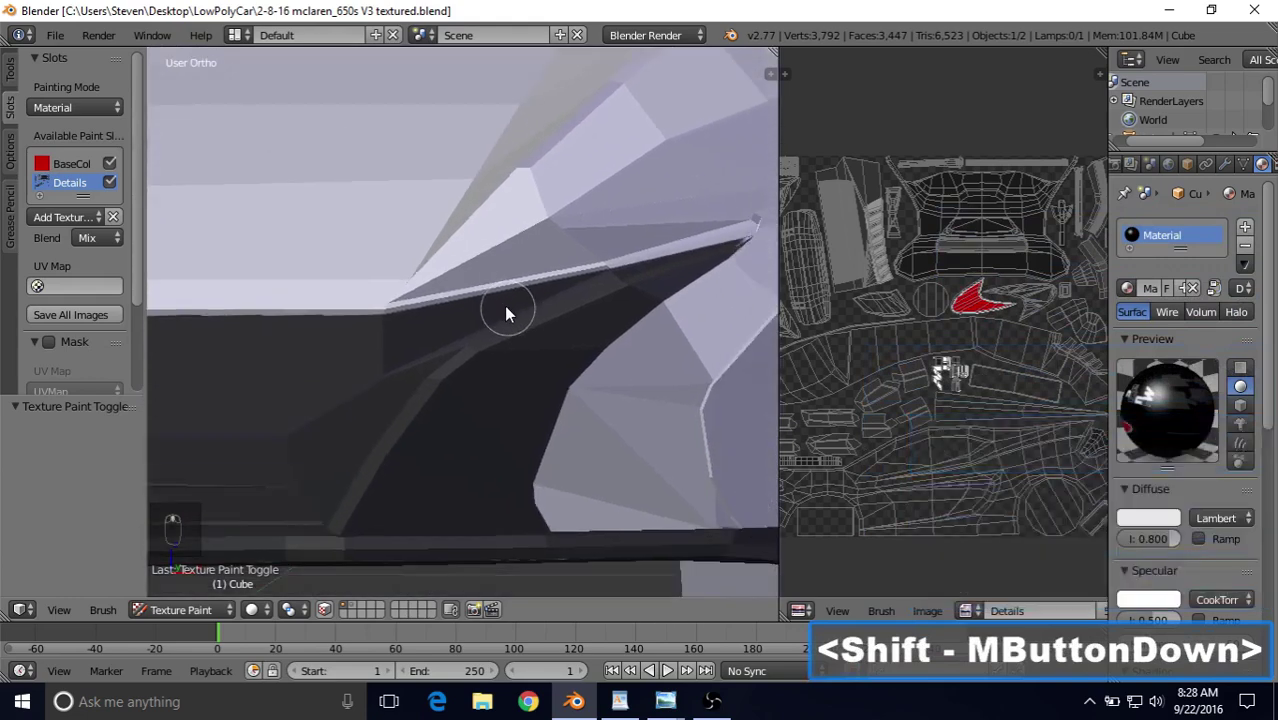
Examine the dark-painted front bumper, the side intake and their edges against the hood and fenders.
scroll(480, 333, up, 2)
scroll(480, 333, up, 2)
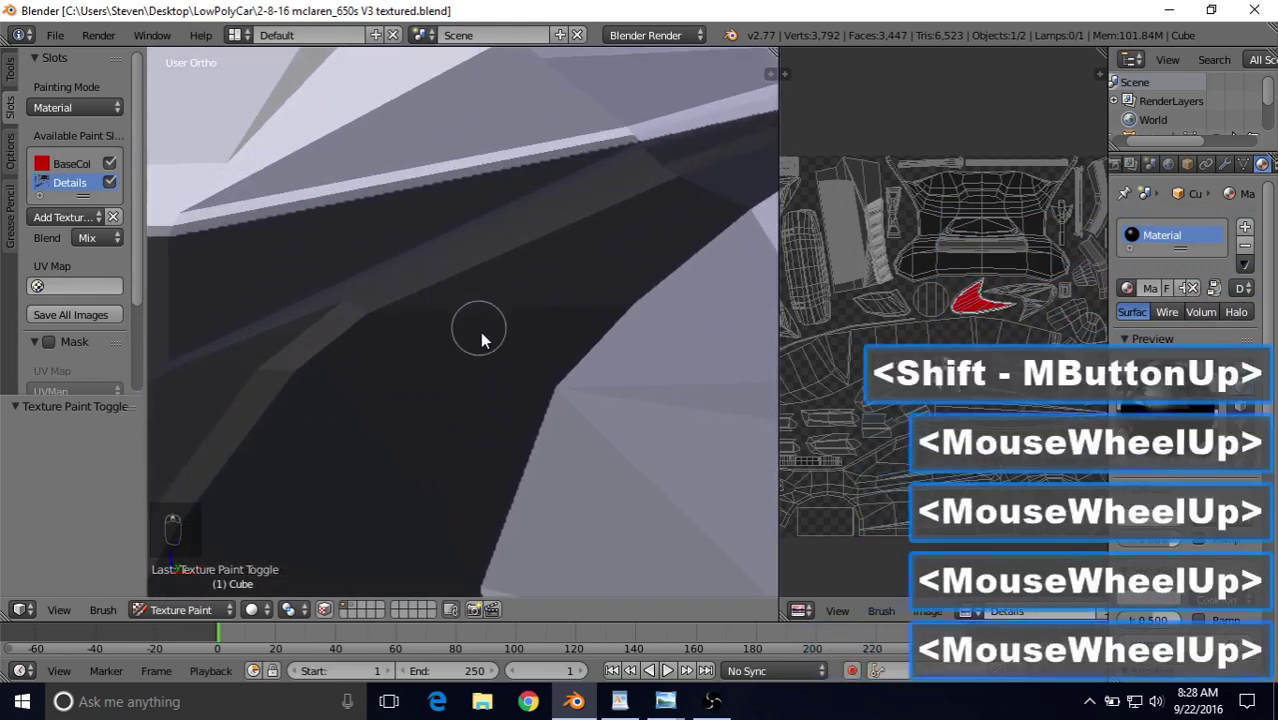
shift+middle_drag(482, 337, 459, 285)
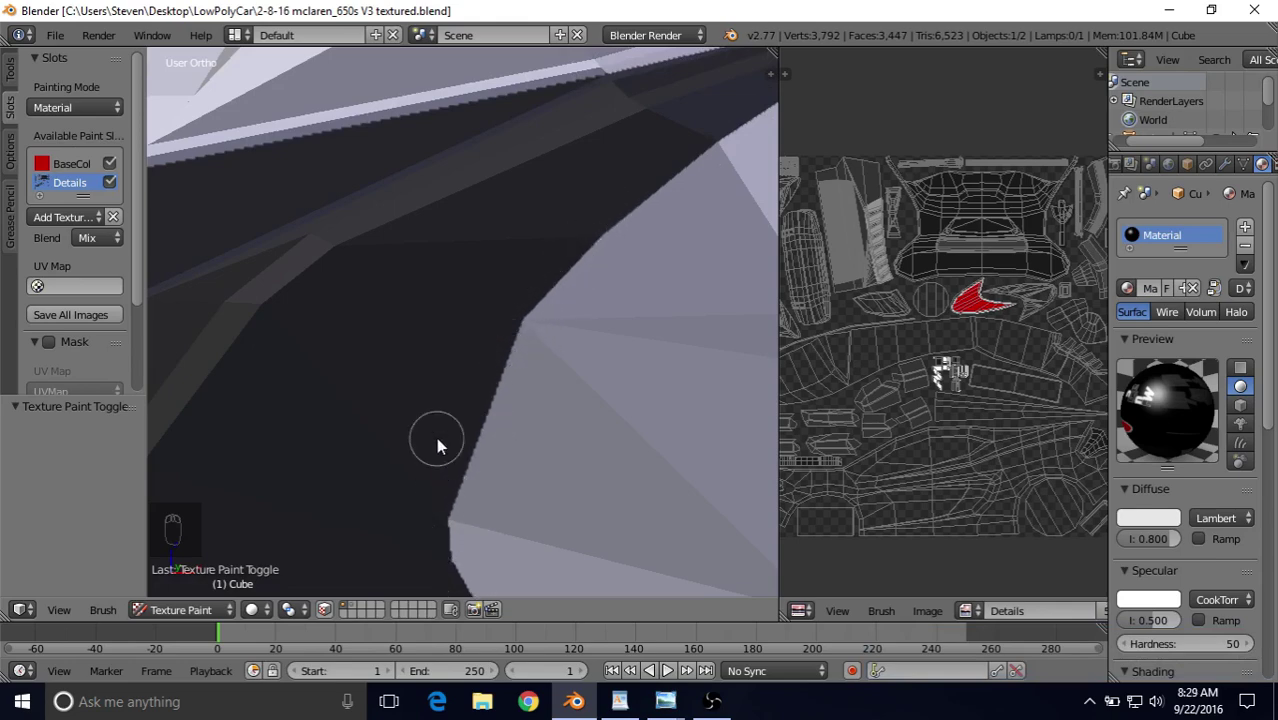
scroll(432, 410, down, 3)
shift+middle_drag(450, 250, 636, 240)
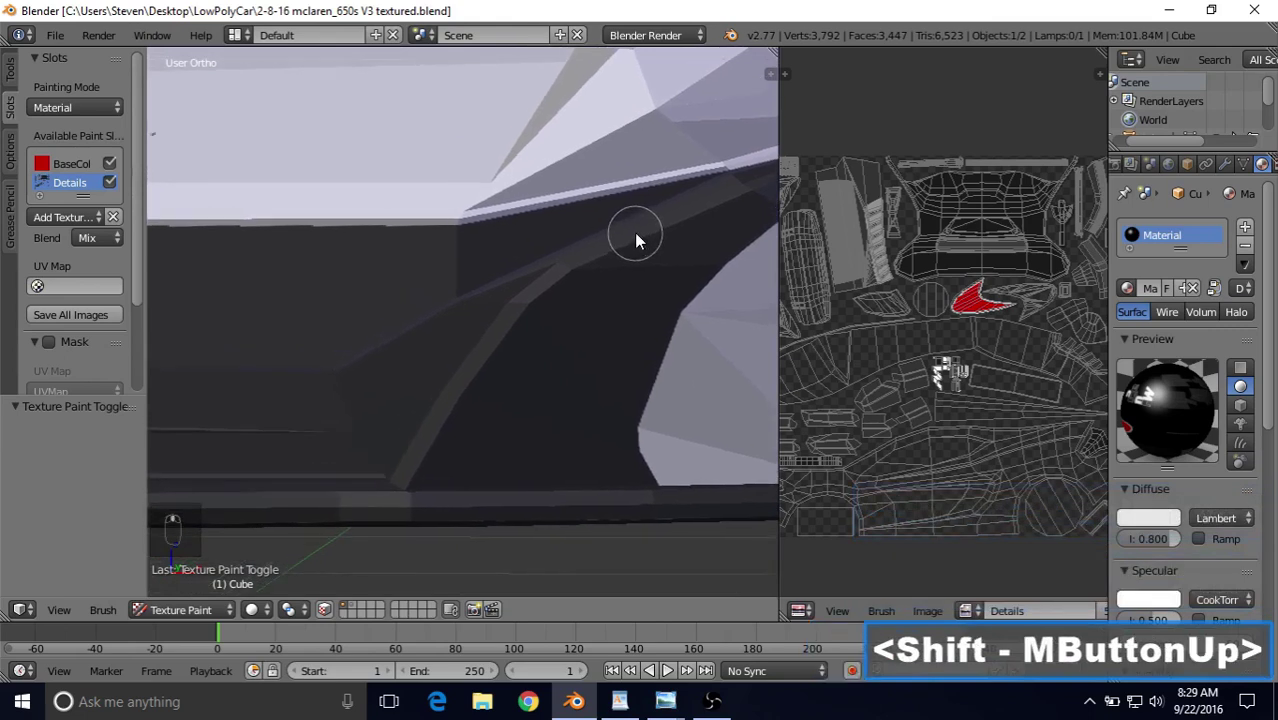
shift+middle_drag(418, 260, 534, 234)
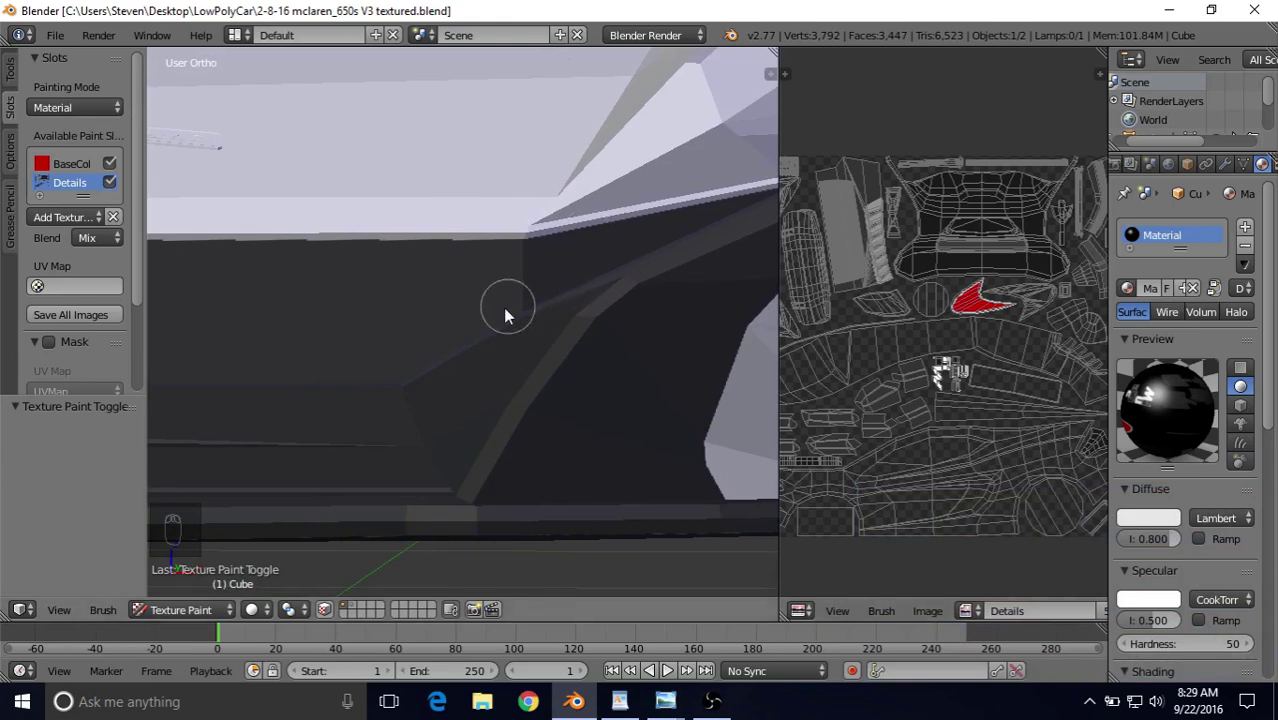
scroll(490, 318, down, 4)
shift+middle_drag(477, 308, 642, 298)
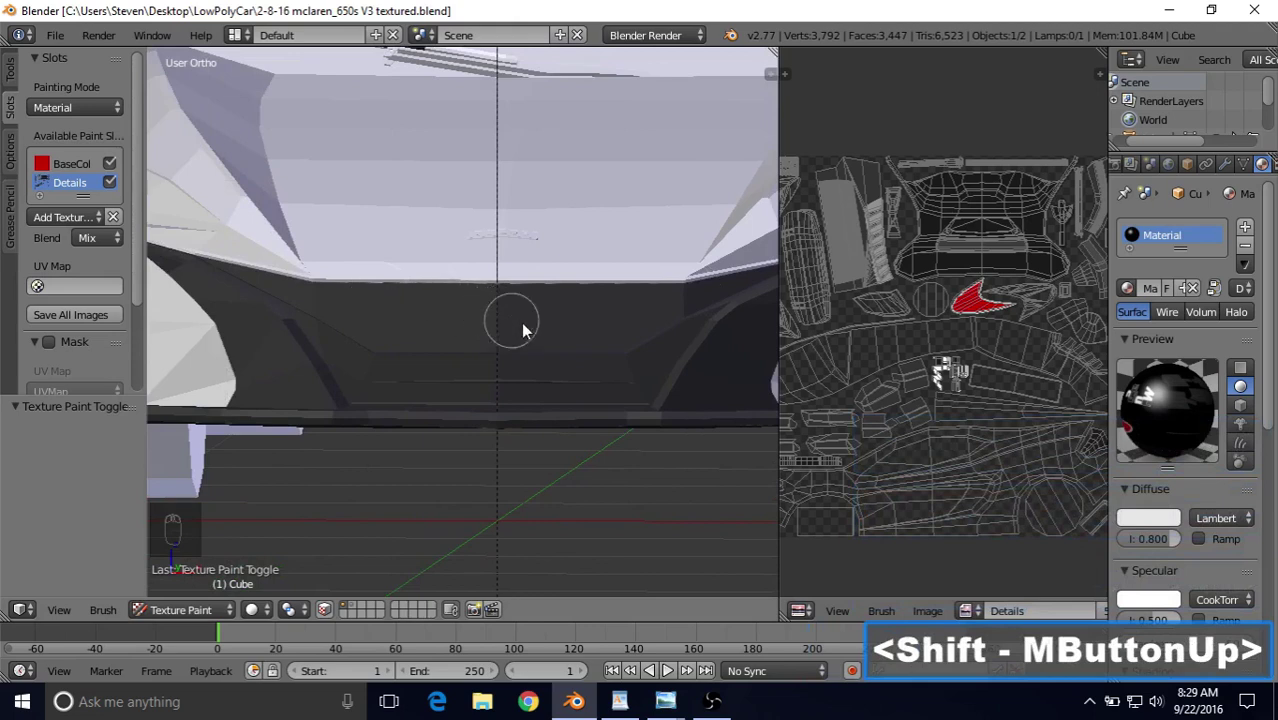
shift+middle_drag(522, 331, 619, 368)
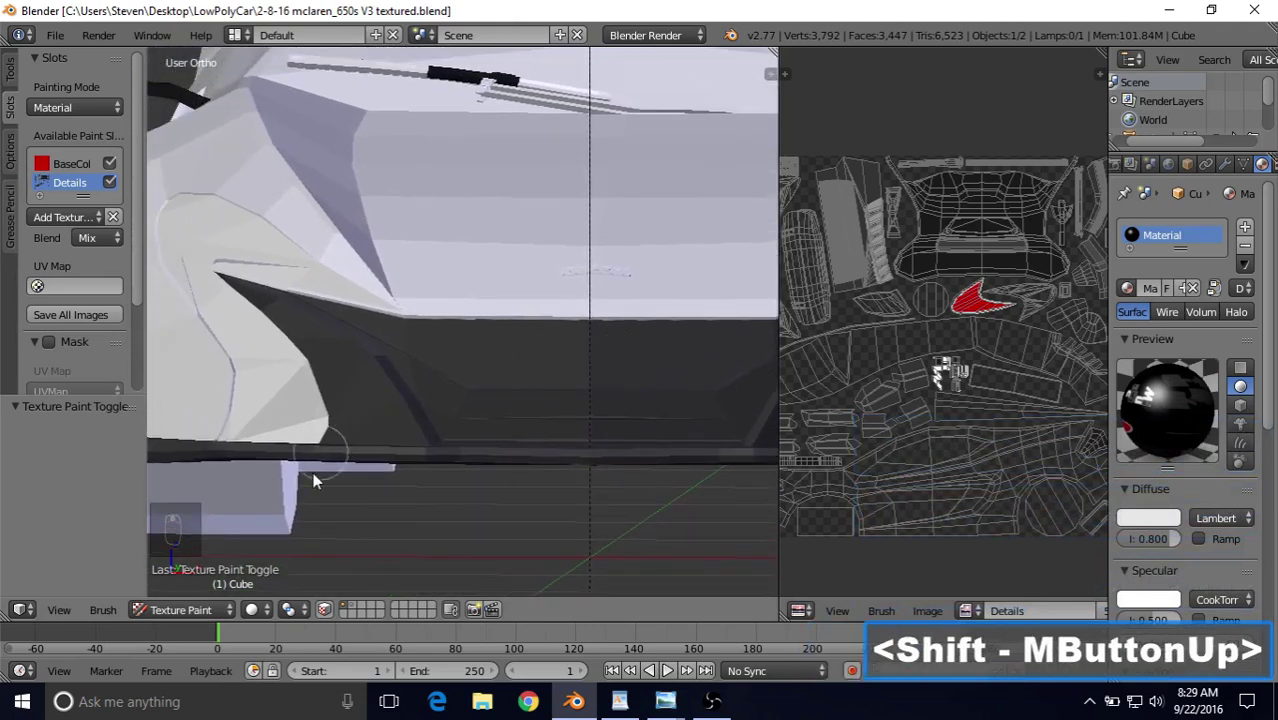
Switch the car mesh to Edit Mode and reveal all its hidden geometry.
click(194, 610)
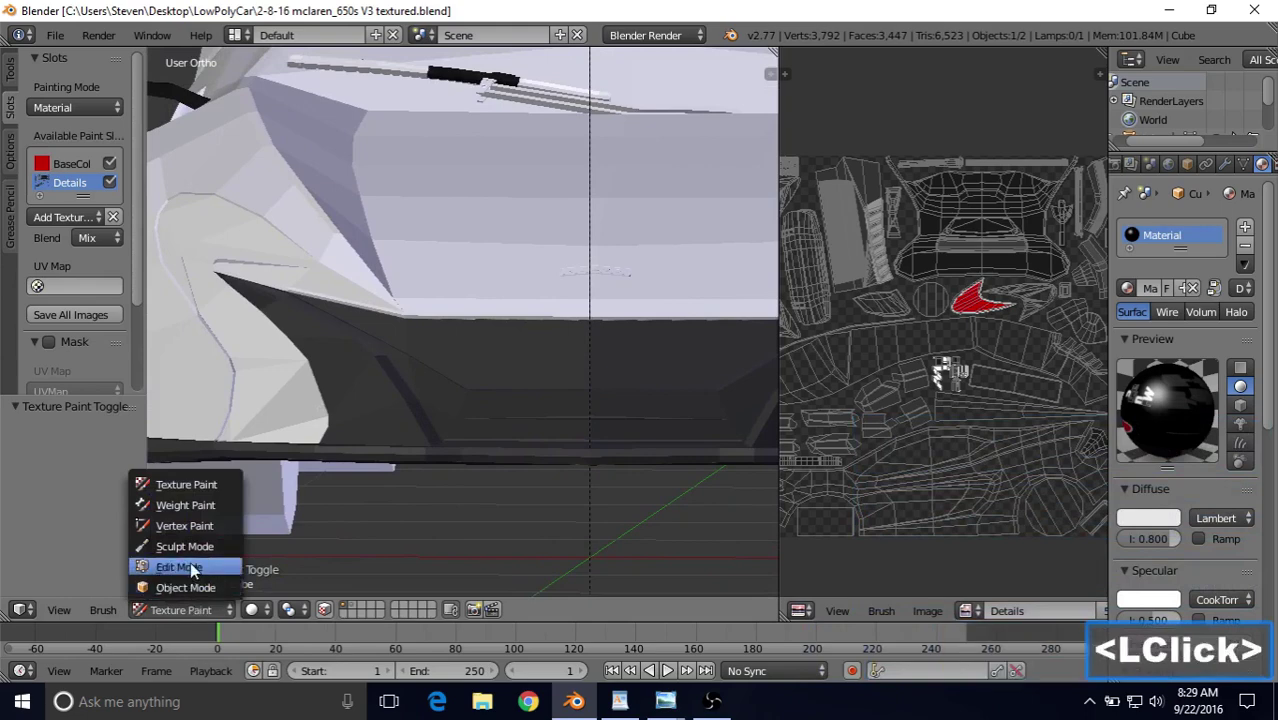
click(180, 567)
scroll(537, 417, down, 3)
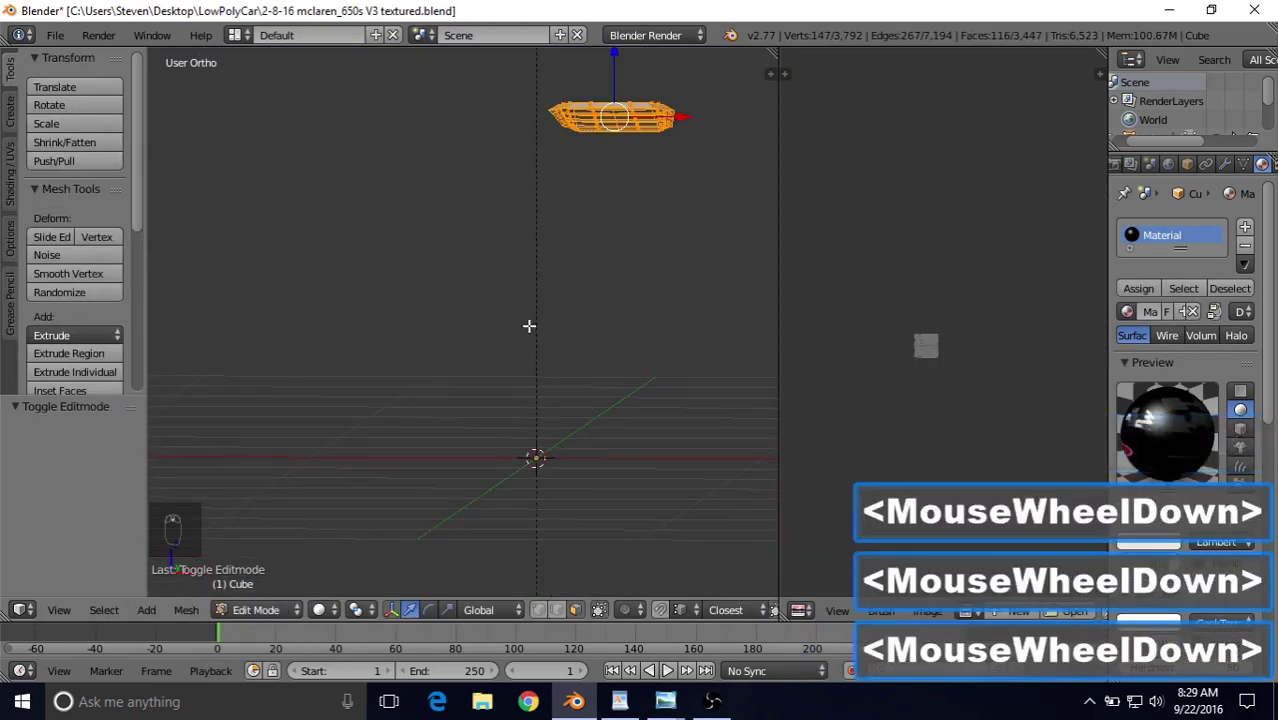
shift+middle_drag(531, 325, 525, 354)
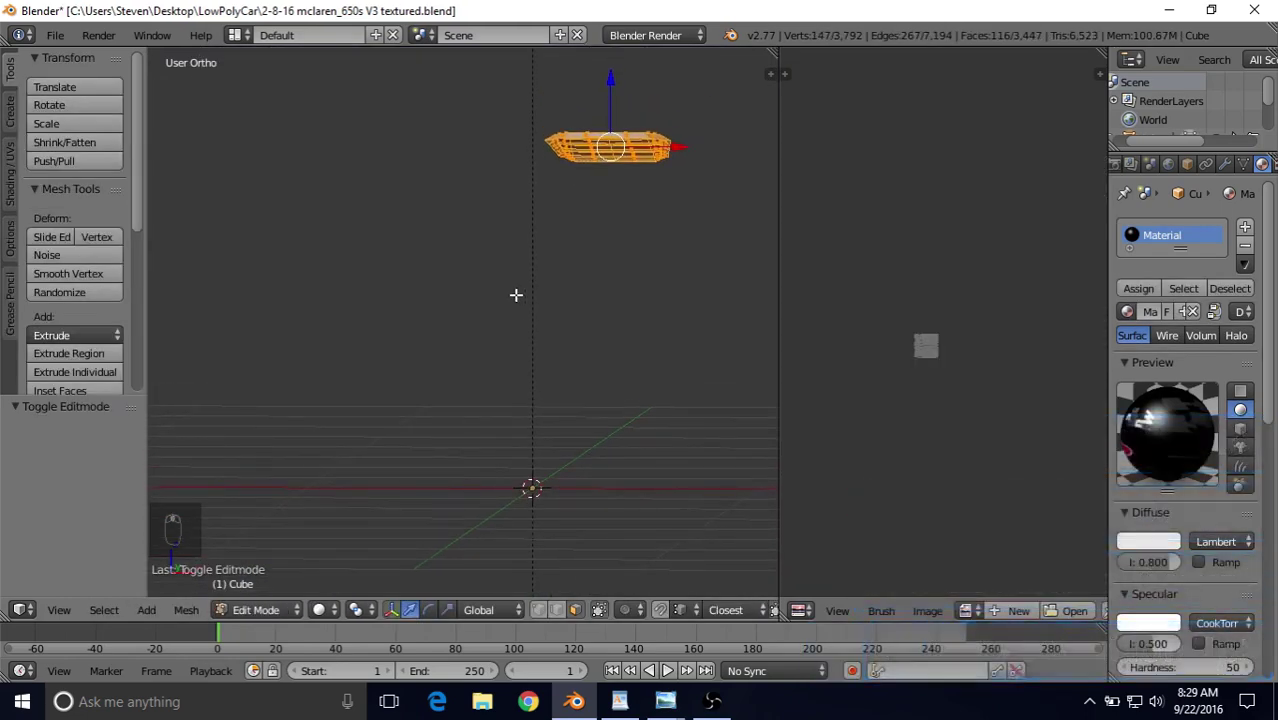
key(alt+h)
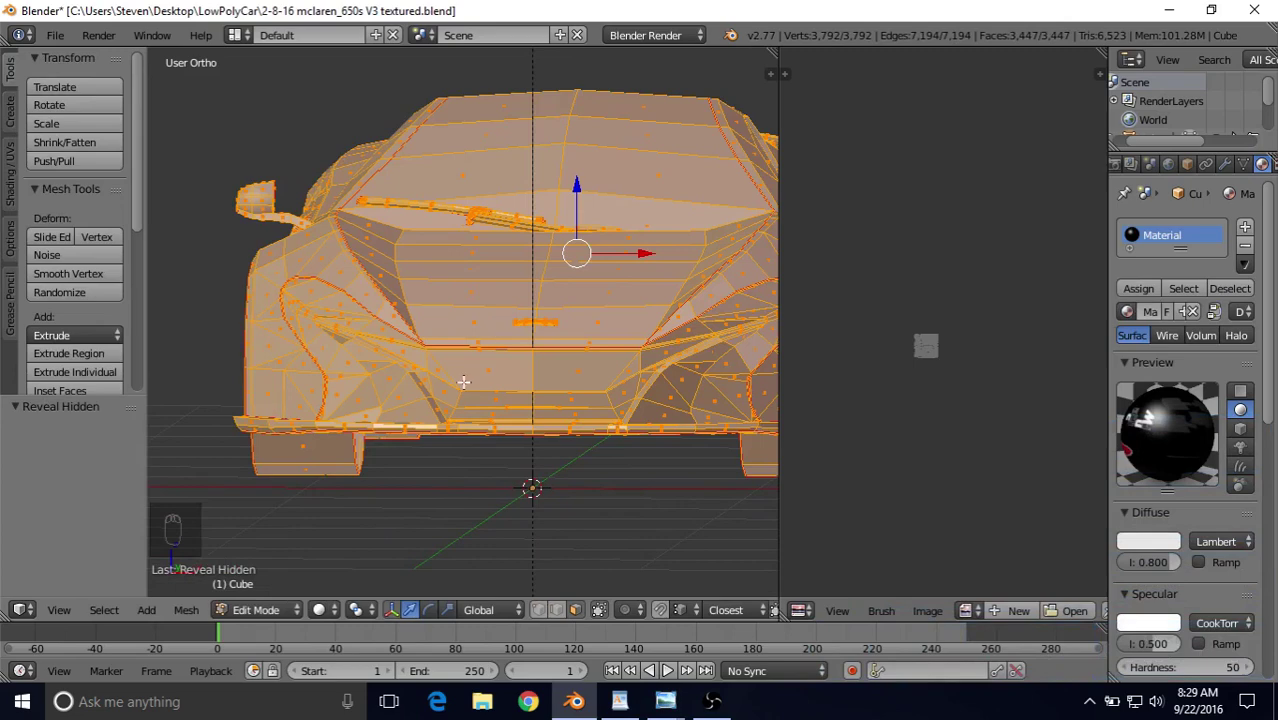
Select the front bumper's centre face and all faces linked to it, delimited by seams.
shift+middle_drag(500, 346, 540, 307)
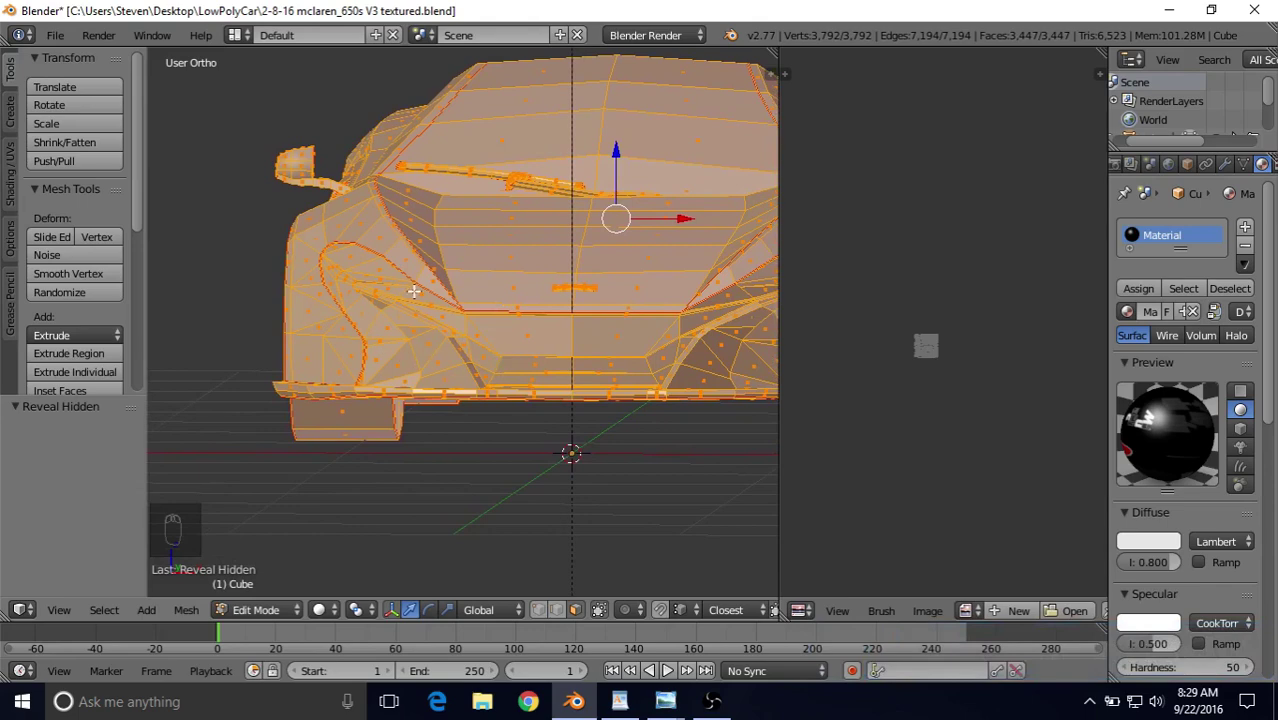
scroll(413, 290, up, 3)
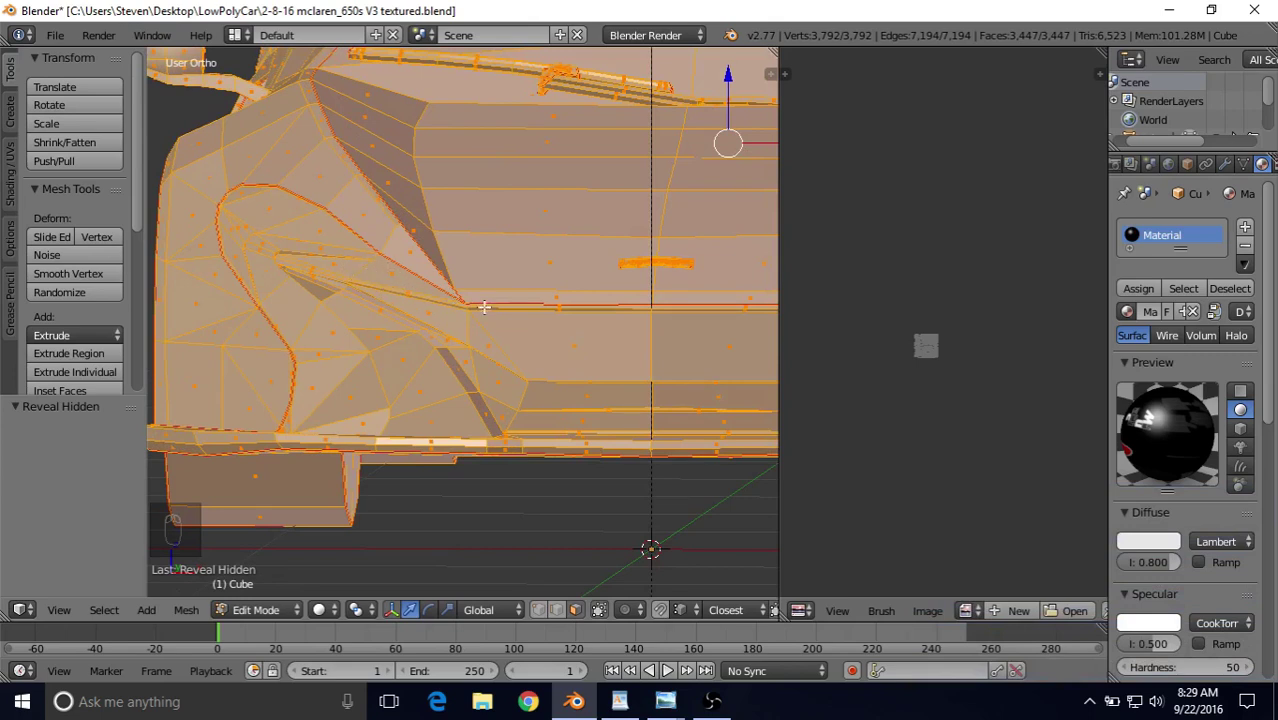
right_click(551, 344)
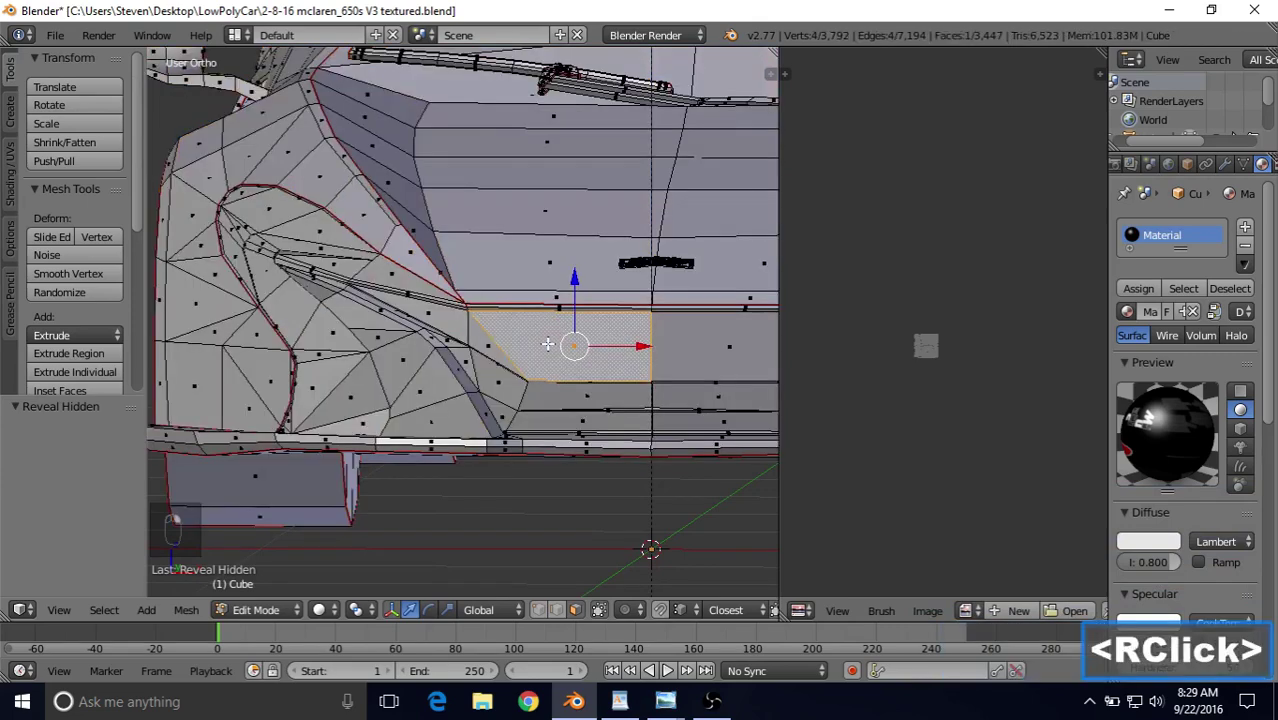
shift+middle_drag(548, 344, 543, 297)
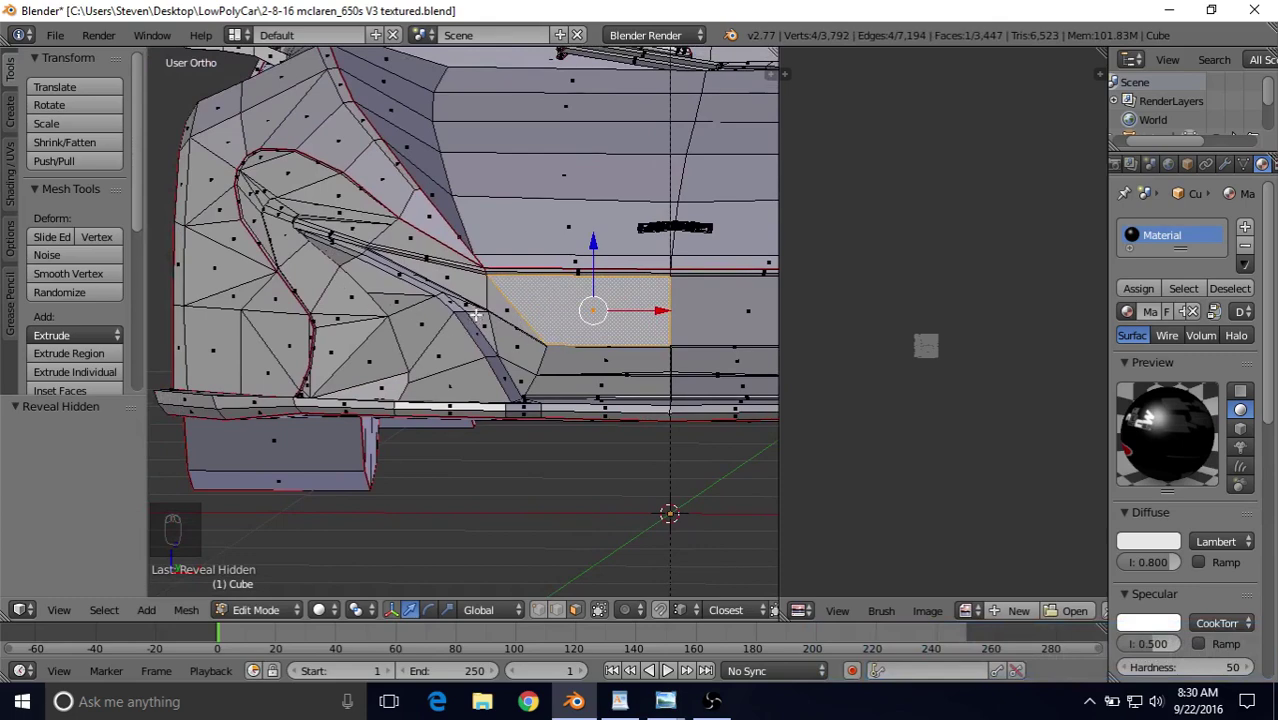
key(l)
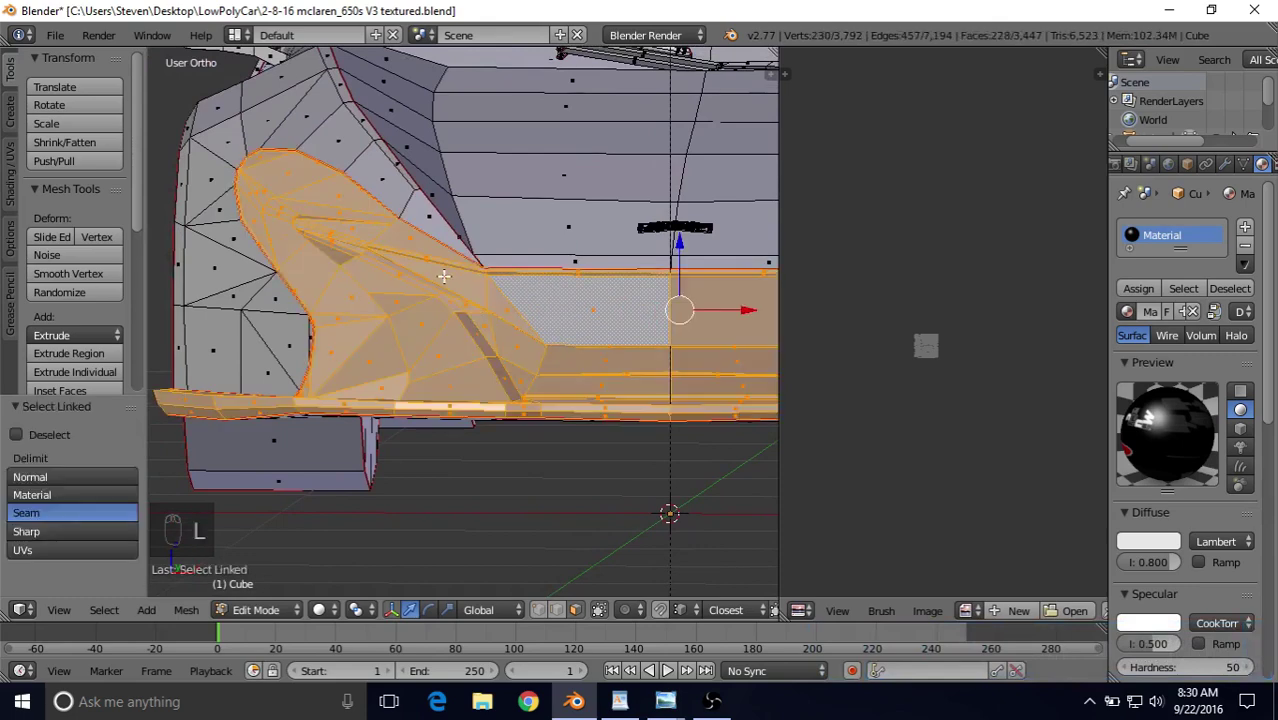
Remove the headlight faces above the side intake from the selection using circle select in wireframe, then restore solid shading.
shift+middle_drag(447, 284, 517, 354)
scroll(517, 354, up, 1)
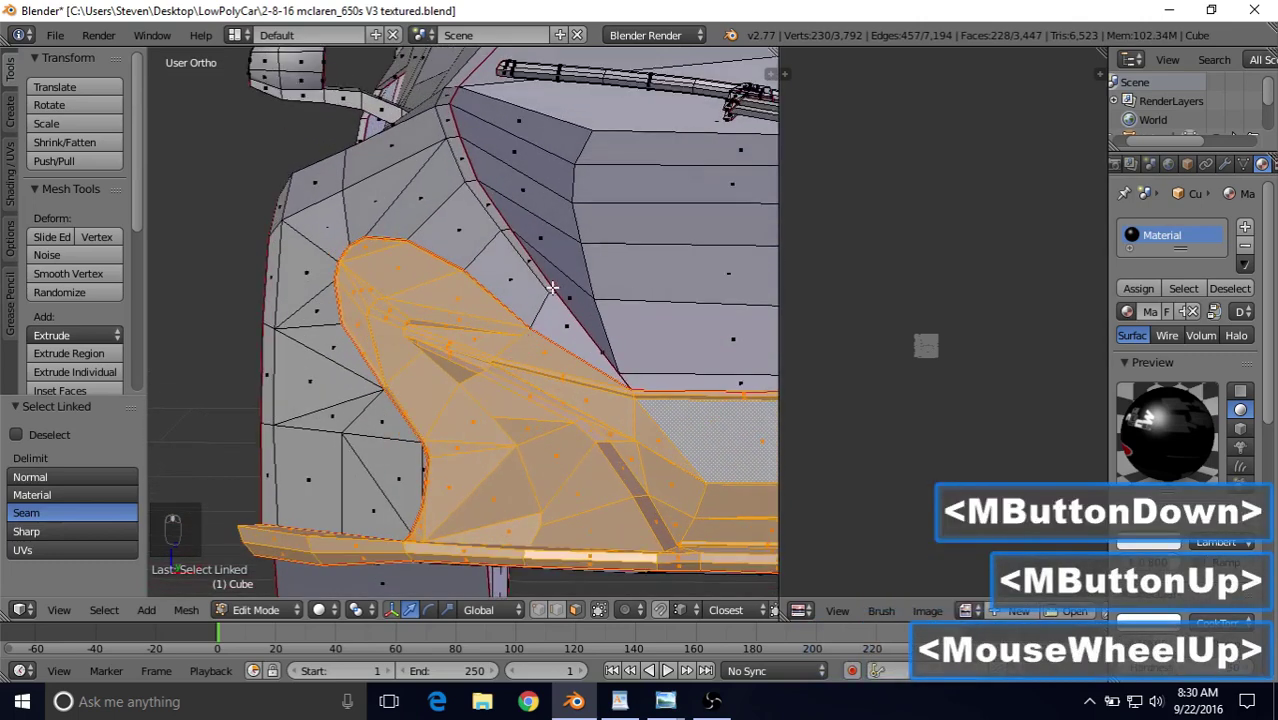
key(z)
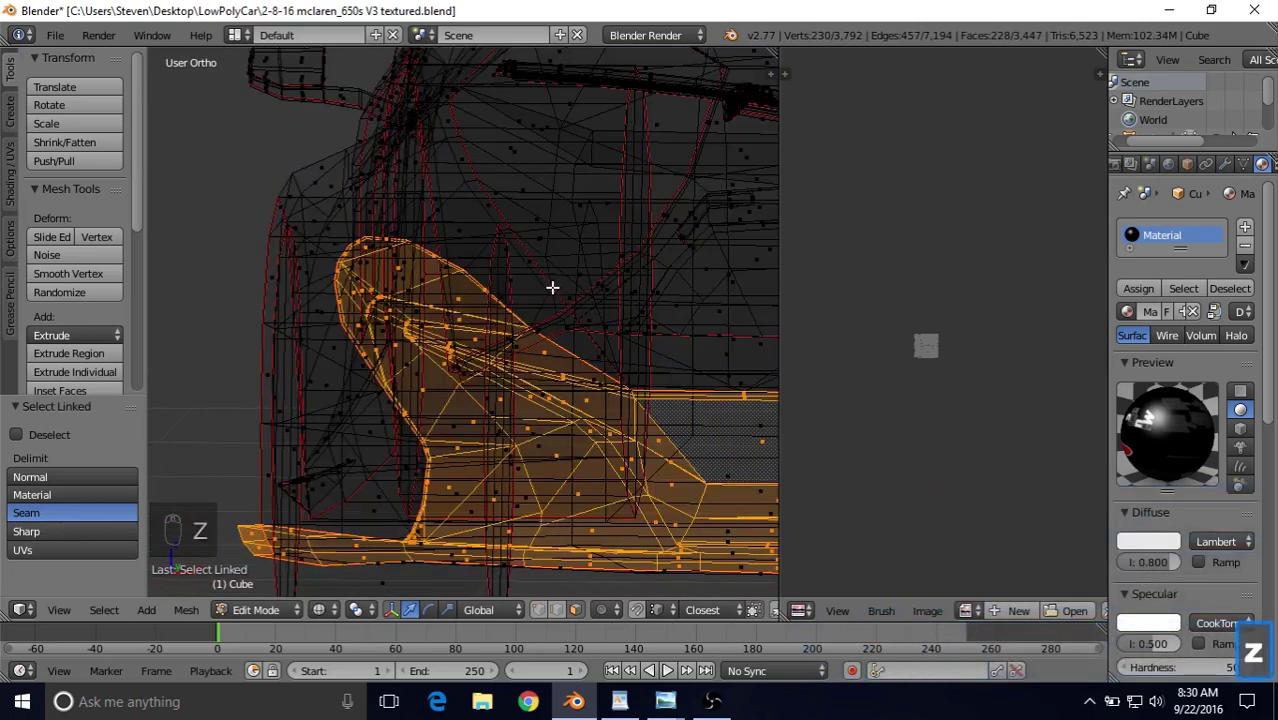
mouse_move(576, 287)
middle_down()
mouse_move(602, 294)
mouse_move(431, 243)
mouse_move(348, 254)
mouse_move(440, 259)
middle_up()
key(c)
middle_click(450, 260)
right_click(452, 260)
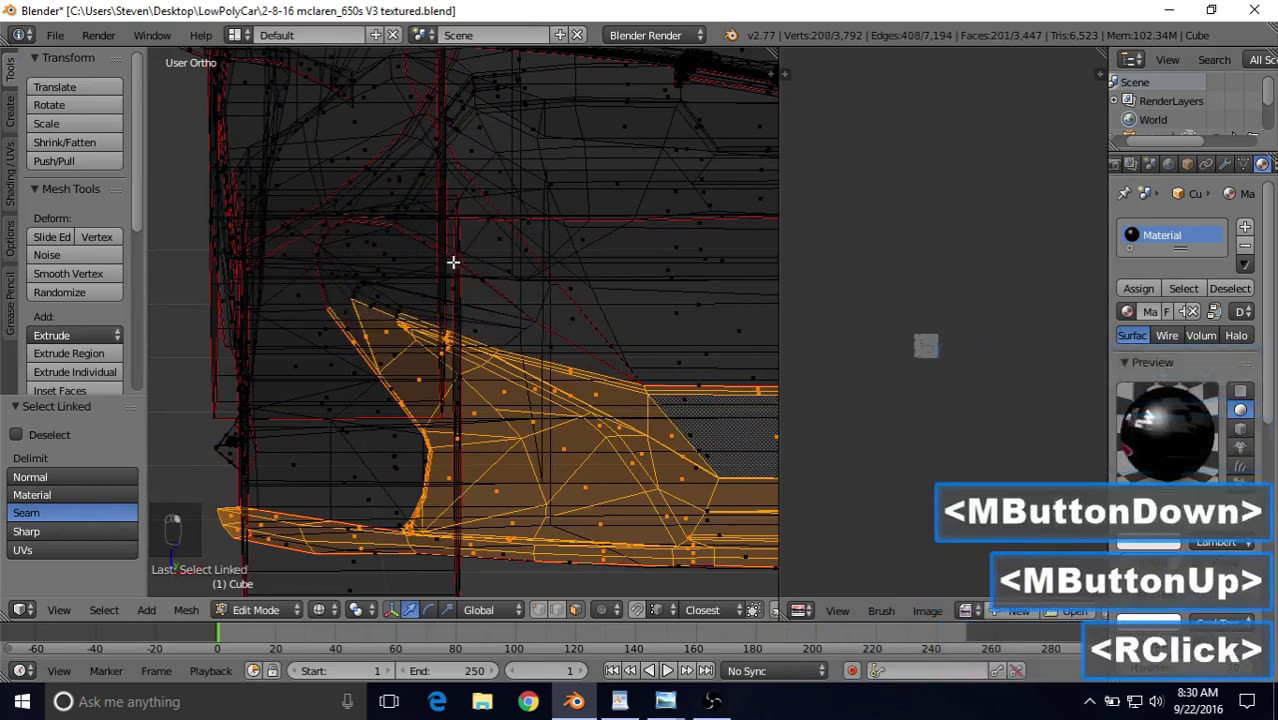
key(z)
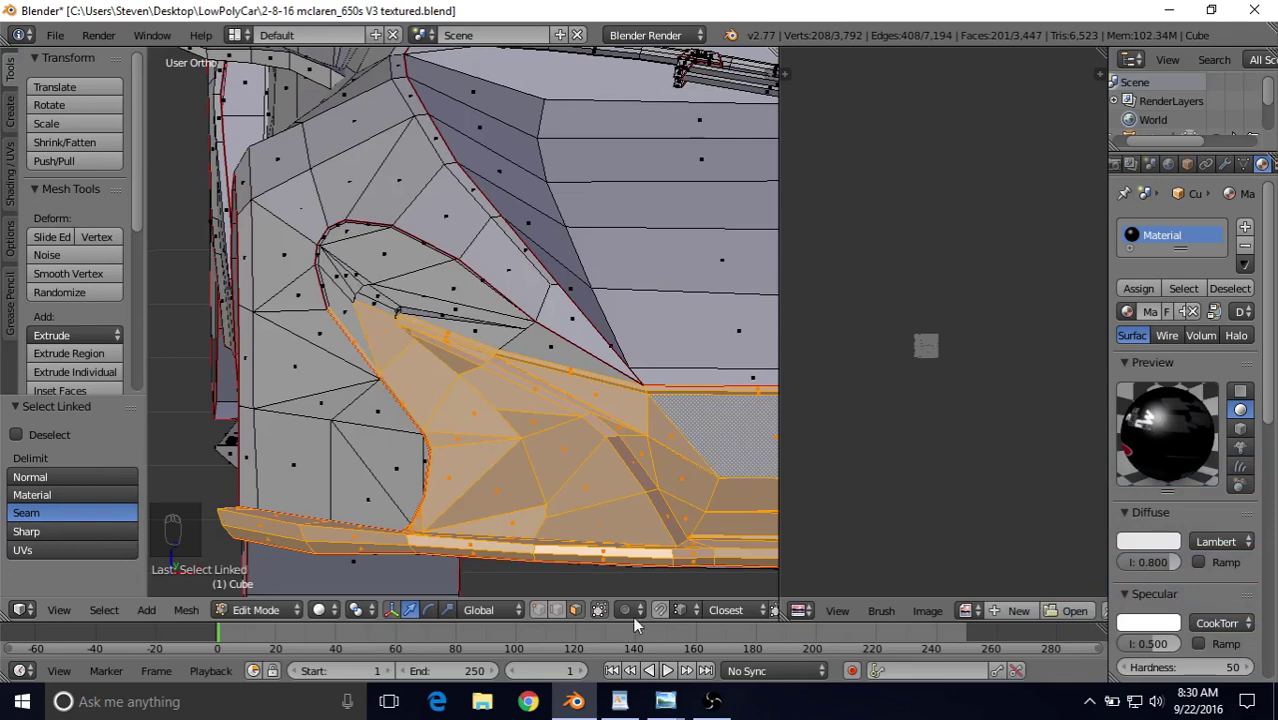
Check the Front View photo in Windows Photo Viewer, then return to Blender and circle-deselect the side intake's outer faces in wireframe.
click(666, 704)
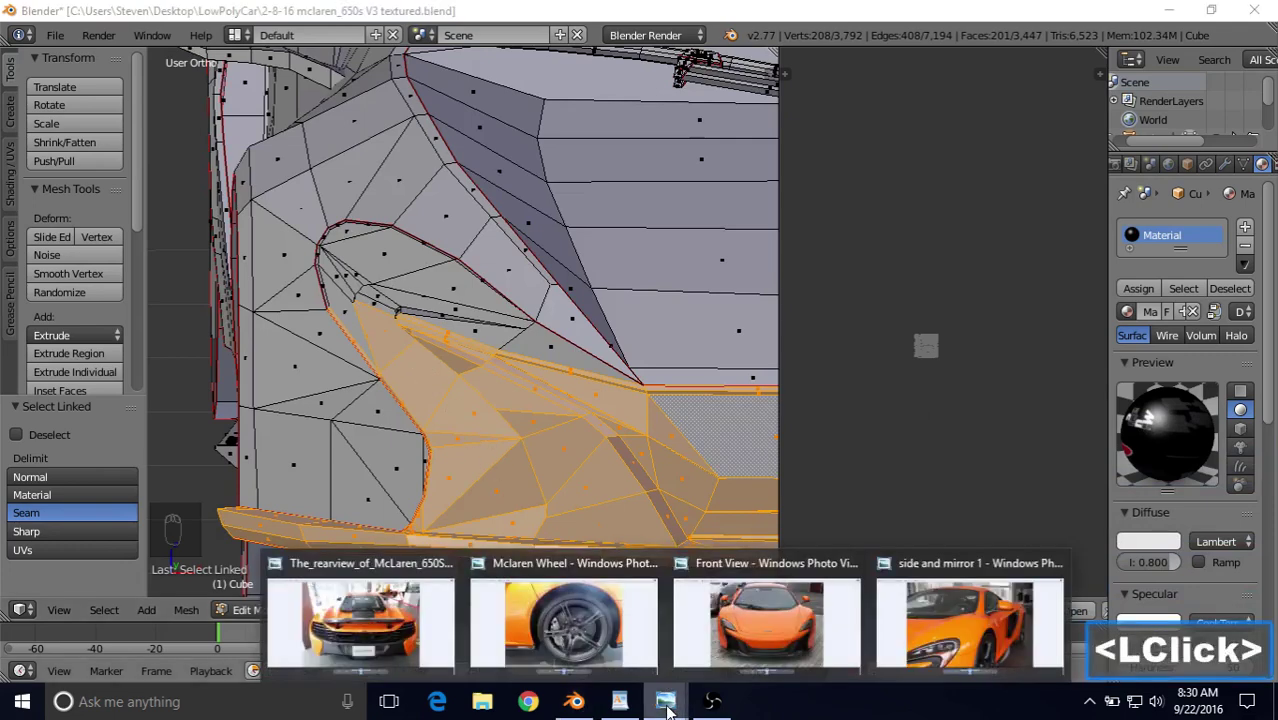
click(743, 650)
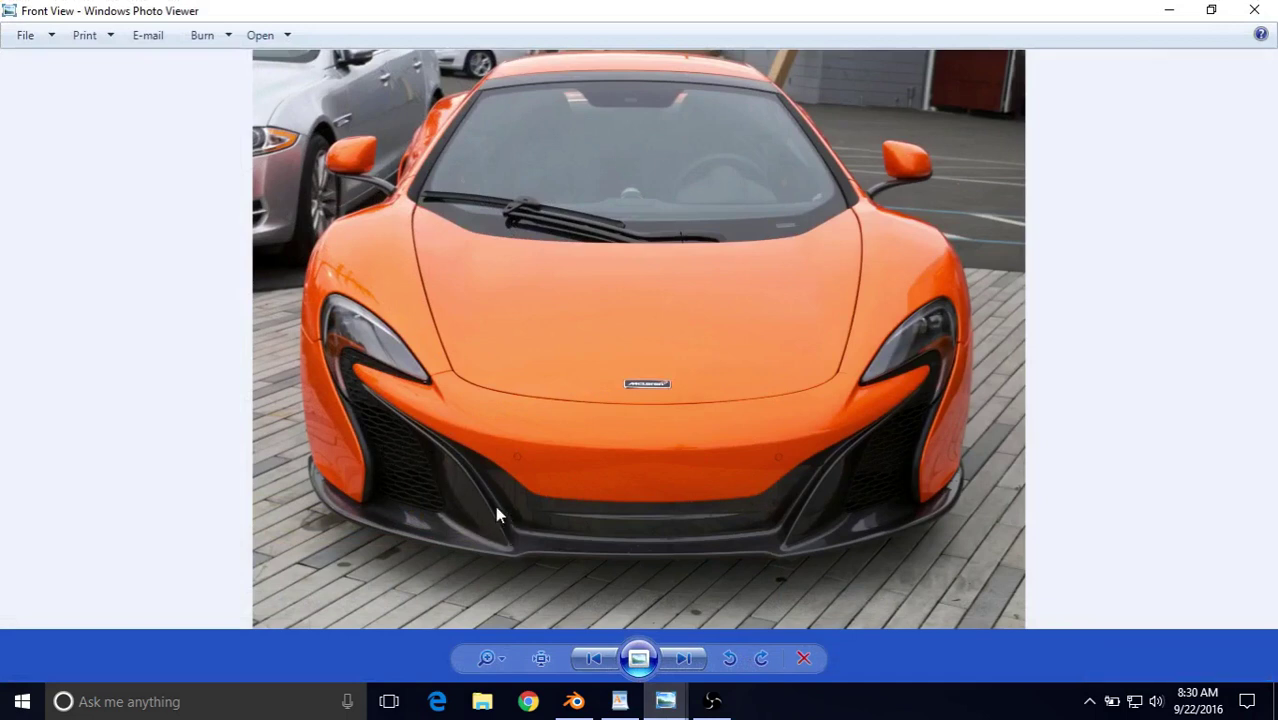
click(574, 701)
key(z)
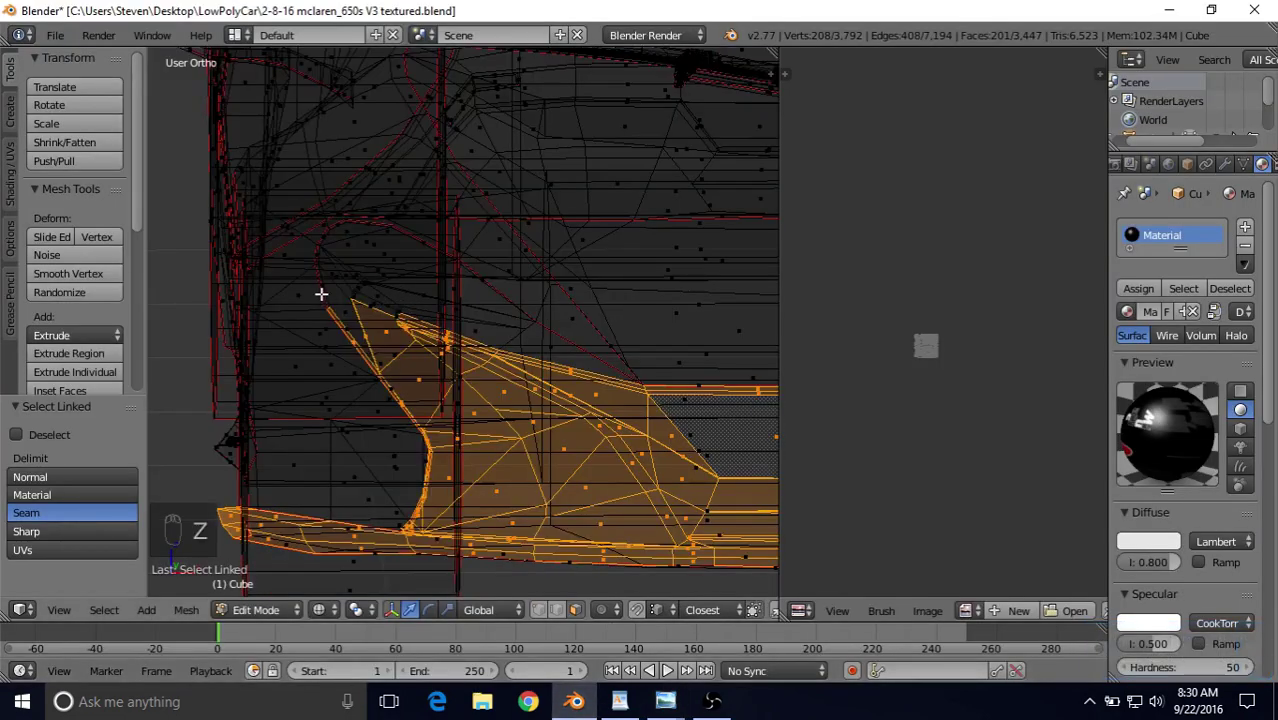
key(c)
mouse_move(325, 308)
middle_down()
mouse_move(348, 382)
mouse_move(454, 451)
mouse_move(432, 456)
mouse_move(468, 305)
middle_up()
right_click(432, 456)
Deselect the remaining face at the bottom of the side intake, just above the front splitter, with circle select.
scroll(462, 354, up, 4)
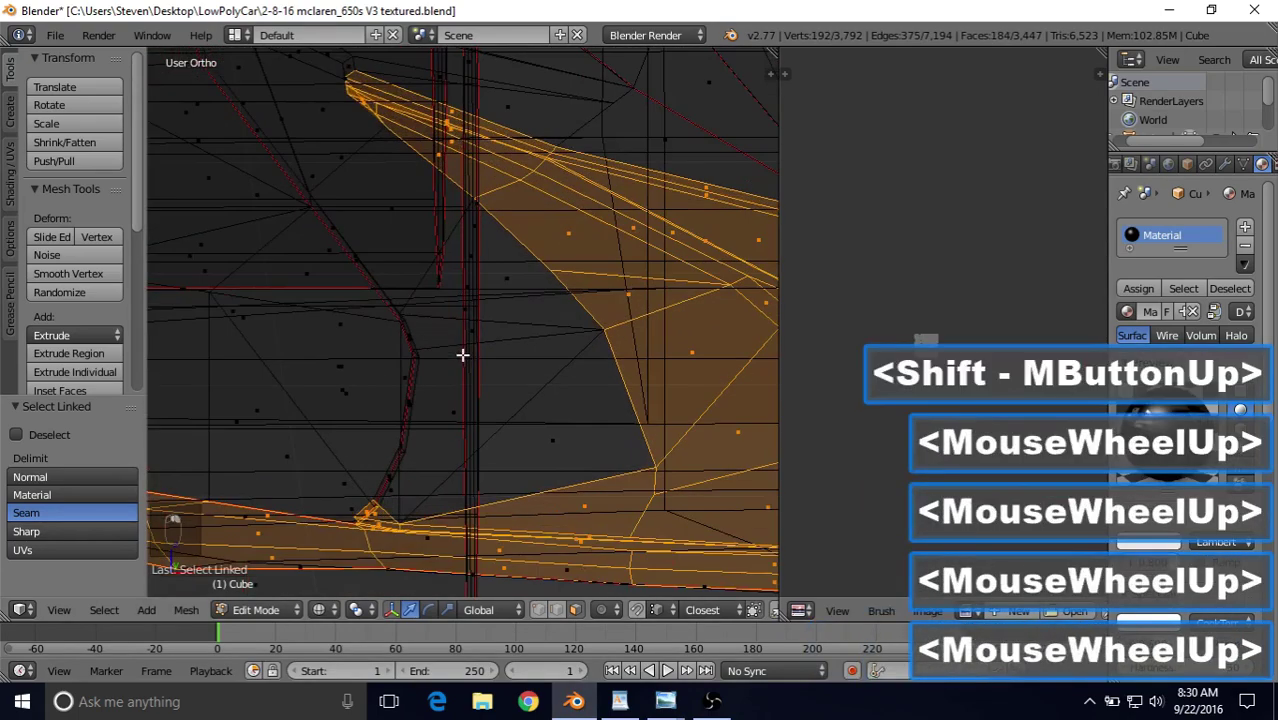
shift+middle_drag(462, 354, 456, 251)
scroll(456, 251, up, 2)
key(c)
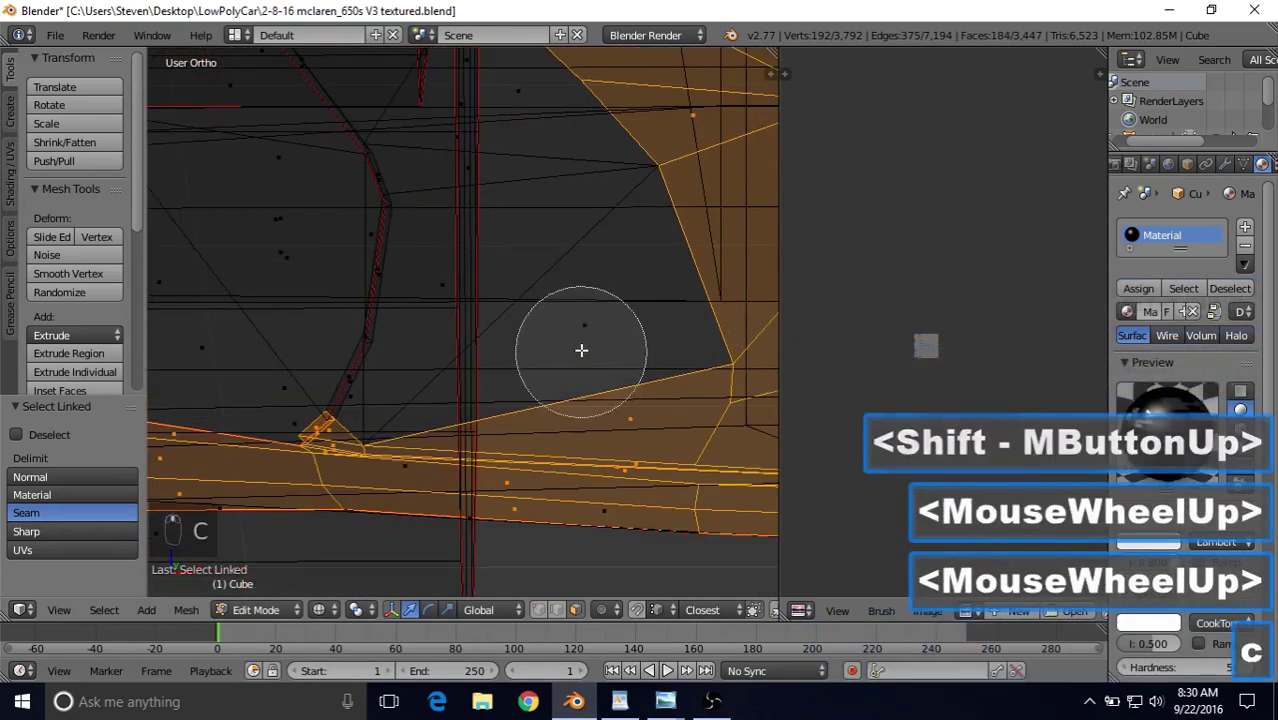
mouse_move(581, 350)
middle_down()
mouse_move(596, 371)
mouse_move(580, 368)
middle_up()
right_click(413, 321)
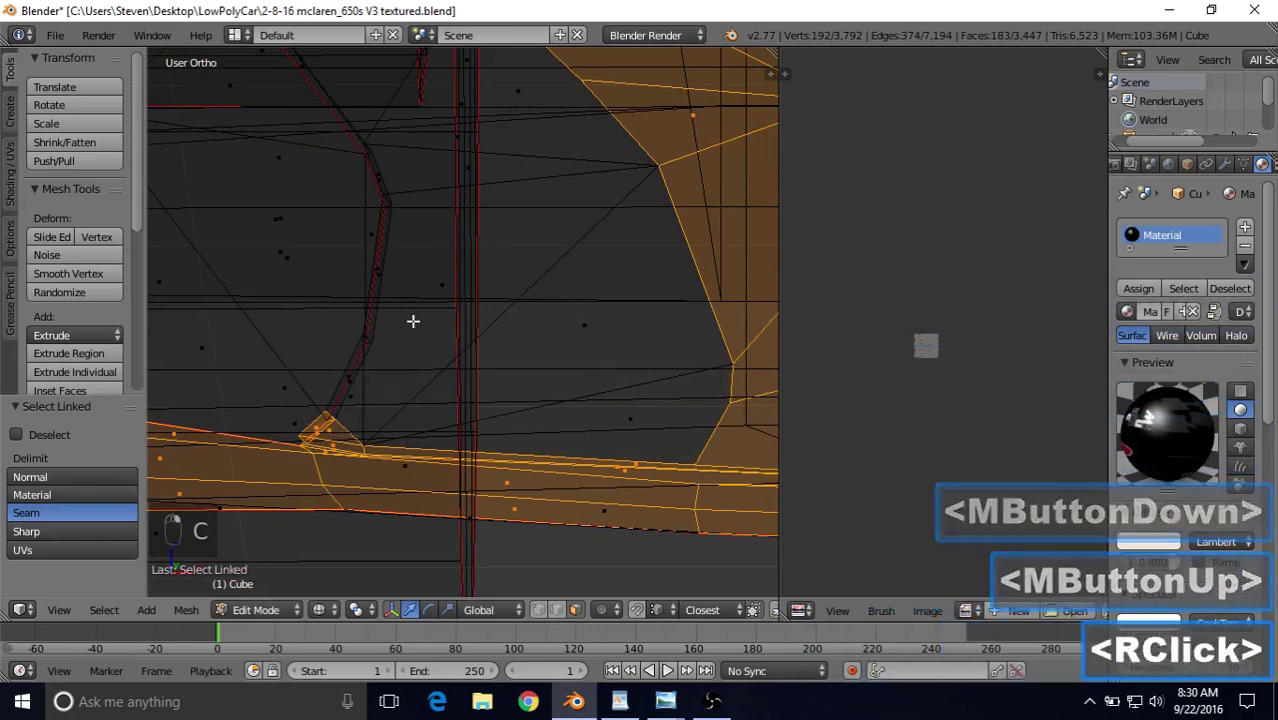
Circle-deselect the small faces at the intake's lower outer corner above the splitter, and switch back to solid shading.
middle_drag(413, 321, 440, 310)
shift+middle_drag(440, 310, 521, 340)
scroll(495, 358, up, 3)
key(c)
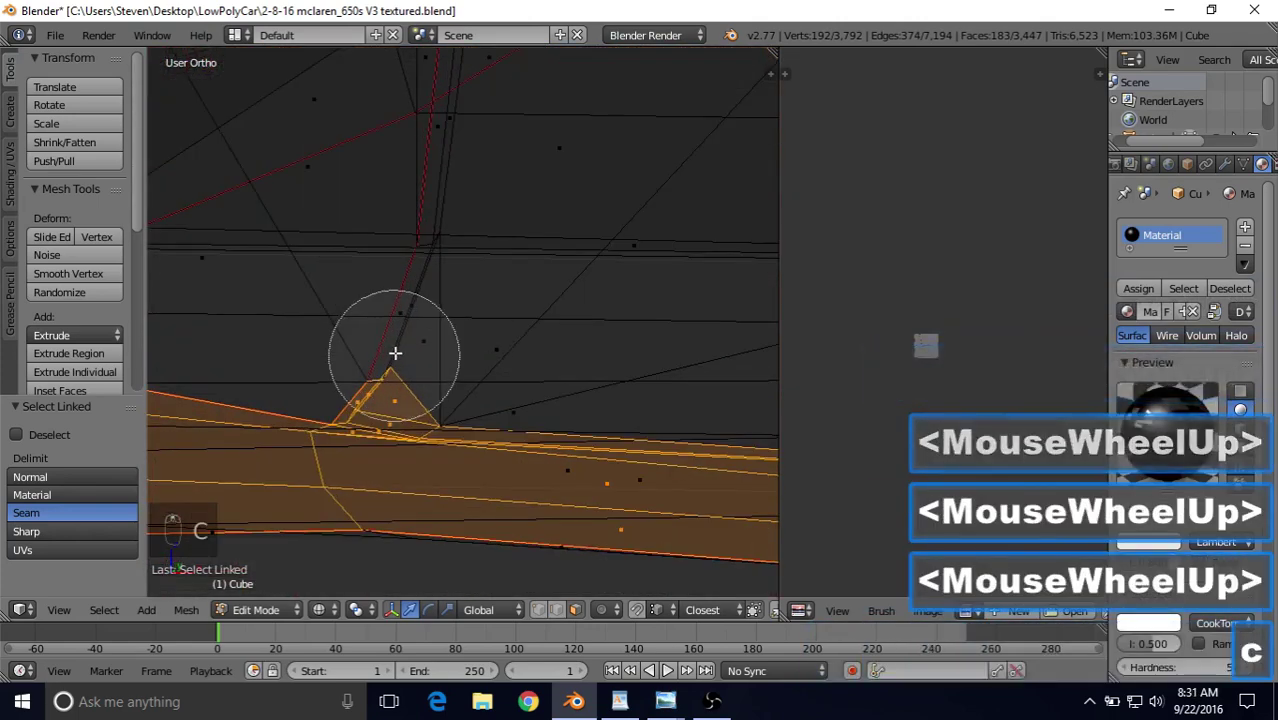
middle_drag(394, 348, 337, 345)
right_click(337, 345)
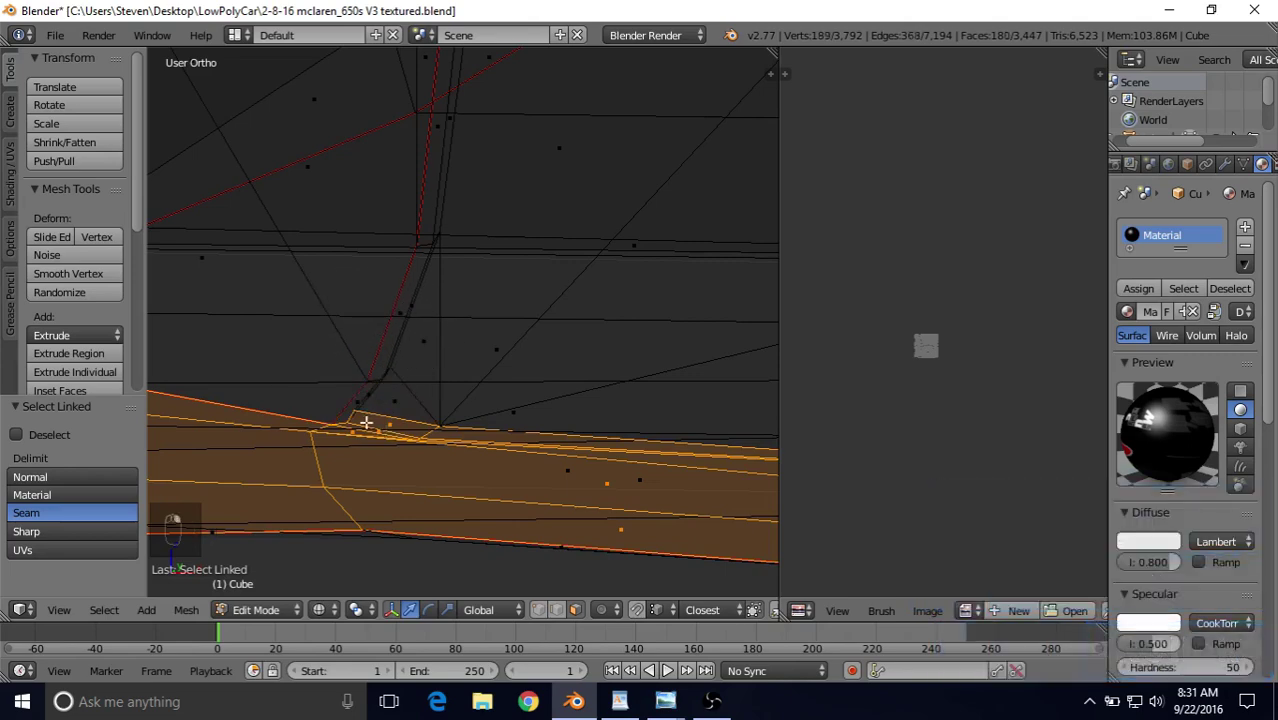
middle_drag(414, 414, 482, 265)
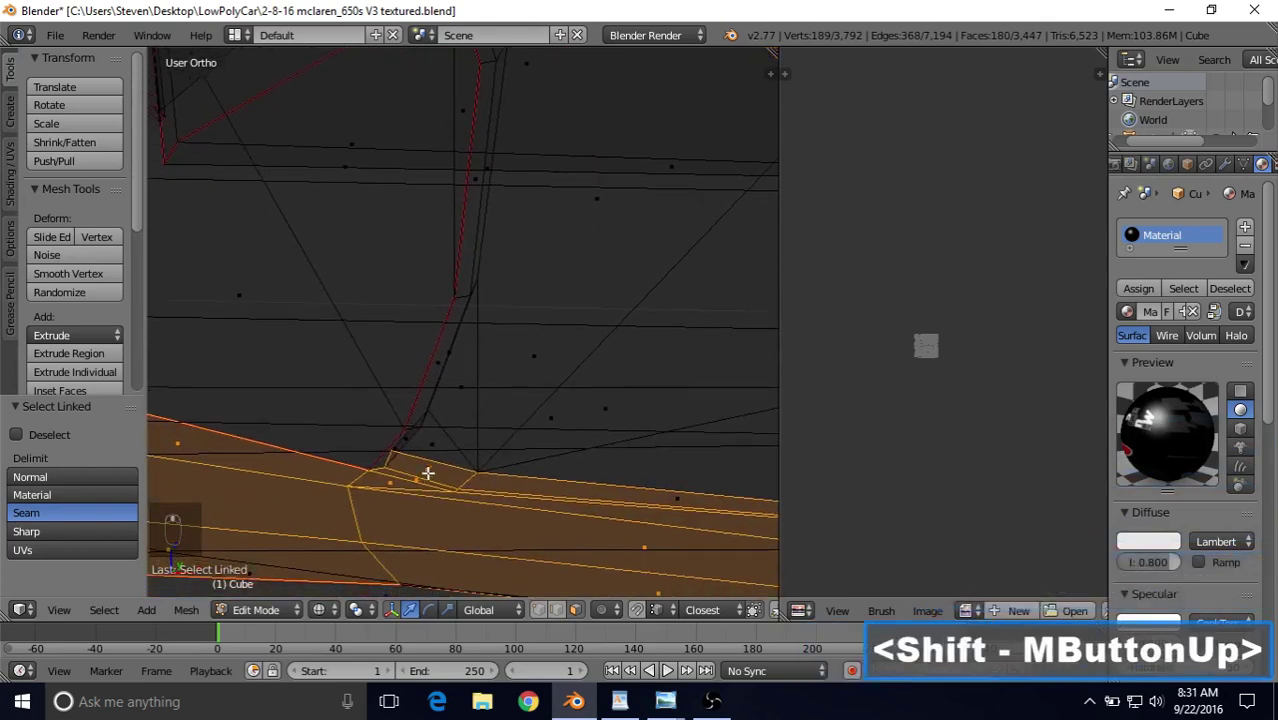
key(z)
Deselect the narrow face loop along the bumper's upper edge, directly below the hood seam.
scroll(437, 445, down, 1)
scroll(420, 400, down, 6)
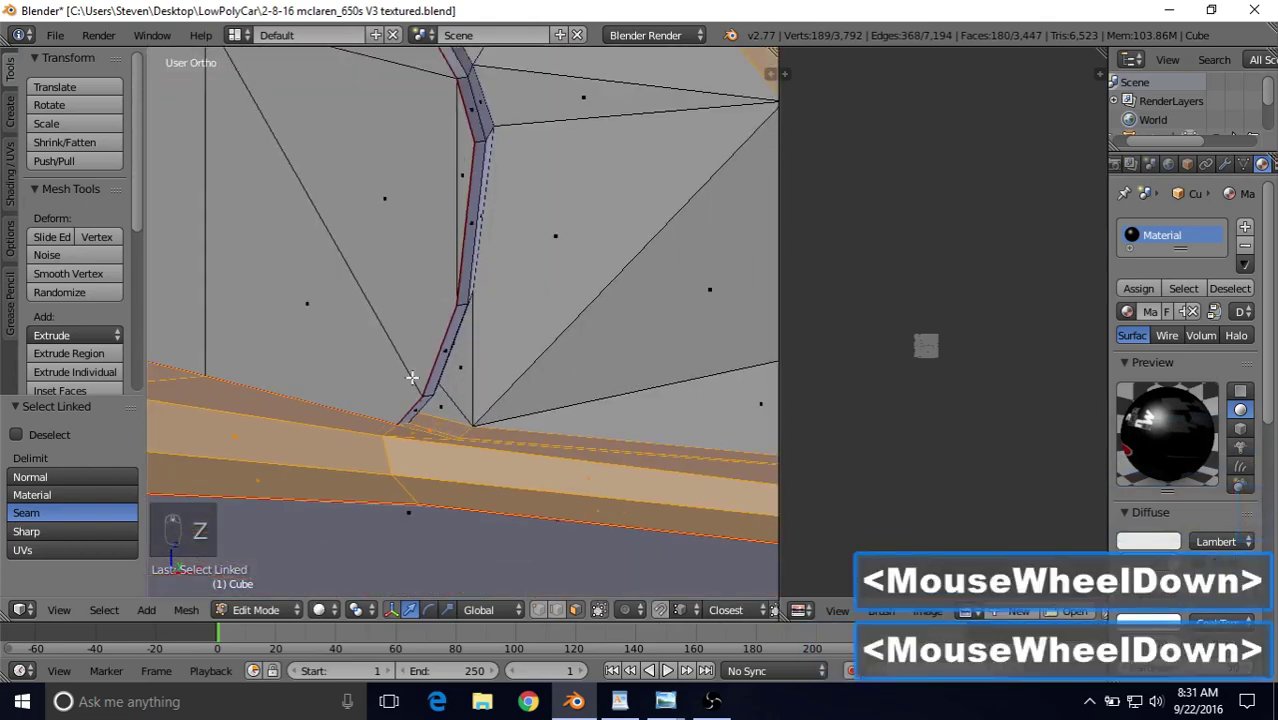
shift+middle_drag(562, 265, 665, 283)
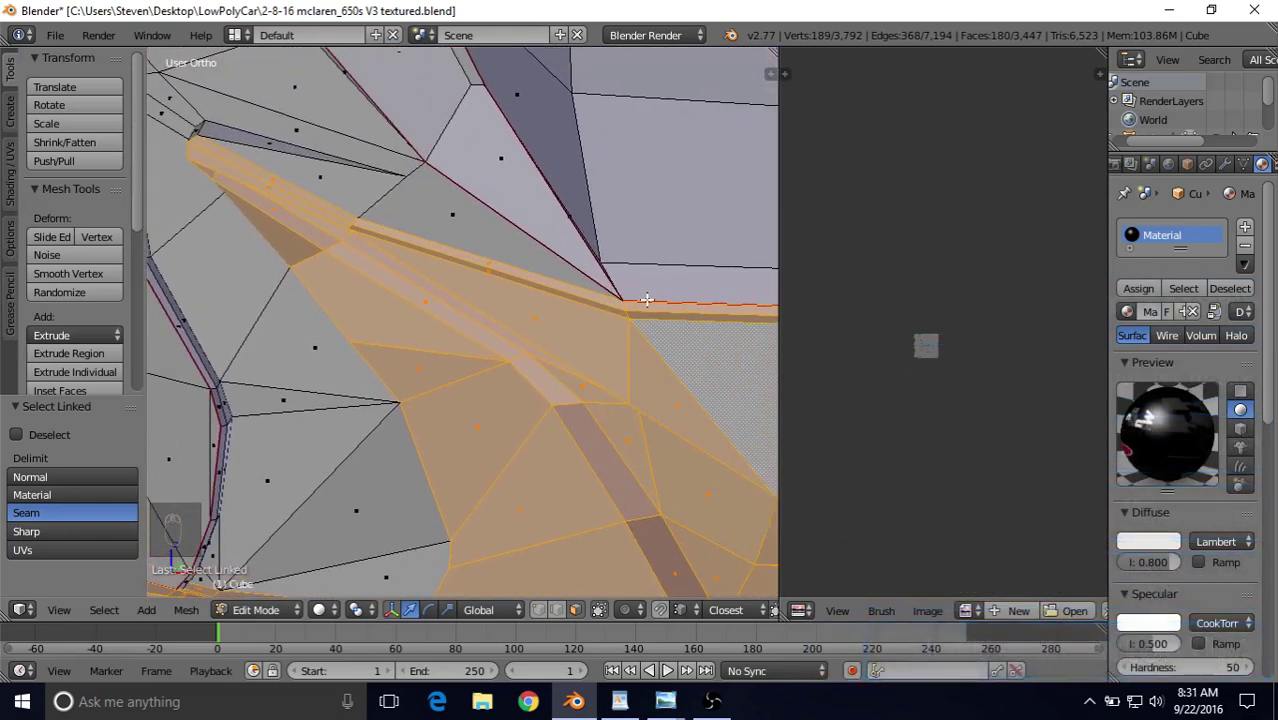
shift+middle_drag(646, 299, 599, 324)
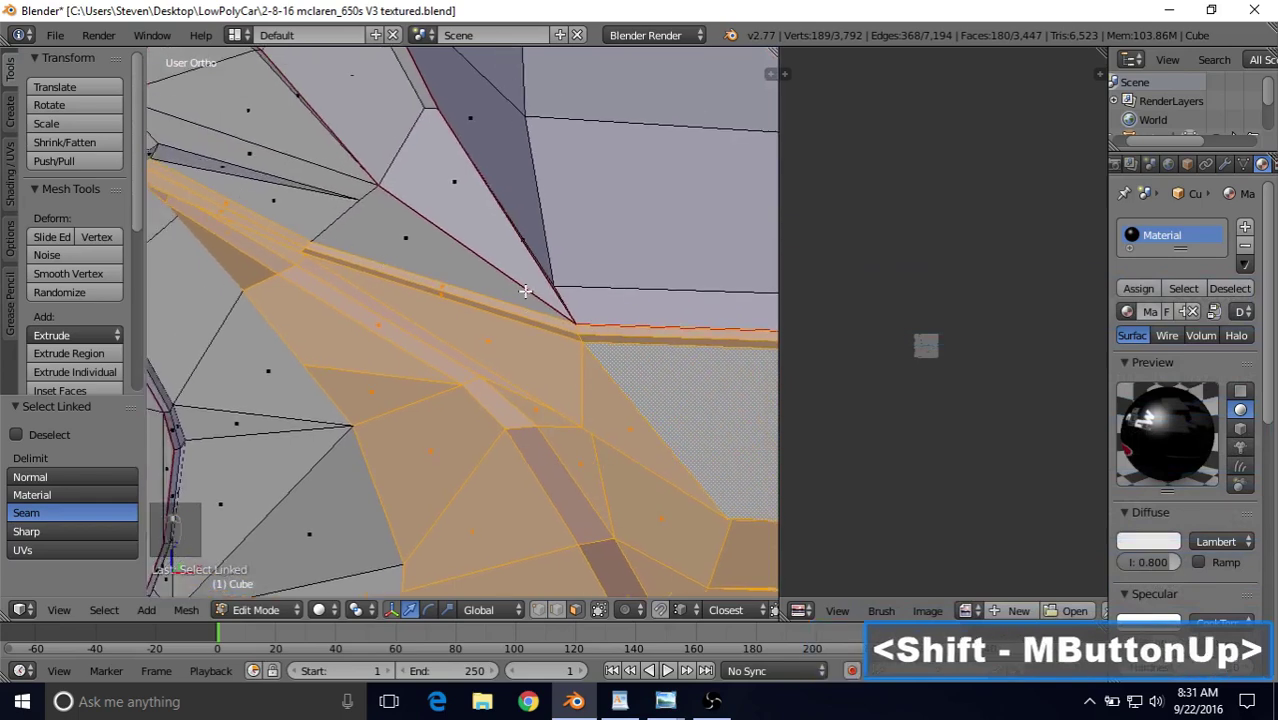
scroll(526, 290, up, 2)
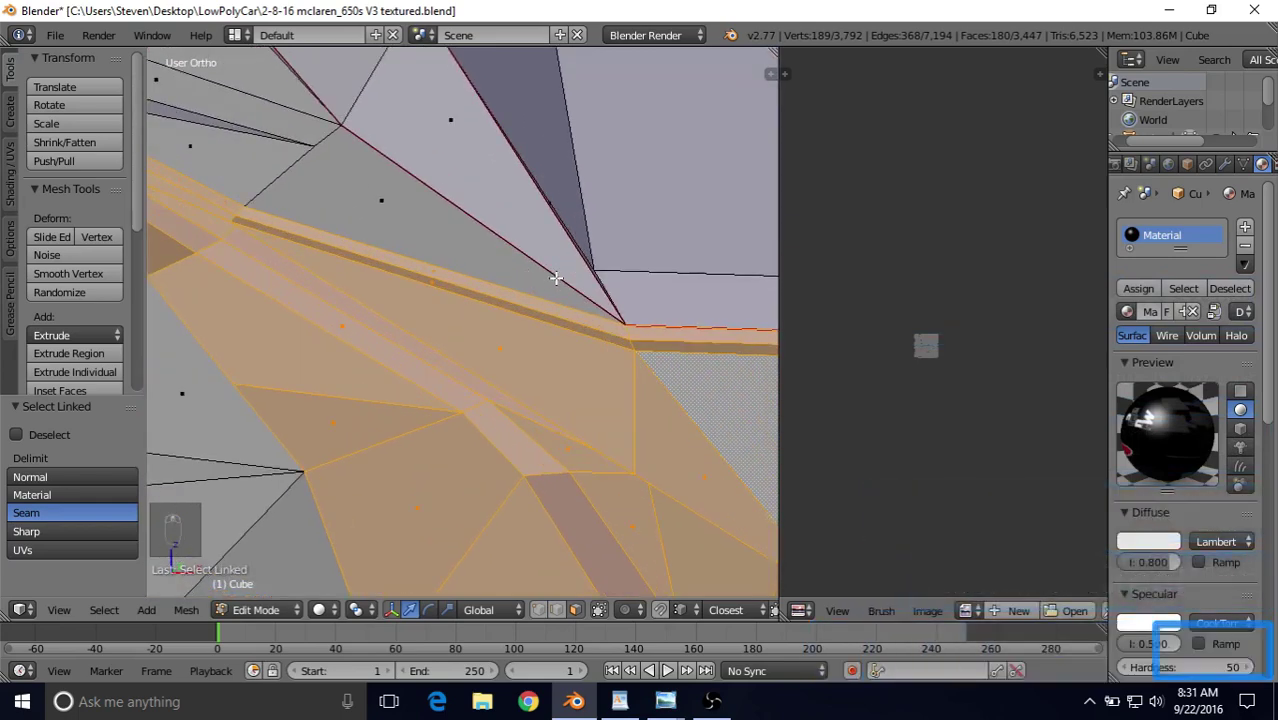
key(alt+shift)
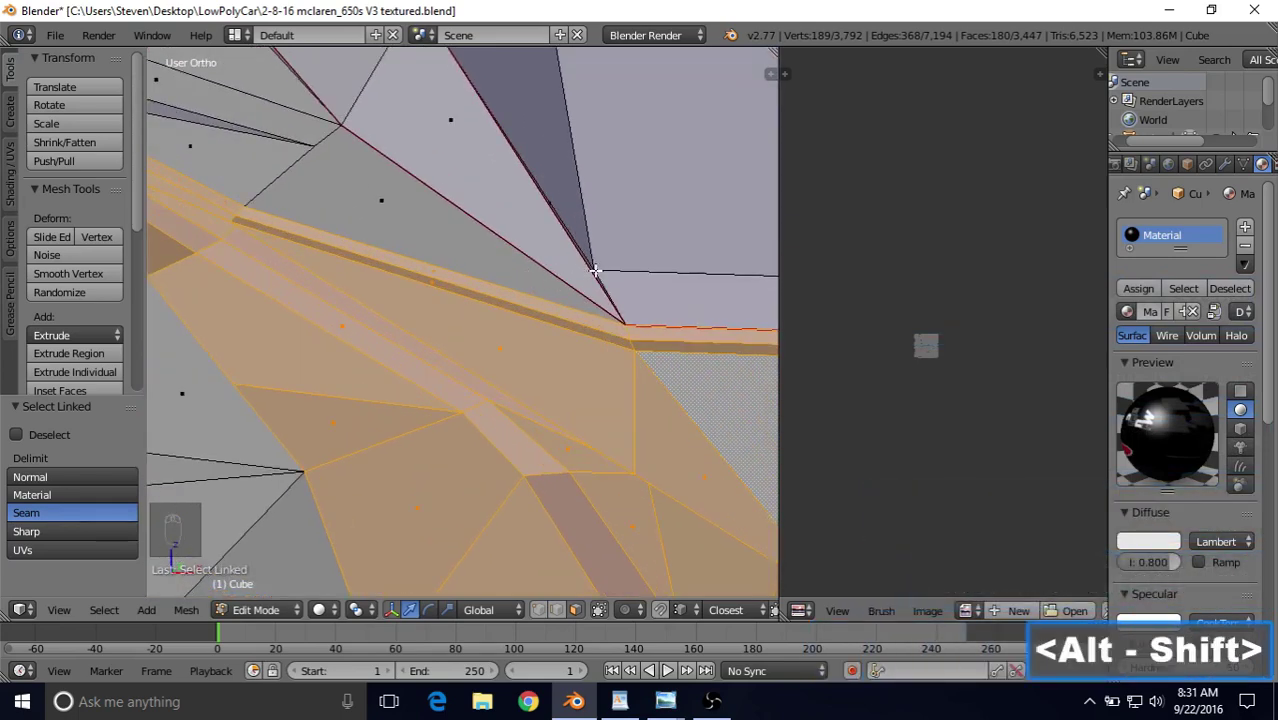
alt+shift+right_click(628, 332)
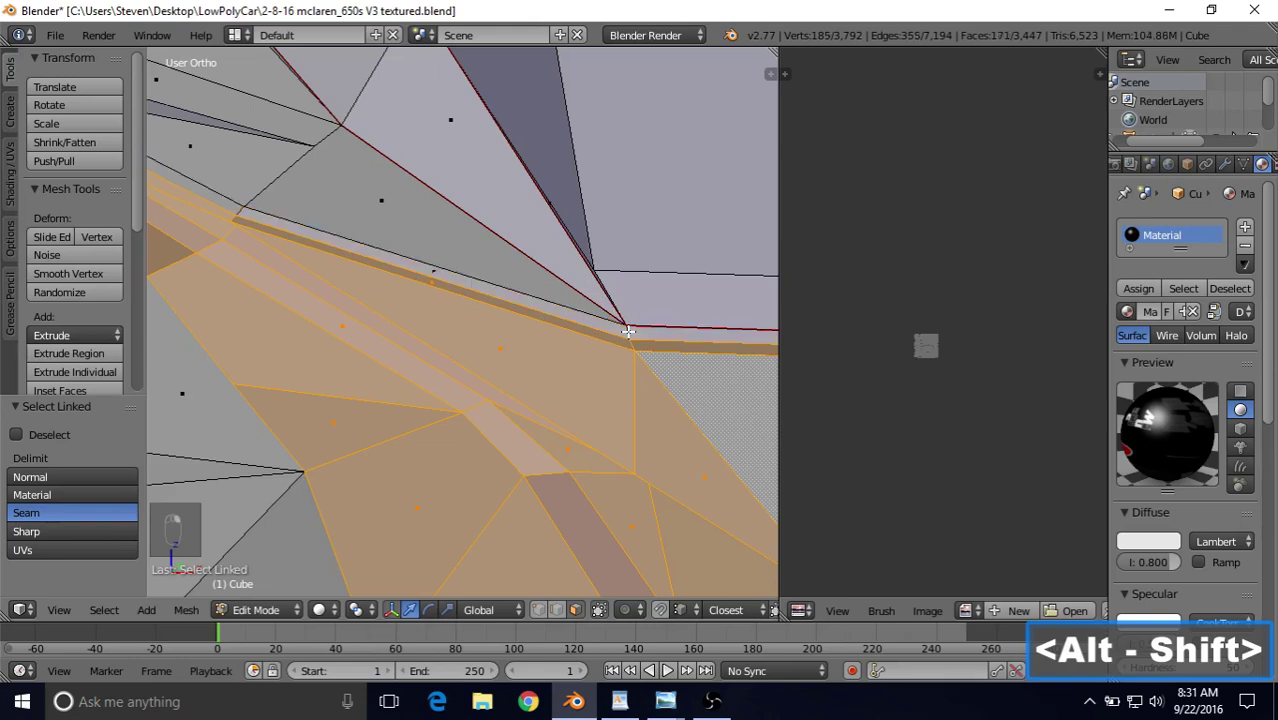
shift+middle_drag(595, 317, 540, 306)
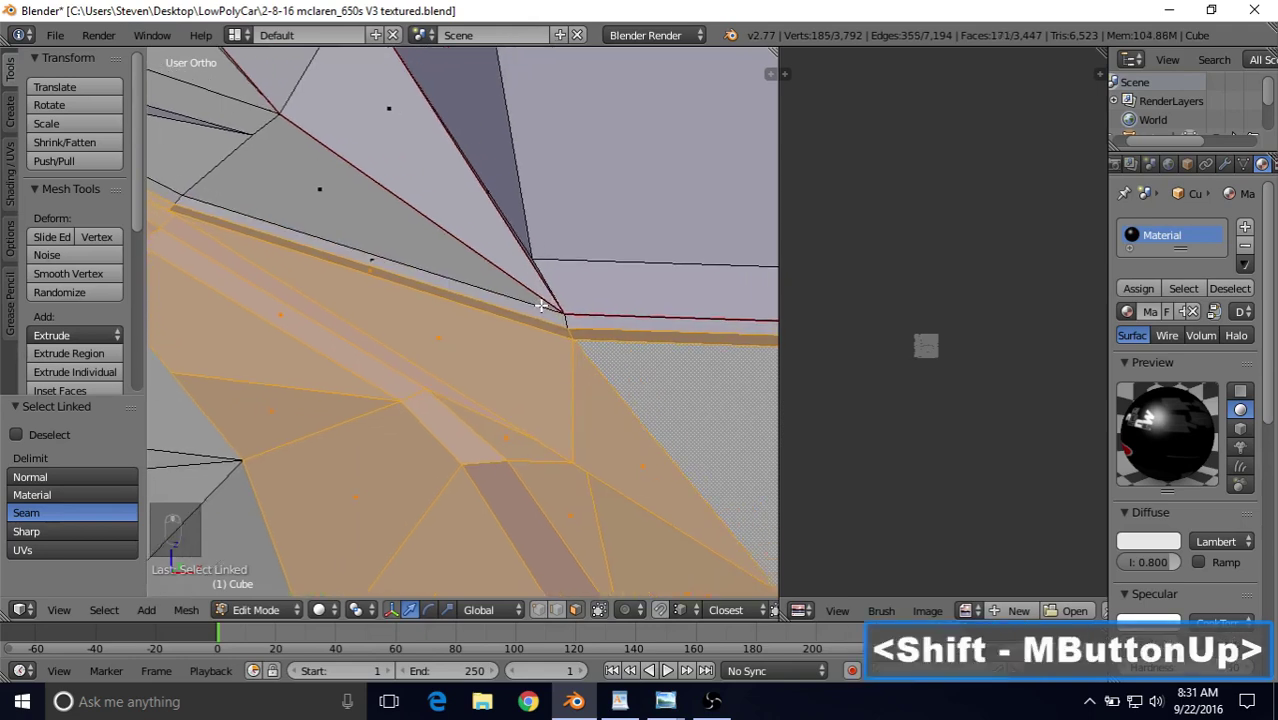
Deselect the second narrow face loop along the bumper's upper edge, just below the one already deselected.
key(alt+shift)
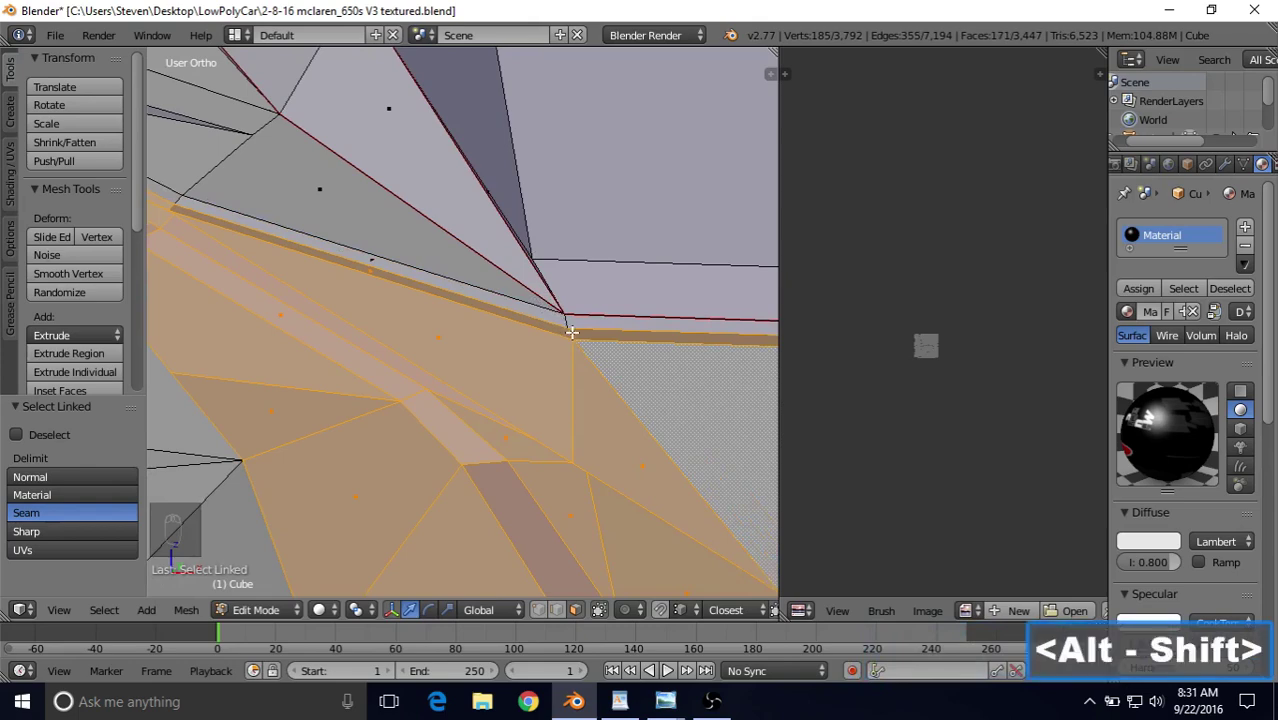
alt+shift+right_click(569, 332)
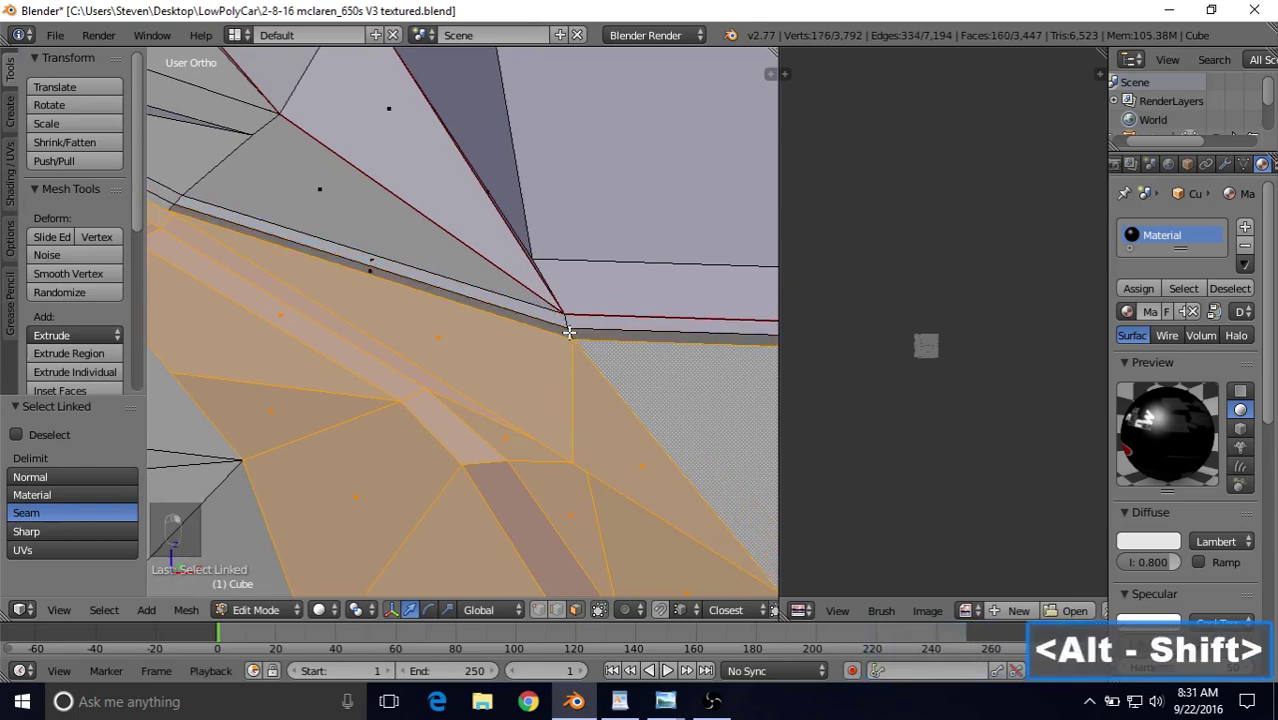
scroll(569, 332, down, 3)
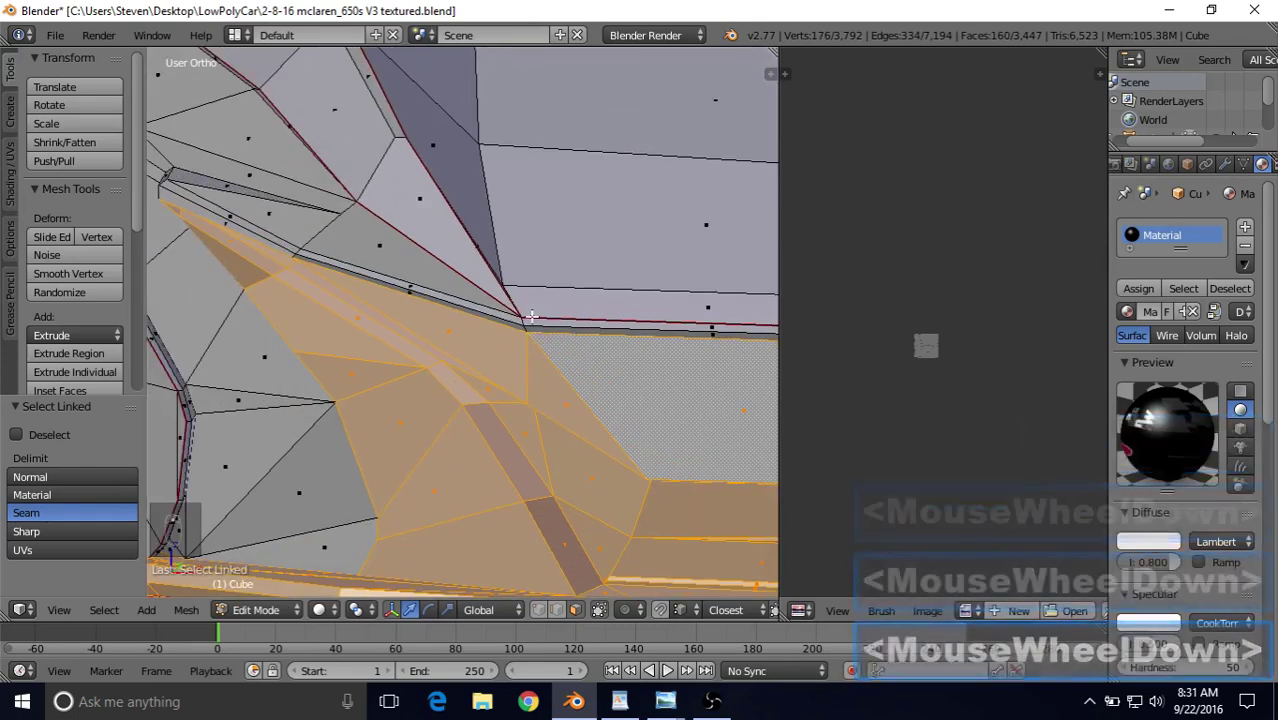
scroll(565, 329, down, 2)
In wireframe, circle-deselect the headlight surround and the side intake's outer faces on the car's left side.
shift+middle_drag(561, 326, 700, 317)
shift+middle_drag(618, 290, 482, 307)
scroll(482, 307, up, 1)
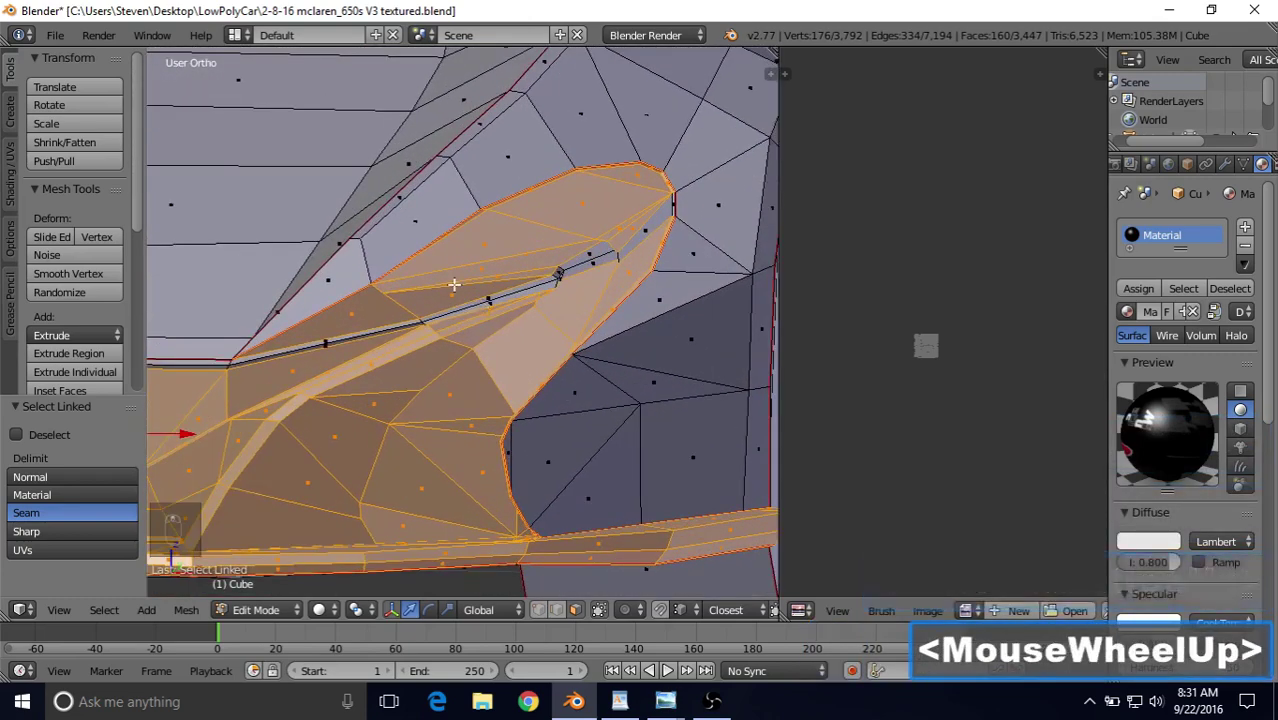
scroll(455, 288, up, 1)
key(z)
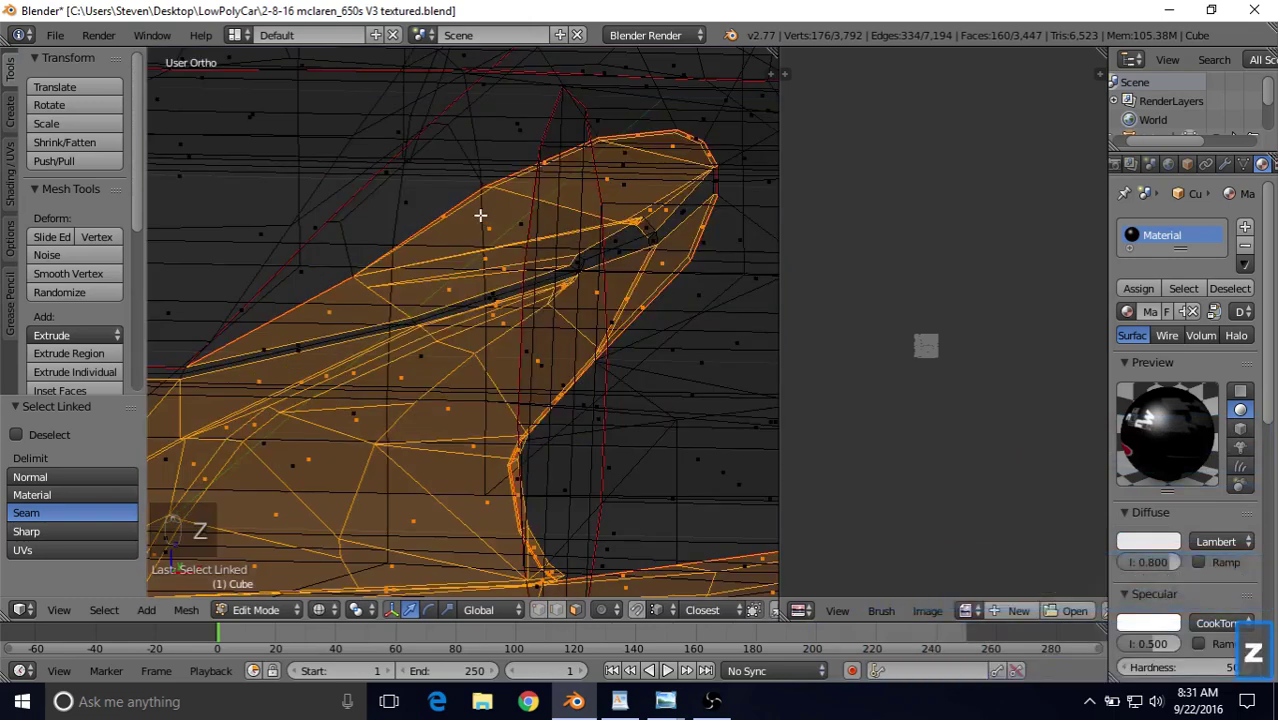
key(c)
middle_click(321, 262)
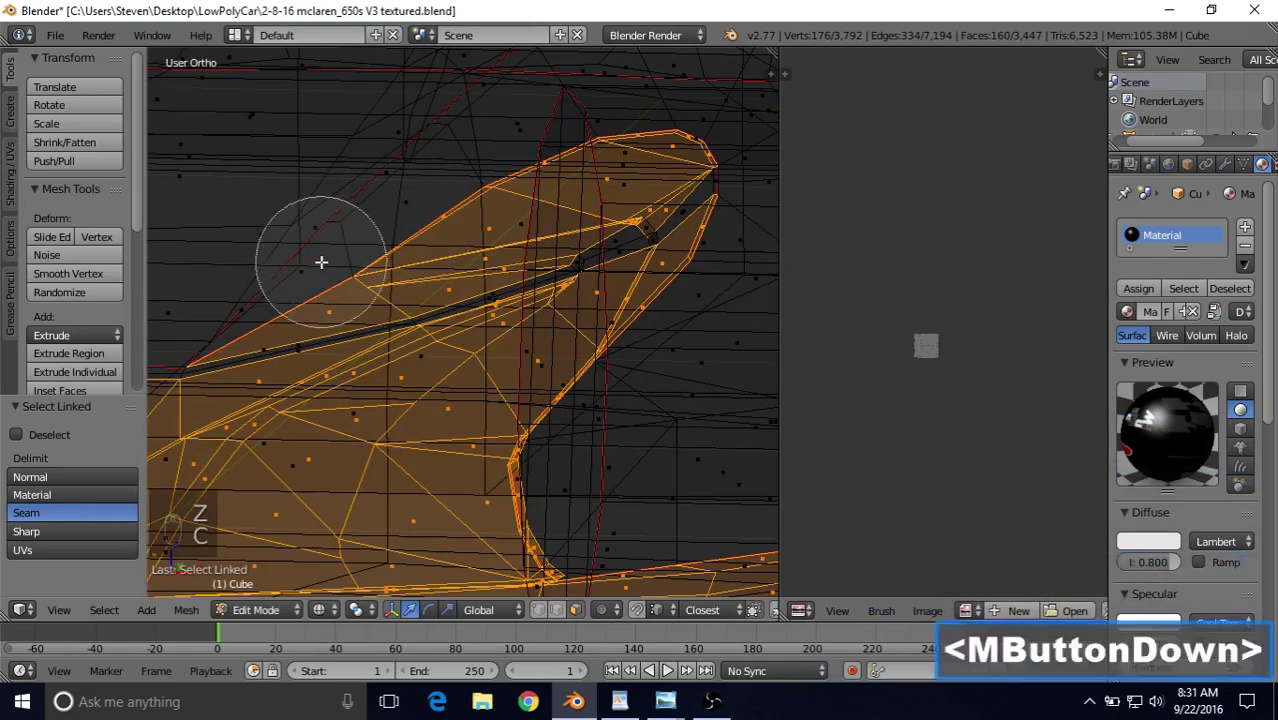
mouse_move(321, 262)
middle_down()
mouse_move(380, 234)
mouse_move(462, 228)
mouse_move(505, 194)
mouse_move(693, 165)
mouse_move(690, 234)
mouse_move(662, 297)
mouse_move(431, 516)
mouse_move(512, 509)
mouse_move(535, 488)
mouse_move(591, 342)
mouse_move(596, 288)
mouse_move(491, 234)
mouse_move(496, 257)
middle_up()
right_click(562, 476)
Circle-deselect the small faces at the left intake's lower outer corner above the splitter, and return to solid shading.
scroll(596, 293, up, 3)
scroll(638, 375, up, 2)
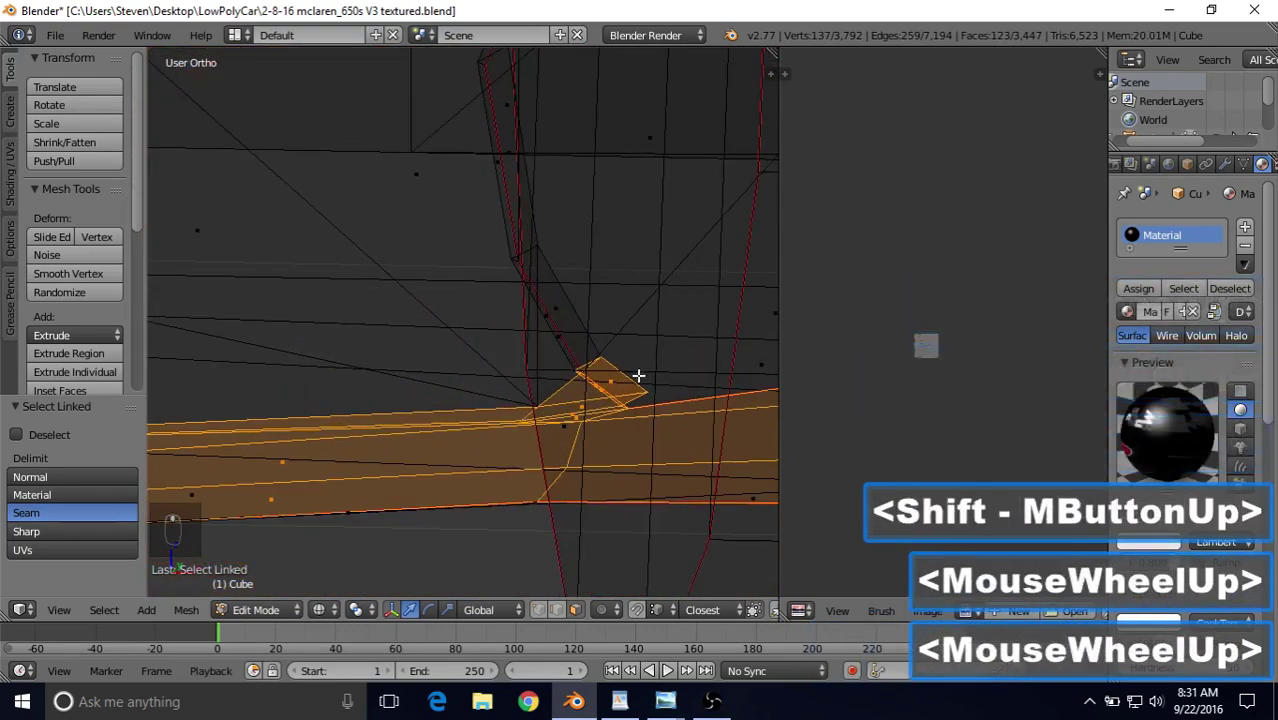
key(c)
middle_drag(601, 320, 594, 328)
right_click(594, 328)
scroll(594, 328, down, 2)
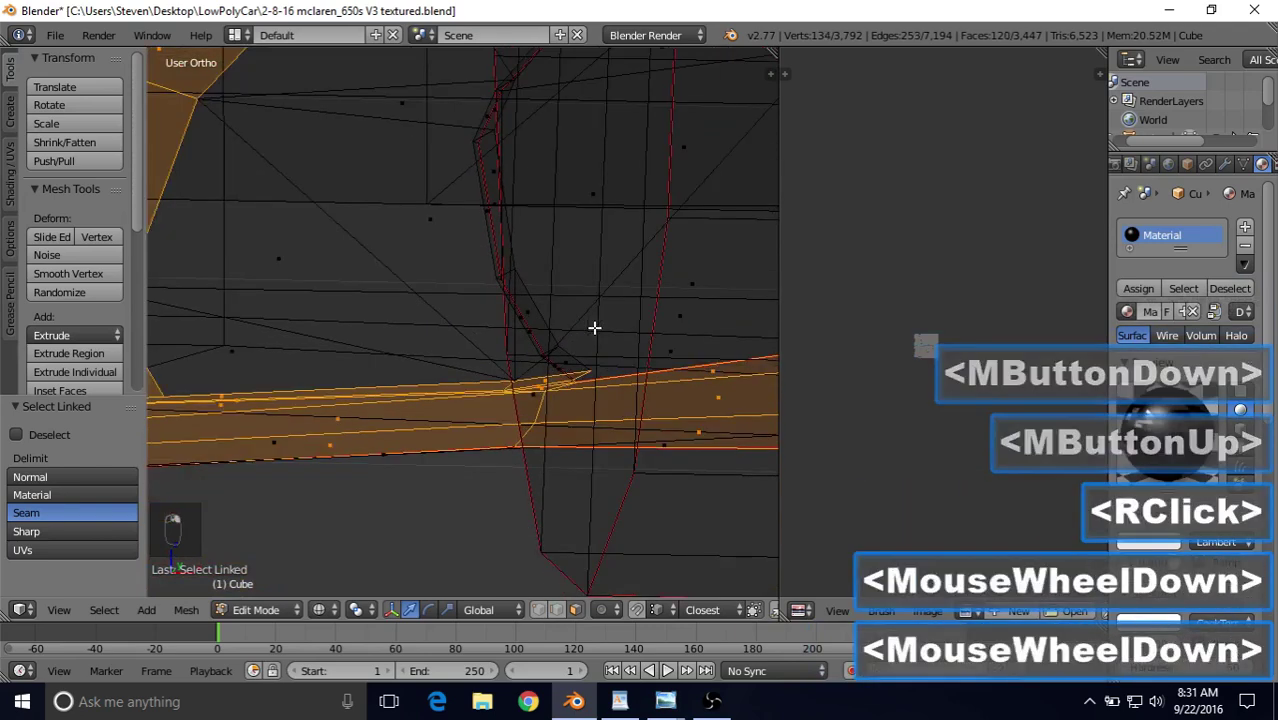
key(z)
Inspect the selection on the car's left side, especially the intake's lower corner where it meets the splitter.
scroll(594, 328, down, 8)
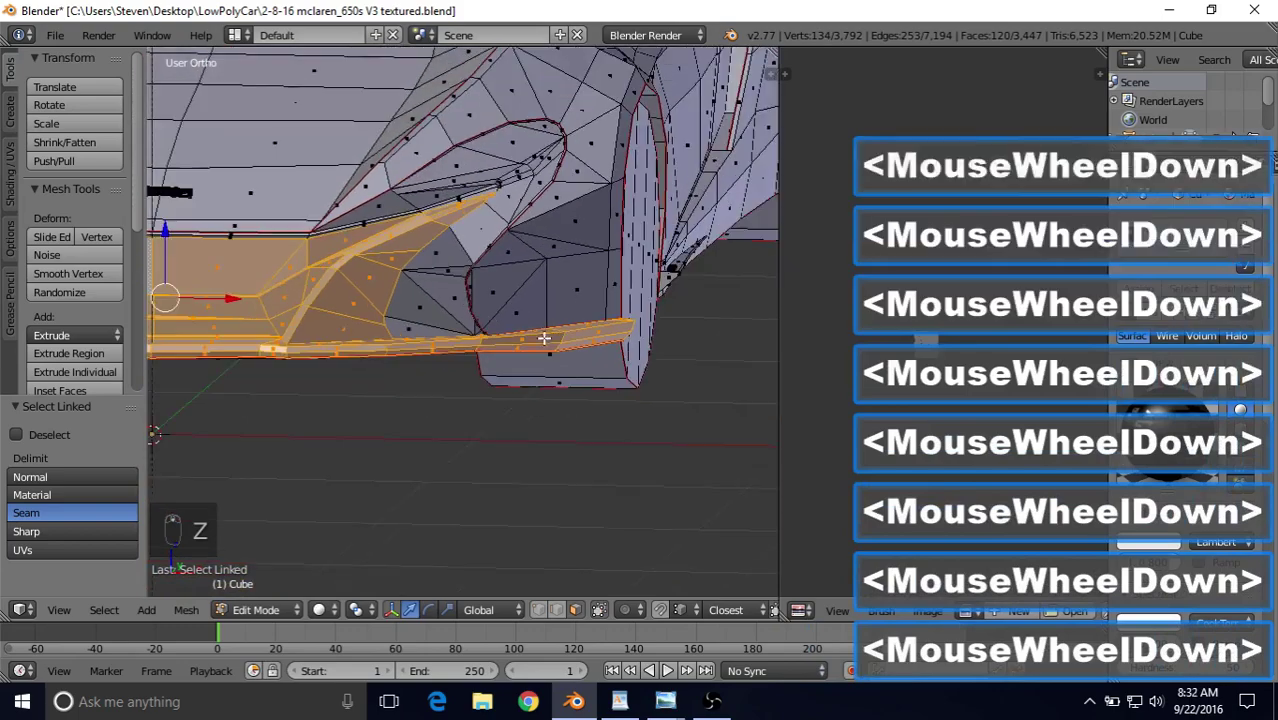
middle_drag(497, 281, 503, 311)
scroll(503, 311, up, 9)
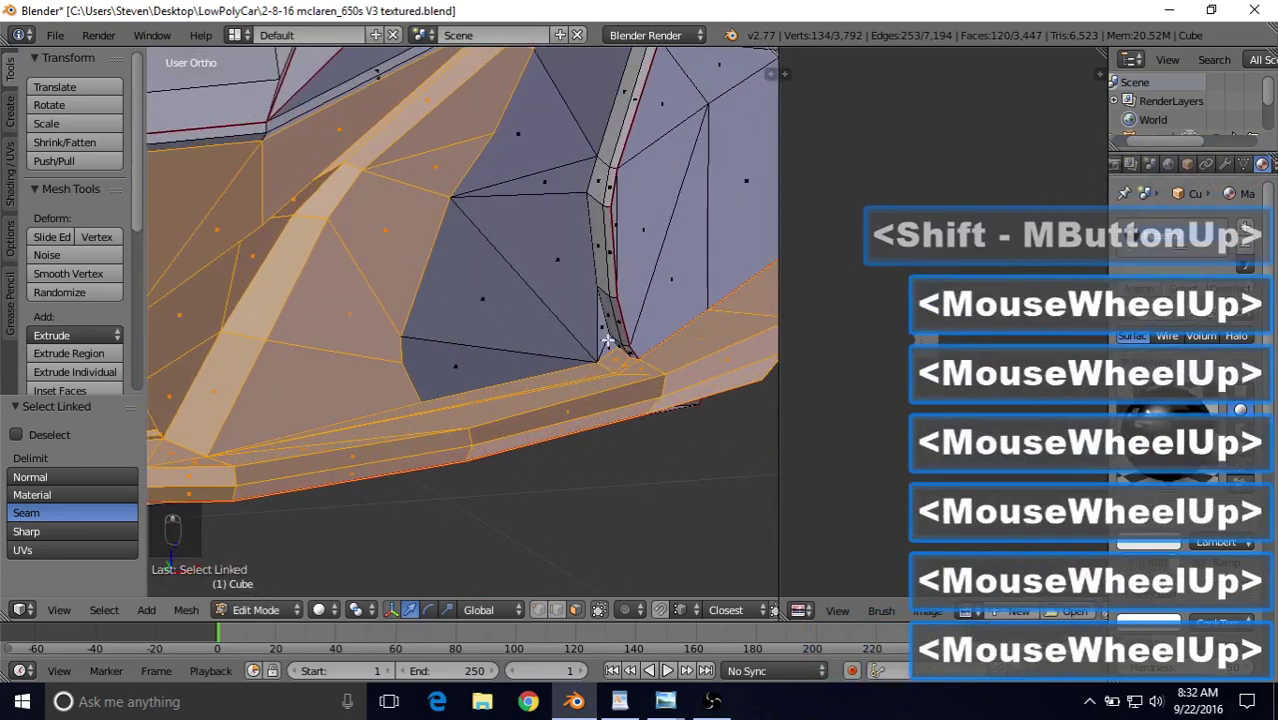
shift+middle_drag(610, 354, 552, 332)
scroll(518, 327, up, 3)
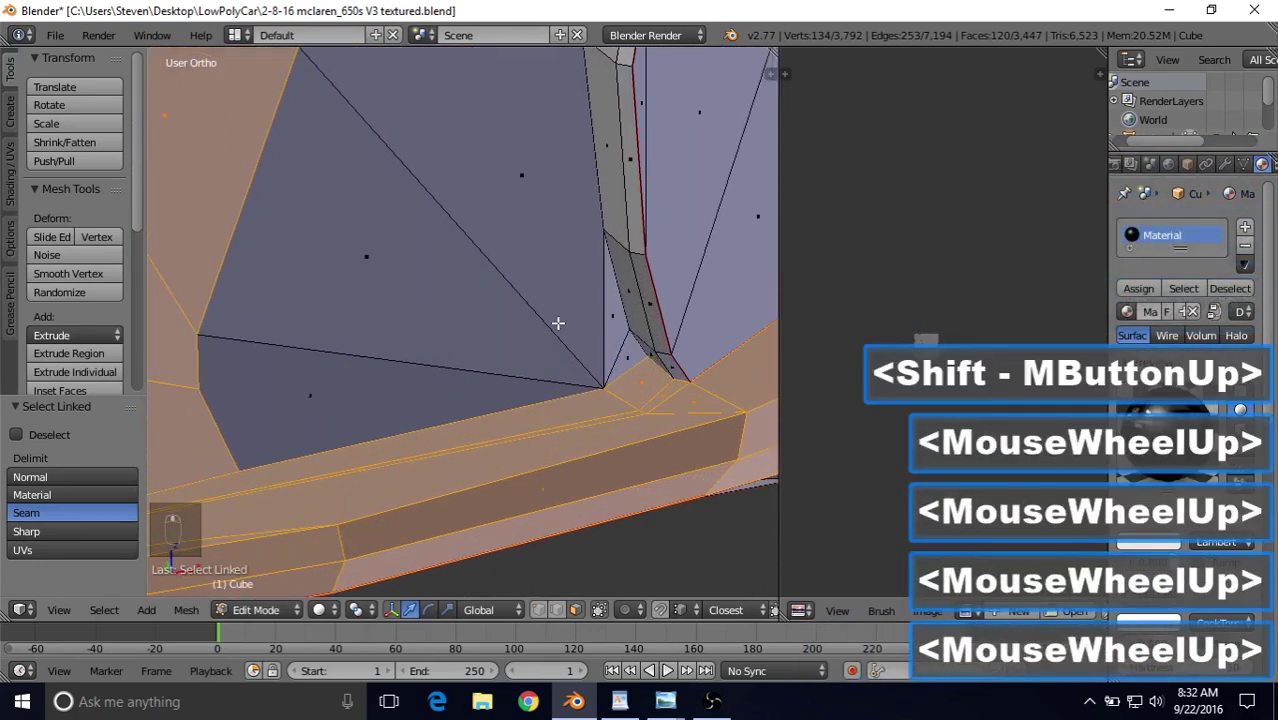
middle_drag(556, 322, 585, 325)
shift+scroll(585, 325, down, 3)
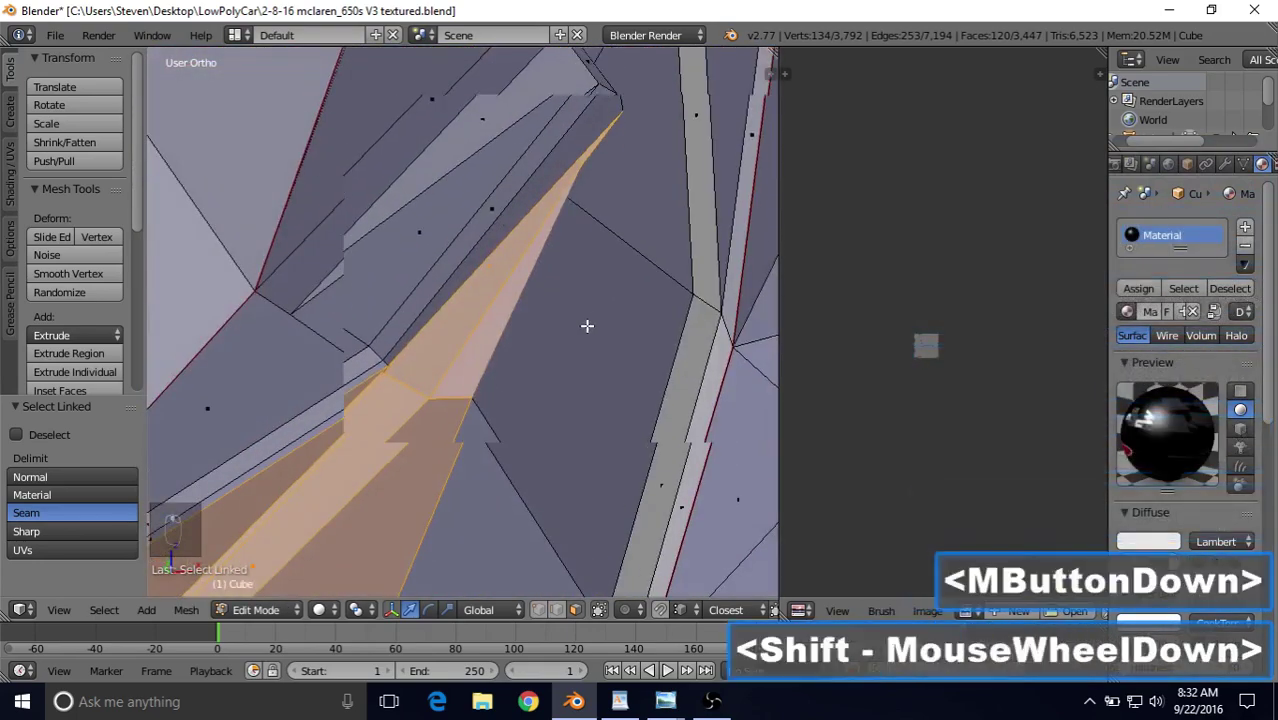
key(KP_Decimal)
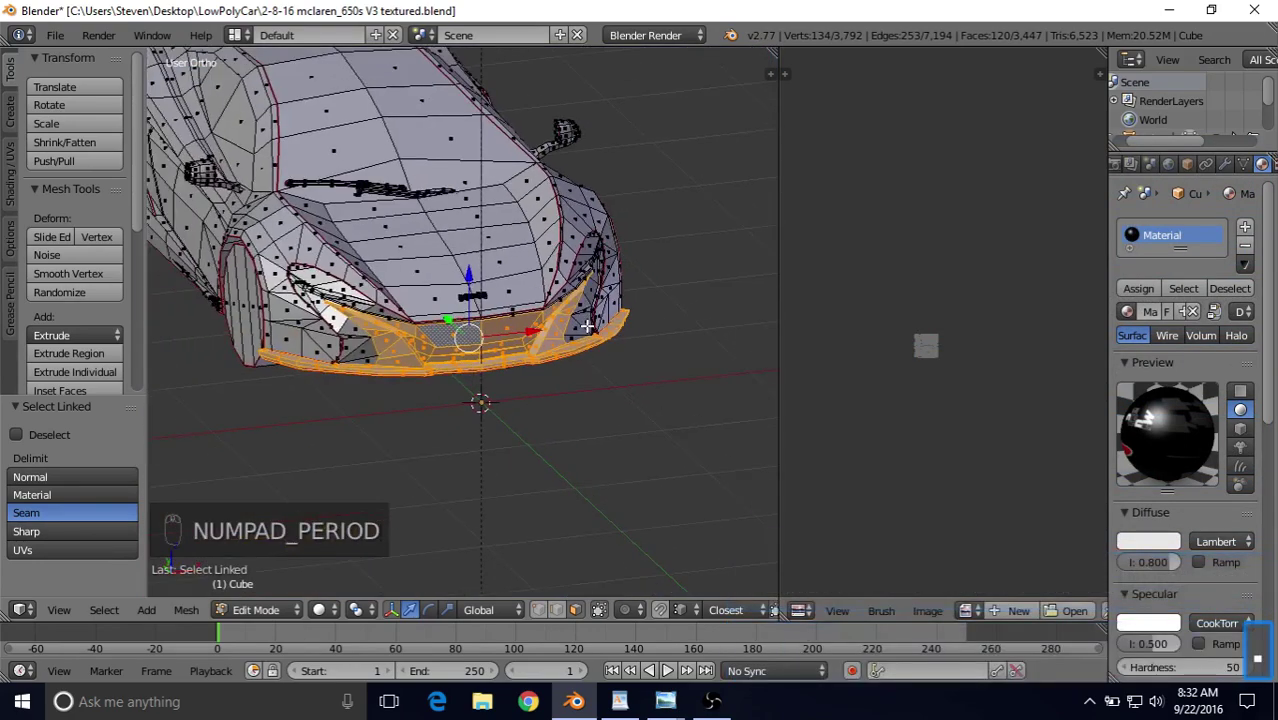
scroll(590, 324, up, 7)
shift+middle_drag(604, 319, 241, 314)
scroll(437, 325, up, 4)
shift+middle_drag(437, 325, 491, 314)
scroll(491, 314, up, 3)
middle_drag(583, 310, 555, 351)
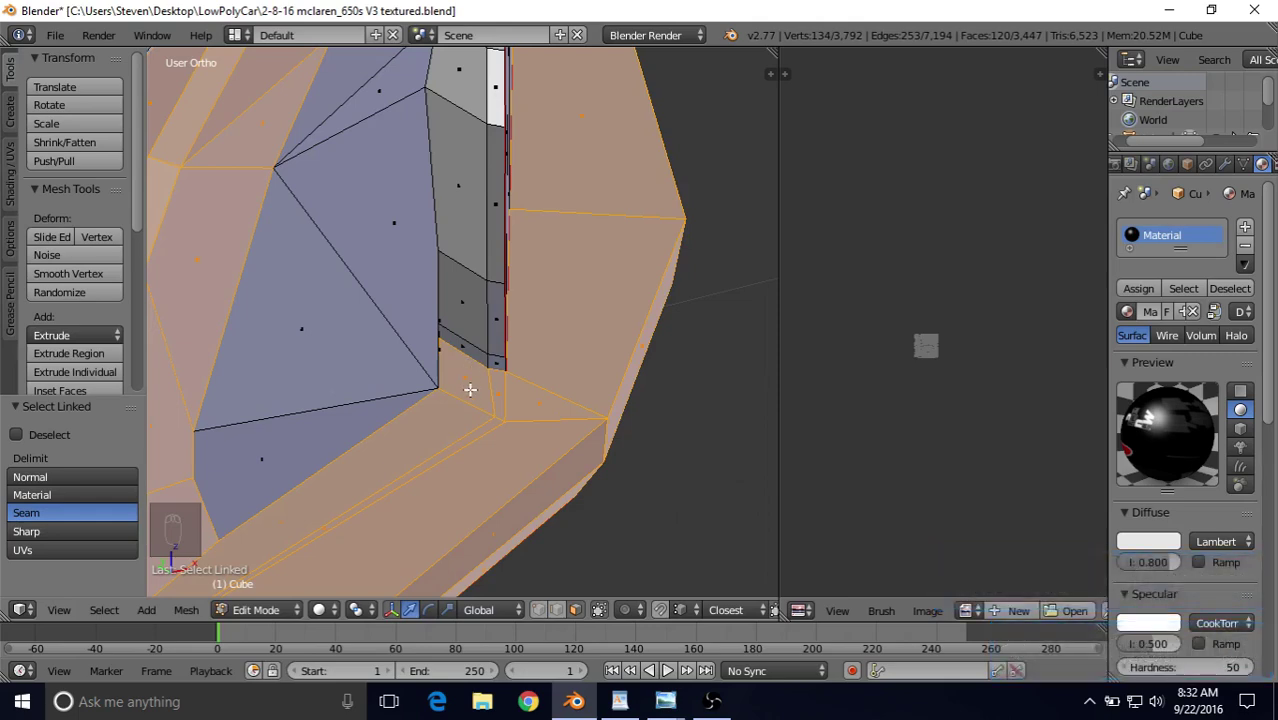
scroll(470, 389, down, 4)
middle_drag(470, 389, 561, 380)
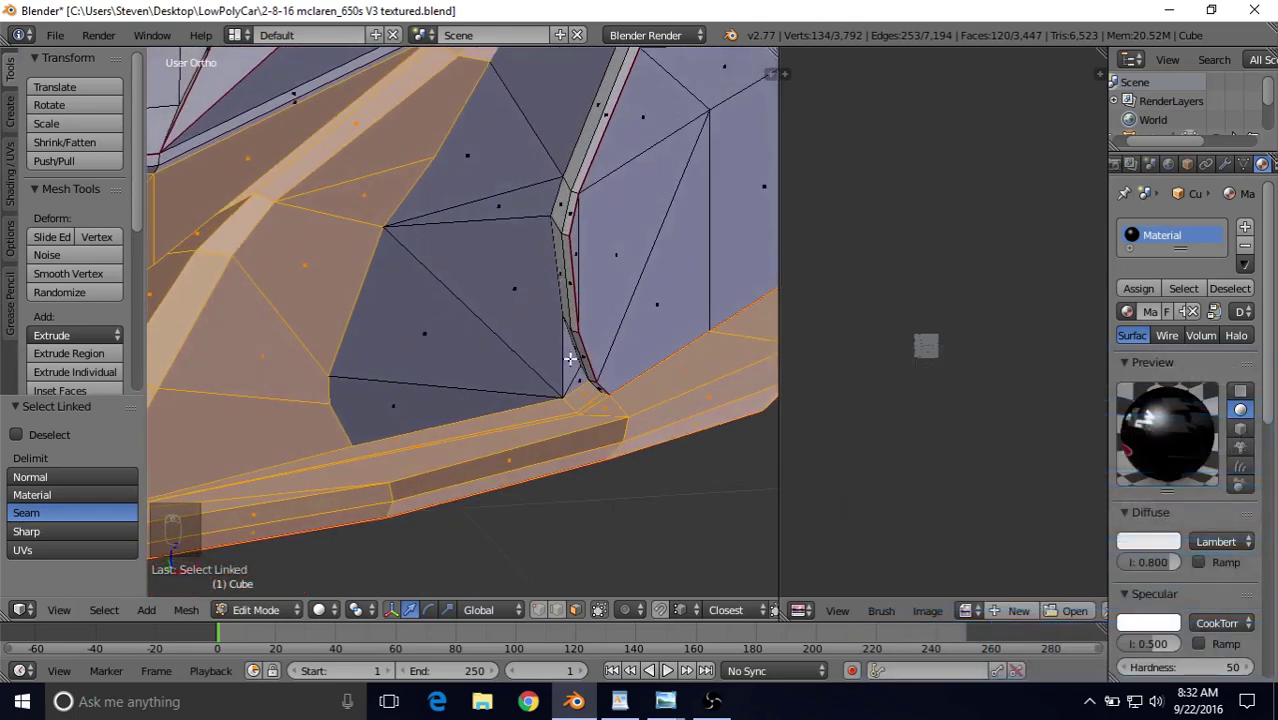
Inspect the selection around the intake and splitter on the car's right side.
scroll(575, 383, down, 6)
shift+middle_drag(520, 300, 770, 299)
middle_drag(320, 324, 500, 321)
scroll(478, 320, up, 3)
scroll(500, 333, down, 9)
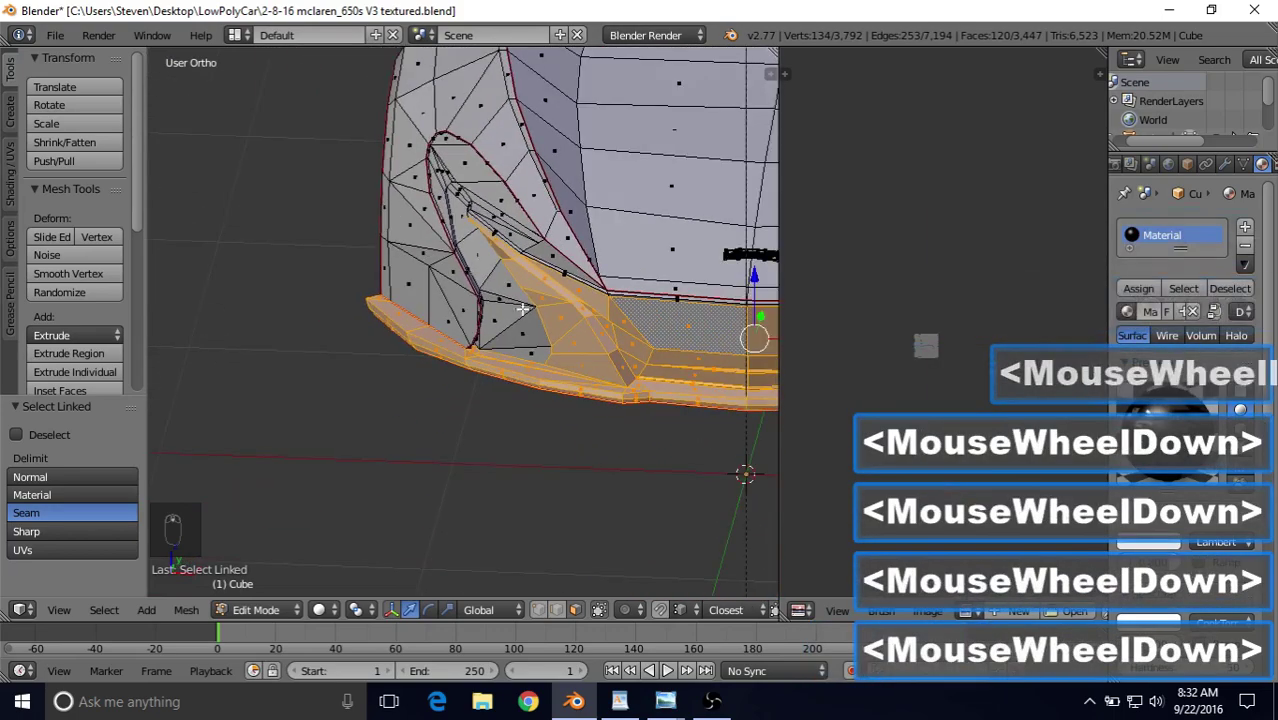
shift+middle_drag(345, 325, 375, 315)
middle_drag(375, 315, 500, 276)
scroll(448, 282, up, 2)
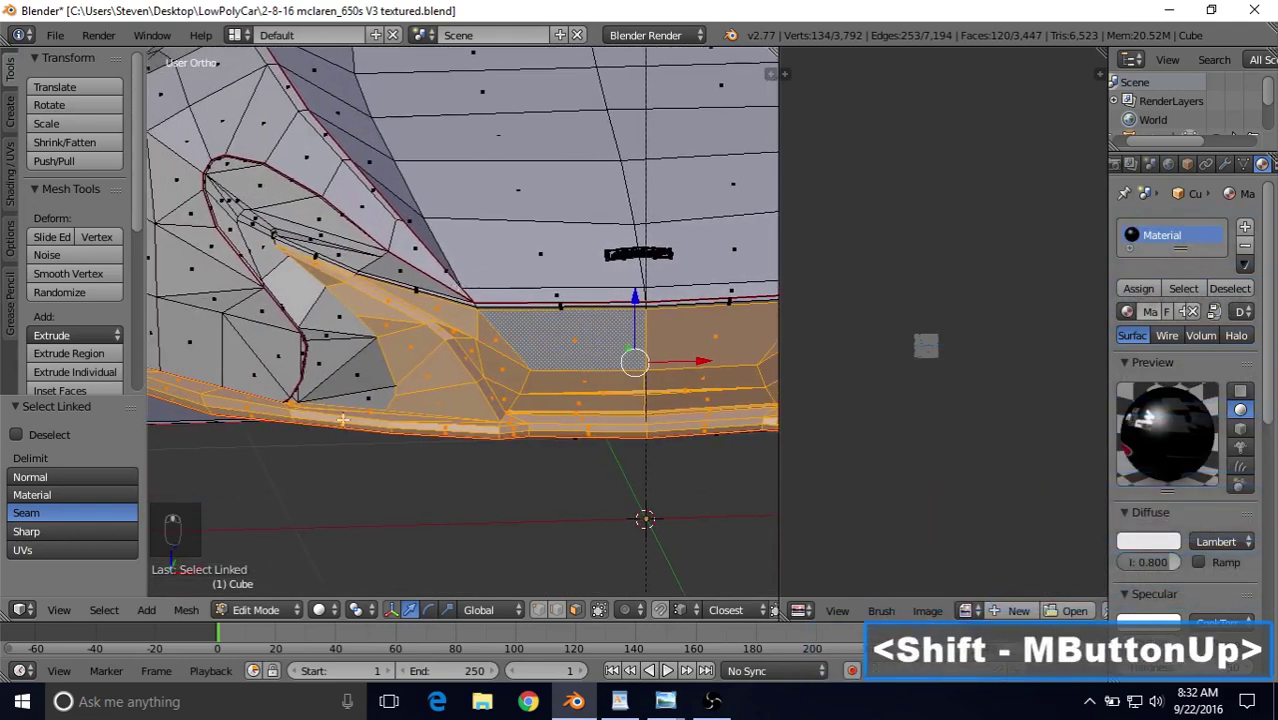
Reduce the bumper selection to its boundary loop, and add the missing edge at the bumper's pointed tip below the right headlight.
click(104, 610)
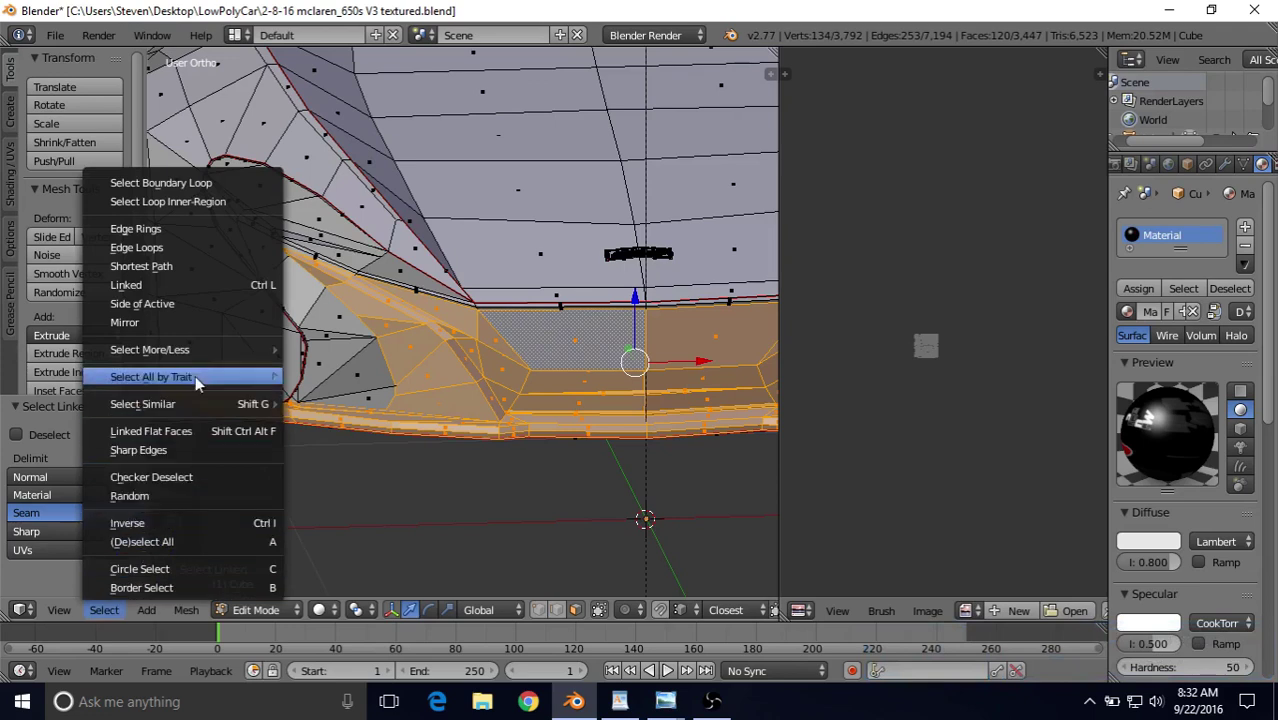
click(187, 186)
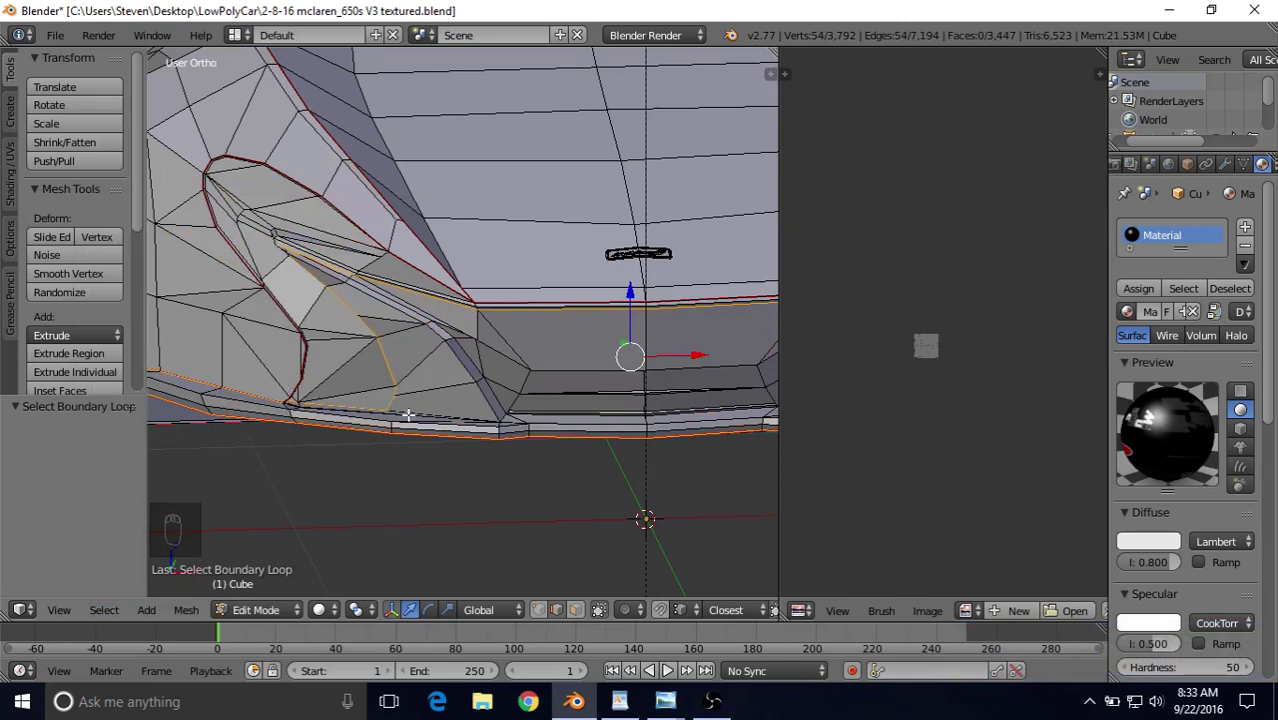
shift+middle_drag(484, 393, 545, 446)
scroll(484, 403, up, 6)
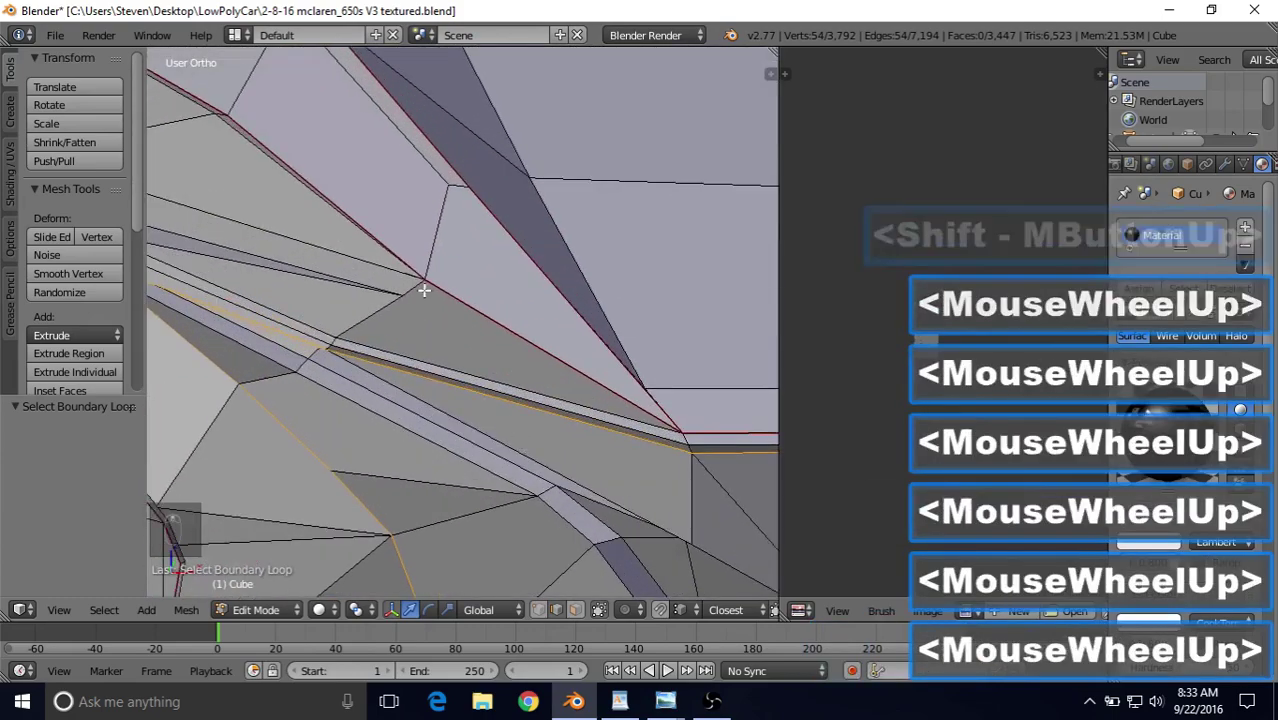
middle_drag(415, 305, 585, 334)
scroll(471, 348, up, 2)
scroll(471, 348, up, 2)
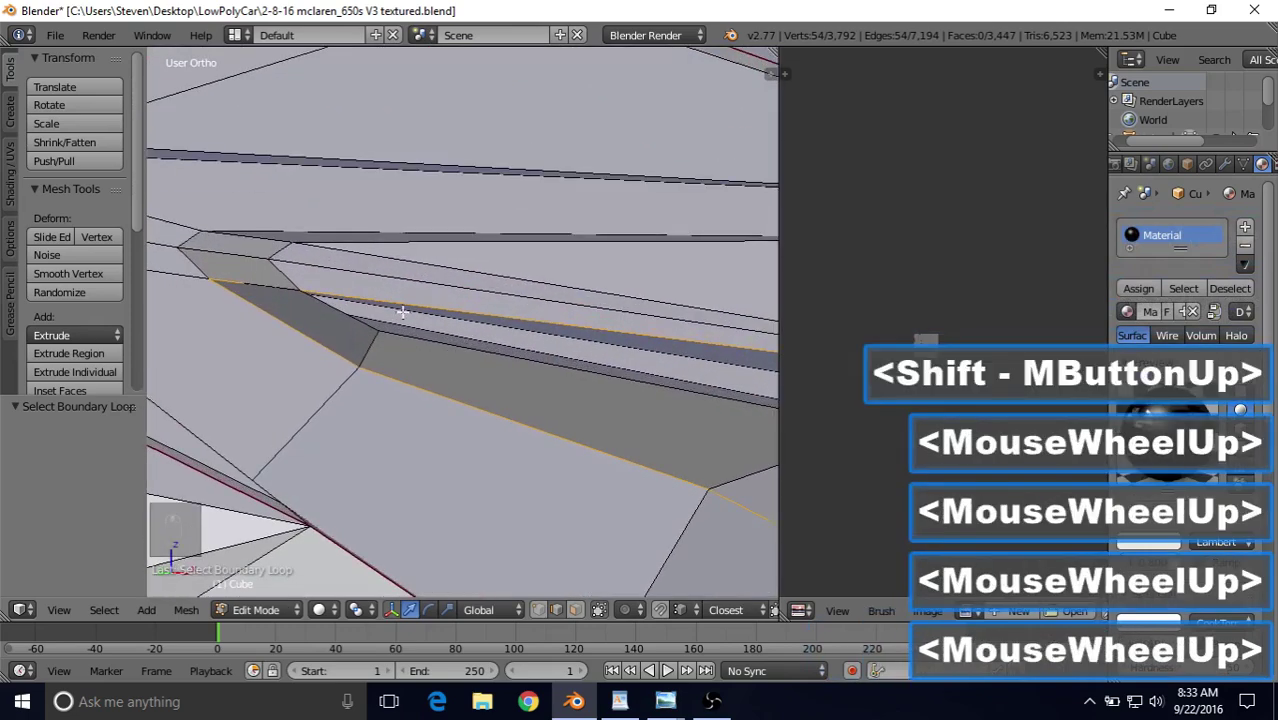
shift+middle_drag(402, 312, 437, 318)
scroll(437, 318, up, 1)
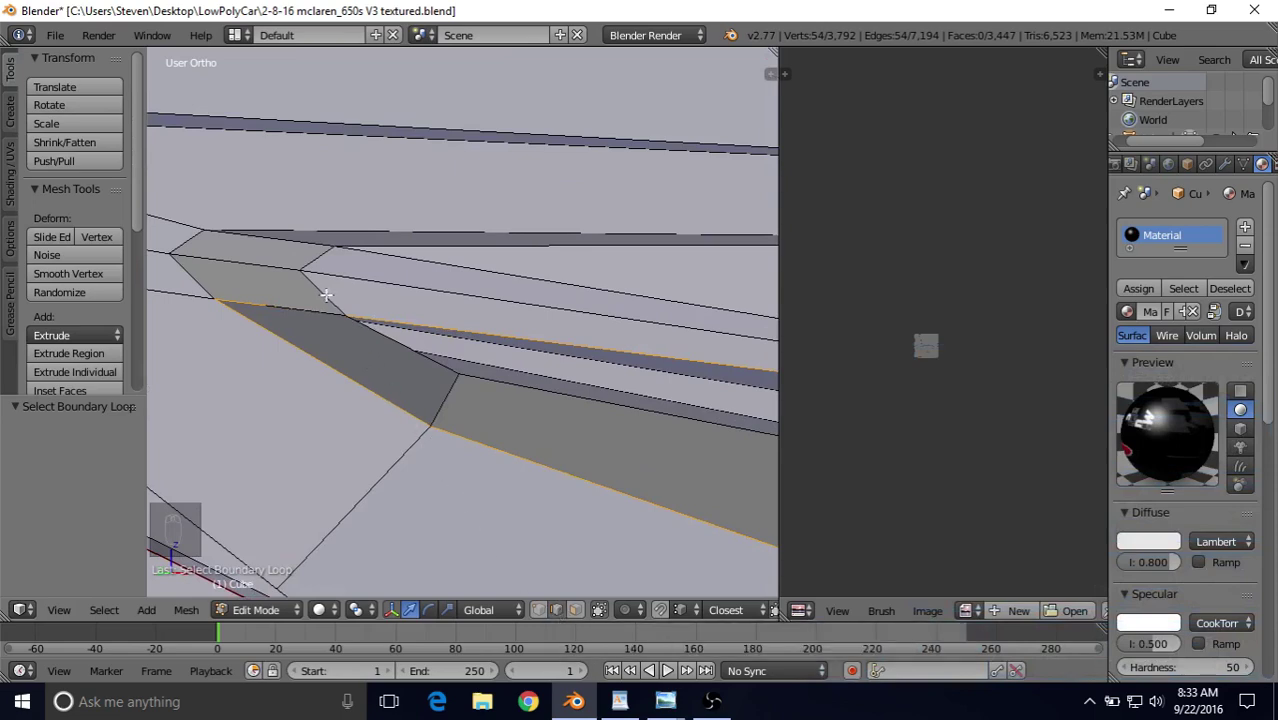
shift+right_click(300, 310)
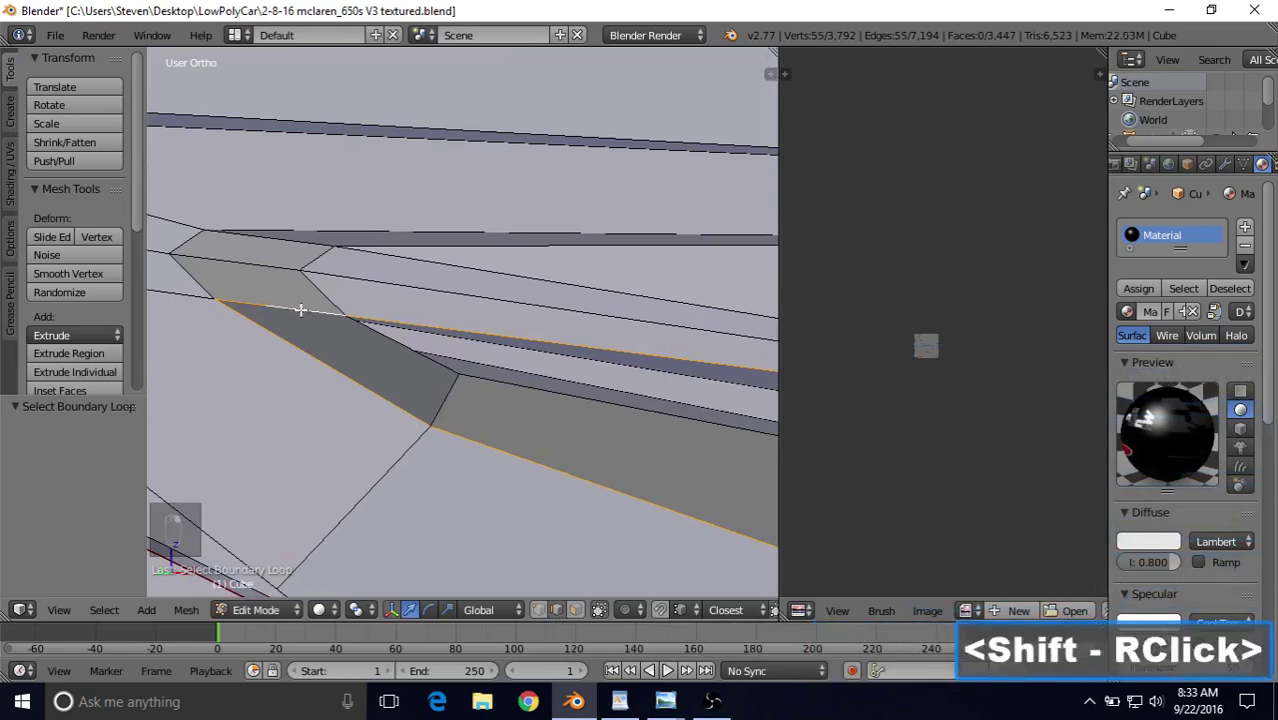
Add the matching missing edge at the bumper's pointed tip below the left headlight to the boundary selection.
scroll(476, 446, down, 10)
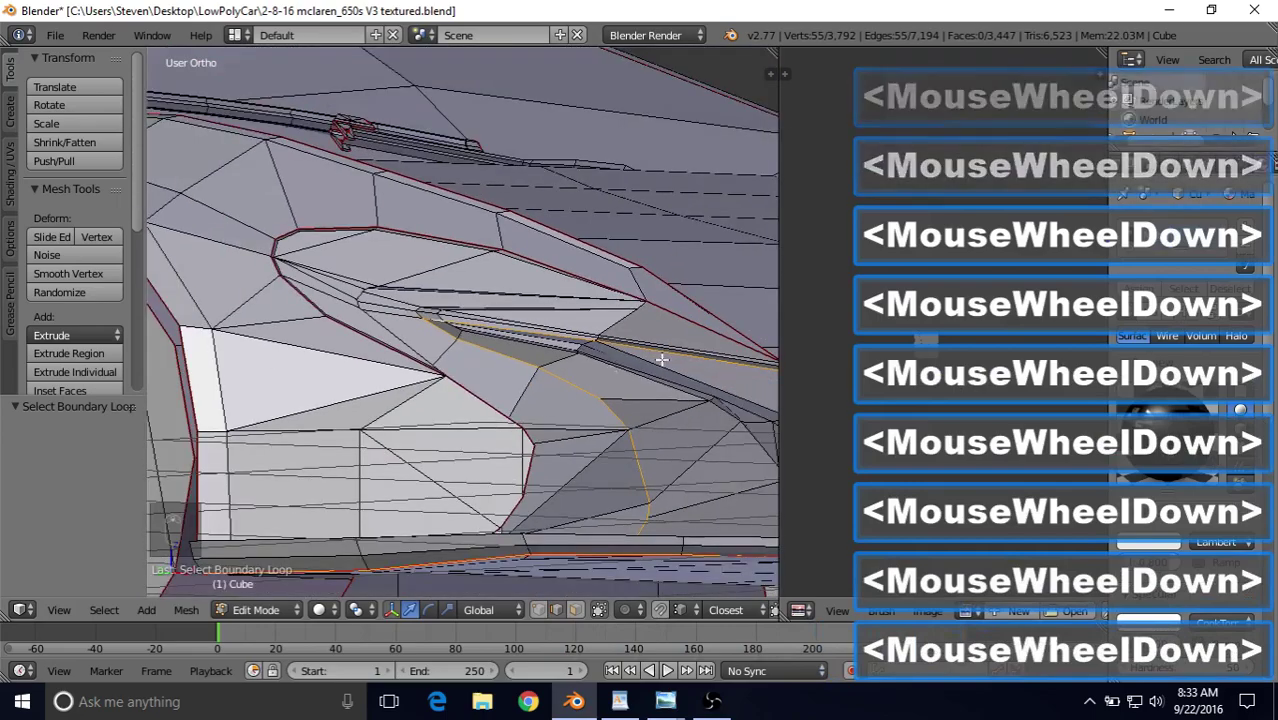
shift+middle_drag(445, 410, 749, 367)
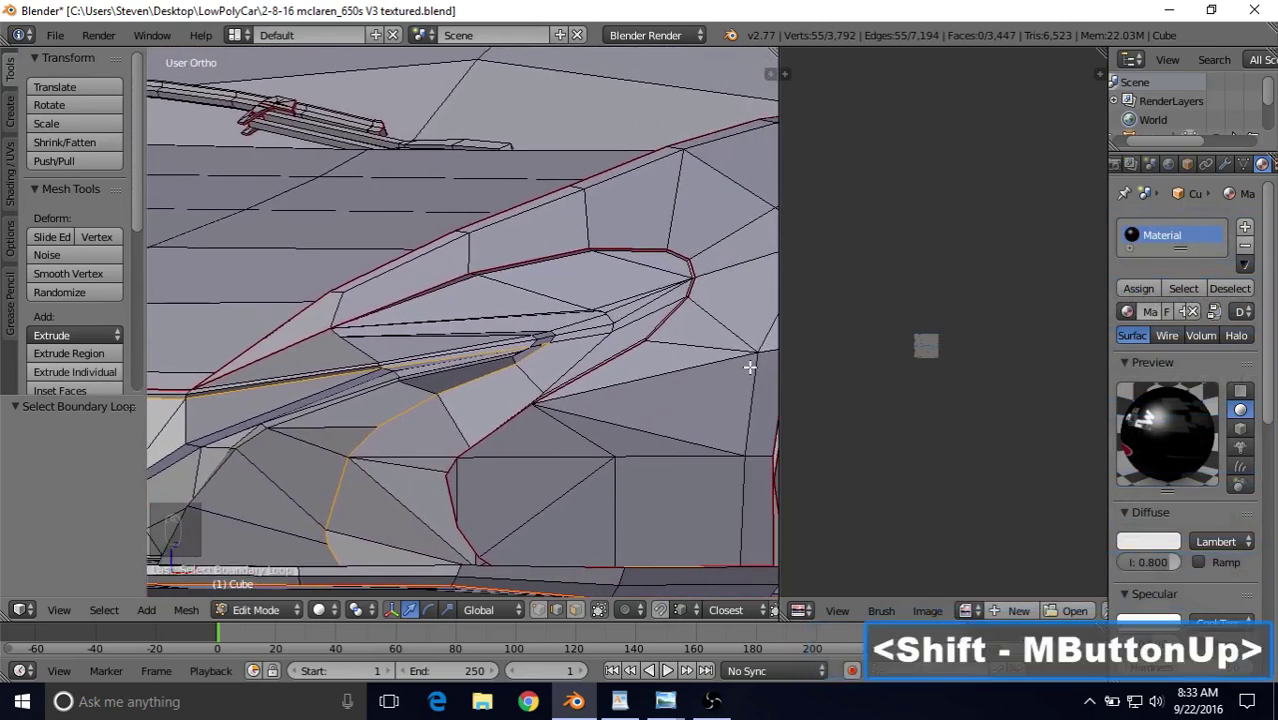
scroll(622, 365, up, 10)
shift+middle_drag(505, 275, 569, 281)
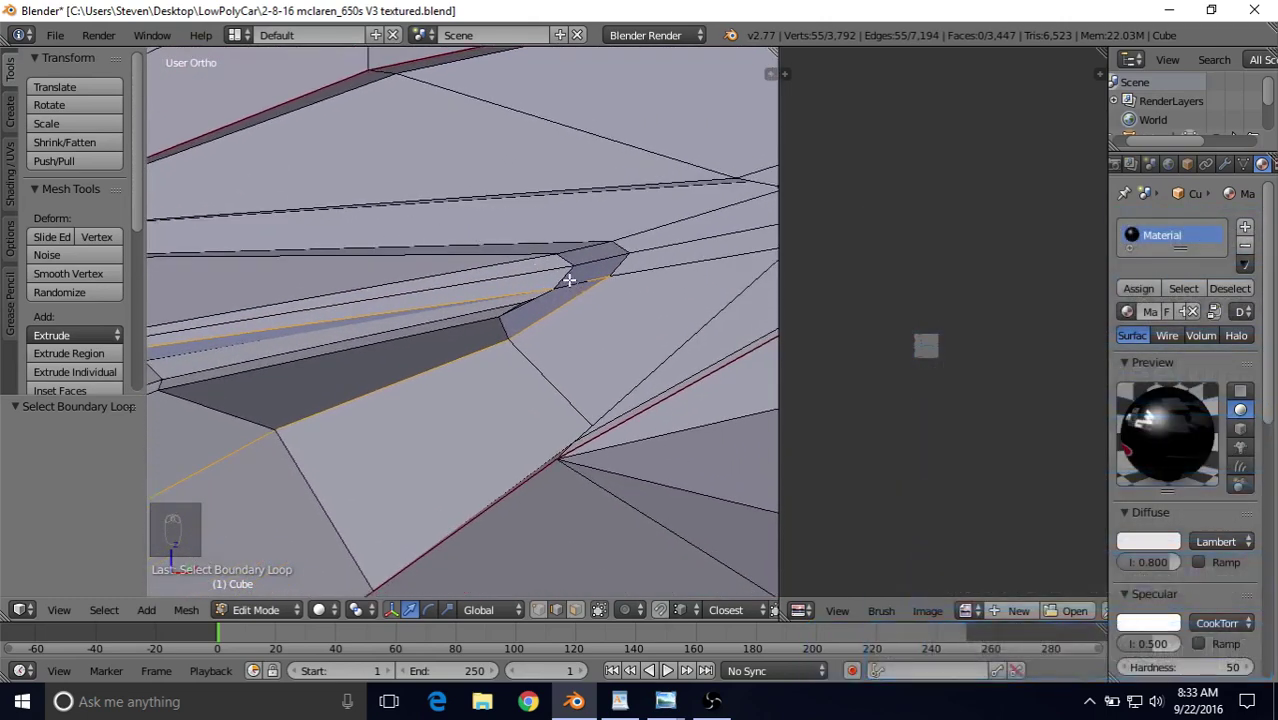
shift+right_click(564, 287)
Mark the selected bumper boundary edges as a UV seam.
scroll(416, 354, down, 8)
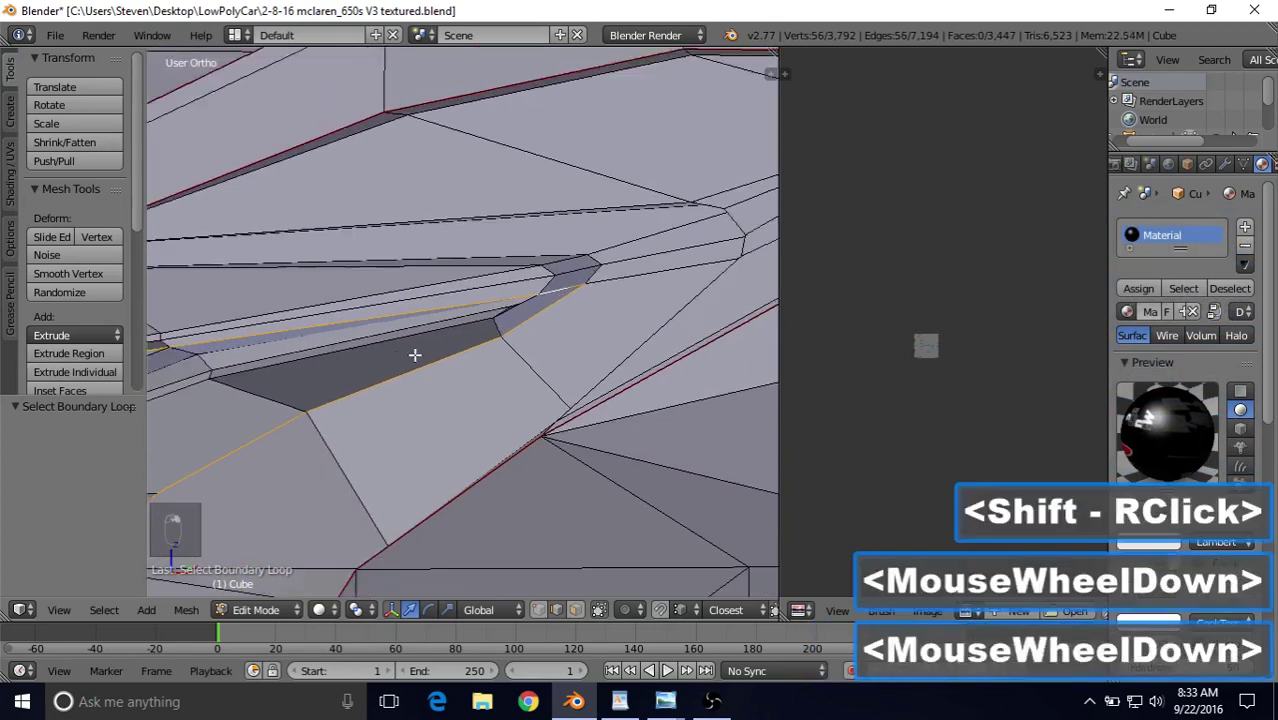
shift+middle_drag(412, 330, 451, 350)
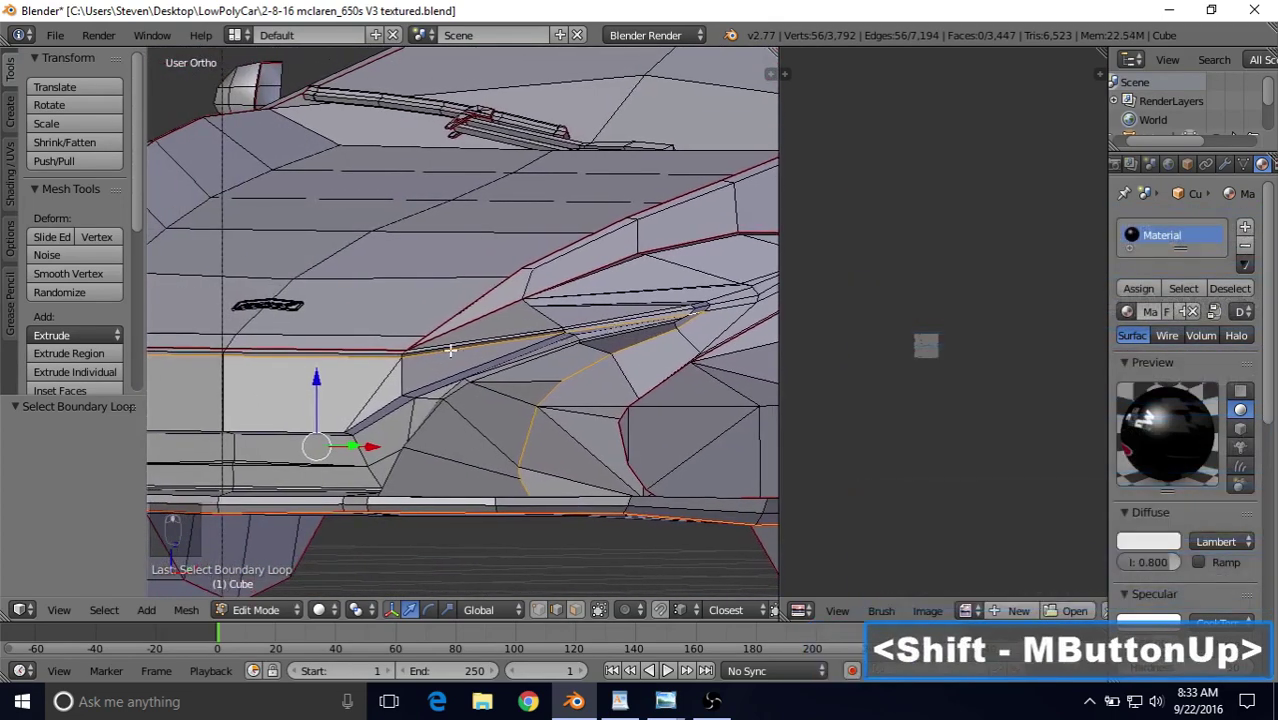
click(9, 185)
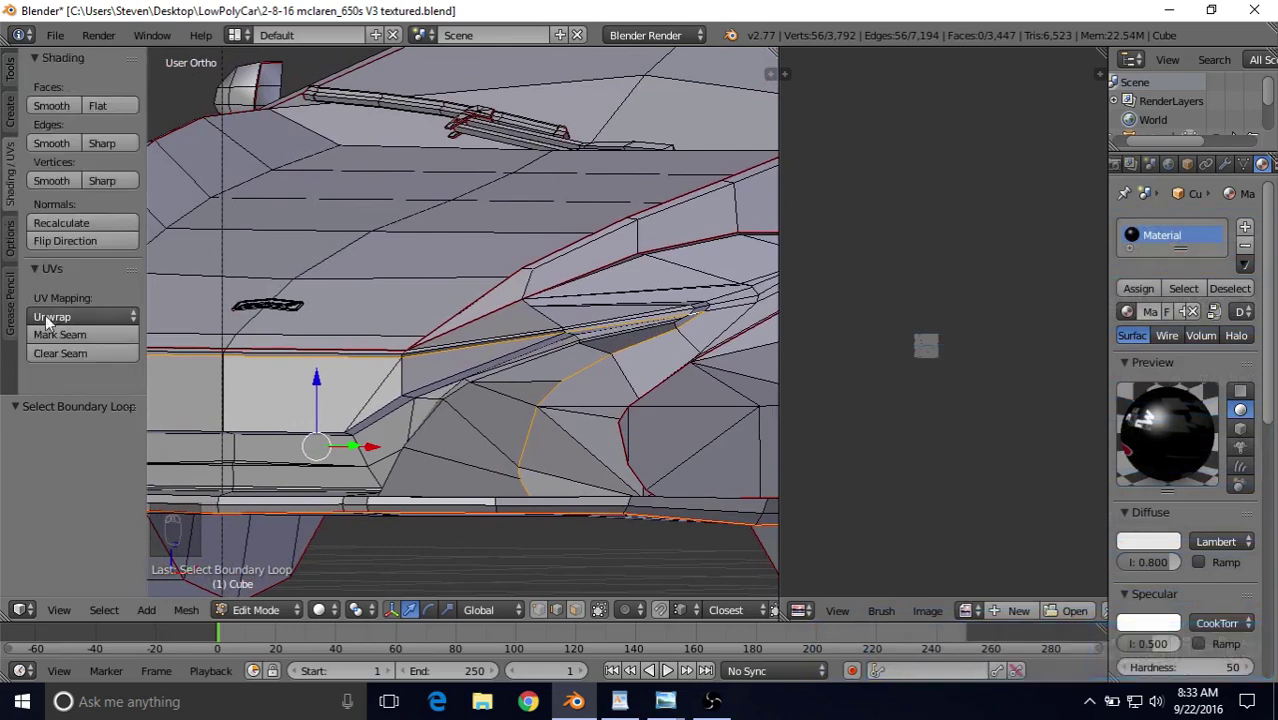
click(57, 337)
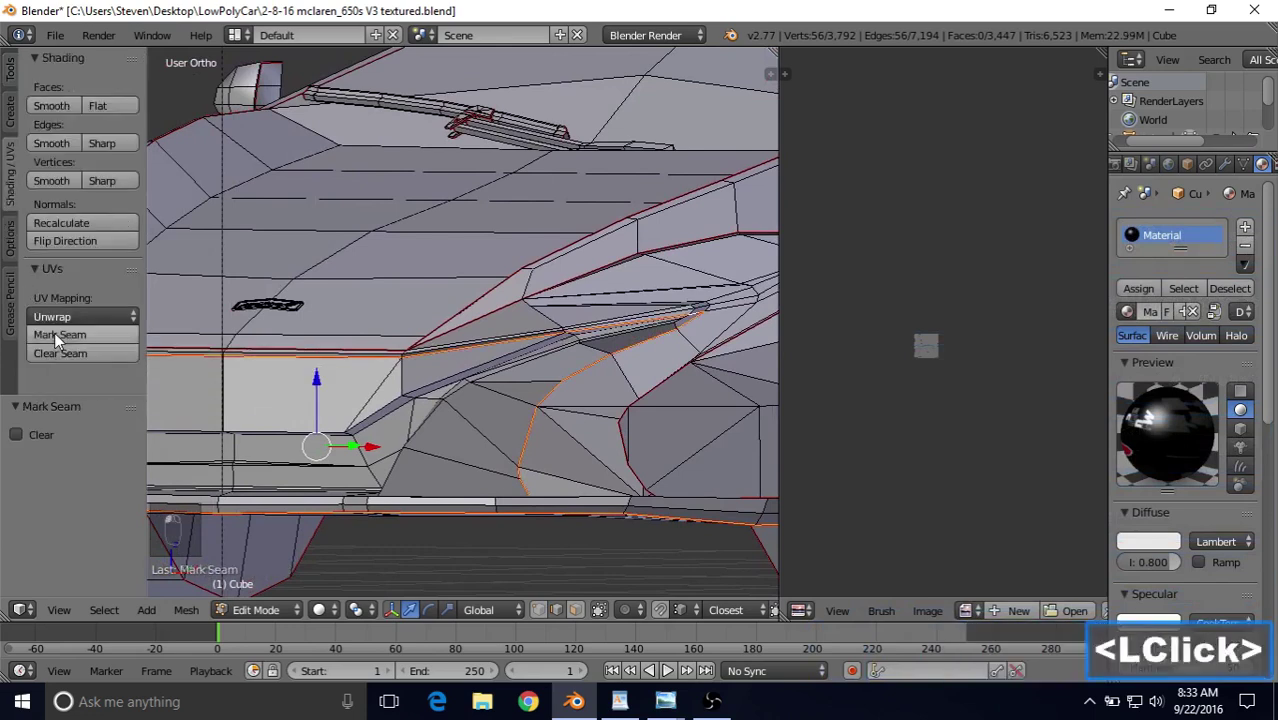
Switch to face selection and select all front bumper faces linked within the seams, starting from the central face below the badge.
shift+middle_drag(412, 323, 539, 360)
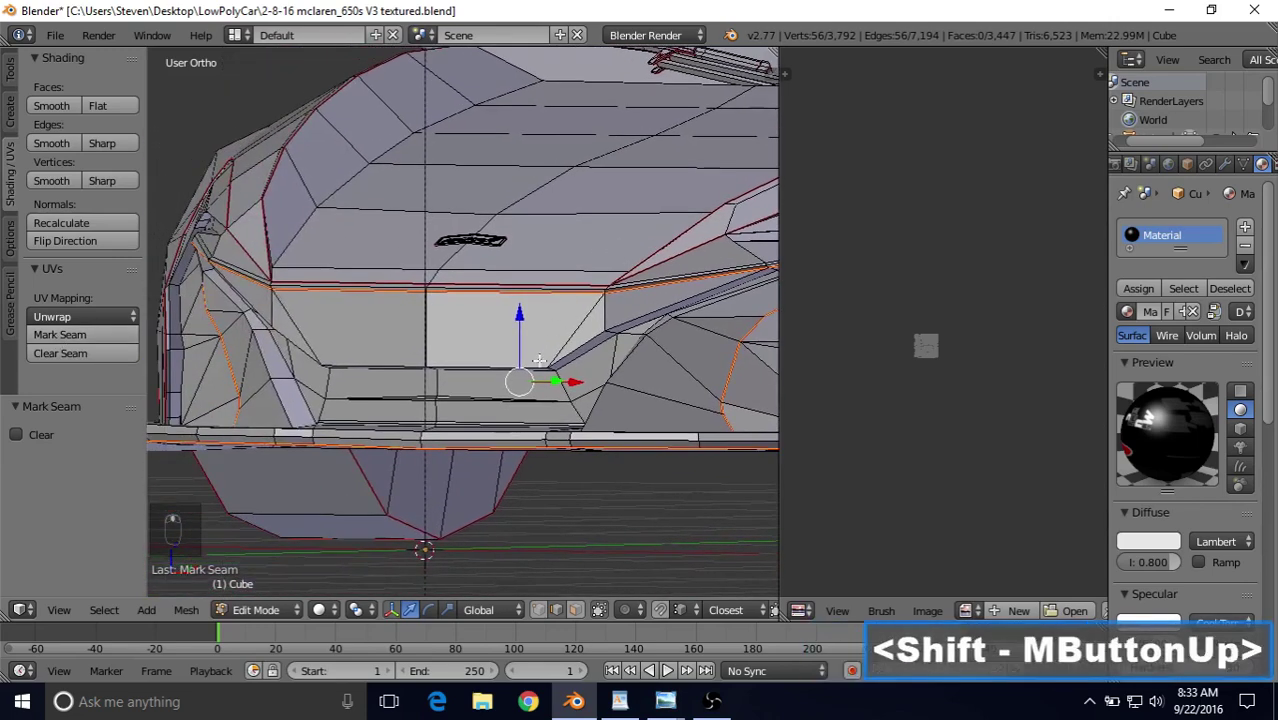
click(576, 609)
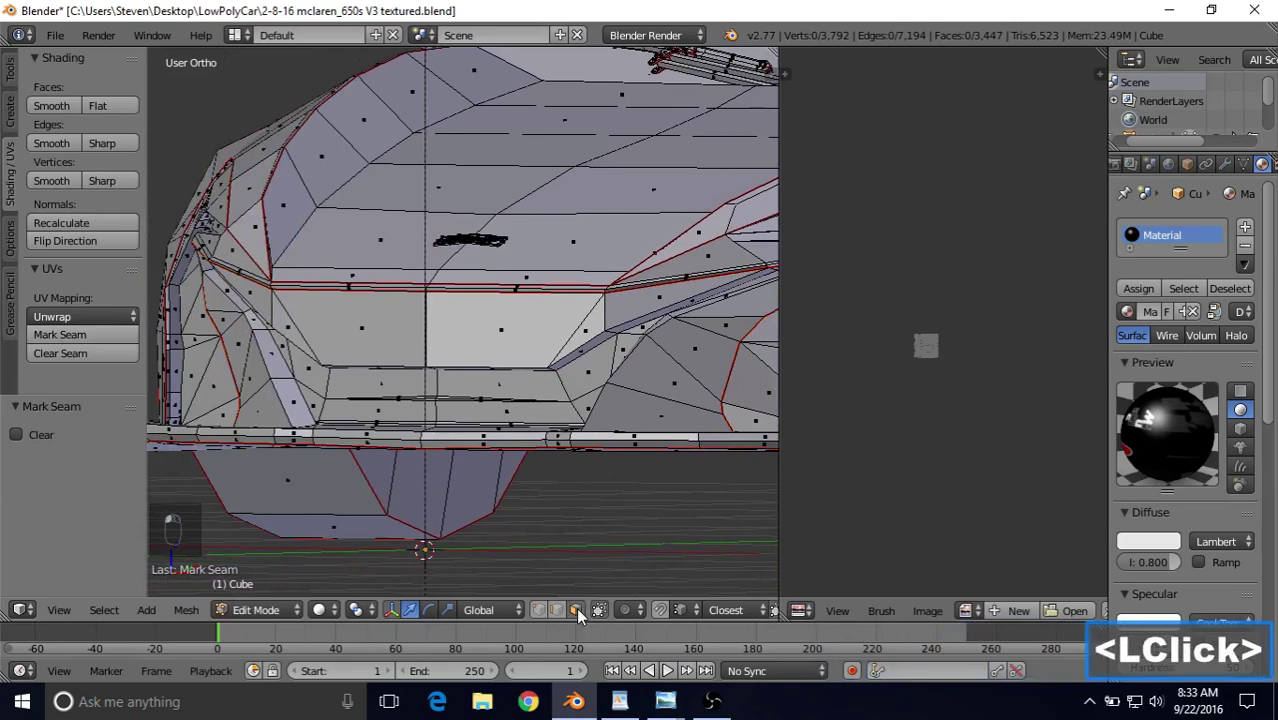
right_click(468, 329)
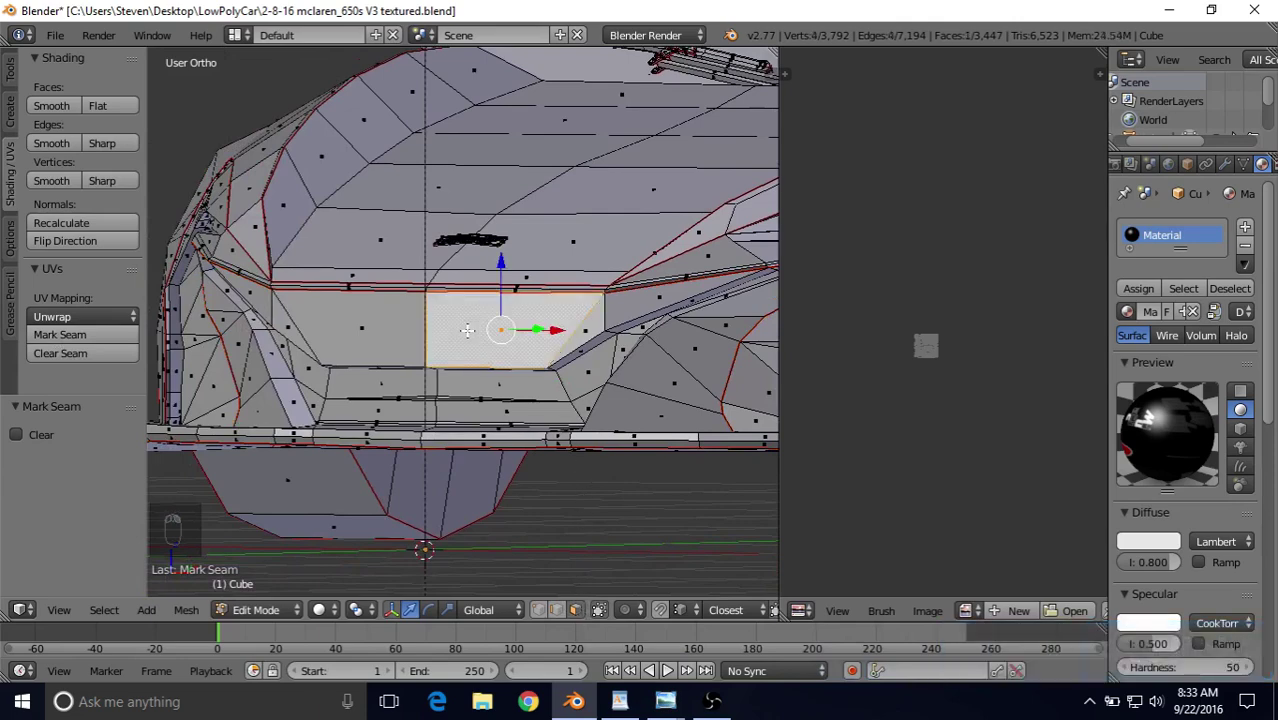
key(l)
scroll(467, 330, down, 5)
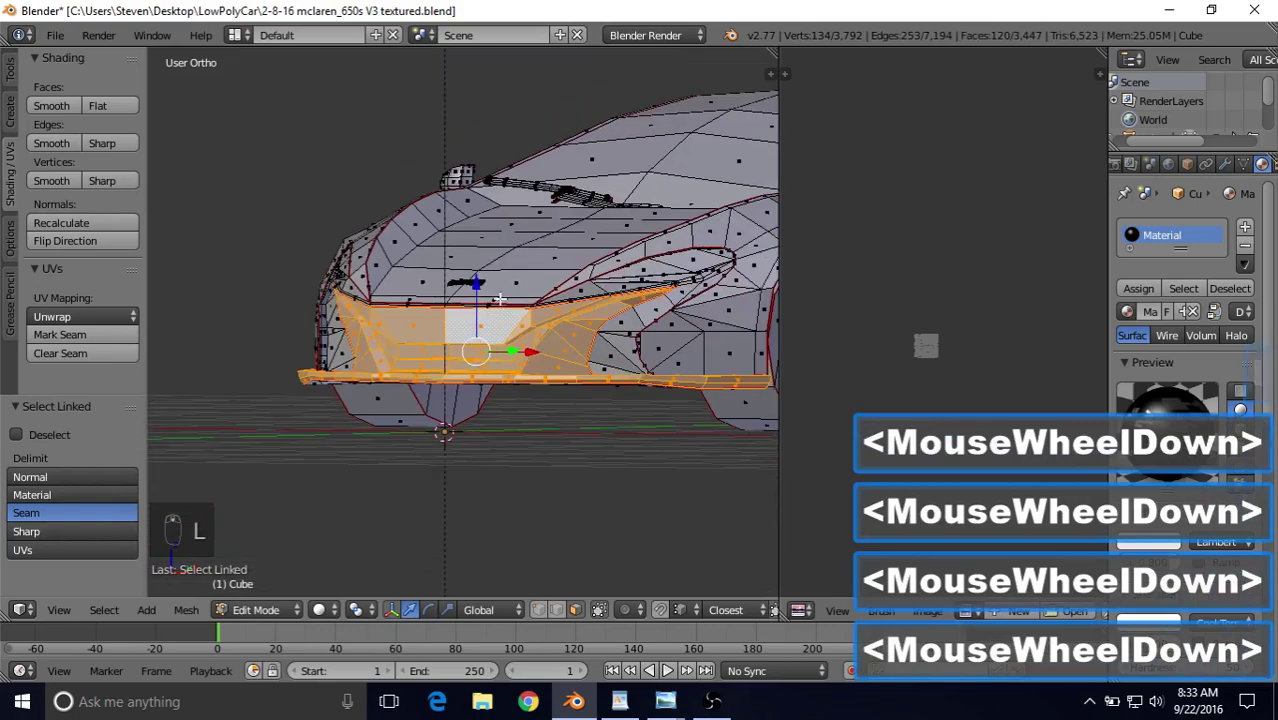
middle_drag(499, 301, 729, 283)
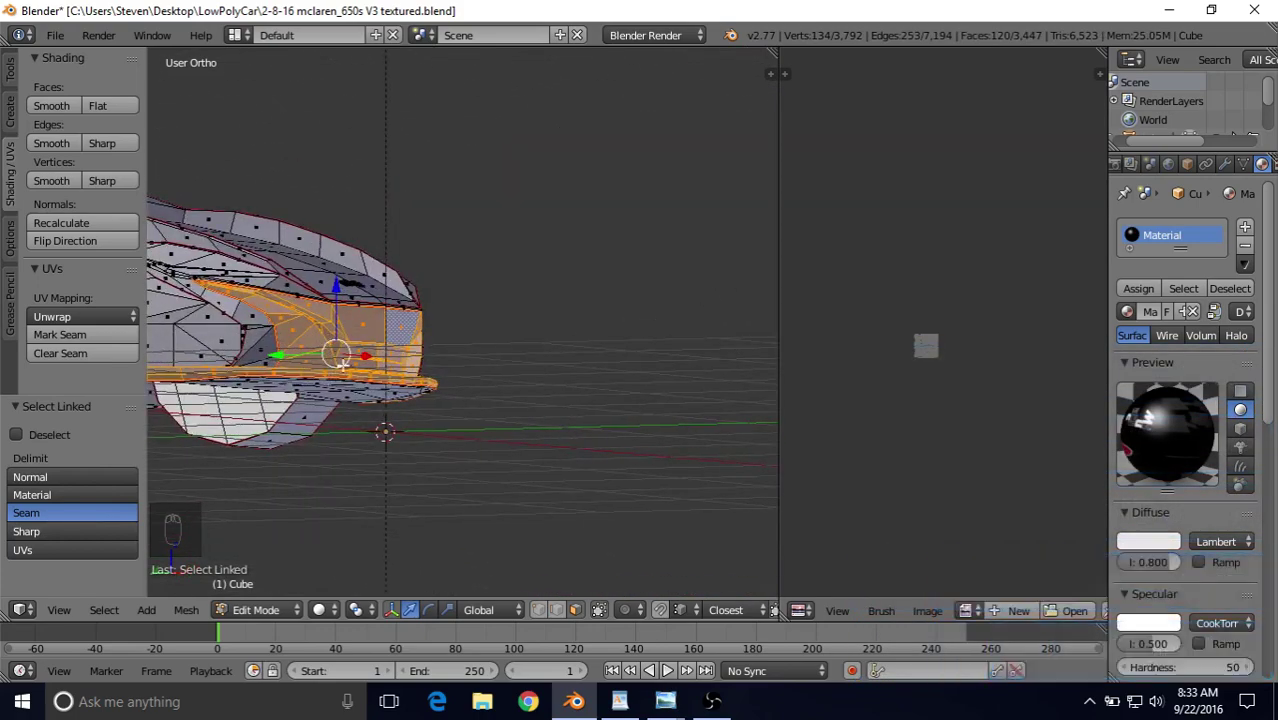
Switch the image editor to View mode for editing the selected bumper faces' UVs.
middle_drag(491, 320, 541, 363)
scroll(541, 363, down, 3)
middle_drag(589, 314, 670, 322)
scroll(517, 333, up, 5)
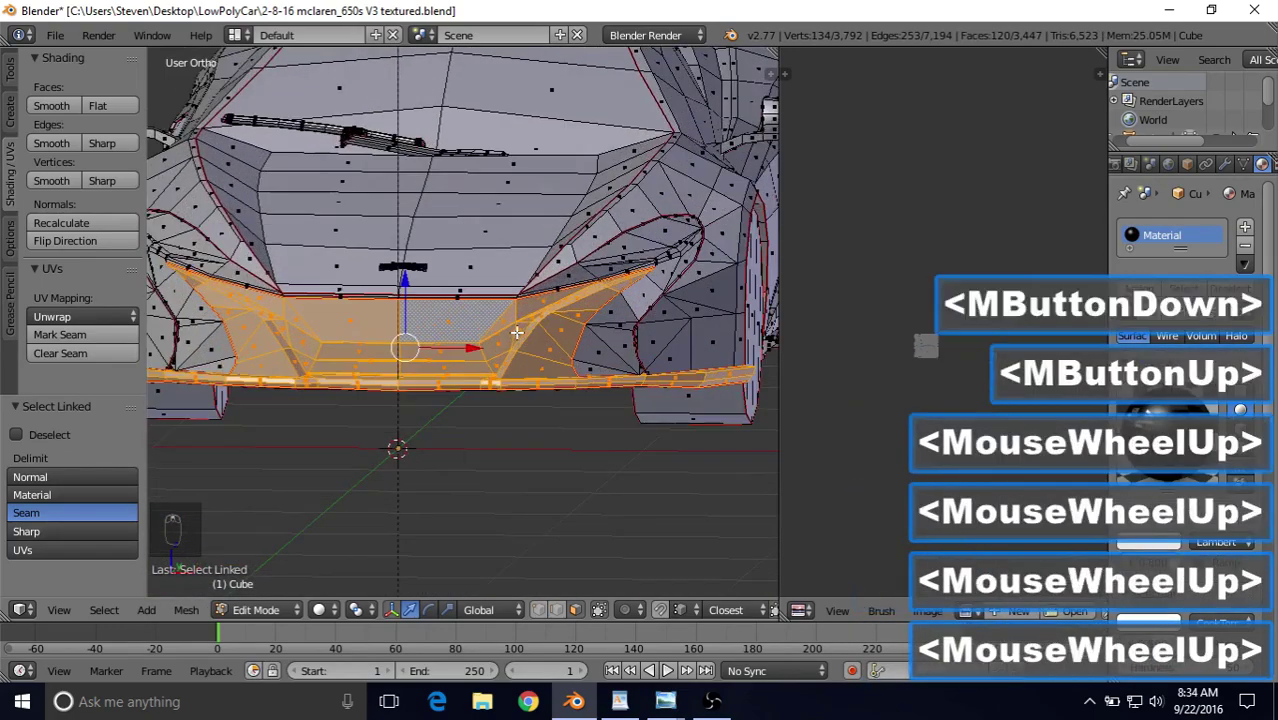
shift+middle_drag(518, 334, 528, 342)
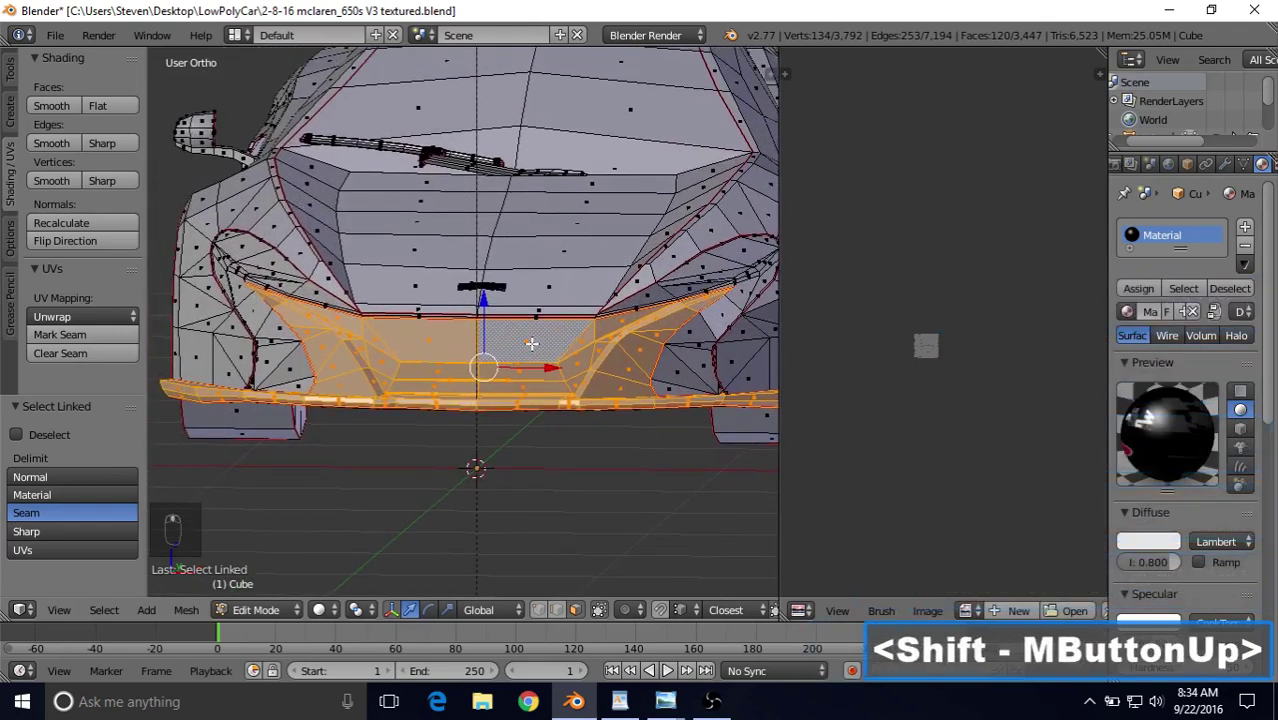
scroll(528, 342, up, 1)
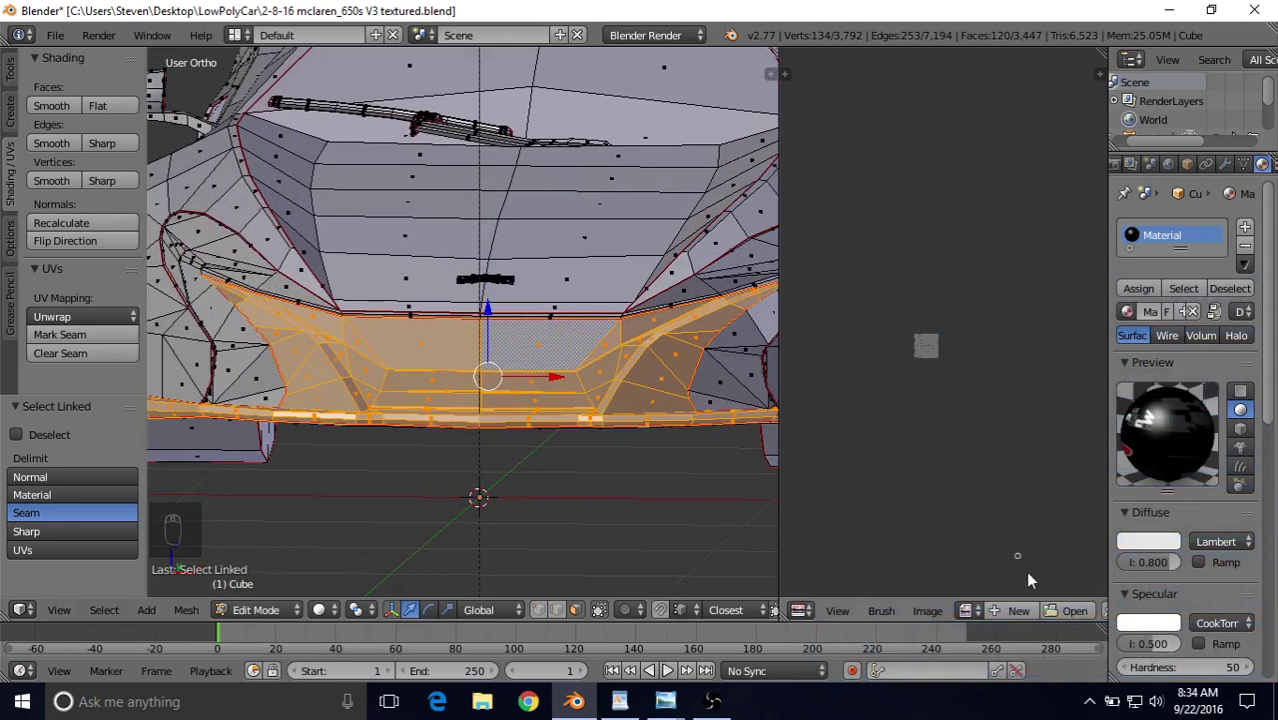
middle_drag(914, 615, 799, 611)
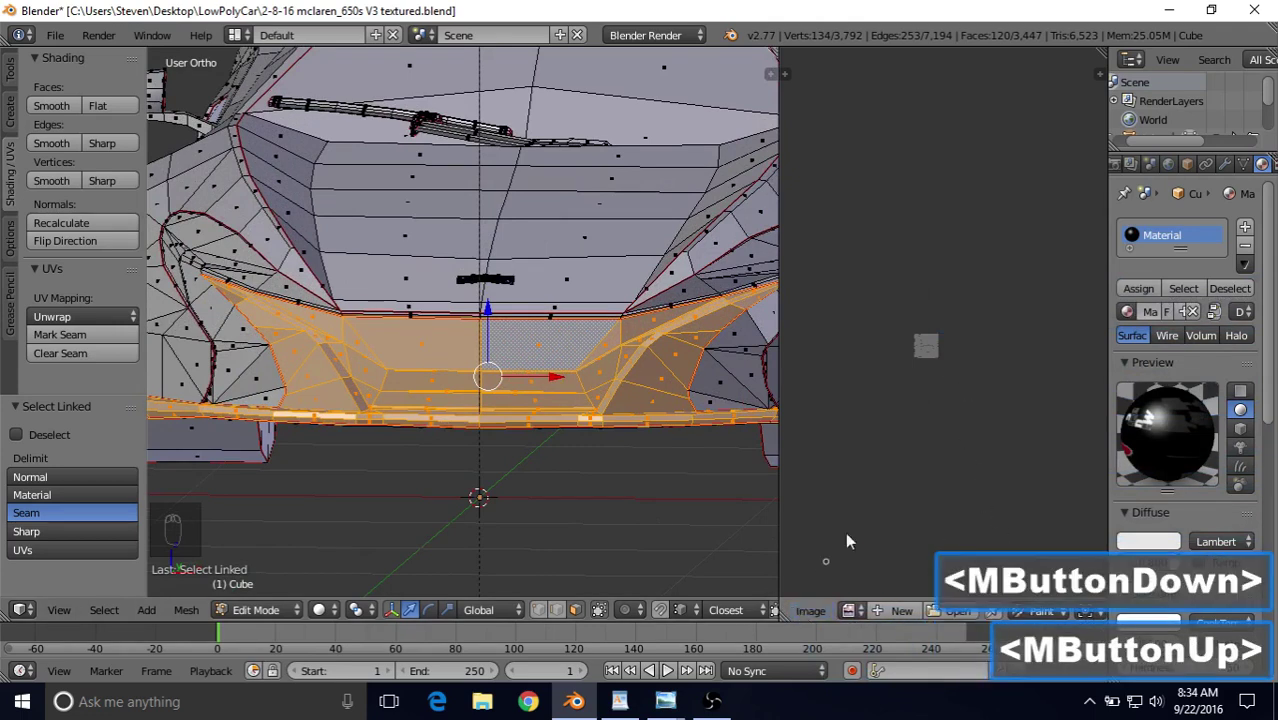
click(1030, 611)
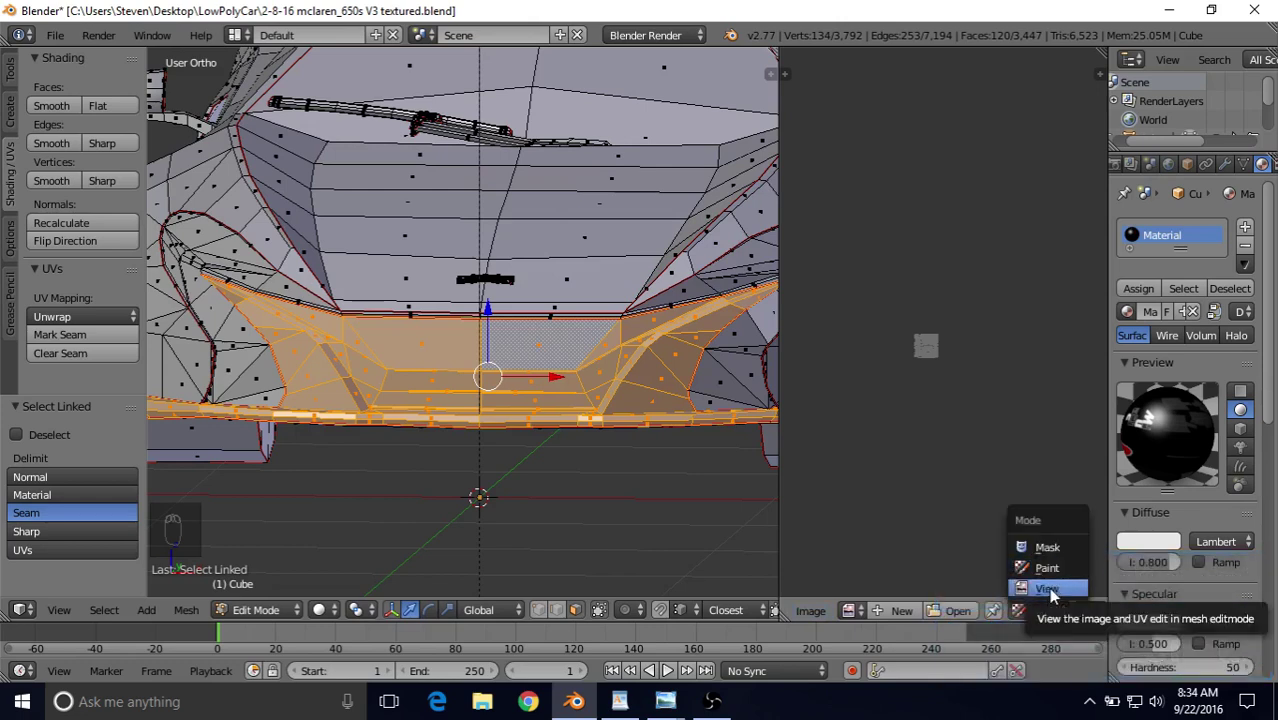
click(1047, 588)
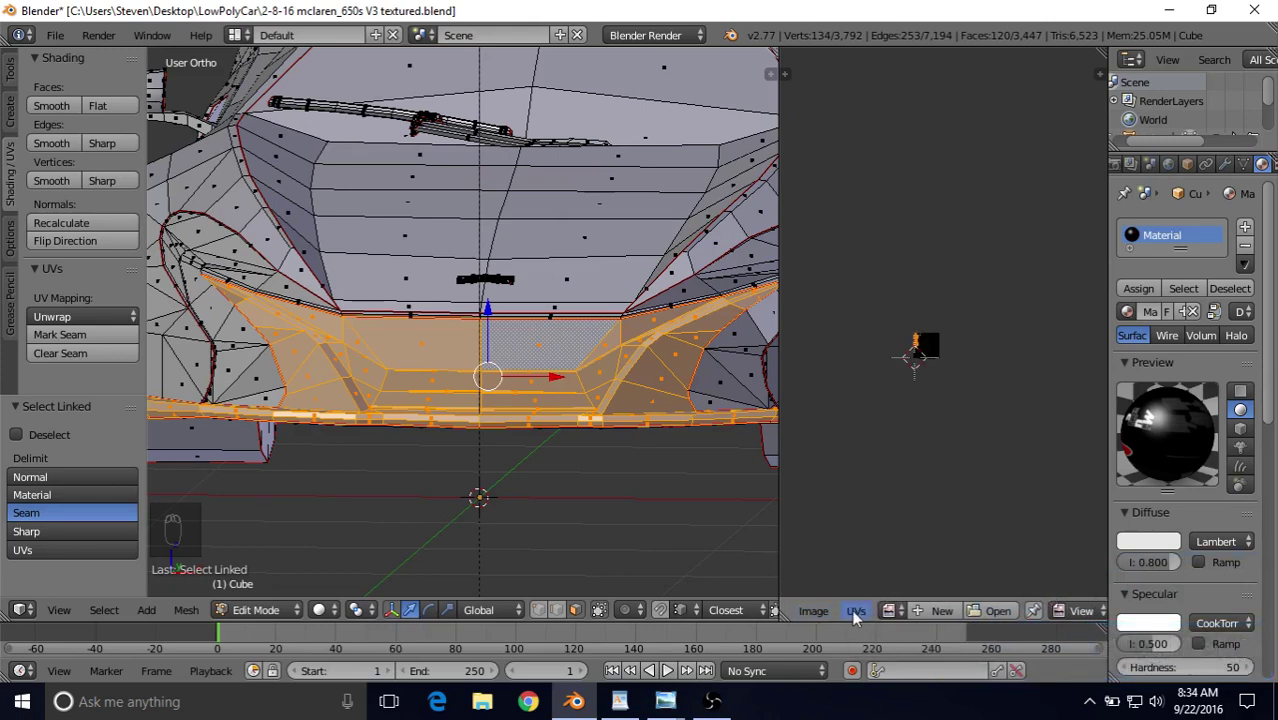
Unwrap the selected front bumper faces along their new seams, replacing their old layout in the UV map.
middle_drag(855, 617, 935, 605)
scroll(880, 418, up, 6)
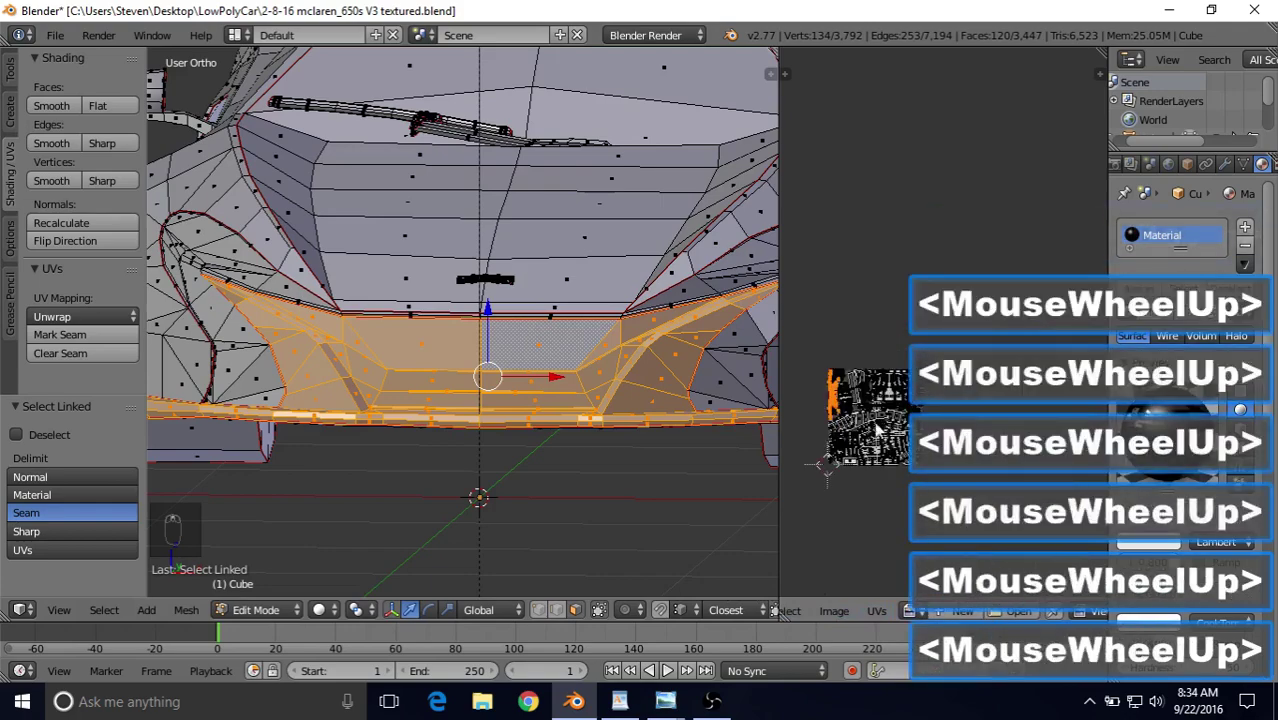
shift+middle_drag(845, 400, 842, 350)
scroll(842, 350, up, 5)
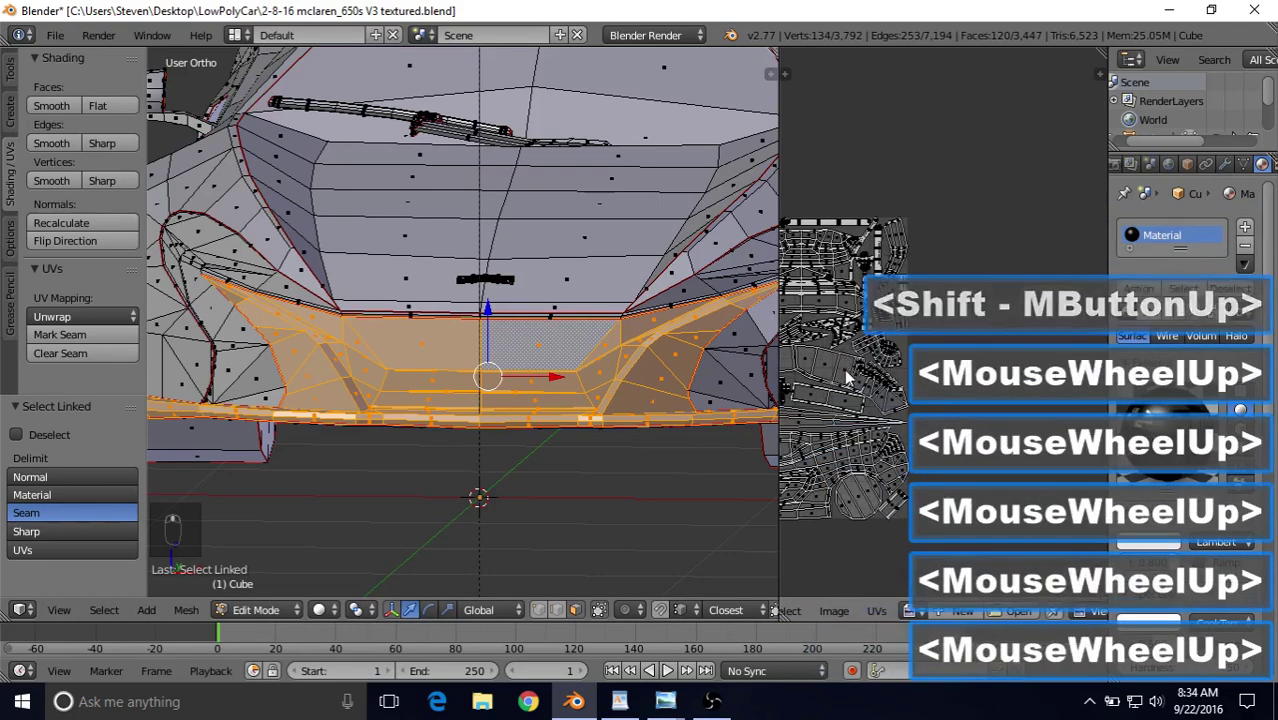
shift+middle_drag(1001, 327, 1084, 319)
scroll(914, 338, up, 1)
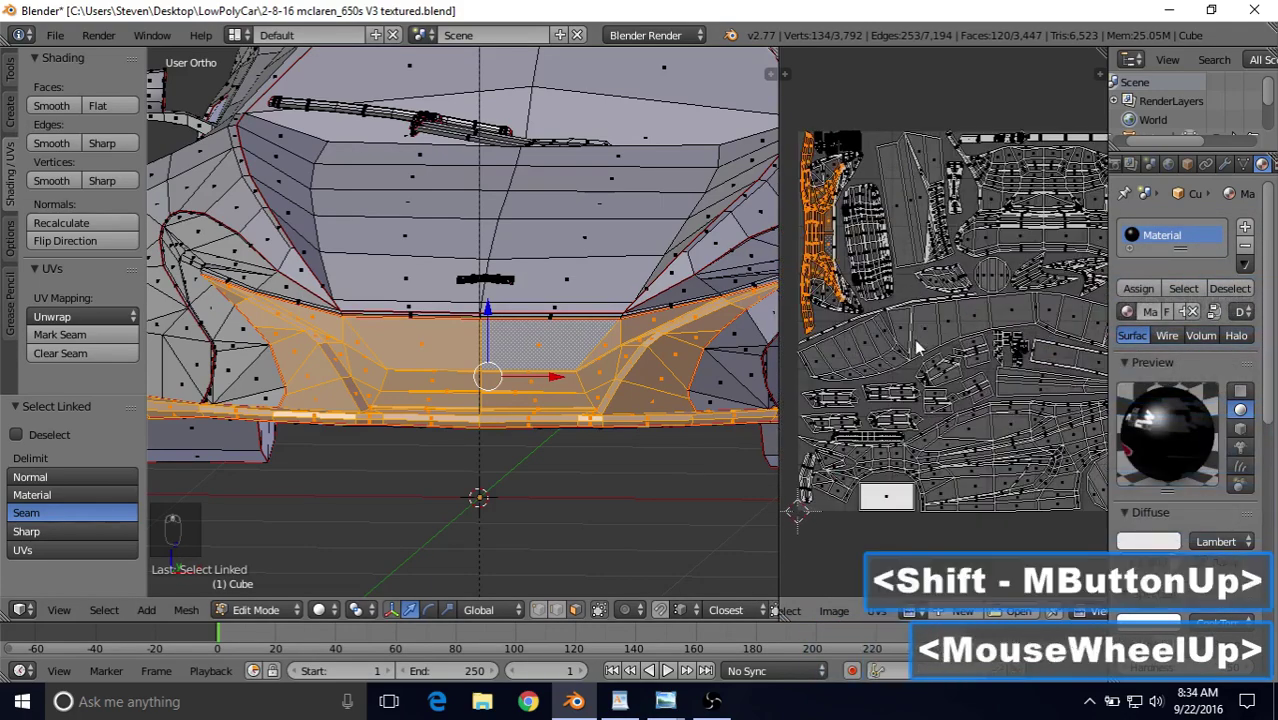
mouse_move(903, 327)
shift+middle_down()
mouse_move(896, 342)
mouse_move(915, 314)
shift+middle_up()
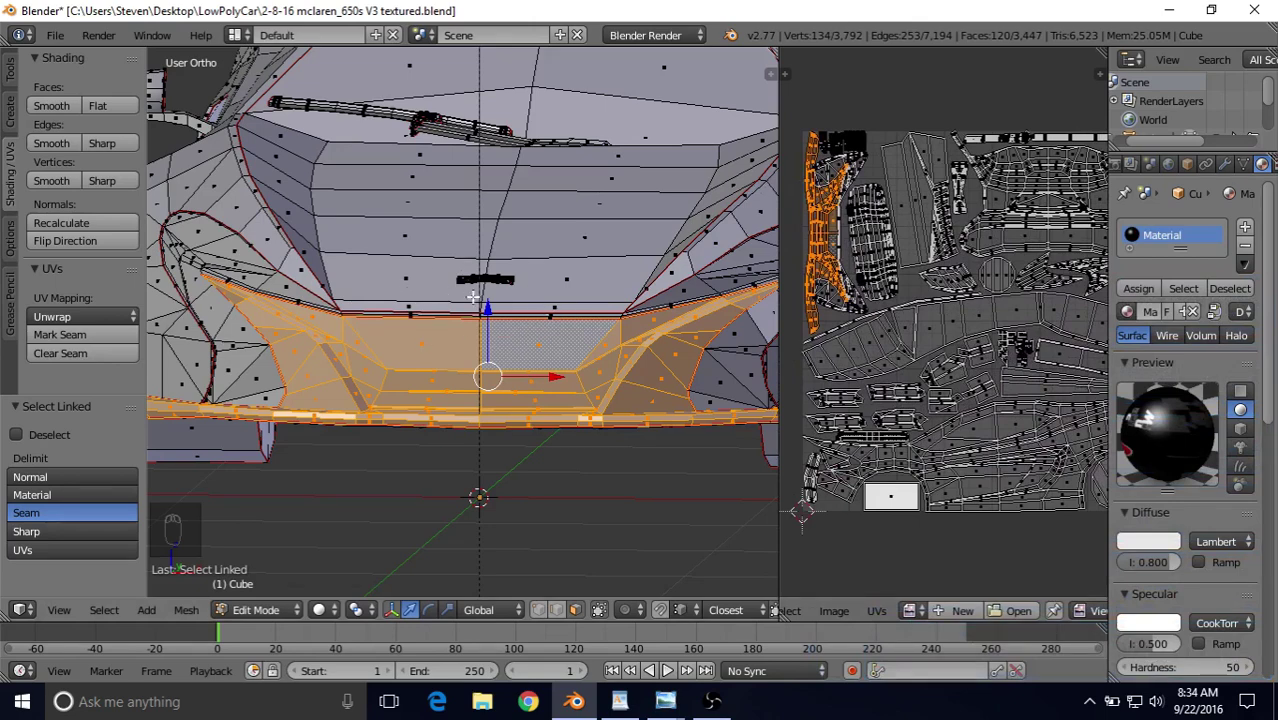
key(u)
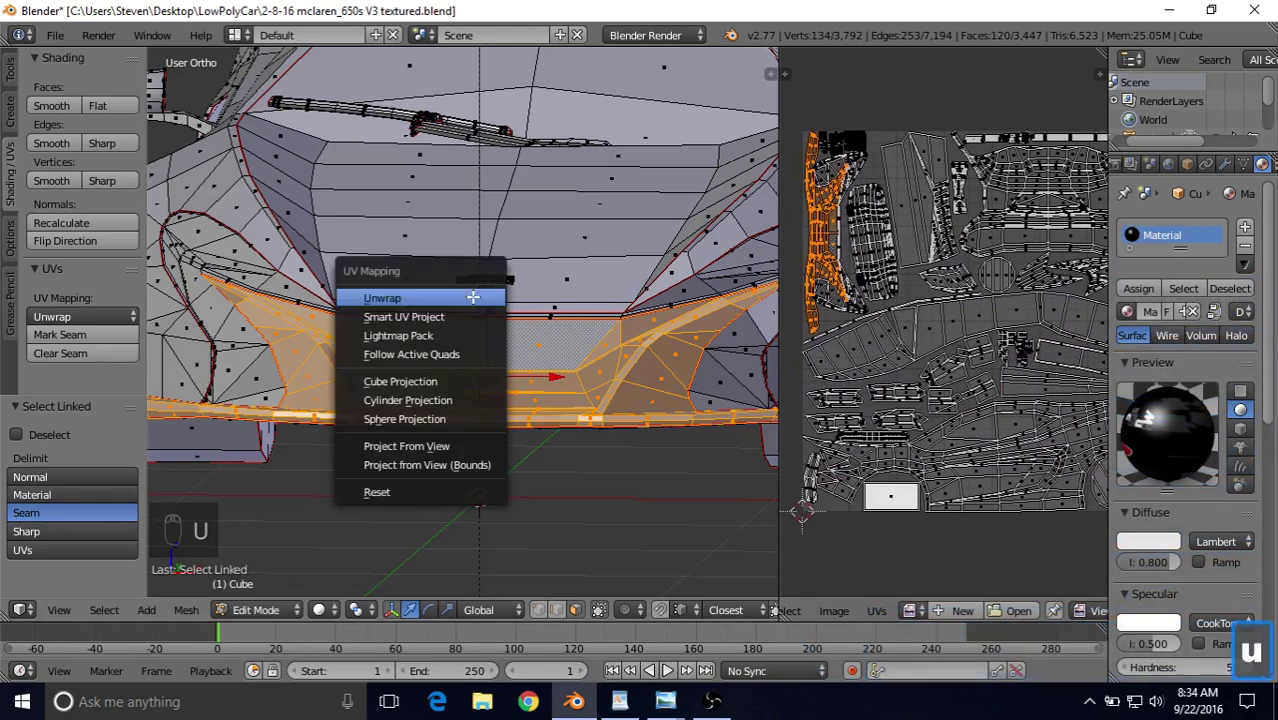
click(382, 298)
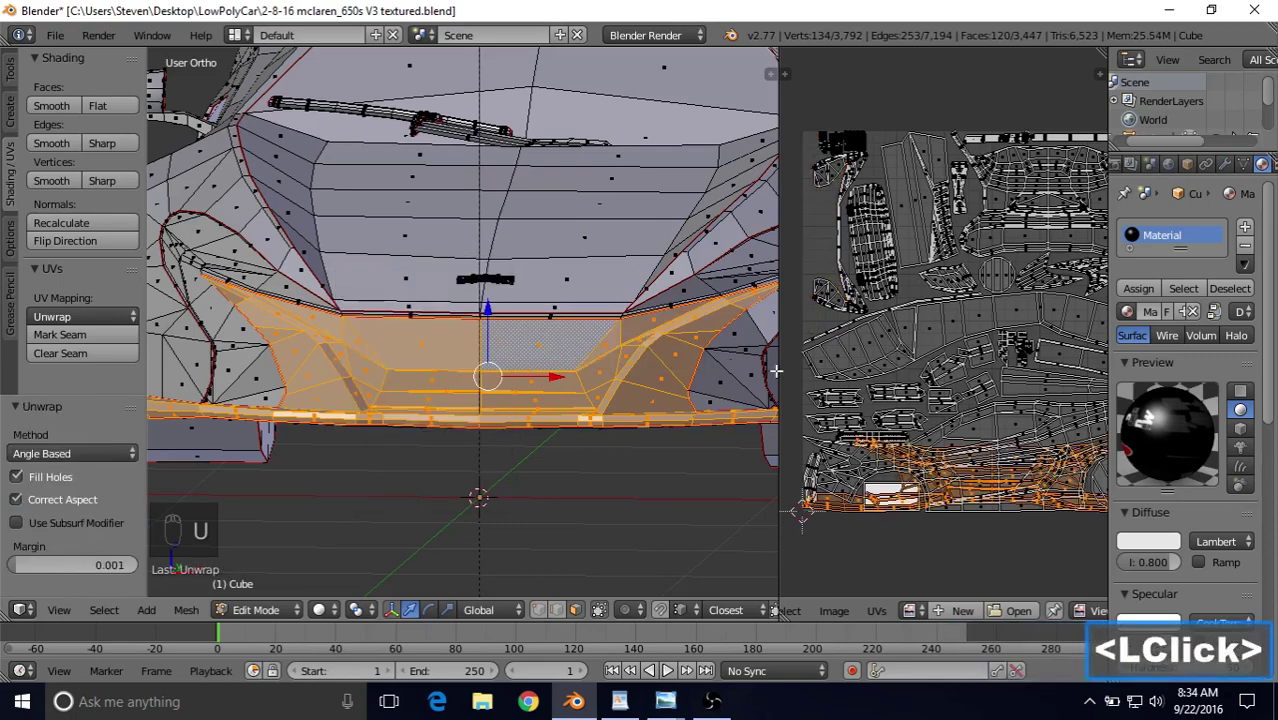
Move the unwrapped bumper island about 0.258 down, into the empty area below the UV layout.
shift+middle_drag(870, 484, 878, 378)
key(g)
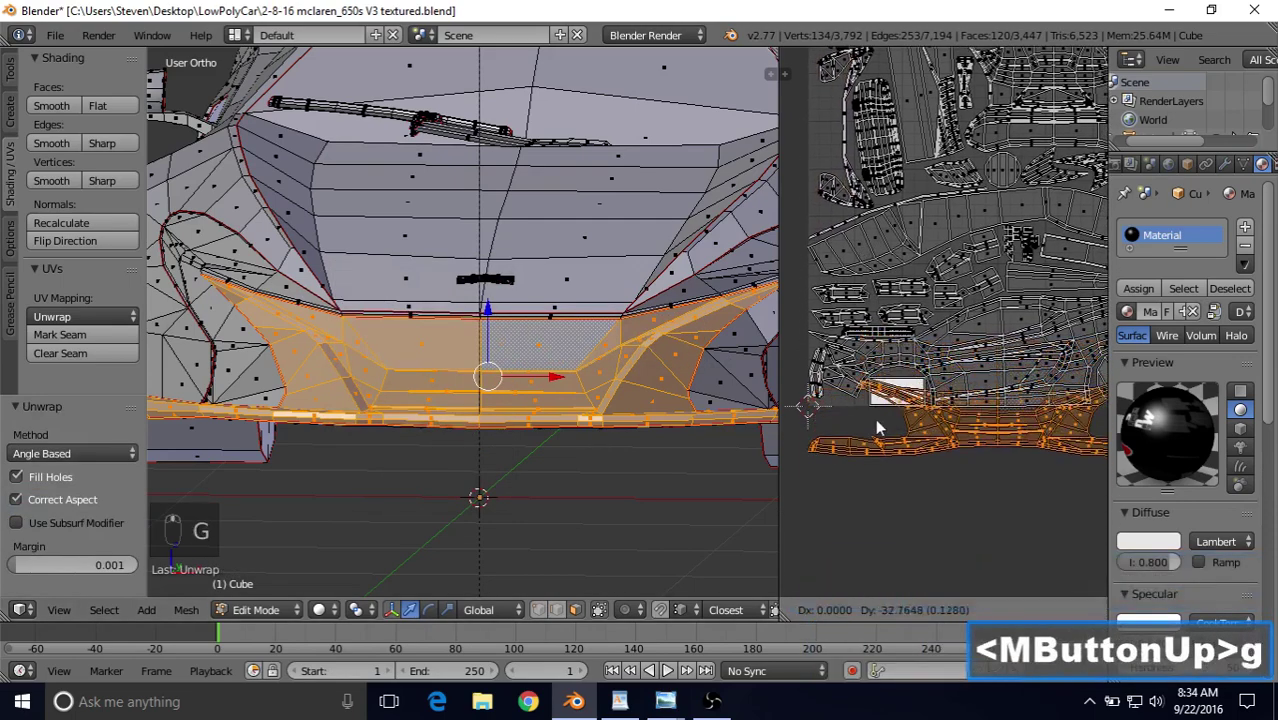
click(876, 460)
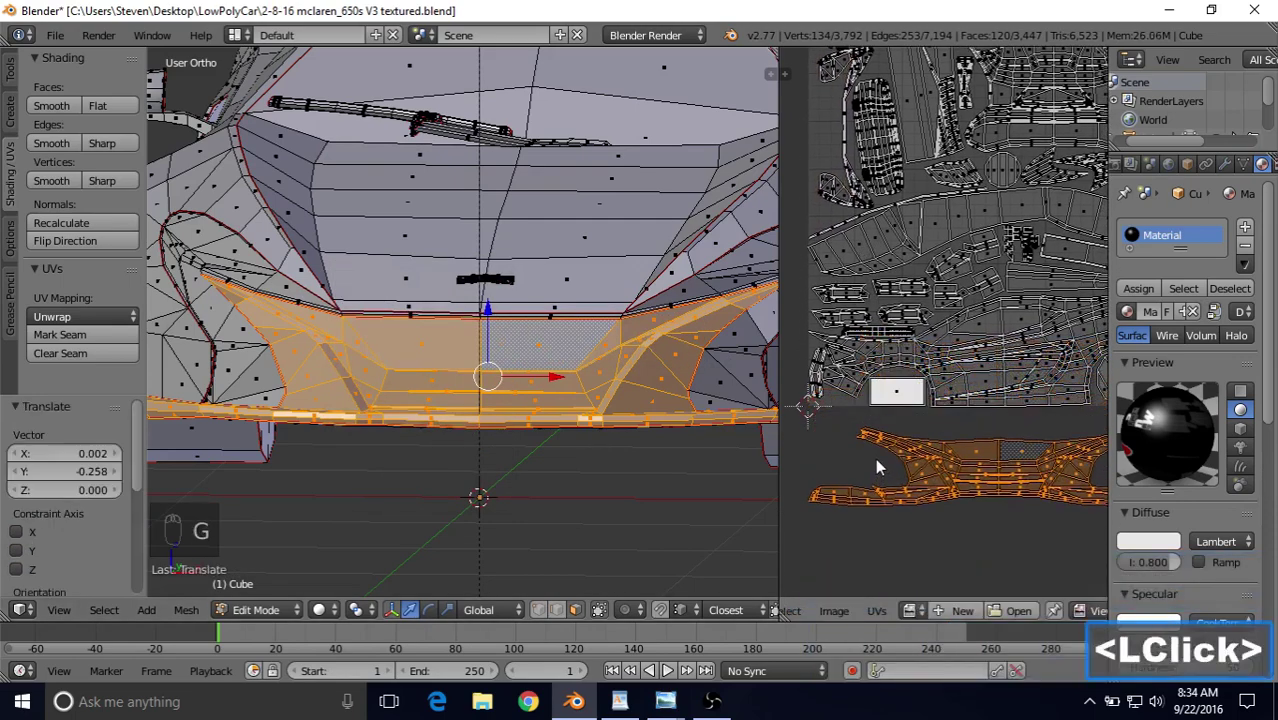
Select the seam-bounded faces surrounding the headlights, starting from the face at the headlight's upper end, and unwrap them.
shift+middle_drag(454, 311, 631, 286)
scroll(440, 330, up, 2)
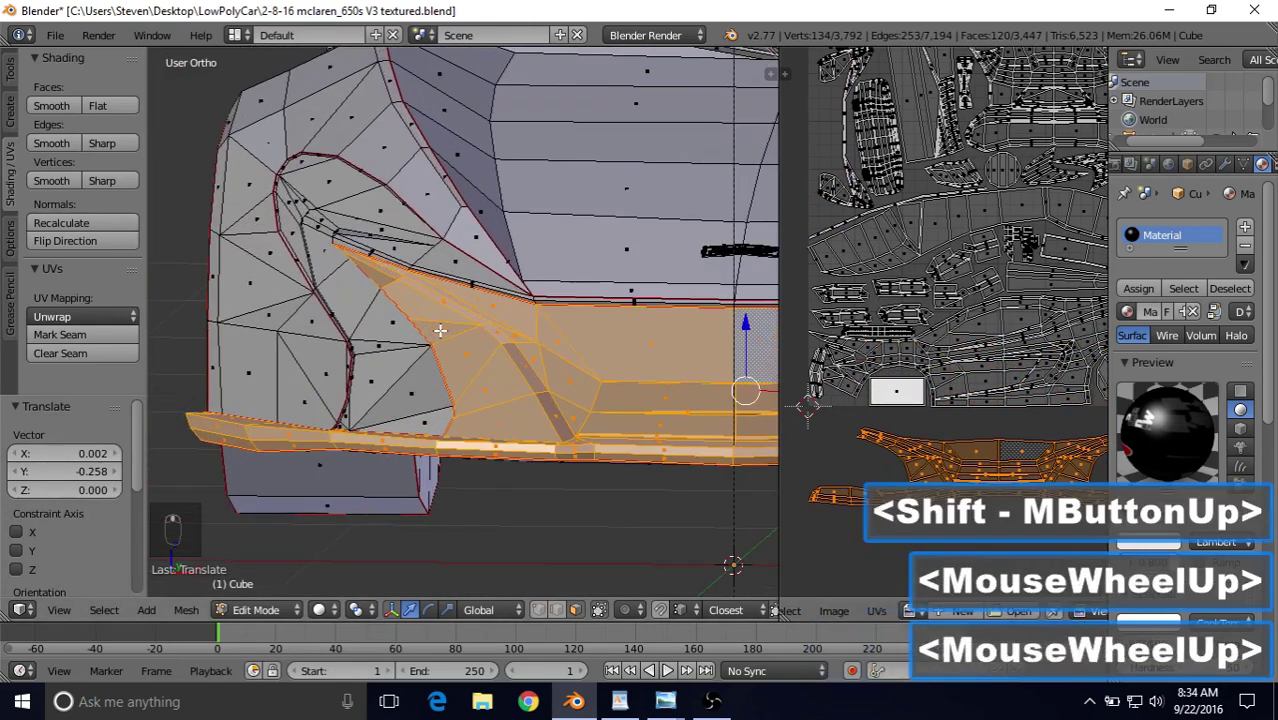
right_click(329, 192)
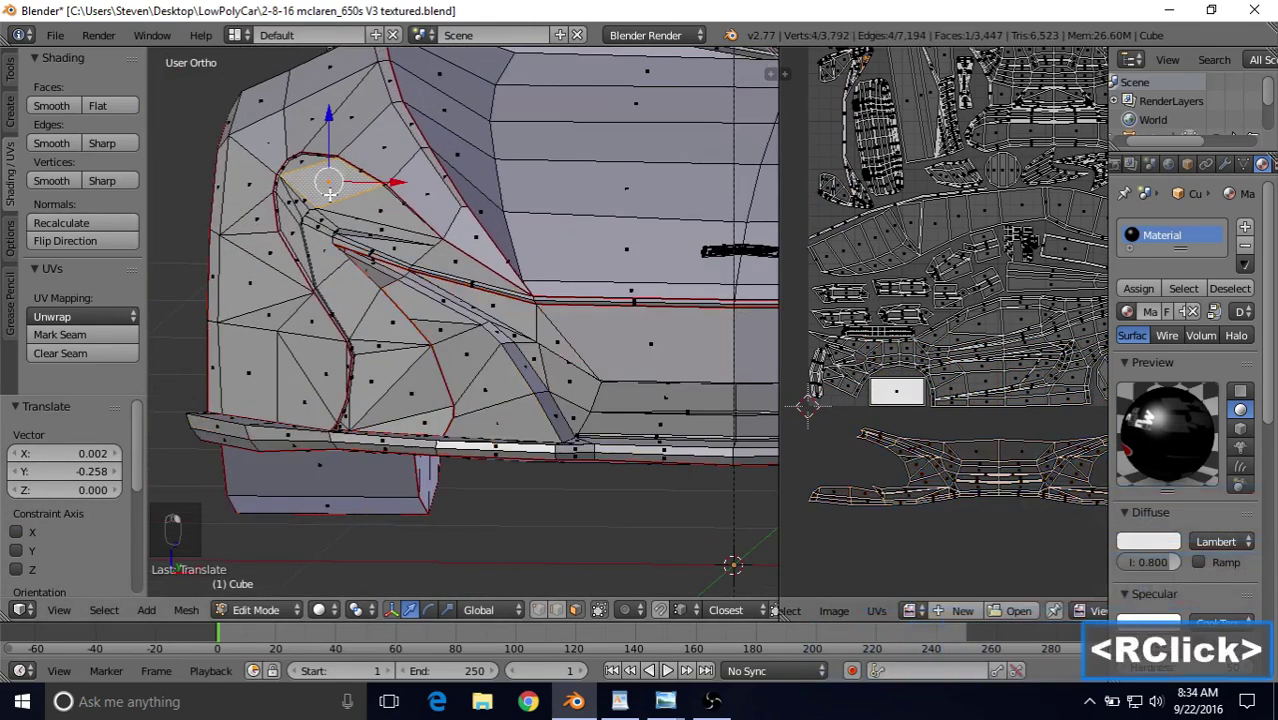
key(l)
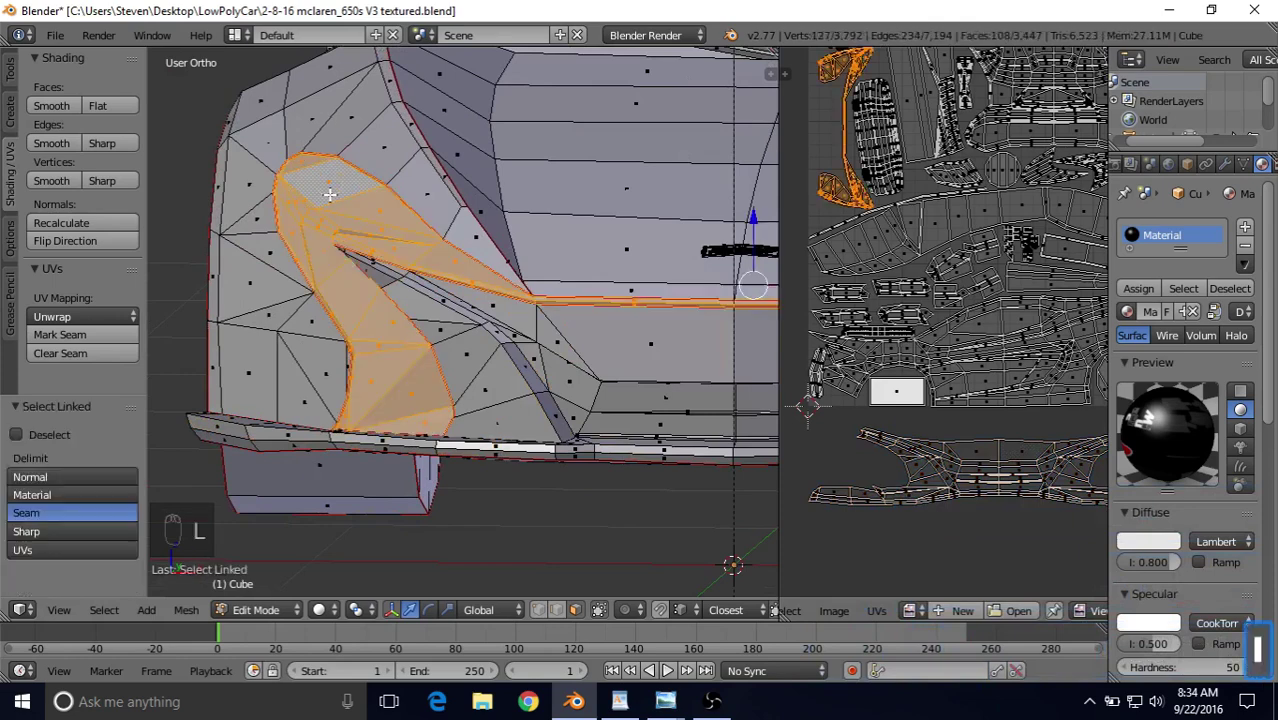
key(u)
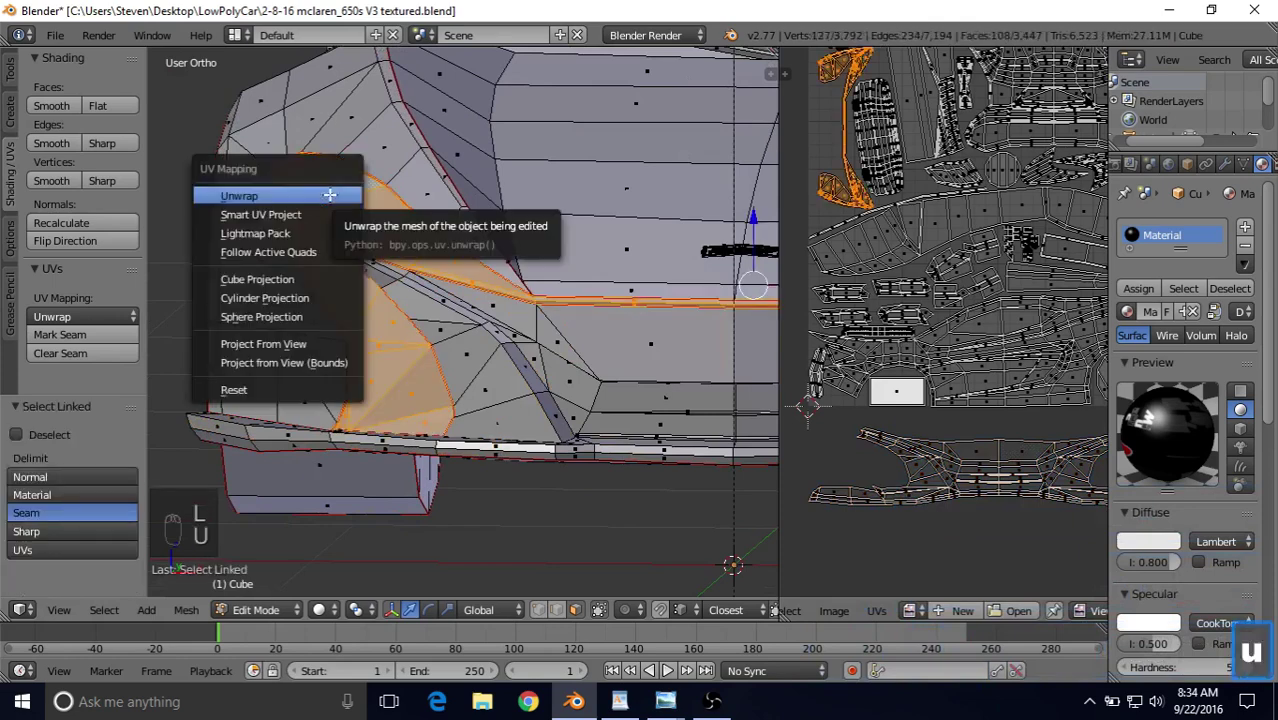
click(329, 195)
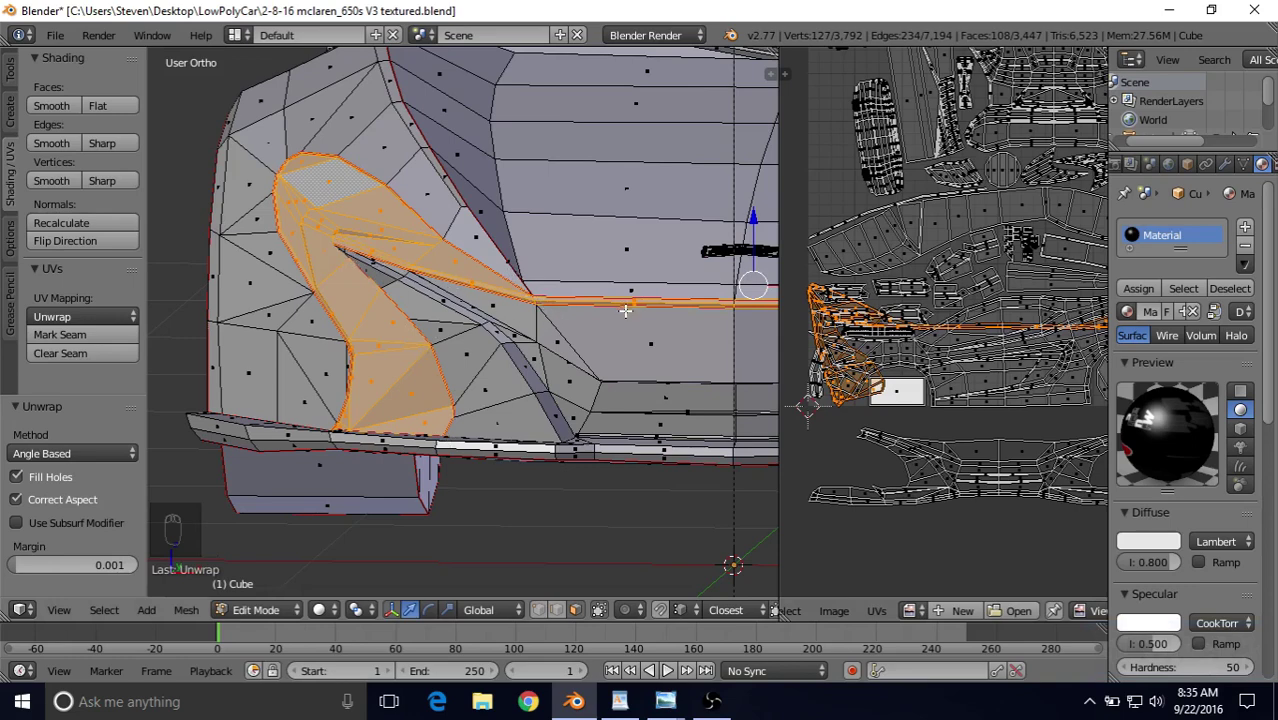
Scale the headlight surround's UV island to about 0.605 and move it about -0.298 in X and 0.404 in Y.
shift+middle_drag(625, 311, 574, 321)
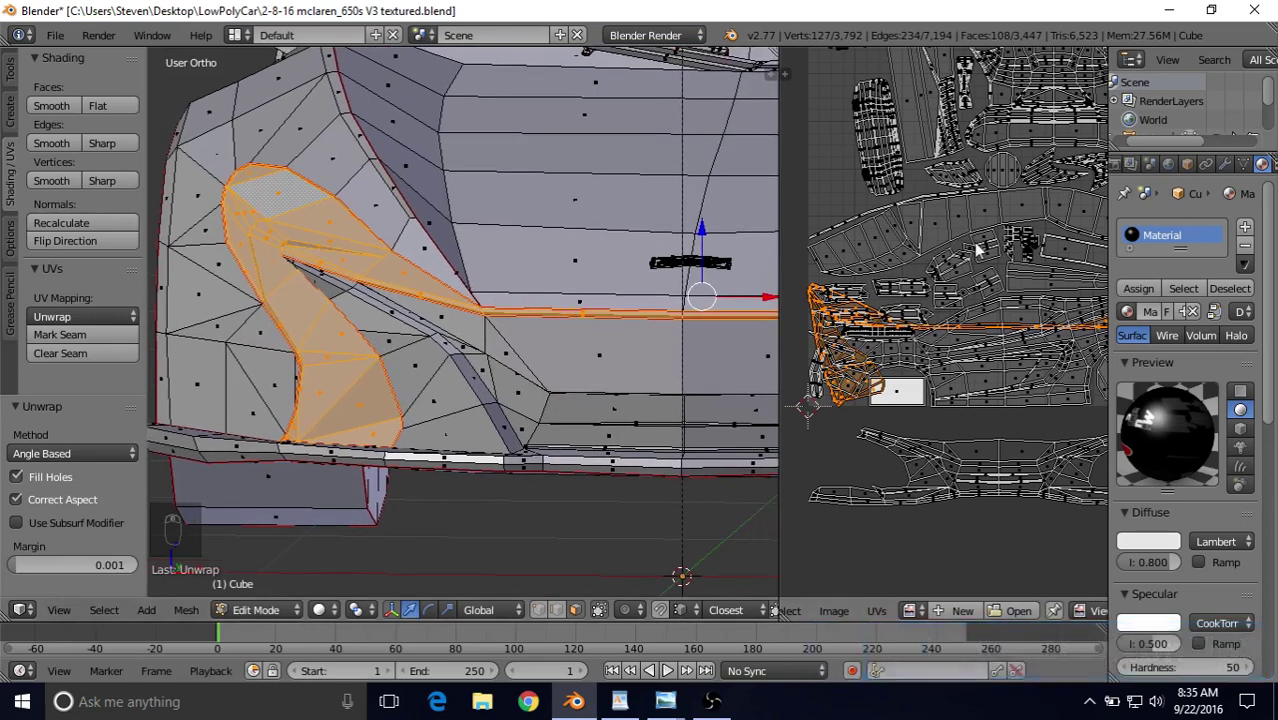
key(s)
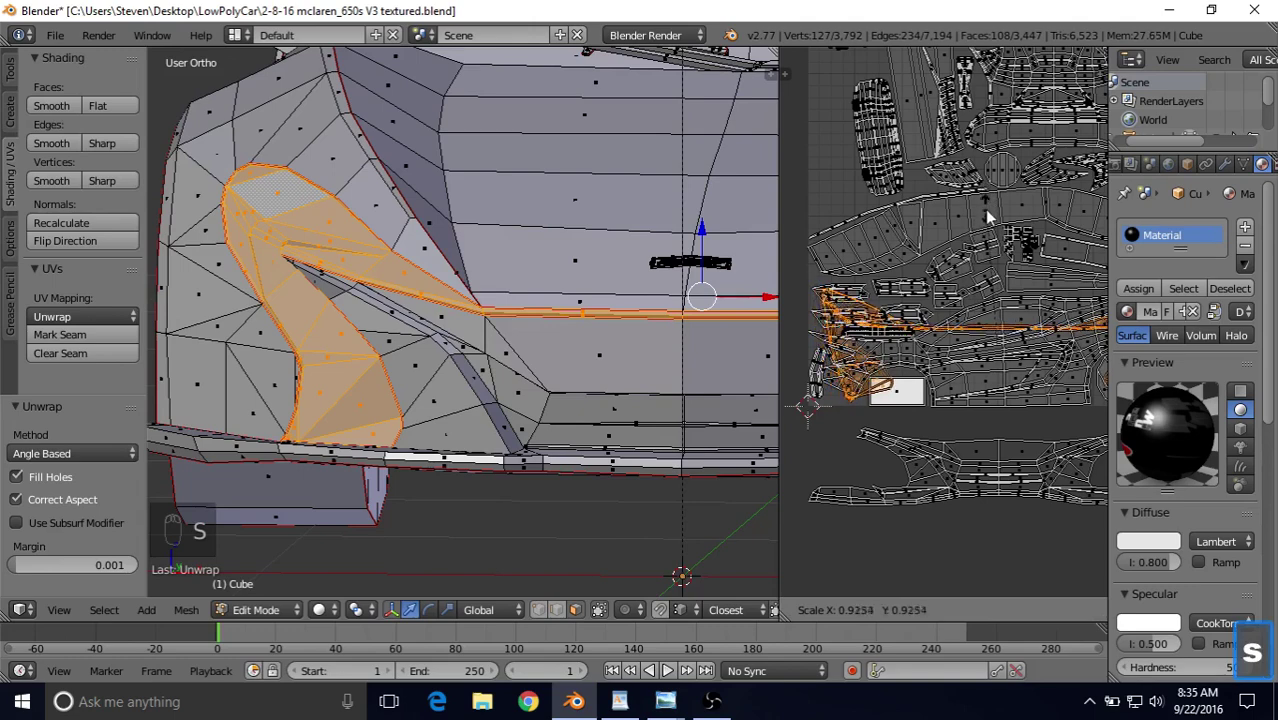
click(992, 254)
key(g)
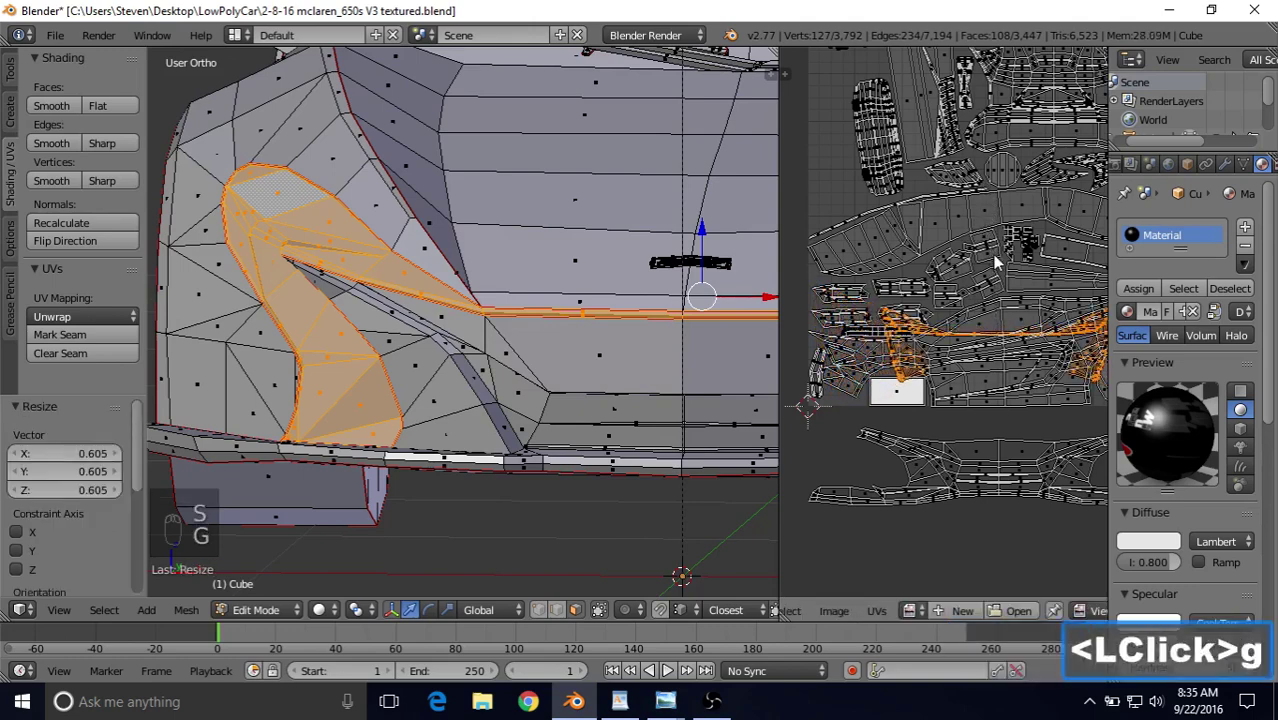
click(888, 138)
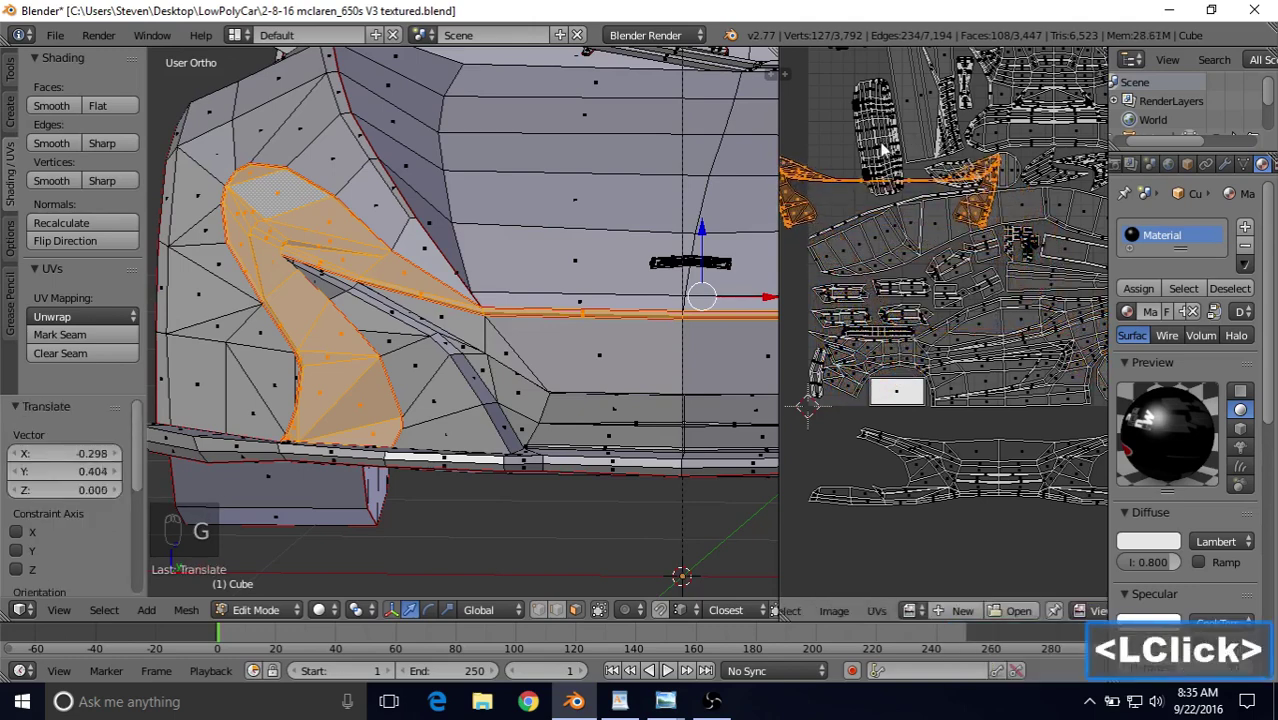
Shift the headlight surround island about -0.140 in X and 0.121 in Y, and rotate it by -90°.
shift+middle_drag(888, 138, 957, 310)
key(g)
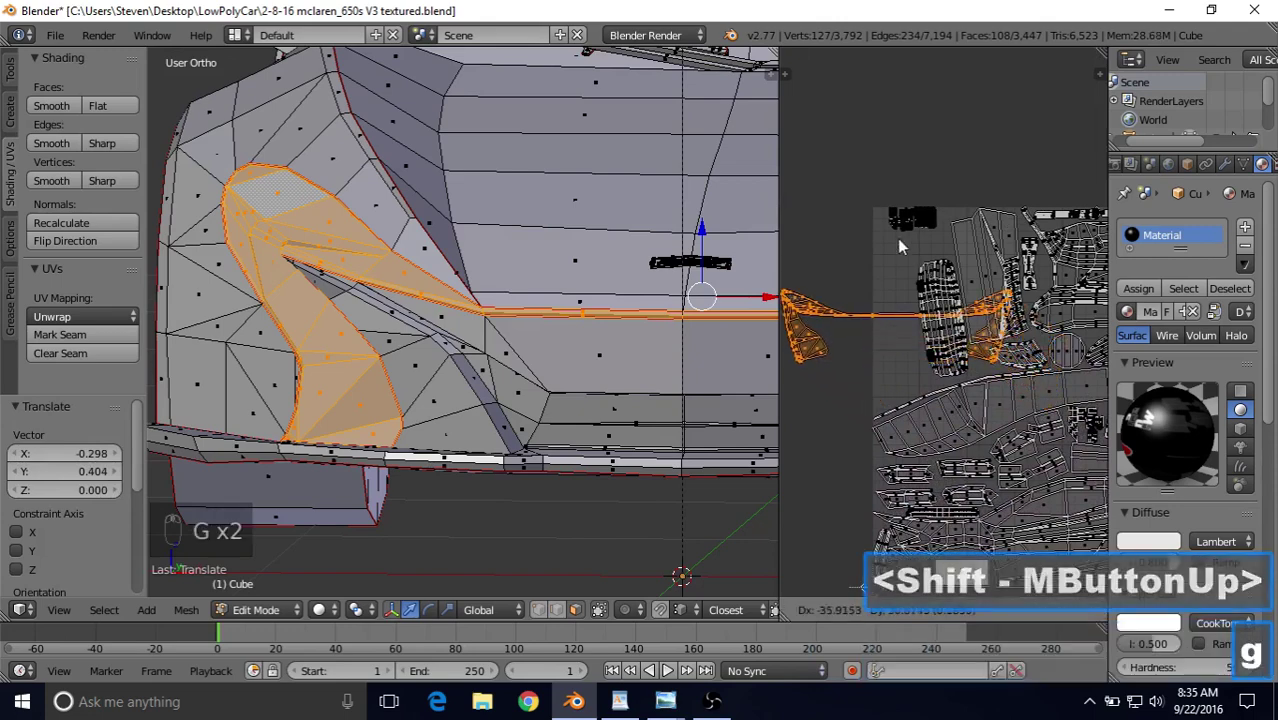
click(897, 238)
key(r)
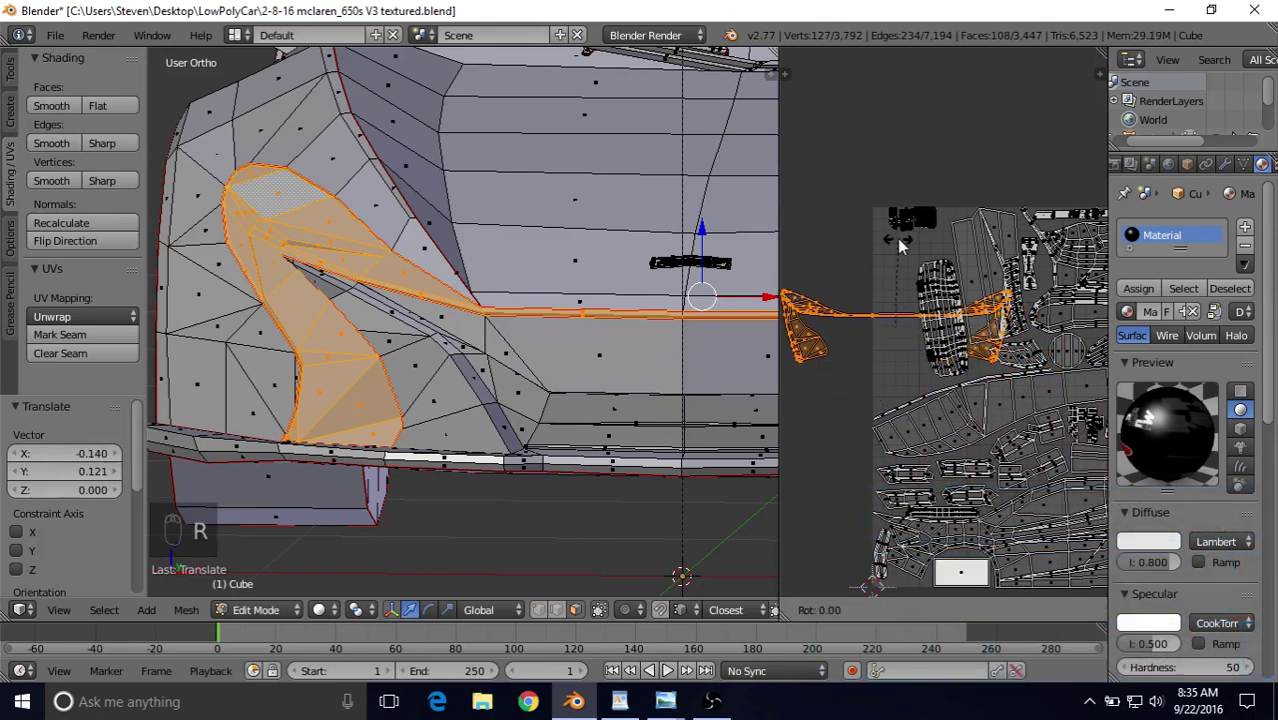
text(-90)
key(Return)
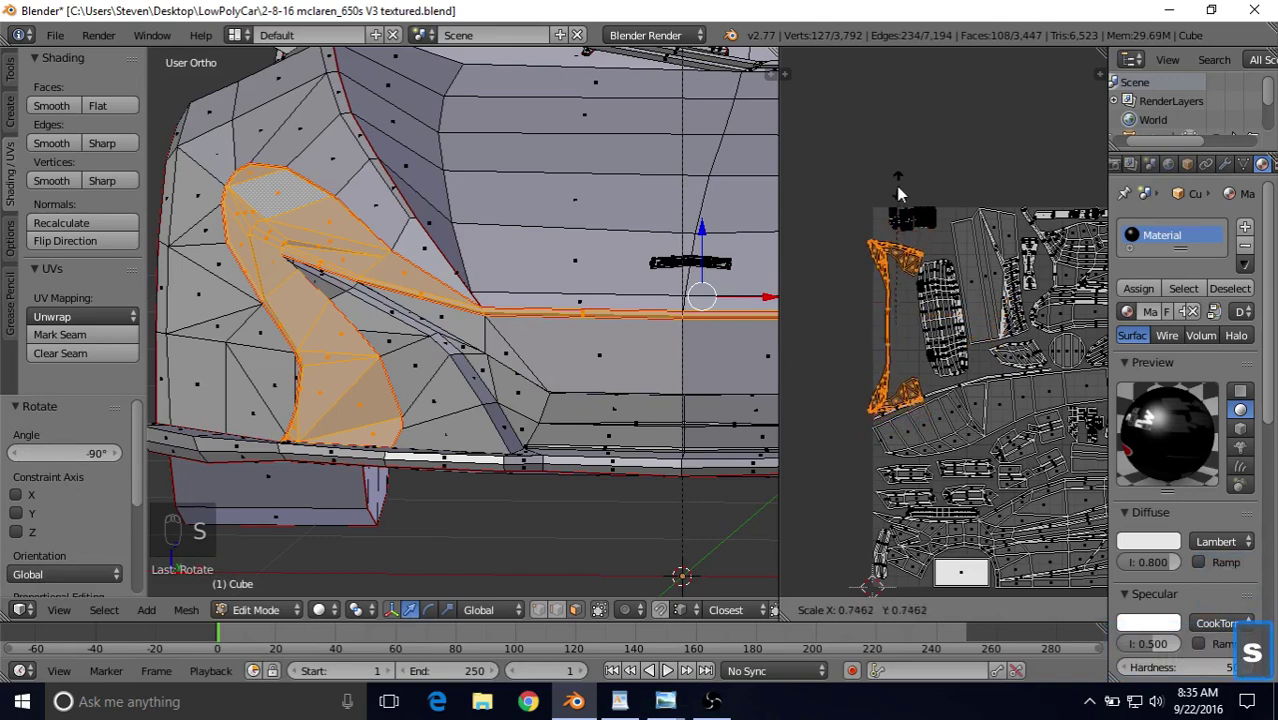
Scale the headlight surround island to about 0.707 and move it about 0.011 in X and 0.031 in Y, inside the layout's left edge.
click(897, 197)
mouse_move(903, 262)
shift+middle_down()
mouse_move(889, 220)
mouse_move(912, 247)
shift+middle_up()
scroll(887, 217, up, 2)
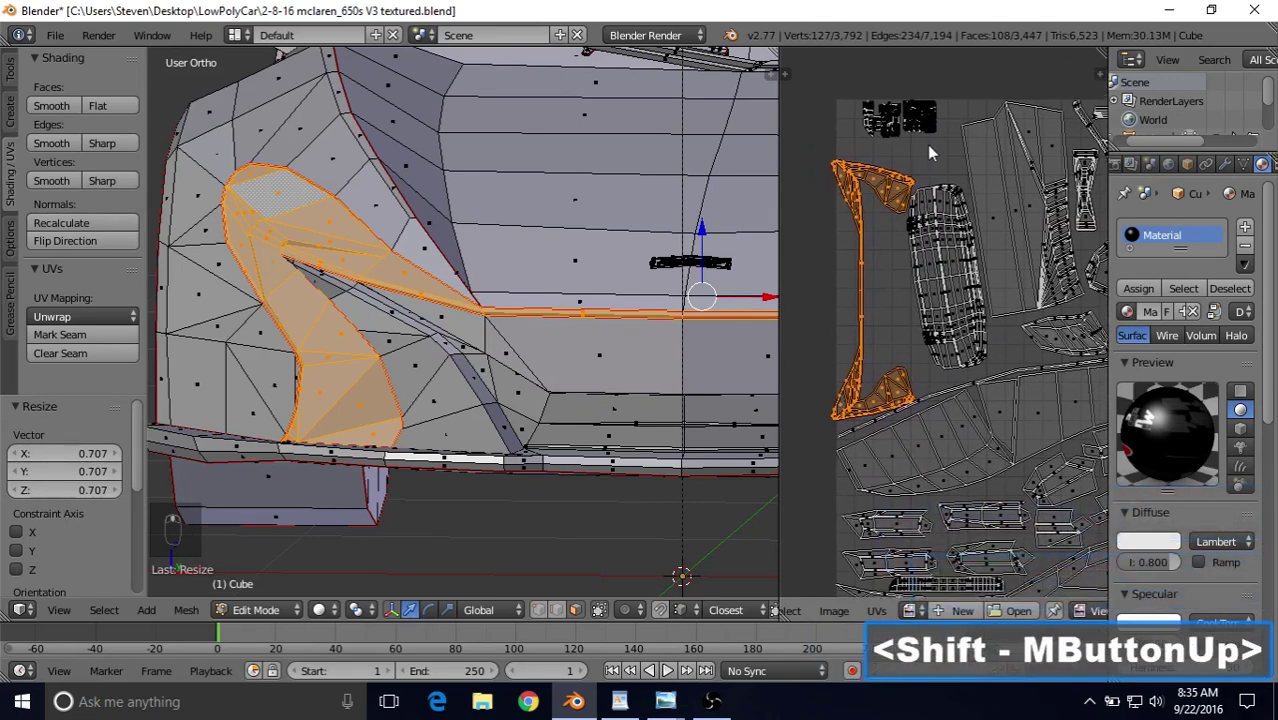
key(g)
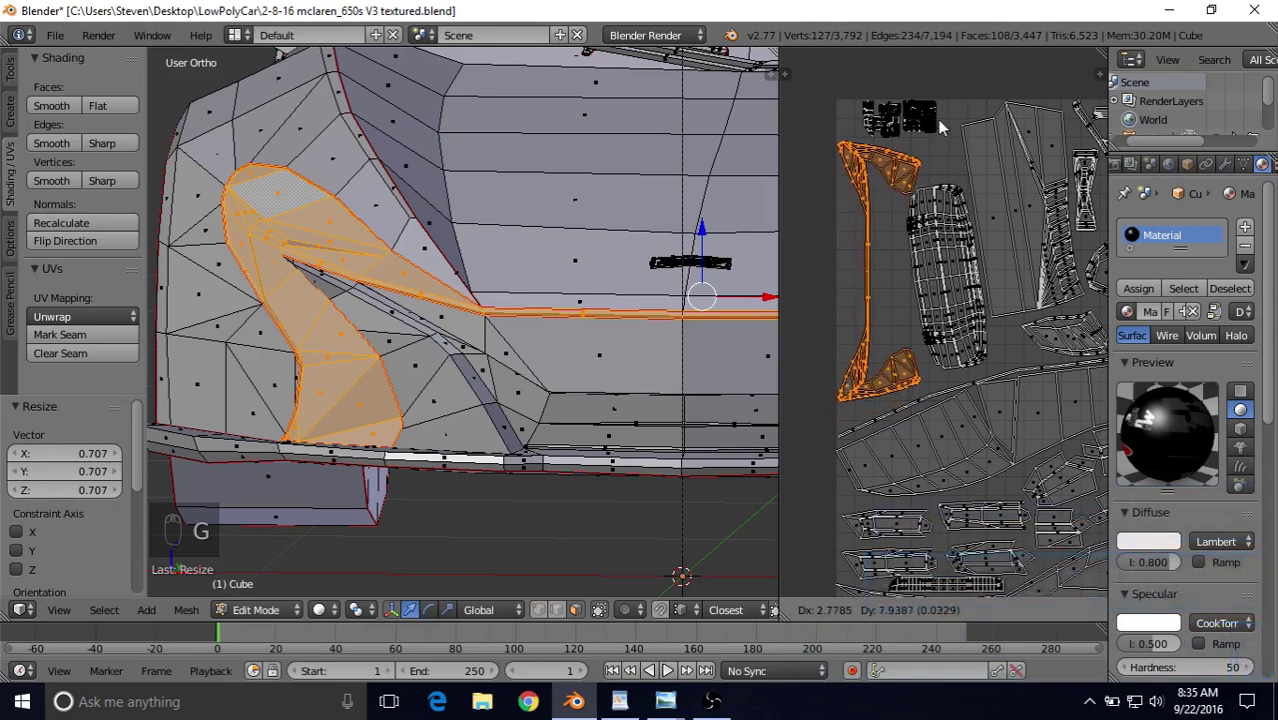
click(940, 125)
scroll(862, 202, up, 2)
shift+middle_drag(862, 202, 896, 262)
shift+middle_drag(1034, 365, 935, 300)
scroll(912, 320, down, 3)
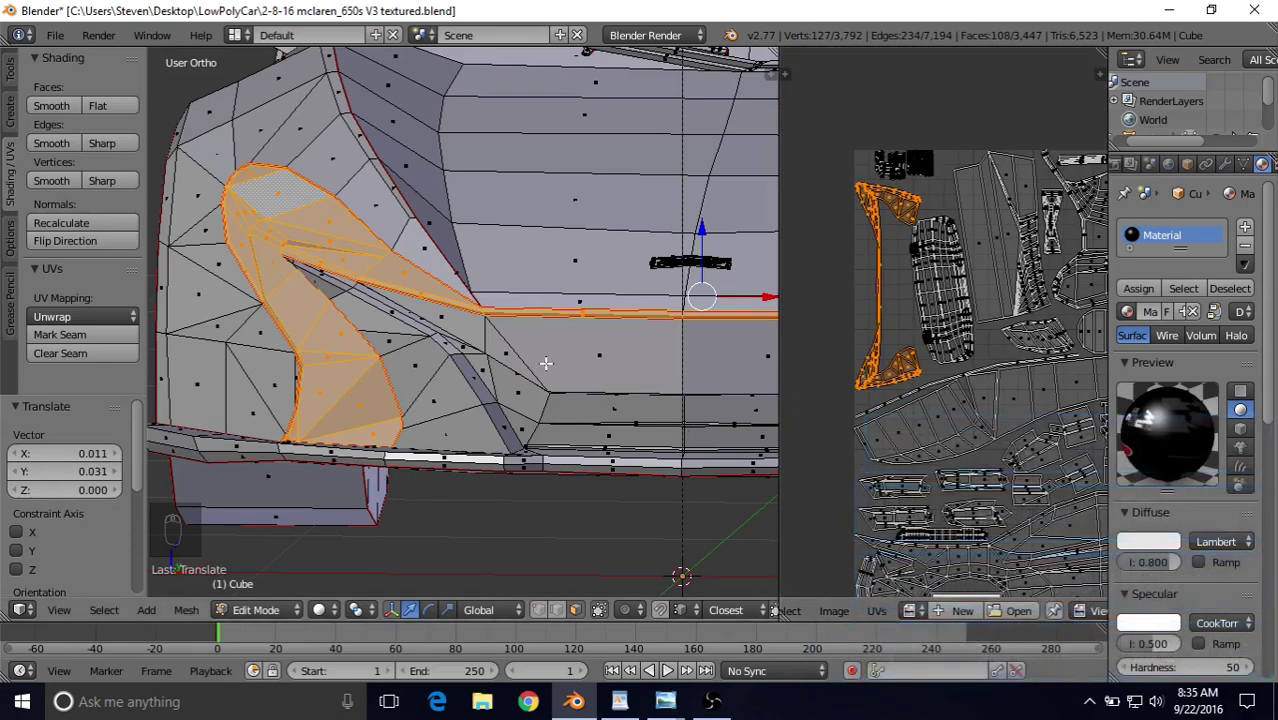
Select the whole elongated grid-like UV island beside the headlight surround island and move it about 0.064 toward that island.
right_click(930, 235)
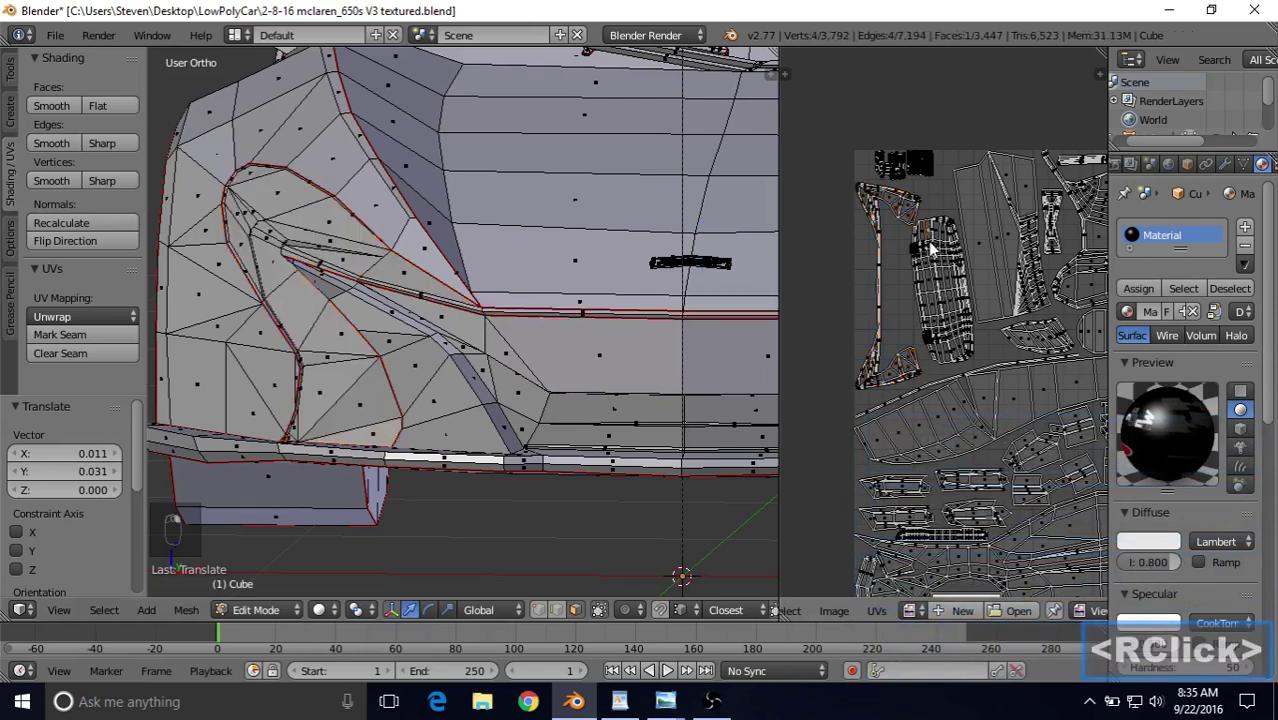
key(l)
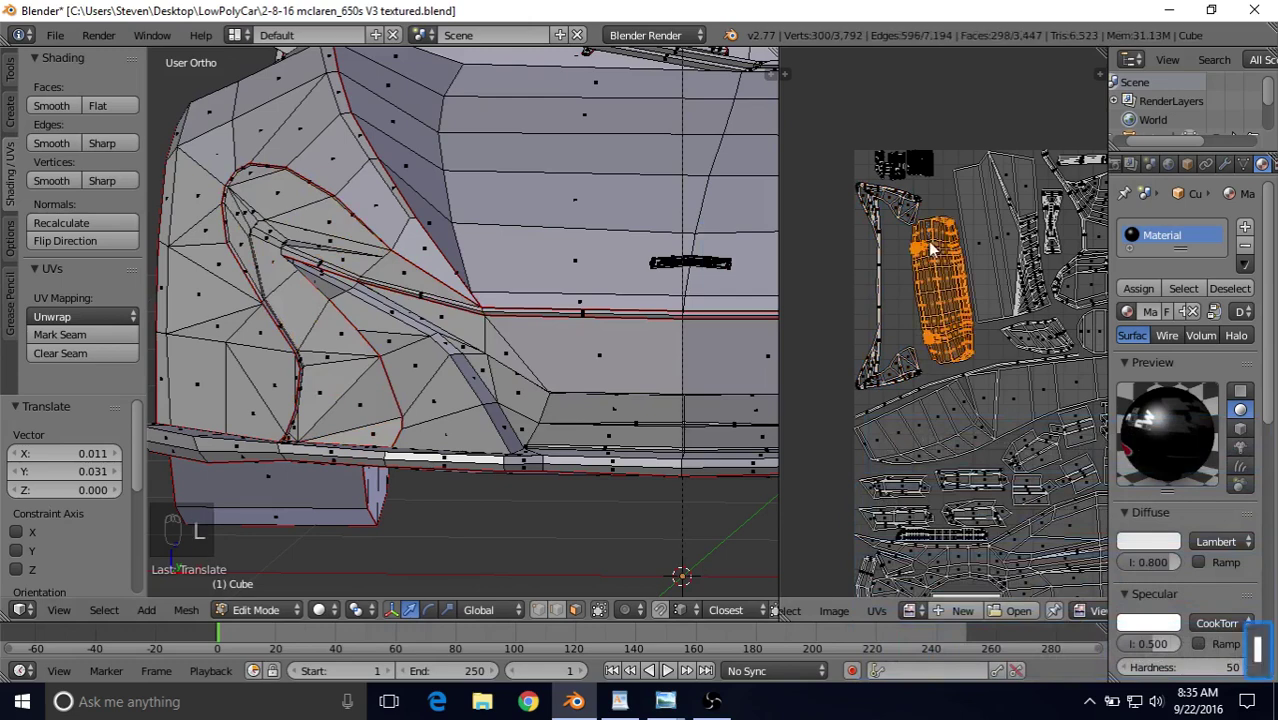
scroll(930, 252, up, 3)
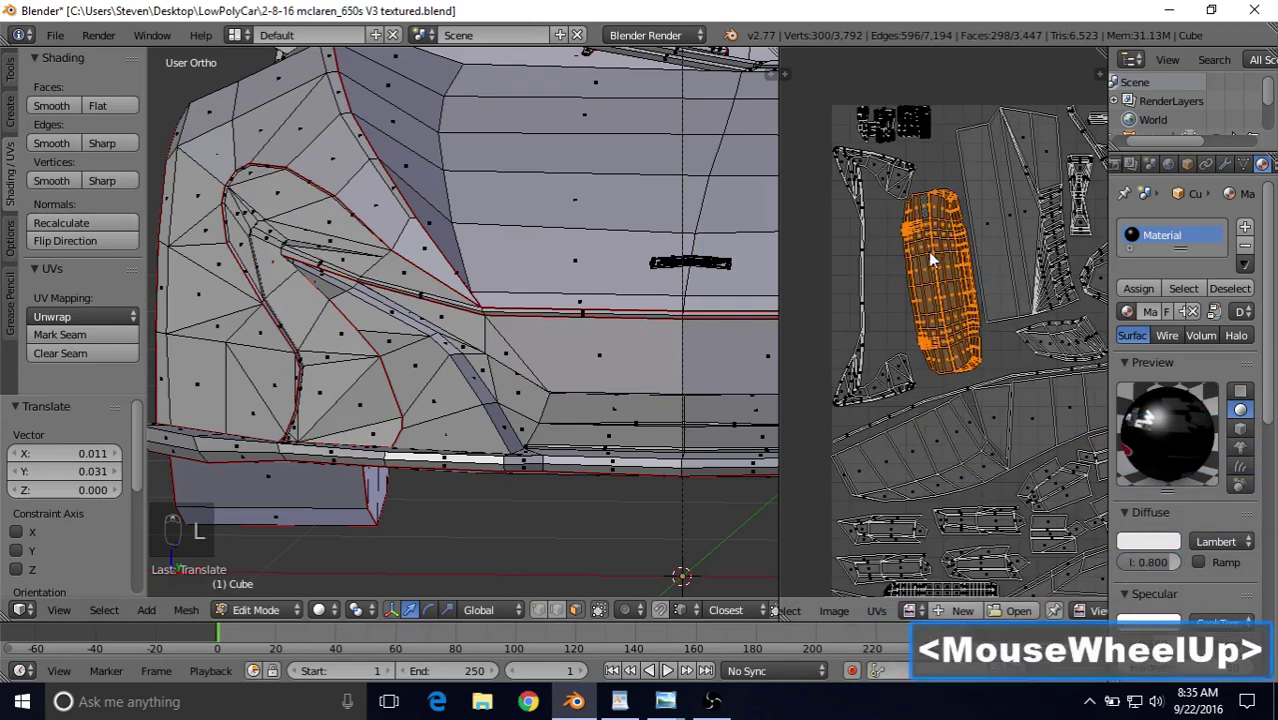
shift+middle_drag(930, 252, 970, 228)
key(g)
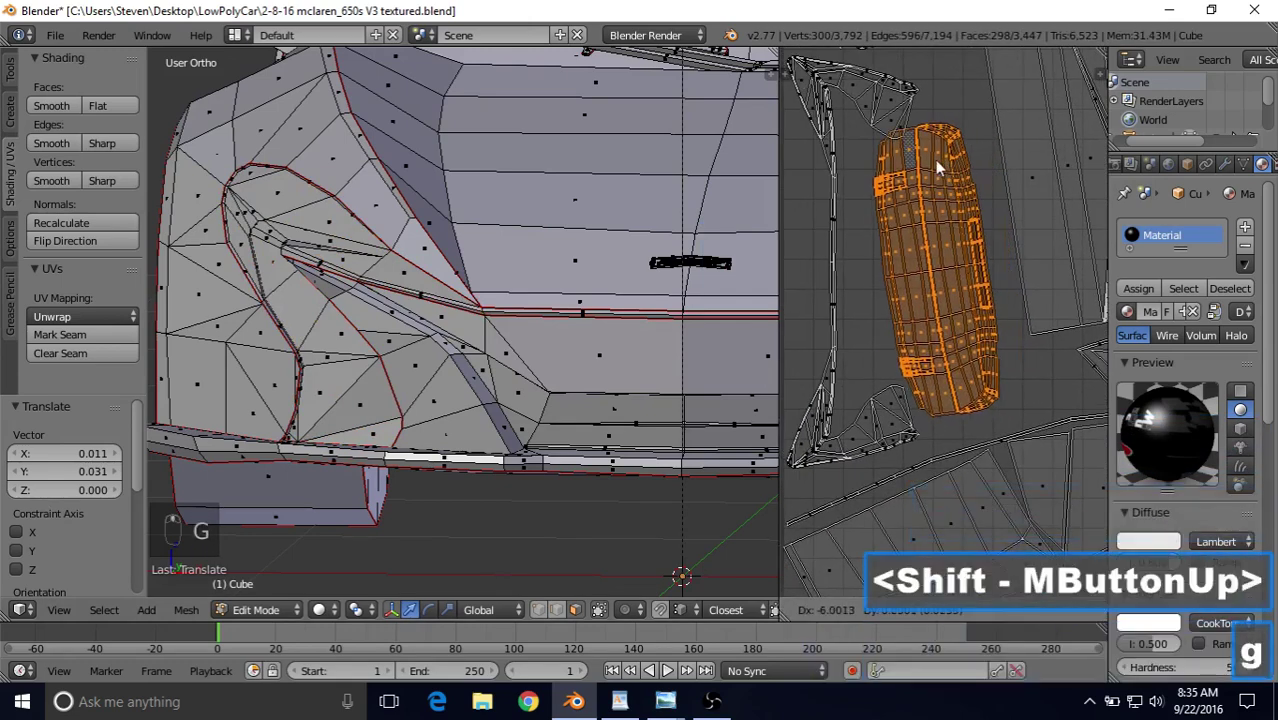
click(950, 168)
Rotate the elongated grid-like UV island by about 7.934° so it stands upright and nudge it toward the headlight surround island.
key(r)
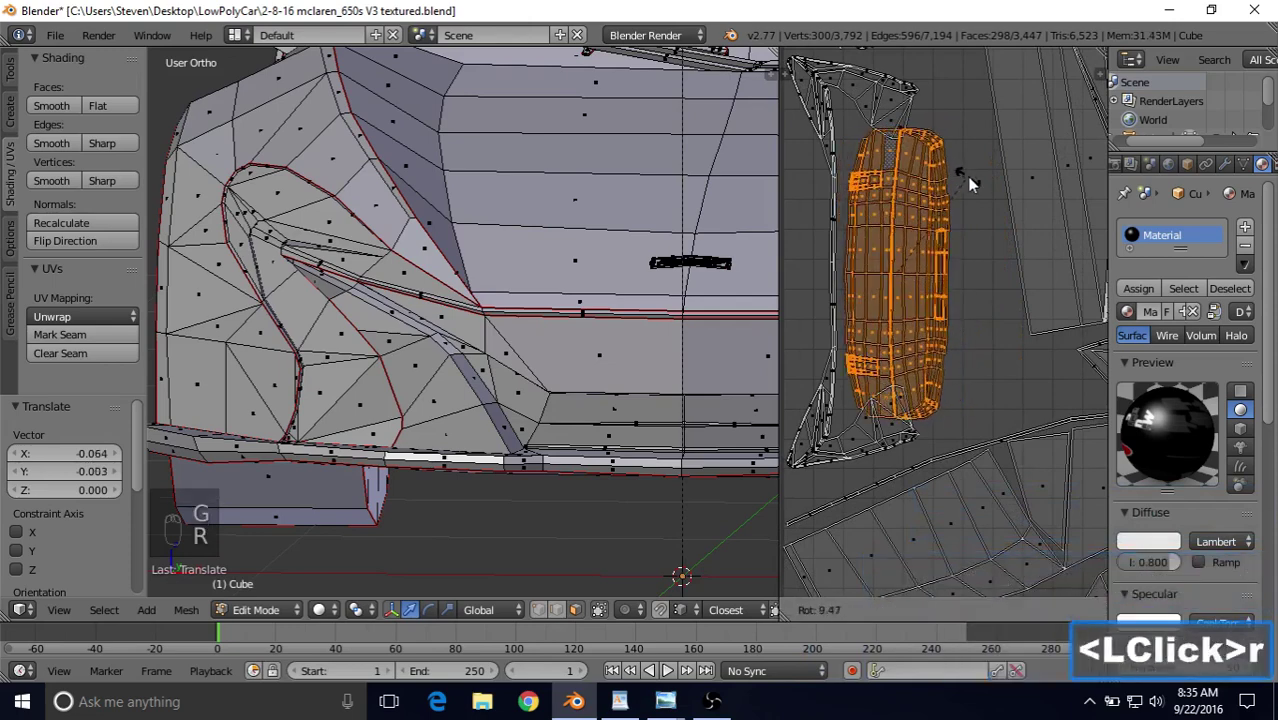
click(966, 179)
key(g)
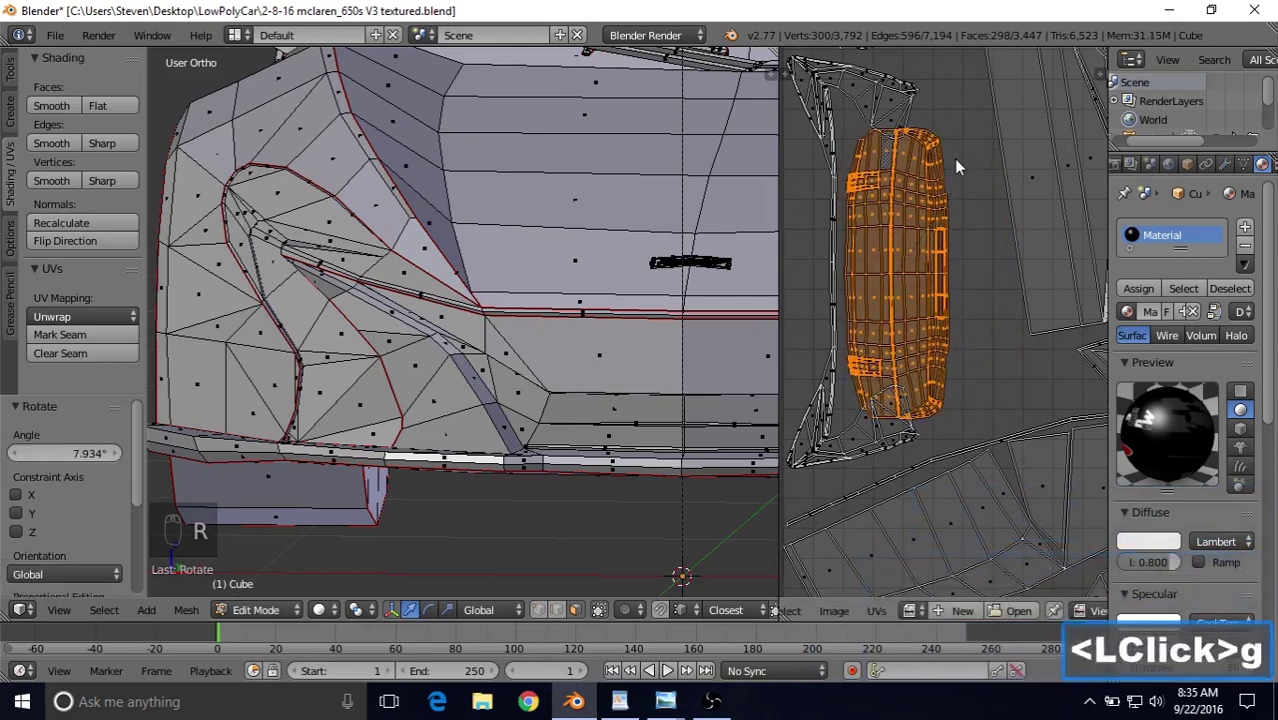
click(950, 163)
Scale the grid-like island to about 0.837 and move it about 0.008 in Y.
key(s)
click(928, 133)
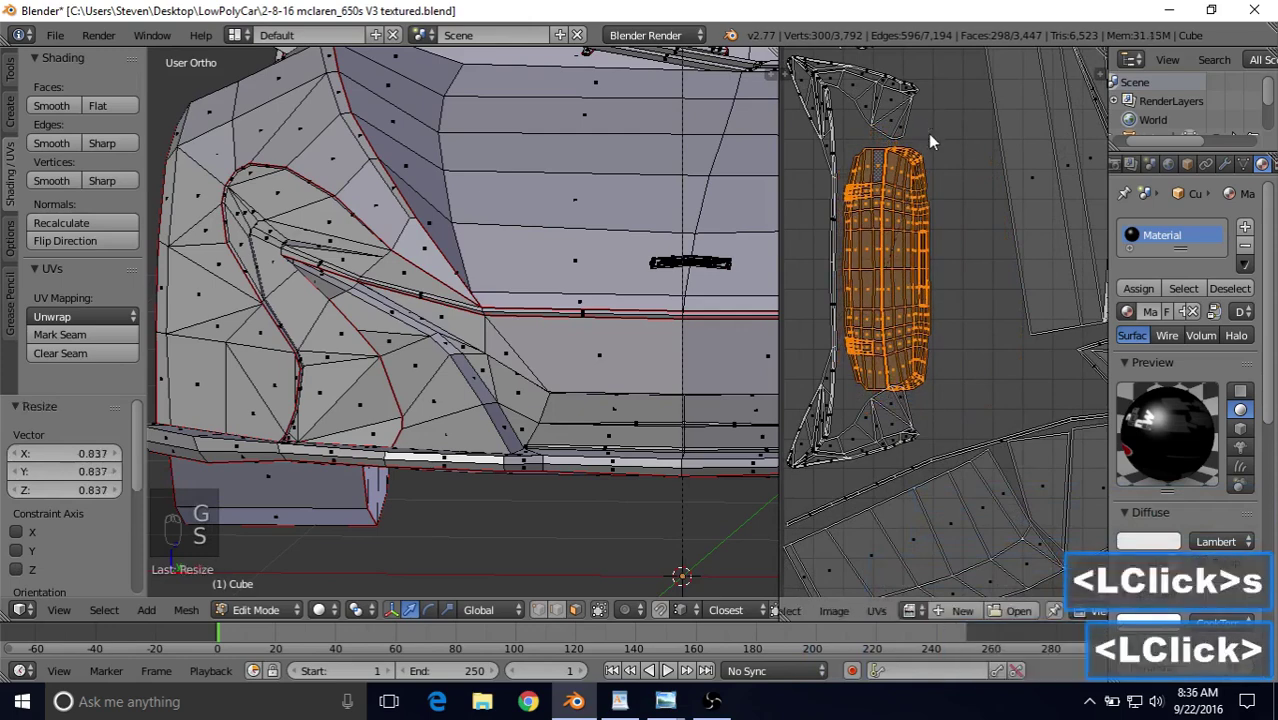
key(g)
click(926, 121)
Scale the grid-like island to about 0.990 and move it about -0.005 in X, inside the headlight surround island.
key(s)
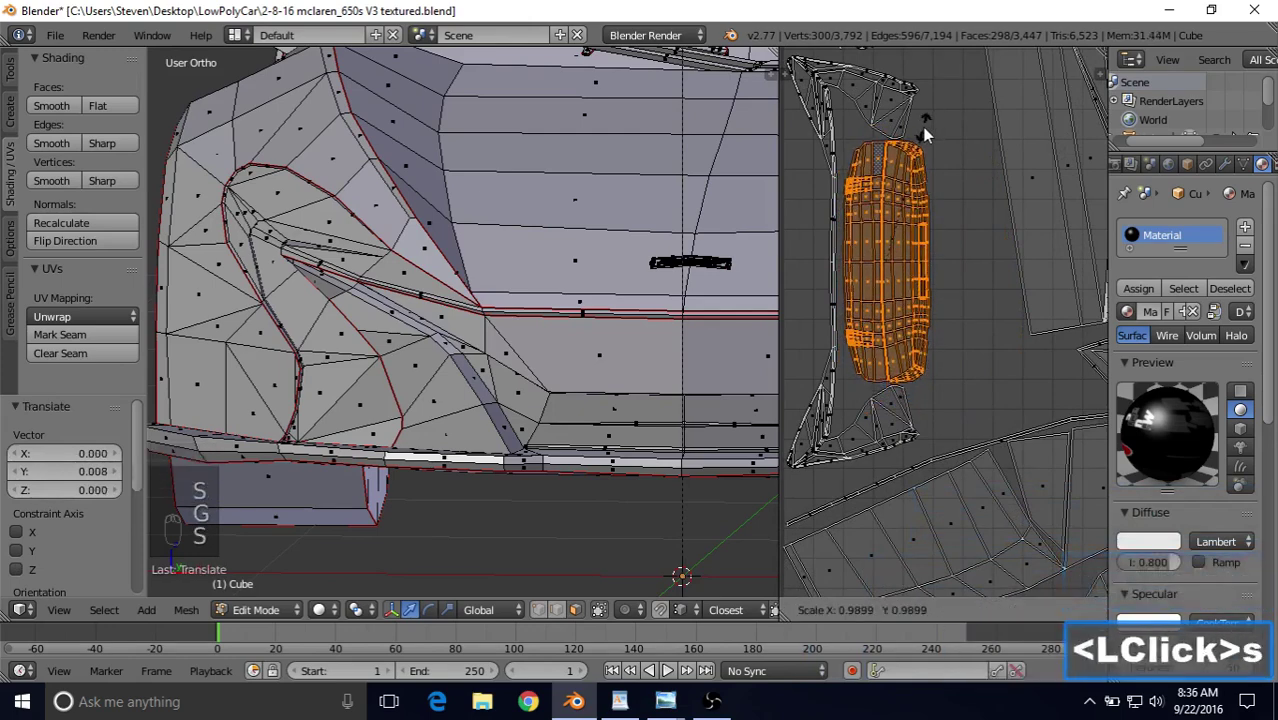
click(923, 127)
key(g)
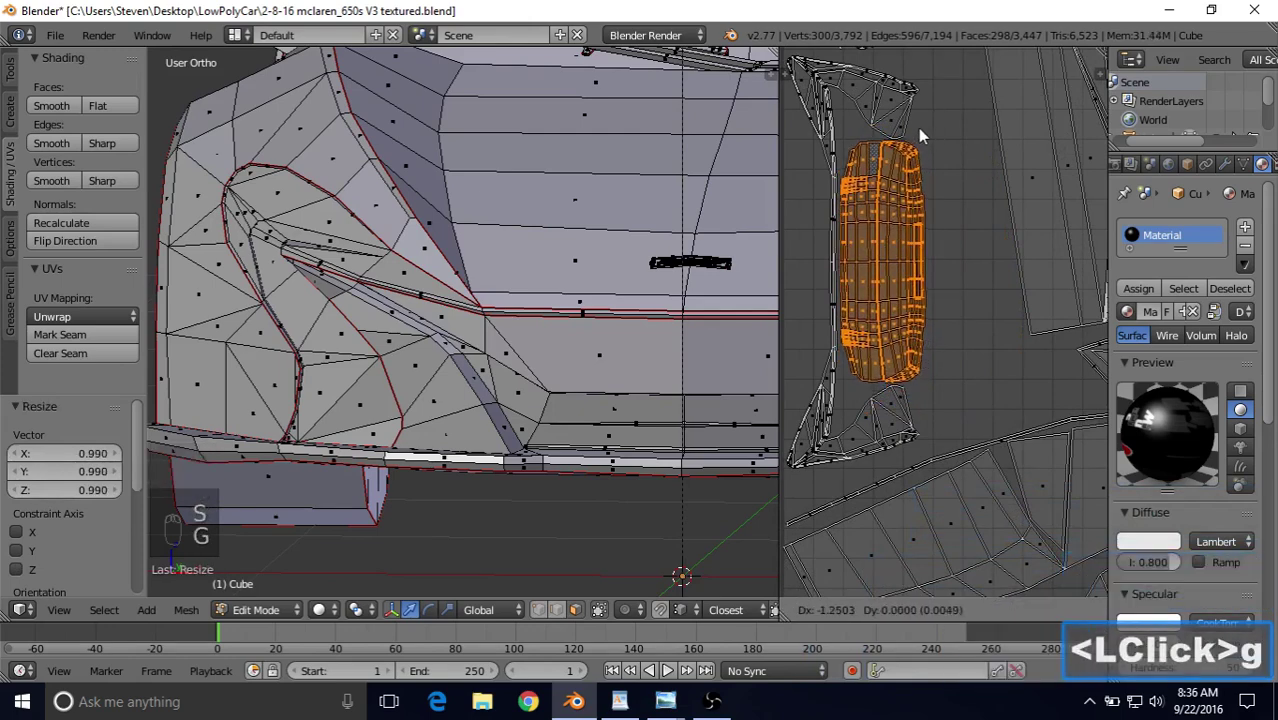
click(918, 128)
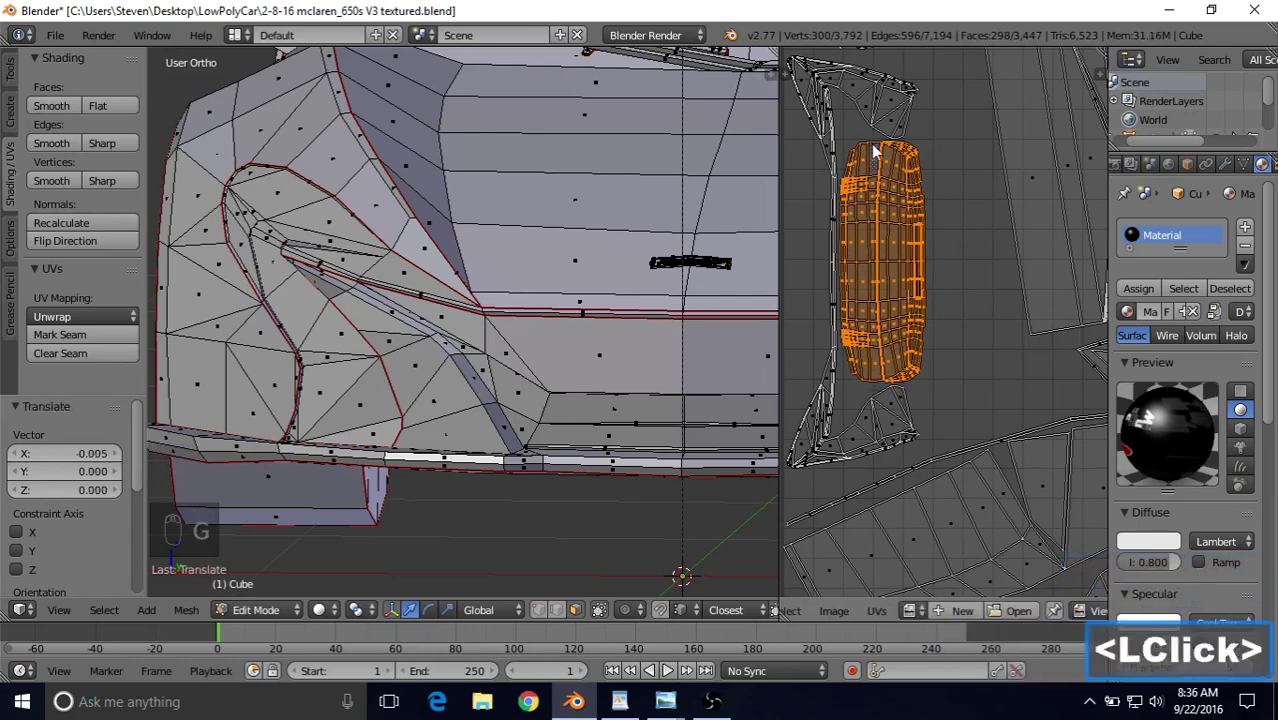
Select the whole lower front bumper island below the layout, scale it to about 0.584 and move it about -0.251 in X and 0.834 in Y.
scroll(884, 283, down, 3)
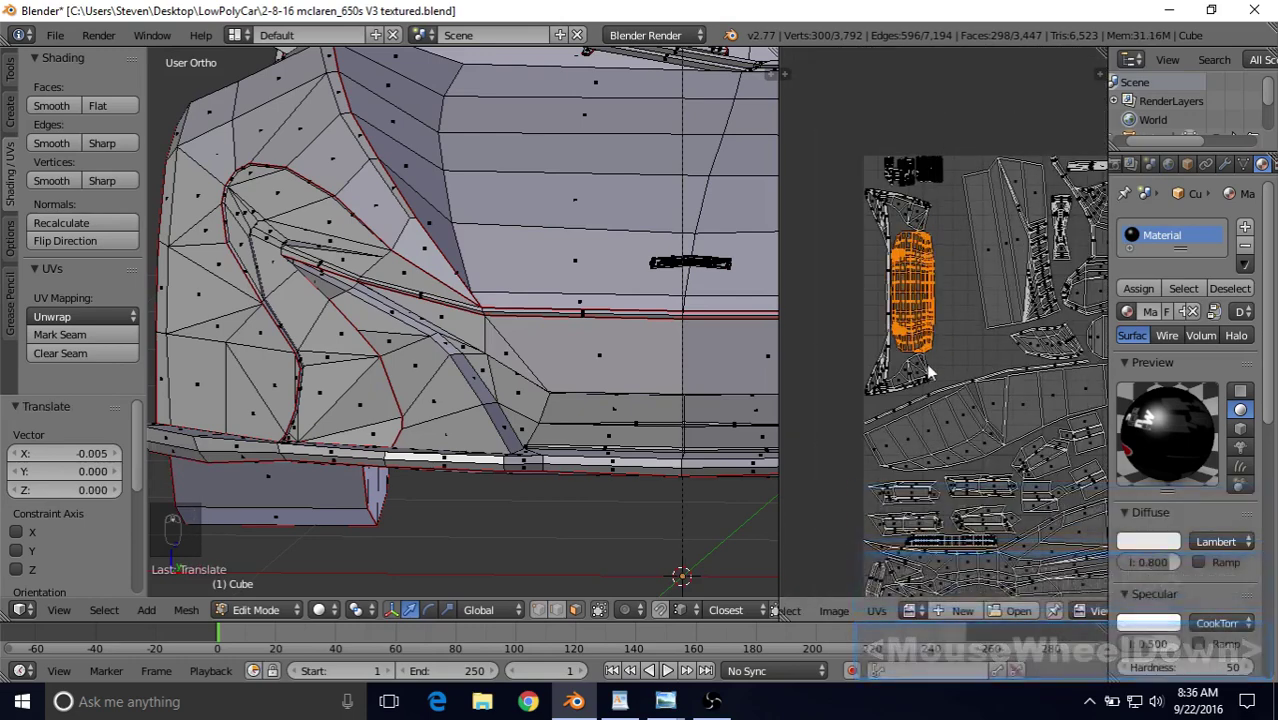
scroll(918, 257, down, 2)
shift+middle_drag(918, 258, 880, 150)
shift+middle_drag(887, 313, 887, 313)
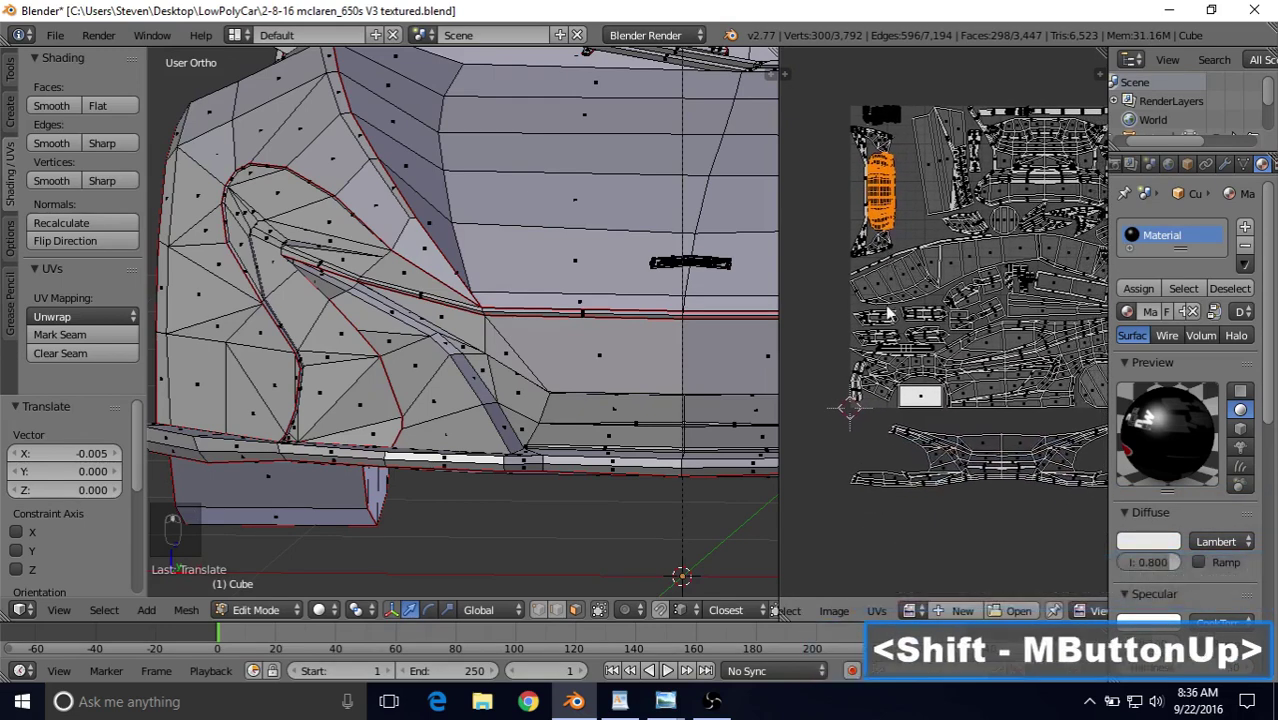
right_click(987, 449)
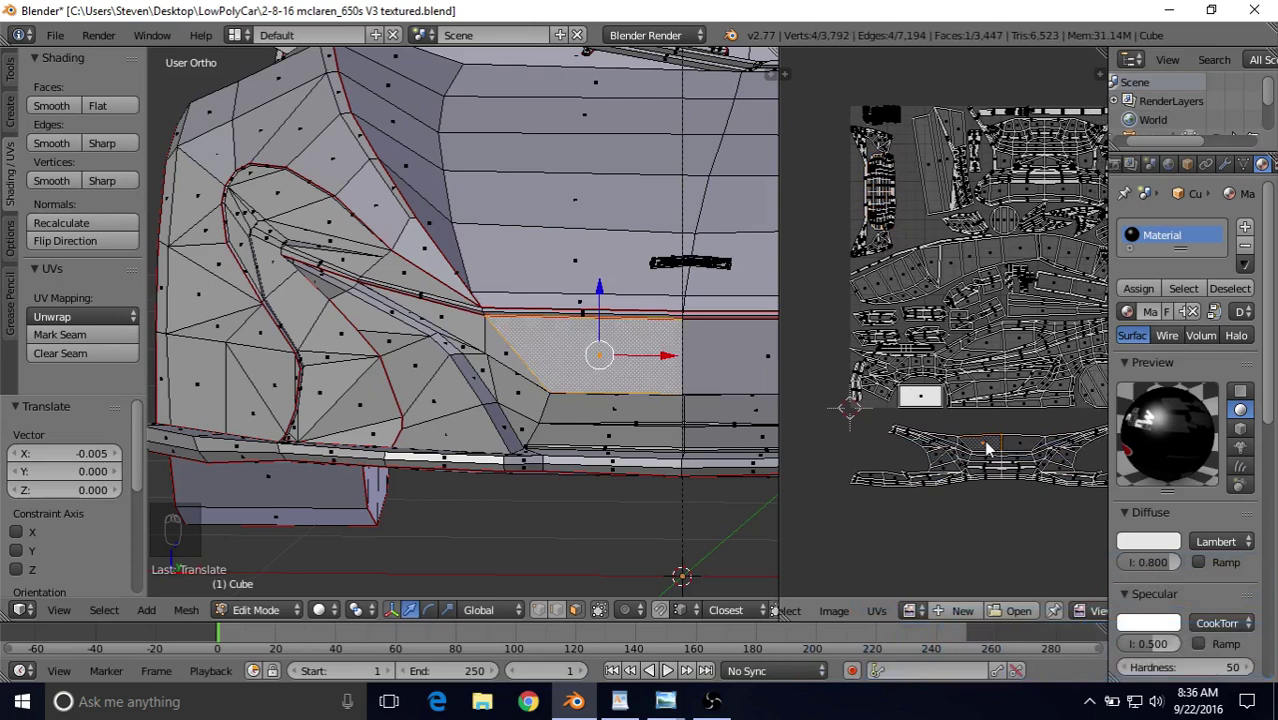
key(l)
key(s)
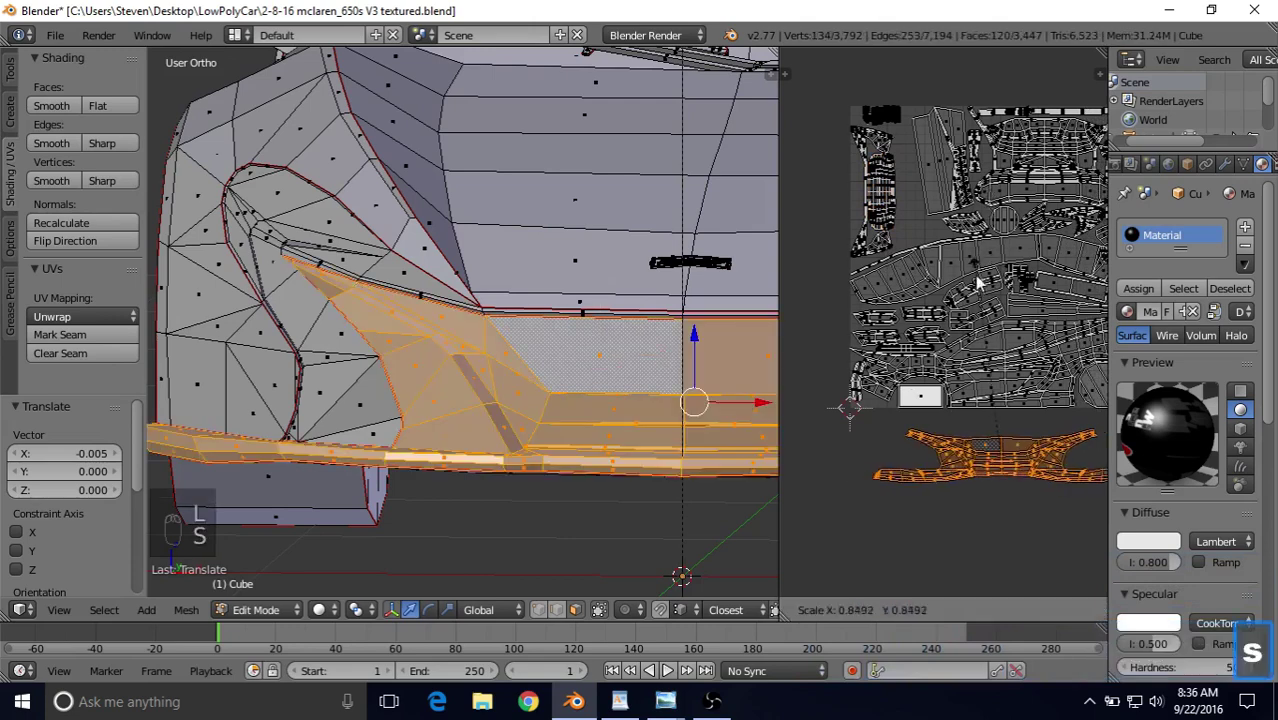
click(980, 320)
key(g)
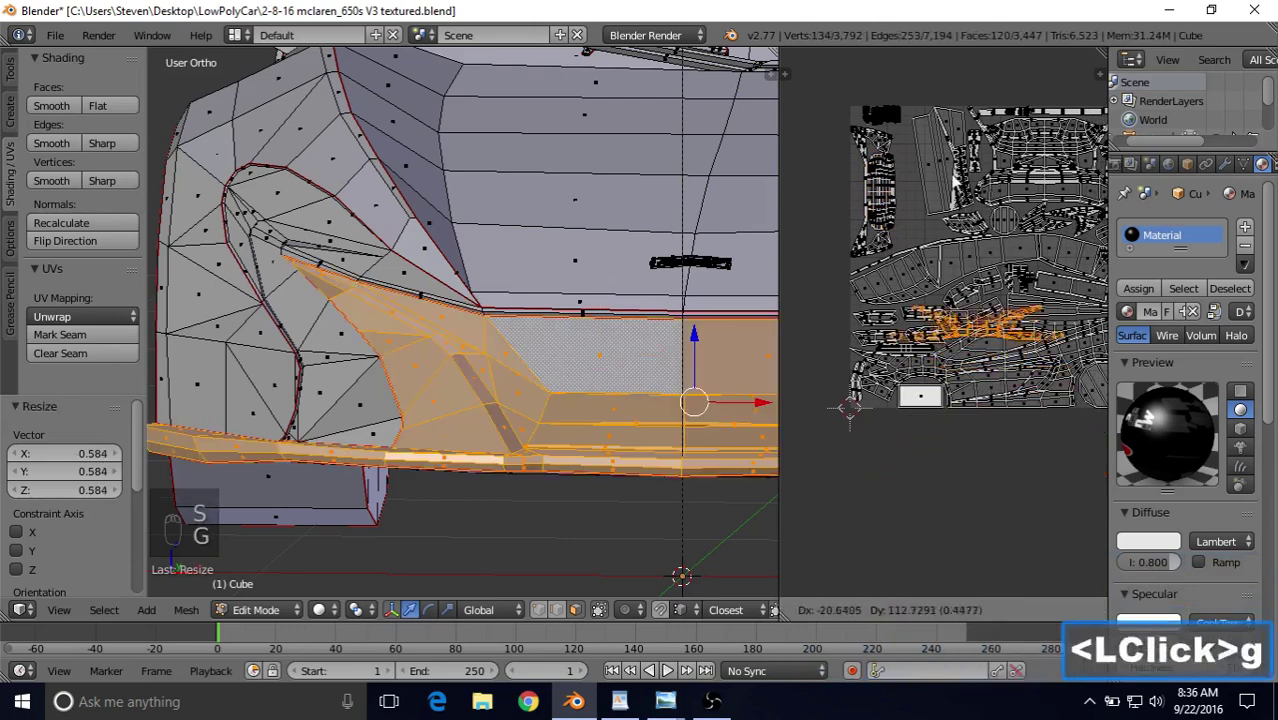
click(905, 80)
Rotate the lower bumper island to a roughly vertical orientation and scale it to about 0.825.
shift+middle_drag(906, 95, 976, 178)
scroll(914, 150, up, 3)
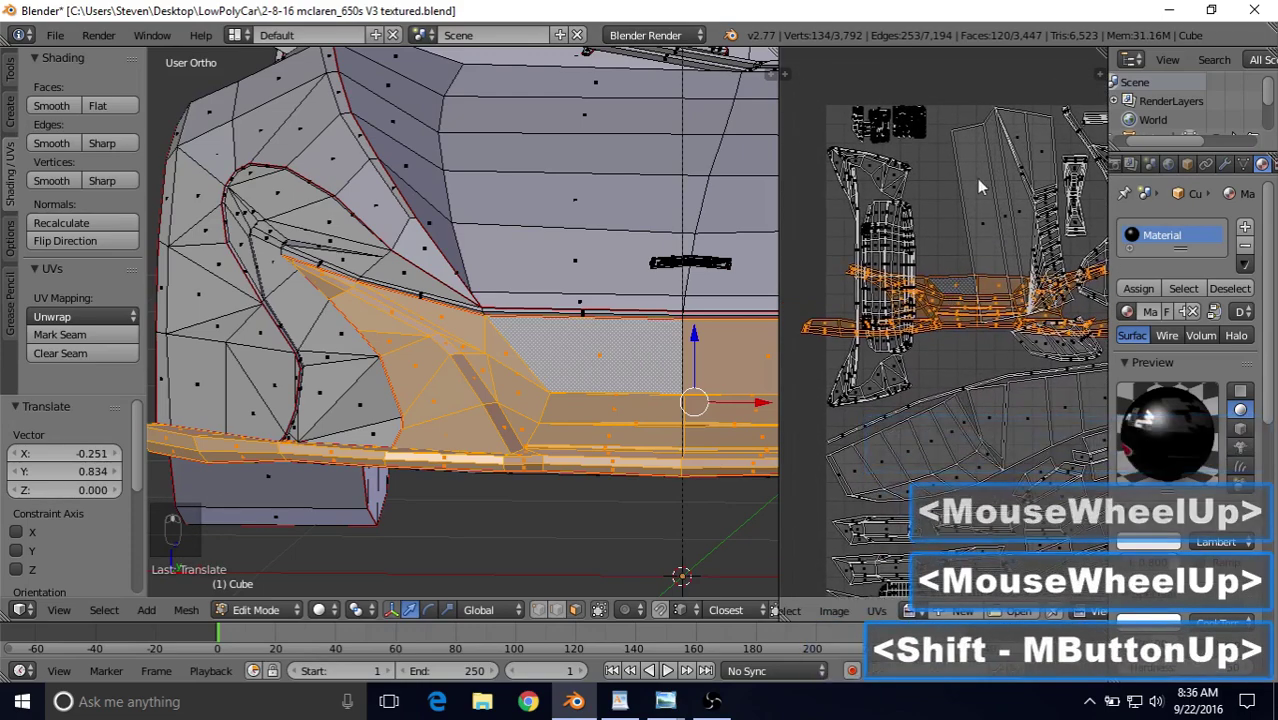
key(r)
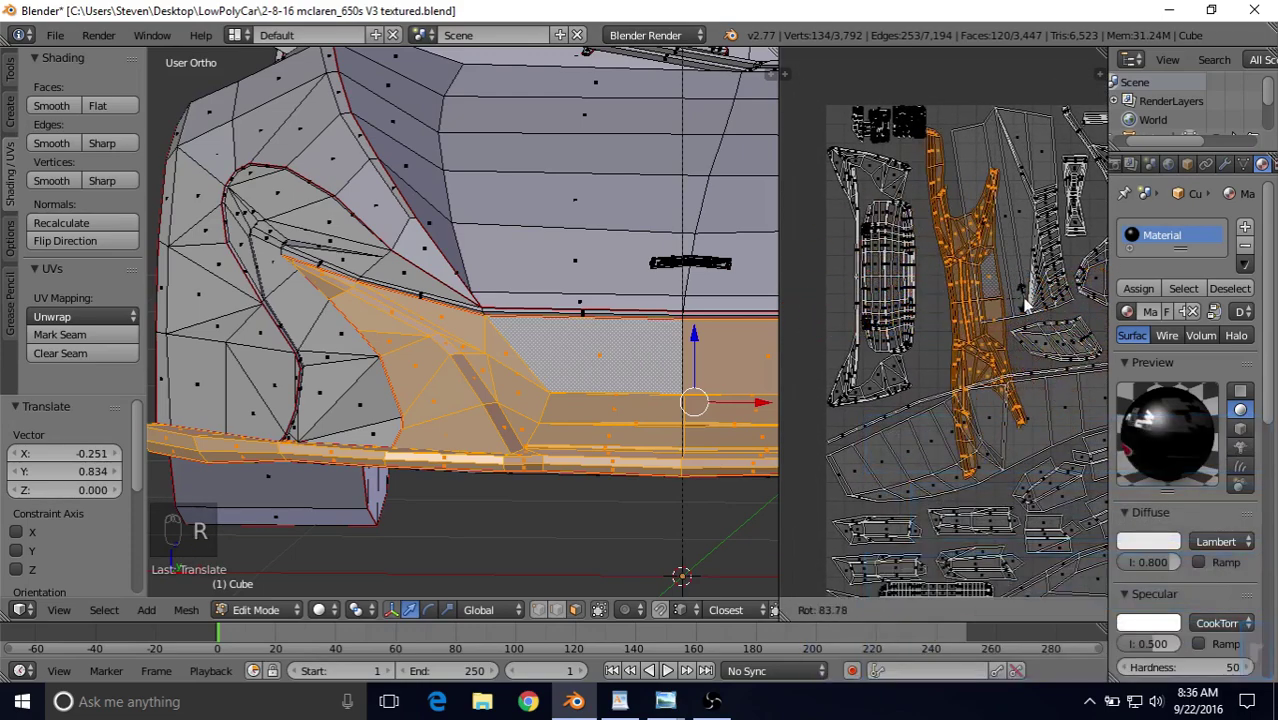
click(1003, 178)
key(s)
click(998, 197)
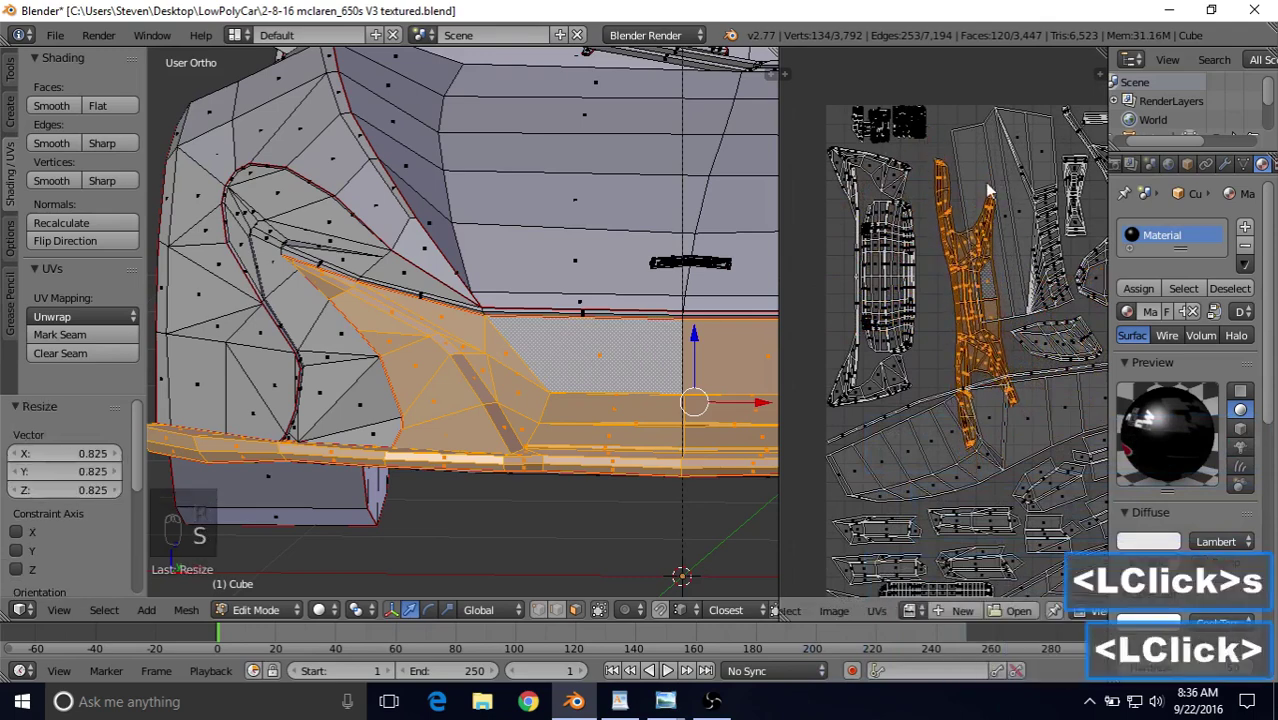
Move the lower bumper island about -0.036 in X and 0.026 in Y, and again about -0.023 in X and 0.025 in Y, toward the grid-like island.
key(g)
click(963, 175)
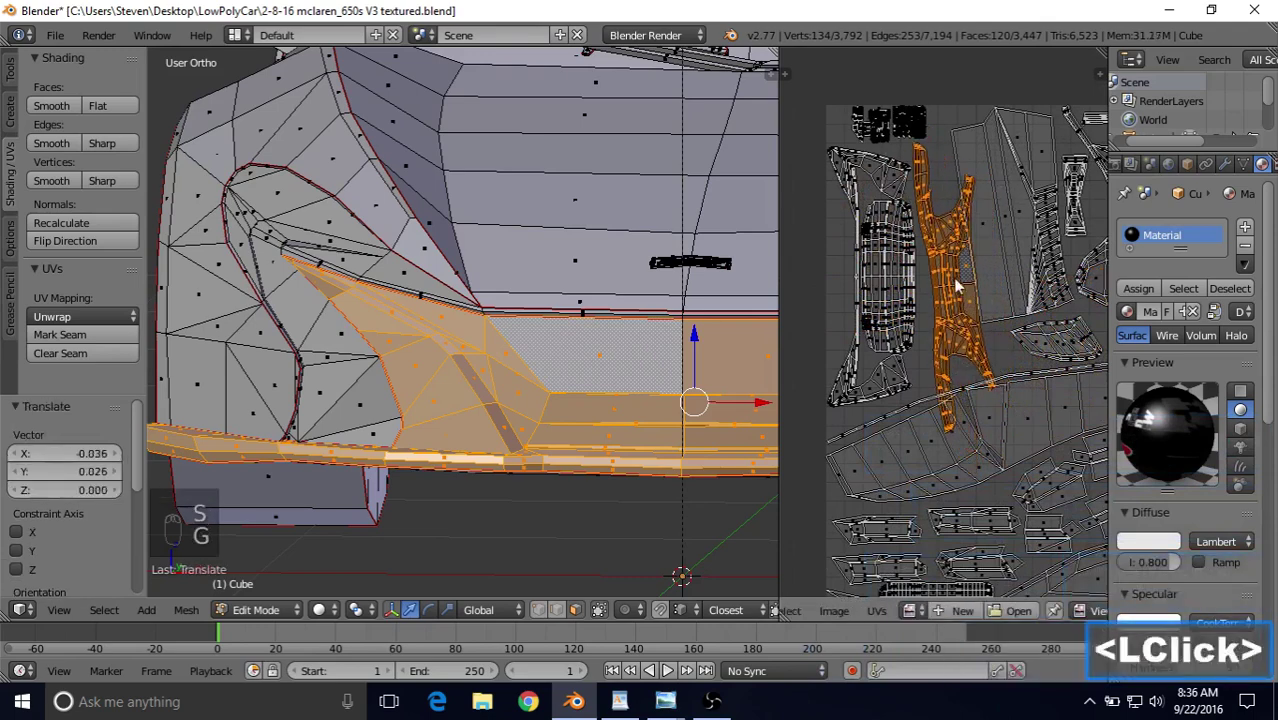
scroll(958, 288, up, 4)
shift+middle_drag(958, 288, 958, 228)
key(g)
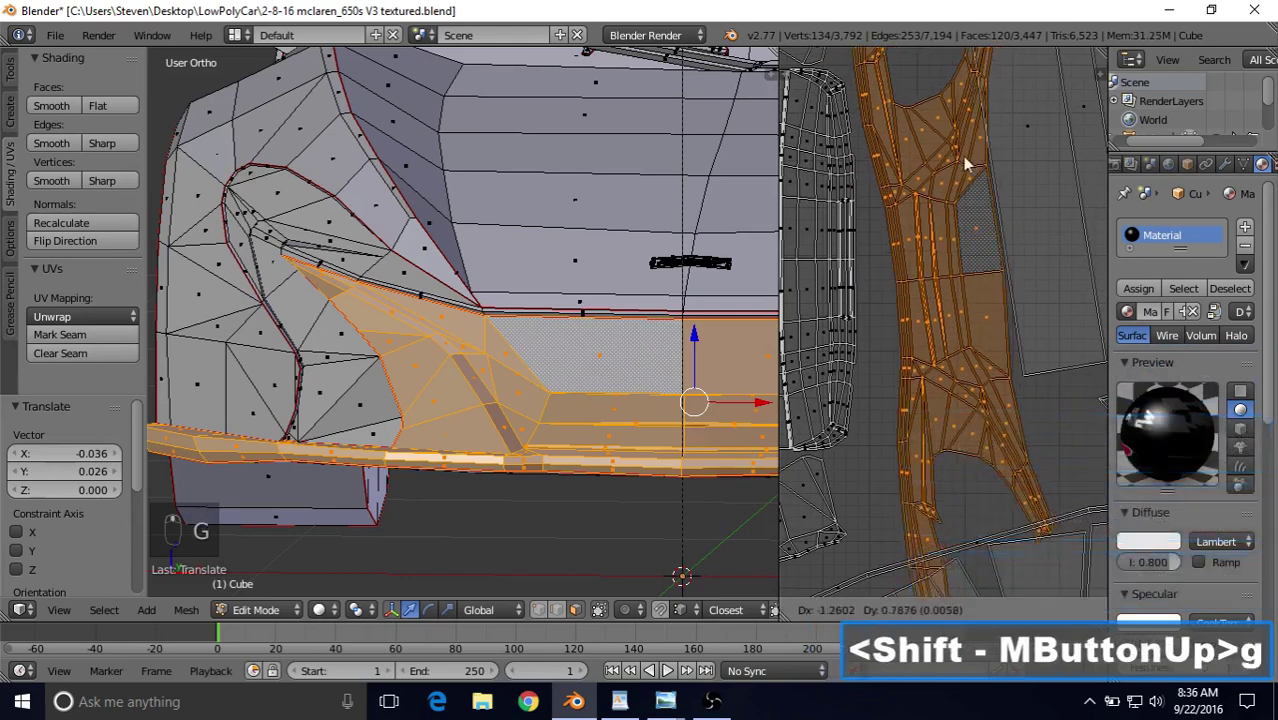
click(960, 143)
Scale the lower bumper island to about 0.886 and move it about 0.015 in Y.
scroll(968, 160, down, 2)
key(s)
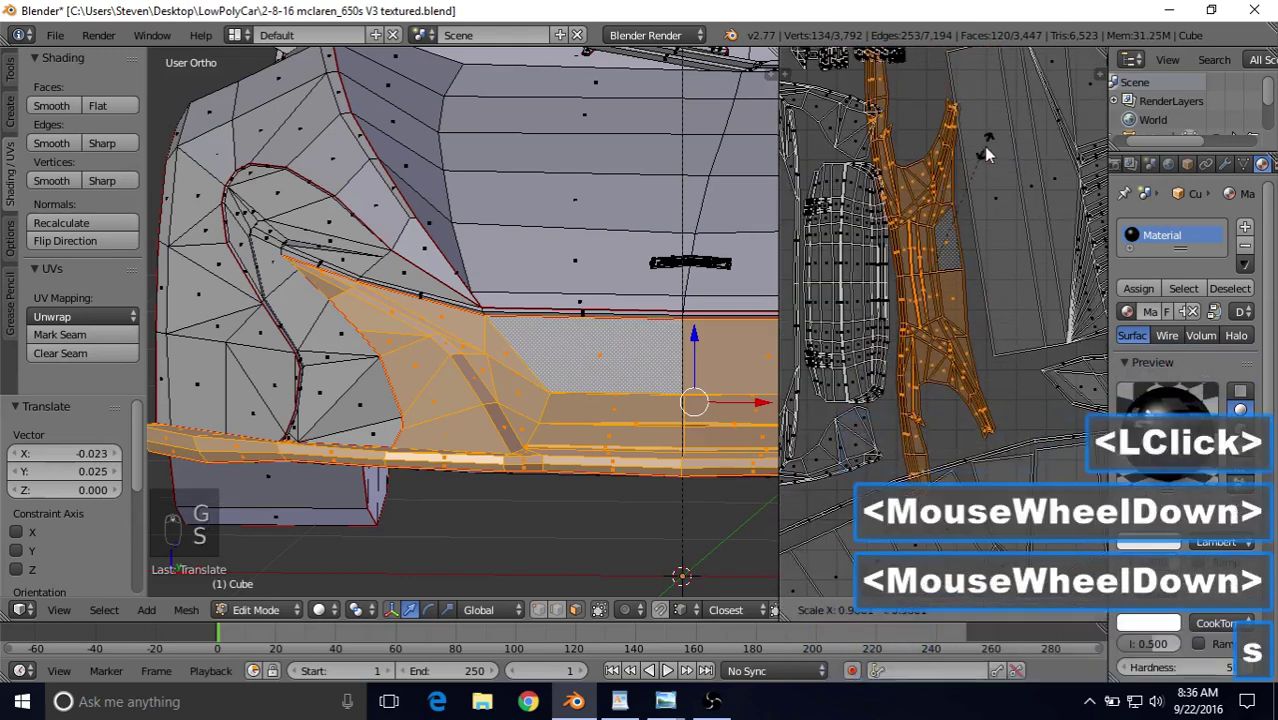
click(982, 168)
key(g)
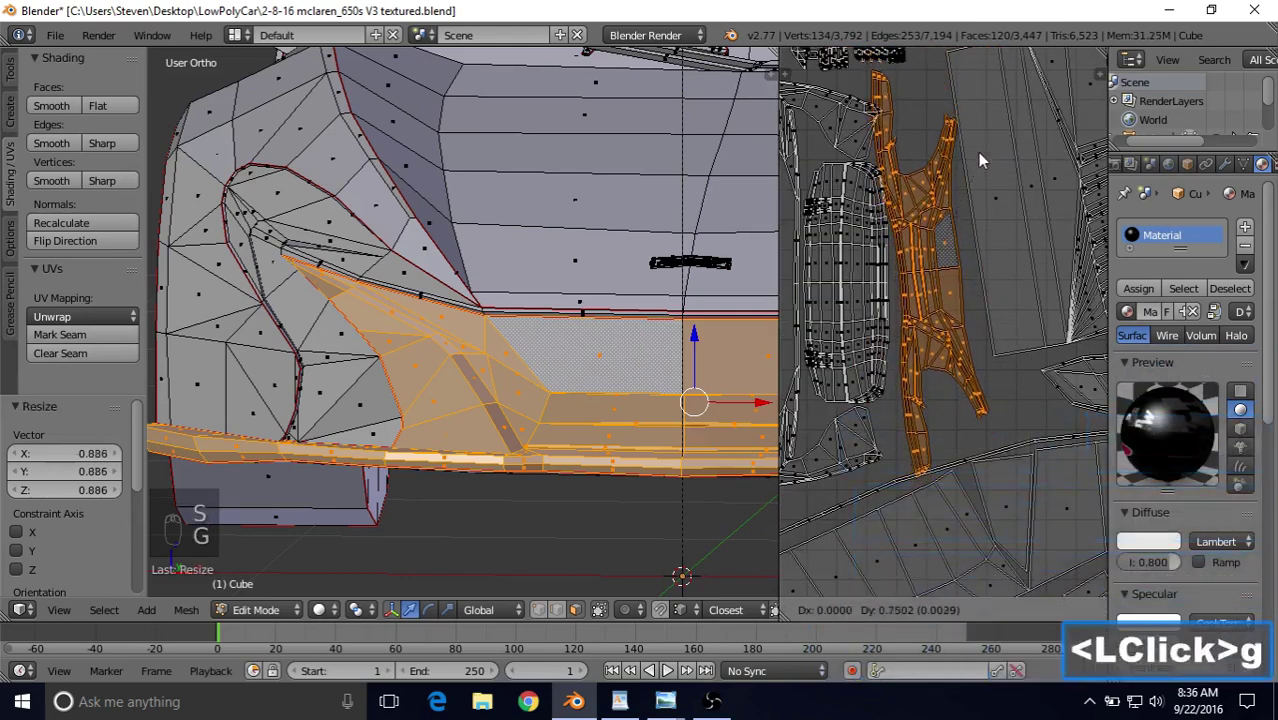
click(977, 143)
Scale the lower bumper island to about 0.980, fine-tune its size once more, and move it about 0.002 in X.
key(s)
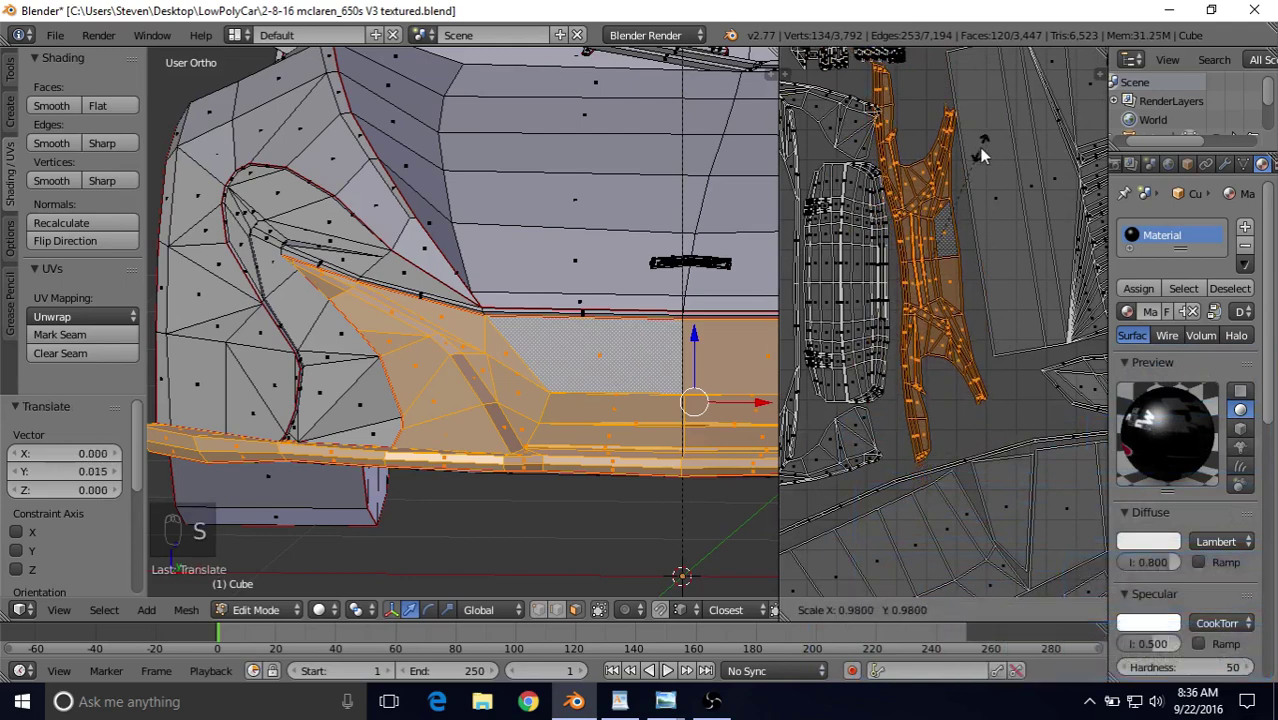
click(979, 165)
shift+middle_drag(979, 165, 959, 200)
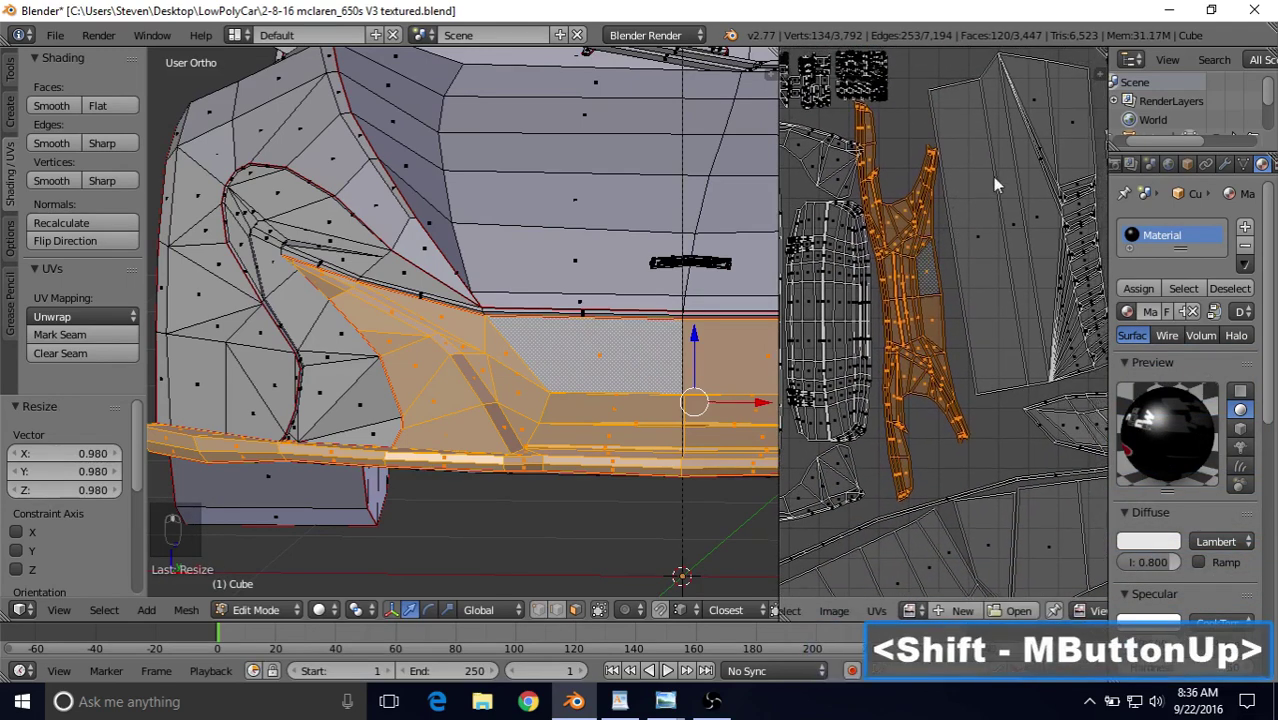
key(s)
click(998, 166)
key(g)
click(996, 172)
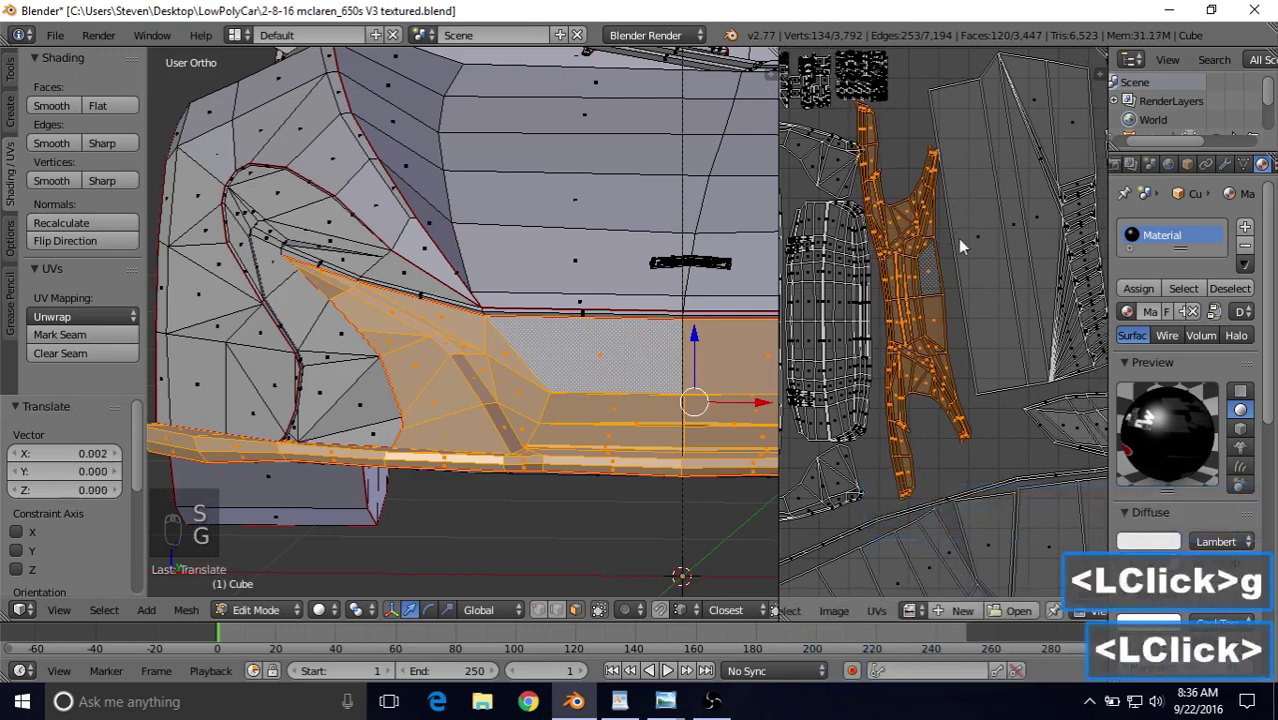
shift+middle_drag(918, 268, 955, 255)
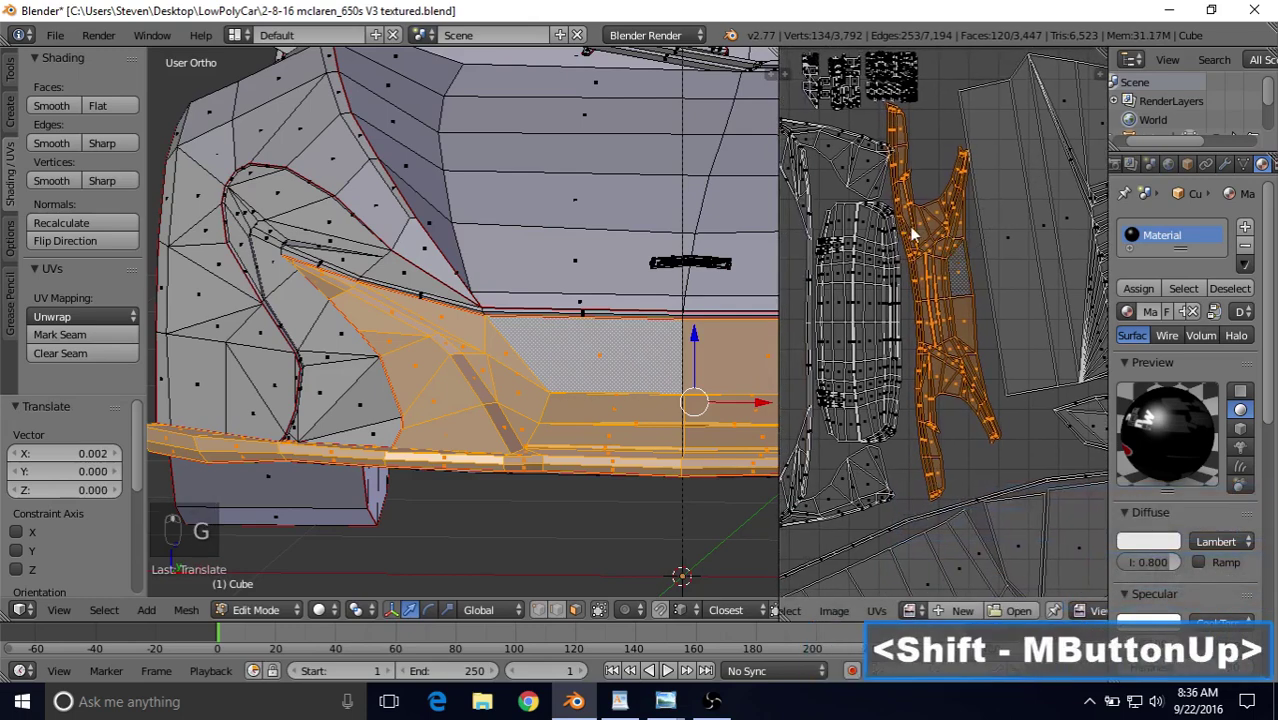
key(s)
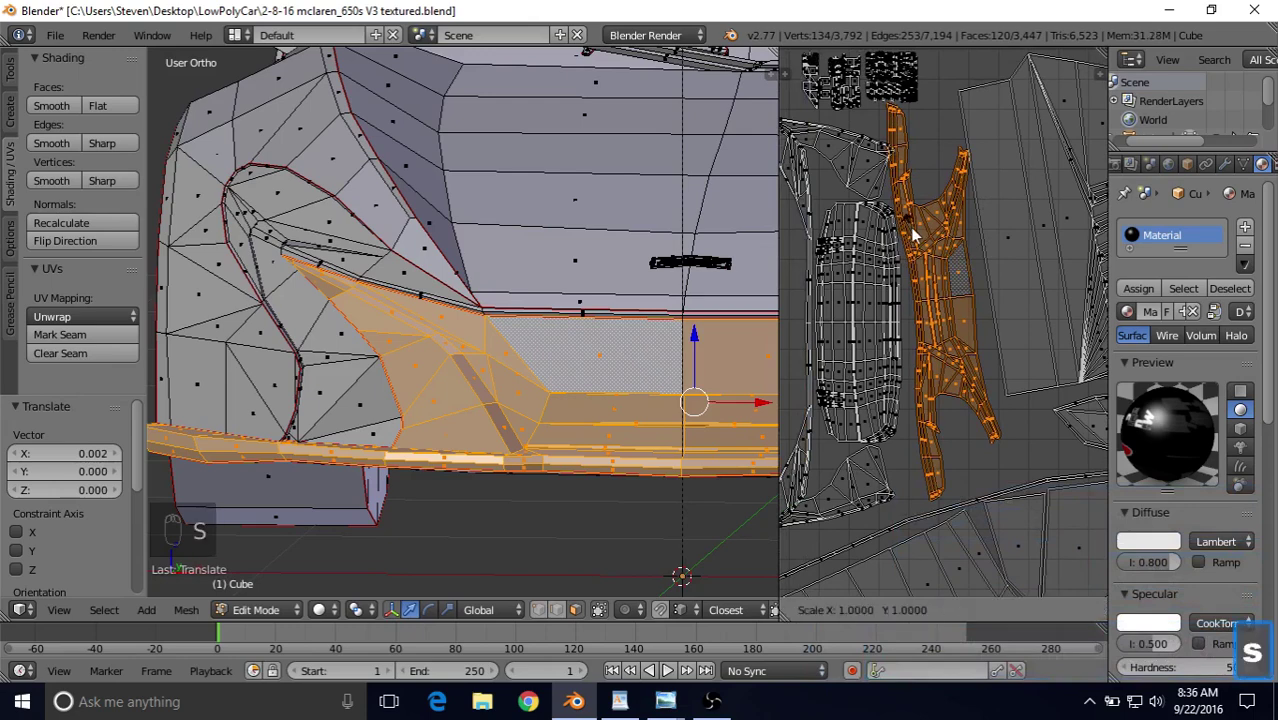
key(minus)
key(1)
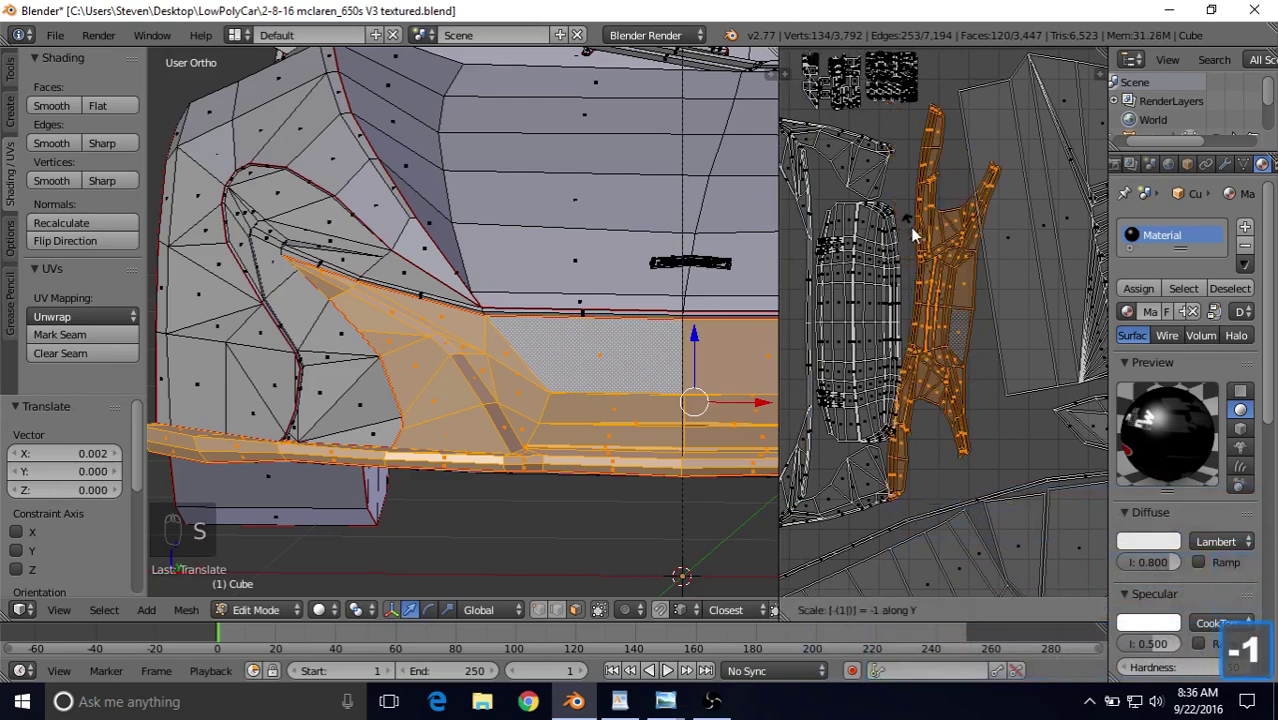
right_click(912, 235)
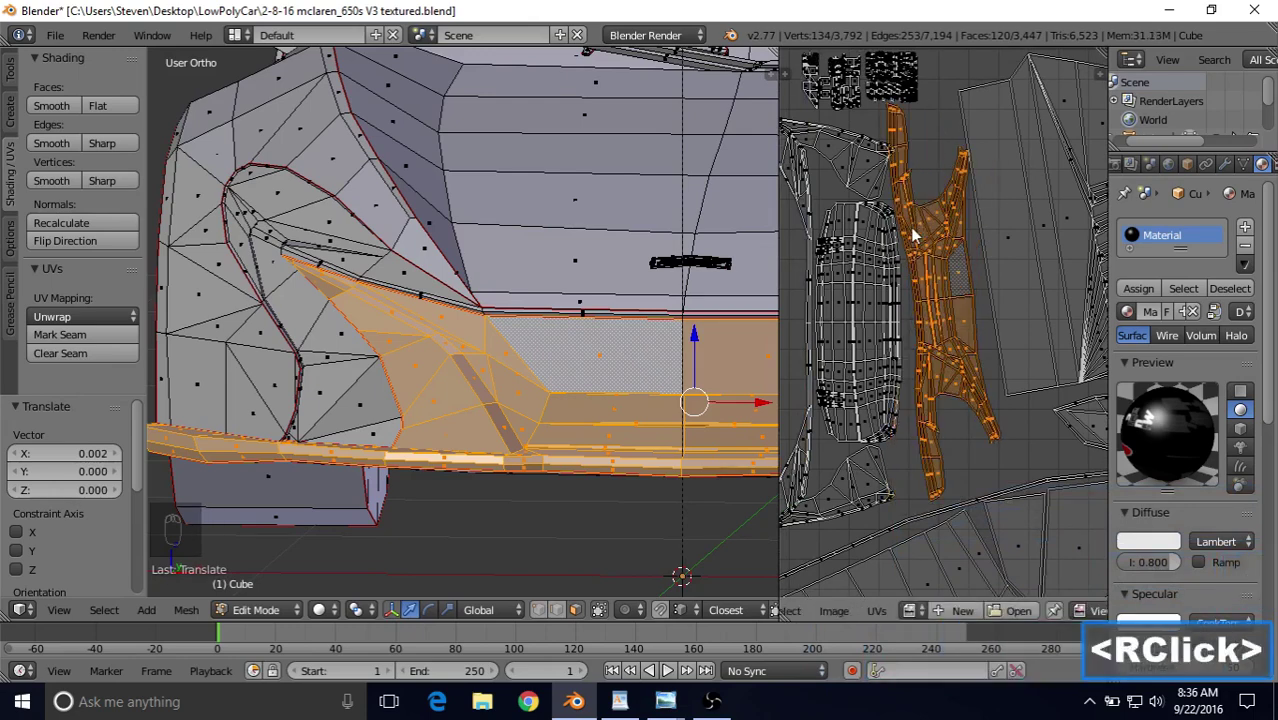
Mirror the lower bumper island by scaling it -1 along X, and rotate it by about -13.728°.
key(s)
key(minus)
key(1)
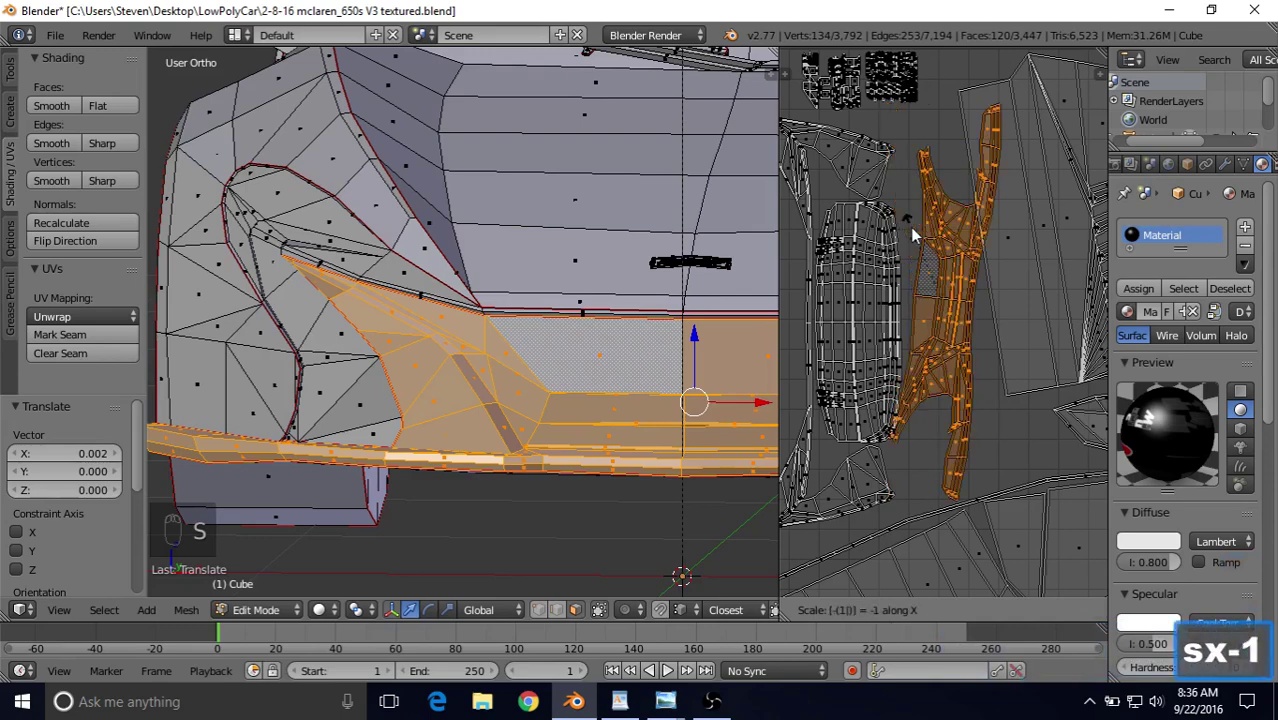
key(Return)
key(r)
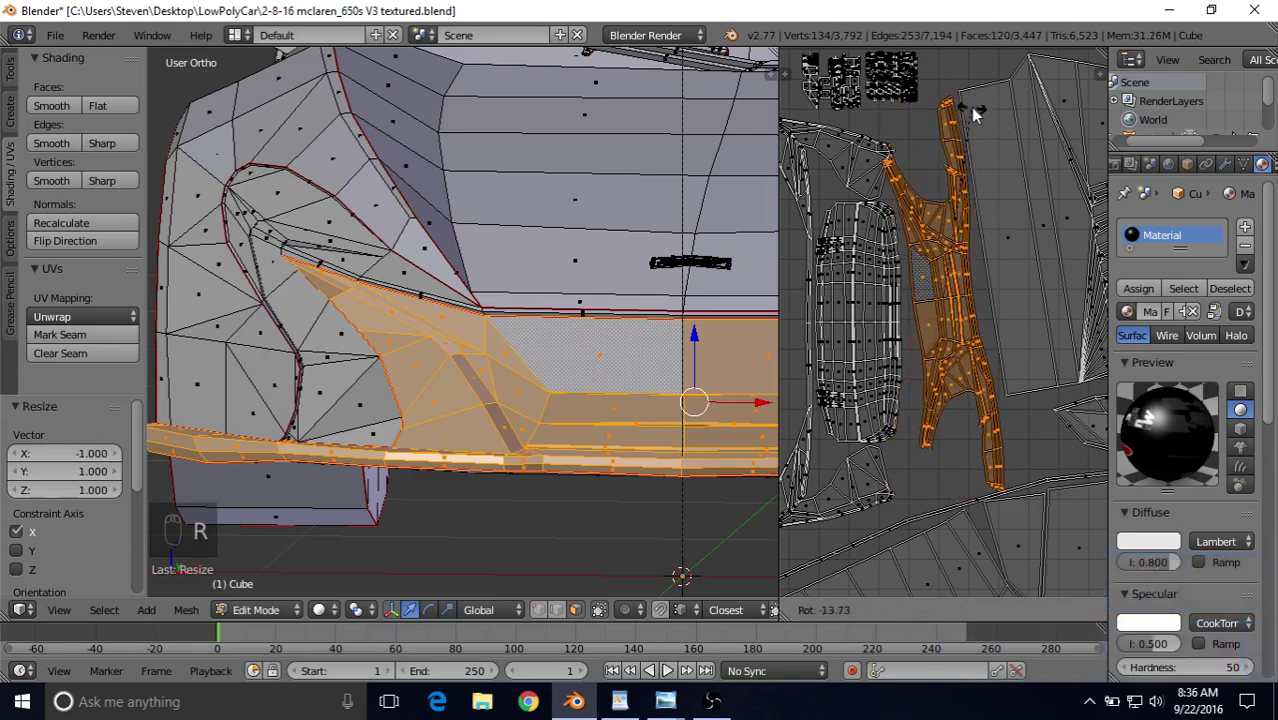
click(970, 107)
shift+middle_drag(960, 245, 956, 192)
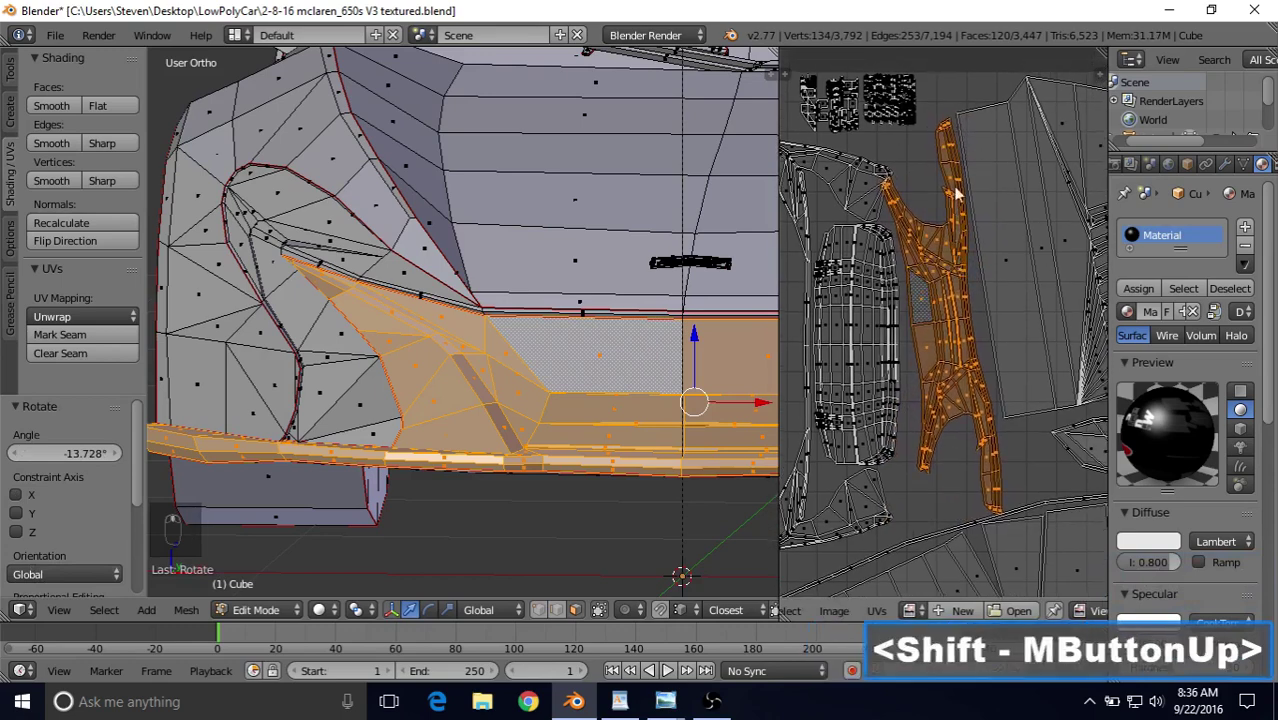
Scale the mirrored bumper island to about 0.960 and nudge it about 0.002 in X and -0.002 in Y between its neighbouring islands.
key(g)
click(975, 140)
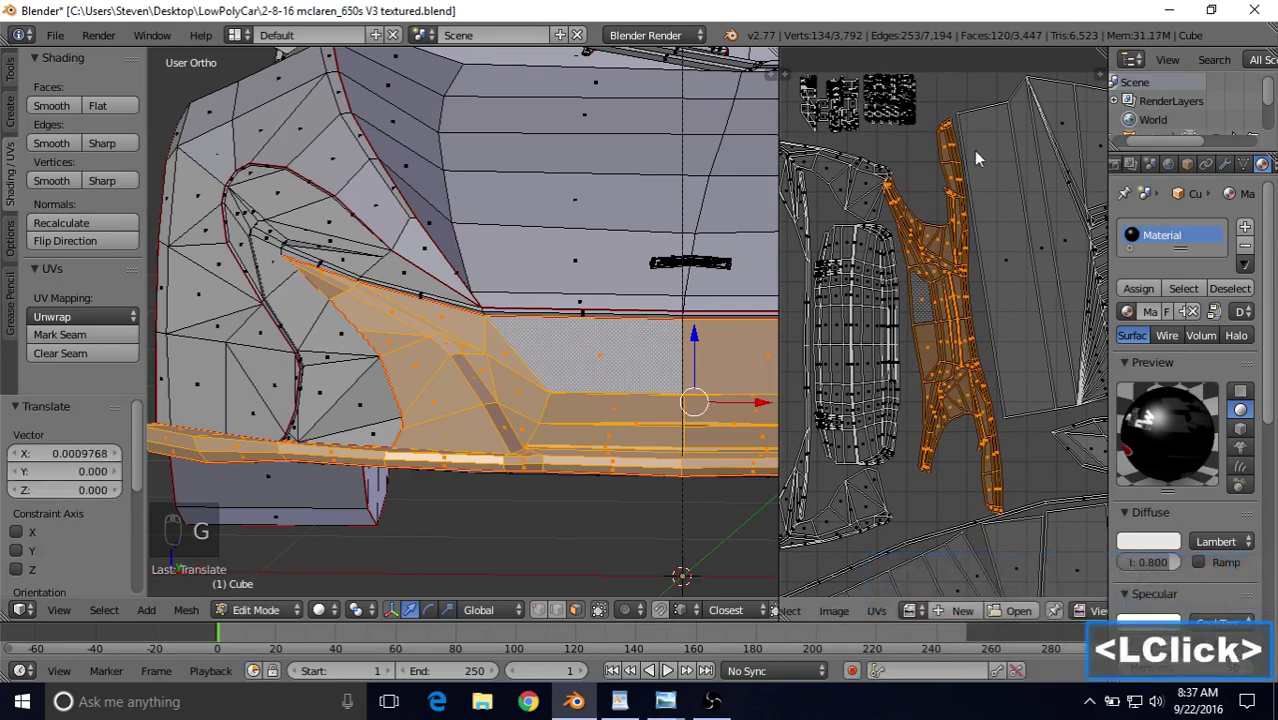
key(s)
click(972, 158)
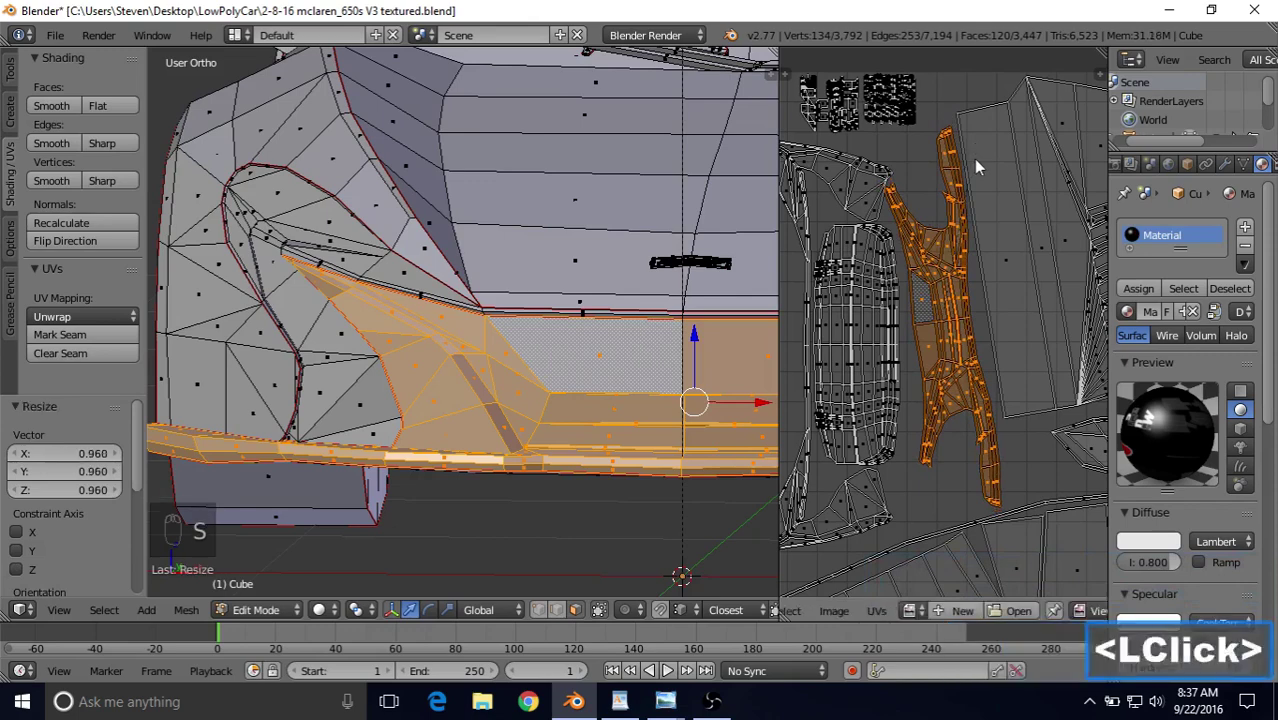
key(g)
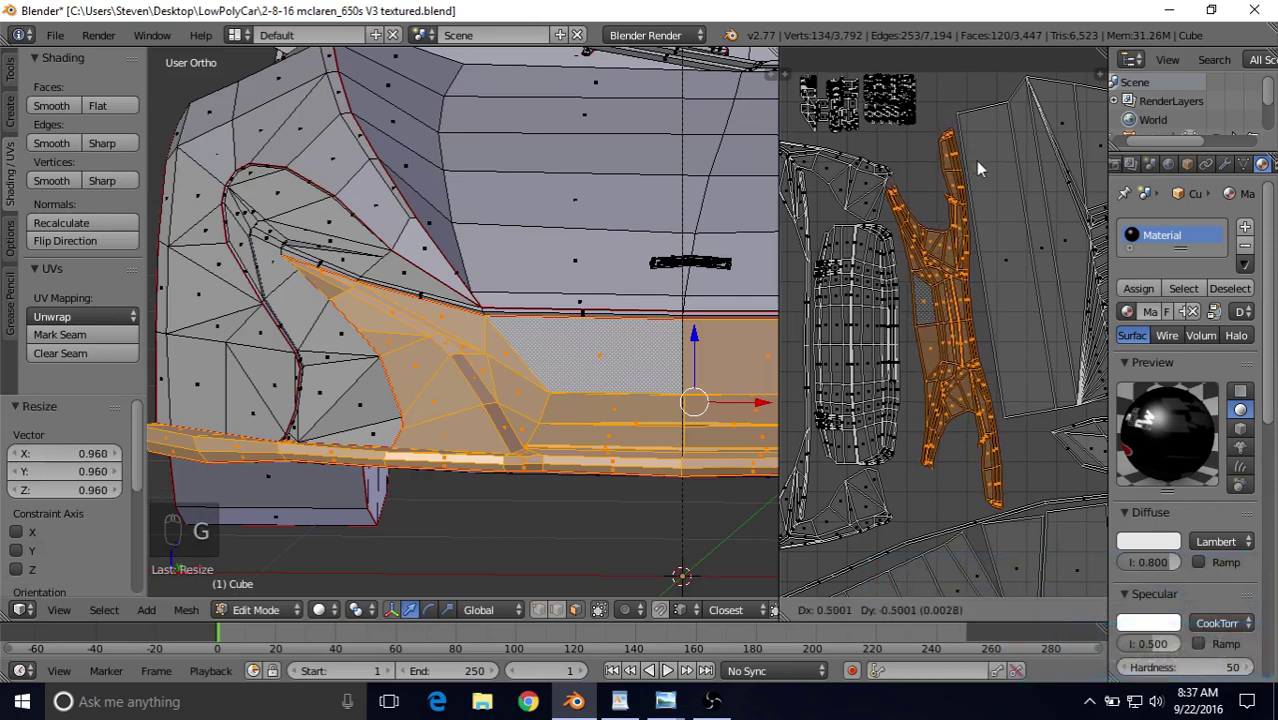
click(977, 160)
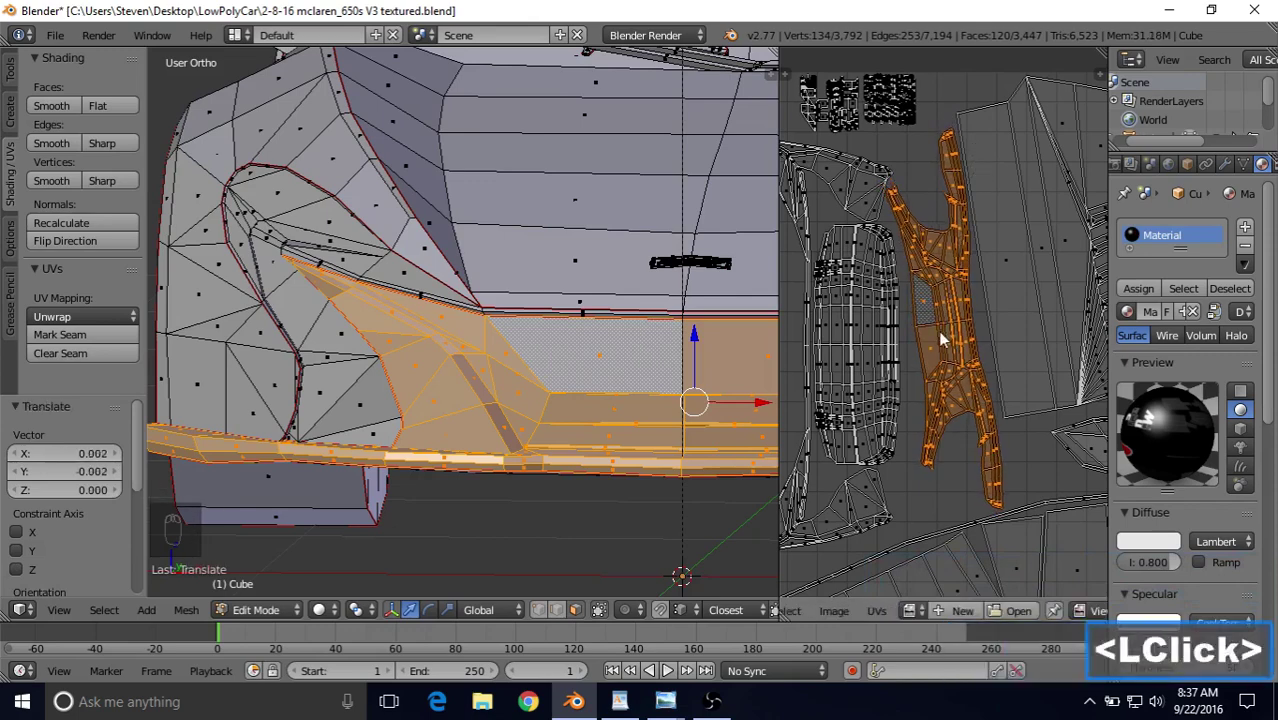
Select the whole headlight surround UV island and move it about -0.002 along X.
shift+middle_drag(981, 235, 1017, 231)
right_click(885, 190)
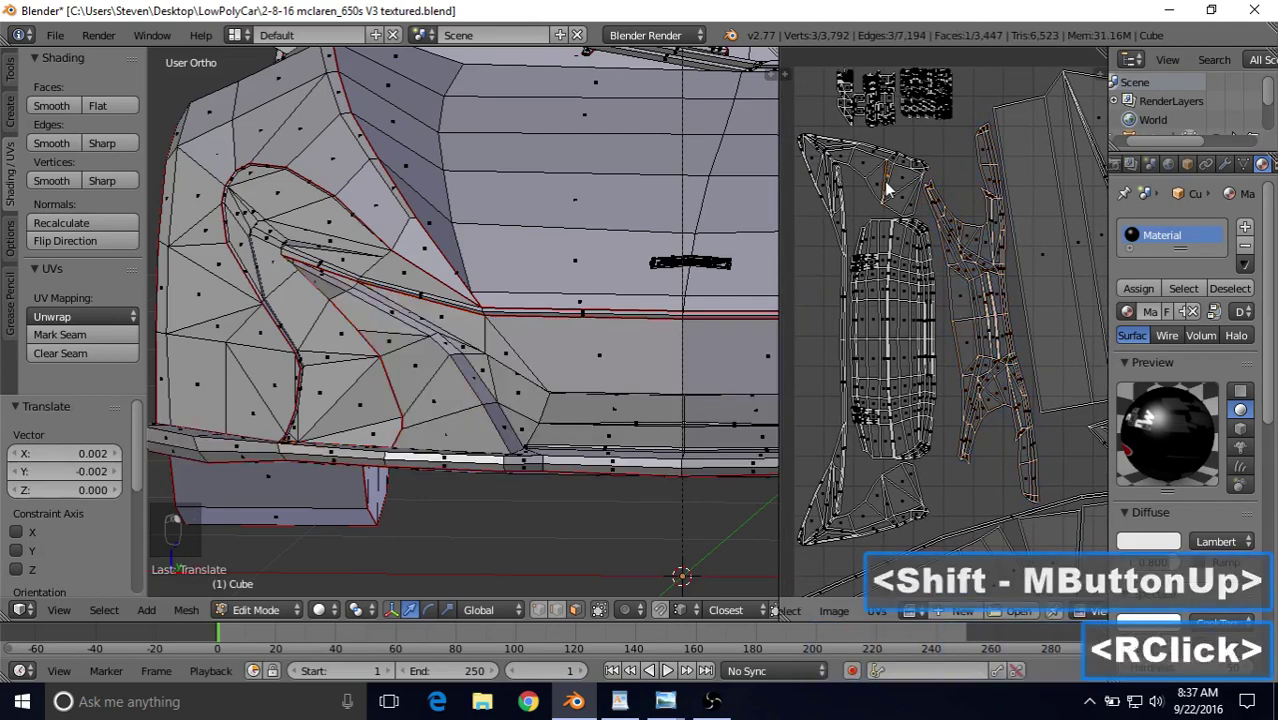
key(l)
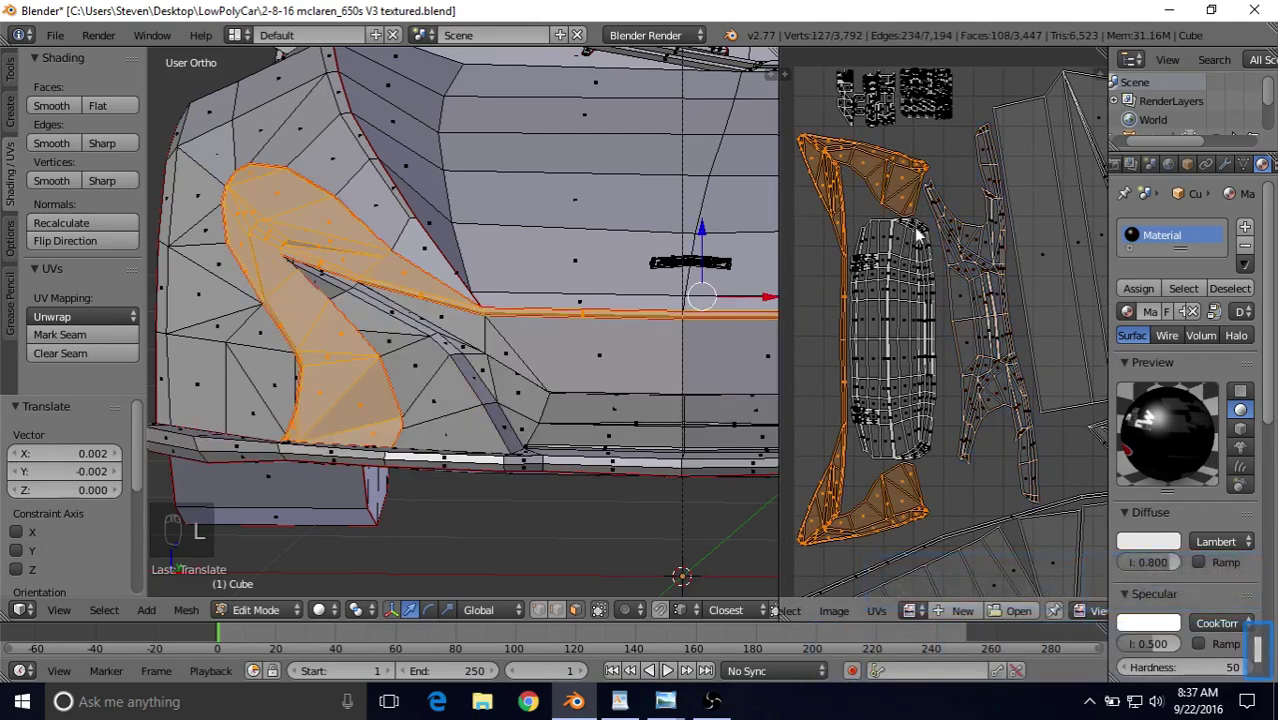
key(g)
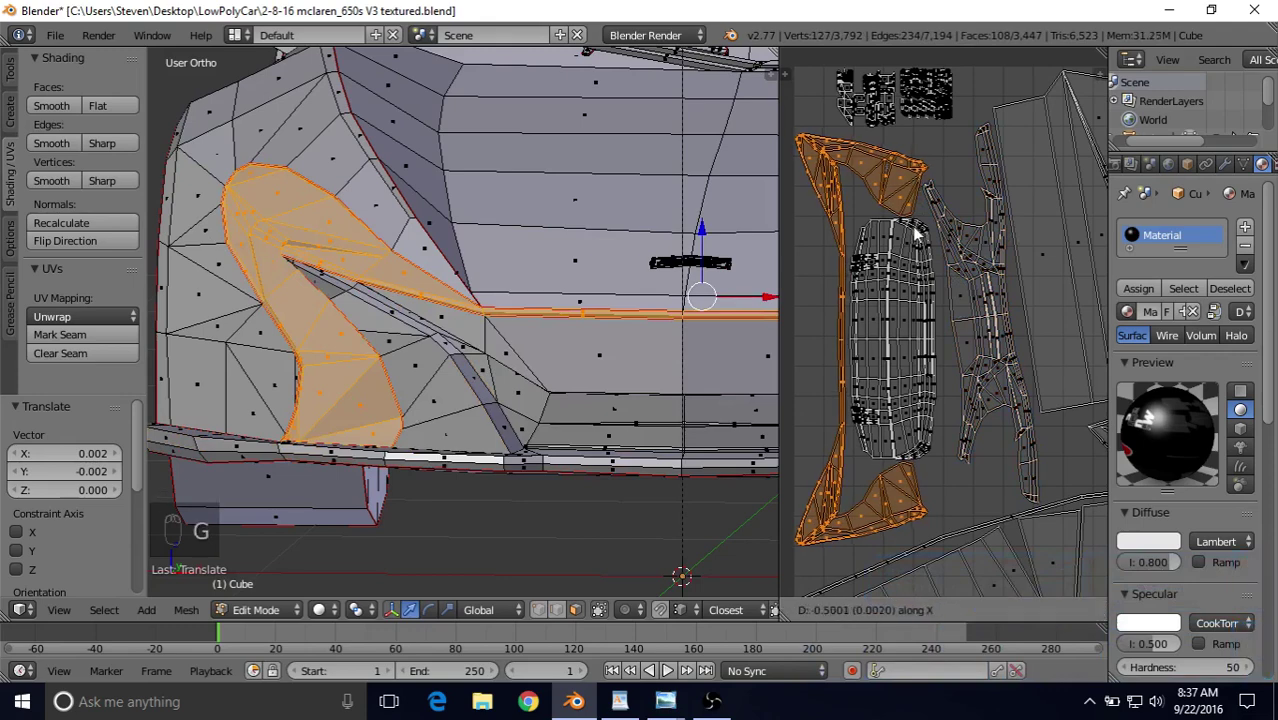
click(893, 235)
Nudge the headlight surround island about another -0.001 along X, close to the UV grid's edge.
scroll(893, 235, up, 3)
shift+middle_drag(853, 217, 965, 154)
scroll(890, 228, up, 4)
key(g)
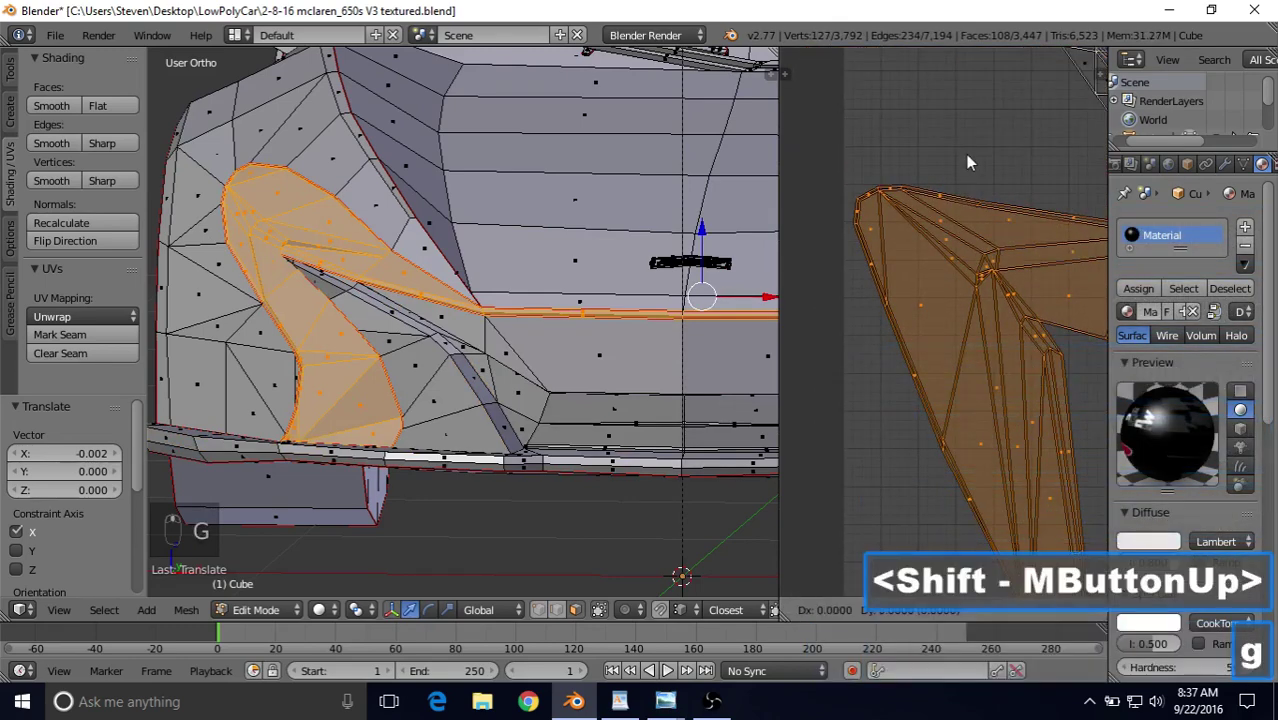
key(x)
click(958, 154)
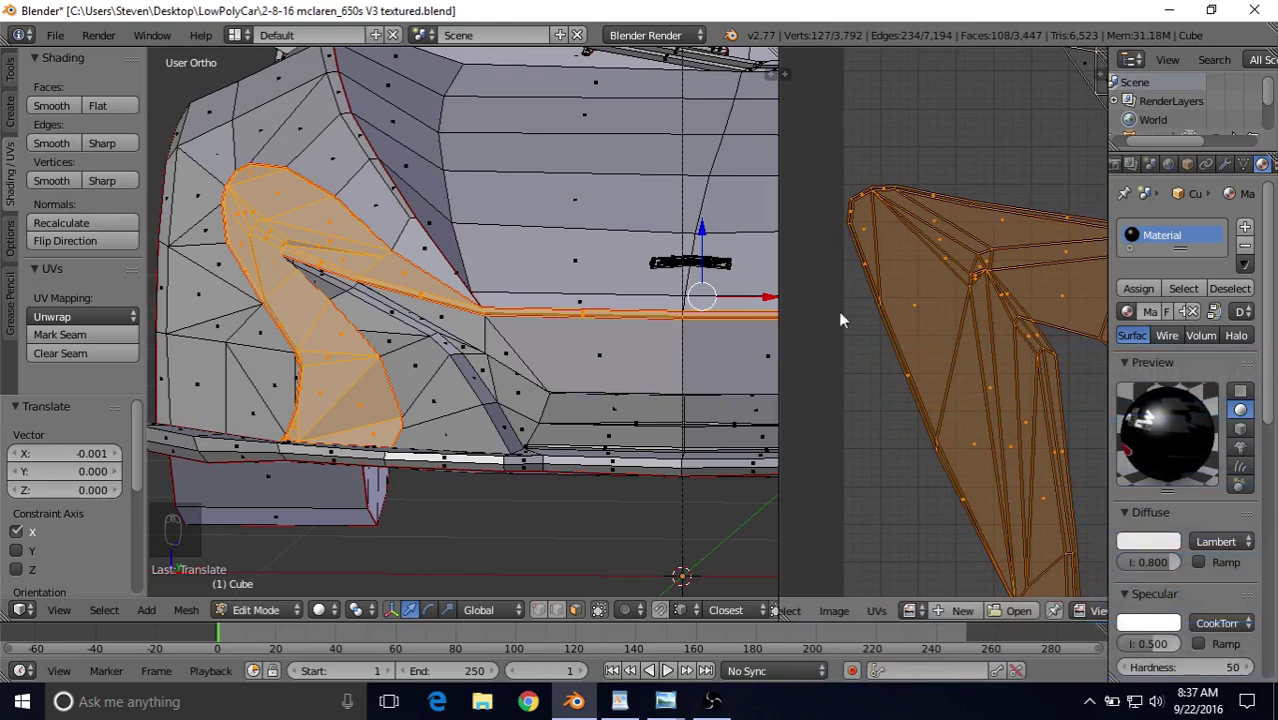
Scale the rounded rectangular island inside the headlight surround to about 1.005 and move it about -0.004 along X.
scroll(859, 331, down, 6)
shift+middle_drag(859, 331, 1243, 231)
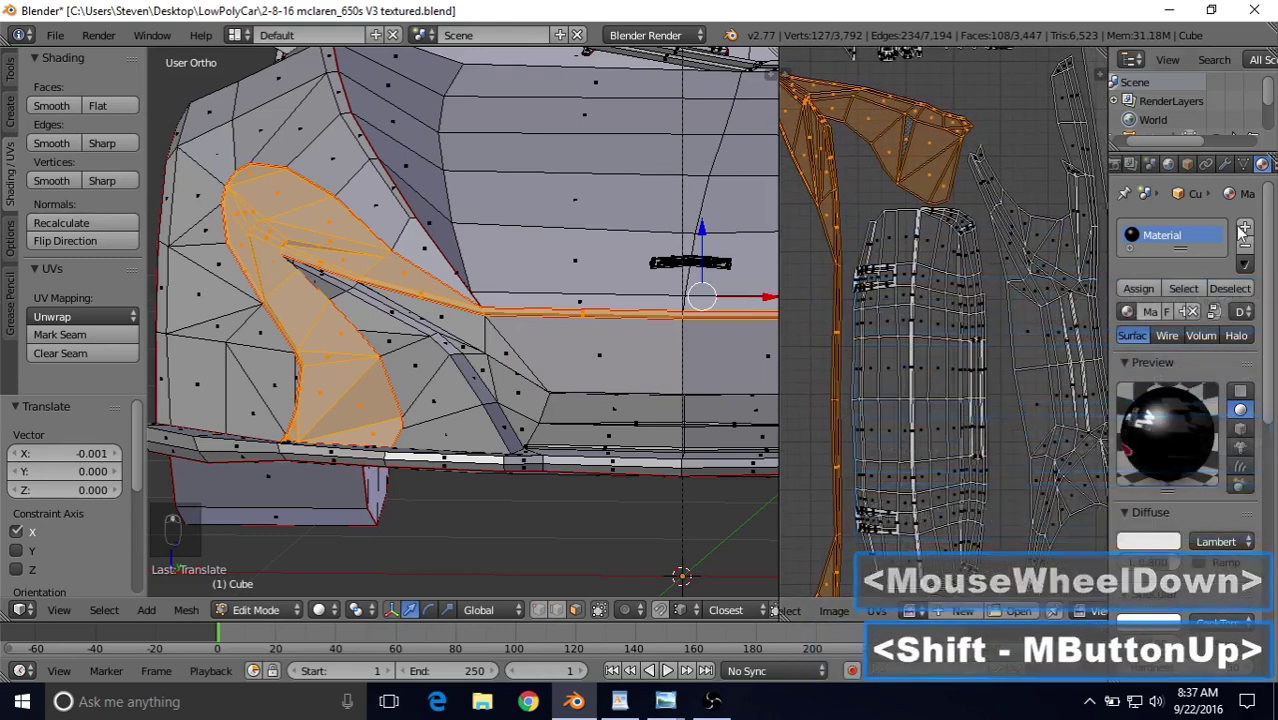
shift+middle_drag(980, 272, 962, 190)
right_click(941, 218)
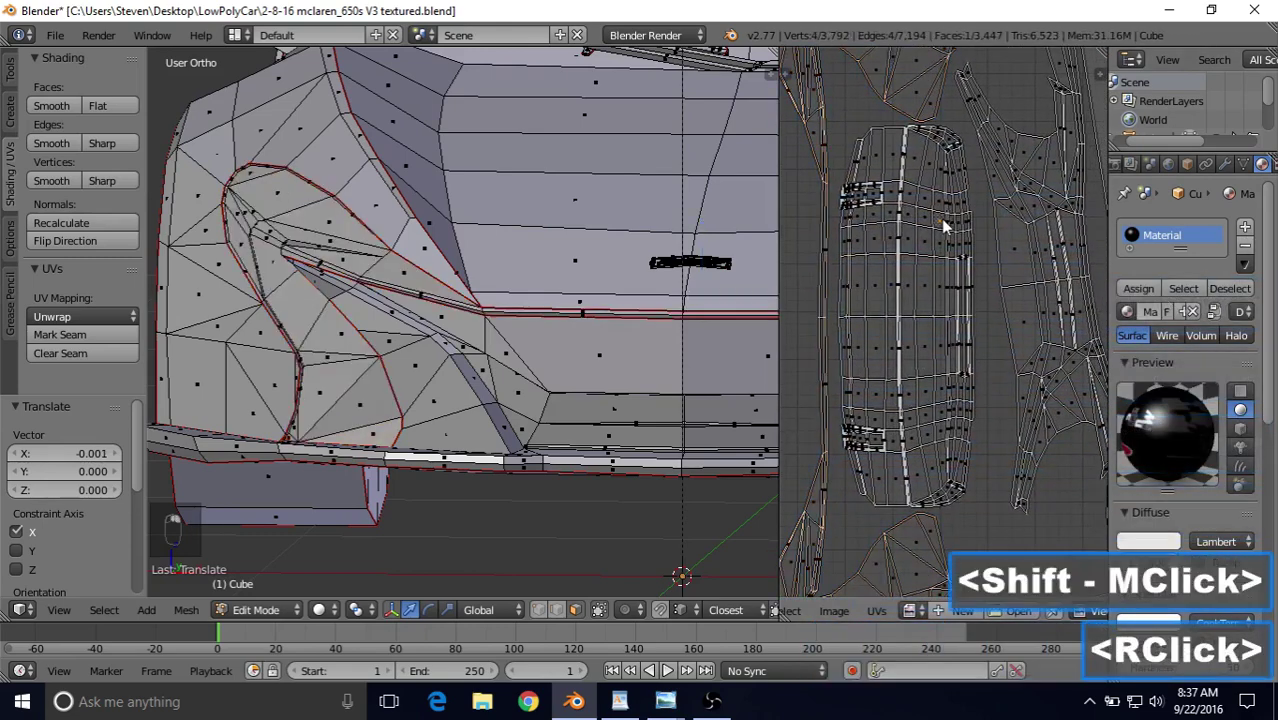
key(l)
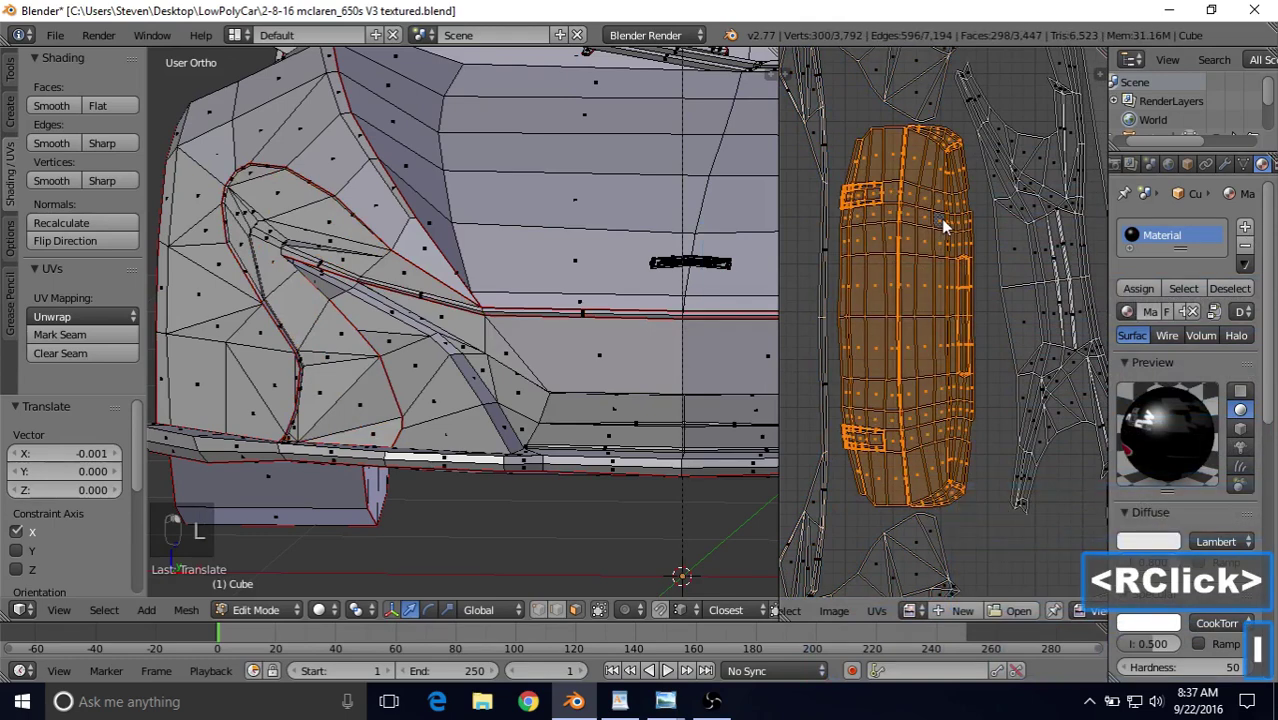
key(s)
click(1008, 112)
key(g)
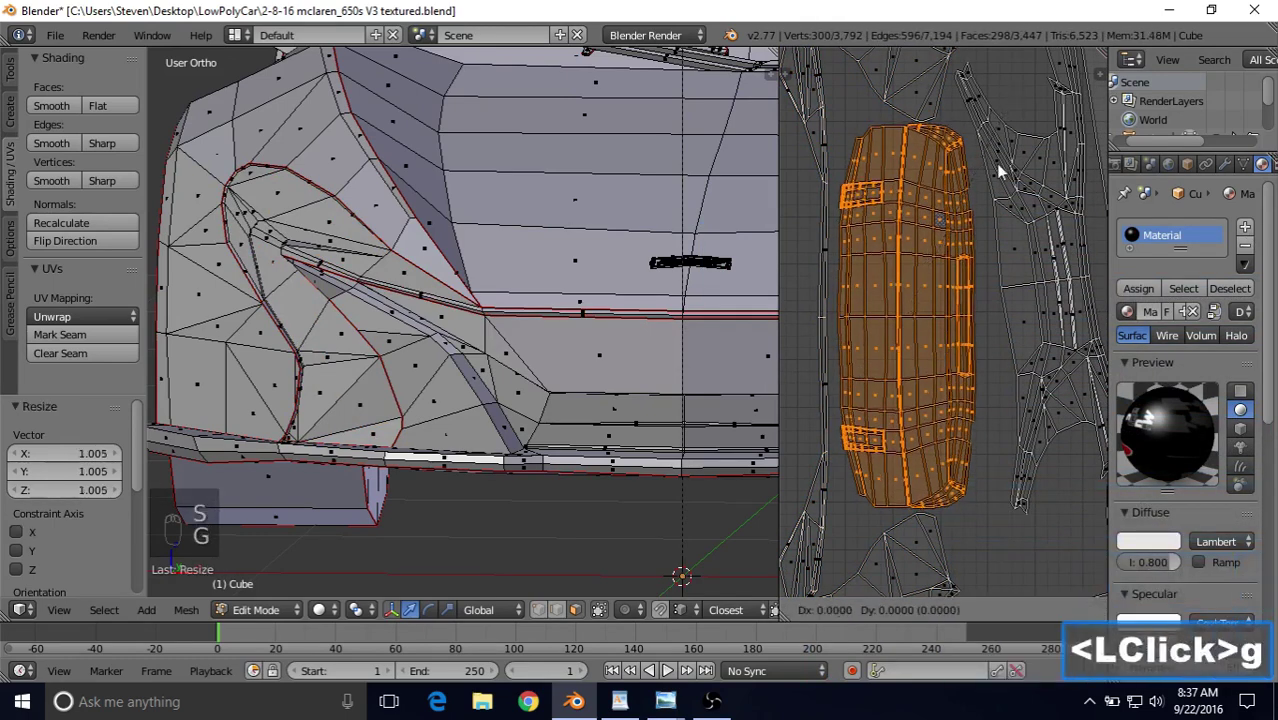
key(x)
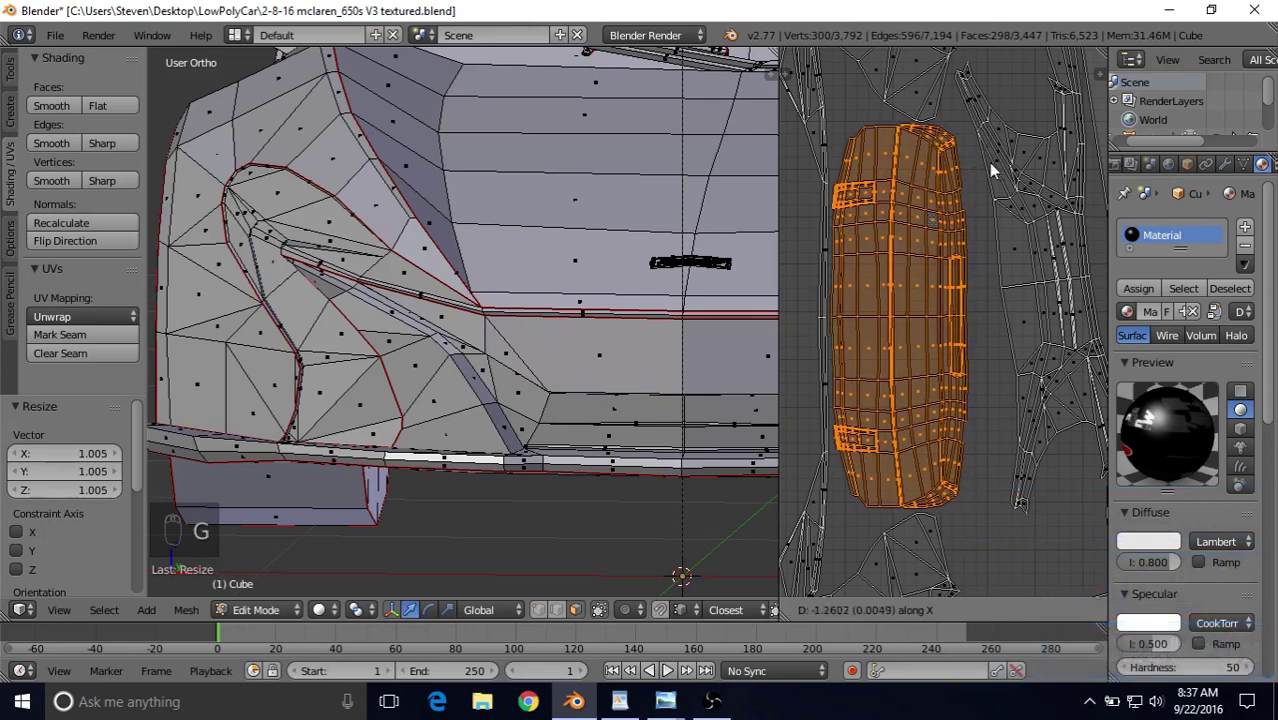
click(990, 162)
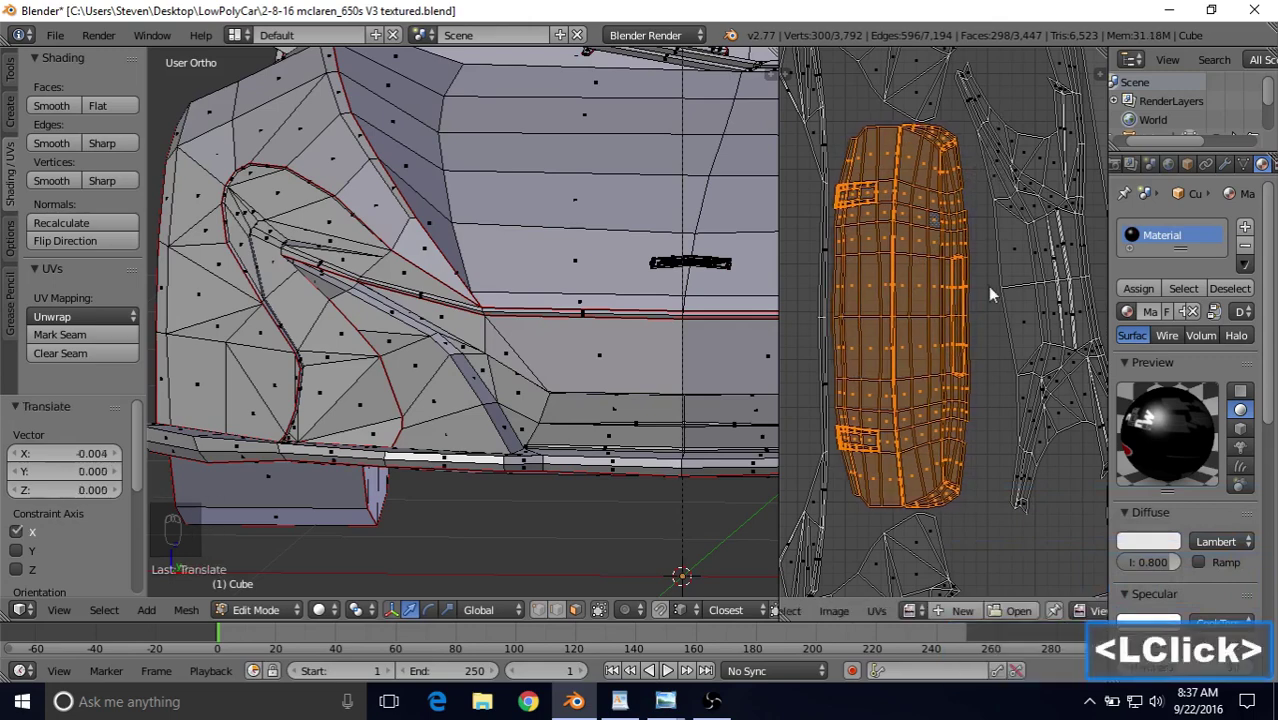
Select the whole lower bumper island, scale it to about 1.034, and move it about 0.006 in Y.
right_click(1020, 247)
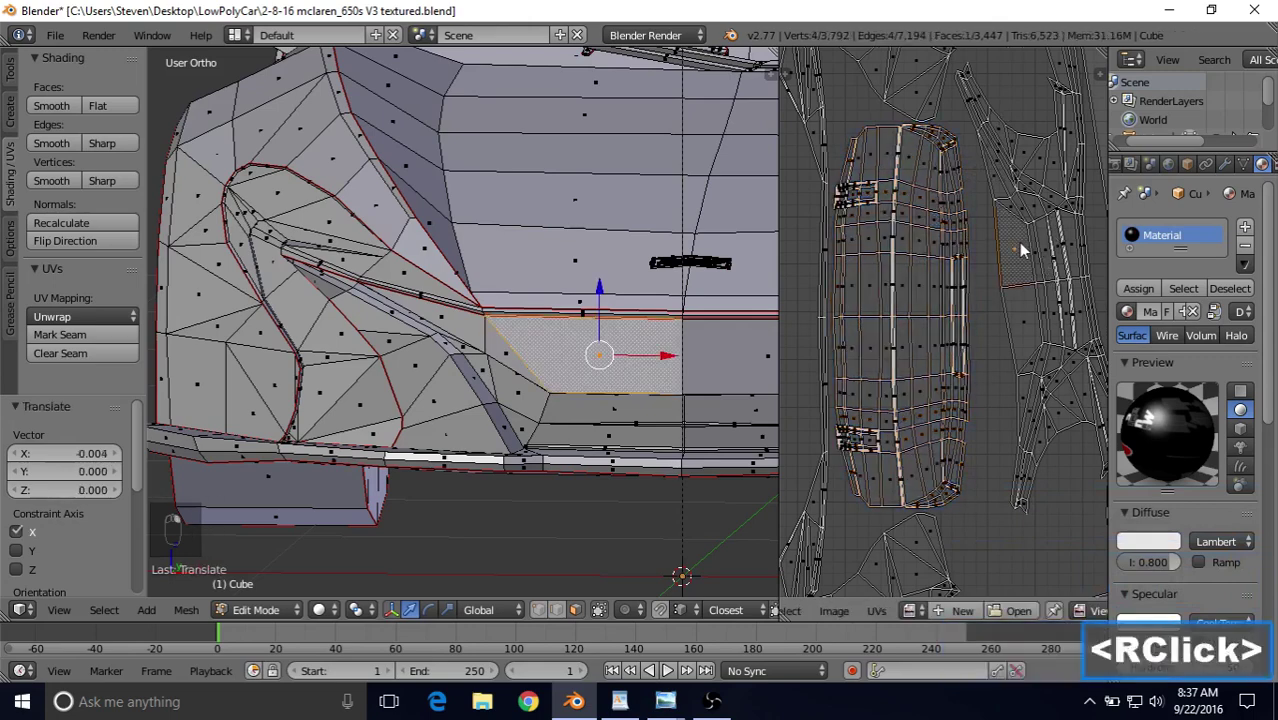
key(l)
scroll(1013, 271, down, 2)
shift+middle_drag(990, 266, 983, 190)
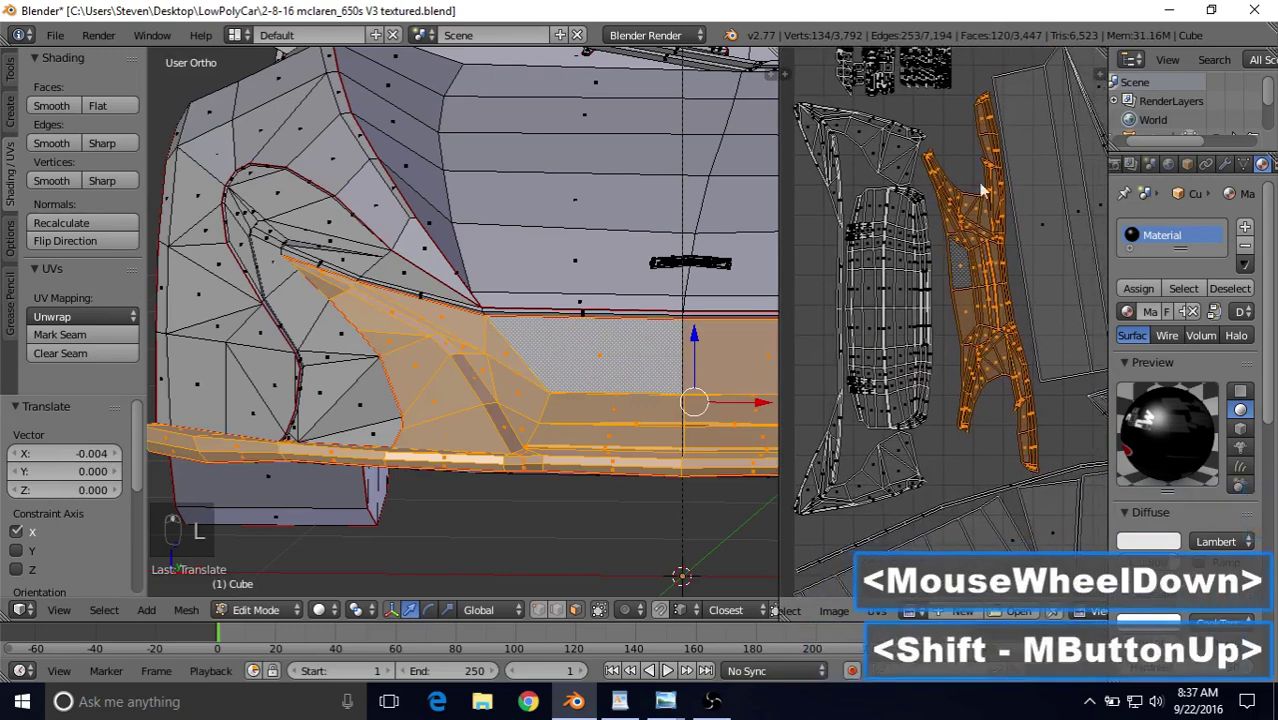
key(s)
click(1040, 110)
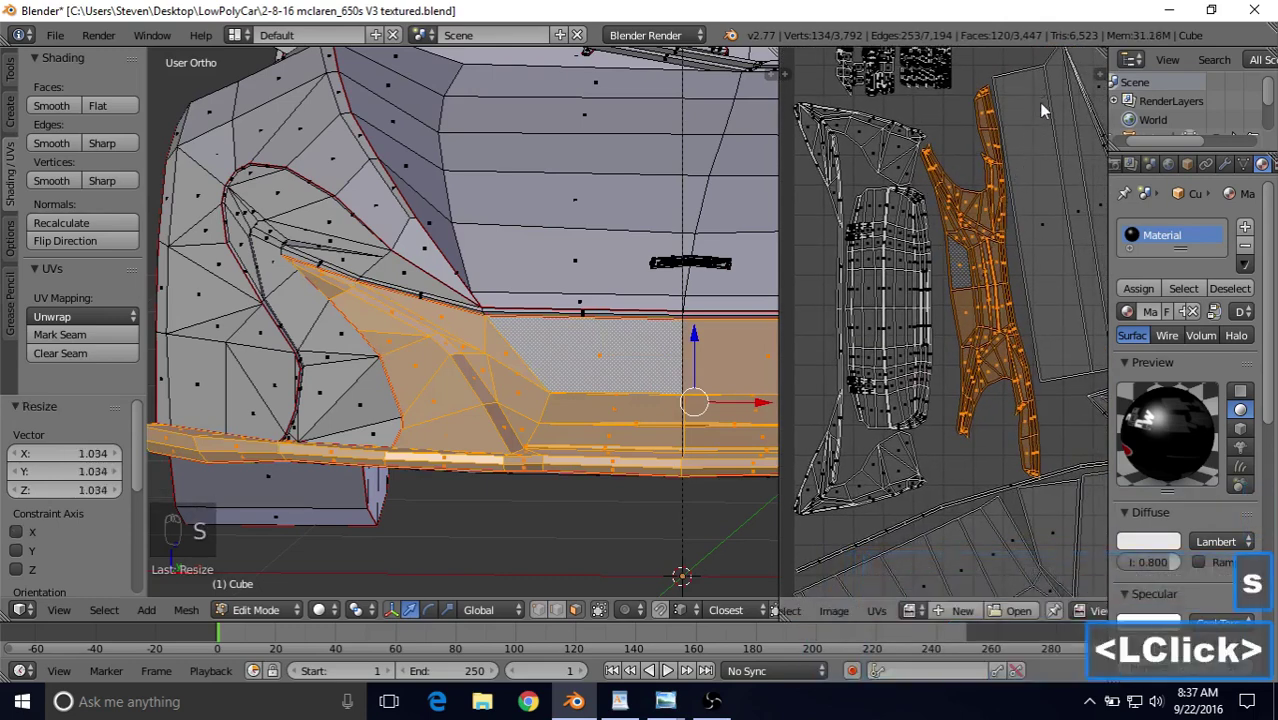
key(g)
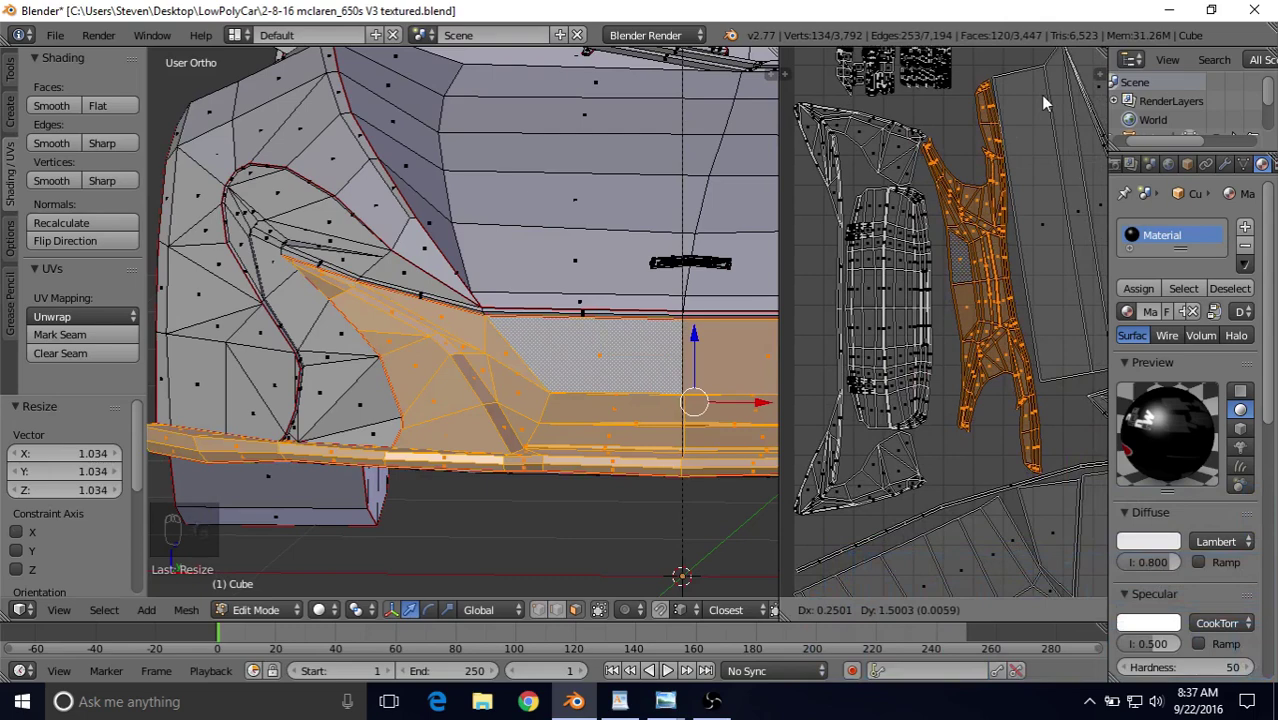
click(1039, 95)
Examine the clearance between the lower bumper island and its neighbours, and look over the car's front in 3D.
scroll(995, 170, up, 4)
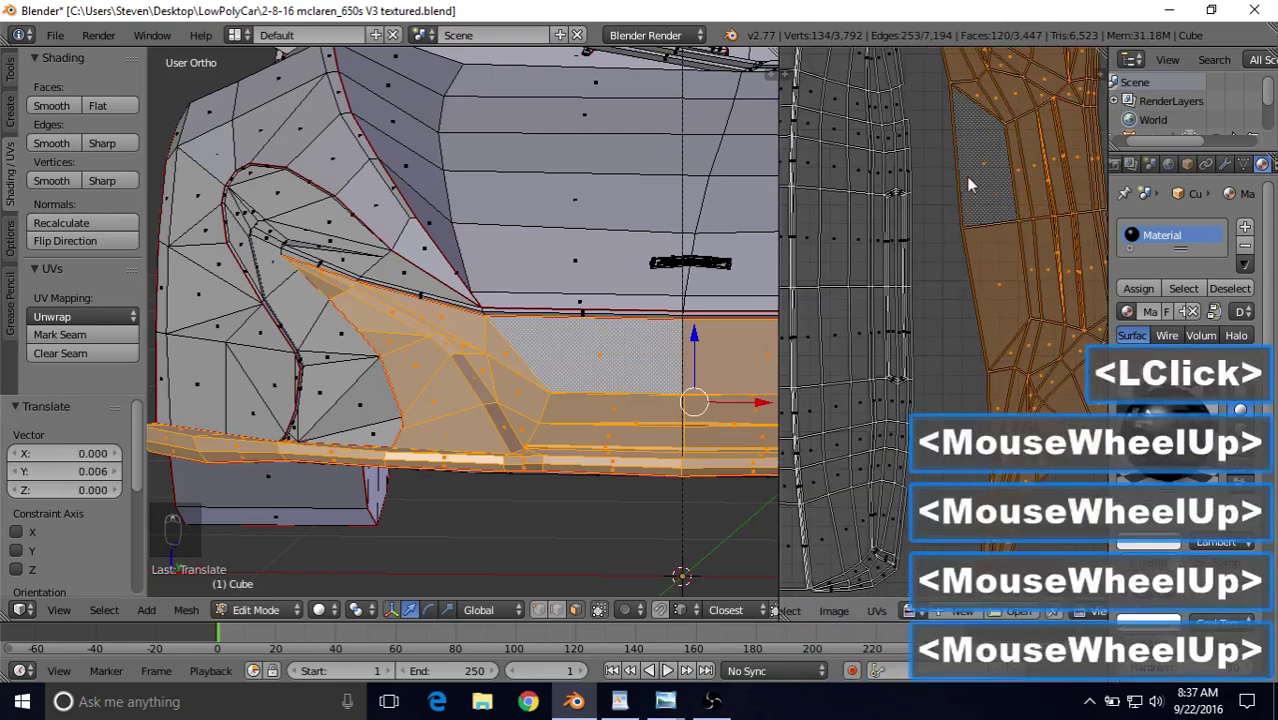
shift+middle_drag(968, 184, 842, 422)
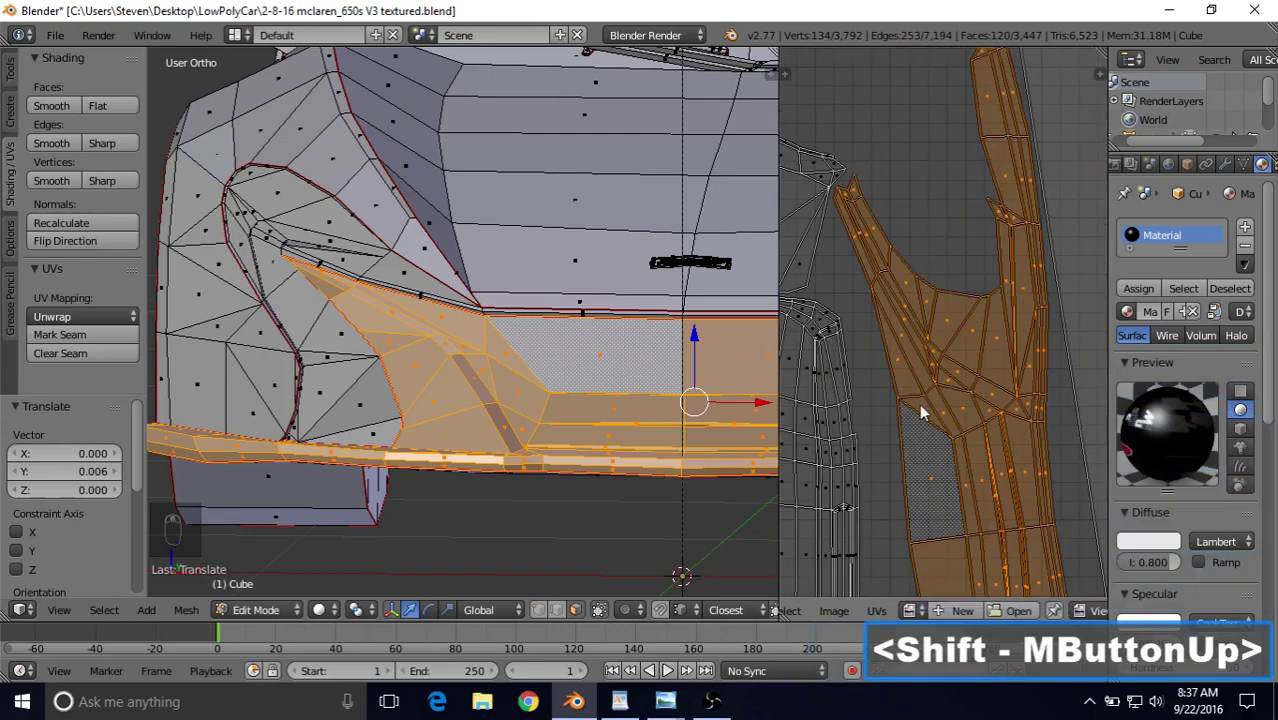
scroll(930, 375, down, 2)
shift+middle_drag(930, 375, 940, 227)
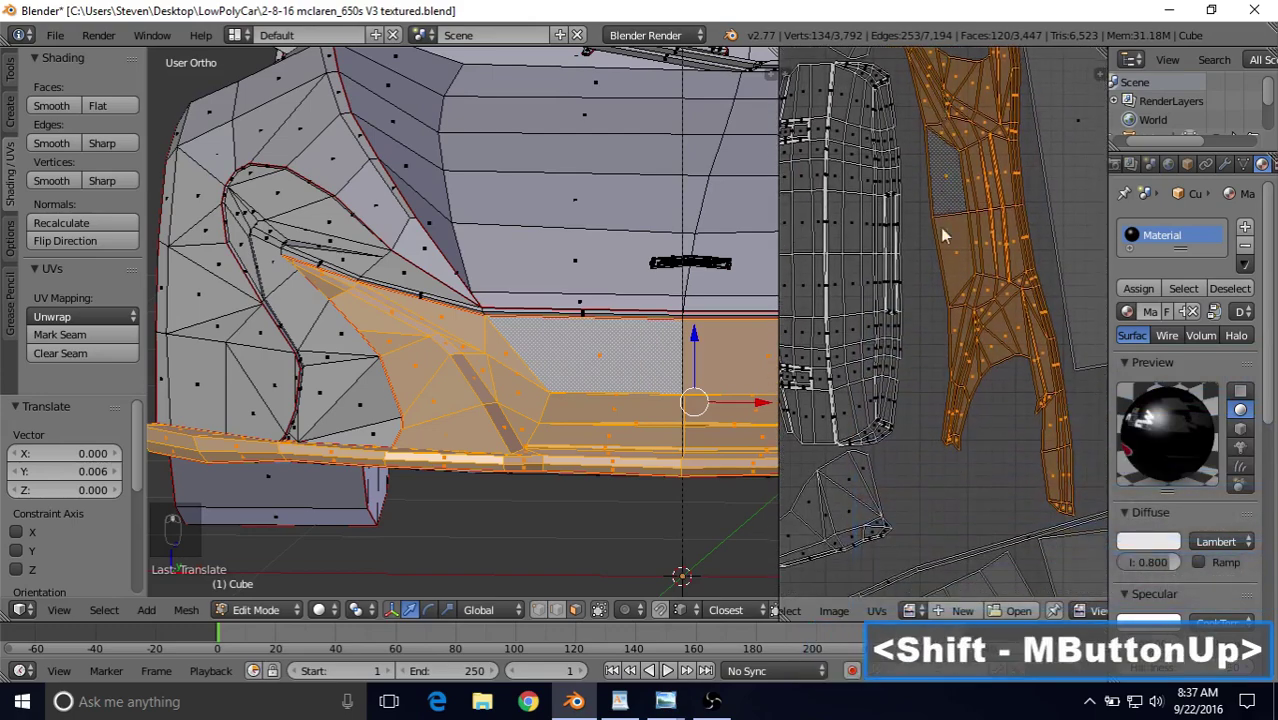
scroll(915, 323, down, 3)
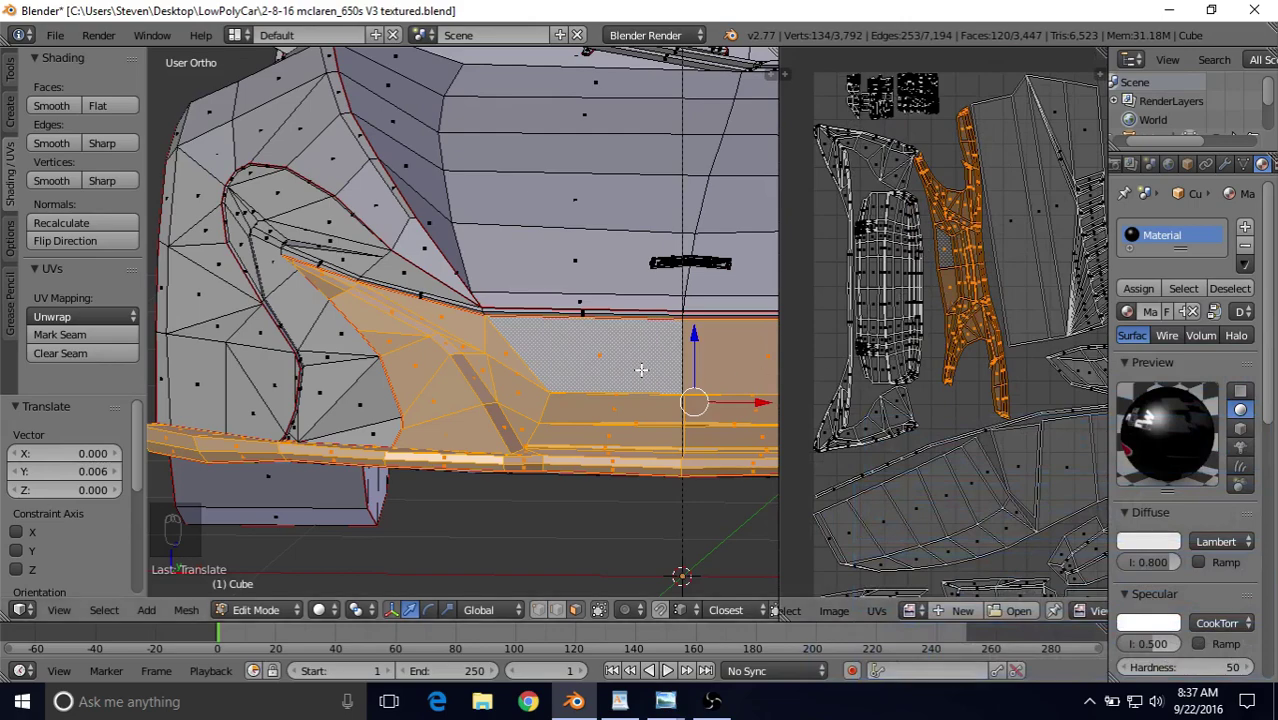
scroll(640, 370, down, 2)
scroll(640, 370, down, 2)
shift+middle_drag(640, 370, 536, 362)
scroll(553, 323, down, 3)
scroll(536, 362, up, 1)
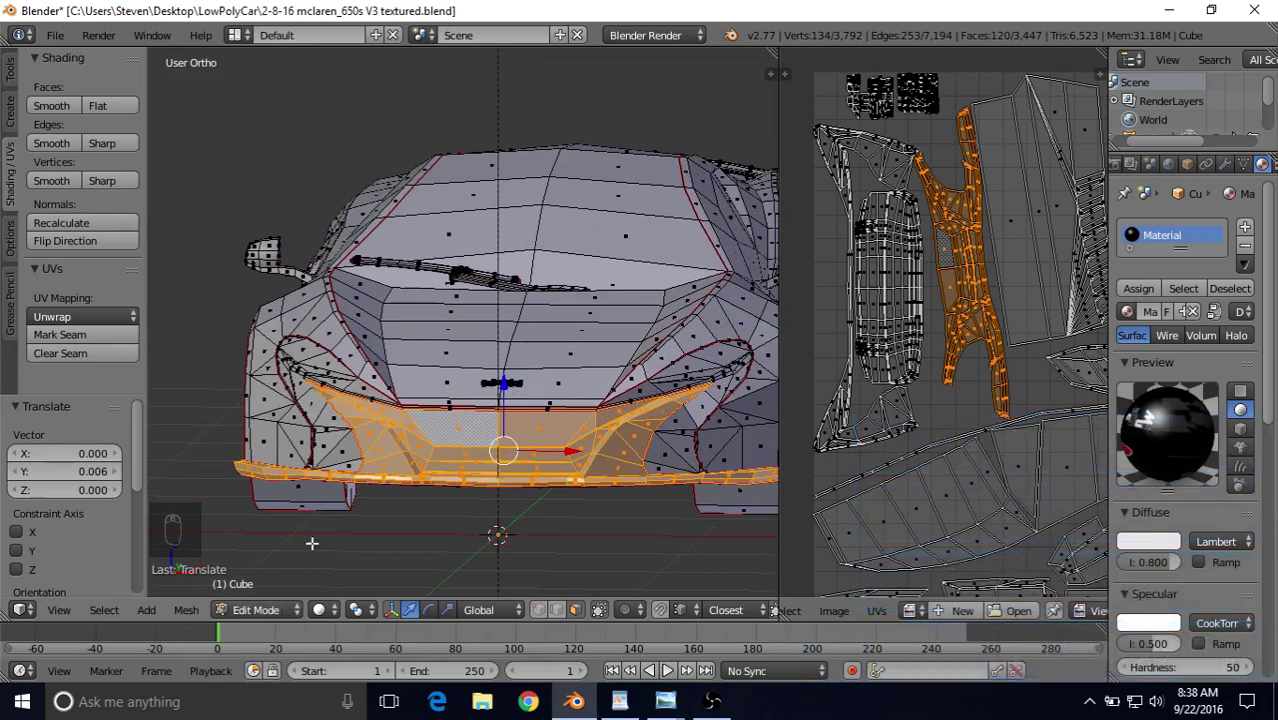
Switch the car to Object Mode and hide the Hemi lamp above it.
key(Tab)
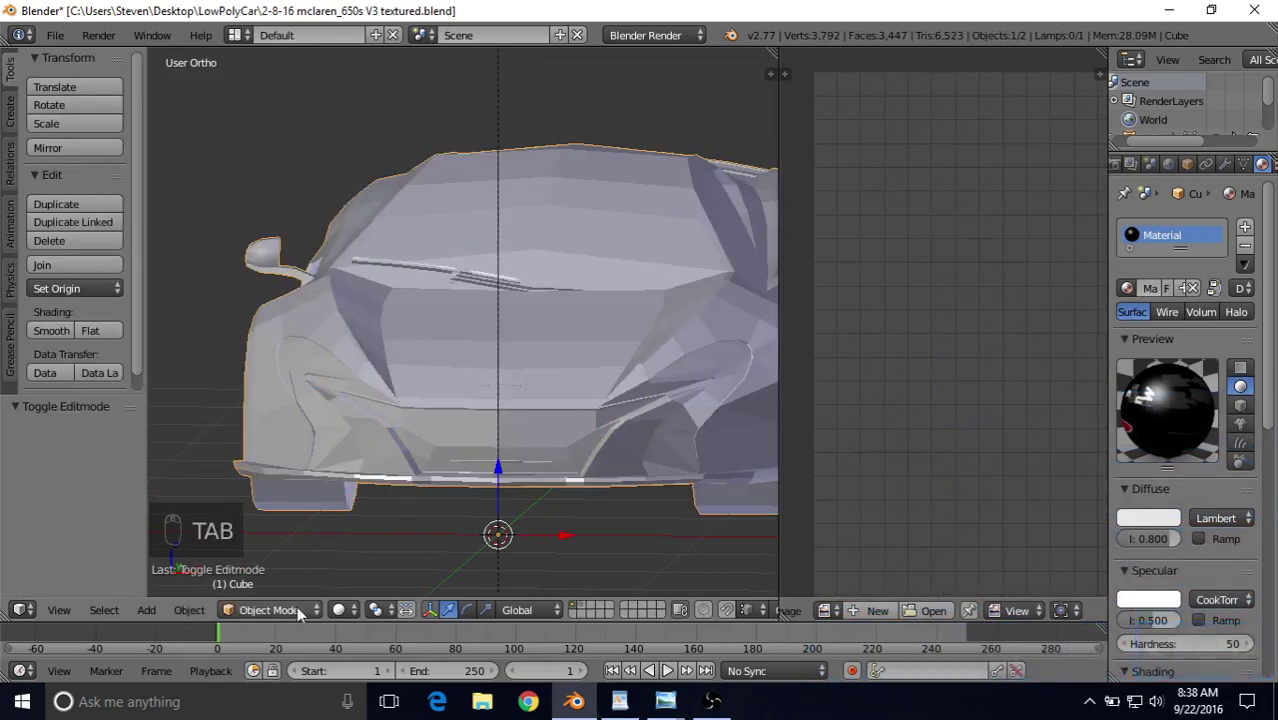
click(296, 609)
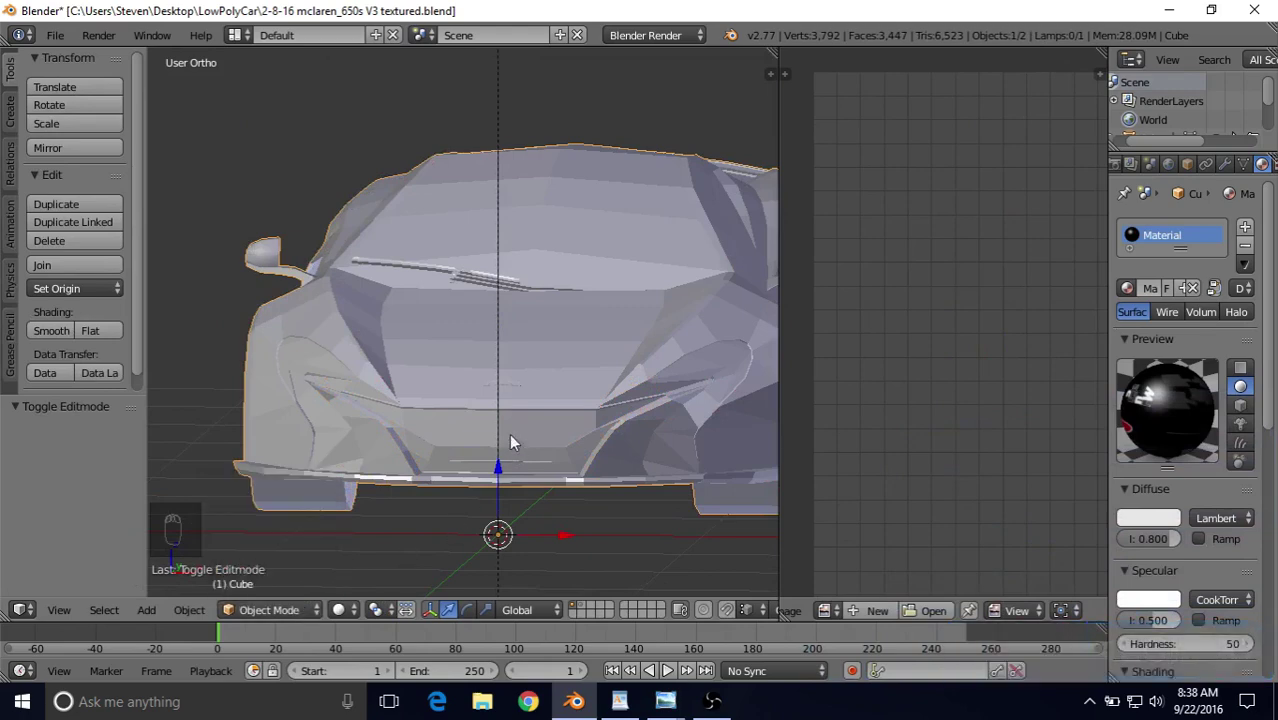
scroll(509, 384, down, 4)
scroll(511, 386, down, 1)
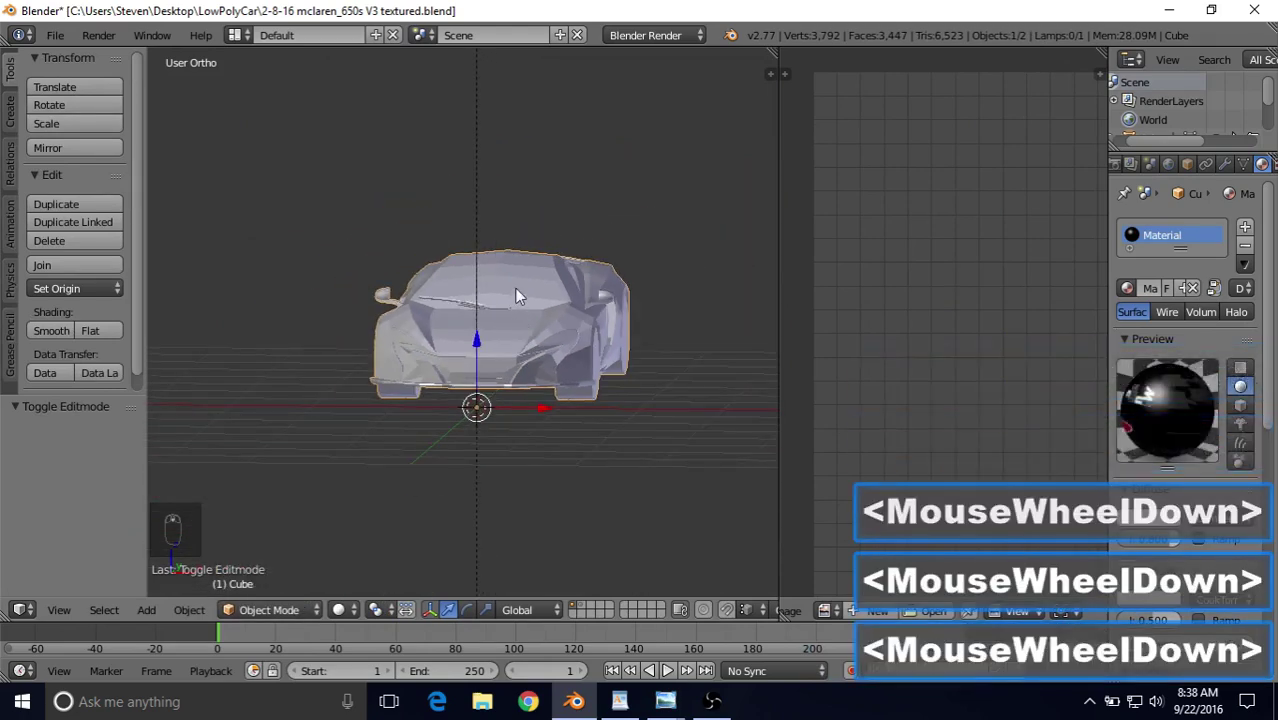
shift+middle_drag(515, 288, 496, 418)
scroll(488, 258, down, 2)
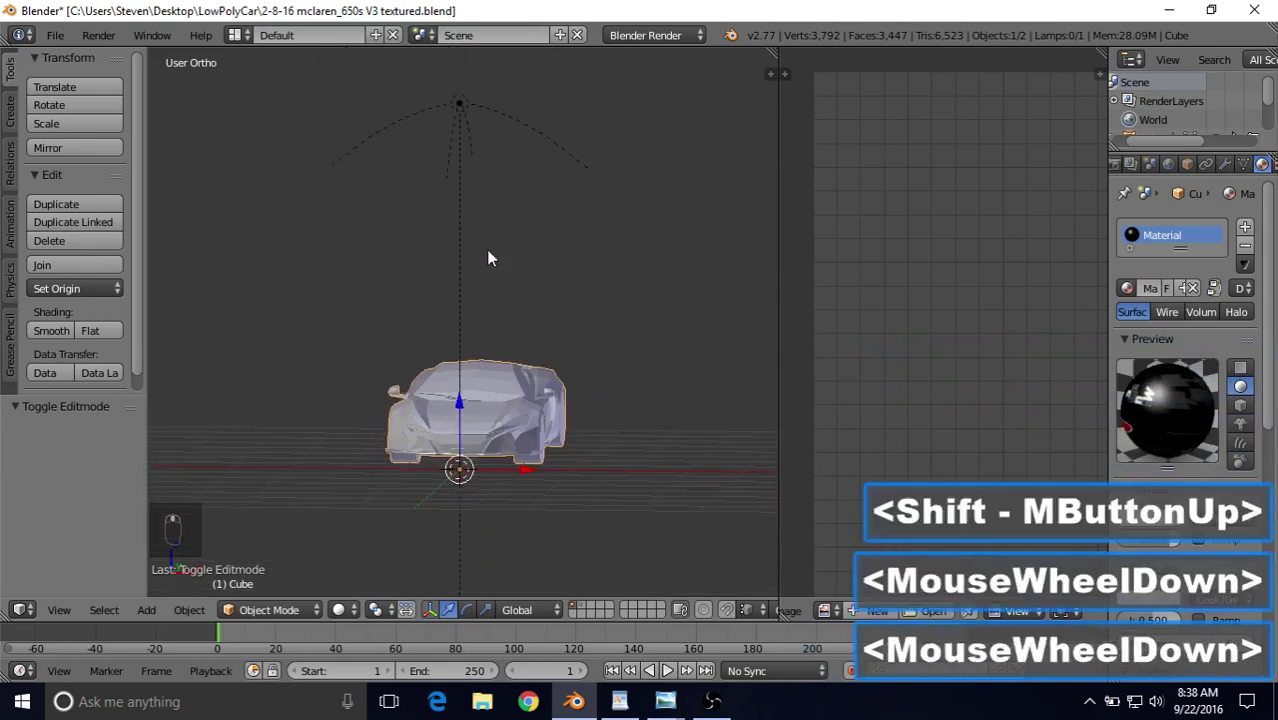
right_click(465, 110)
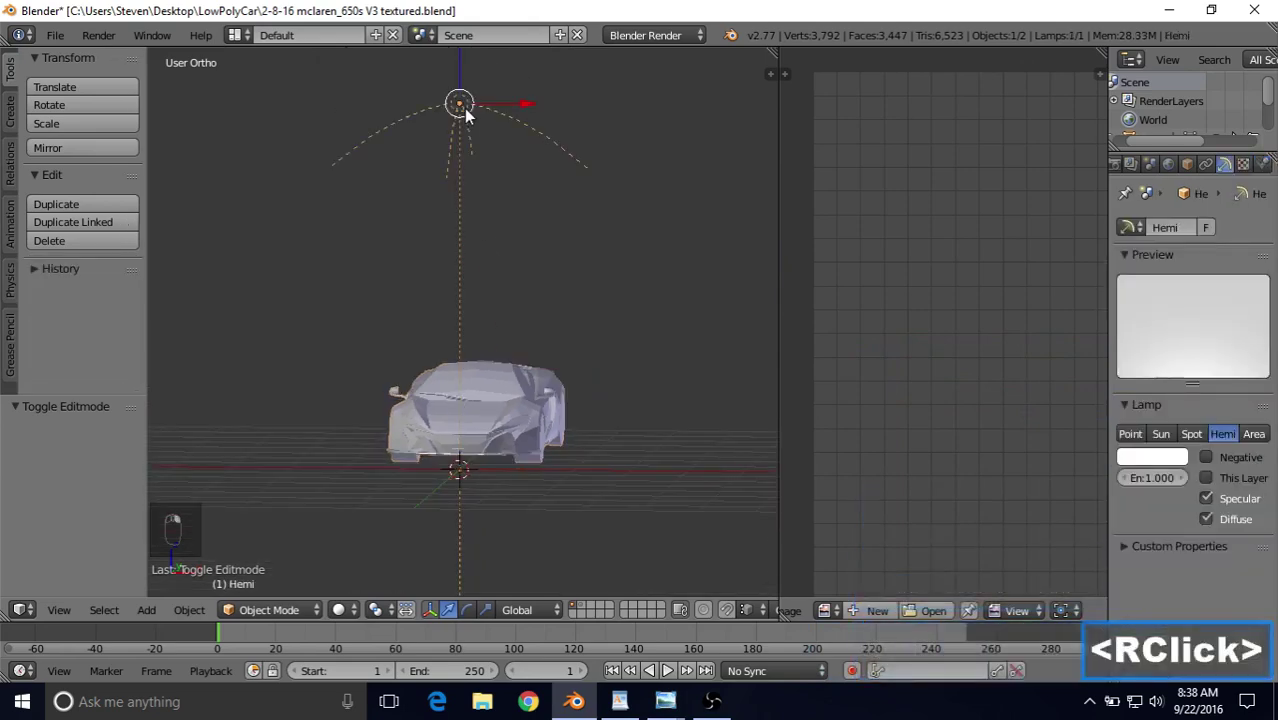
key(h)
Select the car body and switch it to Texture Paint mode, viewing it from a front three-quarter angle.
shift+middle_drag(528, 415, 545, 355)
scroll(546, 362, up, 4)
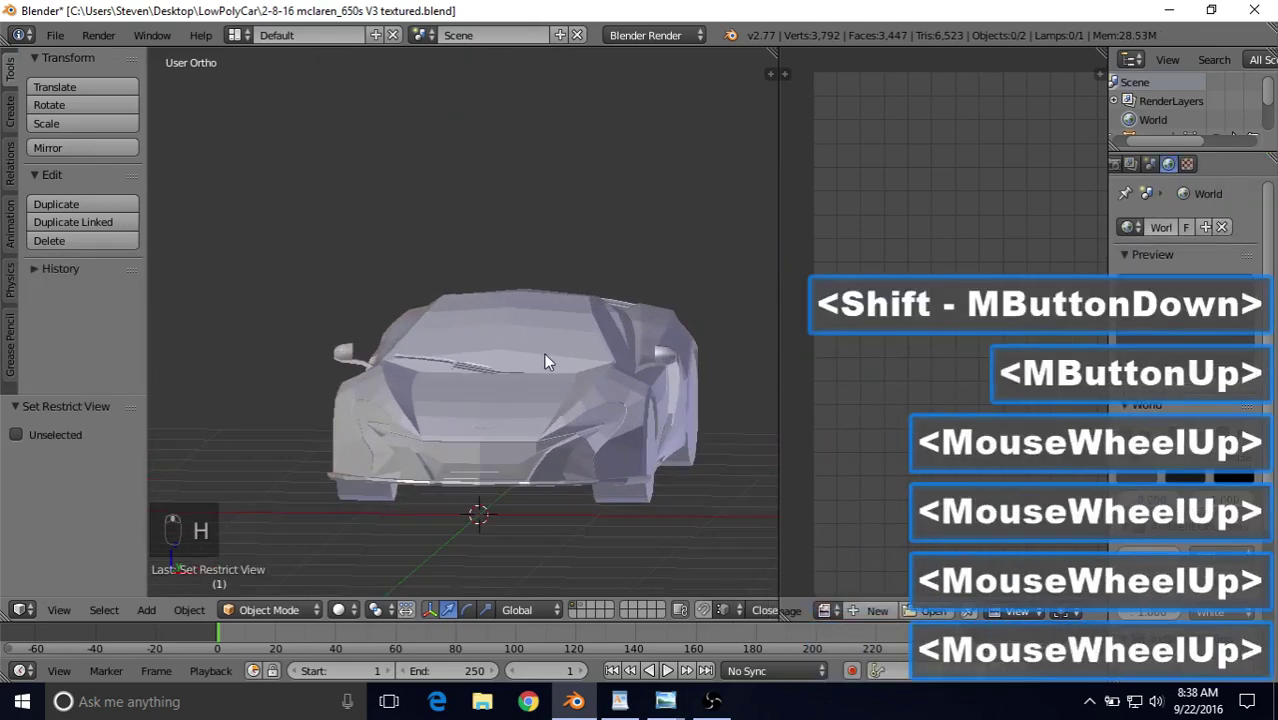
right_click(512, 416)
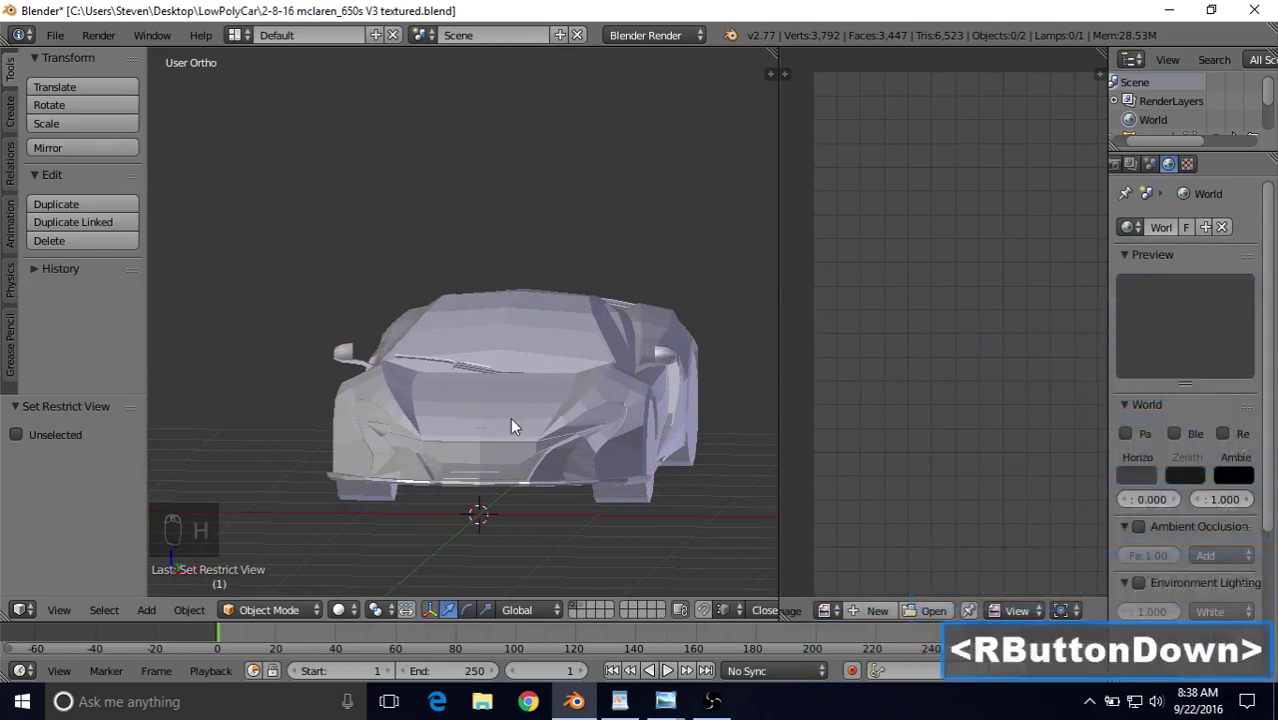
middle_drag(575, 357, 320, 560)
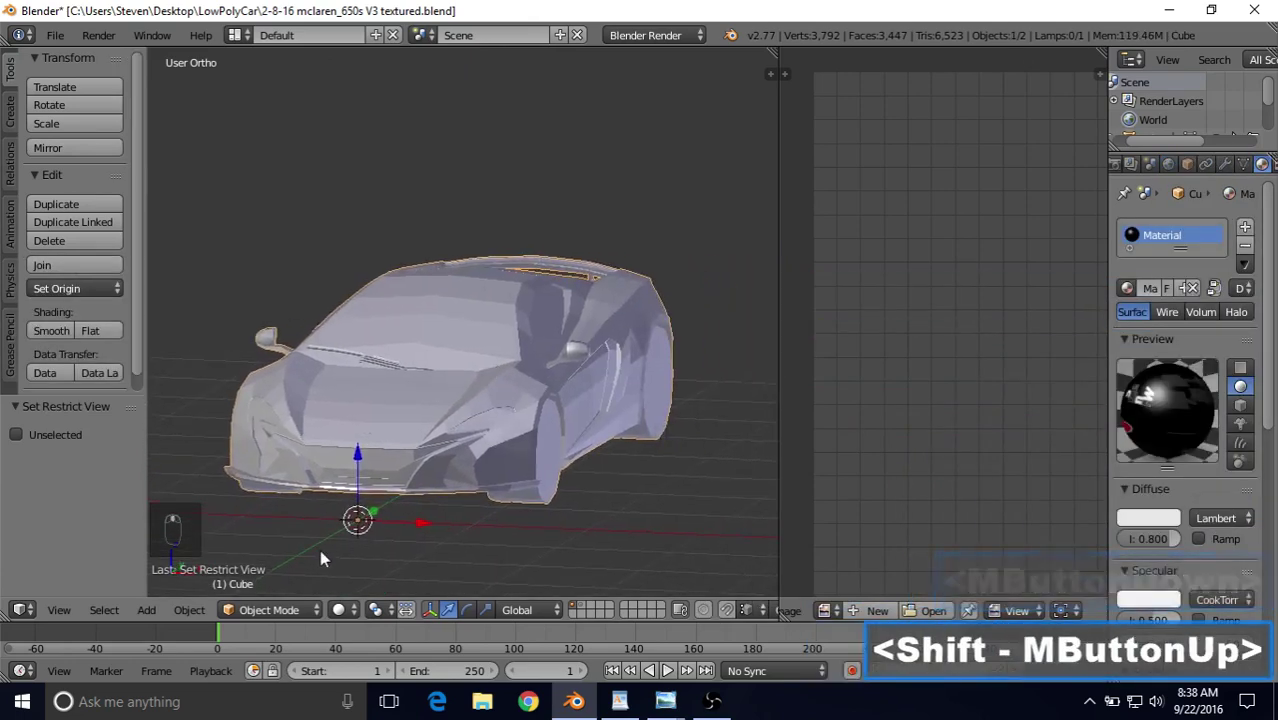
click(277, 610)
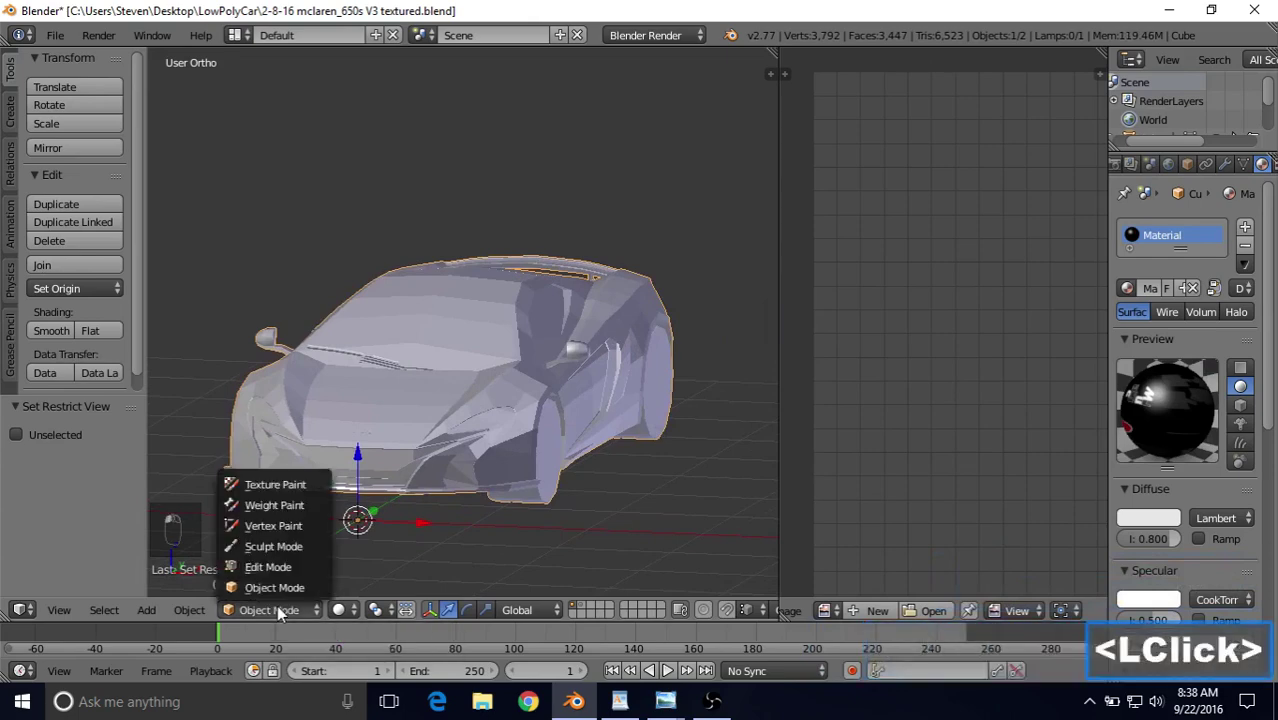
click(269, 485)
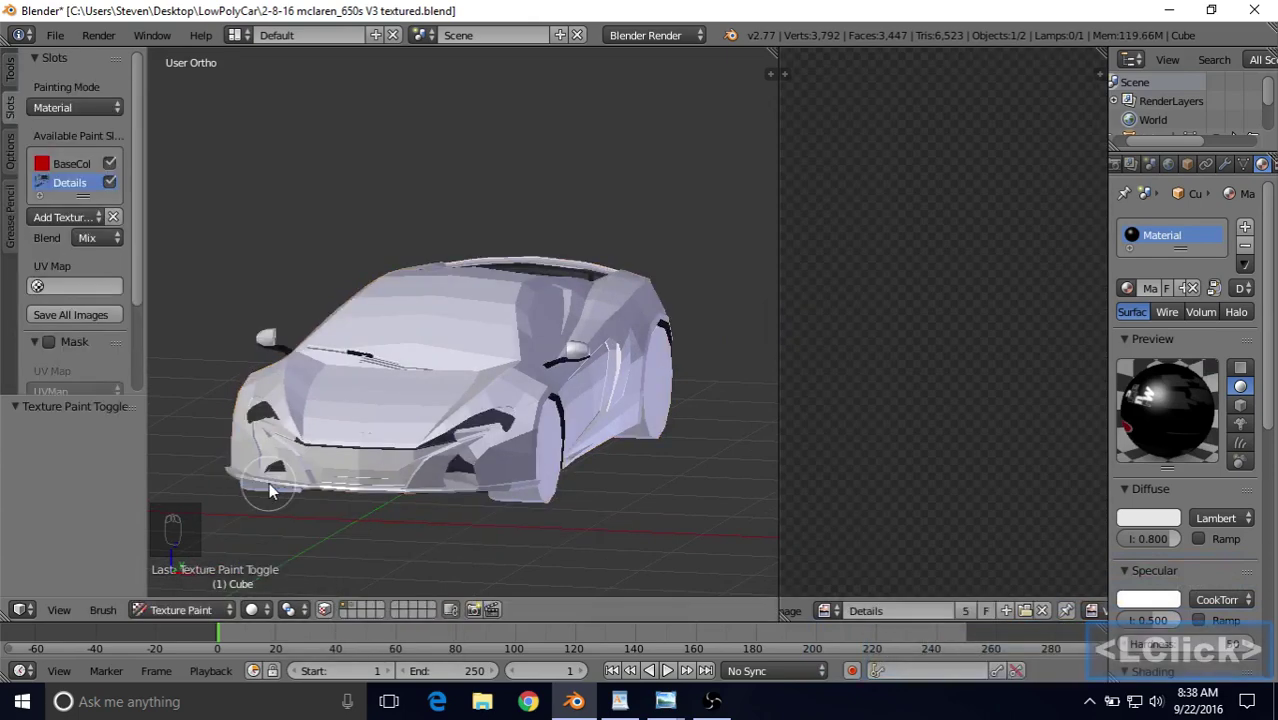
shift+middle_drag(442, 397, 505, 370)
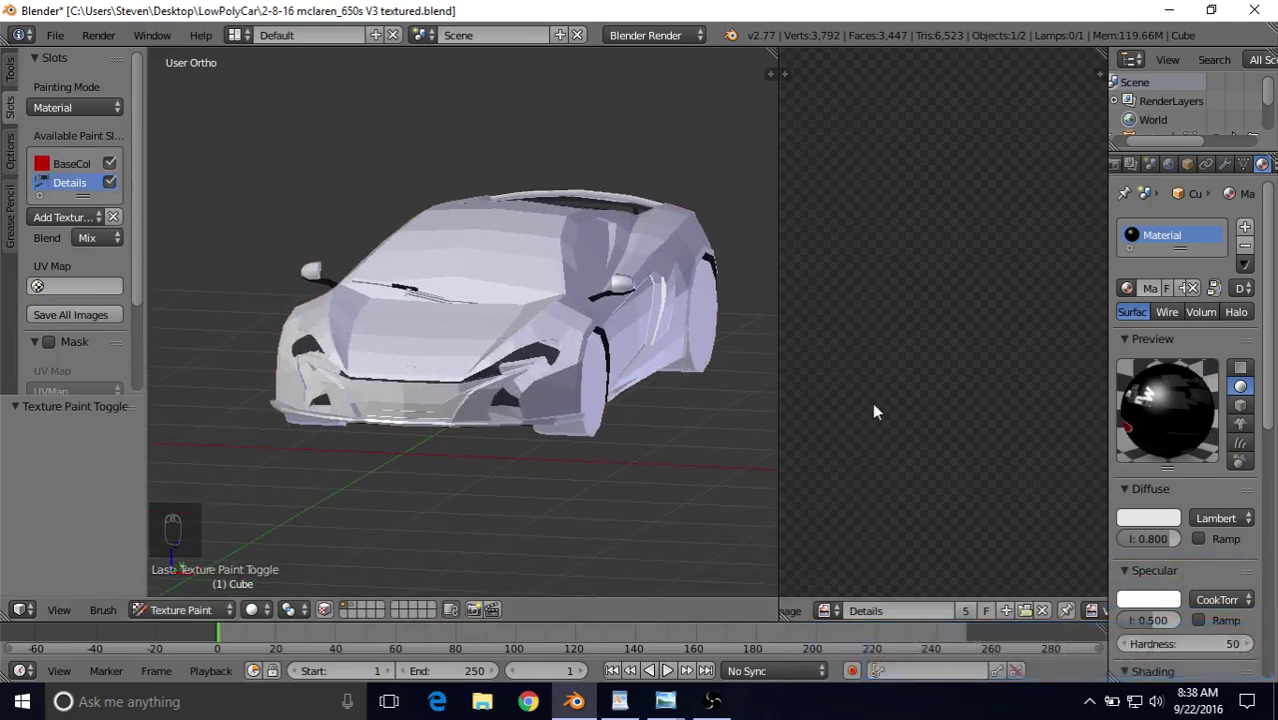
Examine the Details texture image beneath the packed bumper and headlight surround UV islands.
scroll(924, 450, down, 1)
scroll(924, 452, down, 1)
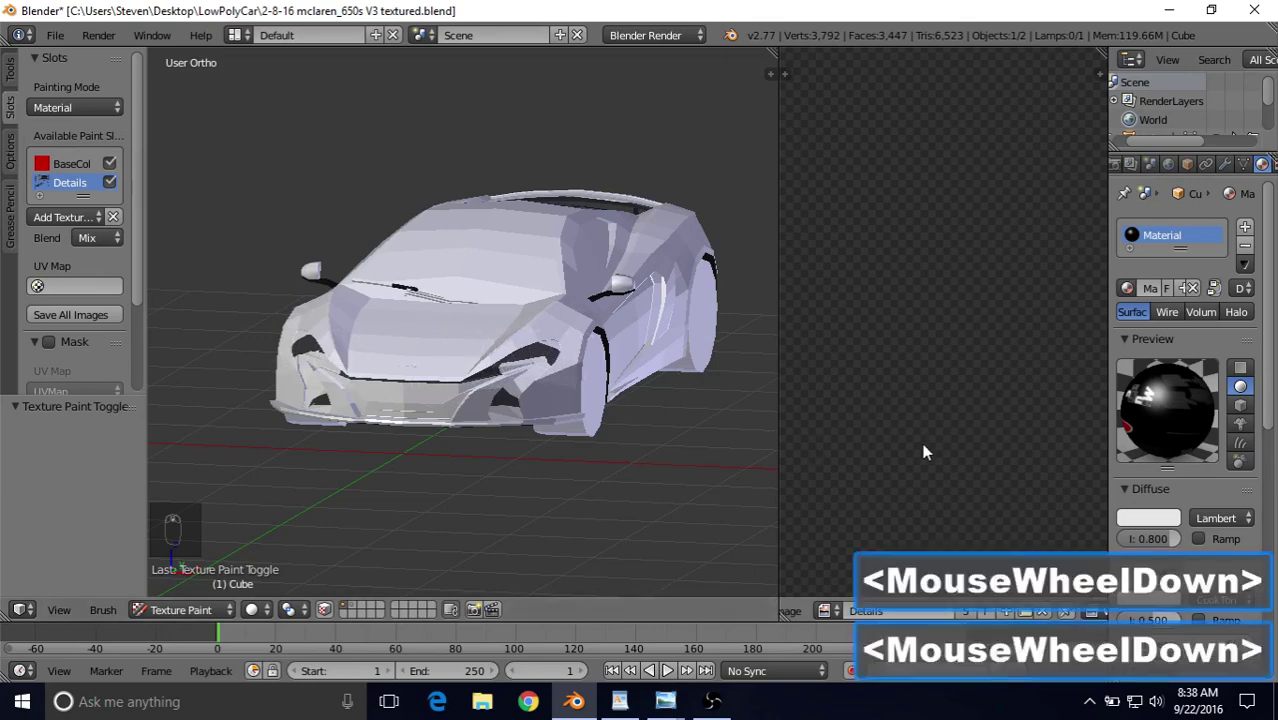
scroll(915, 383, down, 6)
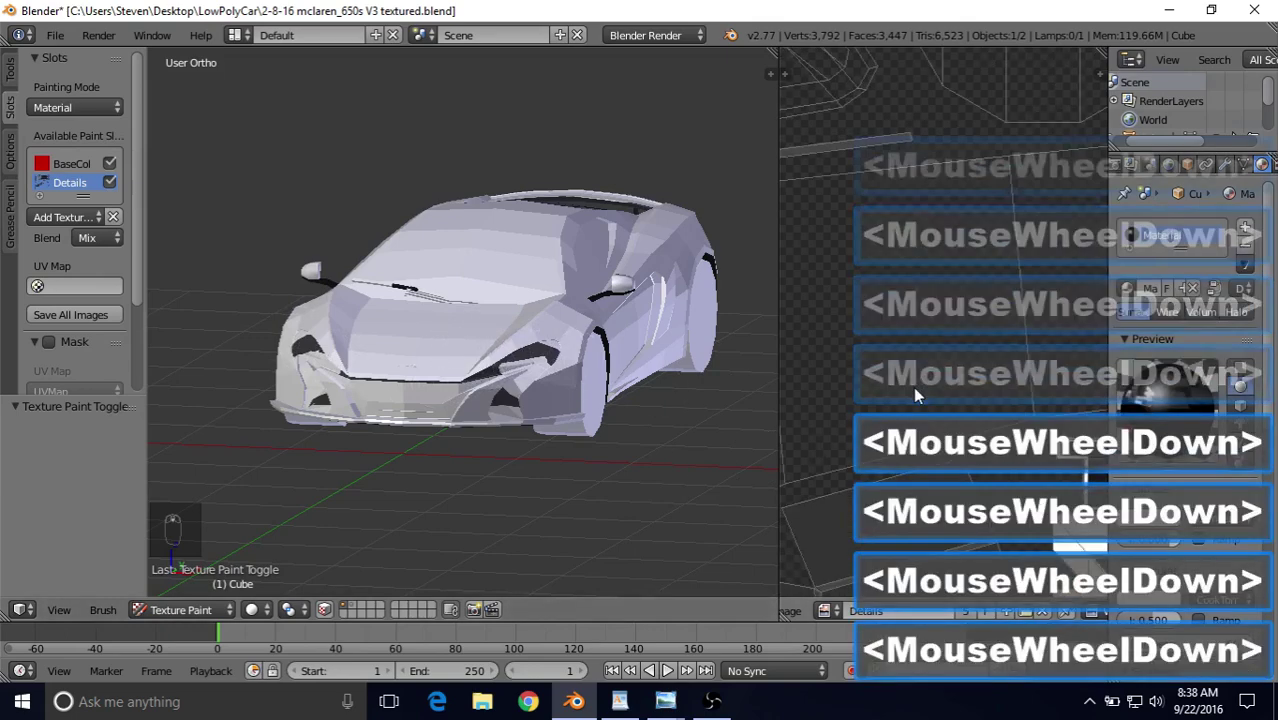
scroll(913, 386, down, 7)
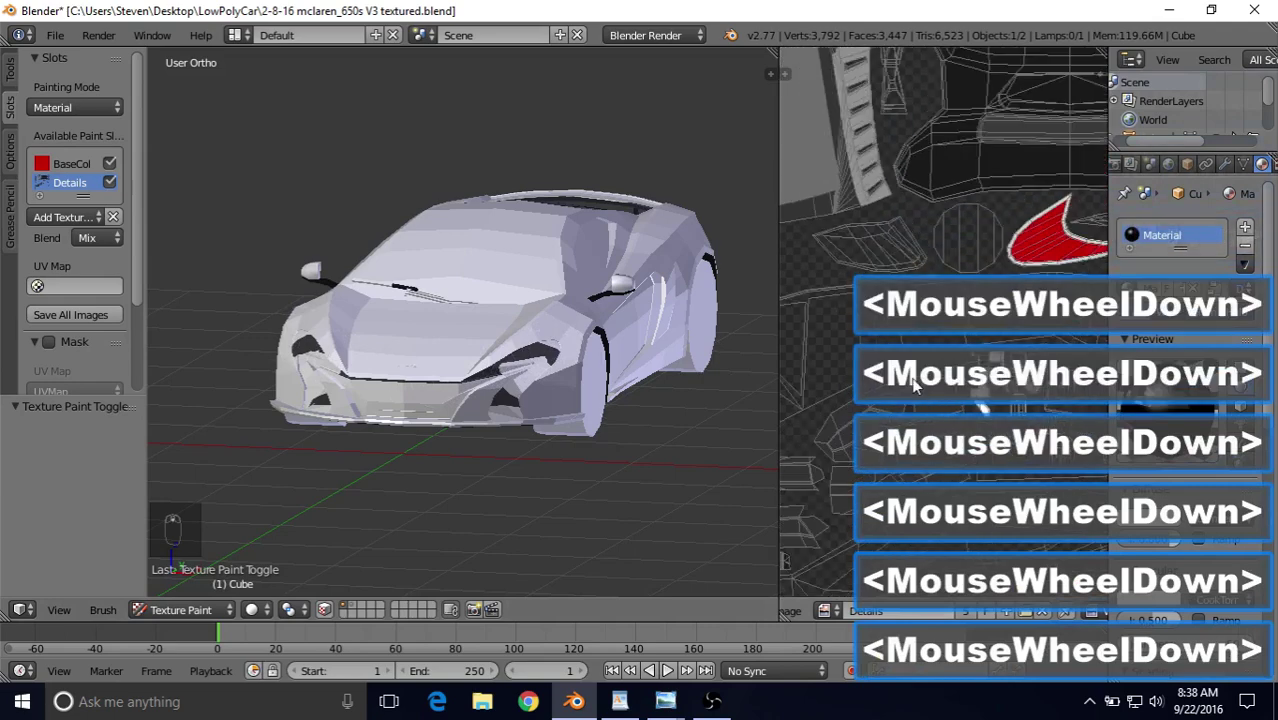
shift+middle_drag(919, 275, 795, 287)
shift+middle_drag(863, 249, 891, 302)
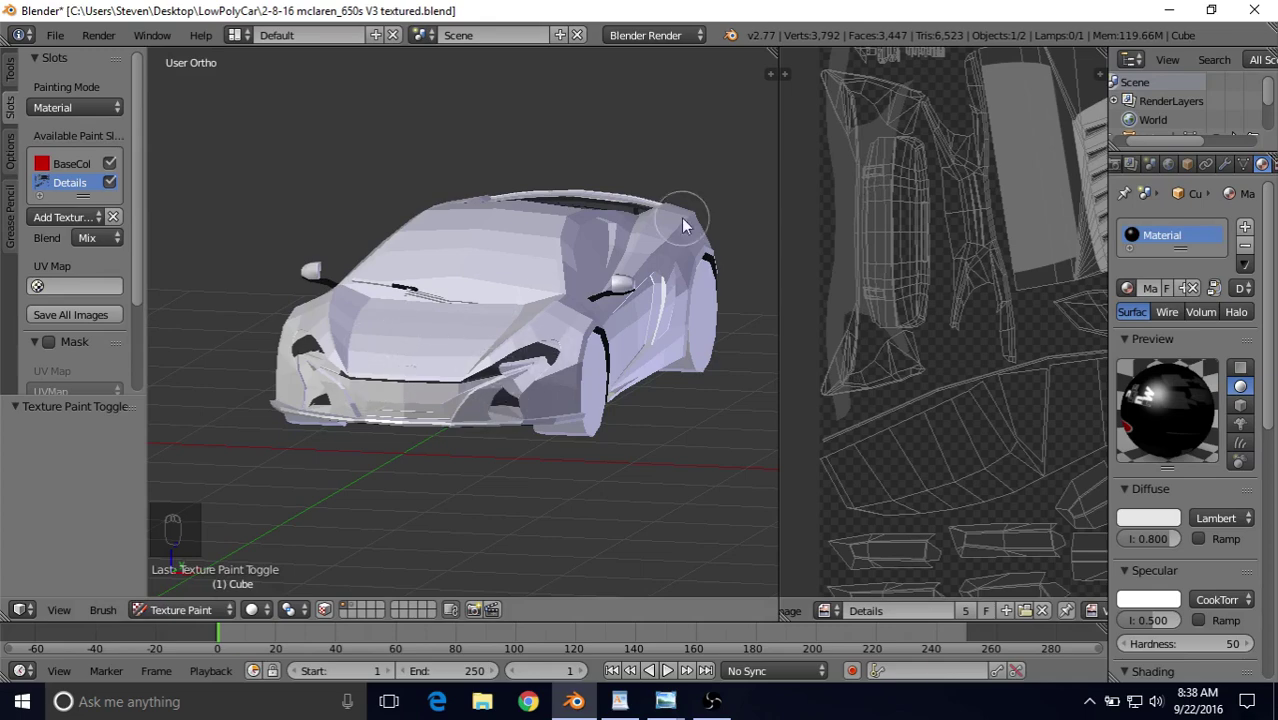
Set the texture paint brush's blend mode to Erase Alpha.
mouse_move(683, 225)
middle_down()
mouse_move(622, 214)
mouse_move(667, 235)
middle_up()
middle_drag(515, 362, 545, 411)
scroll(545, 411, up, 2)
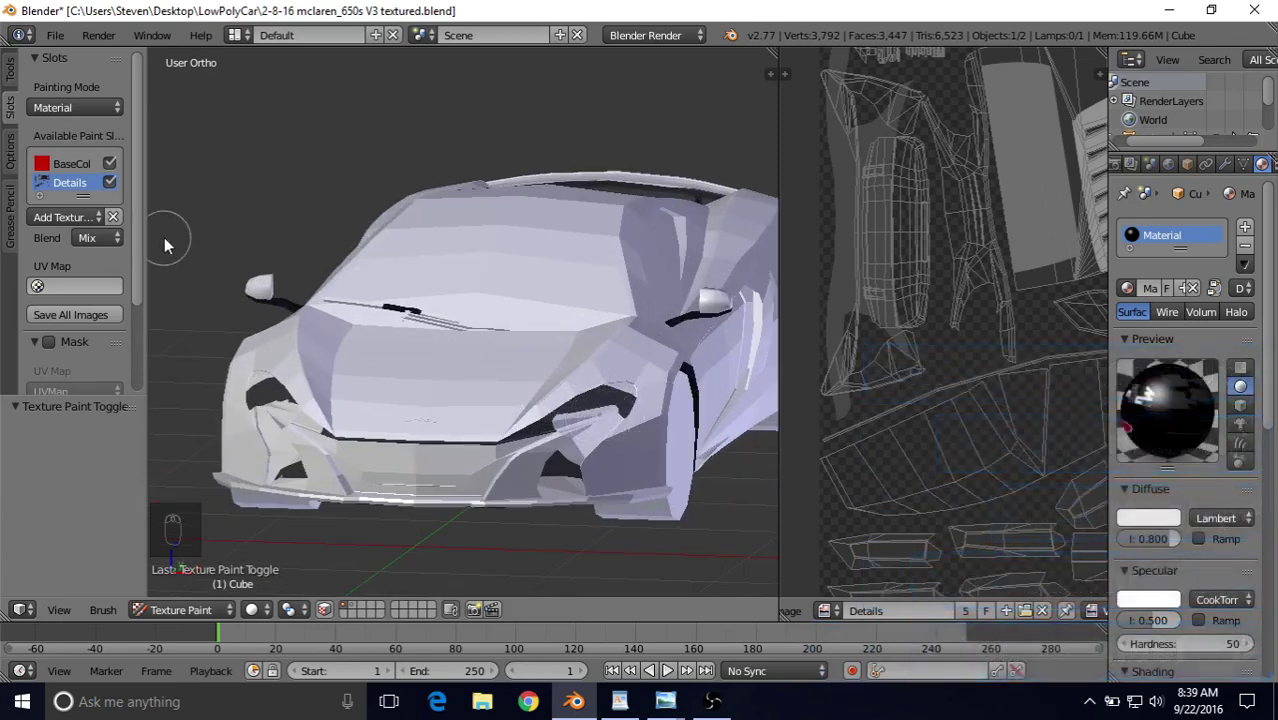
click(11, 78)
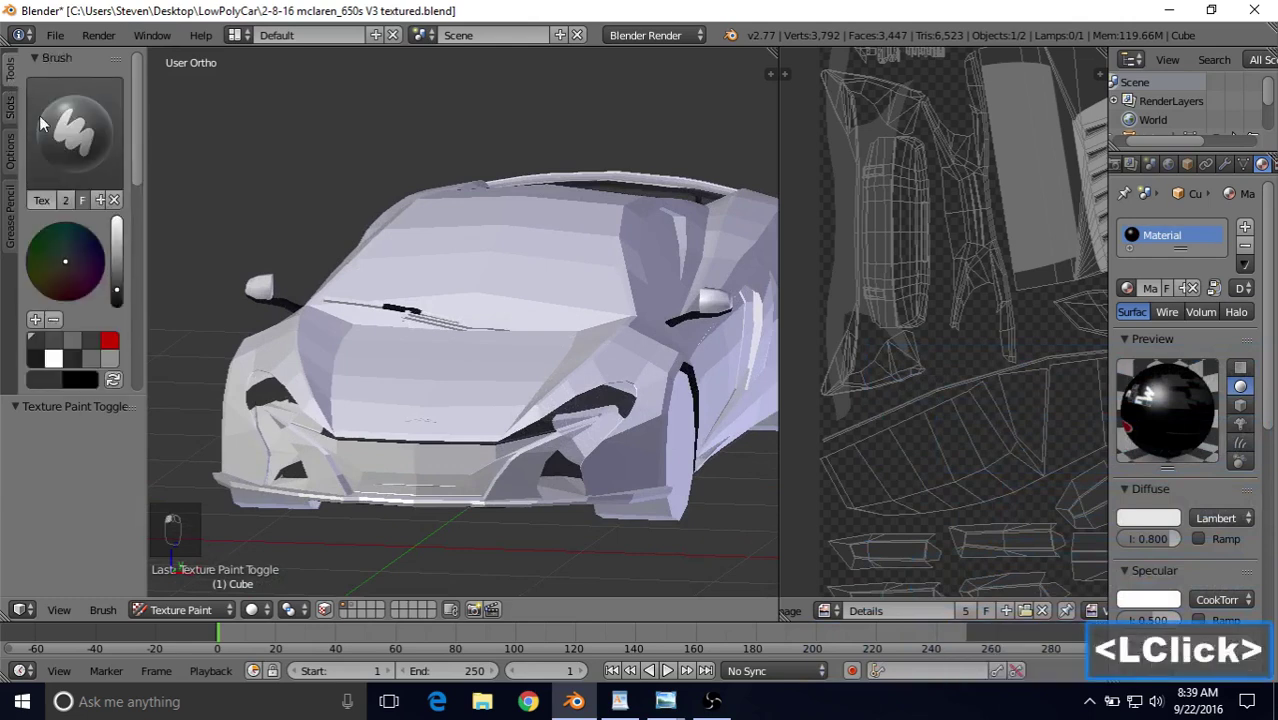
drag(137, 154, 135, 233)
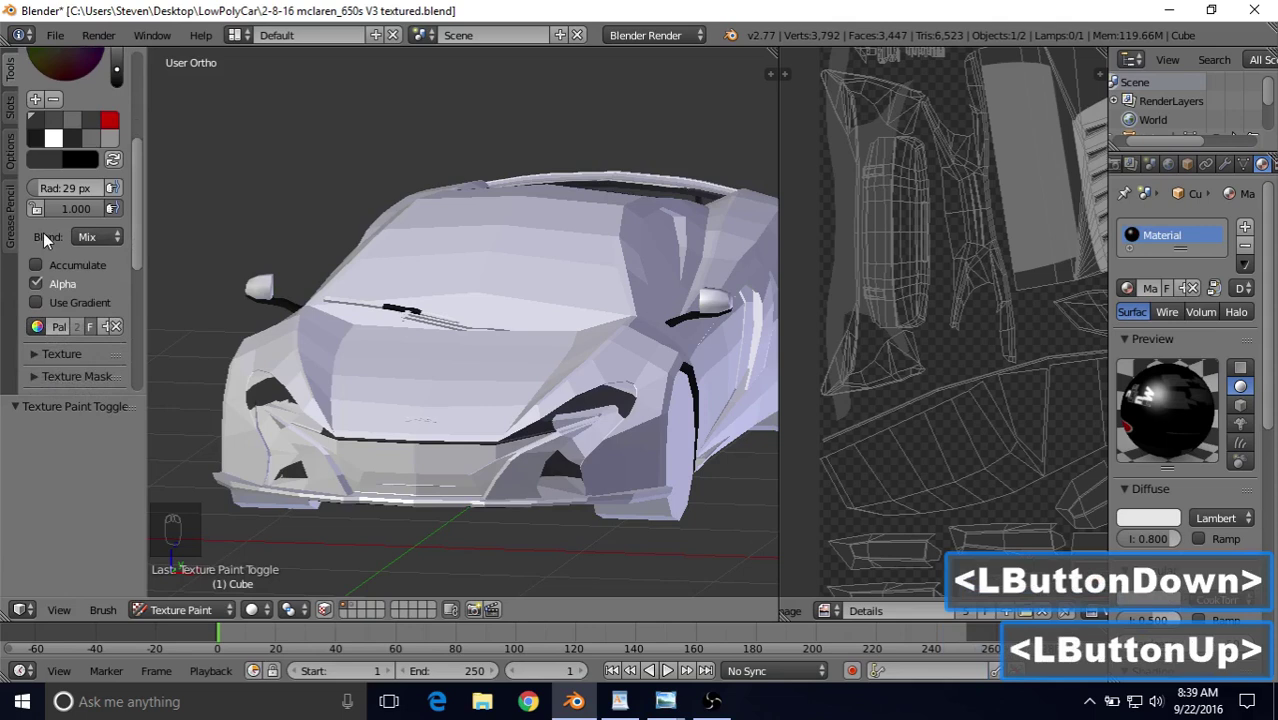
click(97, 240)
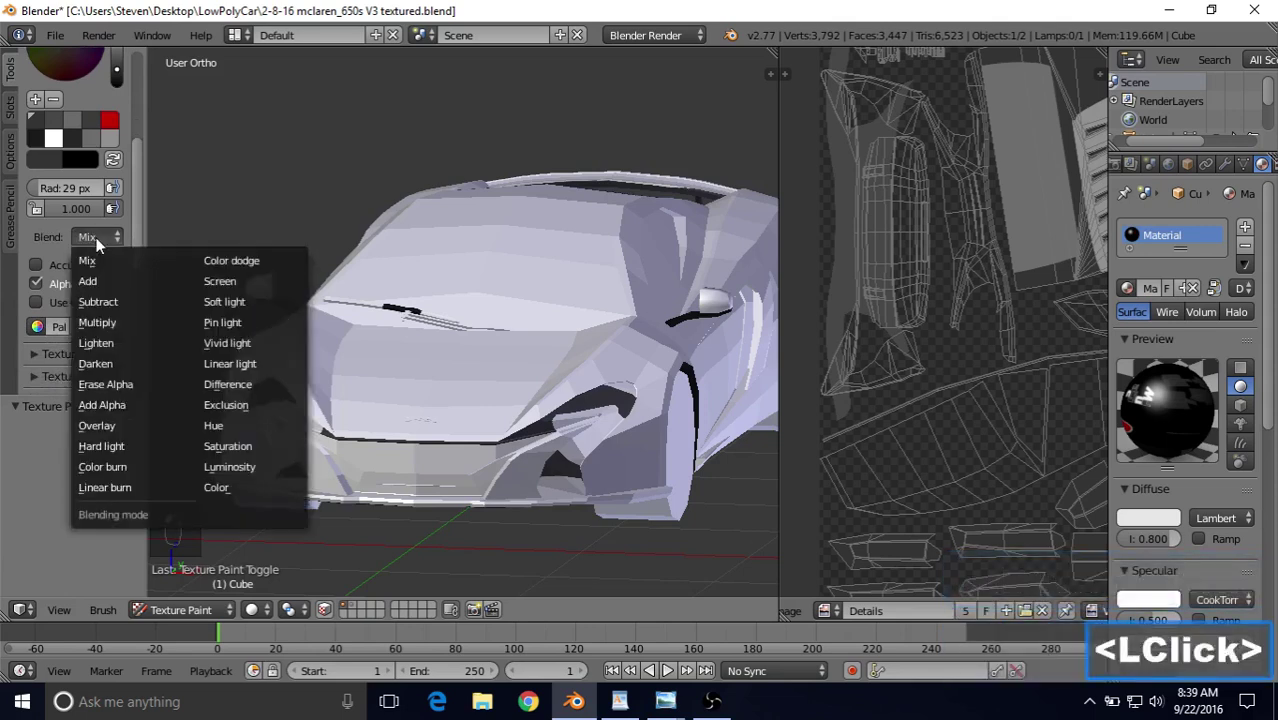
click(107, 385)
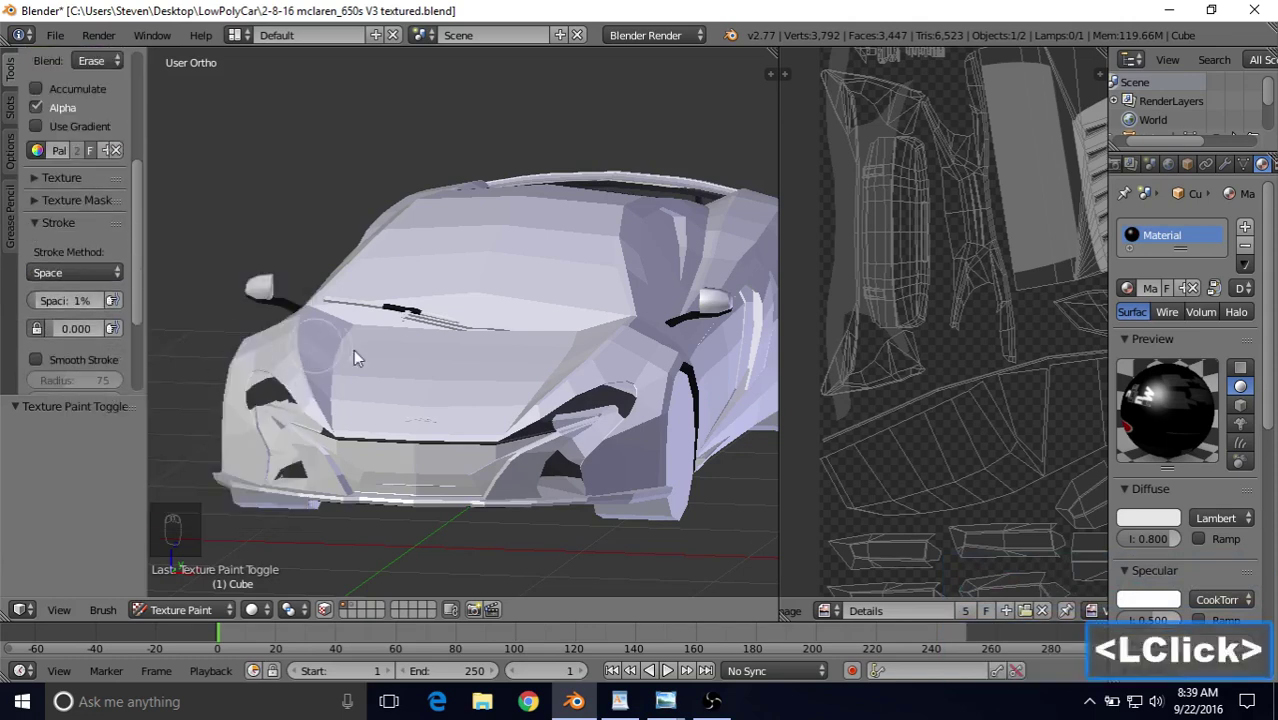
Switch the image editor showing the Details texture from View to Paint mode.
shift+middle_drag(931, 305, 940, 358)
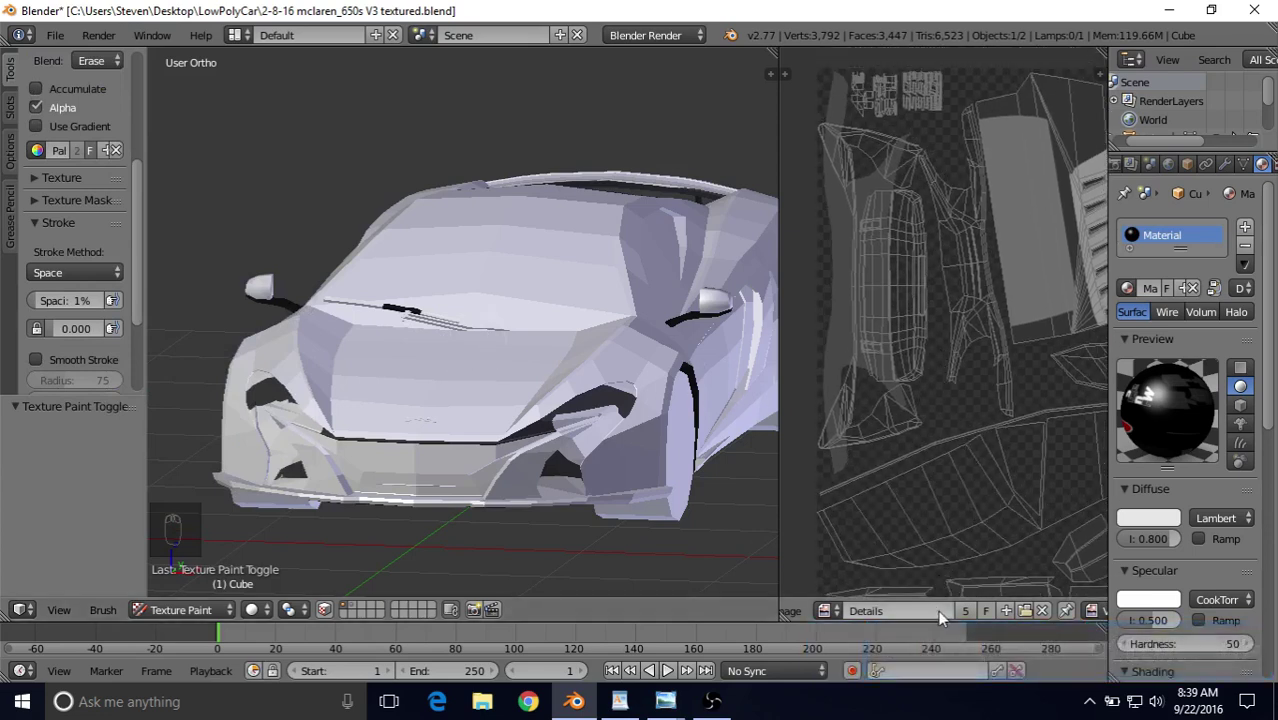
middle_drag(940, 617, 953, 615)
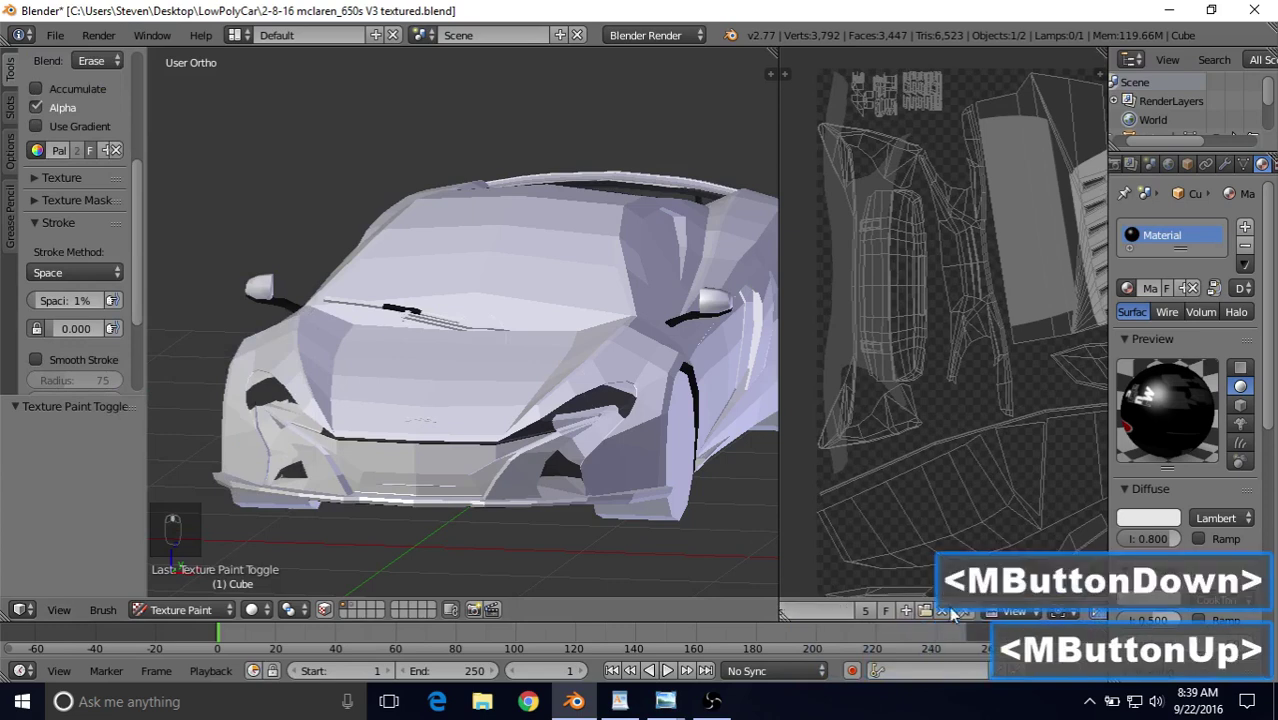
click(1003, 609)
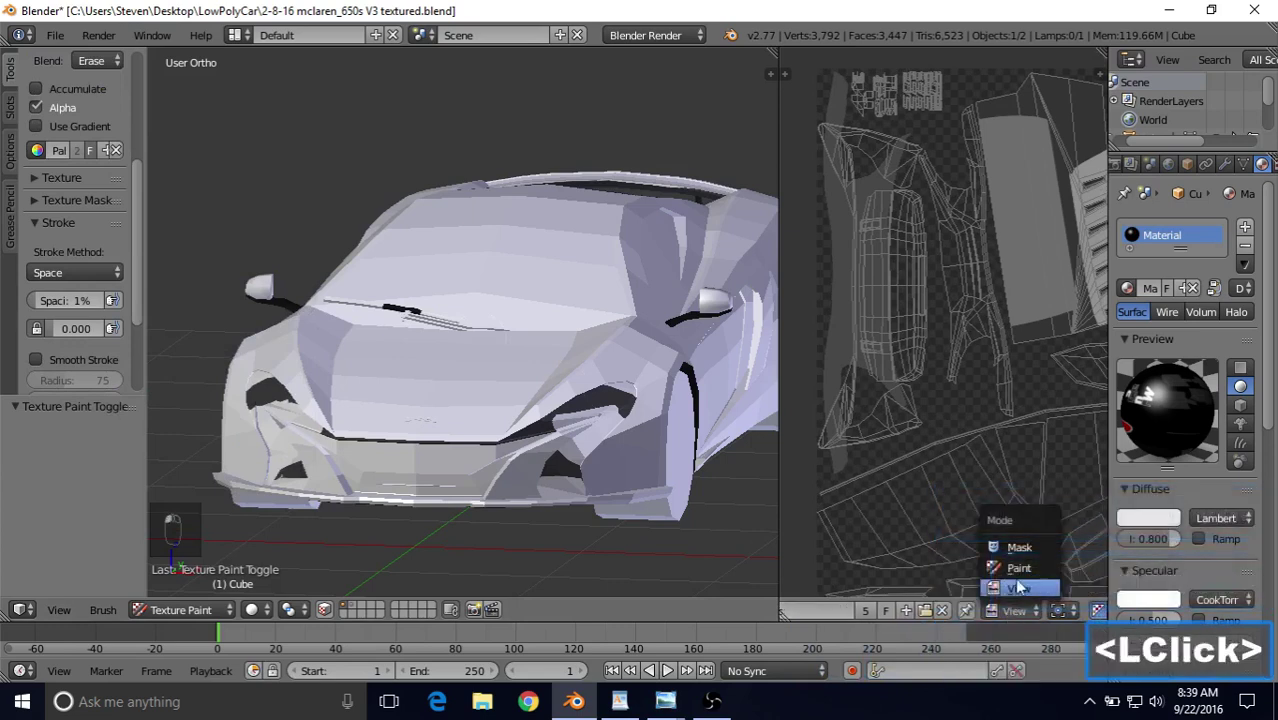
click(1017, 567)
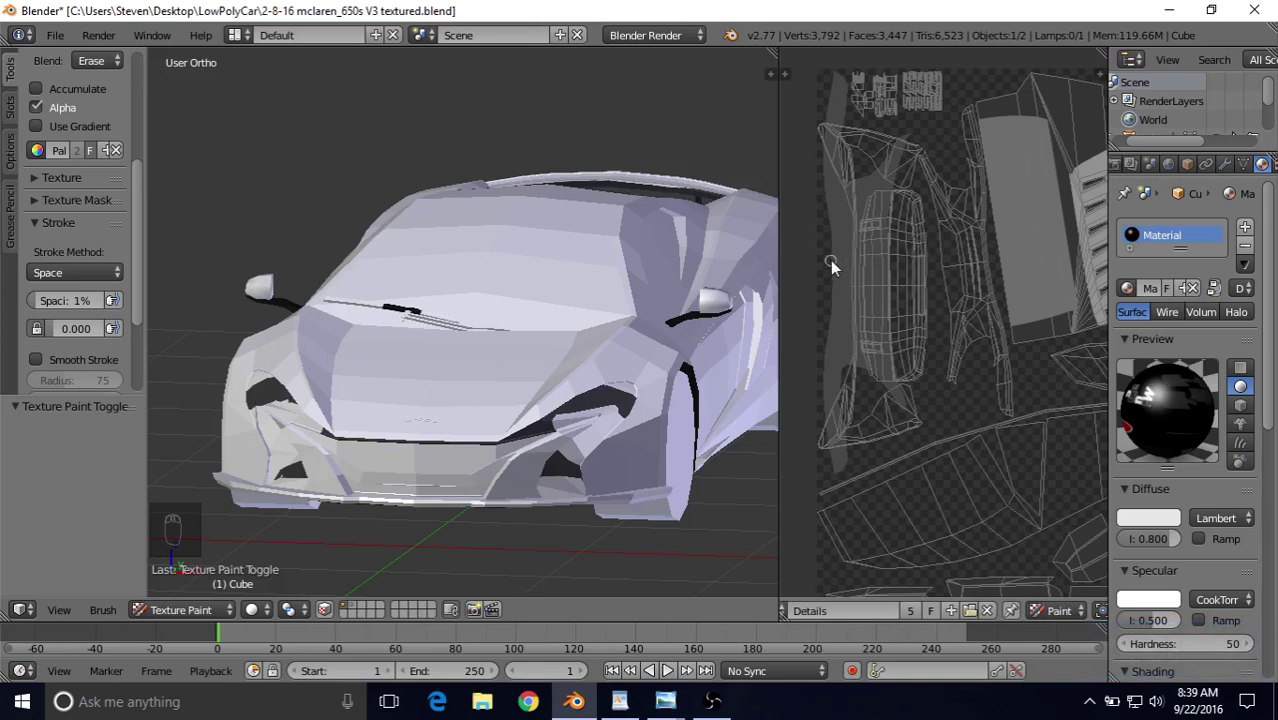
Enlarge the brush and erase the old paint beneath the front bumper and headlight surround islands on the Details texture.
key(f)
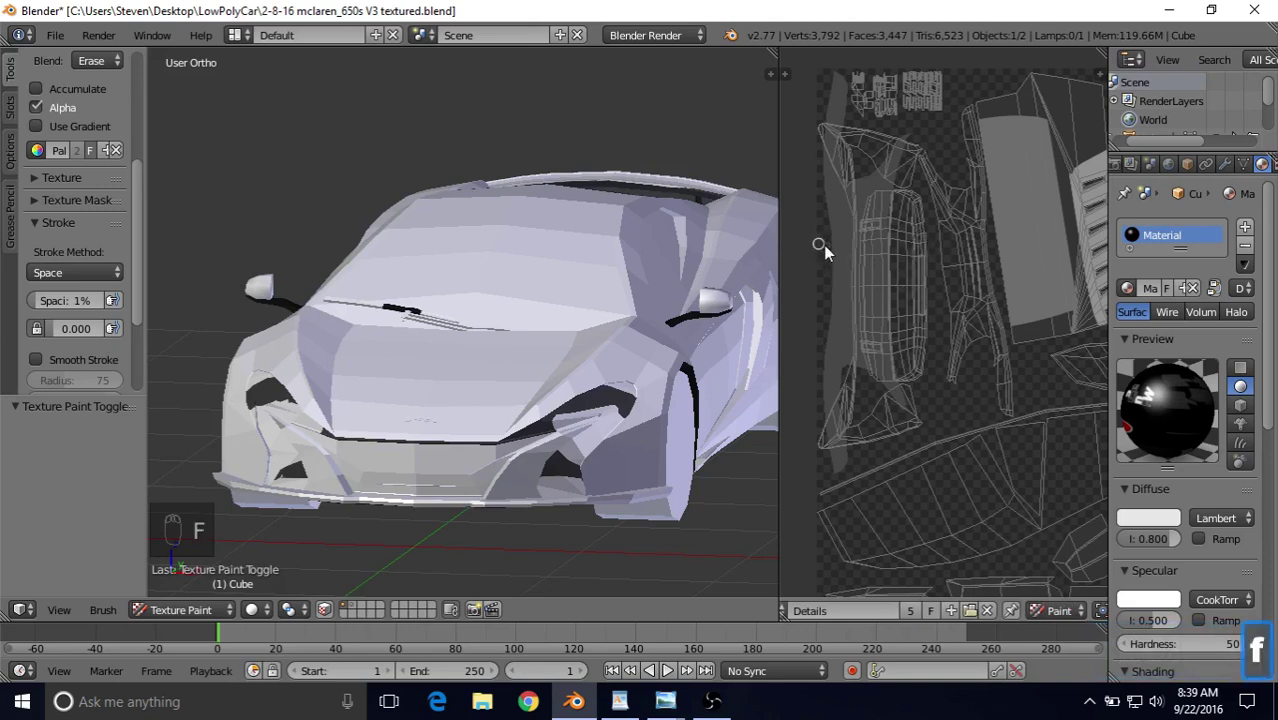
click(866, 305)
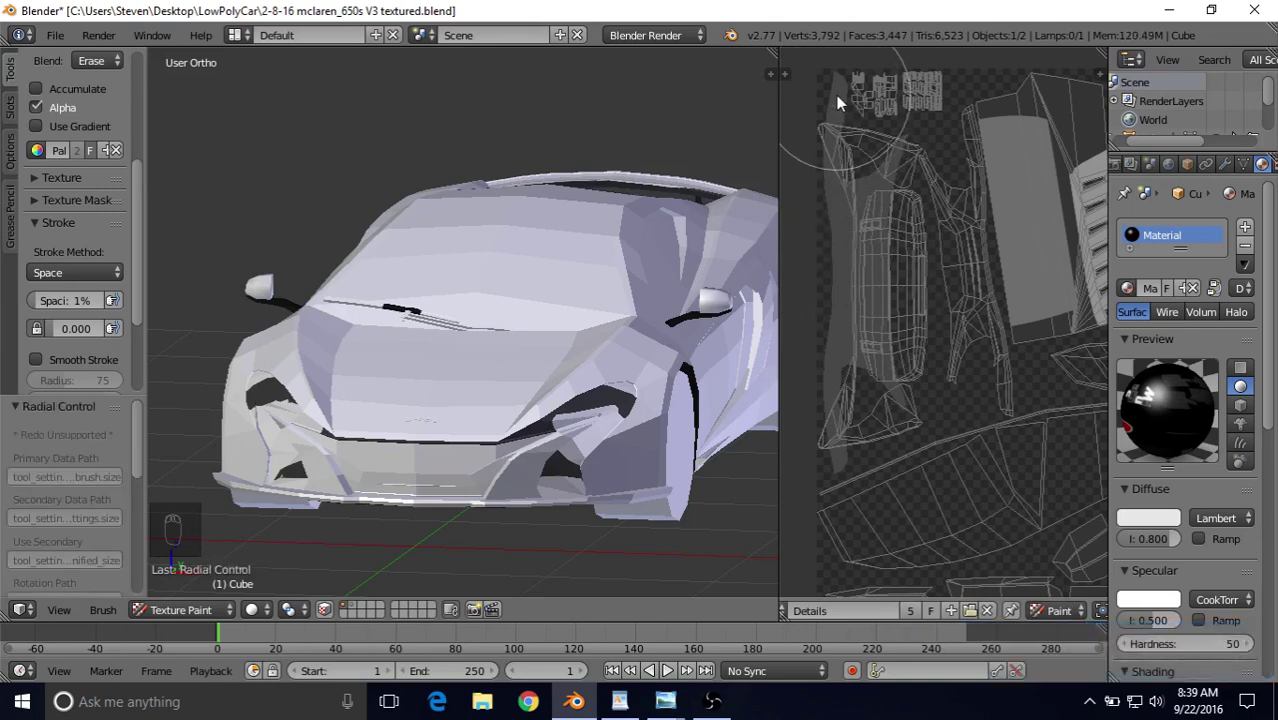
mouse_move(835, 88)
mouse_down()
mouse_move(843, 182)
mouse_move(889, 163)
mouse_move(858, 290)
mouse_move(881, 392)
mouse_move(835, 427)
mouse_move(890, 385)
mouse_up()
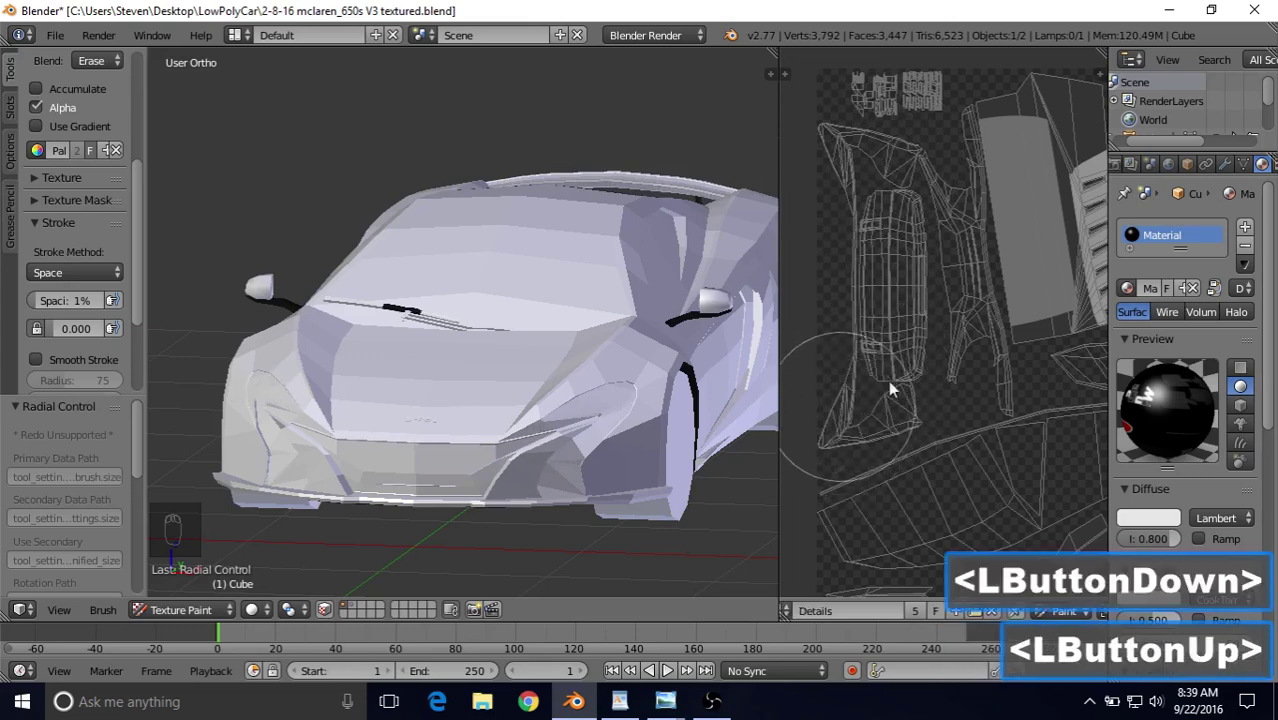
Shrink the brush and erase any leftover paint around the lower pointed tip of the bumper island.
shift+middle_drag(890, 389, 1006, 308)
scroll(908, 383, up, 5)
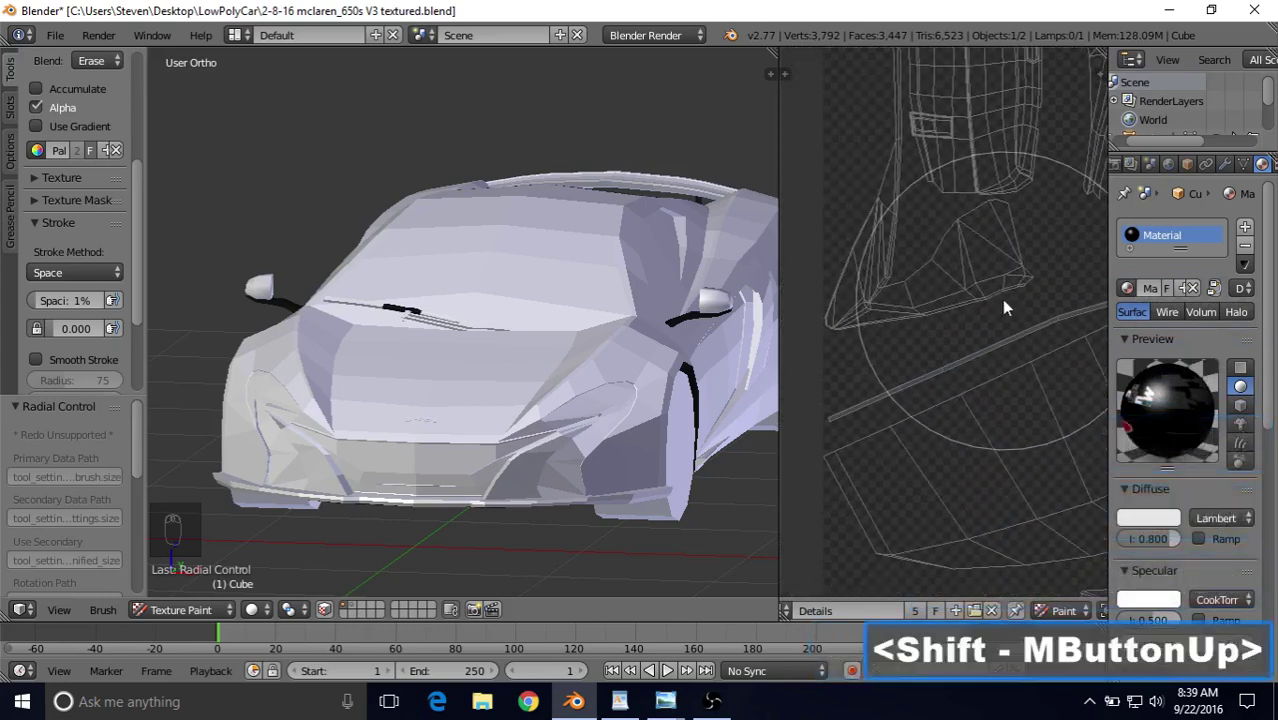
scroll(970, 362, up, 2)
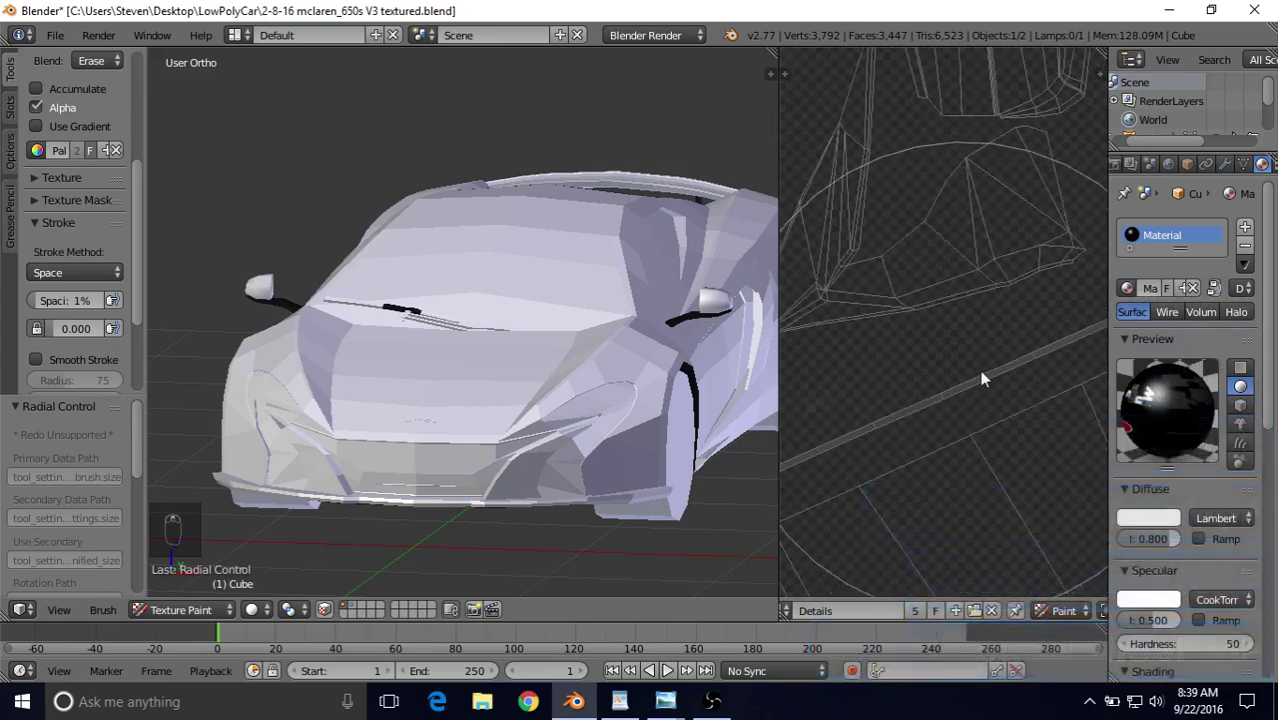
shift+middle_drag(916, 394, 1052, 290)
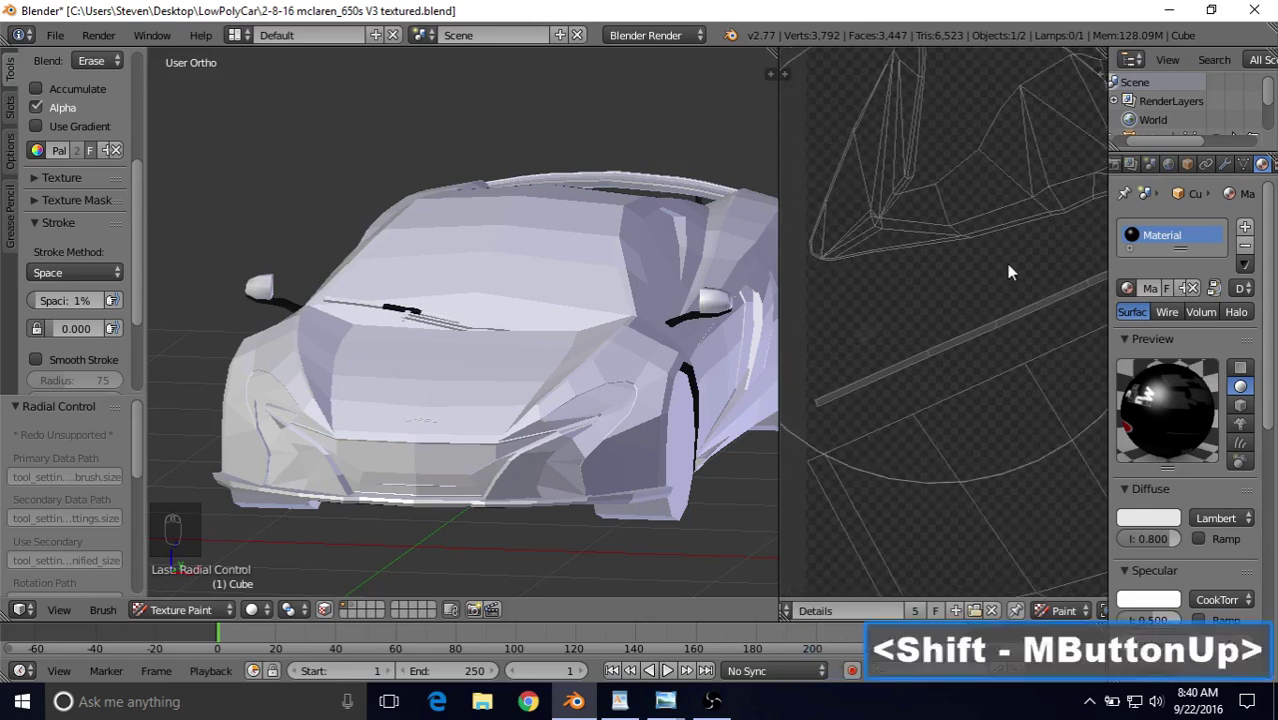
key(f)
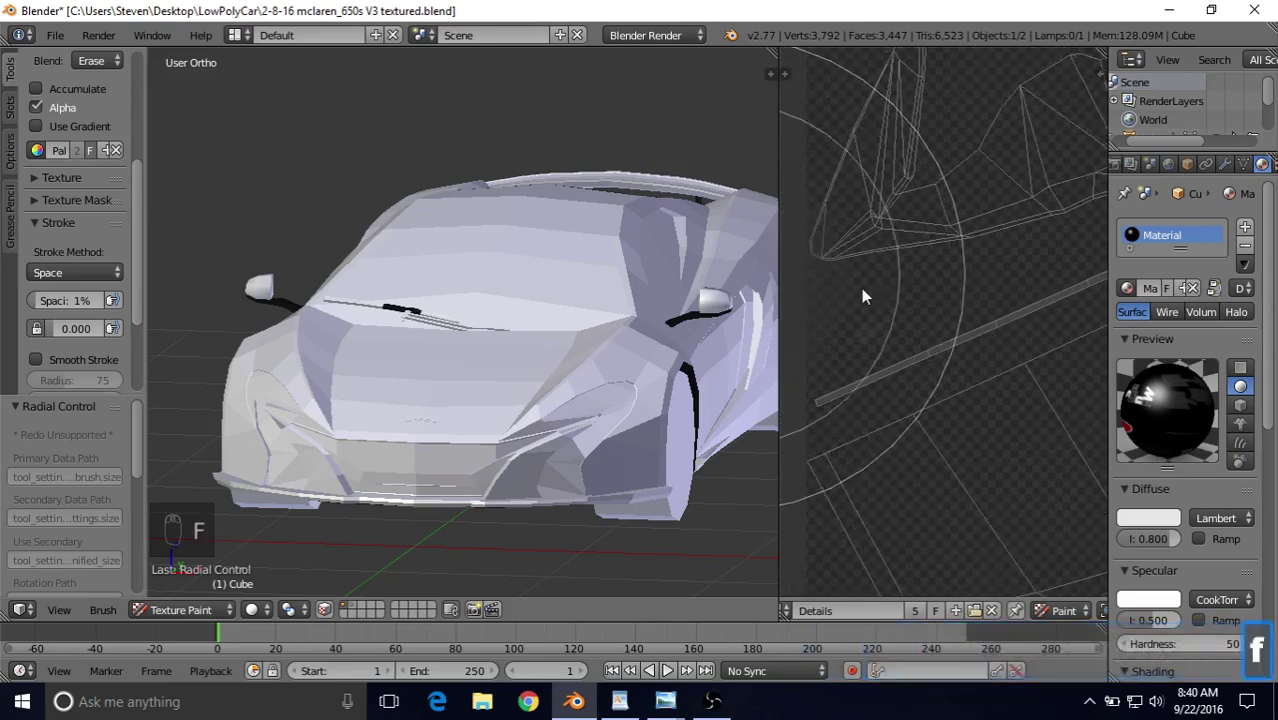
click(815, 293)
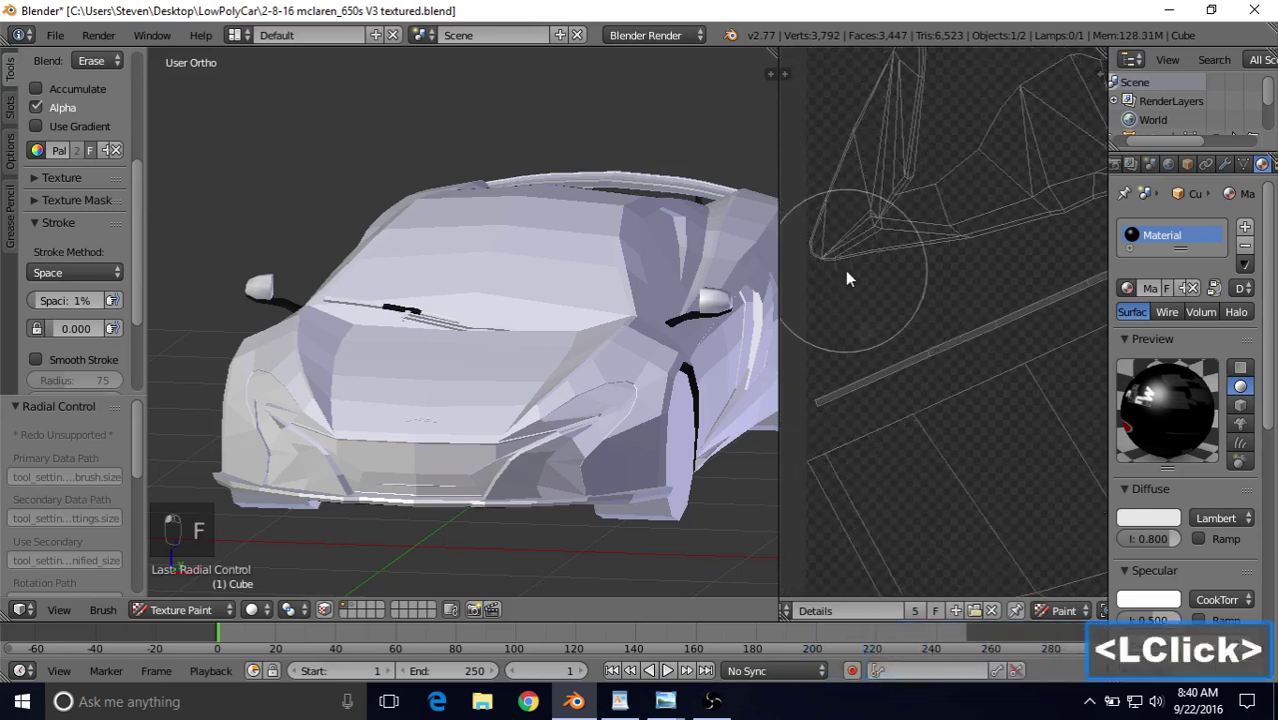
drag(846, 272, 846, 292)
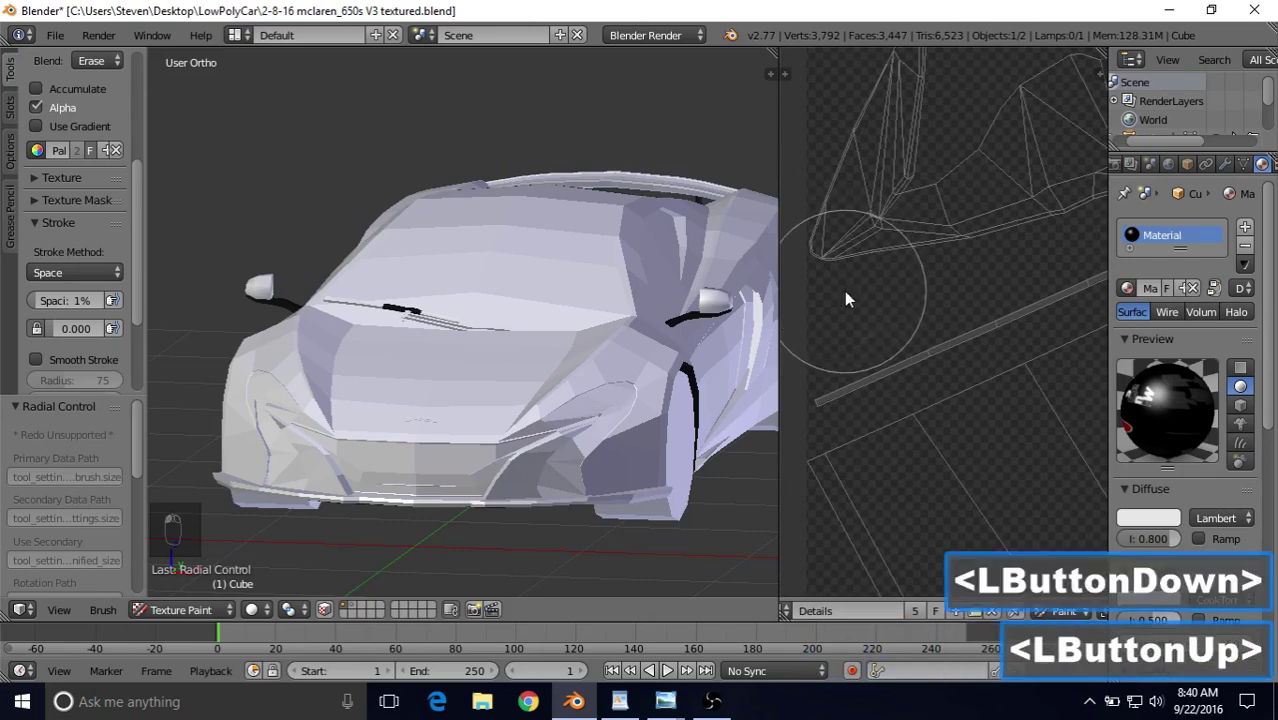
Enable face selection masking on the car so painting affects only the selected front bumper faces.
scroll(895, 318, down, 1)
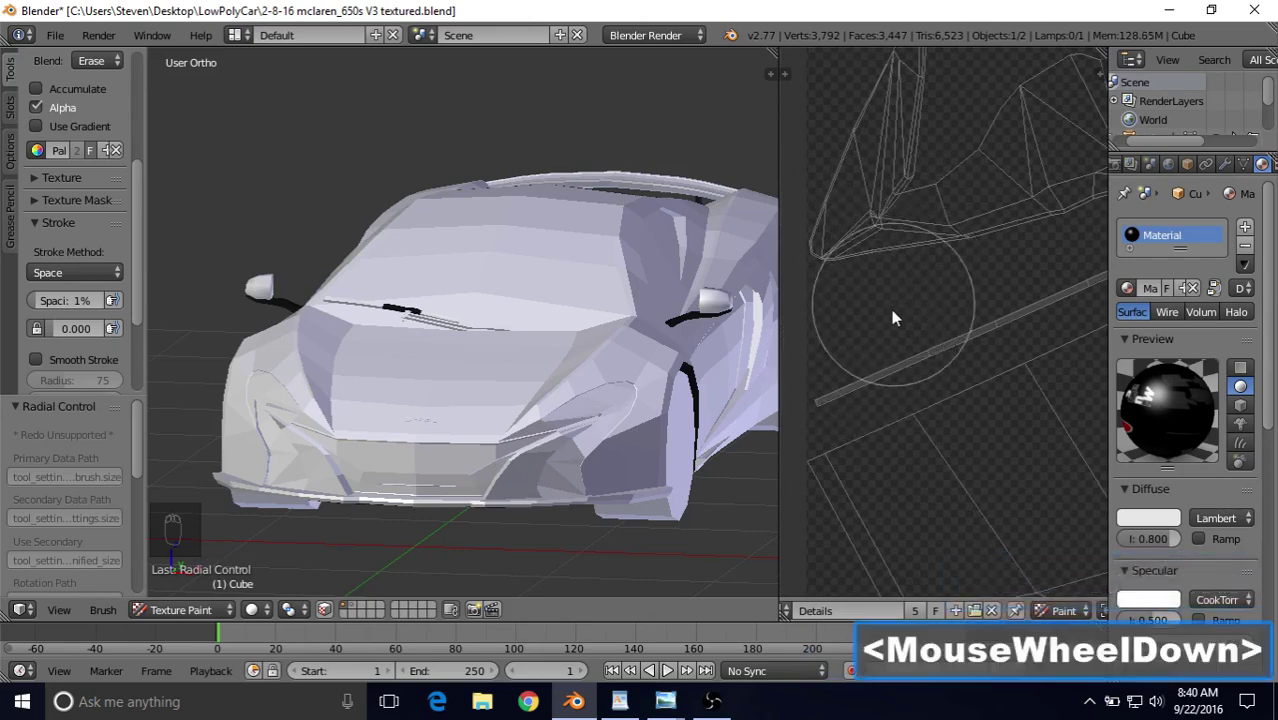
scroll(895, 318, down, 3)
shift+middle_drag(929, 213, 857, 395)
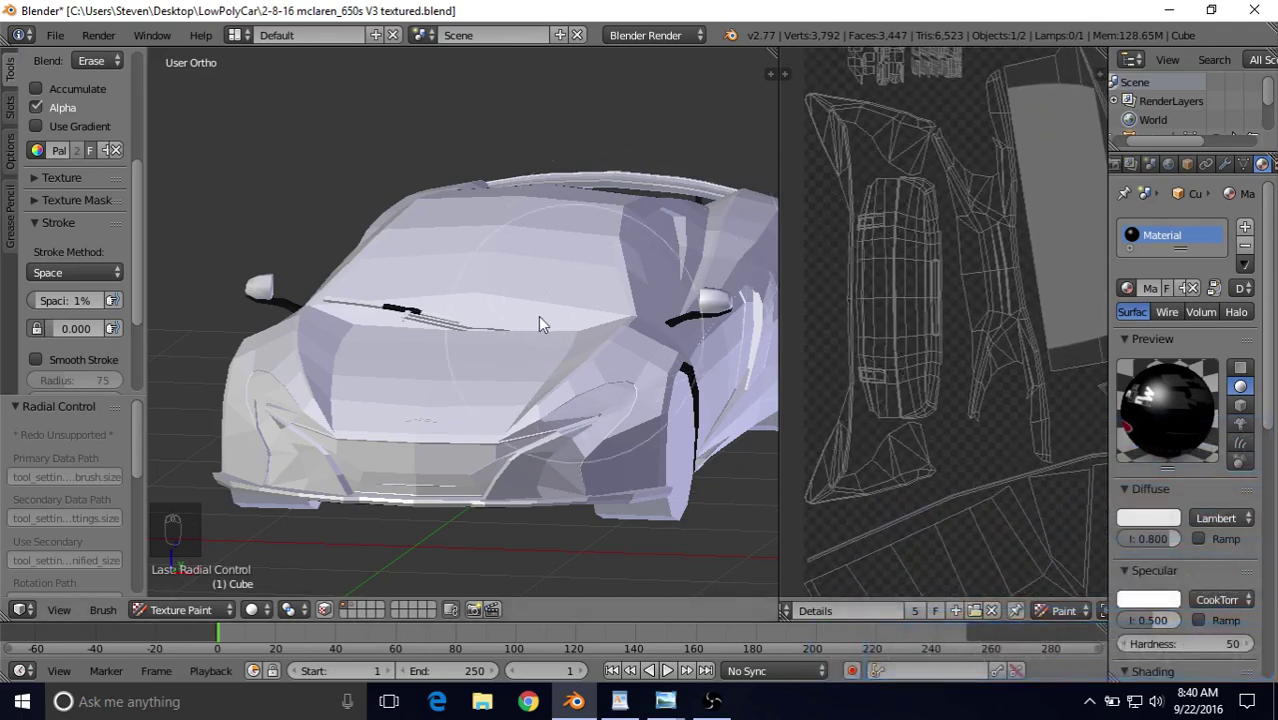
shift+middle_drag(513, 359, 560, 298)
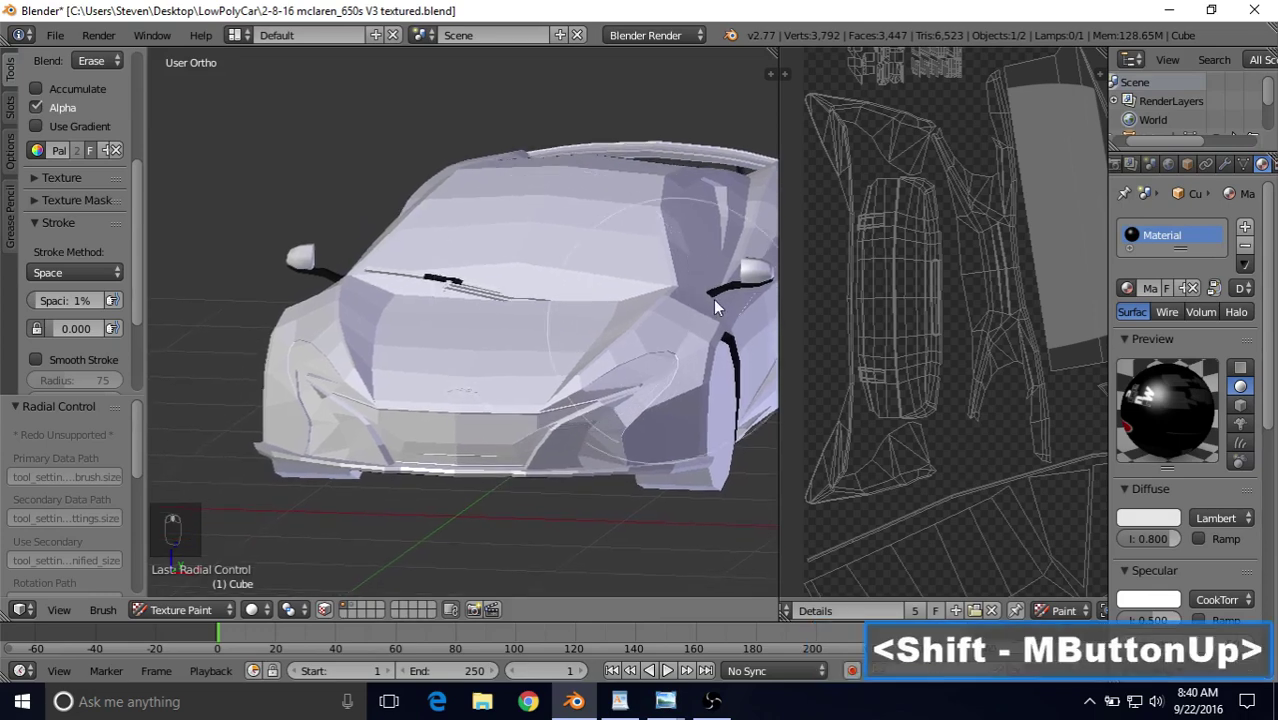
middle_drag(578, 383, 486, 529)
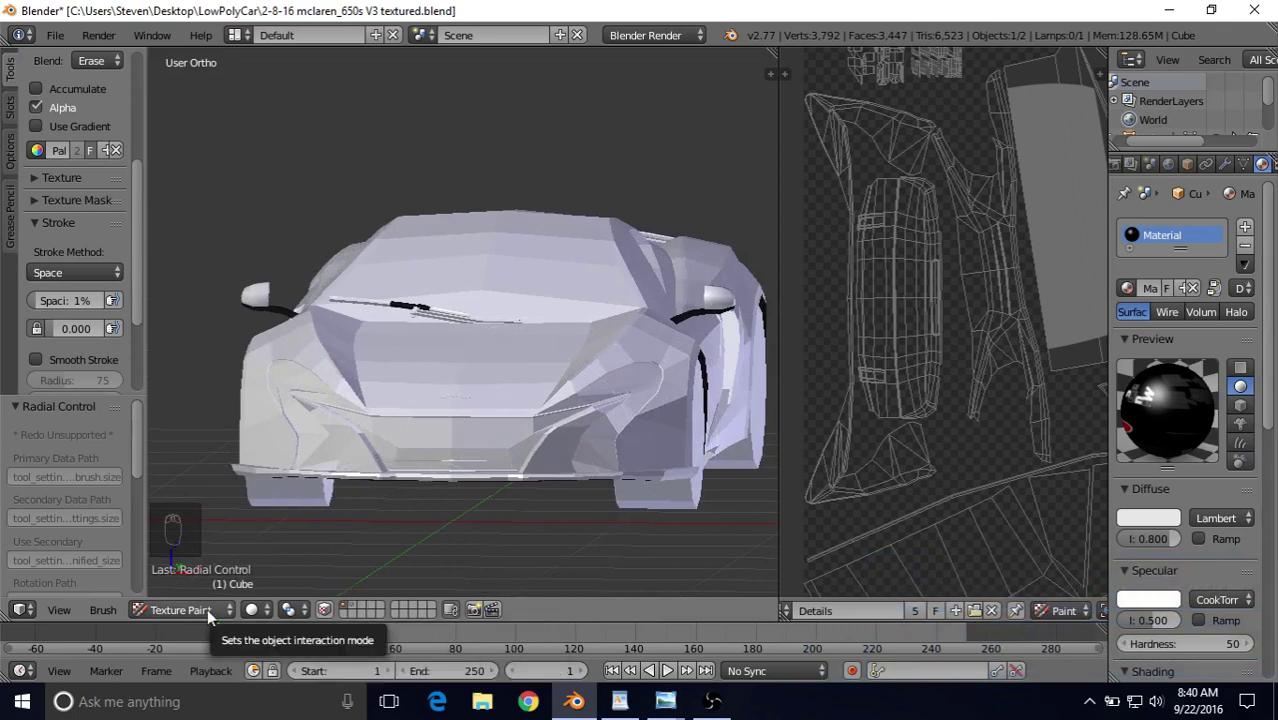
click(326, 611)
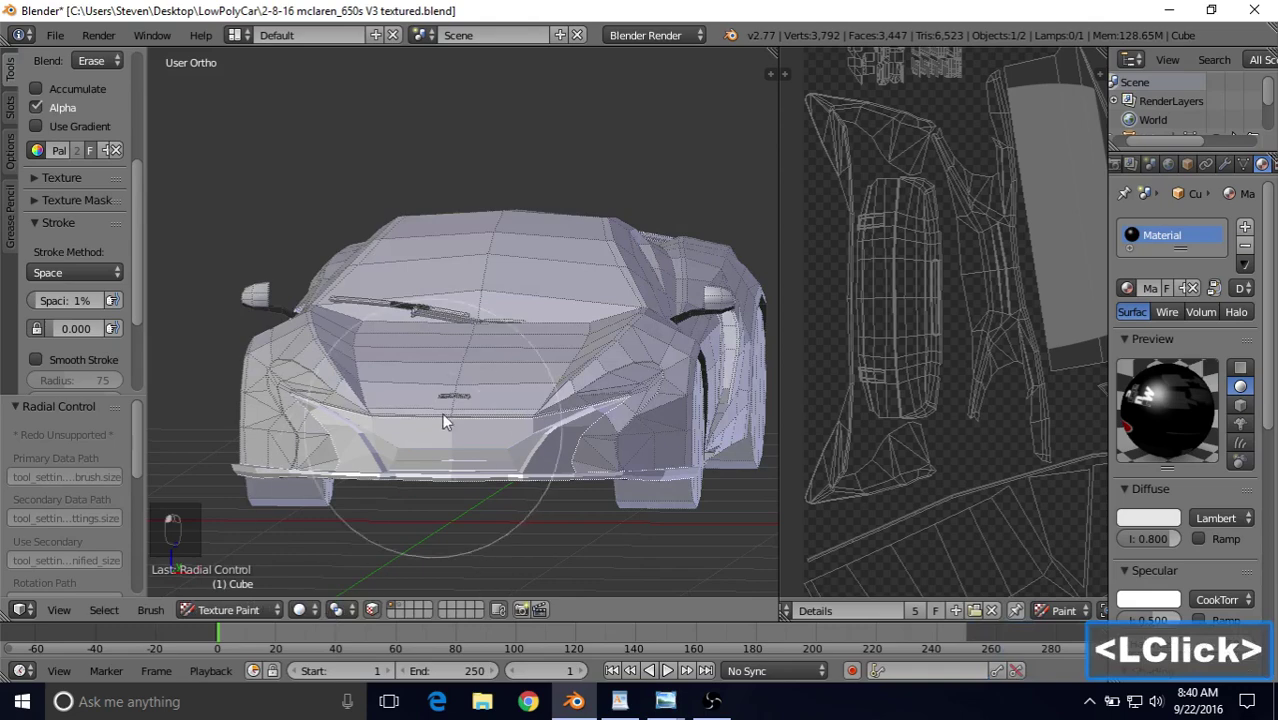
shift+middle_drag(442, 413, 496, 342)
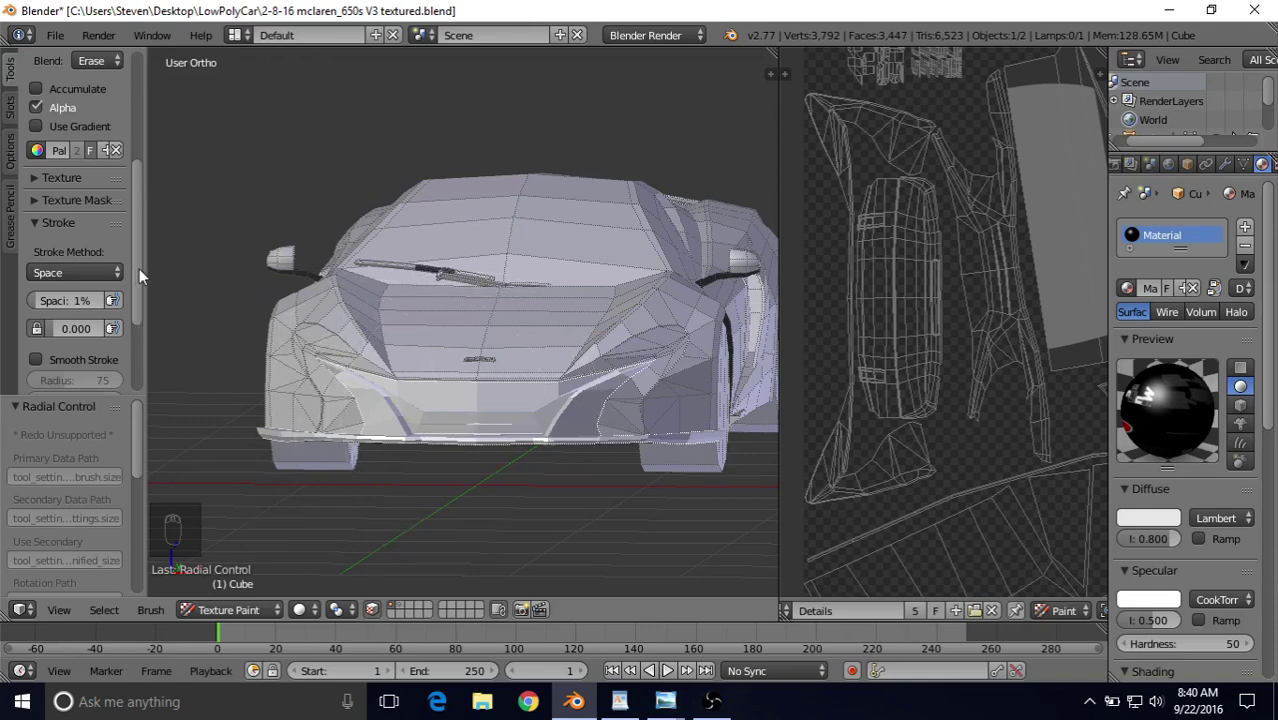
Set the brush's blend mode to Mix and pick the second dark grey swatch from the palette.
drag(139, 268, 137, 153)
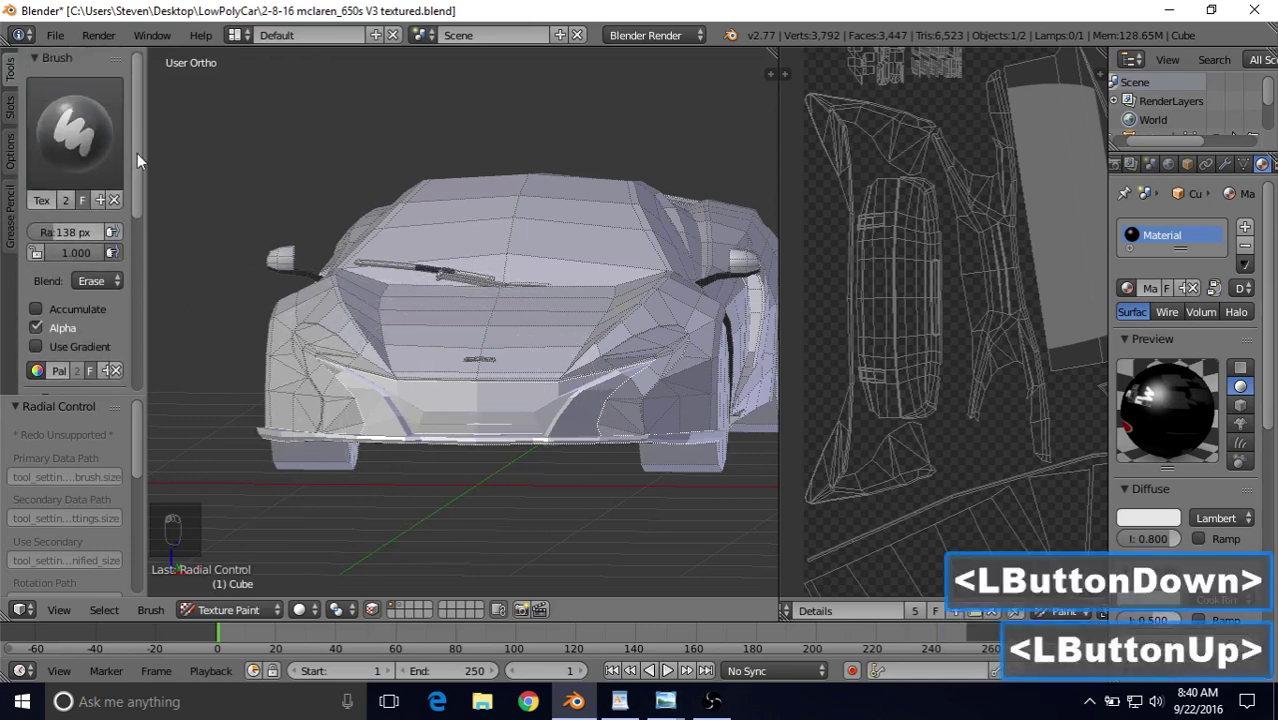
click(95, 283)
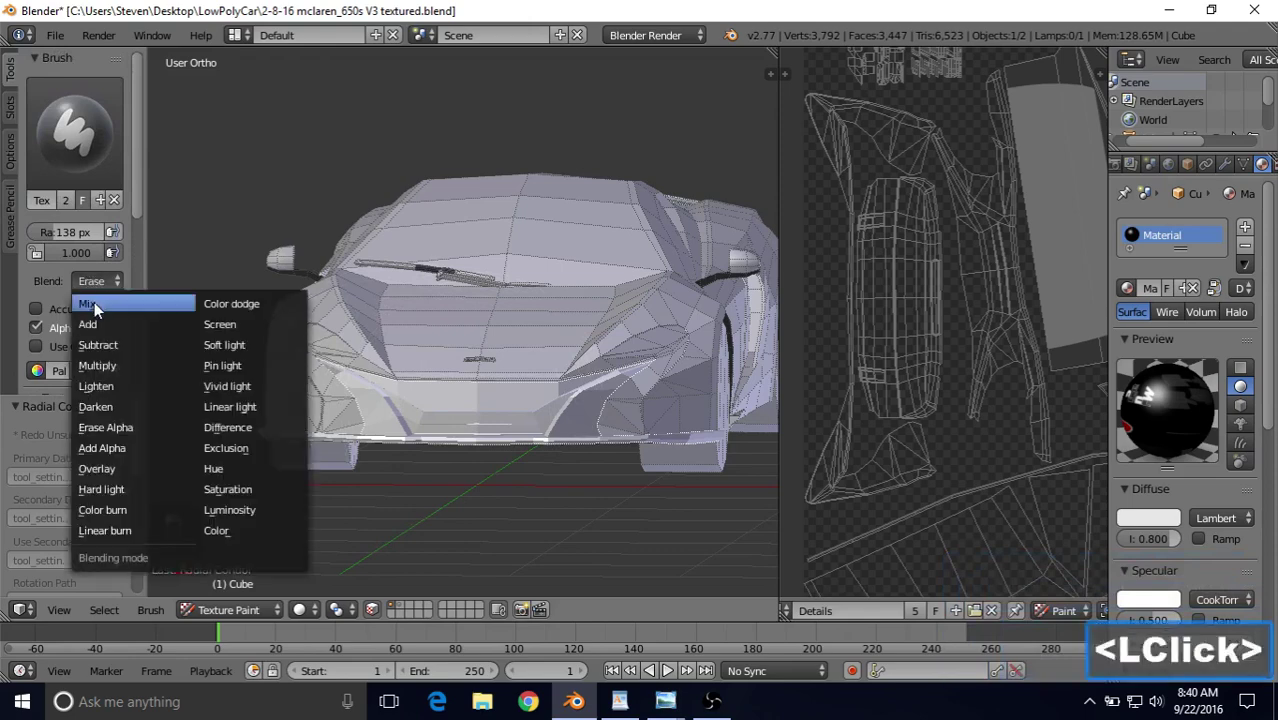
click(94, 303)
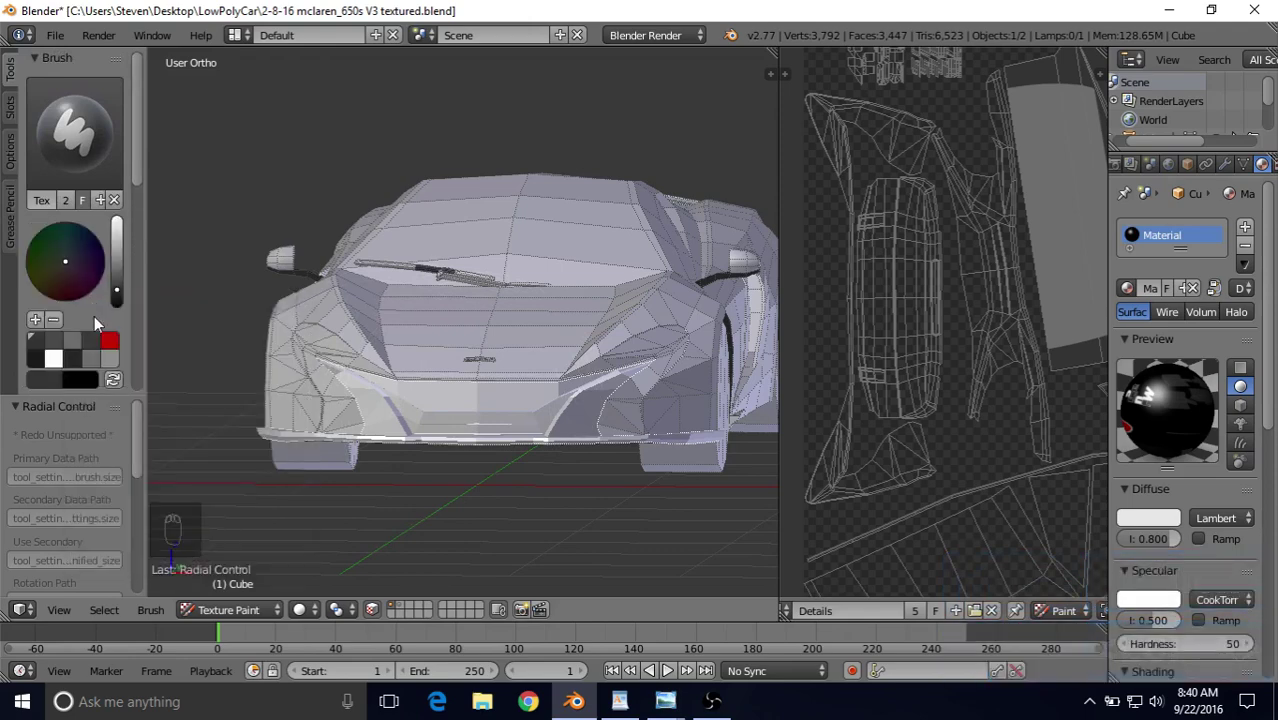
click(52, 344)
click(37, 343)
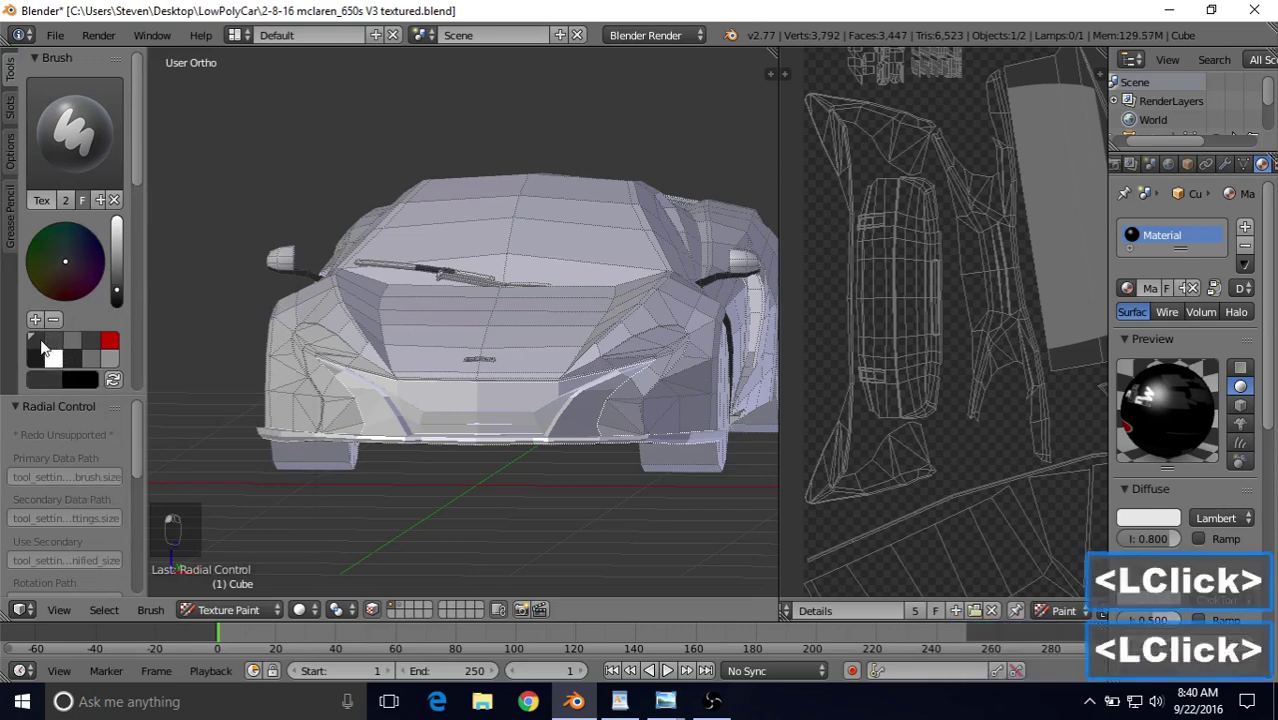
click(76, 342)
click(53, 343)
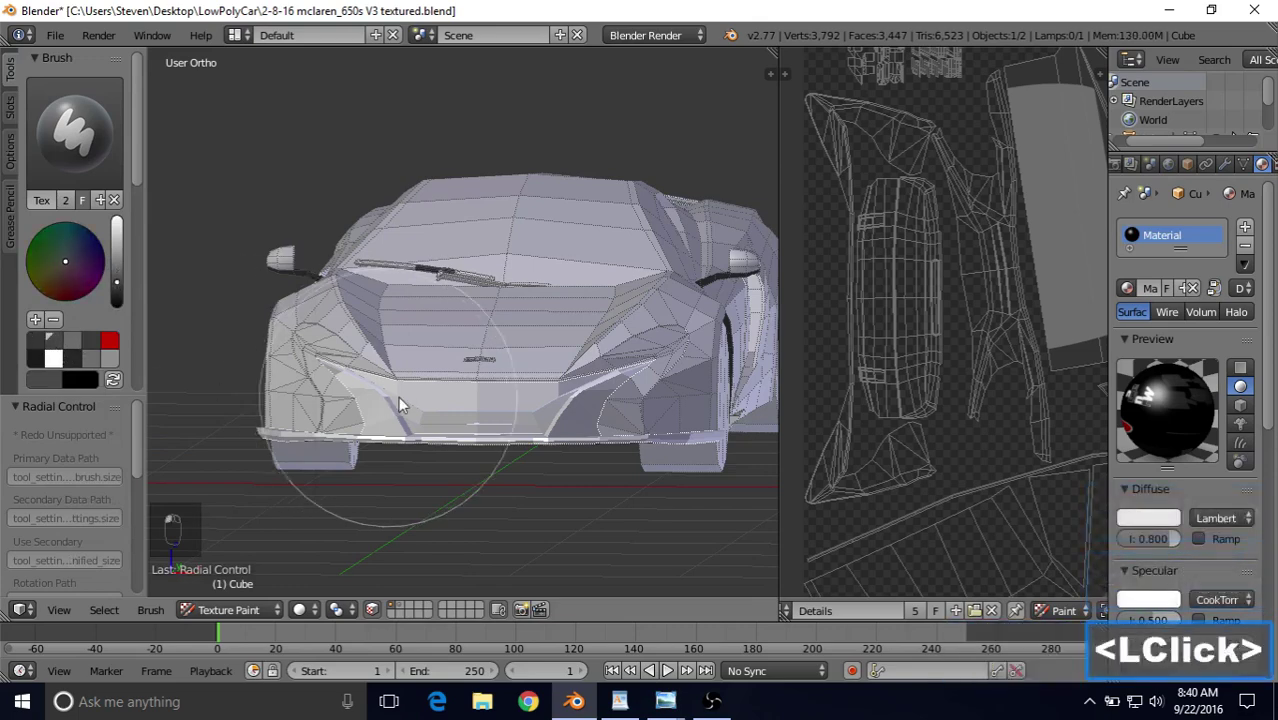
Set the brush radius to 100 px.
shift+middle_drag(547, 414, 554, 379)
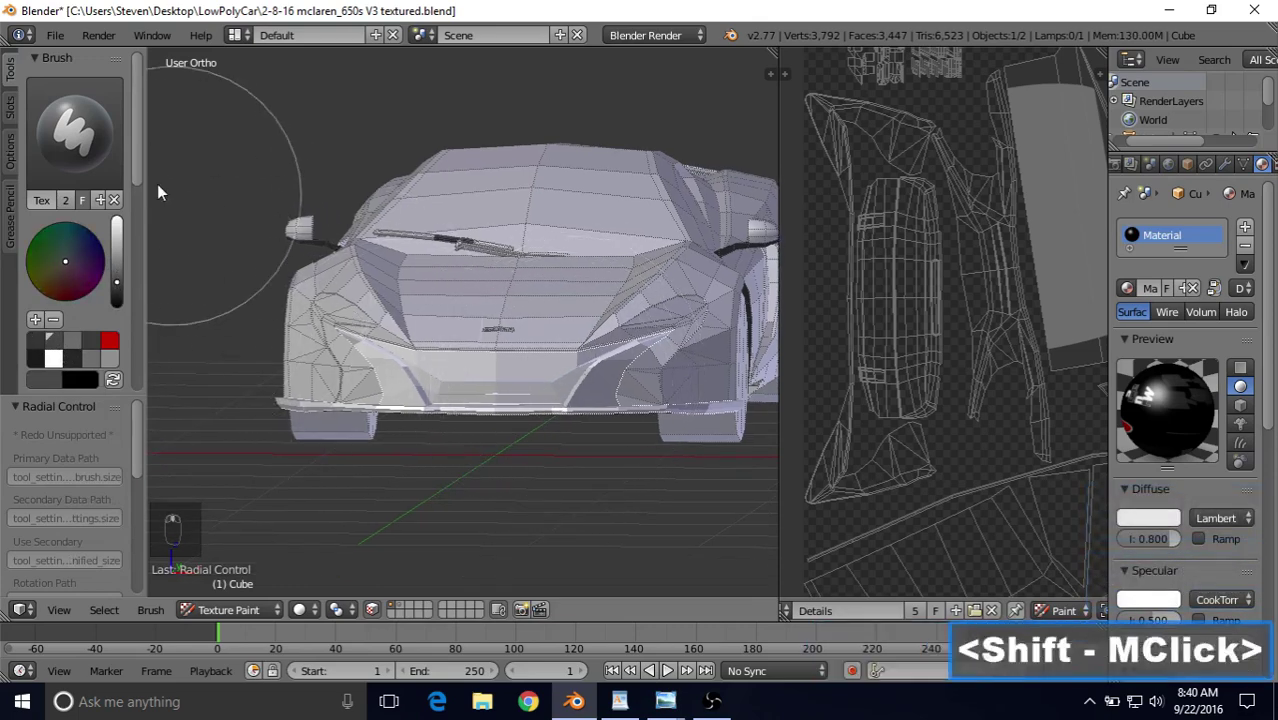
drag(137, 168, 141, 218)
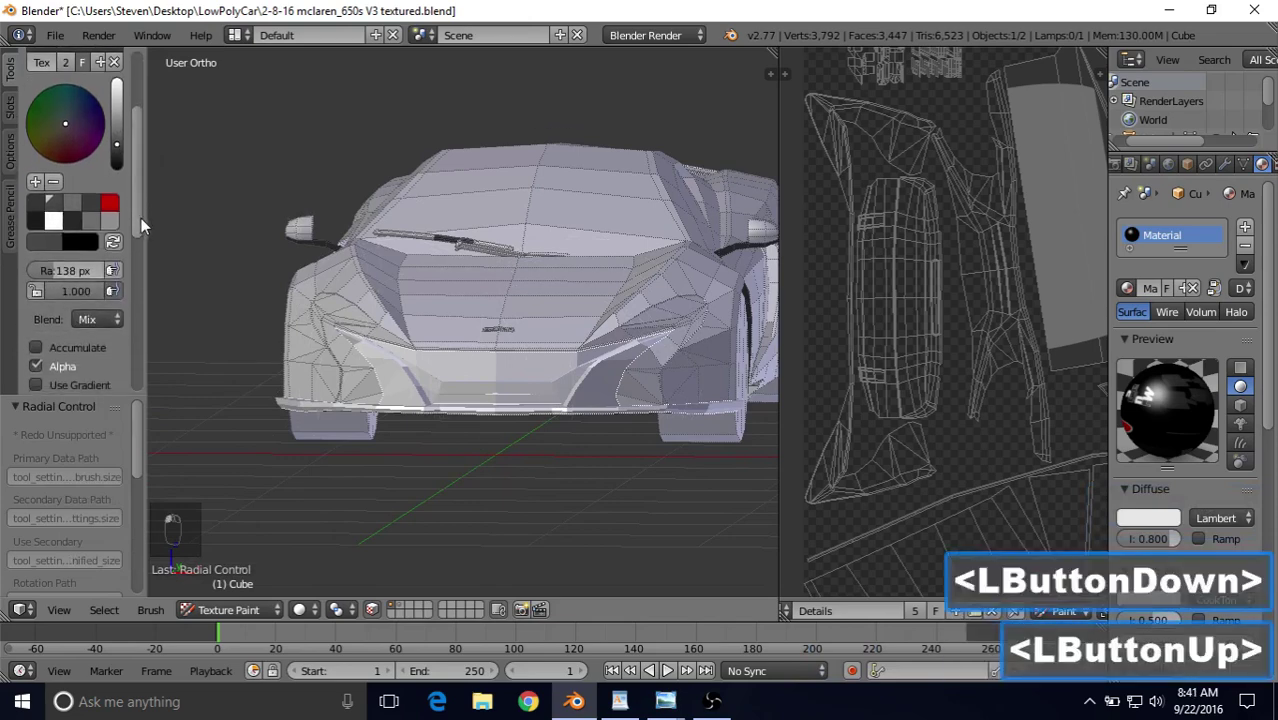
click(71, 266)
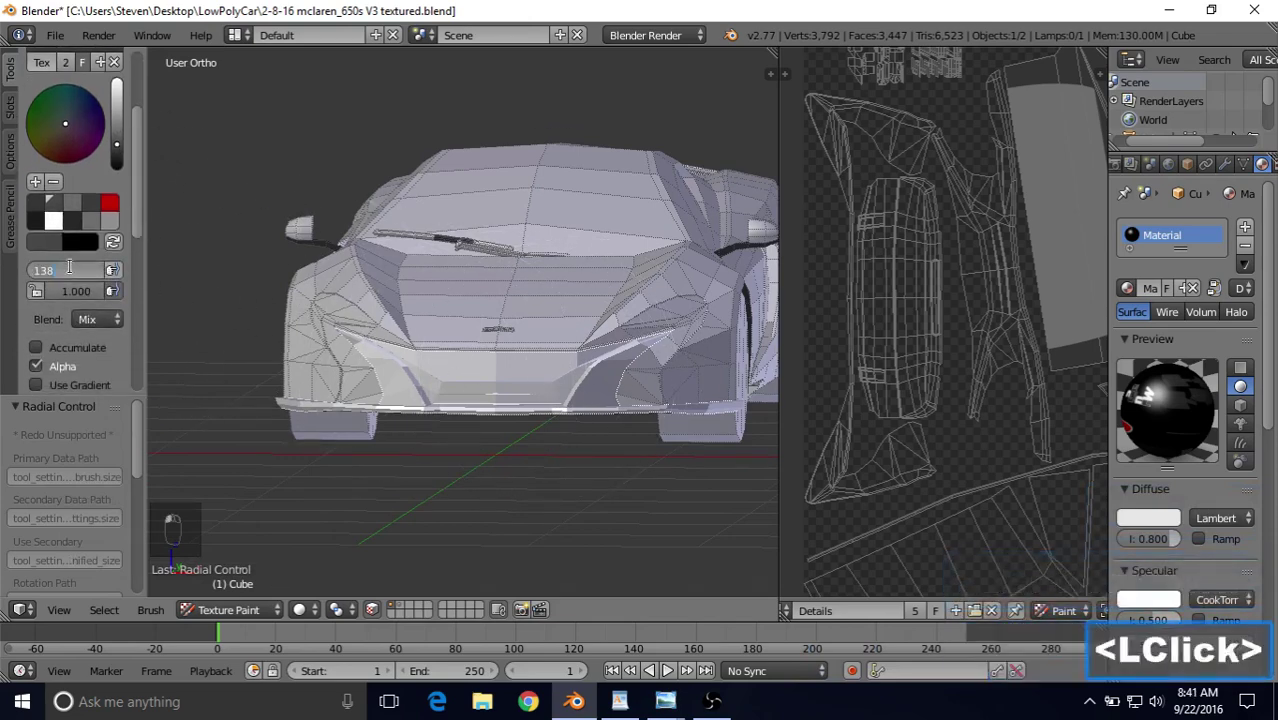
text(100)
key(Return)
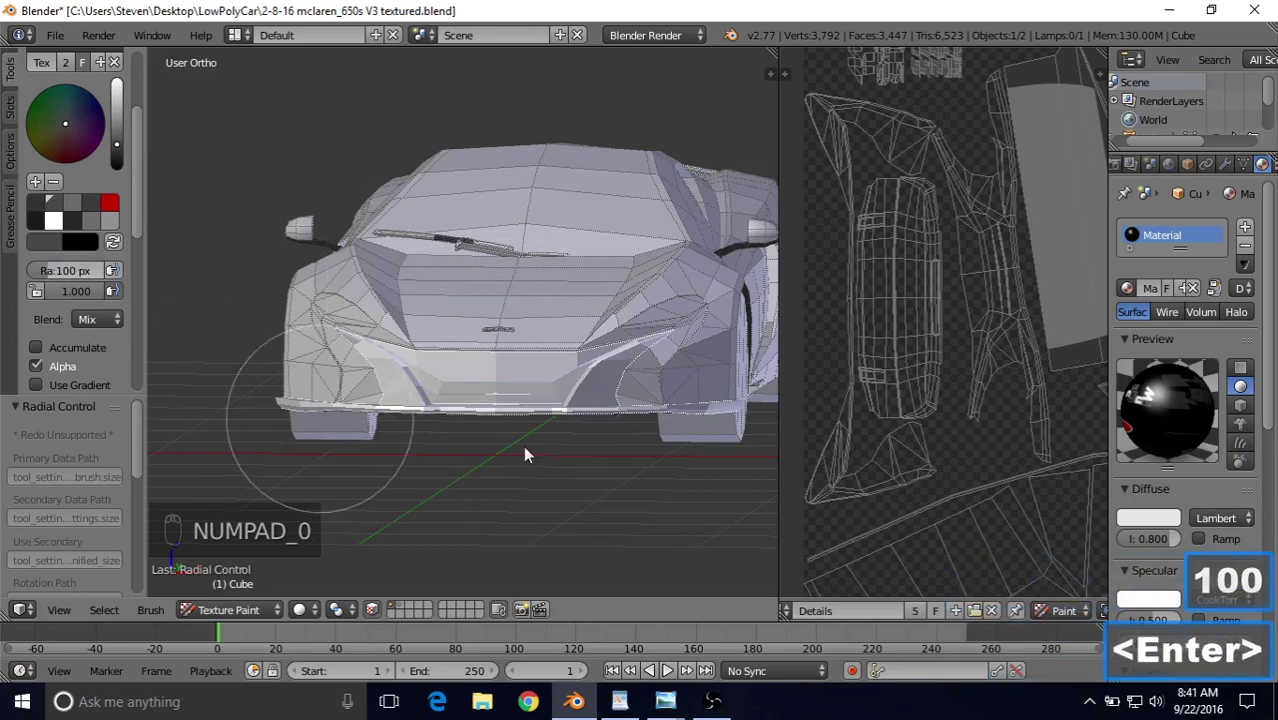
Paint the masked front bumper faces dark grey across the central grille area and lower lip.
middle_drag(553, 366, 550, 365)
mouse_move(517, 371)
mouse_down()
mouse_move(380, 368)
mouse_move(547, 369)
mouse_move(650, 348)
mouse_move(722, 417)
mouse_move(662, 412)
mouse_up()
mouse_move(262, 399)
mouse_down()
mouse_move(341, 394)
mouse_move(268, 389)
mouse_up()
middle_drag(523, 396, 505, 419)
scroll(505, 419, up, 4)
shift+middle_drag(442, 371, 279, 345)
click(279, 345)
drag(279, 345, 744, 391)
Fill in the unpainted spots around the side intake and along the lower splitter with dark grey.
shift+middle_drag(672, 404, 445, 402)
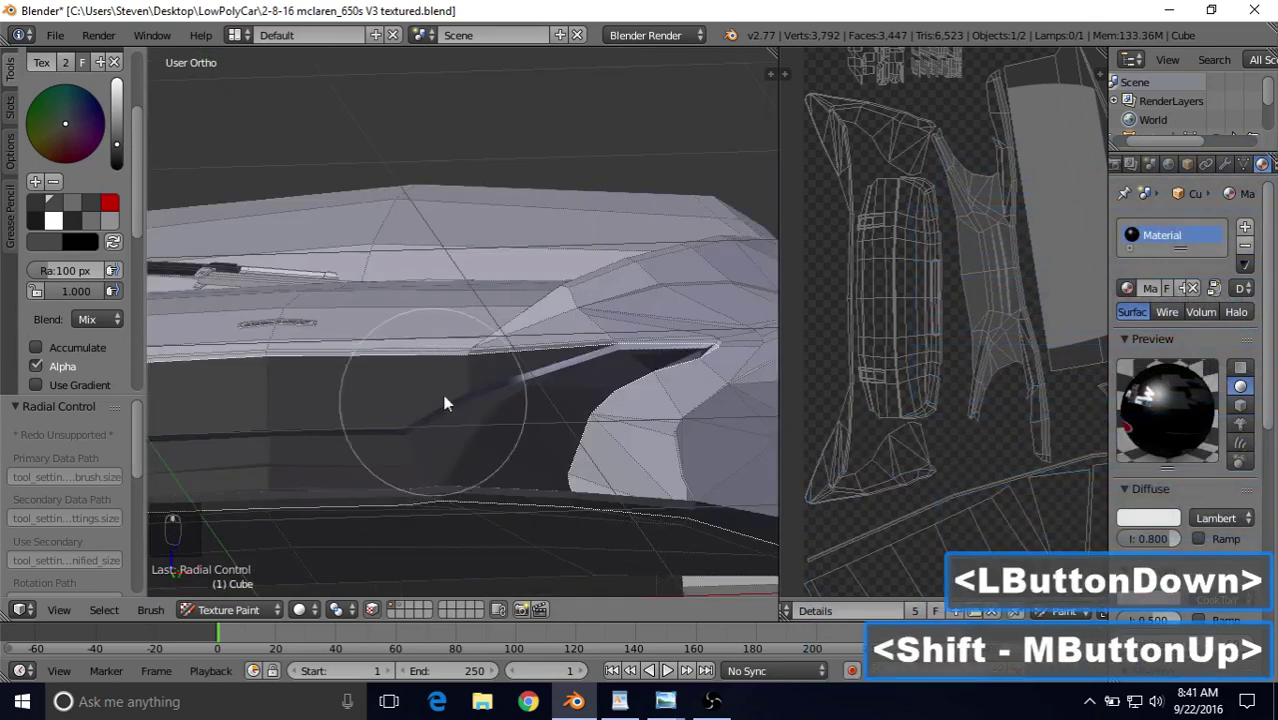
mouse_move(445, 402)
mouse_down()
mouse_move(631, 356)
mouse_move(709, 367)
mouse_move(503, 462)
mouse_up()
middle_drag(503, 462, 479, 488)
scroll(473, 422, down, 3)
mouse_move(704, 367)
mouse_down()
mouse_move(727, 370)
mouse_move(408, 373)
mouse_move(173, 333)
mouse_move(376, 389)
mouse_up()
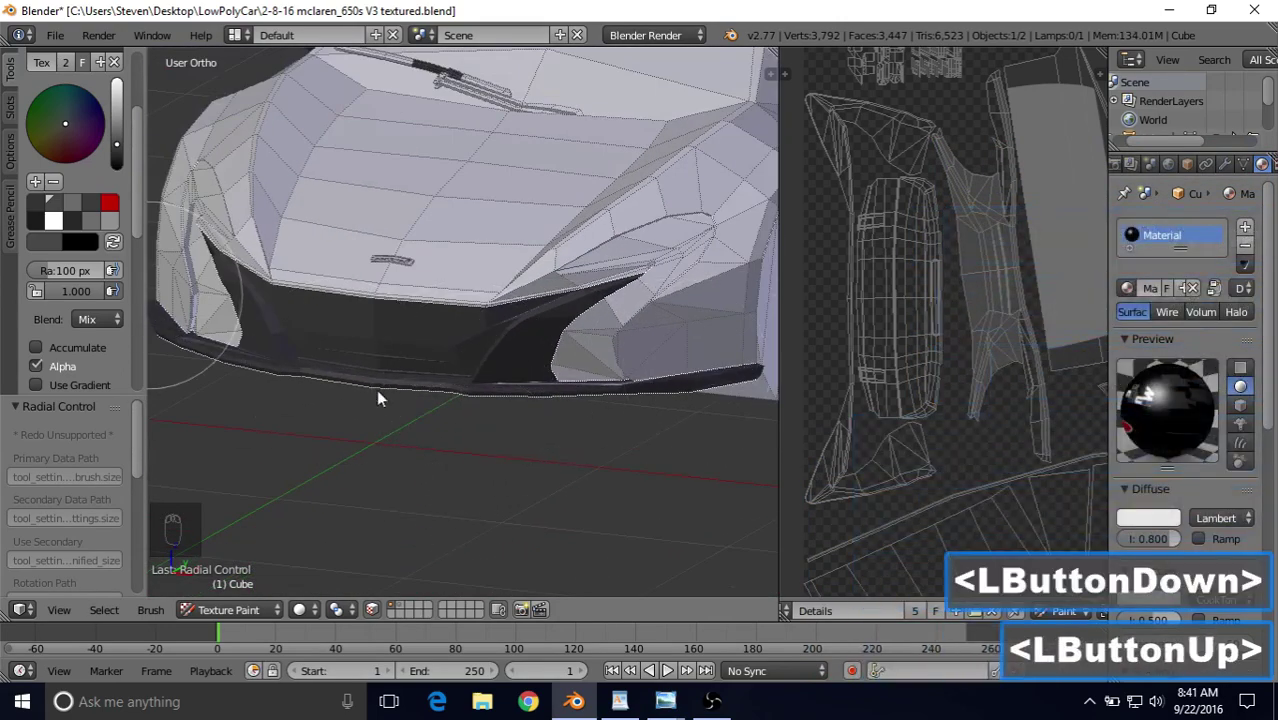
Turn off face selection masking and examine the painted front bumper from several angles.
scroll(417, 535, down, 2)
click(372, 614)
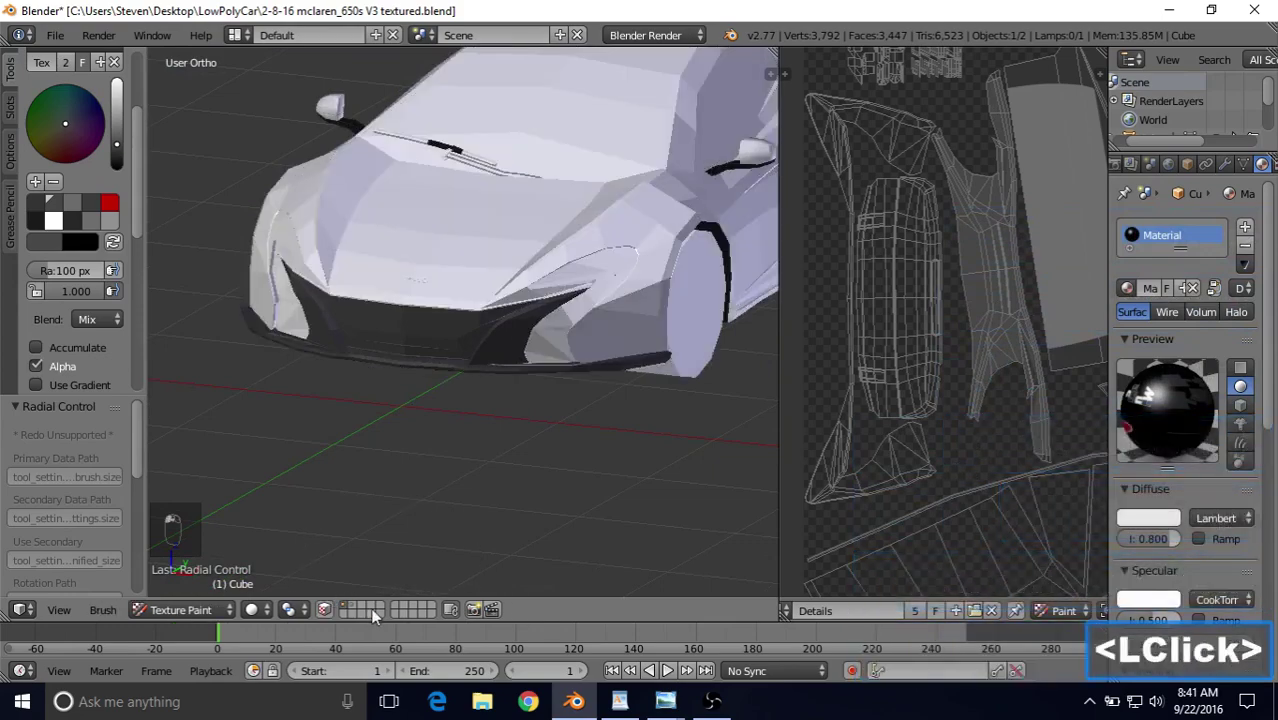
middle_drag(462, 396, 451, 372)
scroll(557, 318, down, 3)
mouse_move(557, 318)
middle_down()
mouse_move(427, 284)
mouse_move(249, 300)
mouse_move(383, 284)
mouse_move(603, 300)
mouse_move(380, 285)
mouse_move(409, 516)
middle_up()
scroll(380, 285, up, 3)
Turn face selection masking back on and brush dark grey along the lower part of the front bumper.
click(373, 279)
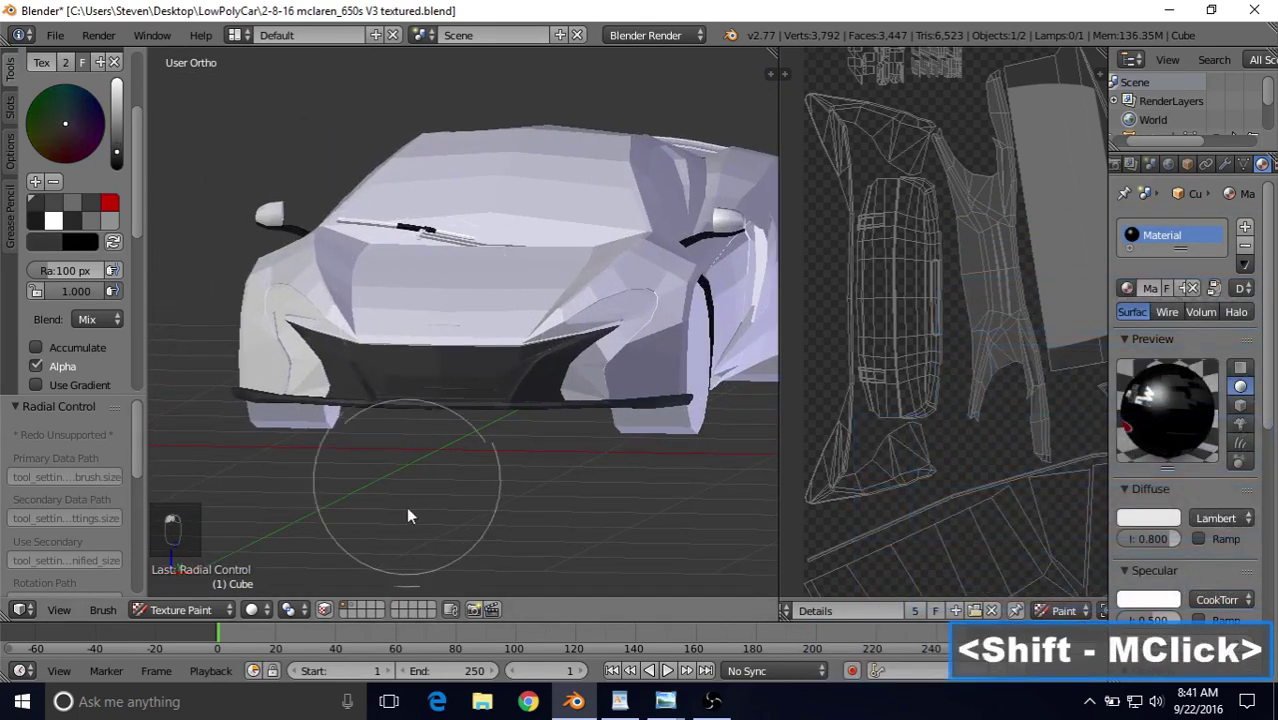
click(352, 492)
scroll(392, 424, up, 2)
mouse_move(390, 415)
mouse_down()
mouse_move(312, 350)
mouse_move(244, 330)
mouse_move(386, 432)
mouse_move(640, 358)
mouse_move(614, 362)
mouse_move(725, 446)
mouse_move(160, 424)
mouse_move(250, 430)
mouse_up()
mouse_move(394, 432)
middle_down()
mouse_move(424, 398)
mouse_move(408, 371)
middle_up()
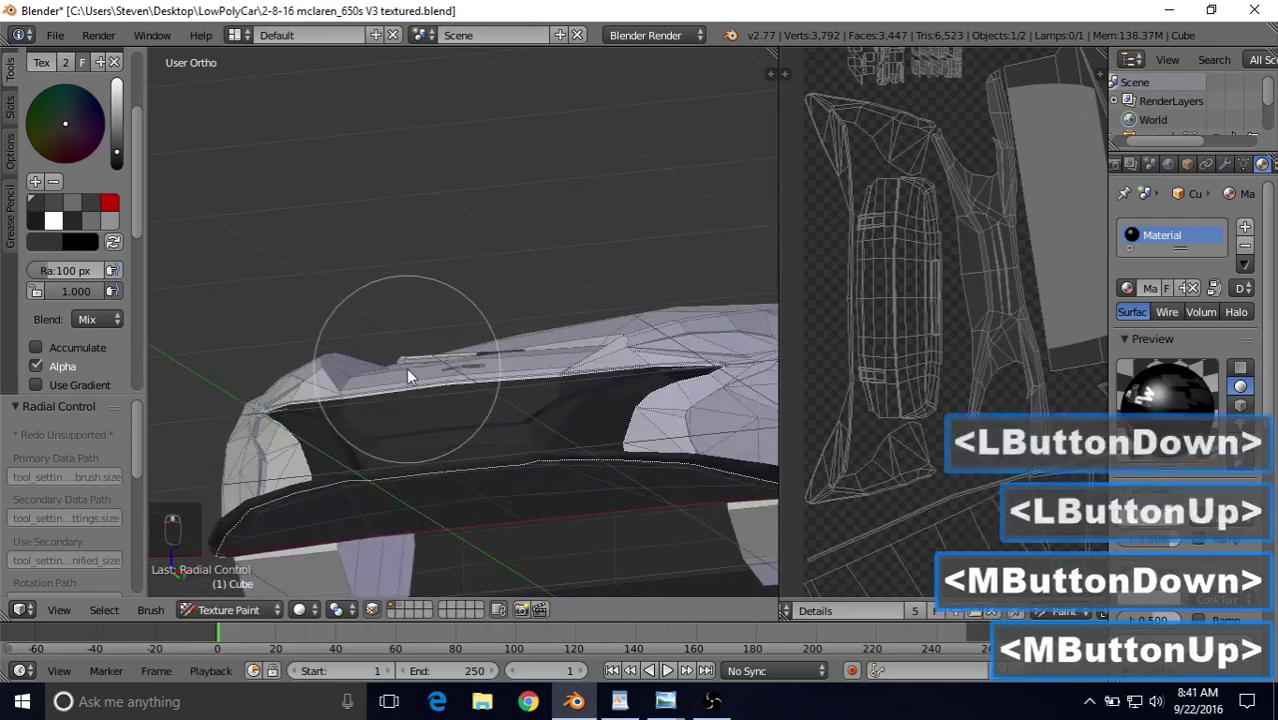
scroll(447, 447, down, 2)
middle_drag(447, 447, 501, 400)
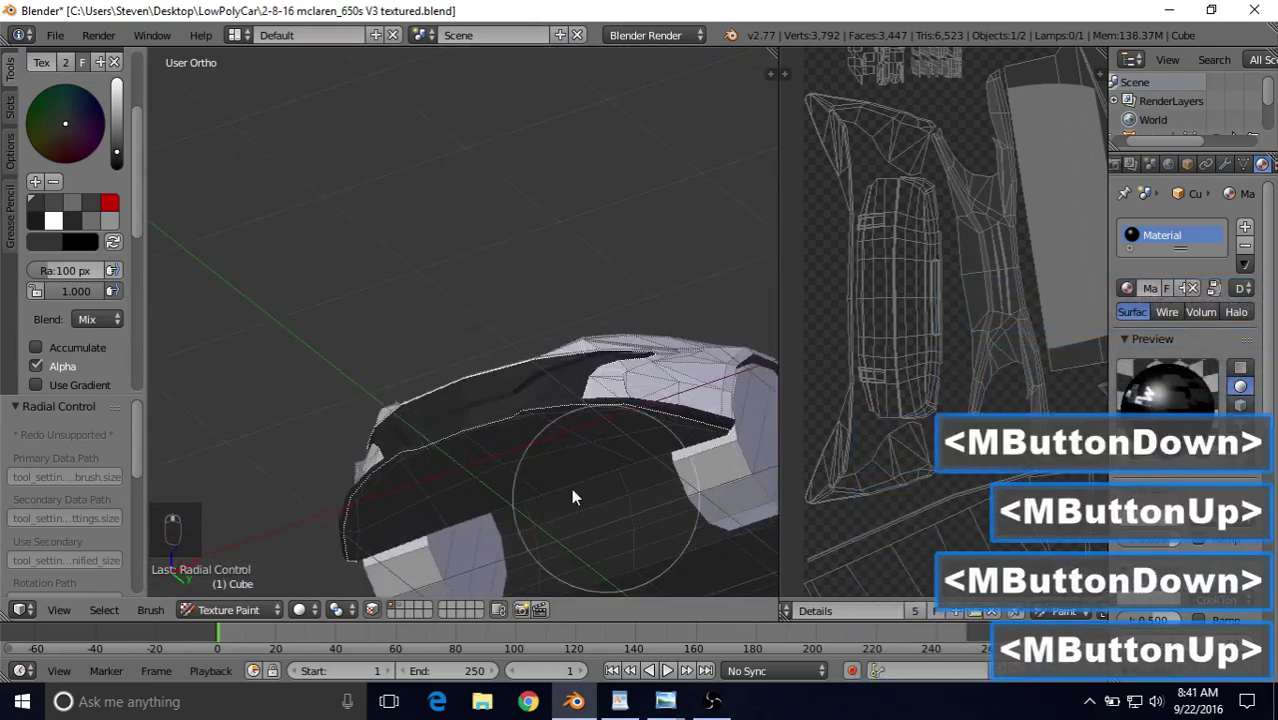
middle_drag(529, 460, 567, 540)
scroll(550, 495, up, 3)
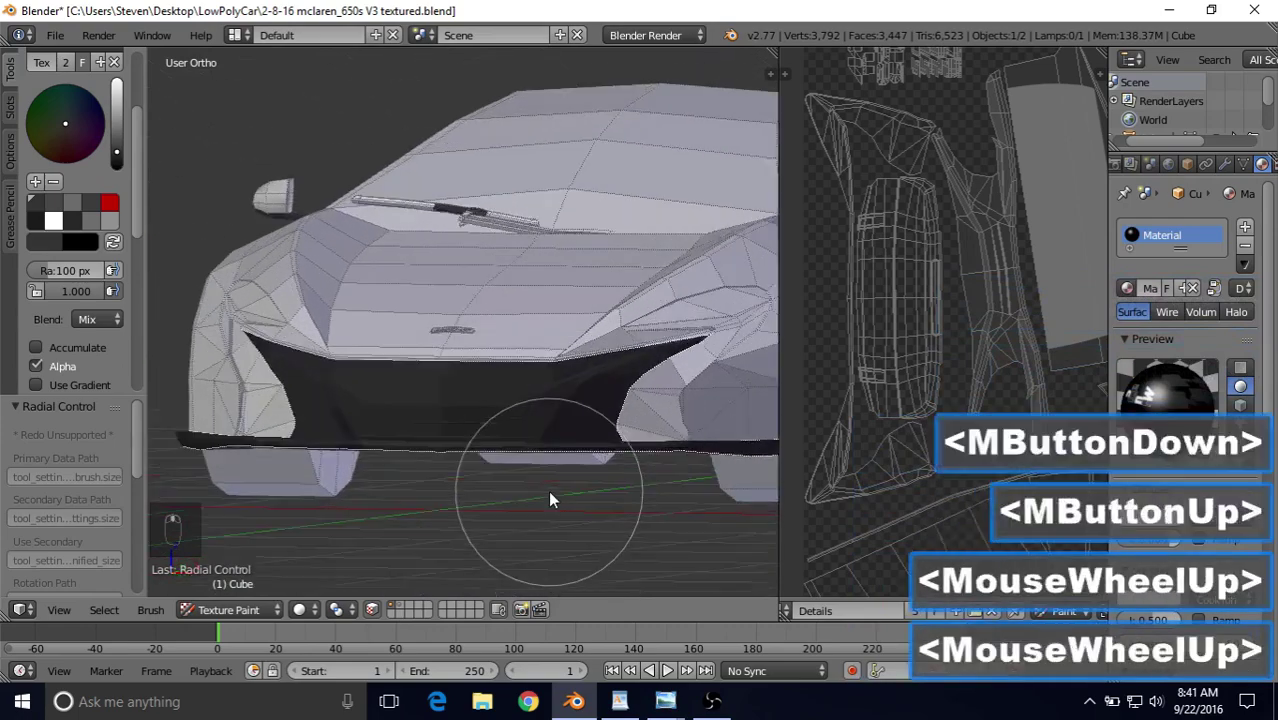
Paint the front splitter lip dark grey out to both corners of the bumper.
middle_drag(506, 452, 500, 476)
click(724, 440)
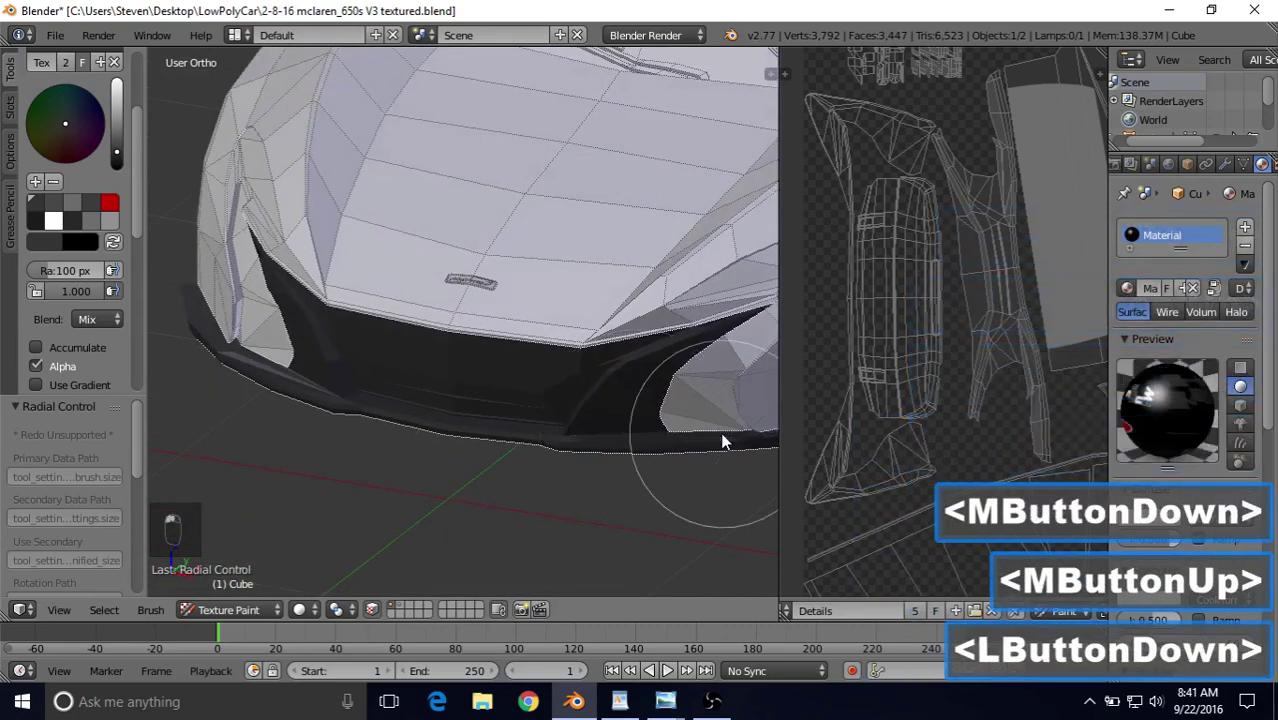
shift+middle_drag(722, 437, 579, 423)
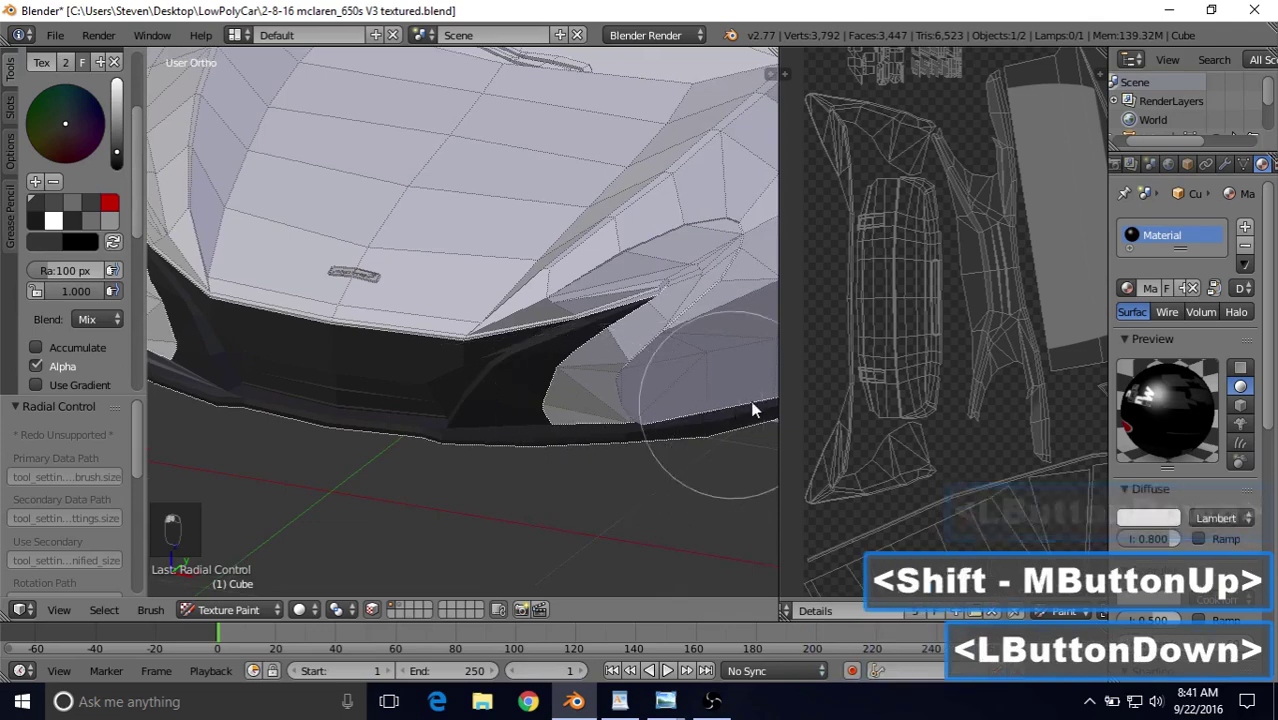
drag(752, 402, 765, 402)
shift+middle_drag(658, 434, 558, 445)
drag(556, 445, 675, 411)
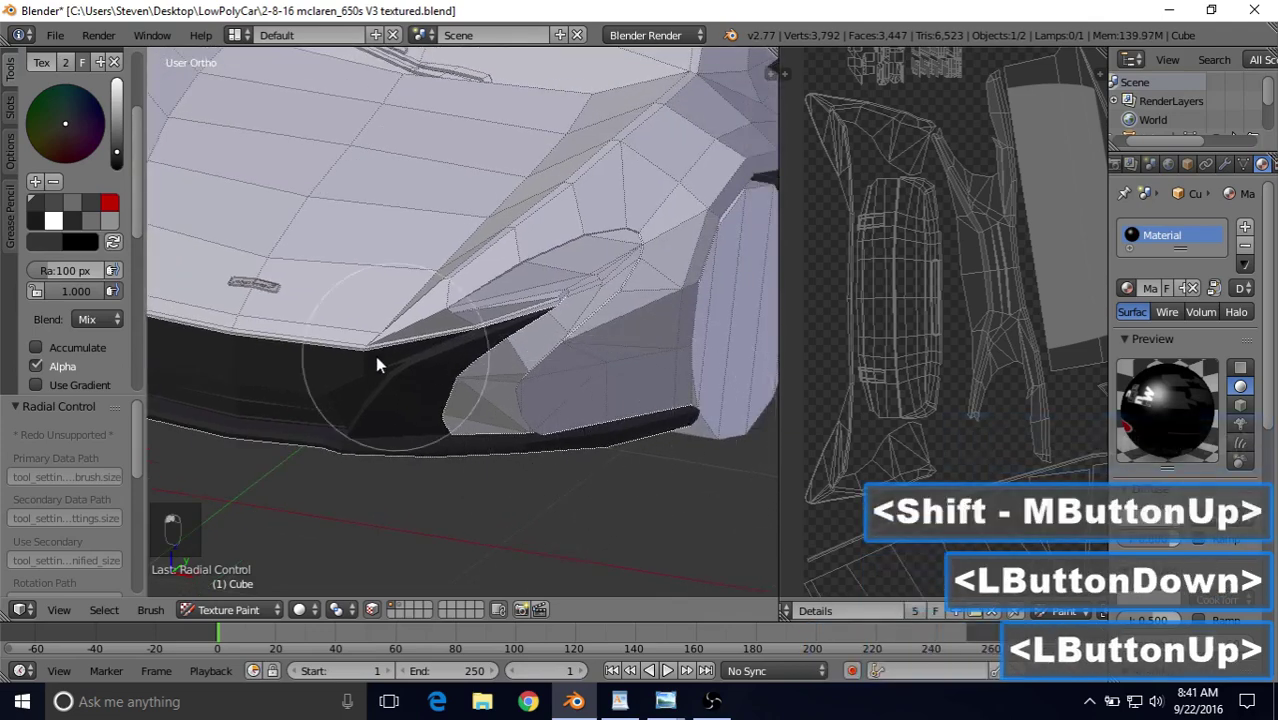
shift+middle_drag(377, 363, 762, 337)
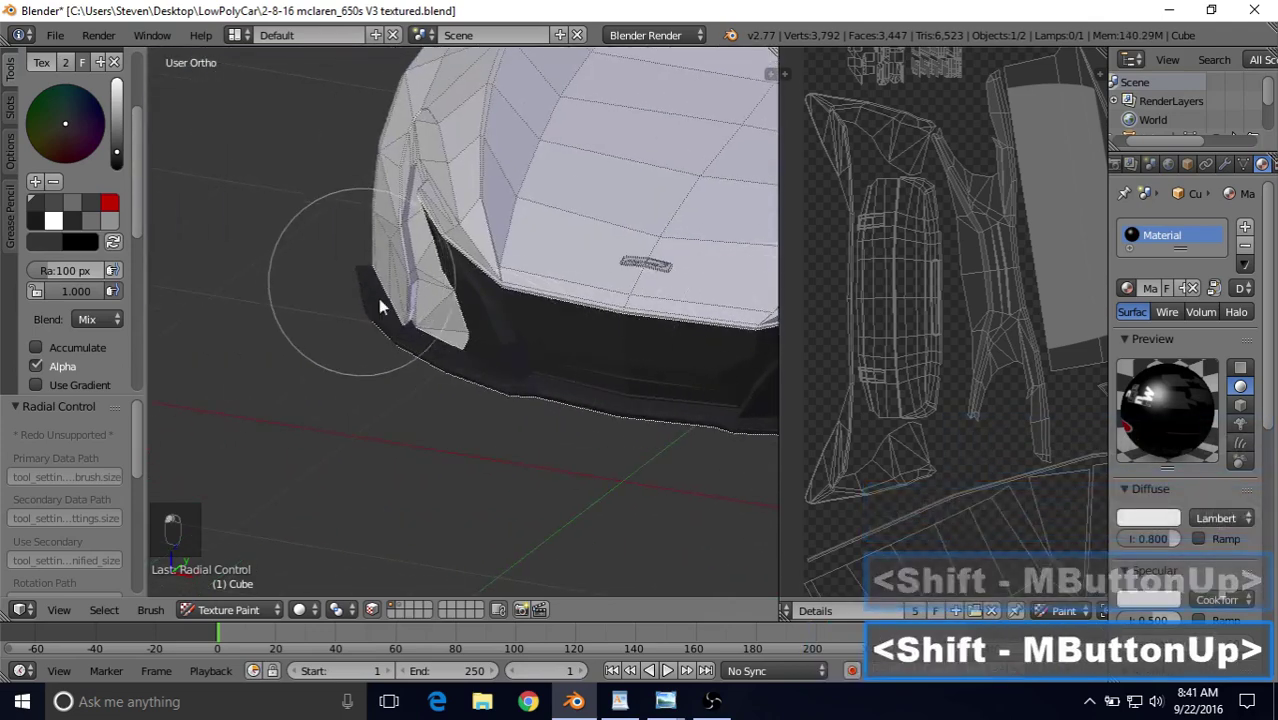
mouse_move(380, 305)
mouse_down()
mouse_move(674, 423)
mouse_move(664, 419)
mouse_up()
Brush dark grey over the bumper recess from the intake on the car's right towards the central grille.
mouse_move(461, 374)
middle_down()
mouse_move(496, 280)
mouse_move(488, 365)
middle_up()
scroll(422, 456, up, 2)
shift+middle_drag(422, 456, 628, 229)
mouse_move(482, 337)
mouse_down()
mouse_move(338, 352)
mouse_move(656, 379)
mouse_move(749, 423)
mouse_move(520, 336)
mouse_move(606, 338)
mouse_move(784, 383)
mouse_up()
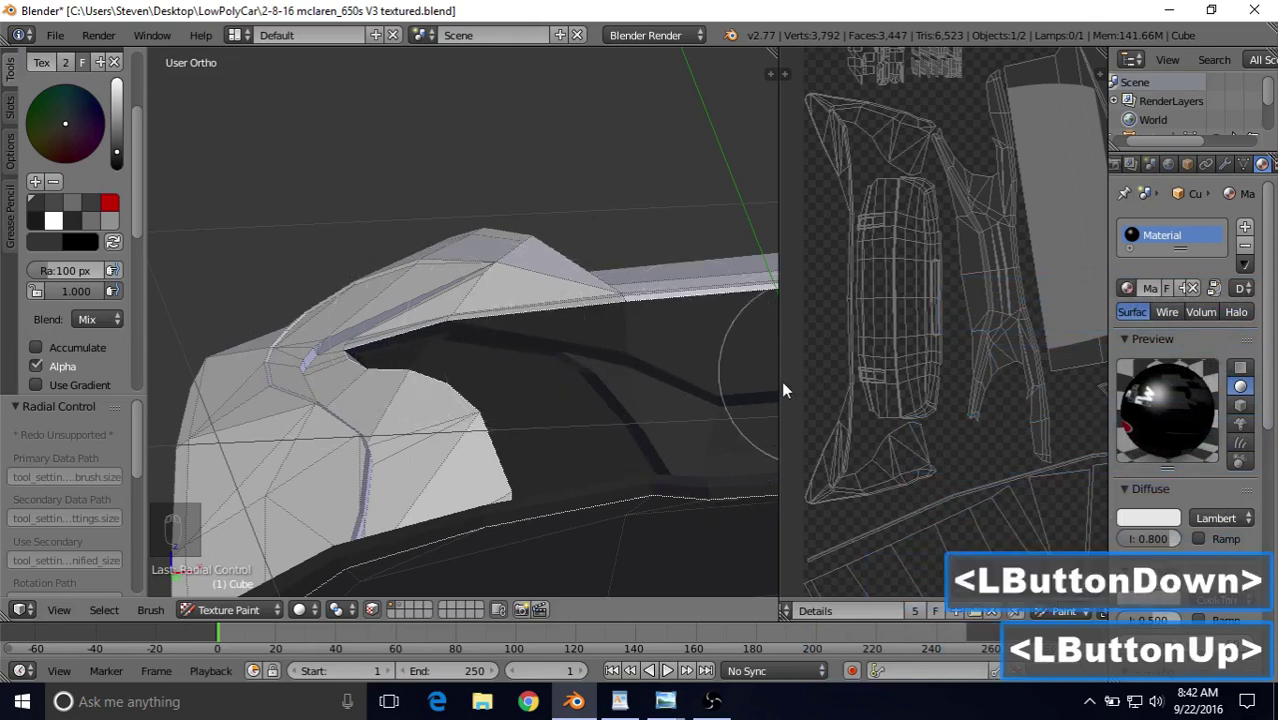
middle_drag(422, 403, 408, 408)
drag(442, 323, 403, 318)
Paint the pointed upper tip and inner edge of the intake on the car's right dark grey.
mouse_move(403, 318)
middle_down()
mouse_move(416, 348)
mouse_move(399, 364)
middle_up()
mouse_move(503, 253)
mouse_down()
mouse_move(531, 214)
mouse_move(530, 230)
mouse_up()
middle_drag(530, 230, 486, 269)
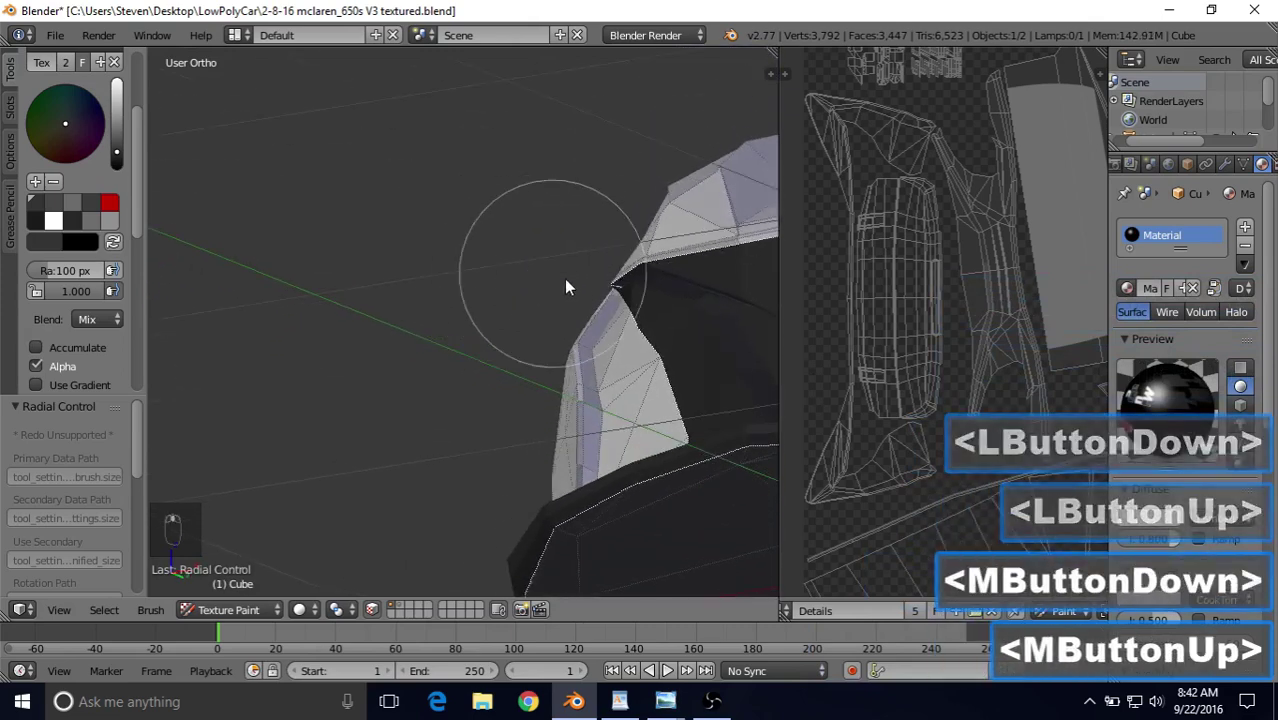
mouse_move(602, 277)
mouse_down()
mouse_move(590, 277)
mouse_move(630, 292)
mouse_up()
middle_drag(572, 357, 595, 330)
mouse_move(595, 330)
mouse_down()
mouse_move(592, 312)
mouse_move(601, 378)
mouse_up()
scroll(598, 385, down, 3)
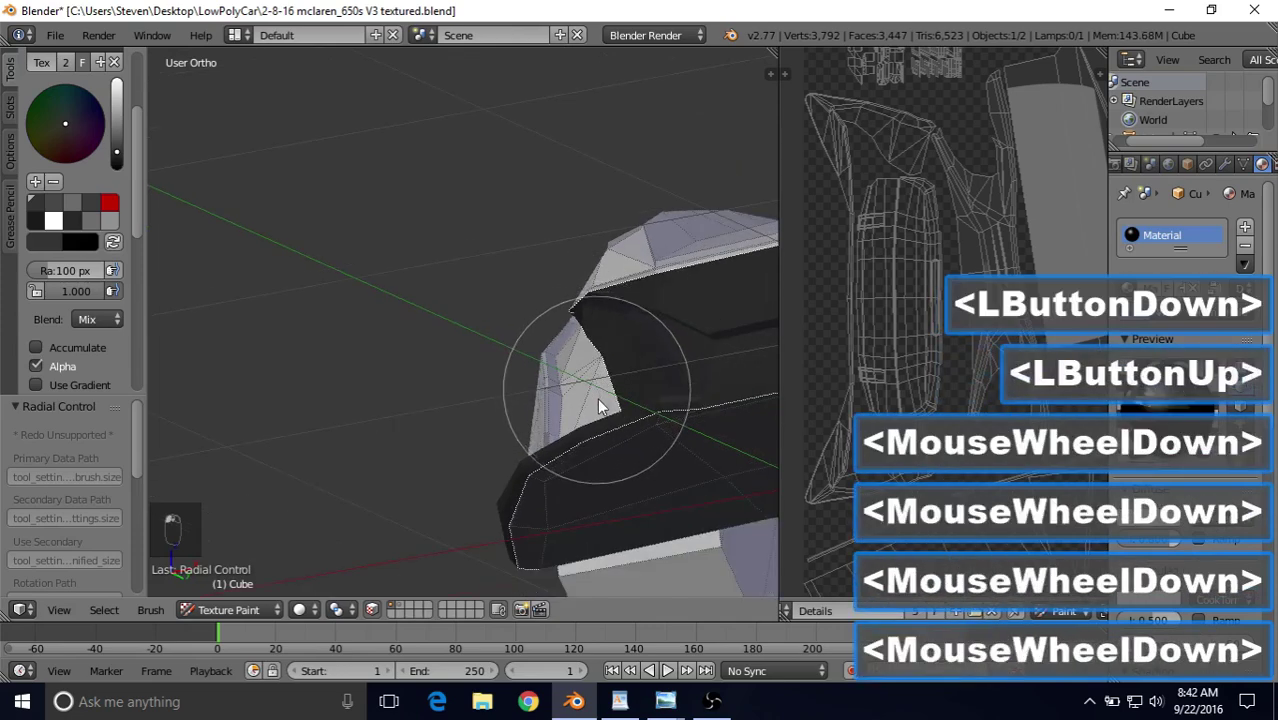
Paint dark grey across the central grille and into the intake on the car's left.
shift+middle_drag(590, 400, 285, 442)
mouse_move(412, 400)
mouse_down()
mouse_move(565, 365)
mouse_move(320, 383)
mouse_up()
drag(682, 313, 553, 439)
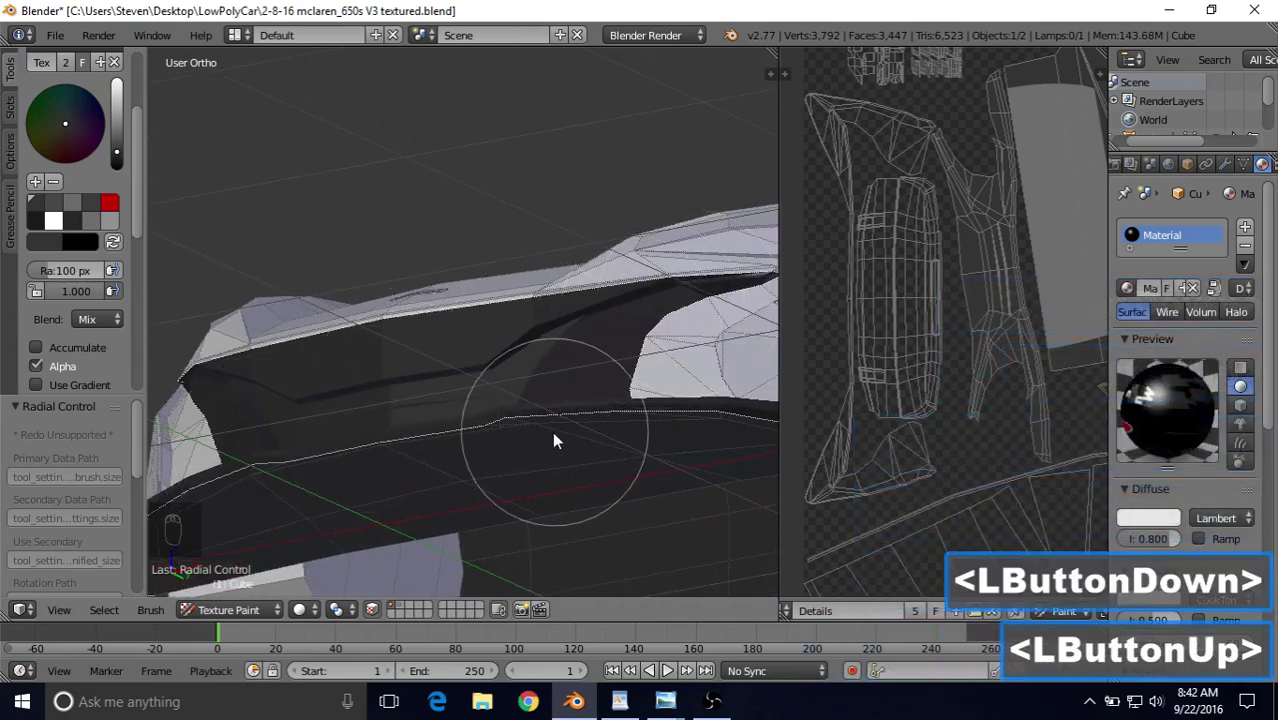
mouse_move(553, 439)
middle_down()
mouse_move(388, 431)
mouse_move(585, 291)
middle_up()
drag(585, 291, 590, 331)
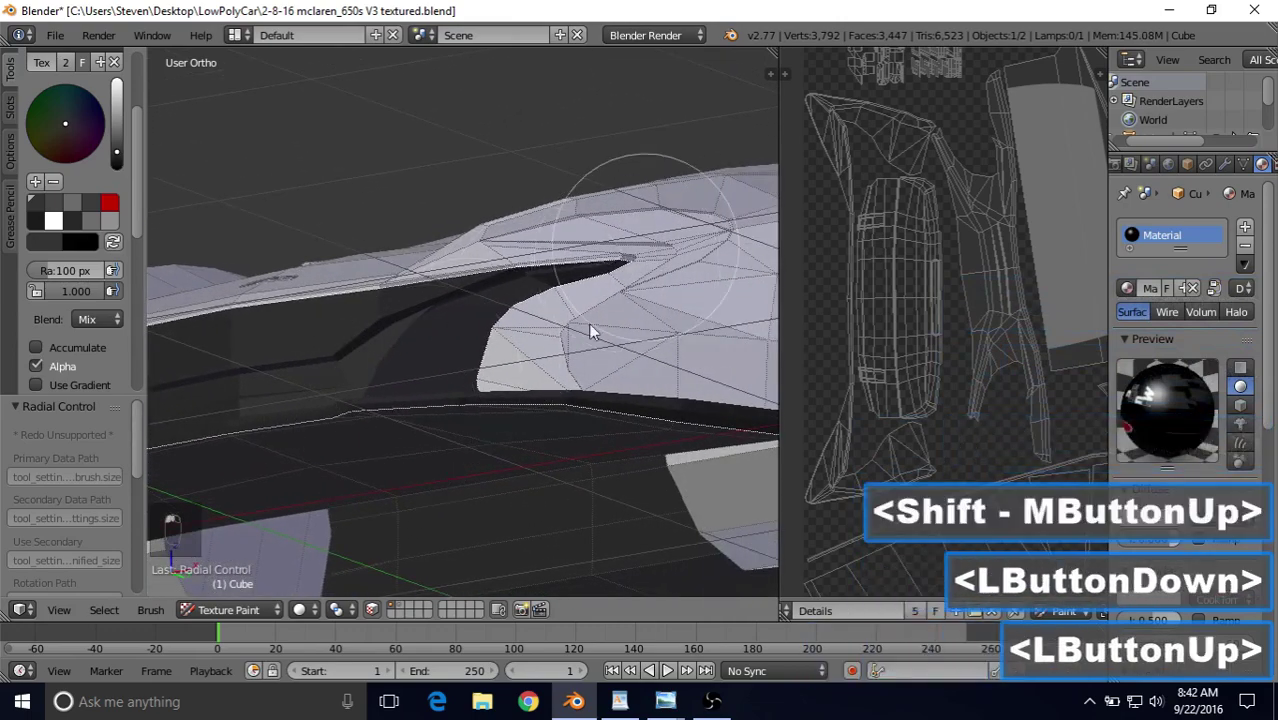
mouse_move(590, 331)
middle_down()
mouse_move(514, 354)
mouse_move(580, 348)
mouse_move(589, 326)
middle_up()
drag(590, 326, 566, 328)
Cover the inner faces of the intake on the car's left with dark grey, working from a low angle.
middle_drag(503, 368, 543, 372)
mouse_move(557, 320)
mouse_down()
mouse_move(557, 308)
mouse_move(528, 328)
mouse_up()
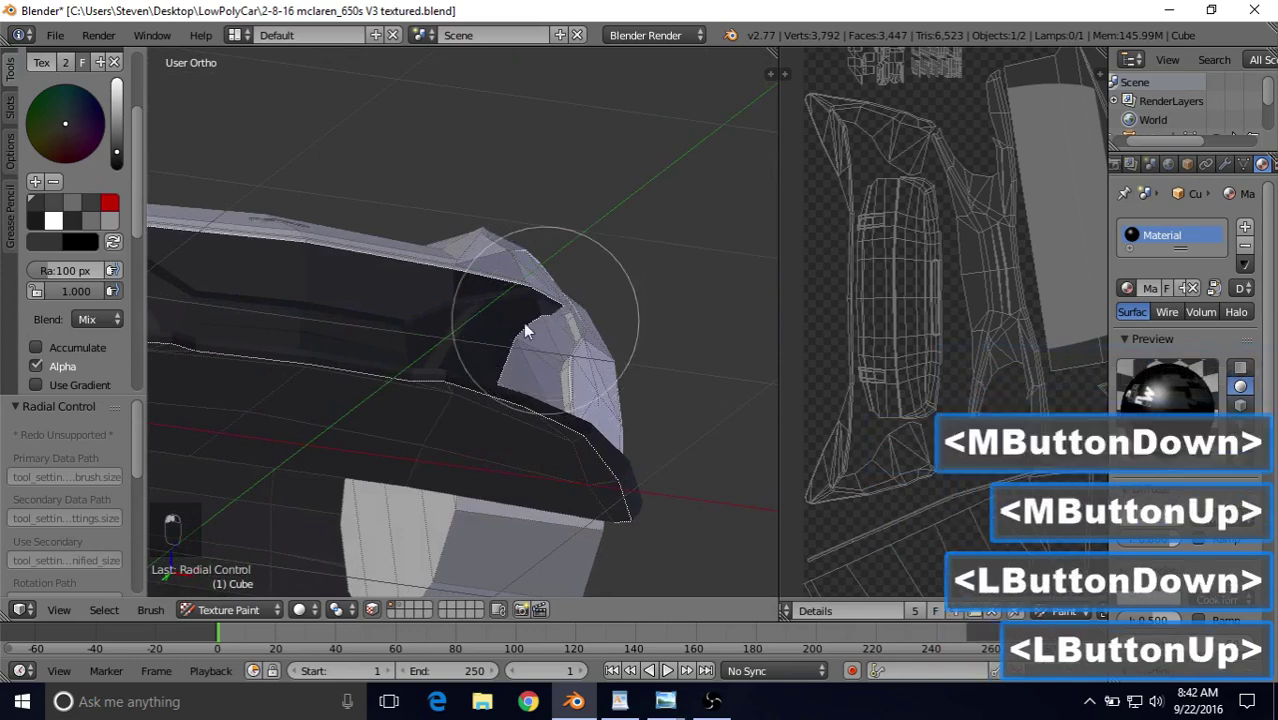
mouse_move(528, 328)
middle_down()
mouse_move(491, 337)
mouse_move(510, 335)
middle_up()
mouse_move(494, 316)
mouse_down()
mouse_move(471, 334)
mouse_move(465, 320)
mouse_move(462, 371)
mouse_up()
middle_drag(462, 371, 430, 325)
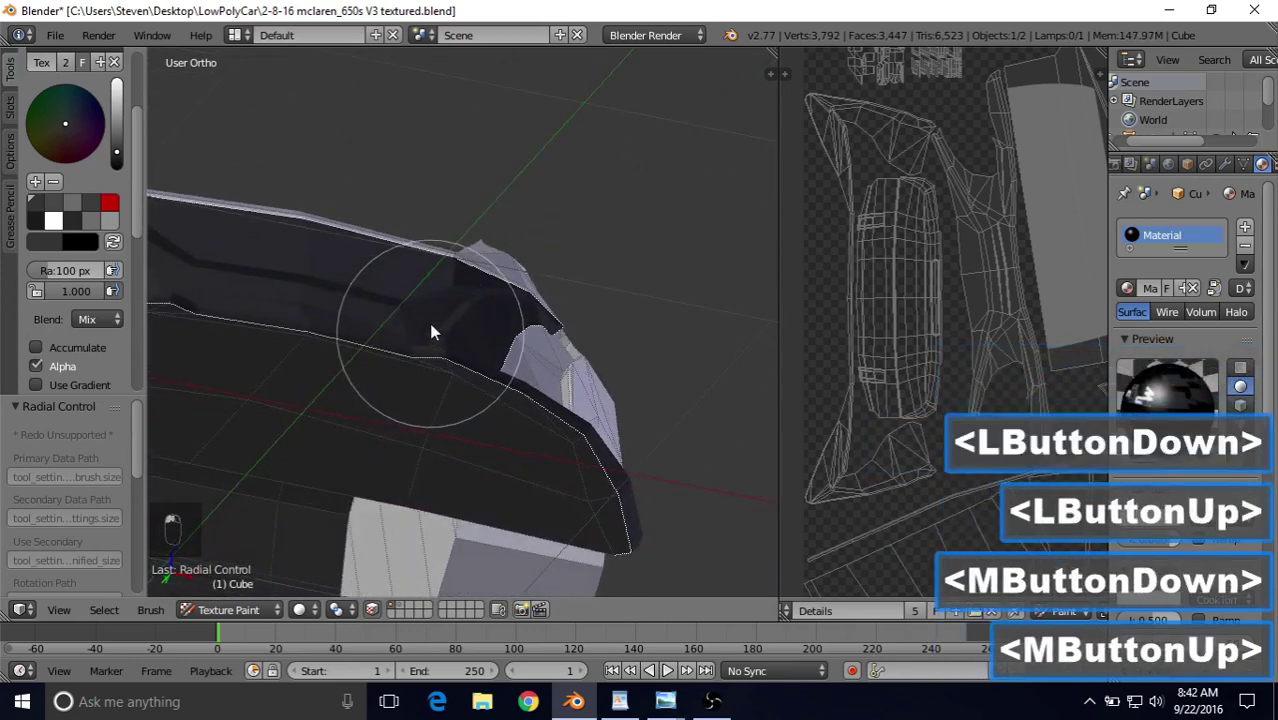
drag(449, 297, 449, 297)
Touch up the remaining bumper faces around the grille and the intake on the car's right with dark grey.
scroll(366, 360, down, 2)
mouse_move(363, 370)
shift+middle_down()
mouse_move(558, 467)
mouse_move(322, 422)
mouse_move(292, 437)
mouse_move(252, 423)
mouse_move(253, 435)
shift+middle_up()
scroll(558, 467, up, 3)
click(252, 423)
drag(253, 435, 262, 435)
mouse_move(270, 435)
middle_down()
mouse_move(271, 457)
mouse_move(522, 385)
middle_up()
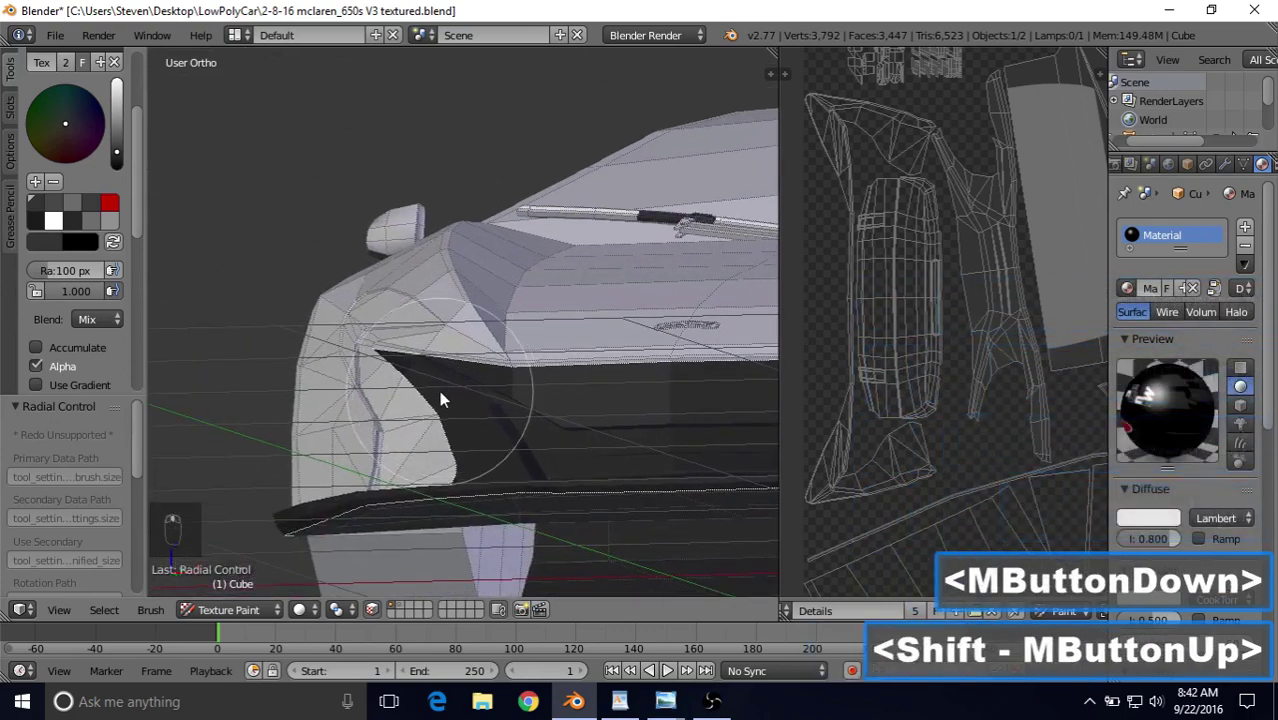
scroll(442, 394, up, 2)
click(557, 548)
scroll(622, 514, down, 2)
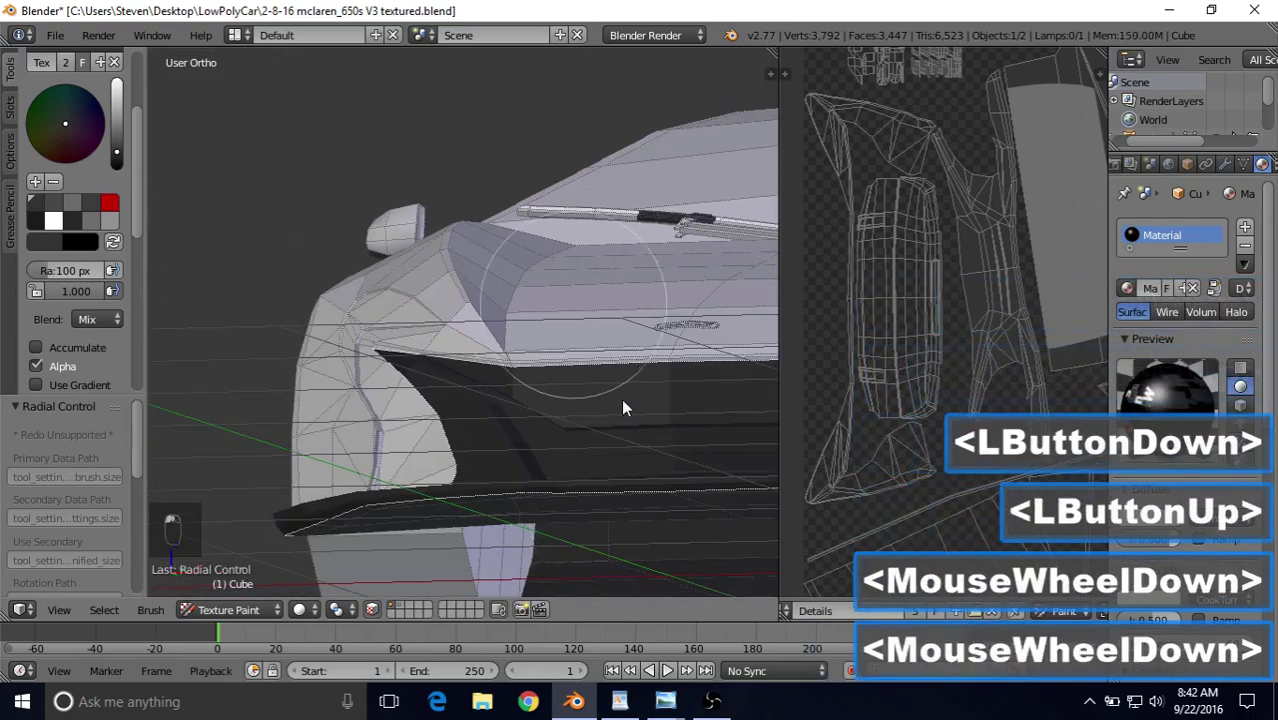
mouse_move(551, 429)
middle_down()
mouse_move(528, 470)
mouse_move(531, 513)
middle_up()
drag(536, 515, 520, 458)
mouse_move(520, 458)
middle_down()
mouse_move(551, 478)
mouse_move(490, 360)
middle_up()
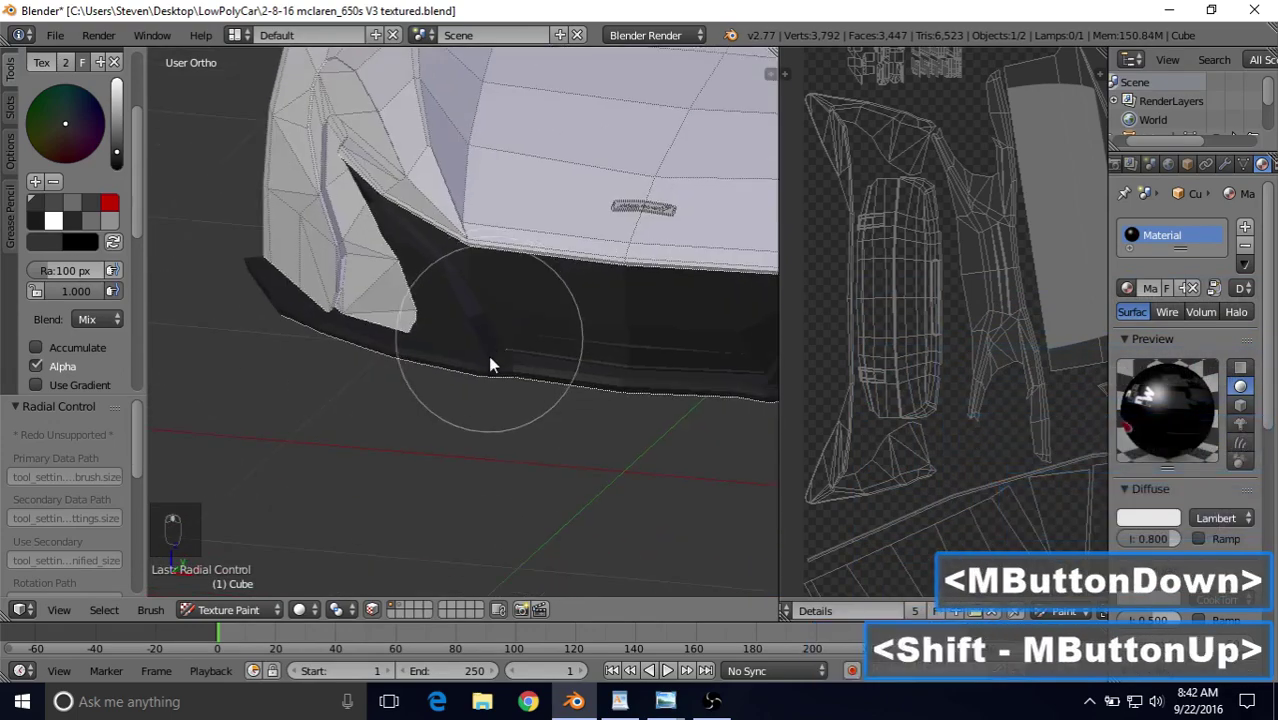
Fill the small leftover spots on the inner fold between the grille and the right intake with dark grey.
scroll(500, 362, up, 4)
click(561, 390)
mouse_move(562, 386)
middle_down()
mouse_move(648, 365)
mouse_move(711, 372)
middle_up()
mouse_move(711, 372)
mouse_down()
mouse_move(650, 337)
mouse_move(640, 355)
mouse_up()
mouse_move(640, 355)
middle_down()
mouse_move(622, 385)
mouse_move(641, 352)
middle_up()
drag(643, 366, 645, 360)
click(645, 357)
scroll(648, 357, down, 1)
middle_drag(648, 357, 666, 370)
mouse_move(630, 390)
mouse_down()
mouse_move(616, 399)
mouse_move(620, 345)
mouse_up()
Turn off face selection masking and examine the paint edges around the intake on the car's left up close.
scroll(618, 340, down, 2)
middle_drag(599, 308, 631, 430)
middle_drag(508, 414, 683, 370)
middle_drag(477, 288, 431, 246)
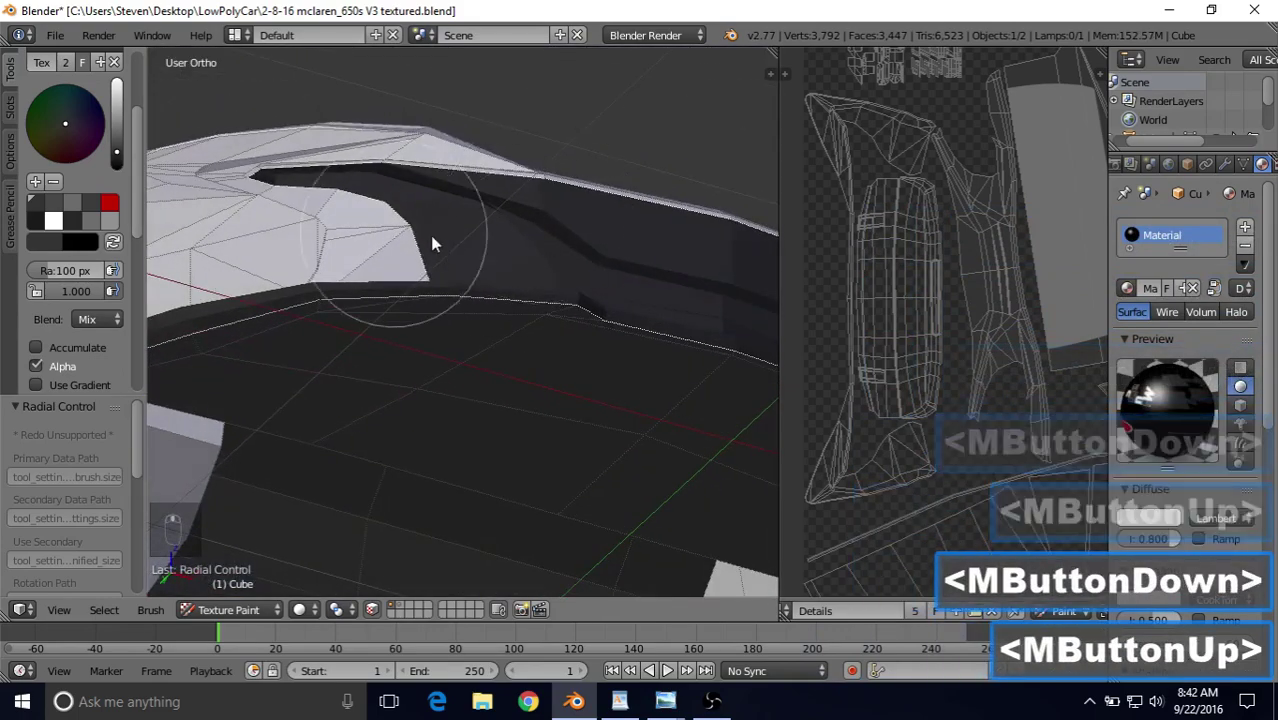
scroll(533, 357, down, 4)
middle_drag(559, 320, 438, 433)
scroll(440, 433, down, 2)
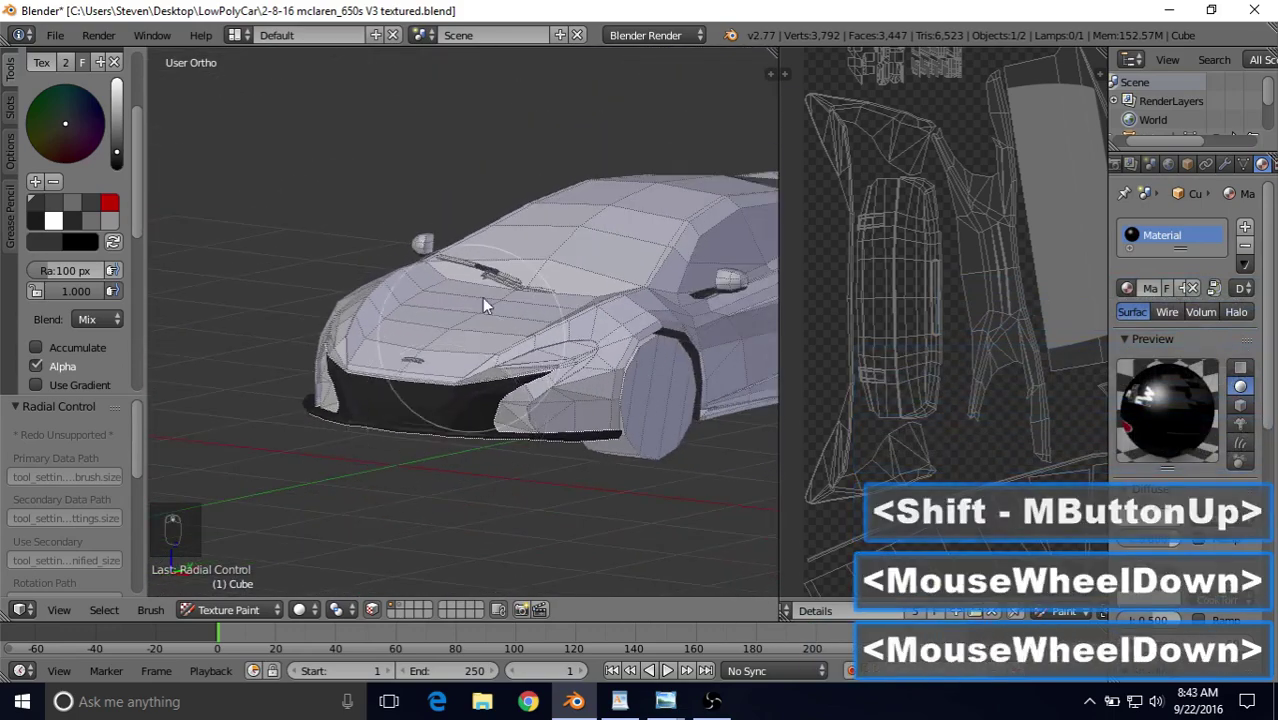
click(374, 610)
mouse_move(556, 351)
middle_down()
mouse_move(562, 336)
mouse_move(550, 350)
middle_up()
scroll(530, 370, up, 7)
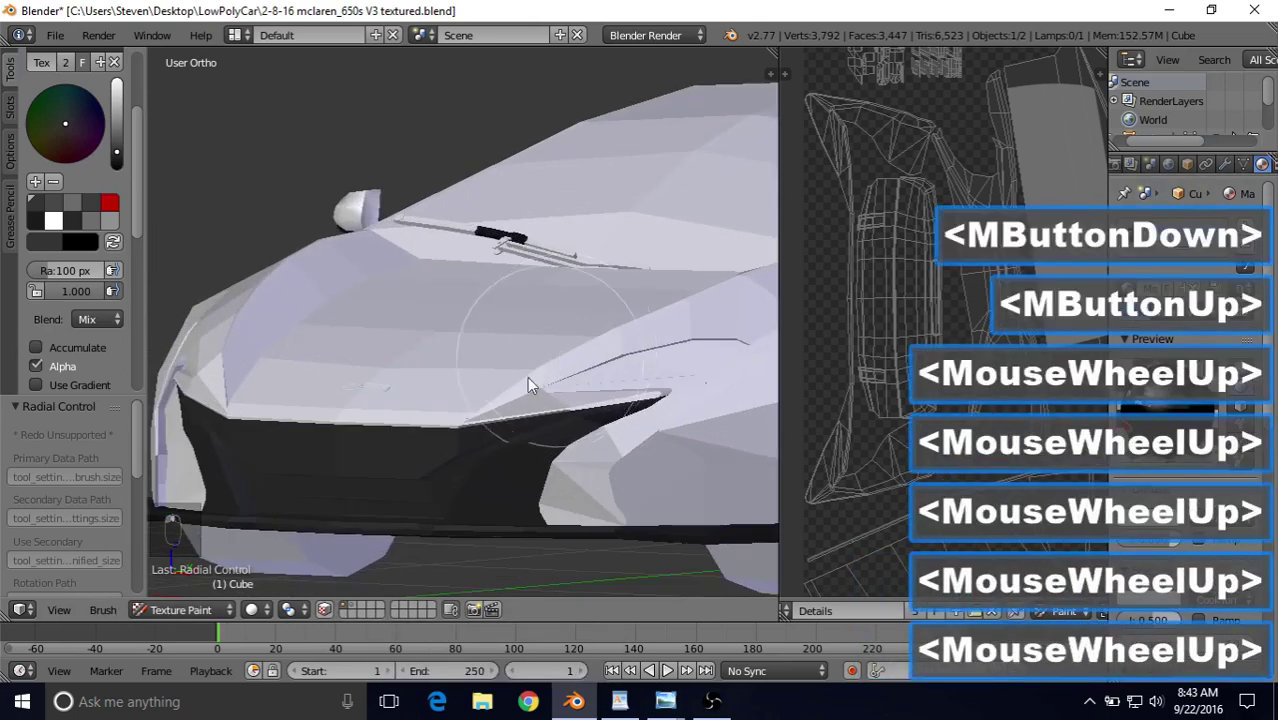
shift+middle_drag(502, 428, 391, 320)
scroll(501, 349, up, 3)
scroll(470, 343, up, 2)
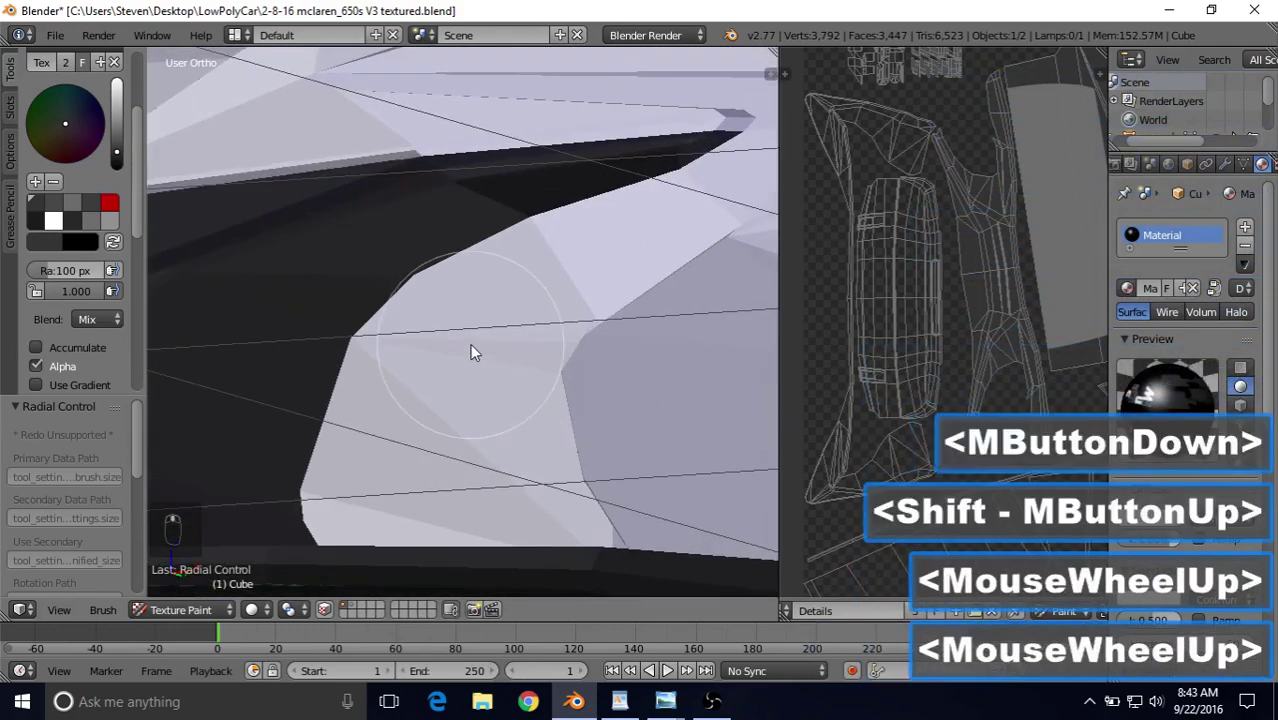
middle_drag(470, 343, 485, 285)
scroll(485, 285, up, 3)
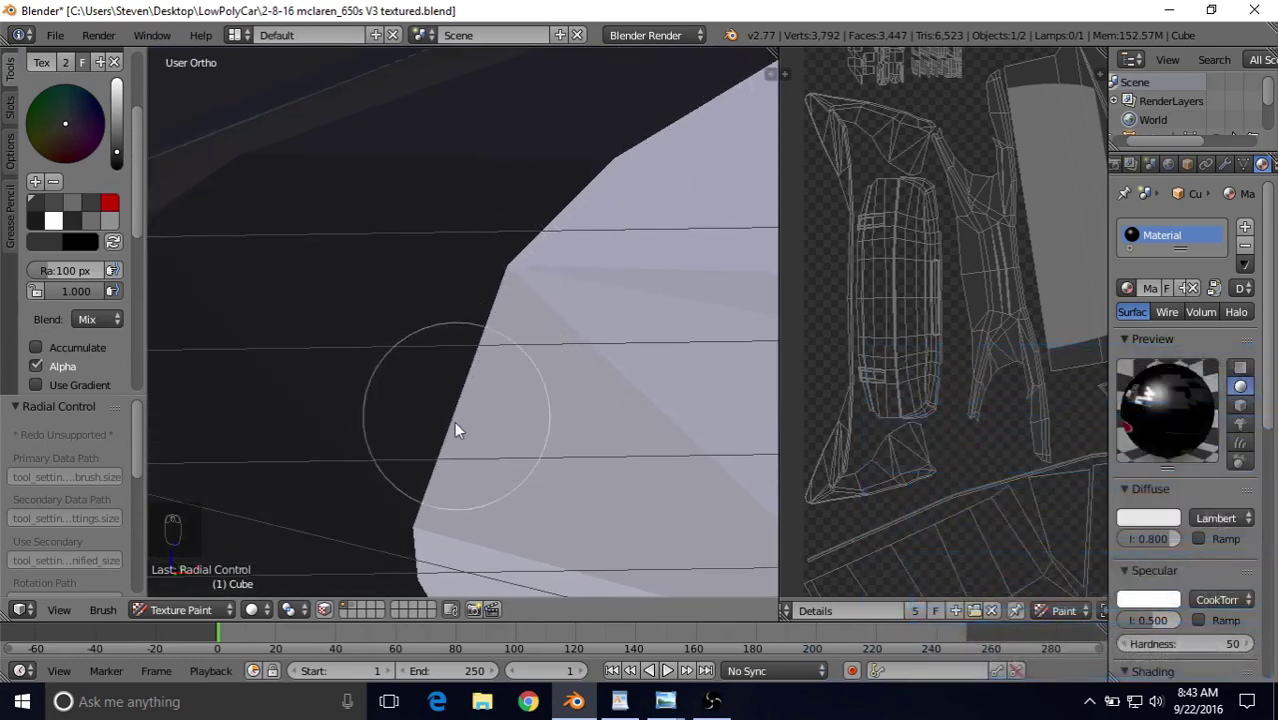
scroll(425, 515, down, 3)
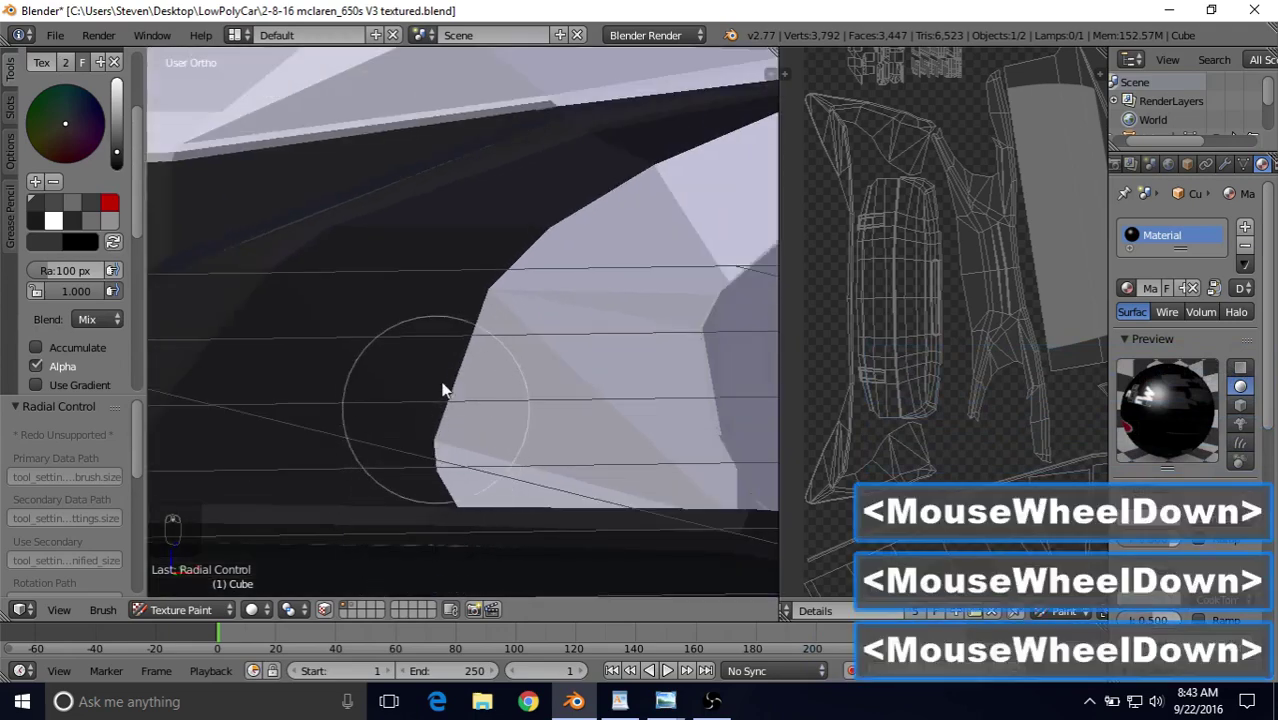
shift+middle_drag(573, 188, 400, 422)
scroll(421, 390, up, 2)
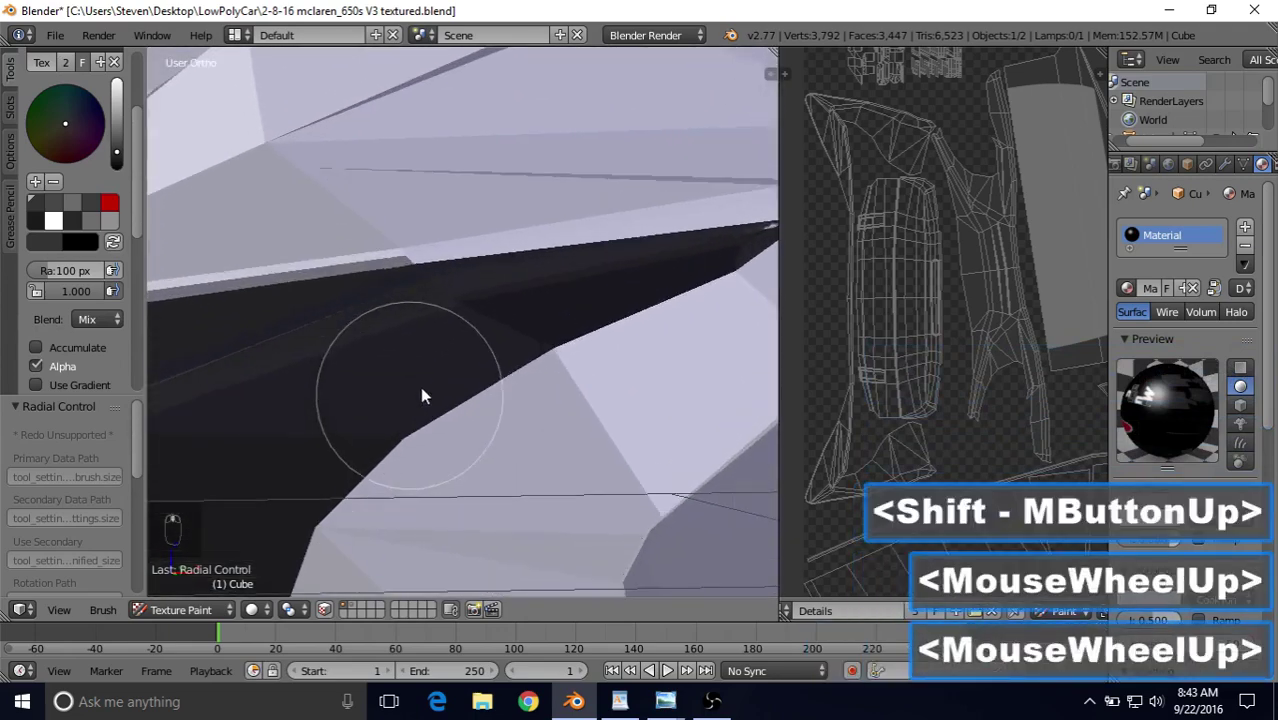
middle_drag(539, 332, 471, 536)
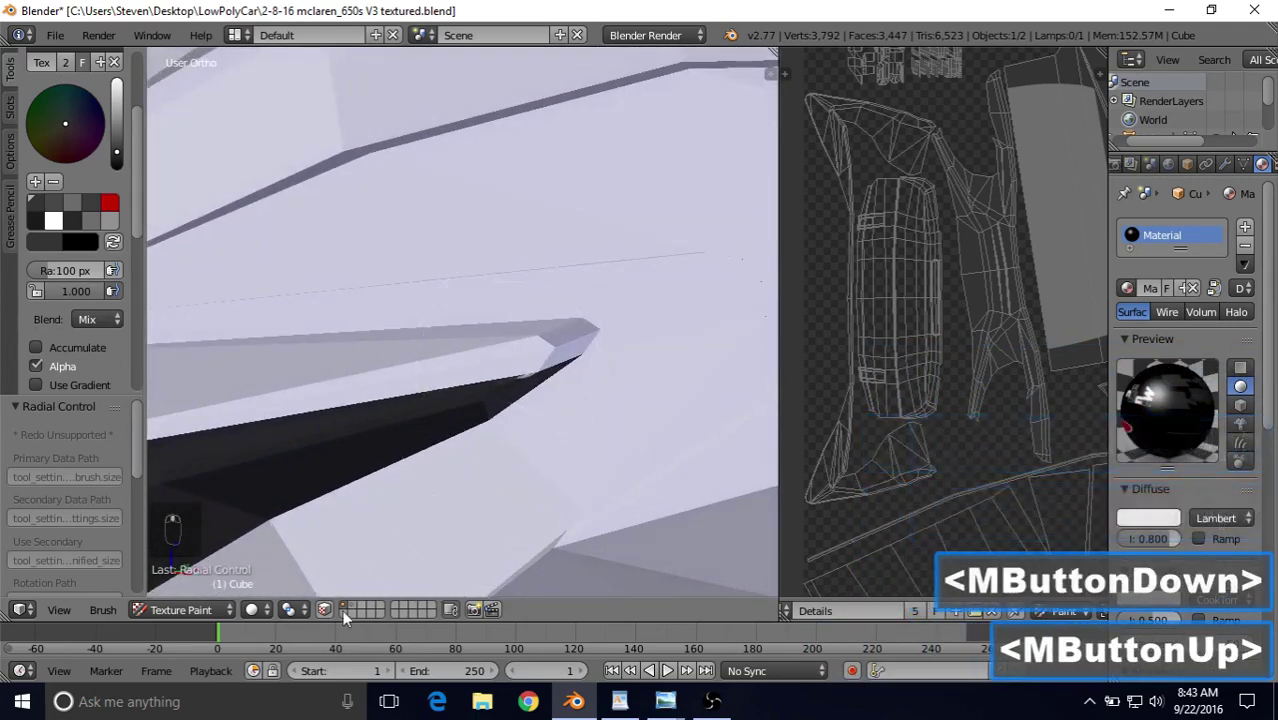
shift+middle_drag(404, 380, 197, 277)
scroll(461, 387, down, 10)
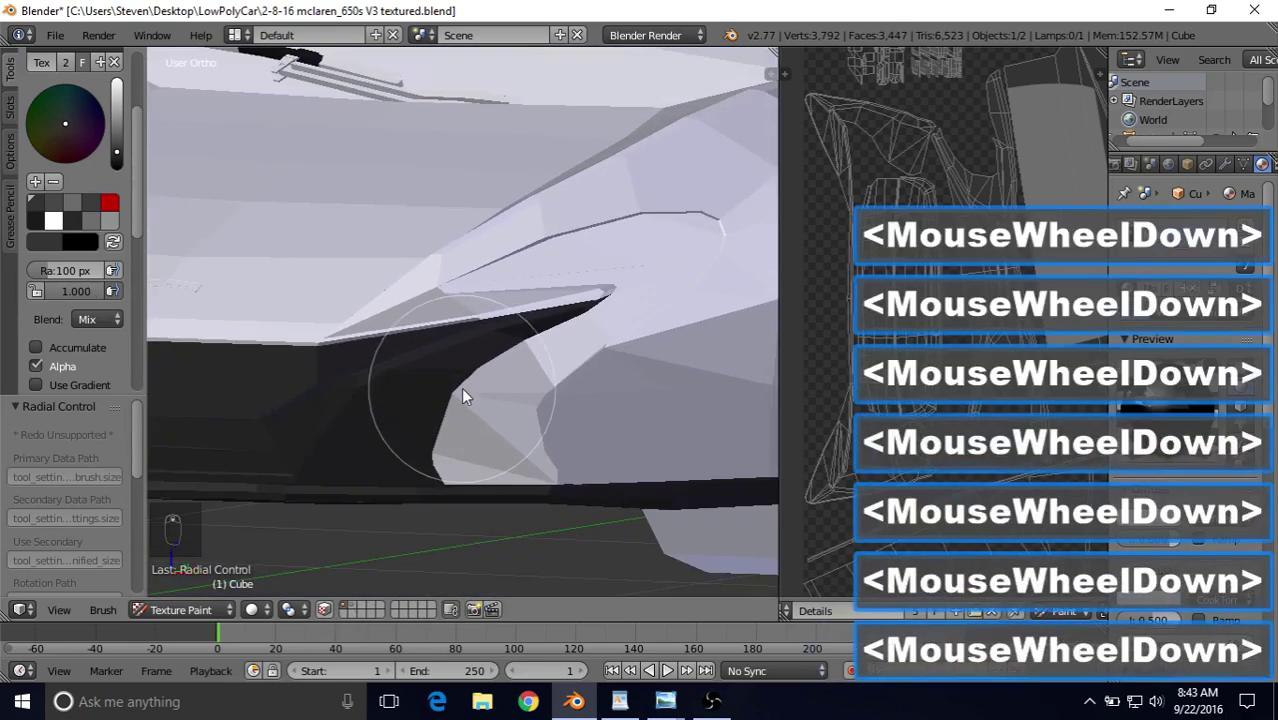
Turn face selection masking on and paint the upper tip and edges of the intake on the car's left dark grey.
click(324, 609)
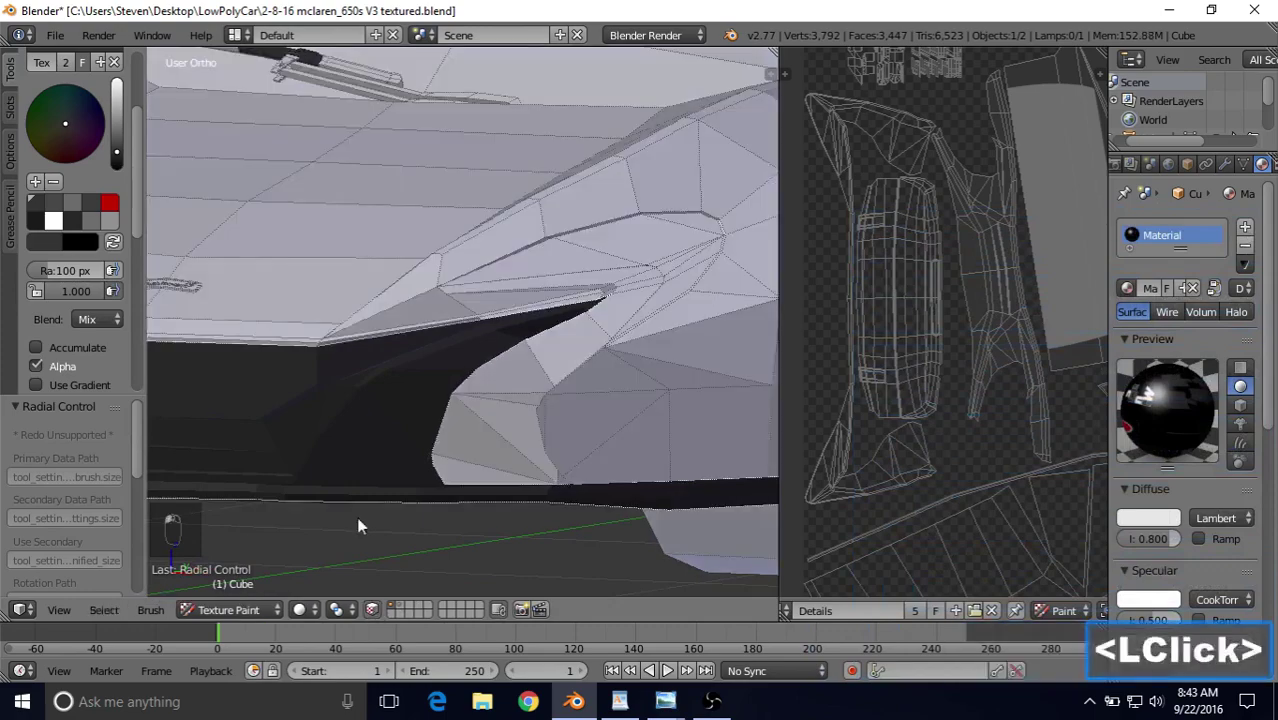
scroll(484, 332, up, 5)
middle_drag(537, 318, 561, 192)
click(561, 192)
mouse_move(561, 192)
mouse_down()
mouse_move(342, 194)
mouse_move(400, 264)
mouse_up()
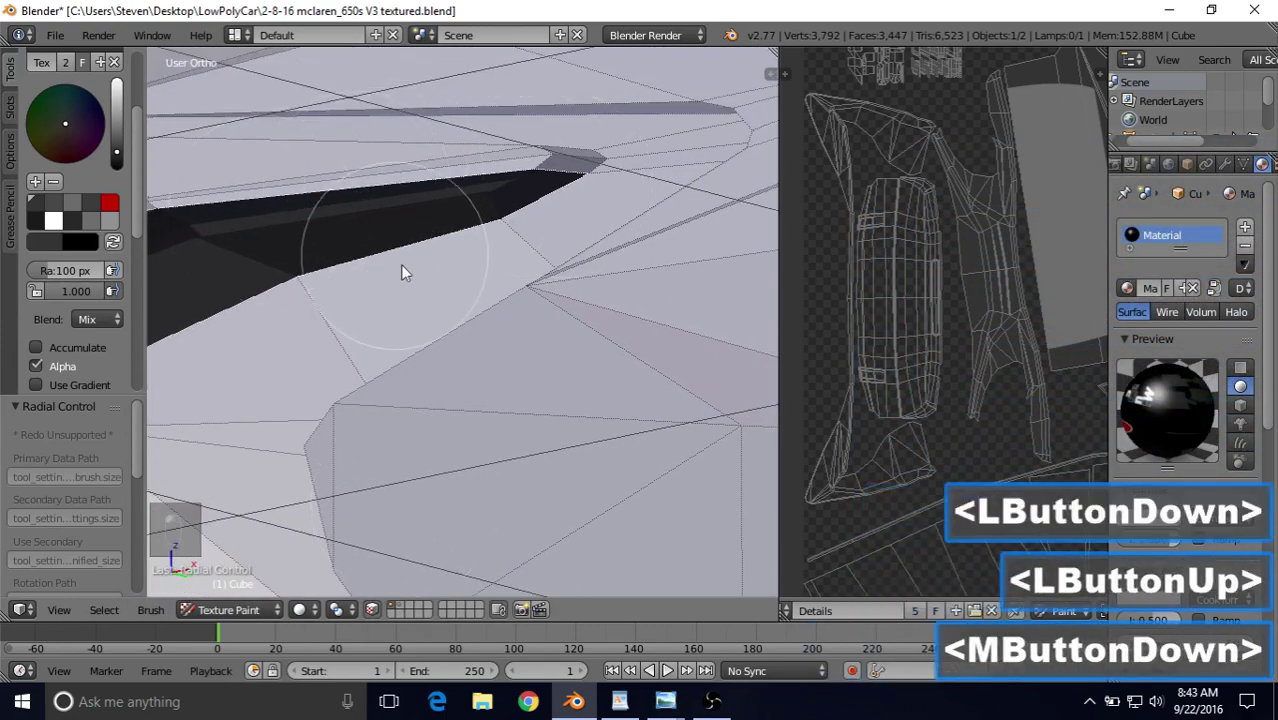
middle_drag(400, 264, 482, 334)
click(695, 540)
mouse_move(695, 540)
mouse_down()
mouse_move(750, 492)
mouse_move(710, 505)
mouse_move(599, 499)
mouse_up()
scroll(599, 499, down, 10)
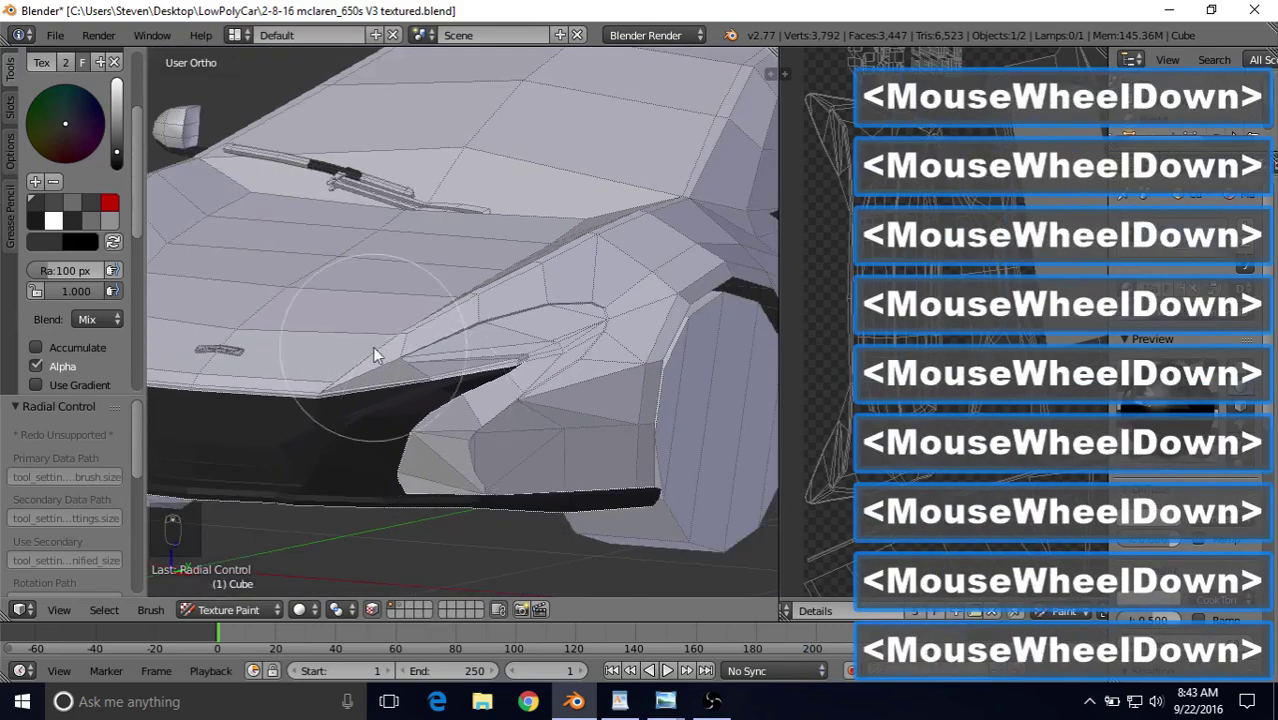
Paint the upper tip of the intake on the car's right dark grey and turn off face selection masking.
mouse_move(372, 350)
shift+middle_down()
mouse_move(632, 323)
mouse_move(753, 341)
mouse_move(595, 306)
mouse_move(711, 319)
shift+middle_up()
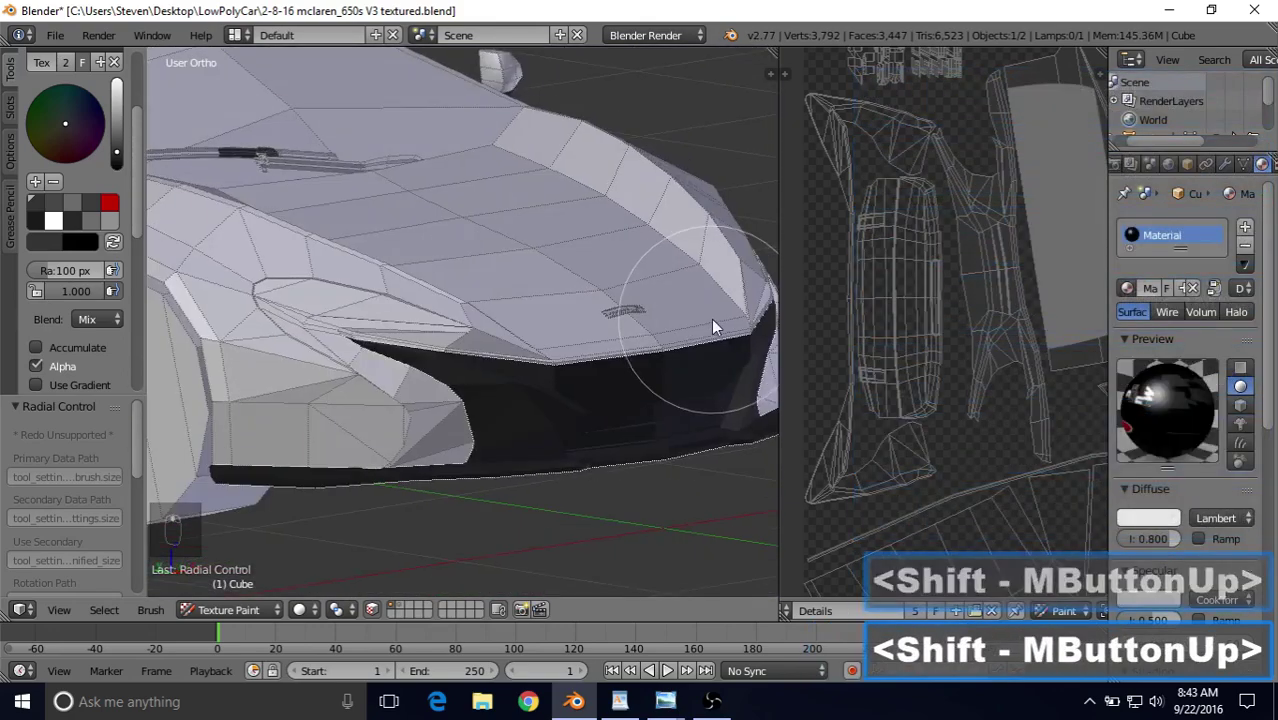
scroll(463, 343, up, 4)
mouse_move(463, 345)
shift+middle_down()
mouse_move(460, 300)
mouse_move(457, 365)
shift+middle_up()
scroll(457, 365, up, 3)
mouse_move(273, 347)
mouse_down()
mouse_move(249, 327)
mouse_move(404, 534)
mouse_up()
scroll(462, 464, down, 8)
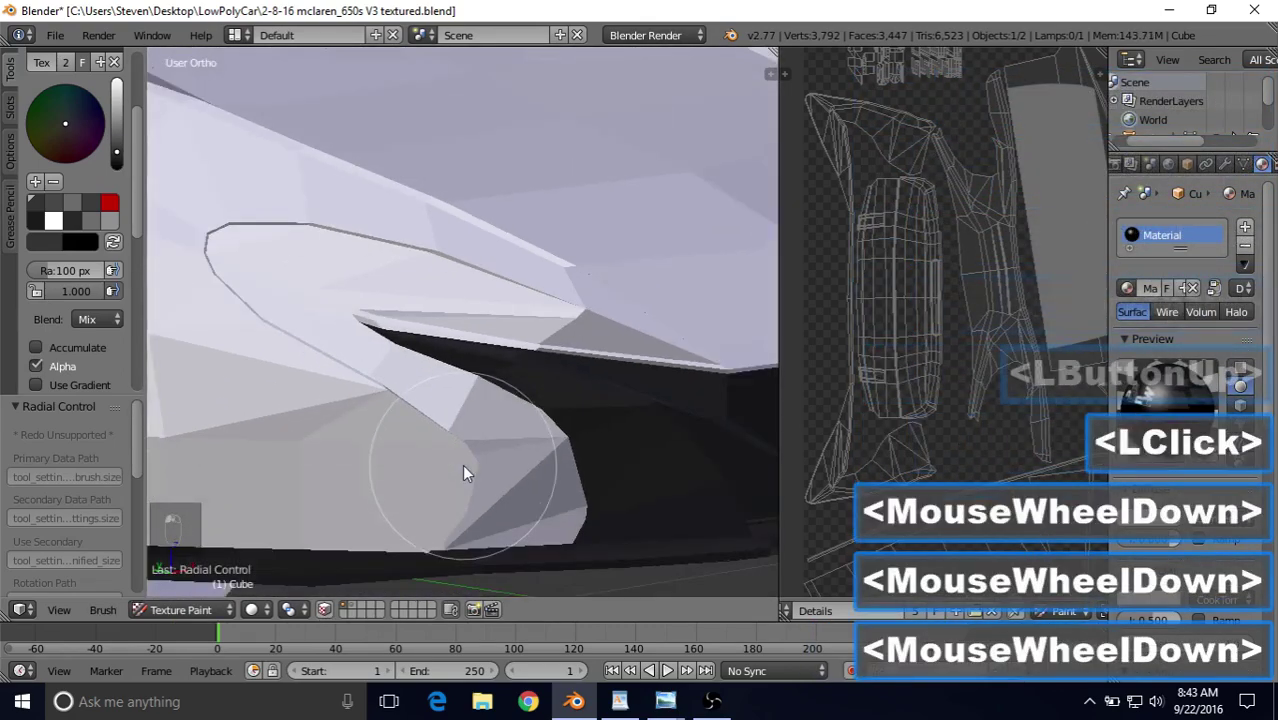
middle_drag(472, 457, 460, 300)
shift+middle_drag(460, 300, 470, 337)
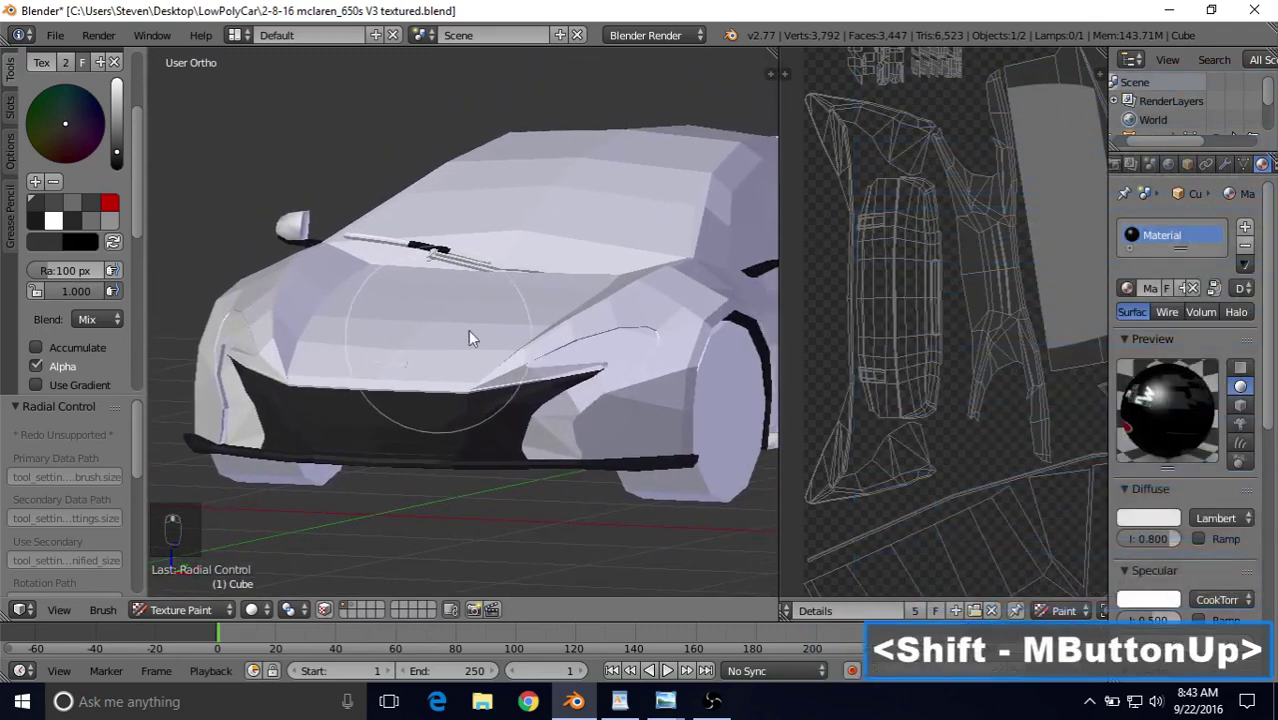
Save the painted texture as Details.png in the LowPolyCar folder, overwriting the existing file.
middle_drag(885, 612, 957, 614)
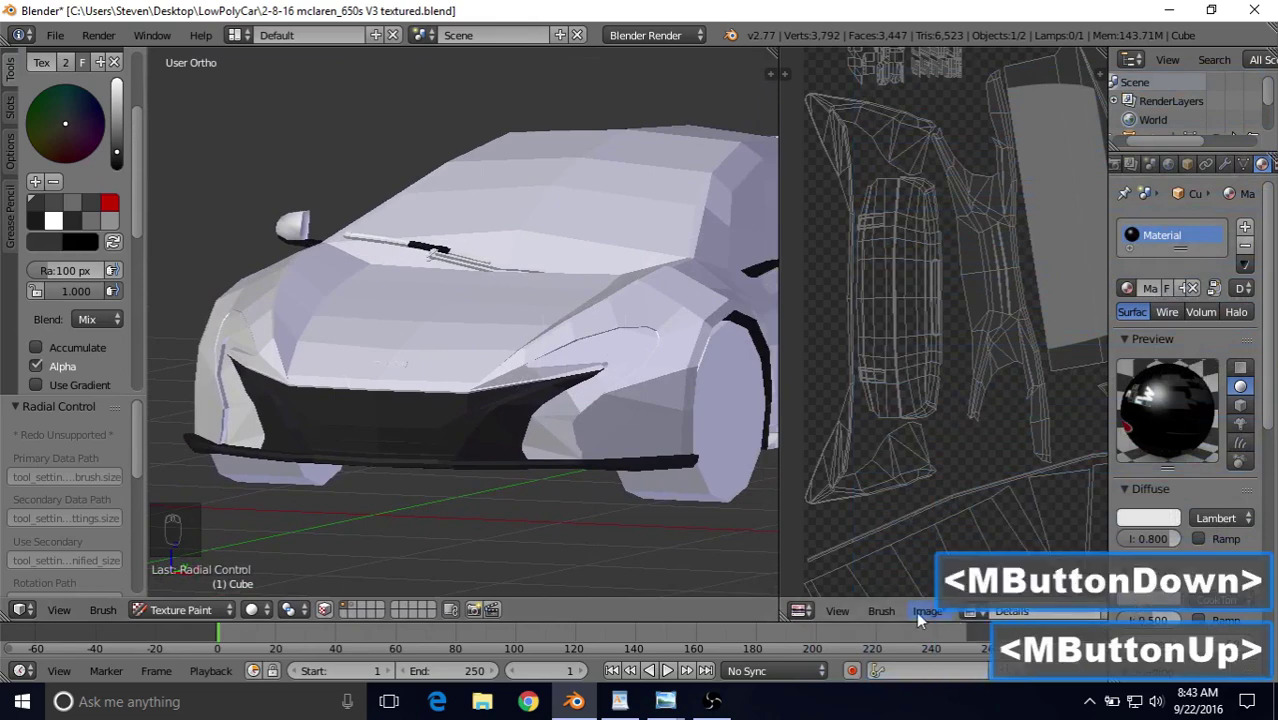
click(930, 614)
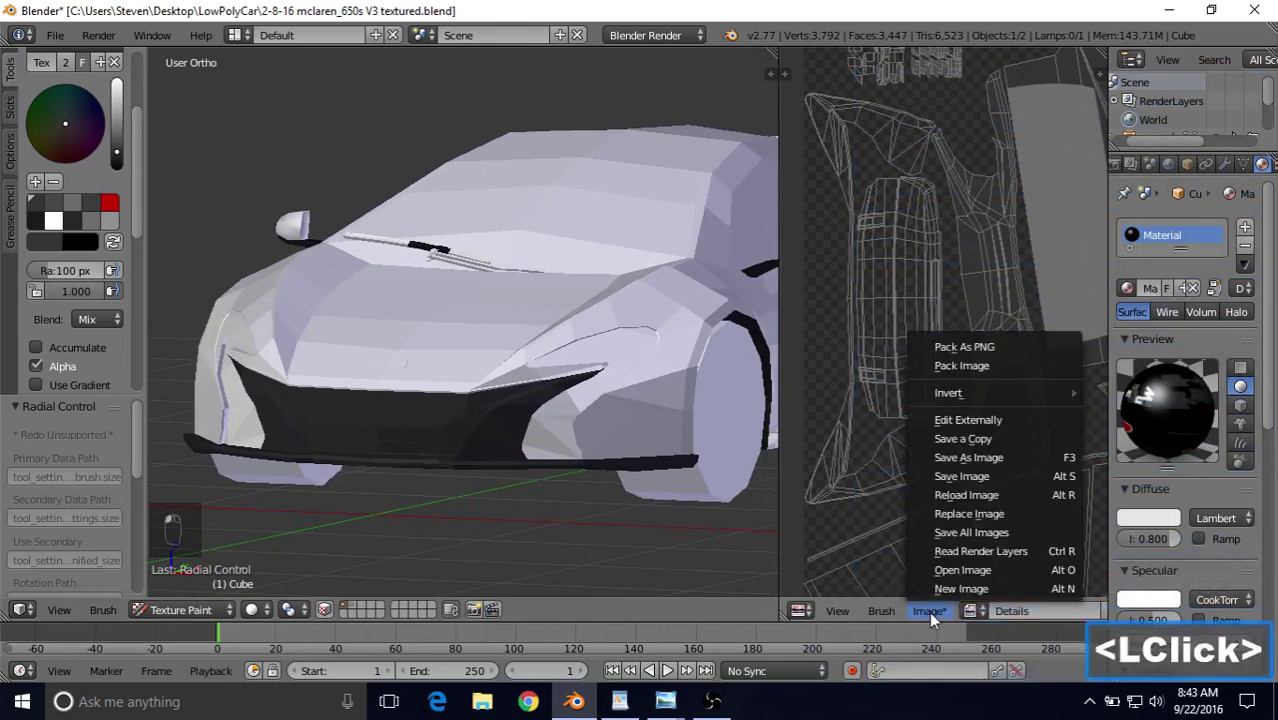
click(972, 458)
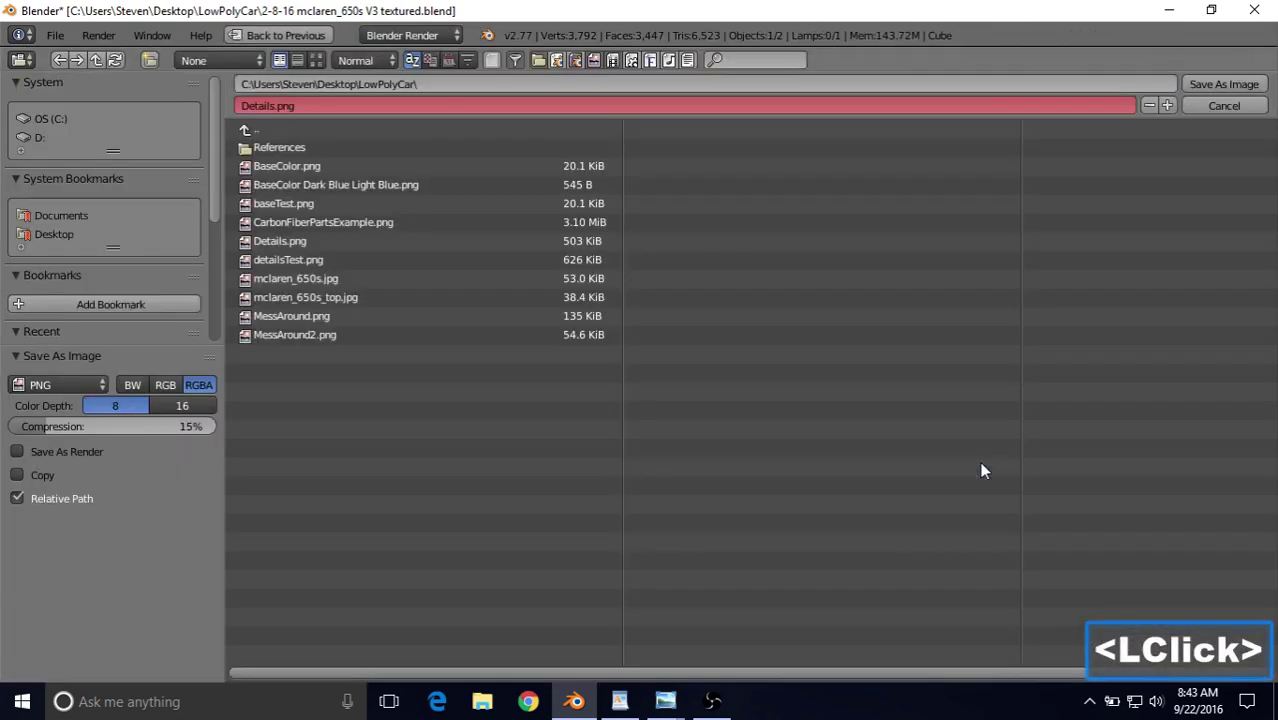
click(1195, 87)
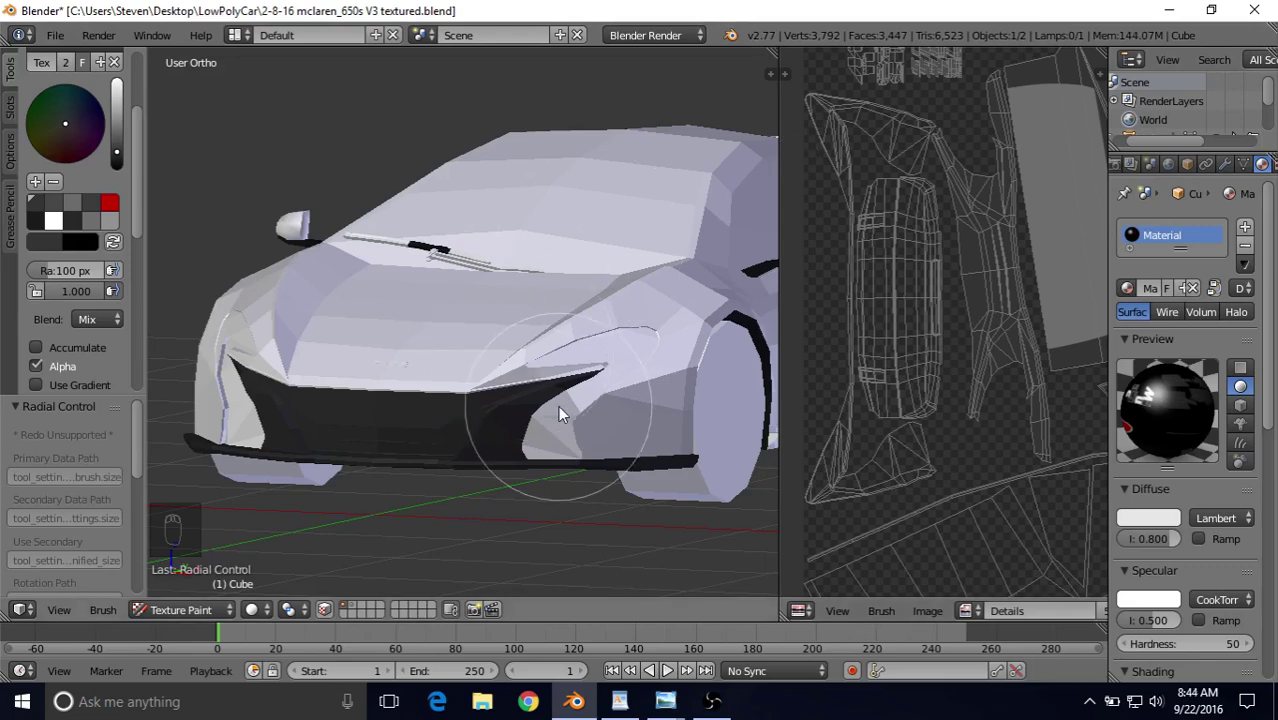
Switch the car to Edit Mode and frame the rear wing's underside face above the right-hand spoiler strut.
scroll(558, 405, down, 2)
middle_drag(621, 362, 494, 392)
scroll(480, 372, up, 3)
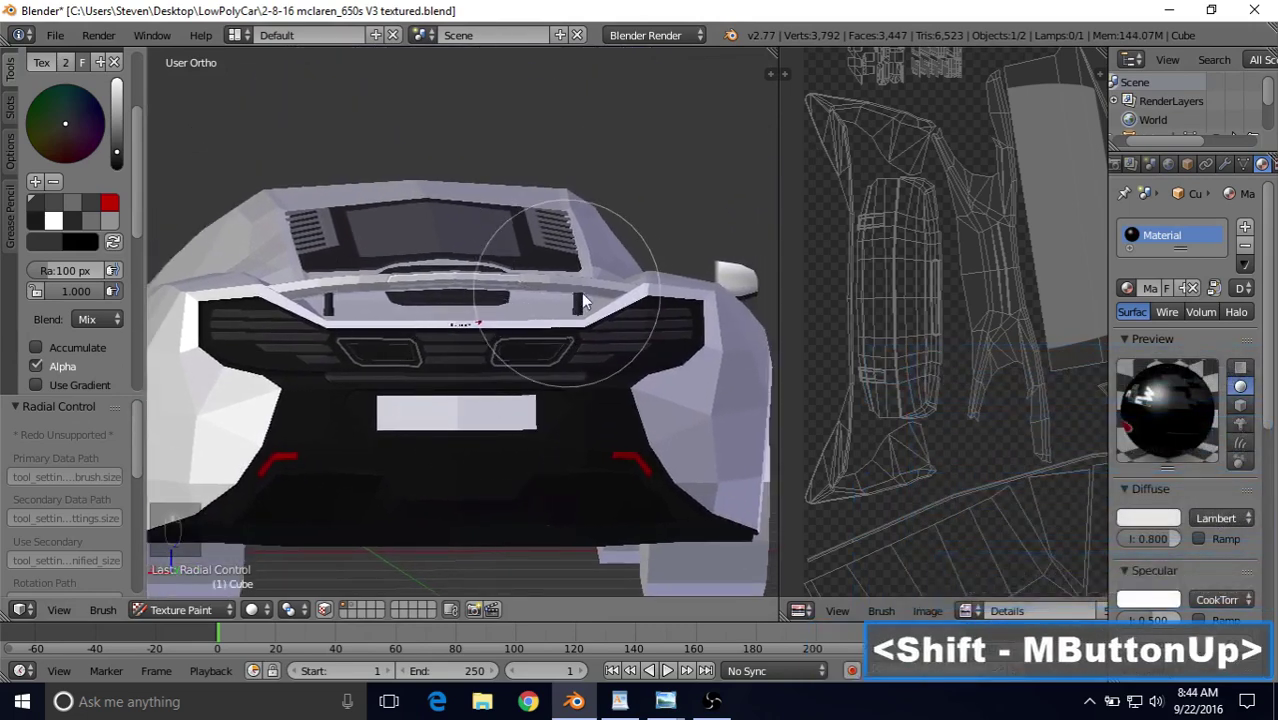
click(180, 610)
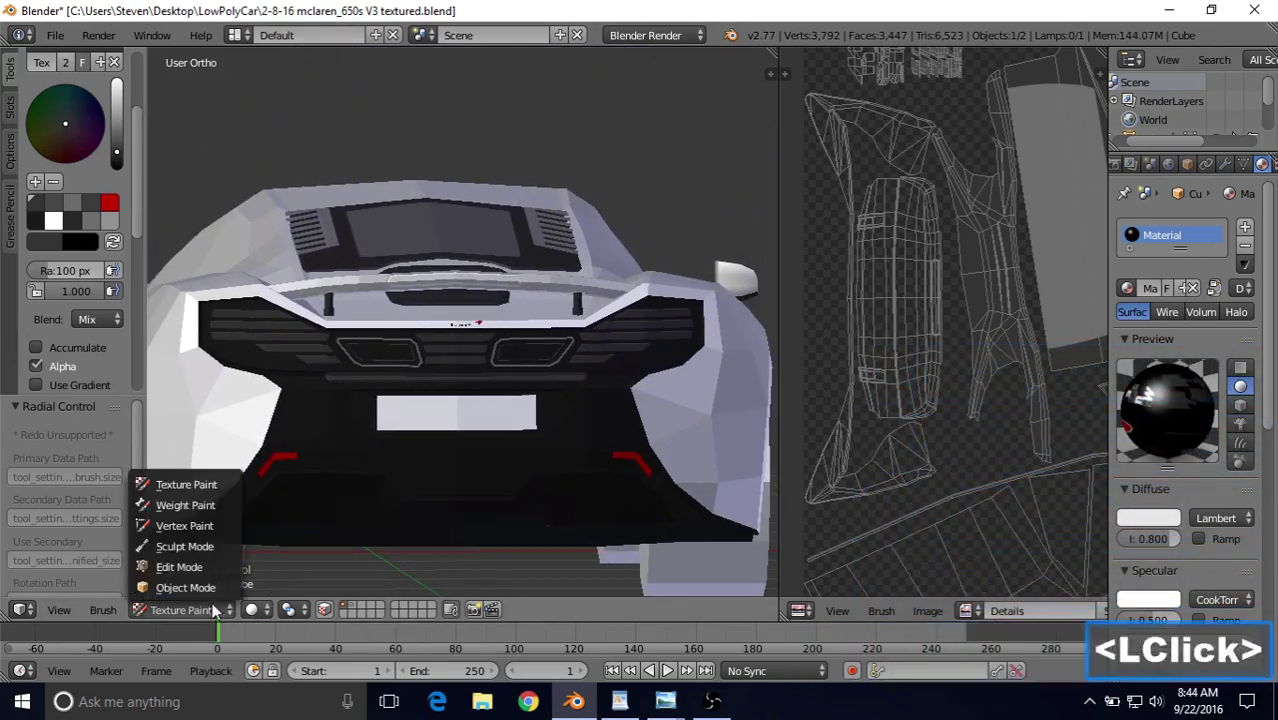
click(180, 567)
middle_drag(573, 342, 516, 406)
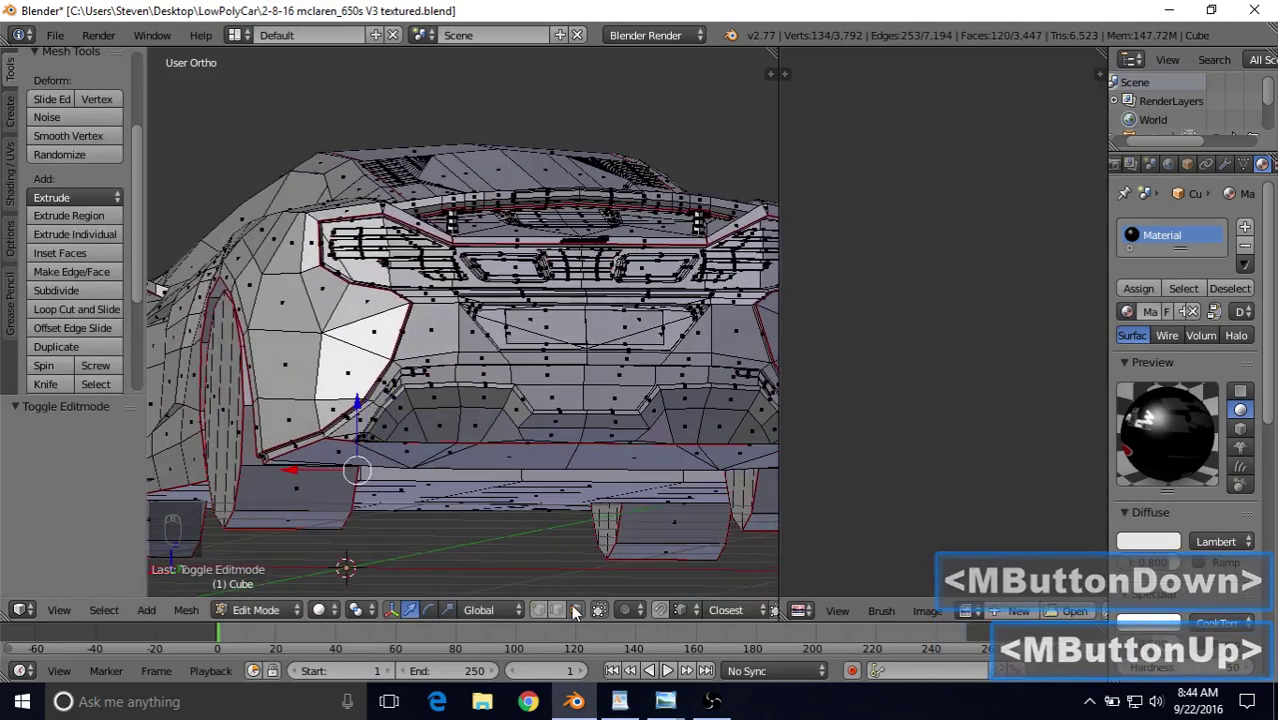
shift+middle_drag(586, 298, 459, 310)
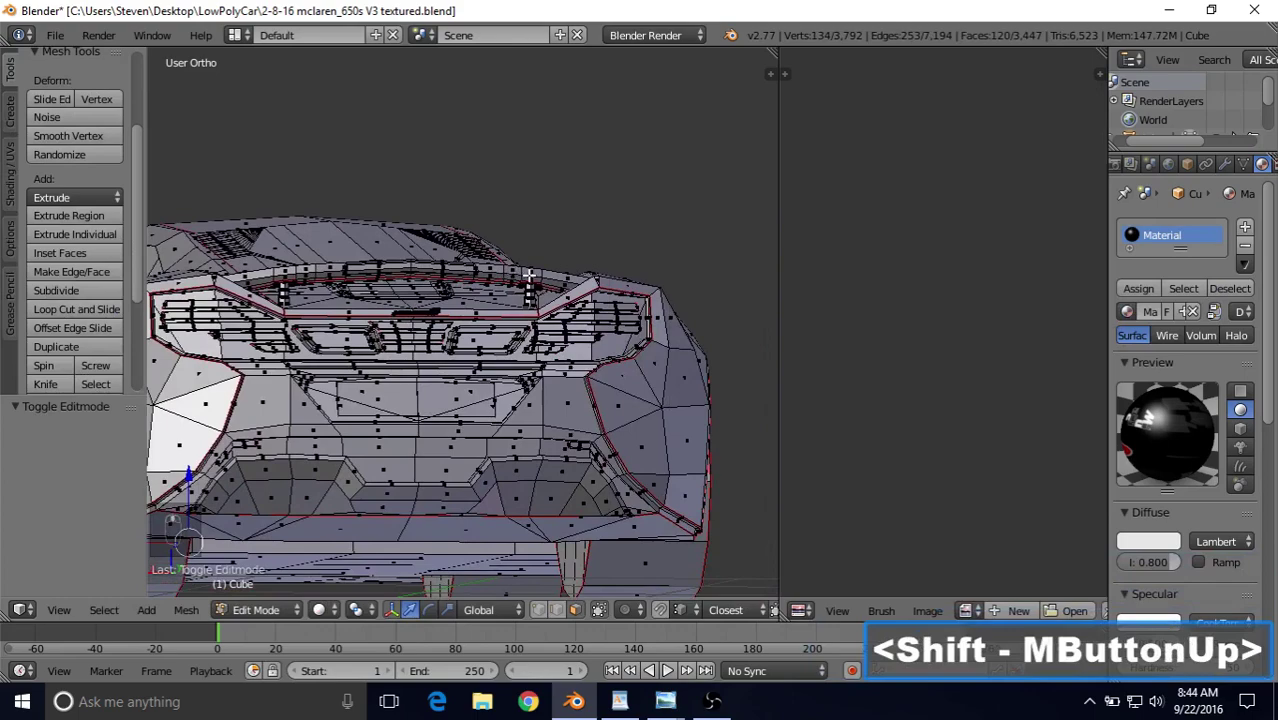
right_click(530, 276)
key(KP_Decimal)
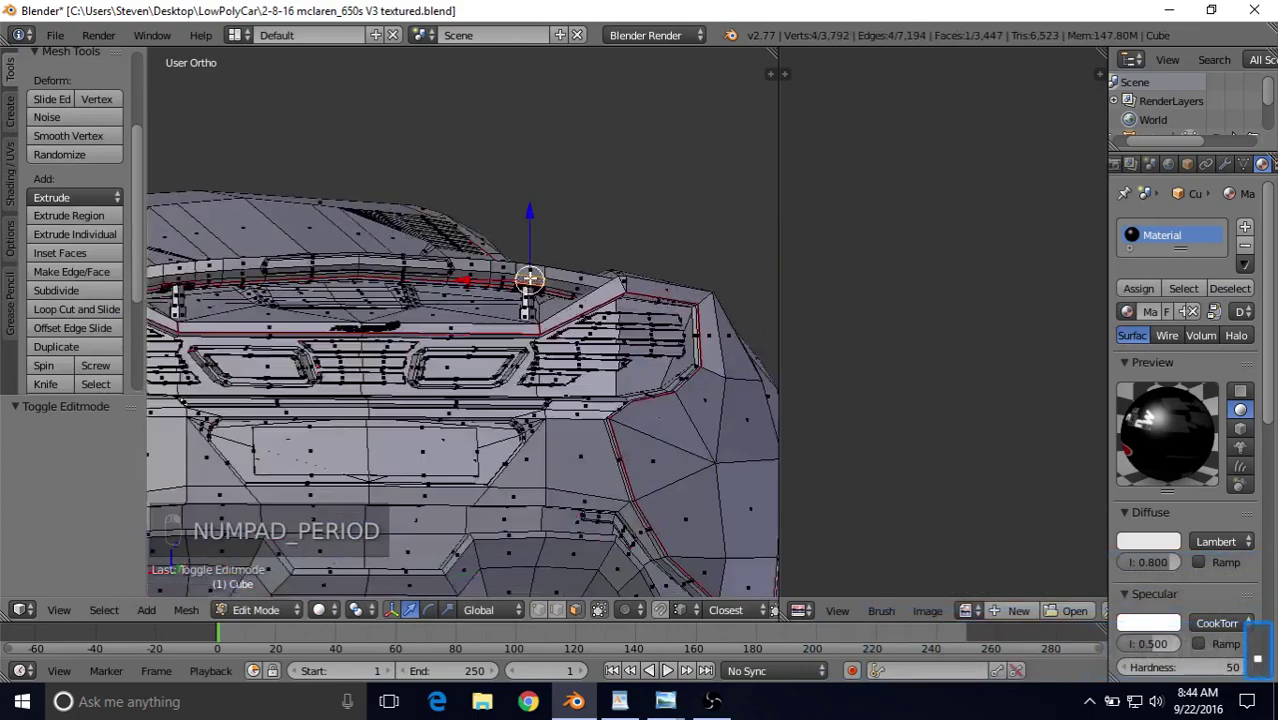
scroll(420, 358, down, 4)
middle_drag(438, 326, 470, 324)
scroll(470, 324, up, 2)
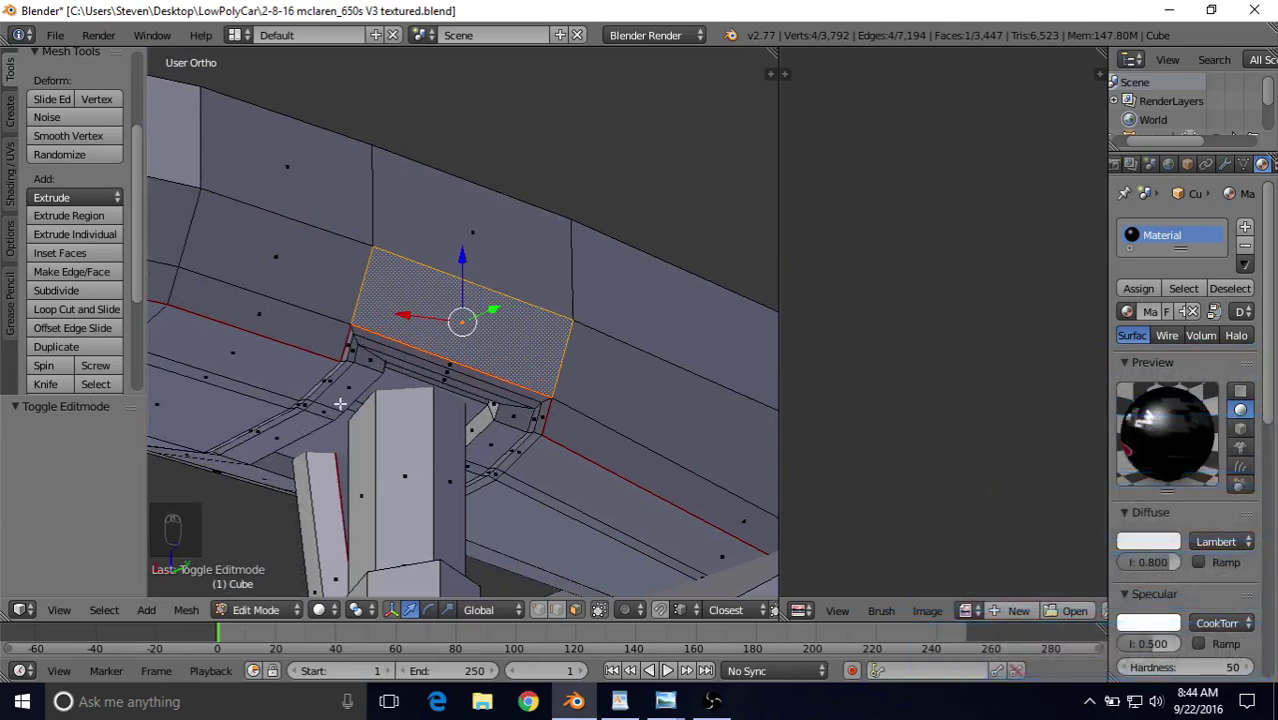
Select the three nested face loops framing the recess under the wing at the right-hand strut.
scroll(329, 431, down, 2)
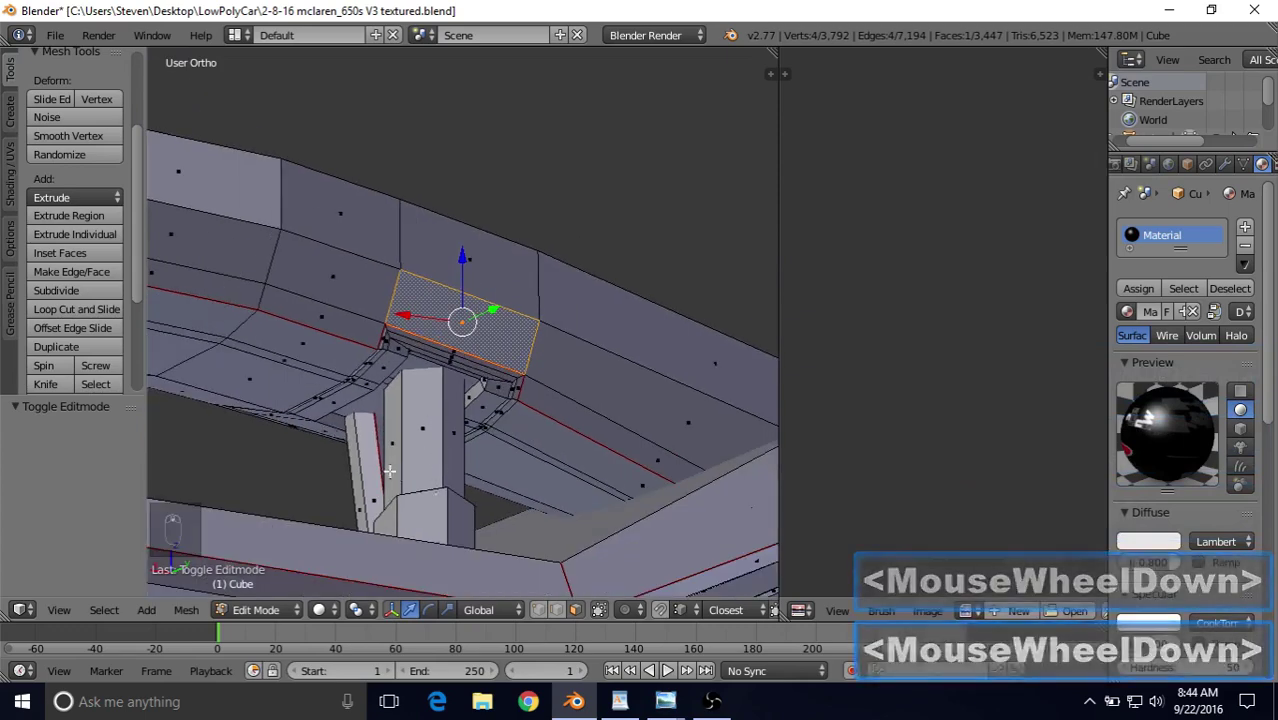
scroll(470, 367, up, 4)
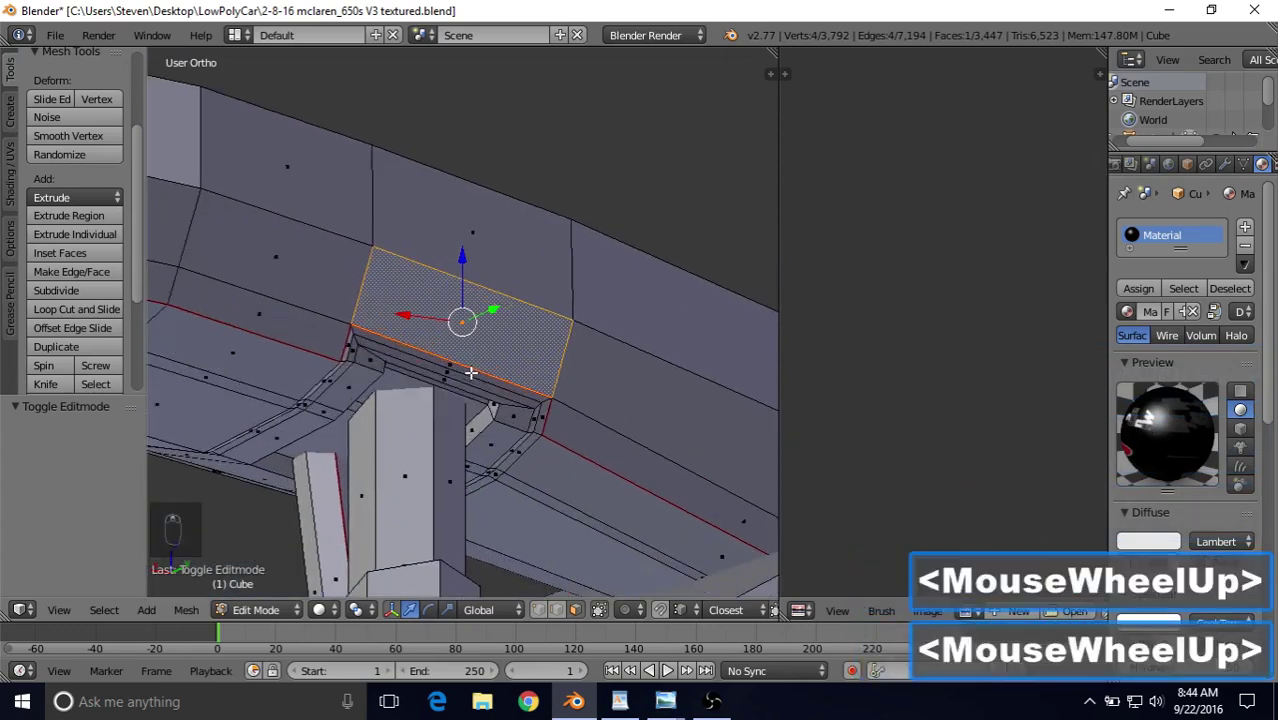
shift+middle_drag(466, 368, 593, 245)
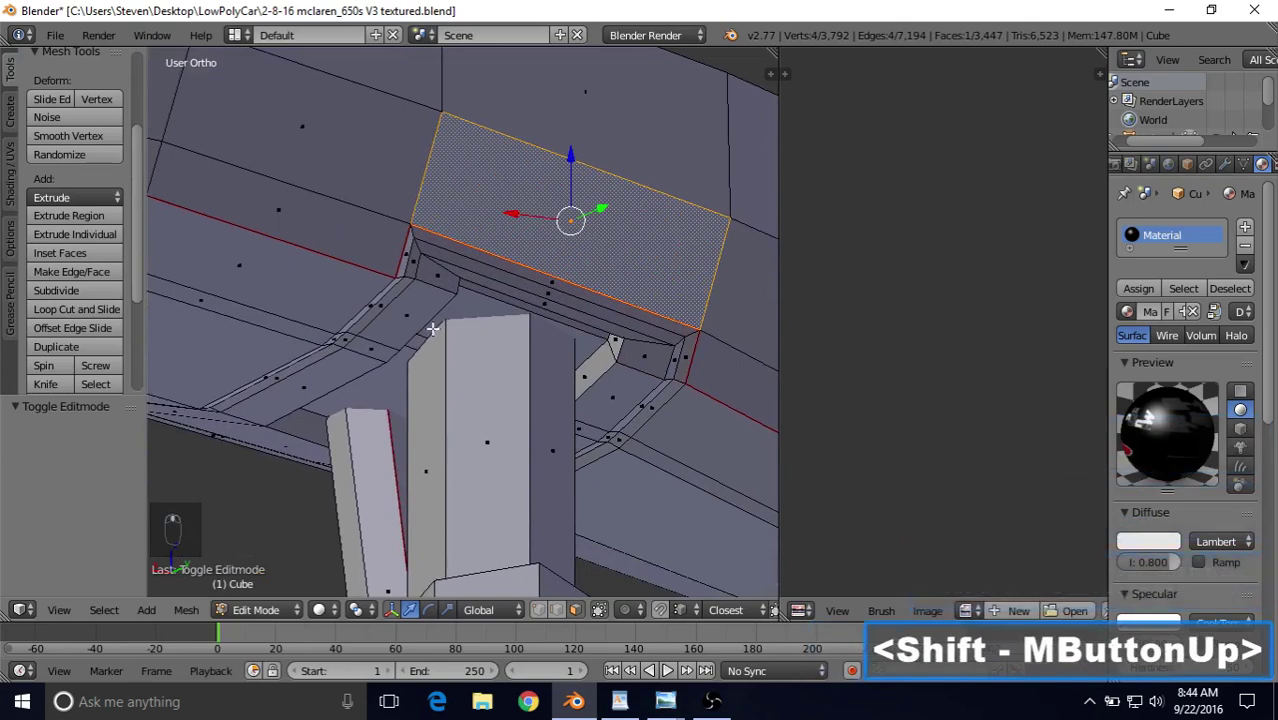
scroll(470, 350, up, 2)
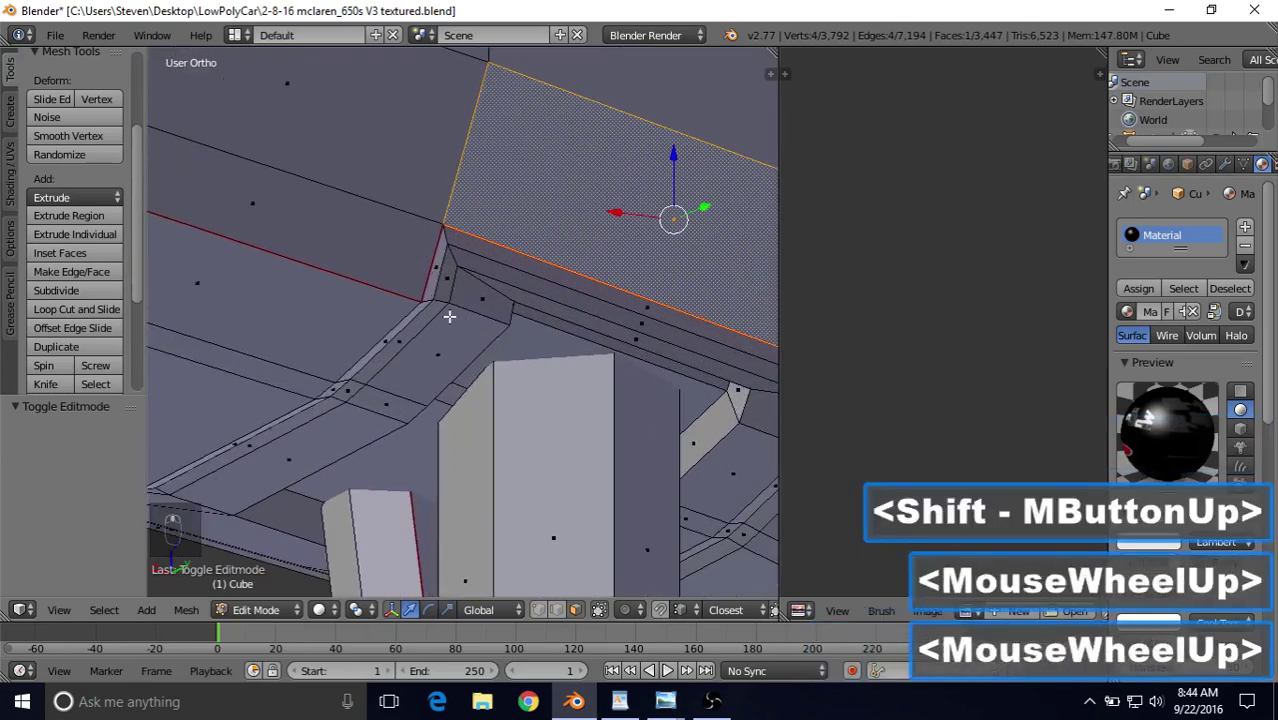
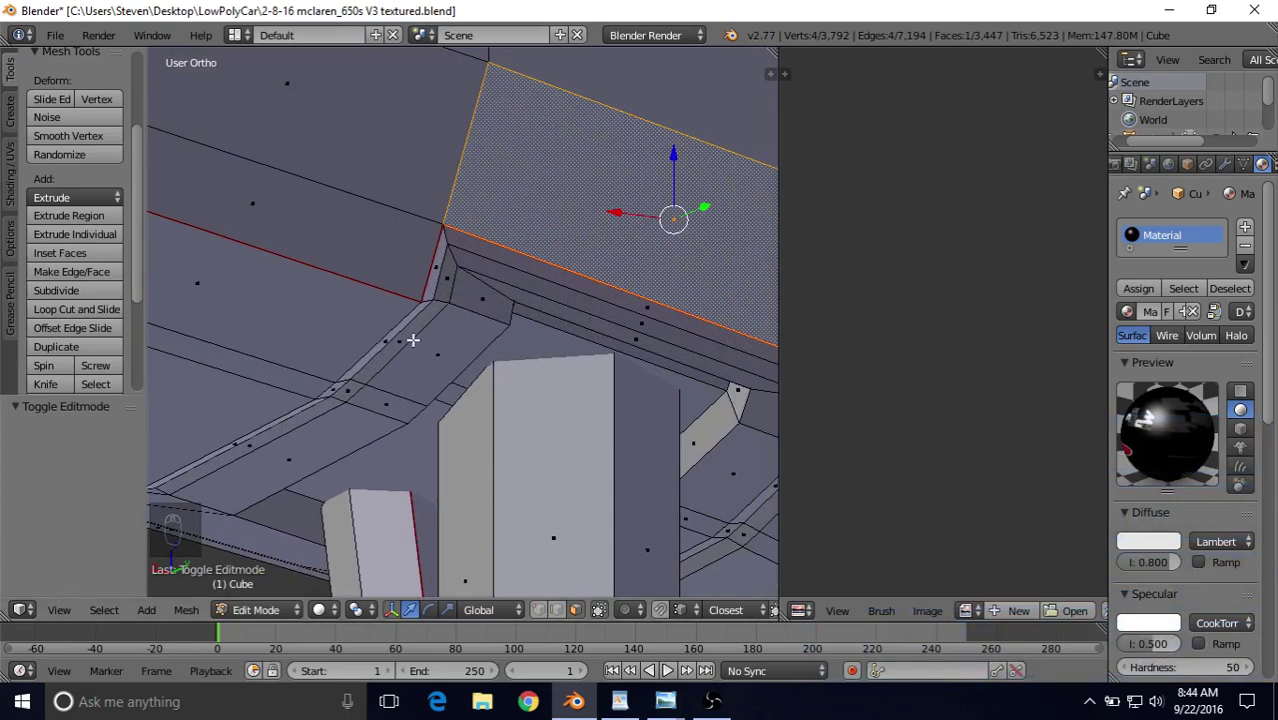
scroll(430, 318, up, 1)
shift+middle_drag(442, 302, 483, 275)
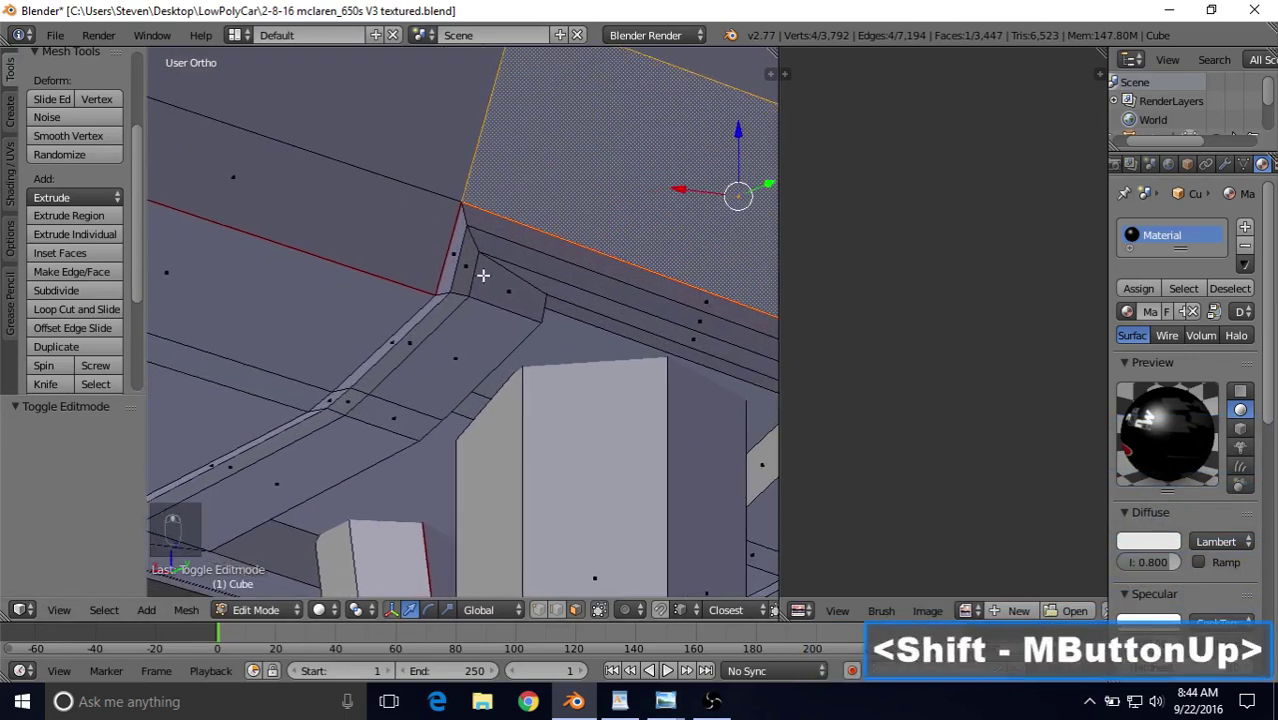
key(alt)
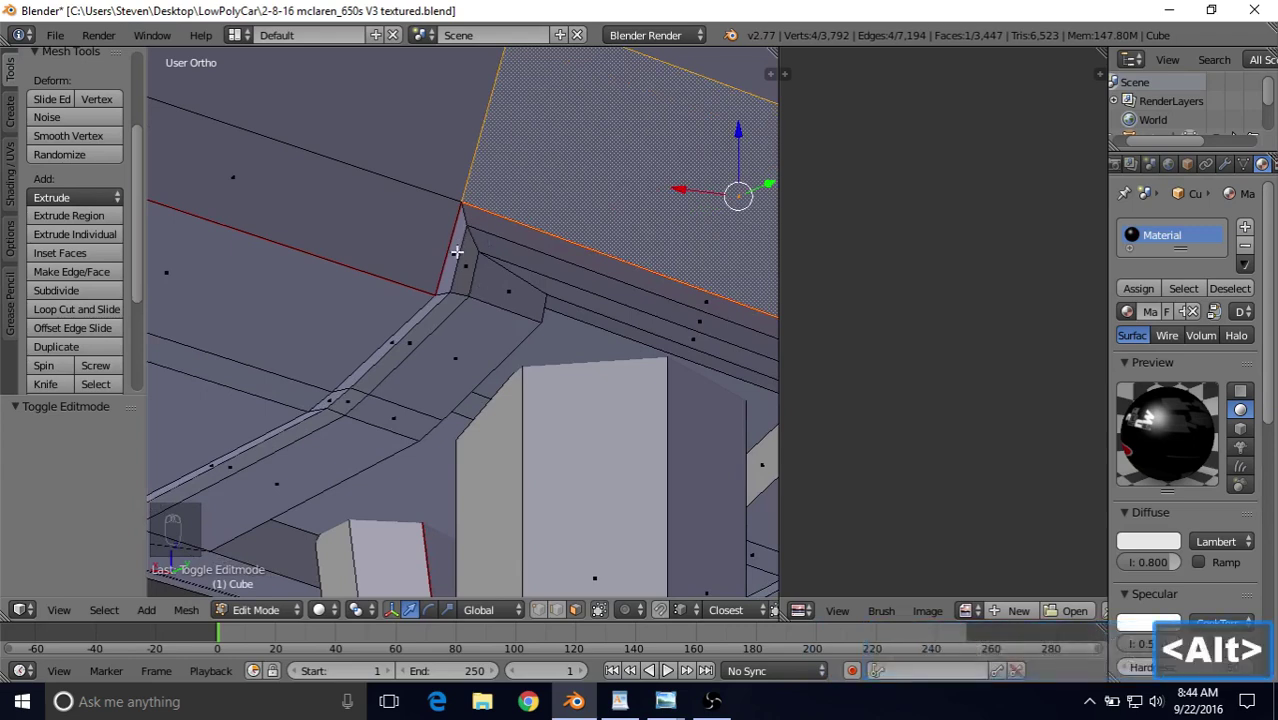
alt+right_click(443, 293)
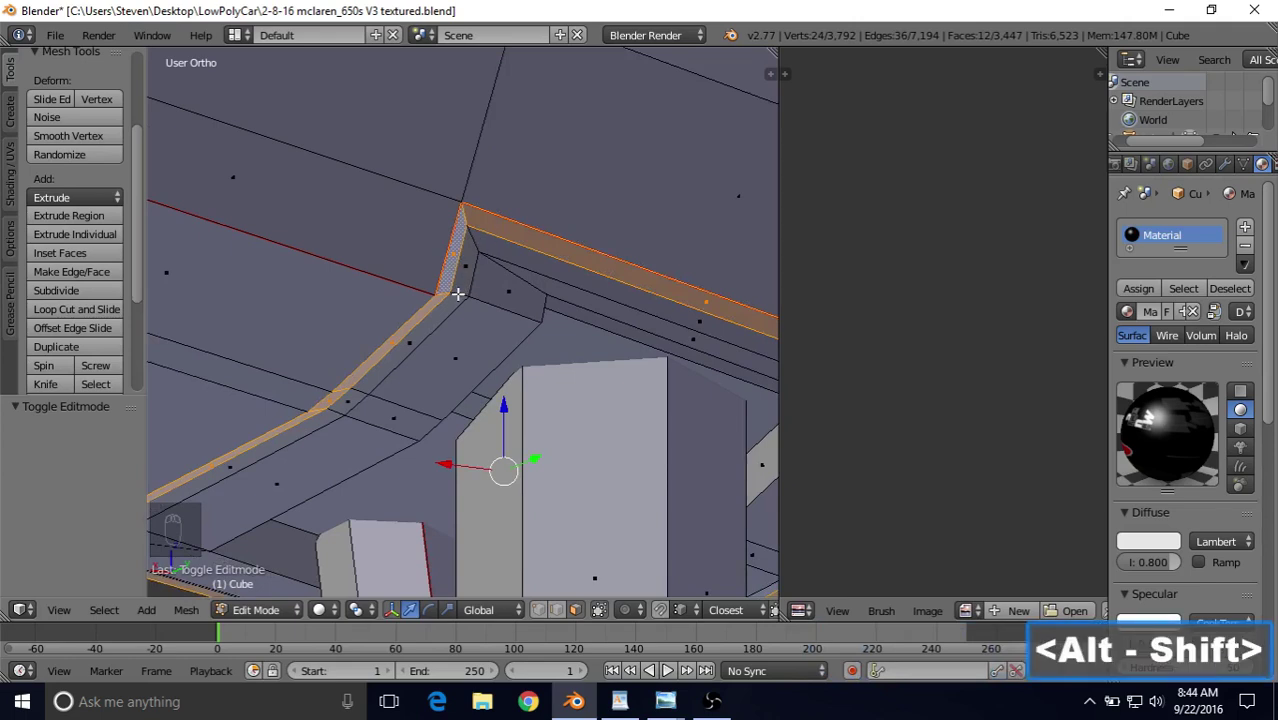
alt+shift+right_click(457, 293)
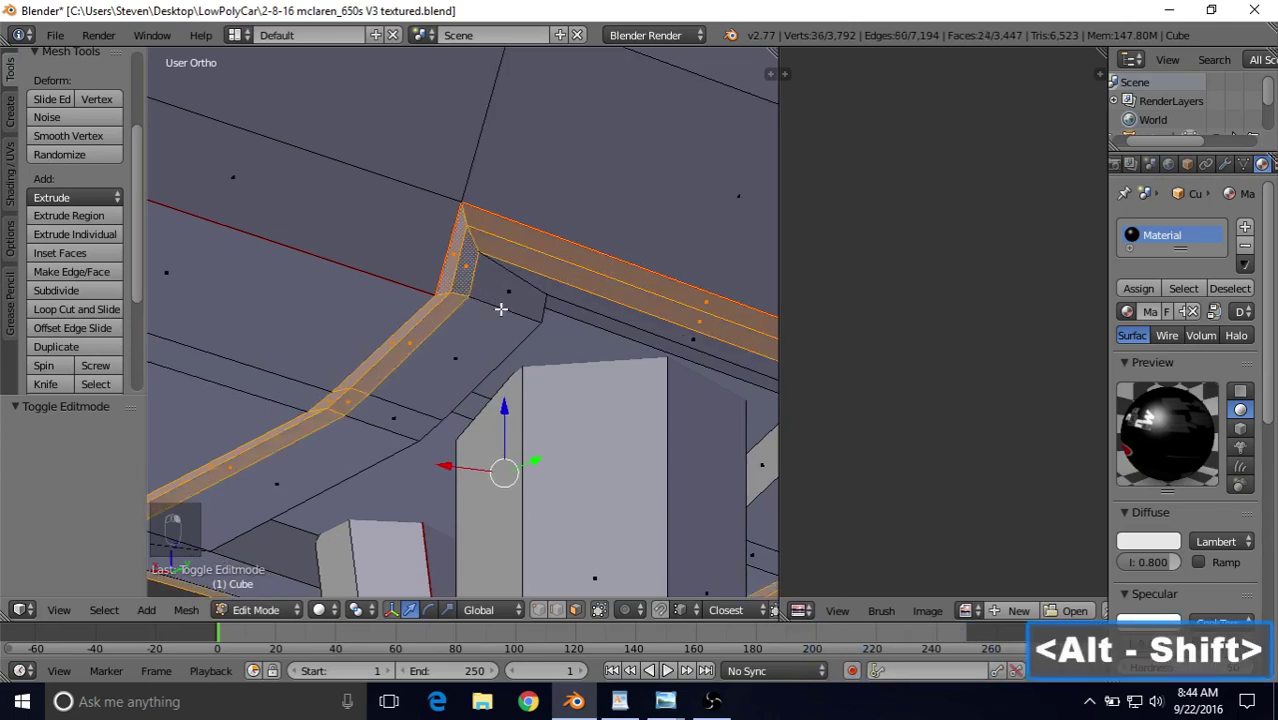
alt+shift+right_click(501, 309)
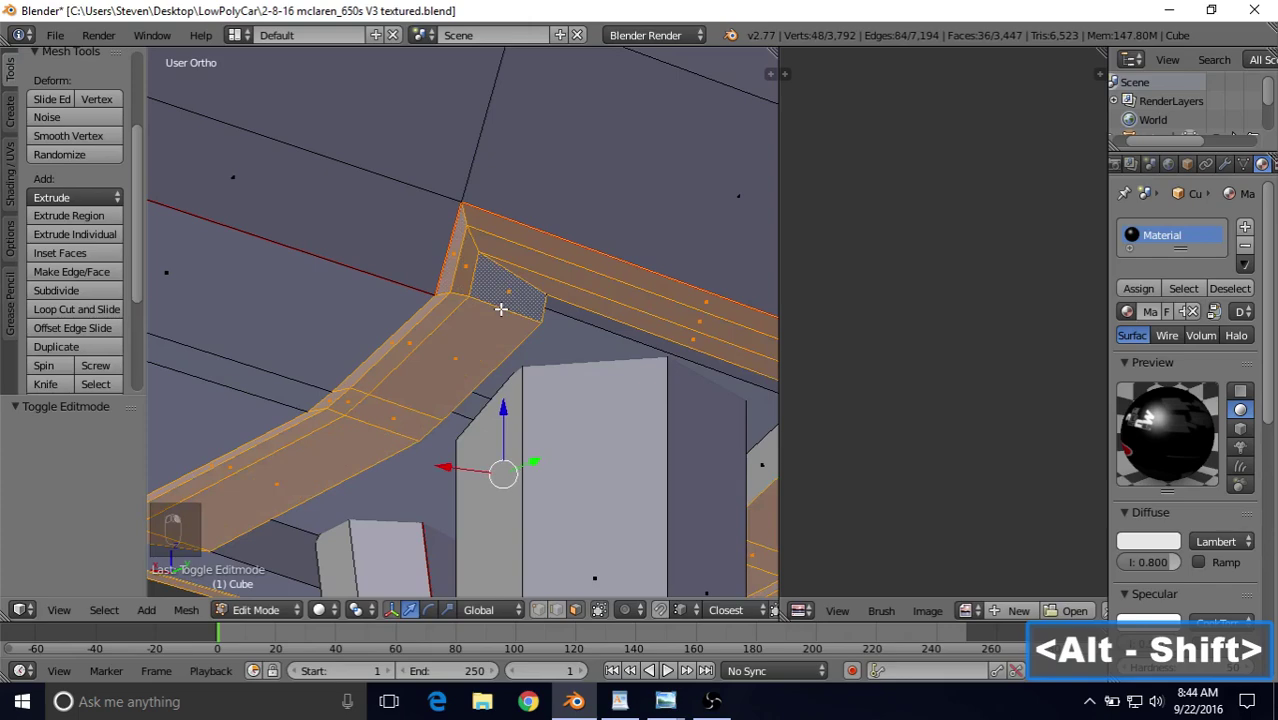
Add the inner floor faces of the recess behind the right-hand strut to the selection.
scroll(480, 382, down, 2)
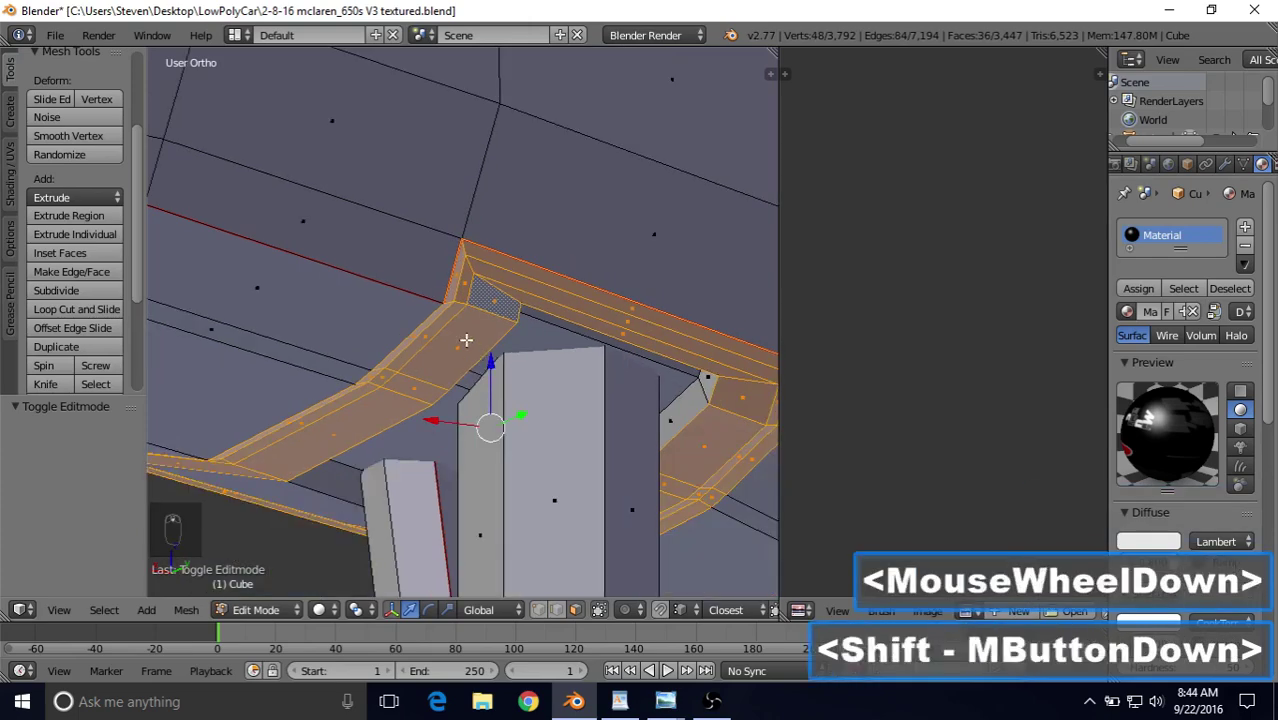
shift+middle_drag(466, 340, 437, 220)
scroll(422, 277, up, 1)
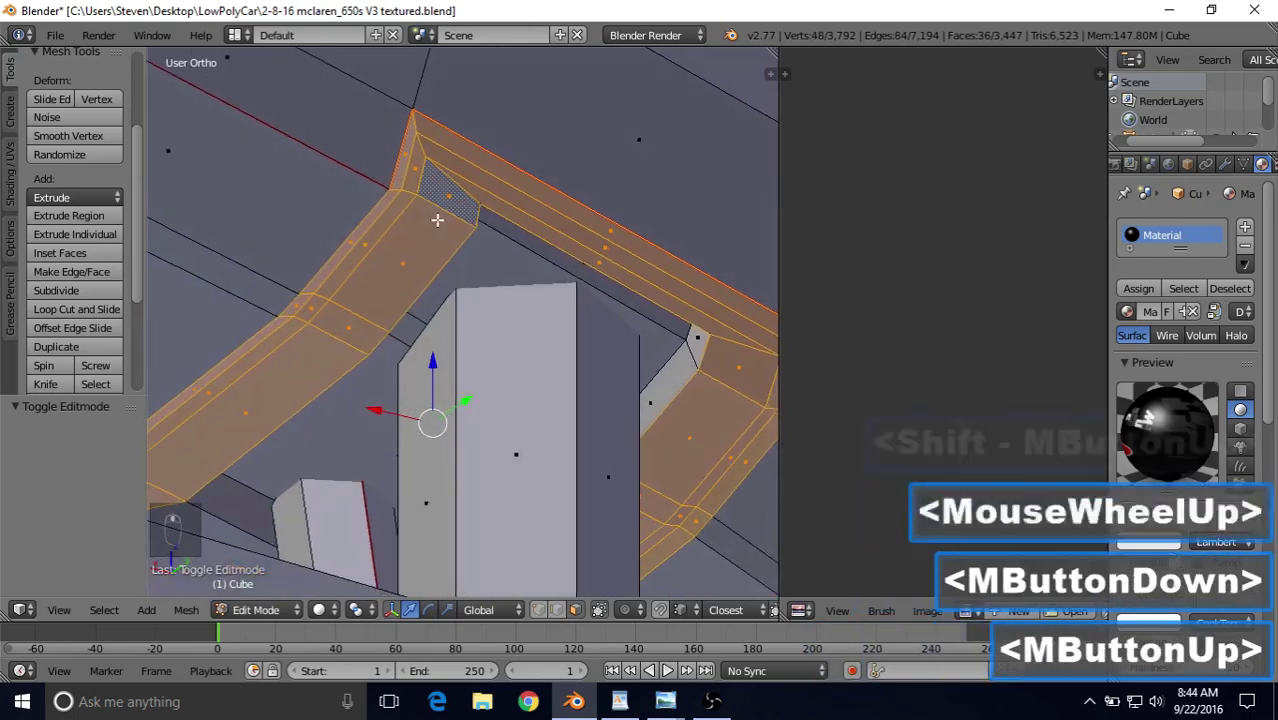
shift+right_click(480, 262)
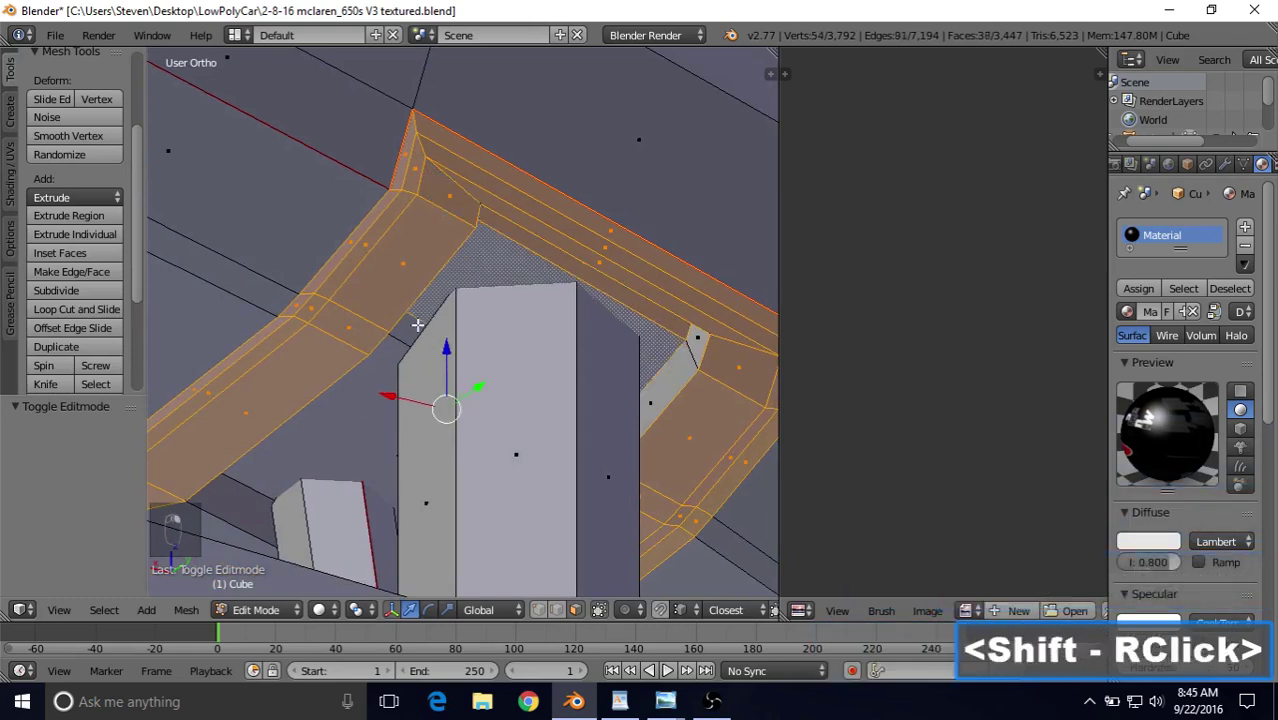
shift+right_click(348, 411)
shift+middle_drag(369, 403, 409, 355)
shift+right_click(415, 370)
scroll(424, 350, down, 2)
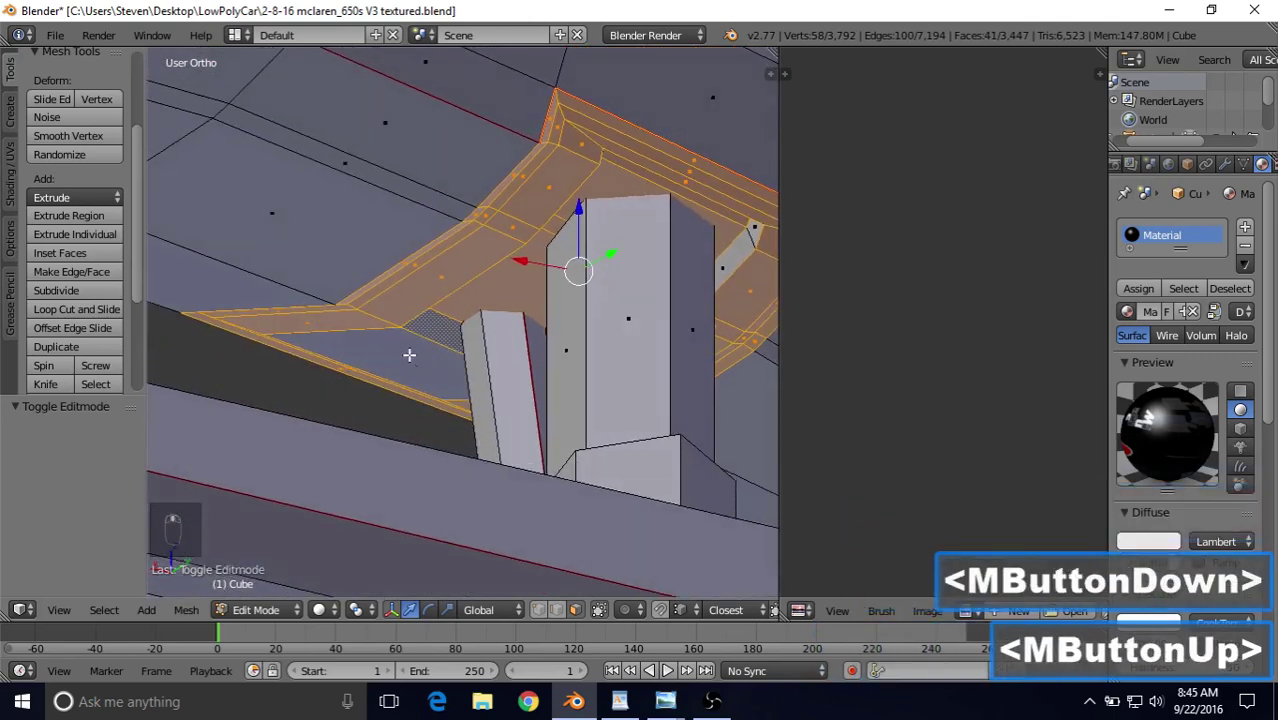
shift+right_click(409, 355)
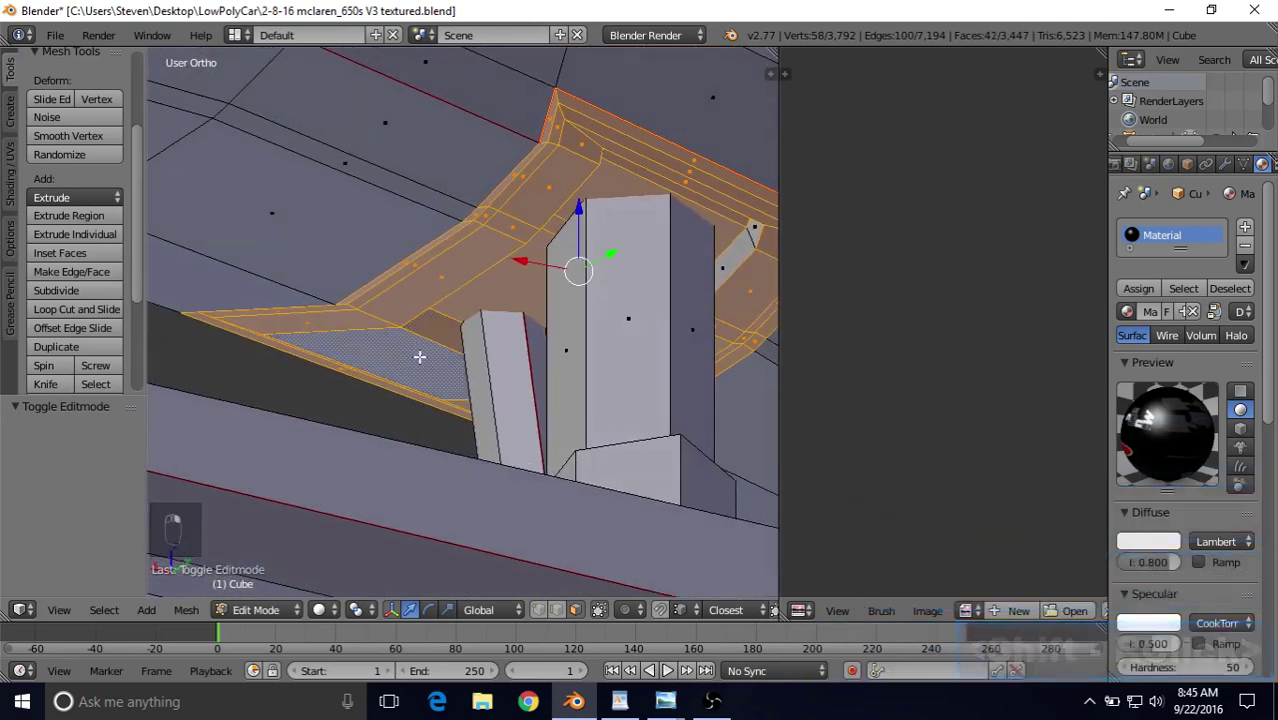
Add the inner wall face loop of the right-hand strut's recess to the selection.
scroll(420, 352, down, 2)
shift+middle_drag(662, 266, 590, 268)
scroll(548, 283, up, 3)
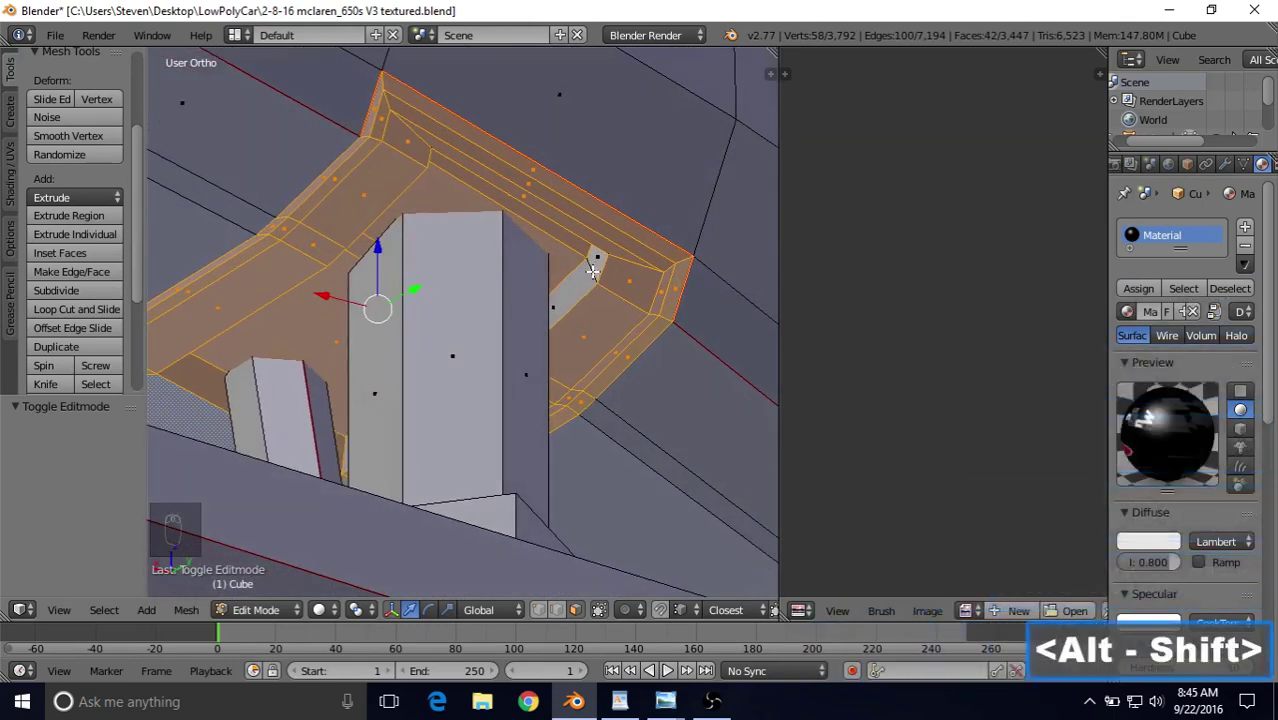
scroll(591, 285, down, 1)
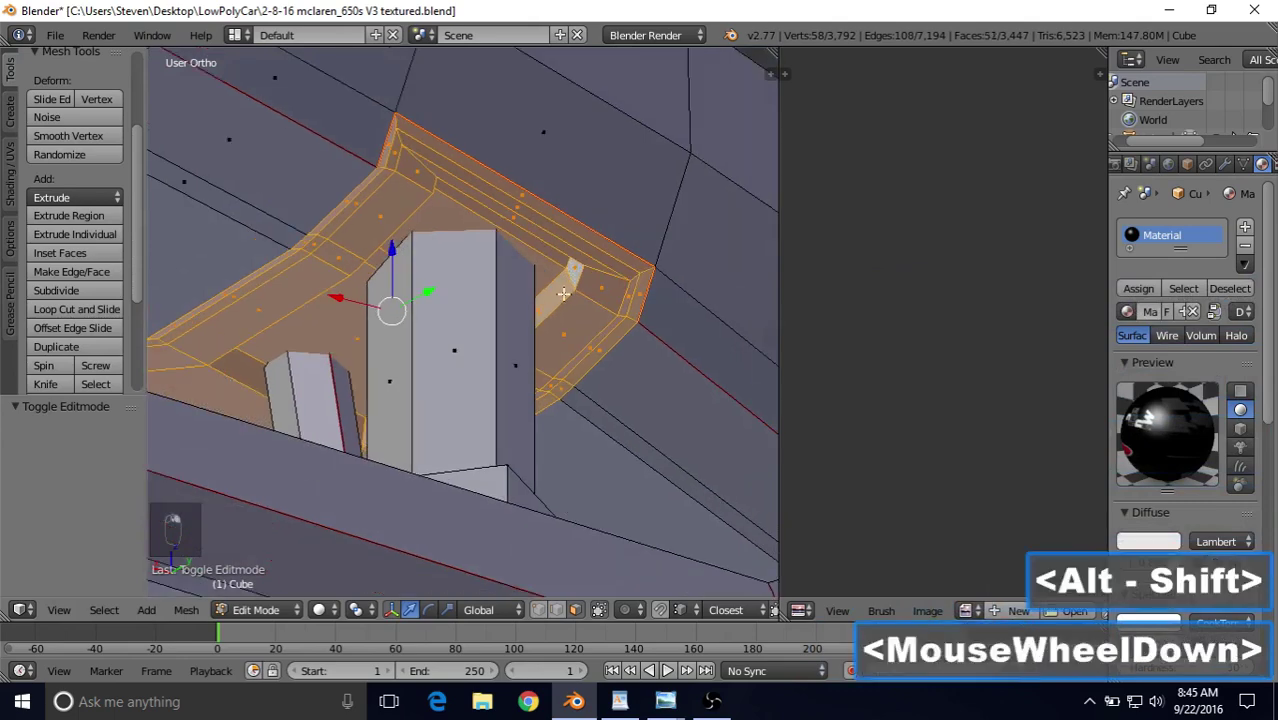
Add the three nested face loops framing the matching recess at the left-hand strut to the selection.
middle_drag(591, 285, 245, 259)
scroll(480, 320, down, 4)
scroll(507, 340, down, 3)
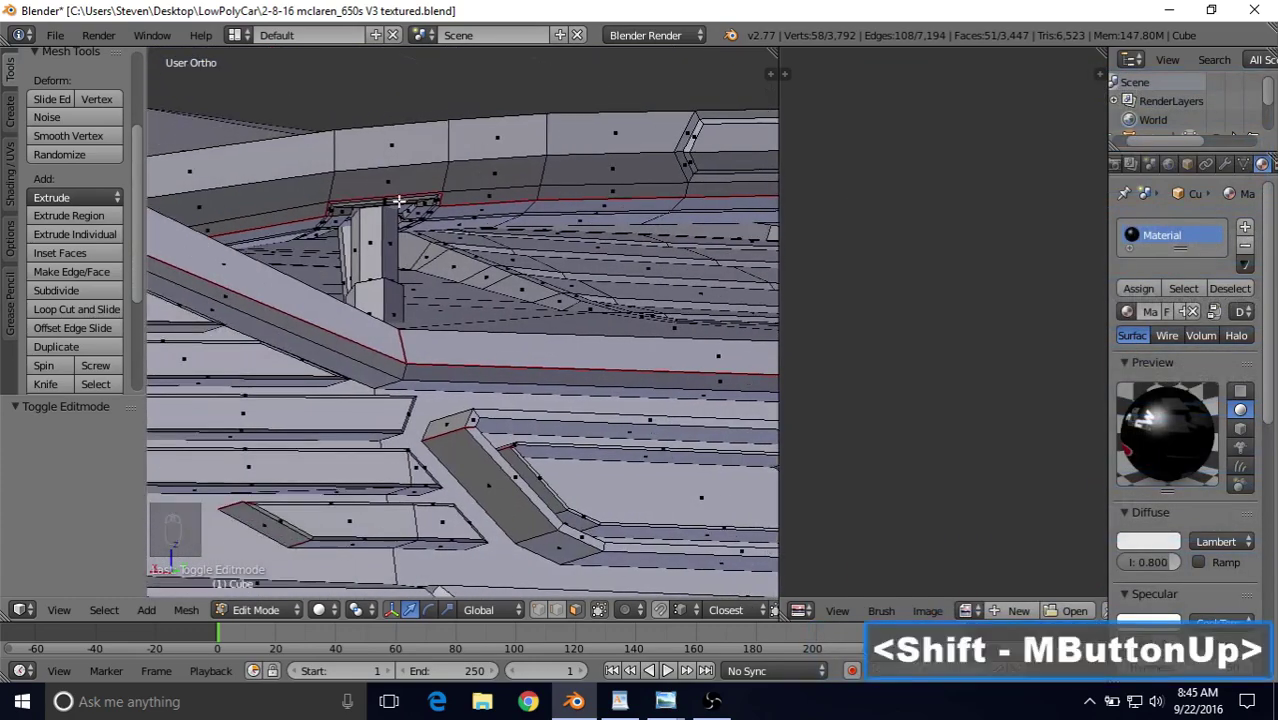
shift+middle_drag(398, 201, 510, 262)
middle_drag(510, 262, 499, 369)
scroll(500, 373, up, 4)
scroll(428, 288, up, 1)
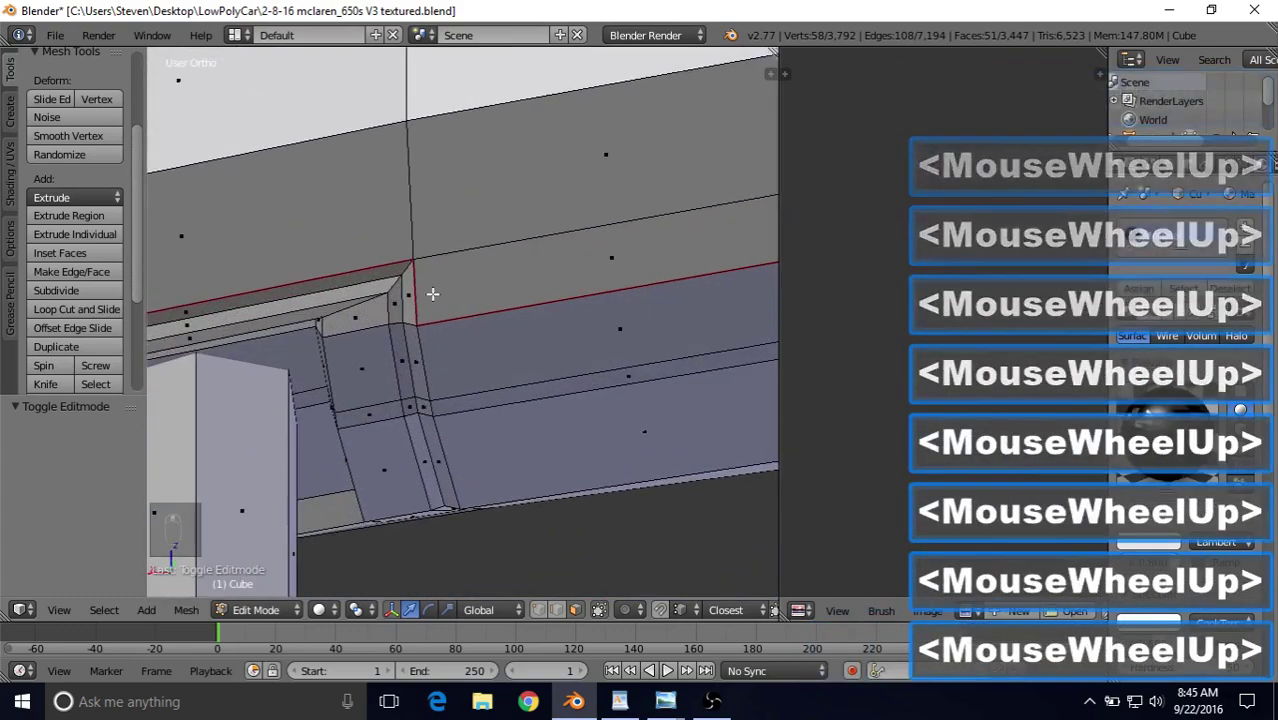
shift+middle_drag(428, 288, 496, 248)
scroll(496, 248, up, 1)
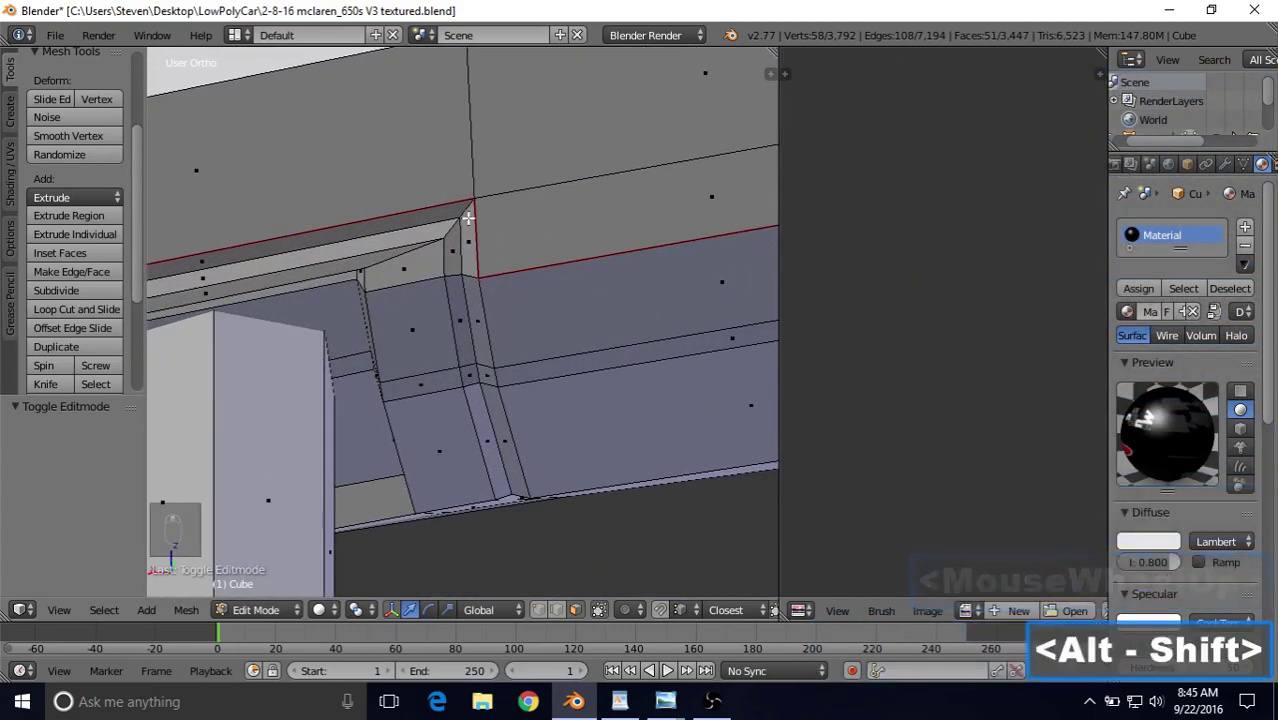
alt+shift+click(467, 209)
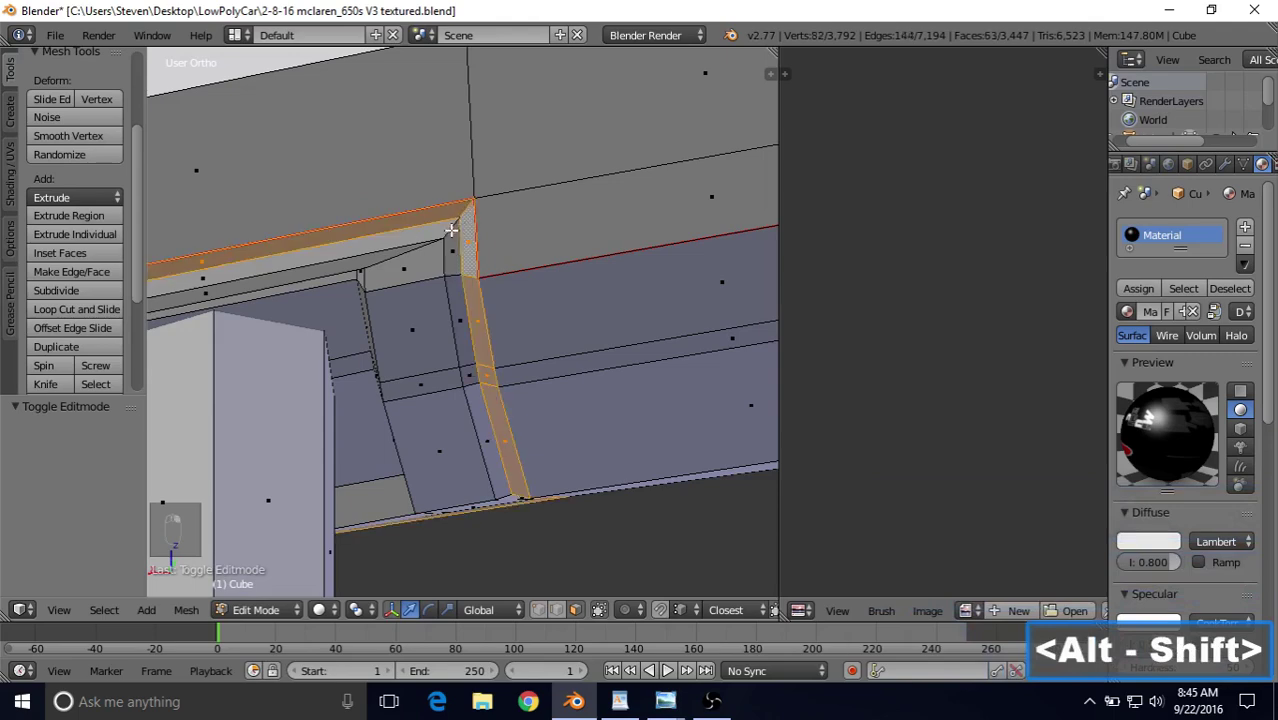
alt+shift+click(451, 230)
alt+shift+click(412, 280)
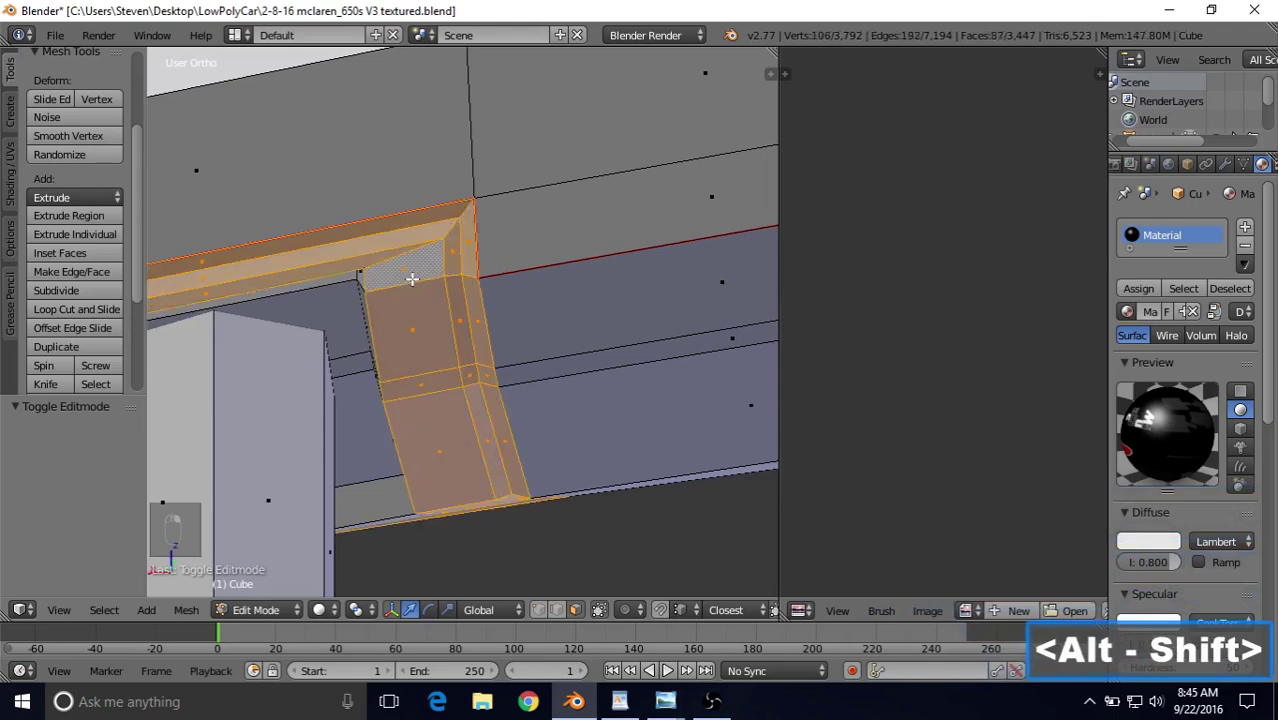
Add the inner wall face loop, the floor faces and the lower edge face of the left-hand strut's recess to the selection.
middle_drag(412, 280, 442, 251)
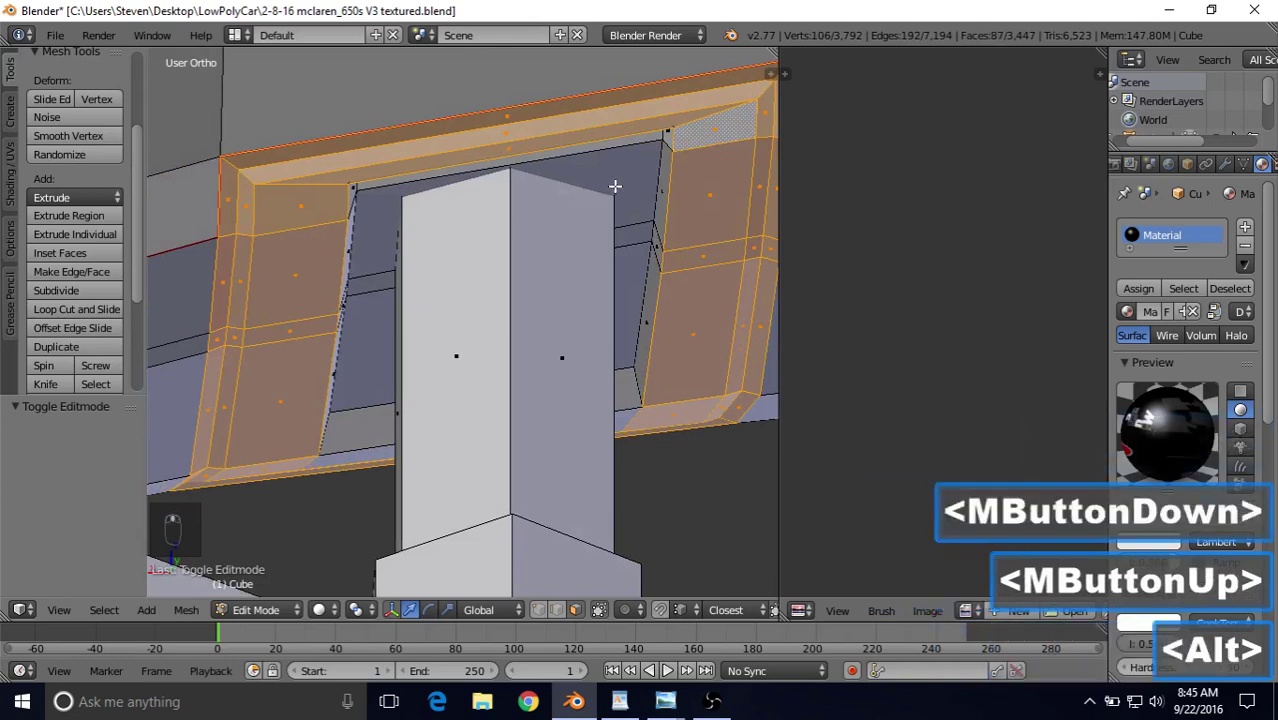
alt+shift+click(665, 146)
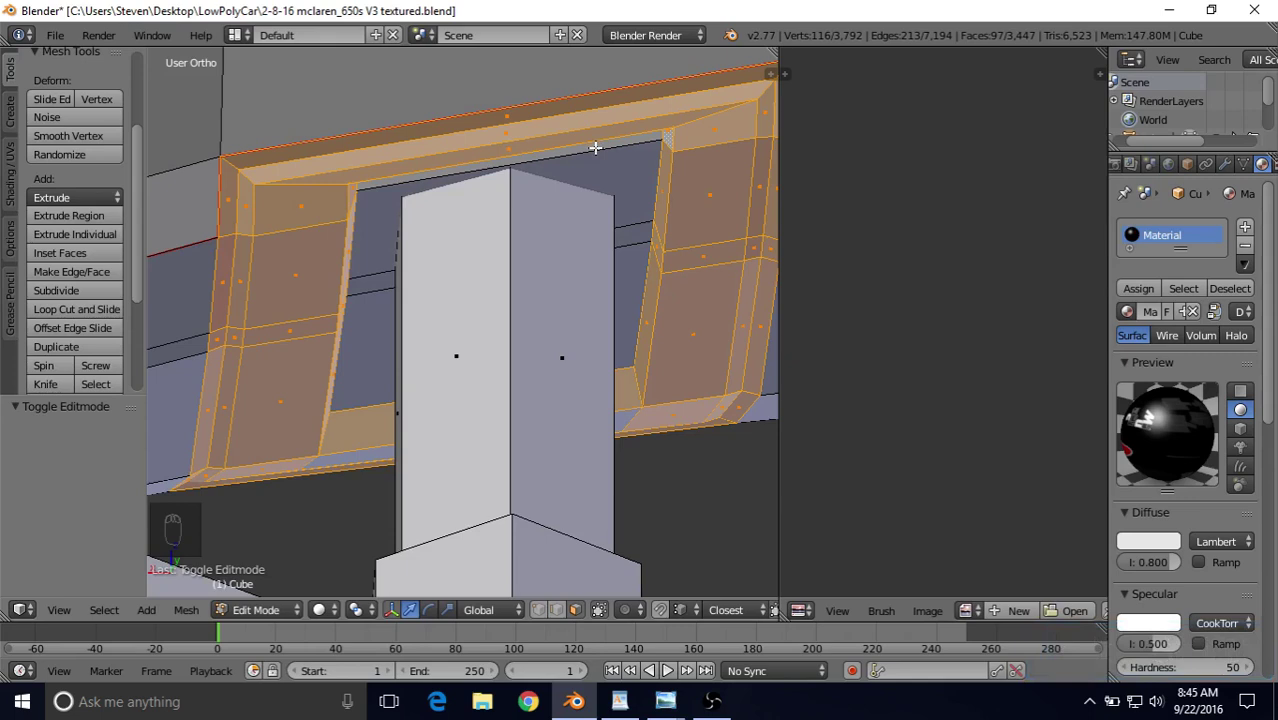
shift+right_click(606, 144)
shift+right_click(622, 177)
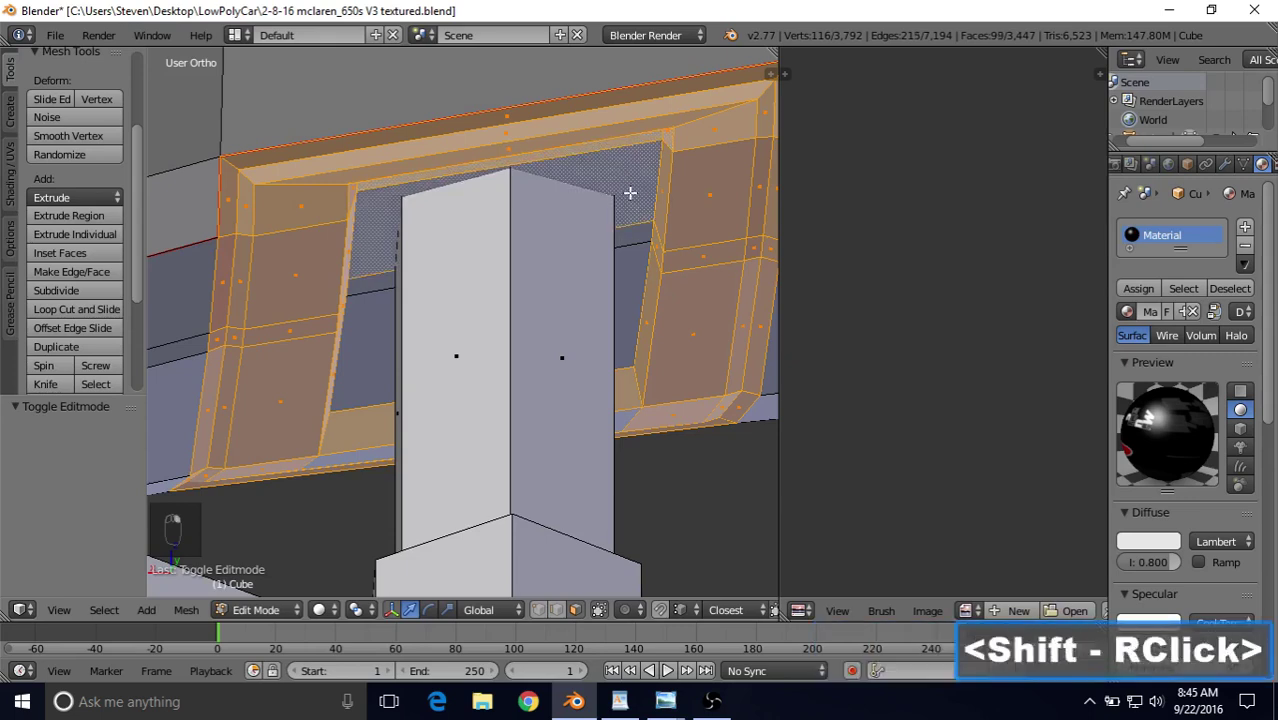
shift+right_click(632, 228)
shift+right_click(635, 287)
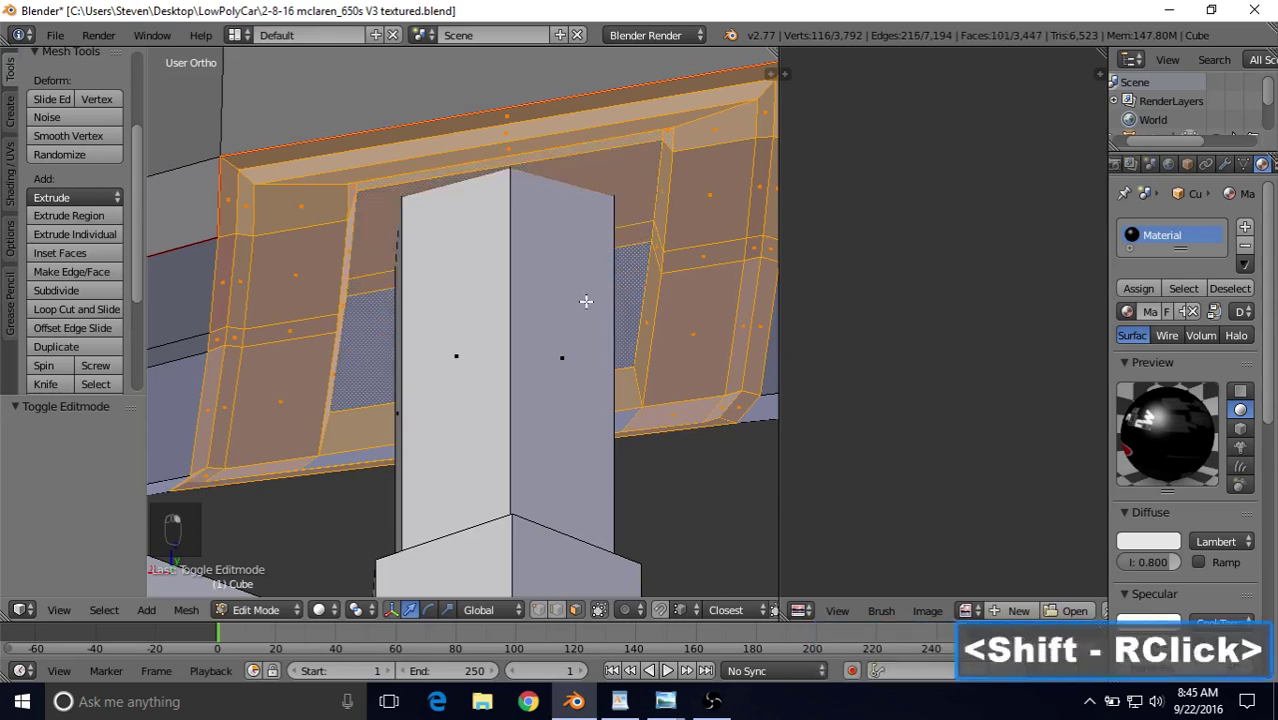
scroll(586, 300, down, 3)
middle_drag(584, 295, 537, 276)
shift+right_click(263, 349)
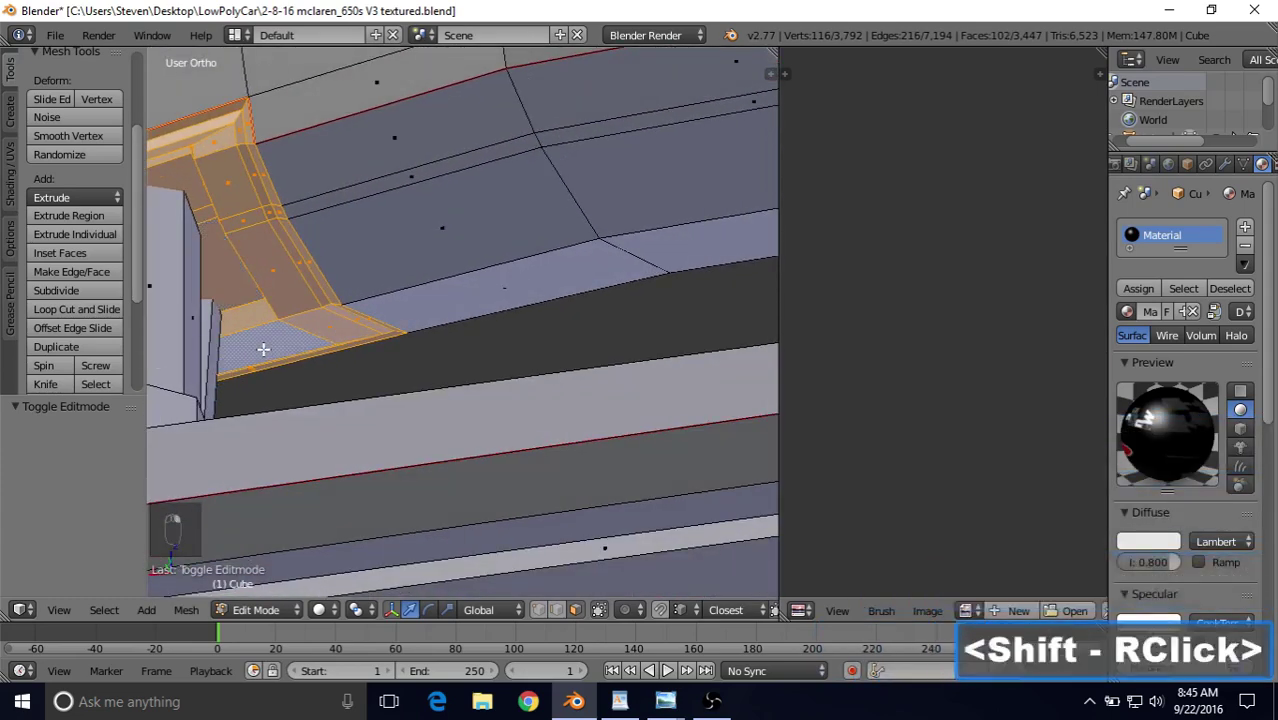
Reduce the selection to its boundary loop and mark the outlines of both recesses as UV seams.
scroll(263, 349, down, 3)
shift+middle_drag(399, 247, 422, 299)
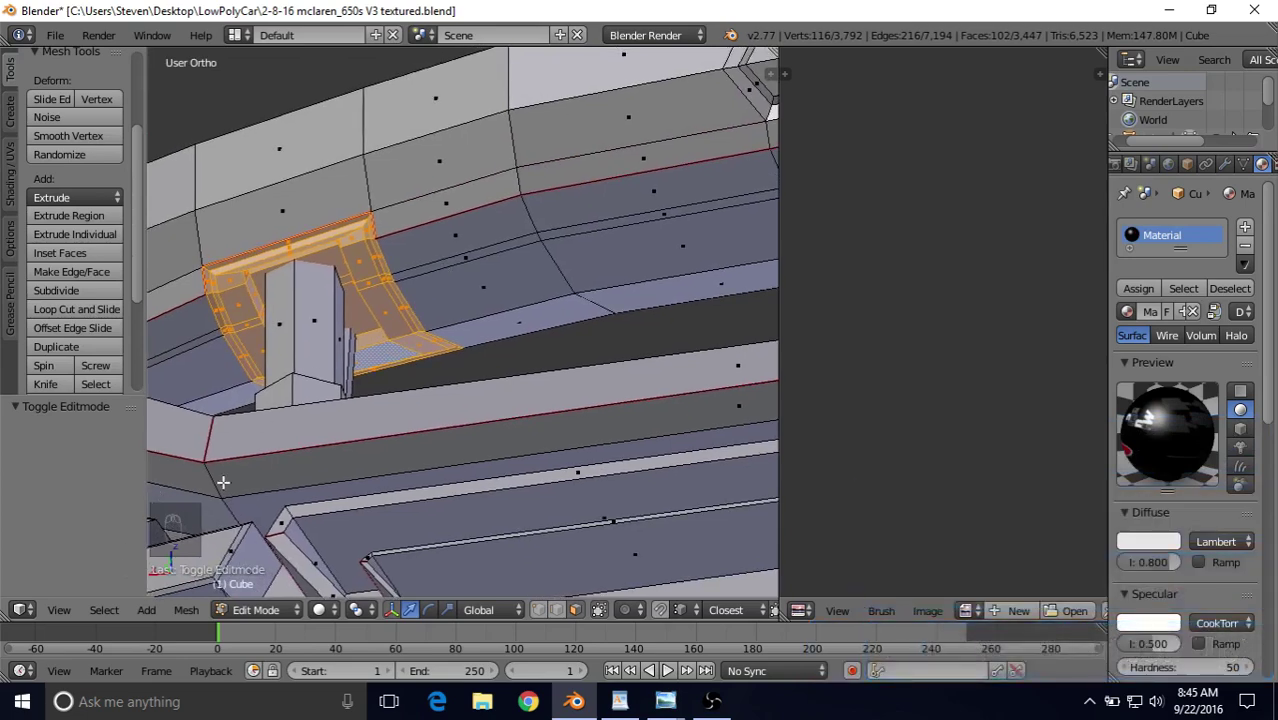
click(104, 610)
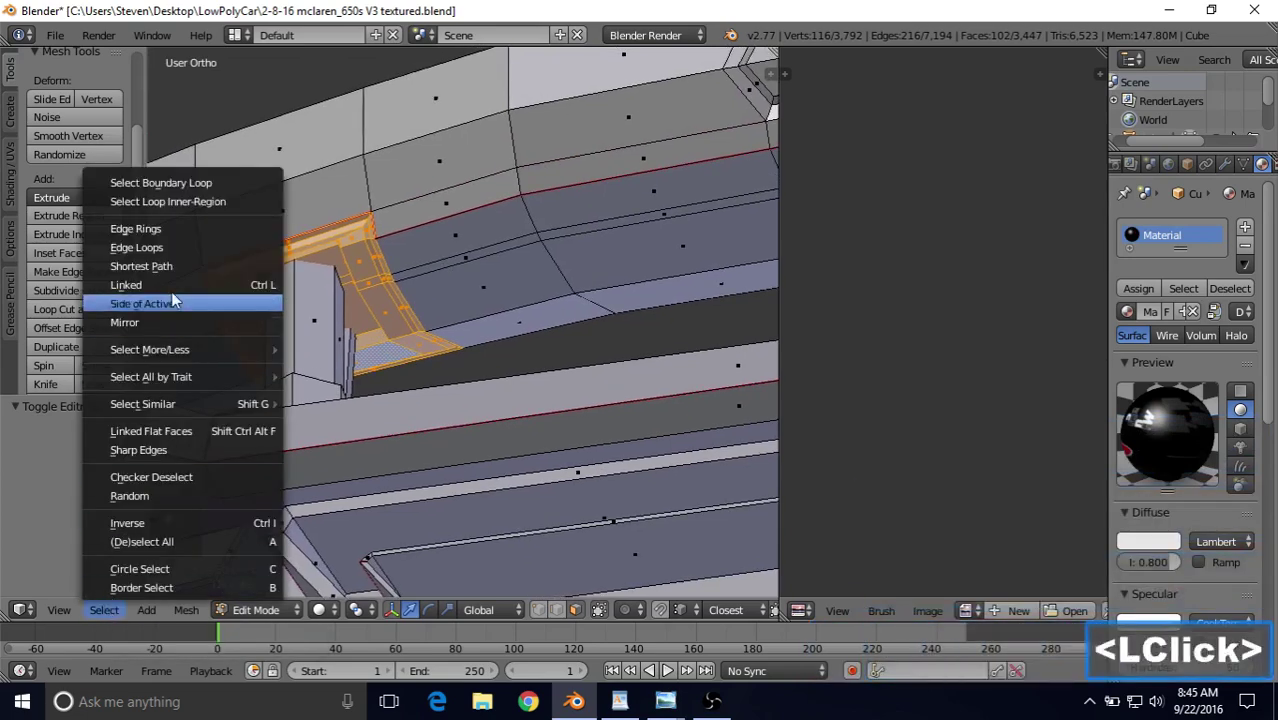
click(161, 183)
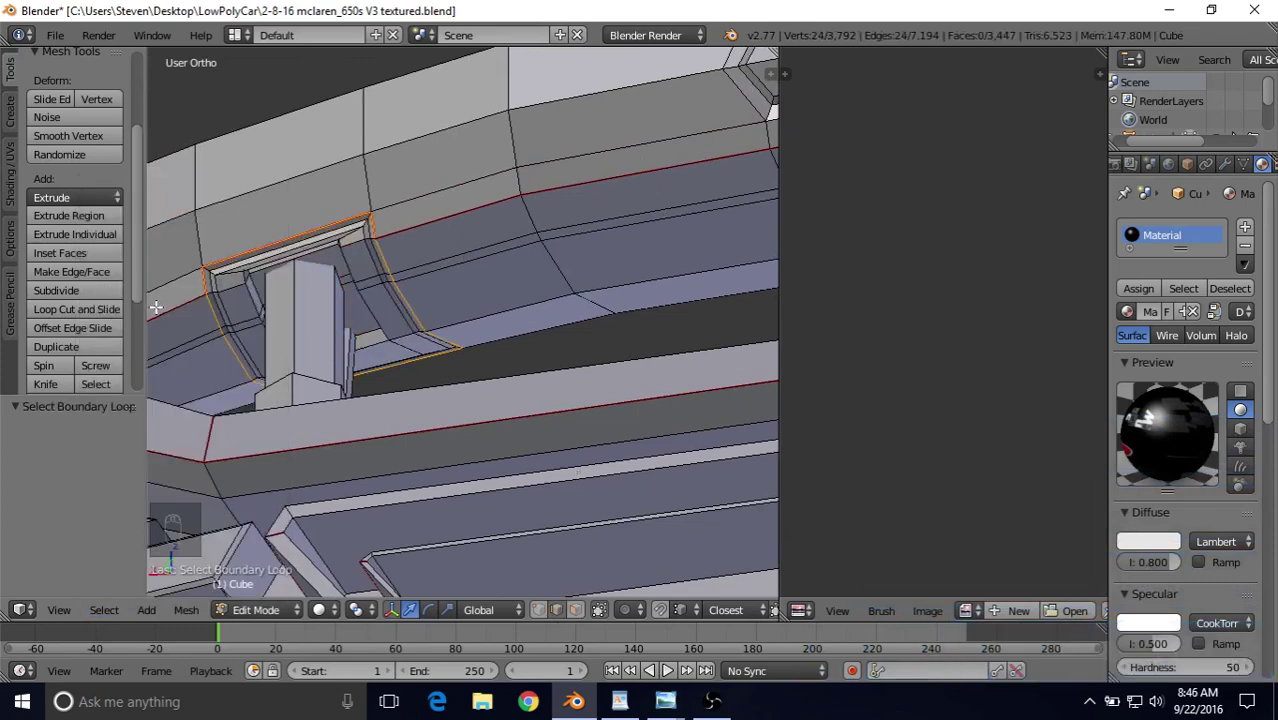
click(9, 168)
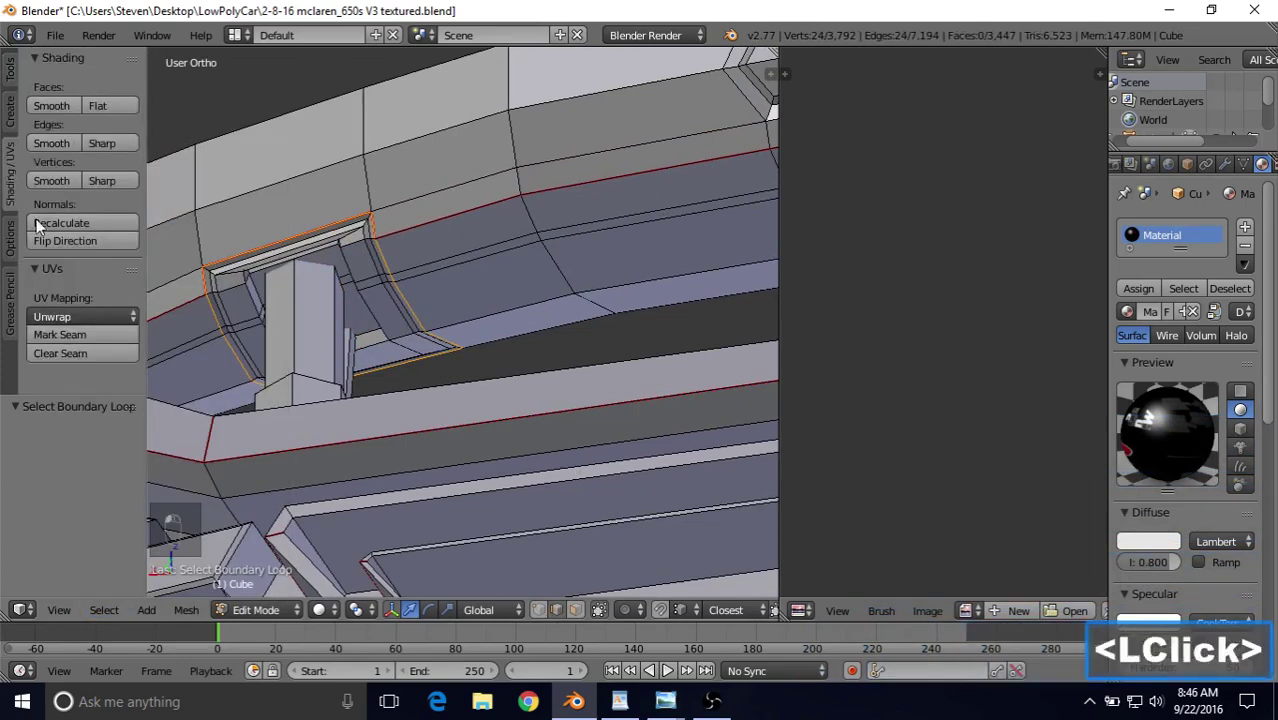
click(57, 333)
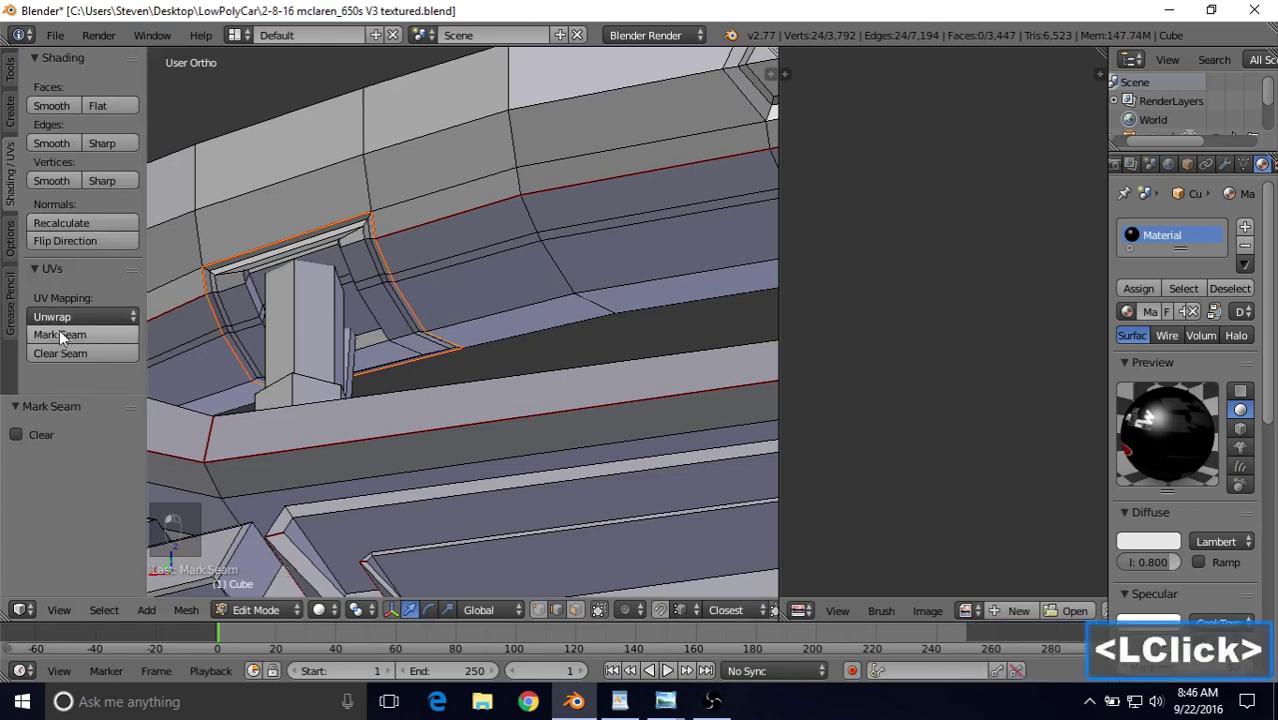
click(11, 72)
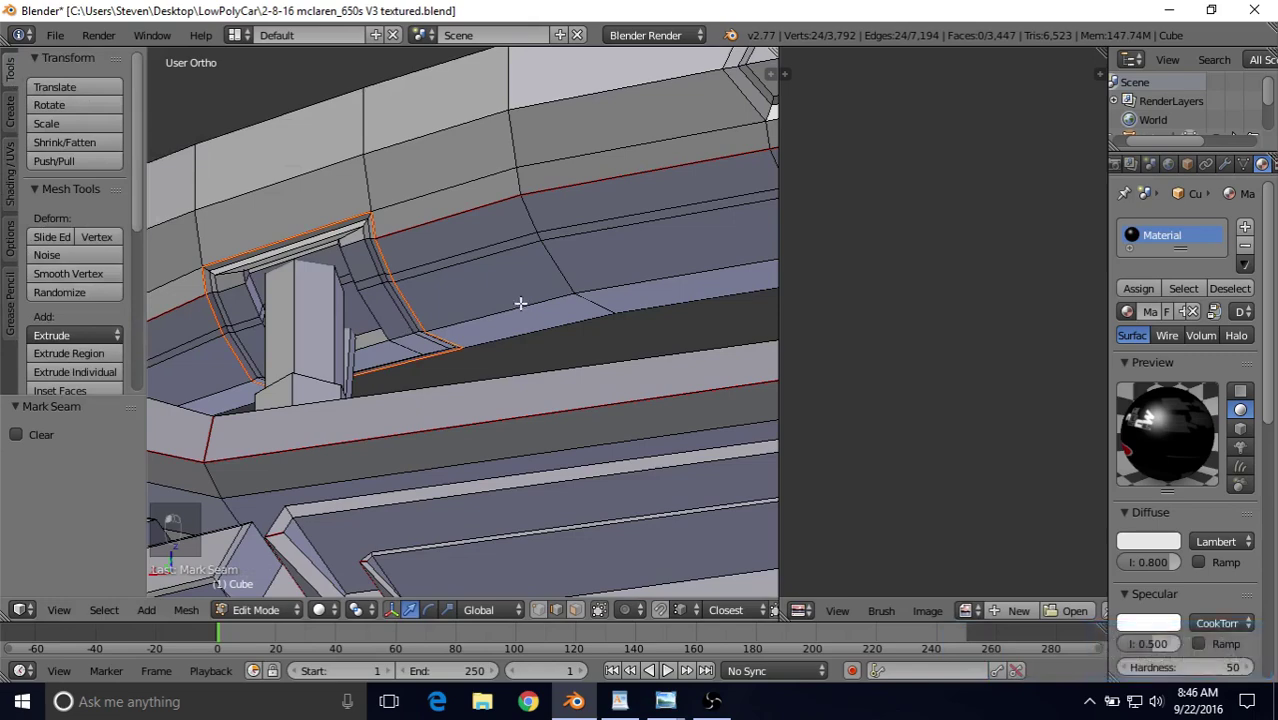
Switch to face selection and select all seam-bounded linked faces of the recess around the nearby strut.
scroll(575, 342, down, 3)
shift+middle_drag(571, 348, 488, 512)
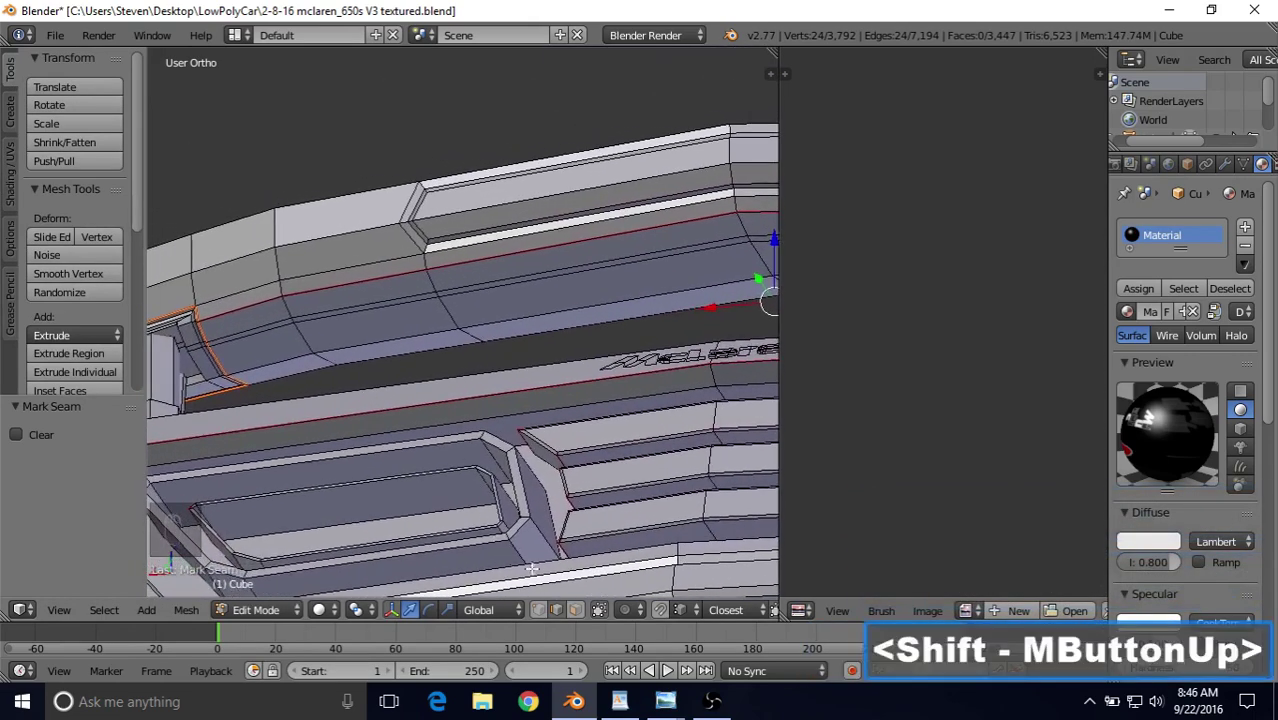
click(576, 611)
shift+middle_drag(397, 323, 588, 282)
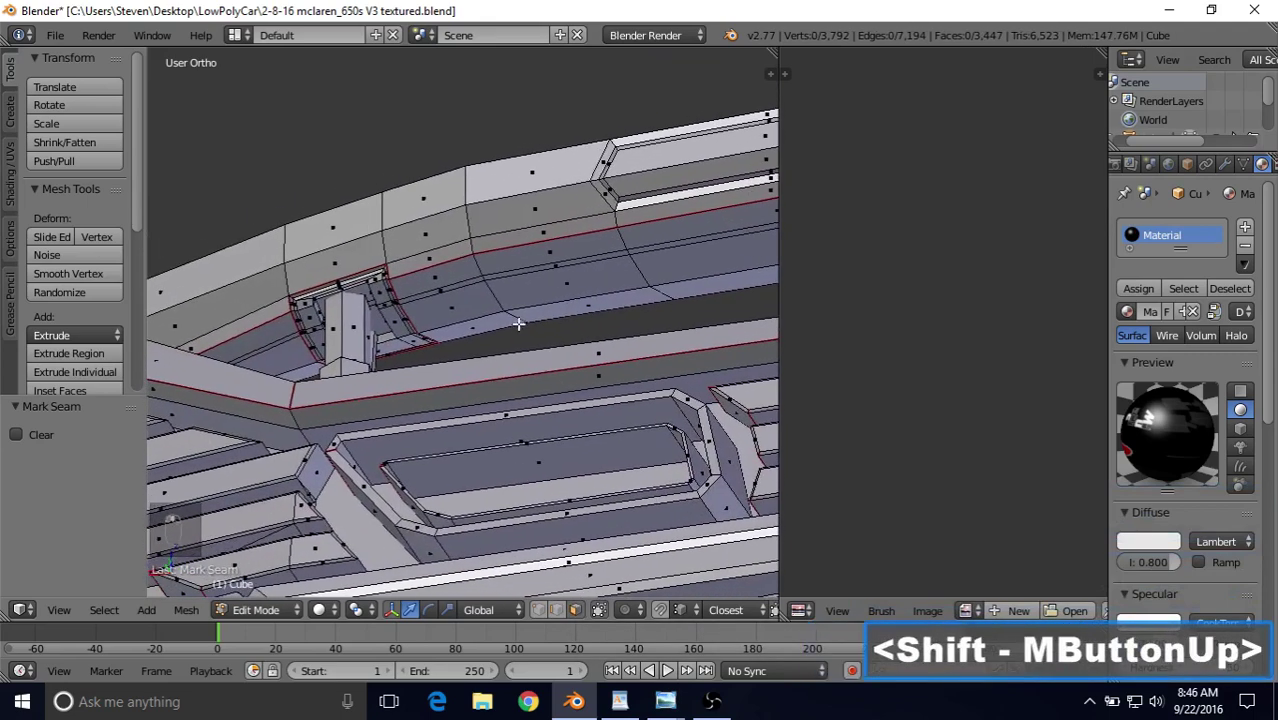
scroll(505, 312, up, 2)
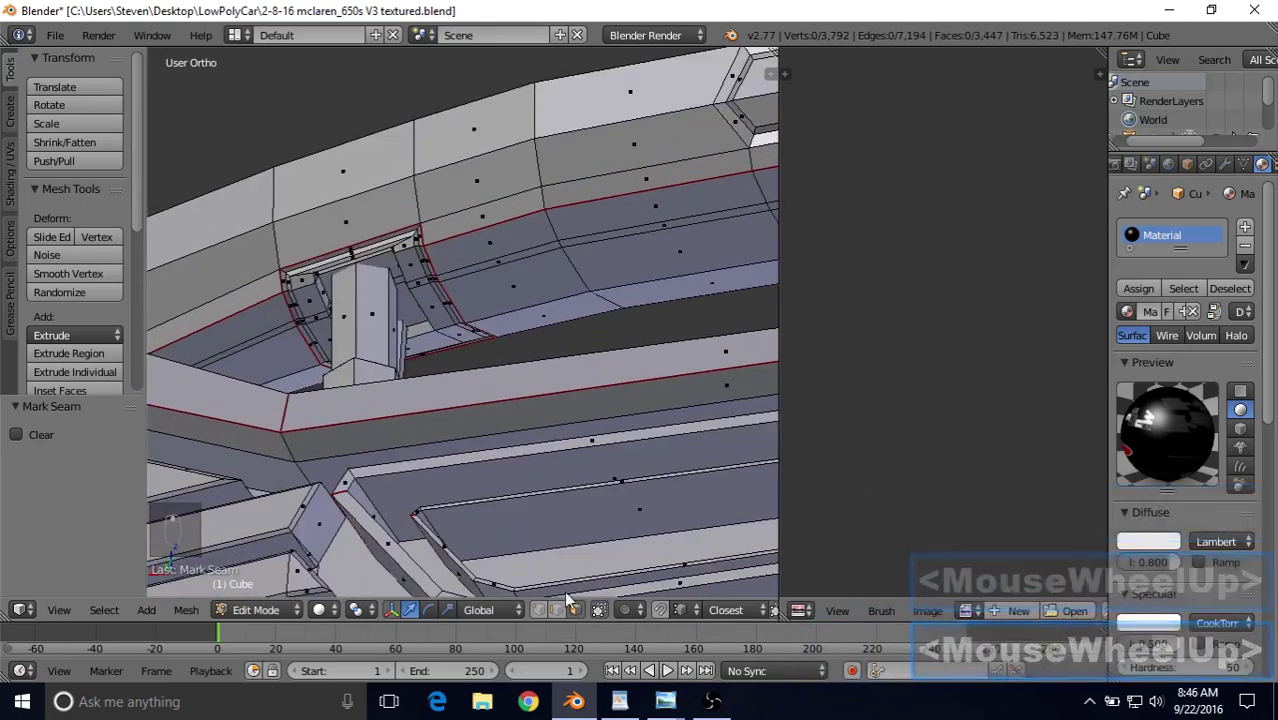
right_click(427, 304)
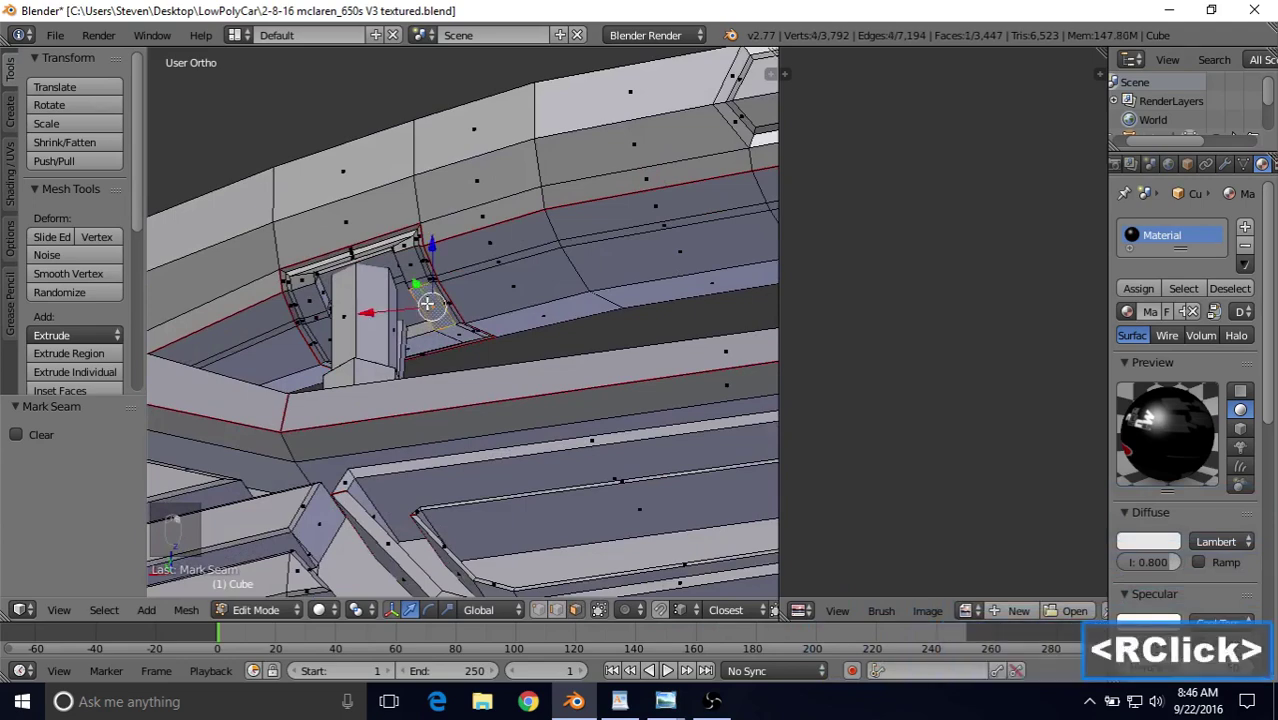
key(l)
Add the seam-bounded linked faces of the matching recess at the opposite strut to the selection.
scroll(427, 304, down, 5)
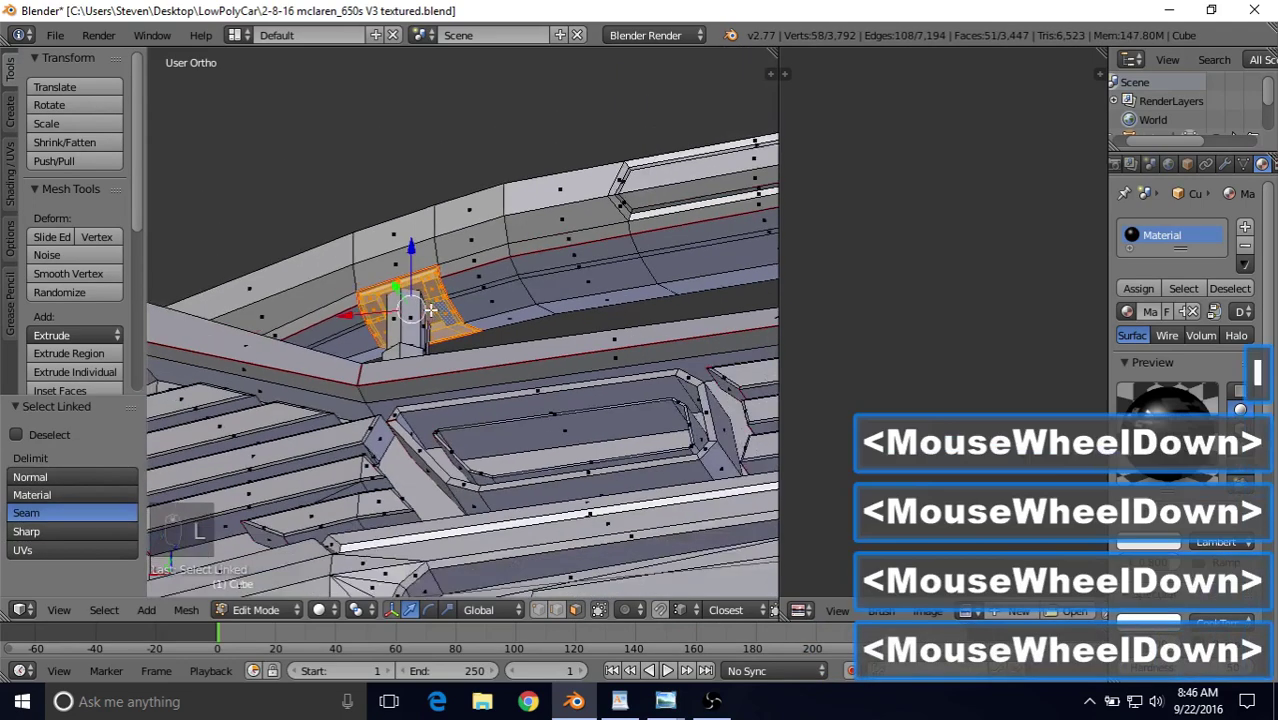
shift+middle_drag(551, 285, 517, 248)
scroll(605, 302, up, 4)
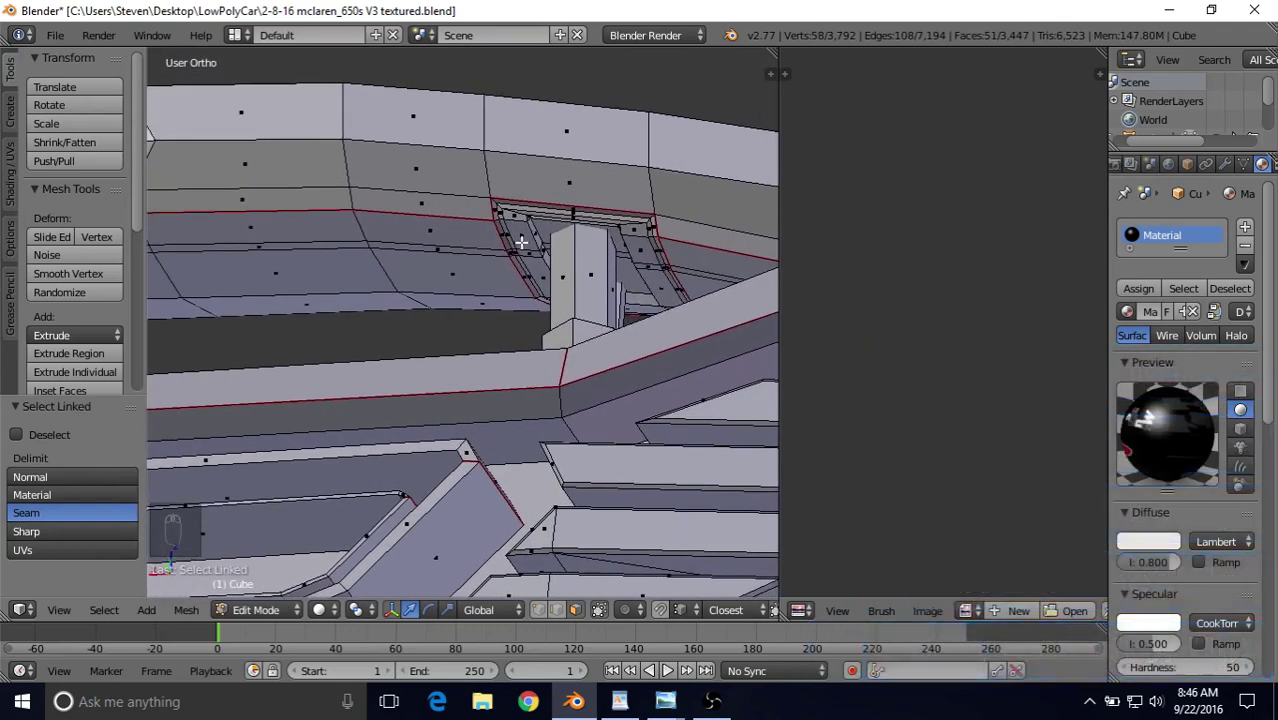
key(l)
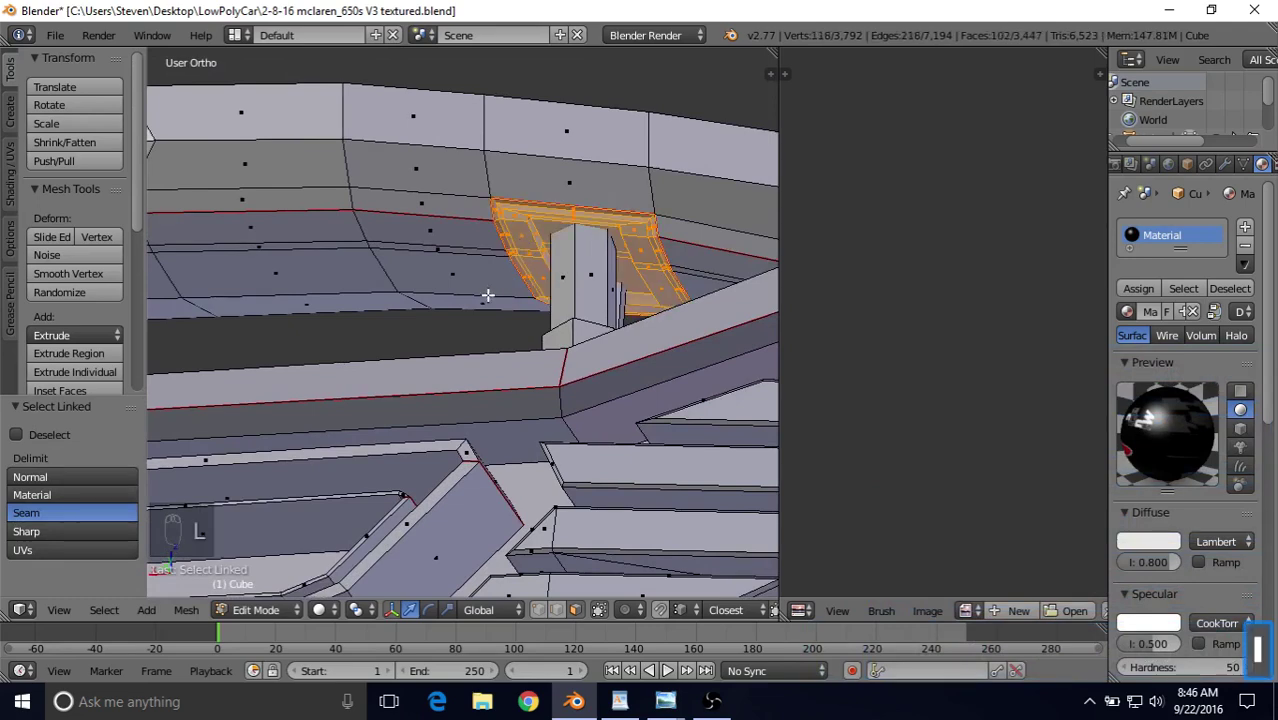
Unwrap the selected faces of both strut recesses.
scroll(487, 295, down, 4)
shift+middle_drag(466, 311, 568, 348)
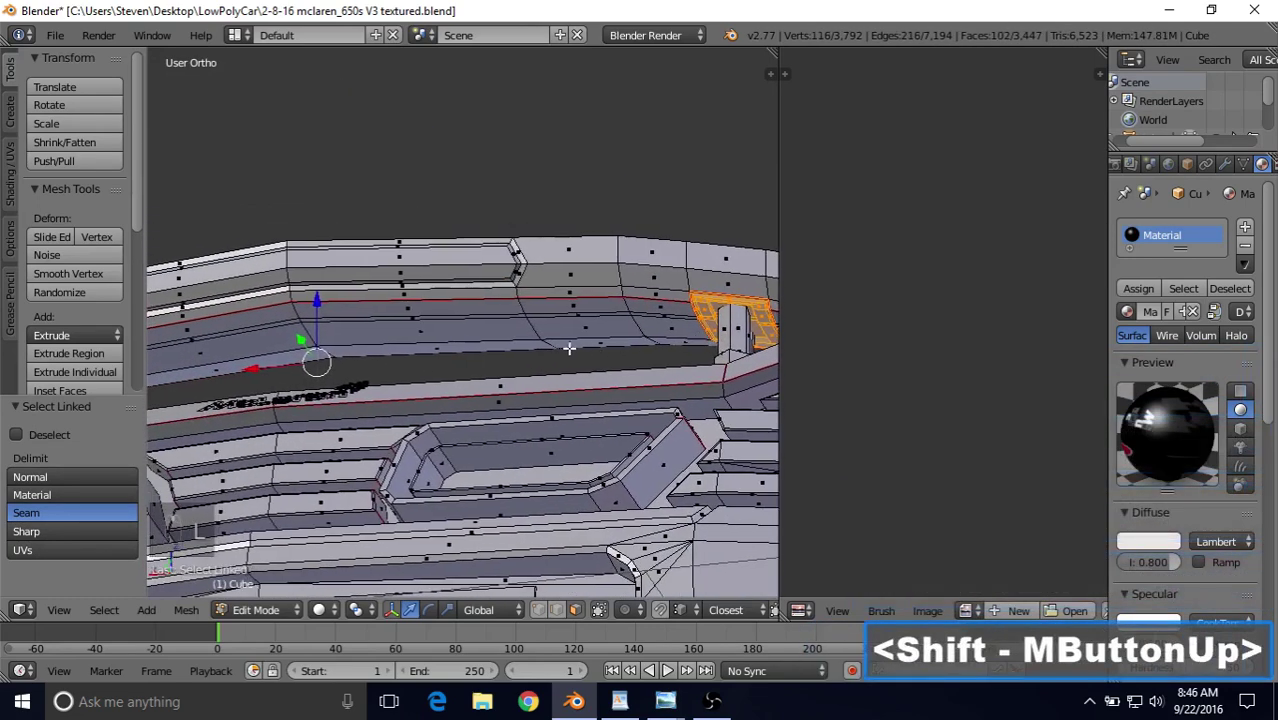
key(u)
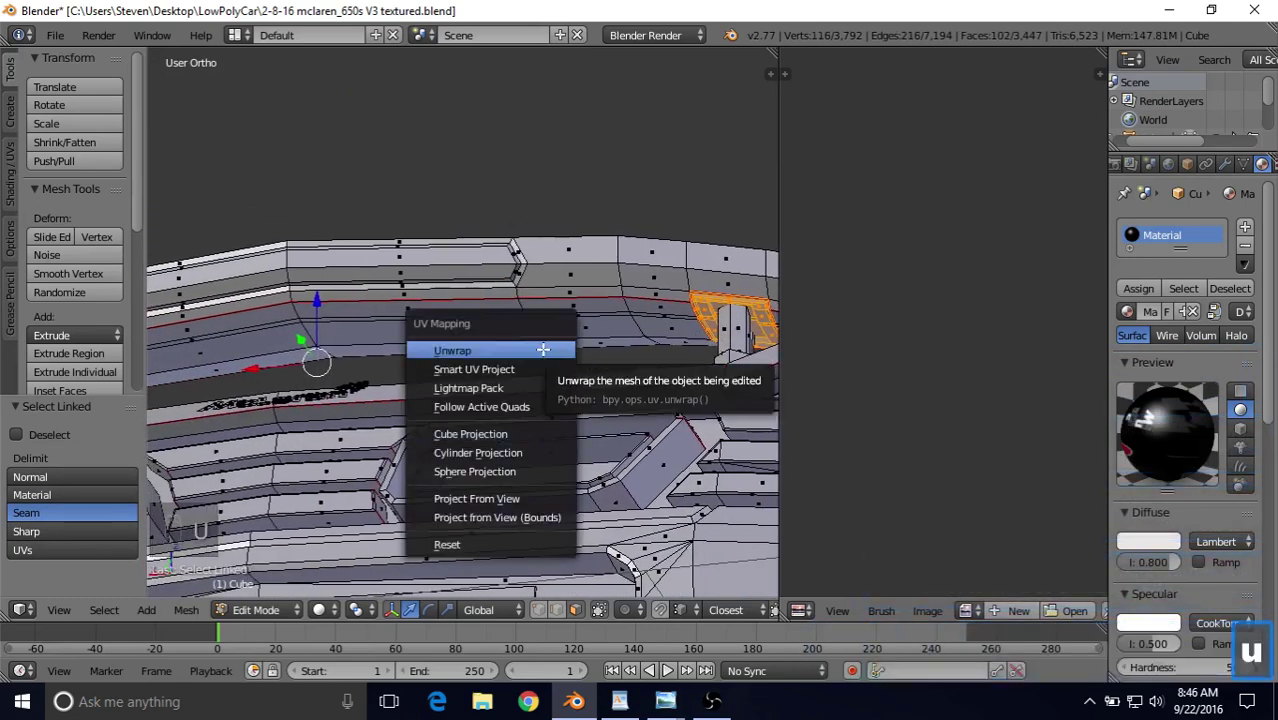
click(543, 349)
Change the image editor from Paint to View mode to show the UV layout.
scroll(947, 426, down, 3)
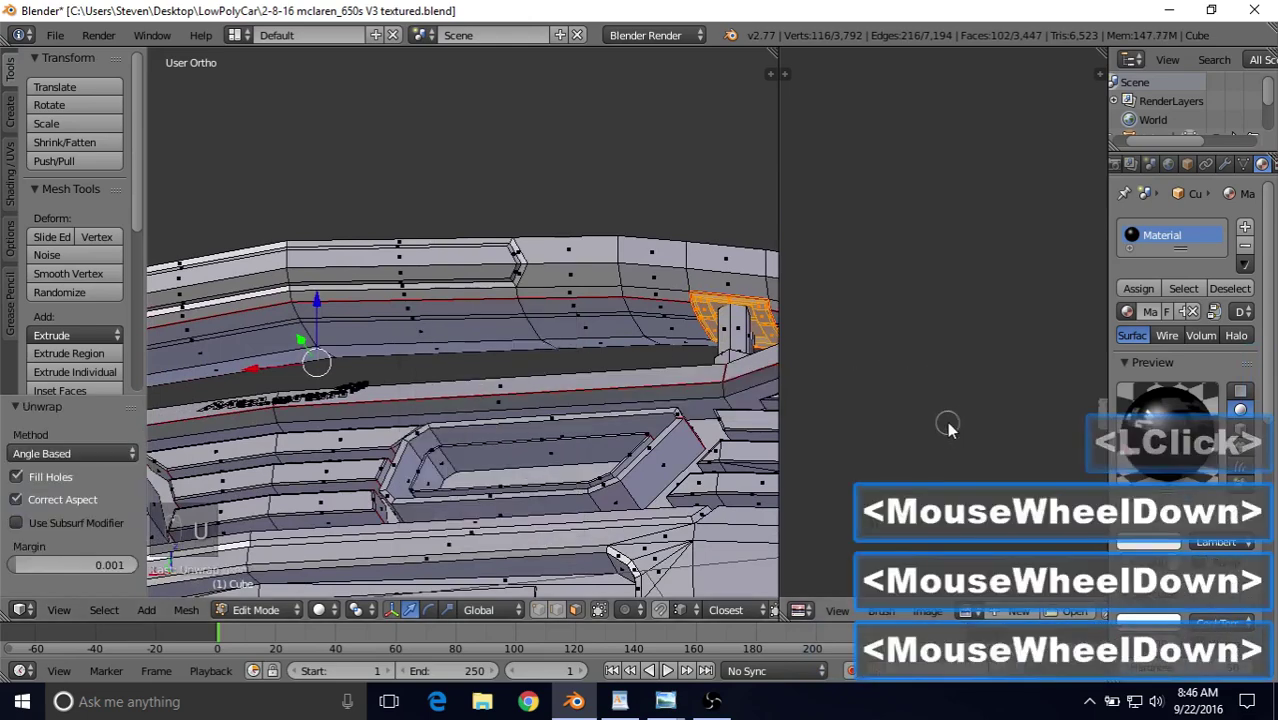
scroll(956, 412, down, 4)
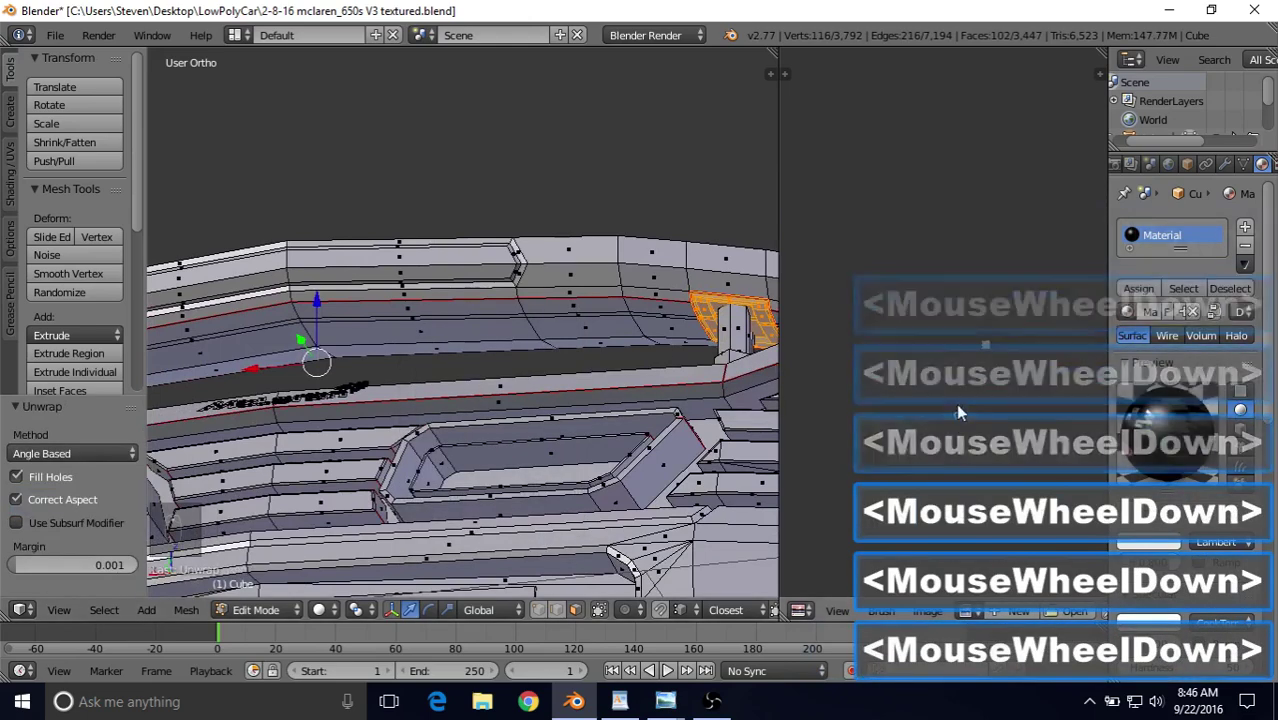
shift+middle_drag(956, 403, 885, 375)
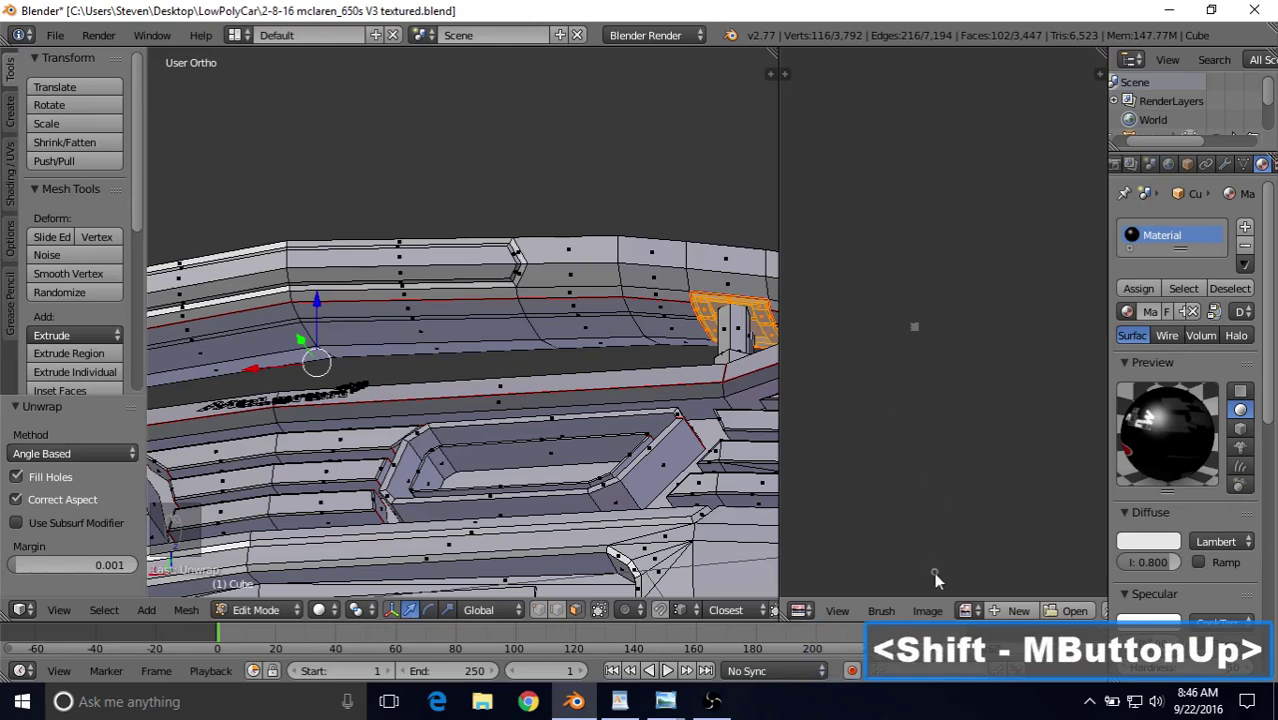
middle_drag(926, 611, 897, 611)
middle_drag(803, 598, 958, 597)
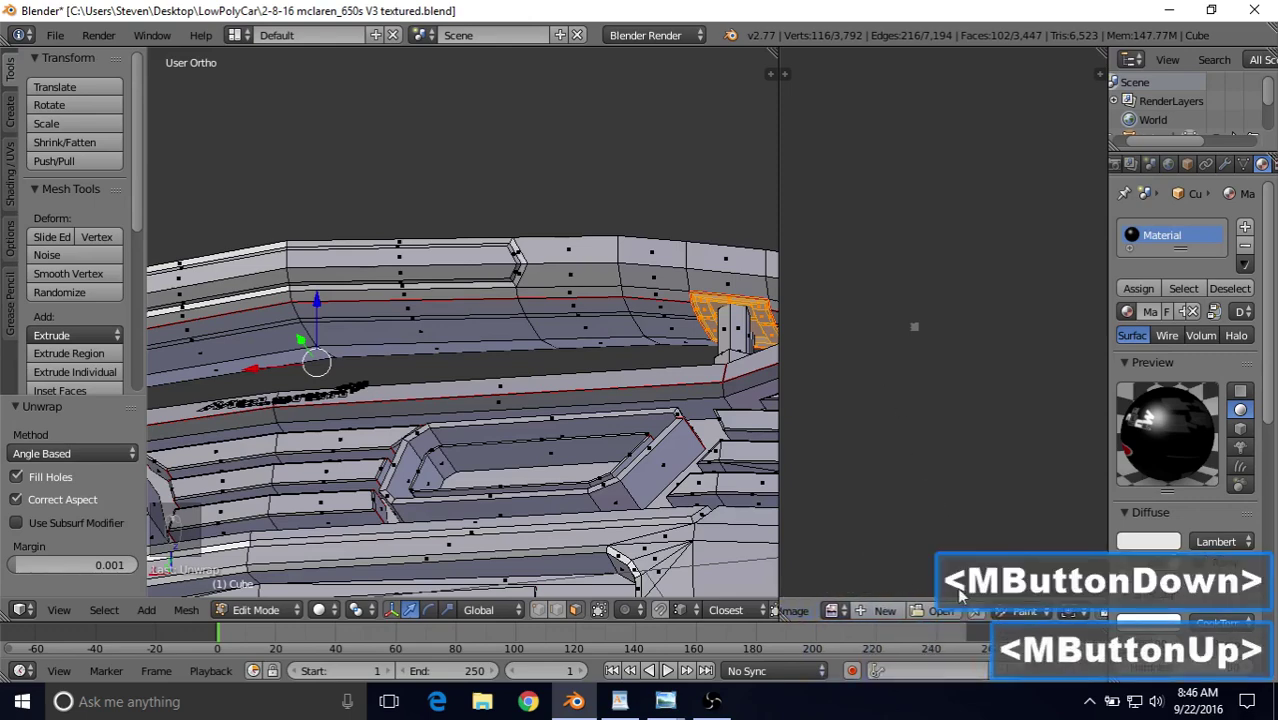
click(1020, 612)
click(1025, 588)
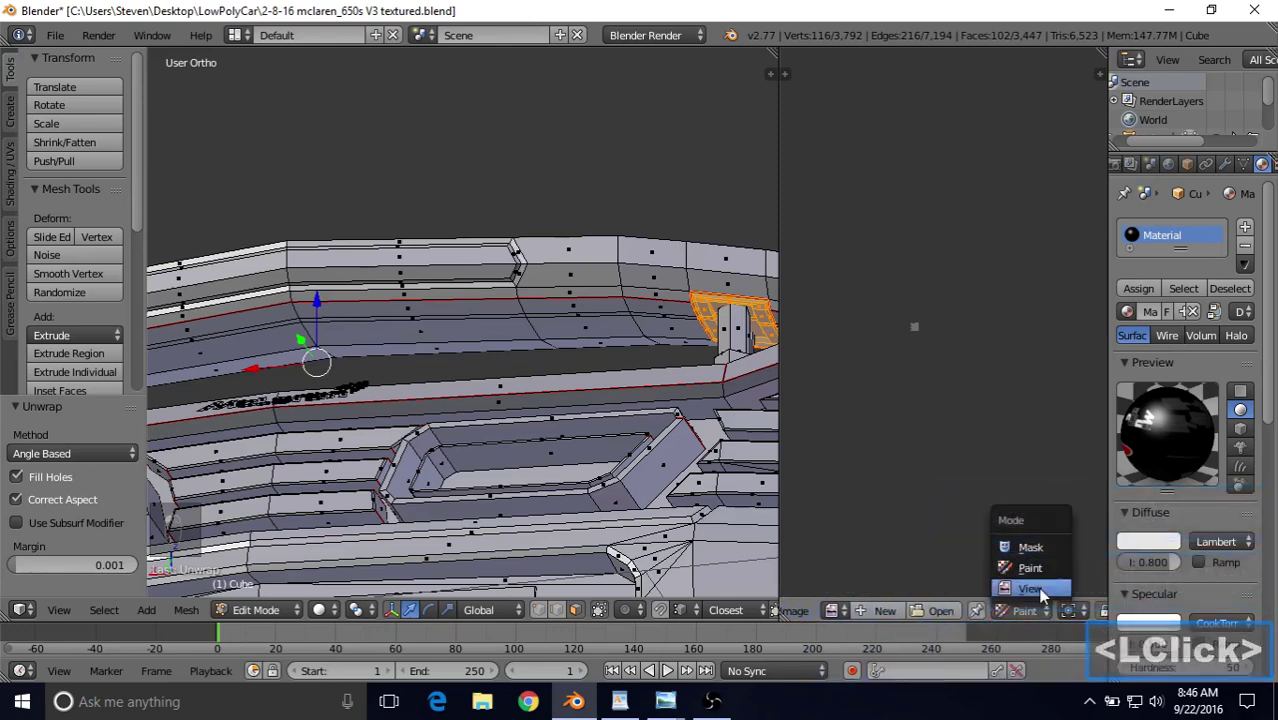
Scale the unwrapped recess UV islands down to about 0.139 of their size.
scroll(921, 377, up, 8)
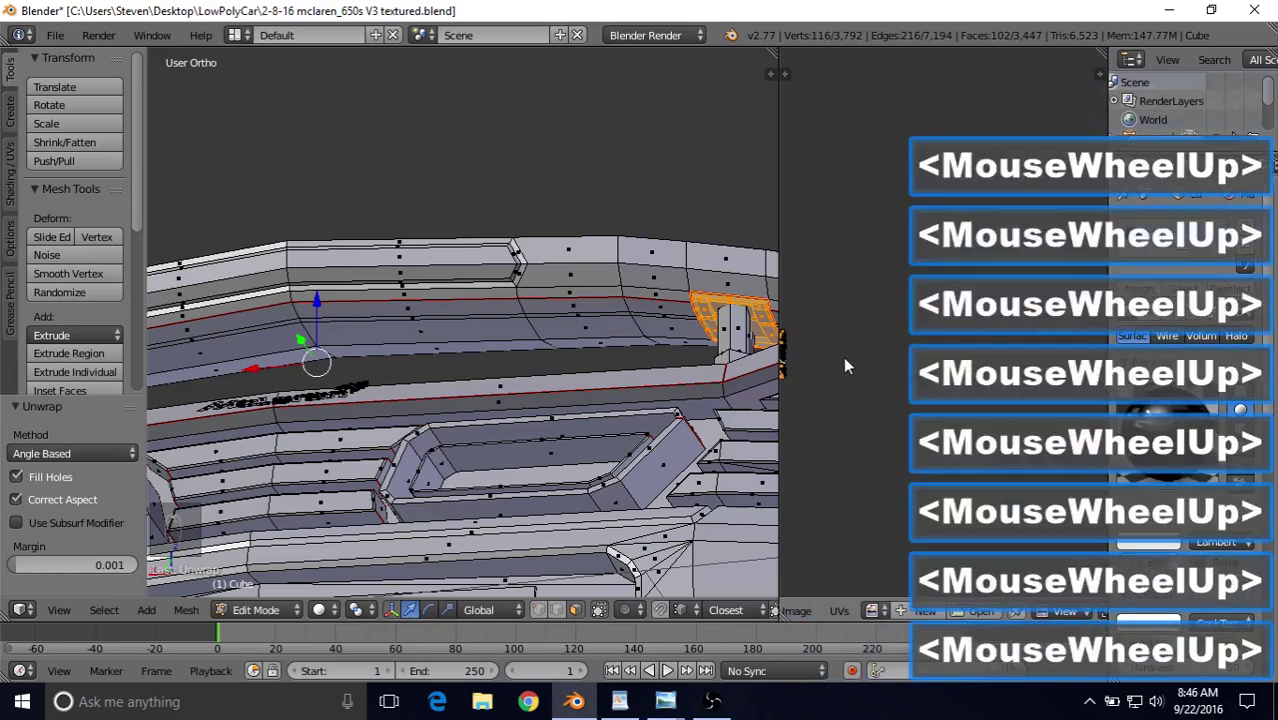
shift+middle_drag(845, 360, 999, 335)
scroll(1007, 349, up, 10)
scroll(990, 340, down, 4)
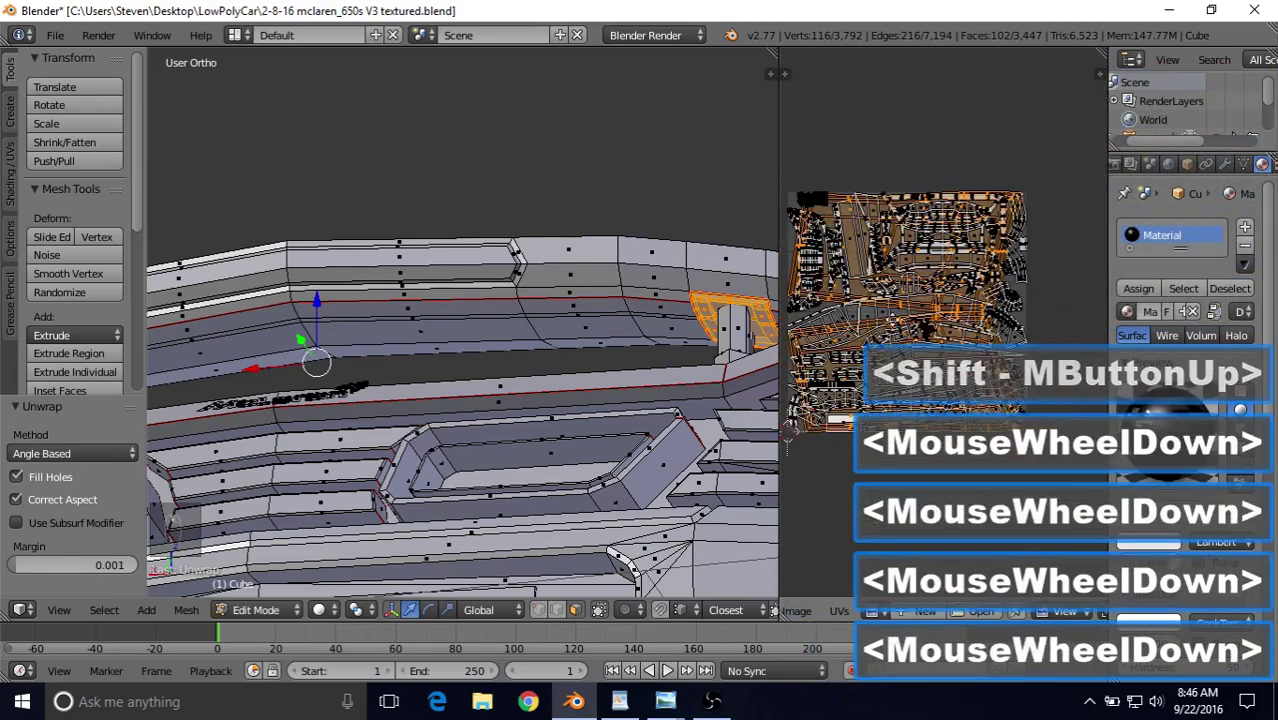
shift+middle_drag(891, 321, 914, 293)
key(s)
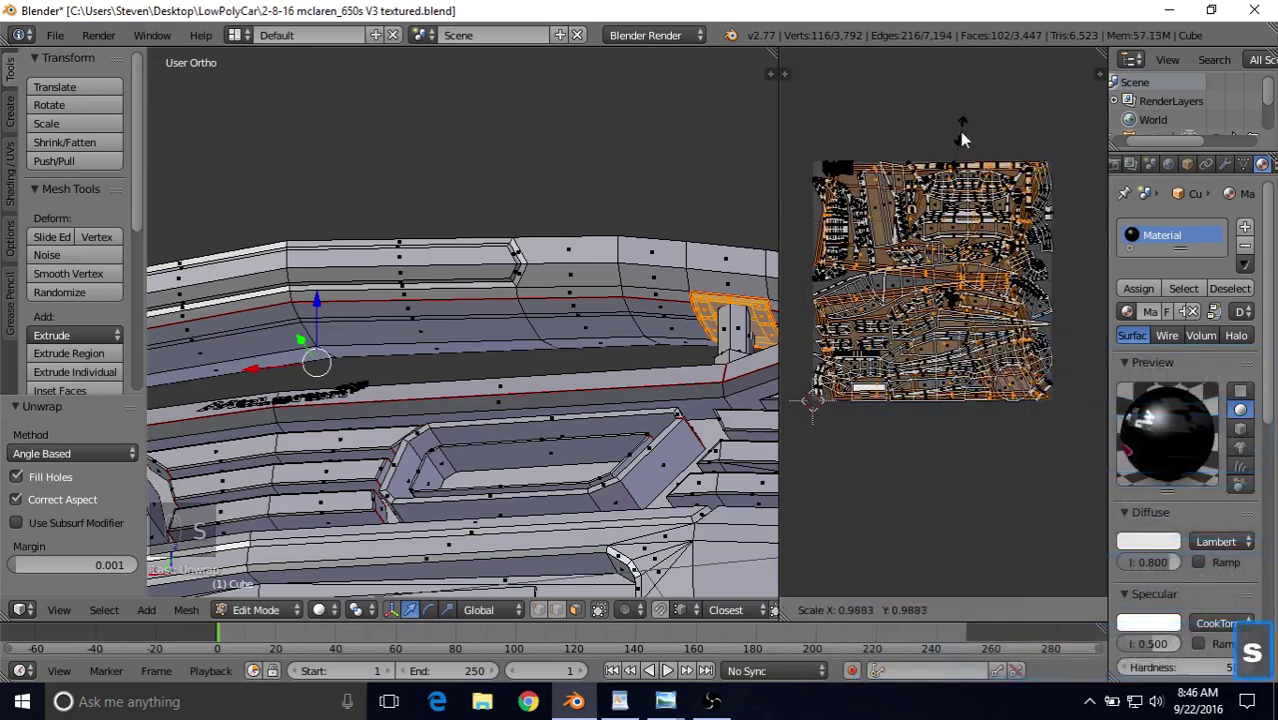
click(940, 265)
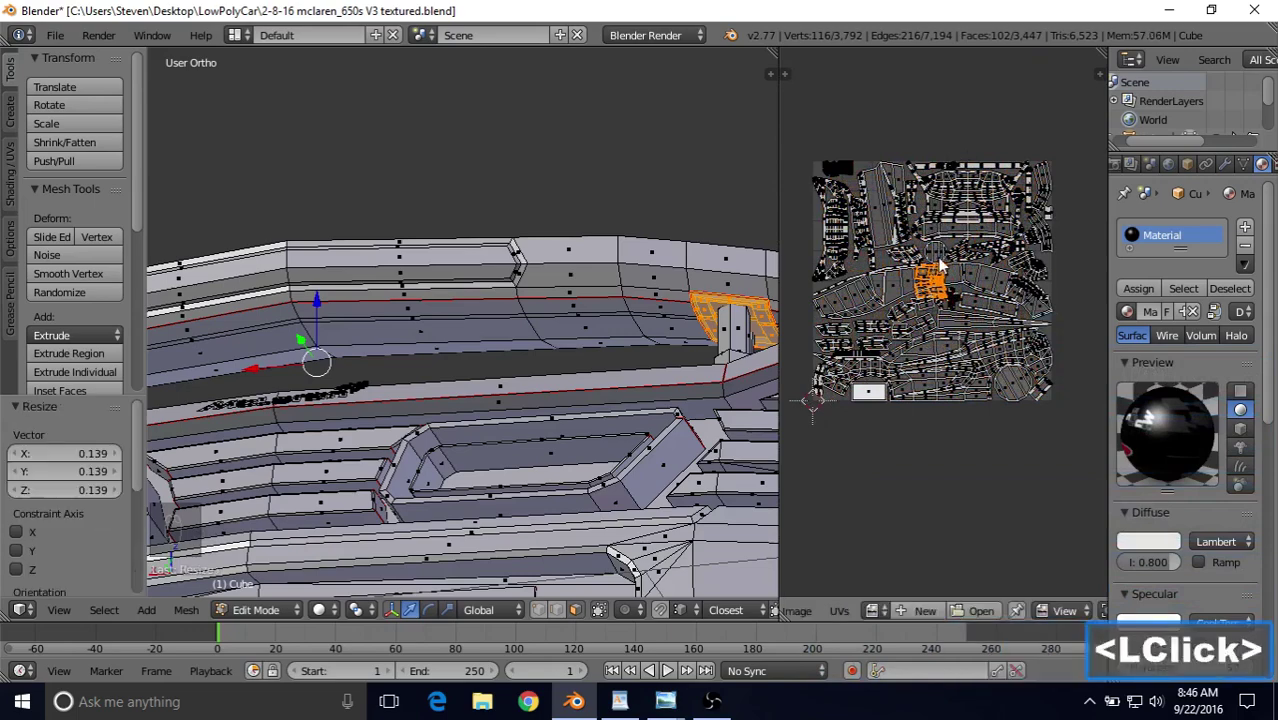
Move the recess UV islands outside the texture area's left edge, by about X -0.258, Y 0.089 and then X -0.297, Y 0.071.
scroll(938, 280, up, 3)
shift+middle_drag(938, 288, 1010, 308)
key(g)
click(852, 222)
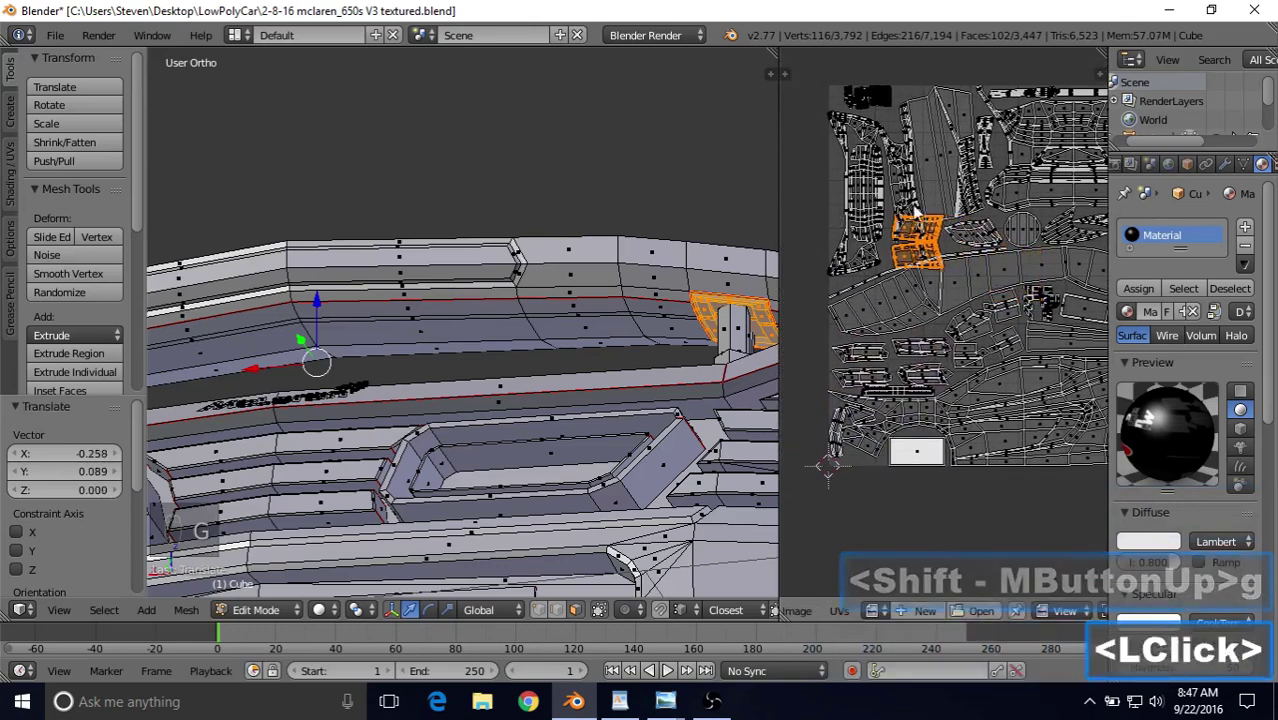
shift+middle_drag(856, 222, 870, 236)
scroll(946, 250, up, 2)
shift+middle_drag(949, 176, 1050, 155)
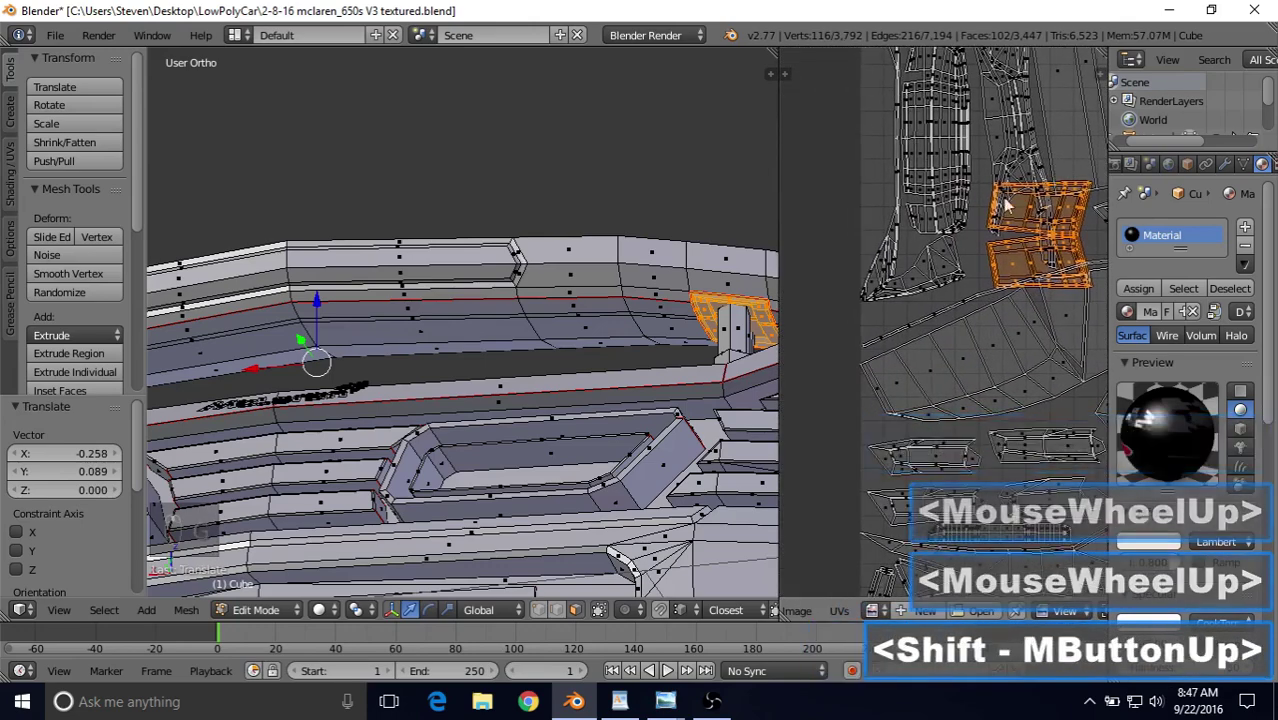
key(g)
click(1056, 152)
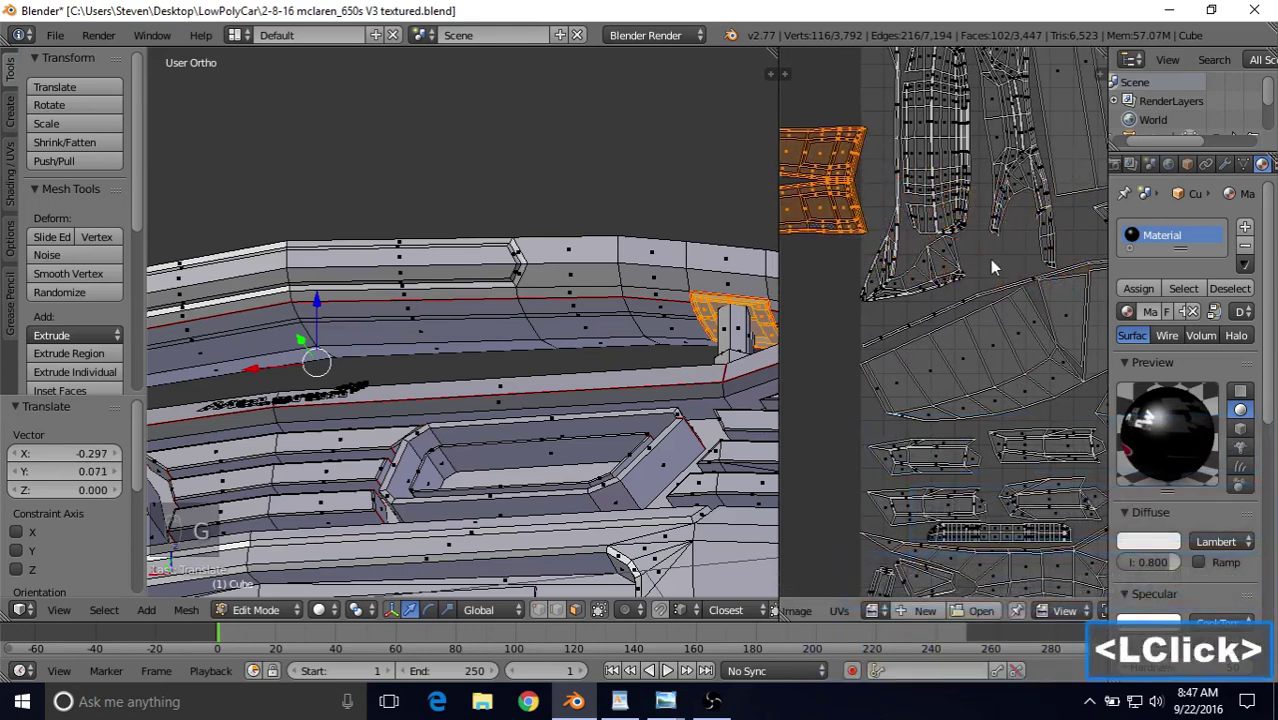
Select only the upper of the two recess UV islands and scale it to 0.609.
shift+middle_drag(1013, 252, 940, 185)
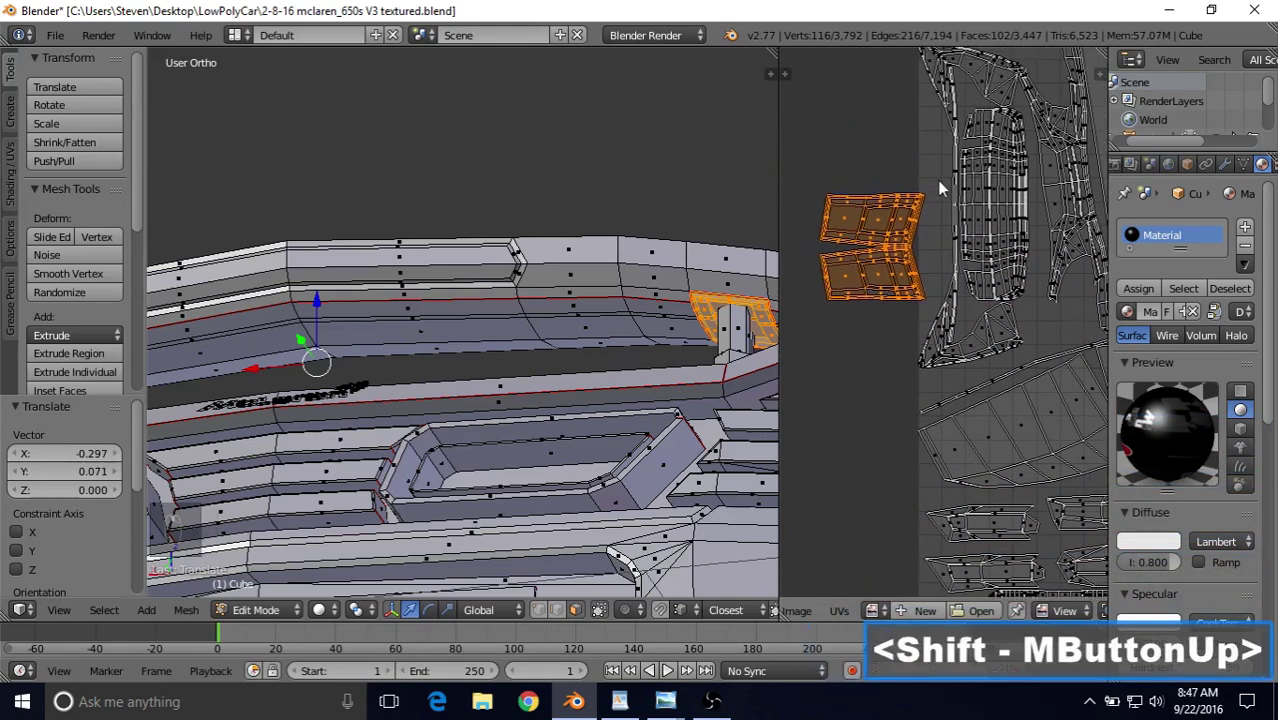
shift+middle_drag(921, 265, 879, 340)
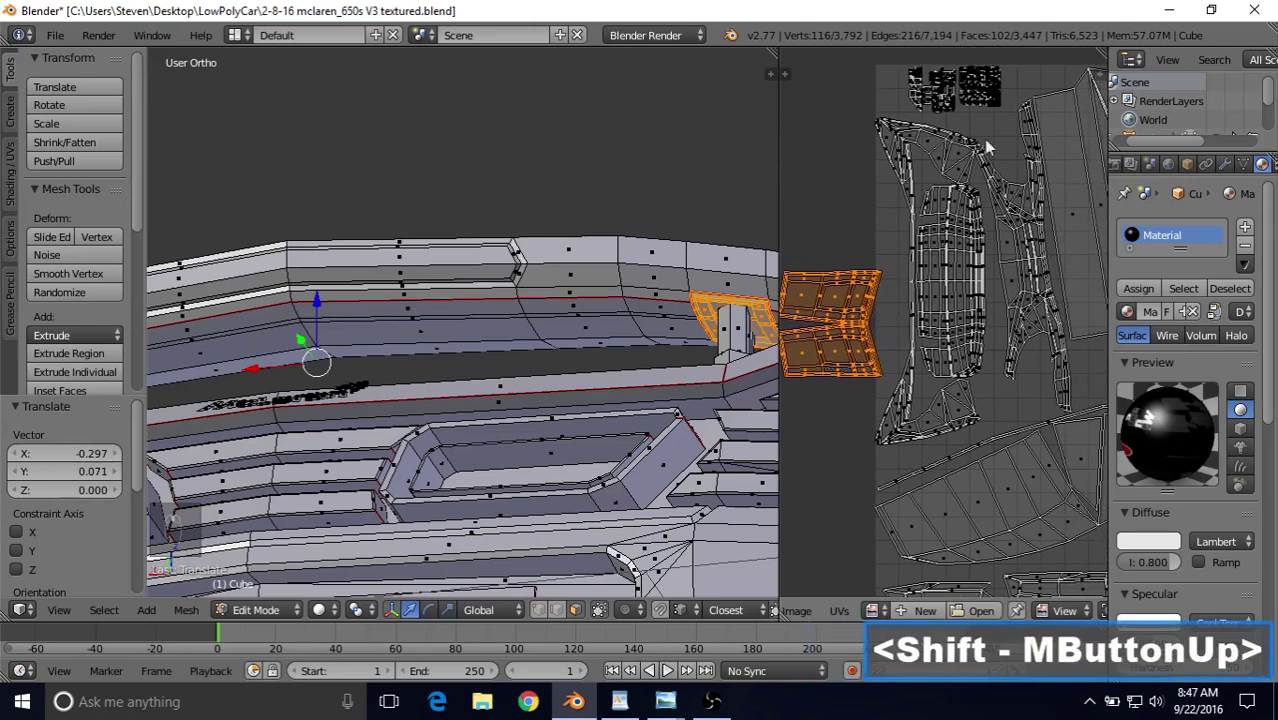
right_click(846, 286)
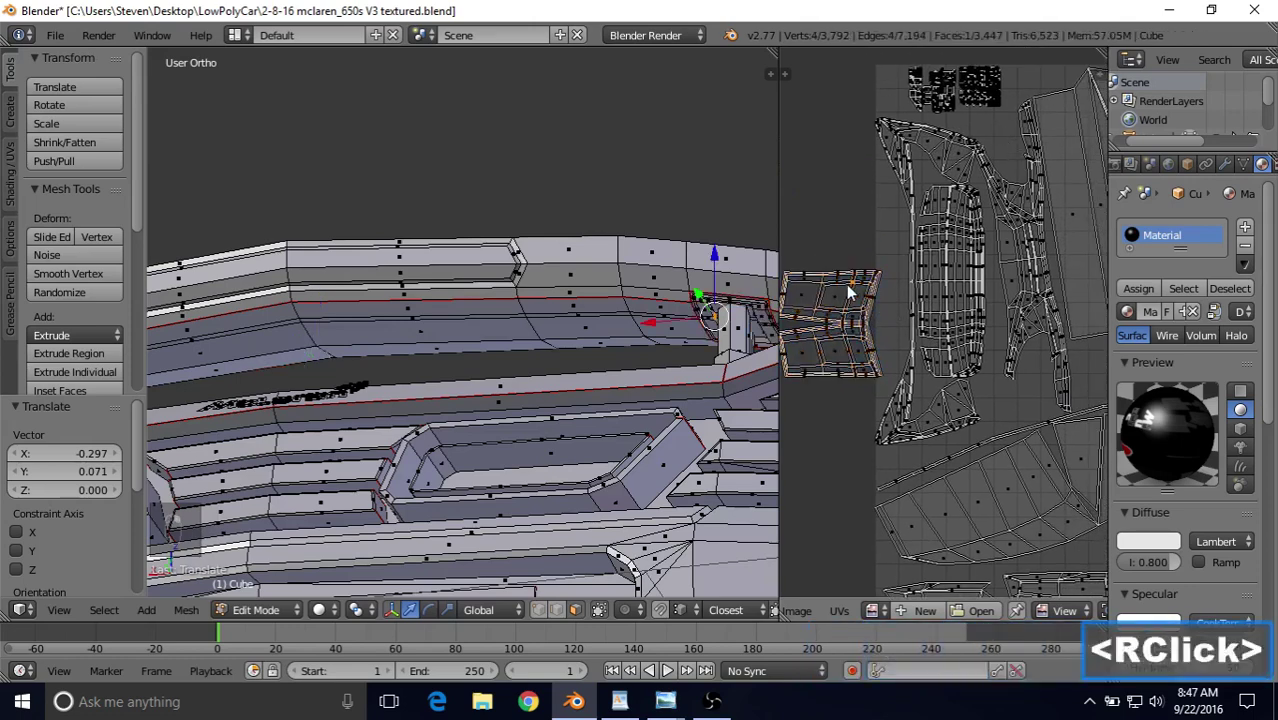
key(l)
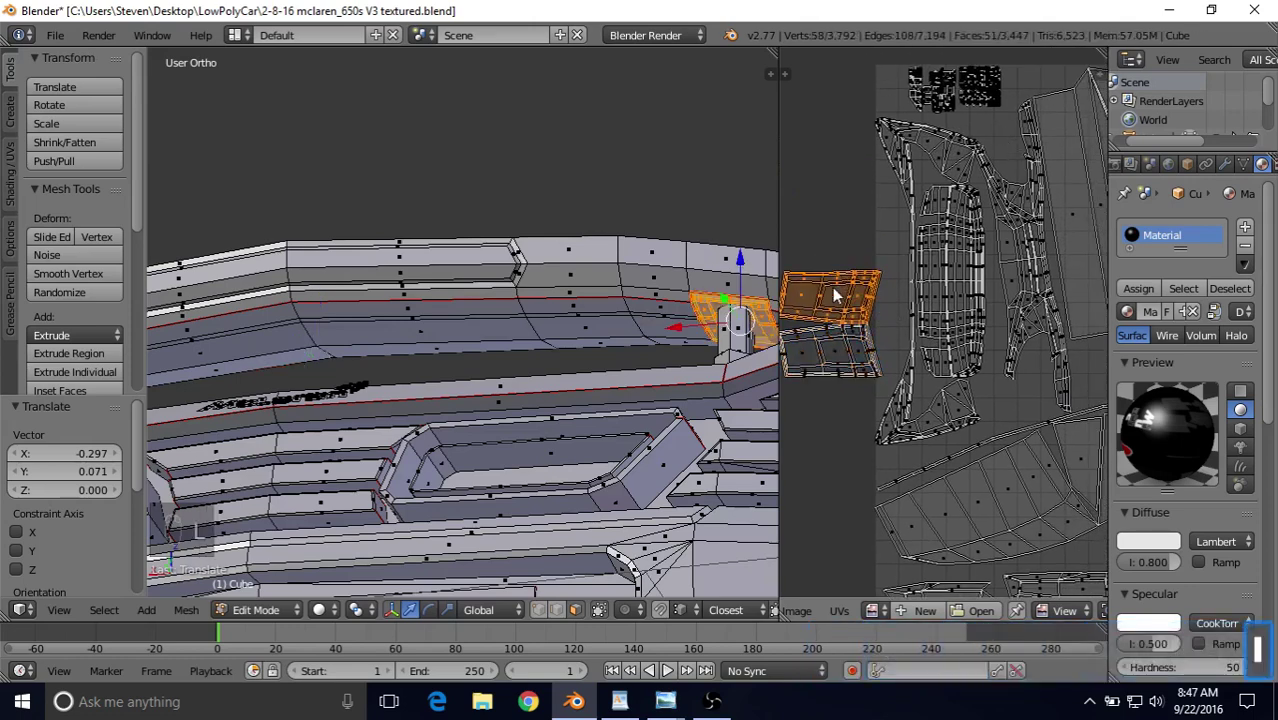
key(s)
click(840, 289)
Move the scaled recess island into the gap inside the texture area, by X 0.231, Y -0.137 and X 0.016, Y 0.0007753.
key(g)
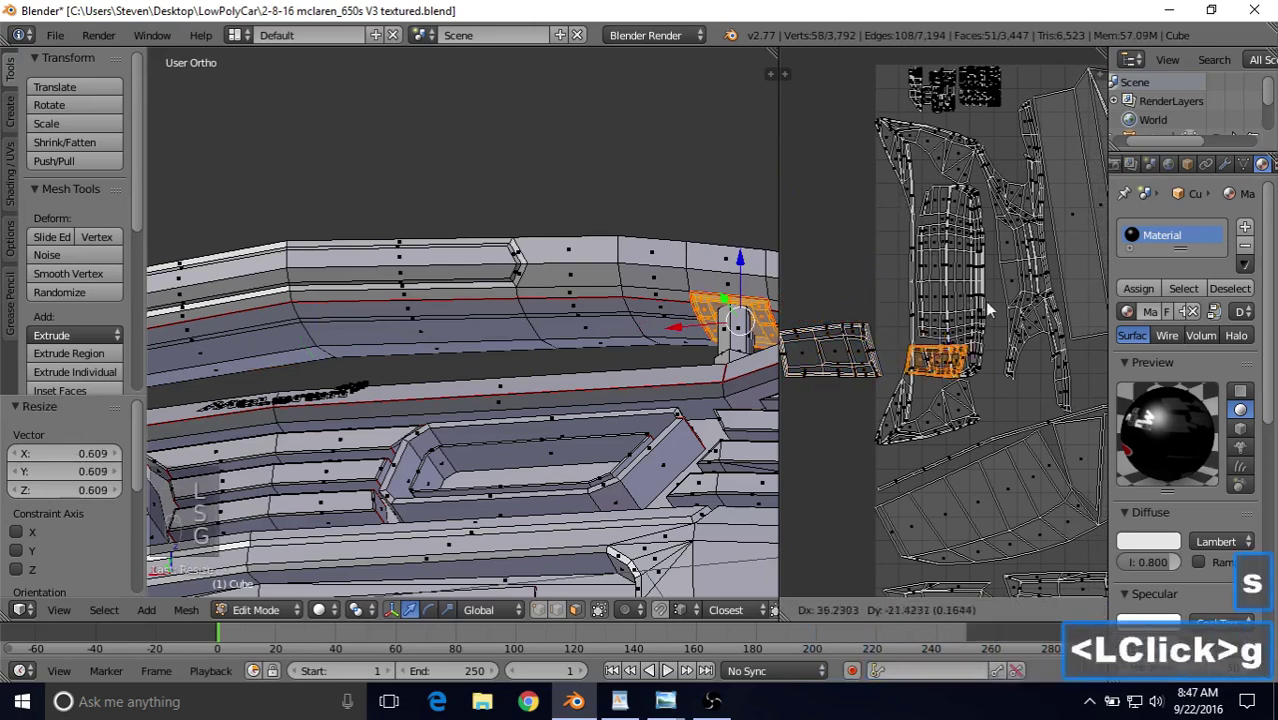
click(1032, 340)
shift+middle_drag(1010, 338, 935, 268)
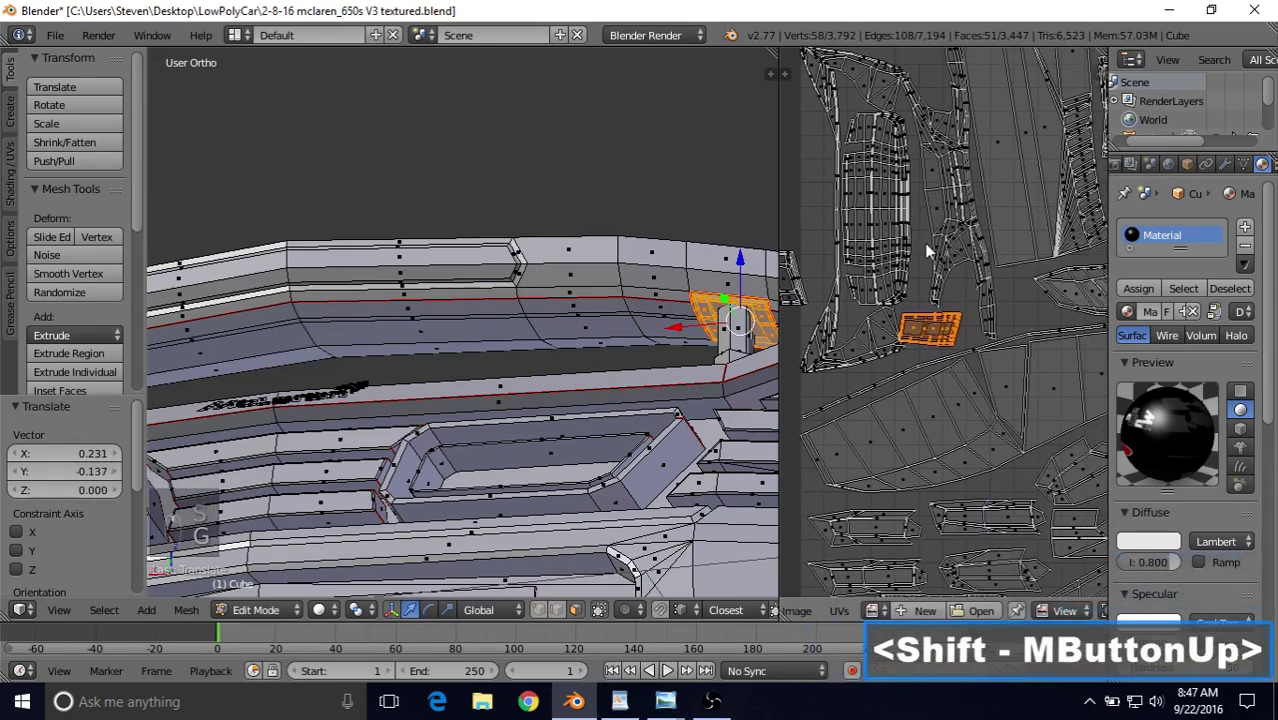
scroll(930, 275, up, 2)
key(g)
click(962, 259)
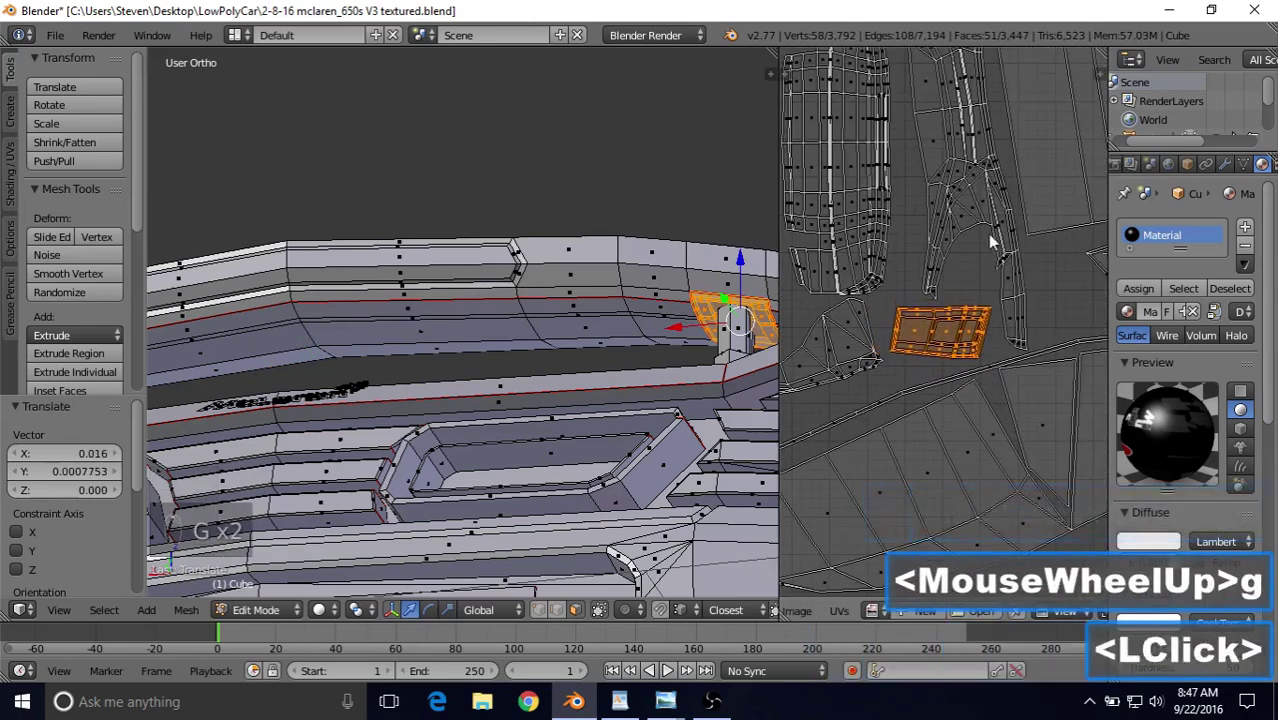
Try turning the recess island upright in the gap by 96.399°, and rotate it back by -98.173°.
key(r)
click(1014, 378)
key(g)
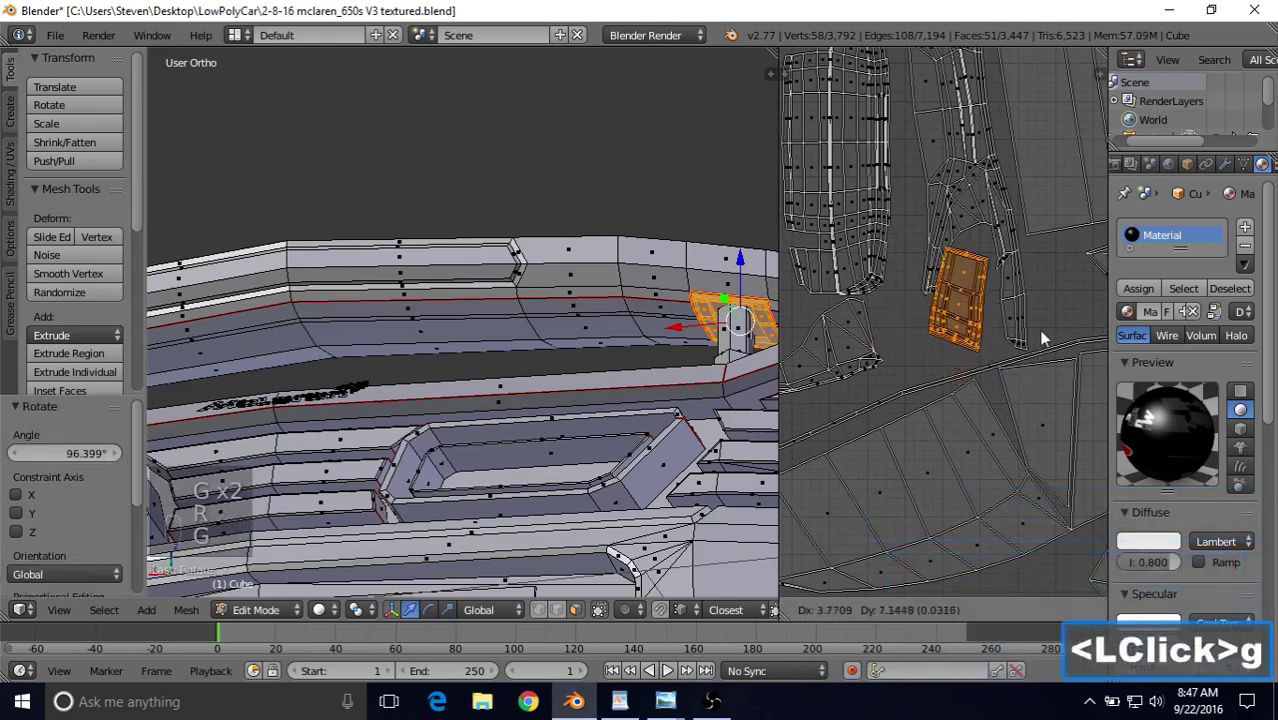
right_click(1045, 333)
key(r)
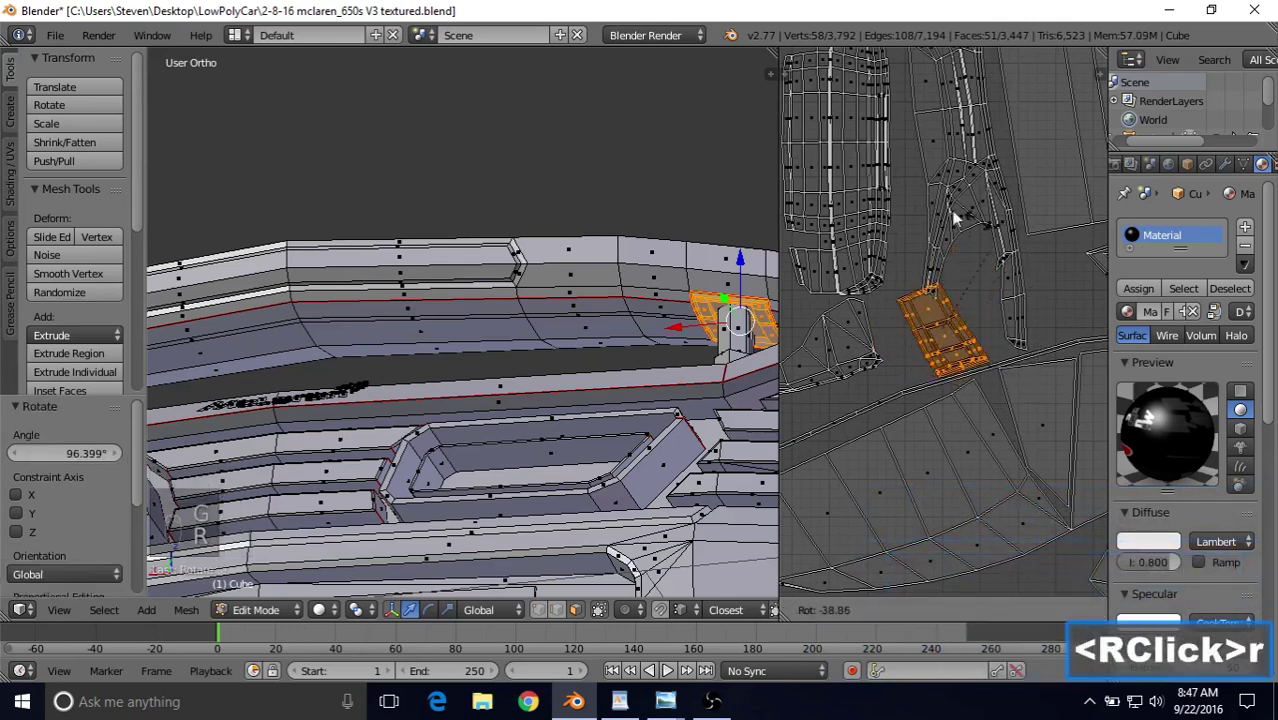
click(891, 241)
Scale the recess island up to about 1.19 and nudge it by X 0.002, Y 0.0007753.
key(s)
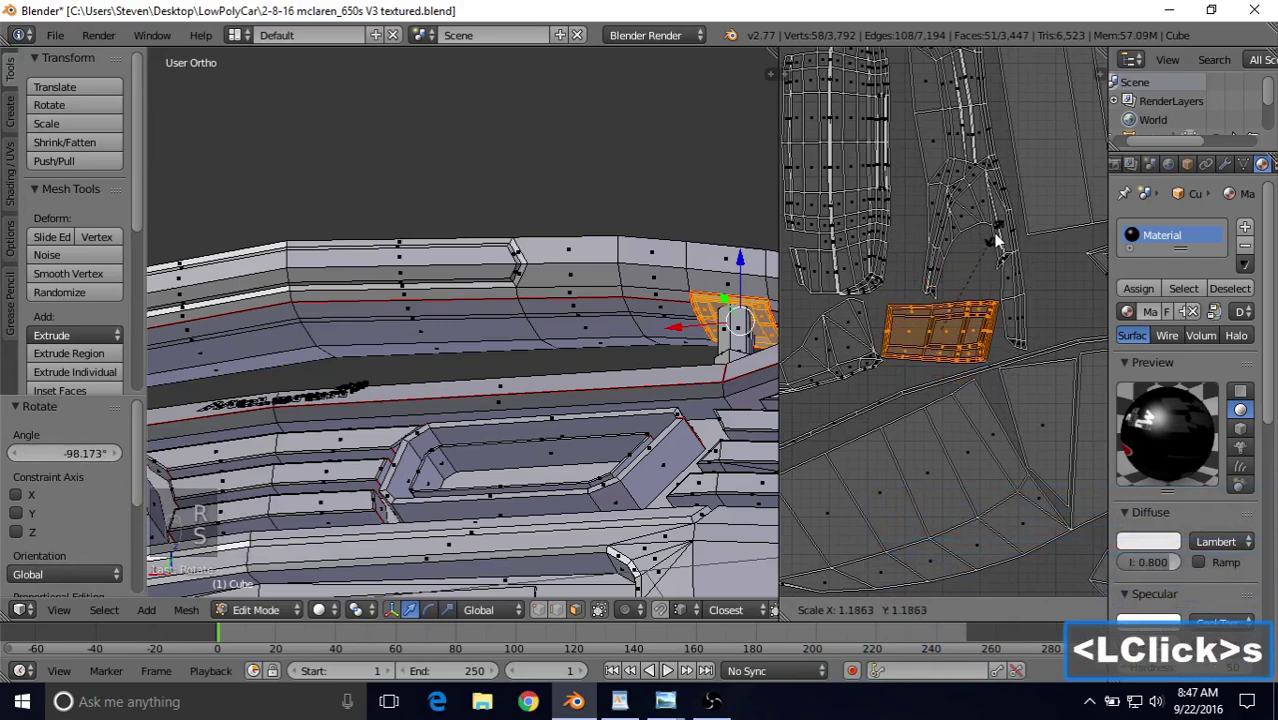
click(998, 241)
key(g)
click(1003, 241)
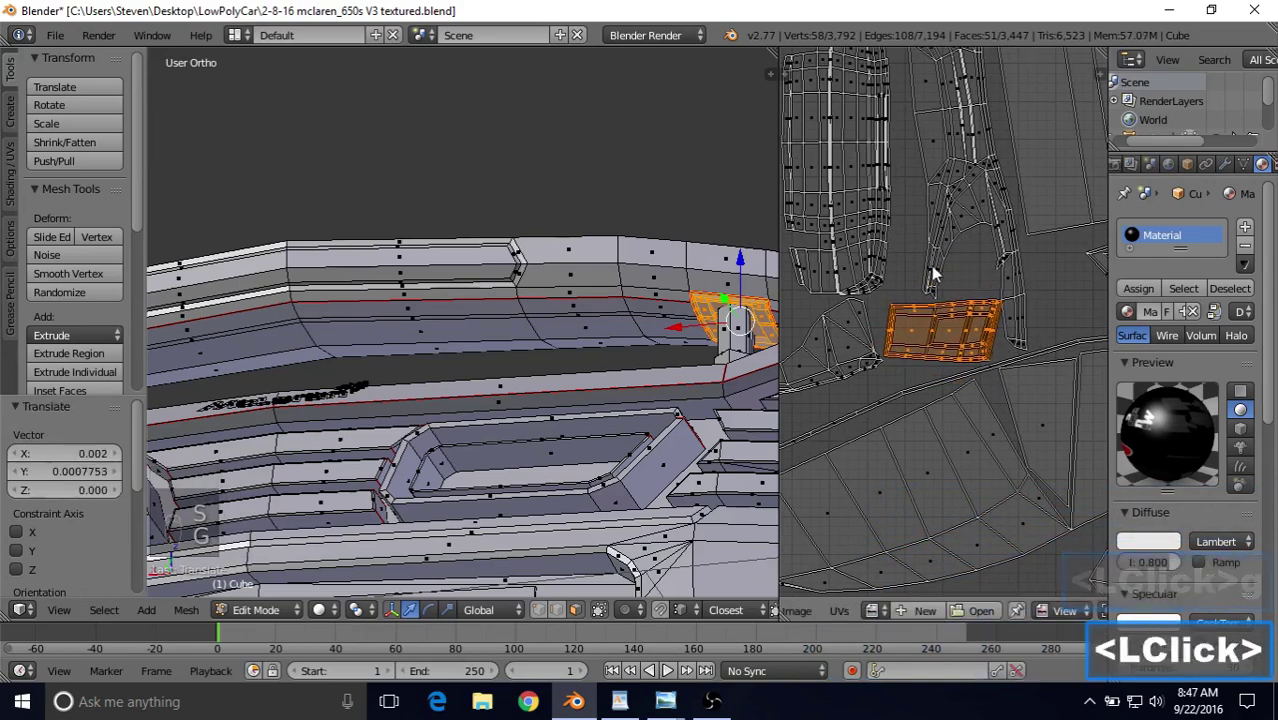
Move the recess island to the texture area's left edge by X -0.155, Y 0.135 and rotate it by 85.435°.
shift+middle_drag(1003, 241, 990, 299)
scroll(990, 299, down, 1)
key(g)
click(828, 158)
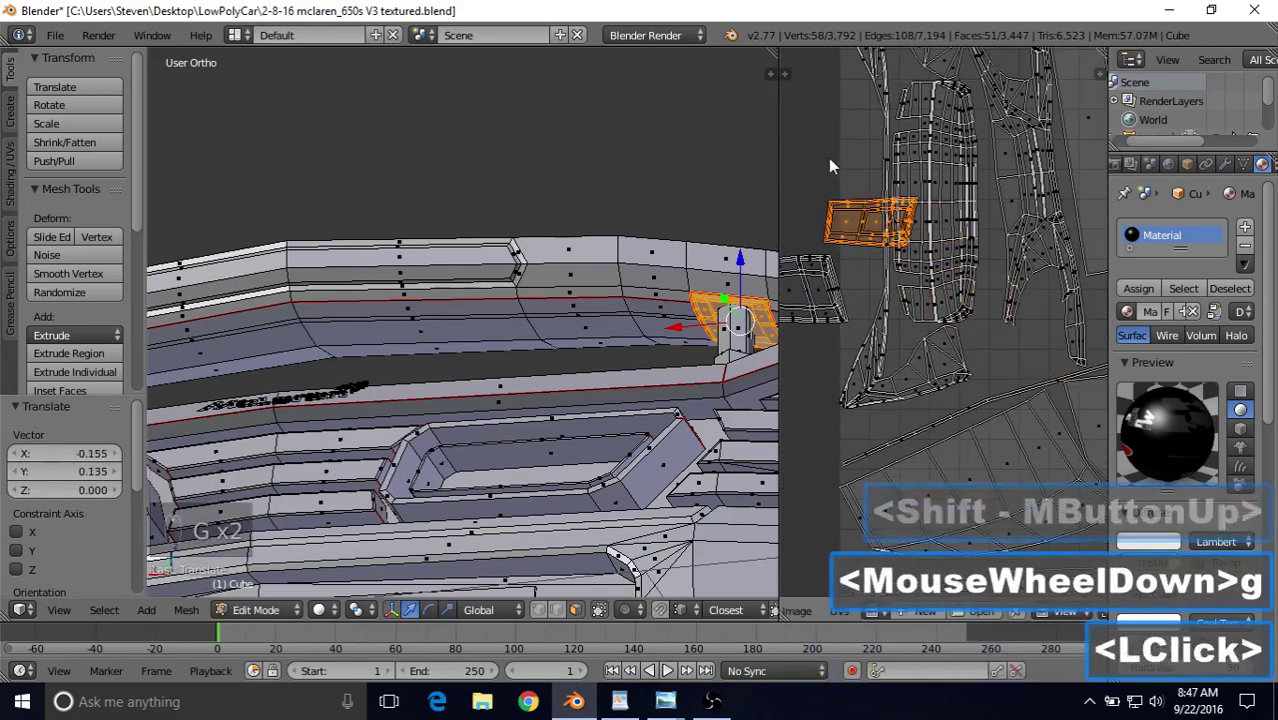
shift+middle_drag(828, 158, 990, 283)
key(r)
click(1004, 405)
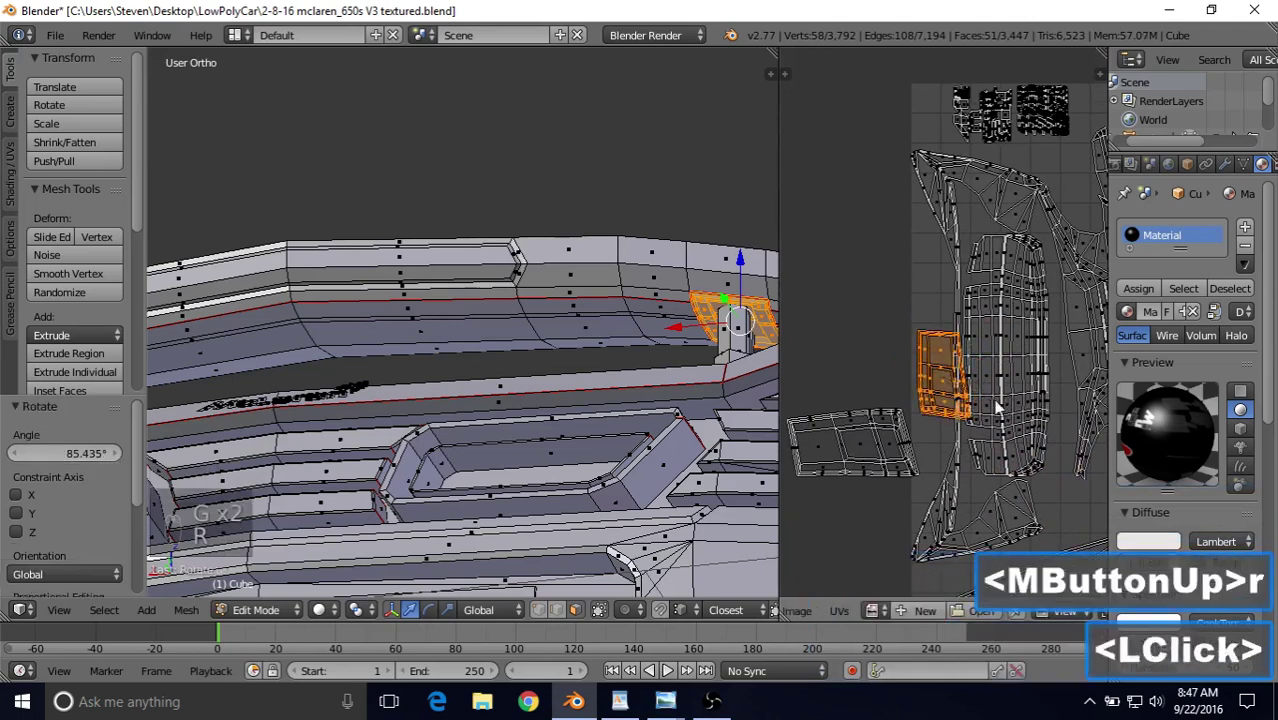
Shift the recess island up along the left edge by X -0.013, Y 0.077 and rotate it by 53.313°.
key(g)
click(972, 314)
key(r)
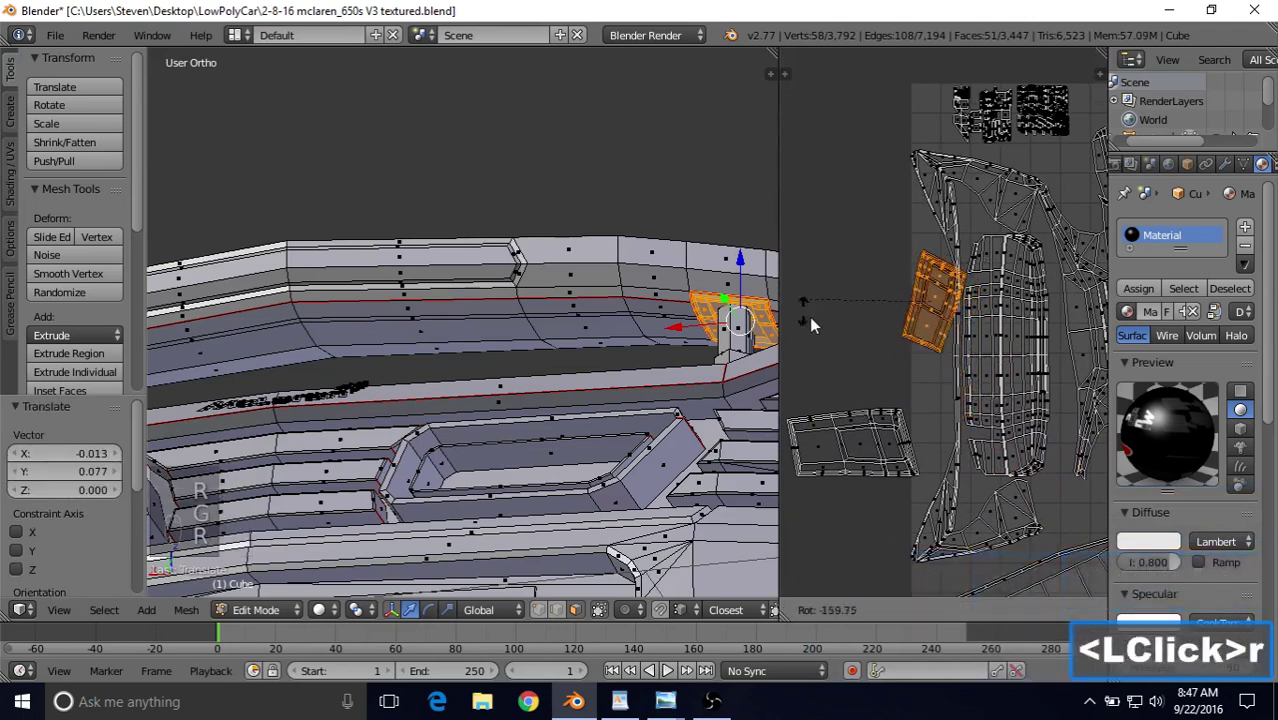
click(1019, 365)
Move the slanted recess island back into the gap between the neighbouring body-panel islands.
shift+middle_drag(1019, 365, 859, 346)
key(g)
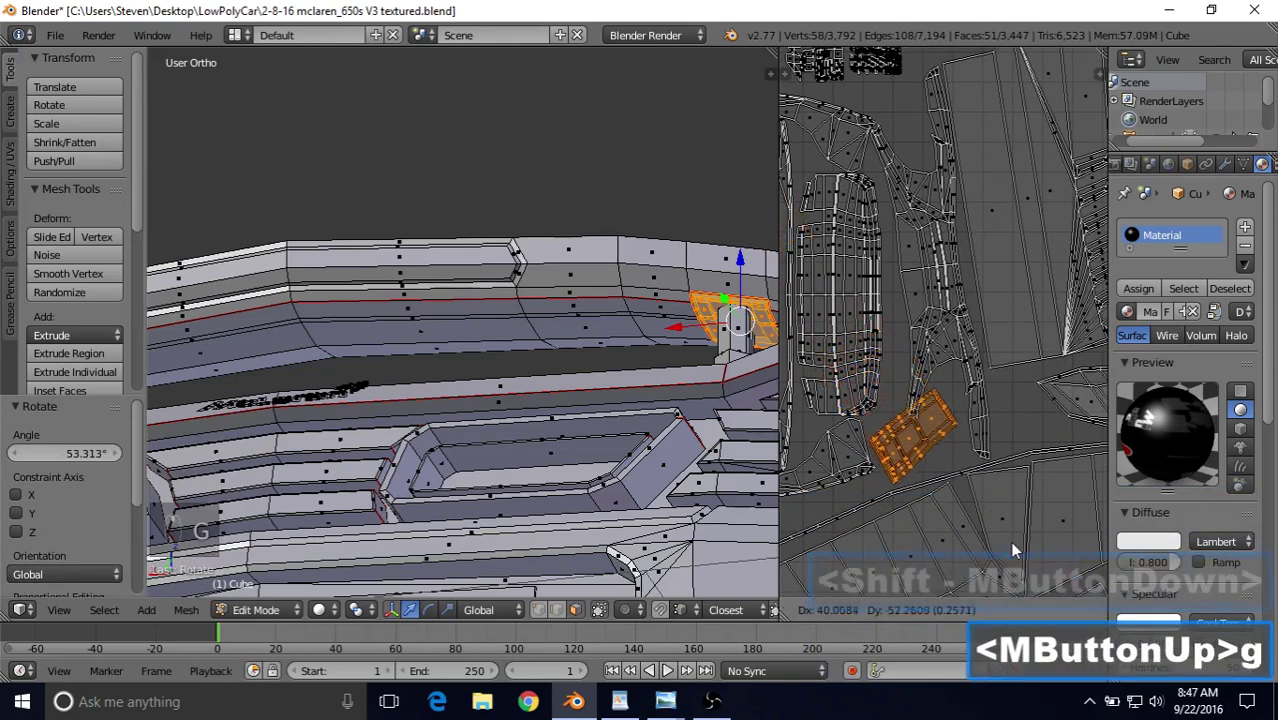
Place the selected rectangular UV island in the gap below the forked island and rotate it by about 30°.
click(1010, 542)
shift+middle_drag(1002, 504, 990, 440)
scroll(965, 305, up, 2)
shift+middle_drag(965, 305, 965, 252)
key(r)
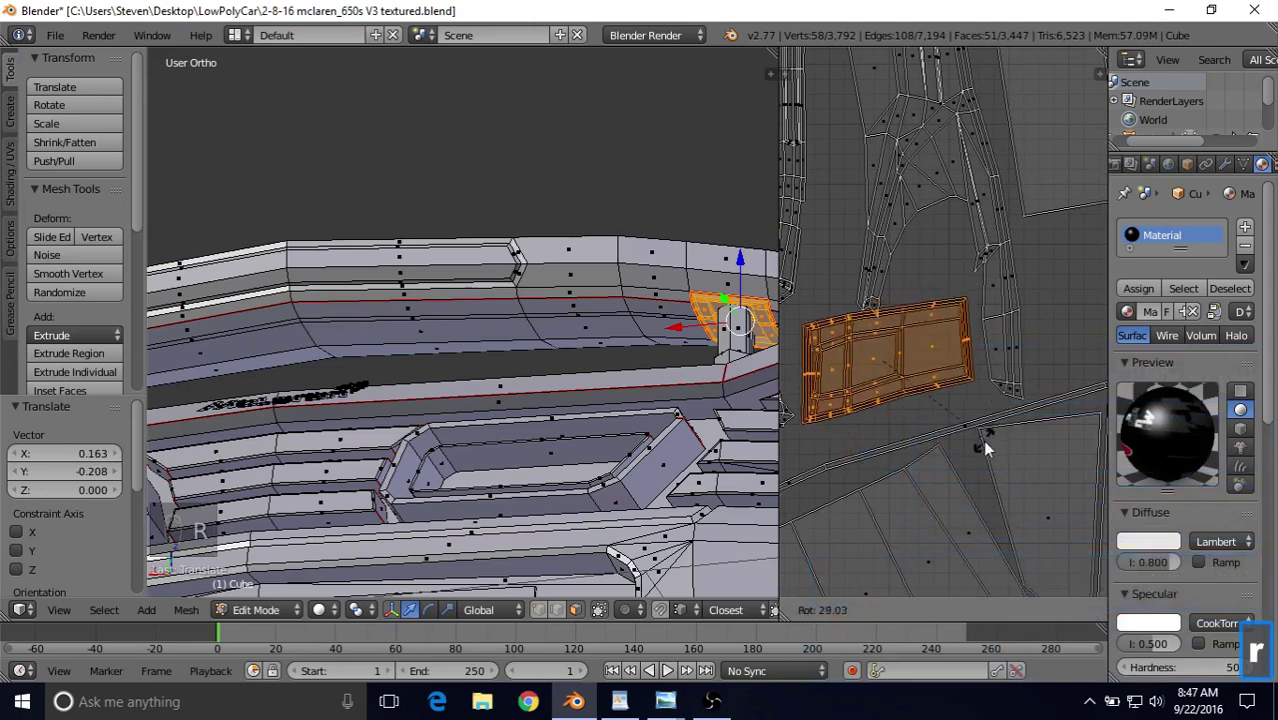
click(982, 440)
Nudge the rectangular UV island within the gap and enlarge it by factors of about 1.045 and 1.015.
key(g)
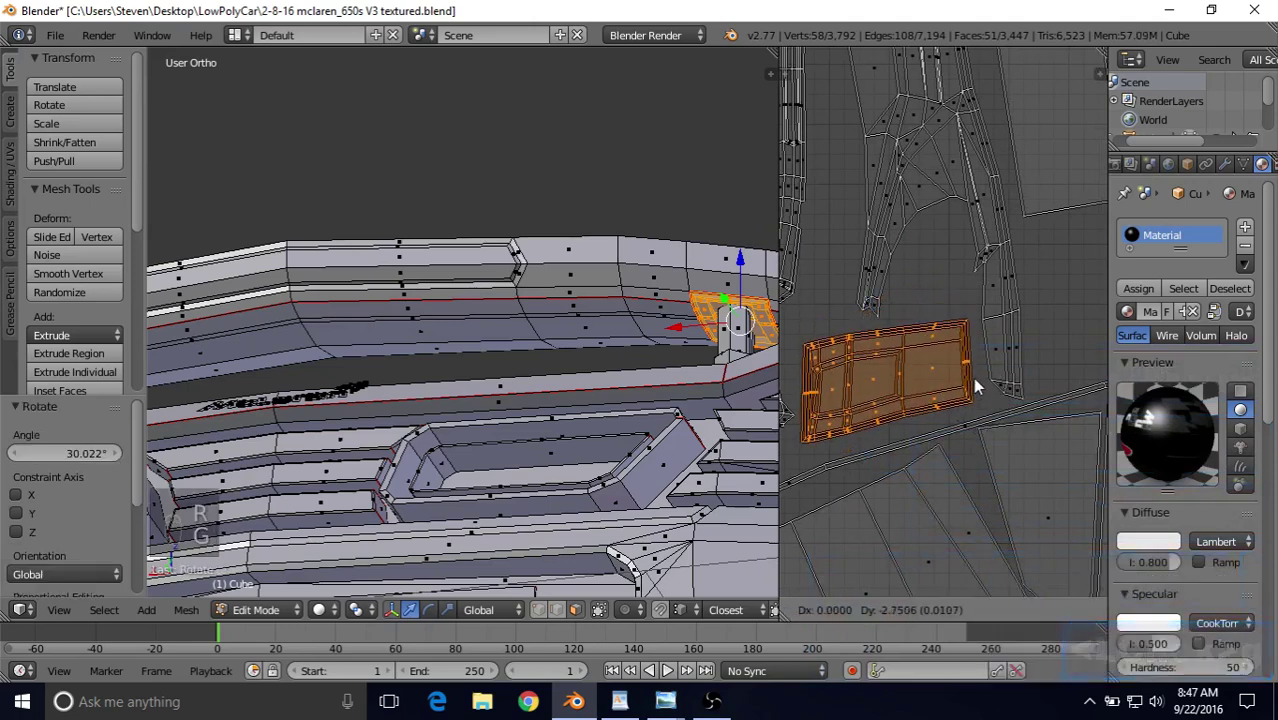
click(972, 378)
key(s)
click(1008, 324)
key(g)
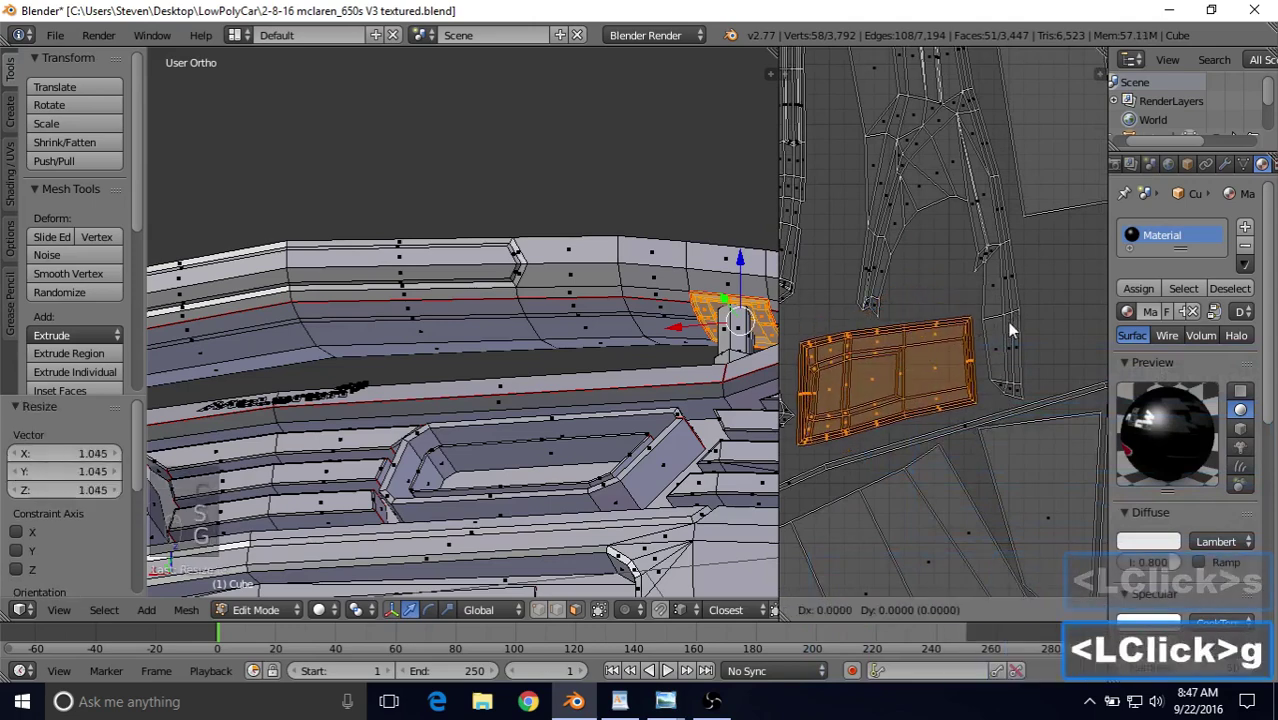
click(1012, 319)
key(s)
click(1016, 314)
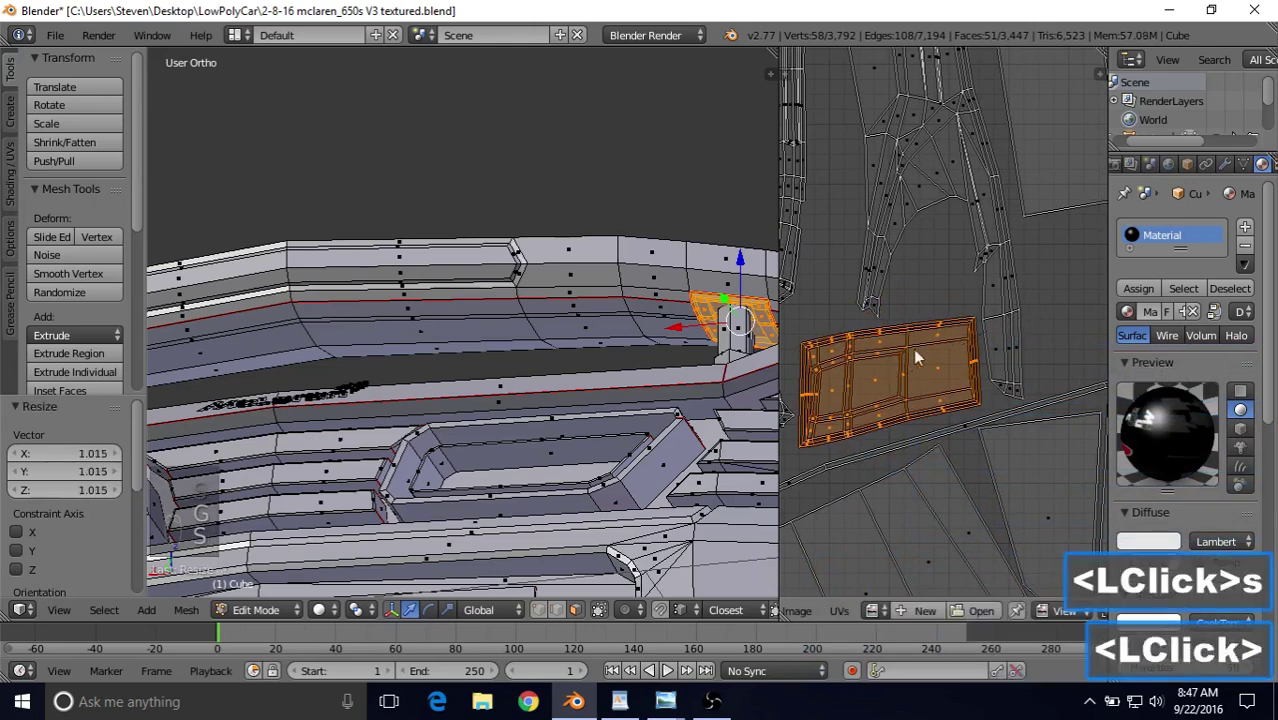
Select the matching UV island outside the UV bounds, scale it by about 0.898 and rotate it by about 180°.
scroll(905, 352, down, 5)
shift+middle_drag(920, 280, 922, 287)
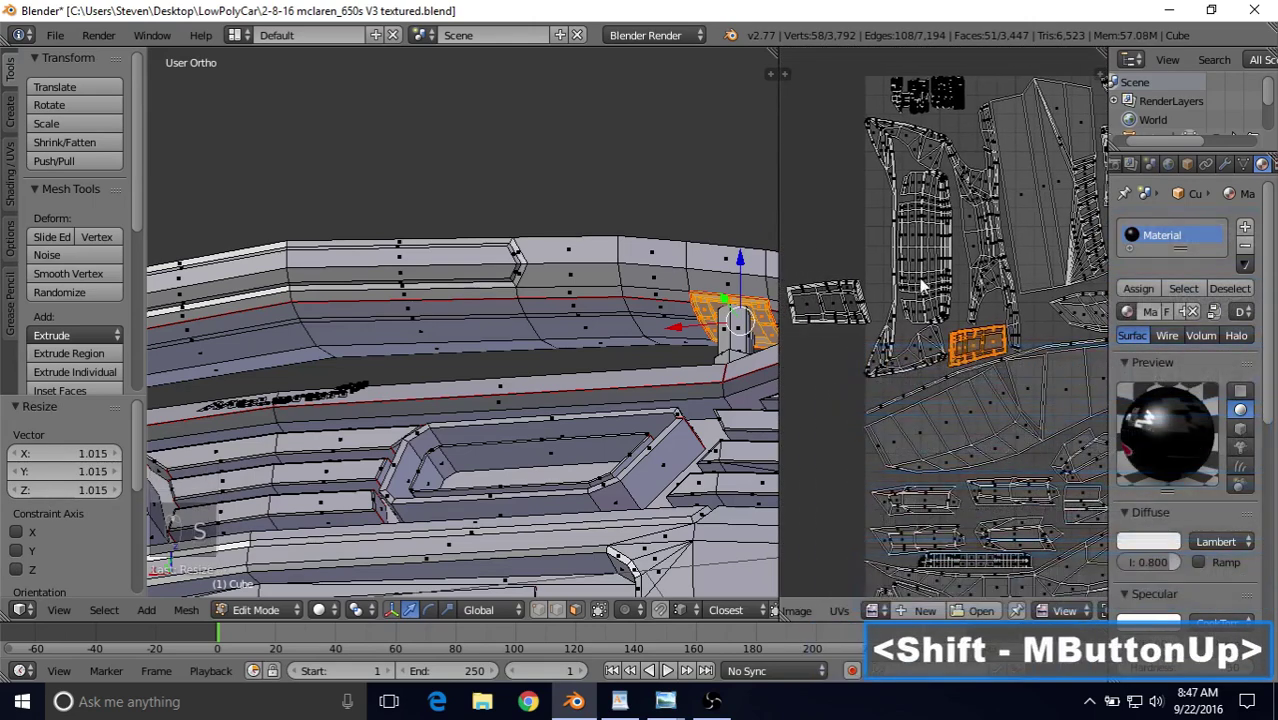
right_click(832, 296)
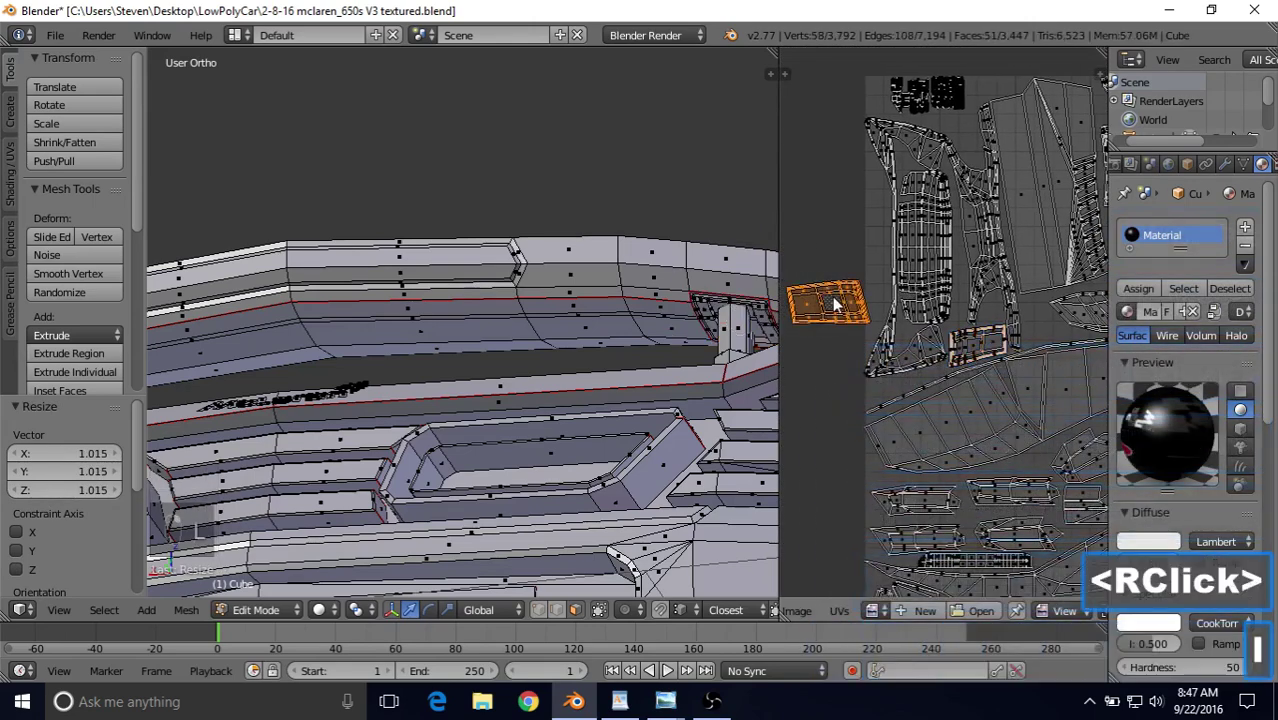
key(s)
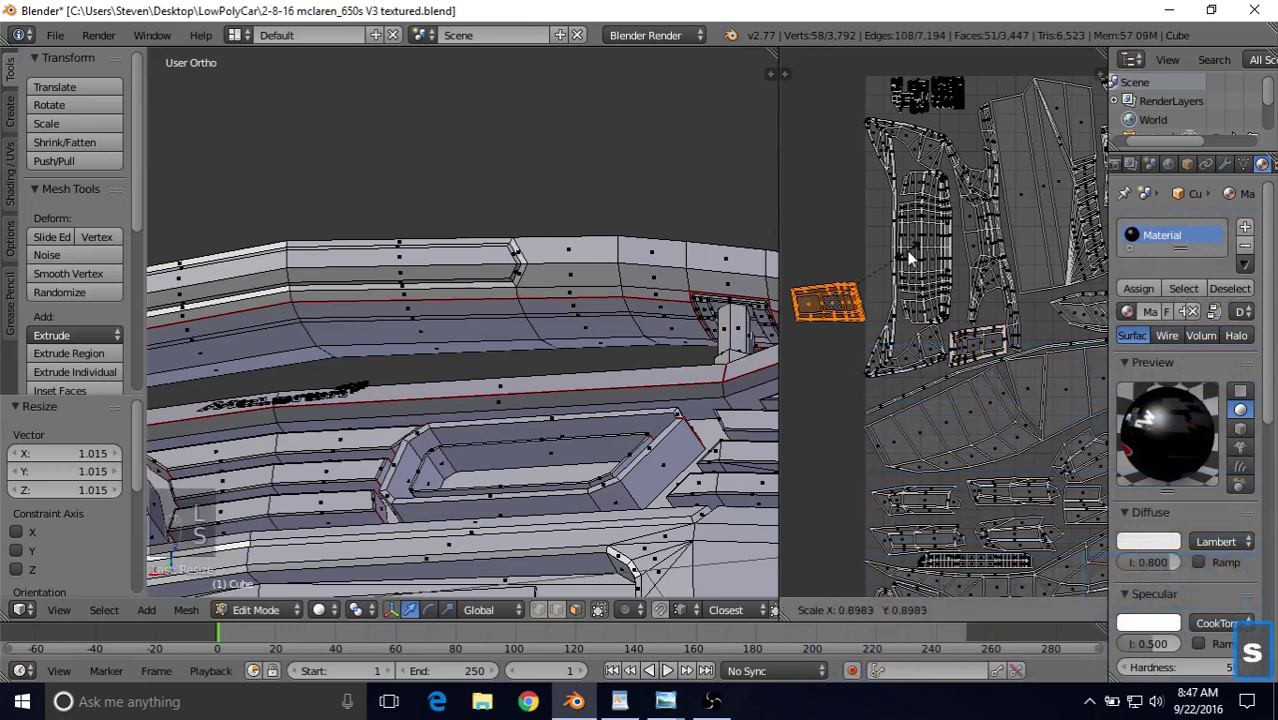
click(900, 278)
key(r)
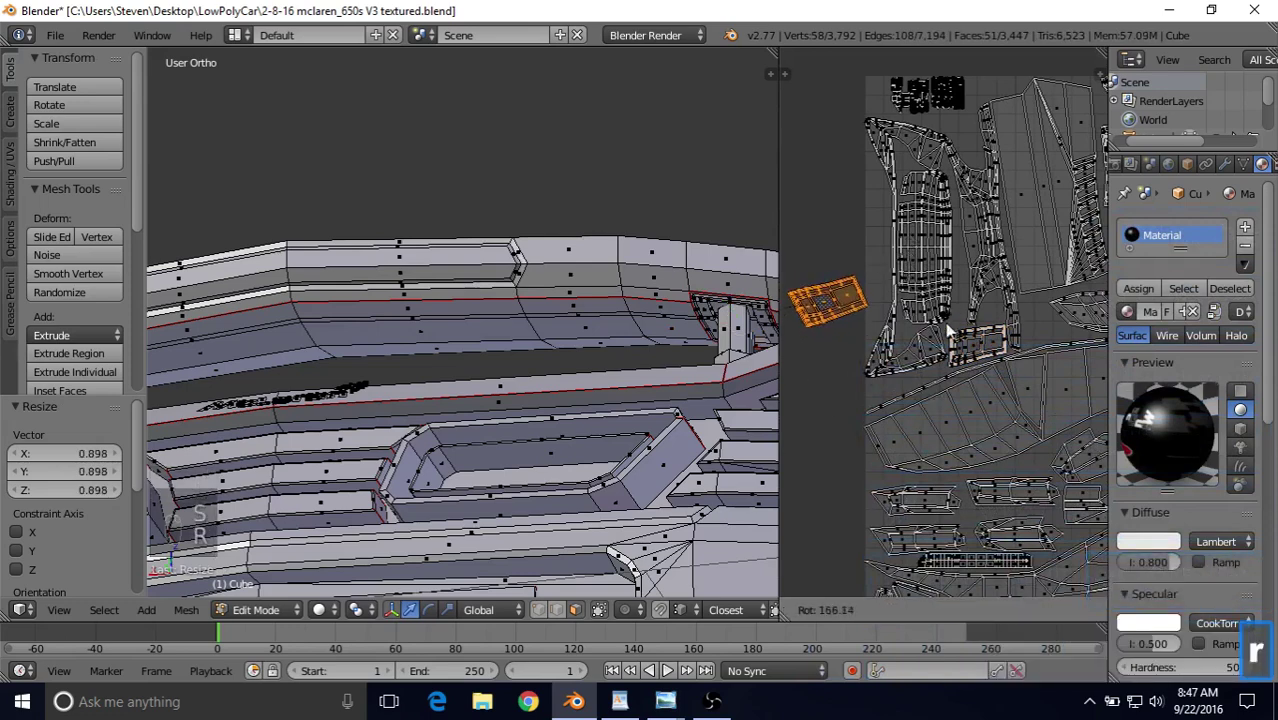
click(910, 281)
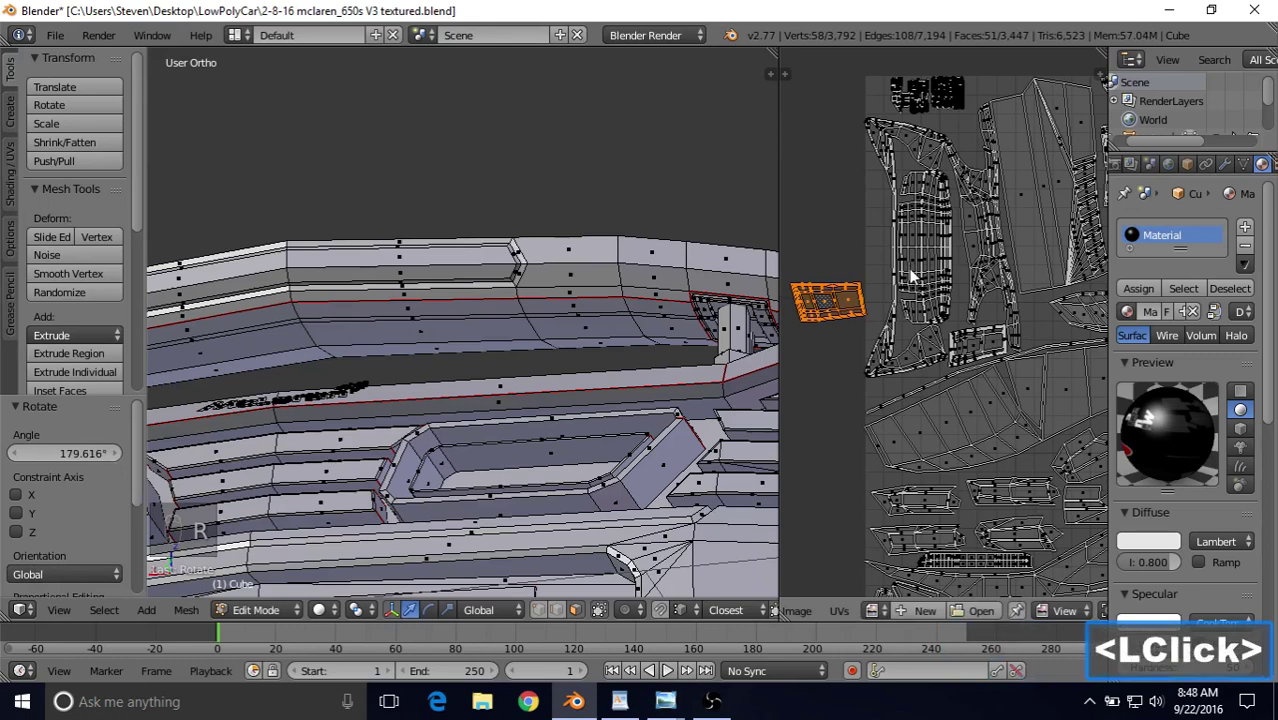
Move the selected UV island onto the matching rectangular island, about 0.236 in X and -0.070 in Y.
shift+middle_drag(910, 281, 888, 269)
key(g)
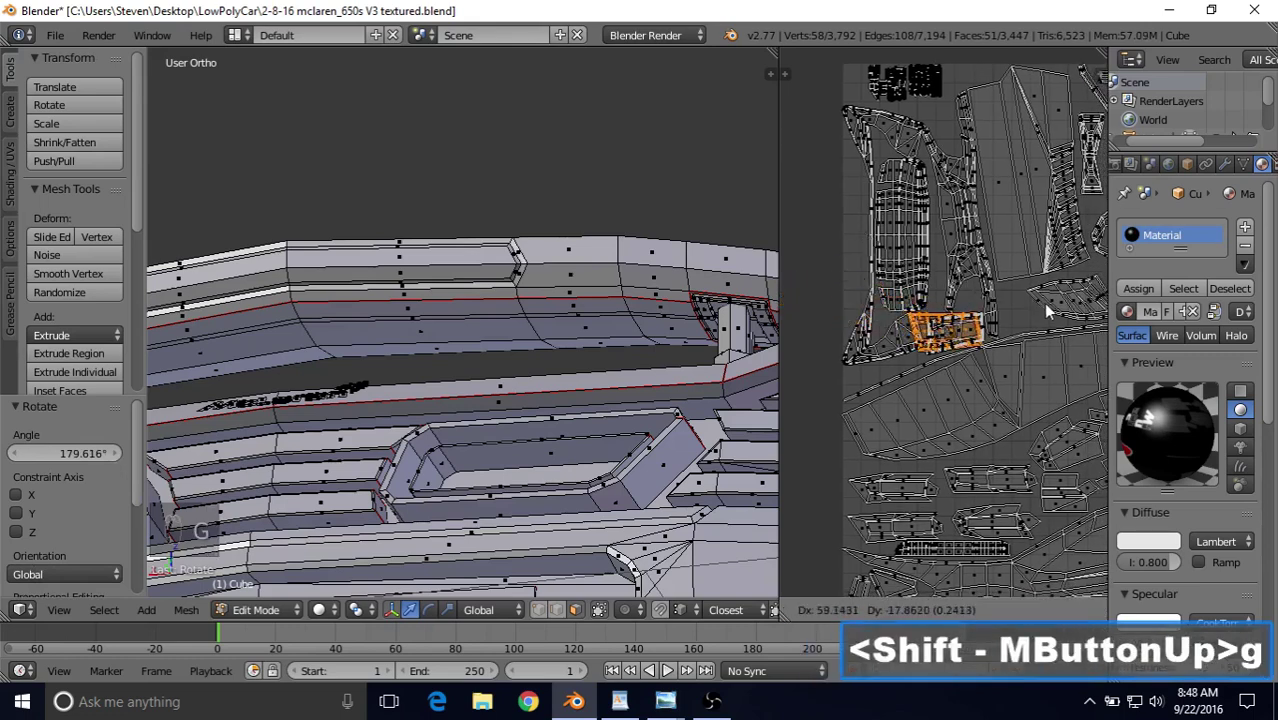
click(1045, 303)
shift+middle_drag(945, 312, 937, 326)
scroll(537, 344, down, 2)
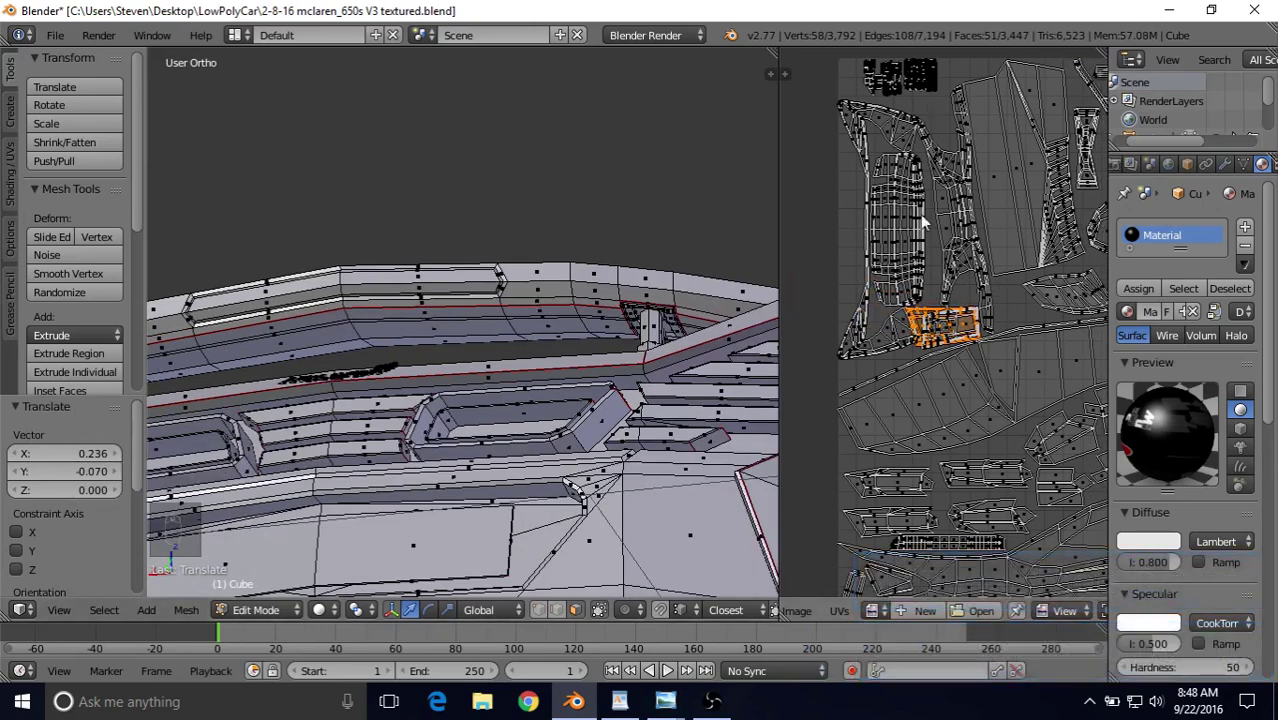
Mirror the overlaid UV island vertically by scaling it by -1 along Y.
scroll(923, 224, up, 5)
shift+middle_drag(915, 325, 890, 290)
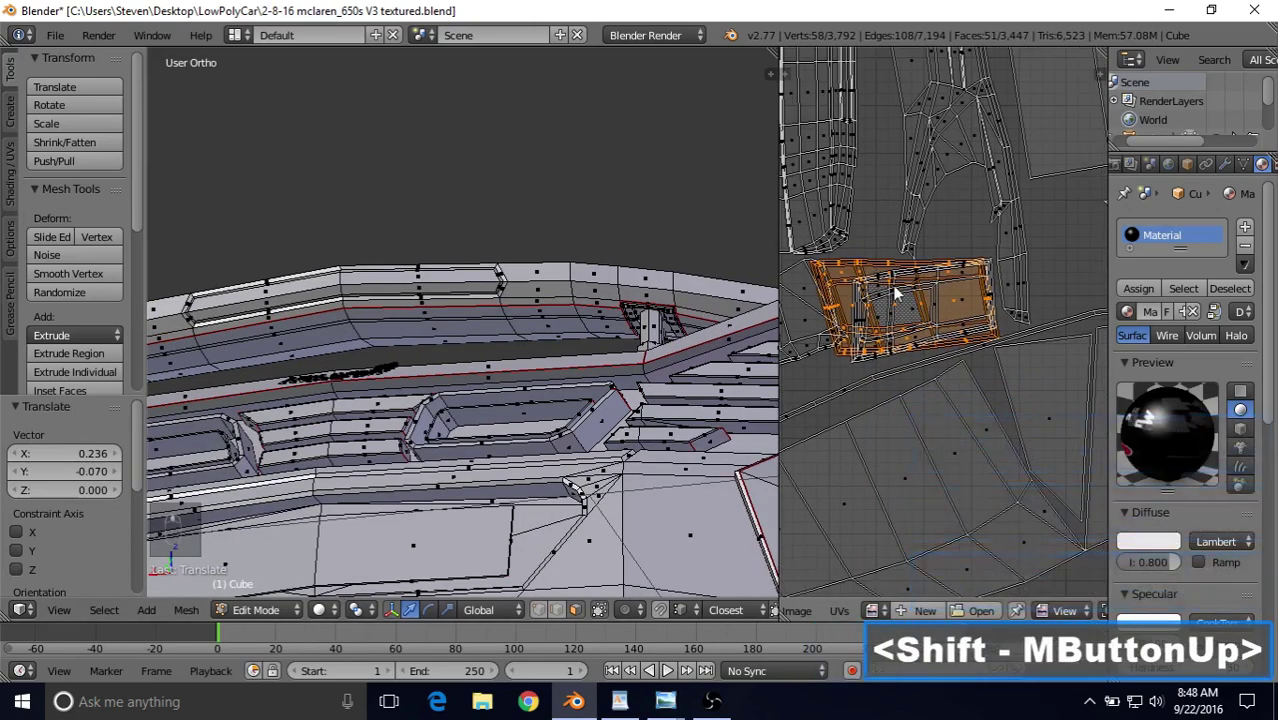
scroll(928, 265, up, 2)
shift+middle_drag(938, 252, 970, 260)
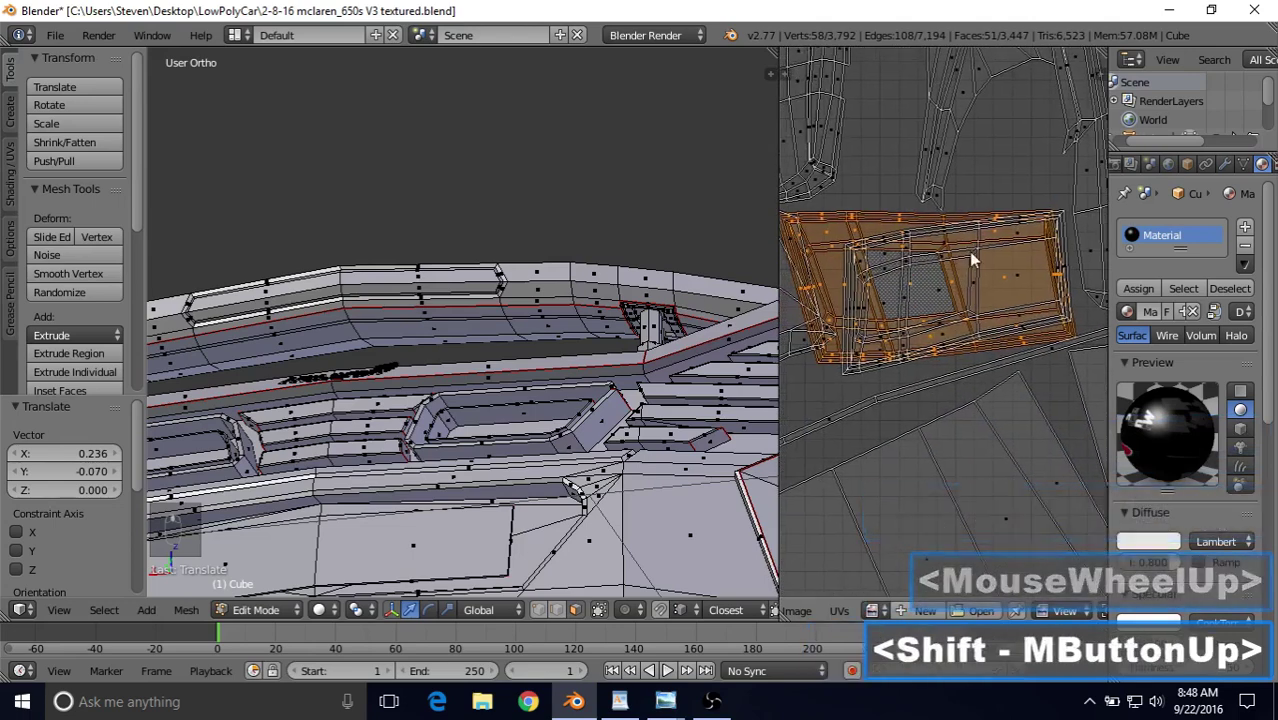
scroll(970, 260, down, 1)
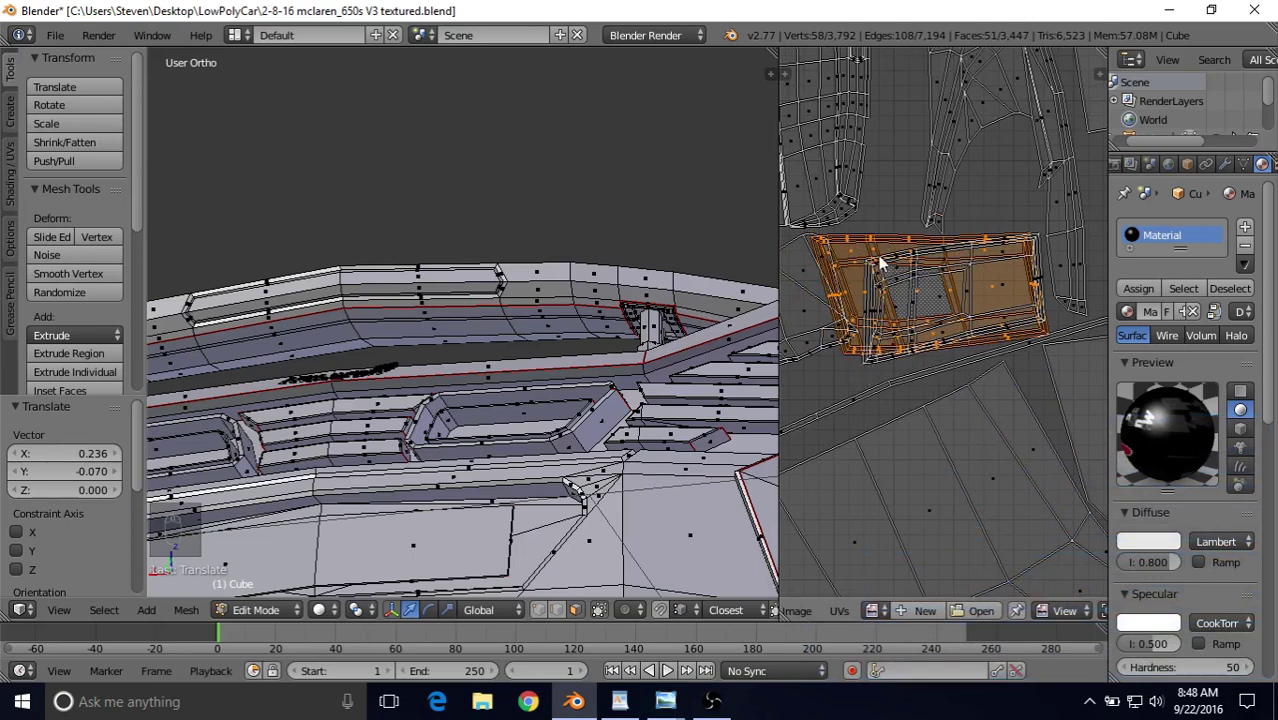
shift+middle_drag(882, 266, 896, 265)
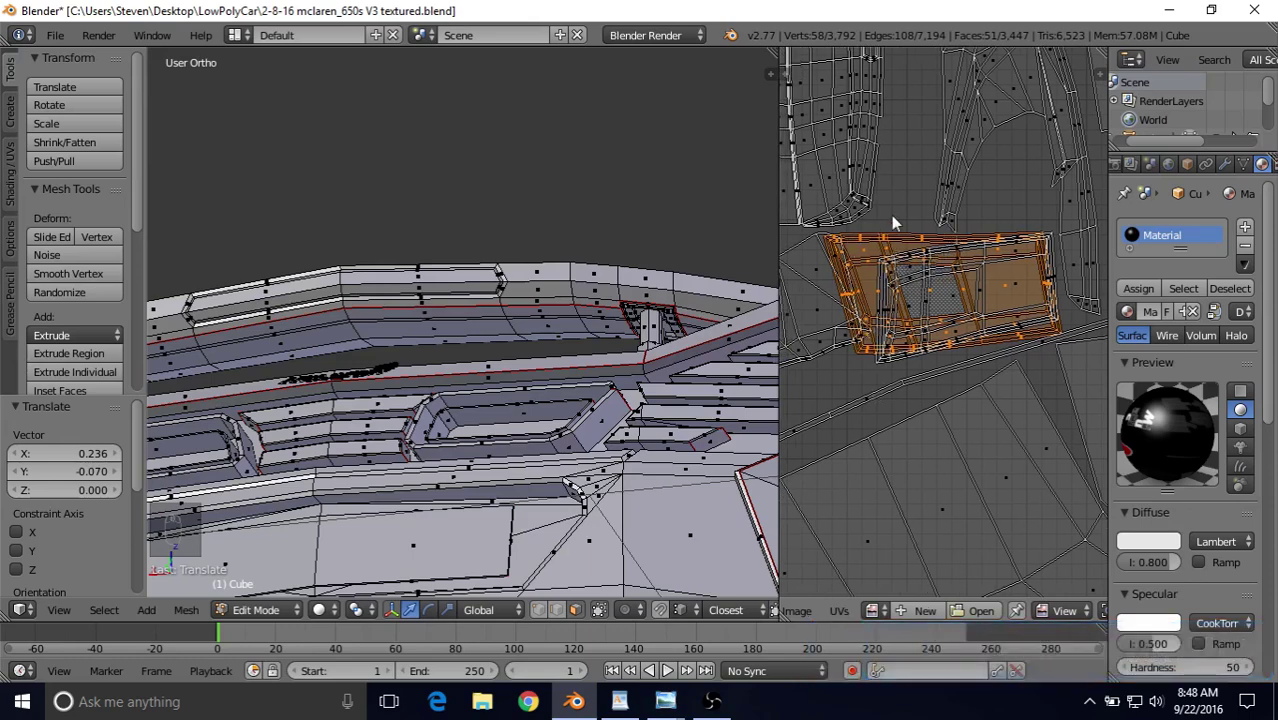
key(s)
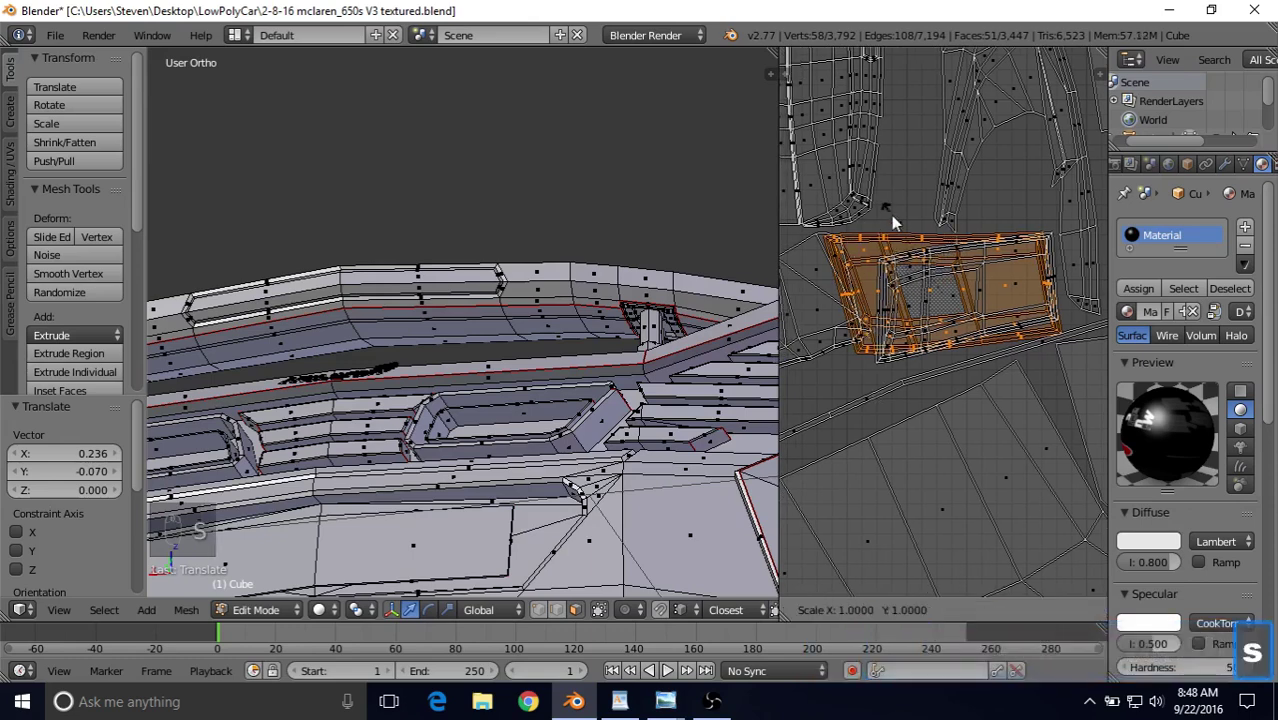
key(minus)
key(1)
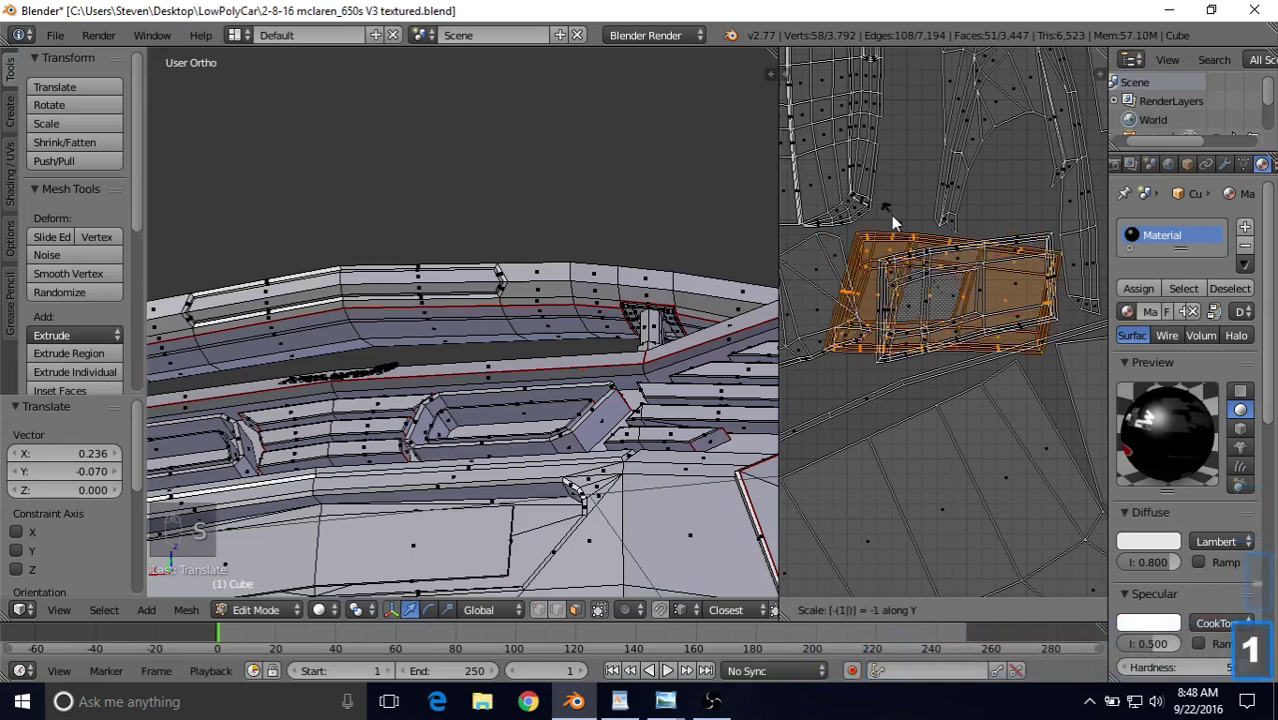
key(Return)
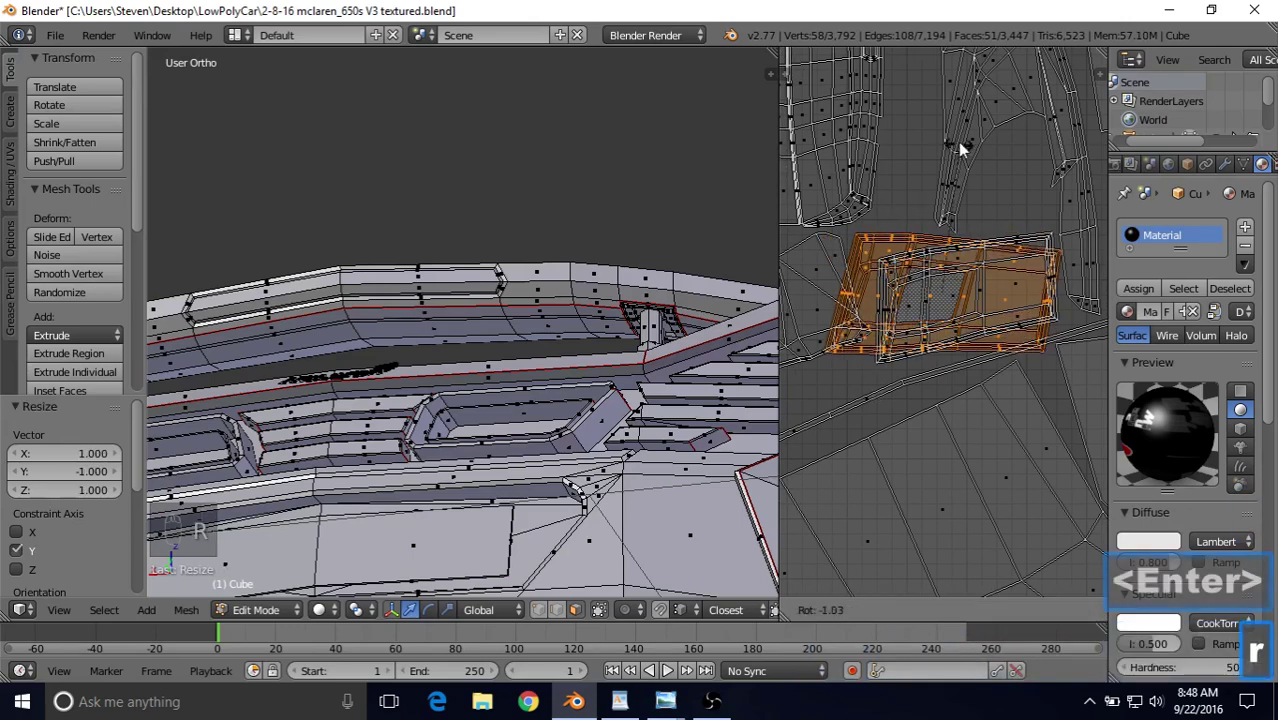
Rotate the mirrored island by about -13.5°, scale it by about 0.845 and shift it about 0.009 in X over its counterpart.
key(r)
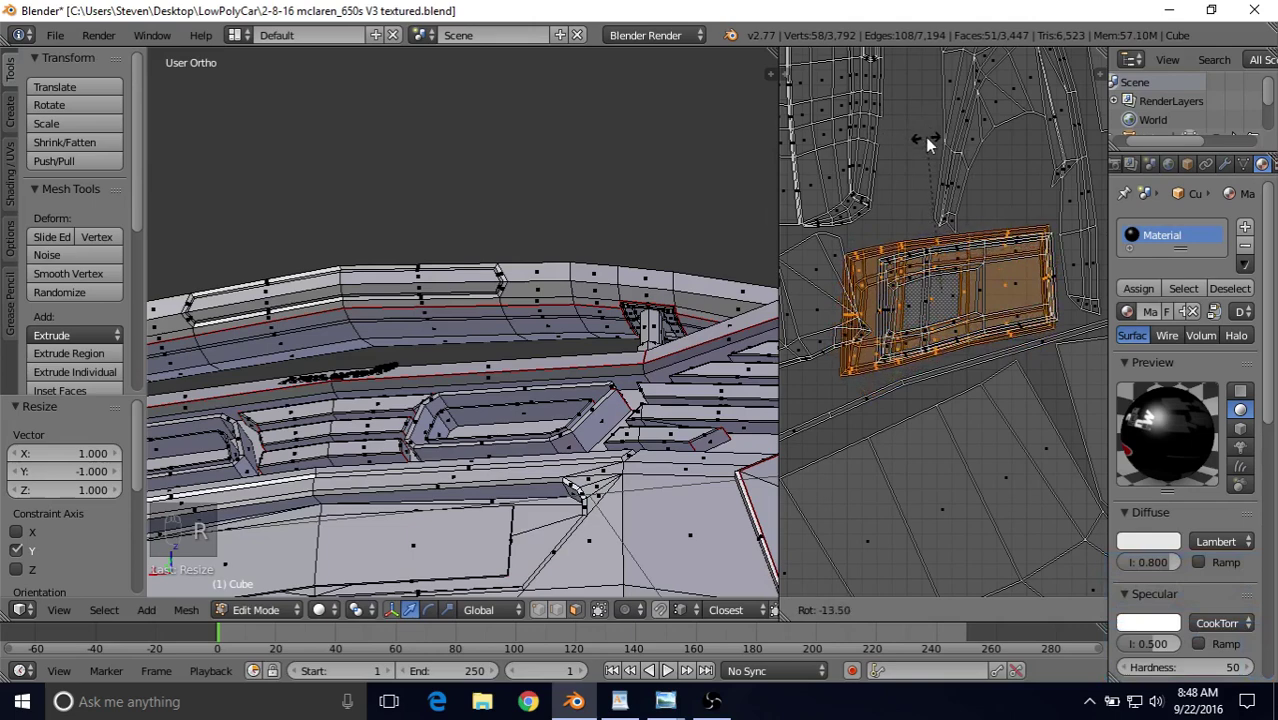
click(925, 138)
key(s)
click(930, 168)
key(g)
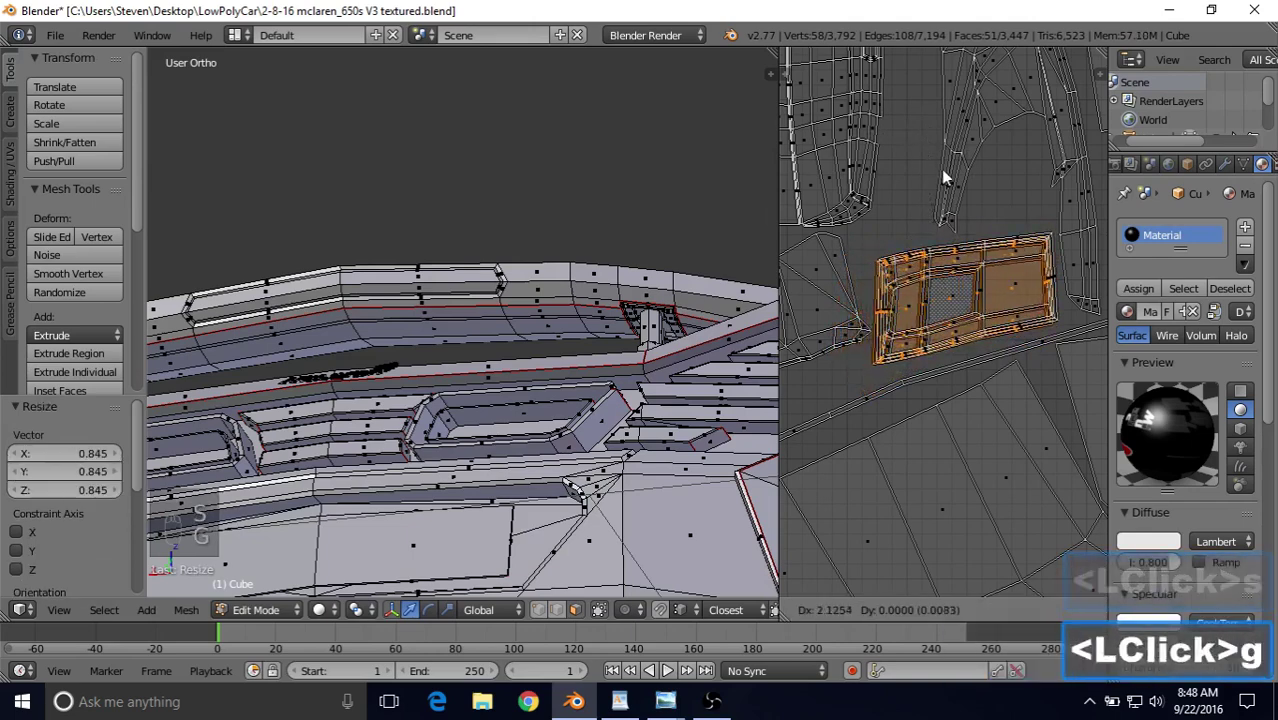
click(943, 169)
Refine the overlaid island's alignment with a rotation of about -1° and a shift of about 0.0009 in Y.
shift+middle_drag(943, 169, 928, 242)
scroll(897, 221, up, 2)
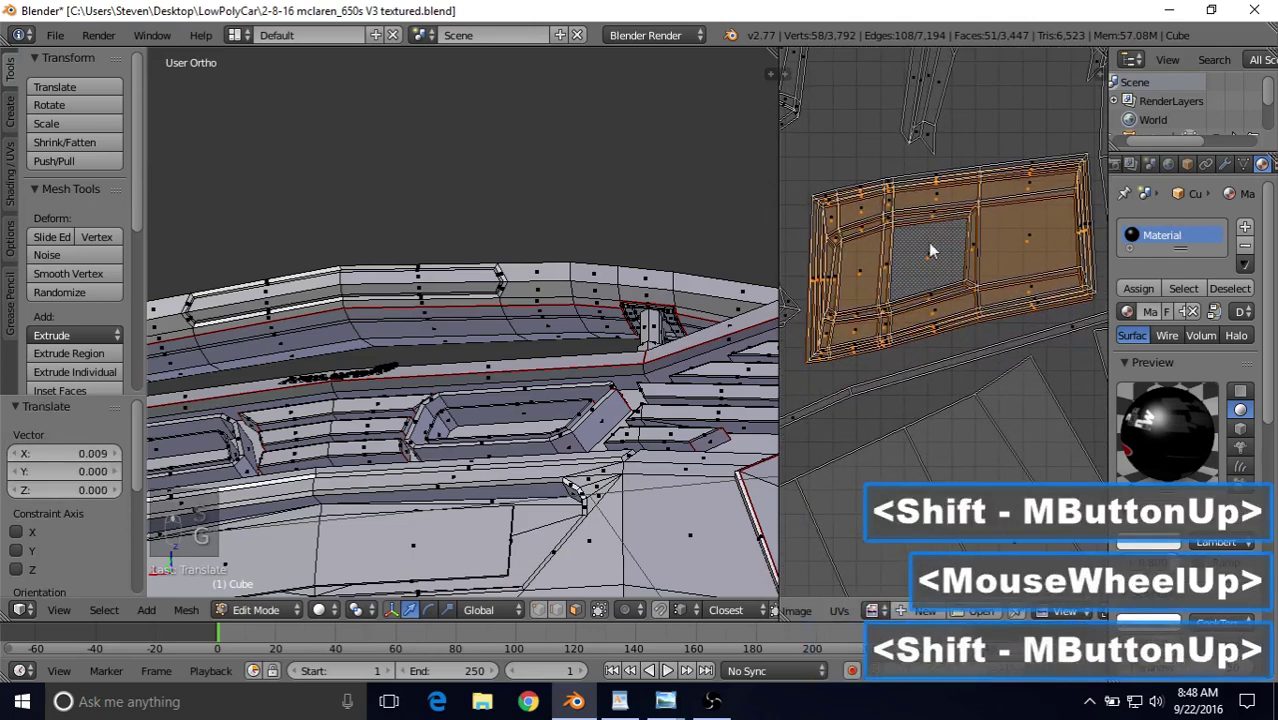
click(968, 140)
key(g)
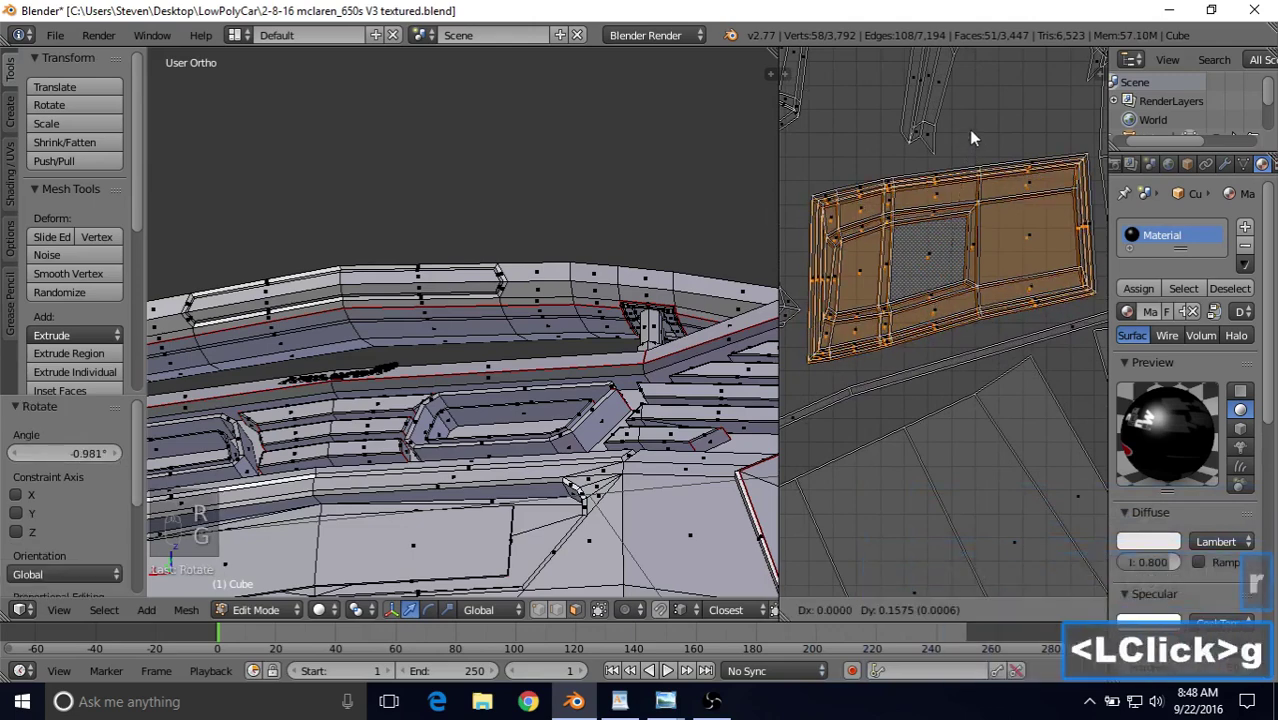
click(975, 125)
Enlarge the overlaid island by about 1.020 and nudge it about 0.001 in X.
key(s)
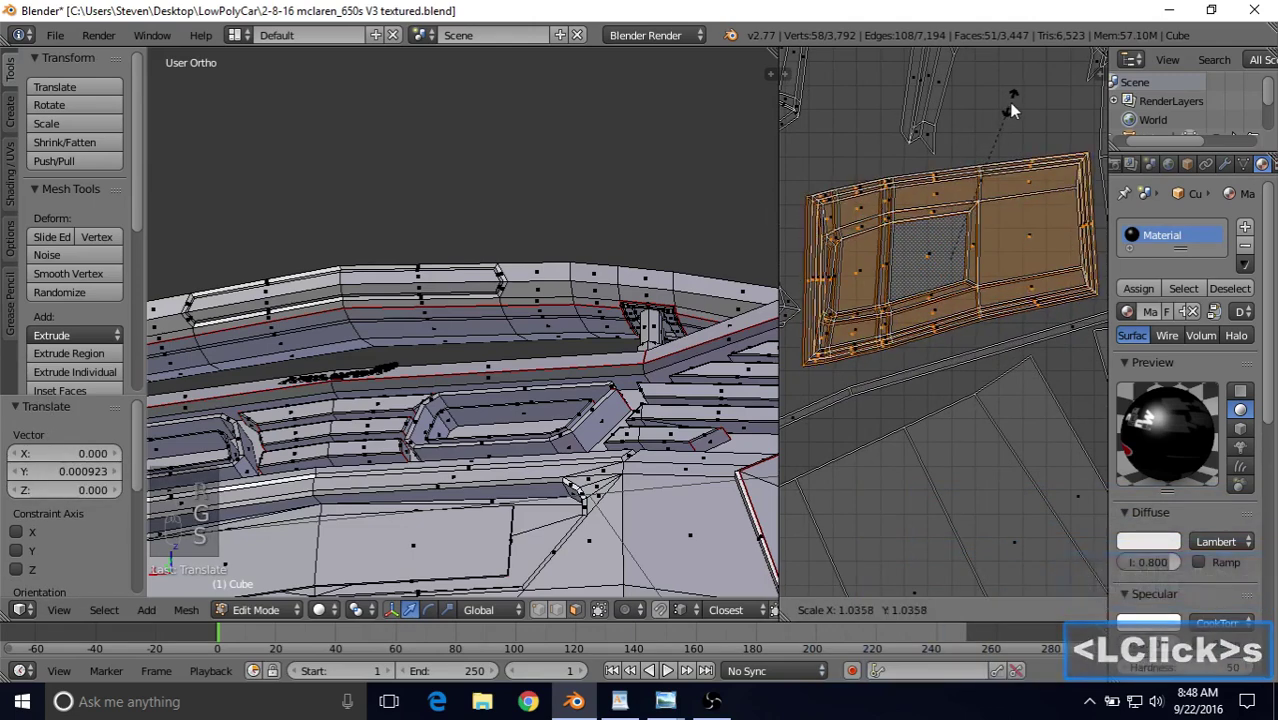
click(1013, 108)
key(g)
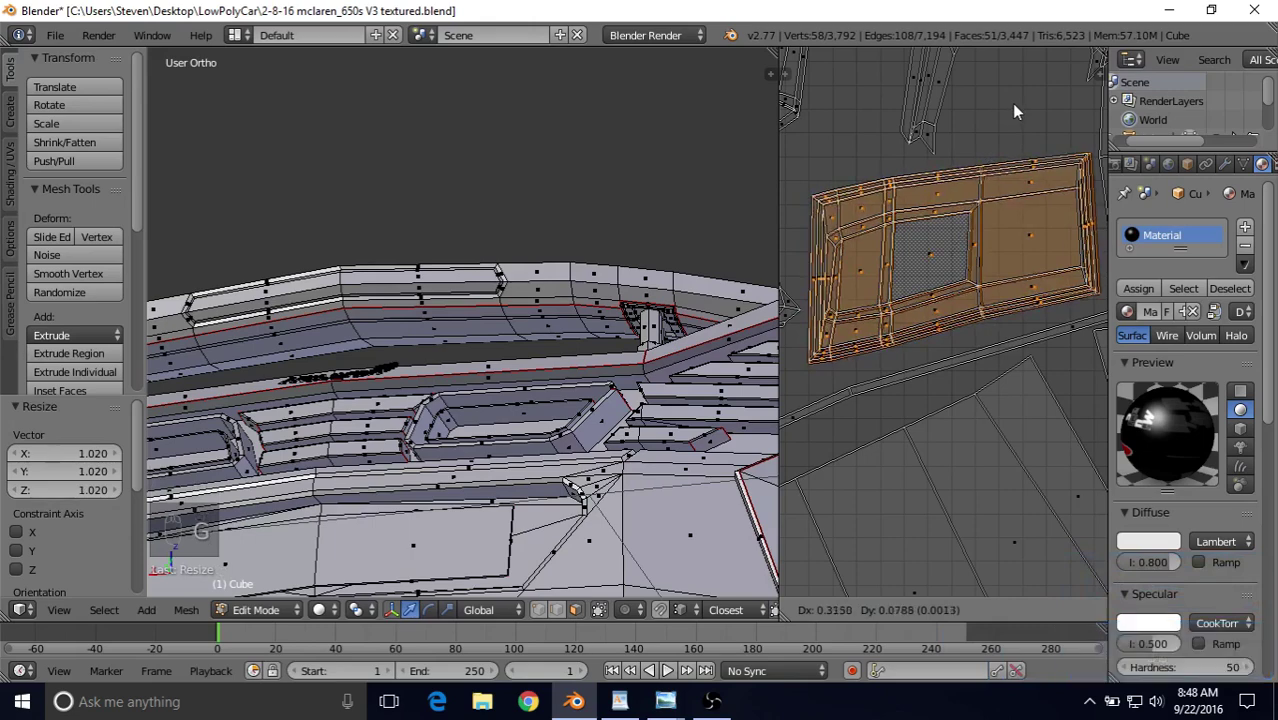
click(1011, 103)
Scale the overlaid island by about 0.982 and fine-position it before and after so its corners line up with the matching island.
key(g)
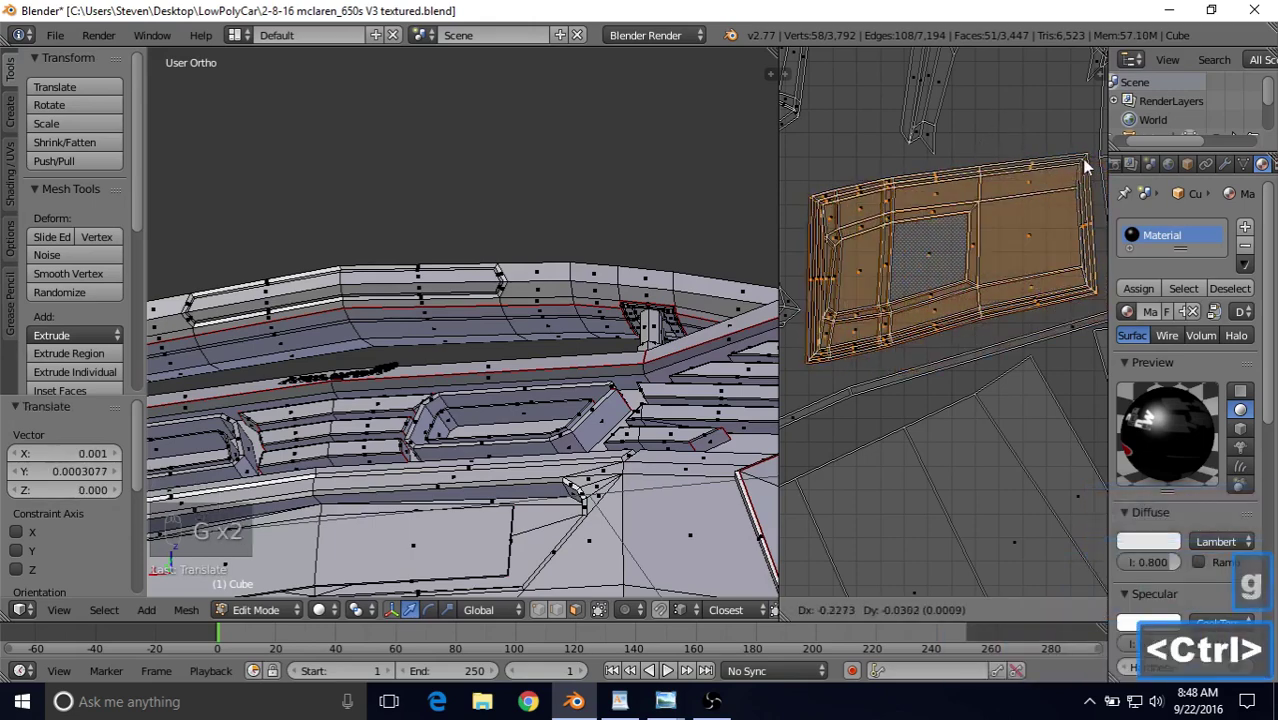
ctrl+click(1087, 167)
key(s)
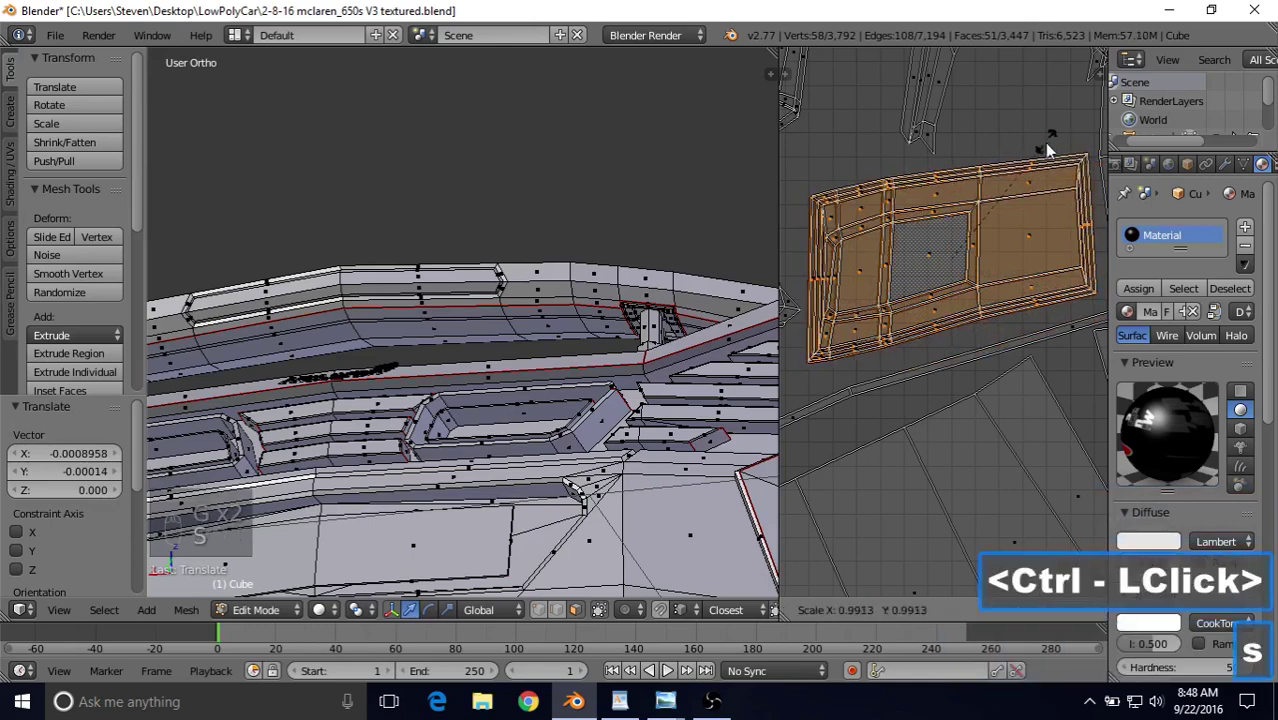
click(1044, 143)
key(g)
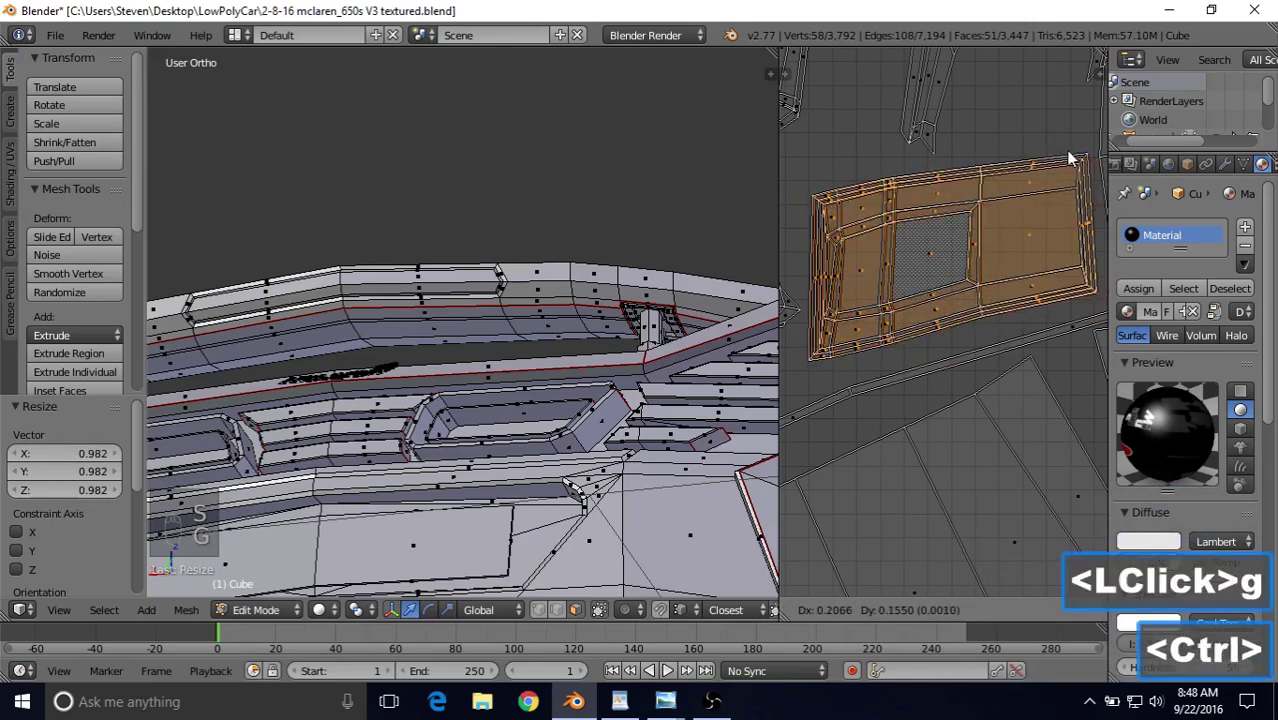
ctrl+click(1066, 157)
Scale the overlaid island by about 1.014 and shift it by about -0.0003 in X and -0.0002 in Y to match its counterpart's edges.
scroll(903, 257, up, 4)
shift+middle_drag(903, 257, 978, 286)
scroll(955, 172, down, 3)
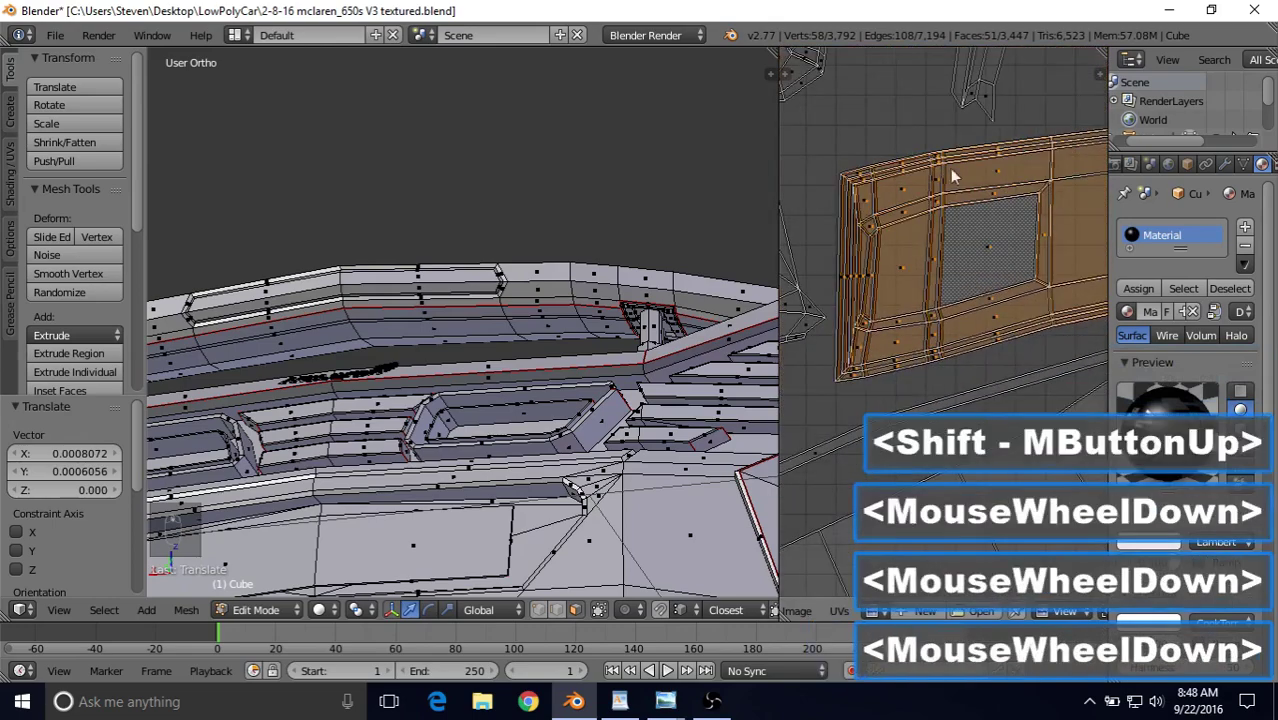
scroll(940, 158, up, 1)
scroll(940, 158, down, 2)
scroll(940, 158, up, 1)
scroll(940, 158, down, 1)
shift+middle_drag(940, 158, 891, 150)
scroll(891, 150, up, 1)
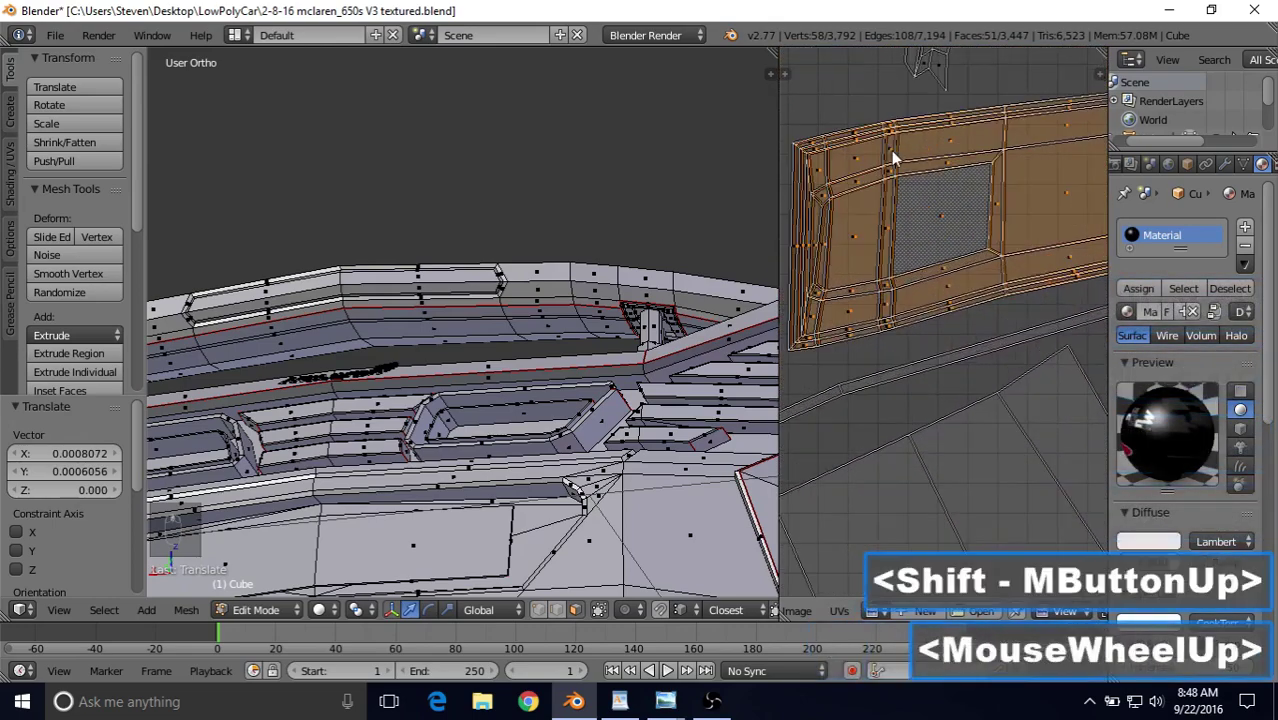
key(s)
click(897, 85)
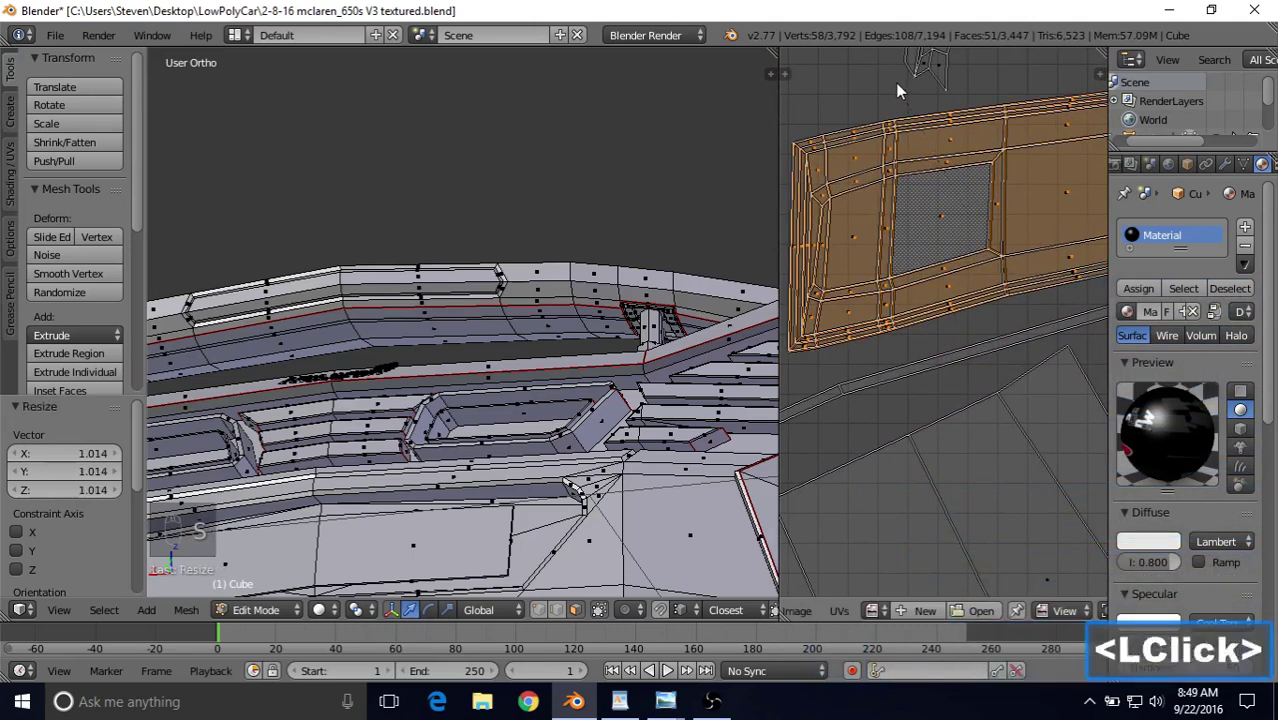
key(g)
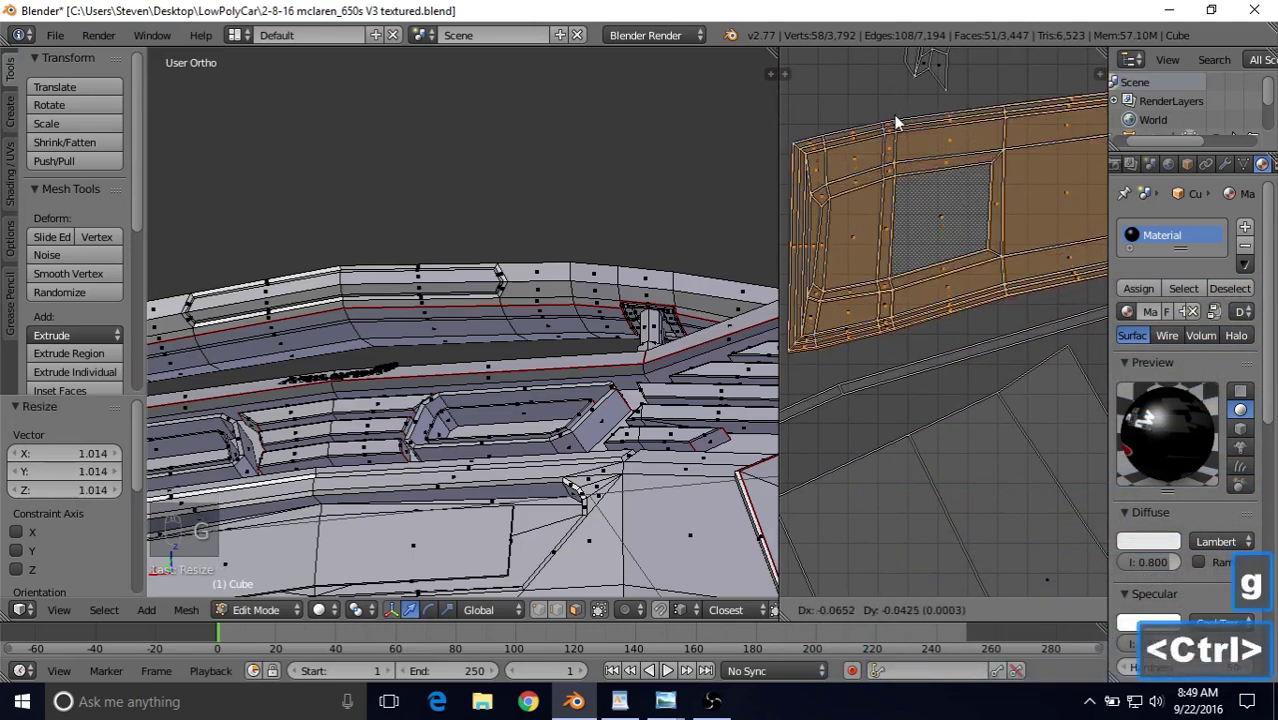
ctrl+click(897, 122)
scroll(899, 235, down, 1)
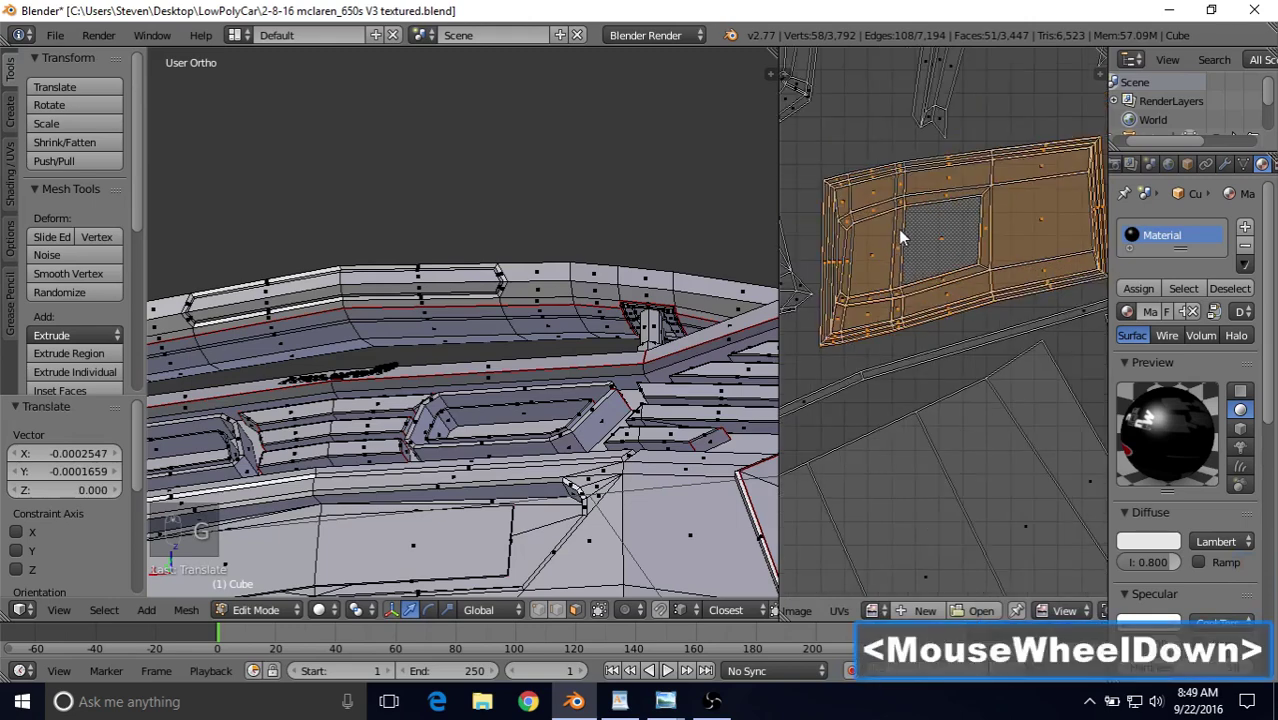
shift+middle_drag(949, 240, 983, 254)
scroll(983, 254, up, 1)
key(g)
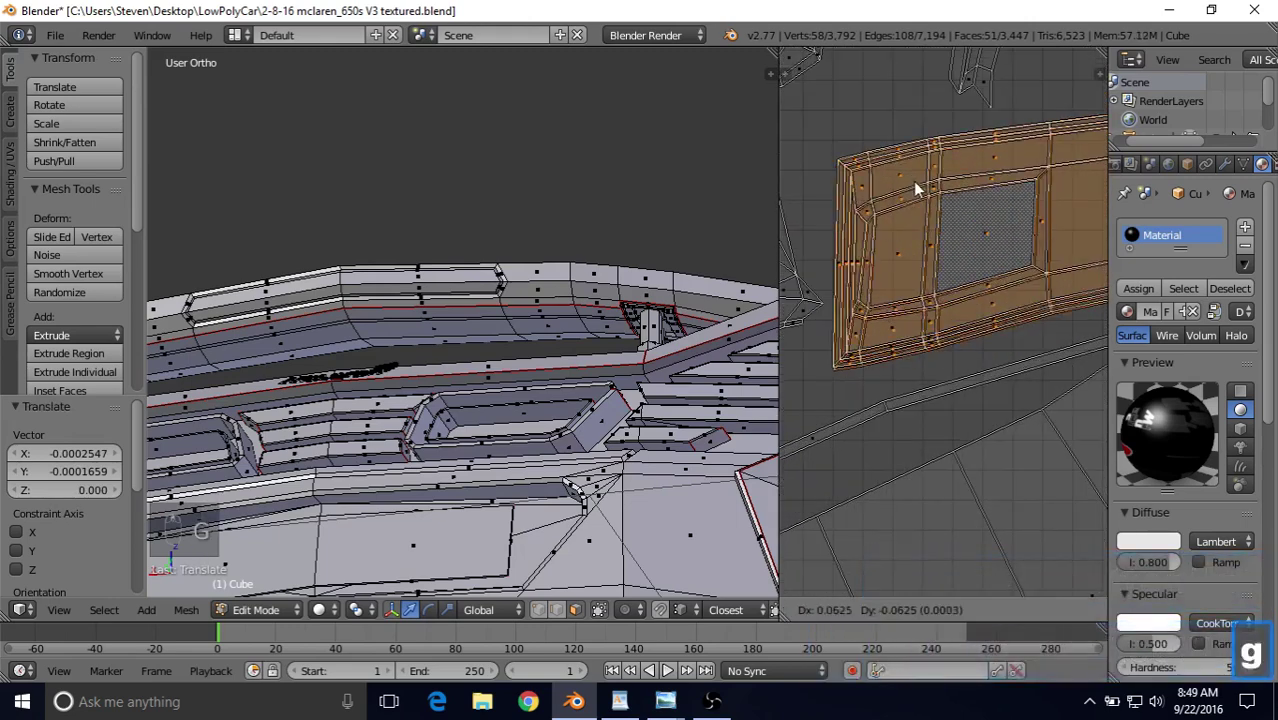
key(ctrl)
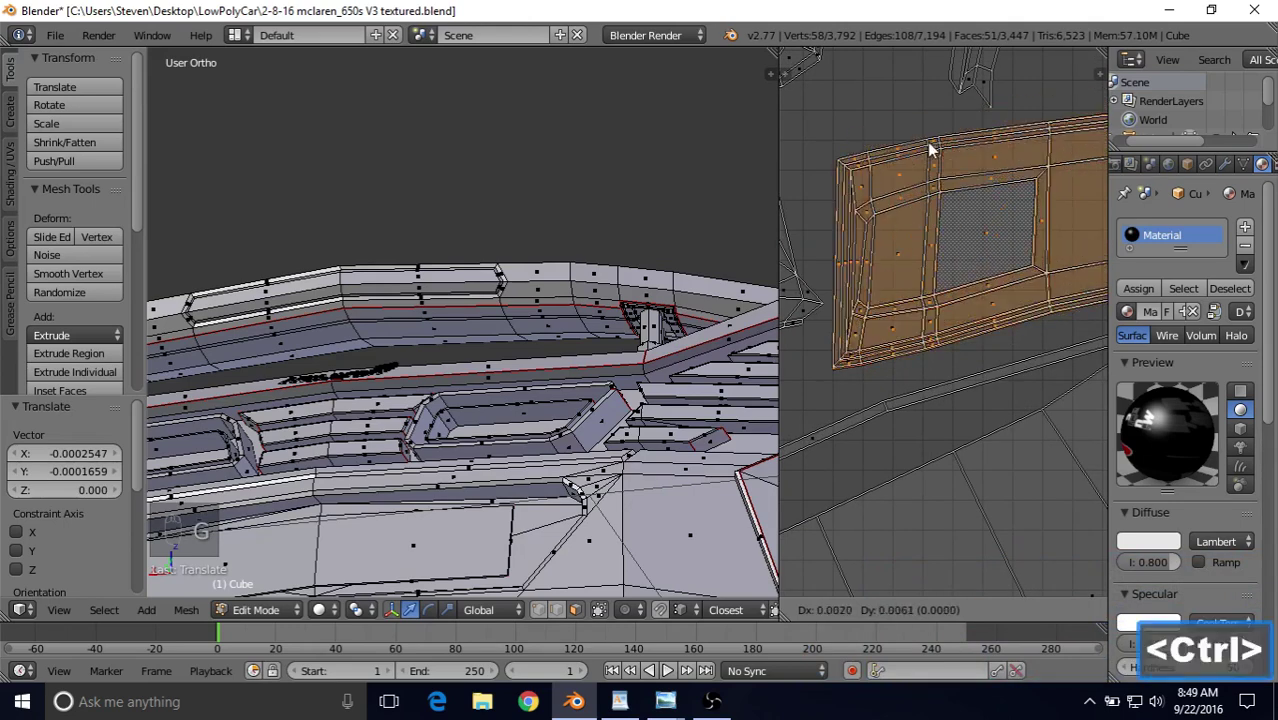
ctrl+right_click(930, 150)
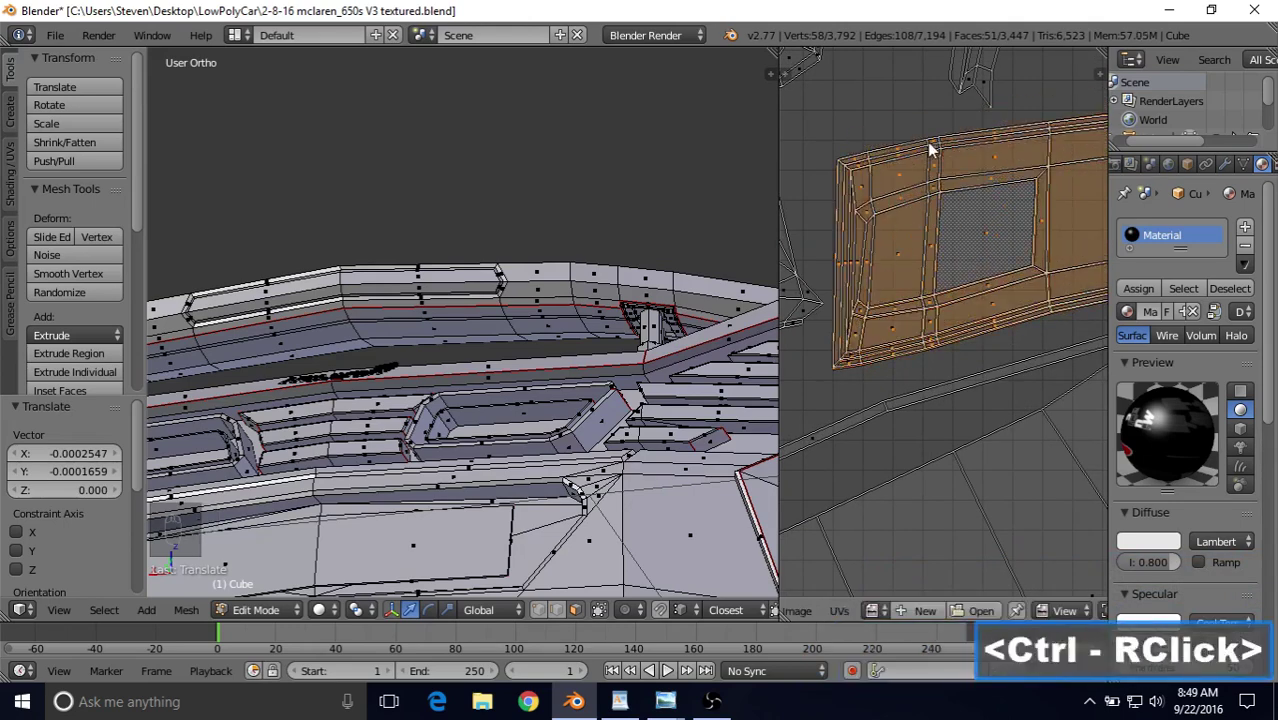
Select the linked faces of the mounting plate behind the spoiler's other strut, in addition to the already selected plate.
scroll(905, 200, up, 2)
shift+middle_drag(845, 221, 927, 265)
scroll(927, 265, down, 6)
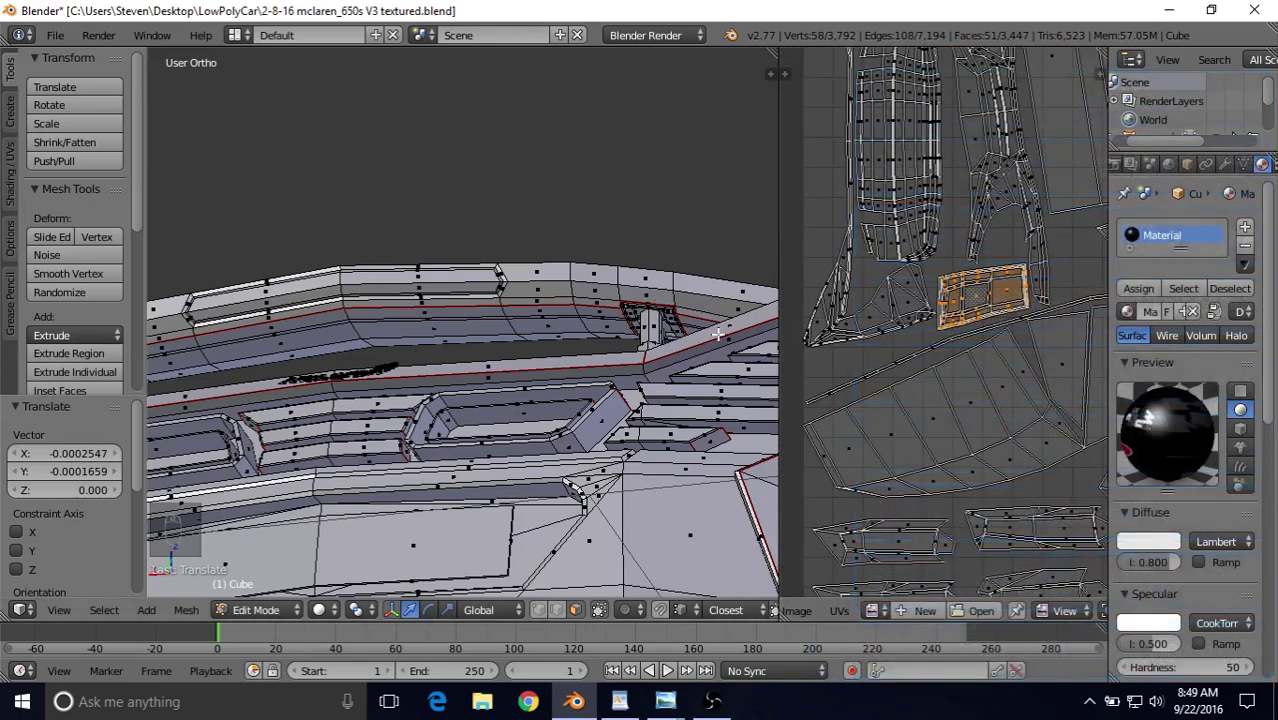
scroll(895, 325, down, 1)
scroll(535, 315, down, 1)
middle_drag(568, 380, 747, 273)
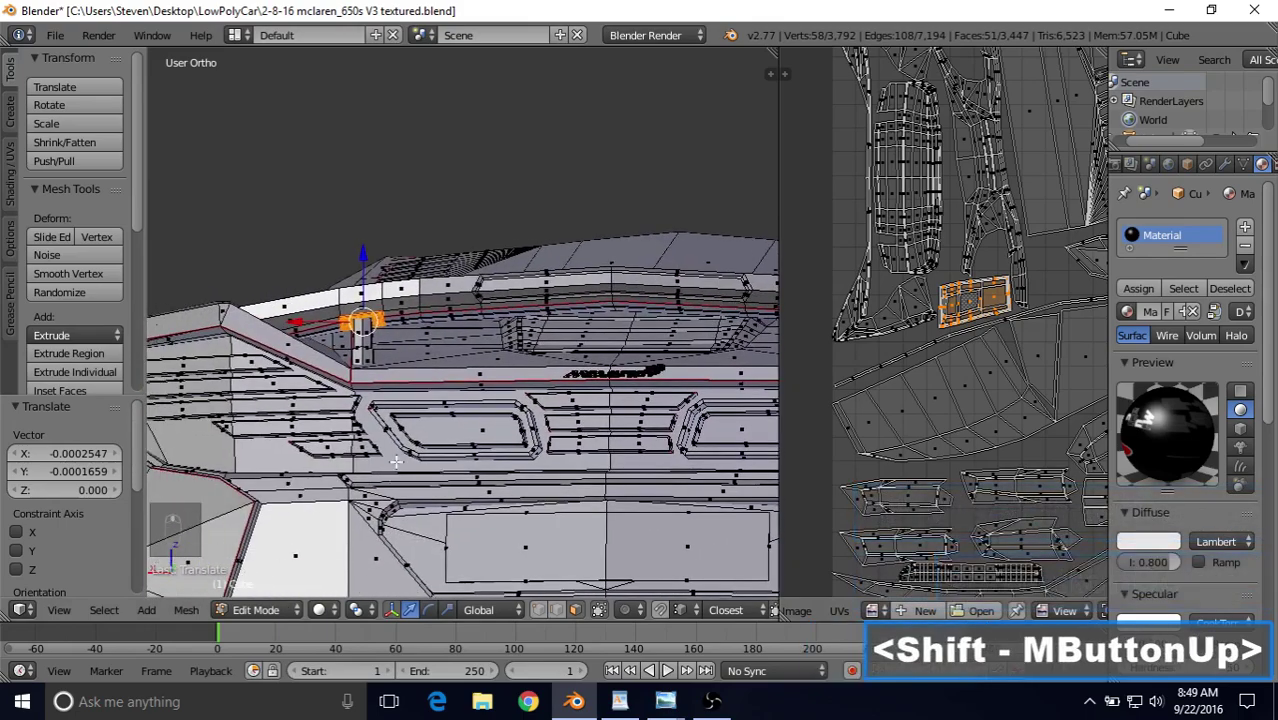
shift+middle_drag(540, 343, 511, 296)
scroll(511, 296, up, 4)
scroll(511, 296, down, 6)
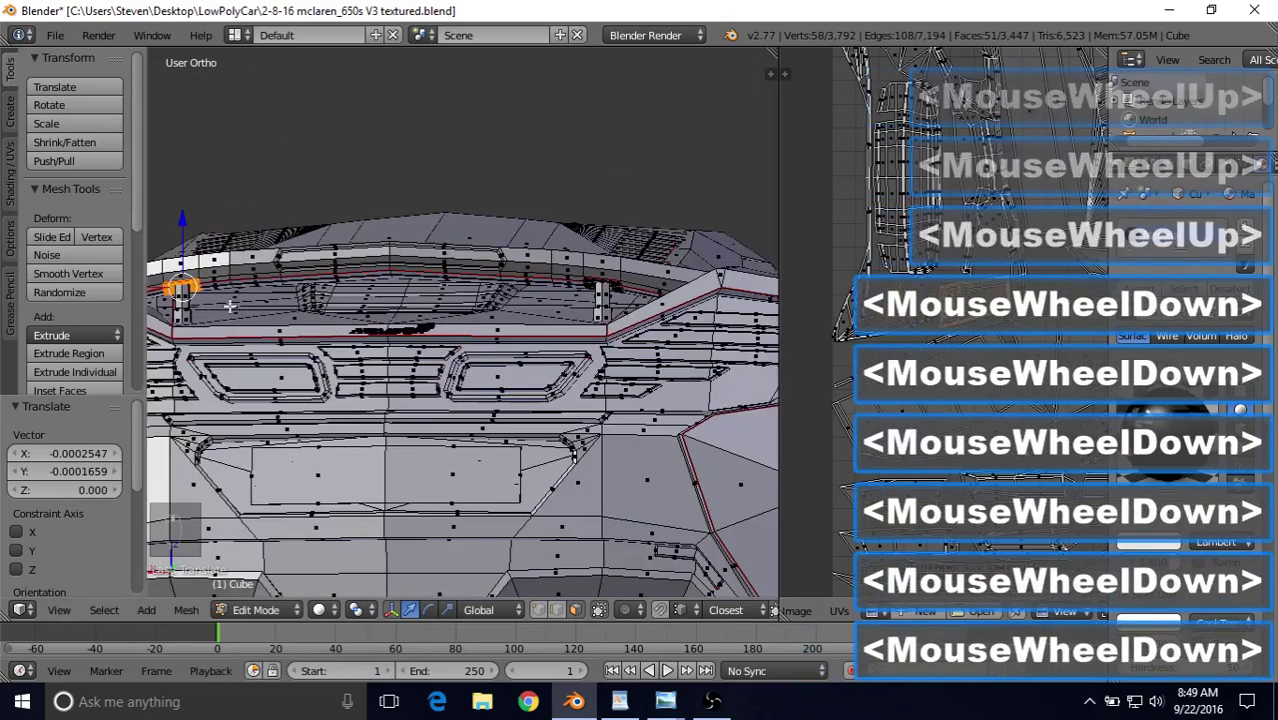
scroll(496, 317, up, 3)
shift+middle_drag(496, 317, 500, 258)
scroll(500, 258, up, 3)
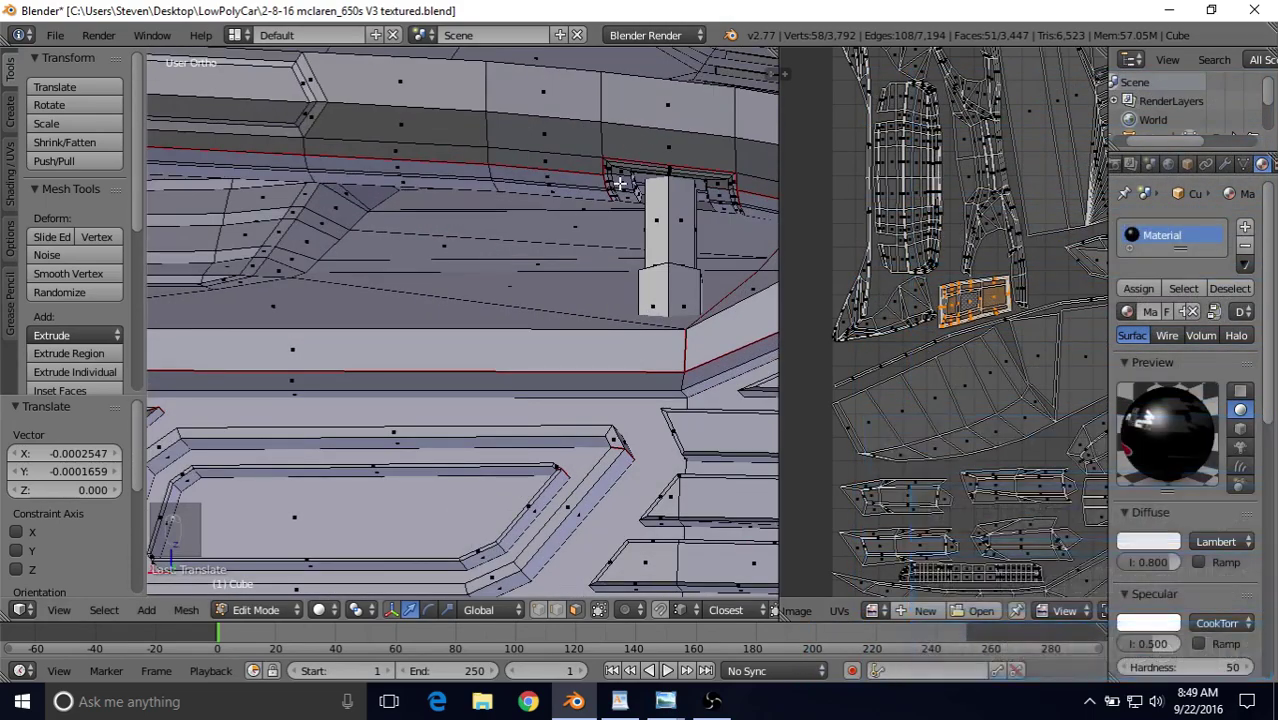
key(l)
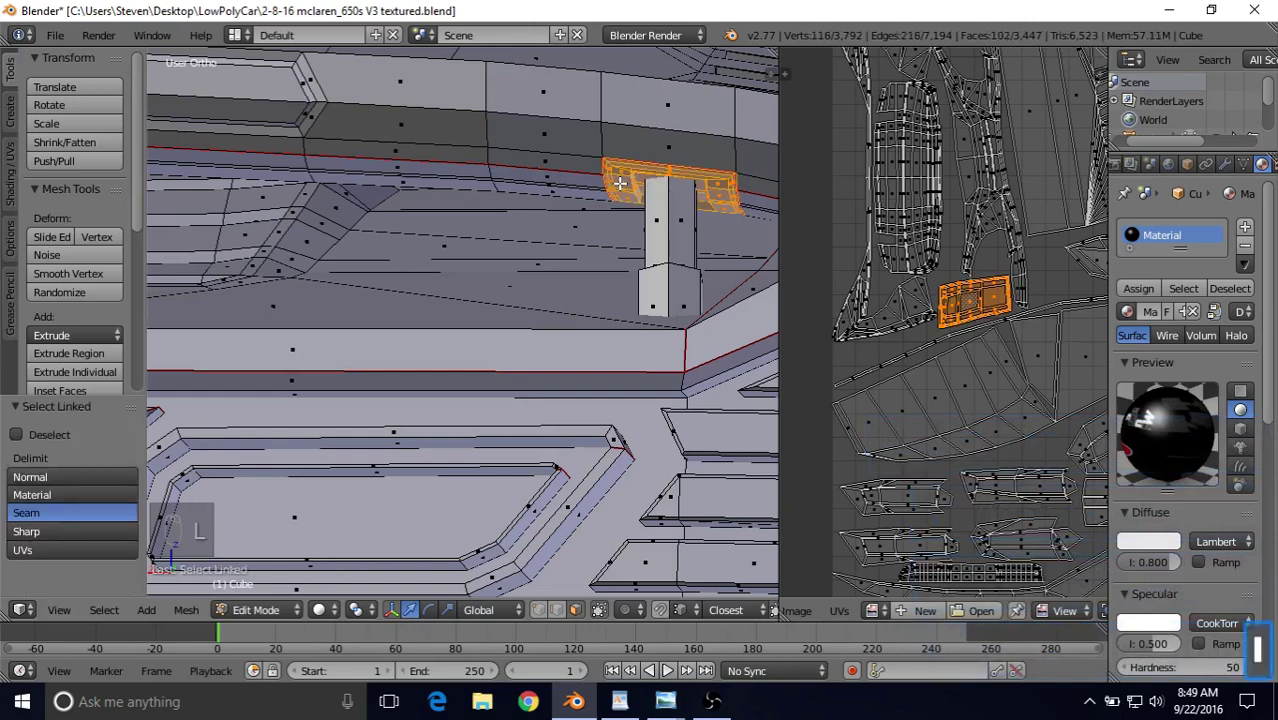
Switch the car to Texture Paint mode with face selection masking and hide all unselected faces to isolate the plates.
click(260, 606)
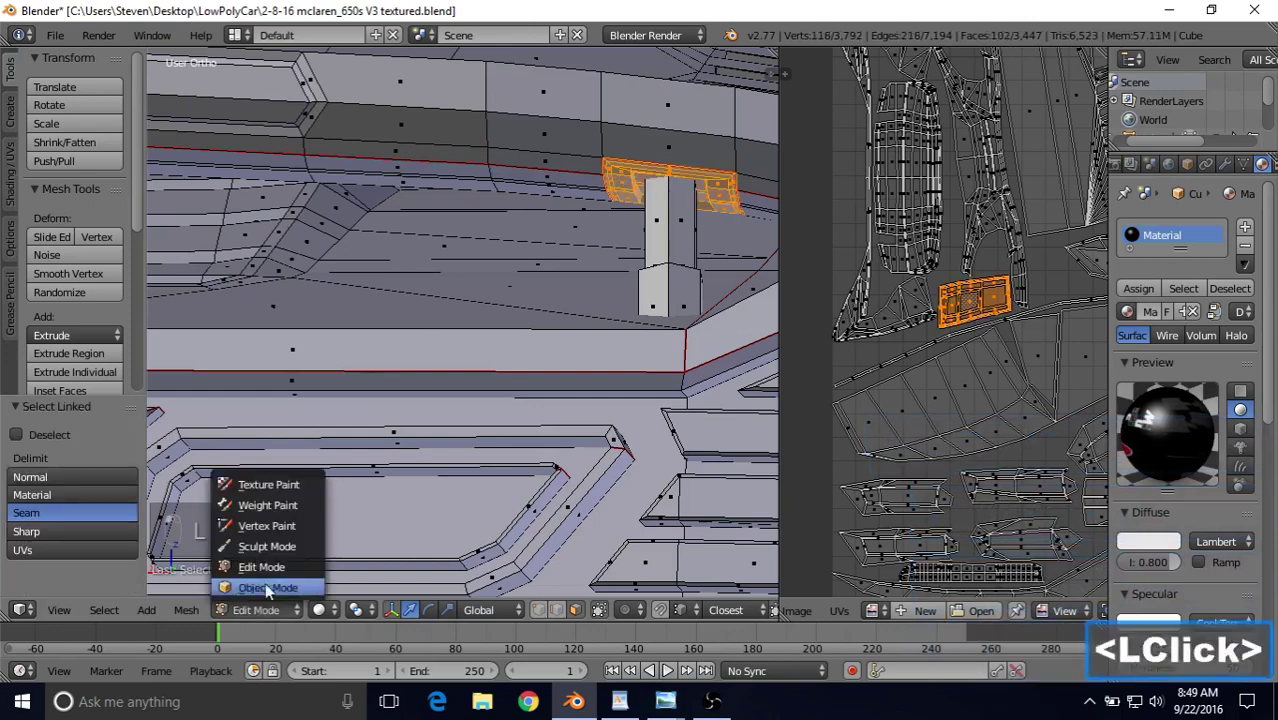
click(268, 486)
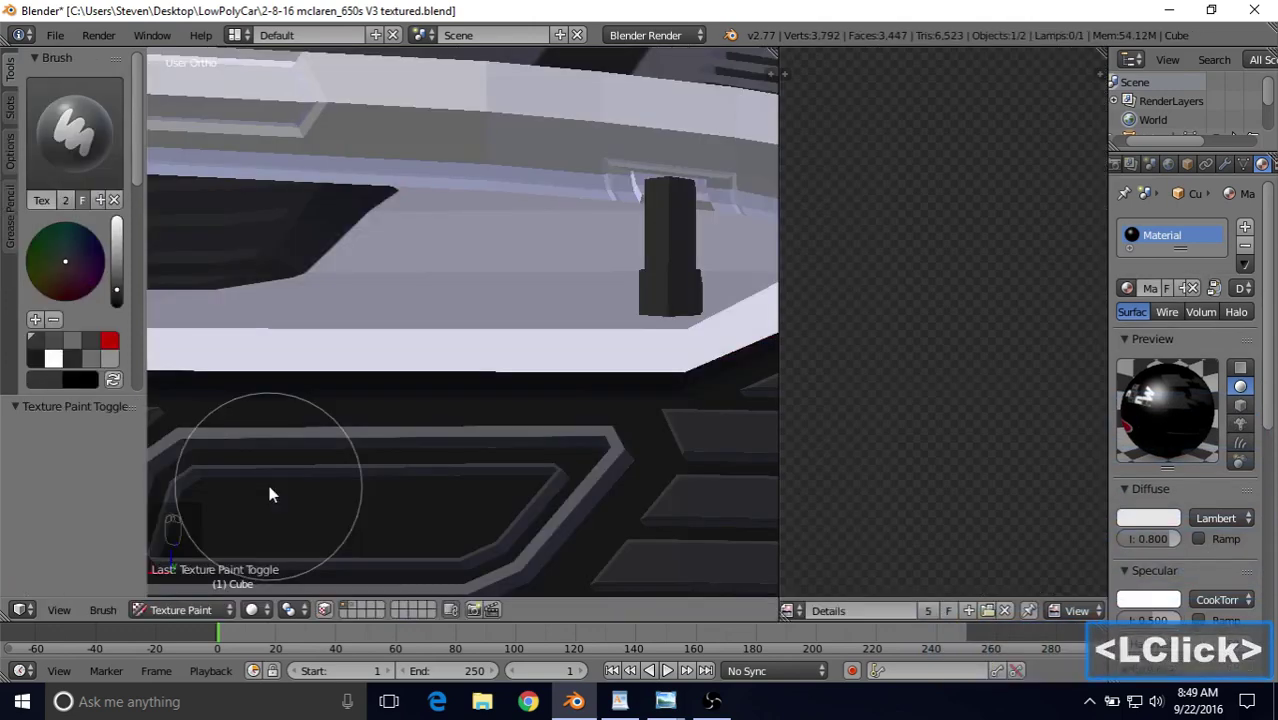
click(324, 610)
scroll(527, 277, down, 3)
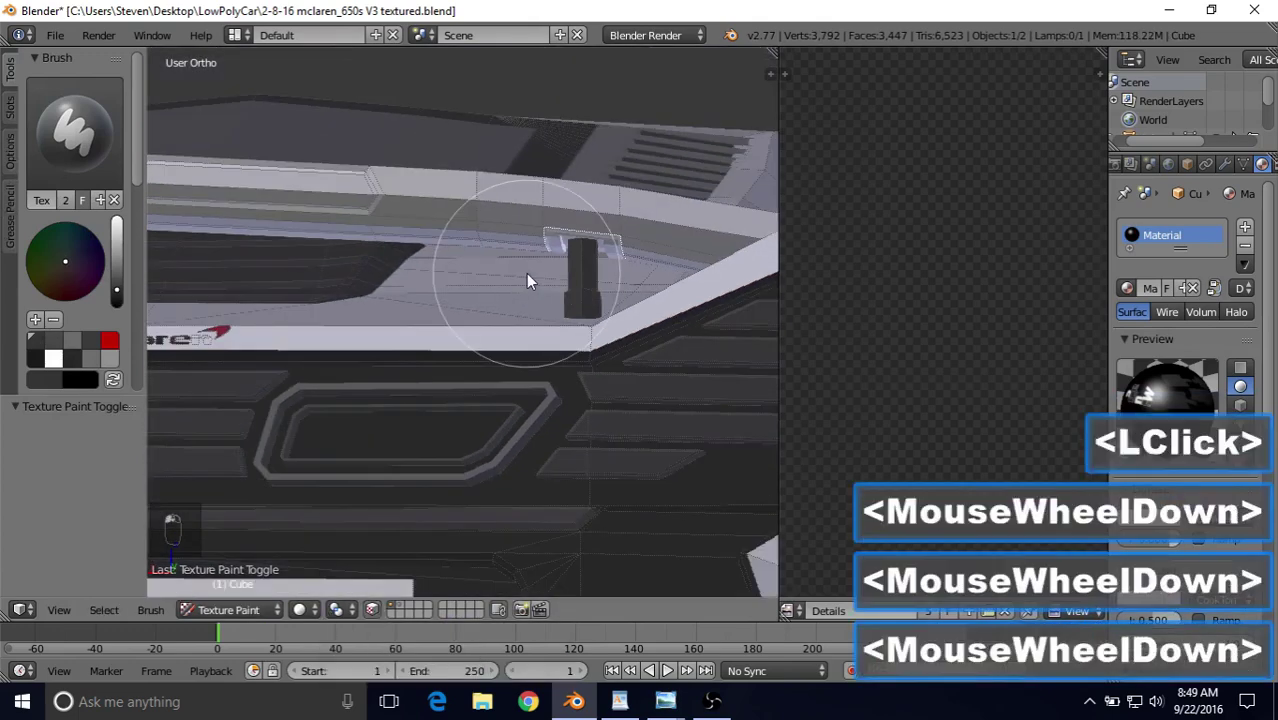
key(shift+h)
middle_drag(528, 277, 448, 371)
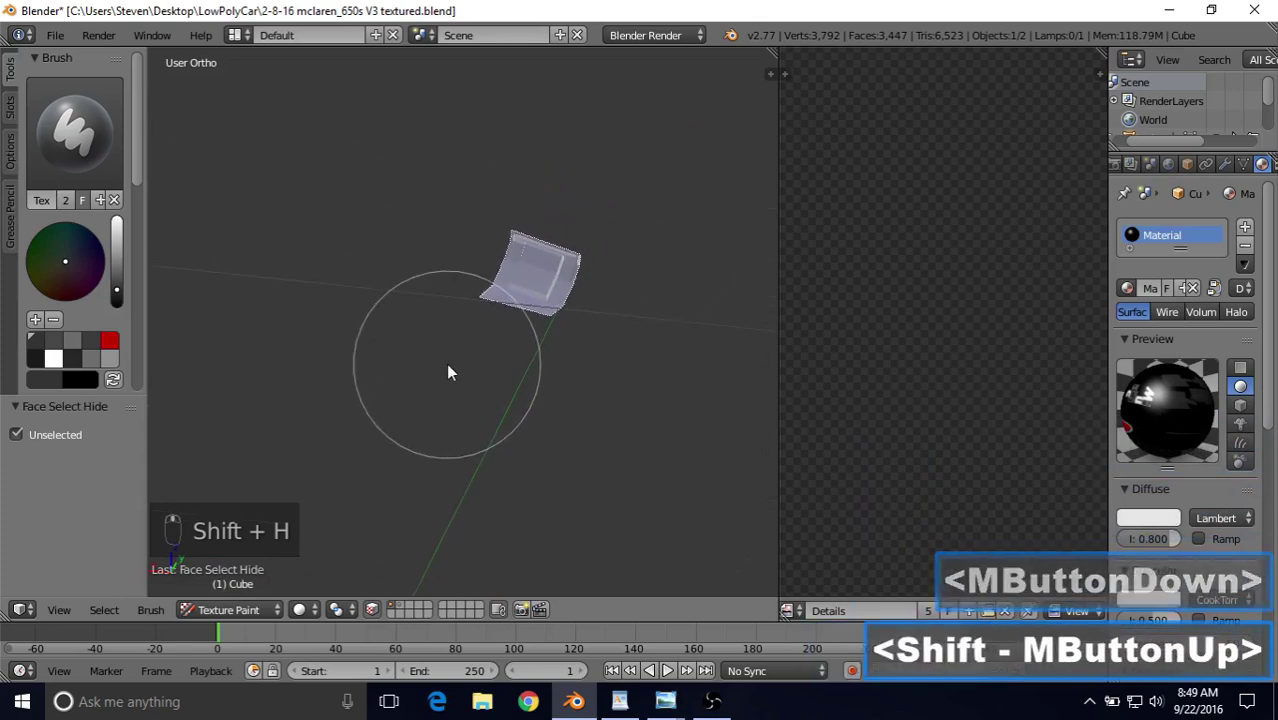
Paint the upper part of the isolated mounting plate black with a broad freehand stroke.
scroll(536, 285, up, 2)
middle_drag(536, 285, 430, 380)
scroll(430, 380, up, 1)
scroll(430, 380, up, 1)
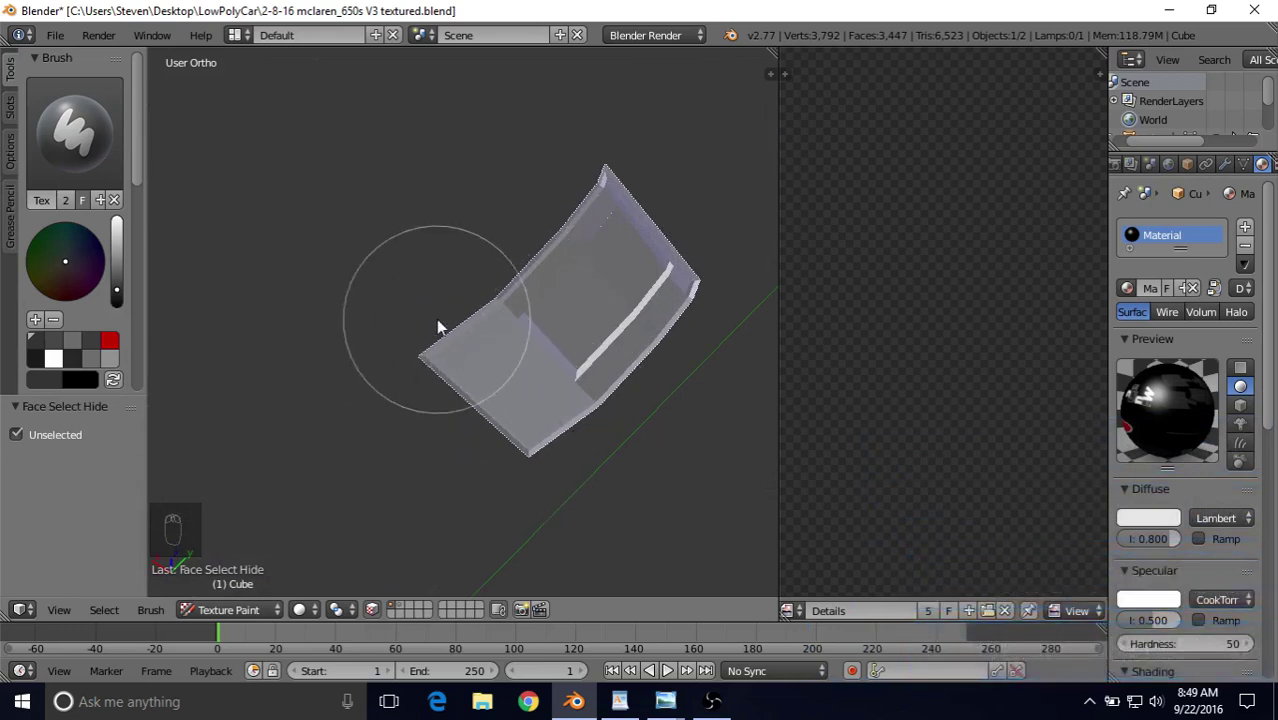
mouse_move(610, 184)
mouse_down()
mouse_move(673, 280)
mouse_move(680, 307)
mouse_move(655, 322)
mouse_up()
scroll(580, 365, down, 4)
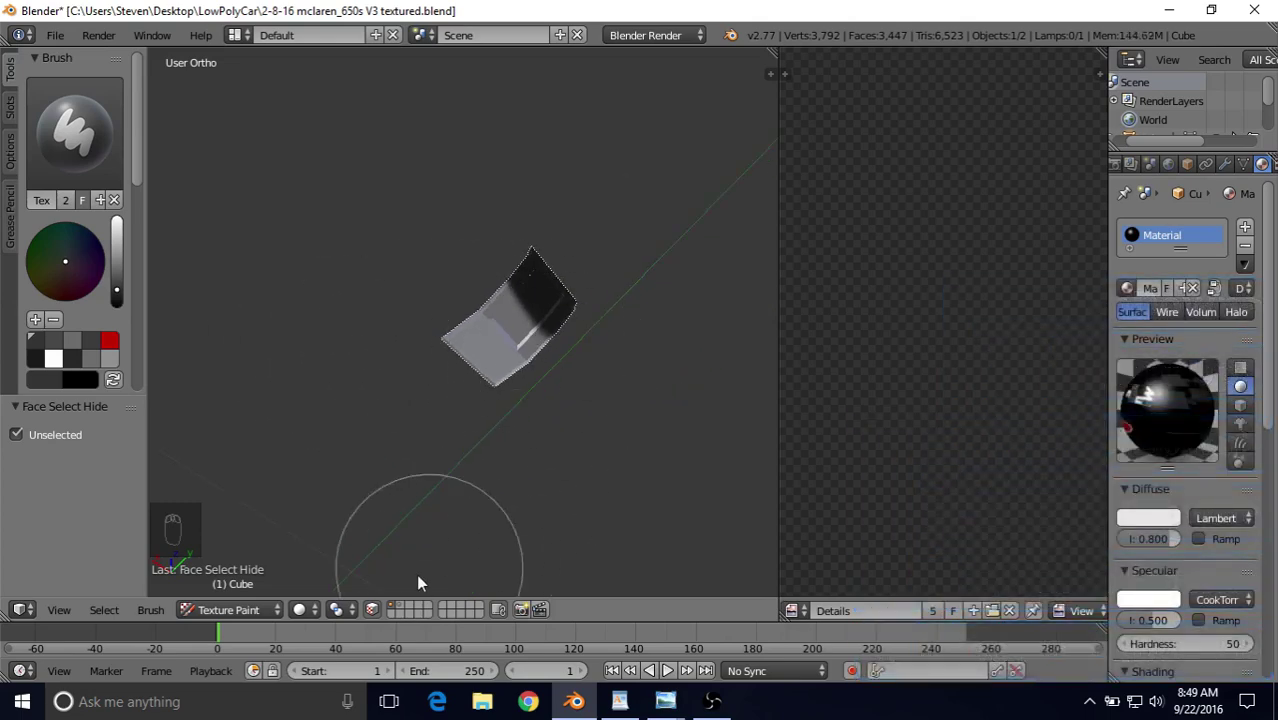
Turn off face masking to show the whole car, sample the strut's dark colour and choose the first dark palette swatch.
click(371, 610)
middle_drag(505, 313, 522, 282)
scroll(446, 395, up, 4)
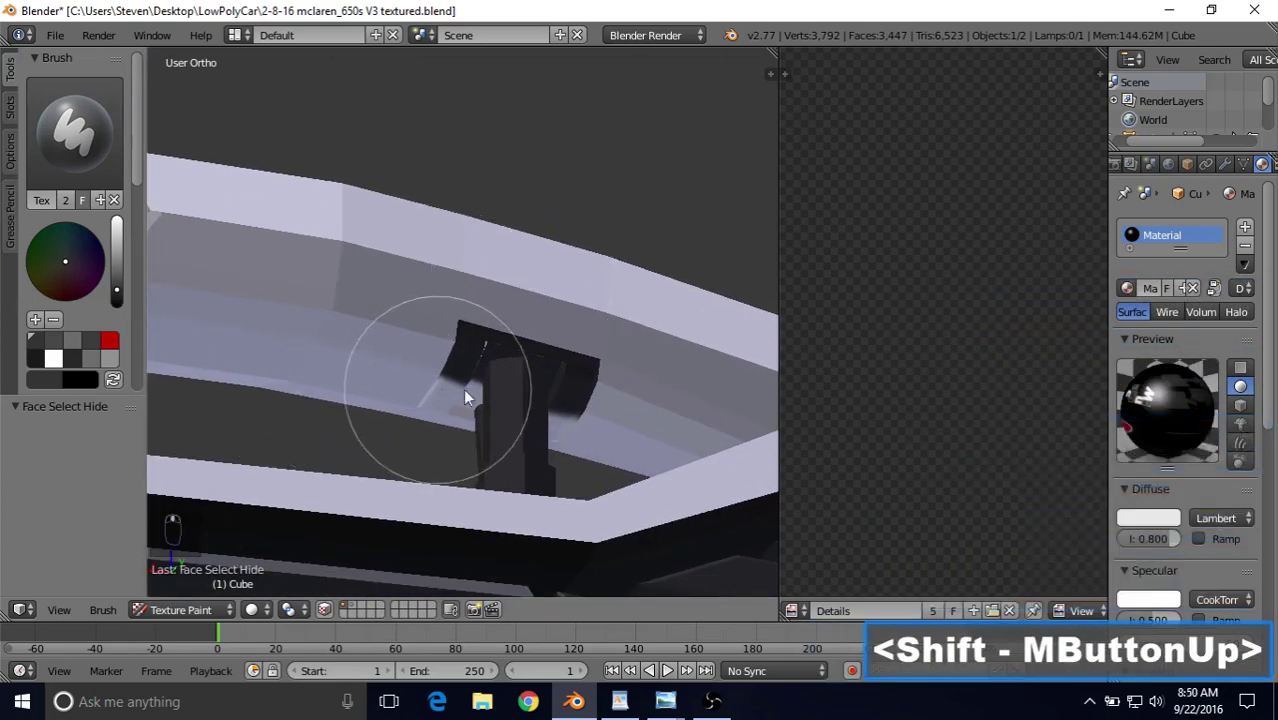
shift+middle_drag(524, 337, 533, 270)
scroll(533, 272, up, 2)
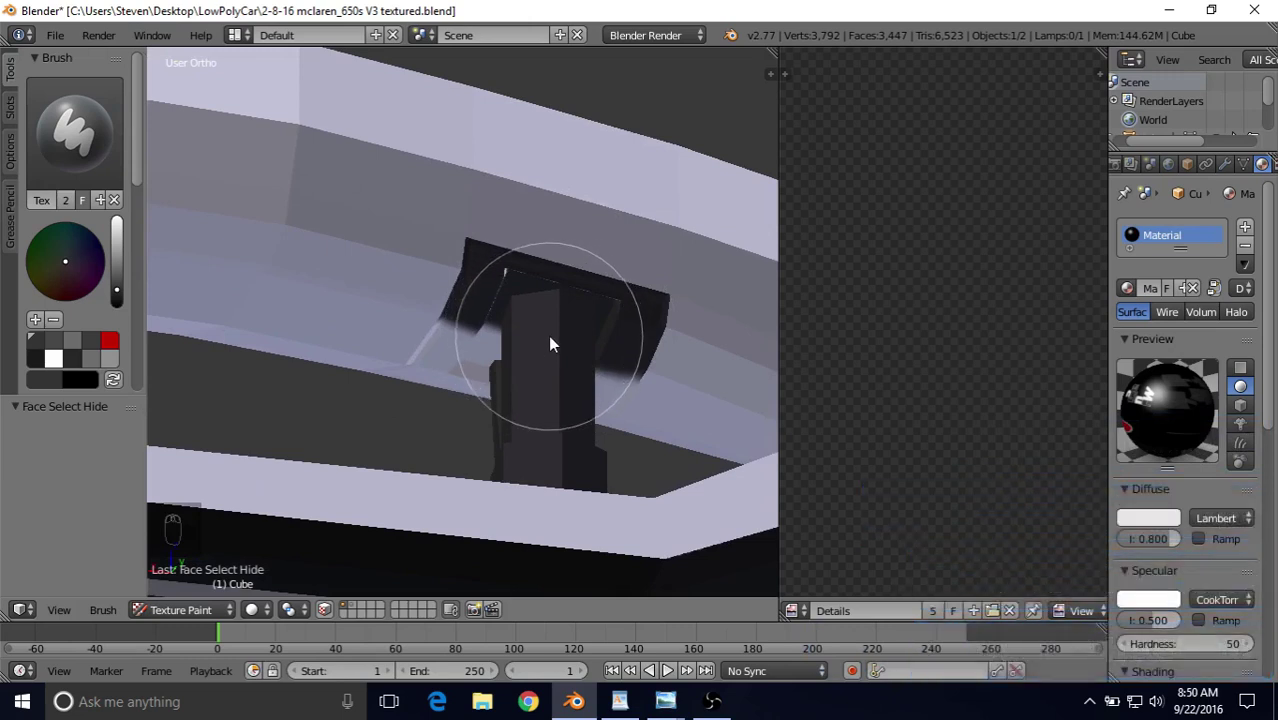
key(s)
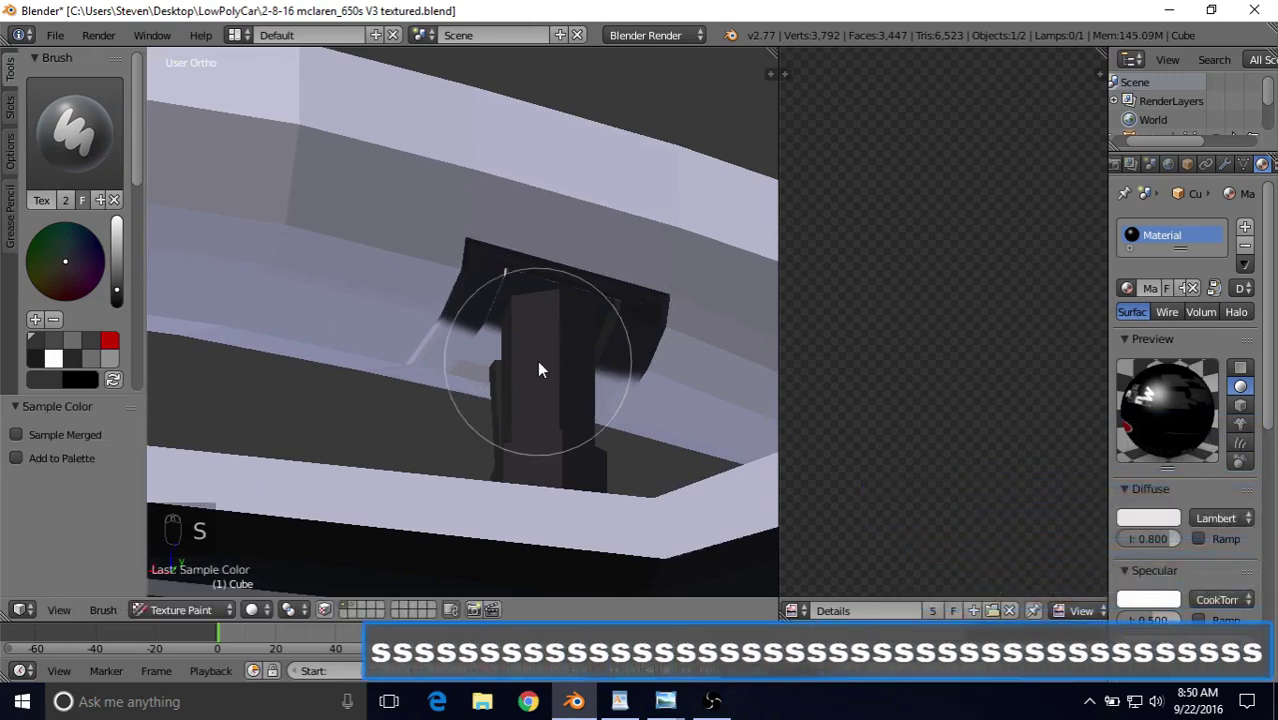
click(35, 347)
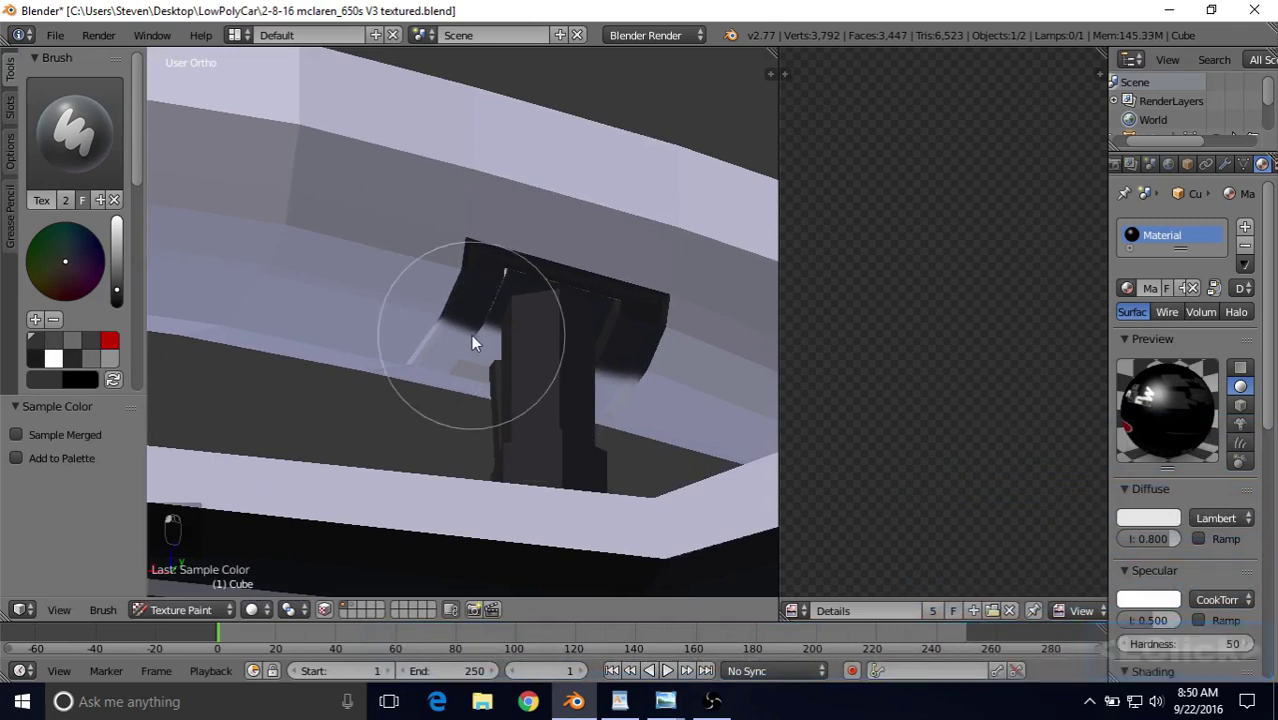
Re-enable face selection masking and brush the dark grey over the plate's upper half and recessed panel from several angles.
click(325, 610)
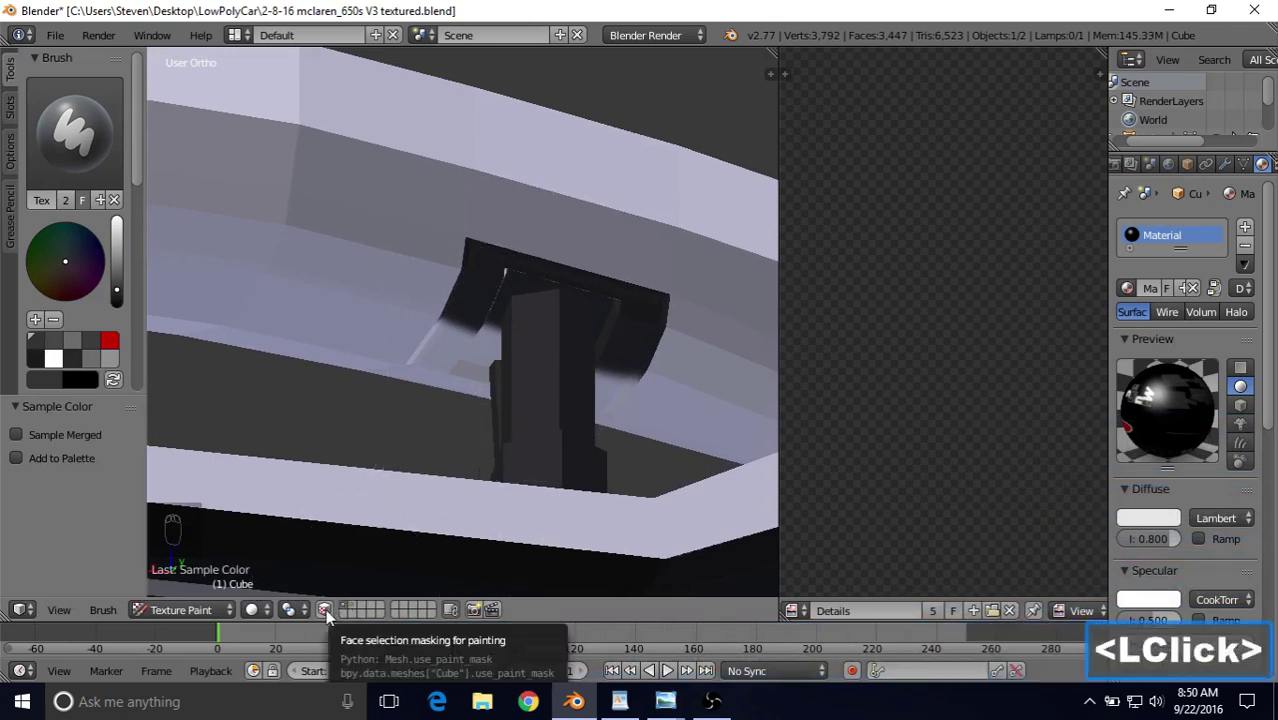
middle_drag(548, 312, 351, 214)
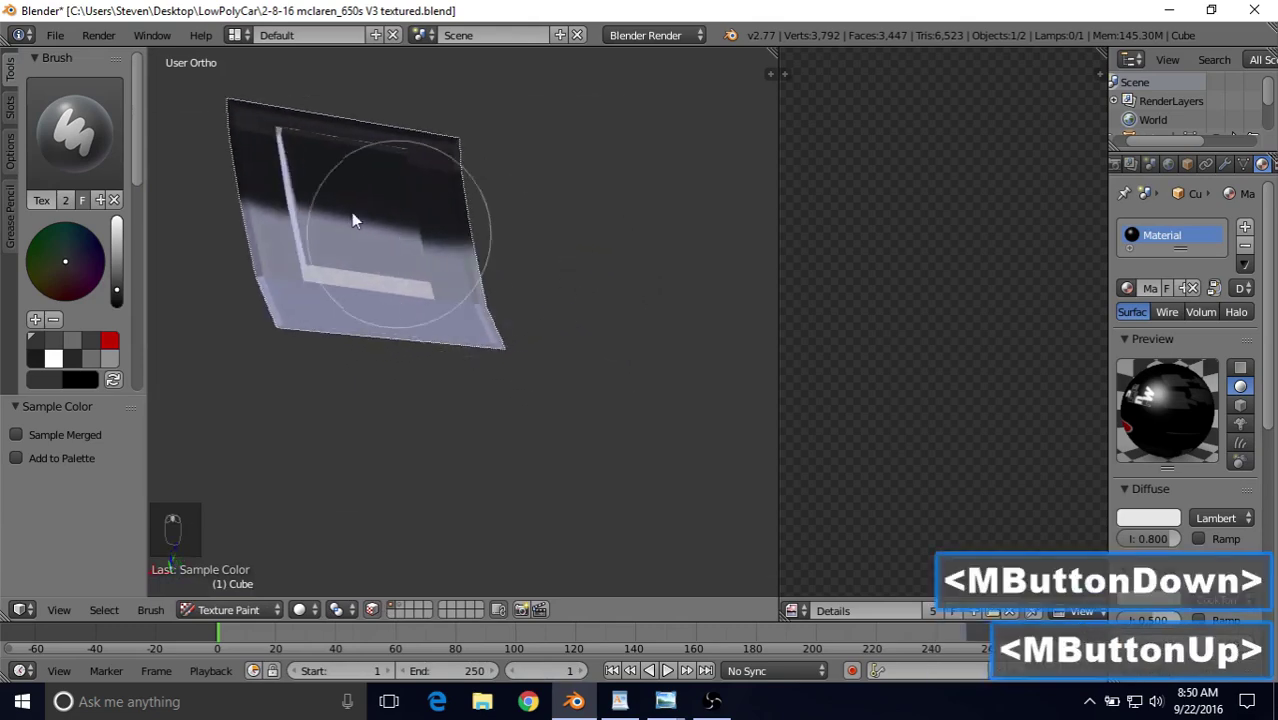
drag(285, 152, 340, 136)
middle_drag(340, 136, 418, 138)
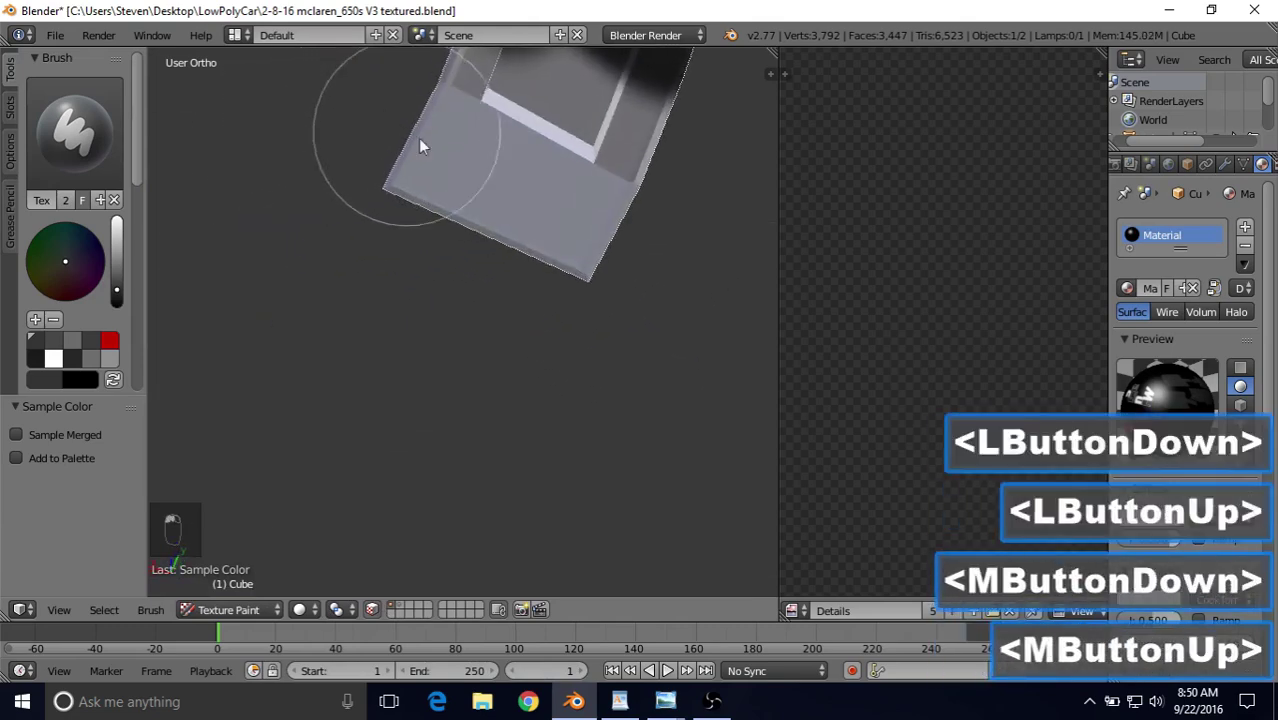
shift+middle_drag(474, 185, 334, 376)
middle_drag(448, 224, 405, 332)
middle_drag(504, 233, 575, 172)
mouse_move(575, 172)
mouse_down()
mouse_move(526, 58)
mouse_move(522, 68)
mouse_up()
mouse_move(522, 68)
middle_down()
mouse_move(466, 139)
mouse_move(337, 144)
mouse_move(332, 184)
mouse_move(421, 184)
middle_up()
click(361, 211)
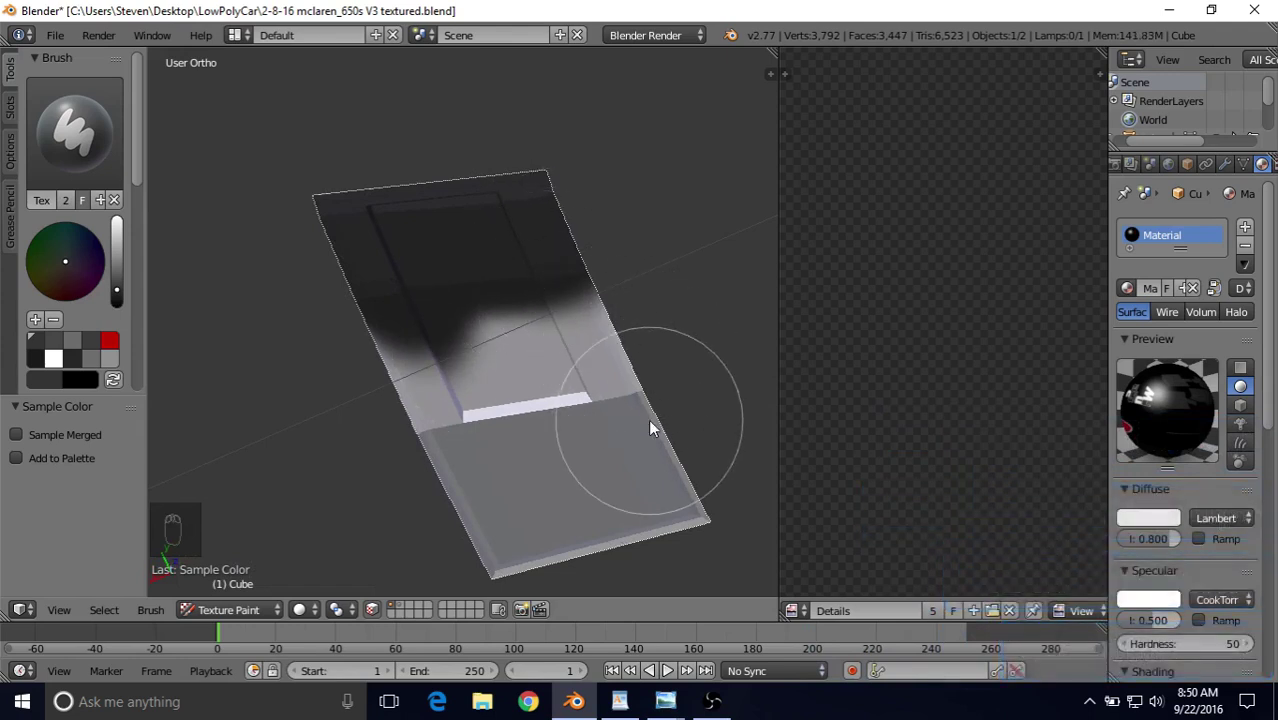
Set the brush's stroke method to Line and its radius to 10 px.
mouse_move(135, 132)
mouse_down()
mouse_move(135, 271)
mouse_move(111, 266)
mouse_up()
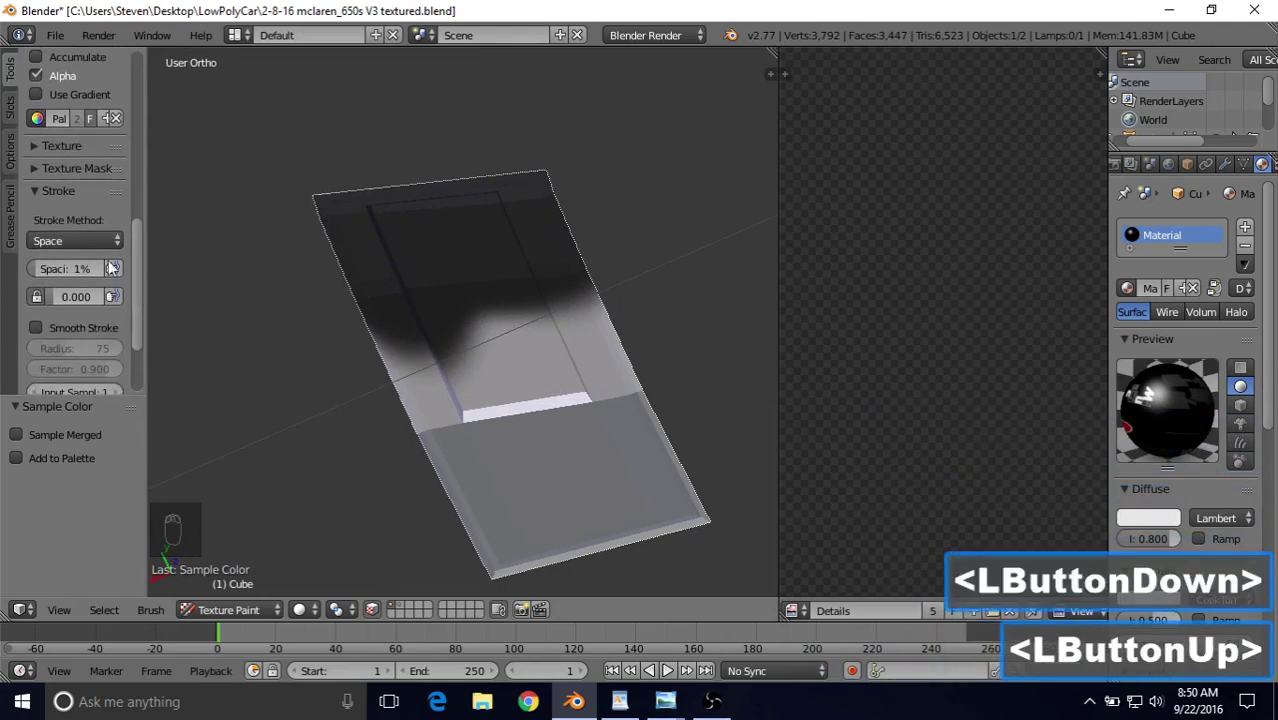
click(42, 242)
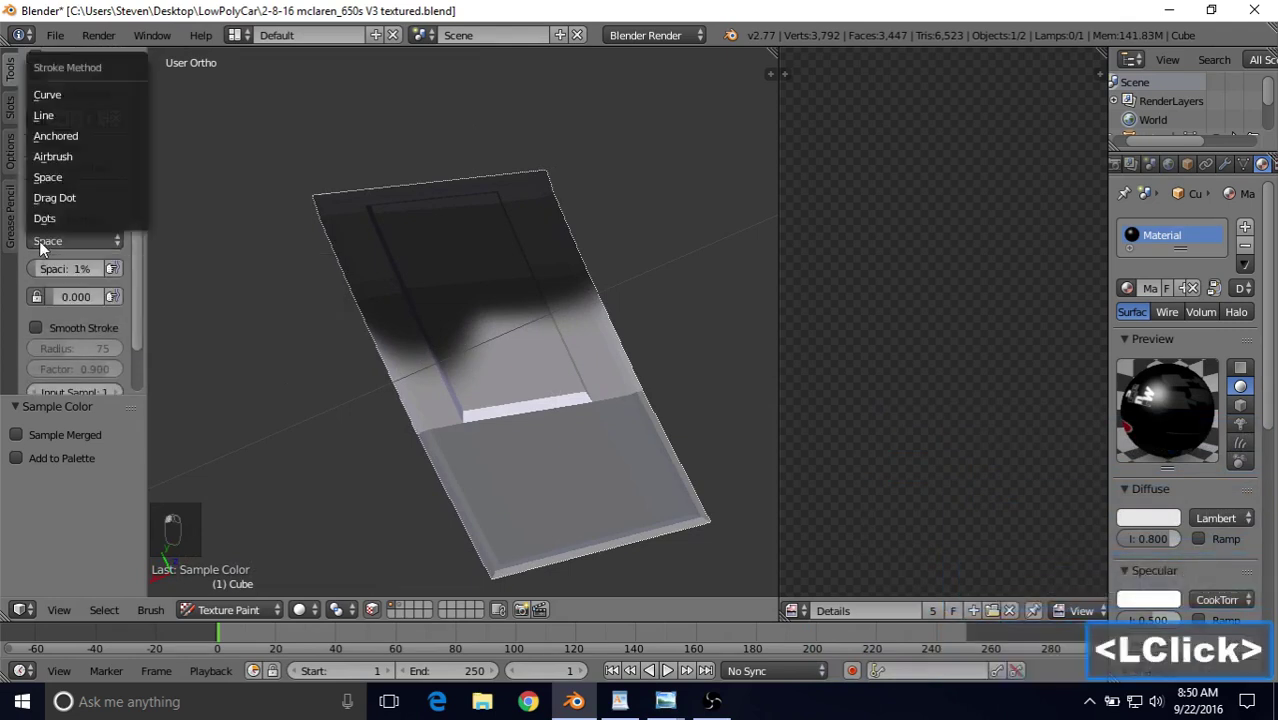
click(54, 117)
mouse_move(133, 249)
mouse_down()
mouse_move(146, 187)
mouse_move(139, 99)
mouse_up()
click(65, 330)
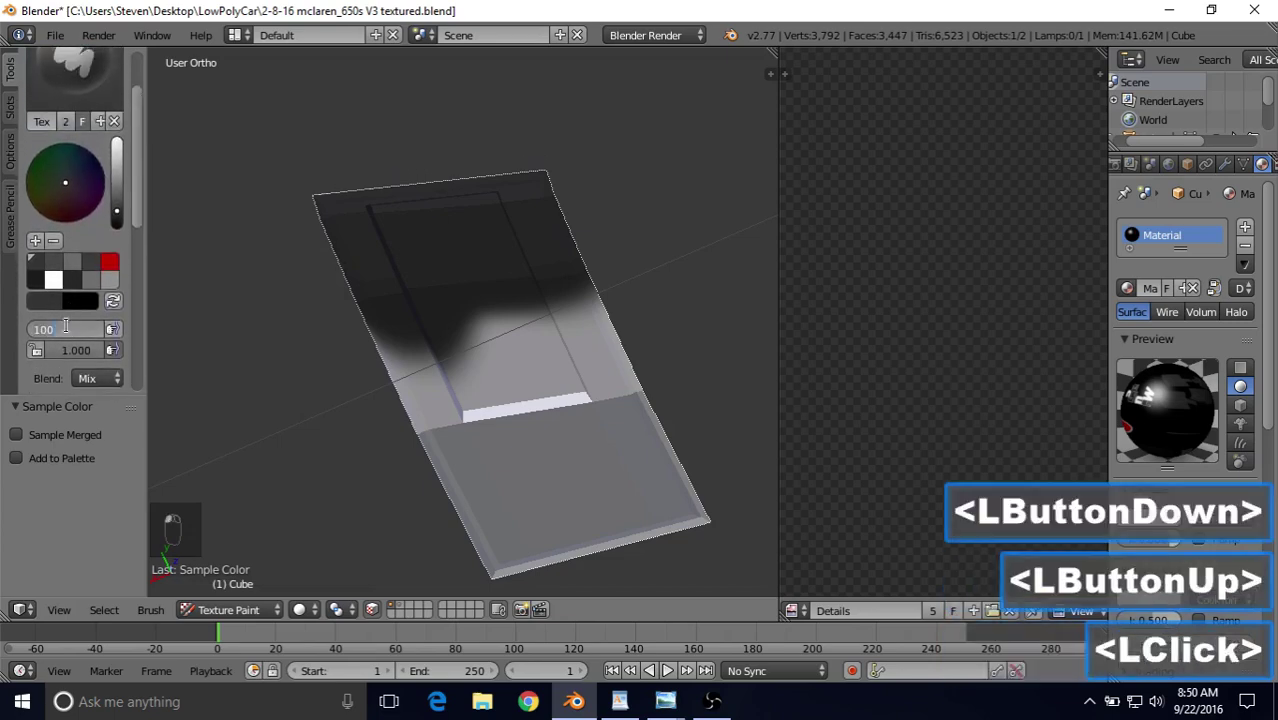
text(10)
key(Return)
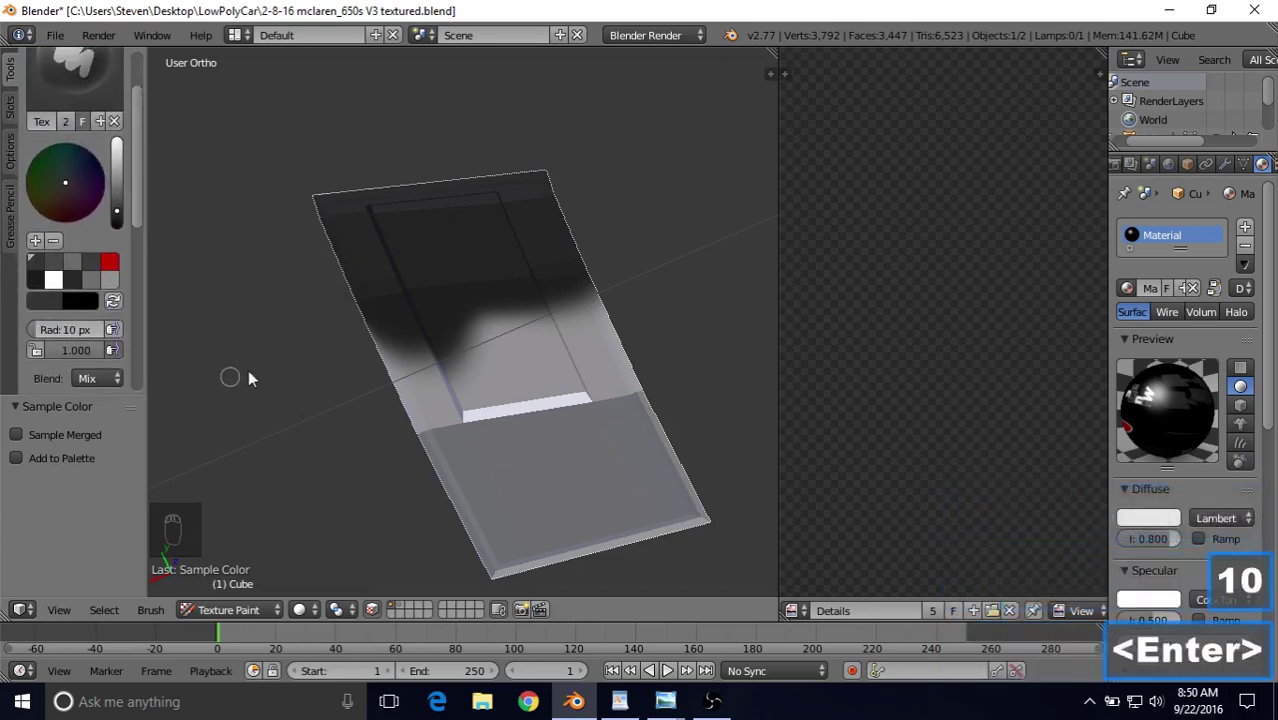
Paint two adjoining straight dark lines across the plate's light lower section, just below the recessed panel.
middle_drag(249, 374, 562, 417)
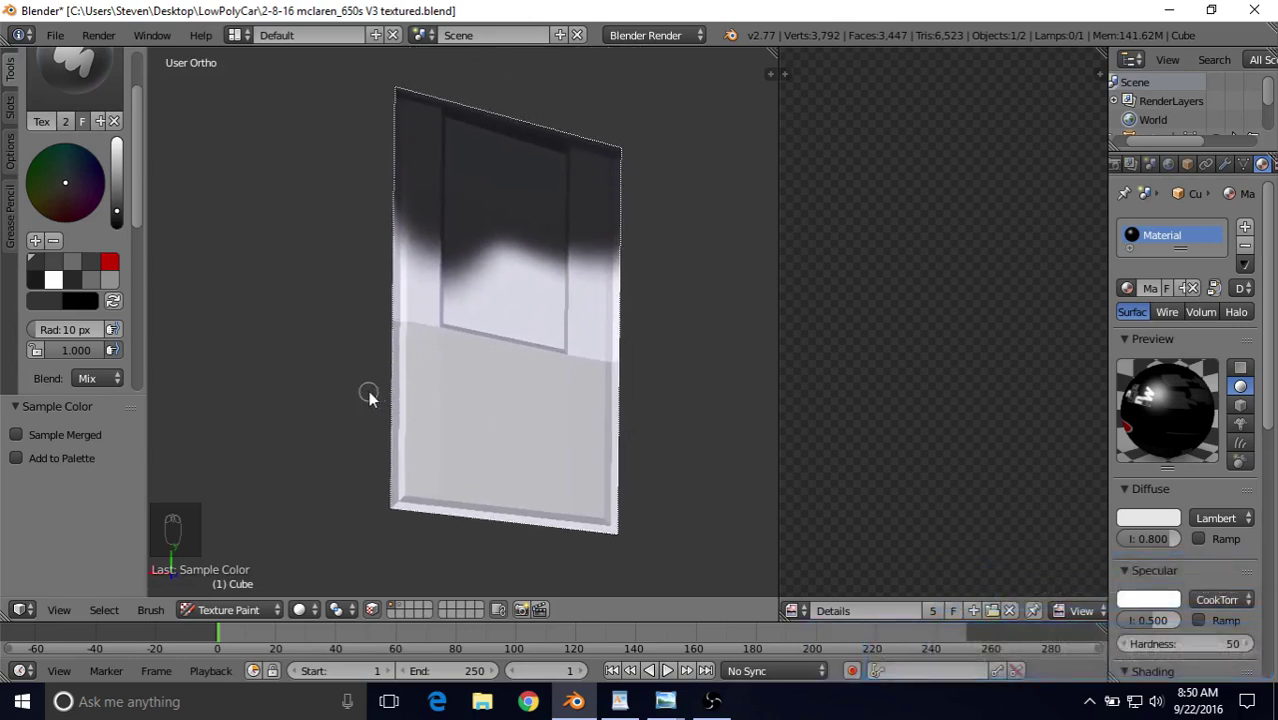
drag(368, 400, 415, 400)
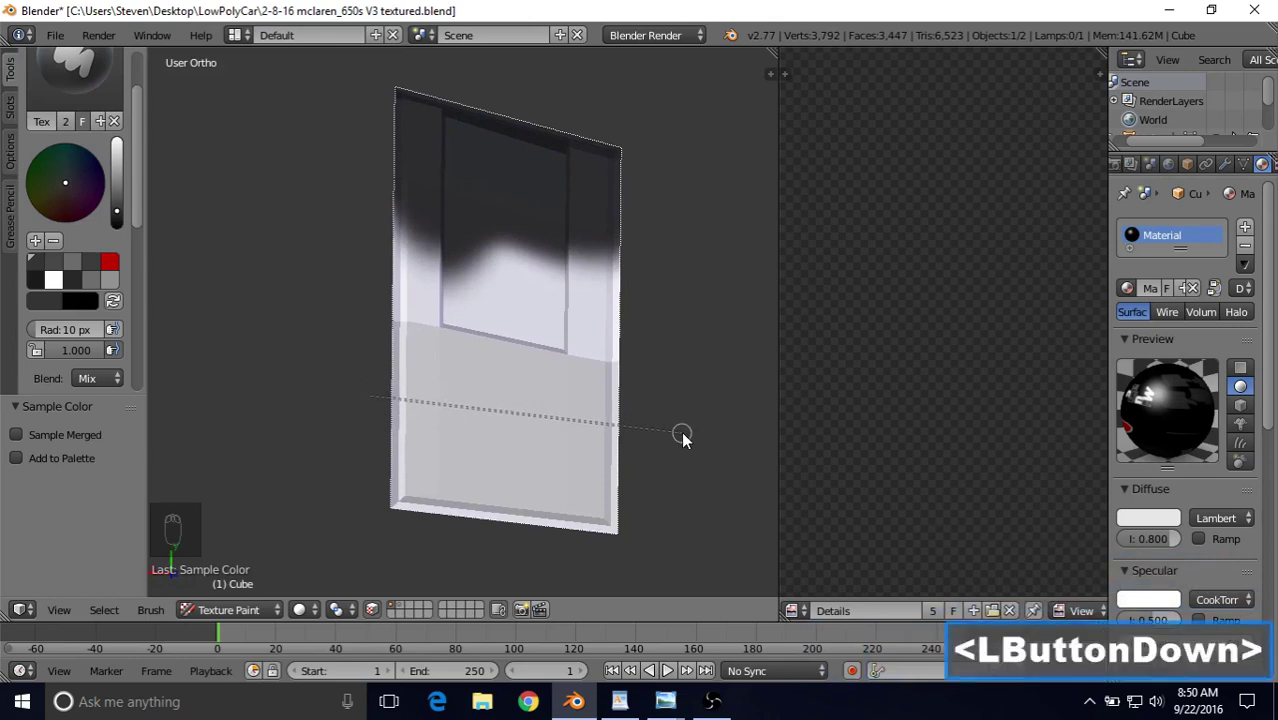
drag(682, 437, 682, 437)
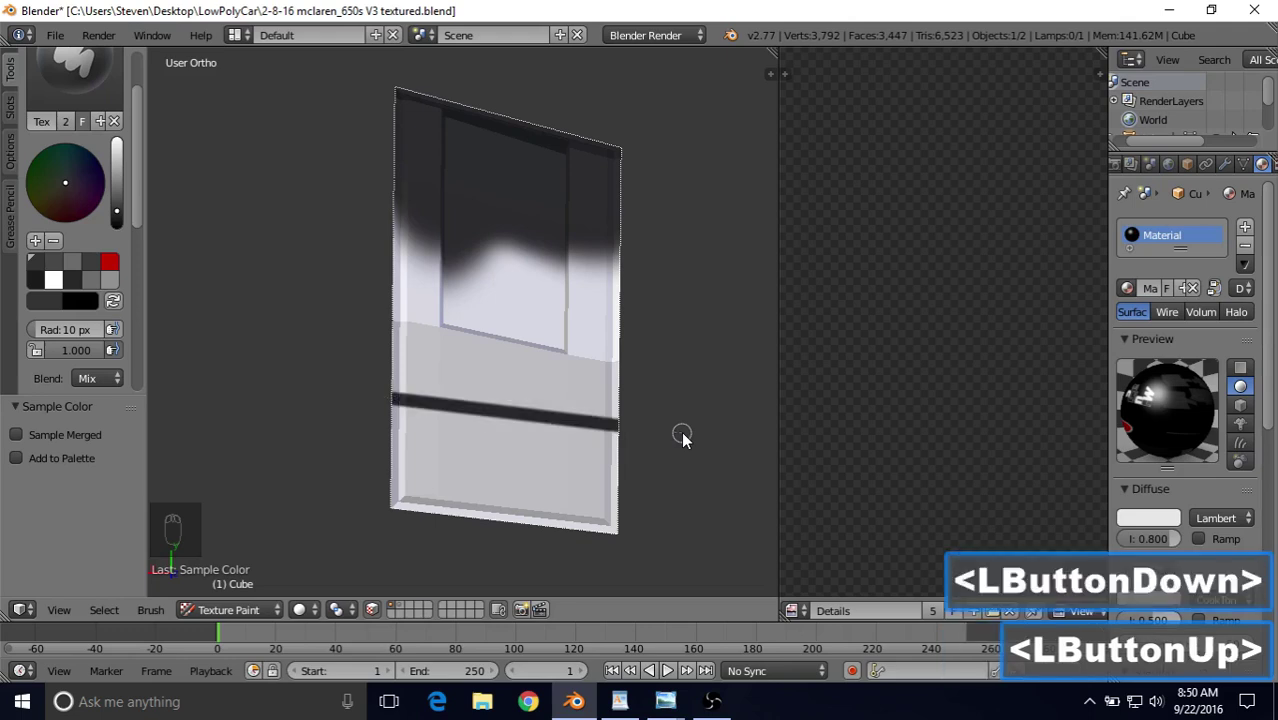
click(375, 393)
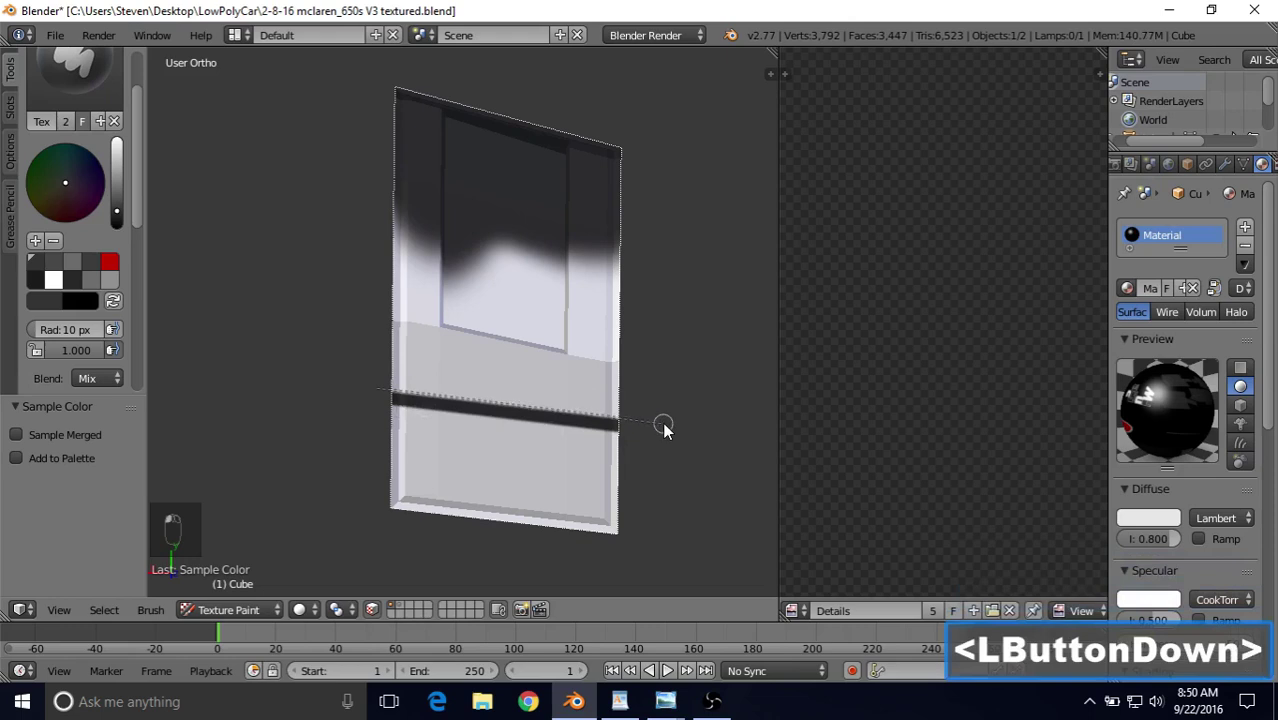
drag(664, 427, 664, 427)
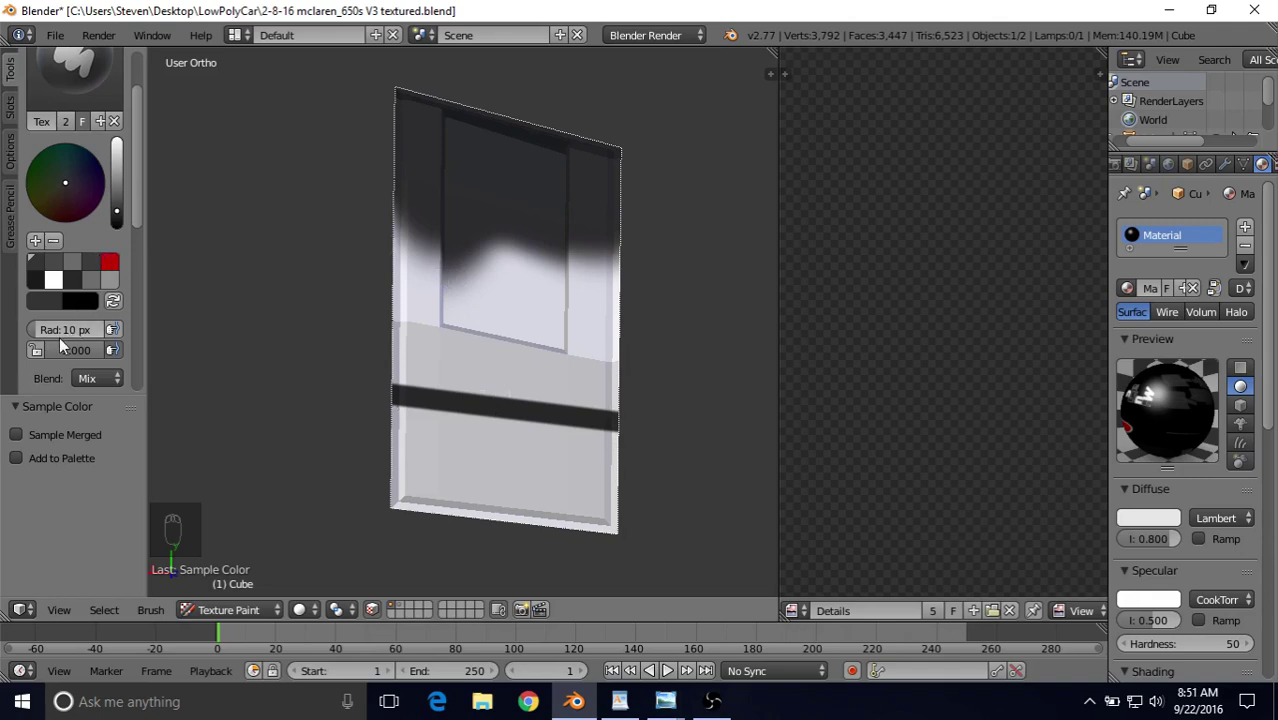
Set the brush radius to 64 px and darken the plate's side edge beside the recessed panel with a short line stroke.
drag(59, 336, 160, 336)
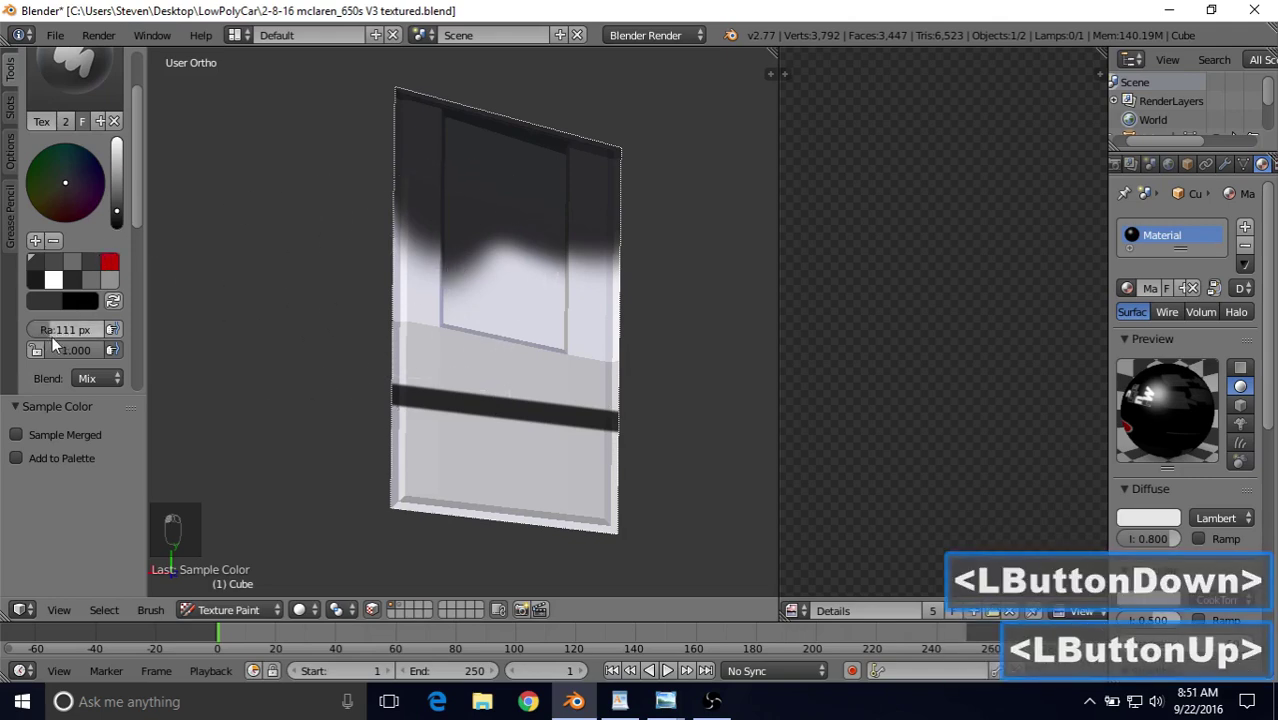
drag(52, 336, 5, 336)
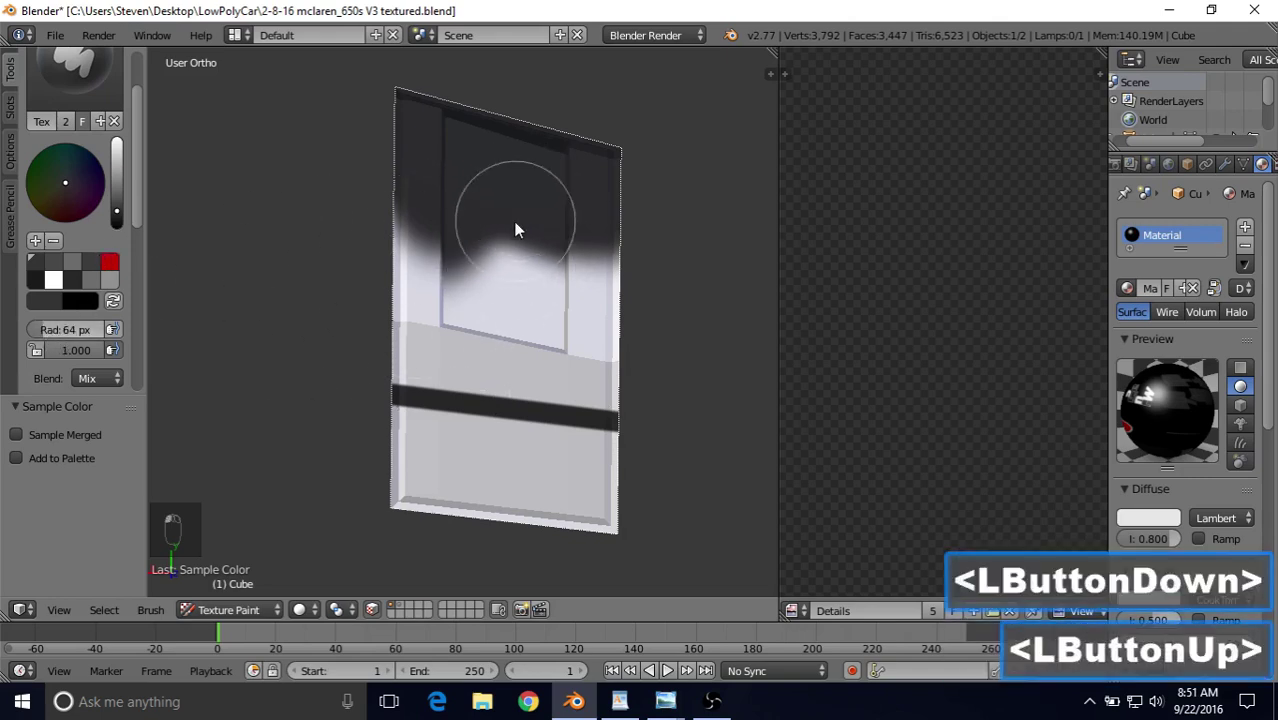
mouse_move(425, 246)
mouse_down()
mouse_move(400, 198)
mouse_move(391, 247)
mouse_up()
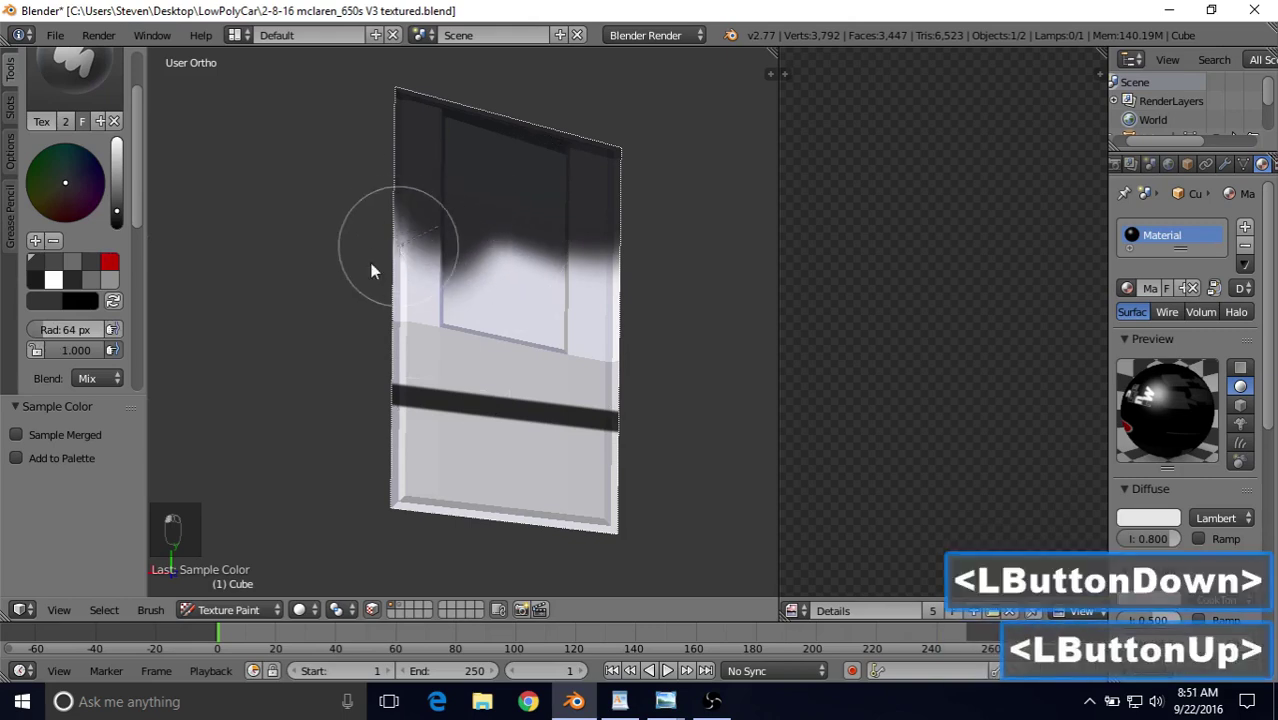
Set the stroke method back to Space and paint the light area over the recessed panel dark, down towards the straight line.
drag(137, 217, 142, 352)
click(101, 270)
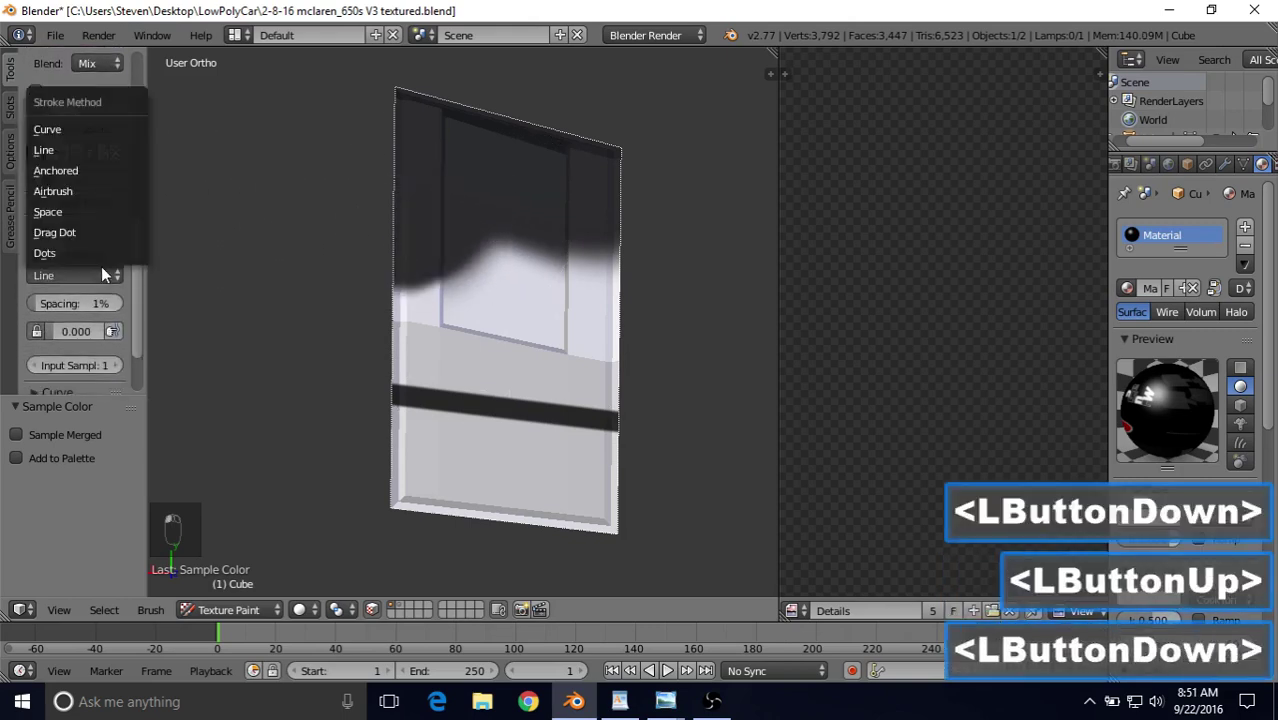
click(60, 211)
drag(562, 268, 440, 285)
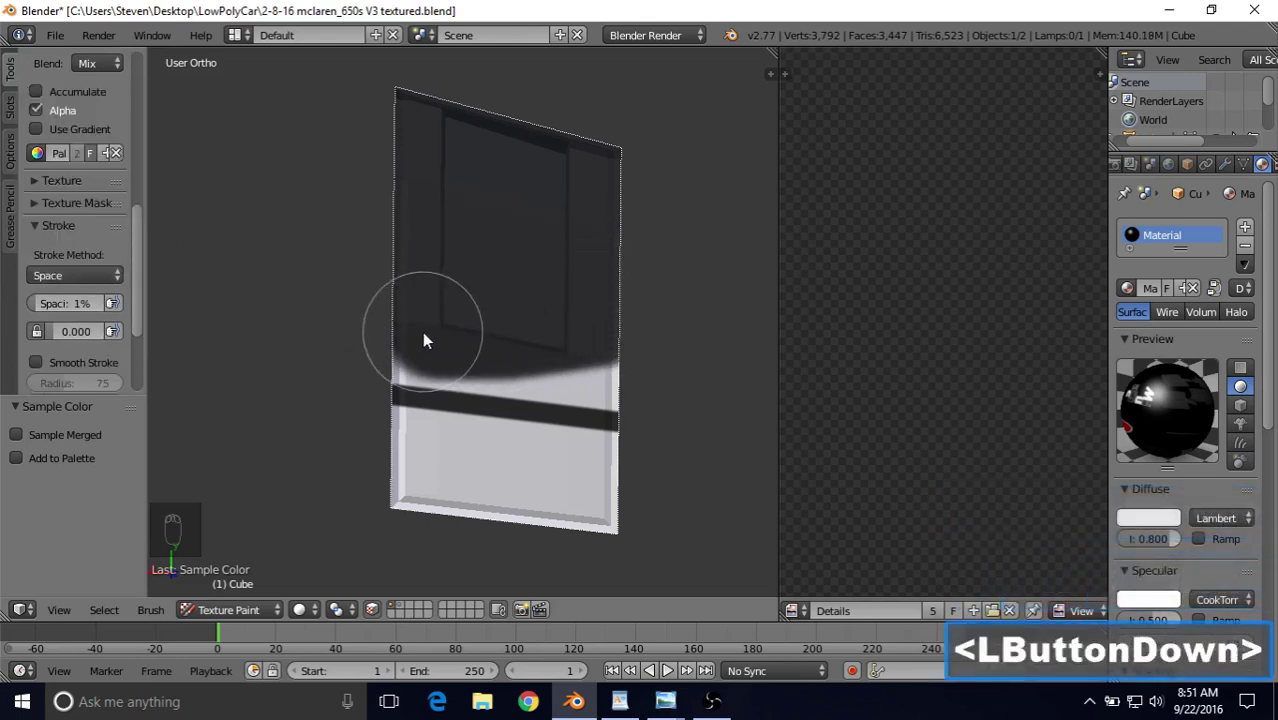
drag(408, 341, 408, 344)
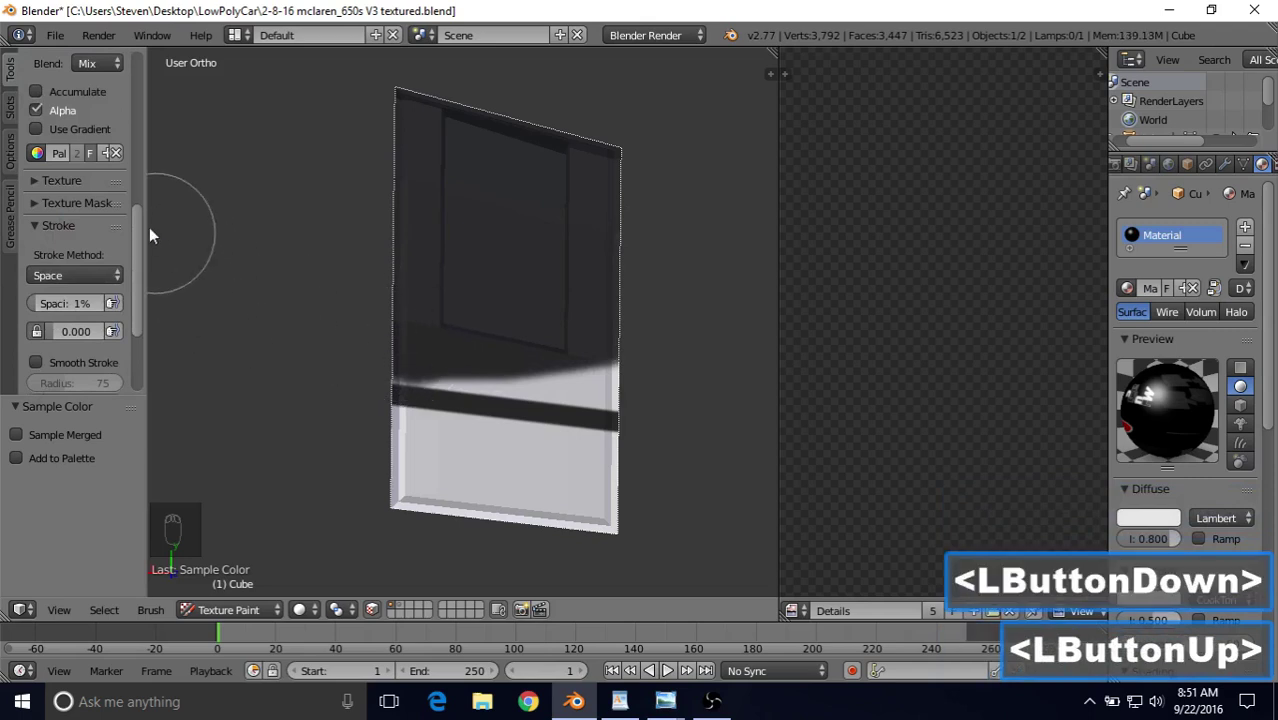
Reduce the brush radius to 30 px and fill the remaining light gap just above the straight dark line.
drag(139, 208, 141, 104)
drag(92, 328, 39, 326)
mouse_move(403, 368)
mouse_down()
mouse_move(526, 401)
mouse_move(545, 355)
mouse_up()
scroll(545, 330, down, 2)
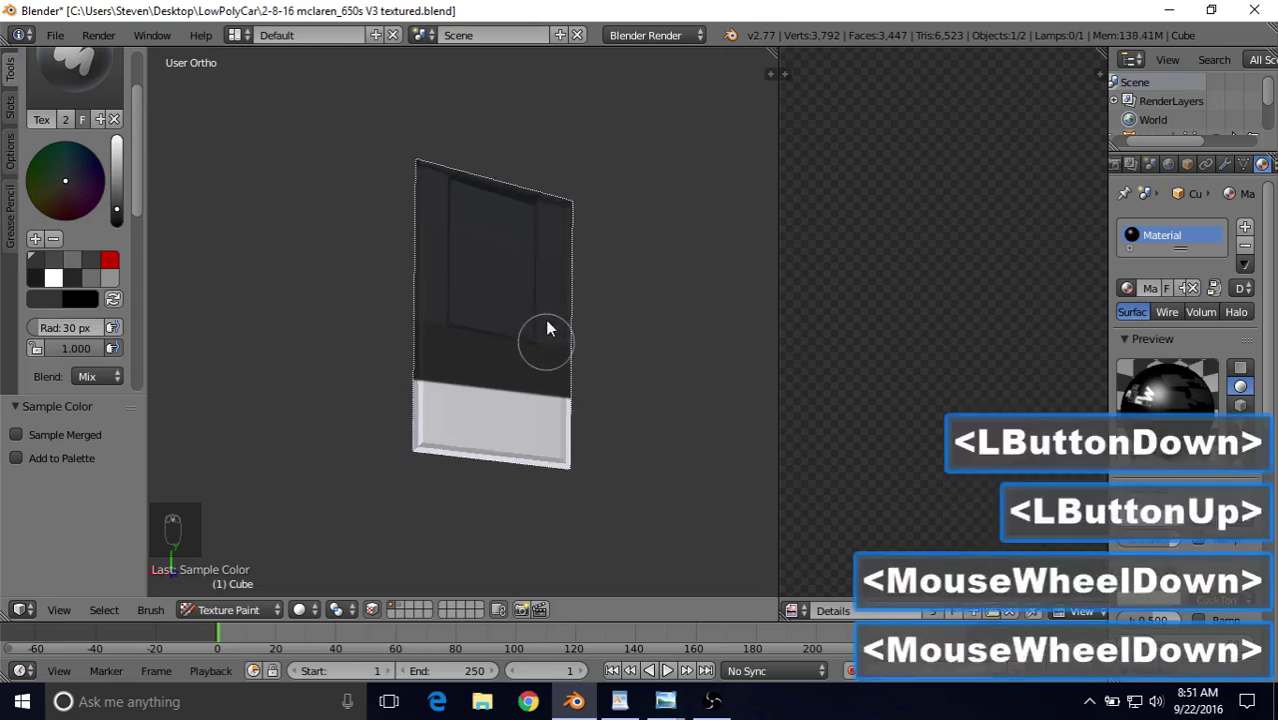
Paint dark strokes along the plate's far end edge and over the side corner just above the light section.
scroll(514, 254, down, 1)
mouse_move(545, 330)
middle_down()
mouse_move(514, 254)
mouse_move(402, 205)
mouse_move(397, 240)
mouse_move(428, 340)
mouse_move(487, 345)
mouse_move(509, 382)
mouse_move(498, 414)
mouse_move(512, 443)
middle_up()
scroll(428, 340, down, 2)
scroll(428, 340, down, 5)
scroll(509, 382, down, 1)
scroll(491, 365, down, 2)
scroll(512, 443, up, 2)
scroll(512, 441, up, 10)
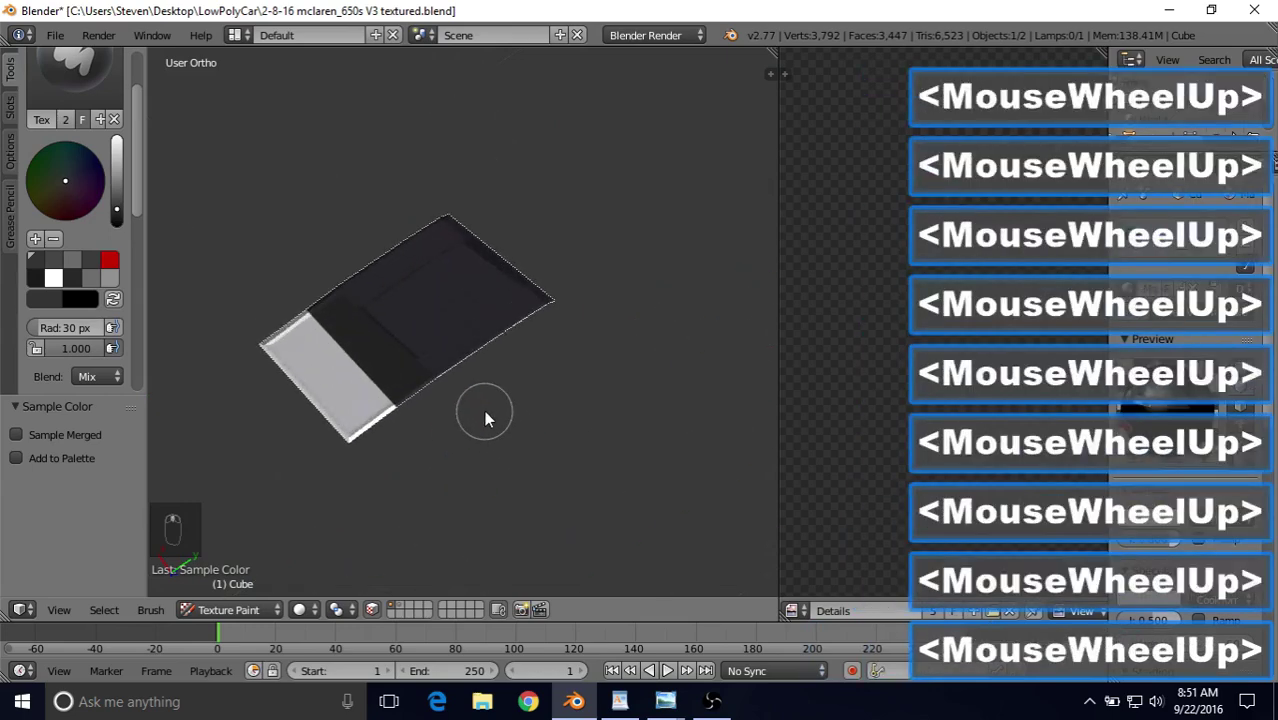
middle_drag(379, 329, 506, 118)
middle_drag(506, 118, 430, 374)
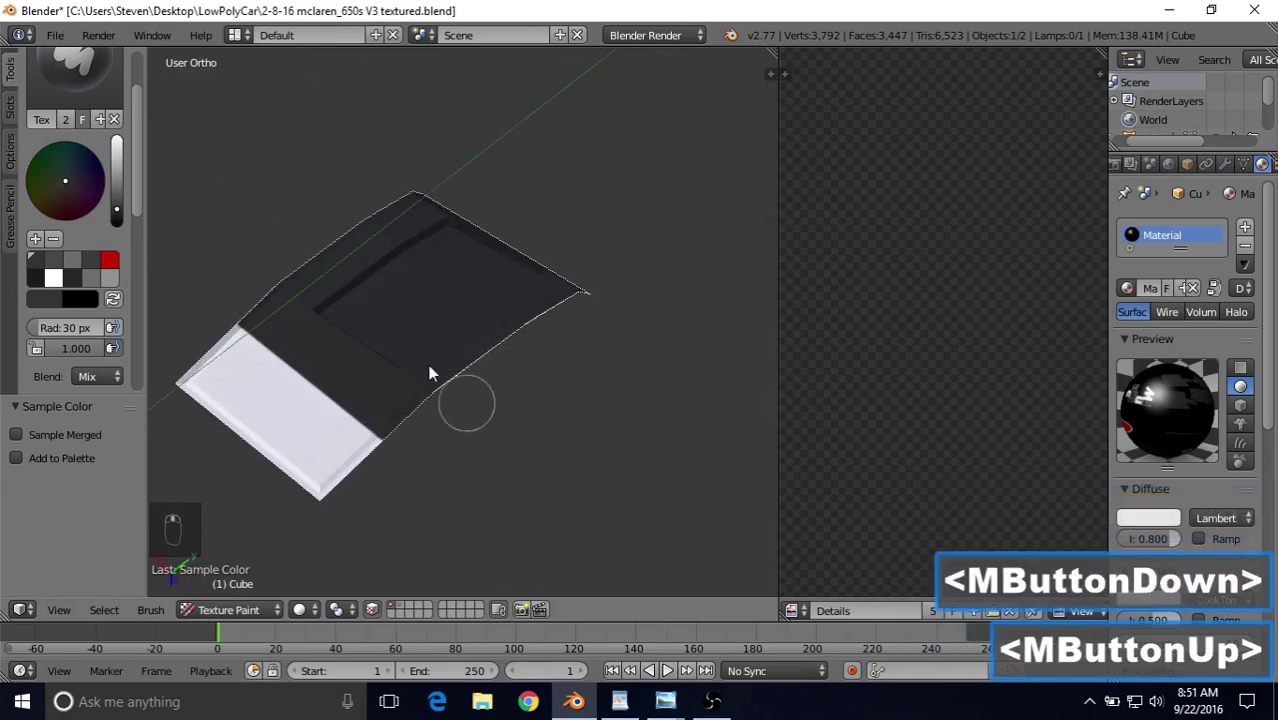
drag(412, 196, 576, 290)
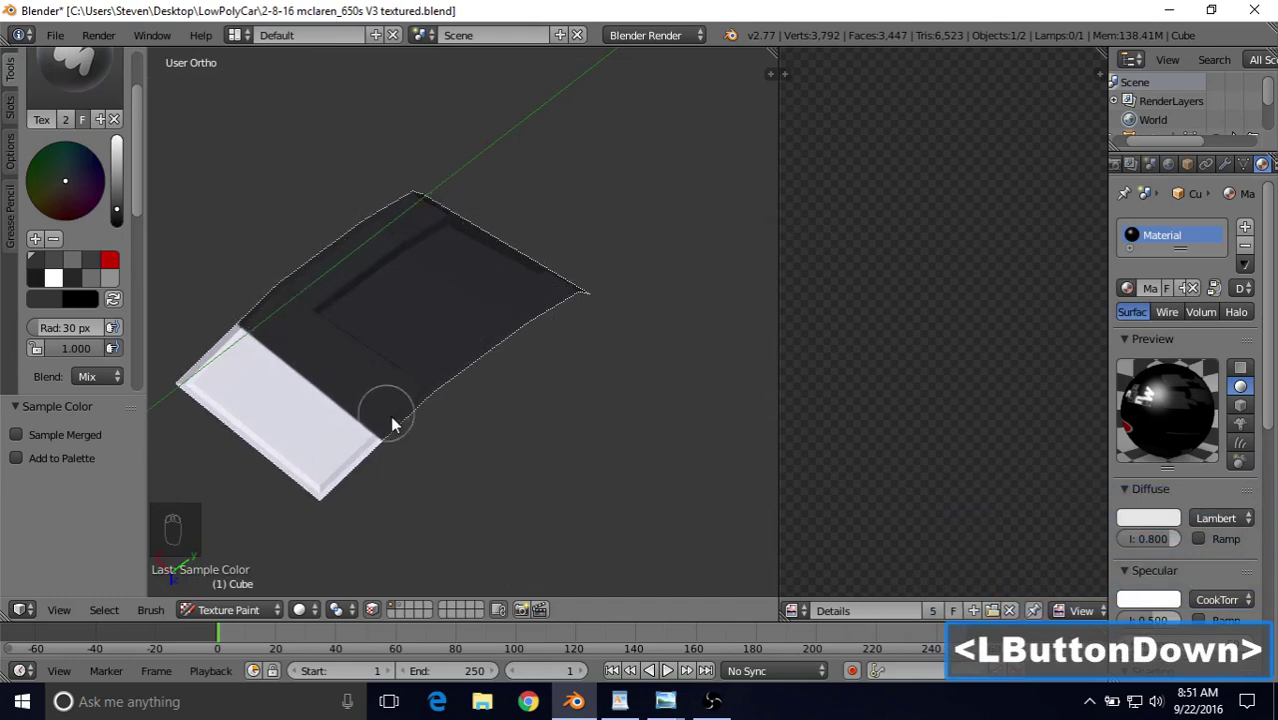
drag(392, 420, 434, 442)
Paint the dark colour across the plate's recessed panel and its surrounding border.
middle_drag(337, 285, 499, 362)
click(370, 435)
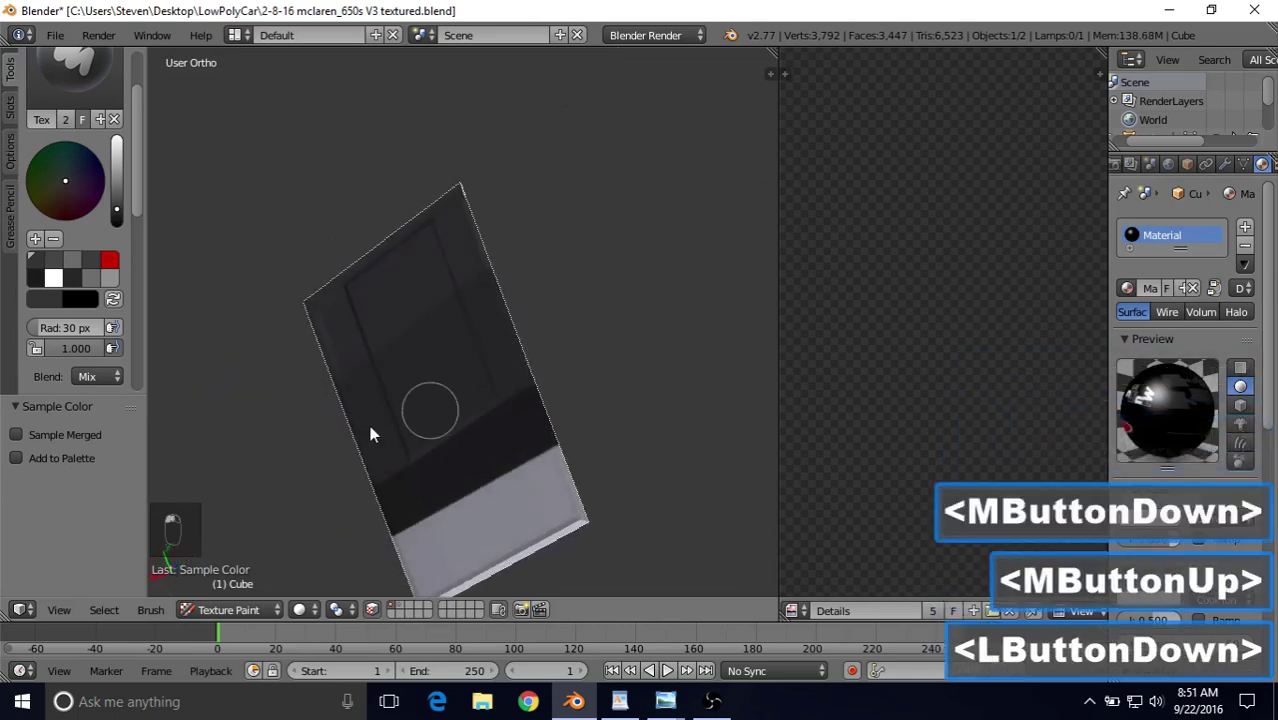
mouse_move(322, 292)
mouse_down()
mouse_move(456, 314)
mouse_move(548, 366)
mouse_up()
scroll(548, 366, down, 3)
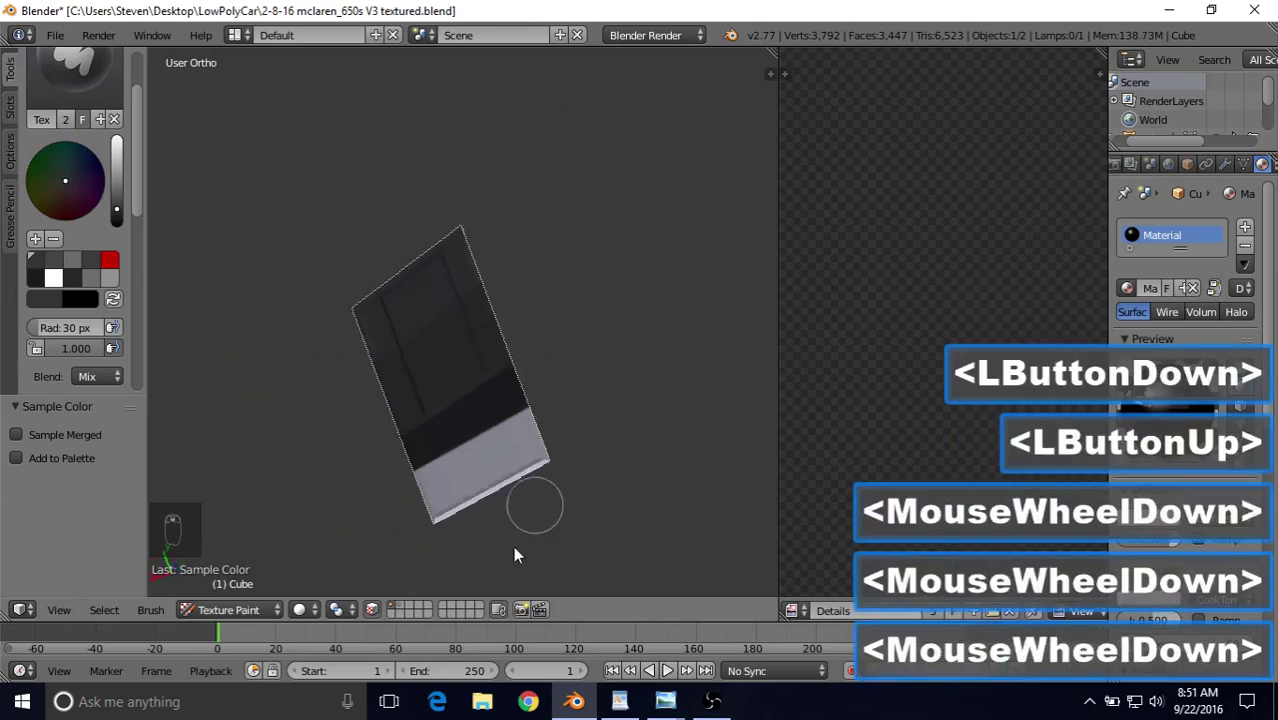
Turn off face selection masking to bring back the whole car and view the painted spoiler struts.
click(355, 610)
scroll(501, 372, down, 9)
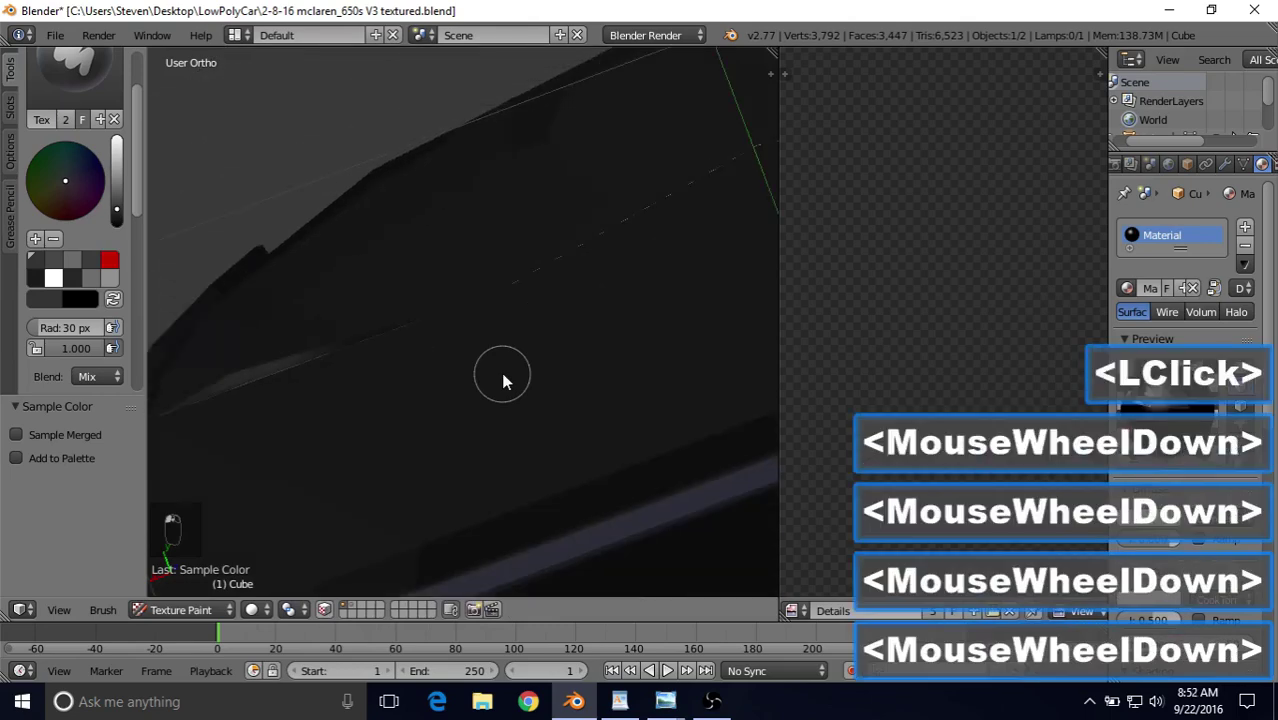
middle_drag(501, 372, 508, 305)
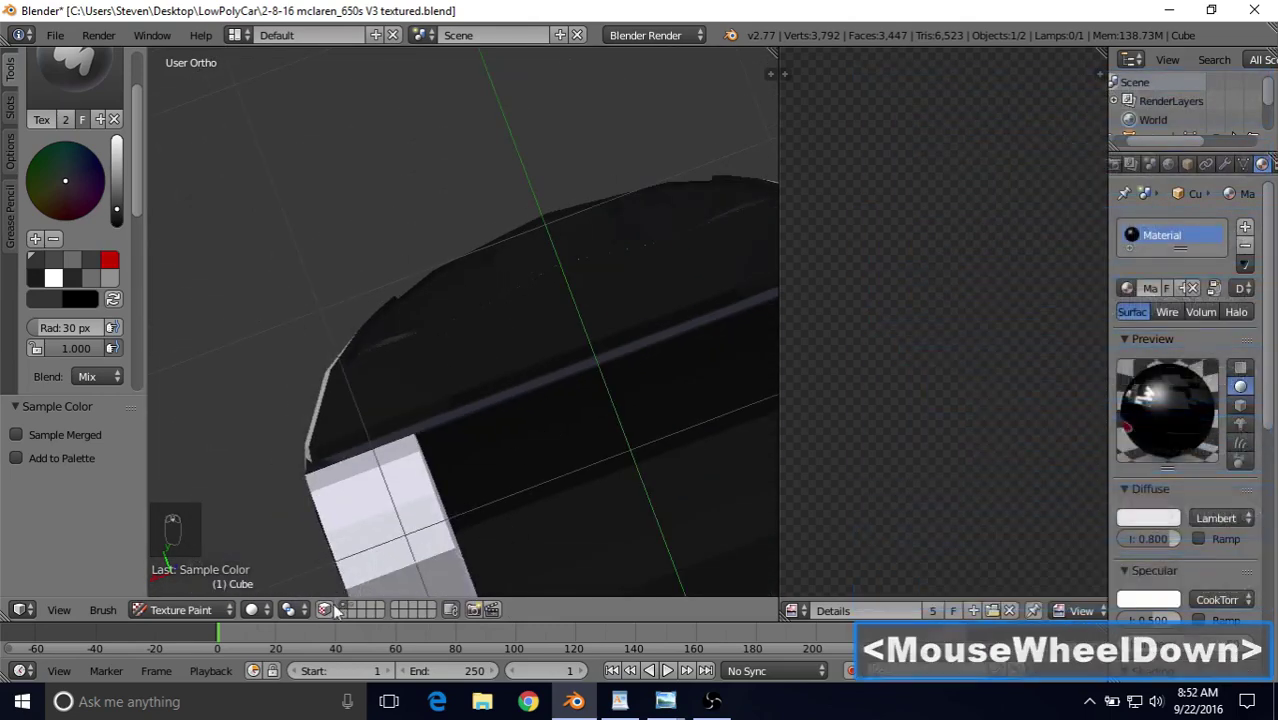
middle_drag(521, 262, 402, 482)
scroll(500, 348, up, 1)
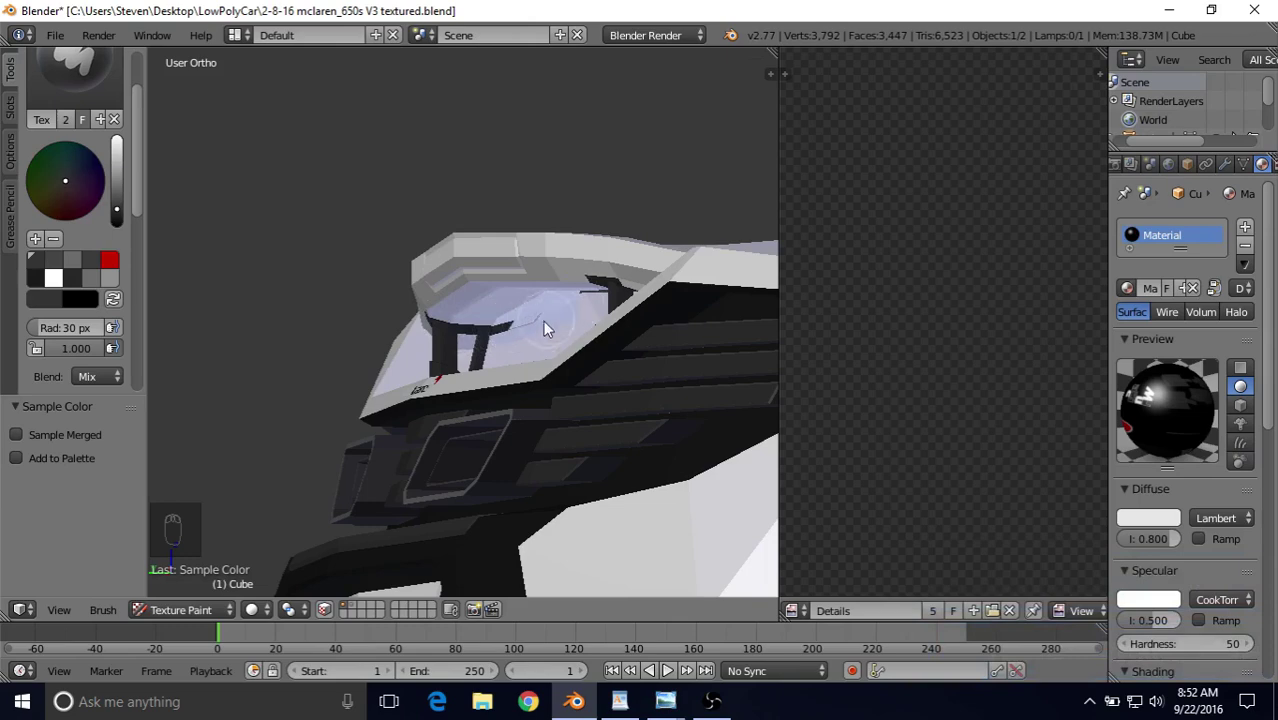
Examine the spoiler and rear of the car, followed by its side, front and windshield area.
scroll(504, 327, down, 3)
middle_drag(510, 315, 447, 321)
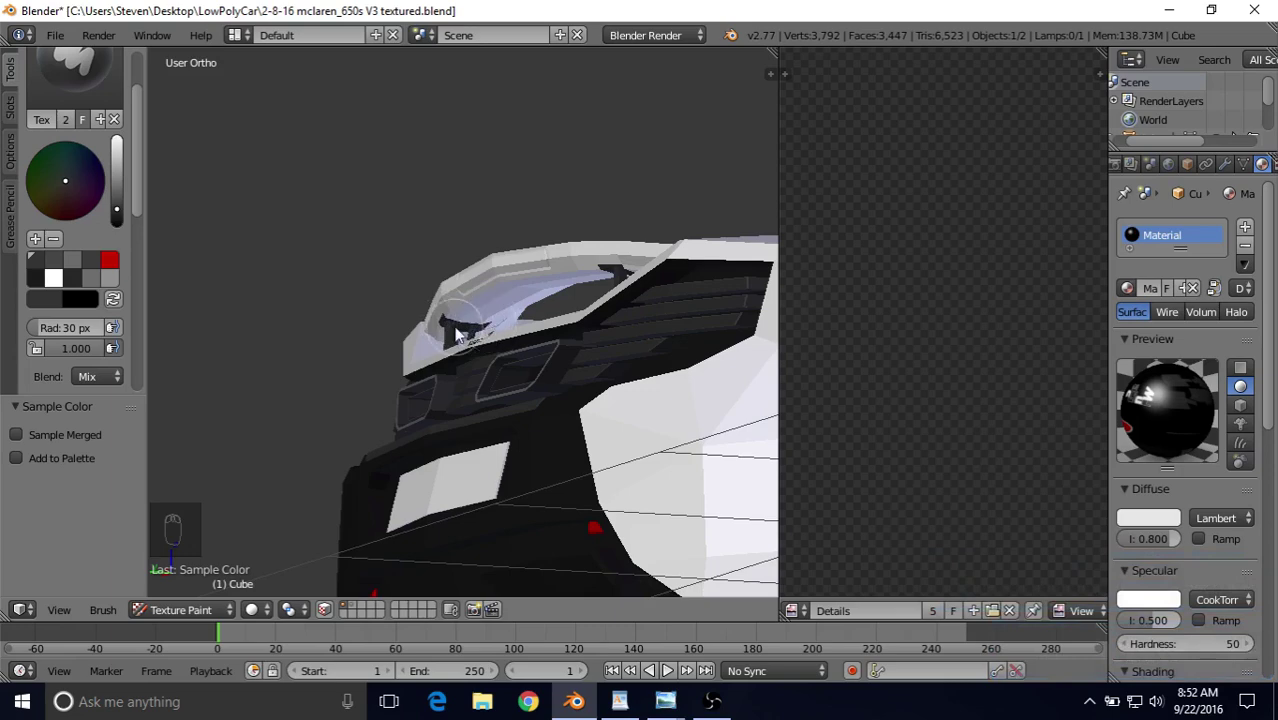
scroll(487, 332, down, 2)
middle_drag(485, 334, 639, 297)
scroll(550, 314, down, 3)
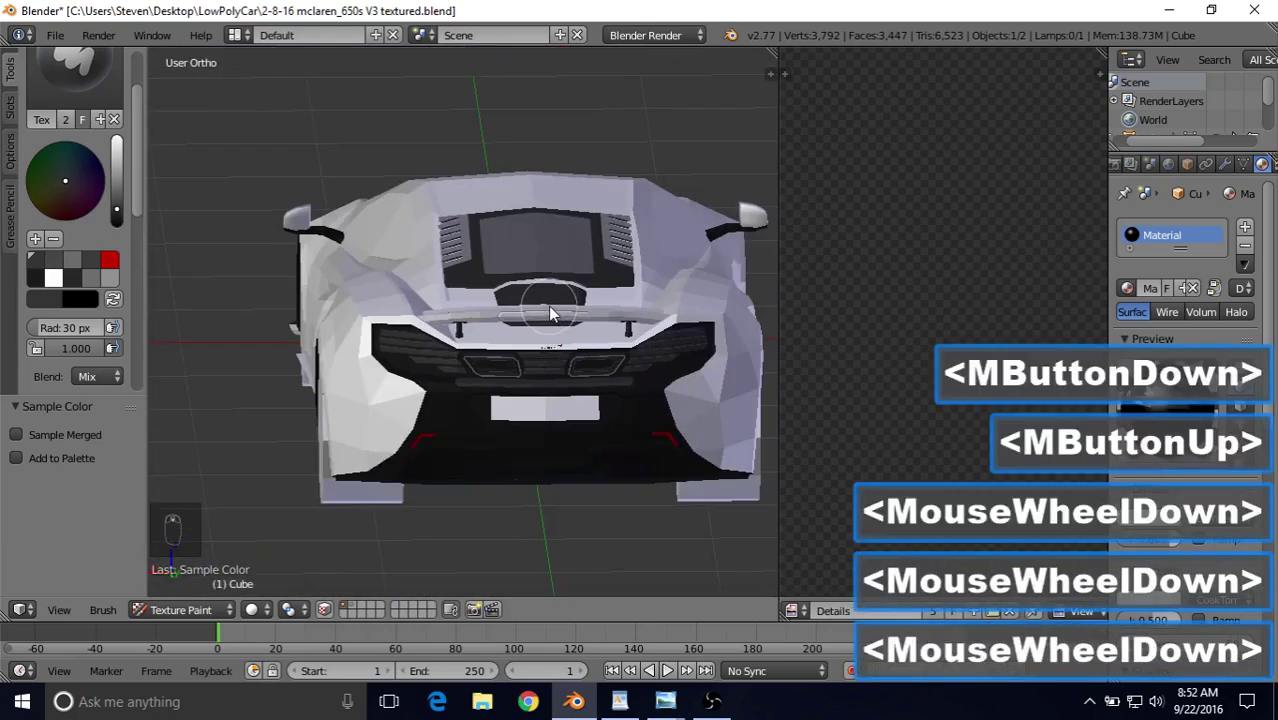
middle_drag(550, 314, 300, 255)
shift+middle_drag(300, 255, 289, 247)
scroll(320, 244, down, 2)
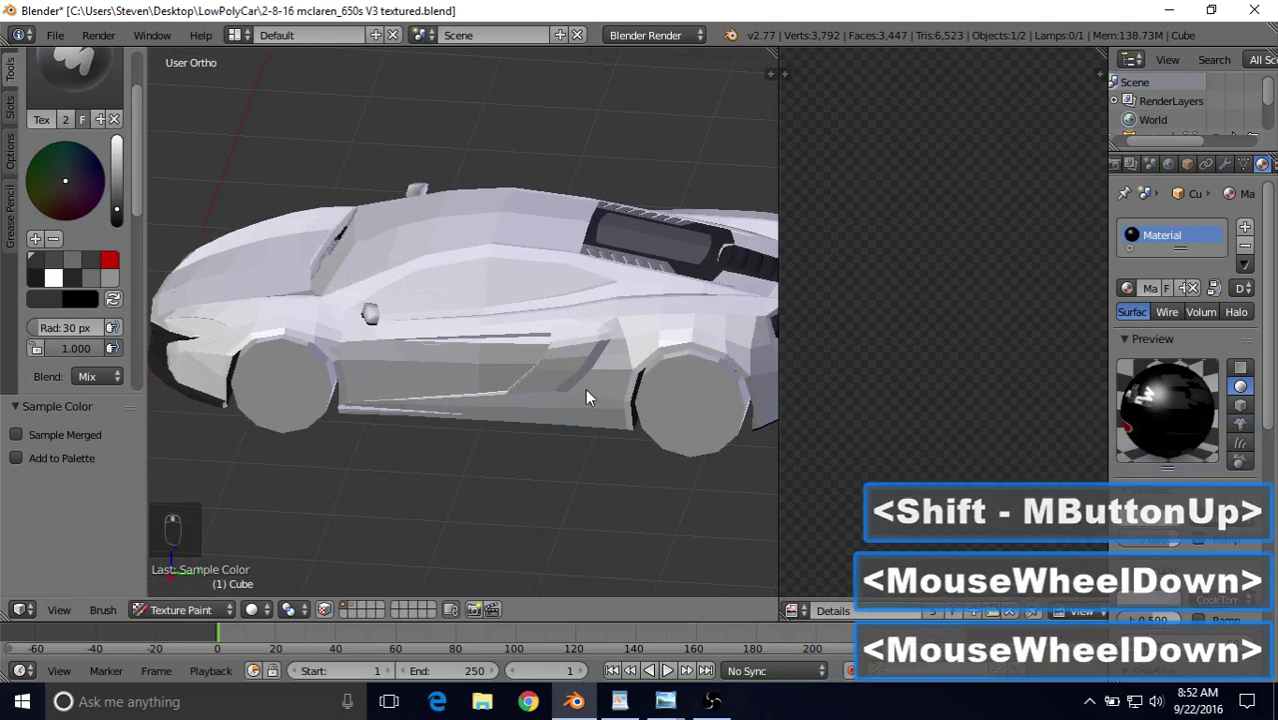
middle_drag(388, 274, 542, 297)
scroll(428, 342, up, 3)
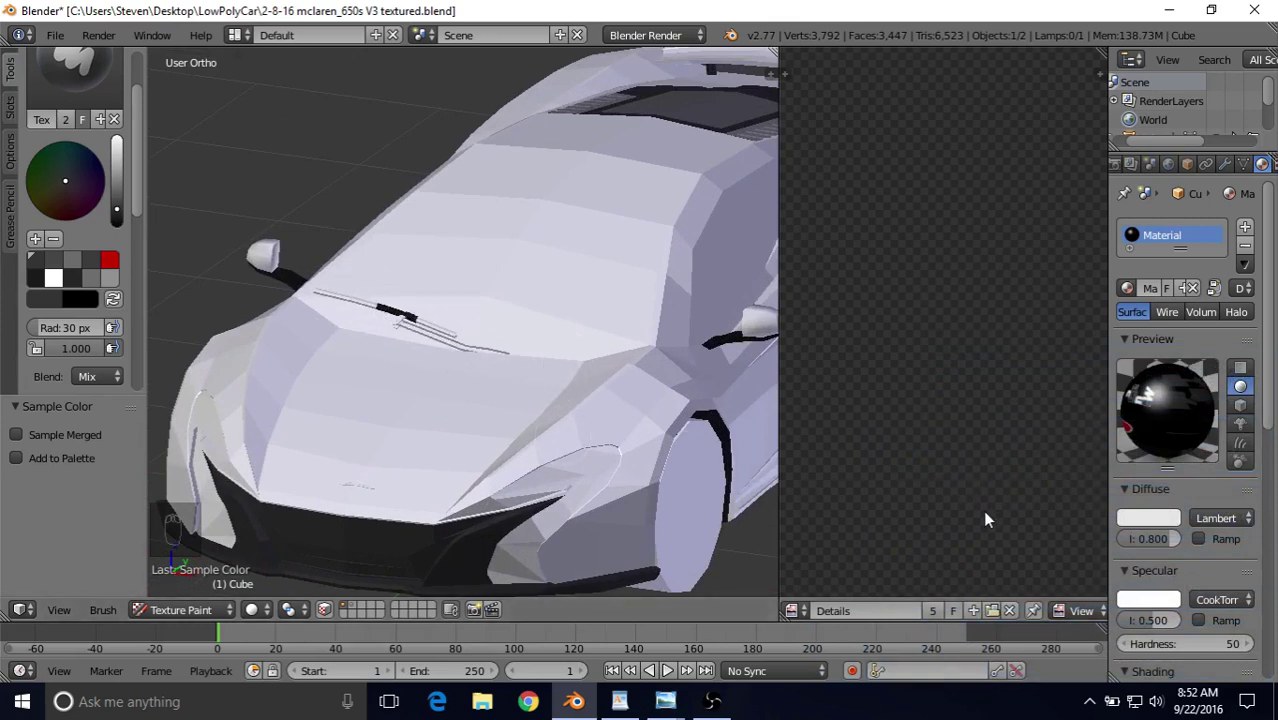
Save the painted texture as Details.png in the LowPolyCar folder, overwriting the existing file.
middle_drag(847, 612, 1033, 614)
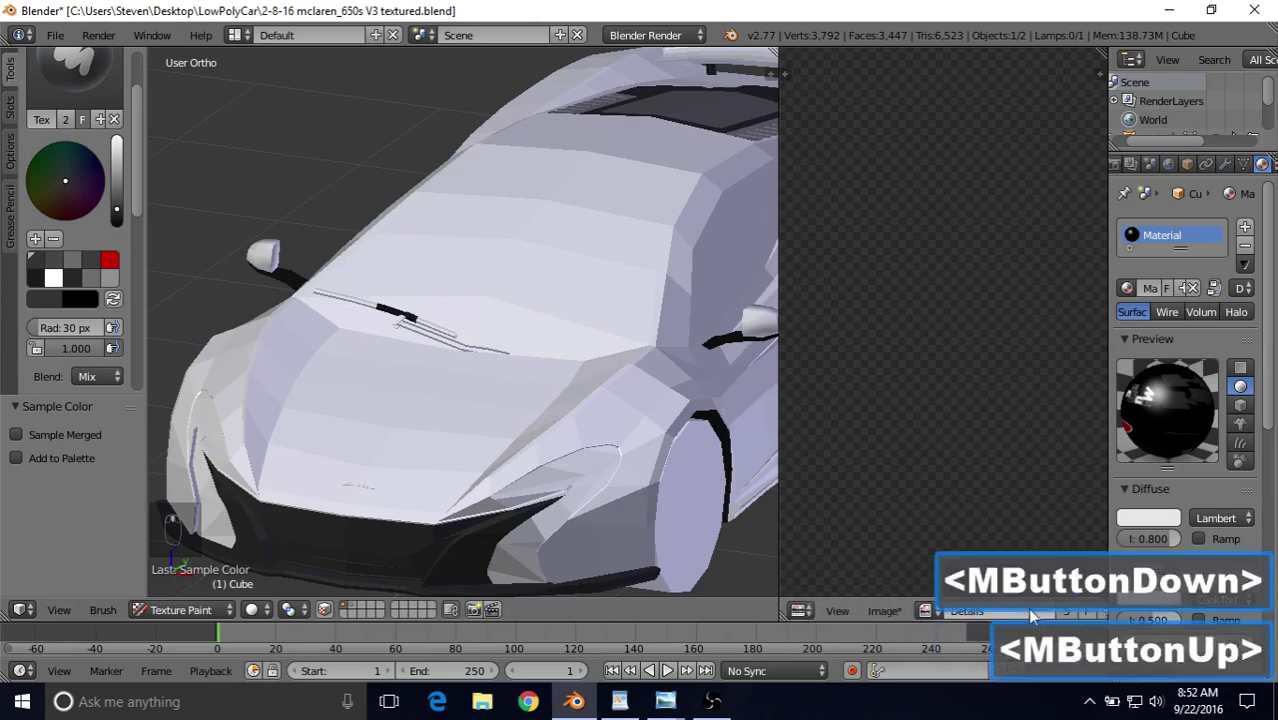
click(897, 613)
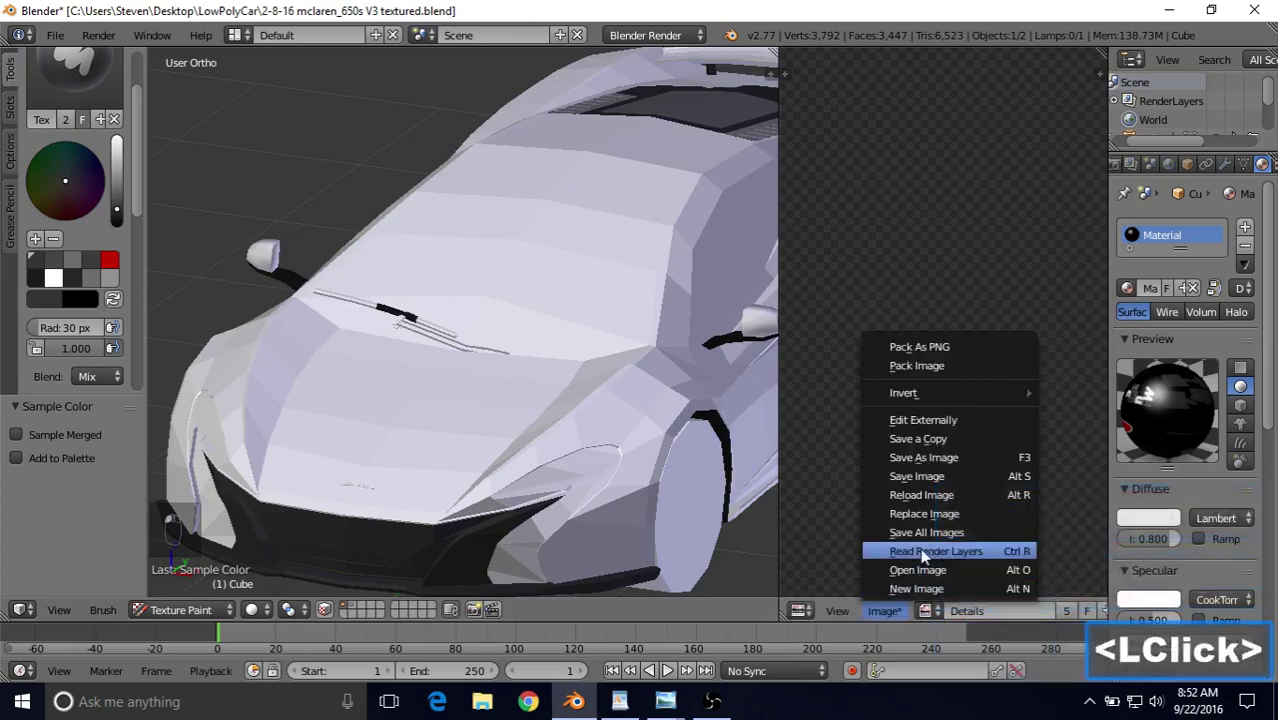
click(938, 462)
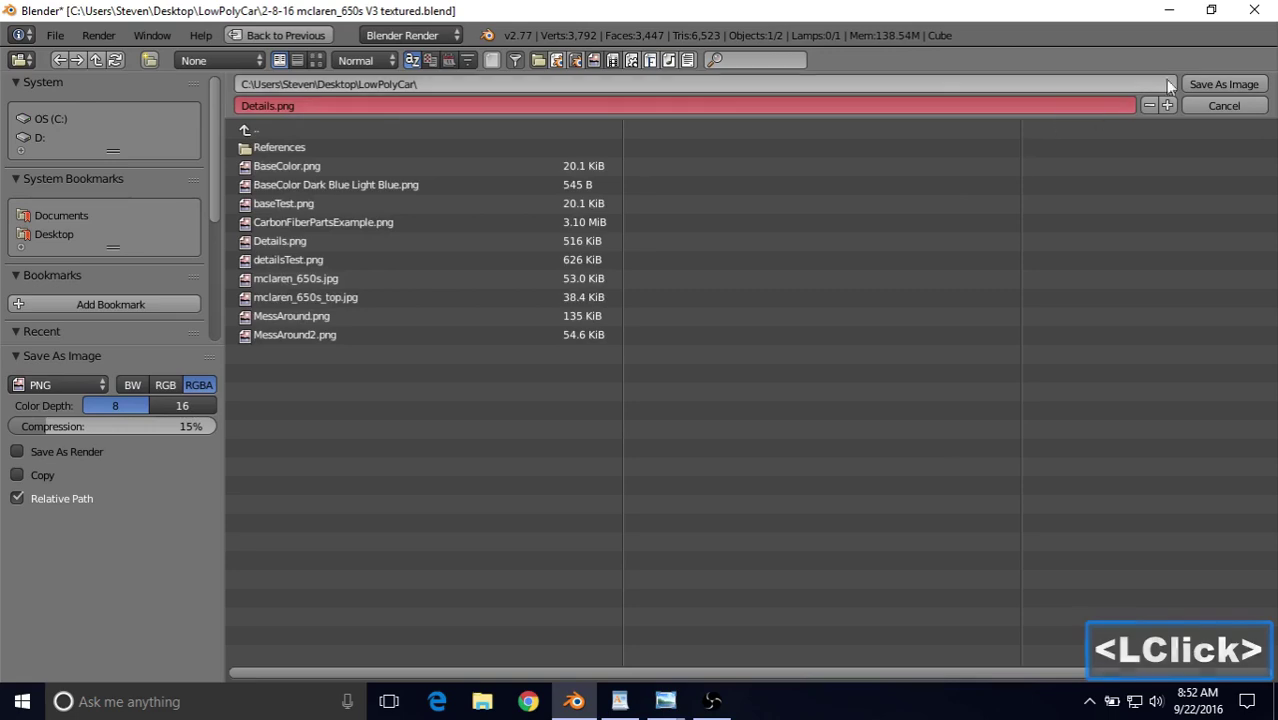
click(1203, 80)
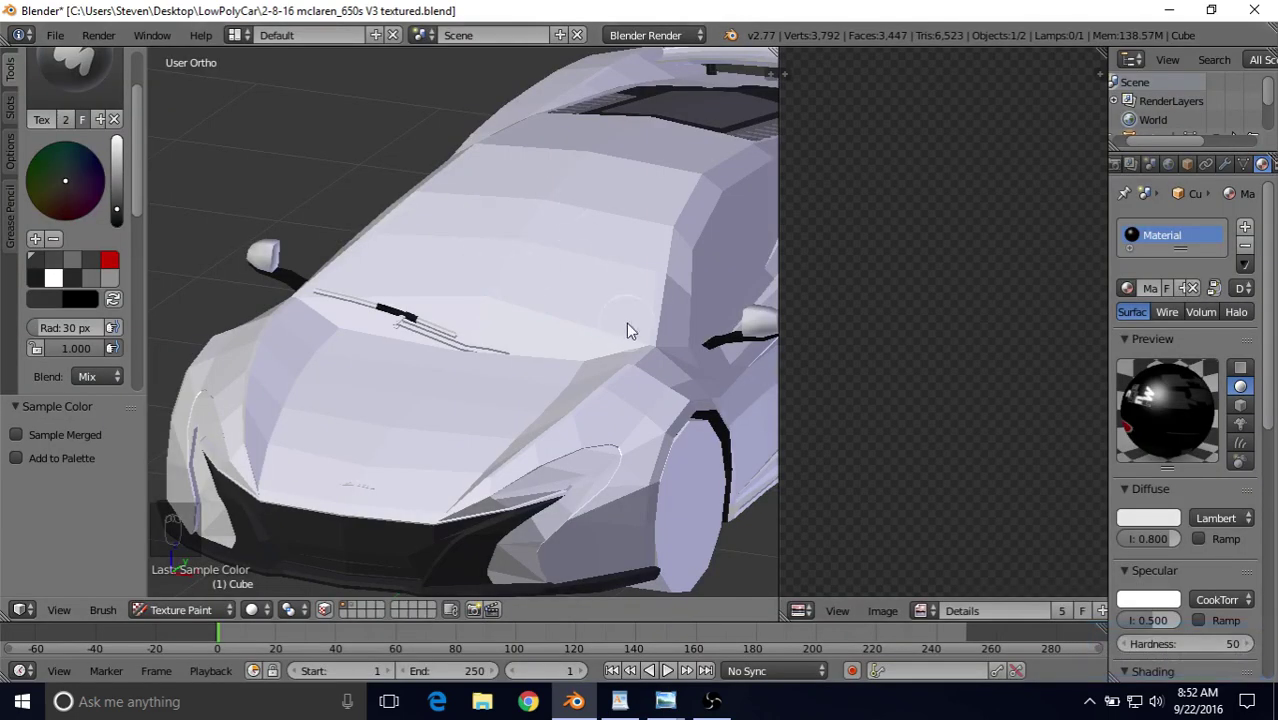
Switch the car to Edit Mode and reveal all hidden geometry, with the UV layout in view.
mouse_move(627, 324)
middle_down()
mouse_move(613, 300)
mouse_move(385, 285)
mouse_move(296, 252)
mouse_move(316, 270)
mouse_move(480, 303)
mouse_move(676, 314)
mouse_move(650, 330)
middle_up()
scroll(610, 352, up, 2)
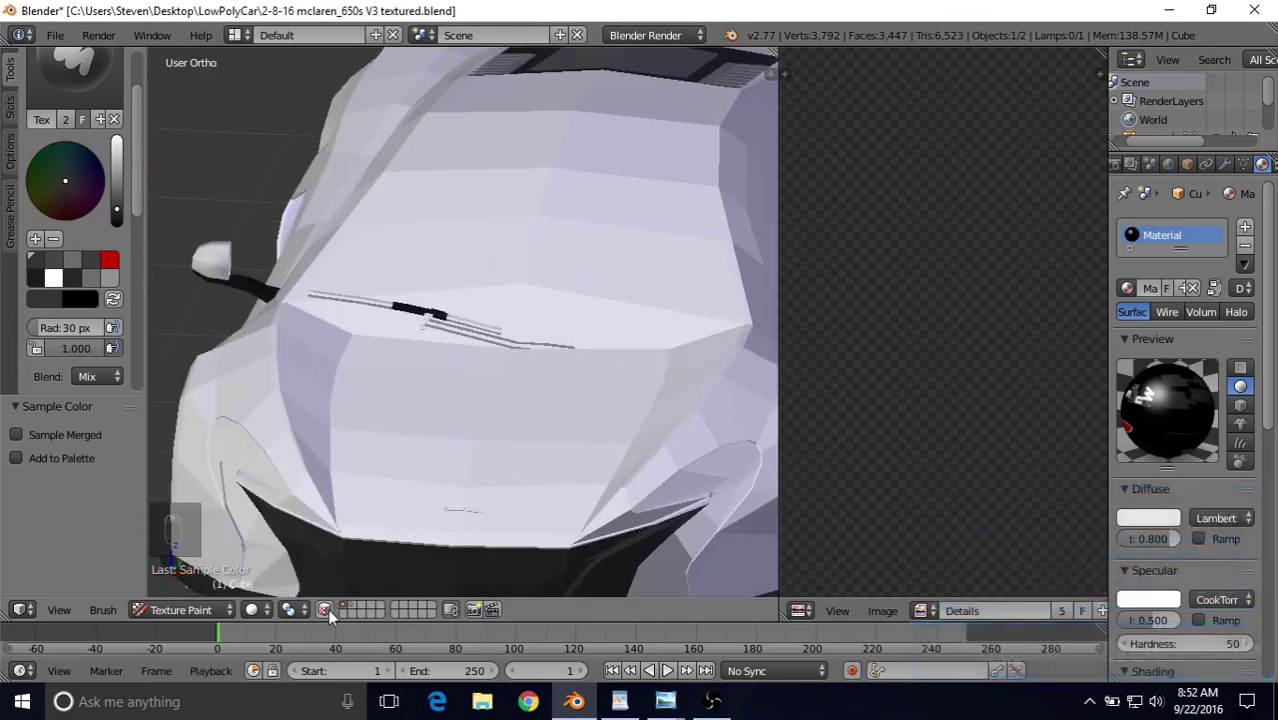
click(220, 610)
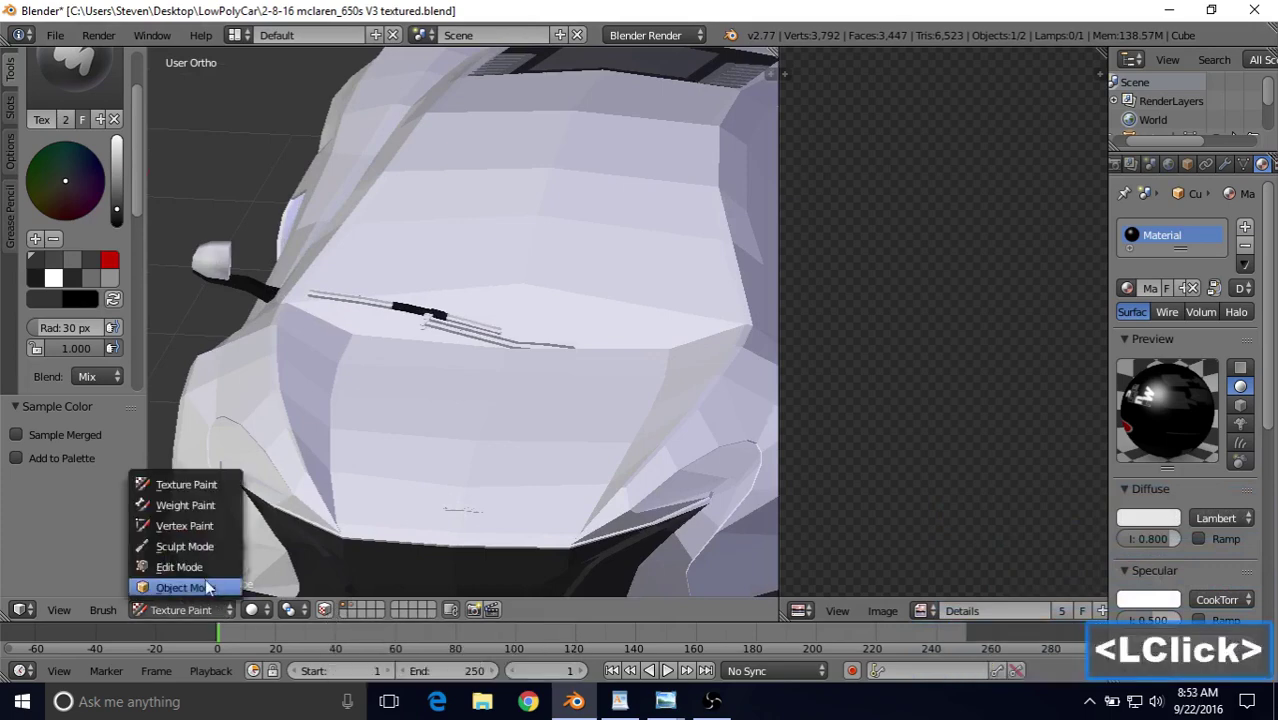
click(200, 568)
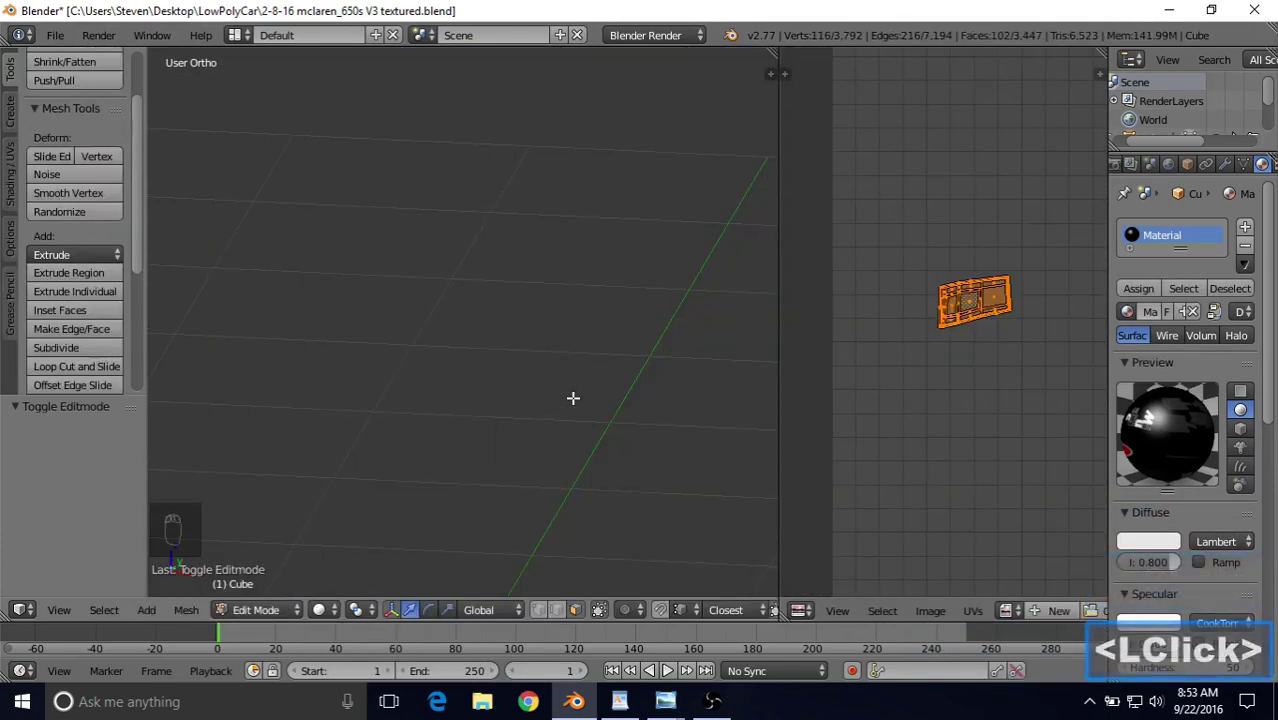
key(alt+h)
scroll(587, 374, down, 1)
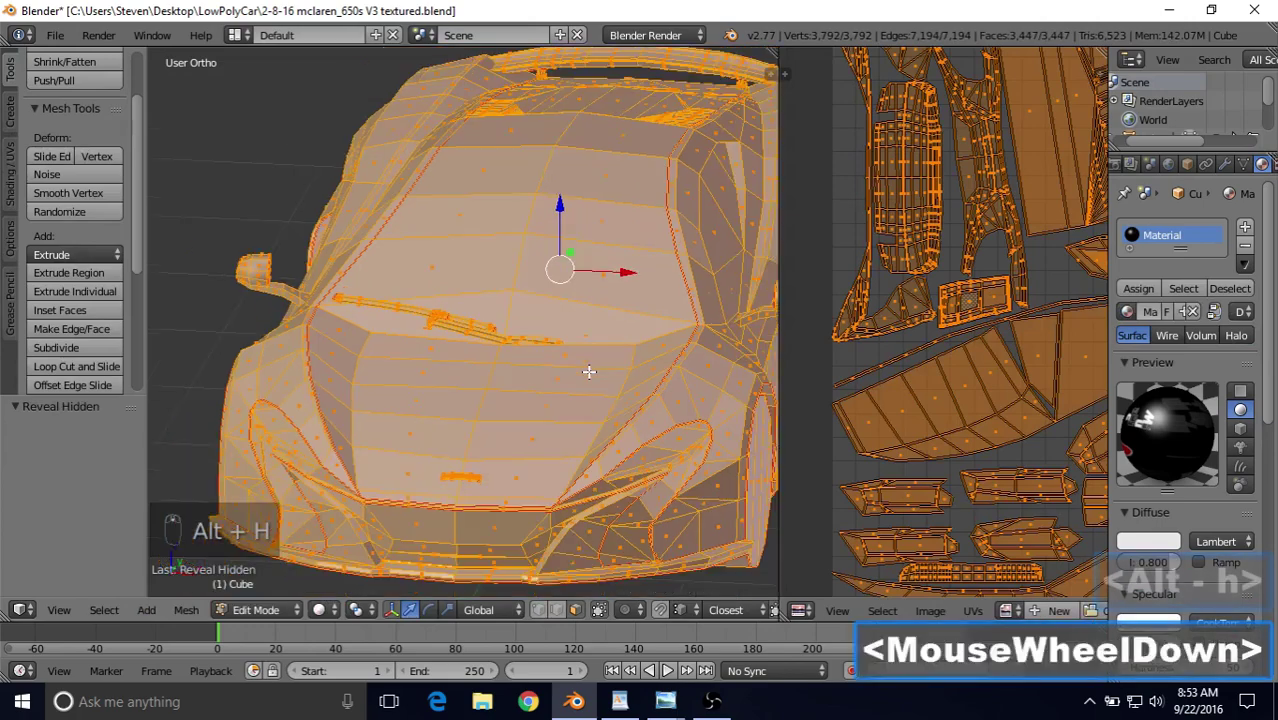
scroll(970, 289, down, 3)
shift+middle_drag(1000, 310, 1062, 346)
Select the windshield wiper's arm, blade and bracket pieces as linked faces delimited by seams.
scroll(502, 383, up, 6)
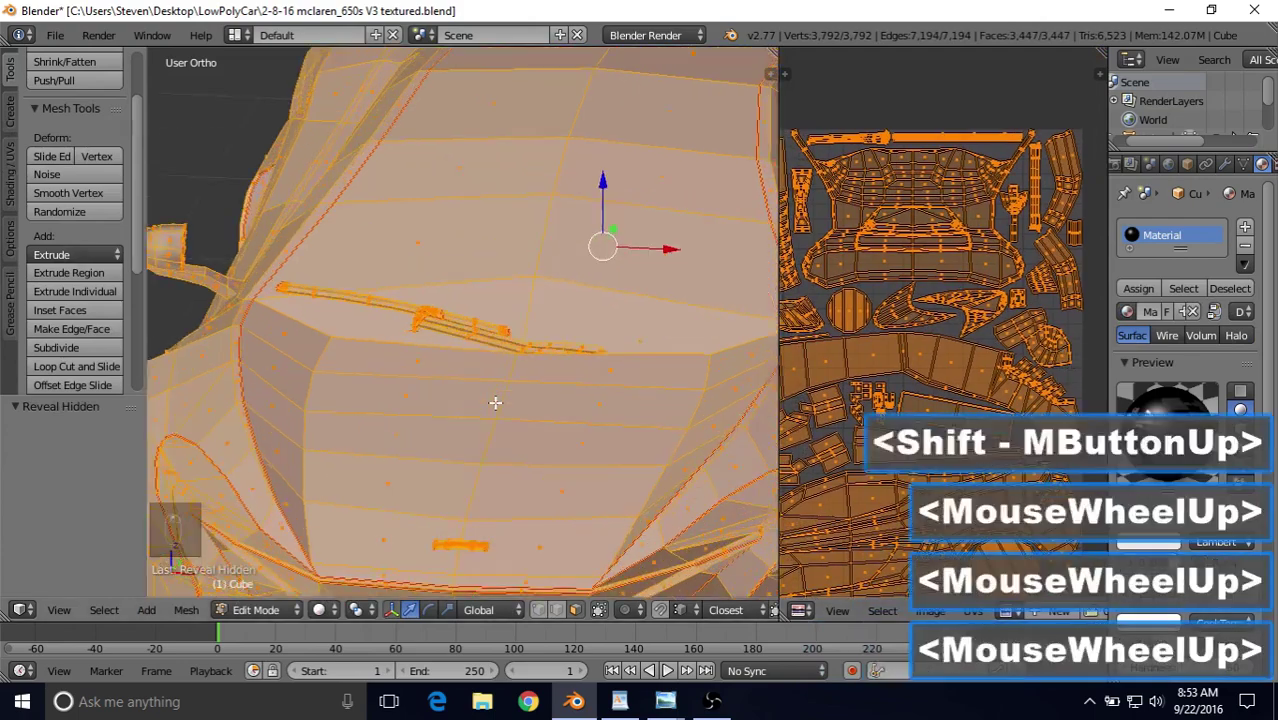
shift+middle_drag(502, 383, 508, 317)
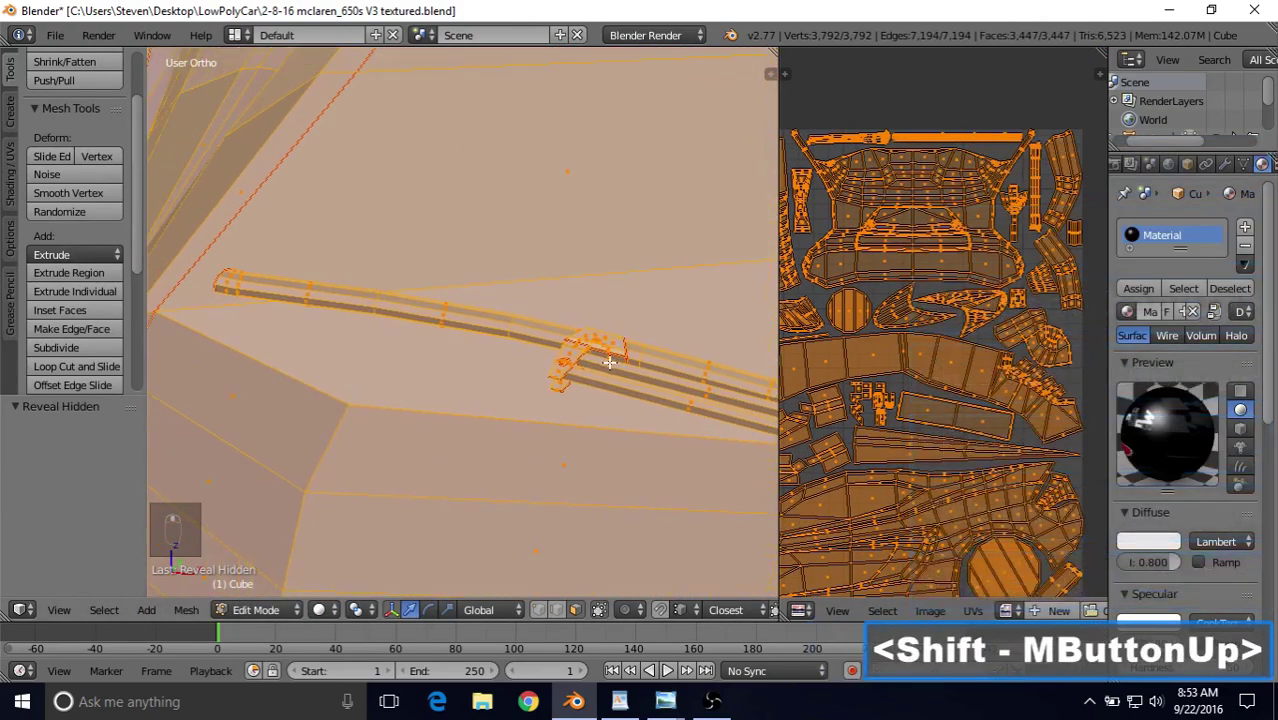
scroll(508, 317, up, 2)
right_click(443, 313)
key(l)
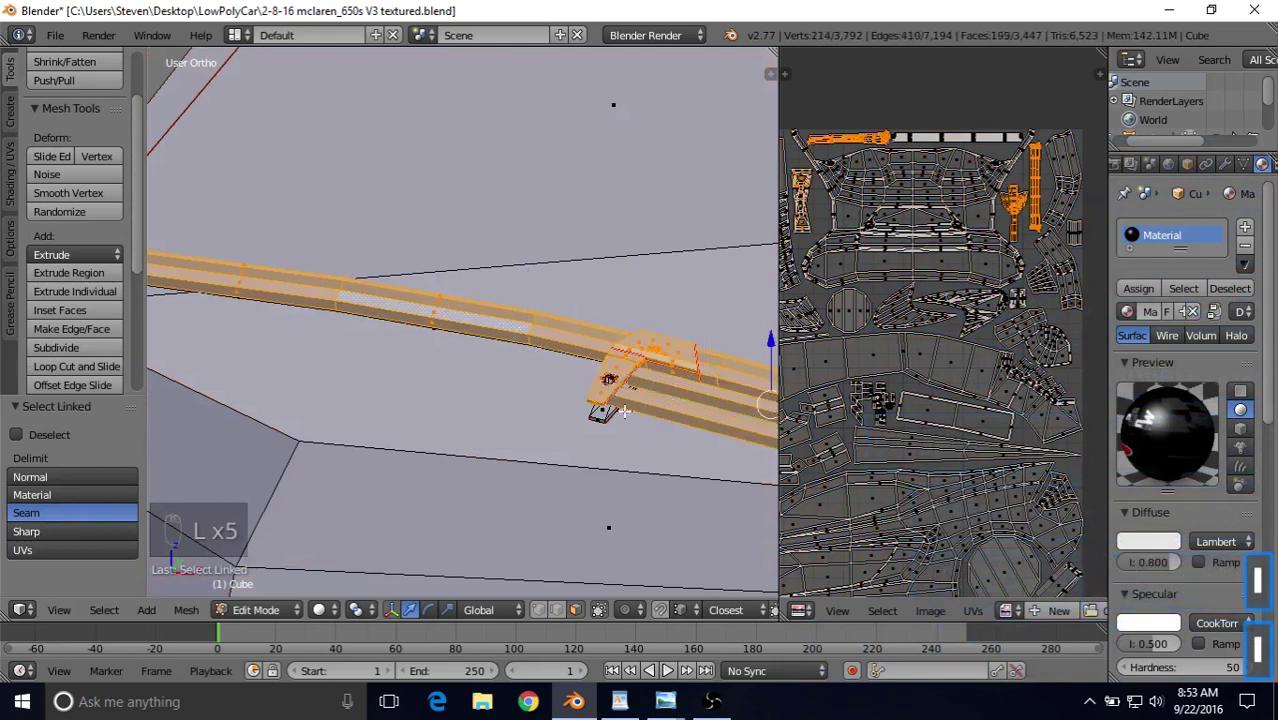
Add the lower bracket piece and the thin blade strip beneath the wiper to the linked selection.
middle_drag(567, 324, 545, 257)
scroll(456, 342, up, 5)
scroll(485, 348, up, 1)
scroll(485, 348, up, 1)
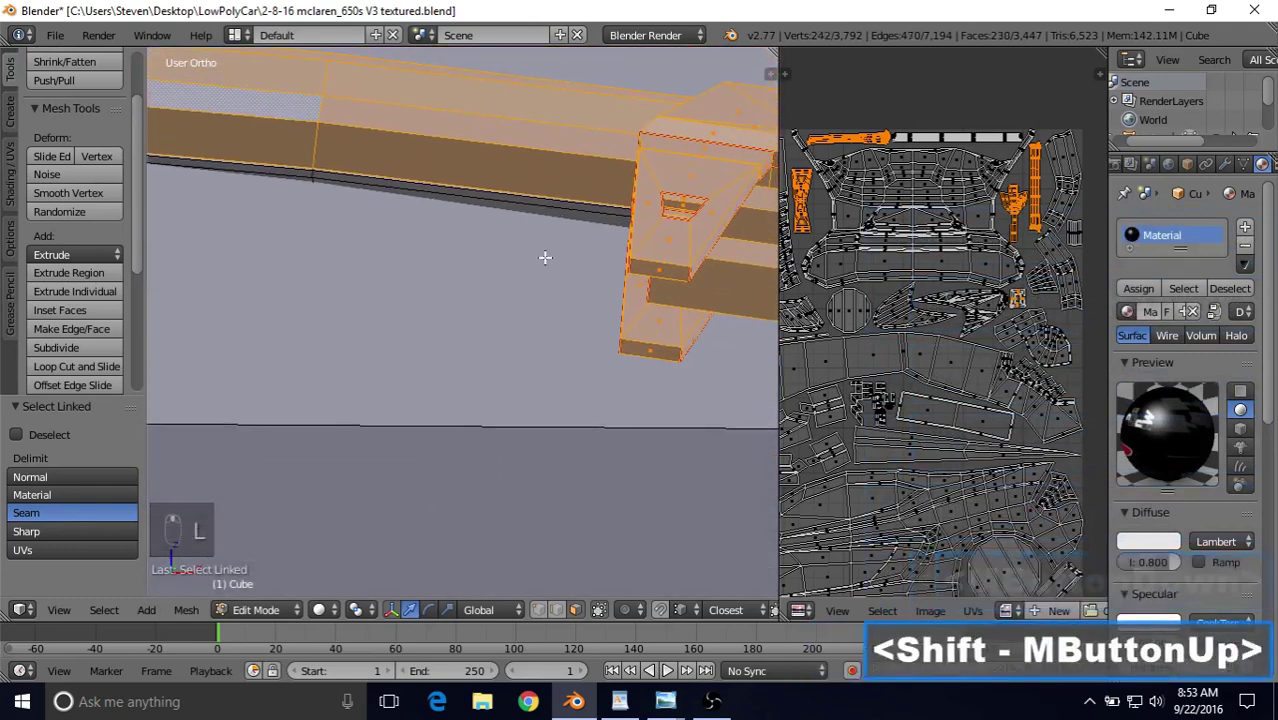
key(l)
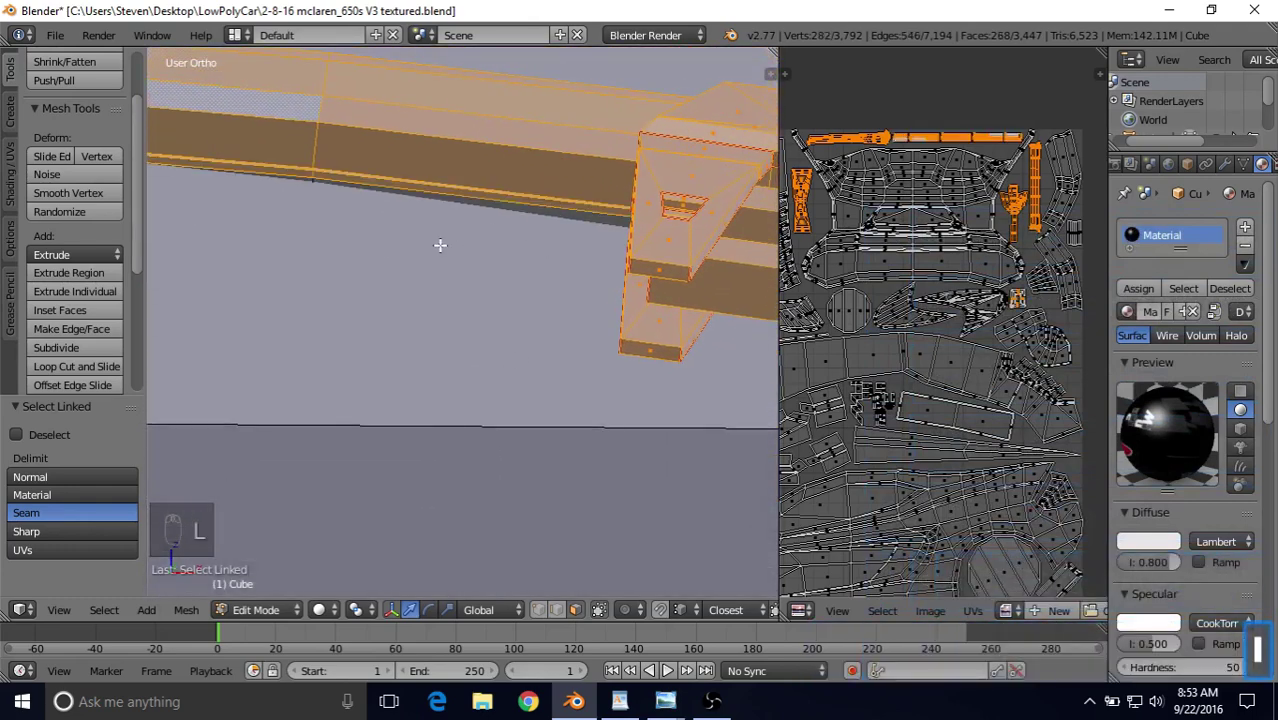
Add the remaining unselected pieces inside the wiper bracket and under the wiper blade to the selection.
scroll(440, 250, down, 8)
mouse_move(570, 240)
middle_down()
mouse_move(584, 251)
mouse_move(556, 261)
middle_up()
key(KP_Decimal)
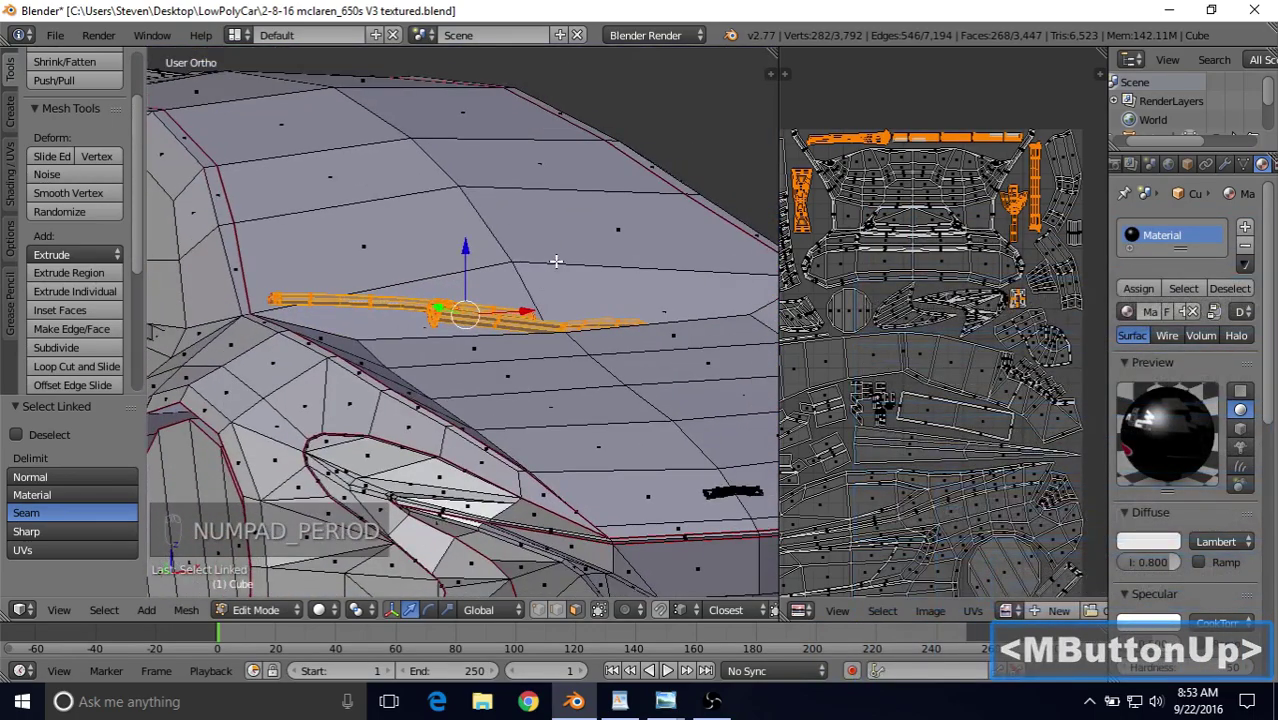
scroll(463, 332, up, 7)
middle_drag(463, 332, 512, 336)
scroll(440, 334, up, 2)
scroll(514, 338, up, 3)
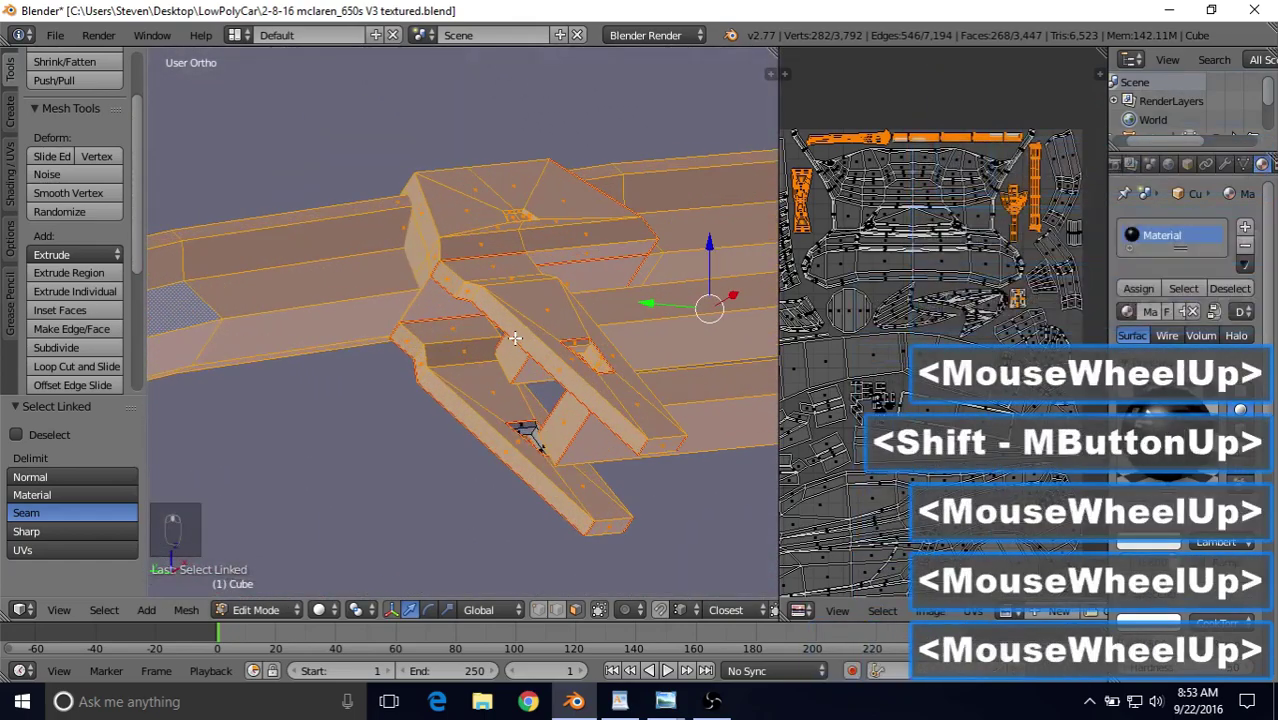
key(l)
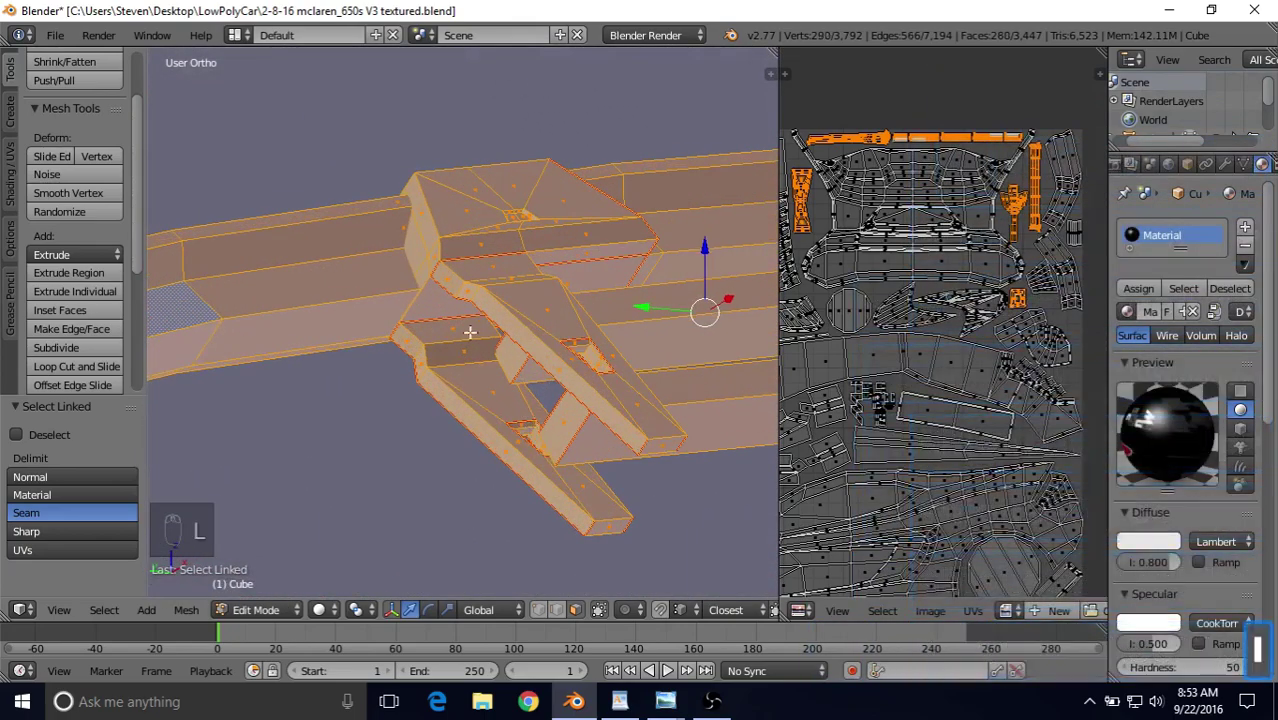
middle_drag(470, 332, 506, 303)
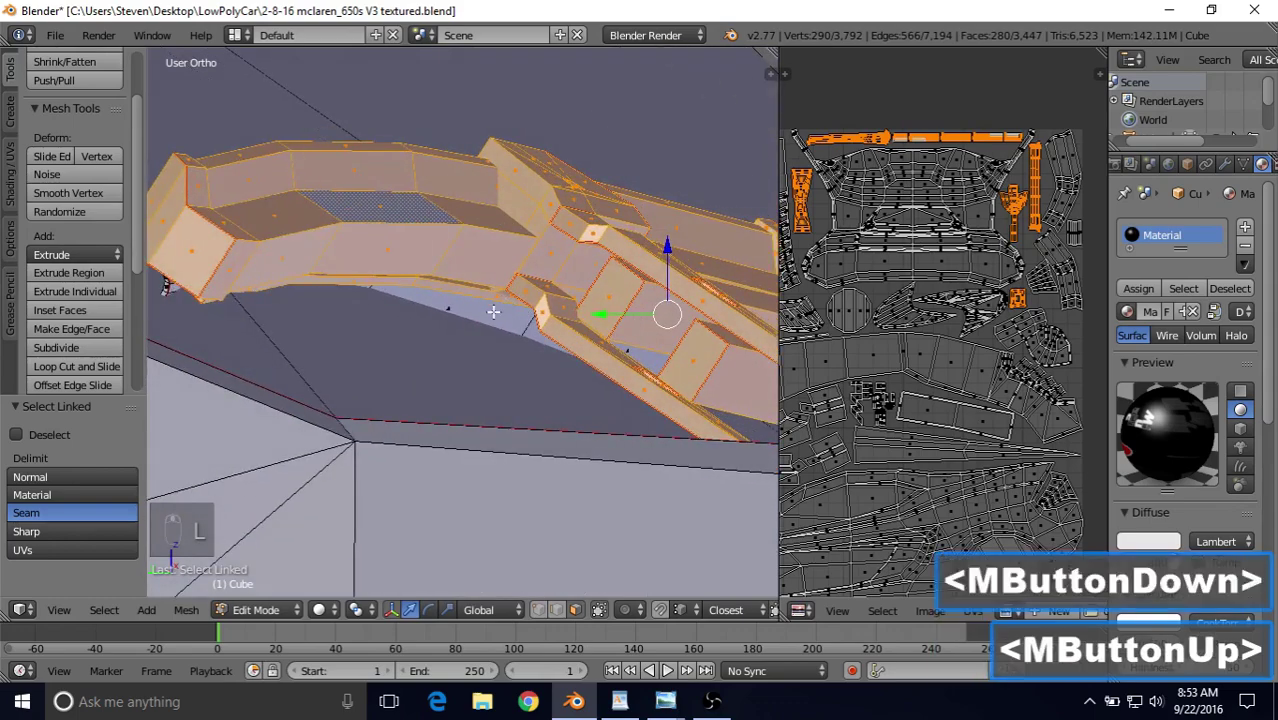
key(l)
Examine the wiper selection in wireframe and solid display for missed pieces.
scroll(493, 312, down, 1)
middle_drag(570, 276, 442, 348)
scroll(588, 354, down, 7)
shift+middle_drag(592, 369, 420, 372)
scroll(498, 358, up, 3)
key(z)
middle_drag(498, 358, 436, 430)
key(z)
scroll(436, 430, down, 3)
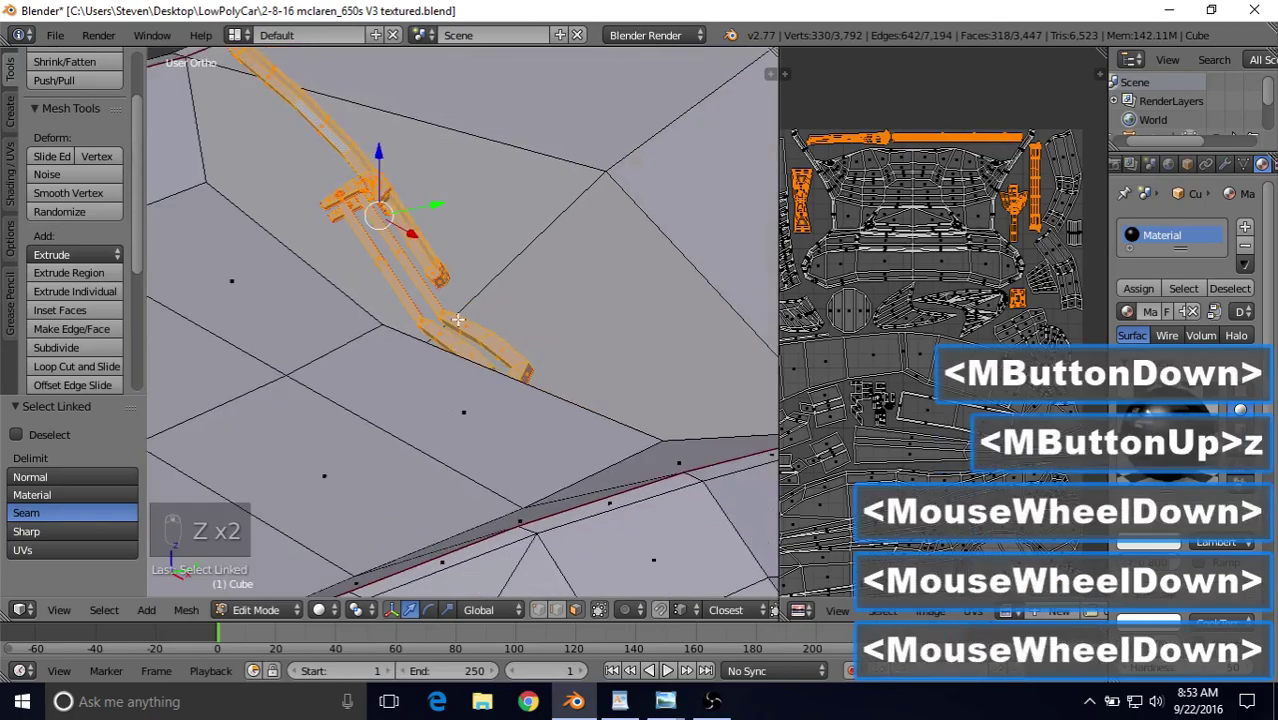
Isolate the windshield wiper assembly by hiding all unselected geometry.
middle_drag(400, 290, 341, 307)
scroll(525, 300, up, 4)
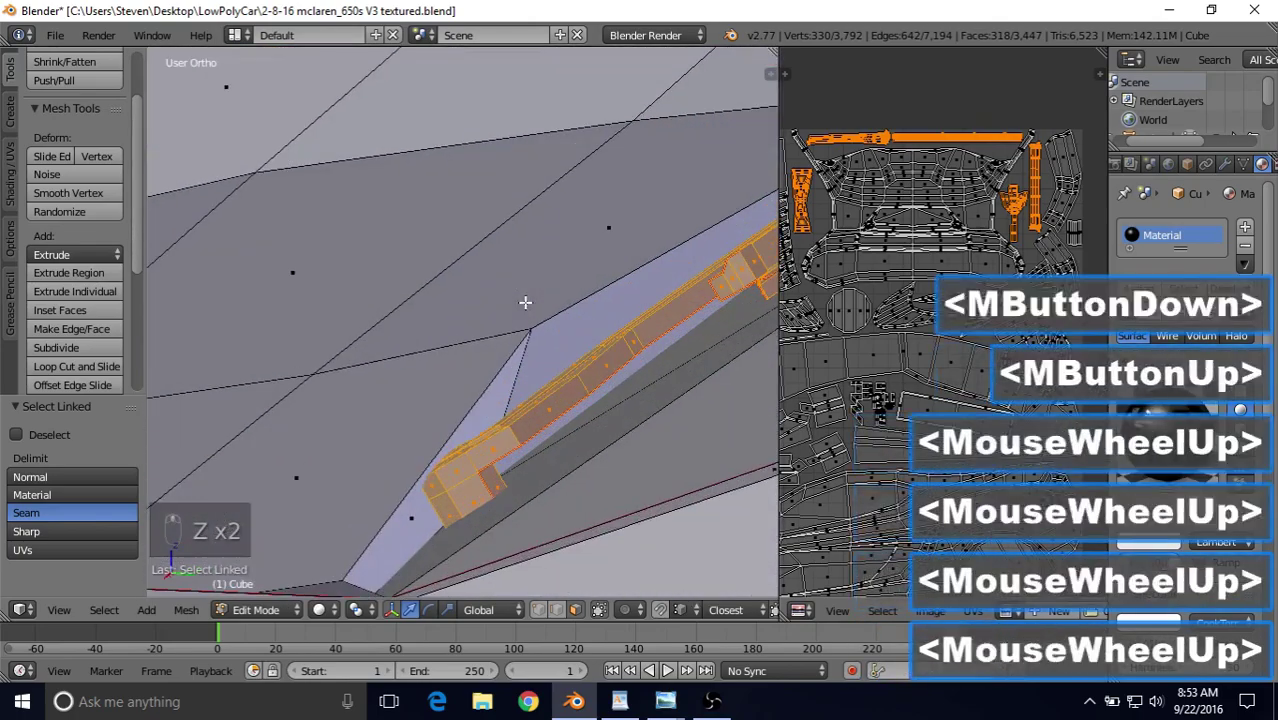
middle_drag(525, 300, 437, 289)
scroll(391, 294, up, 4)
scroll(413, 296, up, 2)
key(shift+h)
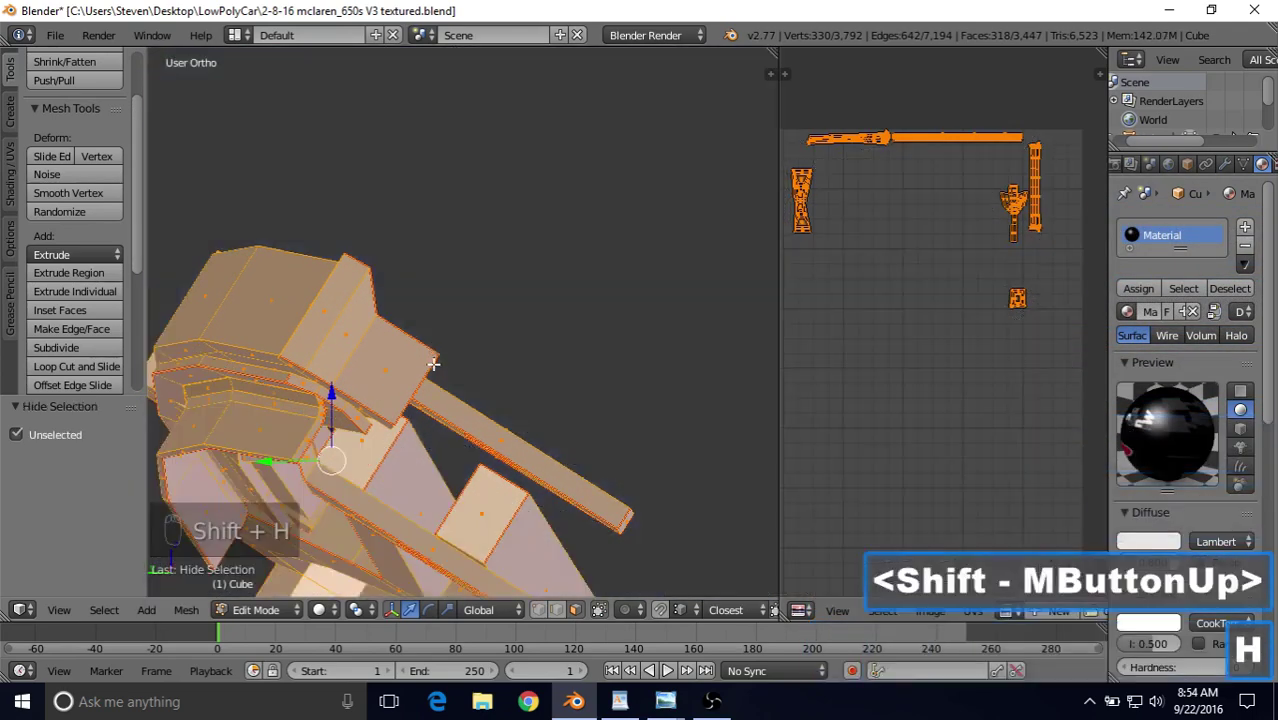
Switch the car from Edit Mode back to Texture Paint mode.
scroll(450, 350, down, 5)
middle_drag(455, 353, 430, 380)
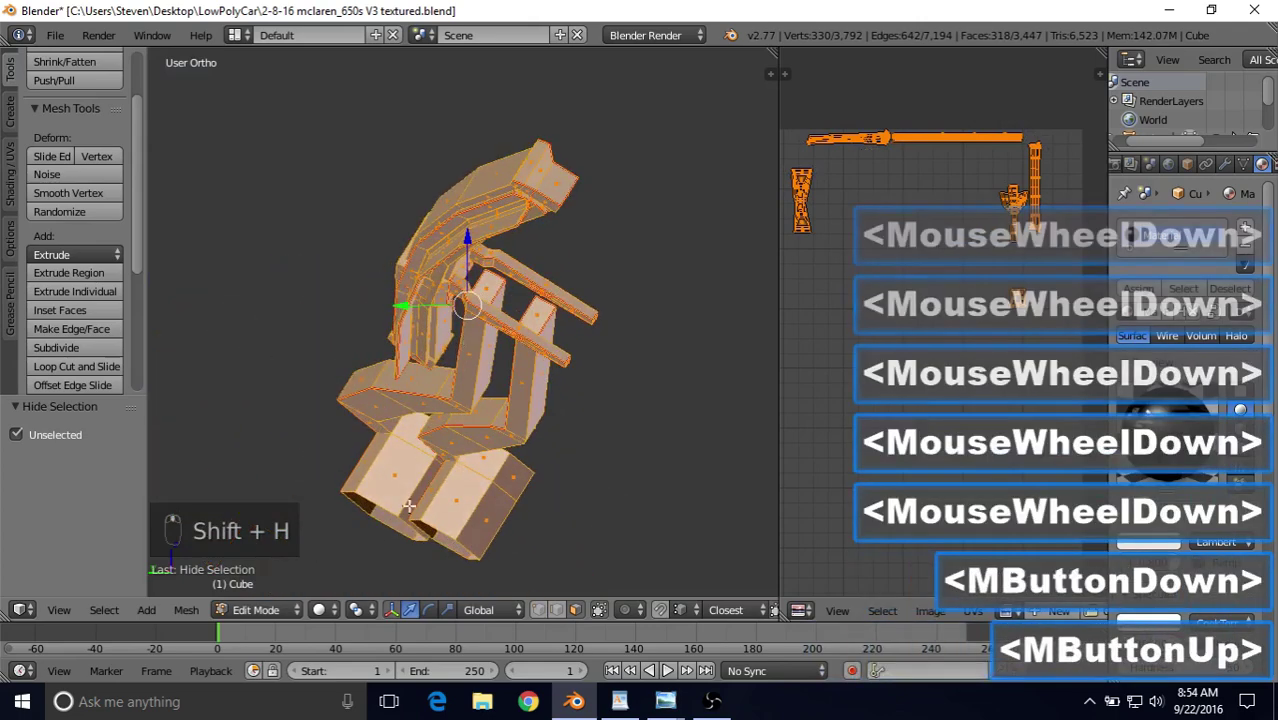
click(265, 610)
click(267, 488)
click(267, 490)
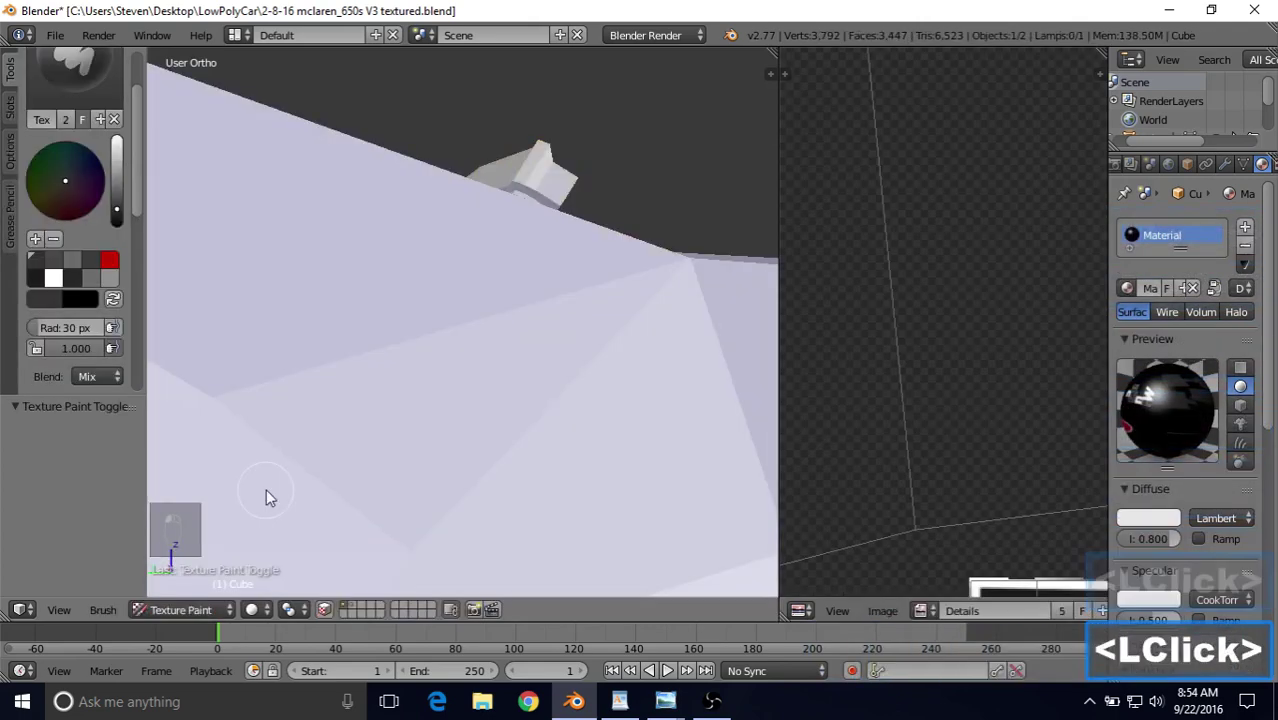
scroll(478, 386, down, 5)
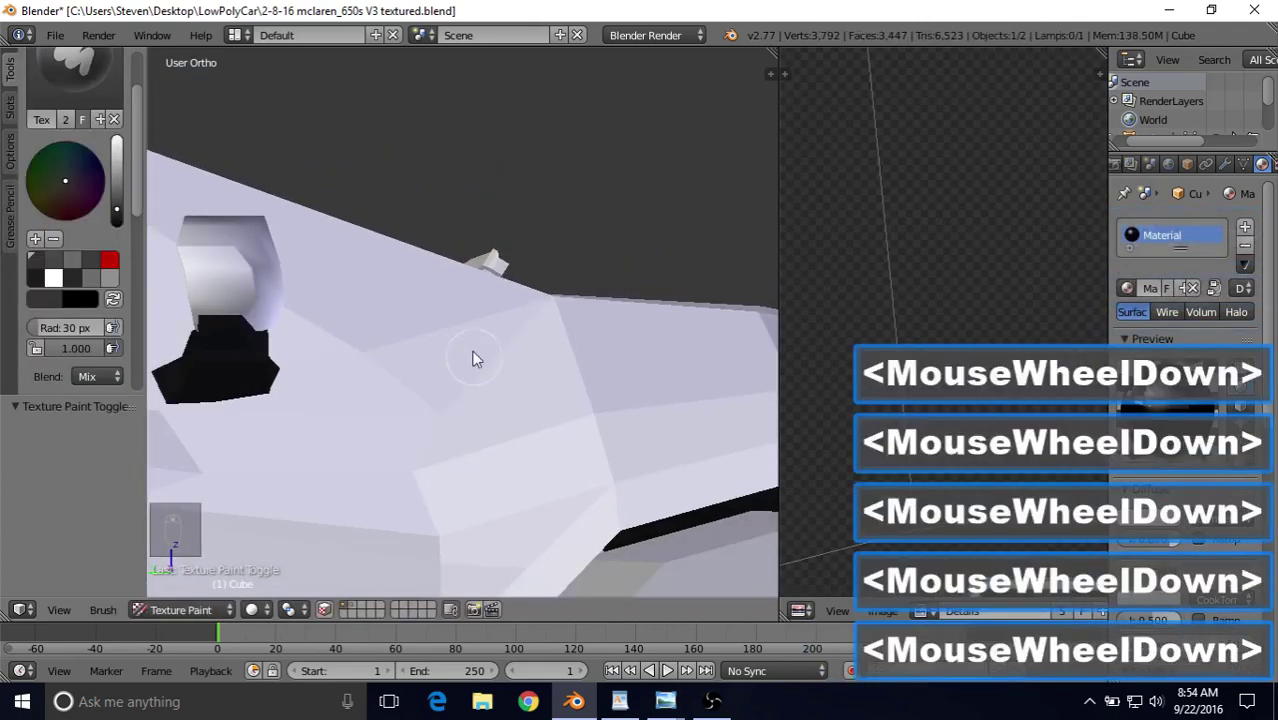
Isolate the windshield wiper assembly, choose a dark palette swatch and set the brush radius to 81 px.
click(325, 610)
scroll(512, 318, down, 2)
mouse_move(518, 265)
middle_down()
mouse_move(428, 300)
mouse_move(419, 334)
mouse_move(535, 265)
middle_up()
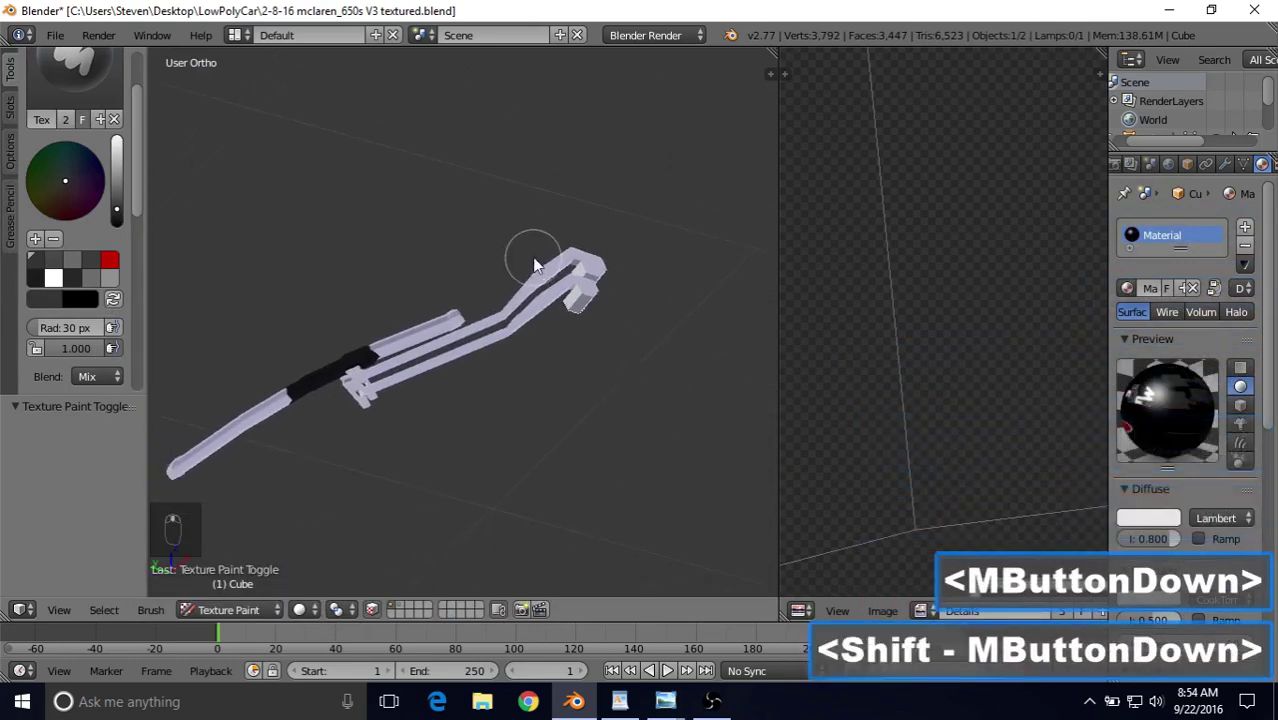
click(72, 273)
click(41, 278)
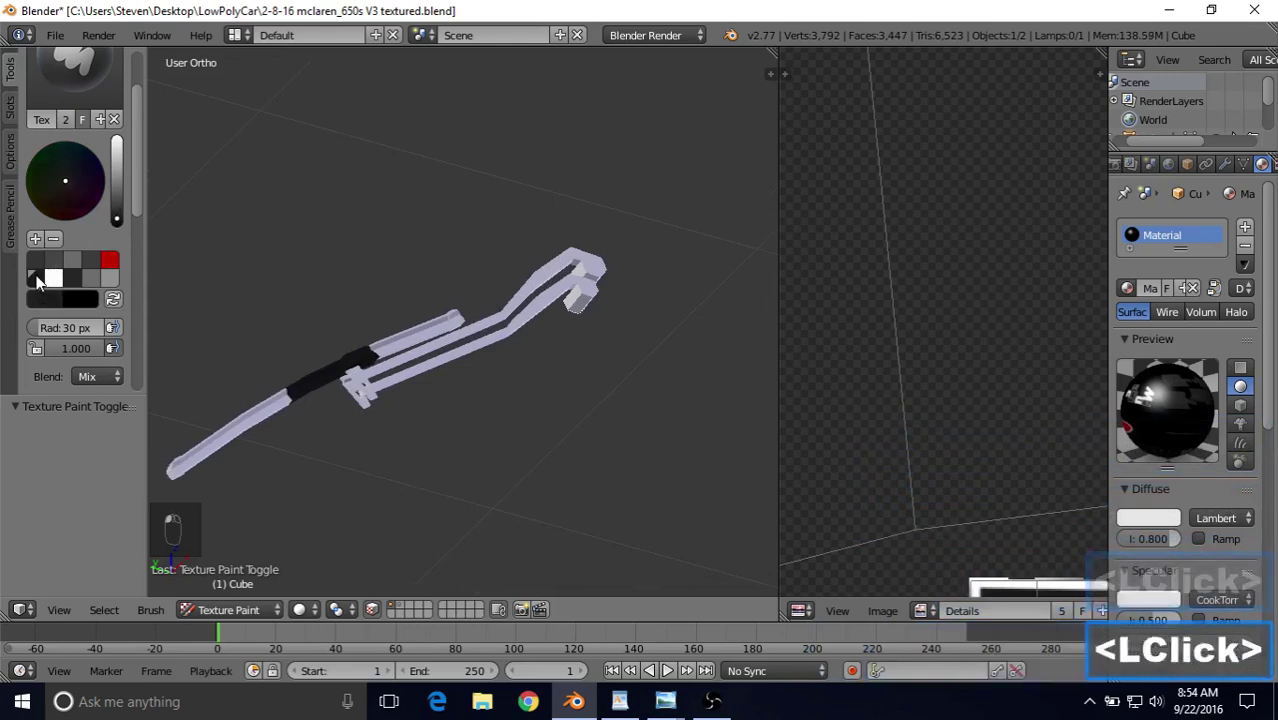
mouse_move(348, 263)
shift+middle_down()
mouse_move(465, 208)
mouse_move(328, 268)
shift+middle_up()
key(f)
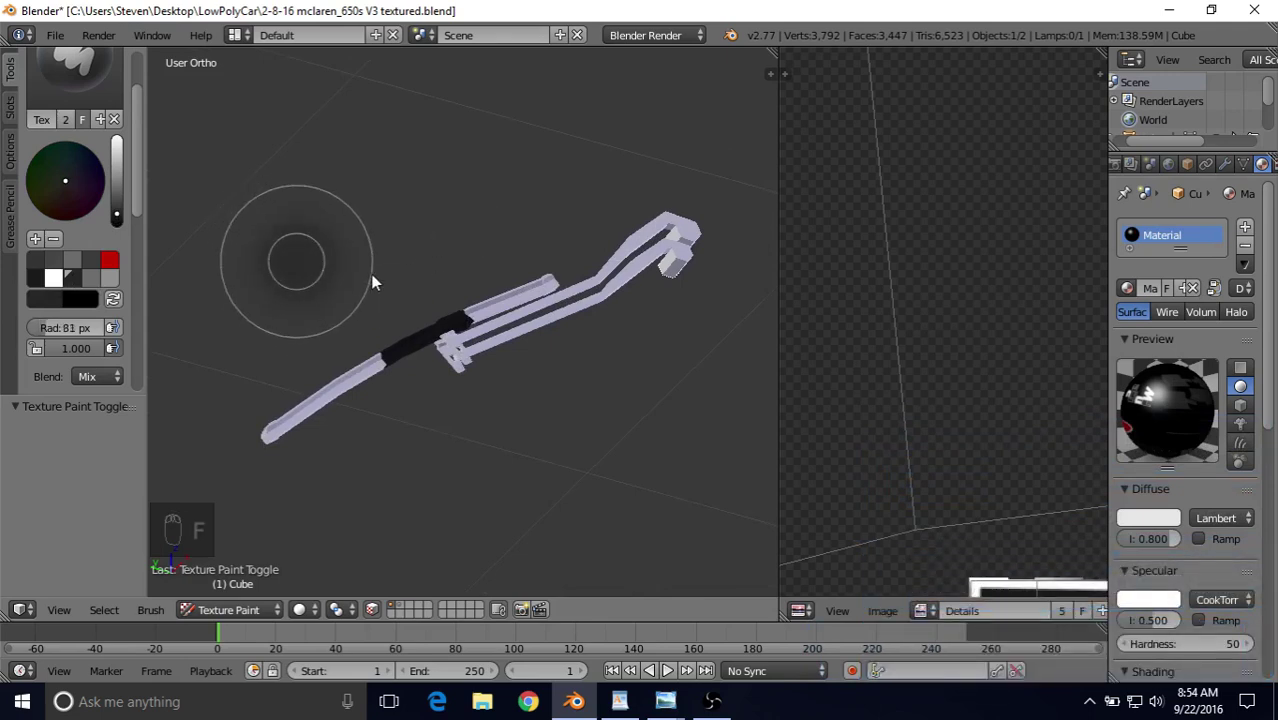
click(372, 283)
Paint the exposed faces of the wiper blade and arms with the dark swatch and compare them with the whole car.
mouse_move(428, 366)
mouse_down()
mouse_move(246, 412)
mouse_move(678, 254)
mouse_up()
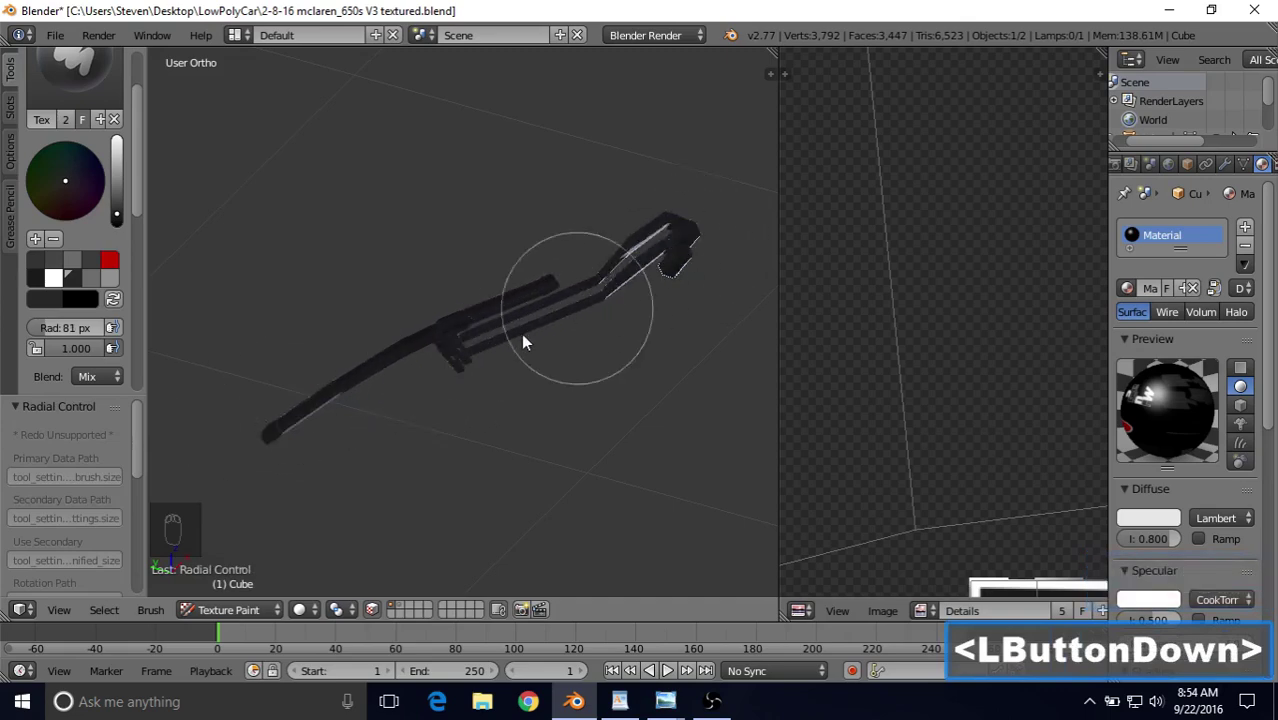
drag(255, 437, 305, 535)
click(371, 608)
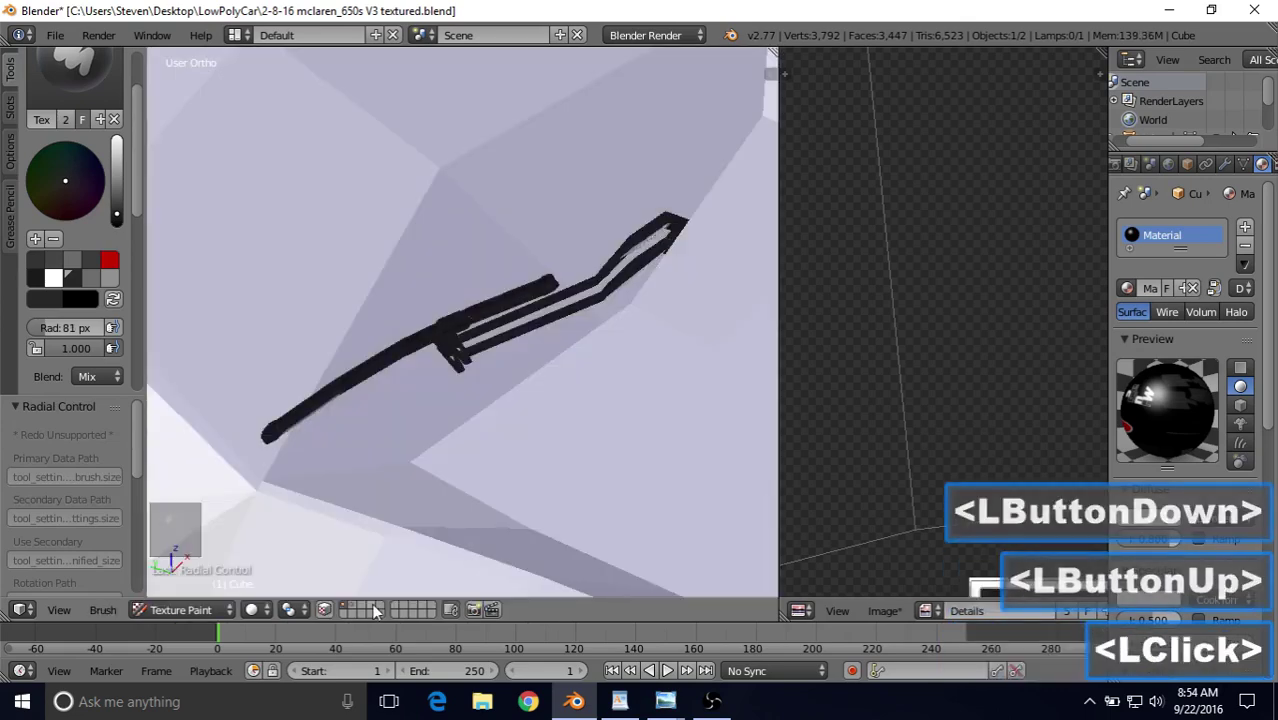
scroll(434, 418, down, 8)
middle_drag(485, 322, 346, 311)
middle_click(346, 311)
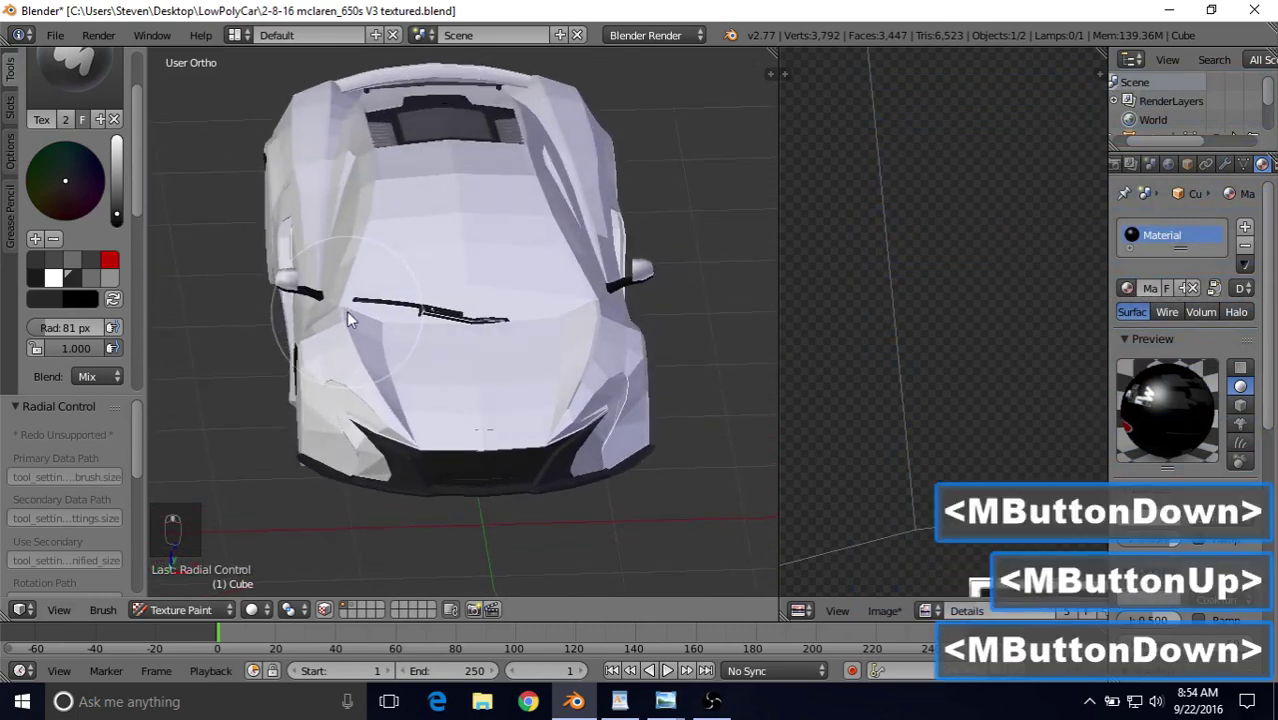
scroll(346, 311, up, 4)
scroll(346, 312, down, 2)
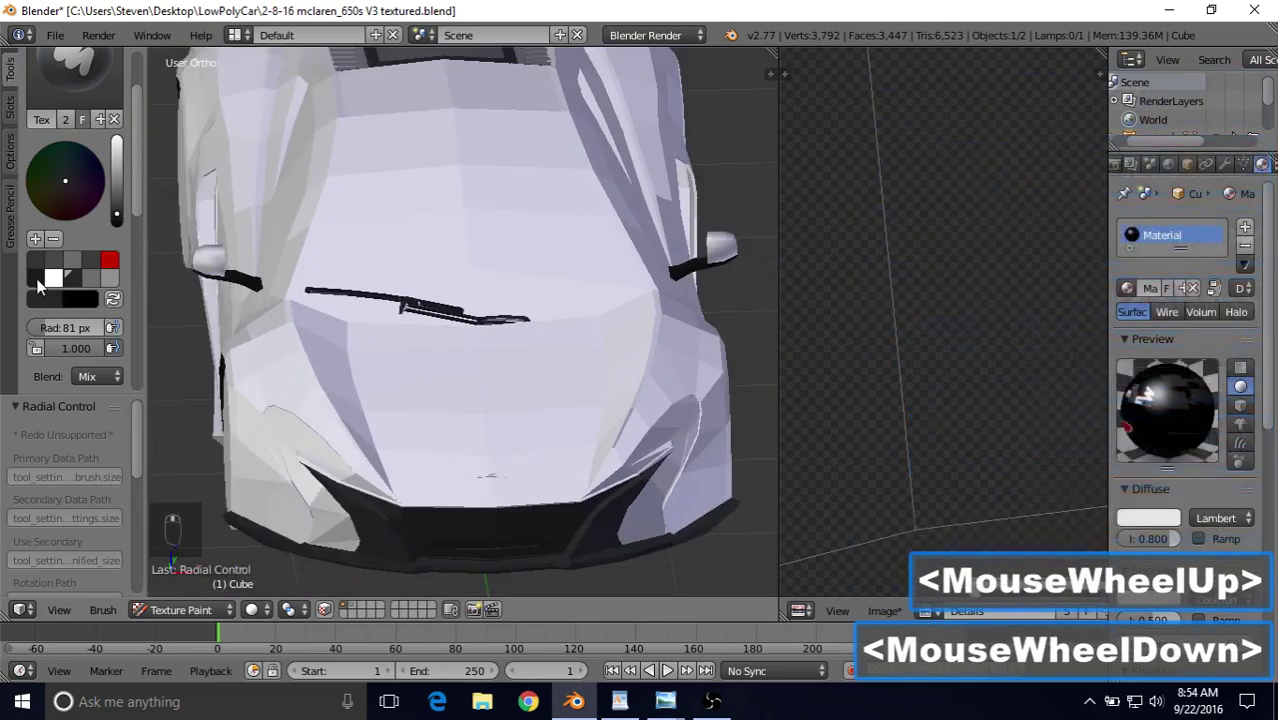
Repaint the isolated wiper with the near-black swatch and check it against the whole car.
click(39, 280)
click(324, 610)
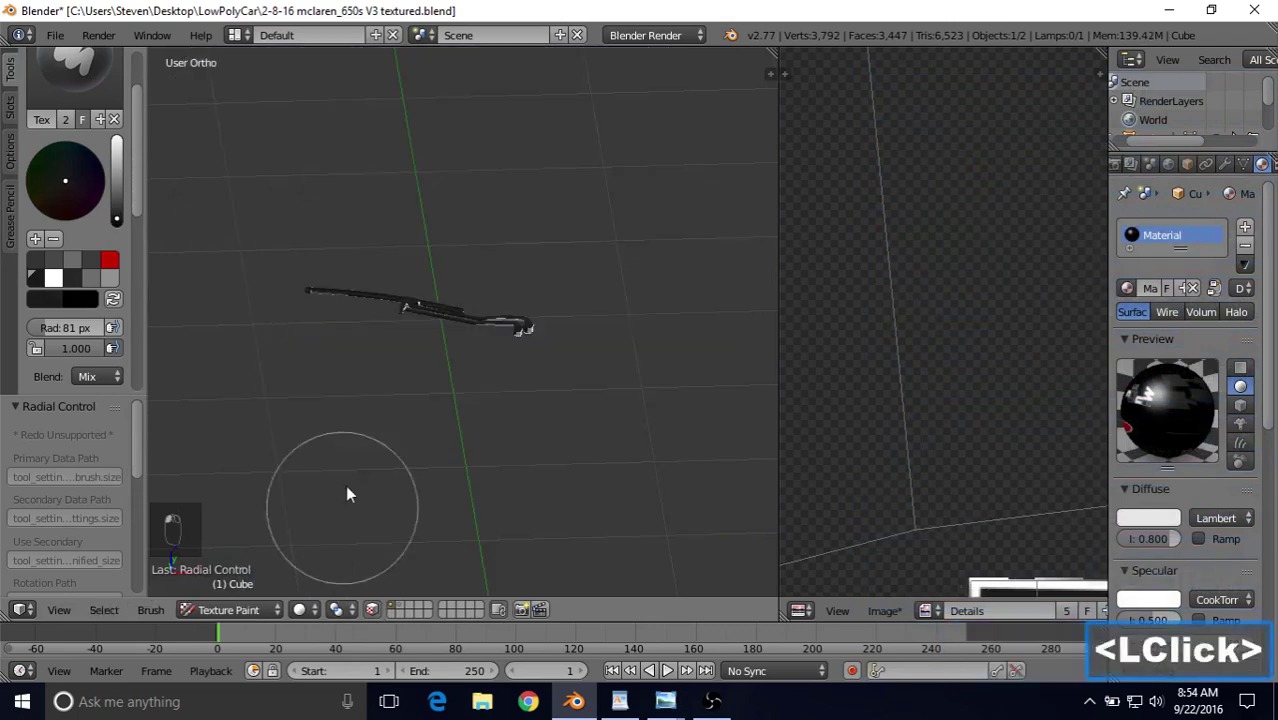
middle_click(407, 382)
scroll(407, 382, up, 3)
click(437, 320)
mouse_move(437, 320)
mouse_down()
mouse_move(379, 297)
mouse_move(190, 293)
mouse_up()
click(371, 612)
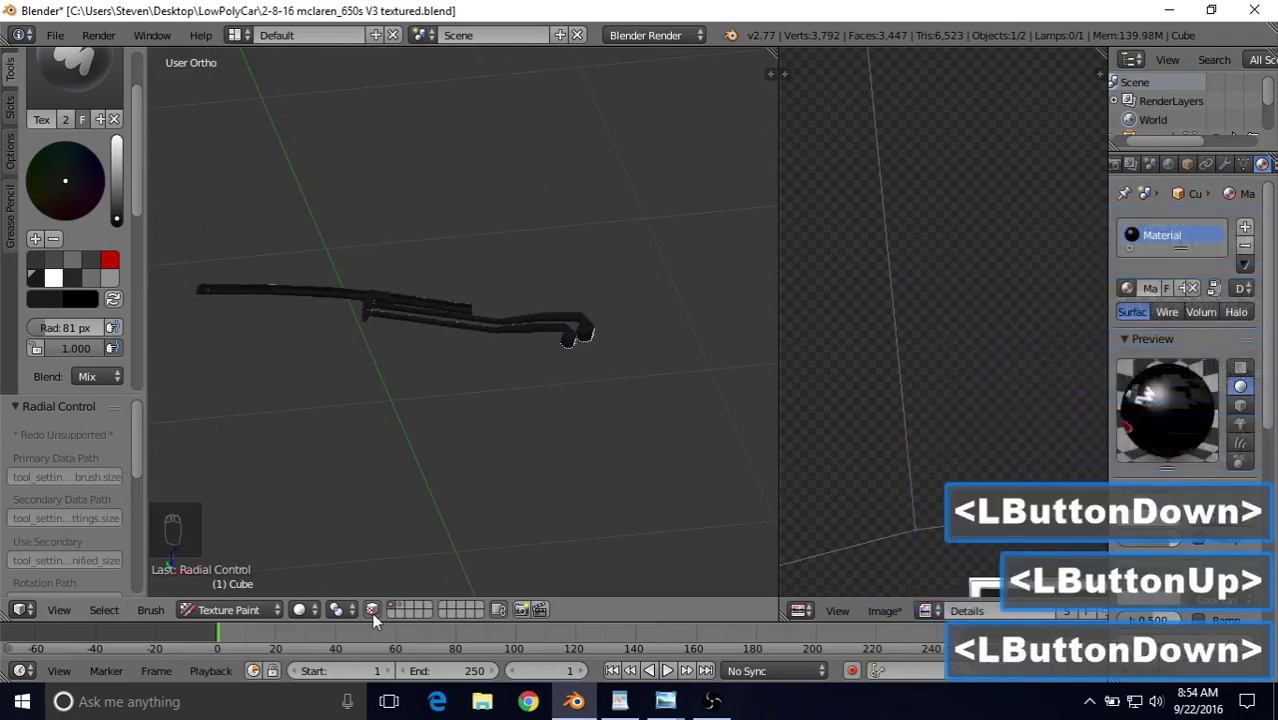
scroll(456, 428, down, 5)
scroll(456, 428, down, 2)
middle_drag(456, 428, 464, 292)
scroll(464, 292, up, 2)
Isolate the wiper and repaint its exposed faces with the slightly lighter dark grey swatch.
click(76, 276)
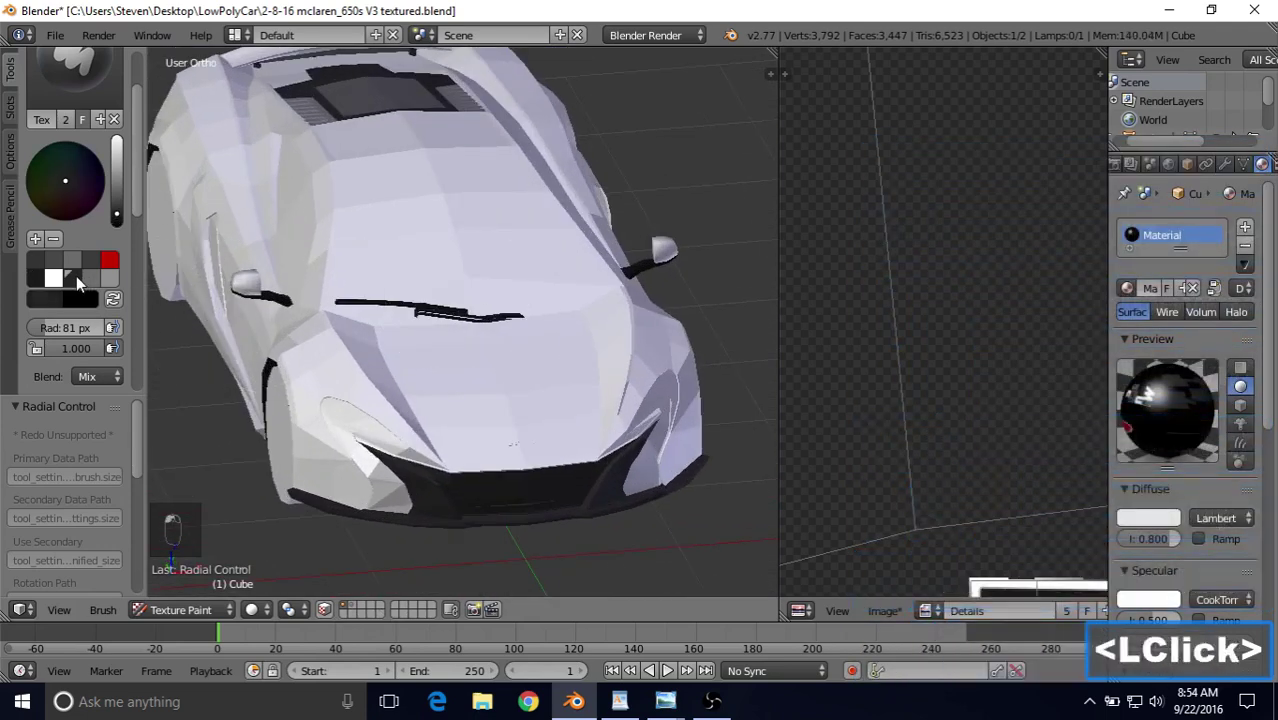
click(89, 259)
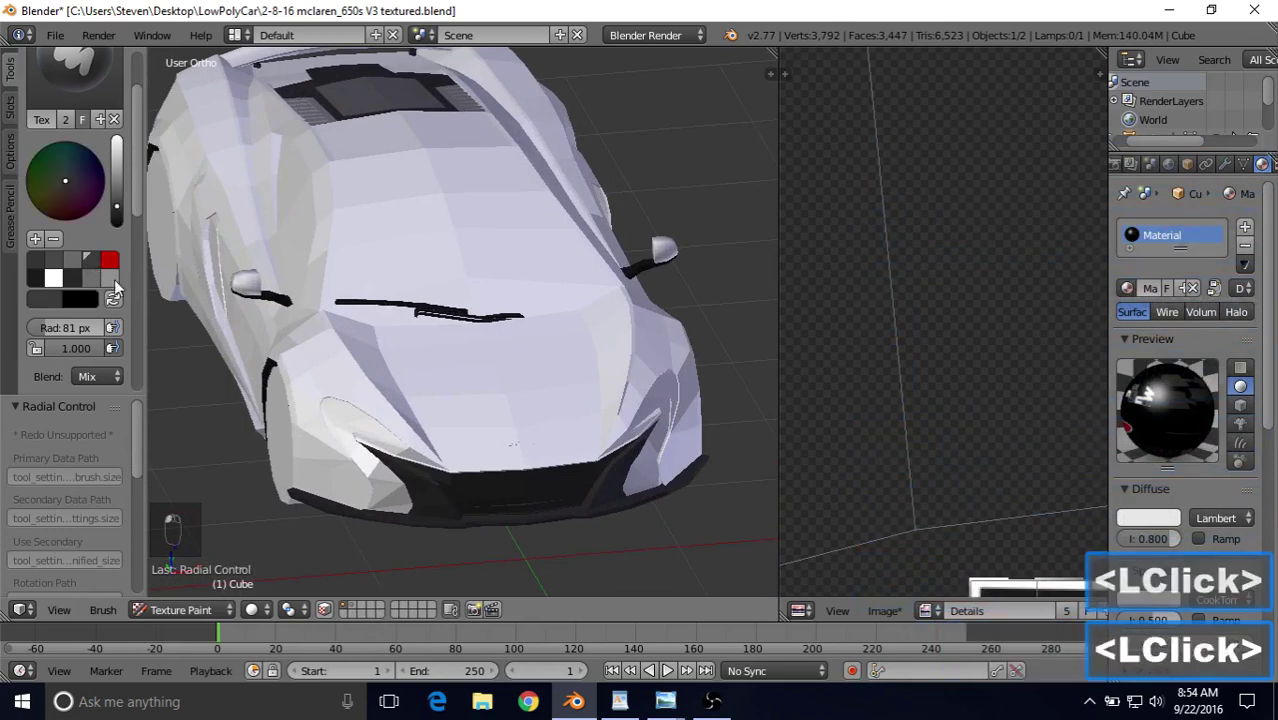
click(325, 612)
scroll(548, 320, up, 5)
drag(590, 326, 195, 283)
drag(109, 276, 98, 275)
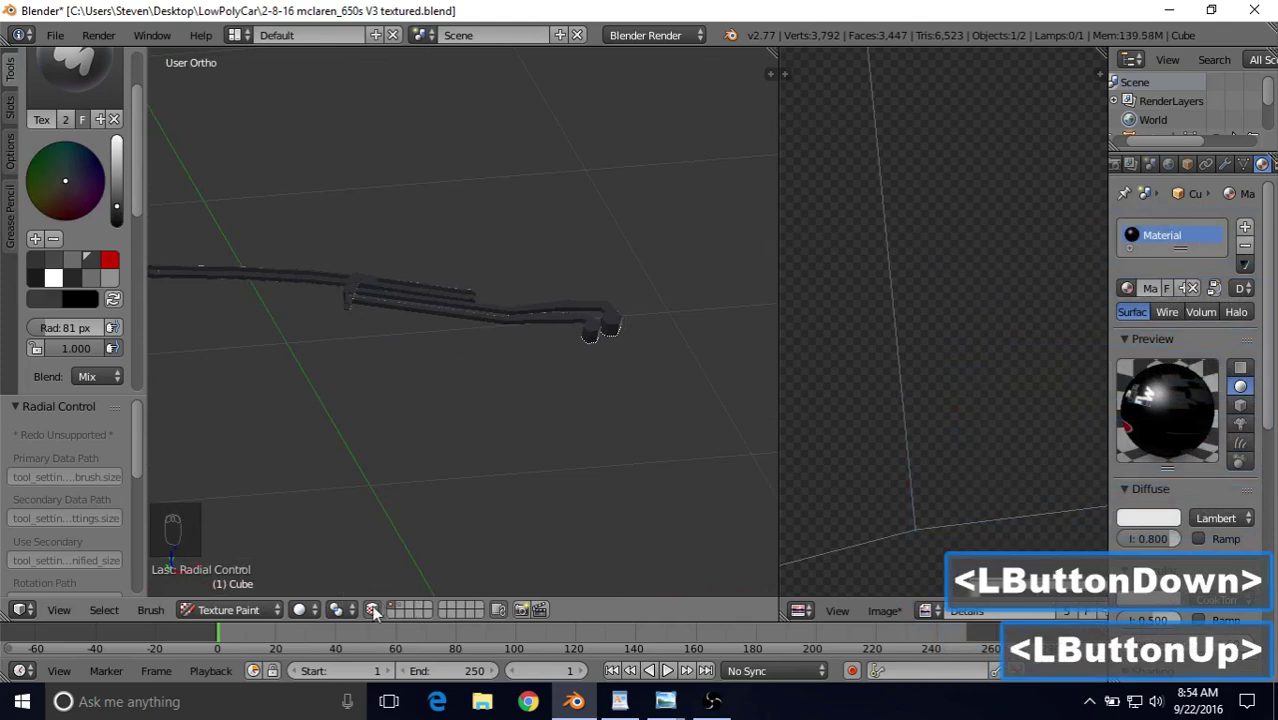
Show the whole car and examine the dark grey wiper on the windshield from several angles.
click(372, 611)
scroll(490, 347, down, 6)
middle_drag(490, 347, 514, 319)
scroll(502, 314, up, 4)
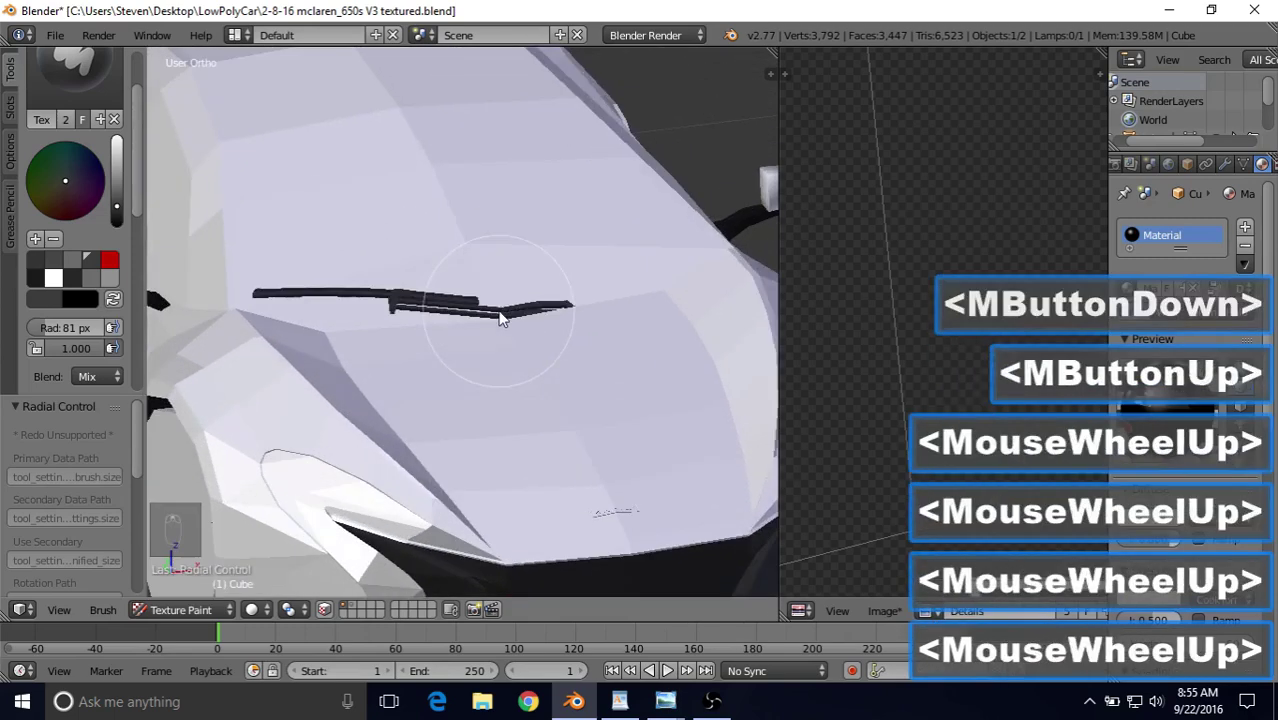
scroll(470, 366, down, 3)
middle_drag(464, 368, 546, 386)
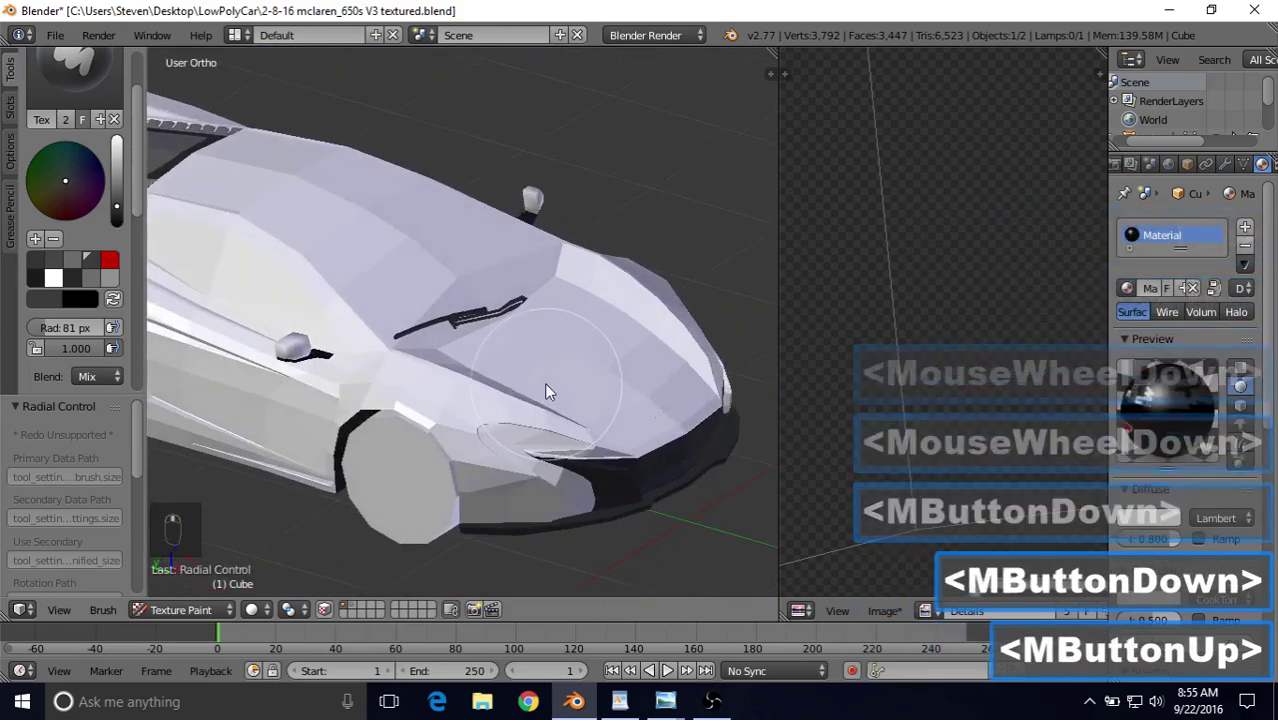
scroll(466, 314, up, 4)
middle_drag(462, 312, 440, 345)
scroll(440, 345, down, 3)
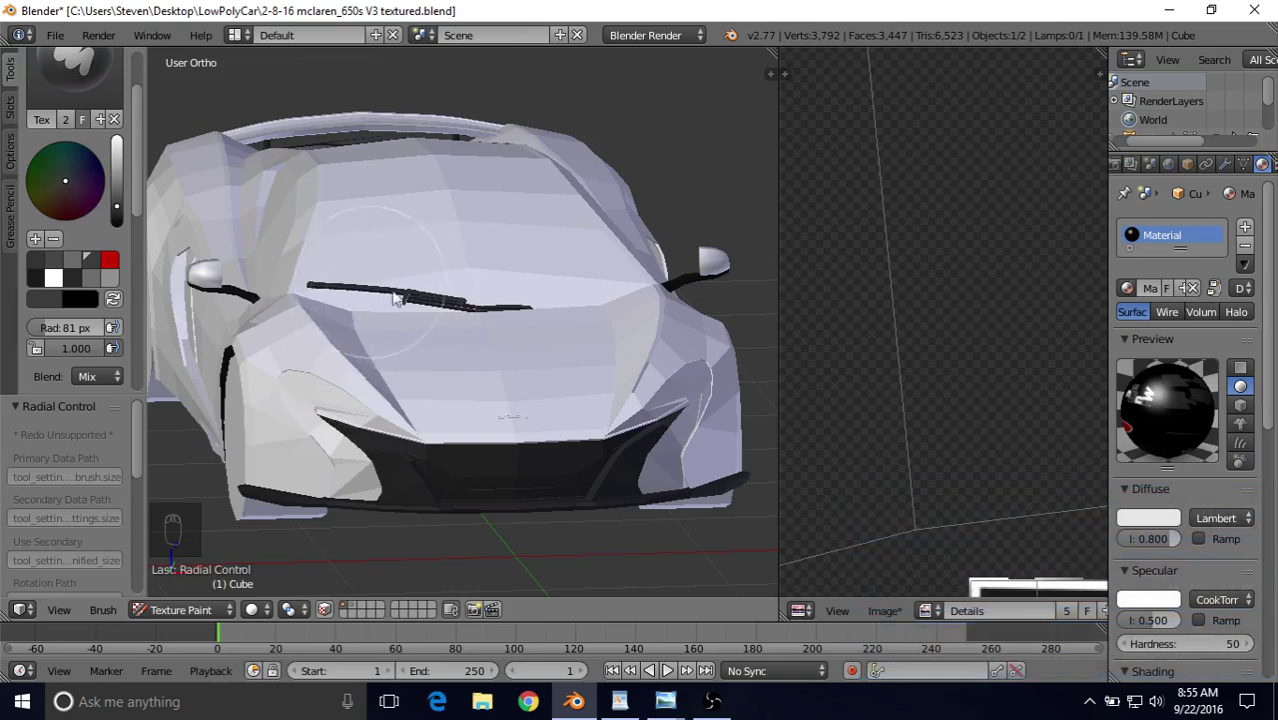
middle_drag(395, 298, 441, 308)
scroll(405, 327, up, 6)
scroll(447, 323, down, 5)
scroll(447, 320, down, 3)
scroll(291, 305, up, 6)
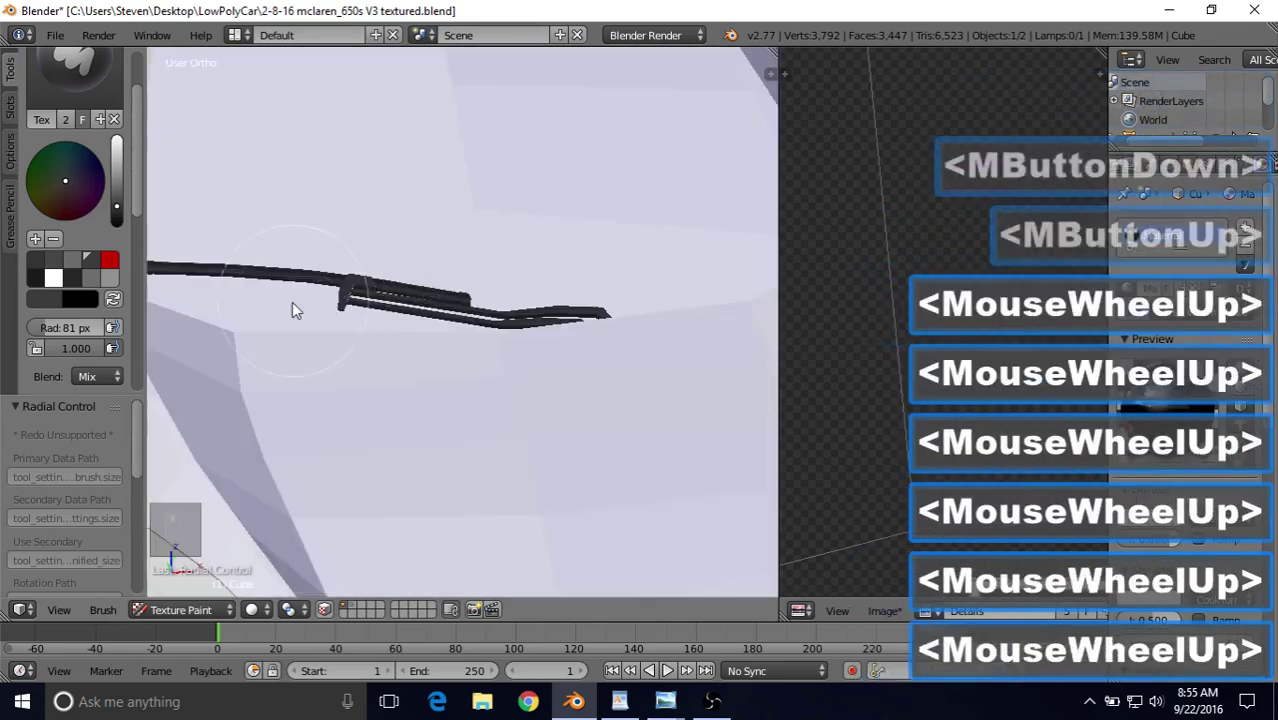
Isolate the wiper and paint the missed faces around its pivot ends and bracket dark grey.
click(324, 609)
scroll(447, 313, up, 1)
middle_drag(489, 216, 362, 291)
click(508, 305)
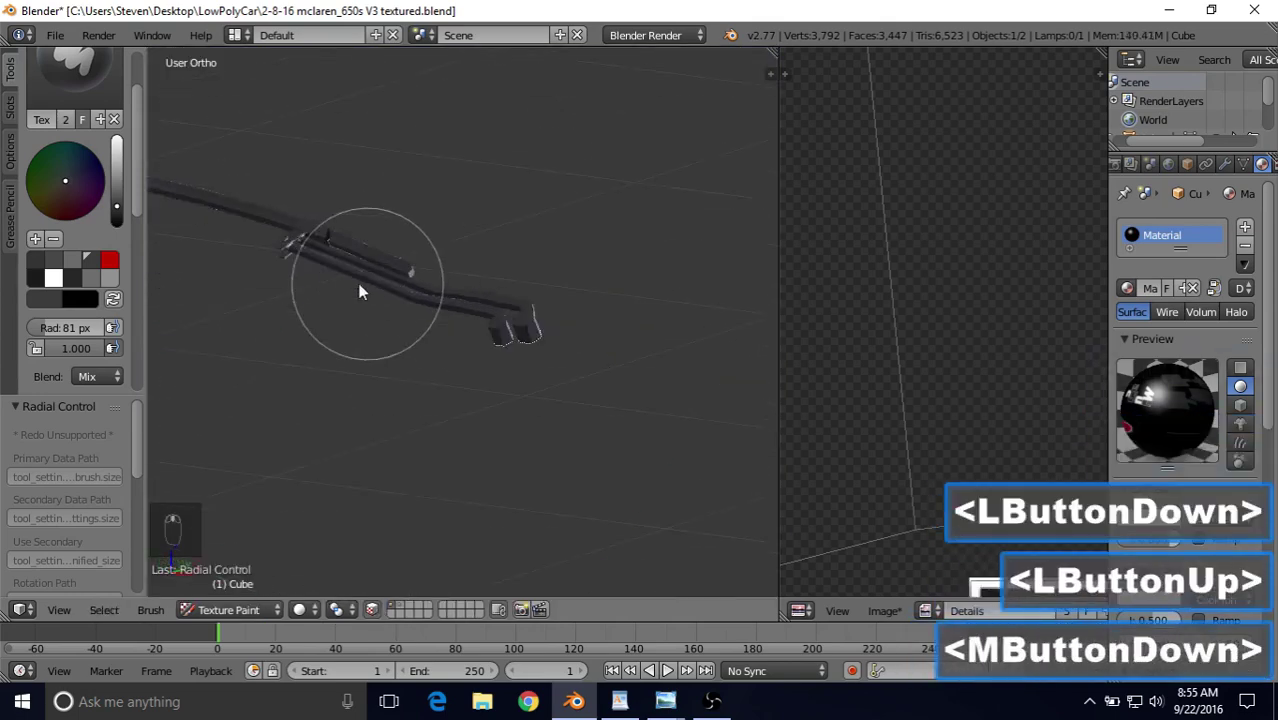
middle_drag(231, 297, 387, 300)
click(387, 300)
mouse_move(440, 190)
mouse_down()
mouse_move(459, 131)
mouse_move(365, 297)
mouse_move(355, 268)
mouse_move(333, 308)
mouse_move(345, 275)
mouse_up()
Paint the light faces along the underside of the wiper blade and the side of its bracket dark grey.
mouse_move(345, 275)
middle_down()
mouse_move(307, 264)
mouse_move(531, 343)
mouse_move(556, 370)
mouse_move(494, 340)
mouse_move(448, 382)
middle_up()
scroll(556, 370, up, 3)
mouse_move(448, 382)
mouse_down()
mouse_move(322, 447)
mouse_move(693, 387)
mouse_move(538, 386)
mouse_up()
mouse_move(538, 386)
shift+middle_down()
mouse_move(536, 399)
mouse_move(362, 380)
shift+middle_up()
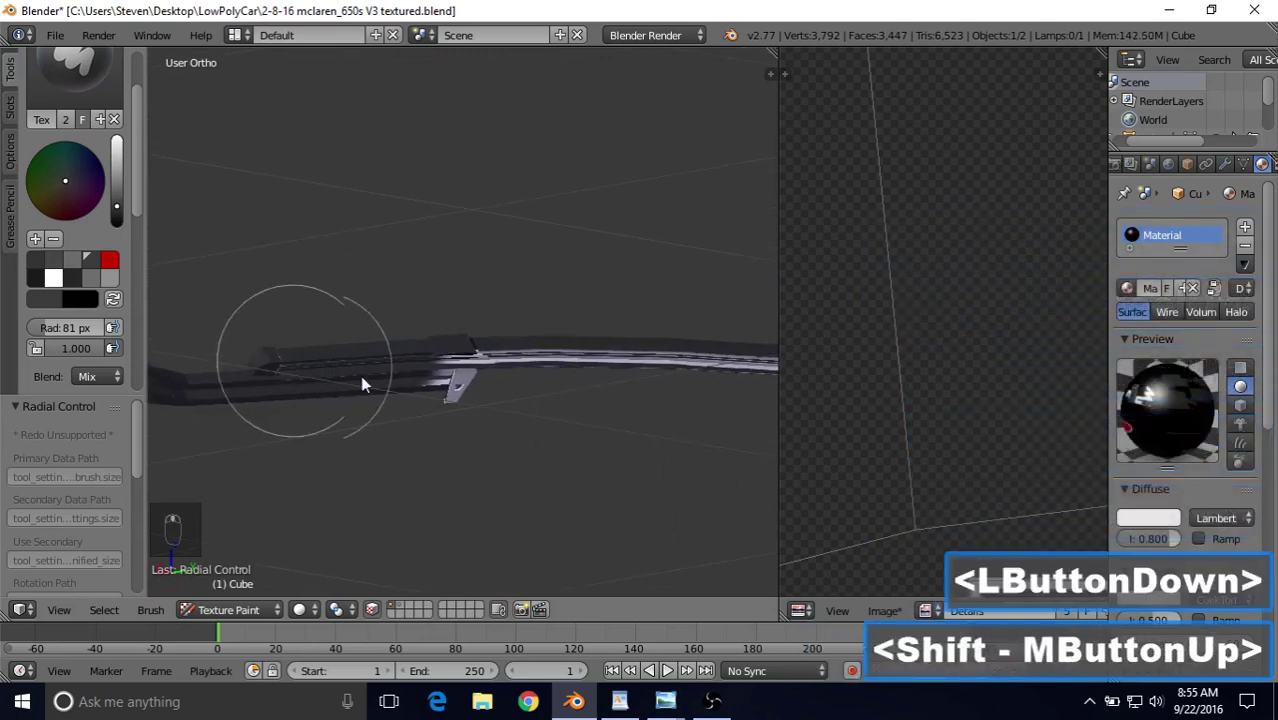
mouse_move(362, 380)
mouse_down()
mouse_move(522, 389)
mouse_move(476, 357)
mouse_move(710, 368)
mouse_up()
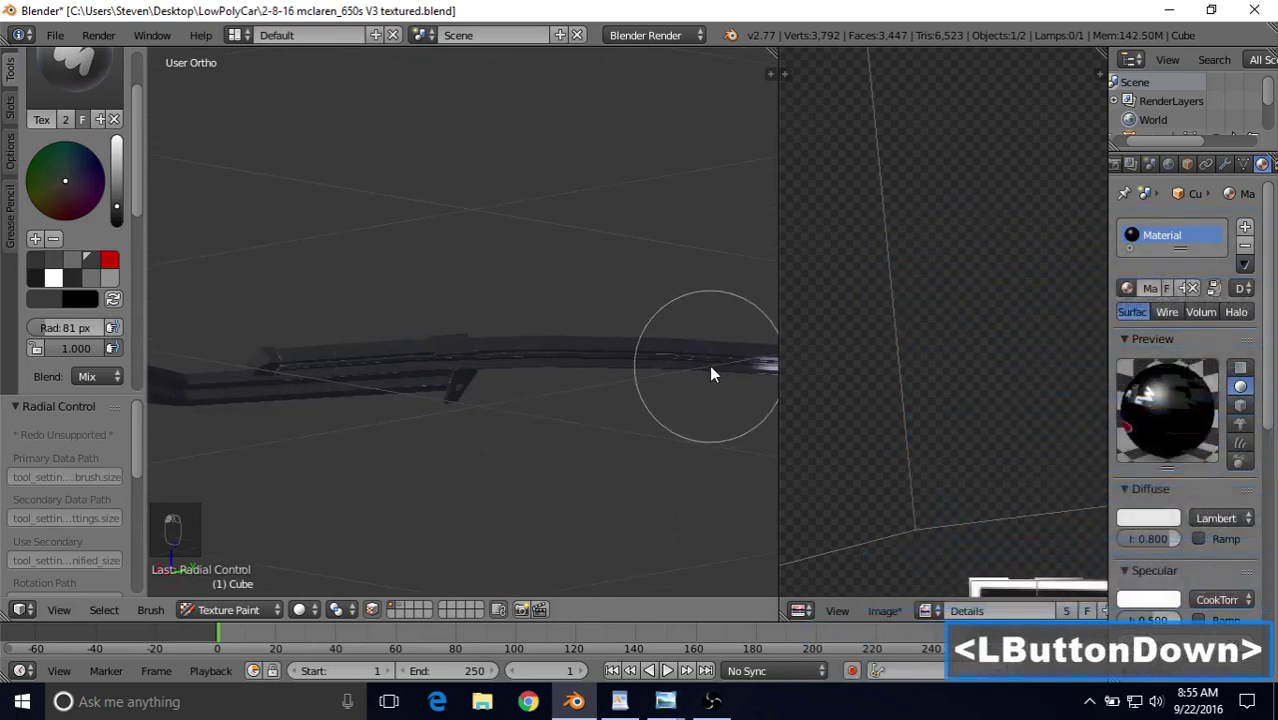
mouse_move(710, 368)
shift+middle_down()
mouse_move(528, 357)
mouse_move(399, 317)
shift+middle_up()
drag(593, 331, 297, 326)
Cover the remaining light patches along the wiper arms and short blade section with dark grey.
shift+middle_drag(391, 316, 610, 300)
mouse_move(313, 320)
mouse_down()
mouse_move(262, 331)
mouse_move(710, 337)
mouse_move(405, 387)
mouse_move(382, 349)
mouse_up()
mouse_move(390, 348)
middle_down()
mouse_move(476, 240)
mouse_move(448, 231)
middle_up()
mouse_move(257, 257)
mouse_down()
mouse_move(462, 471)
mouse_move(271, 242)
mouse_move(285, 262)
mouse_up()
mouse_move(433, 465)
mouse_down()
mouse_move(399, 448)
mouse_move(531, 542)
mouse_move(551, 499)
mouse_up()
mouse_move(551, 499)
middle_down()
mouse_move(593, 413)
mouse_move(342, 357)
middle_up()
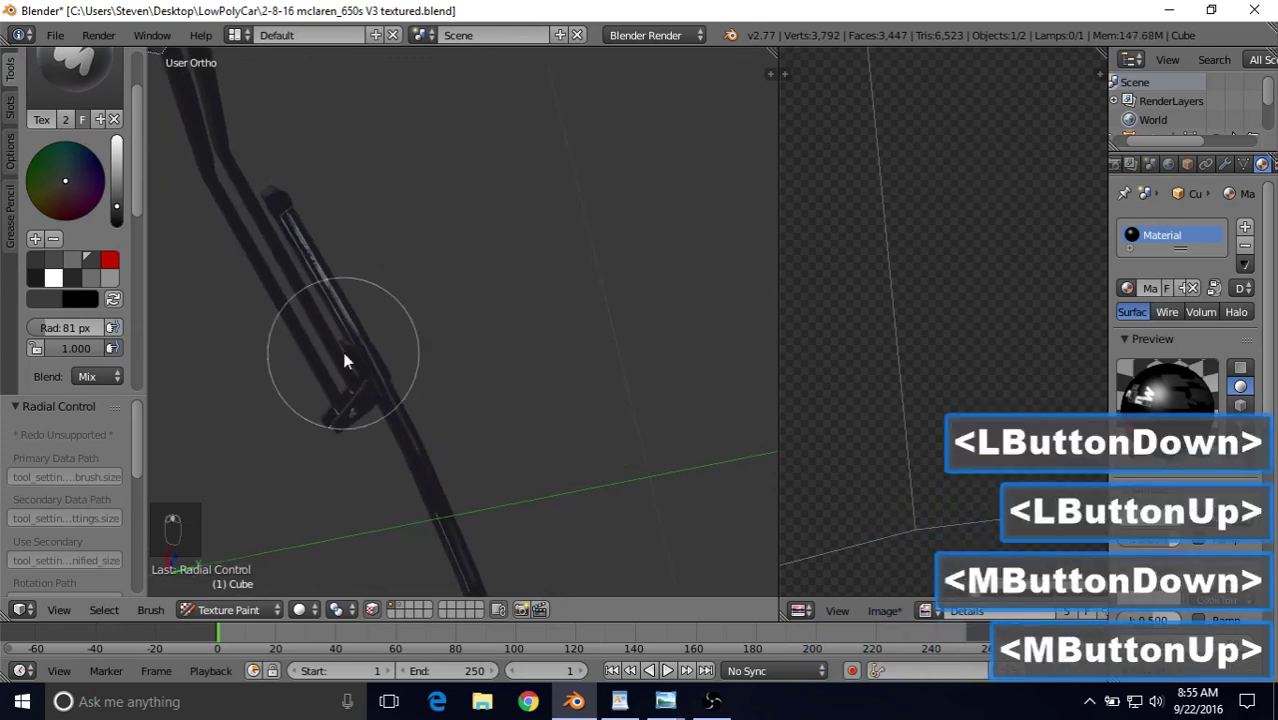
Paint the inner edge of the short blade section and the long blade beyond the bracket dark grey.
mouse_move(342, 357)
mouse_down()
mouse_move(300, 229)
mouse_move(320, 294)
mouse_move(430, 463)
mouse_up()
mouse_move(430, 463)
shift+middle_down()
mouse_move(456, 448)
mouse_move(516, 223)
mouse_move(505, 280)
shift+middle_up()
mouse_move(505, 280)
mouse_down()
mouse_move(499, 300)
mouse_move(548, 425)
mouse_move(585, 477)
mouse_move(485, 157)
mouse_move(419, 137)
mouse_up()
mouse_move(411, 186)
shift+middle_down()
mouse_move(455, 390)
mouse_move(488, 318)
mouse_move(539, 280)
shift+middle_up()
mouse_move(461, 271)
mouse_down()
mouse_move(471, 148)
mouse_move(485, 217)
mouse_move(451, 406)
mouse_up()
middle_drag(451, 406, 585, 368)
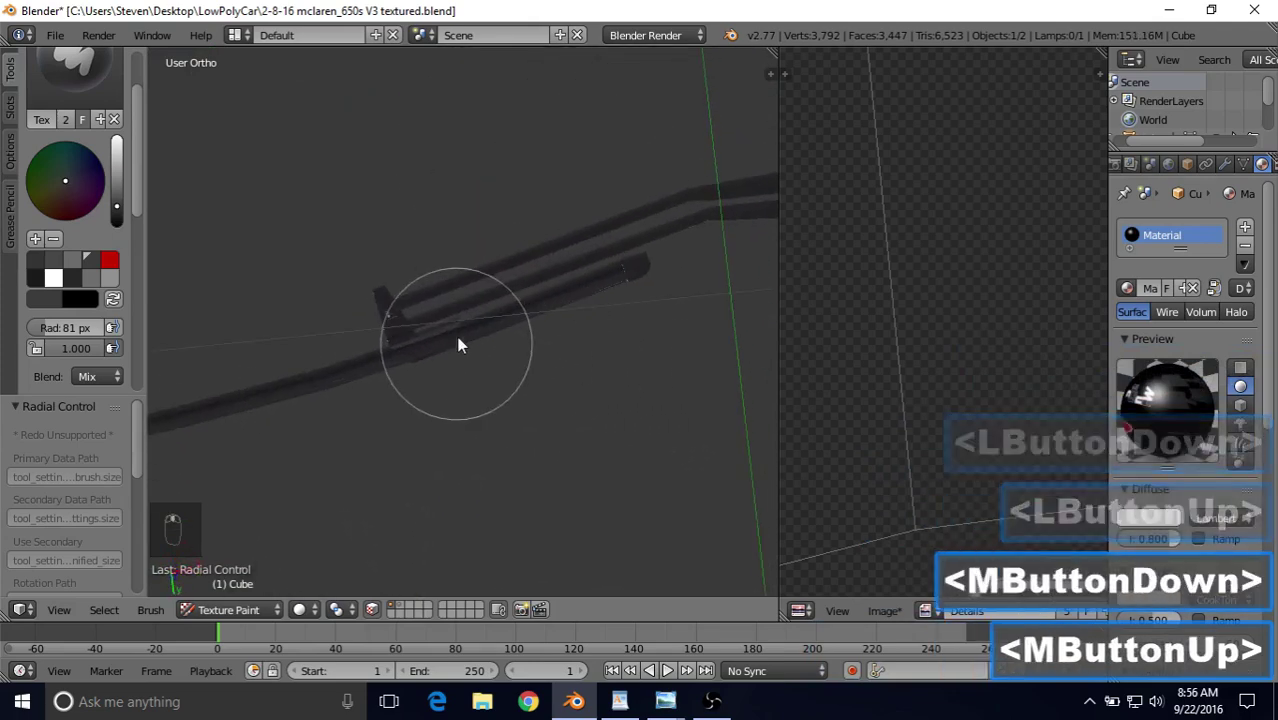
Touch up the gaps where the wiper bracket joins the arms and blade with dark grey from several angles.
mouse_move(456, 342)
mouse_down()
mouse_move(640, 275)
mouse_move(491, 334)
mouse_up()
mouse_move(491, 334)
middle_down()
mouse_move(405, 302)
mouse_move(474, 277)
mouse_move(496, 220)
middle_up()
mouse_move(422, 391)
mouse_down()
mouse_move(412, 378)
mouse_move(455, 460)
mouse_up()
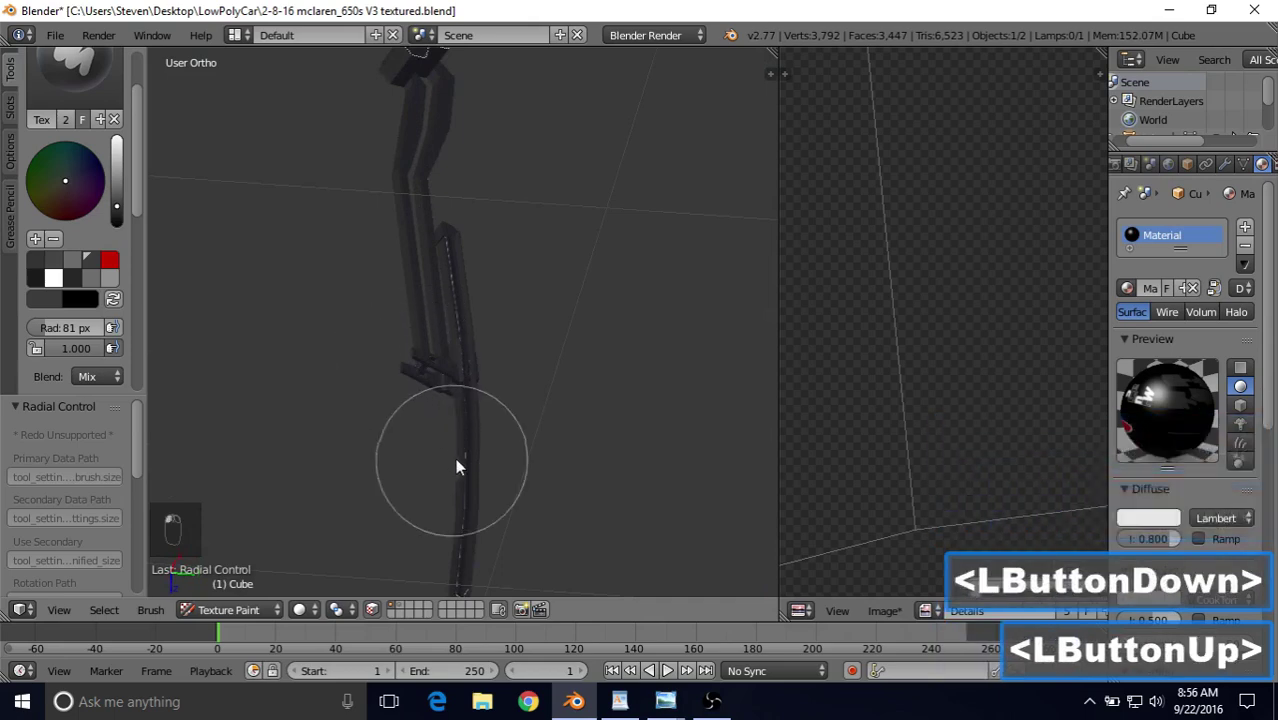
mouse_move(455, 460)
middle_down()
mouse_move(491, 394)
mouse_move(420, 350)
middle_up()
mouse_move(420, 350)
mouse_down()
mouse_move(391, 334)
mouse_move(551, 428)
mouse_move(374, 285)
mouse_move(491, 399)
mouse_move(391, 348)
mouse_up()
middle_drag(391, 348, 362, 405)
mouse_move(362, 405)
mouse_down()
mouse_move(420, 360)
mouse_move(413, 385)
mouse_up()
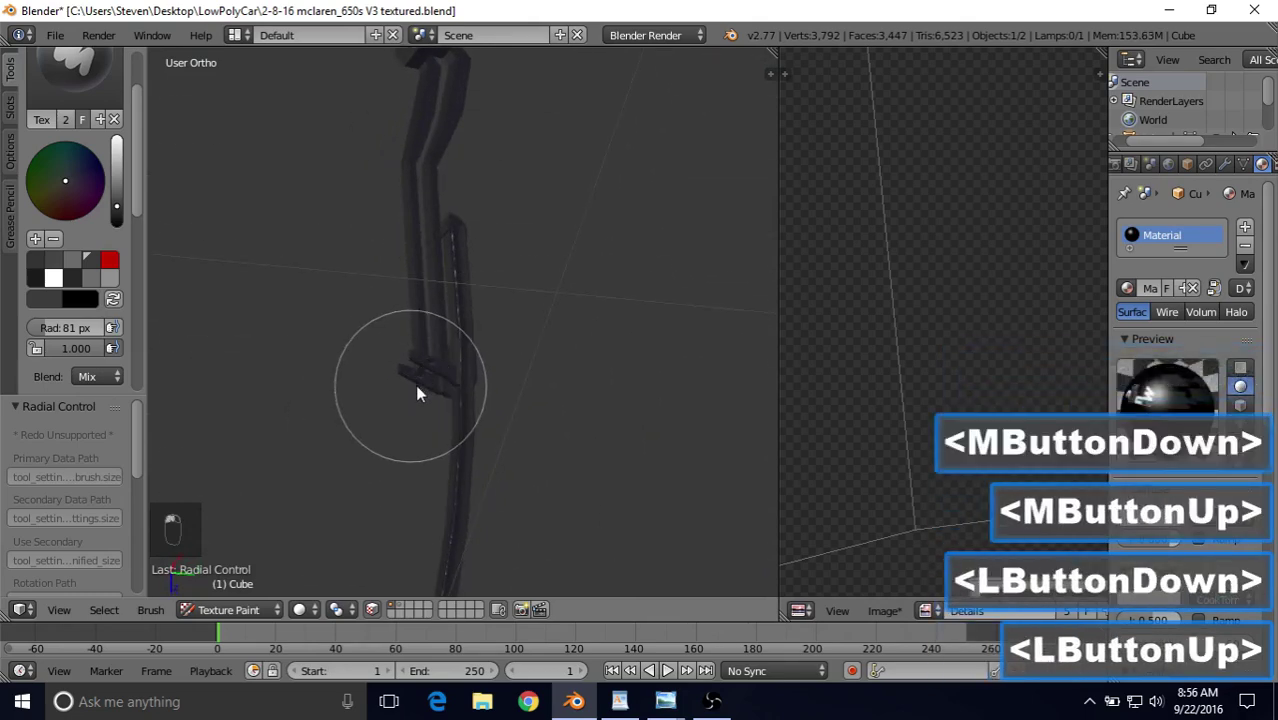
Paint the last light edges along the wiper arms dark grey and check the bends up close.
shift+middle_drag(407, 314, 361, 440)
mouse_move(412, 360)
middle_down()
mouse_move(322, 328)
mouse_move(516, 417)
middle_up()
mouse_move(516, 417)
mouse_down()
mouse_move(593, 388)
mouse_move(297, 471)
mouse_move(539, 422)
mouse_move(331, 451)
mouse_move(229, 484)
mouse_move(585, 394)
mouse_up()
scroll(573, 451, up, 4)
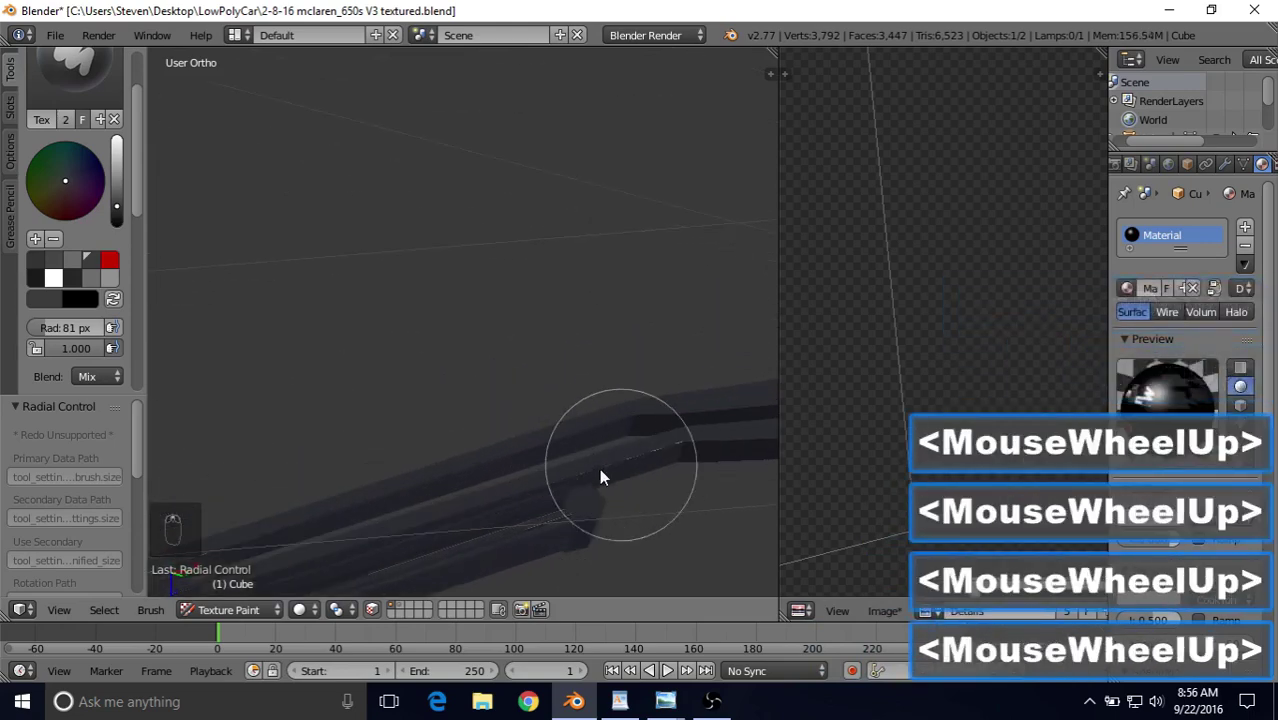
scroll(414, 528, down, 4)
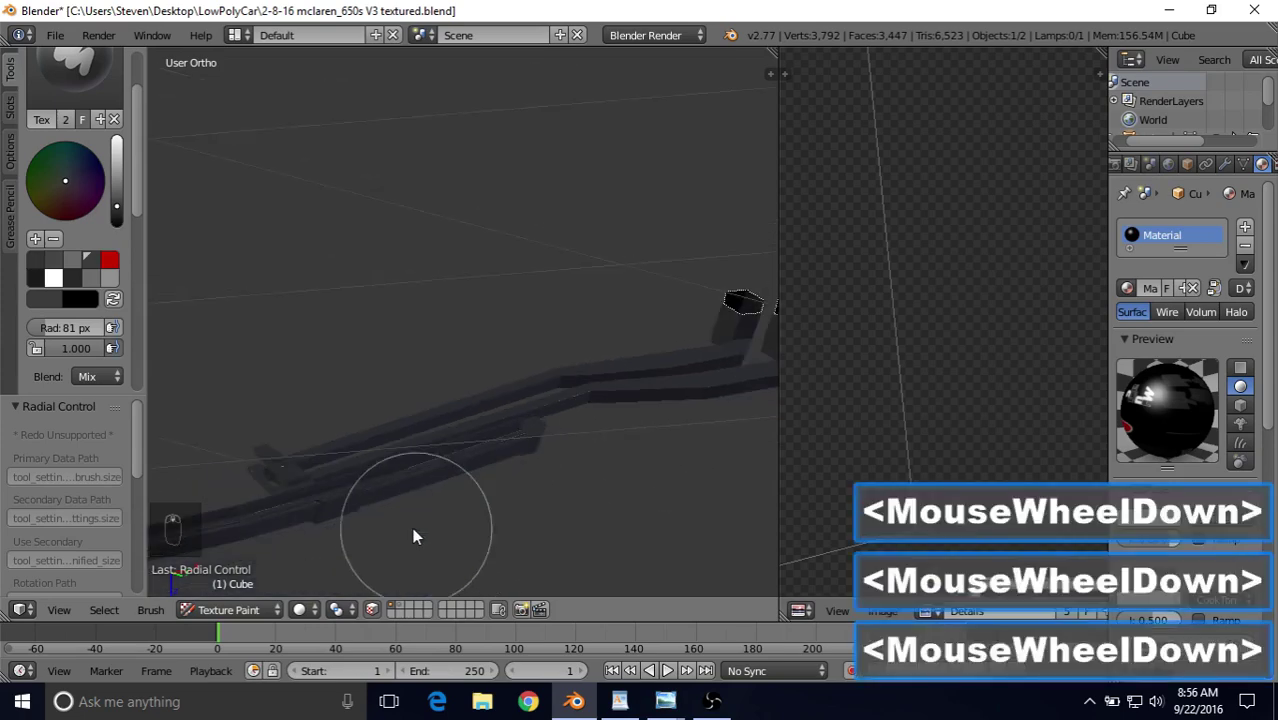
Look through the Details texture's UV layout for the long strip islands along its upper edge.
scroll(951, 318, down, 2)
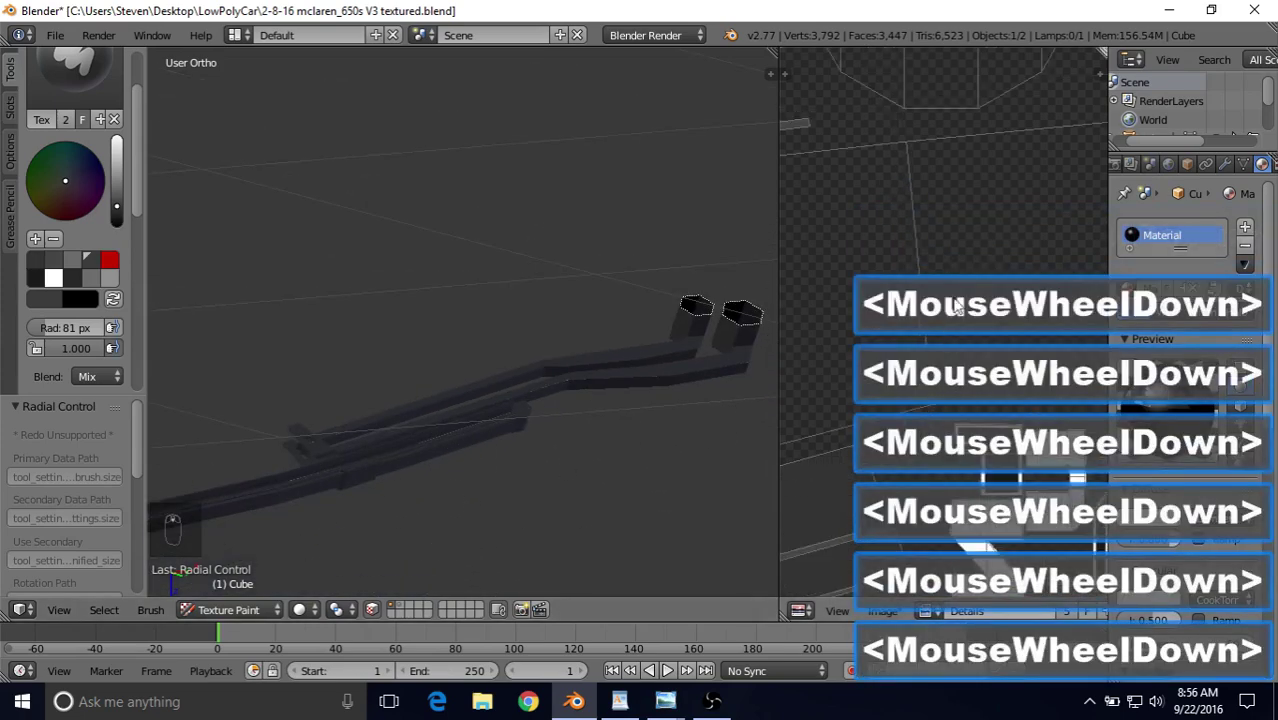
shift+middle_drag(951, 318, 973, 411)
scroll(968, 292, down, 2)
scroll(968, 292, down, 1)
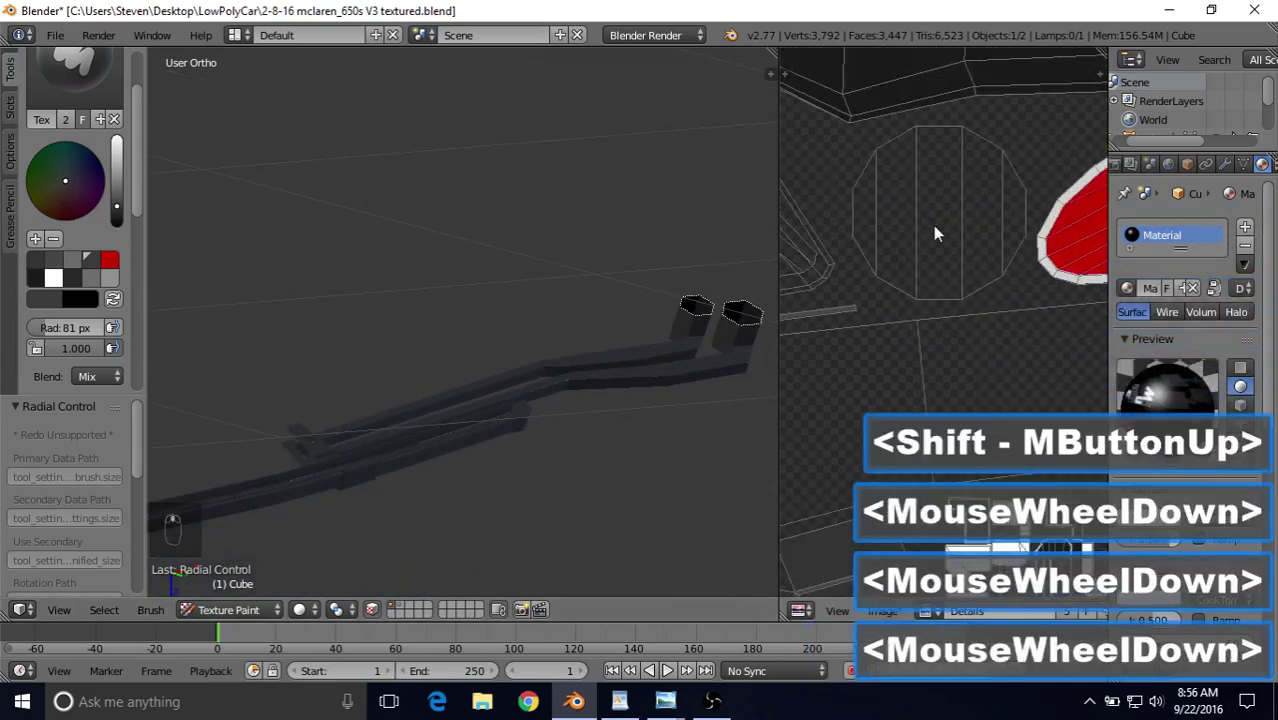
shift+middle_drag(933, 225, 918, 349)
scroll(918, 349, down, 2)
scroll(918, 349, down, 1)
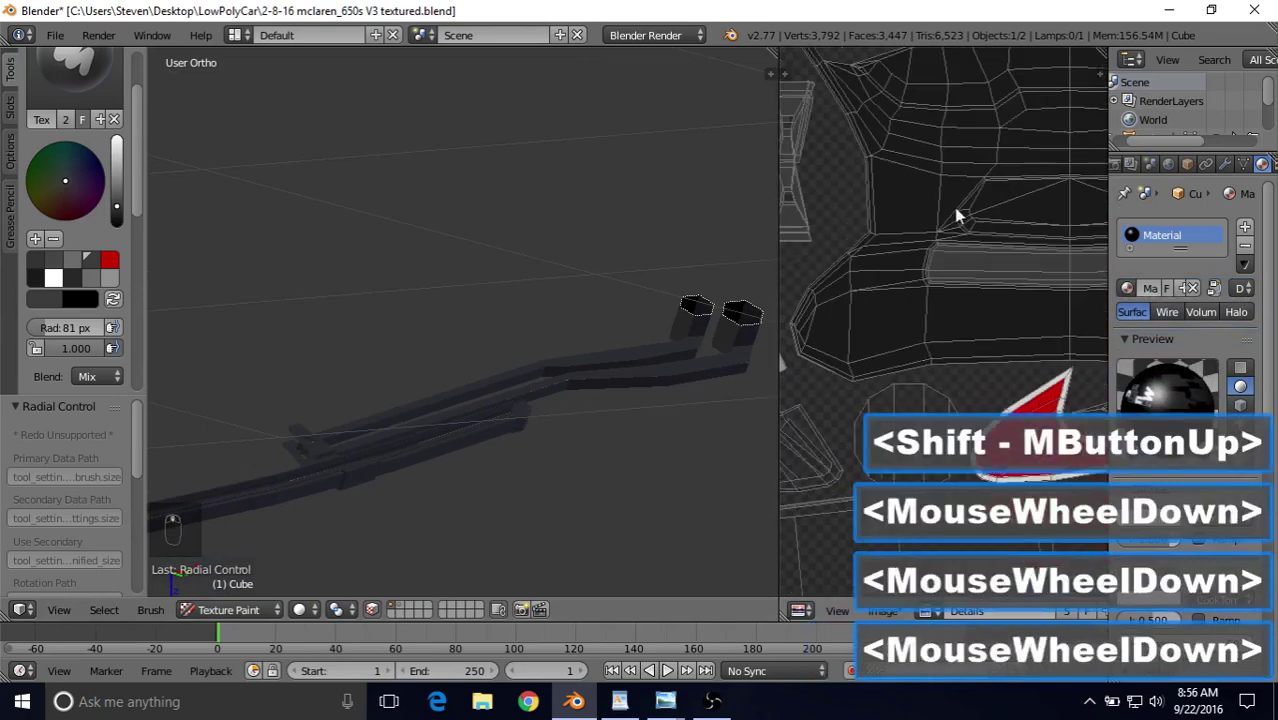
shift+middle_drag(956, 214, 937, 277)
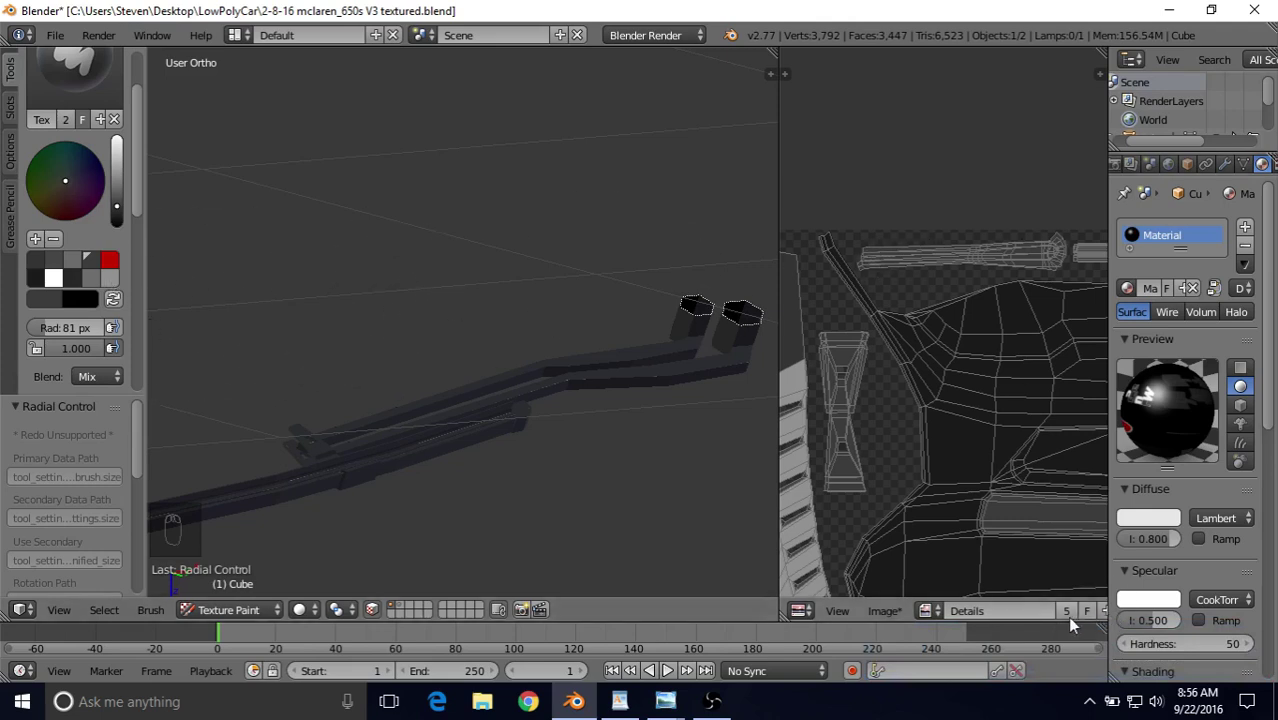
Switch the image editor to Paint mode and set the brush radius to 51 px.
middle_drag(1067, 616, 866, 618)
click(996, 613)
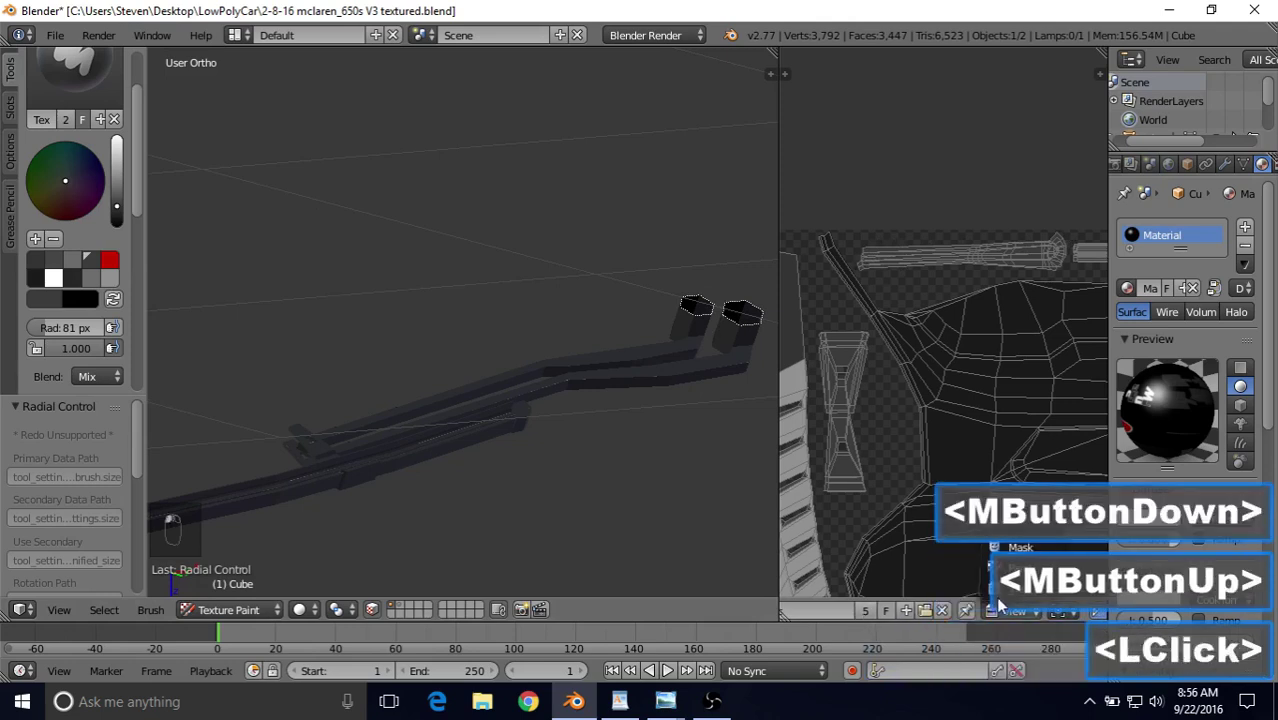
click(1018, 575)
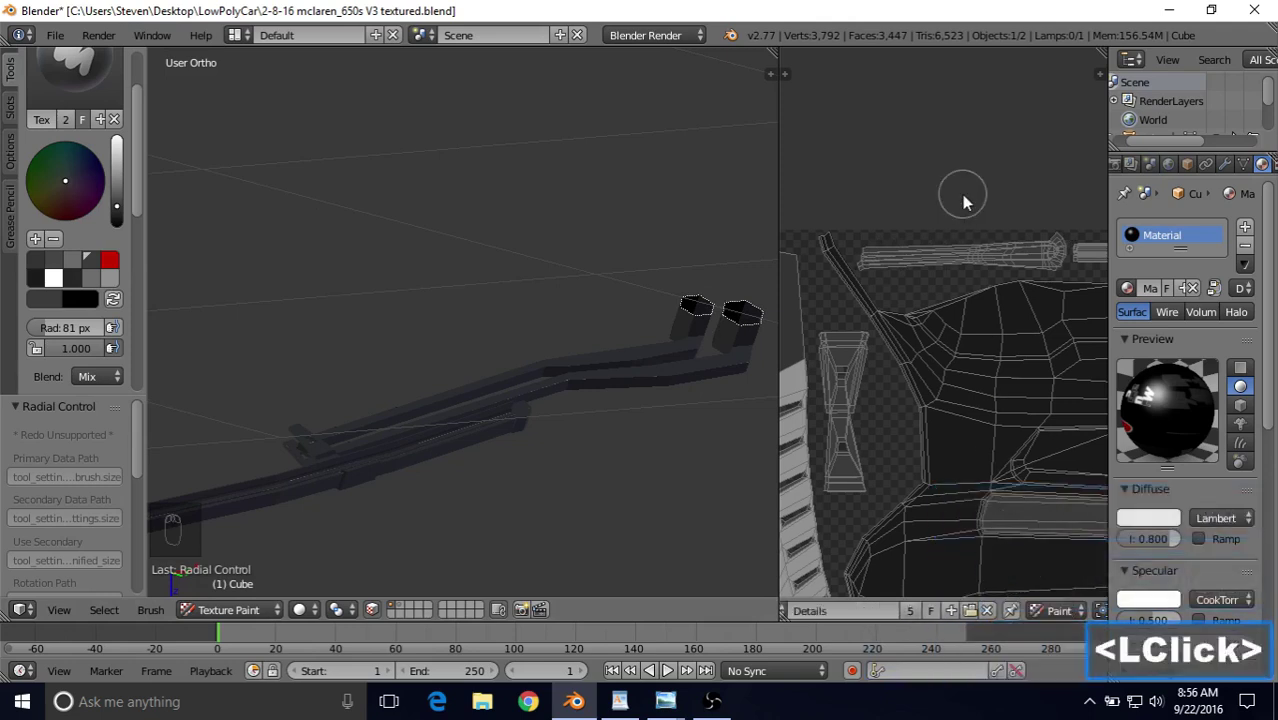
key(f)
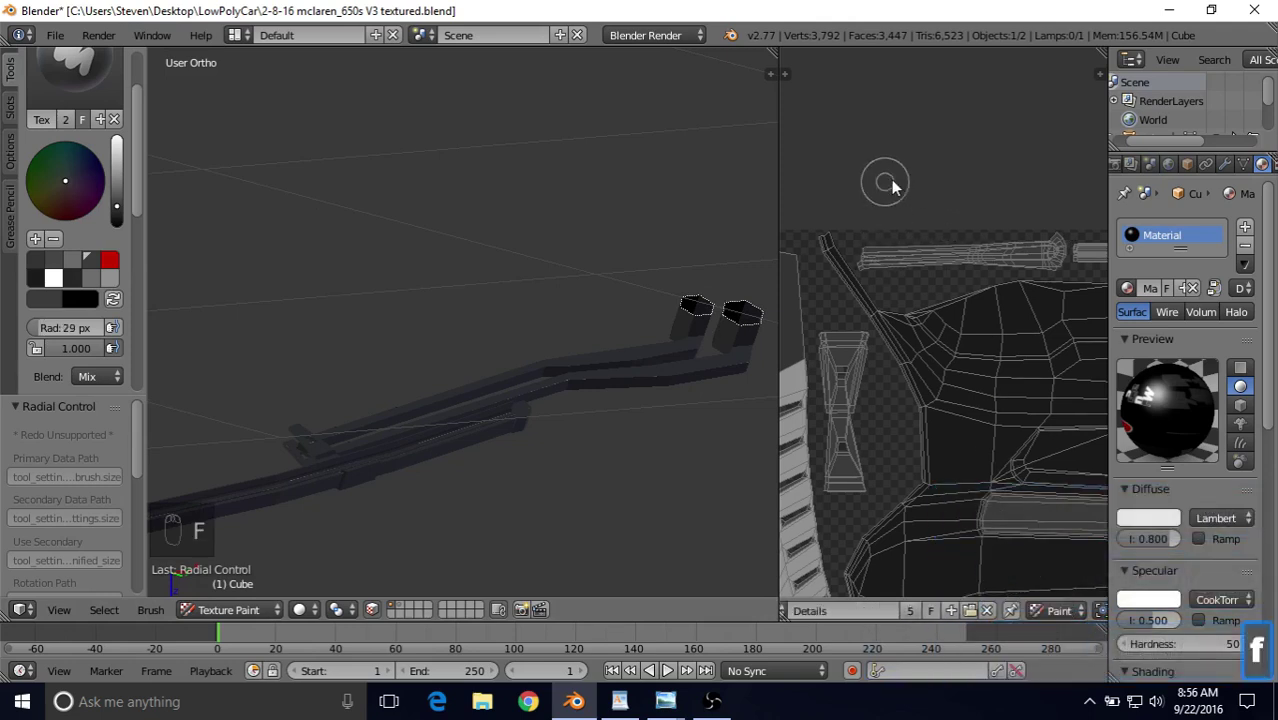
click(899, 184)
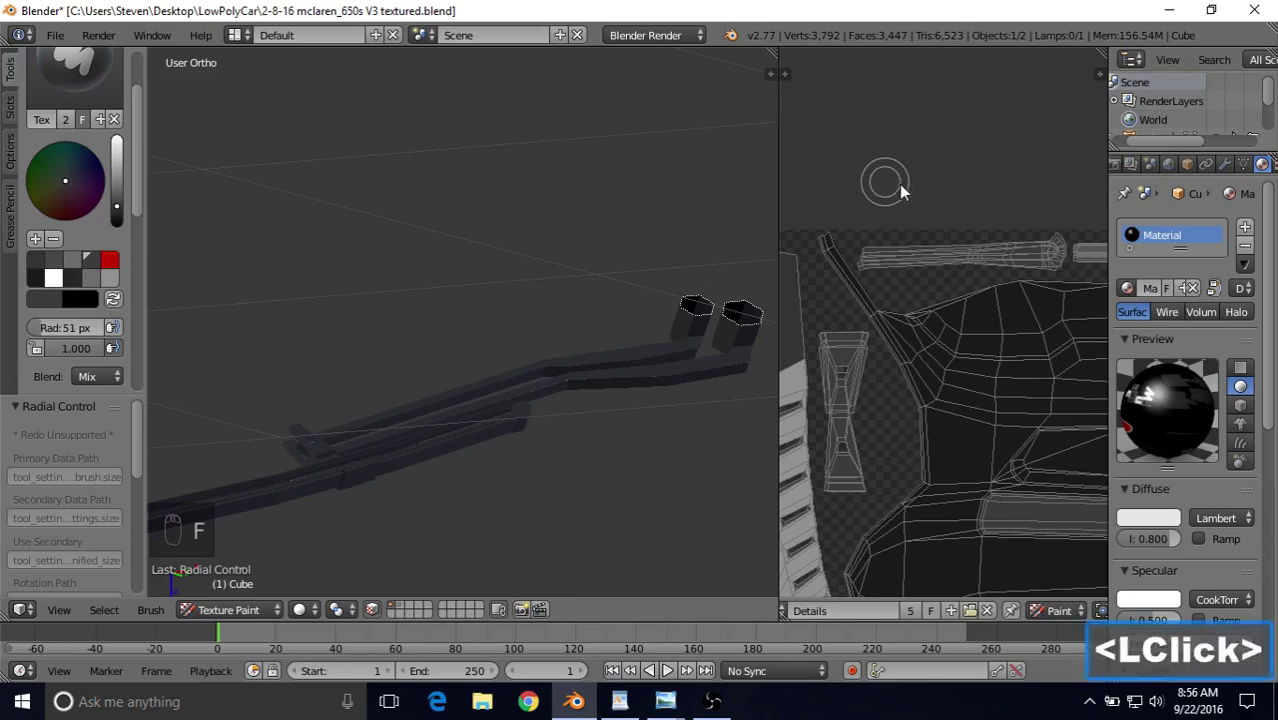
Paint the beginning of the first long strip island along the Details texture's upper edge dark grey.
mouse_move(903, 303)
shift+middle_down()
mouse_move(916, 306)
mouse_move(864, 275)
shift+middle_up()
scroll(916, 306, up, 4)
click(858, 275)
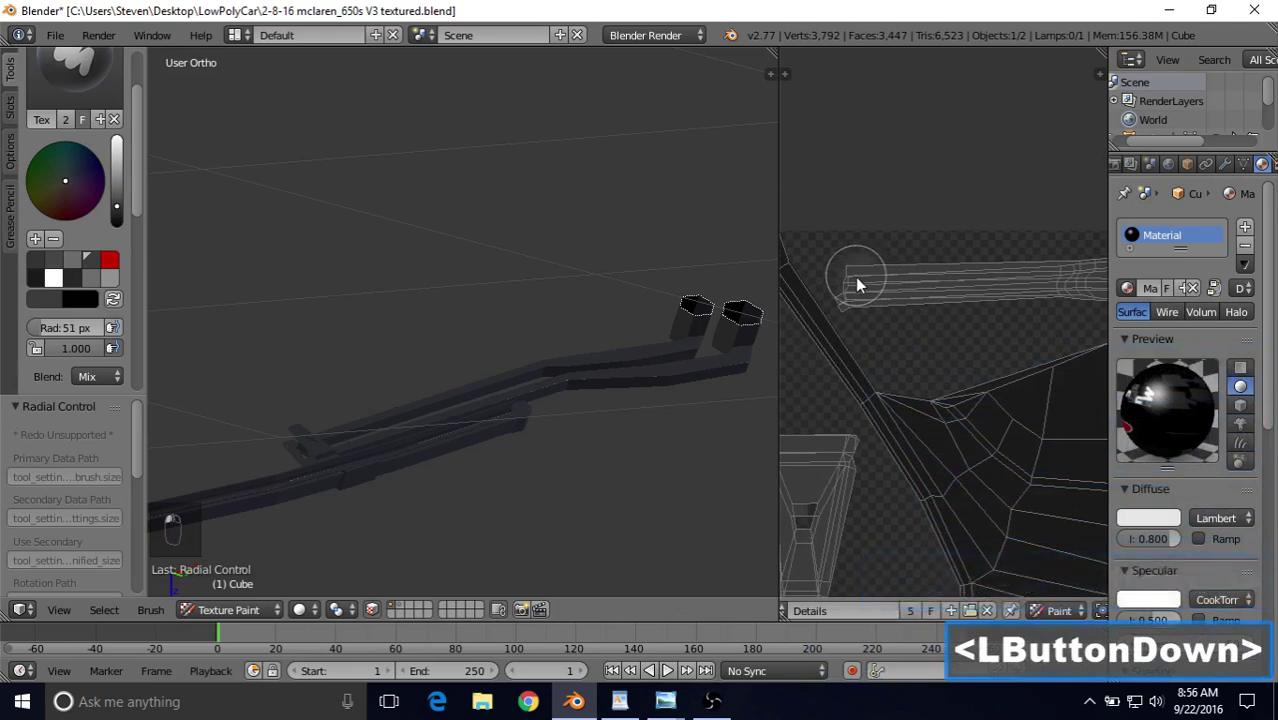
mouse_move(852, 291)
mouse_down()
mouse_move(907, 293)
mouse_move(886, 280)
mouse_move(923, 278)
mouse_move(951, 283)
mouse_move(935, 293)
mouse_move(973, 291)
mouse_move(893, 302)
mouse_up()
Set the brush radius to 60 px and paint the rest of the first long strip dark grey up to its fan-shaped end.
key(f)
click(908, 285)
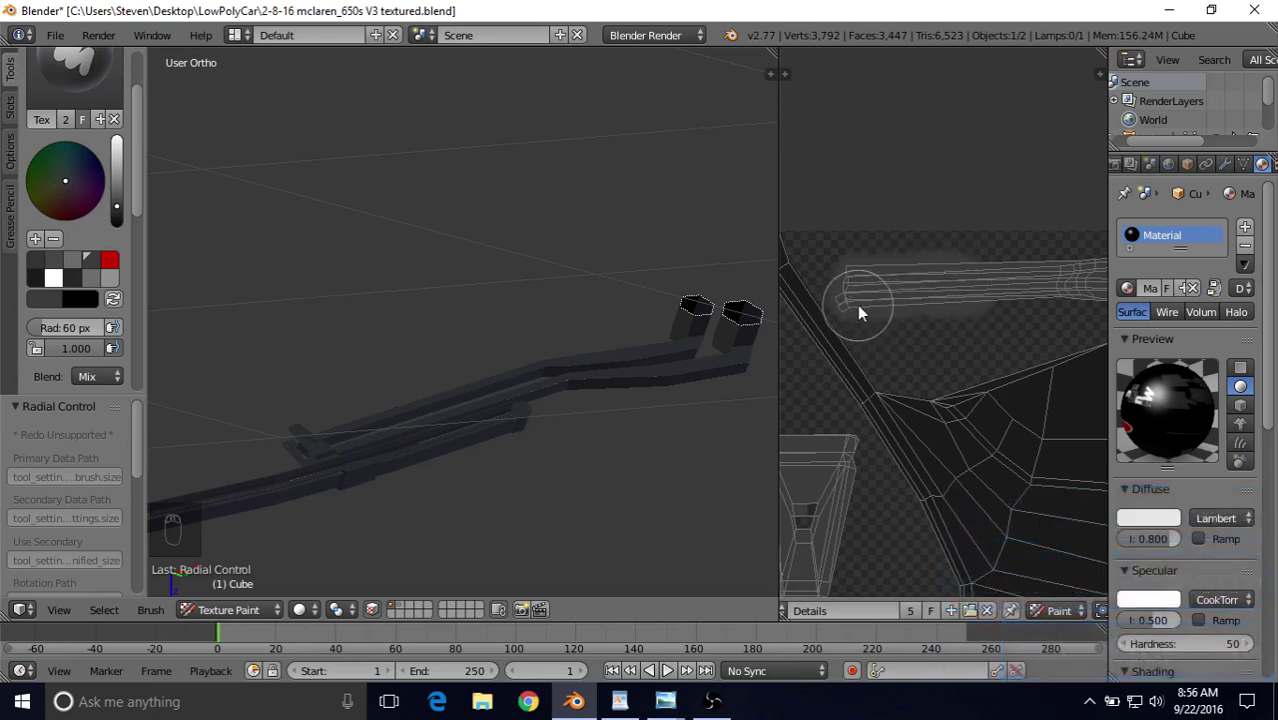
shift+middle_drag(975, 300, 857, 303)
mouse_move(862, 300)
mouse_down()
mouse_move(940, 305)
mouse_move(887, 320)
mouse_up()
mouse_move(887, 320)
shift+middle_down()
mouse_move(919, 340)
mouse_move(882, 340)
shift+middle_up()
drag(870, 316, 911, 308)
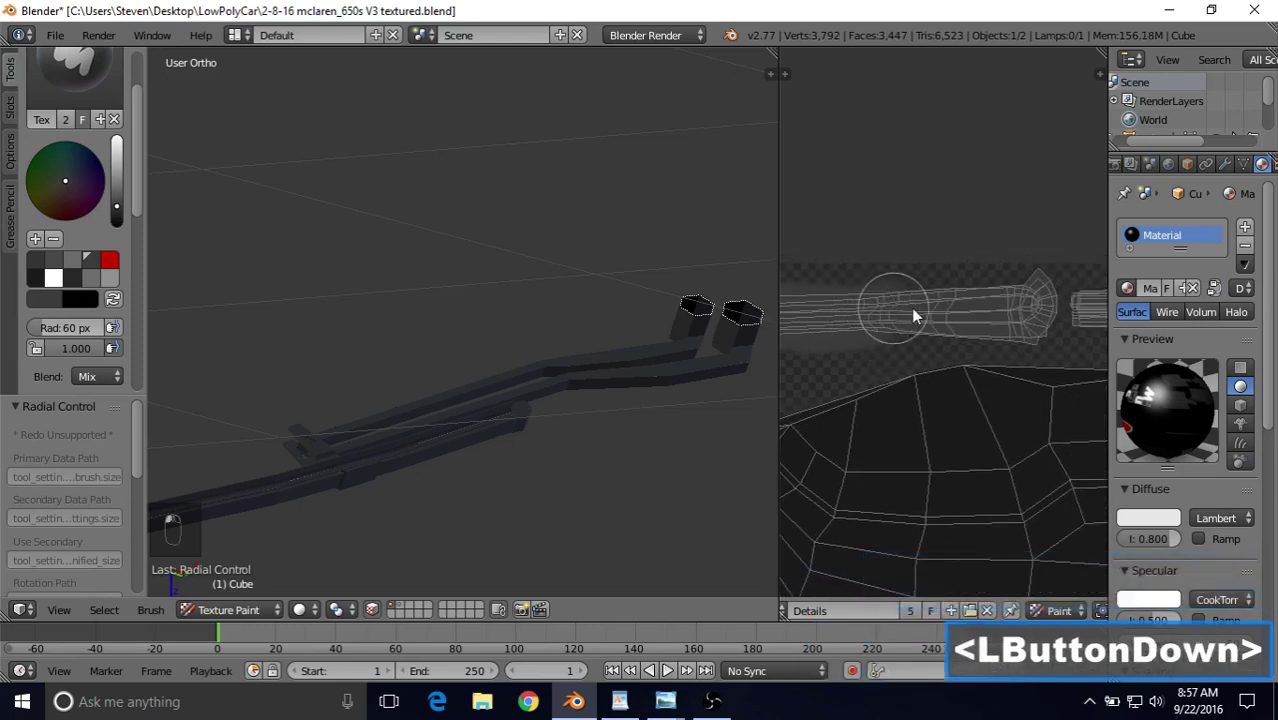
drag(1002, 309, 887, 322)
mouse_move(887, 322)
shift+middle_down()
mouse_move(887, 357)
mouse_move(870, 365)
shift+middle_up()
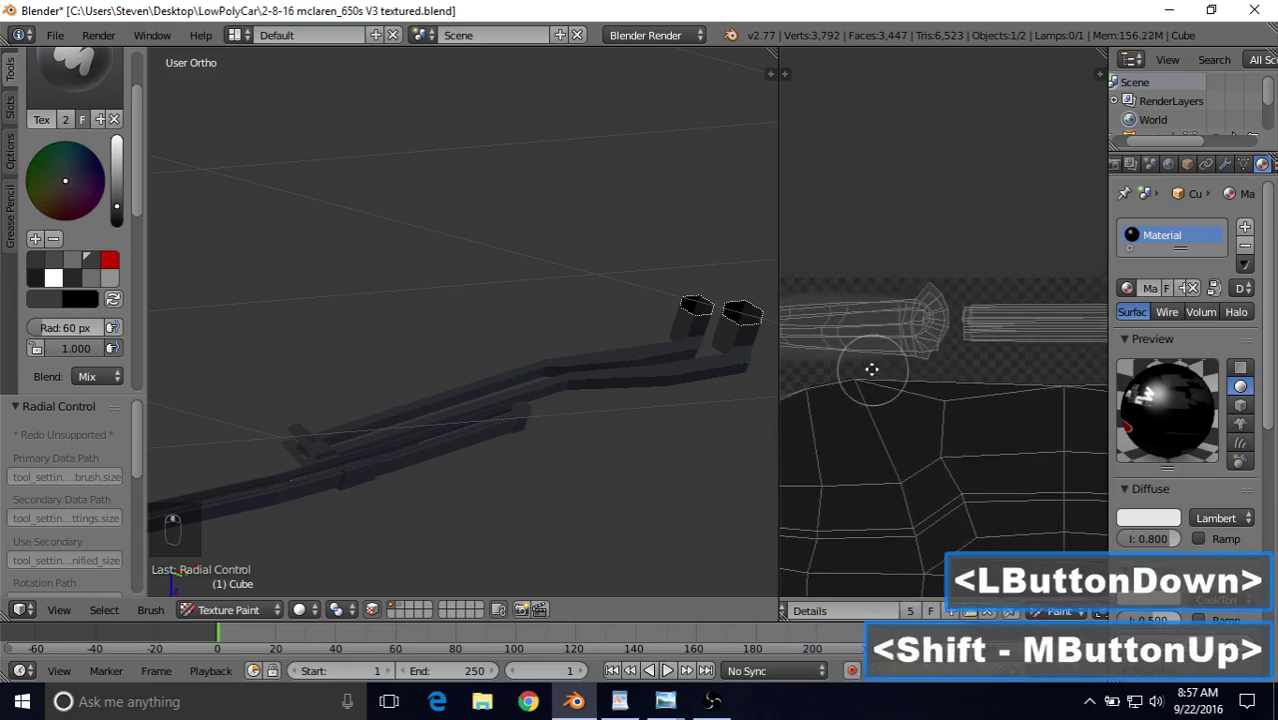
mouse_move(875, 341)
mouse_down()
mouse_move(930, 340)
mouse_move(907, 322)
mouse_up()
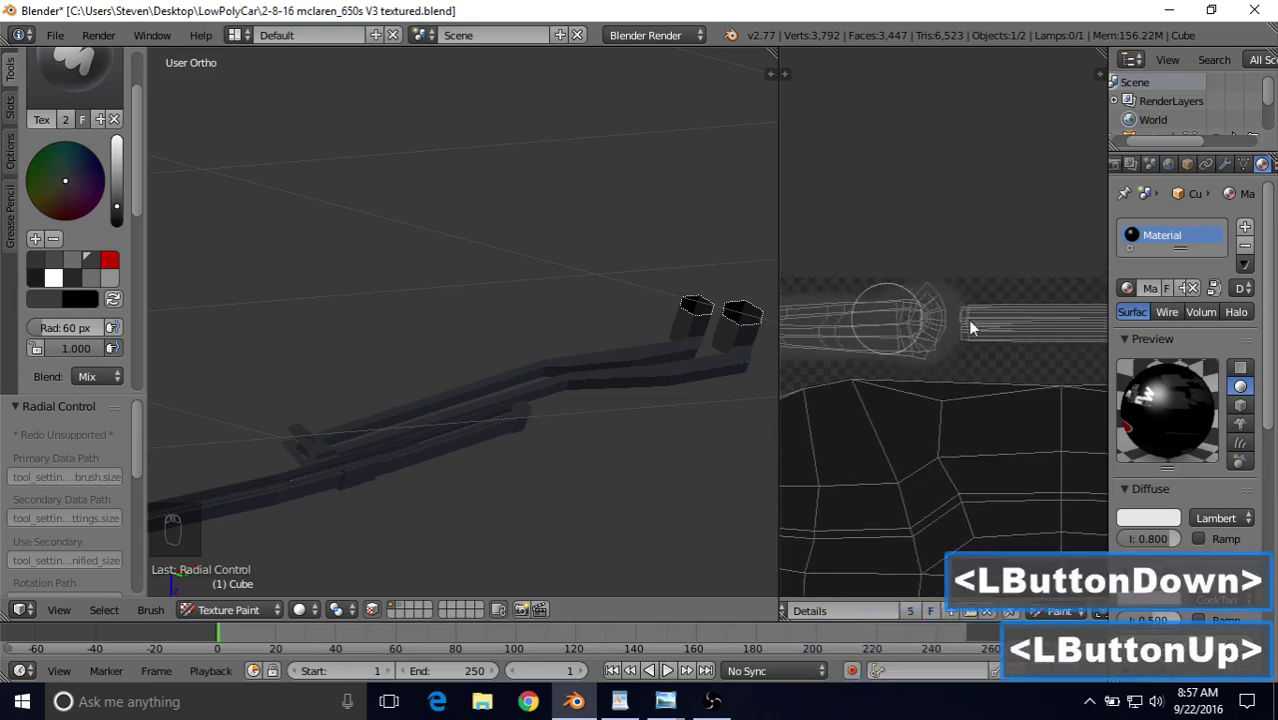
Cover the whole length of the second long strip island on the texture's upper edge with dark grey.
mouse_move(907, 322)
shift+middle_down()
mouse_move(907, 334)
mouse_move(866, 323)
shift+middle_up()
scroll(905, 330, down, 1)
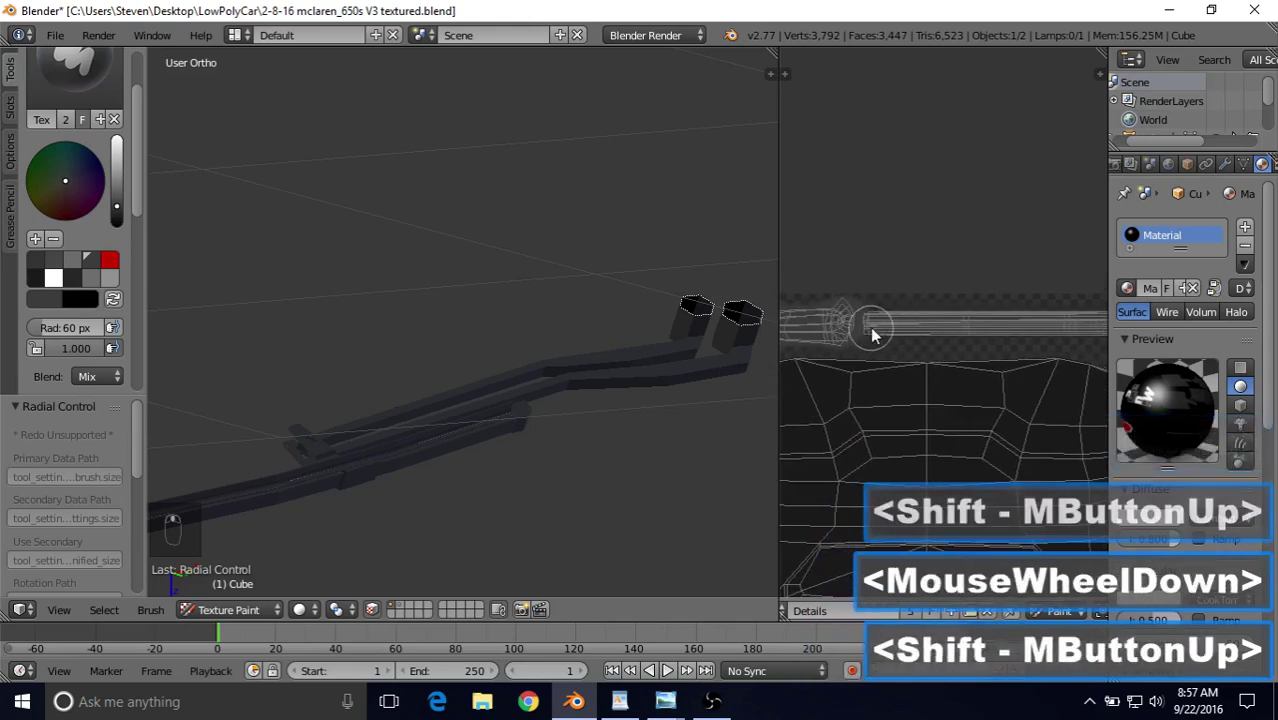
drag(866, 322, 913, 330)
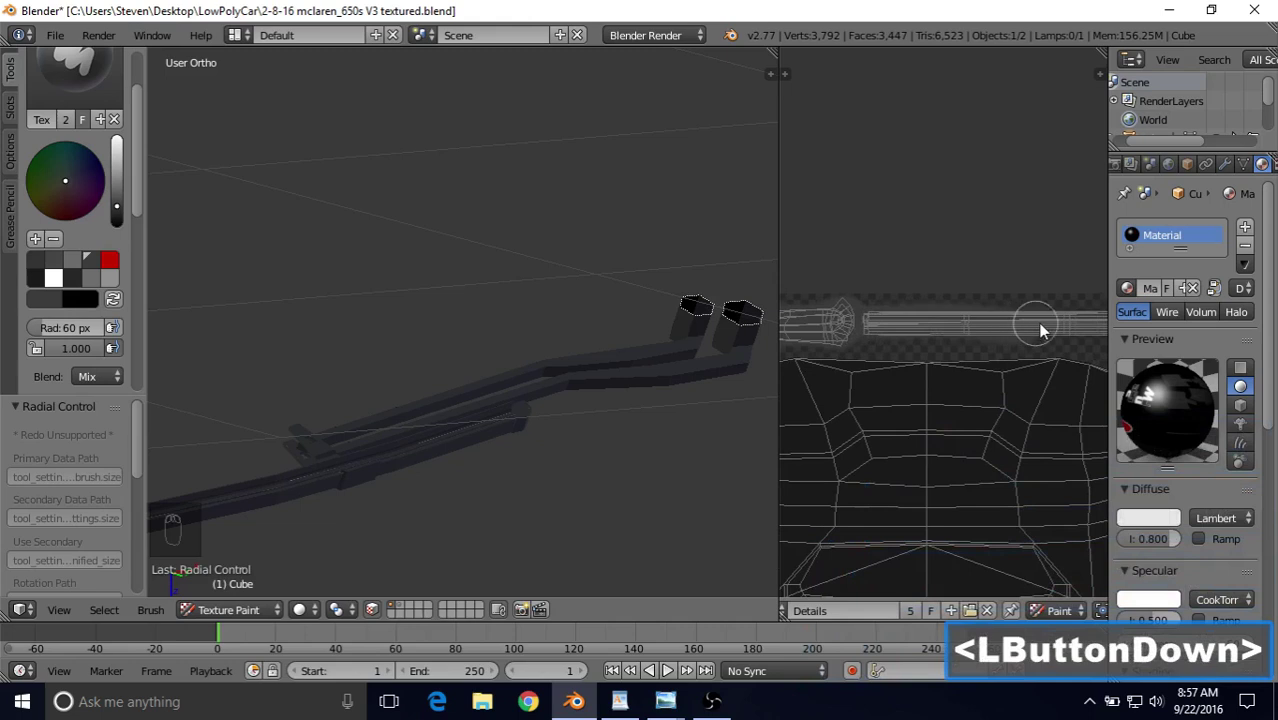
drag(1065, 330, 1073, 322)
shift+middle_drag(1073, 322, 876, 337)
drag(876, 337, 1087, 323)
Paint the shield-shaped island and its narrow stem in the Details texture dark grey.
mouse_move(1087, 323)
shift+middle_down()
mouse_move(973, 360)
mouse_move(893, 360)
shift+middle_up()
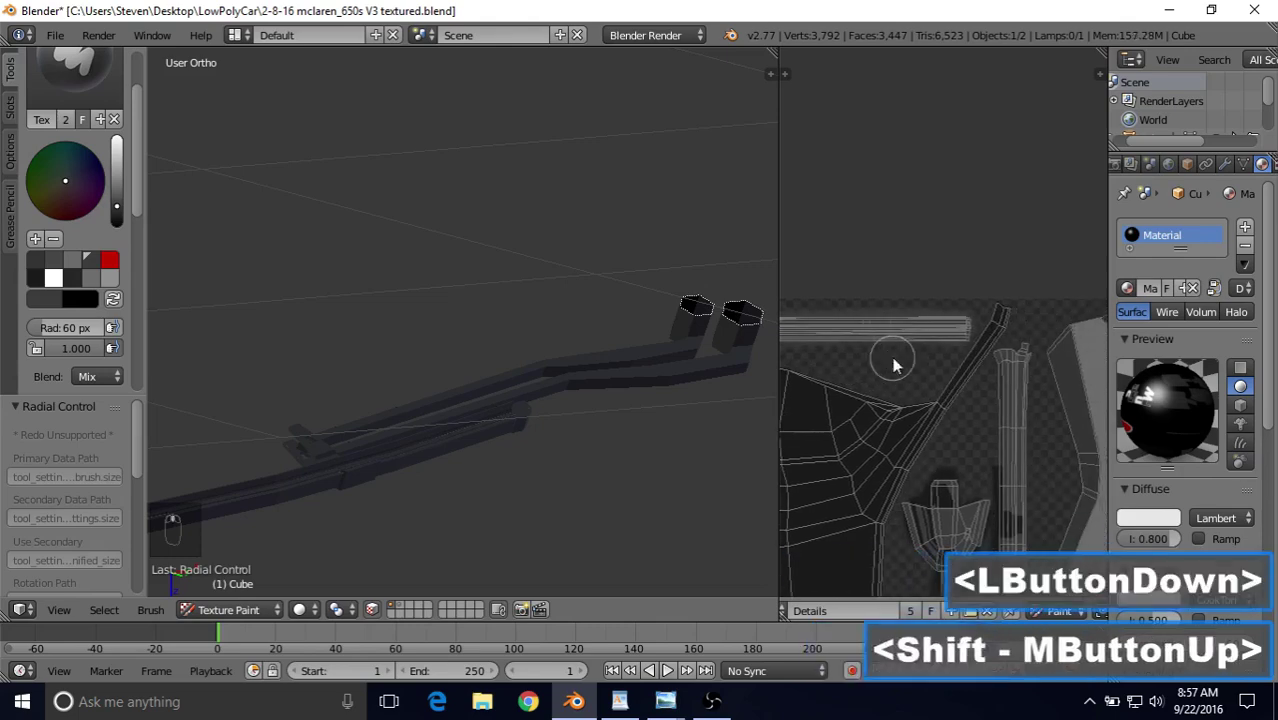
scroll(938, 428, up, 3)
scroll(936, 426, down, 1)
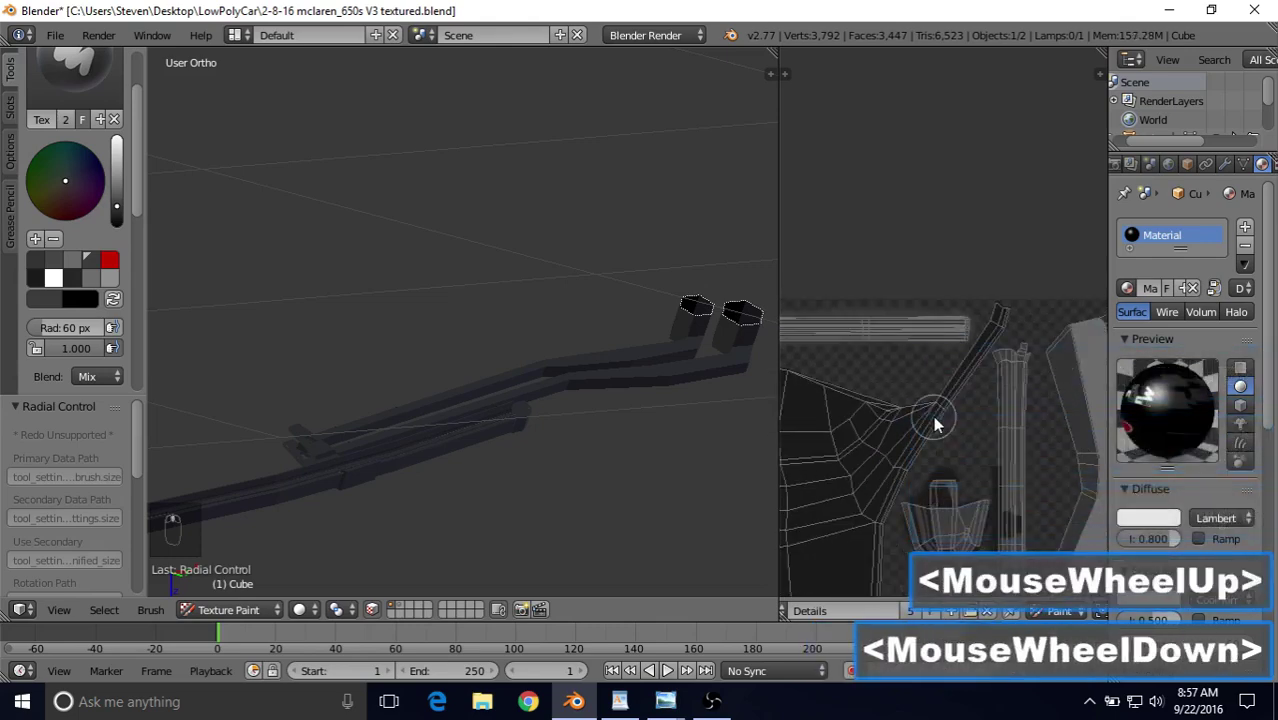
mouse_move(964, 371)
shift+middle_down()
mouse_move(942, 253)
mouse_move(958, 342)
mouse_move(936, 320)
mouse_move(947, 365)
shift+middle_up()
scroll(947, 365, up, 1)
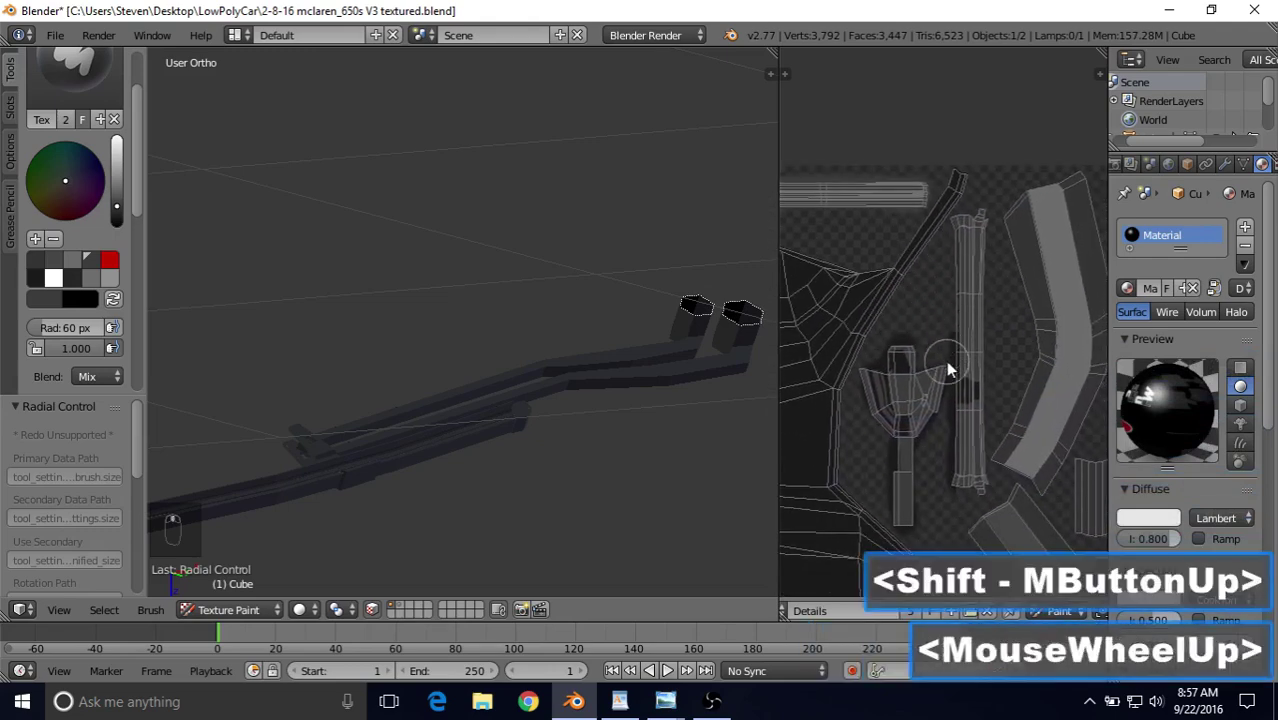
drag(900, 353, 884, 367)
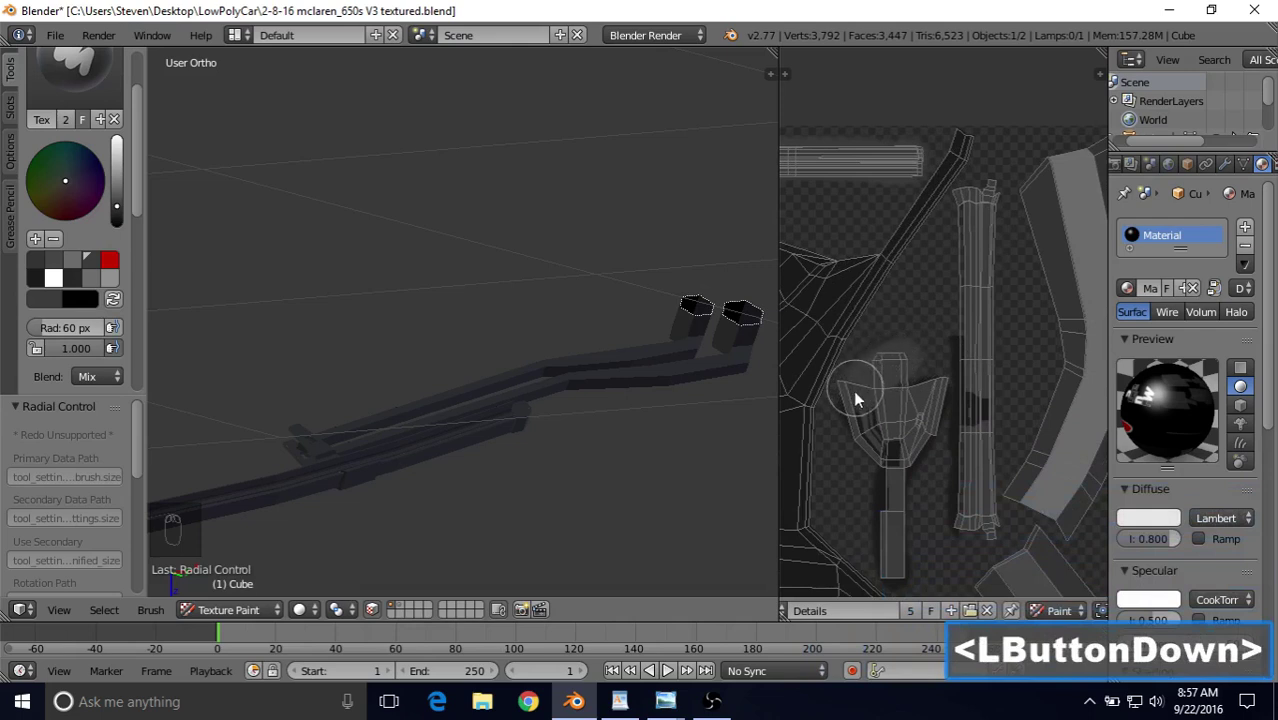
drag(856, 389, 897, 468)
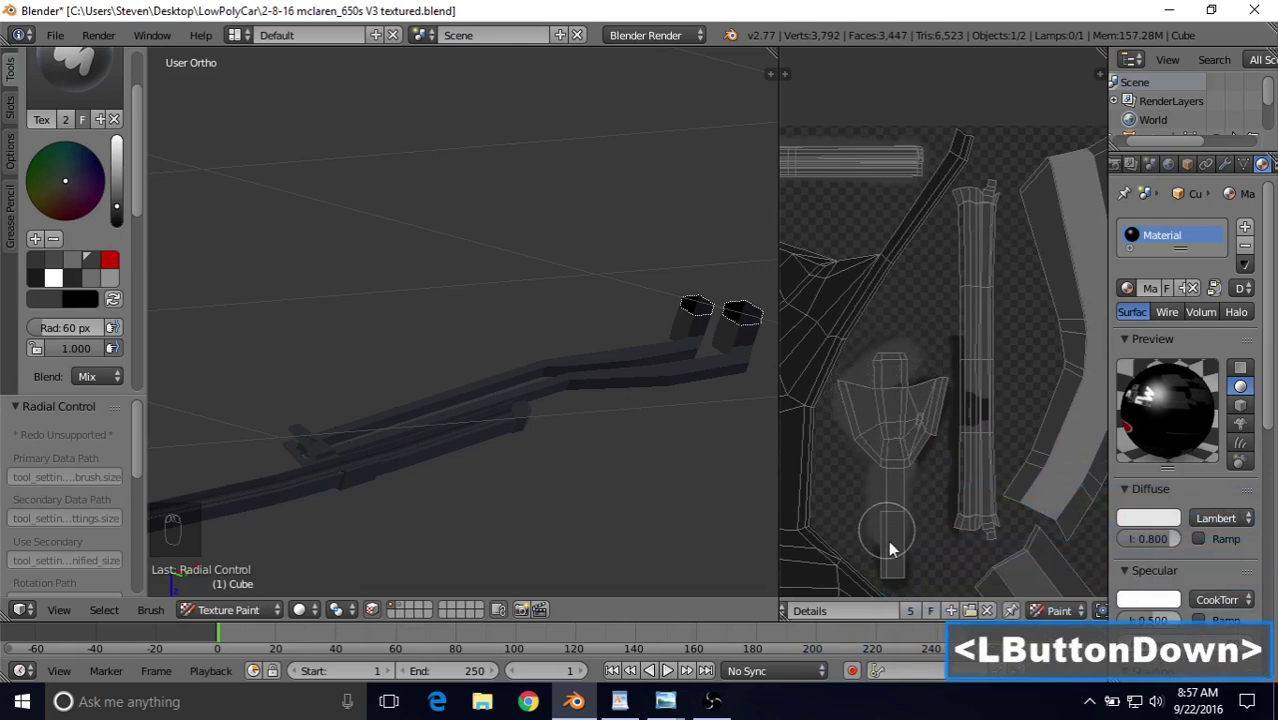
mouse_move(893, 548)
mouse_down()
mouse_move(899, 571)
mouse_move(915, 523)
mouse_up()
Paint the tall narrow island beside the shield-shaped one dark grey, including both flared ends.
mouse_move(890, 383)
mouse_down()
mouse_move(970, 354)
mouse_move(975, 490)
mouse_up()
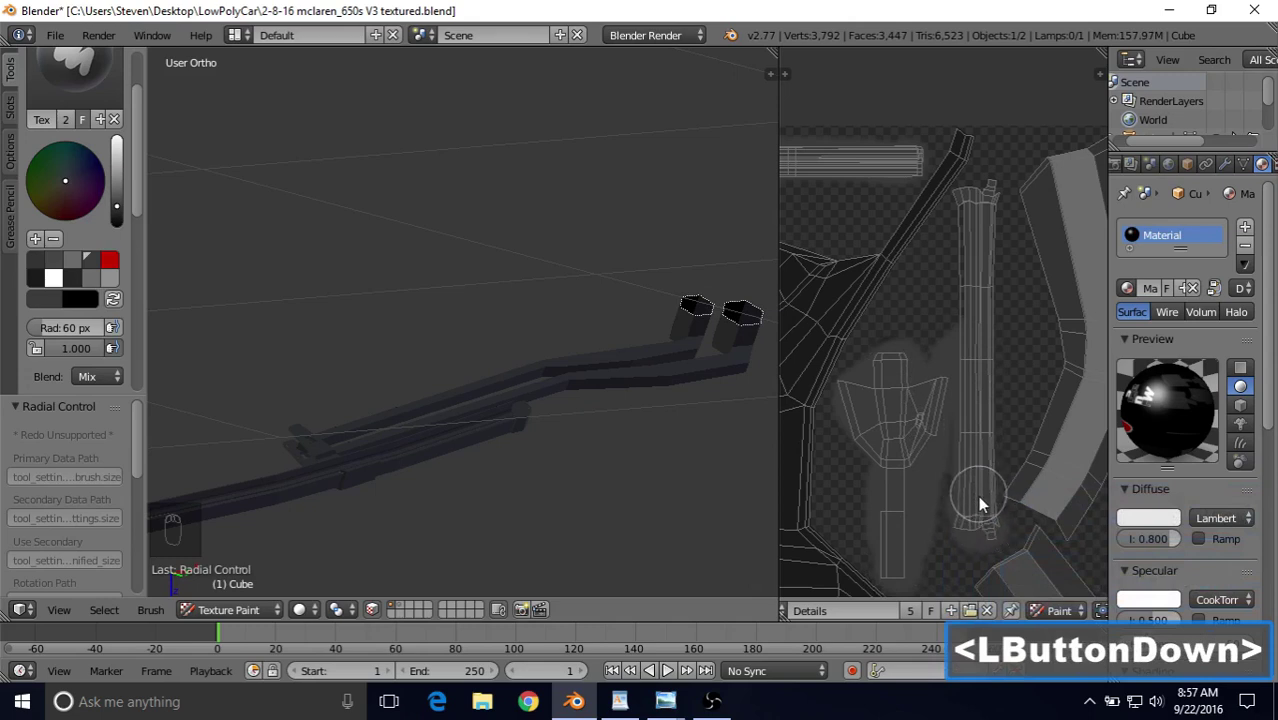
drag(979, 498, 973, 493)
drag(983, 414, 981, 350)
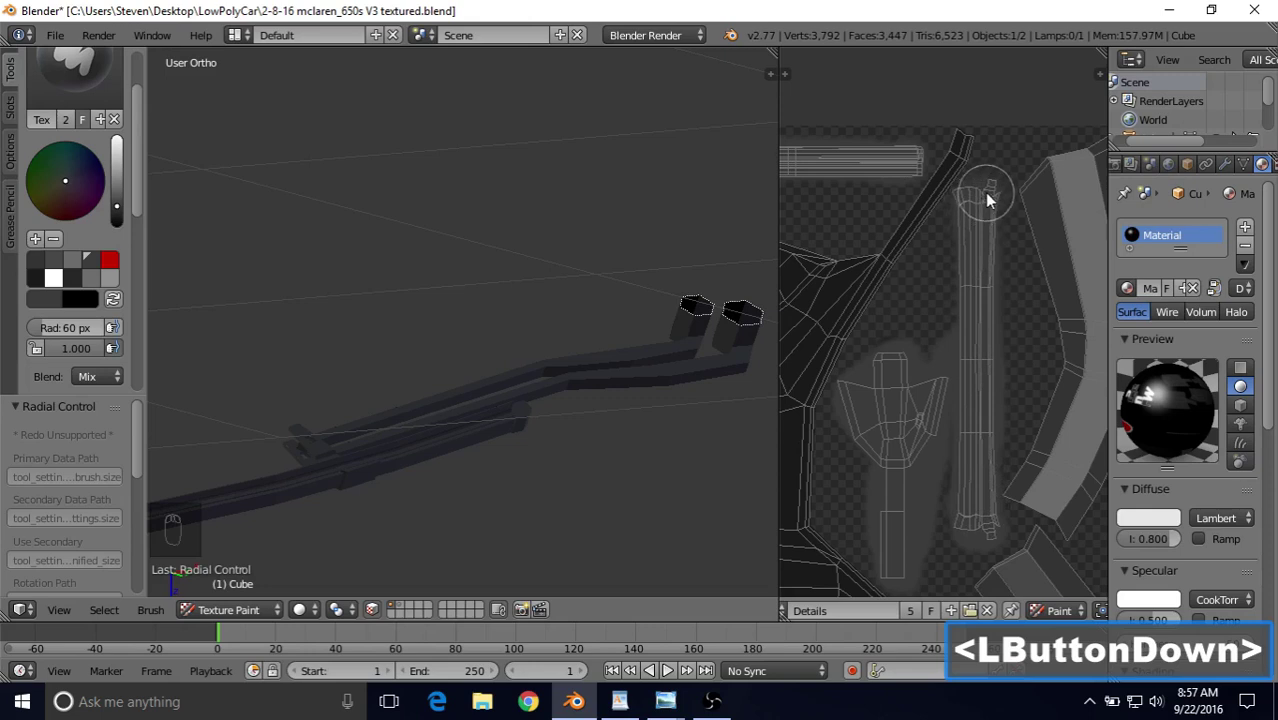
drag(986, 198, 959, 219)
Reduce the brush radius to 19 px and touch up the upper end of the tall narrow island.
shift+middle_drag(939, 277, 927, 288)
scroll(930, 292, up, 2)
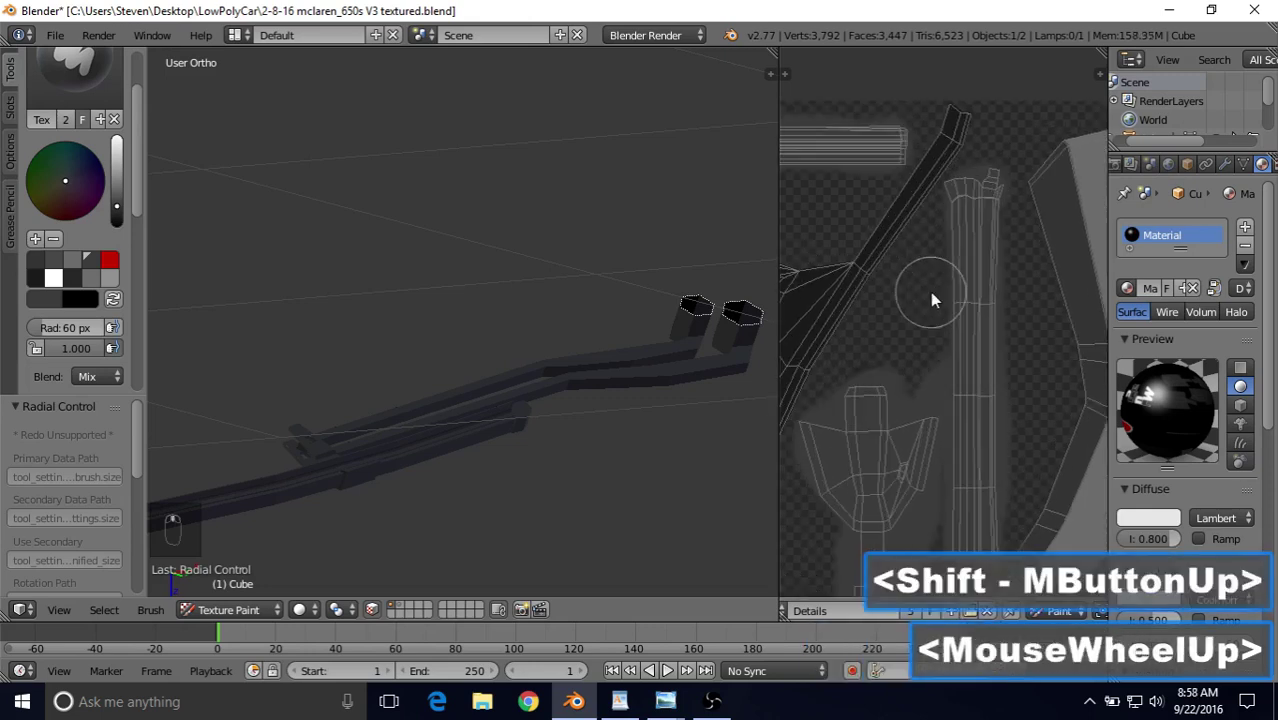
key(f)
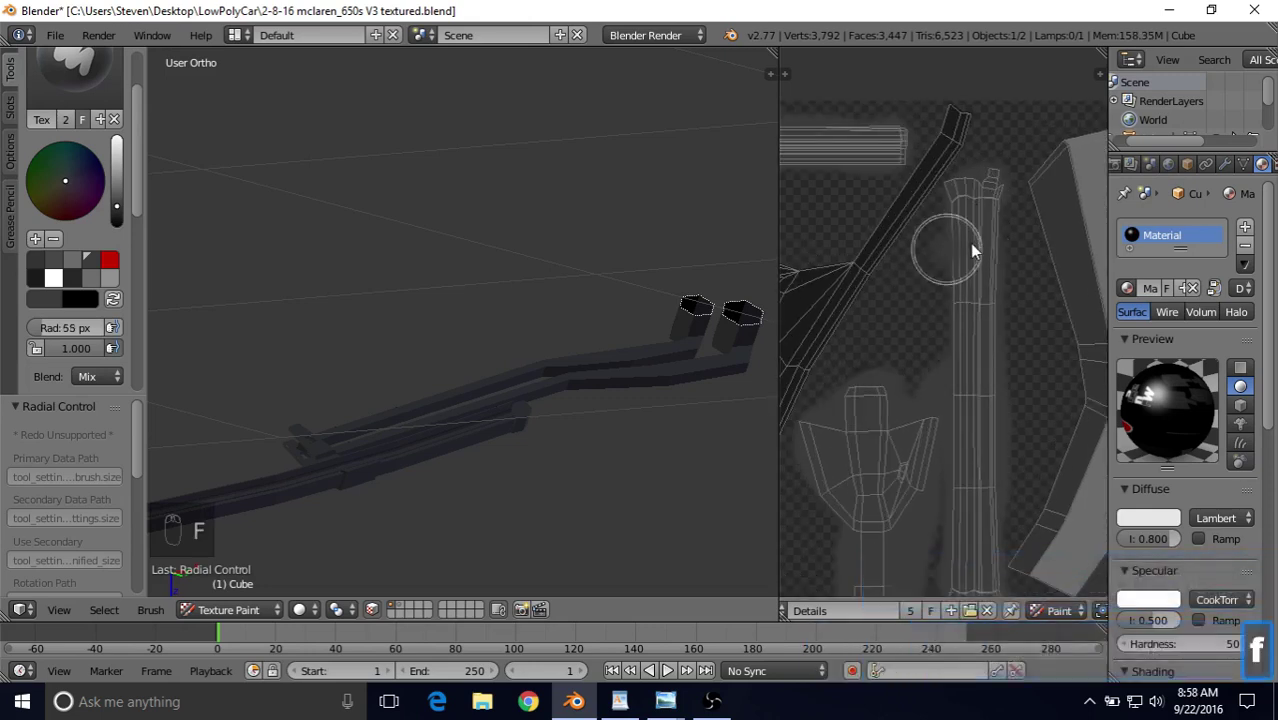
key(f)
click(962, 180)
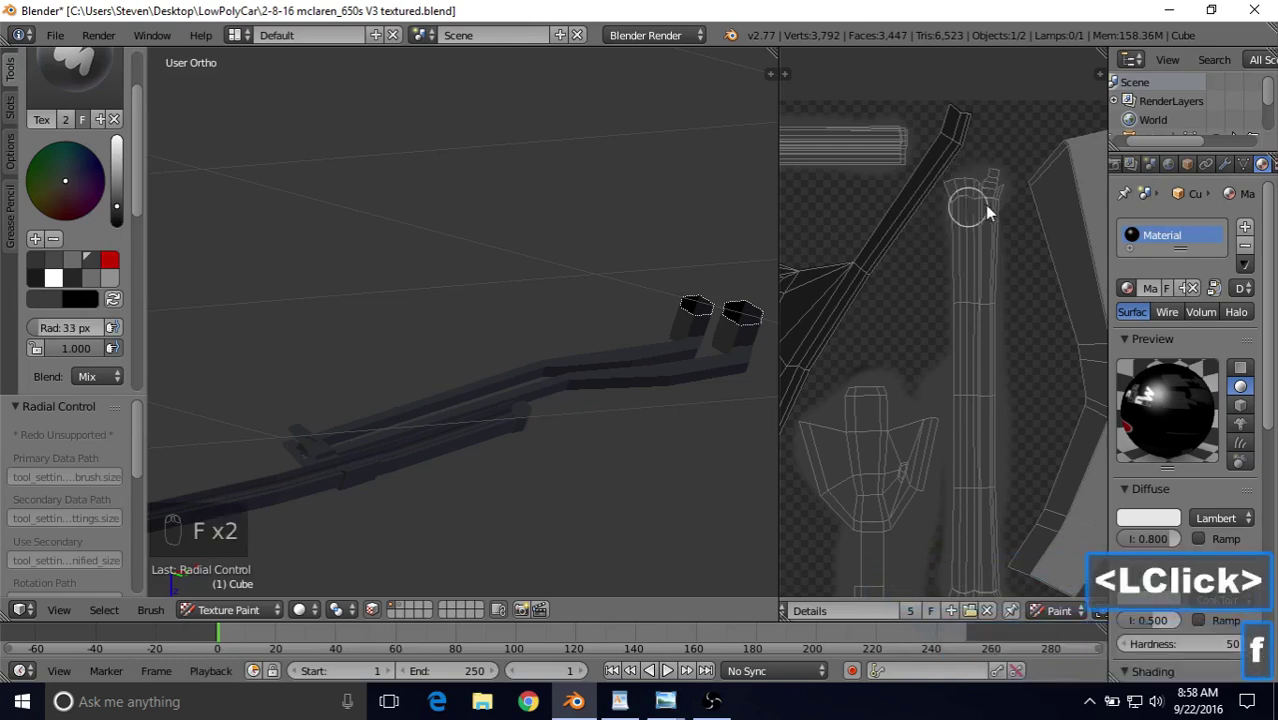
click(978, 204)
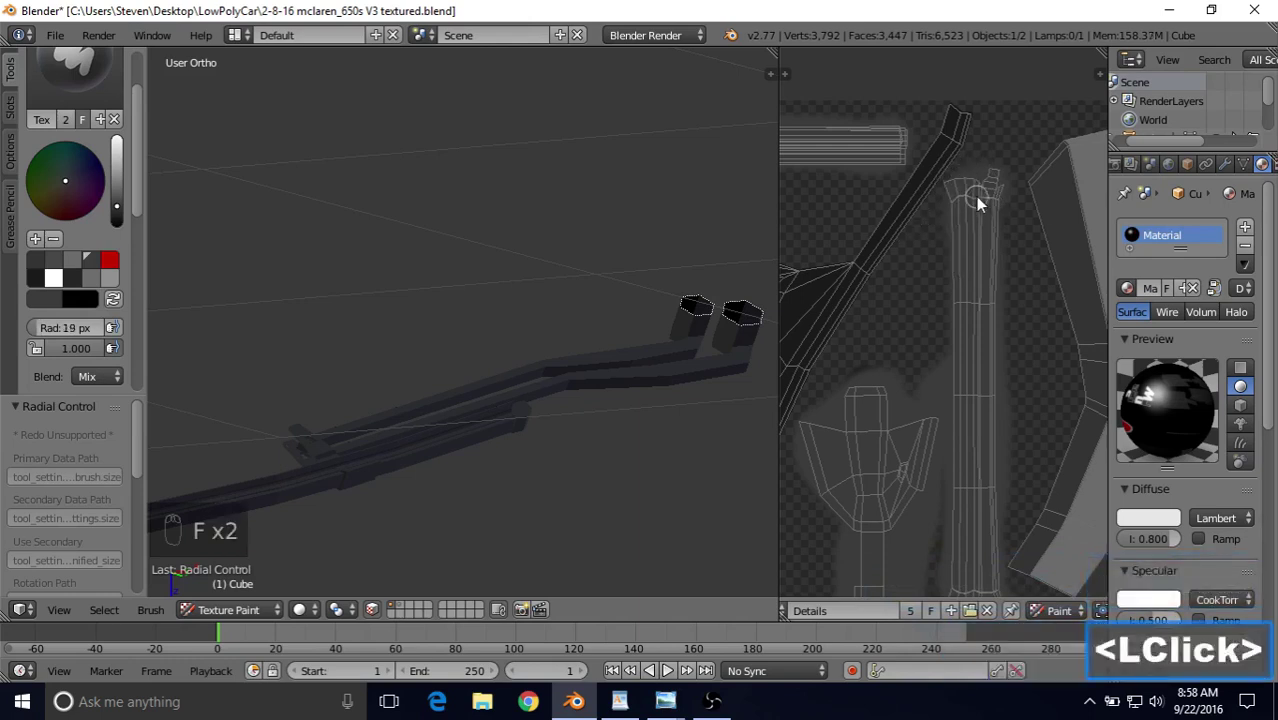
drag(962, 181, 947, 245)
Inspect the wiper bracket on the model and look through the Details texture for remaining wiper islands.
scroll(445, 408, down, 2)
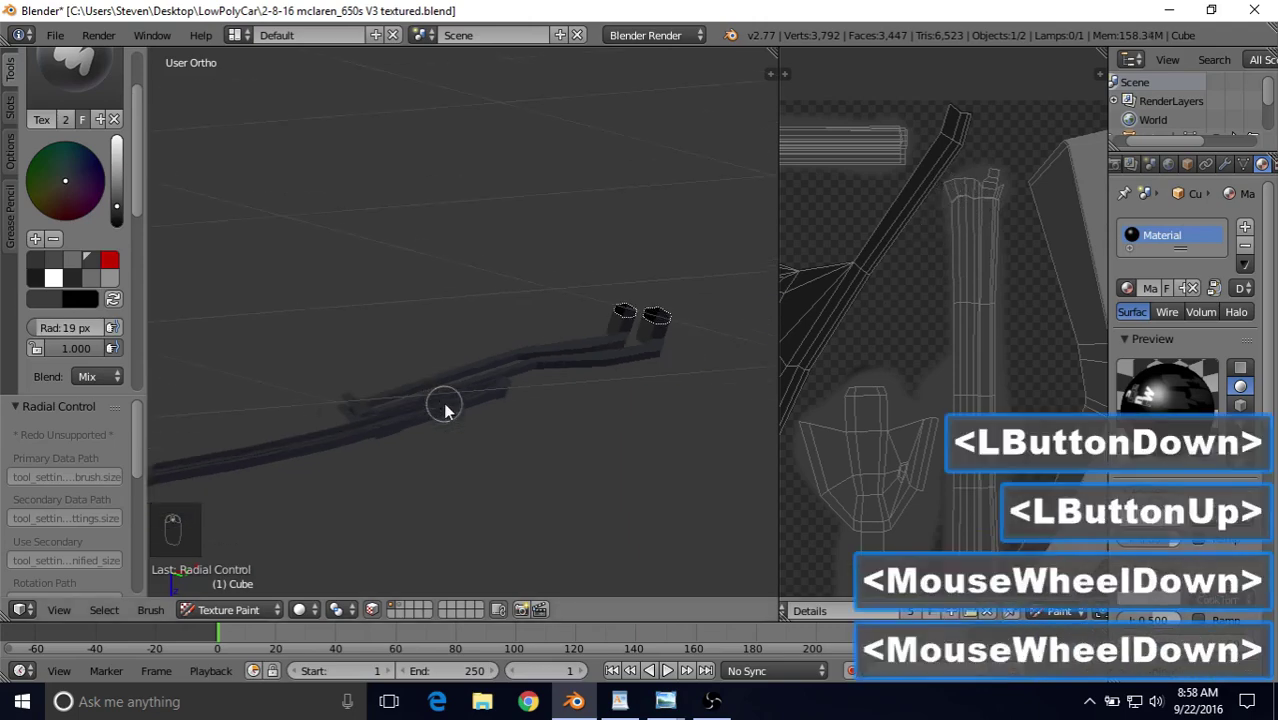
mouse_move(445, 408)
middle_down()
mouse_move(456, 322)
mouse_move(511, 291)
mouse_move(593, 280)
mouse_move(588, 303)
mouse_move(513, 351)
mouse_move(597, 334)
middle_up()
scroll(597, 334, up, 4)
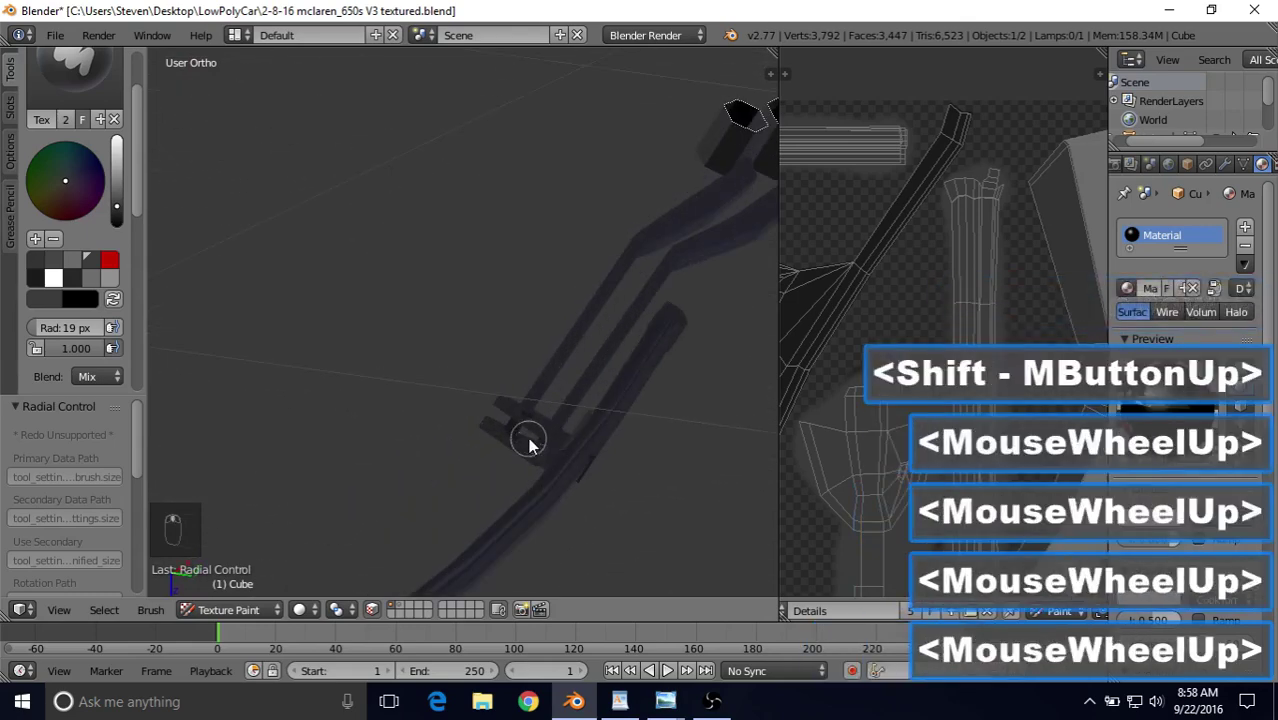
scroll(881, 331, down, 4)
scroll(881, 331, down, 2)
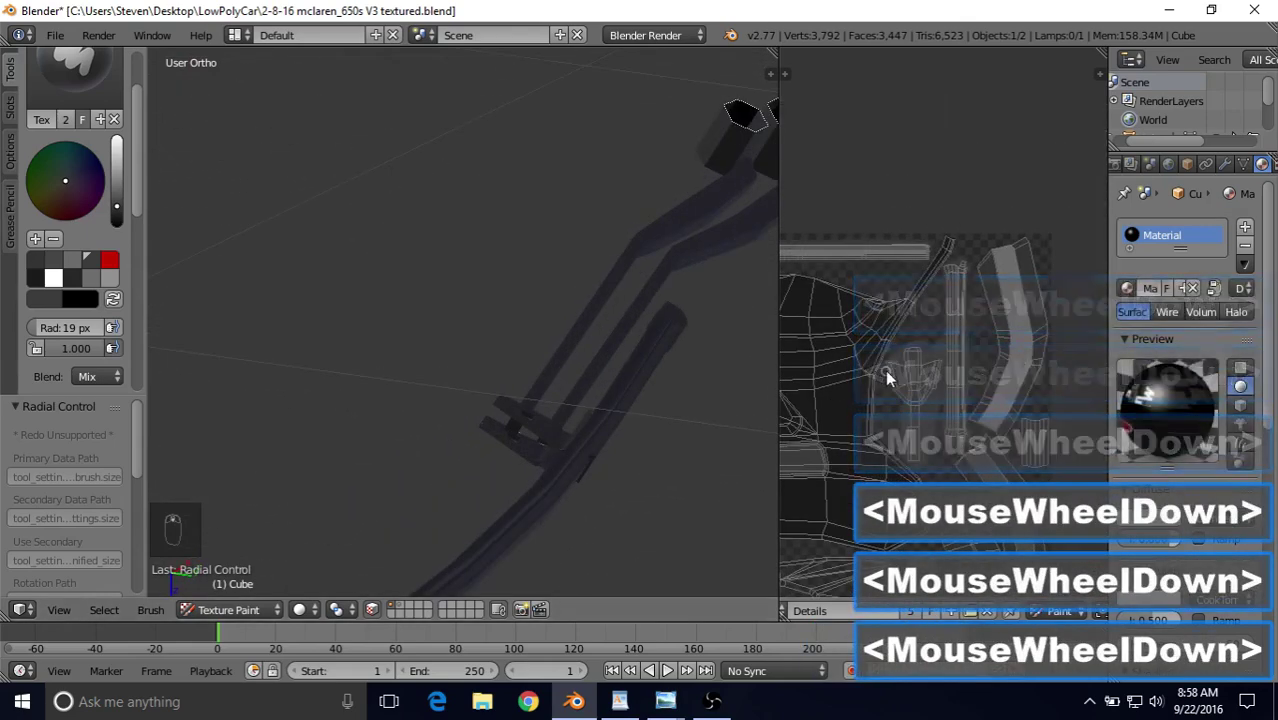
shift+middle_drag(885, 369, 919, 262)
shift+middle_drag(932, 405, 933, 305)
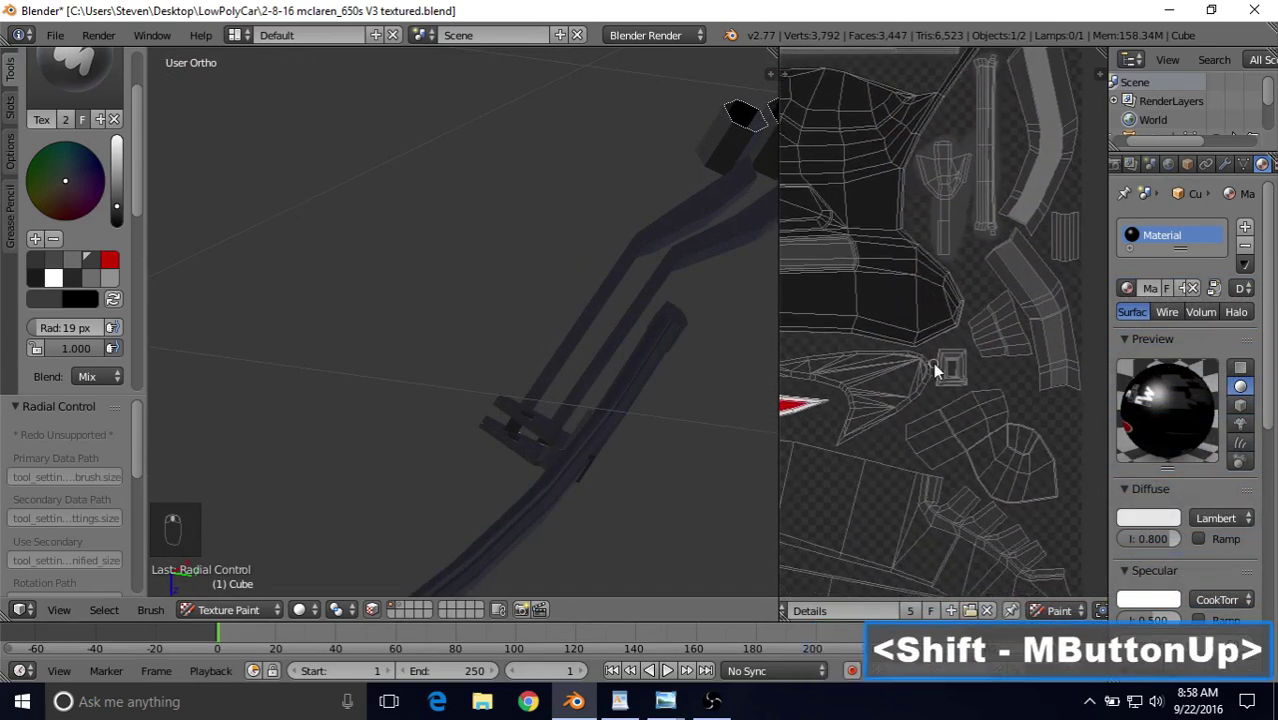
Set the brush radius to 23 px and paint the small rectangular frame island dark grey around its outer and inner edges.
scroll(933, 365, up, 3)
shift+middle_drag(933, 365, 908, 328)
scroll(917, 287, up, 2)
scroll(908, 328, up, 1)
scroll(908, 328, up, 1)
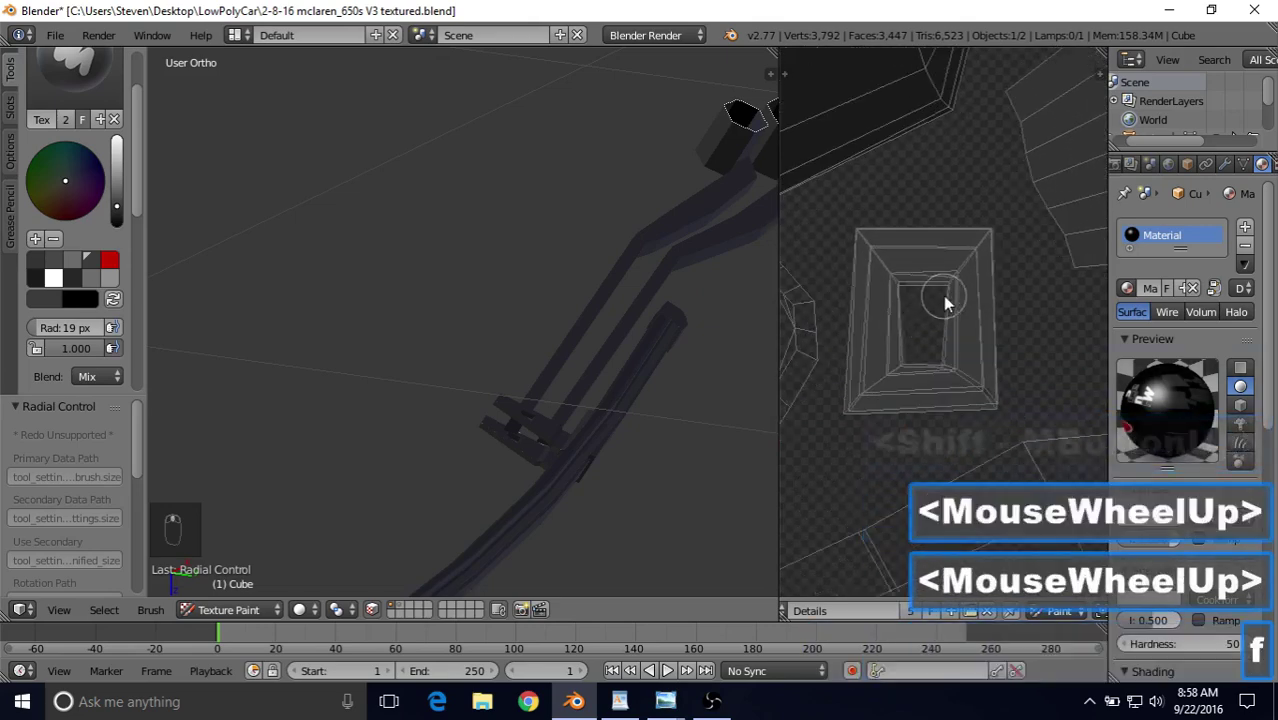
key(f)
click(947, 303)
drag(870, 251, 867, 237)
drag(951, 238, 984, 244)
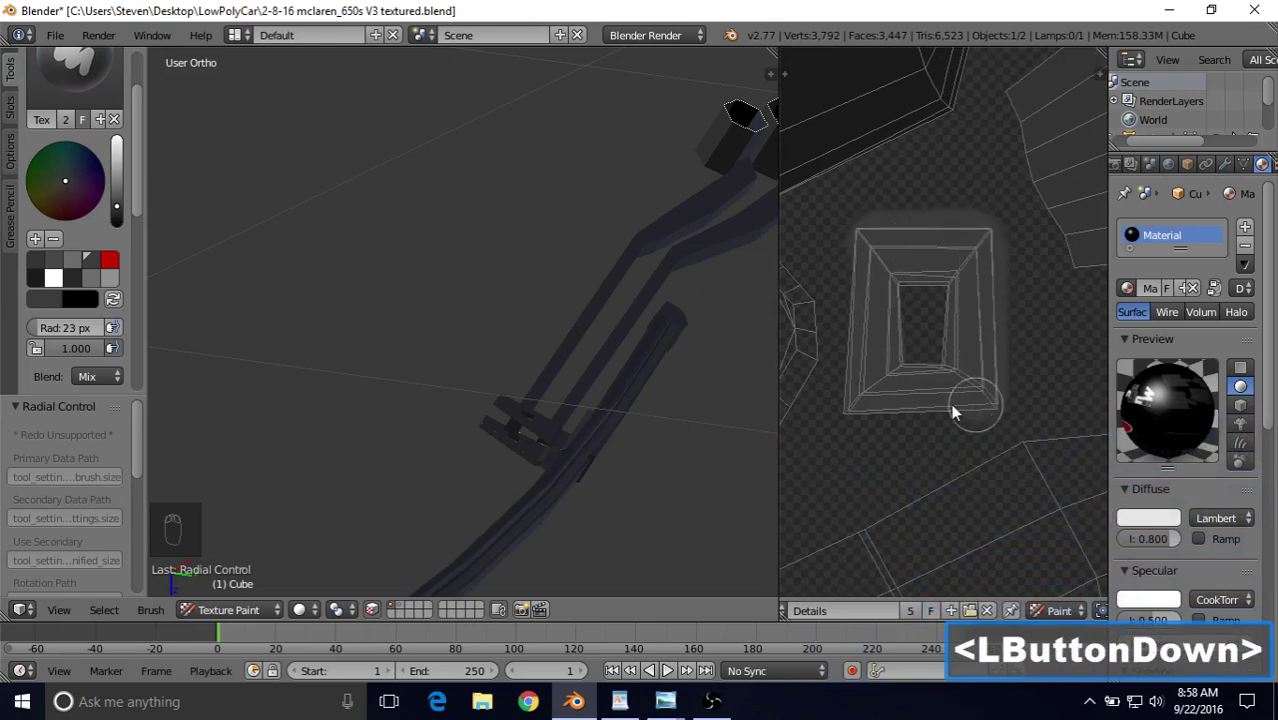
drag(858, 369, 862, 305)
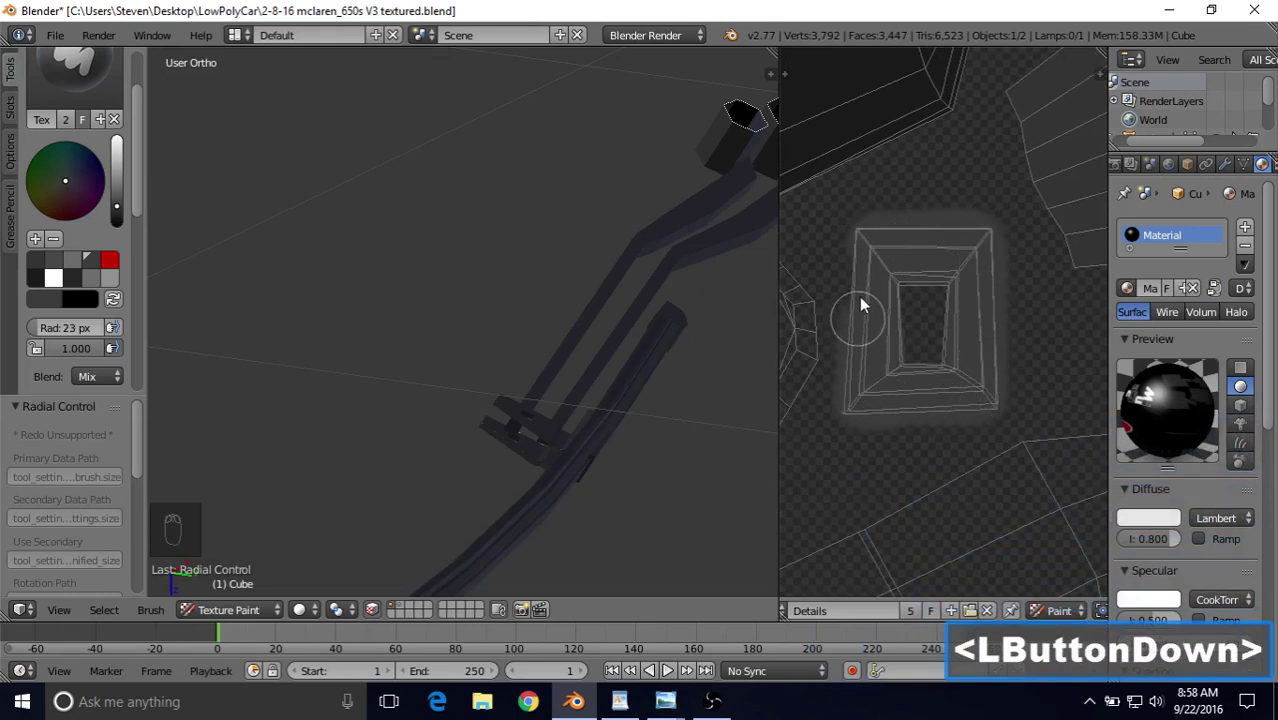
mouse_move(952, 367)
mouse_down()
mouse_move(931, 297)
mouse_move(897, 362)
mouse_move(916, 366)
mouse_up()
Set the brush radius to 53 px and paint the hourglass-shaped island dark grey out to all its edges.
key(f)
click(950, 340)
scroll(890, 410, down, 6)
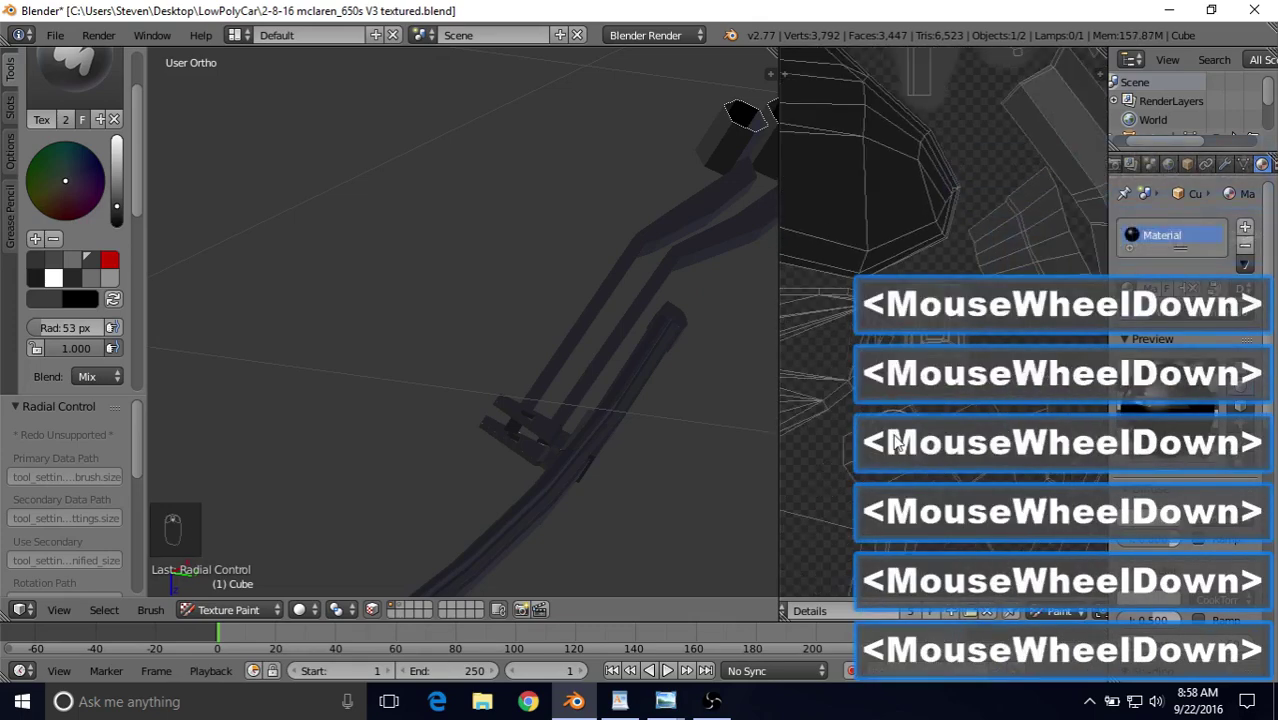
scroll(896, 335, down, 5)
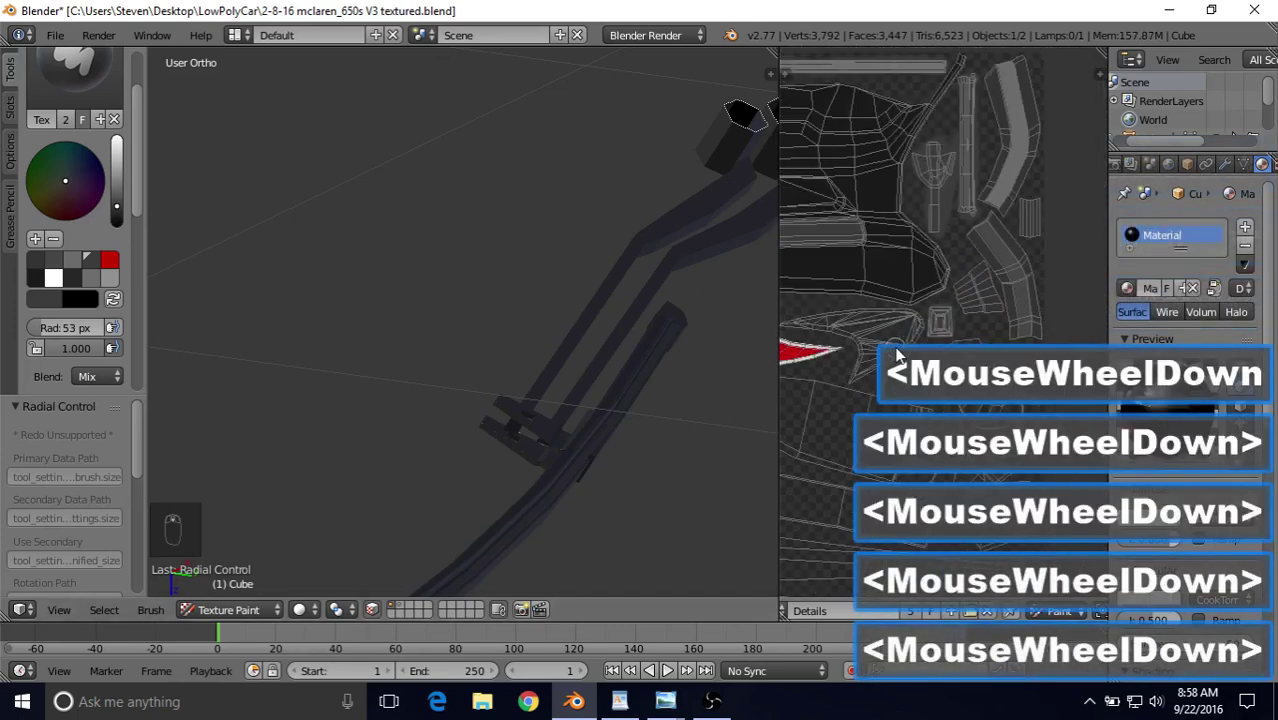
shift+middle_drag(893, 356, 979, 371)
scroll(980, 372, down, 3)
shift+middle_drag(927, 318, 1036, 366)
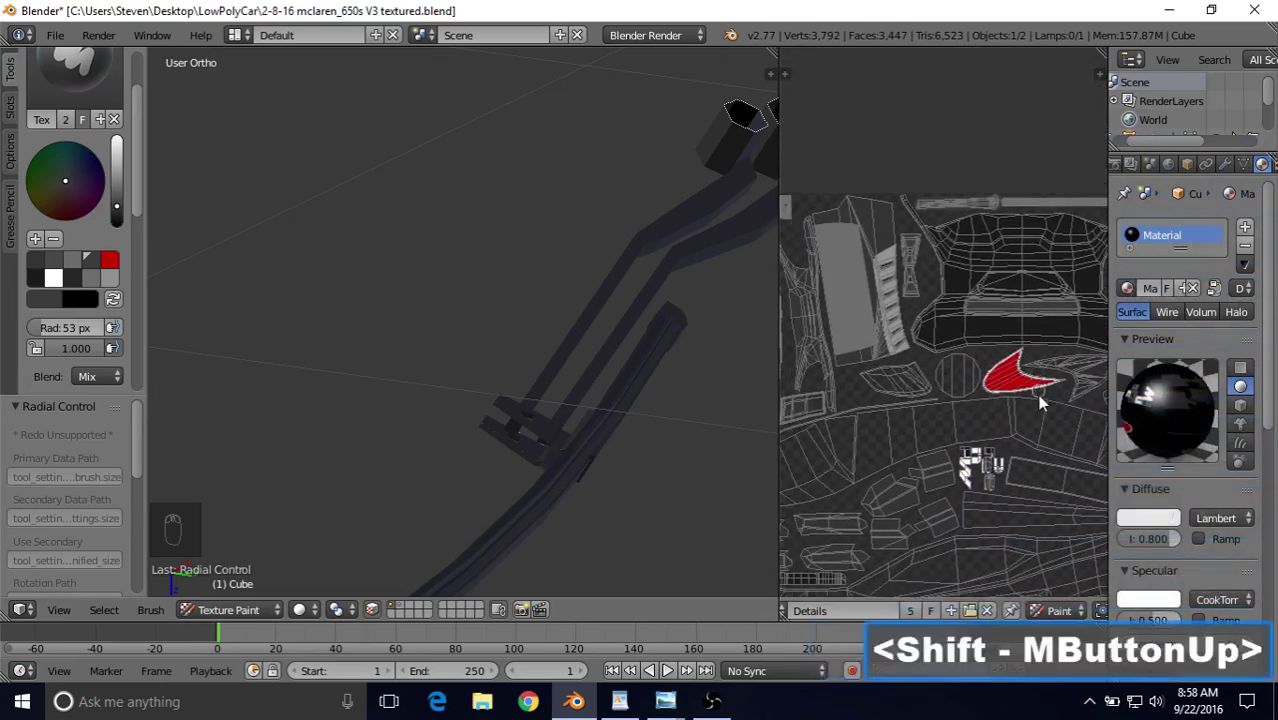
scroll(930, 345, up, 3)
shift+middle_drag(930, 345, 950, 279)
scroll(900, 300, up, 4)
scroll(903, 263, up, 1)
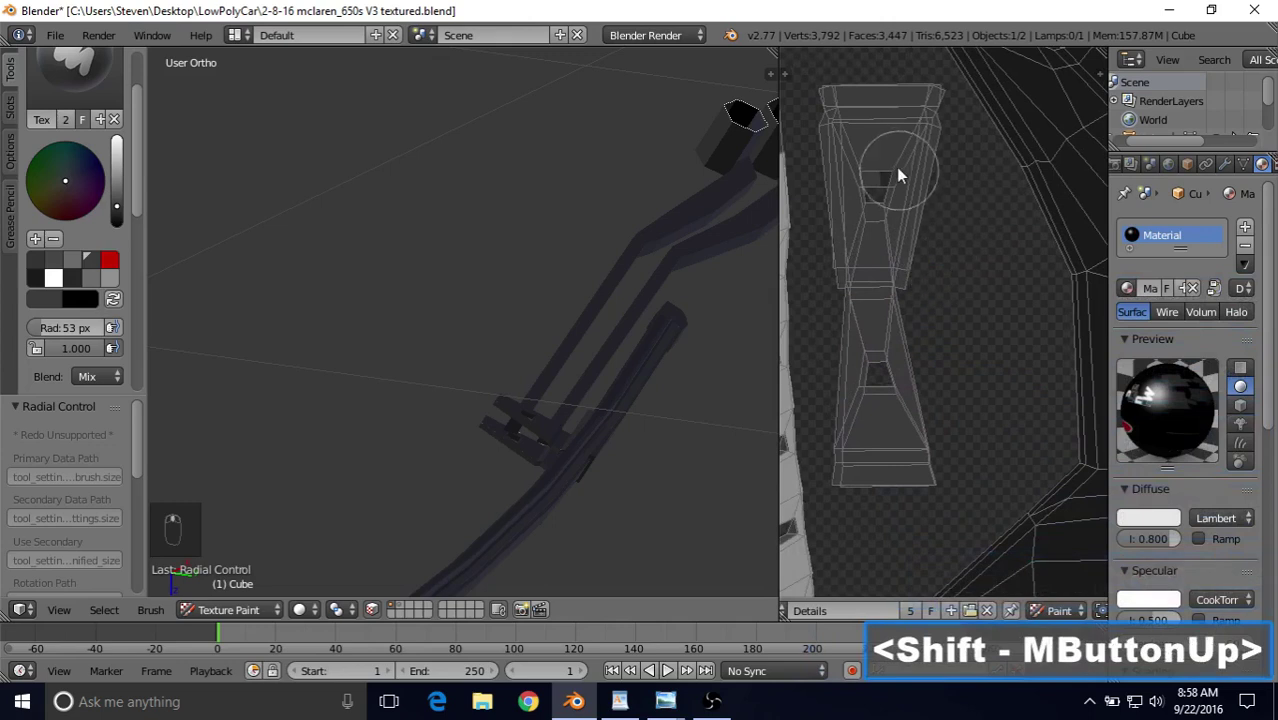
drag(890, 185, 887, 238)
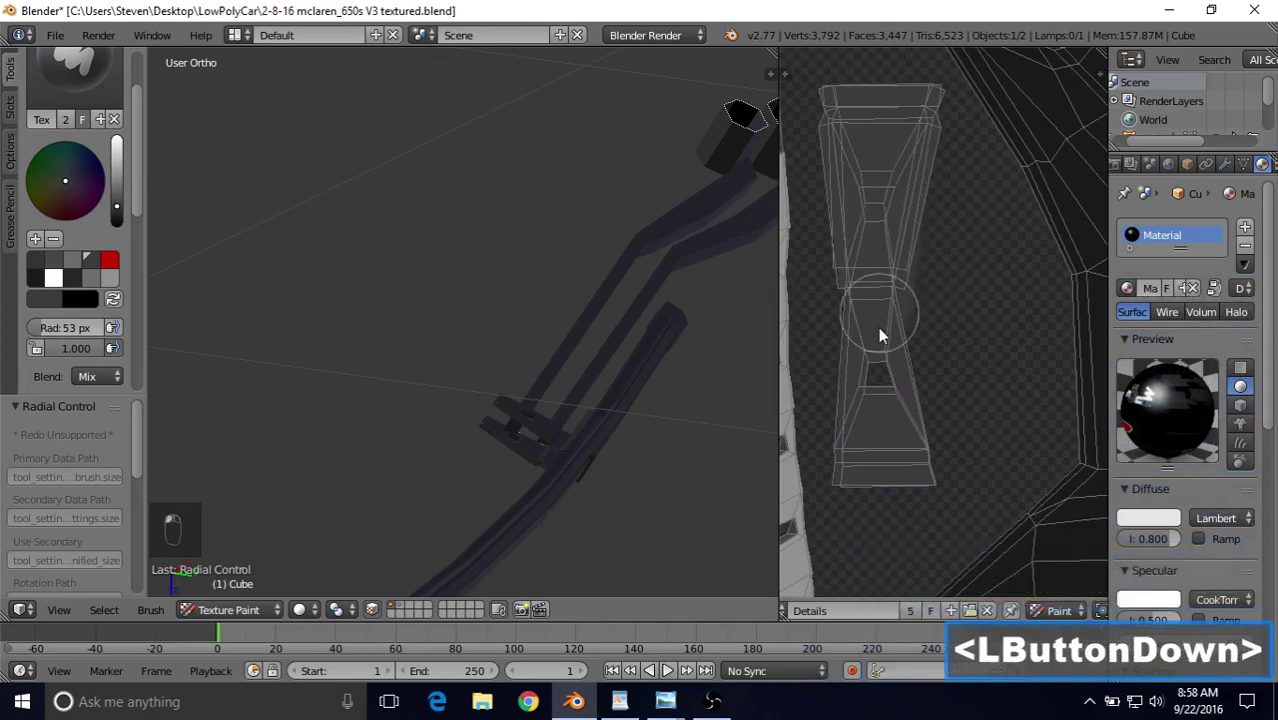
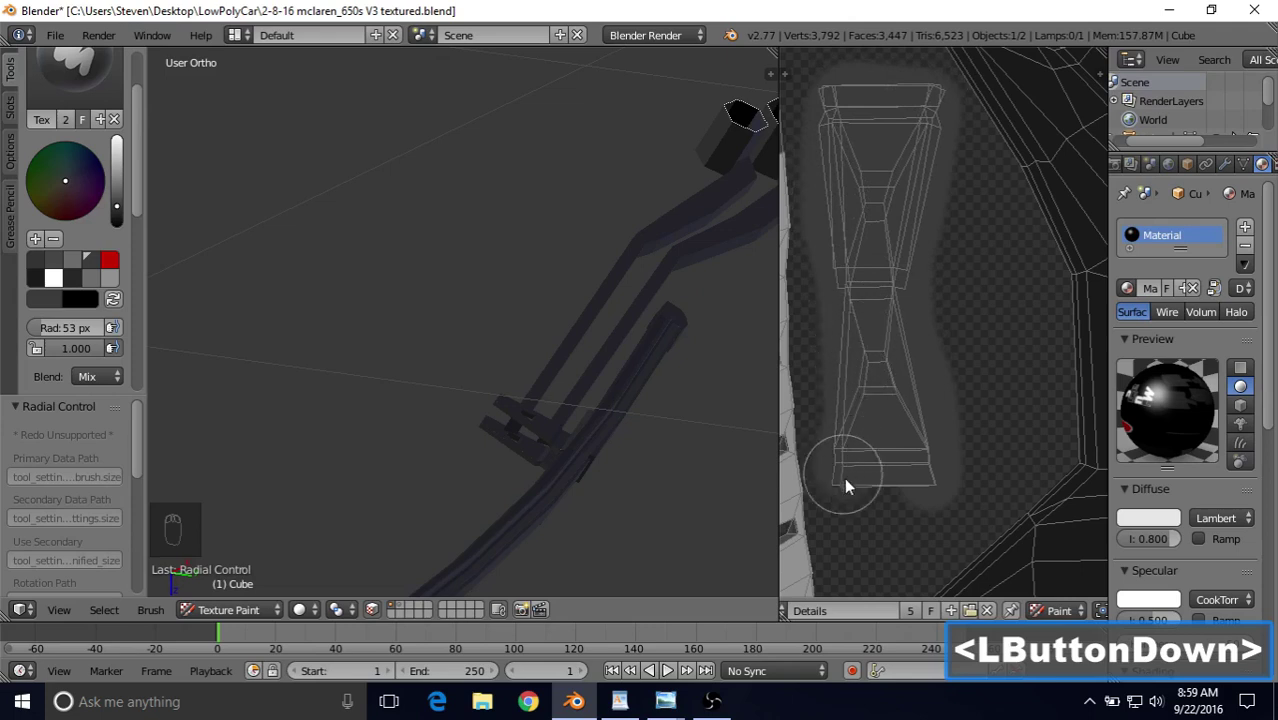
drag(899, 496, 808, 442)
Turn off face selection masking and check the painted wiper on the whole car.
mouse_move(540, 360)
middle_down()
mouse_move(616, 308)
mouse_move(633, 262)
mouse_move(665, 234)
mouse_move(745, 220)
mouse_move(756, 257)
mouse_move(679, 345)
mouse_move(498, 392)
mouse_move(418, 360)
mouse_move(405, 304)
mouse_move(379, 294)
mouse_move(391, 322)
mouse_move(328, 385)
mouse_move(253, 320)
mouse_move(344, 205)
middle_up()
middle_drag(399, 342, 466, 216)
scroll(430, 328, down, 3)
middle_drag(453, 290, 545, 215)
scroll(520, 295, down, 5)
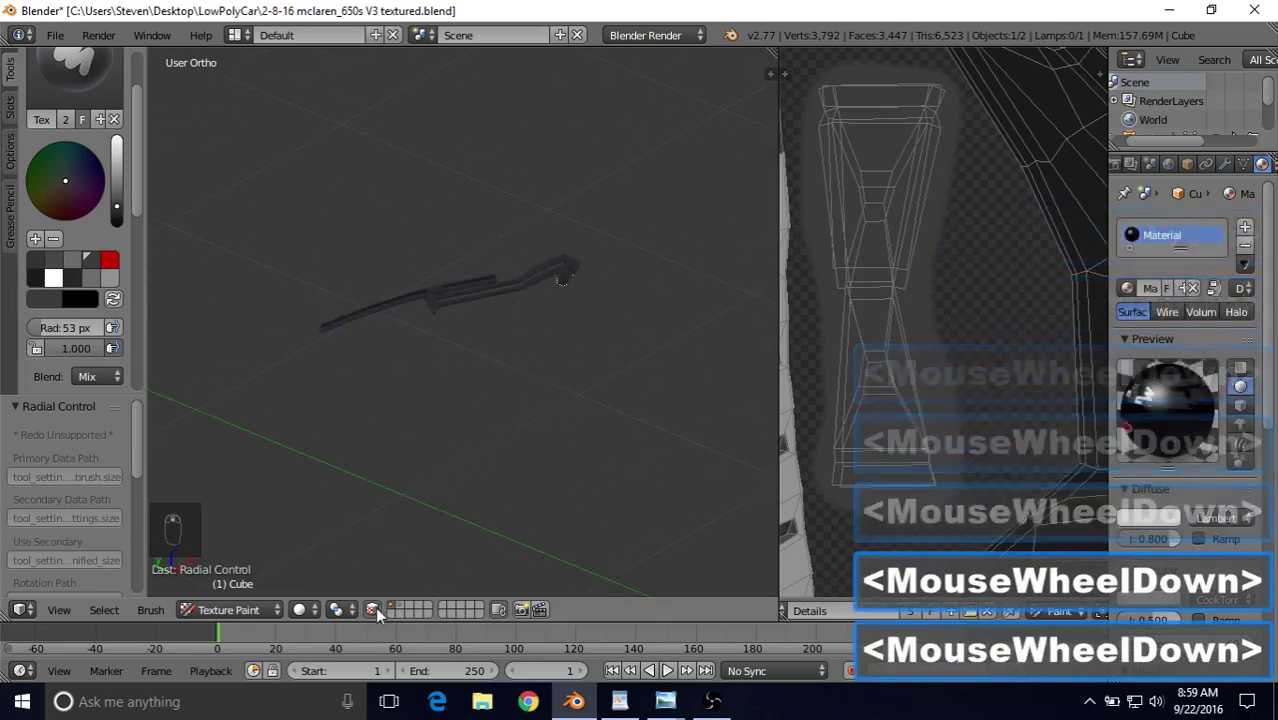
click(374, 610)
click(495, 315)
scroll(495, 315, down, 2)
mouse_move(495, 315)
middle_down()
mouse_move(493, 208)
mouse_move(404, 244)
mouse_move(418, 246)
middle_up()
scroll(450, 301, up, 3)
middle_drag(450, 301, 503, 328)
scroll(503, 328, down, 3)
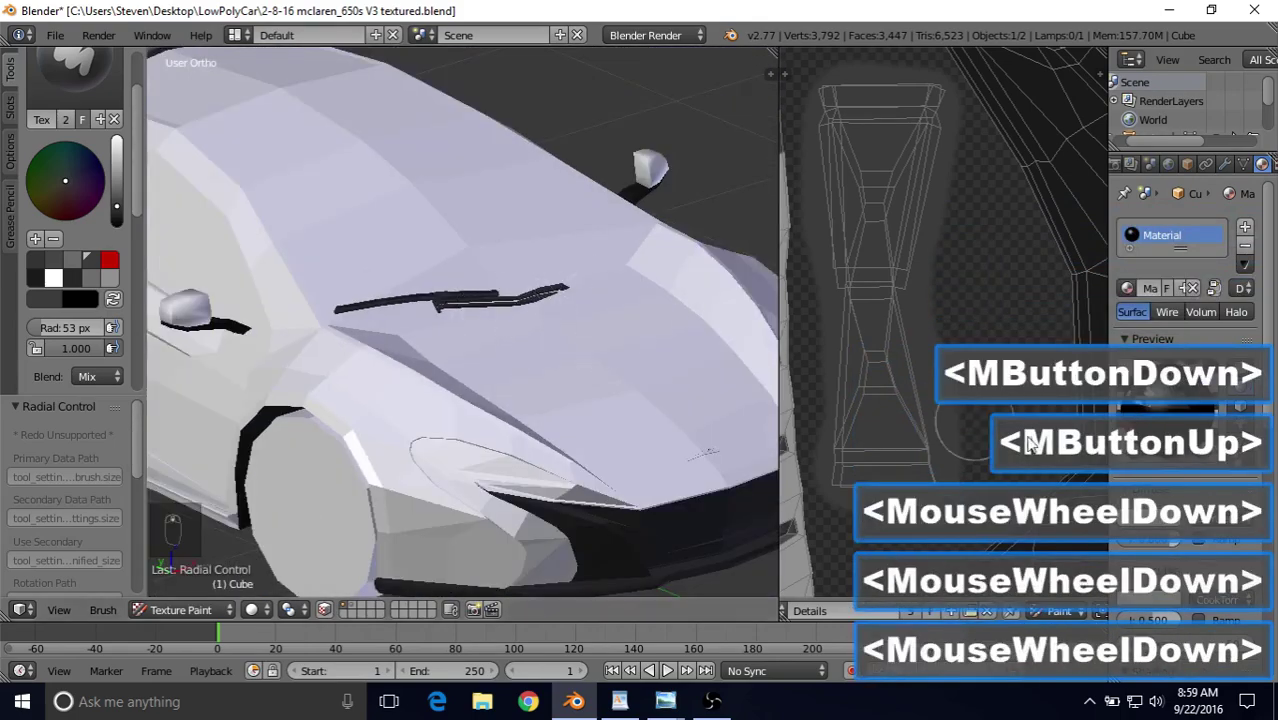
Save the painted Details texture as Details.png in the LowPolyCar folder.
middle_drag(835, 610, 1069, 612)
click(928, 611)
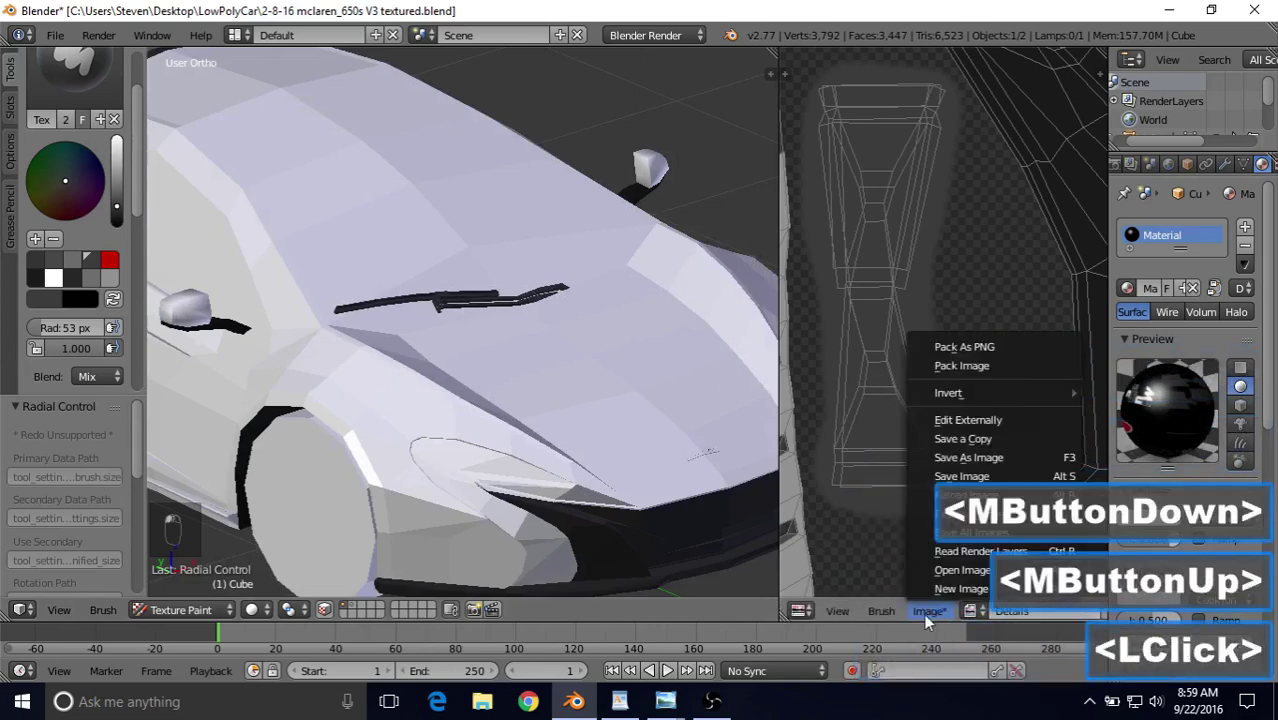
click(950, 451)
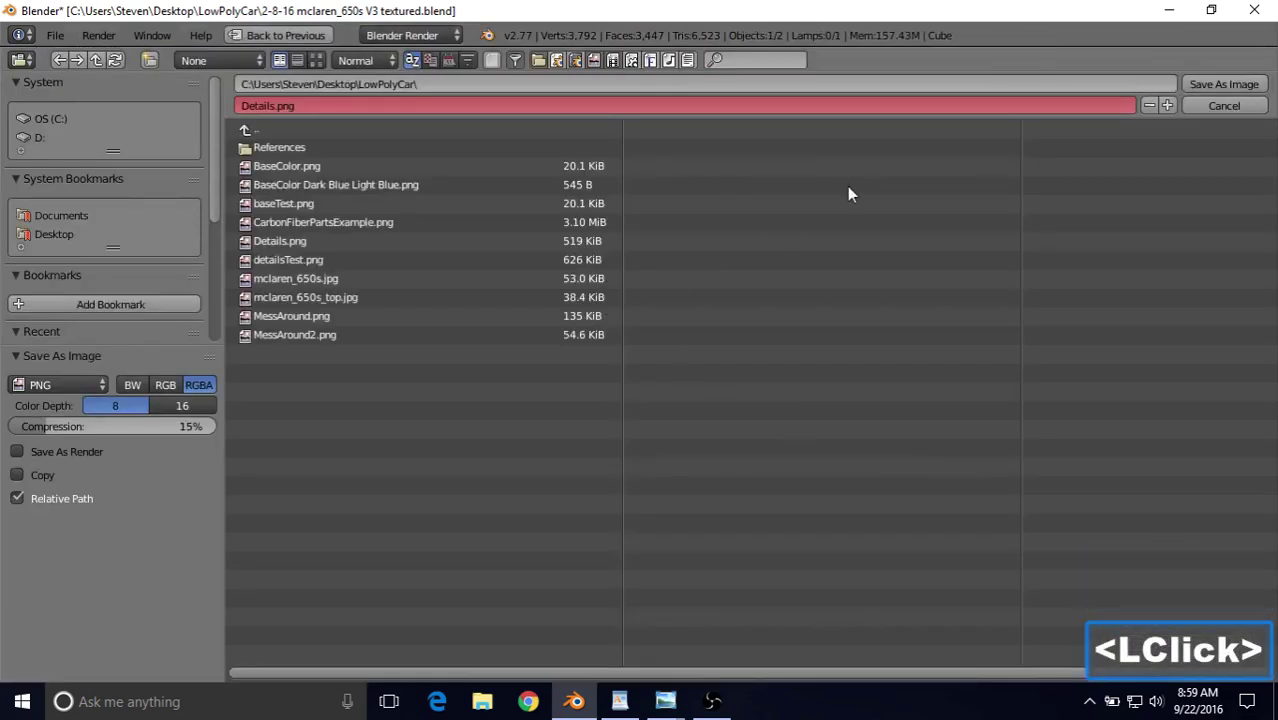
click(1193, 85)
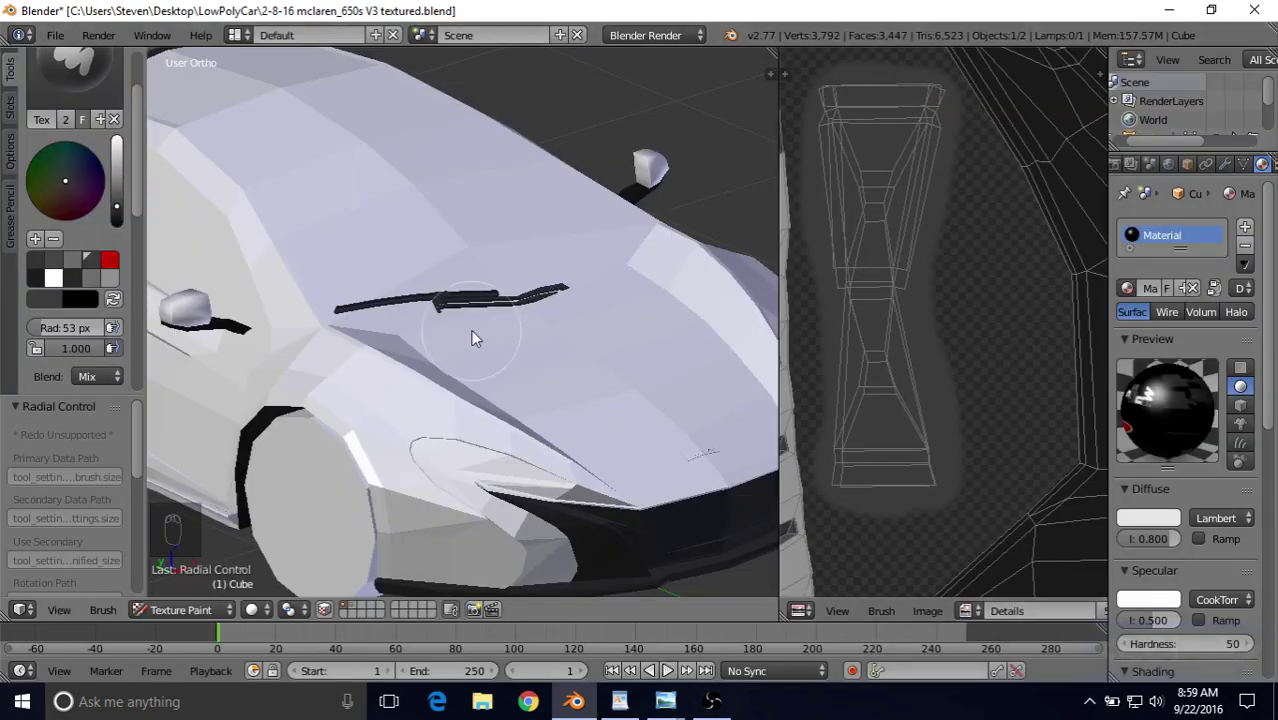
Consult the WordPad list of possible McLaren 650S options, return to Blender and view the car's front and side.
scroll(490, 328, down, 2)
middle_drag(502, 322, 552, 263)
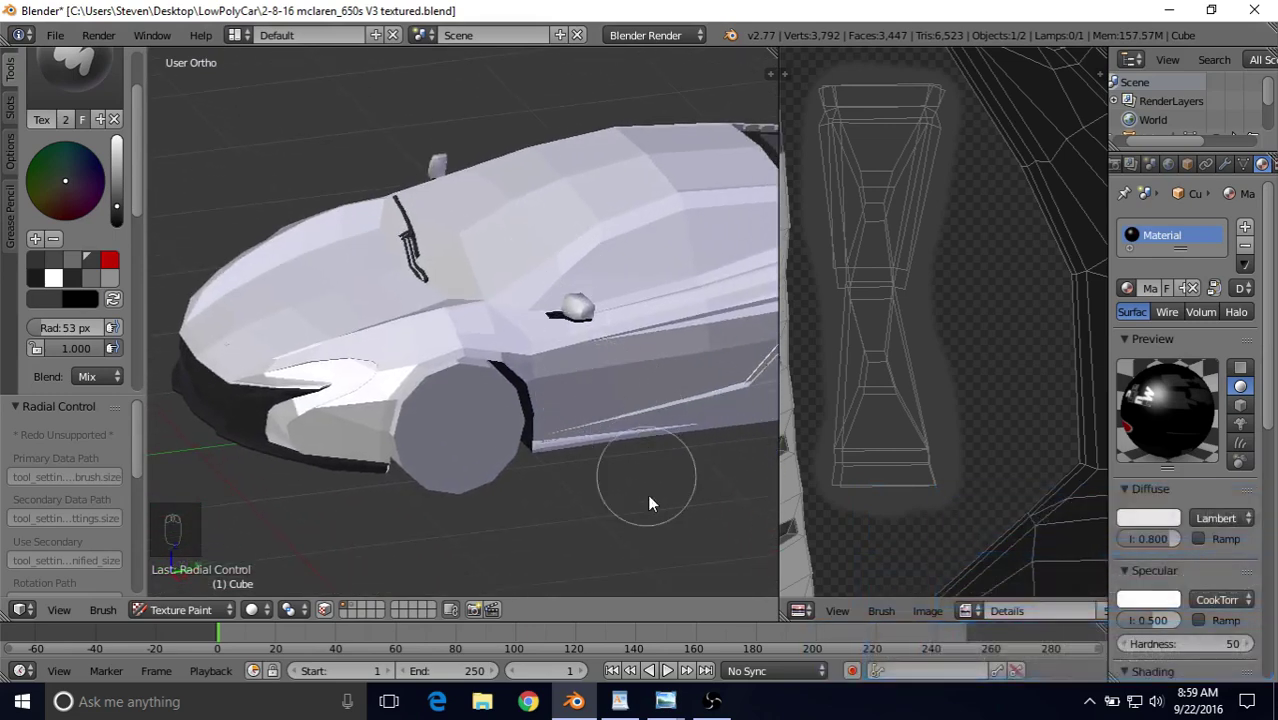
click(620, 701)
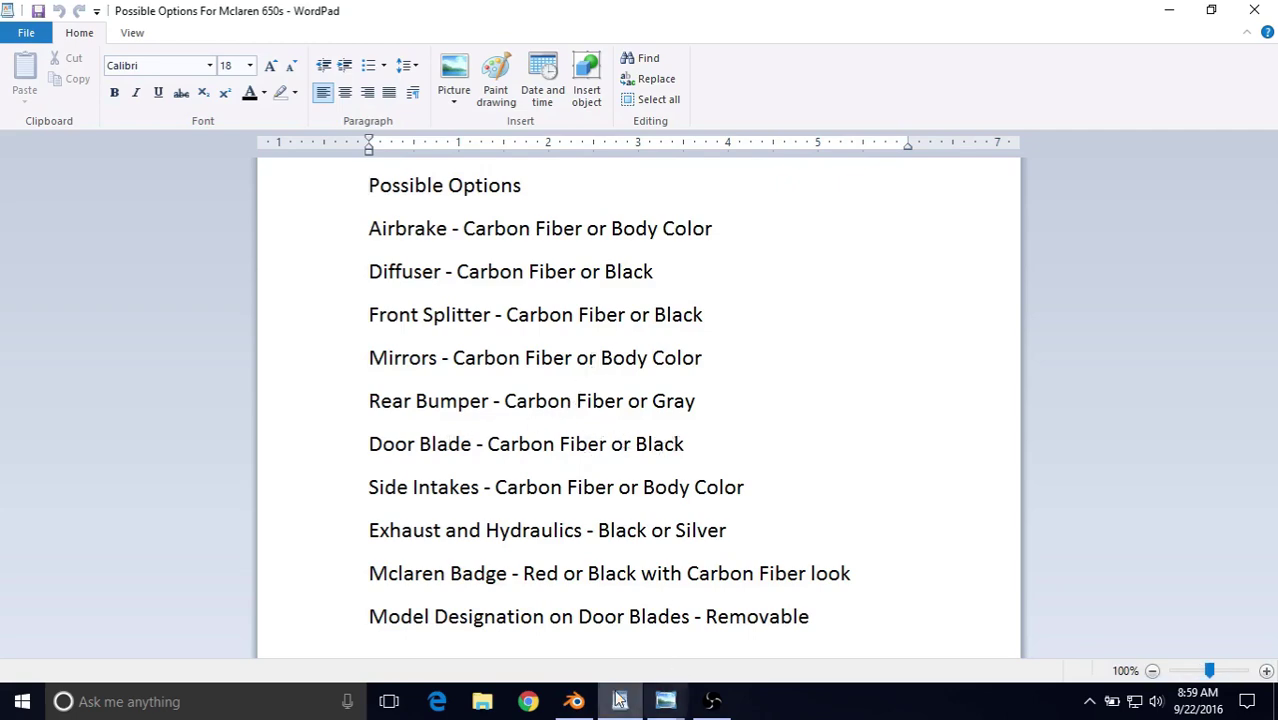
click(575, 701)
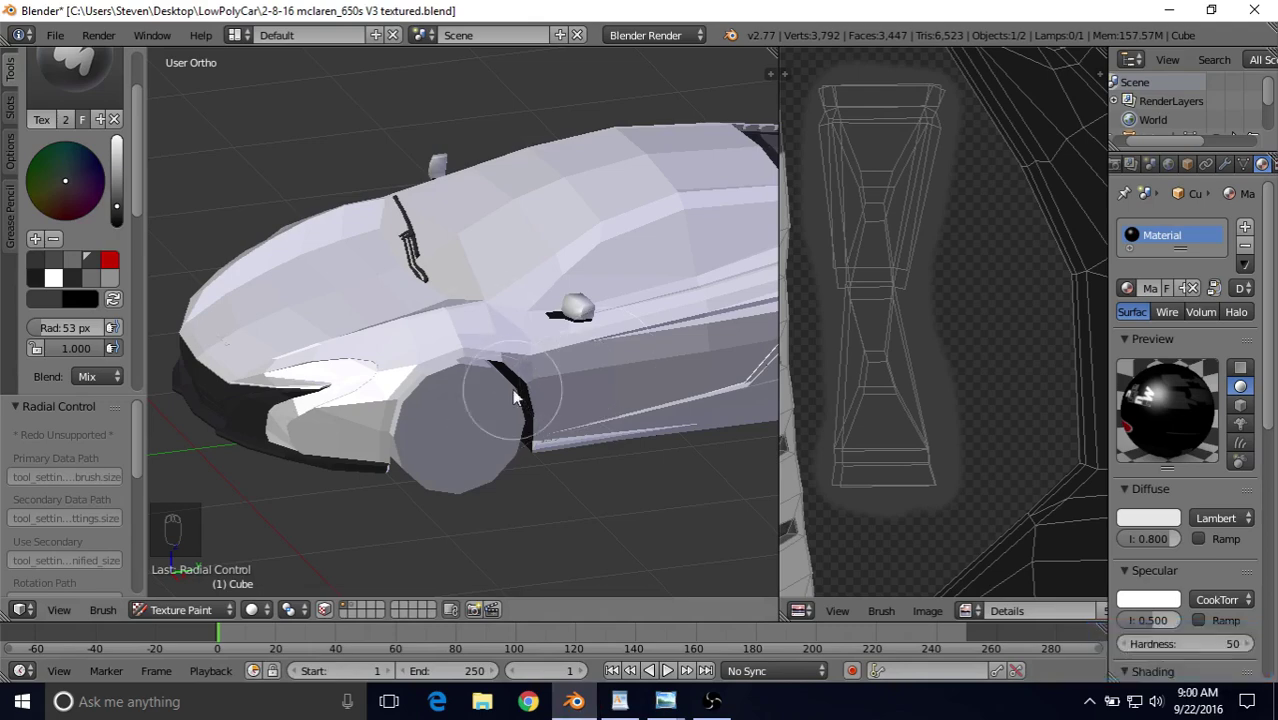
middle_drag(362, 279, 477, 276)
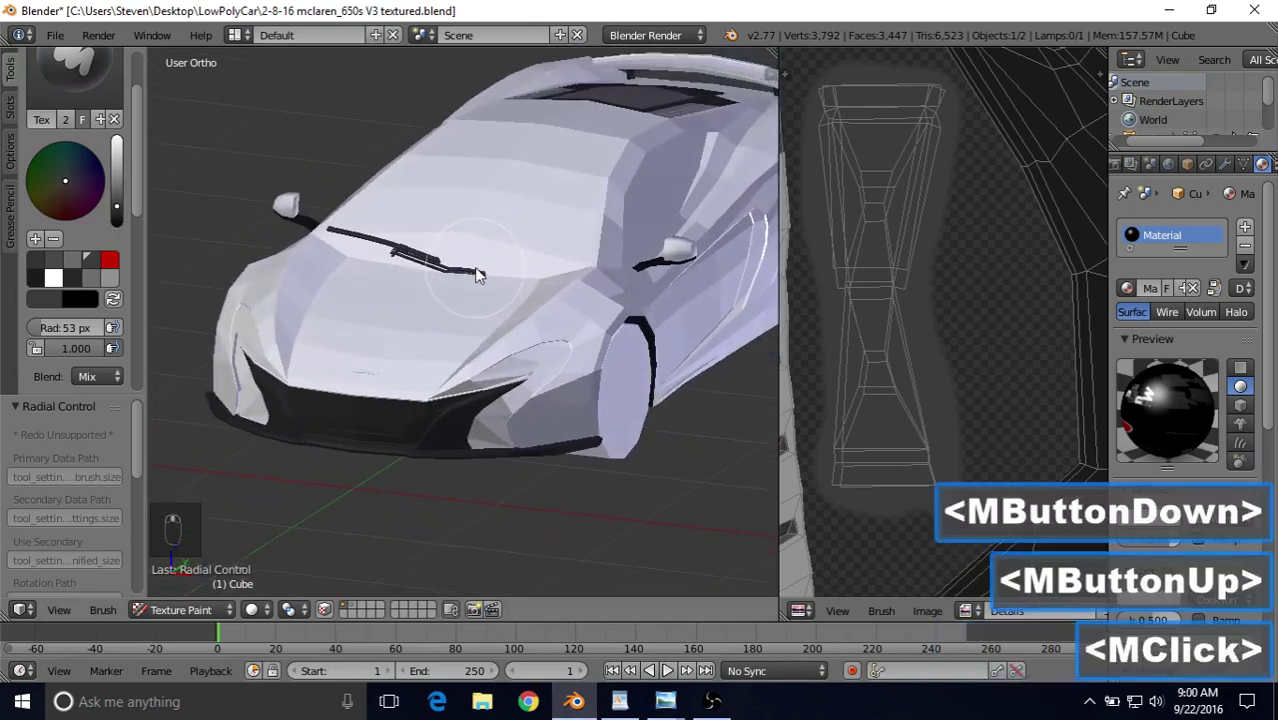
Pick a very dark grey swatch and, with face selection masking on, select the linked faces of the door blade behind the front wheel.
click(37, 279)
click(35, 270)
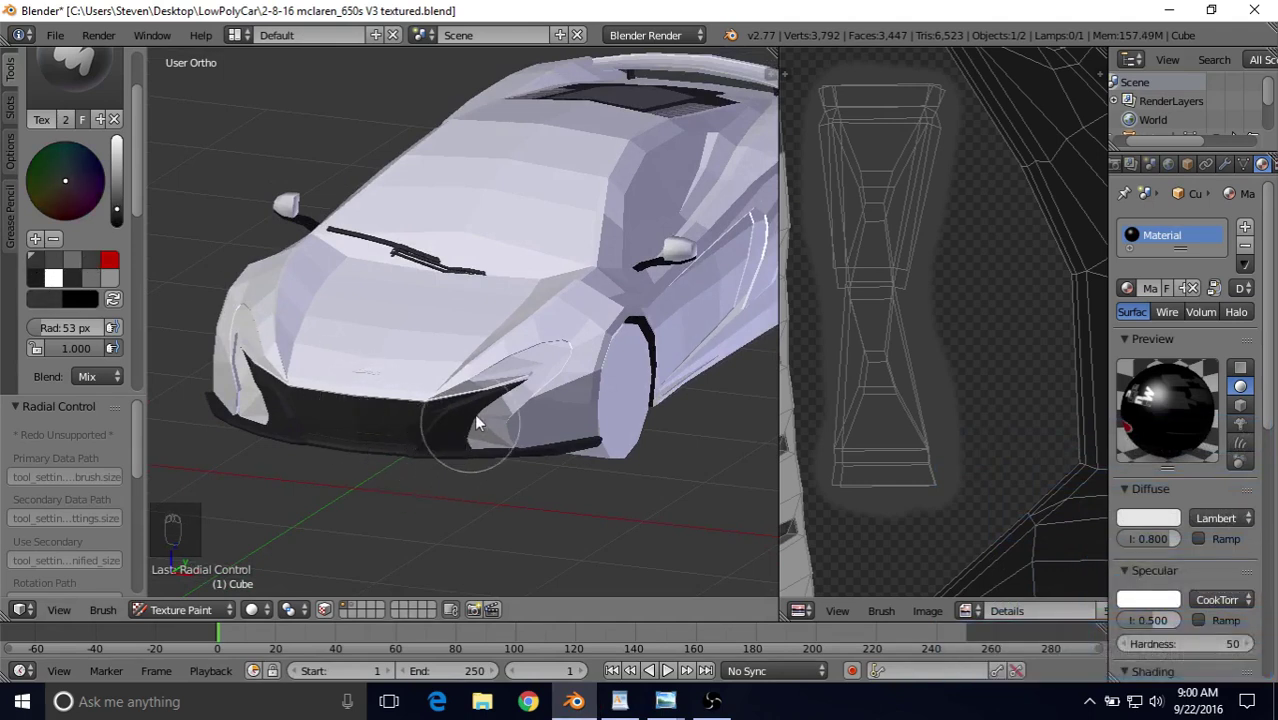
middle_drag(474, 413, 450, 332)
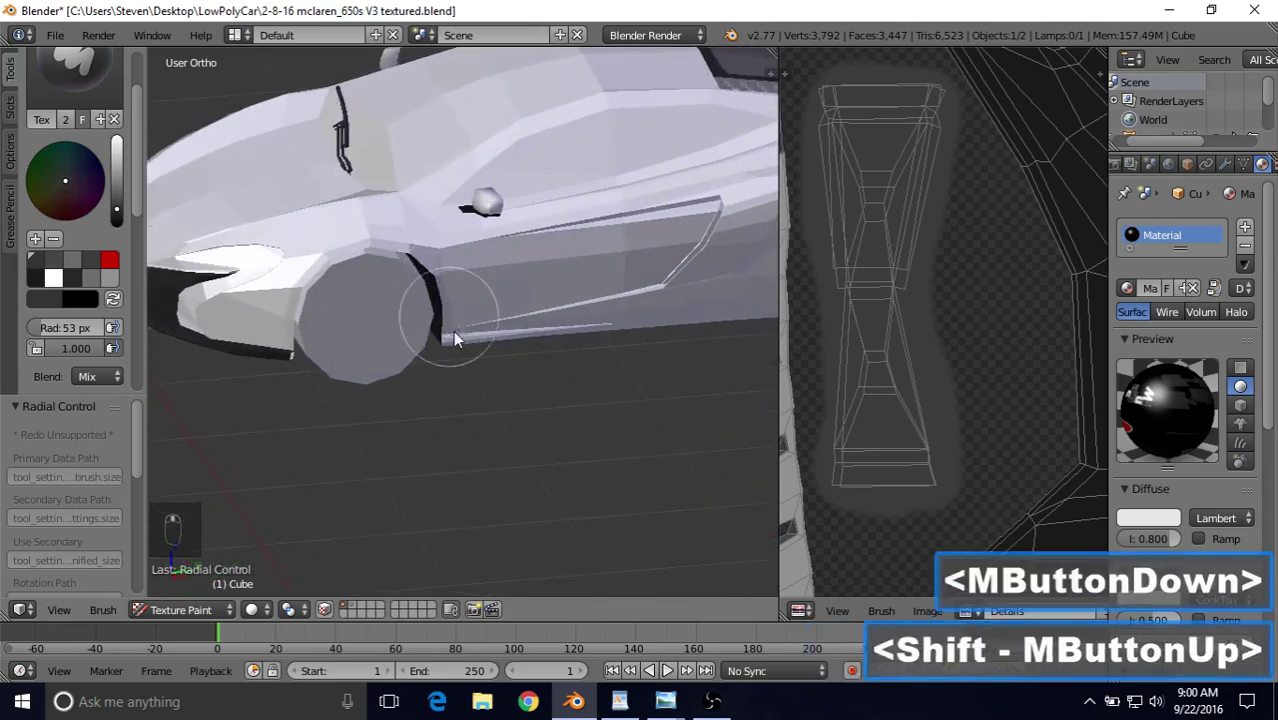
scroll(404, 548, up, 2)
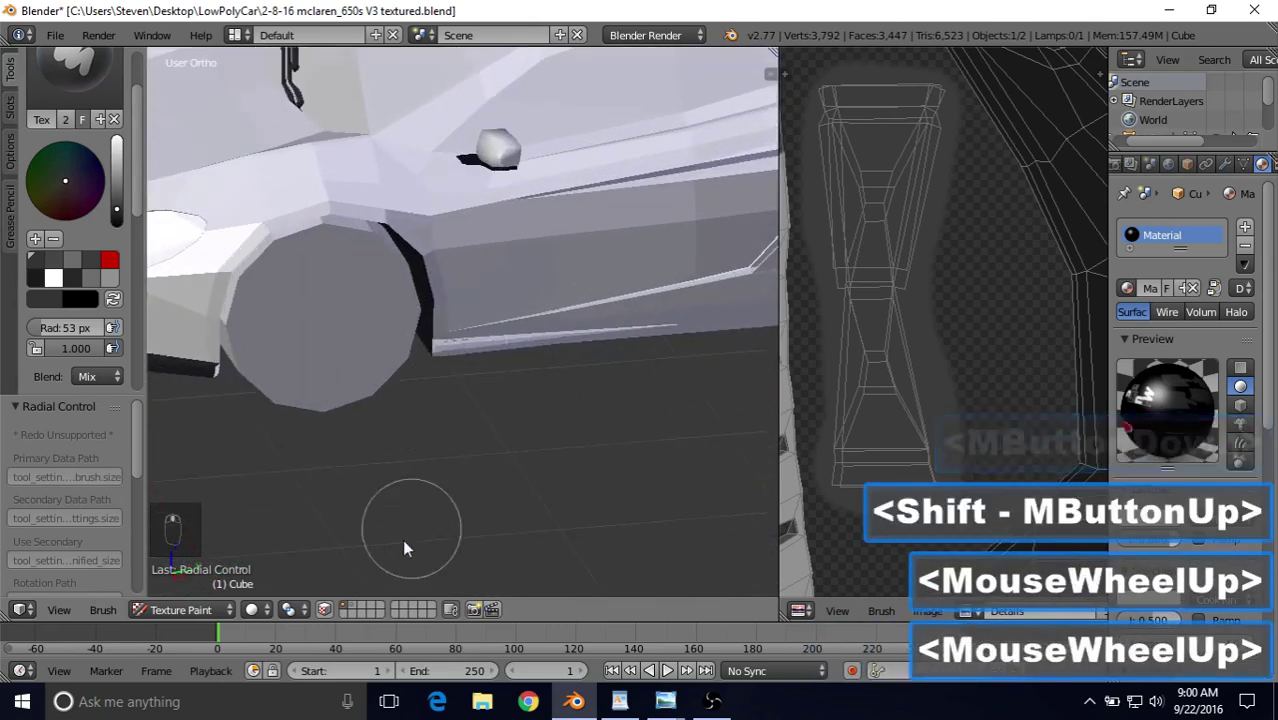
click(336, 611)
key(alt+h)
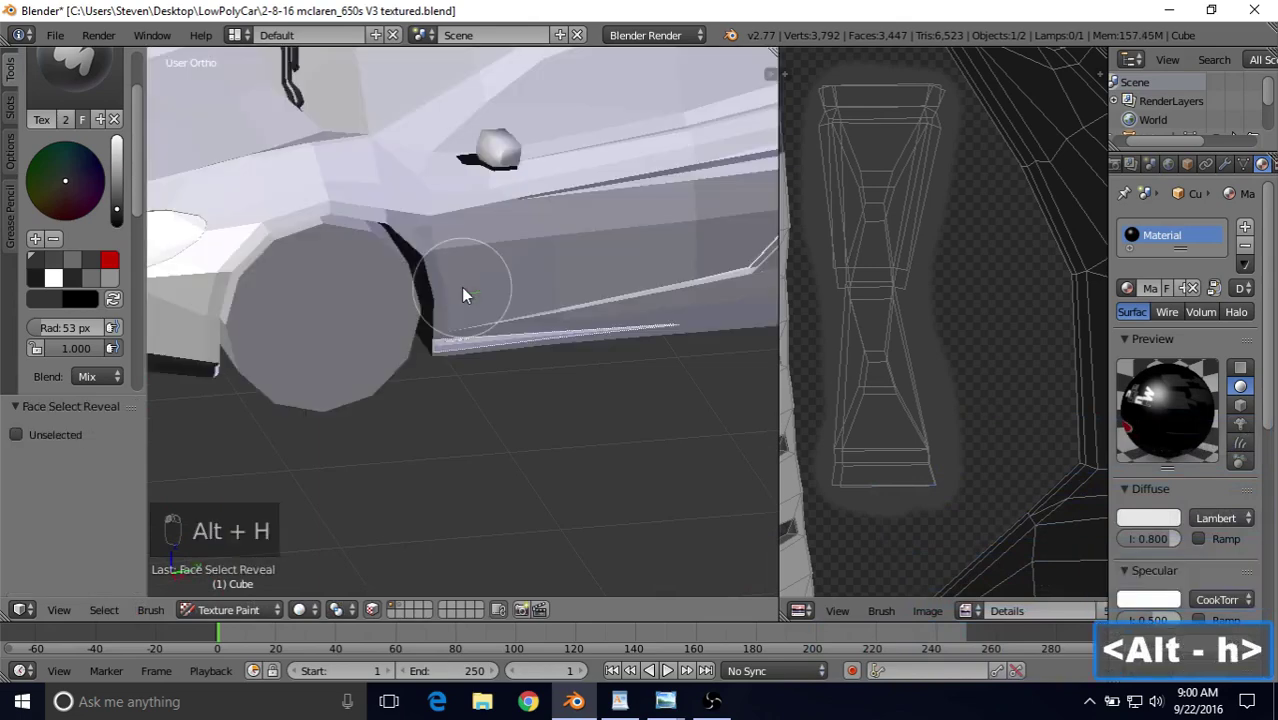
scroll(446, 360, up, 5)
scroll(482, 320, up, 2)
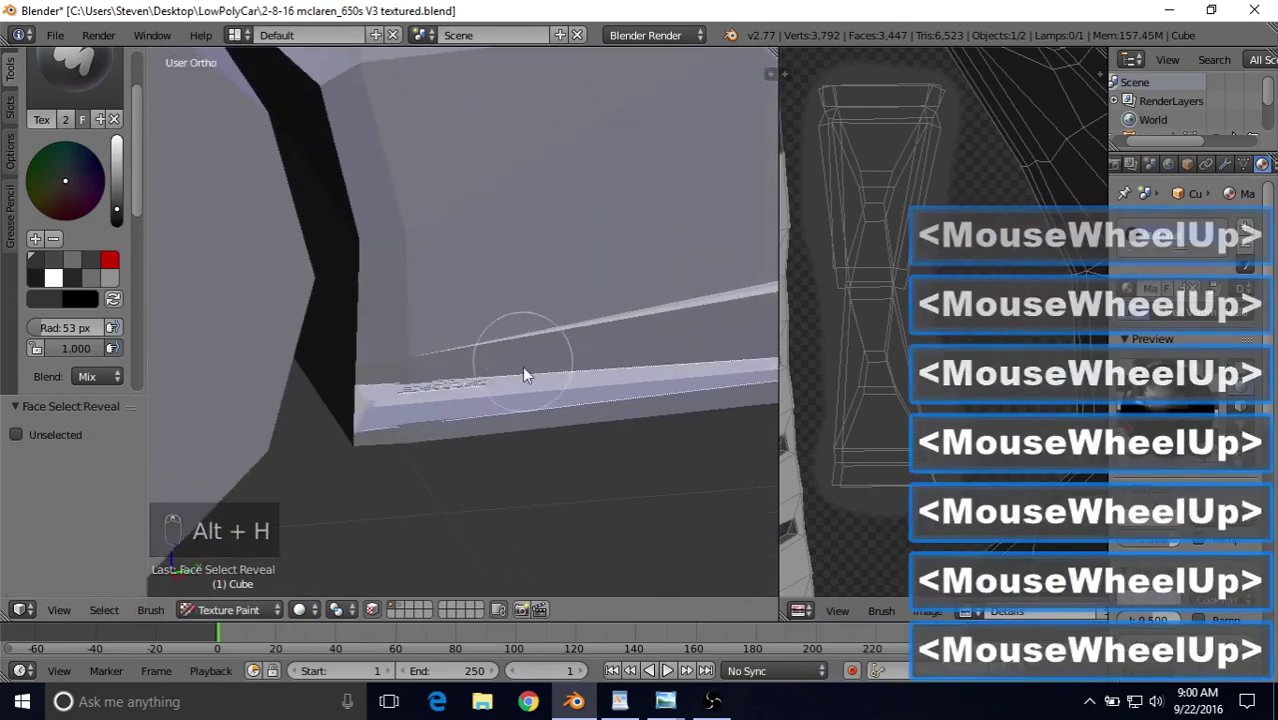
right_click(518, 385)
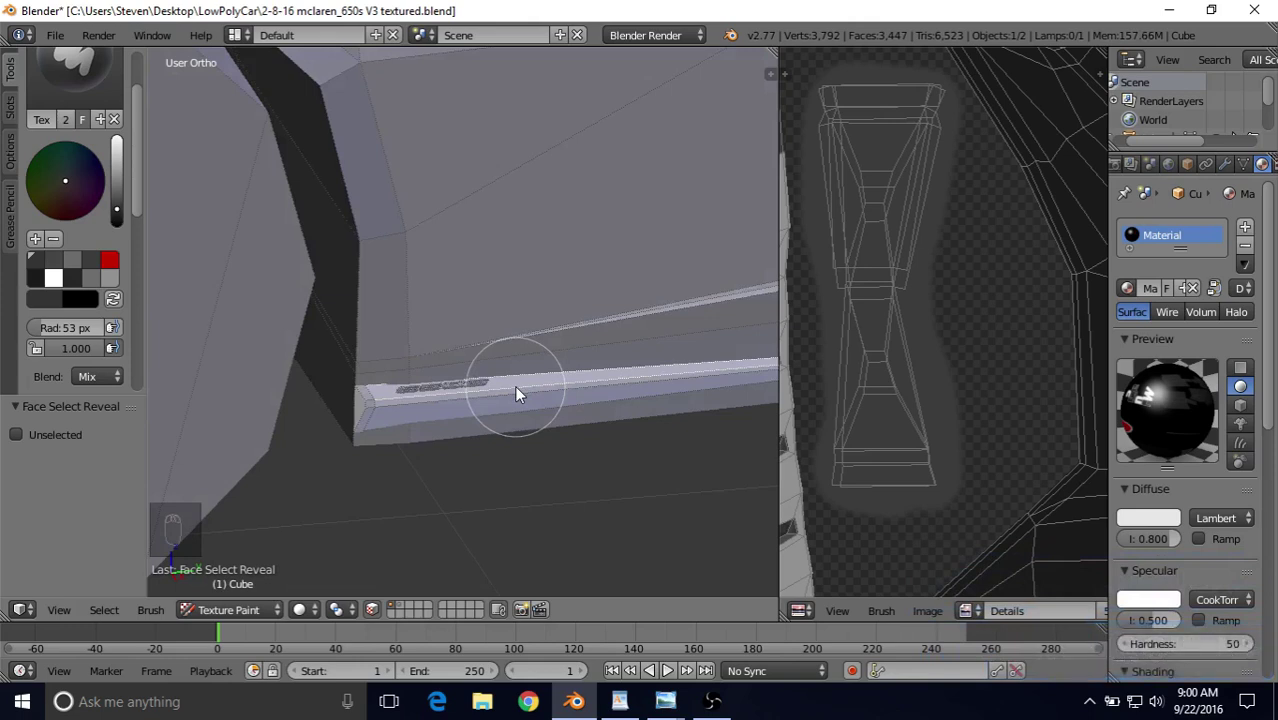
key(l)
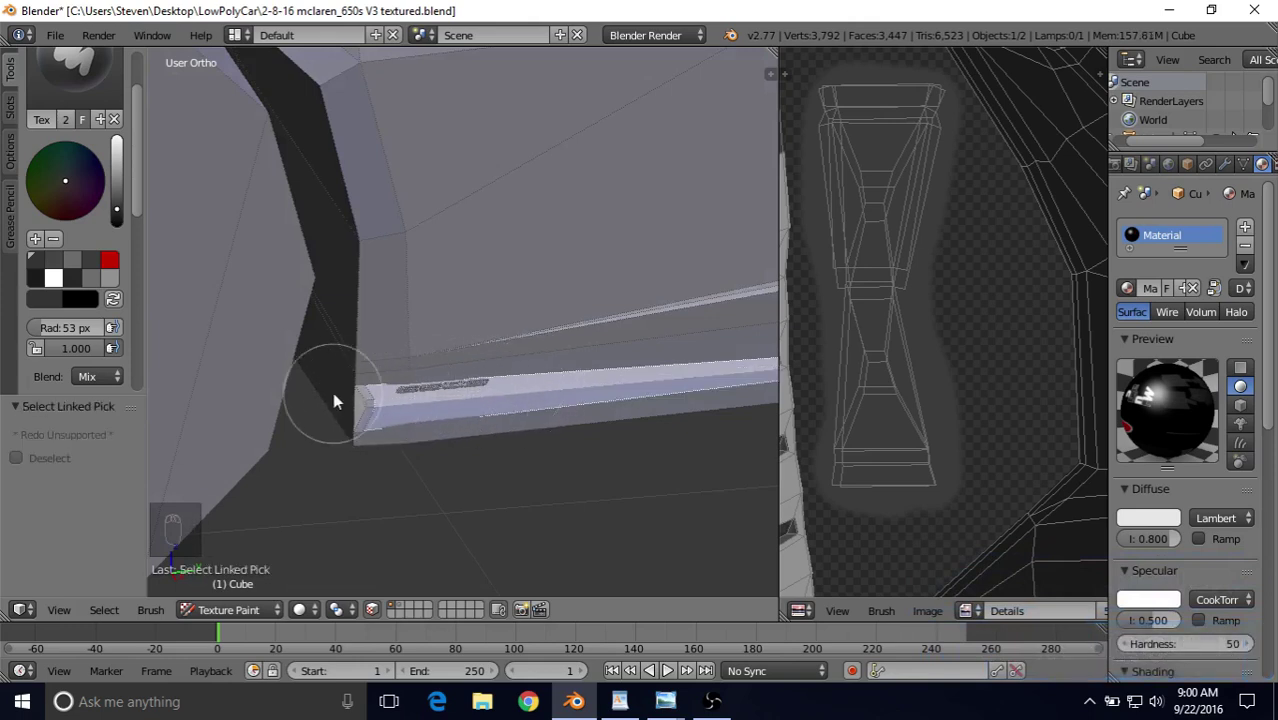
Paint the selected door blade very dark grey along its outer side, from the front end to the pointed rear tip.
mouse_move(375, 403)
mouse_down()
mouse_move(637, 407)
mouse_move(642, 391)
mouse_move(556, 398)
mouse_up()
drag(735, 375, 737, 375)
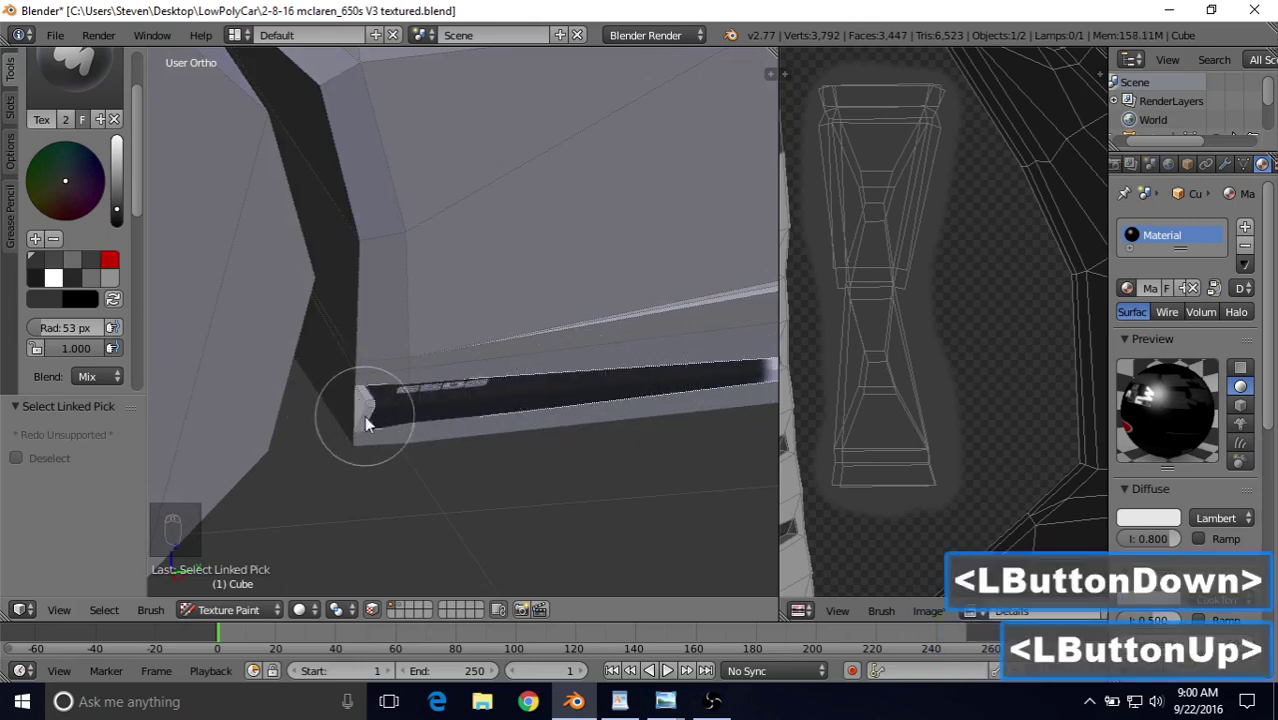
scroll(499, 394, down, 2)
mouse_move(499, 394)
shift+middle_down()
mouse_move(308, 348)
mouse_move(397, 361)
shift+middle_up()
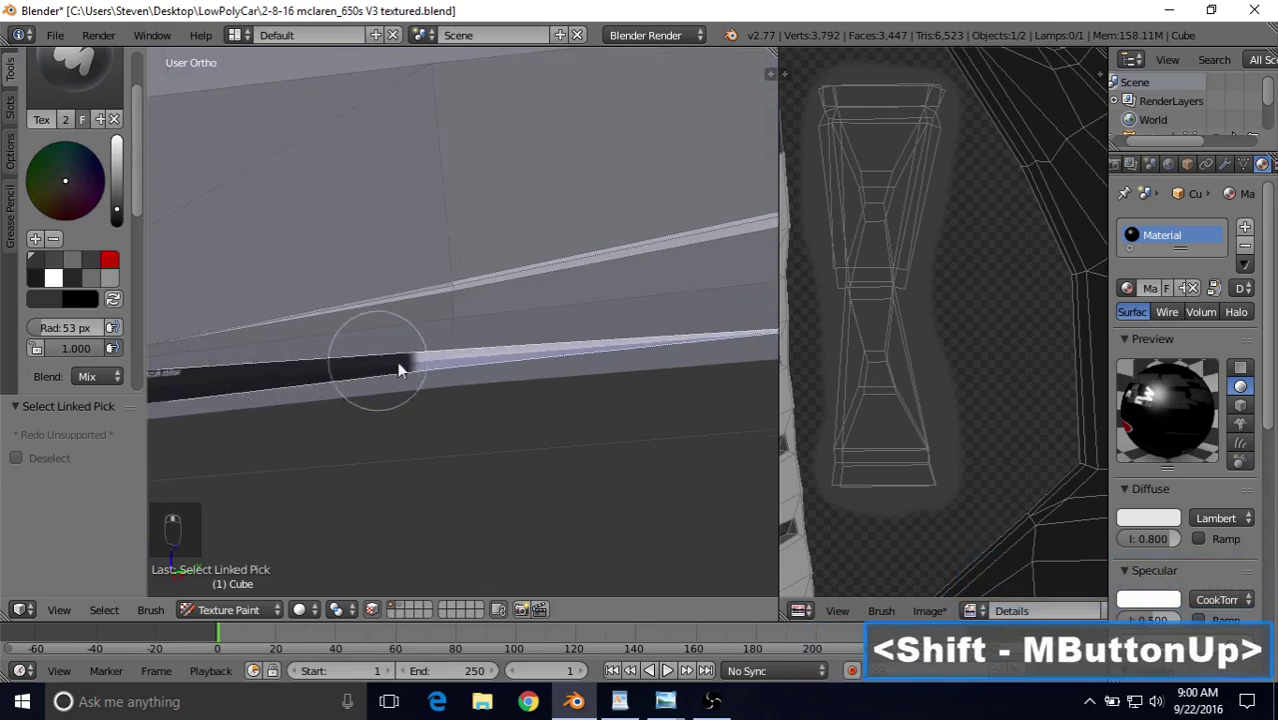
drag(397, 361, 733, 329)
shift+middle_drag(627, 351, 410, 374)
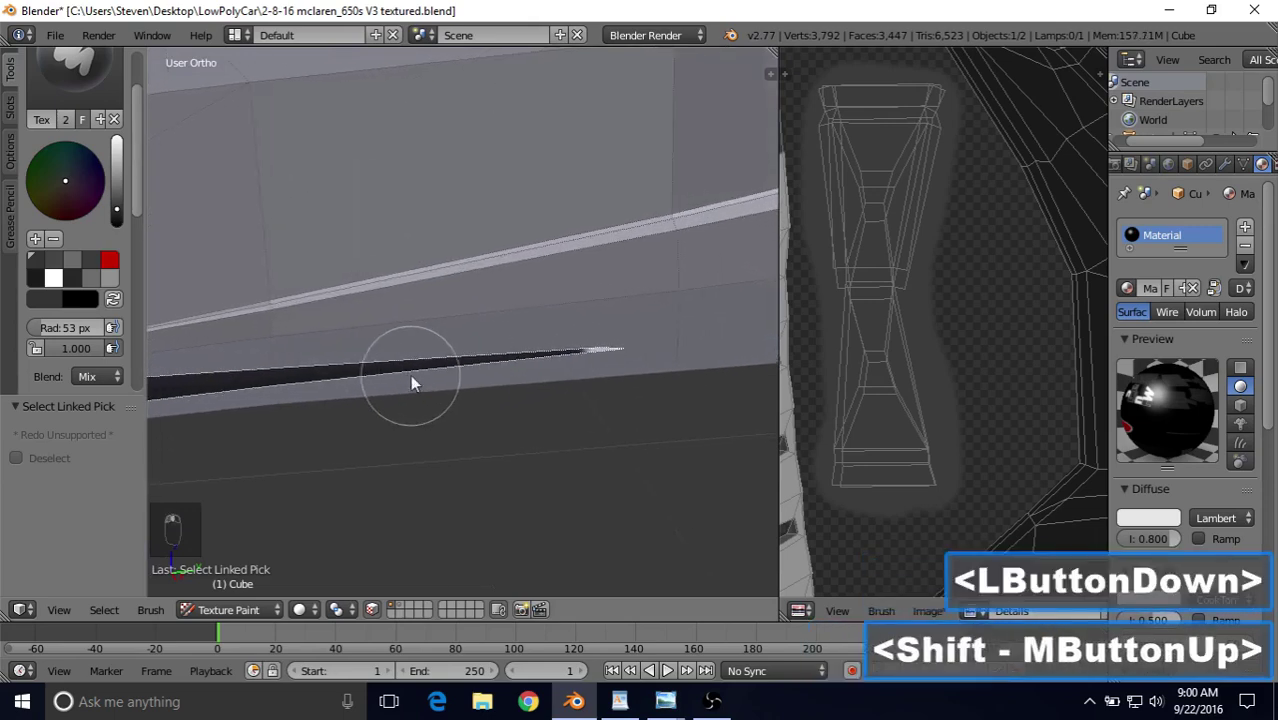
drag(411, 378, 660, 340)
mouse_move(368, 362)
middle_down()
mouse_move(390, 292)
mouse_move(411, 299)
mouse_move(439, 282)
mouse_move(375, 373)
mouse_move(394, 260)
middle_up()
mouse_move(194, 223)
mouse_down()
mouse_move(613, 263)
mouse_move(348, 235)
mouse_up()
shift+middle_drag(282, 233, 446, 262)
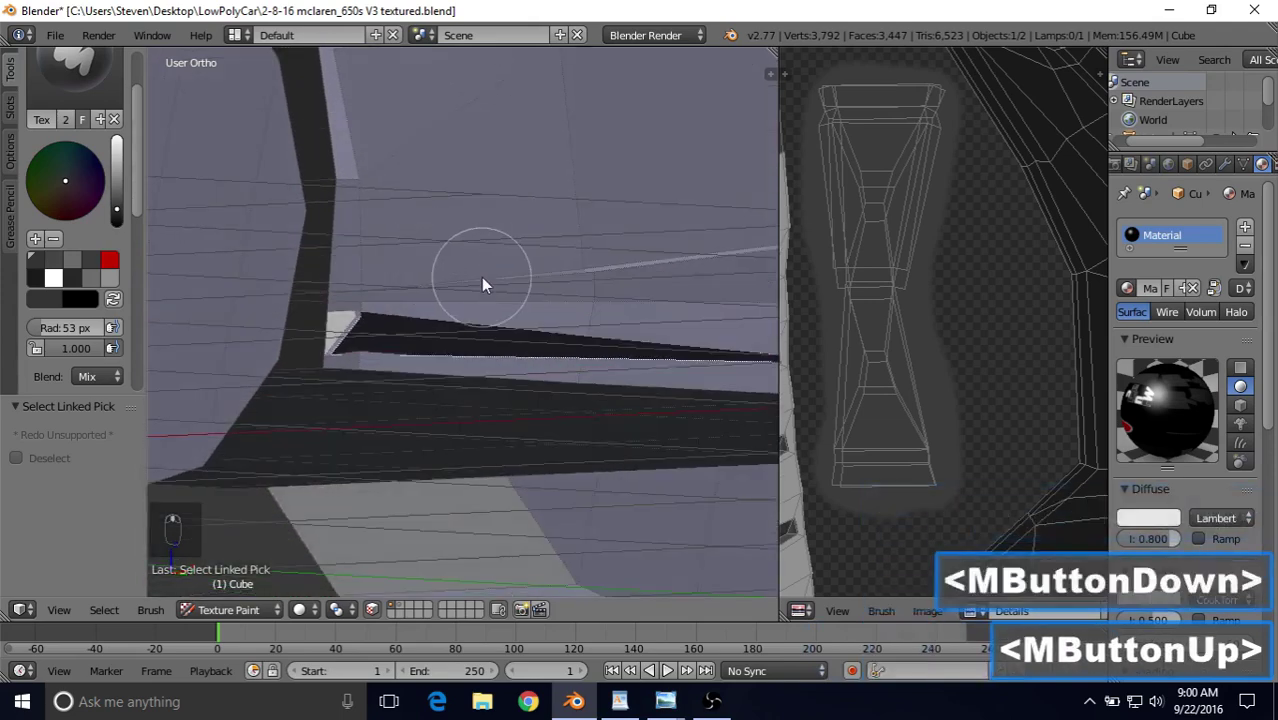
Isolate the door blade, paint its remaining upper and lower faces very dark grey, and reveal the rest of the car.
key(shift+h)
mouse_move(375, 348)
mouse_down()
mouse_move(362, 350)
mouse_move(422, 349)
mouse_up()
mouse_move(422, 349)
middle_down()
mouse_move(447, 340)
mouse_move(448, 394)
middle_up()
drag(462, 562, 476, 565)
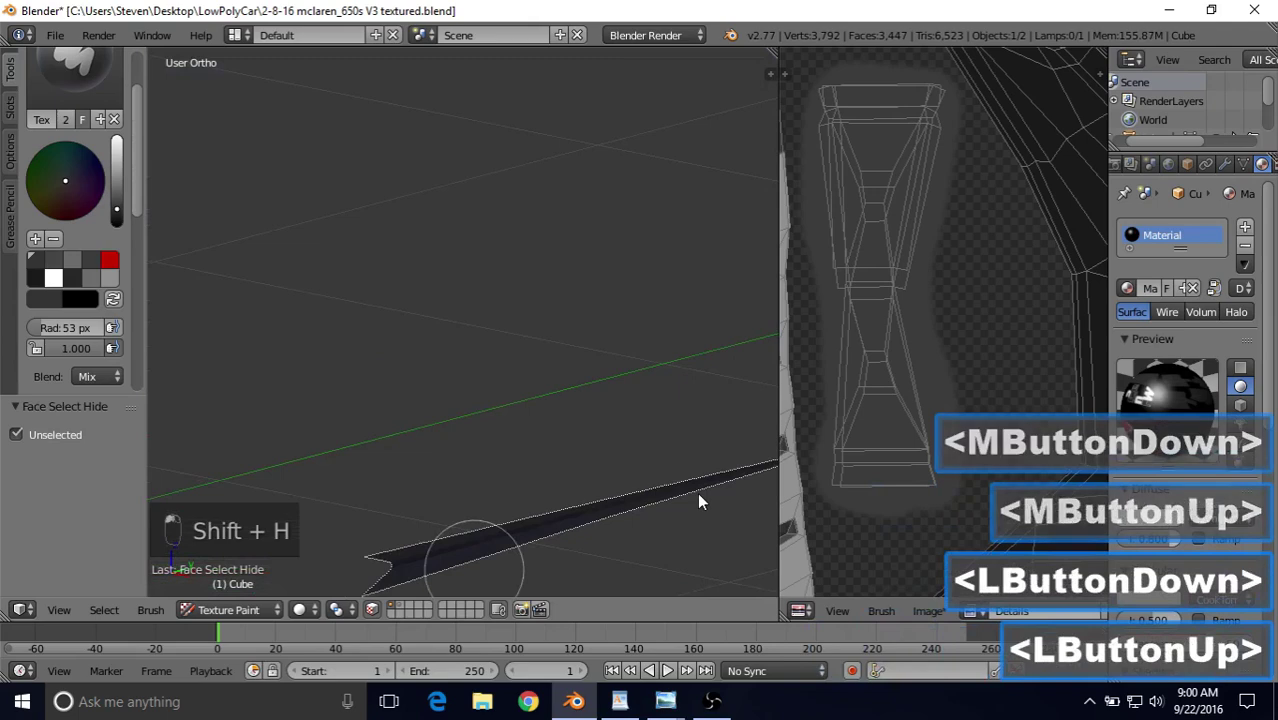
mouse_move(605, 485)
middle_down()
mouse_move(587, 500)
mouse_move(488, 363)
middle_up()
mouse_move(540, 370)
mouse_down()
mouse_move(590, 380)
mouse_move(402, 463)
mouse_move(430, 395)
mouse_up()
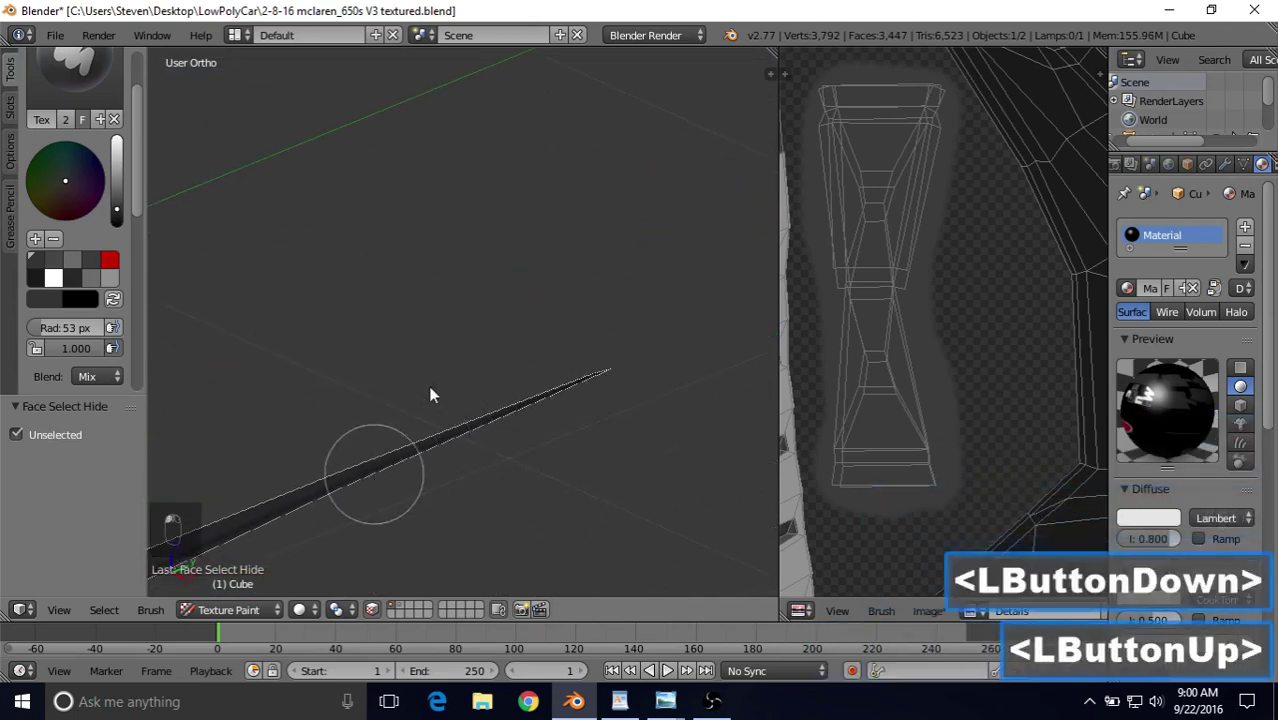
middle_drag(430, 395, 628, 334)
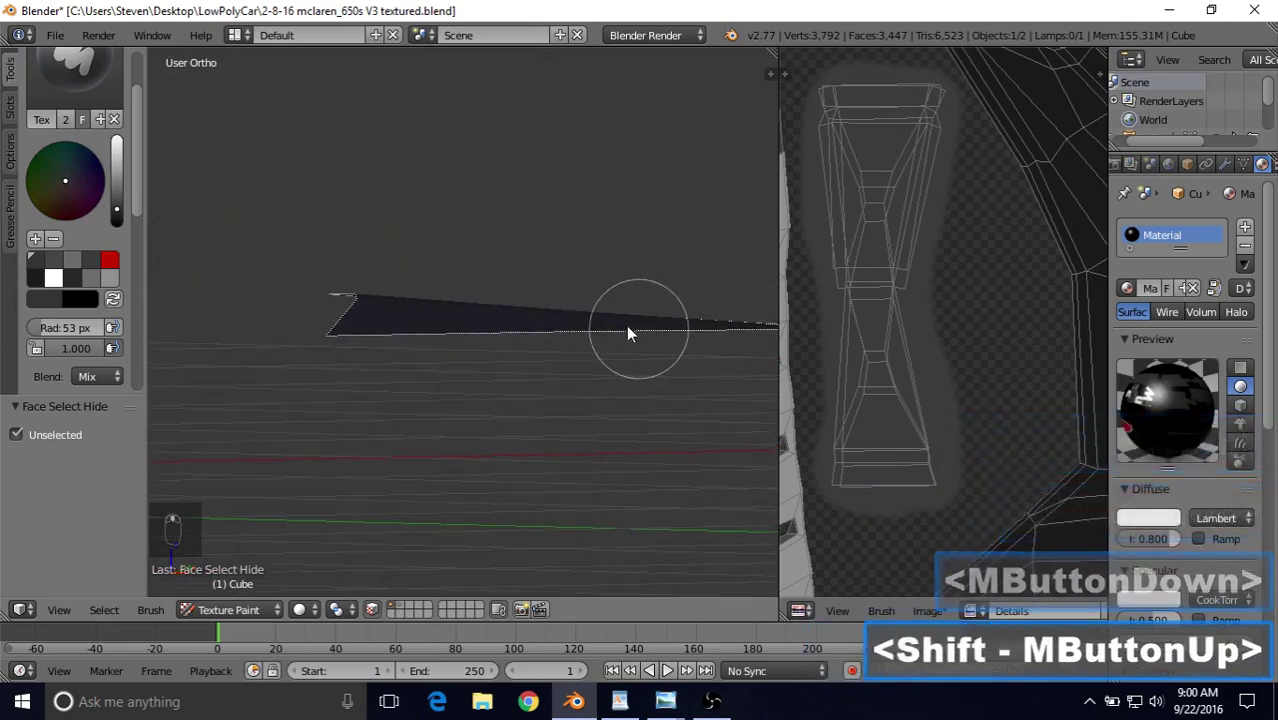
key(alt+h)
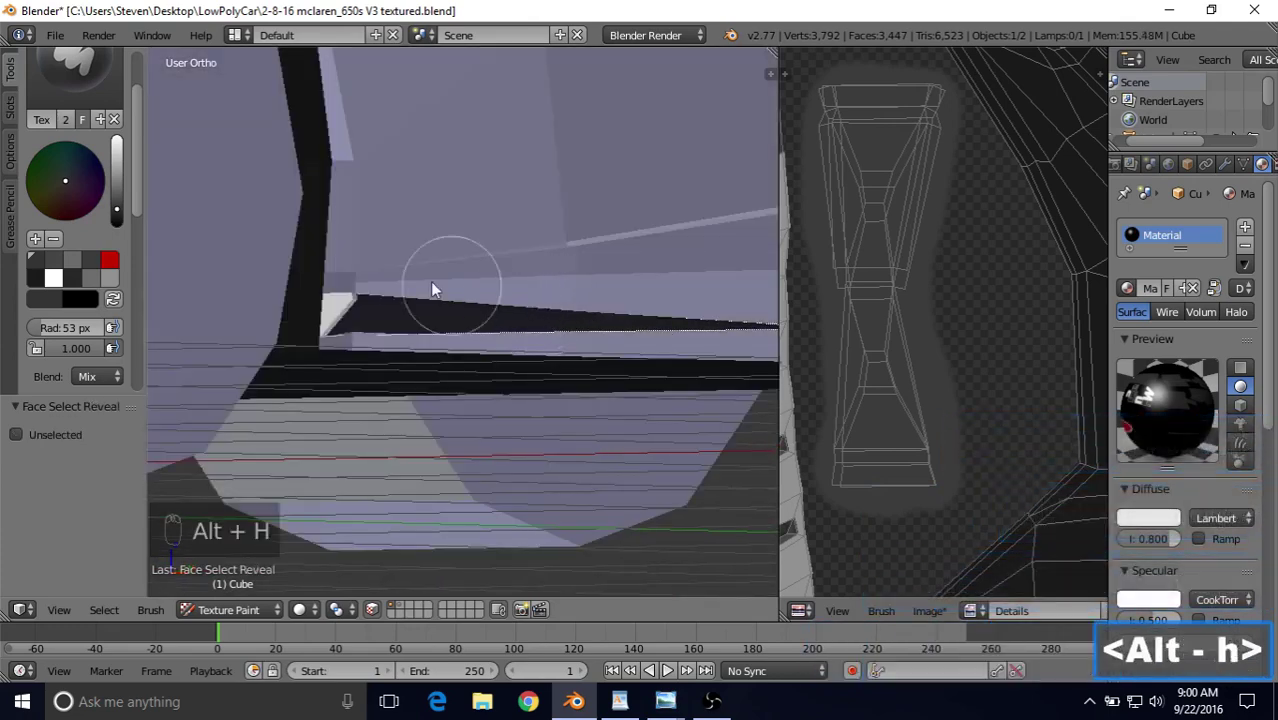
Select the linked faces of the door blade's front end cap and paint them with the near-black swatch.
right_click(337, 308)
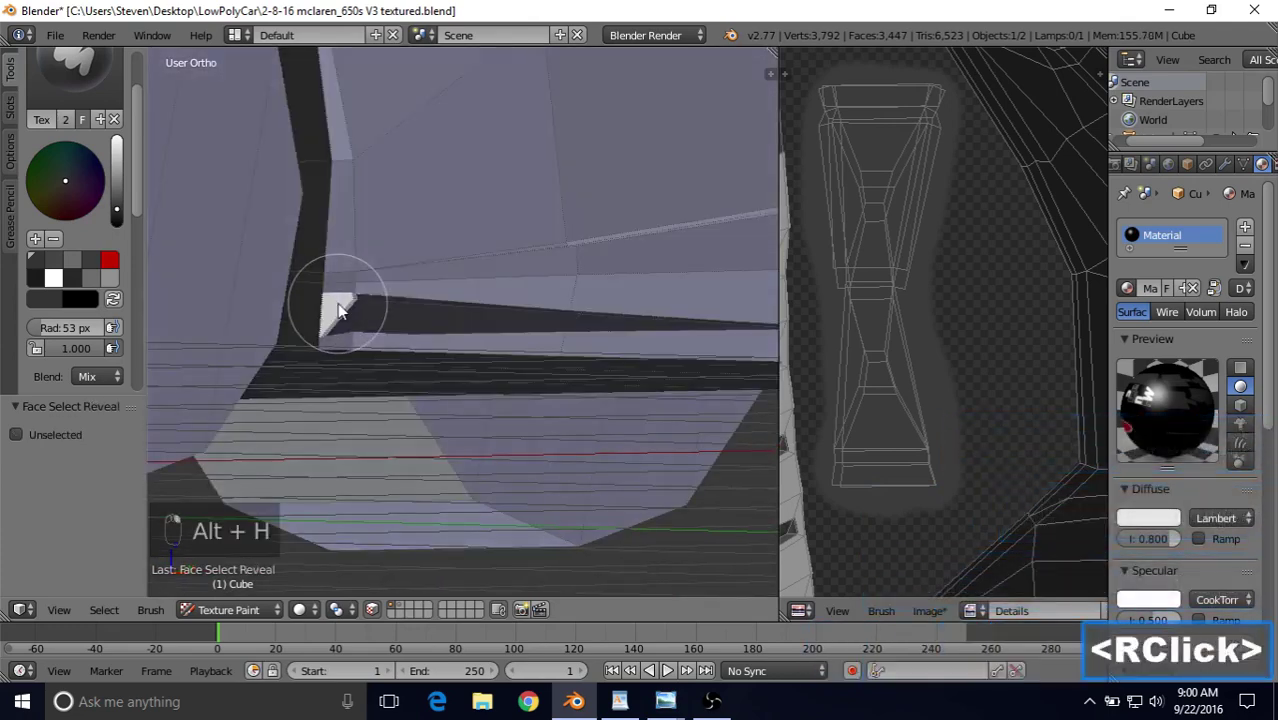
key(l)
click(97, 285)
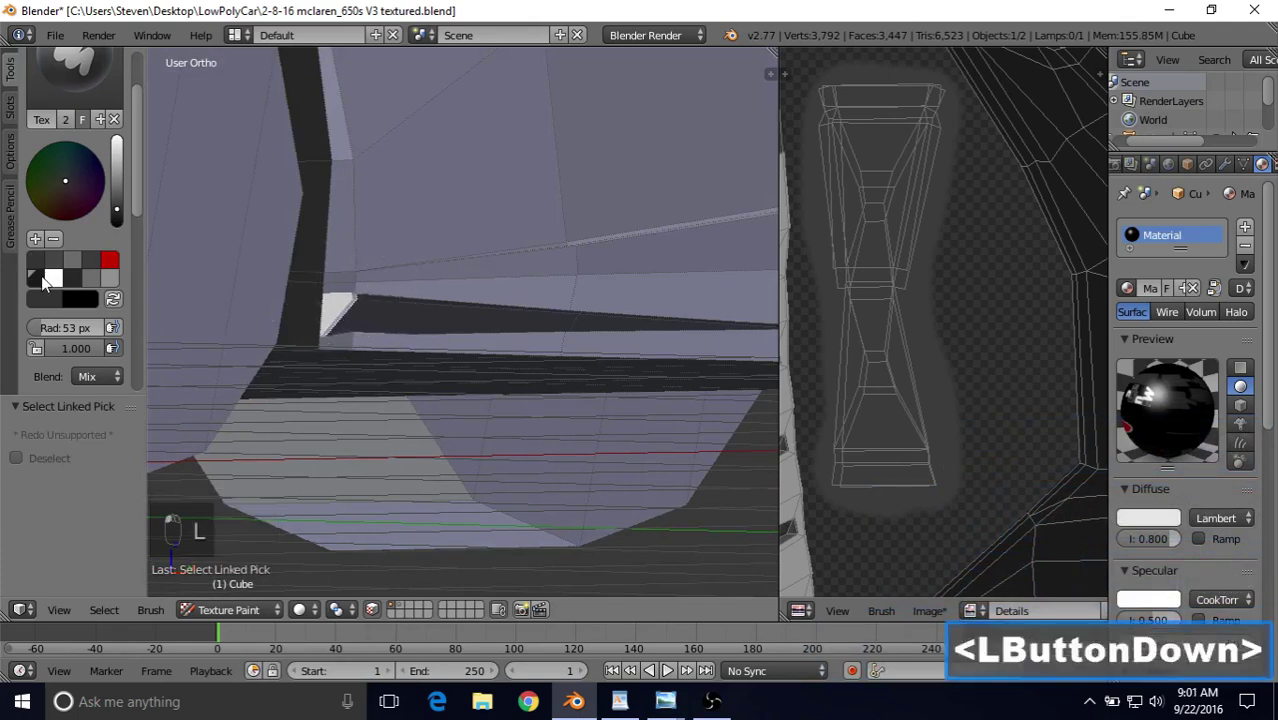
click(345, 298)
middle_drag(322, 296, 432, 352)
drag(380, 362, 379, 391)
mouse_move(379, 391)
middle_down()
mouse_move(359, 334)
mouse_move(384, 253)
mouse_move(670, 237)
mouse_move(540, 260)
middle_up()
middle_drag(540, 260, 611, 223)
scroll(400, 286, up, 5)
mouse_move(352, 262)
mouse_down()
mouse_move(322, 241)
mouse_move(371, 192)
mouse_move(345, 251)
mouse_move(390, 222)
mouse_up()
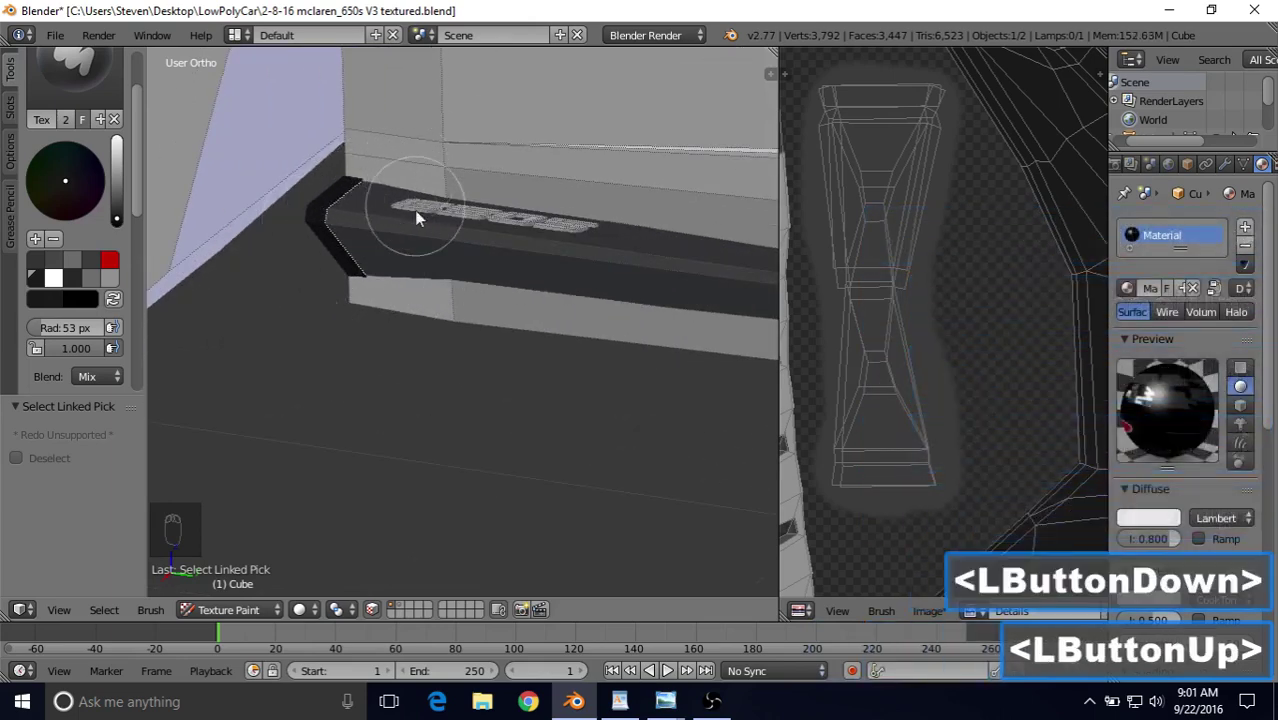
Turn off face selection masking and check the painted door blade and its end cap from several angles.
scroll(420, 300, down, 3)
click(428, 422)
scroll(489, 218, down, 4)
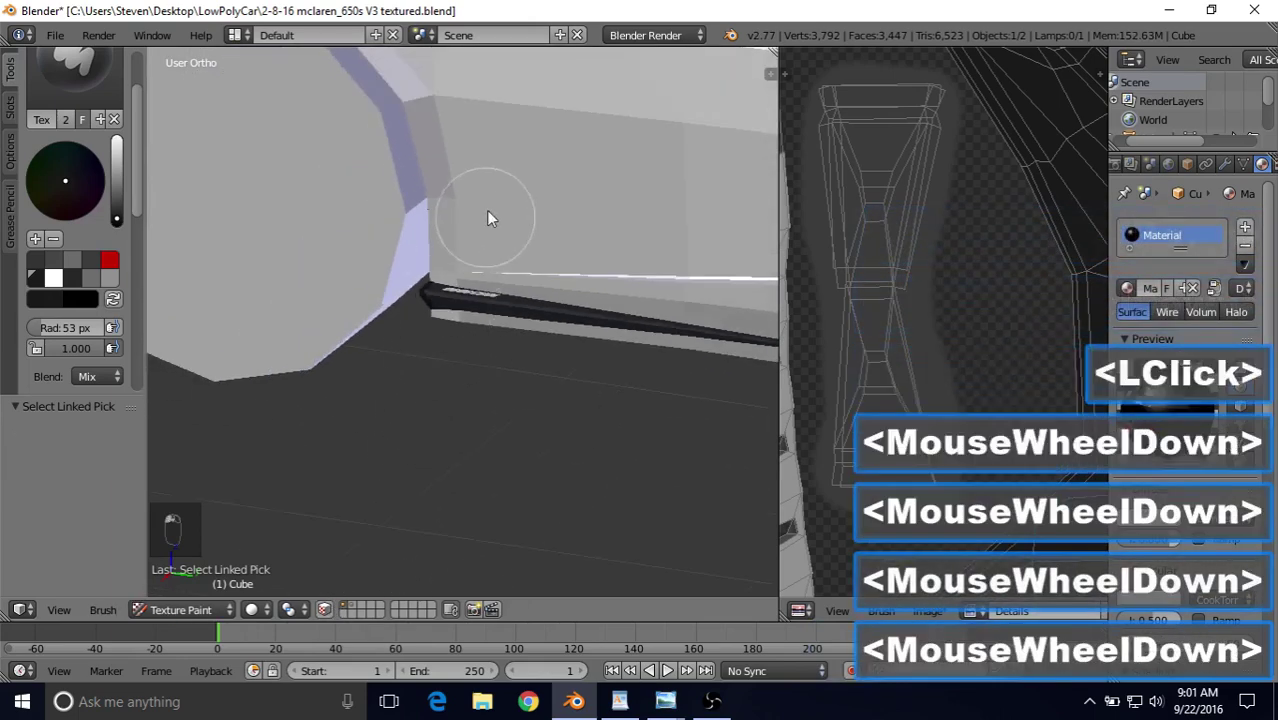
middle_drag(487, 211, 190, 287)
middle_drag(385, 222, 498, 218)
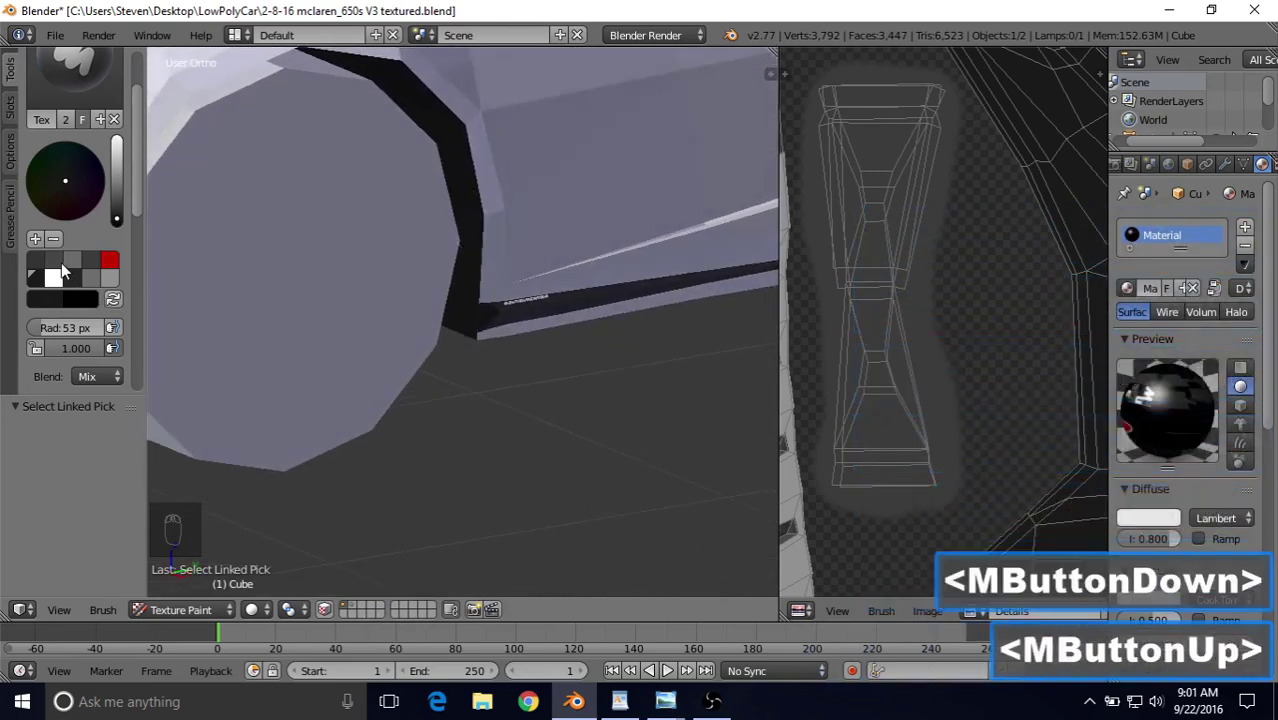
Try lighter grey swatches on the door blade's front end cap and compare them with the blade.
click(65, 262)
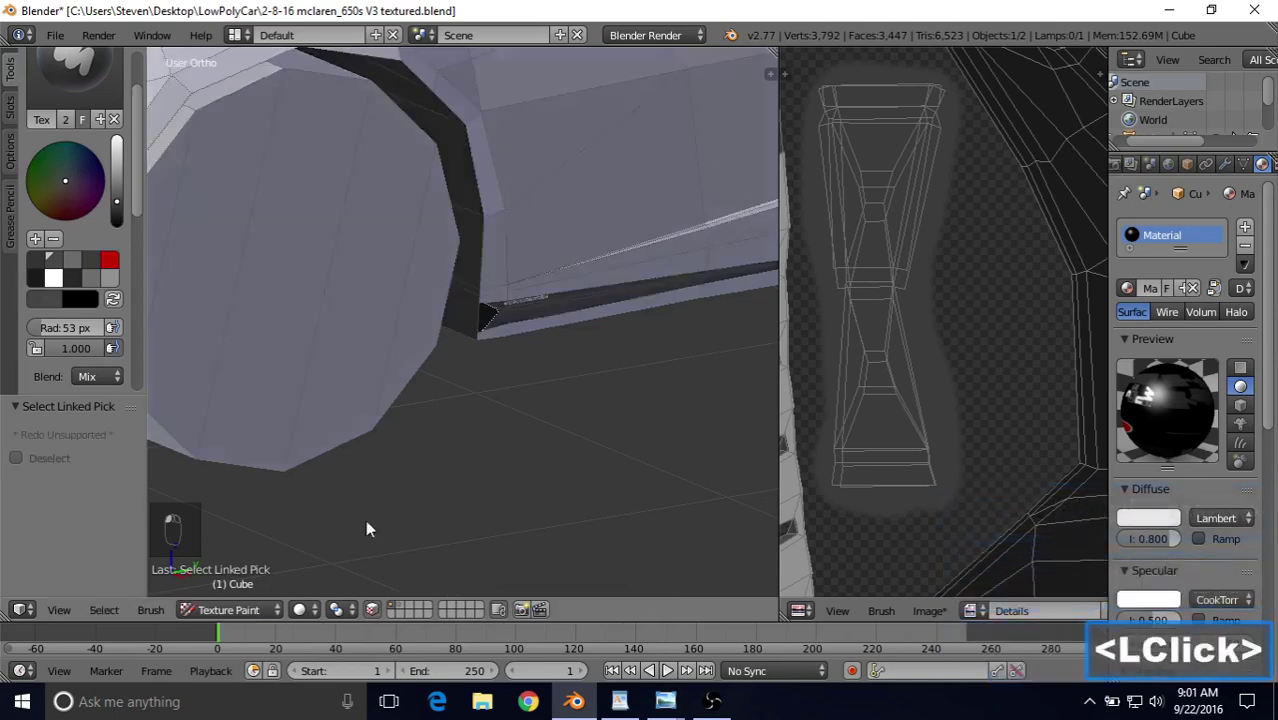
scroll(452, 341, up, 5)
mouse_move(546, 292)
mouse_down()
mouse_move(528, 272)
mouse_move(507, 367)
mouse_move(547, 307)
mouse_move(517, 346)
mouse_up()
click(76, 259)
click(406, 526)
scroll(451, 390, down, 4)
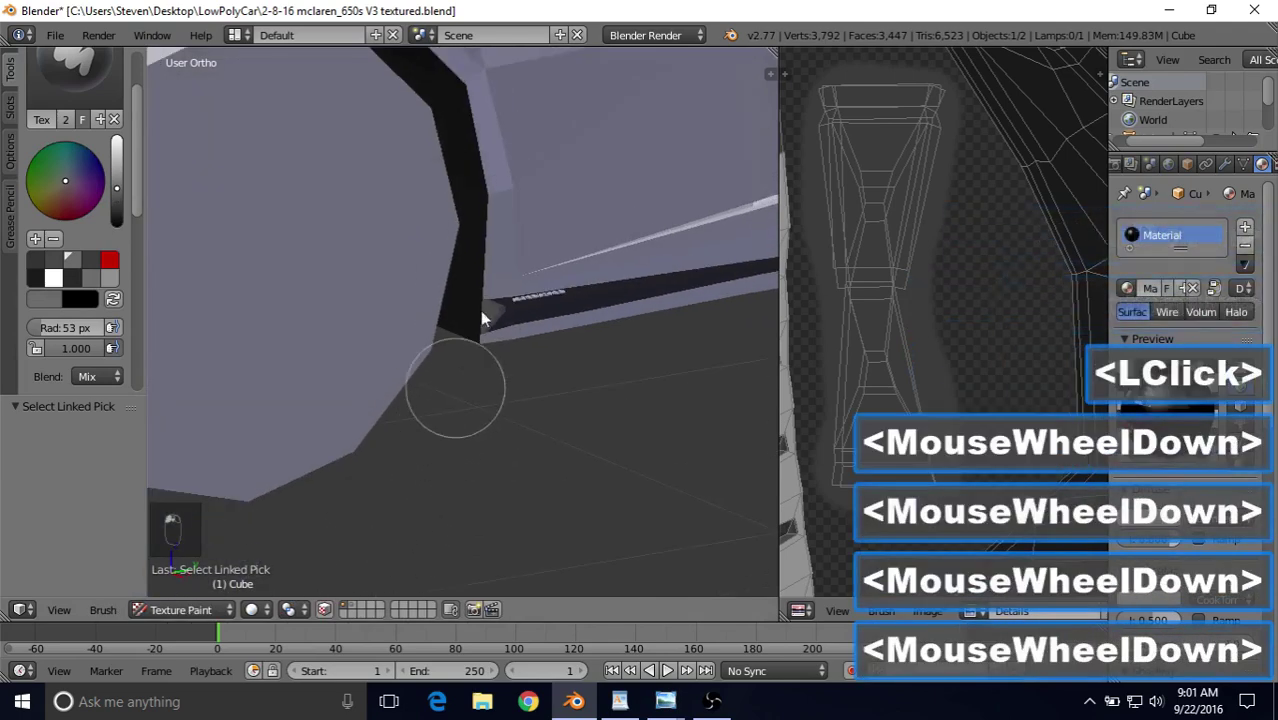
Try the medium dark grey swatch beside the red one on the blade's end cap and view it without face masking.
middle_drag(451, 390, 185, 285)
click(87, 259)
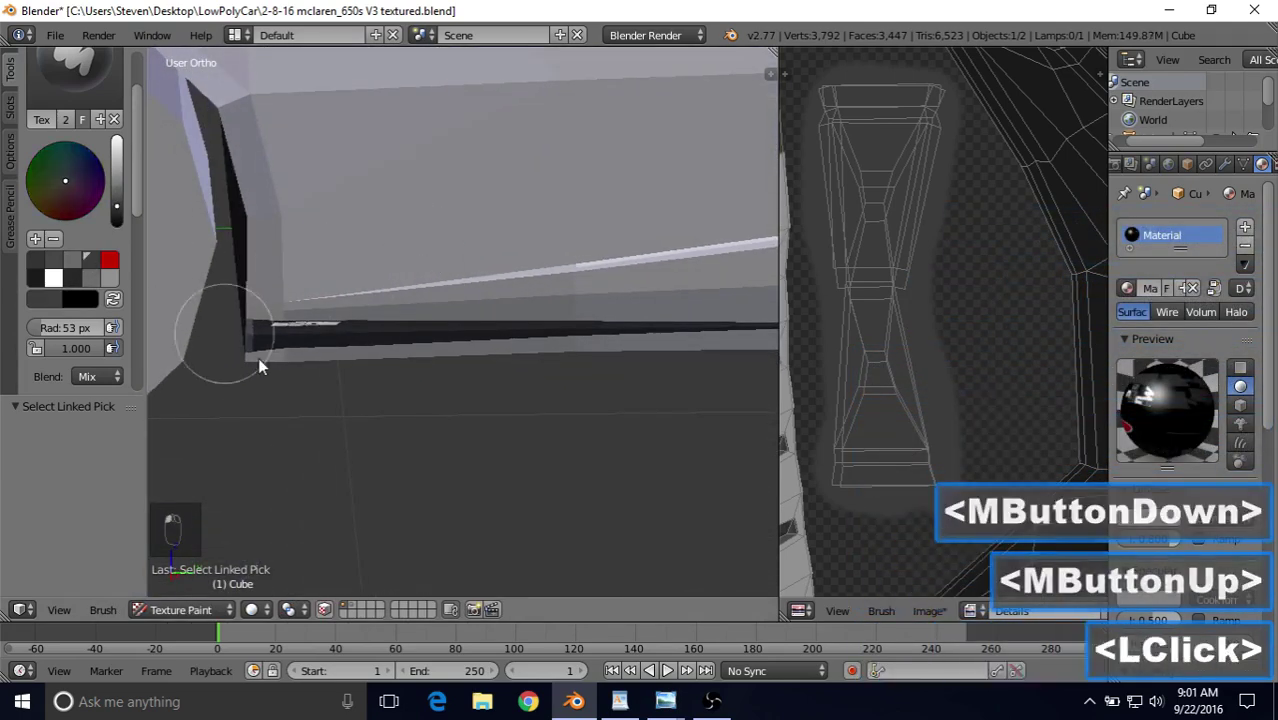
click(324, 611)
drag(252, 365, 245, 360)
middle_drag(245, 360, 198, 278)
click(488, 320)
click(372, 609)
scroll(455, 380, down, 3)
Repaint the blade's end cap with the second dark grey swatch, turn off face selection masking and check the car's side.
click(50, 262)
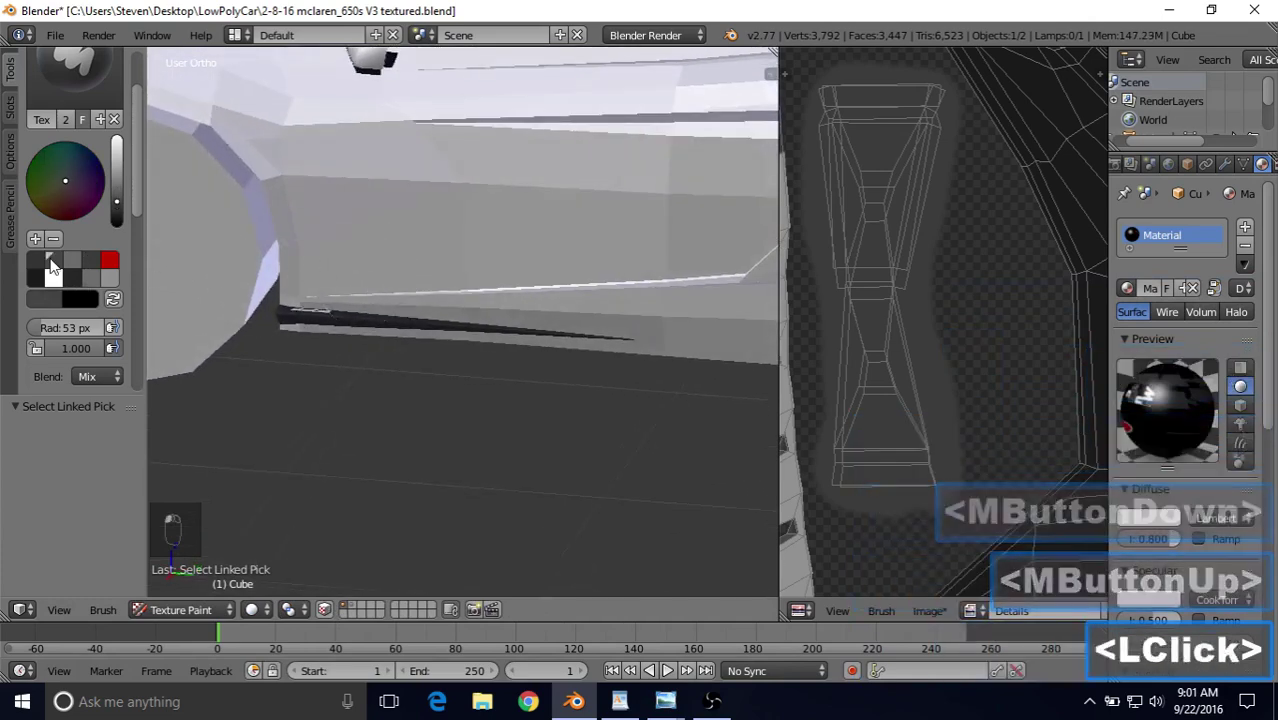
click(324, 609)
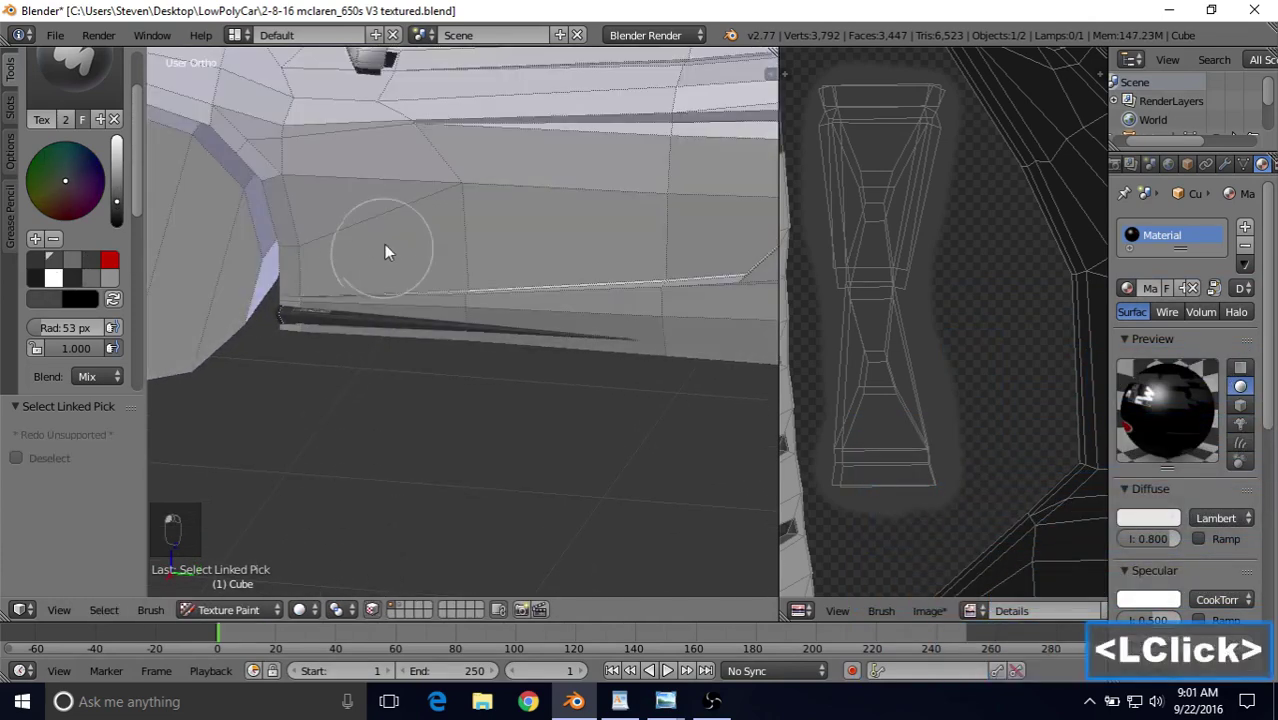
middle_drag(385, 246, 488, 234)
scroll(470, 280, up, 4)
click(428, 286)
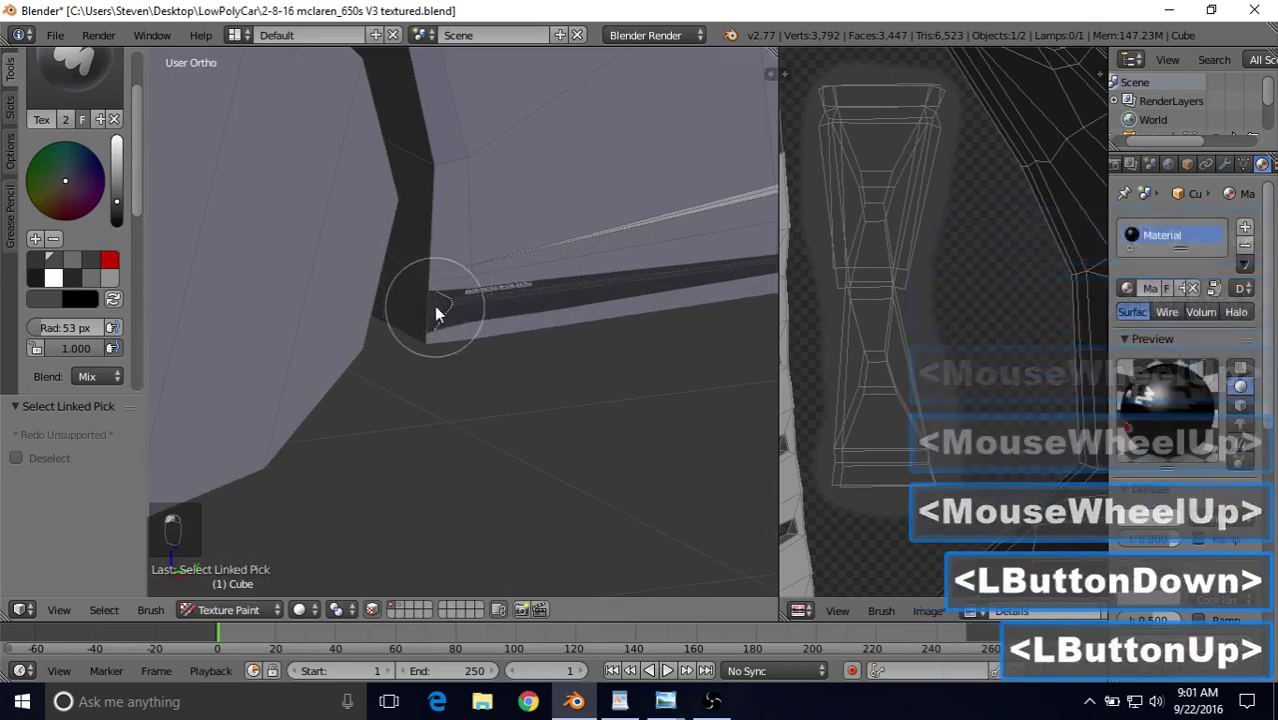
middle_drag(436, 308, 355, 299)
click(258, 326)
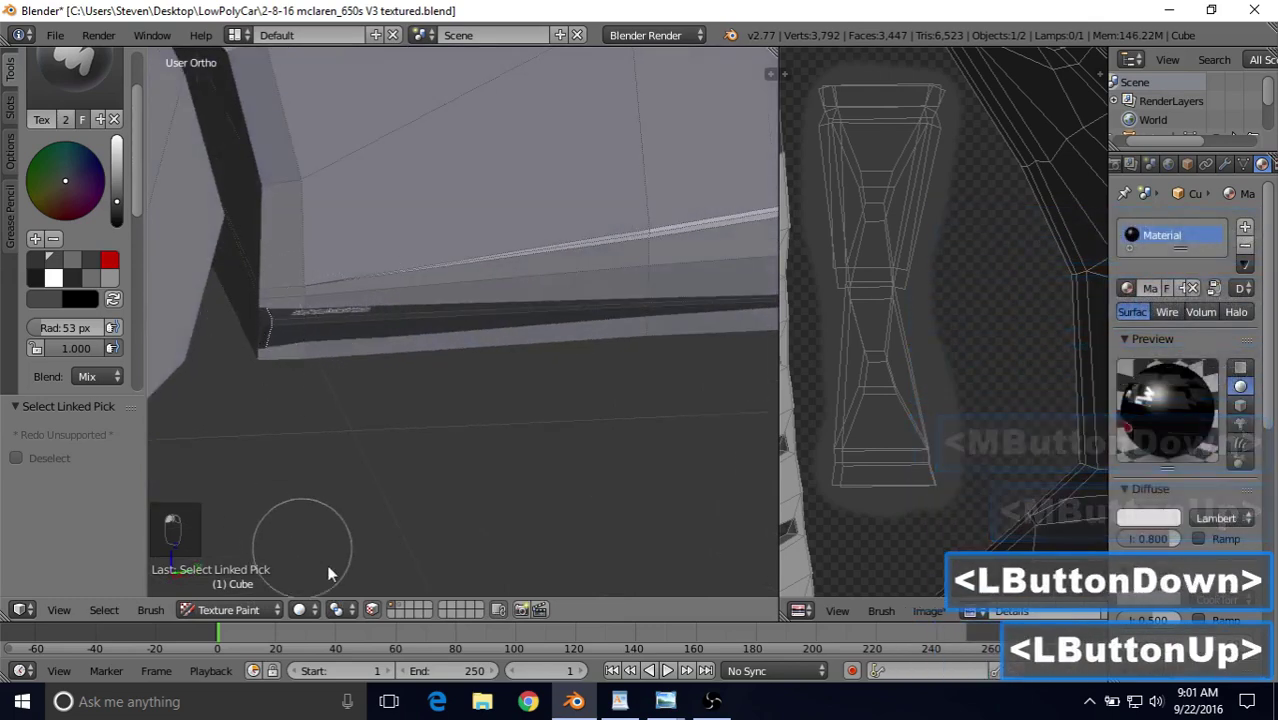
click(371, 610)
scroll(490, 203, down, 3)
middle_drag(490, 203, 407, 268)
scroll(407, 268, down, 4)
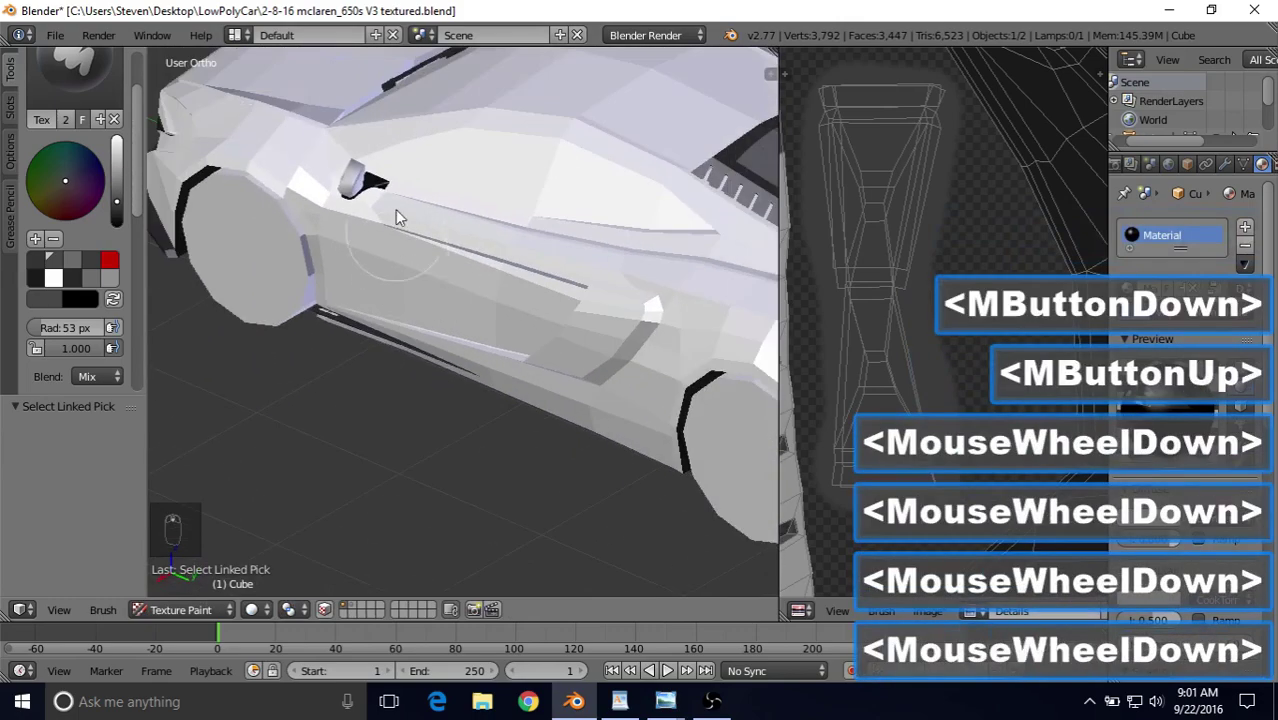
Repaint the door blade's front end cap with the dark grey swatch in the middle of the palette's second row, using face selection masking.
middle_drag(397, 214, 540, 200)
scroll(540, 200, up, 4)
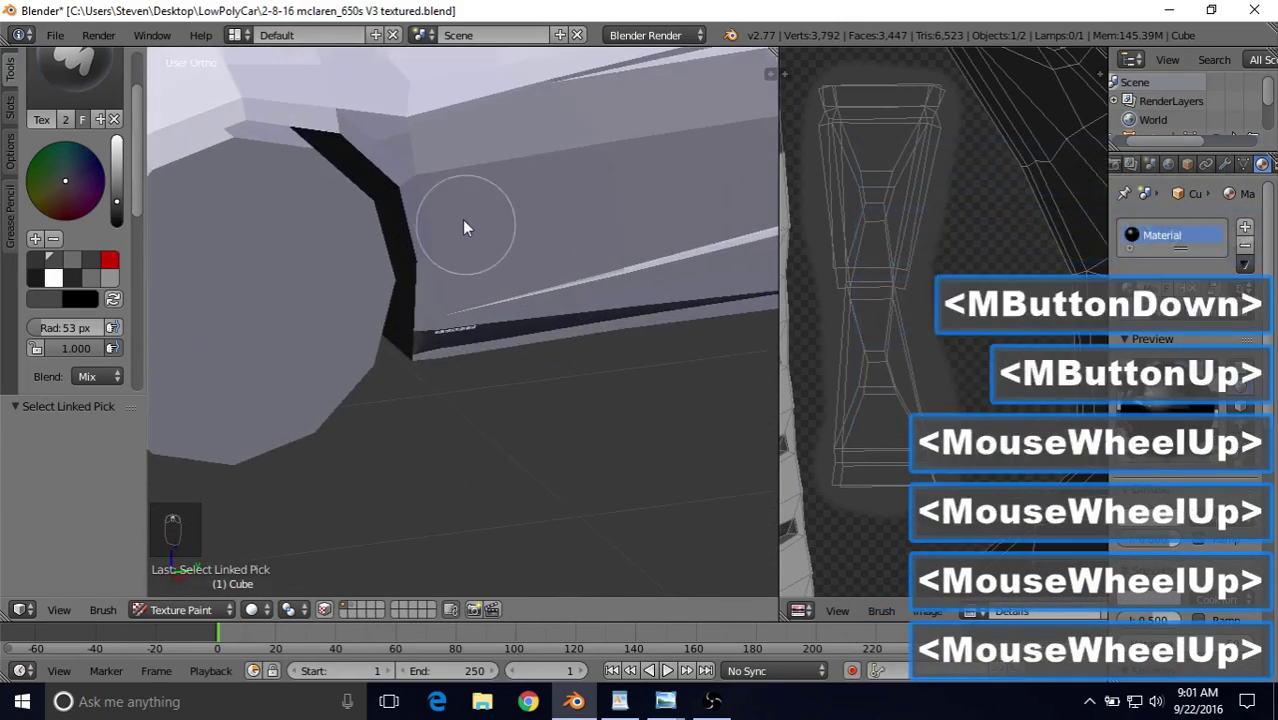
scroll(474, 228, down, 3)
mouse_move(474, 228)
middle_down()
mouse_move(510, 187)
mouse_move(547, 190)
mouse_move(470, 210)
middle_up()
middle_drag(470, 210, 466, 214)
scroll(466, 214, up, 7)
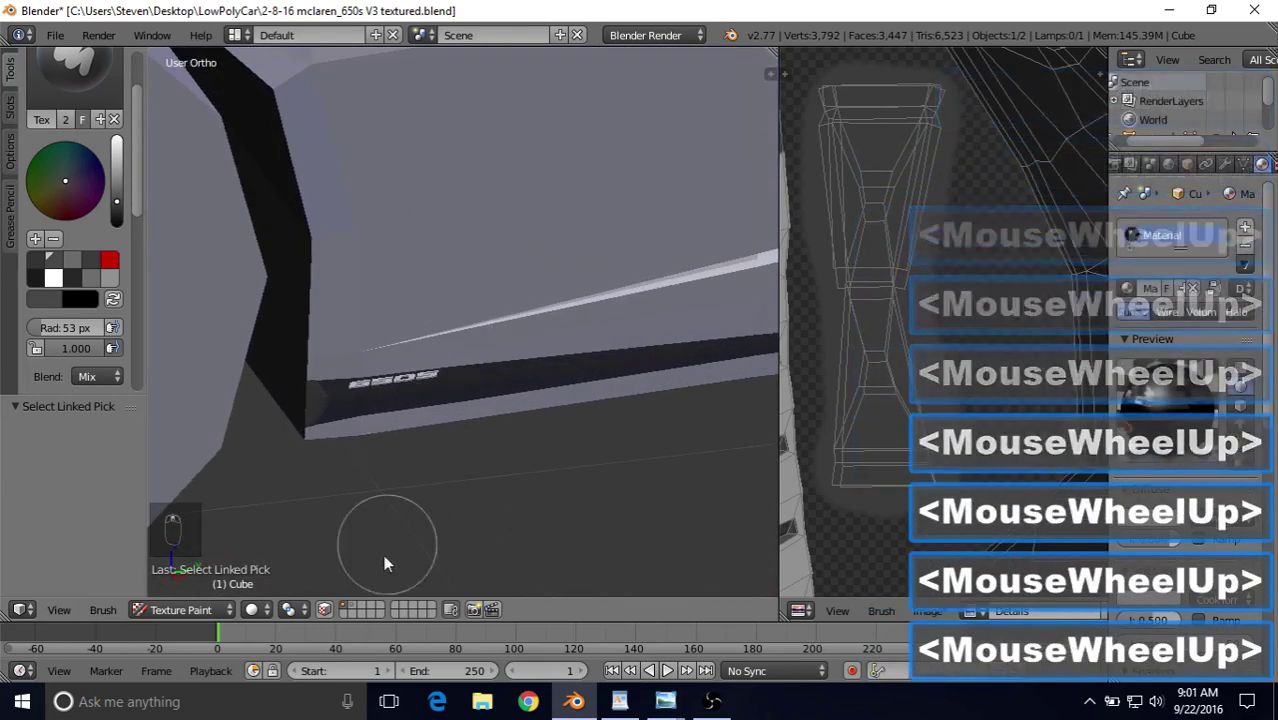
click(85, 272)
click(78, 281)
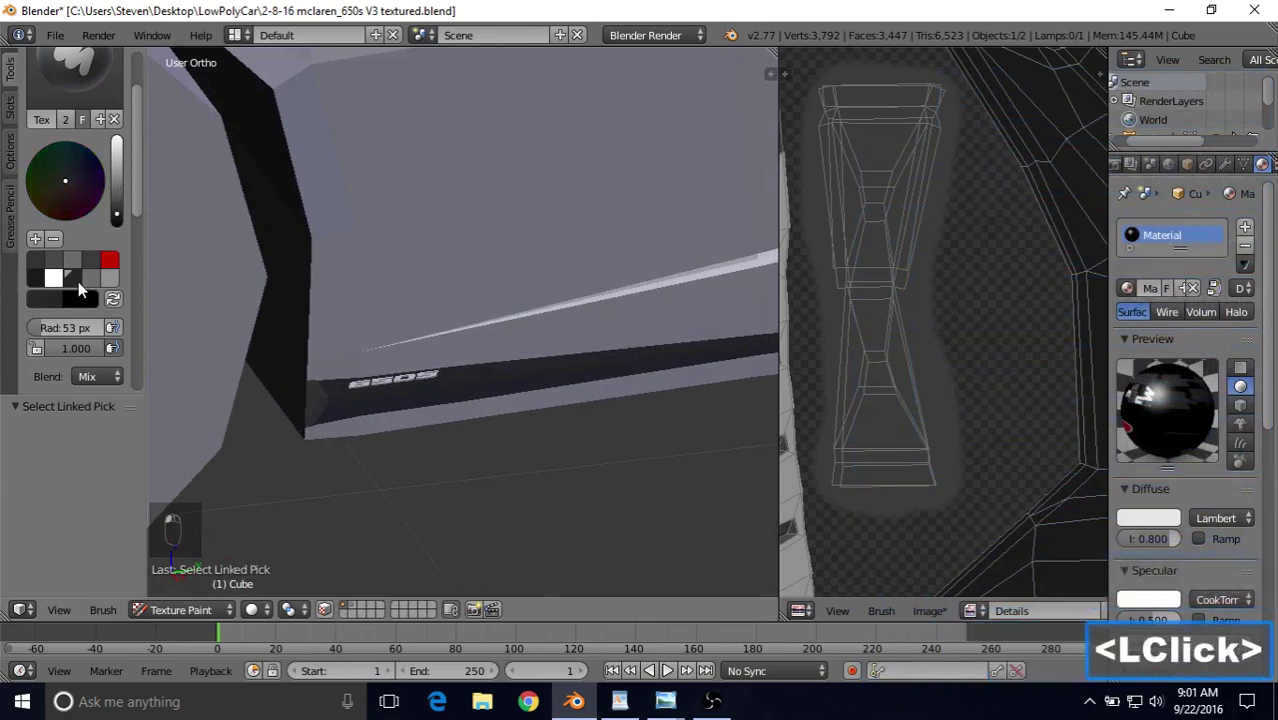
click(325, 609)
drag(315, 425, 313, 594)
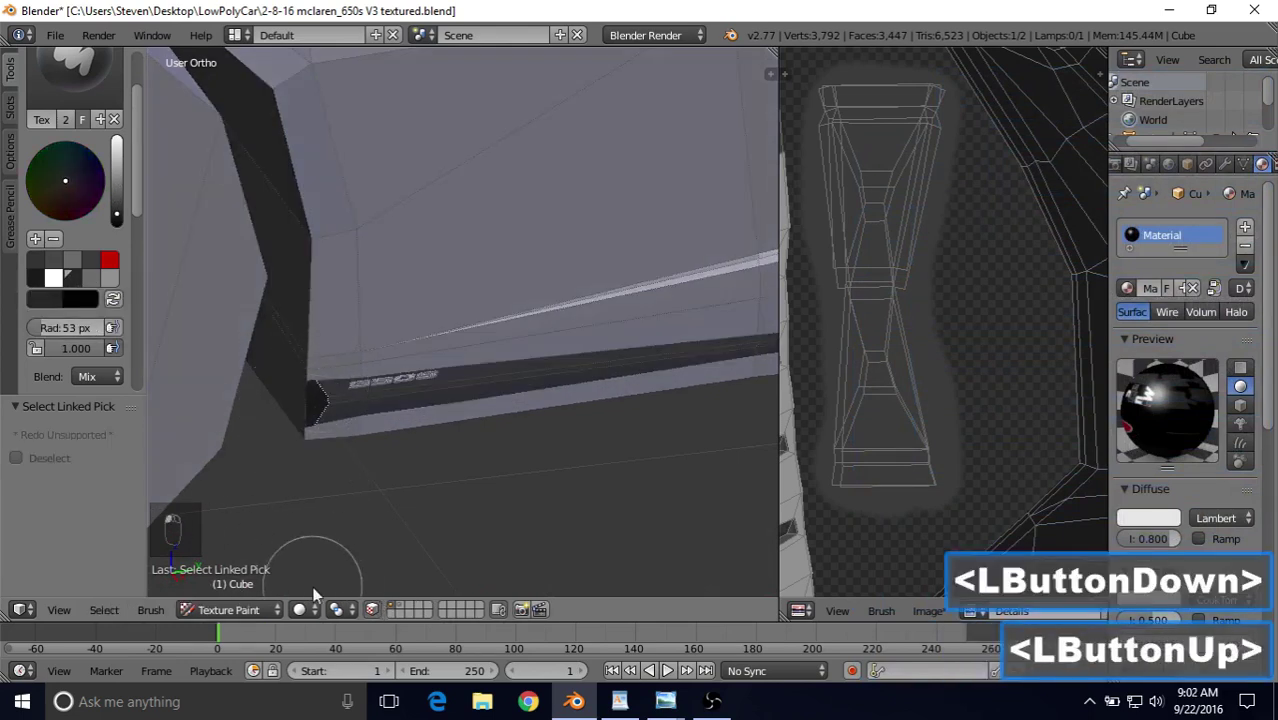
Turn off face selection masking and check the repainted end cap beside the front wheel arch from several angles.
click(371, 609)
scroll(407, 499, down, 5)
mouse_move(424, 286)
middle_down()
mouse_move(390, 279)
mouse_move(257, 314)
mouse_move(366, 284)
mouse_move(415, 286)
middle_up()
middle_drag(436, 290, 388, 298)
scroll(456, 330, down, 4)
scroll(386, 305, up, 4)
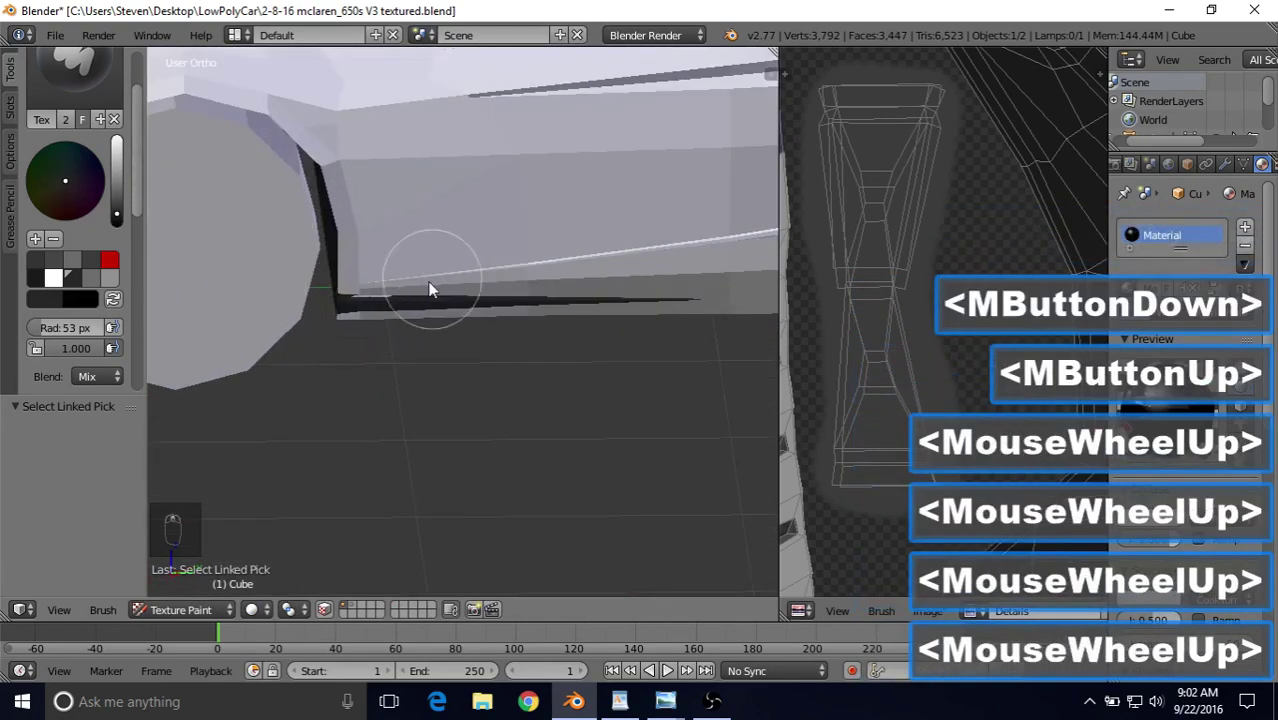
scroll(430, 290, up, 3)
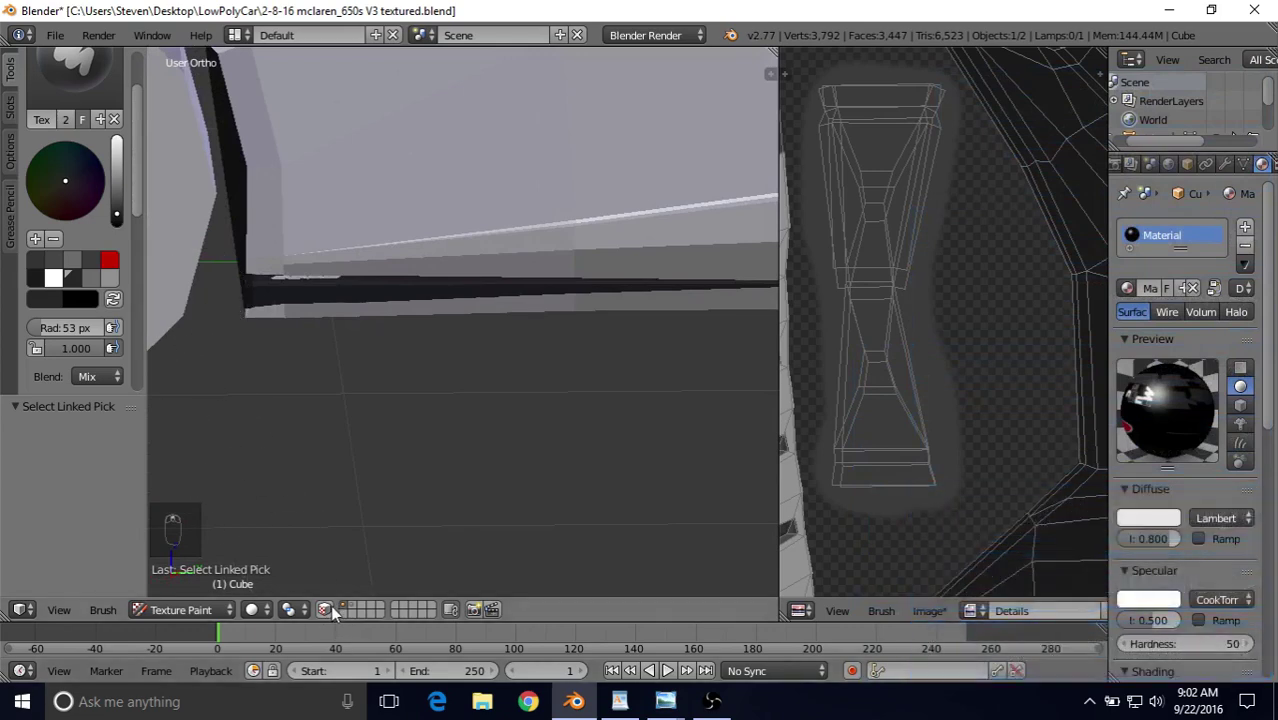
Turn face selection masking back on and paint the end cap's front surface again with the same dark grey.
click(330, 610)
scroll(584, 298, up, 3)
shift+middle_drag(414, 265, 428, 314)
click(525, 322)
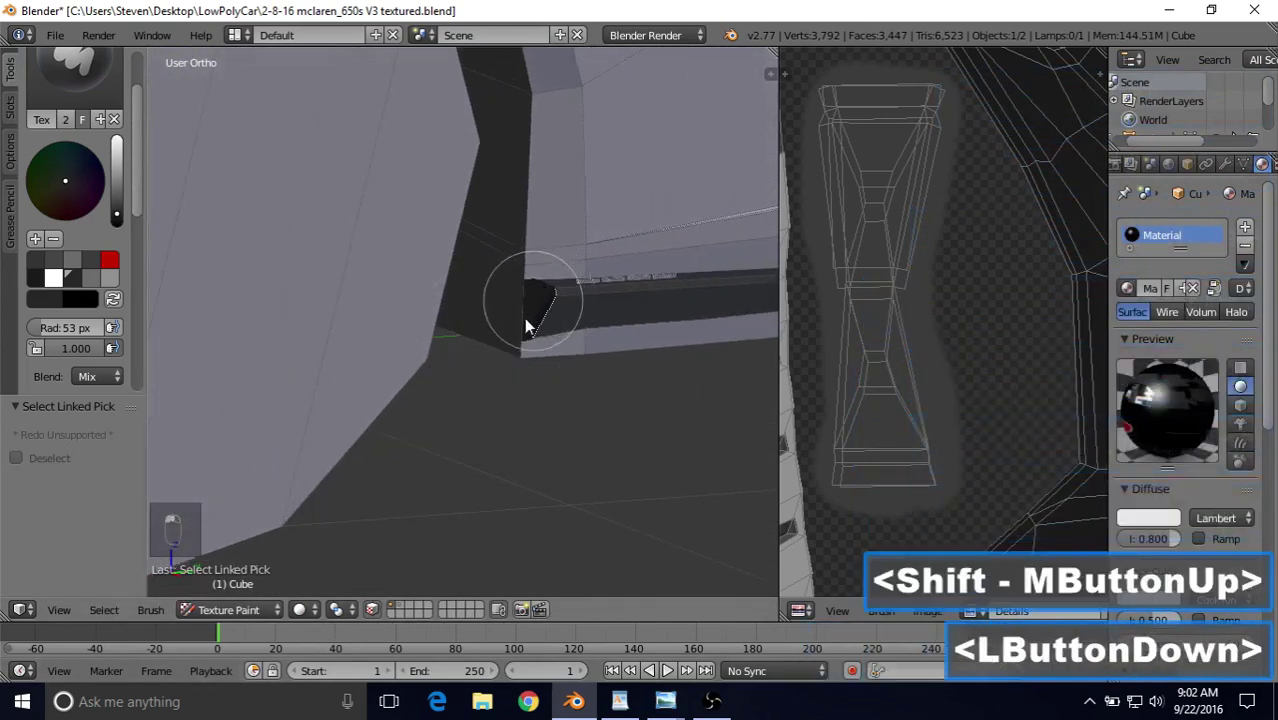
drag(525, 319, 540, 326)
Paint the end cap's slim upper and lower edge faces dark grey from the wheel arch side.
mouse_move(430, 327)
middle_down()
mouse_move(351, 353)
mouse_move(670, 290)
middle_up()
scroll(322, 345, up, 3)
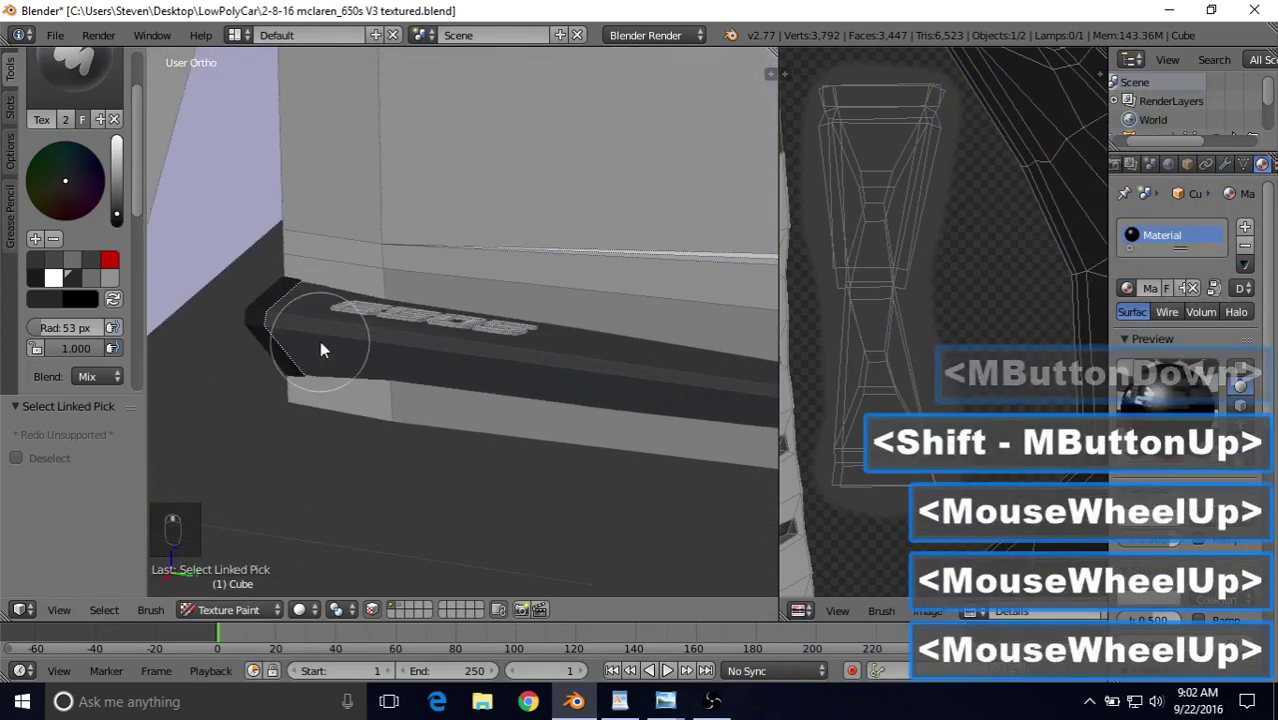
shift+middle_drag(322, 345, 487, 315)
scroll(434, 265, up, 2)
click(383, 305)
mouse_move(383, 305)
mouse_down()
mouse_move(439, 371)
mouse_move(454, 239)
mouse_up()
drag(440, 385, 443, 364)
Brush dark grey along the whole bent outline of the end cap from a closer view.
scroll(443, 364, down, 6)
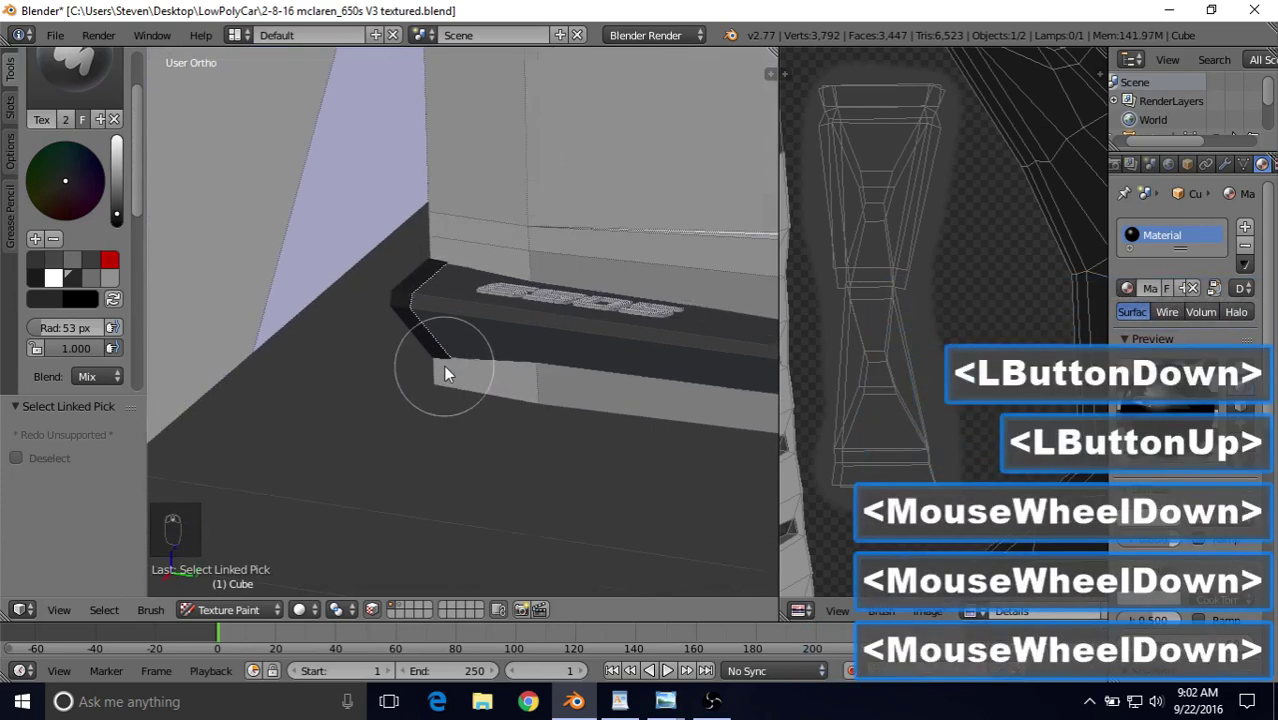
scroll(490, 330, down, 1)
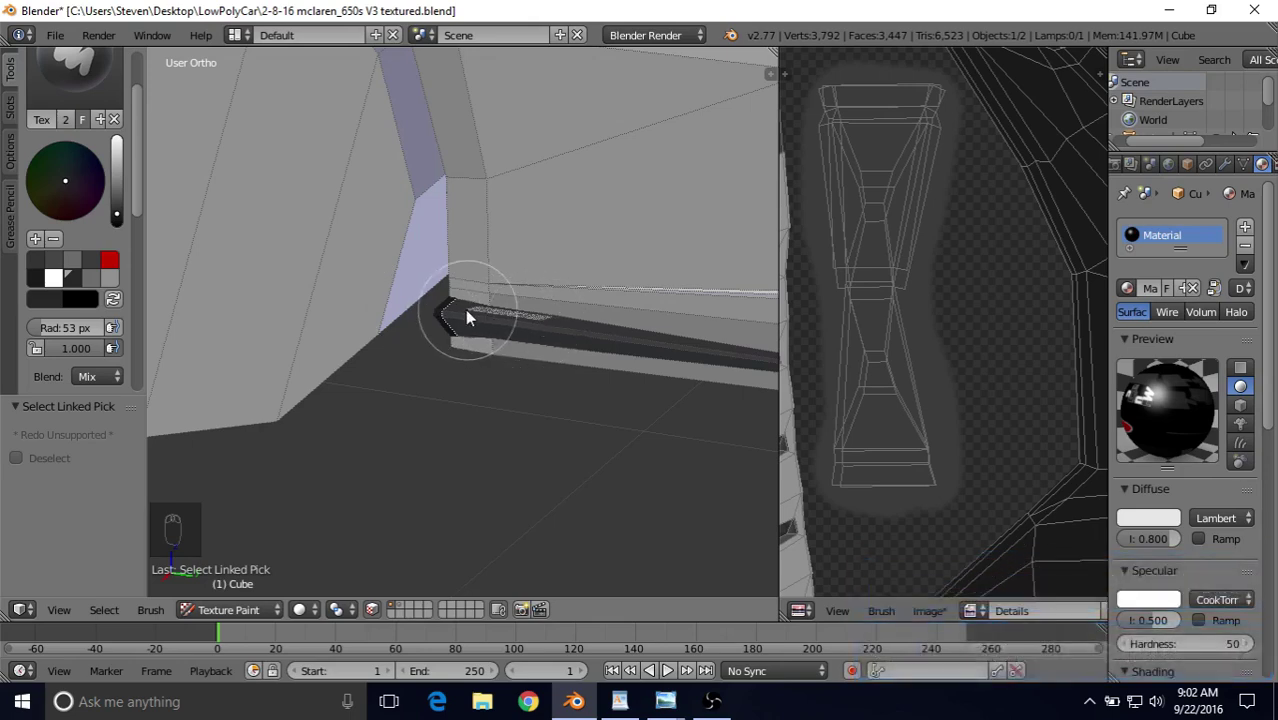
scroll(478, 374, up, 4)
scroll(476, 374, up, 3)
mouse_move(440, 285)
mouse_down()
mouse_move(405, 280)
mouse_move(505, 419)
mouse_up()
mouse_move(505, 419)
middle_down()
mouse_move(456, 387)
mouse_move(474, 394)
mouse_move(562, 348)
mouse_move(642, 396)
middle_up()
scroll(474, 394, down, 1)
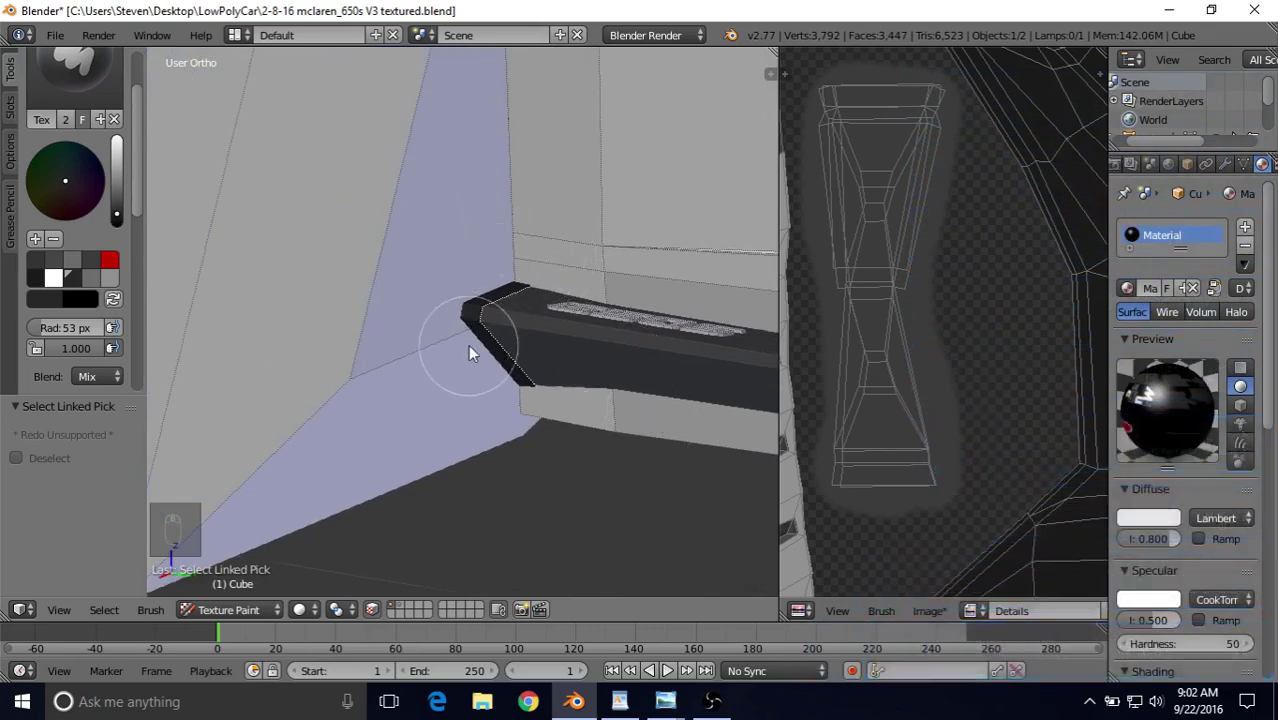
Hide all unselected faces to isolate the end cap and brush dark grey over it.
key(shift+h)
scroll(533, 371, up, 3)
mouse_move(560, 360)
mouse_down()
mouse_move(577, 400)
mouse_move(491, 275)
mouse_move(588, 466)
mouse_move(513, 318)
mouse_up()
middle_drag(513, 318, 513, 318)
shift+middle_drag(669, 313, 480, 420)
scroll(480, 420, up, 1)
Frame the isolated end cap in Edit Mode and return to Texture Paint mode.
click(239, 609)
click(240, 567)
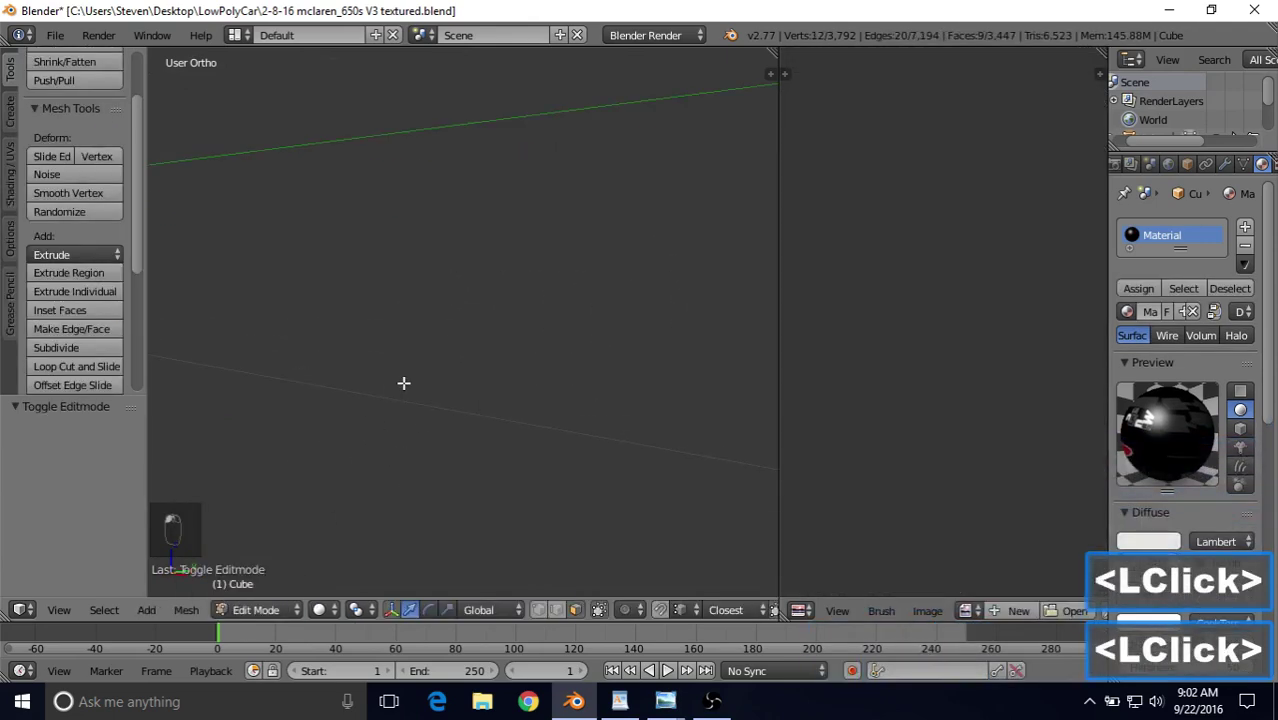
key(KP_Decimal)
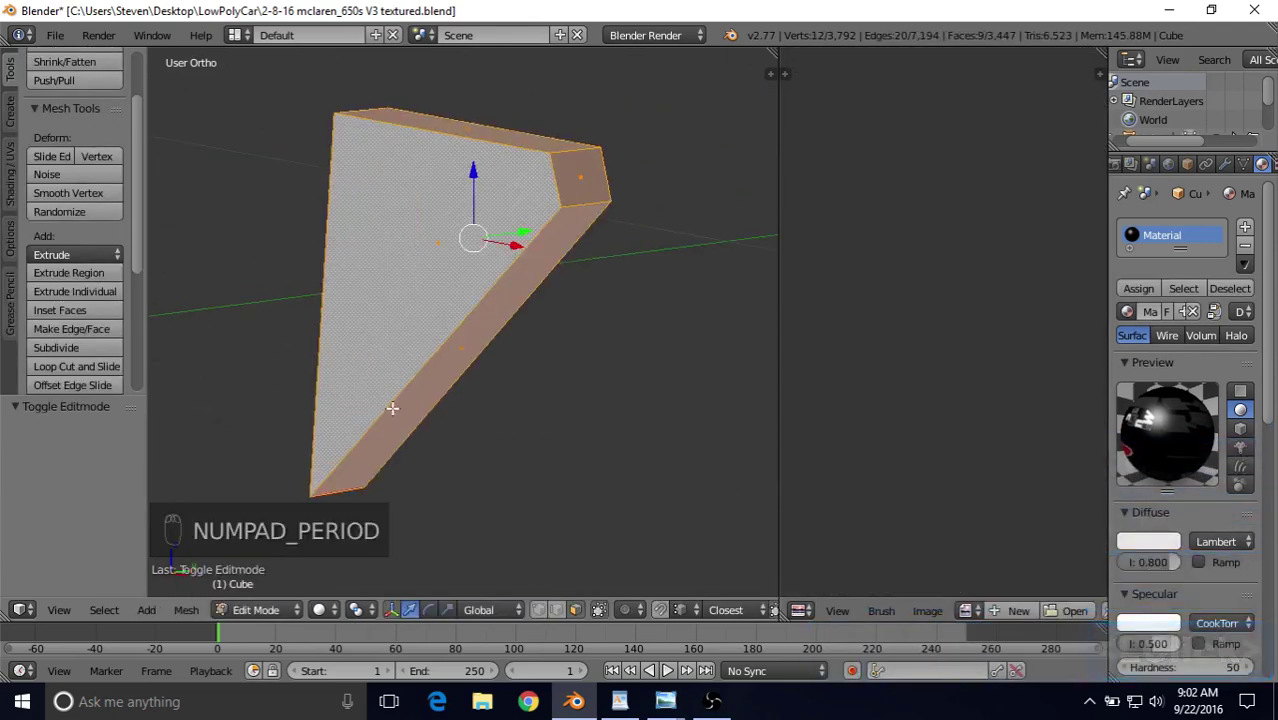
scroll(392, 408, down, 2)
click(256, 610)
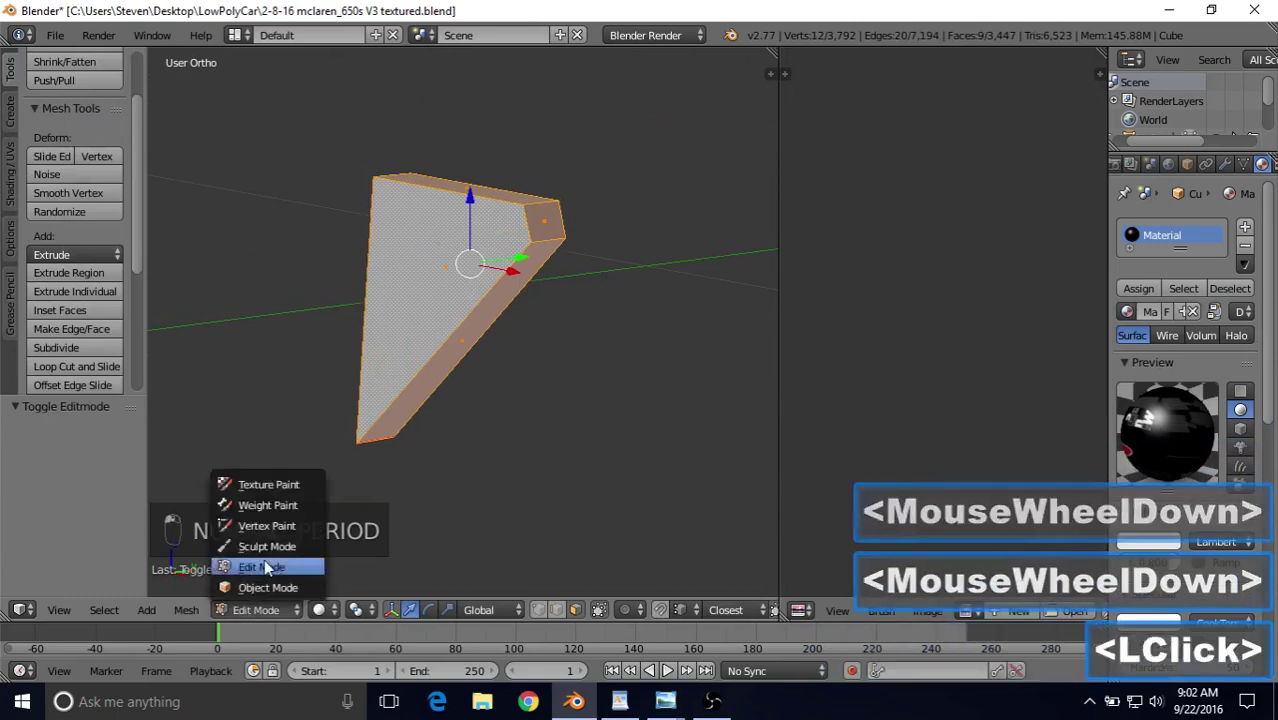
click(278, 486)
Paint the isolated end cap's white back face dark grey along its full height.
mouse_move(409, 281)
middle_down()
mouse_move(542, 249)
mouse_move(431, 200)
middle_up()
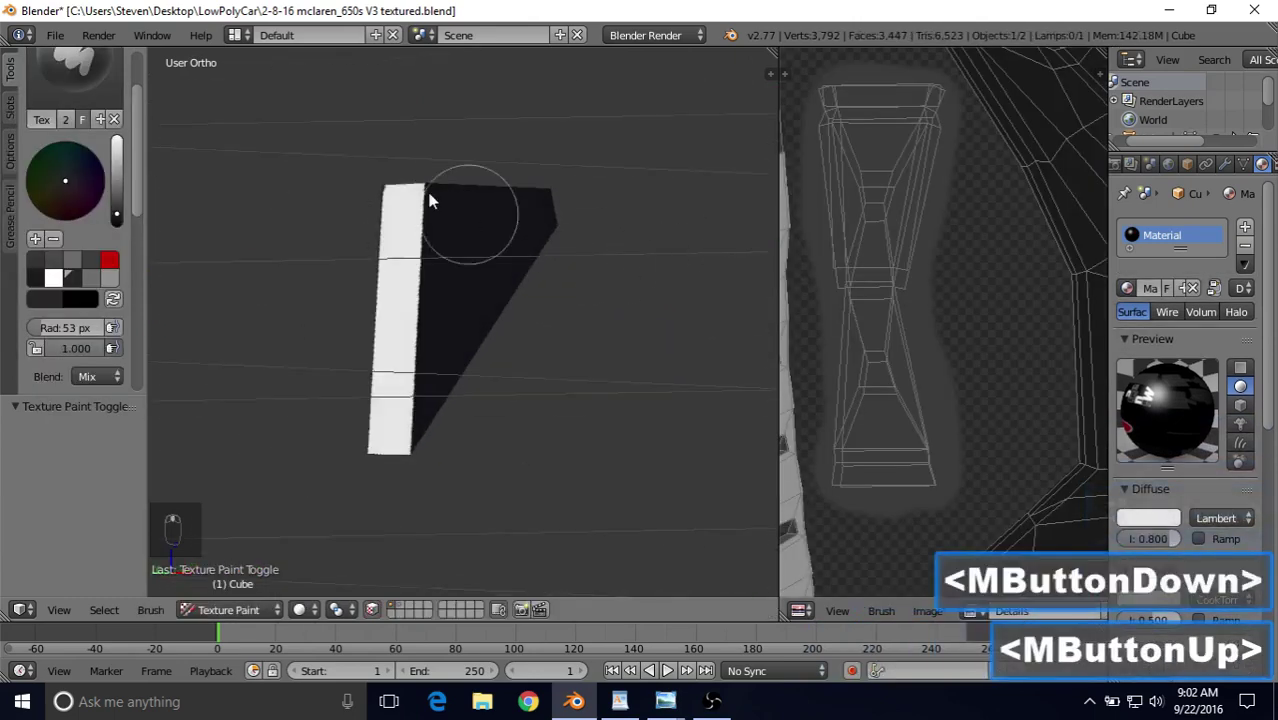
drag(415, 215, 394, 266)
drag(390, 448, 420, 220)
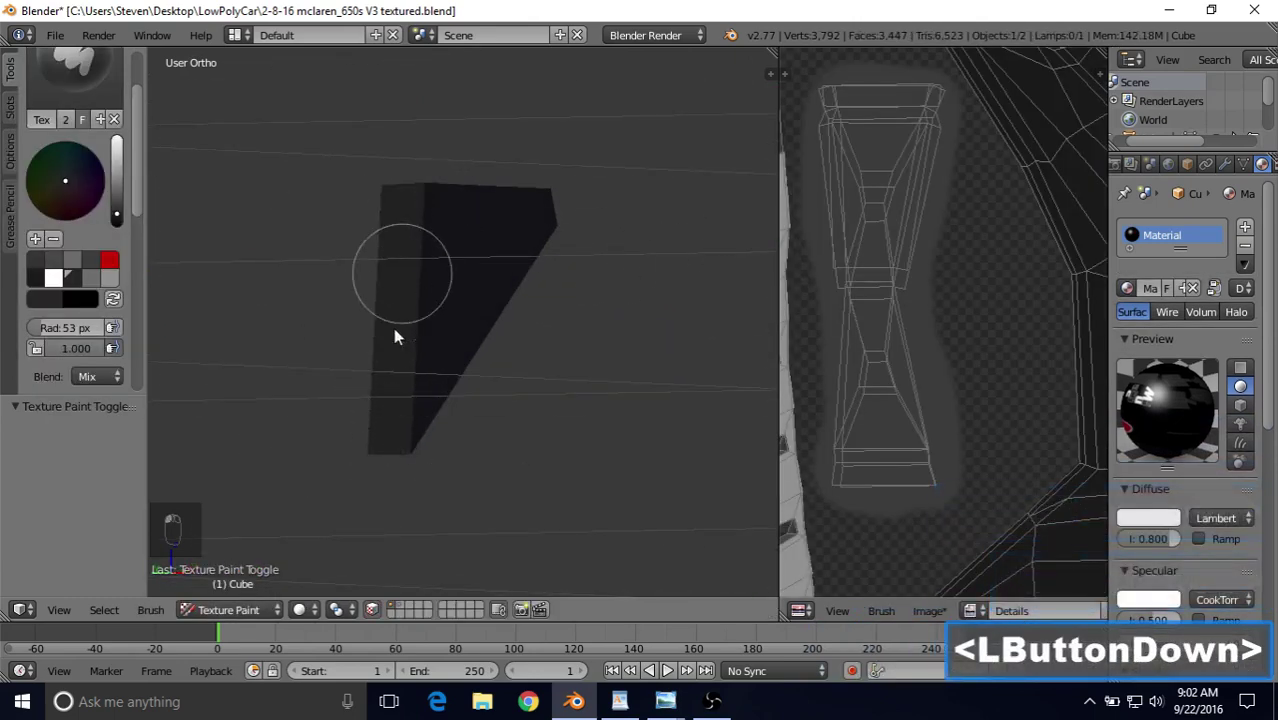
drag(391, 460, 353, 594)
Turn off face selection masking and check the finished end cap on the complete car.
click(372, 610)
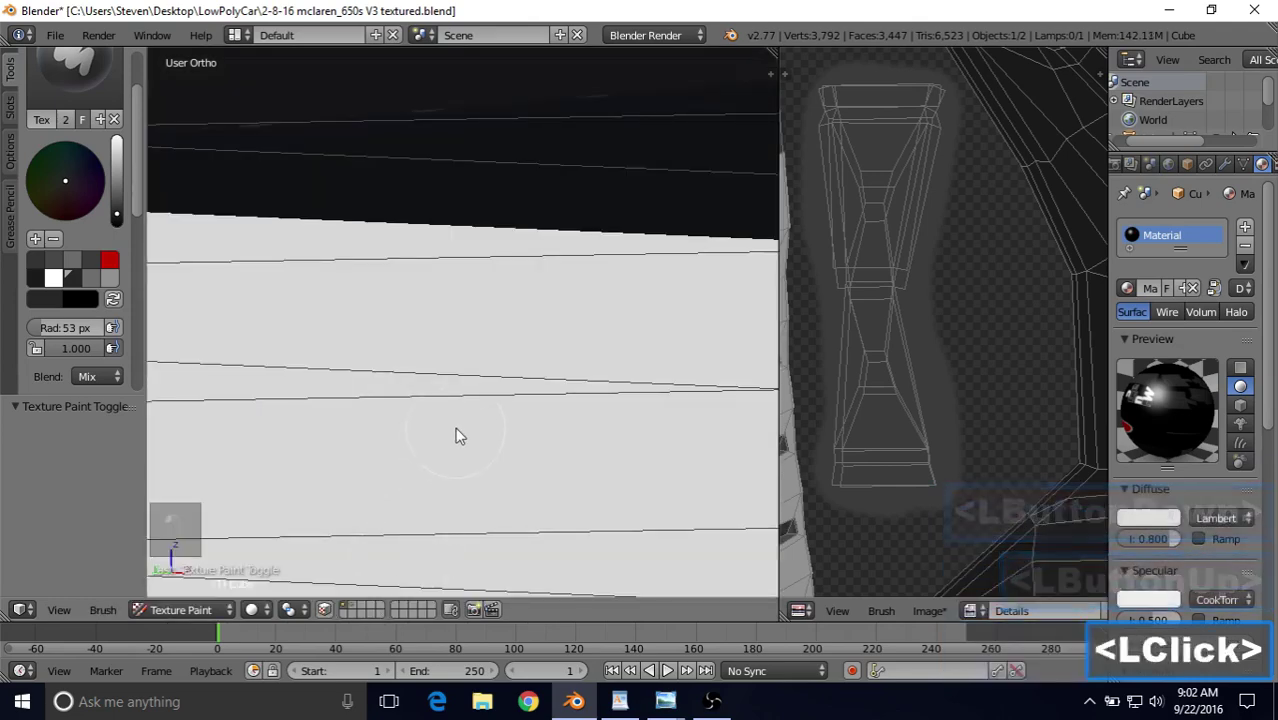
scroll(460, 410, down, 10)
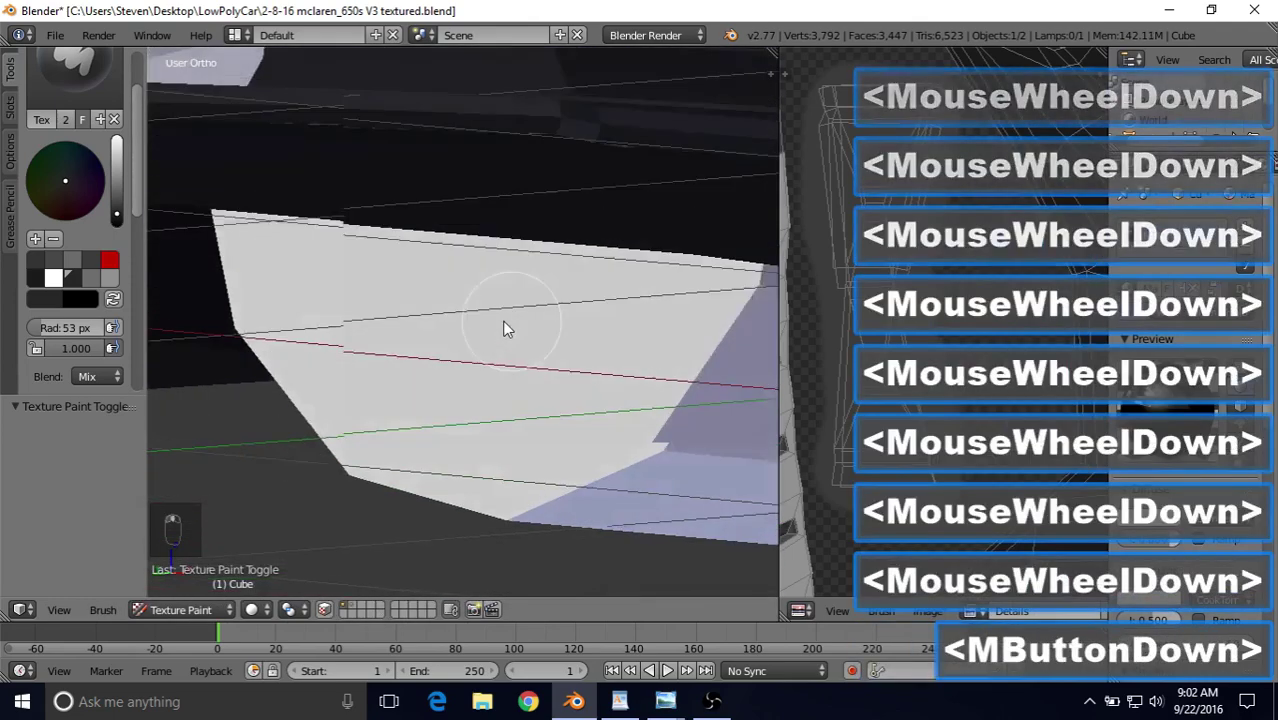
middle_drag(505, 328, 456, 308)
scroll(403, 358, down, 2)
scroll(403, 358, down, 3)
scroll(456, 308, up, 6)
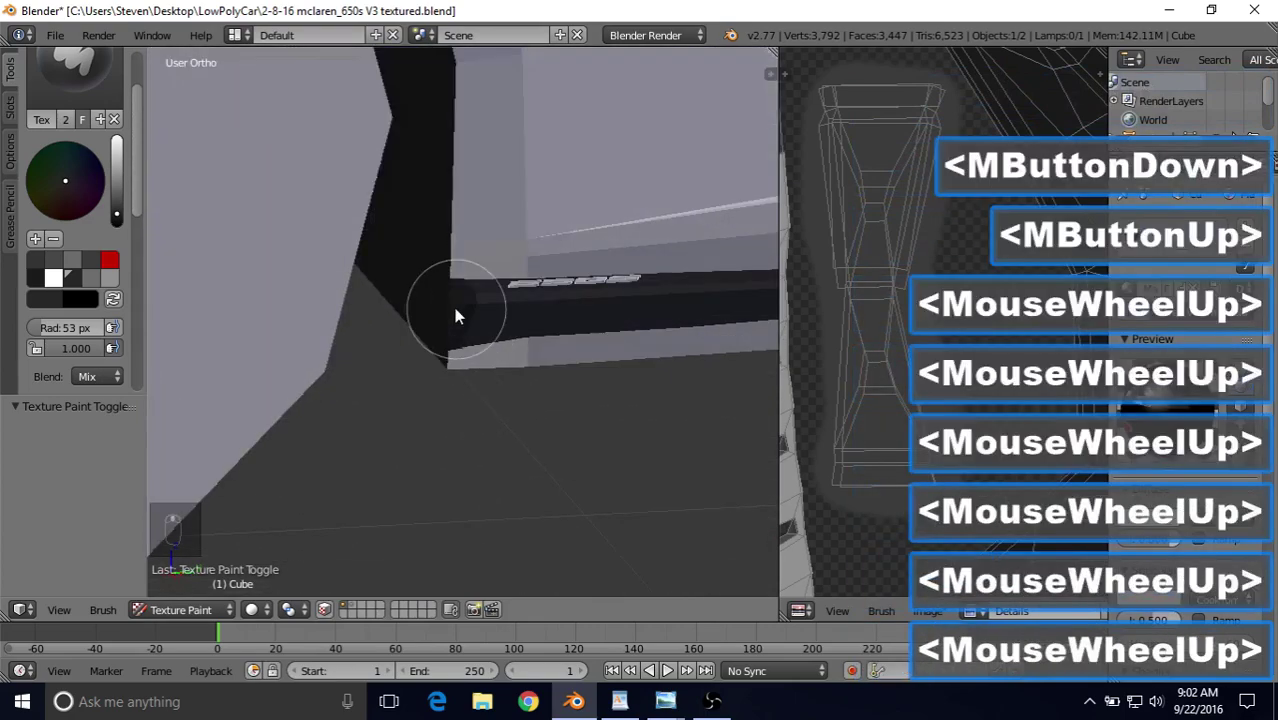
Bring up the front splitter's corner beside the wheel, turn on face selection masking and reveal the hidden faces.
scroll(471, 308, down, 8)
shift+middle_drag(498, 262, 270, 251)
shift+middle_drag(672, 299, 540, 303)
scroll(540, 303, up, 4)
middle_drag(372, 277, 692, 363)
scroll(503, 377, up, 1)
scroll(503, 377, up, 3)
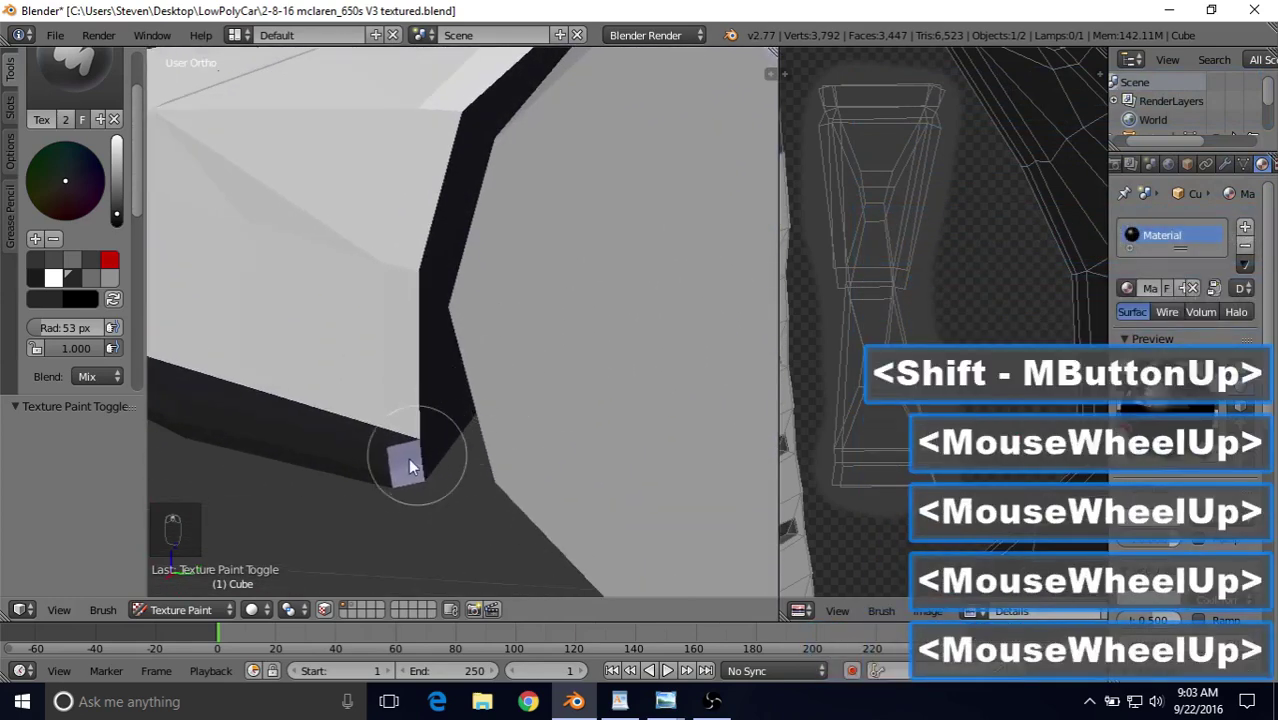
click(325, 612)
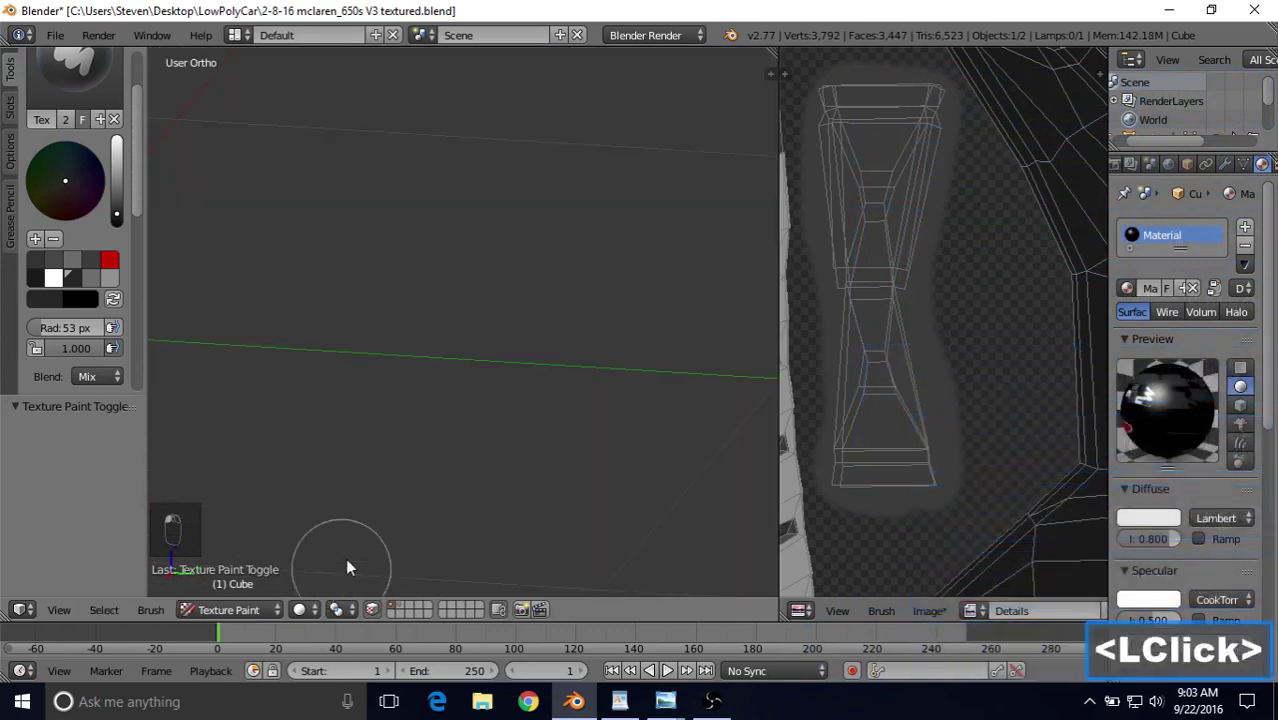
scroll(430, 380, down, 3)
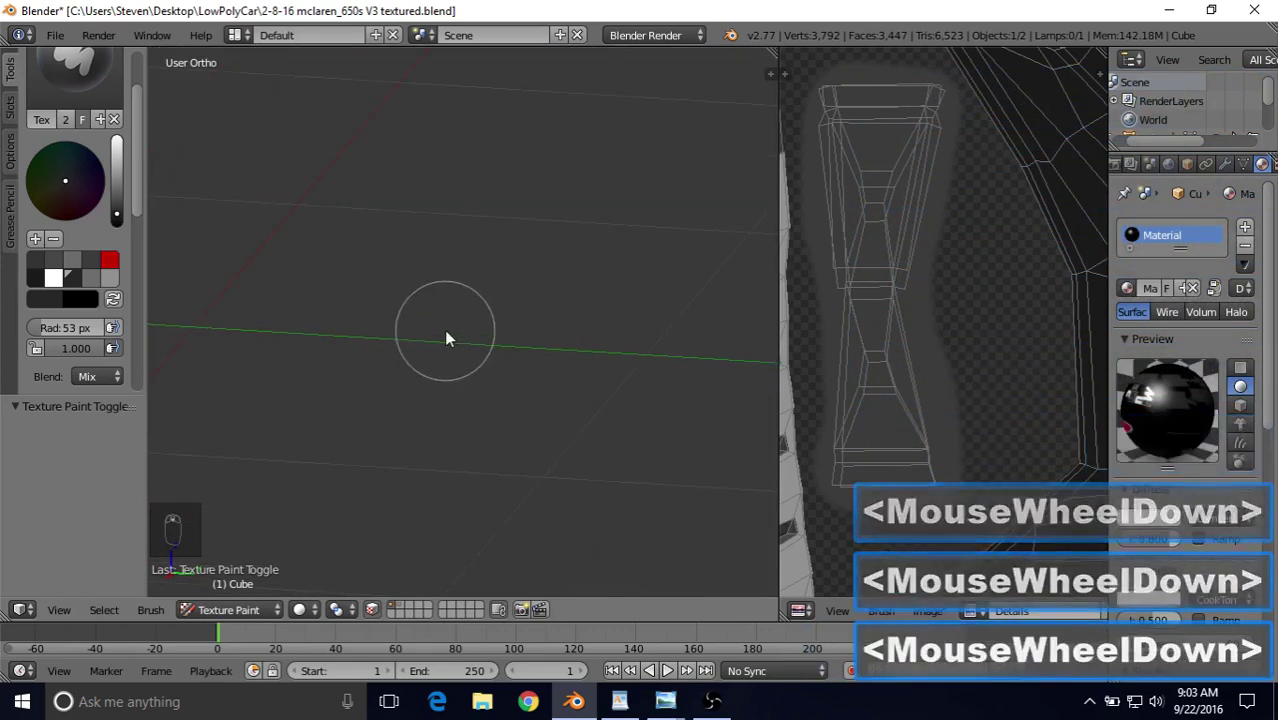
key(alt+h)
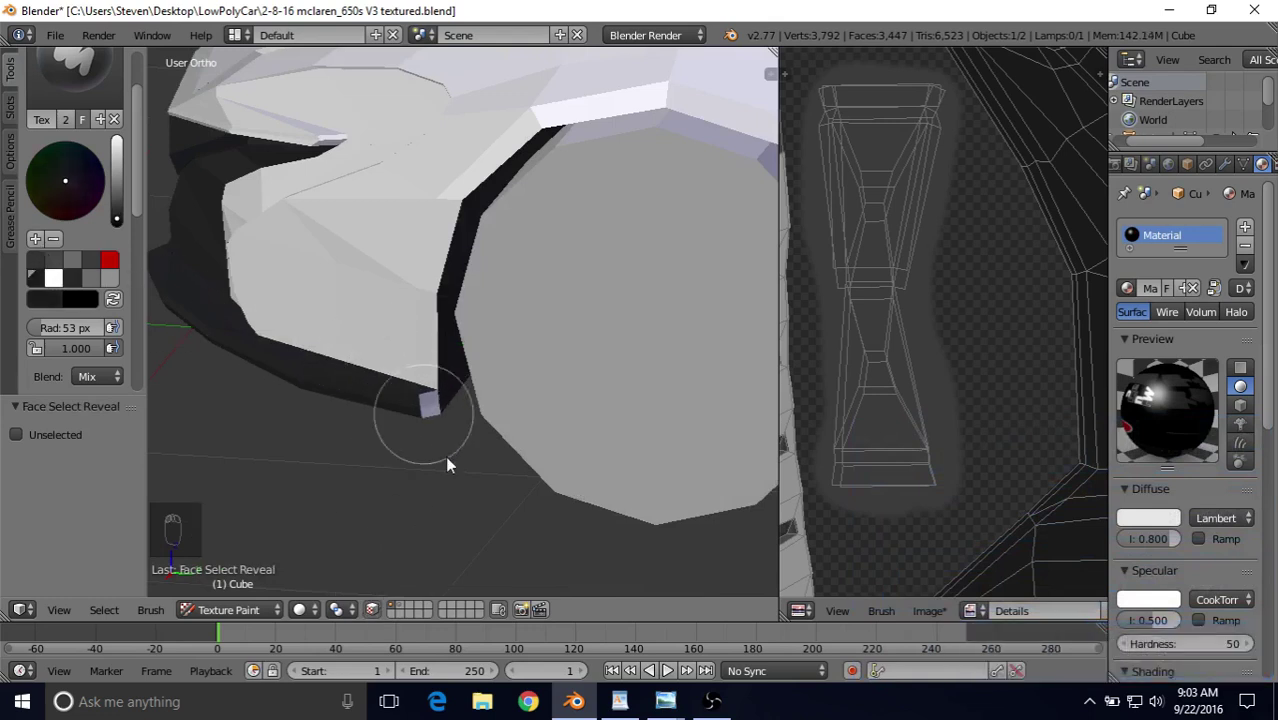
Sample the front bumper's dark colour and paint the two light faces at the splitter's corner with it.
key(s)
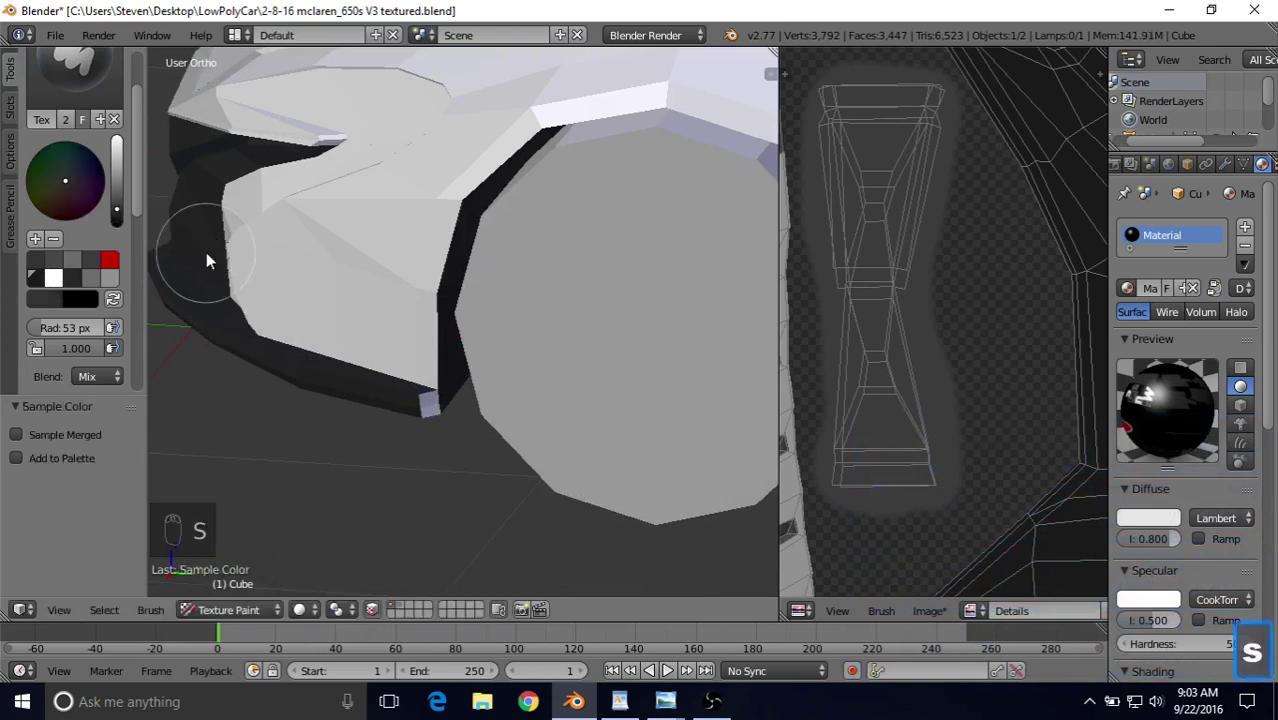
key(s)
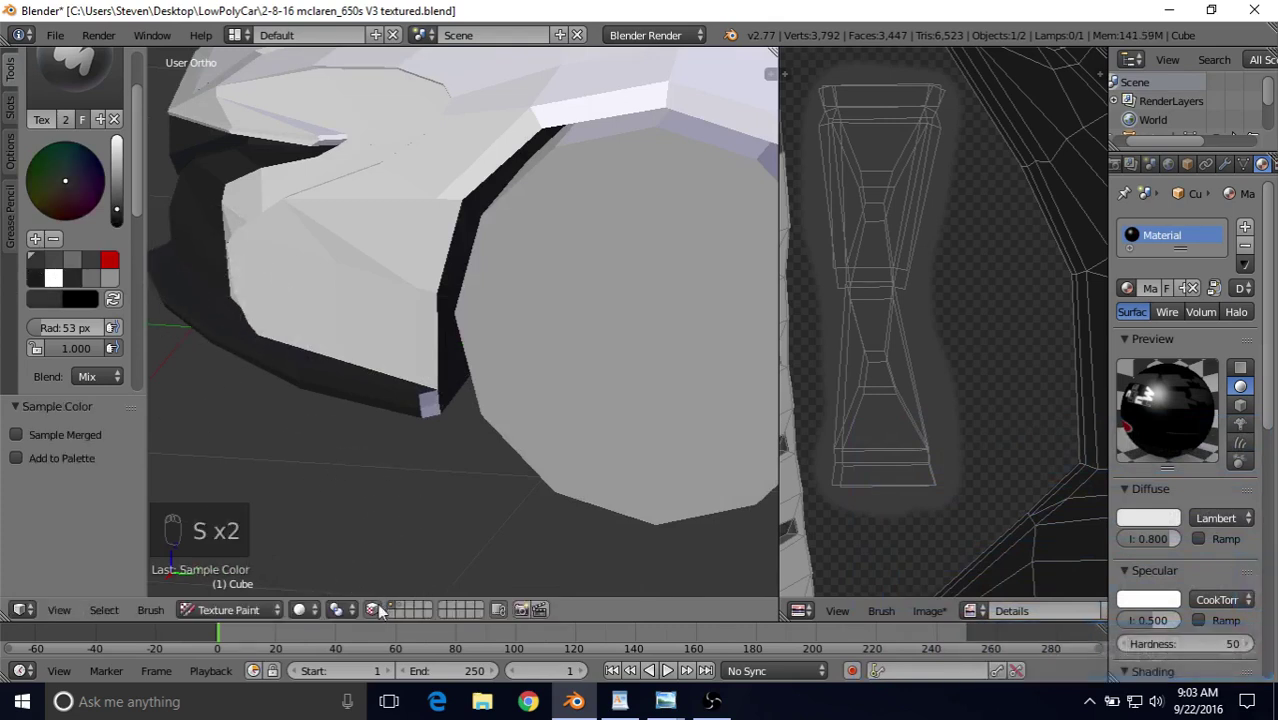
right_click(420, 405)
right_click(424, 410)
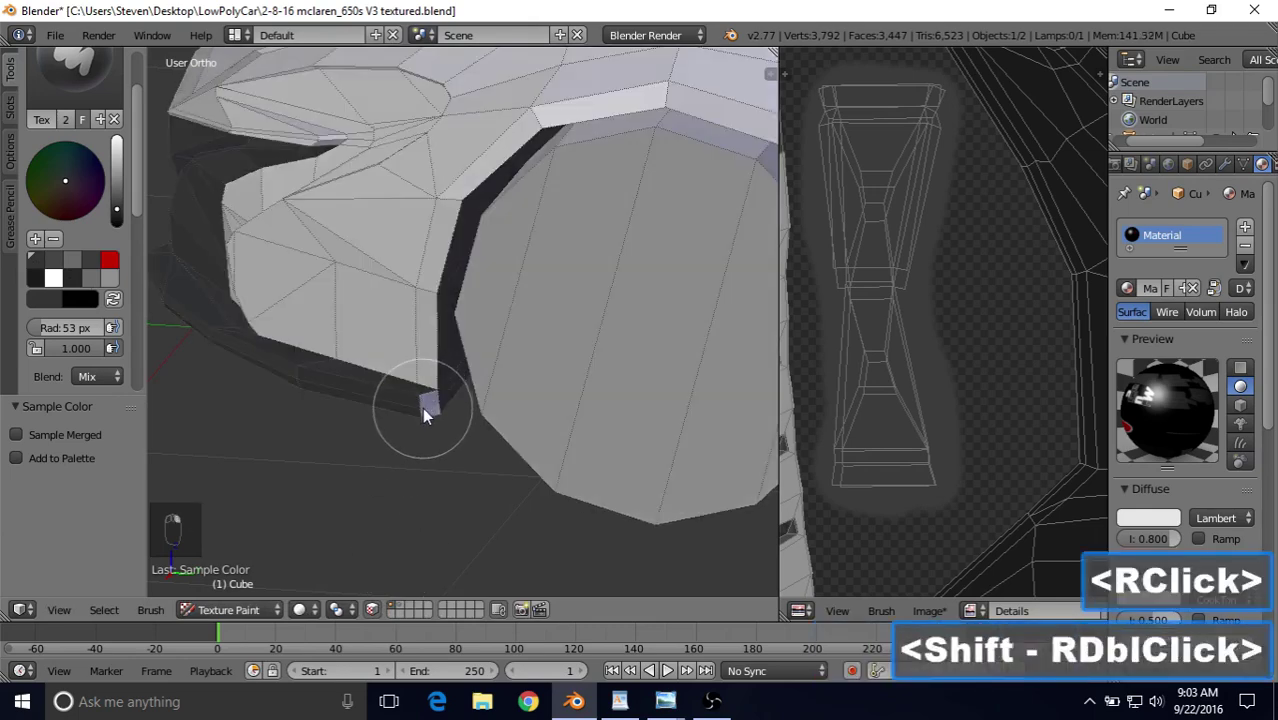
right_click(426, 412)
shift+right_click(428, 402)
click(425, 415)
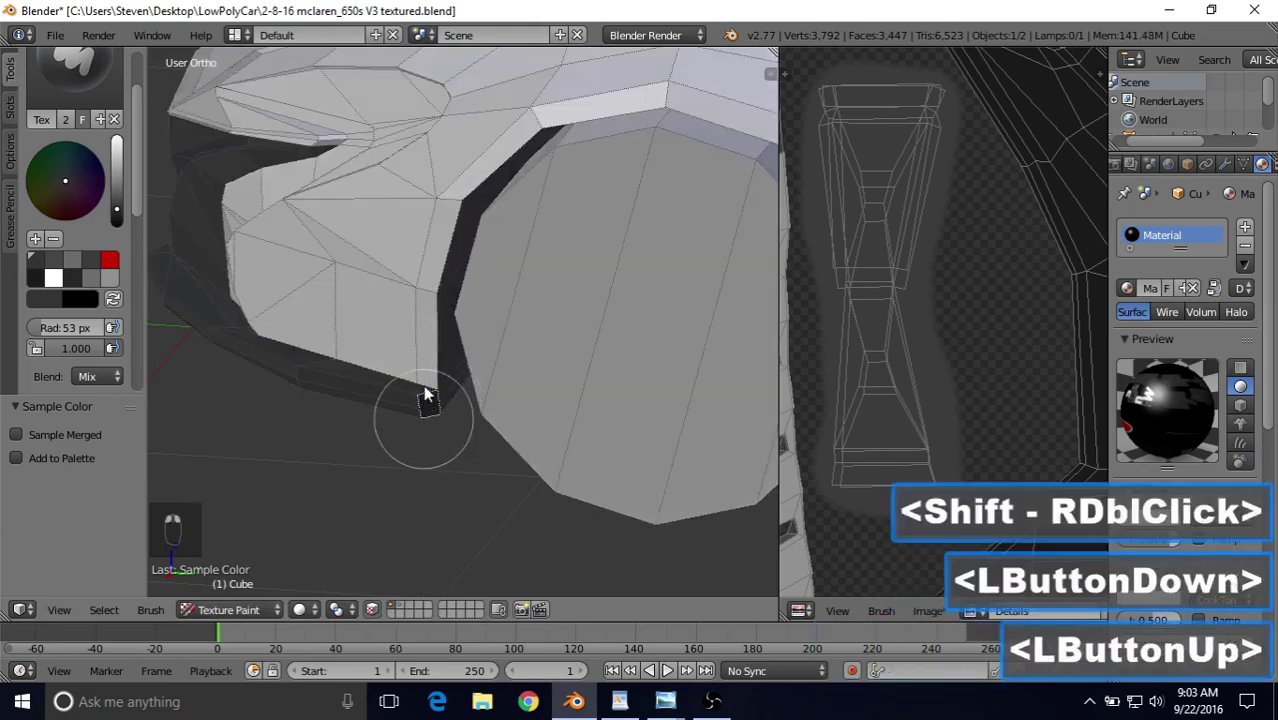
Select the two light faces at the splitter's opposite corner and paint them with the sampled dark colour.
scroll(425, 395, down, 4)
middle_drag(434, 237, 305, 203)
shift+middle_drag(555, 310, 362, 285)
scroll(441, 405, up, 5)
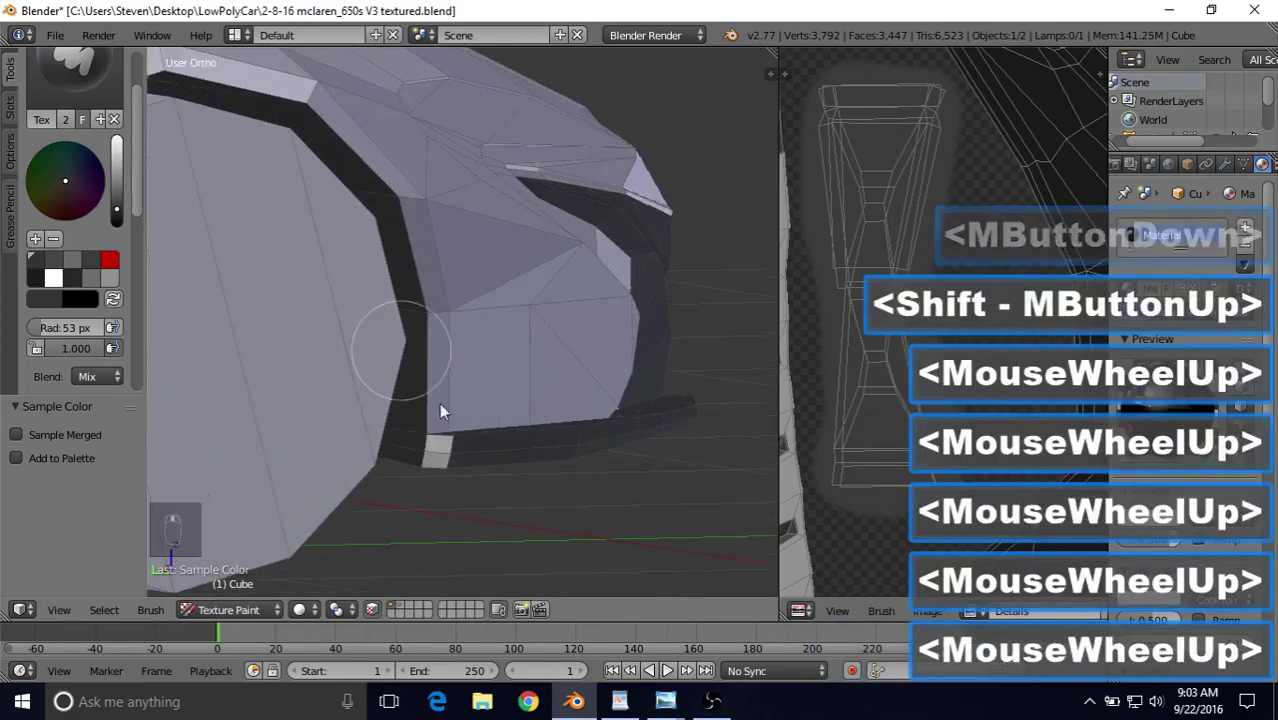
right_click(442, 444)
shift+right_click(440, 450)
click(438, 452)
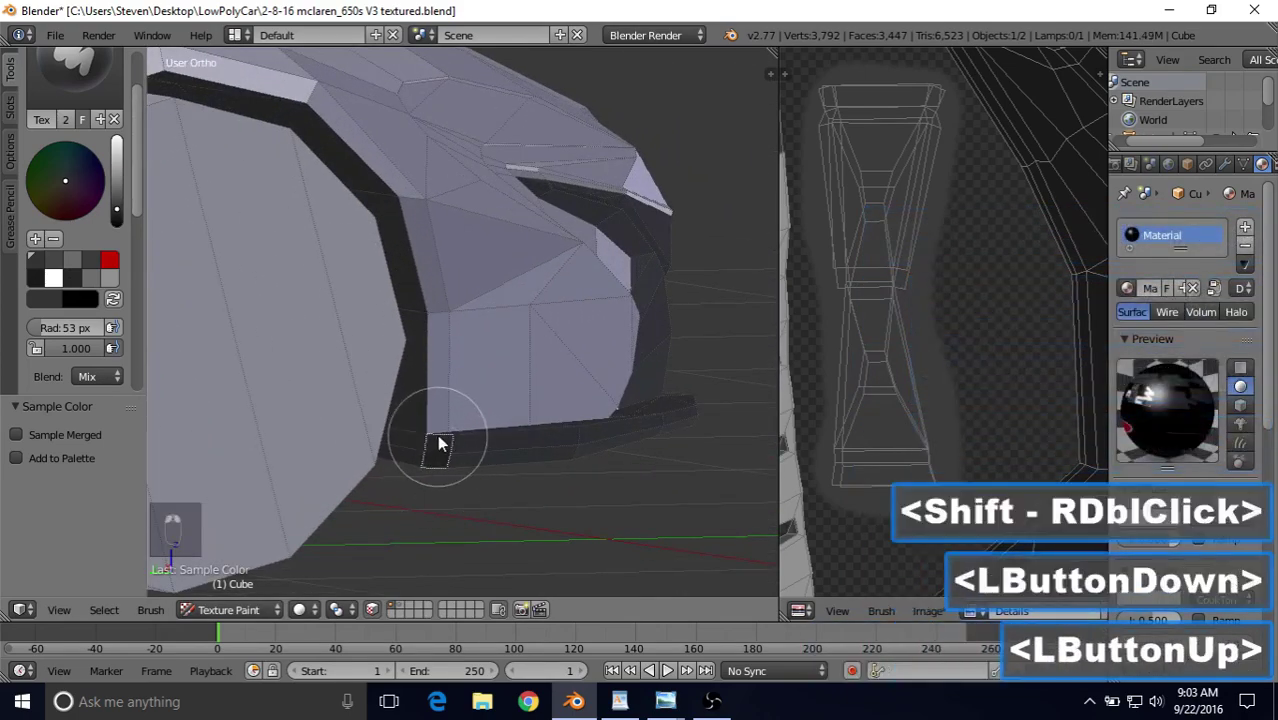
Turn off face selection masking and inspect the painted splitter and the underside of the front bumper.
click(415, 425)
scroll(405, 418, down, 2)
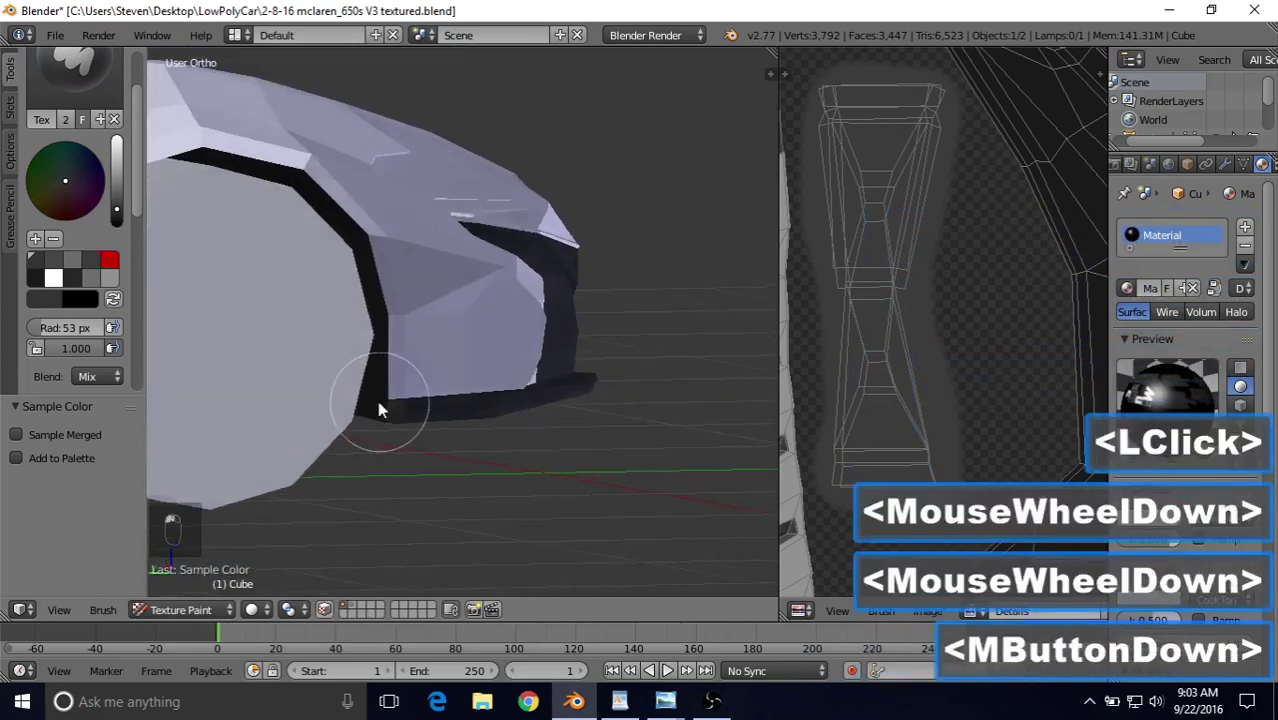
mouse_move(377, 400)
middle_down()
mouse_move(362, 413)
mouse_move(390, 395)
mouse_move(376, 400)
mouse_move(738, 408)
mouse_move(442, 388)
mouse_move(745, 327)
mouse_move(338, 350)
mouse_move(456, 393)
mouse_move(252, 392)
mouse_move(754, 382)
mouse_move(573, 366)
mouse_move(604, 311)
mouse_move(622, 348)
mouse_move(536, 305)
mouse_move(538, 329)
middle_up()
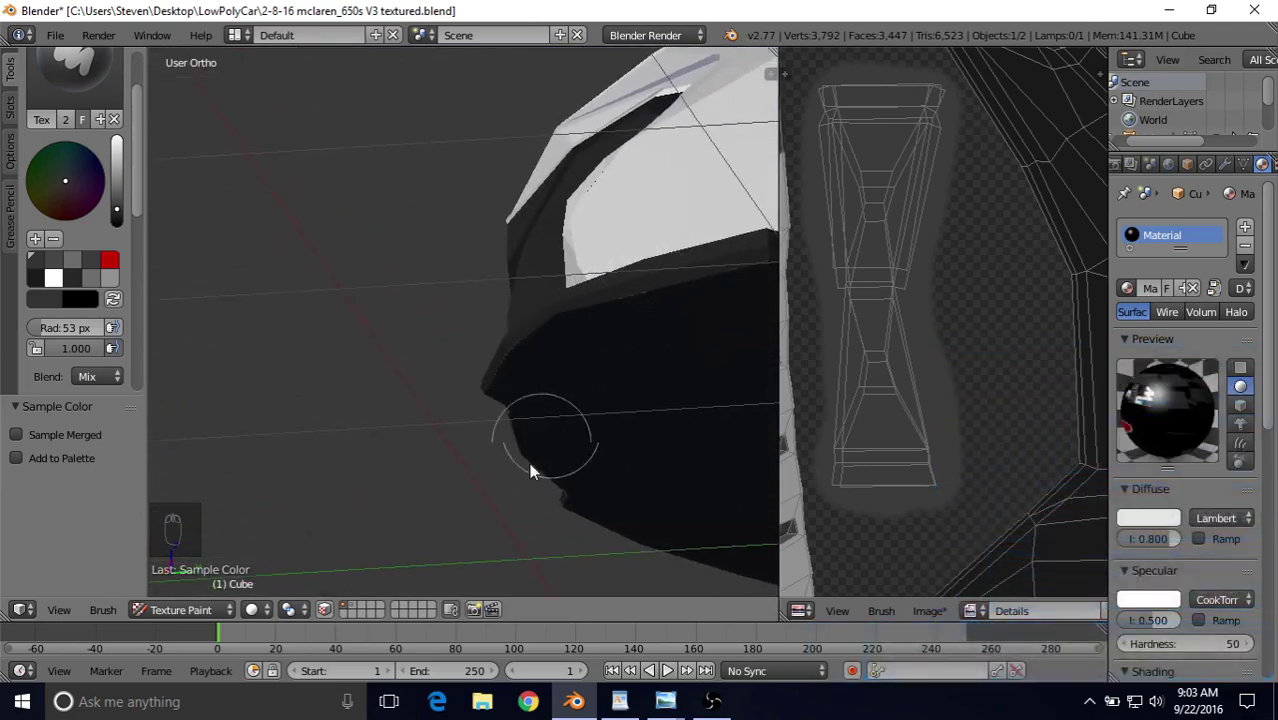
Undo a trial stroke on the splitter's selected underside edge faces and repaint them with the near-black swatch starting the palette's second row.
click(324, 609)
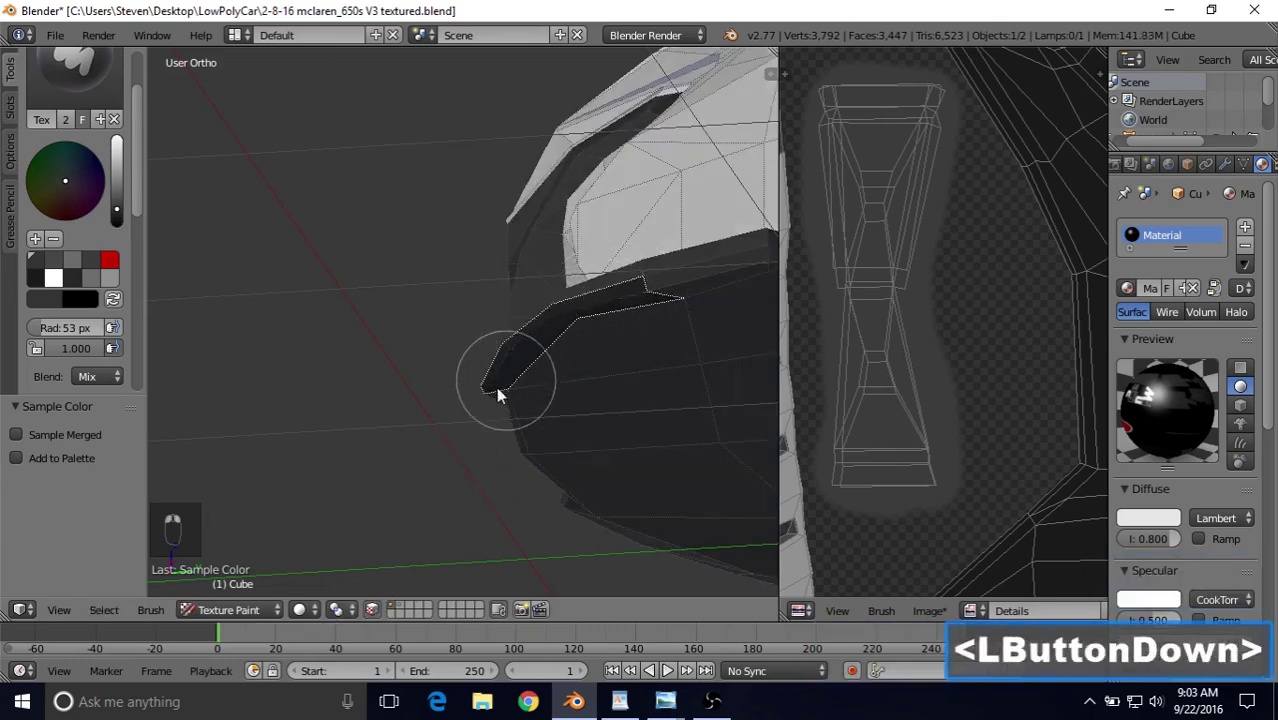
drag(622, 298, 556, 360)
key(ctrl+z)
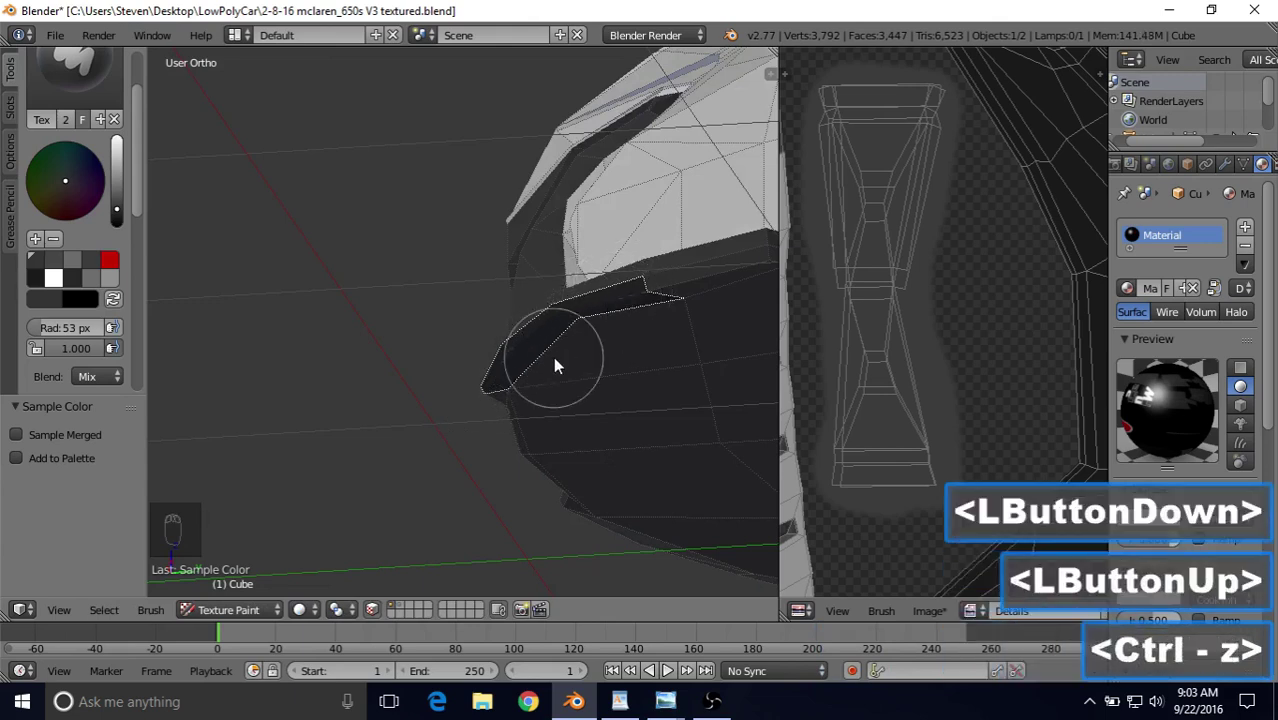
click(43, 287)
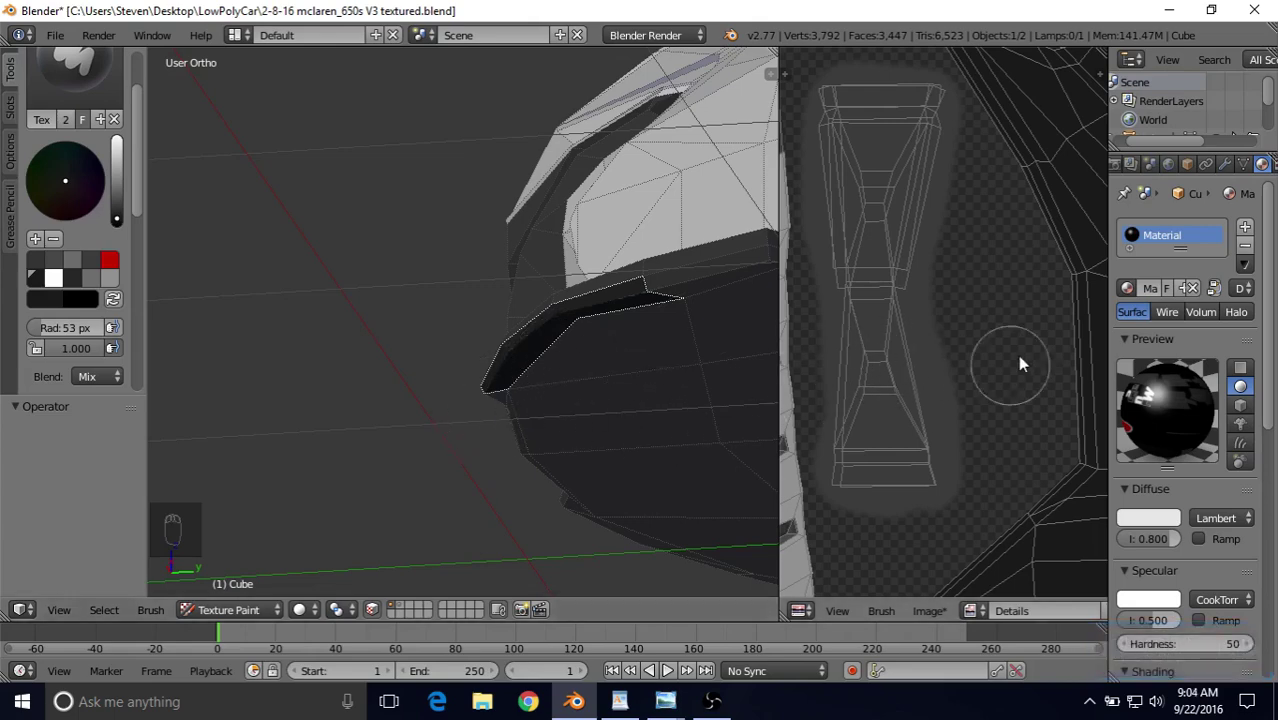
scroll(1021, 365, down, 5)
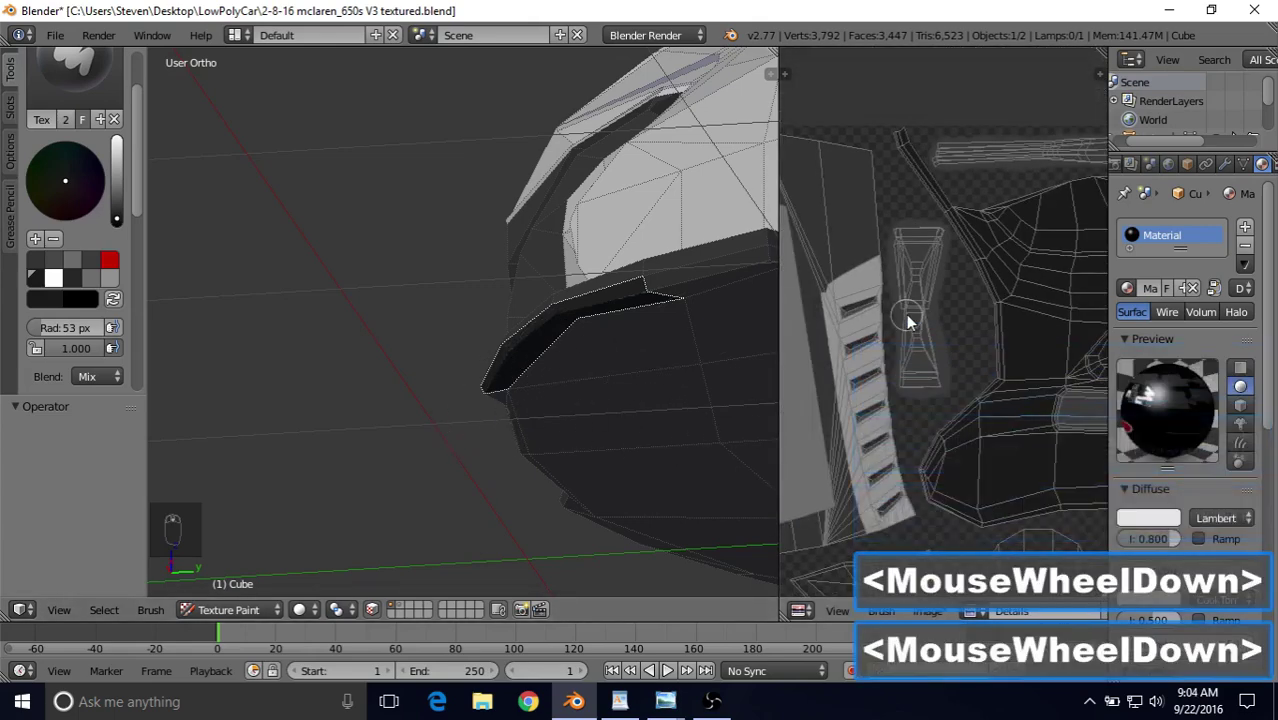
Select all linked faces of the car's underside and look for their strip in the Details texture.
right_click(663, 403)
key(l)
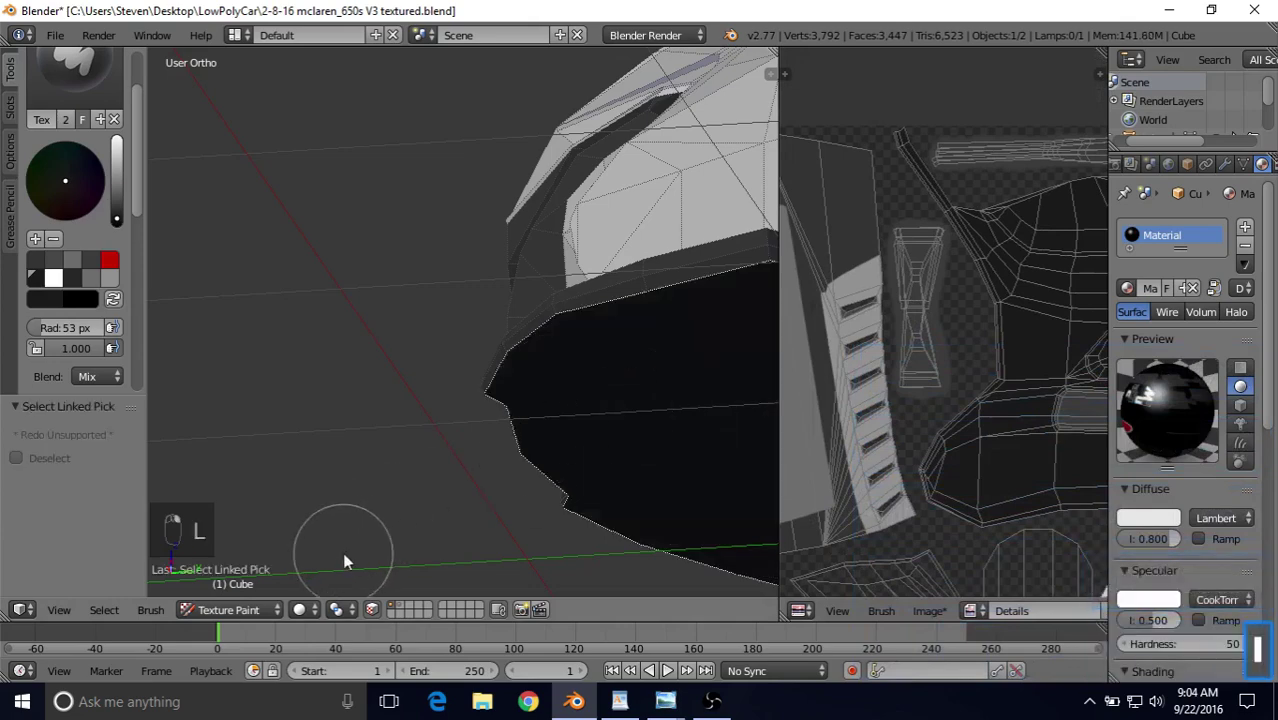
scroll(1030, 428, down, 4)
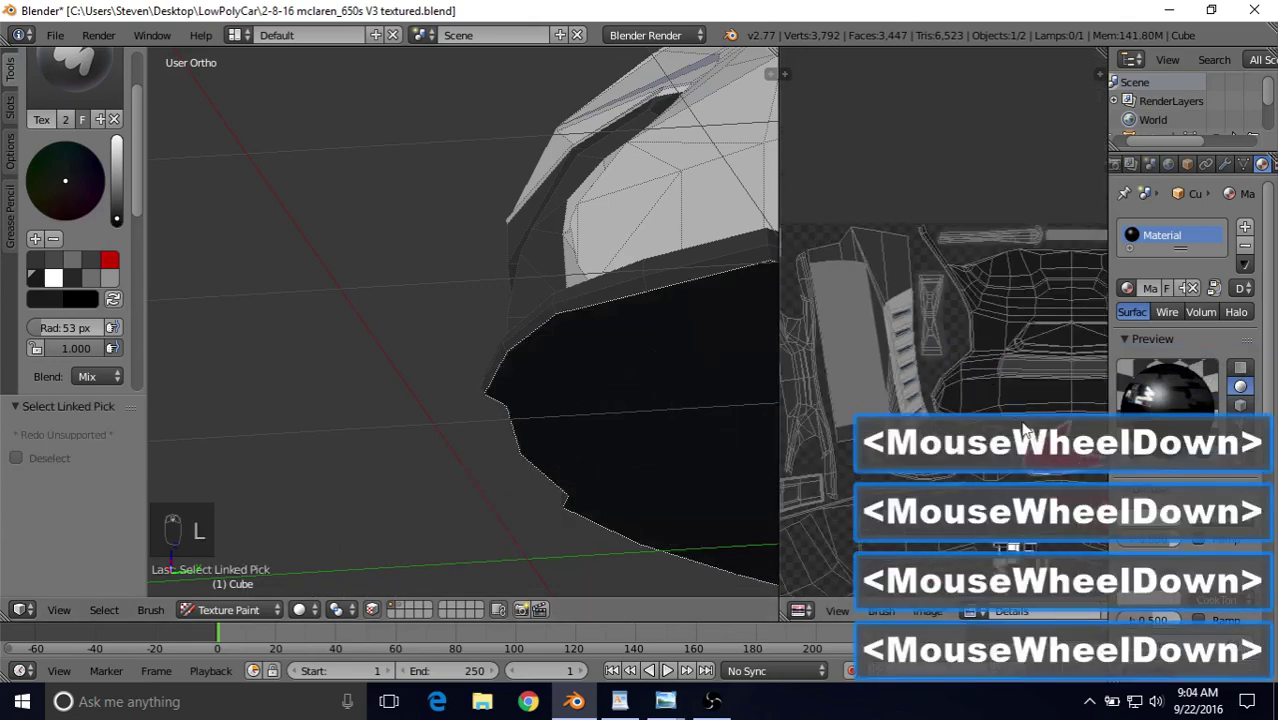
shift+middle_drag(1030, 428, 1008, 209)
scroll(909, 489, down, 2)
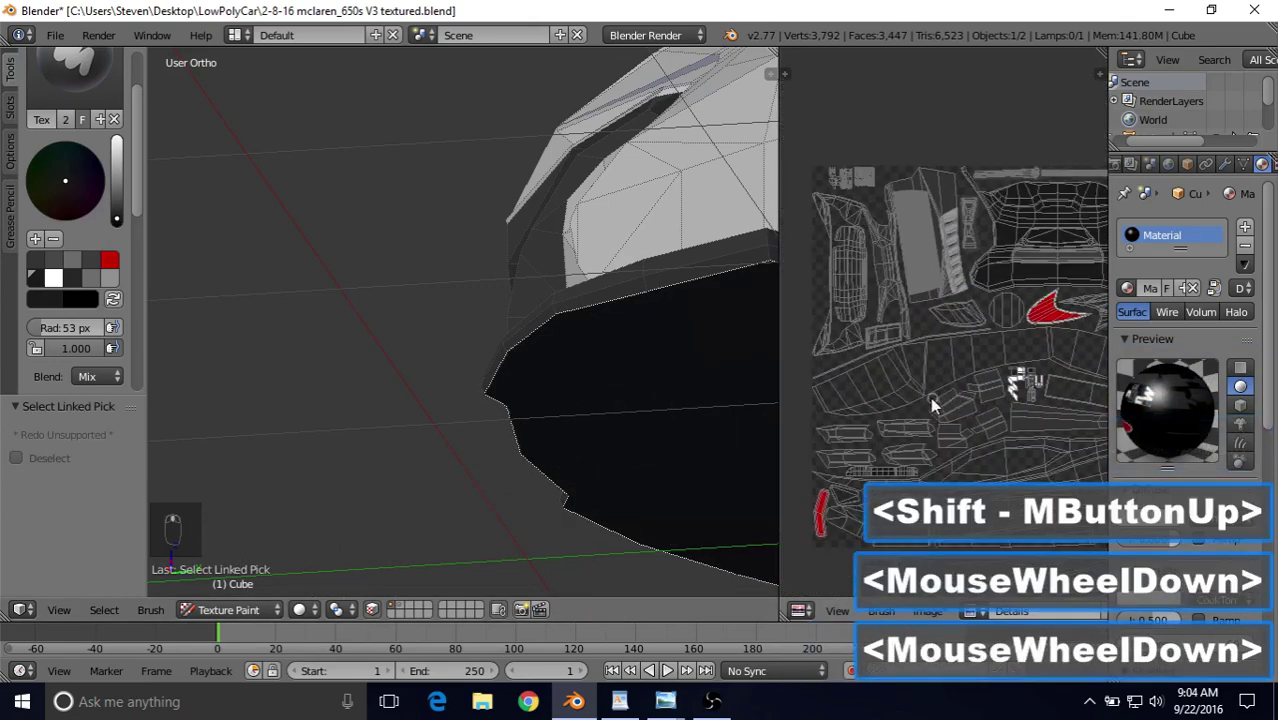
shift+middle_drag(909, 489, 943, 276)
scroll(935, 403, up, 5)
scroll(913, 356, up, 3)
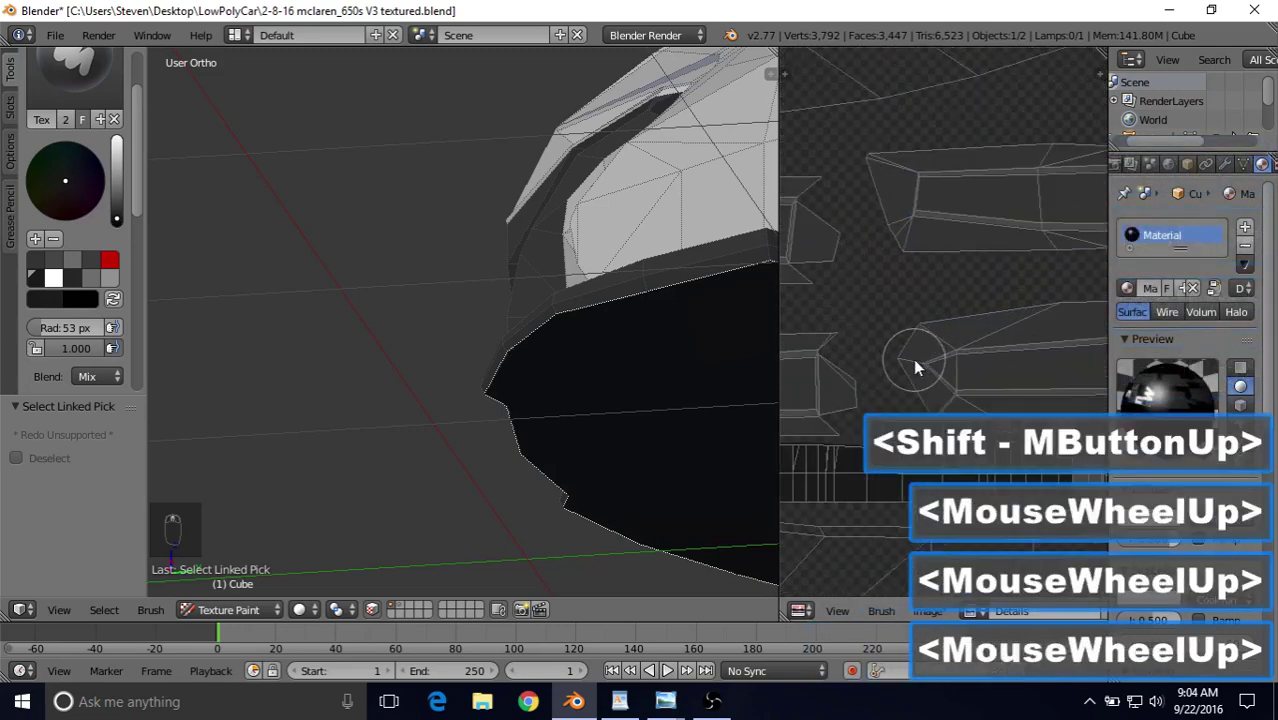
shift+middle_drag(913, 358, 875, 272)
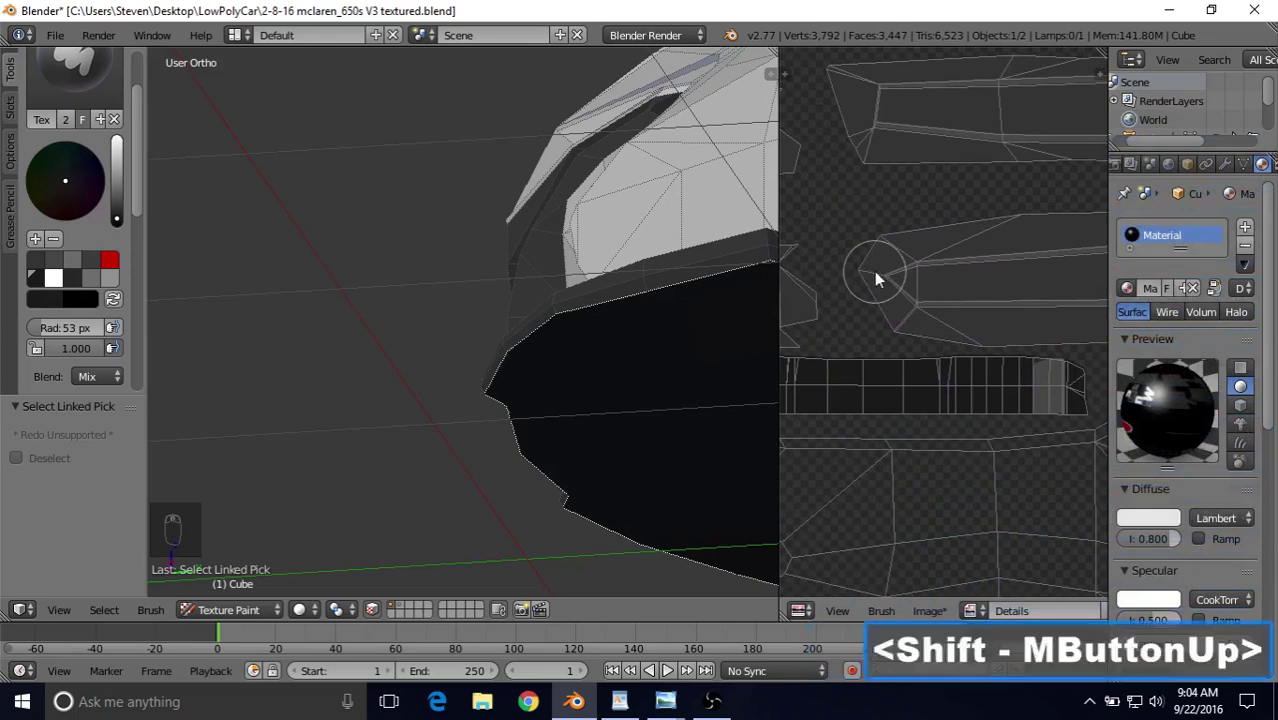
Reselect the linked underside faces from below and paint the rear half with the near-black colour.
scroll(419, 434, down, 8)
shift+middle_drag(500, 360, 396, 279)
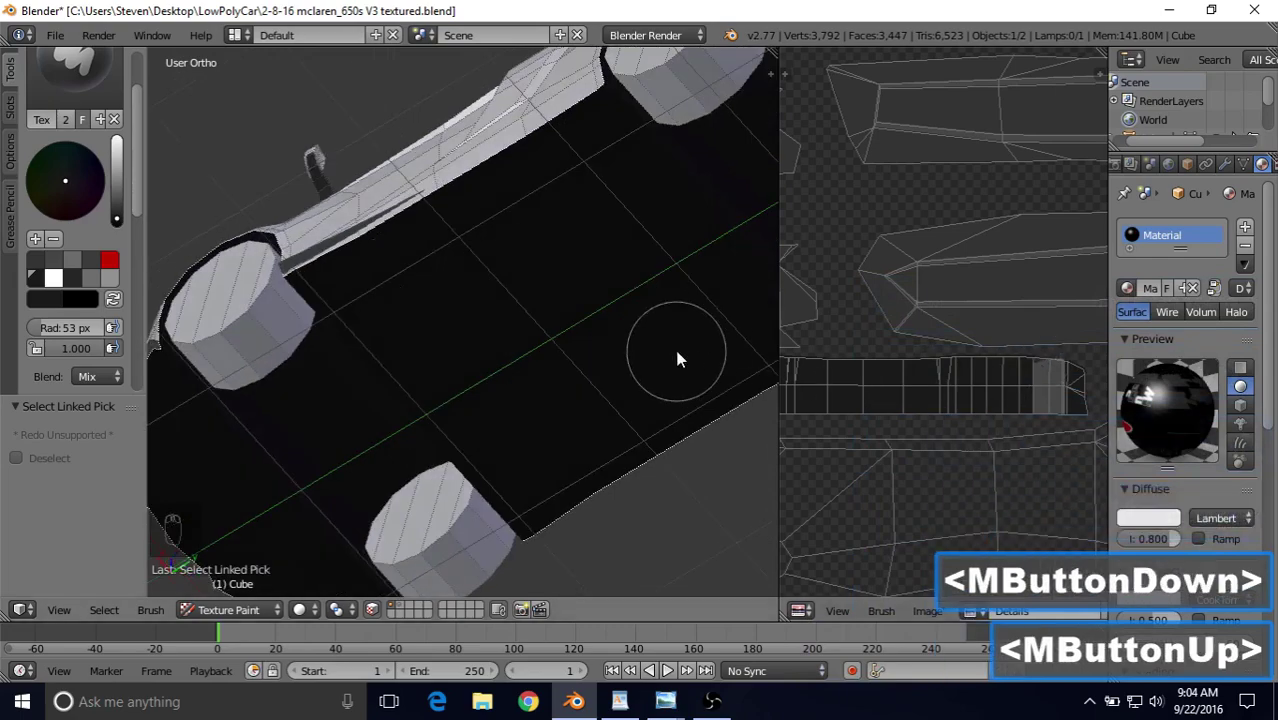
shift+middle_drag(677, 358, 448, 371)
right_click(475, 352)
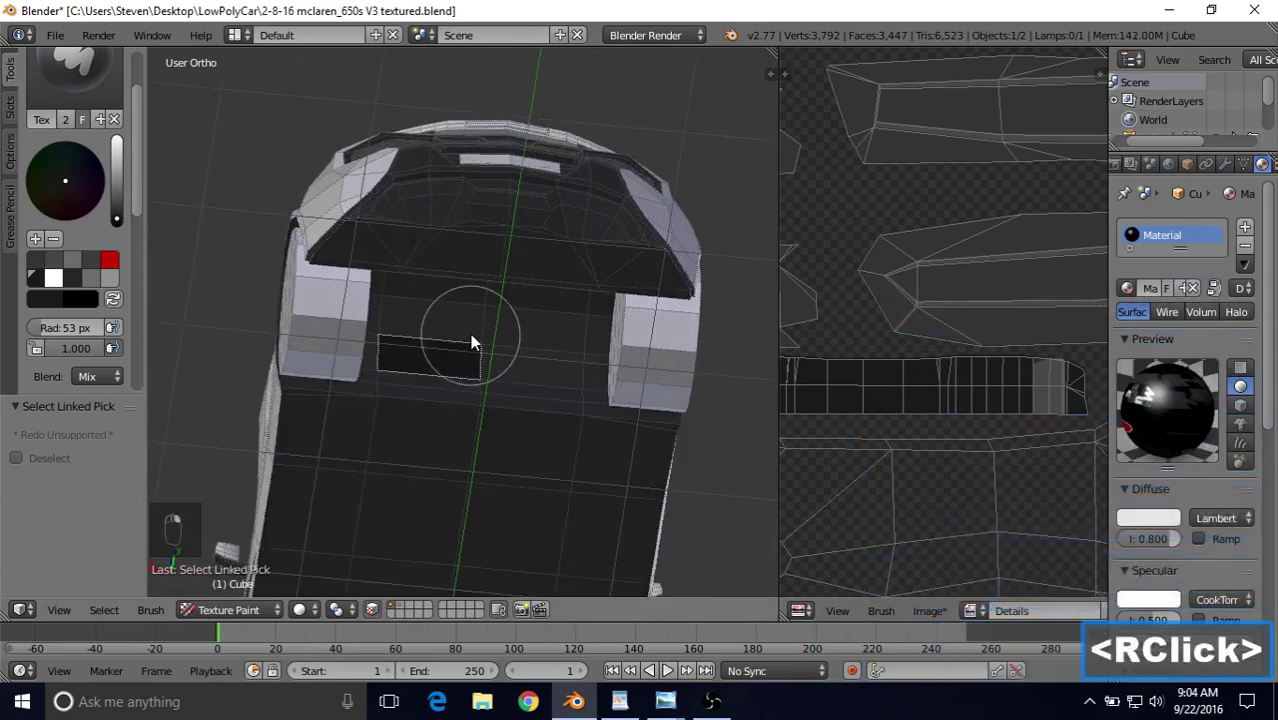
key(l)
drag(469, 332, 441, 378)
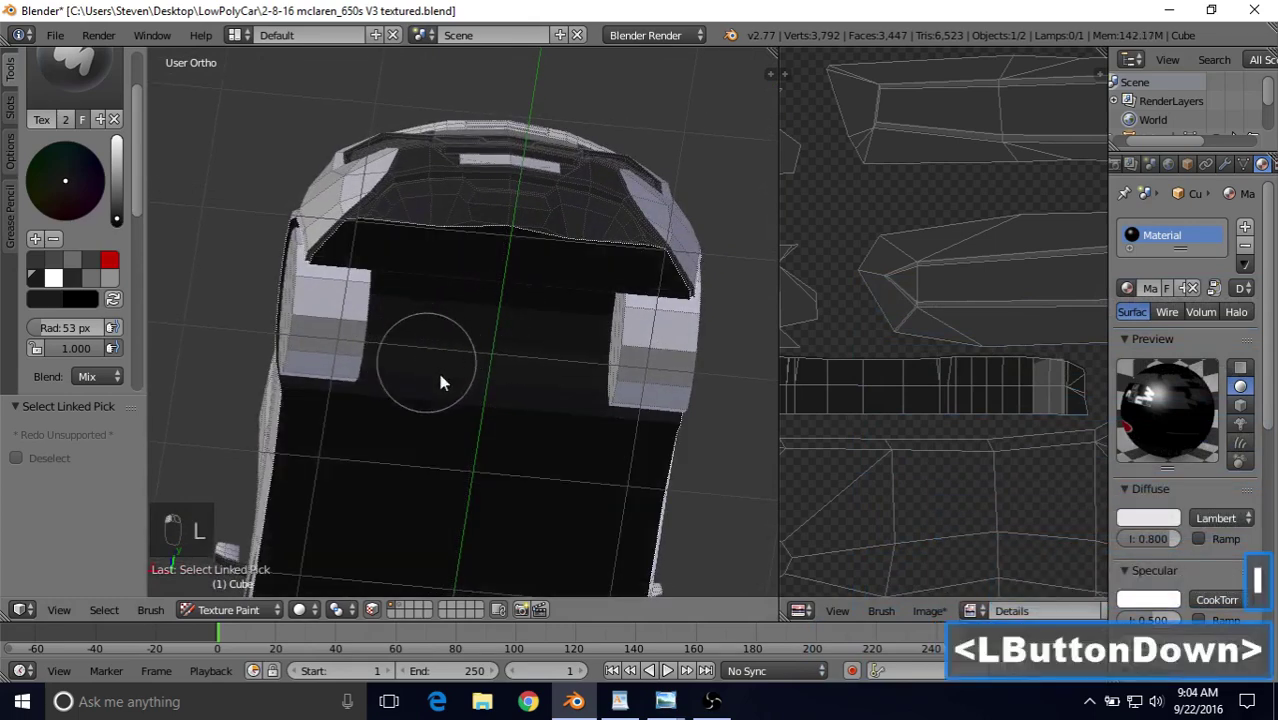
drag(498, 302, 456, 441)
Paint the front end and remaining middle area of the selected underside near-black.
scroll(543, 413, down, 3)
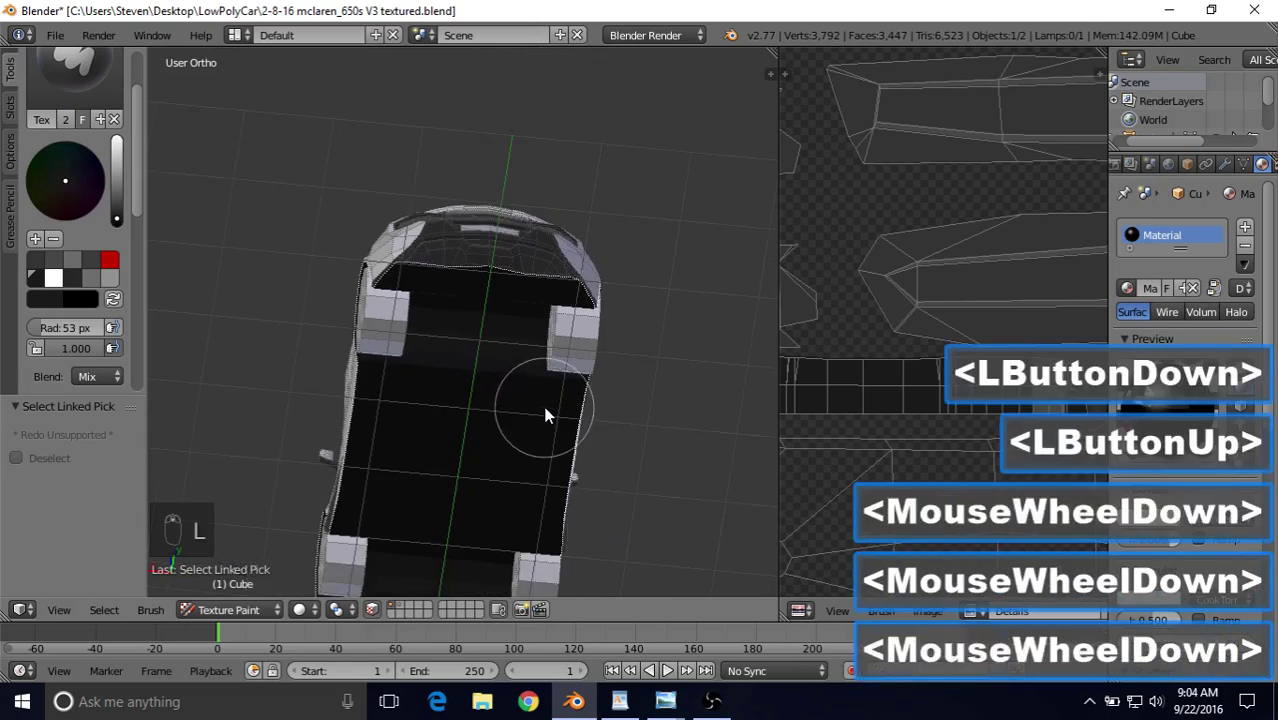
mouse_move(544, 413)
shift+middle_down()
mouse_move(551, 362)
mouse_move(571, 448)
shift+middle_up()
drag(487, 527, 487, 527)
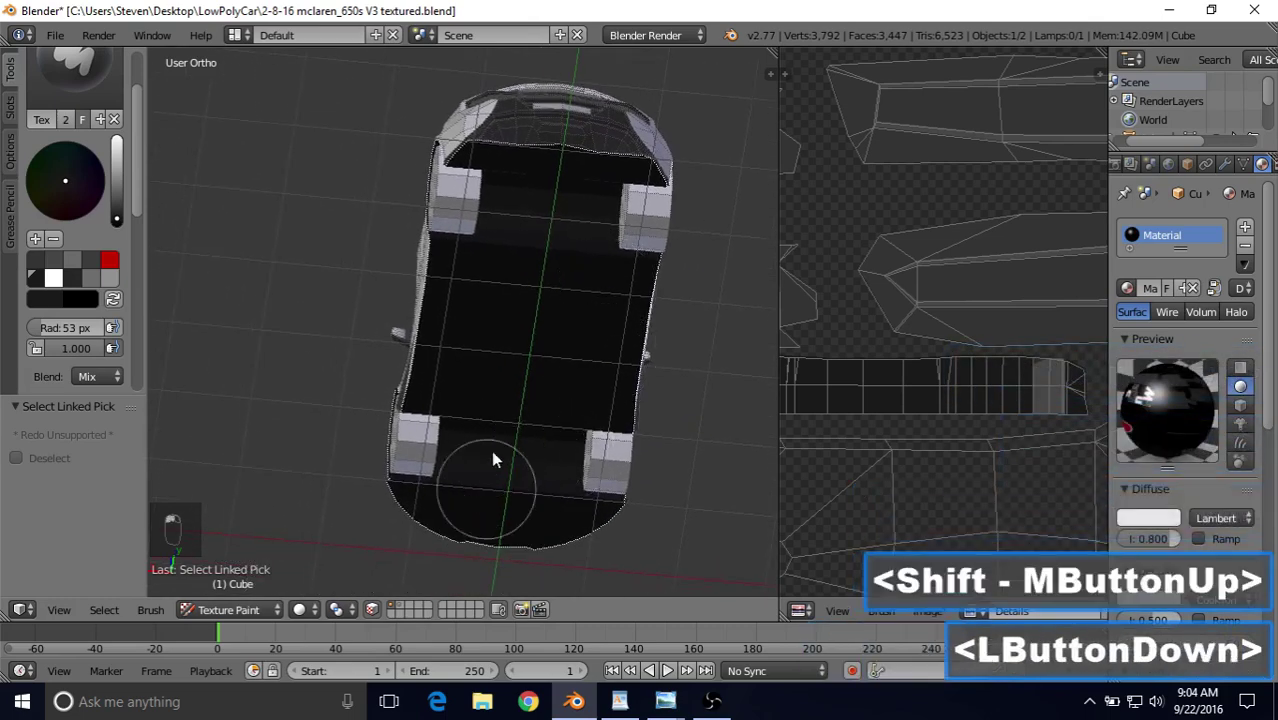
drag(493, 459, 533, 474)
mouse_move(535, 404)
middle_down()
mouse_move(598, 323)
mouse_move(641, 369)
middle_up()
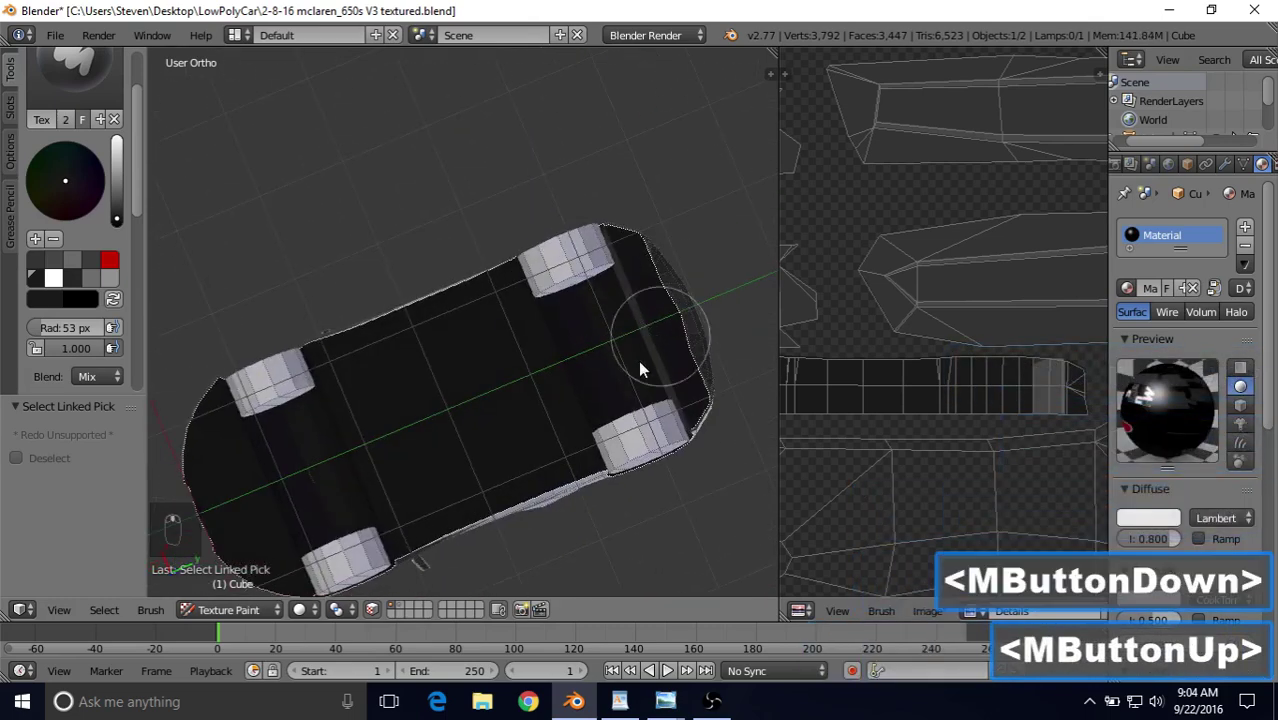
drag(387, 440, 415, 446)
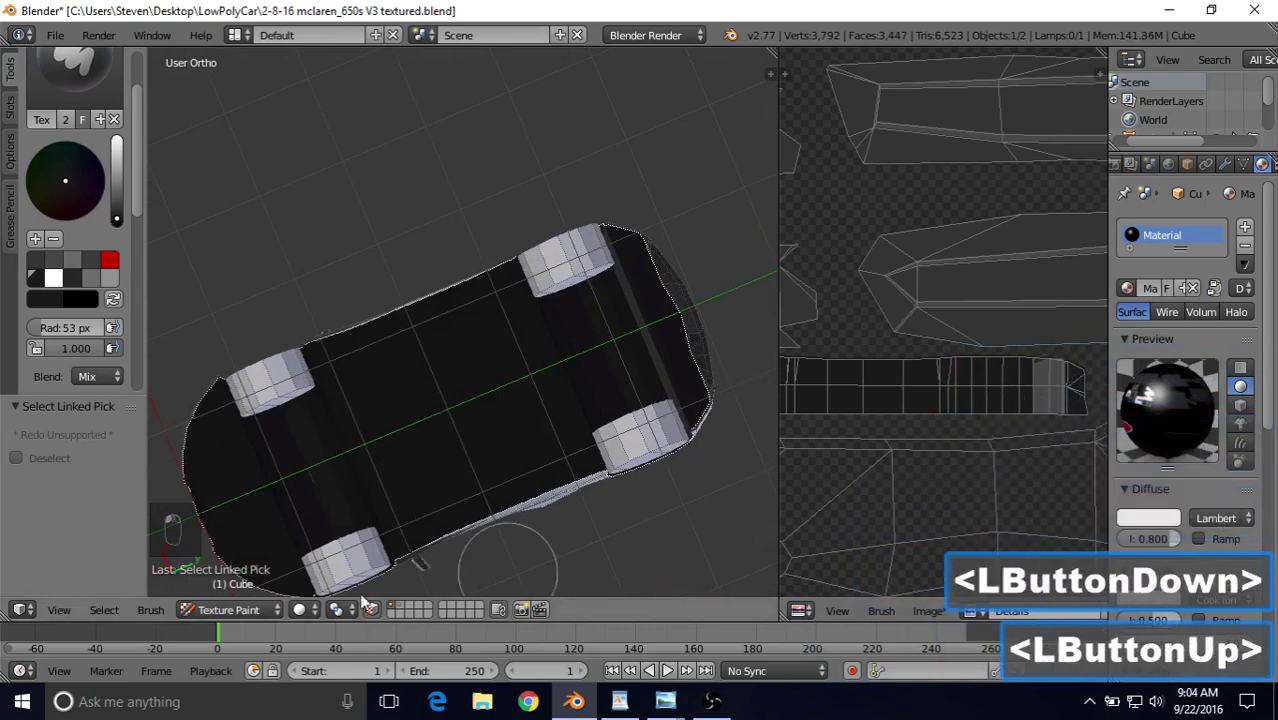
Switch the car to Edit Mode and the image editor to View mode, and locate the underside's selected UV island.
click(210, 610)
click(228, 566)
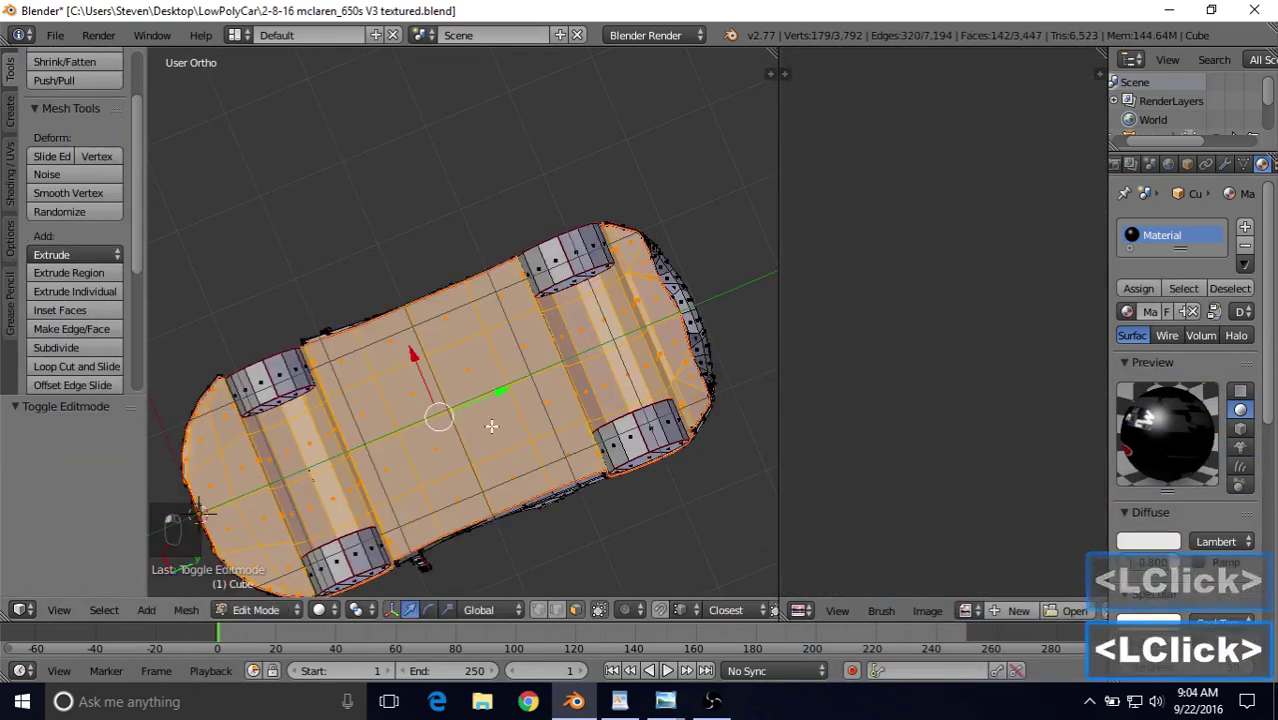
middle_drag(972, 608, 867, 606)
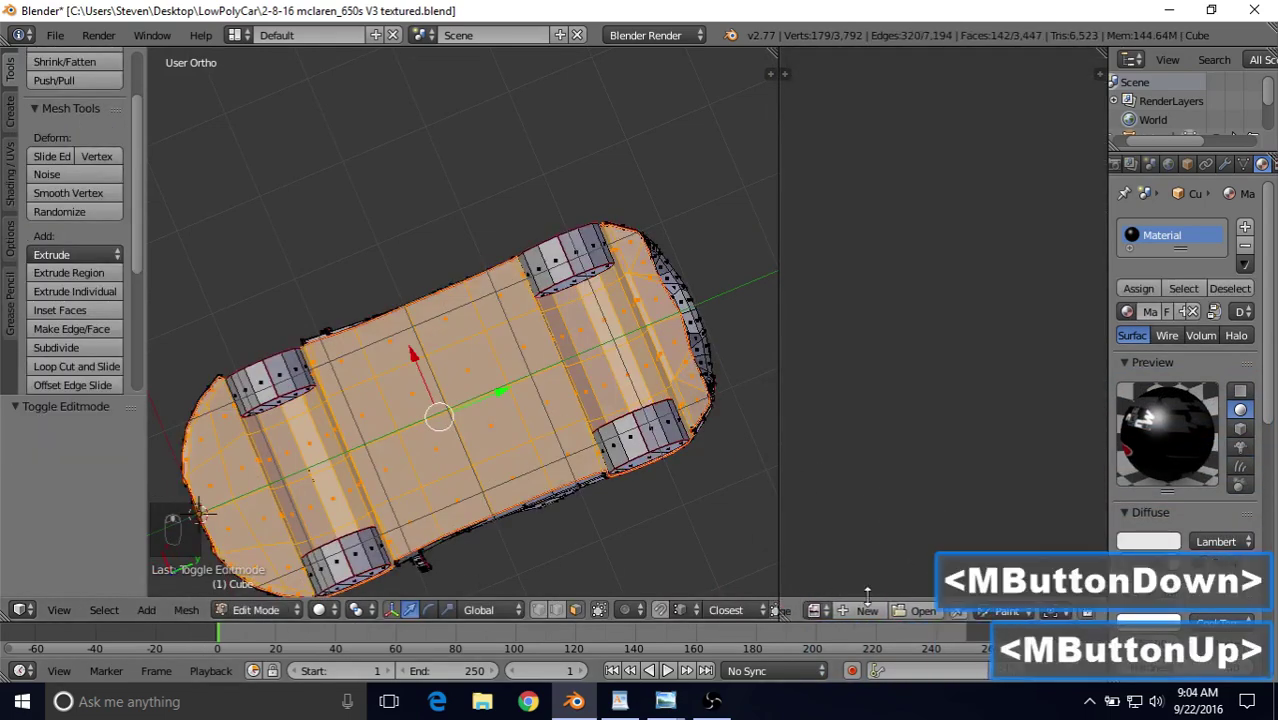
click(995, 612)
click(1001, 596)
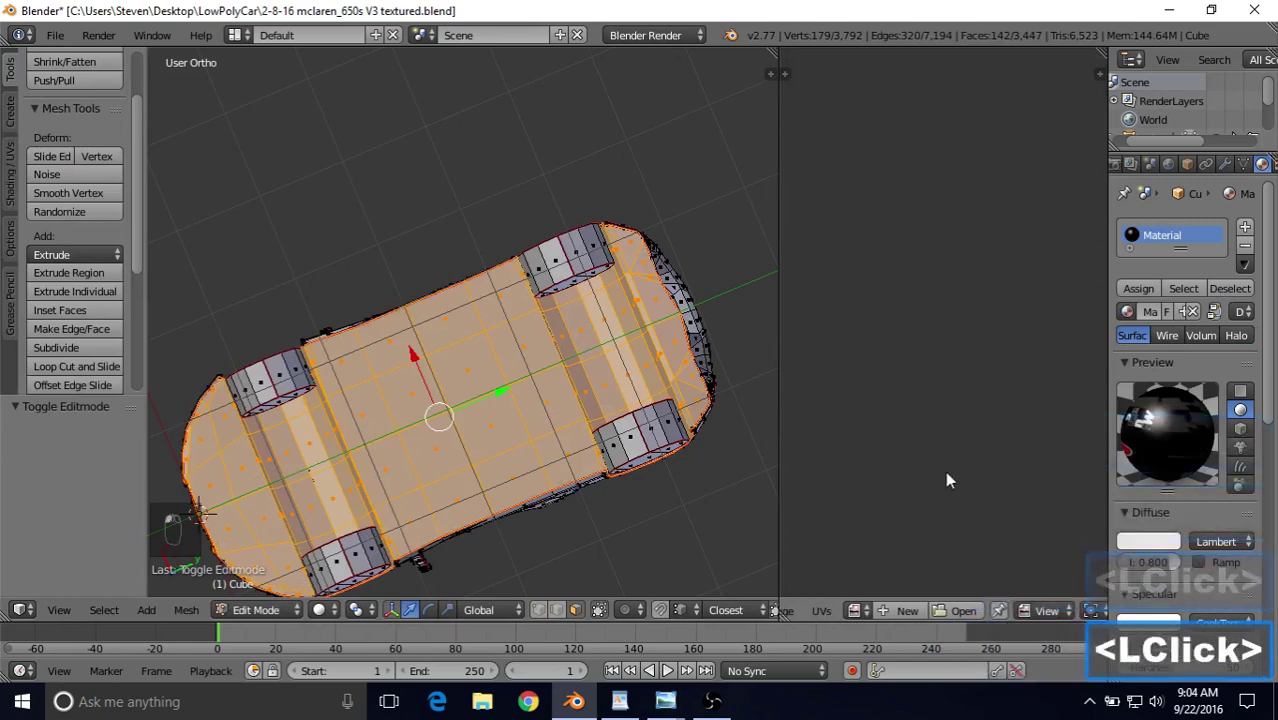
key(KP_Decimal)
scroll(936, 507, down, 4)
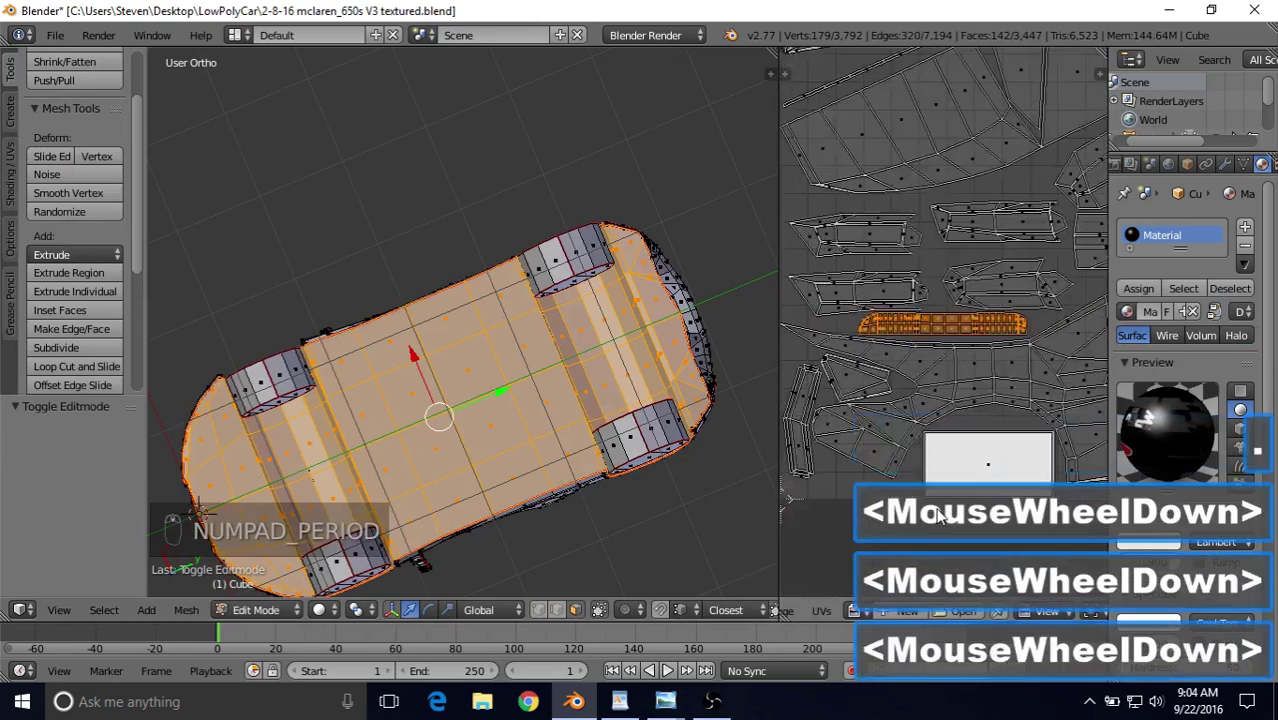
scroll(887, 466, up, 2)
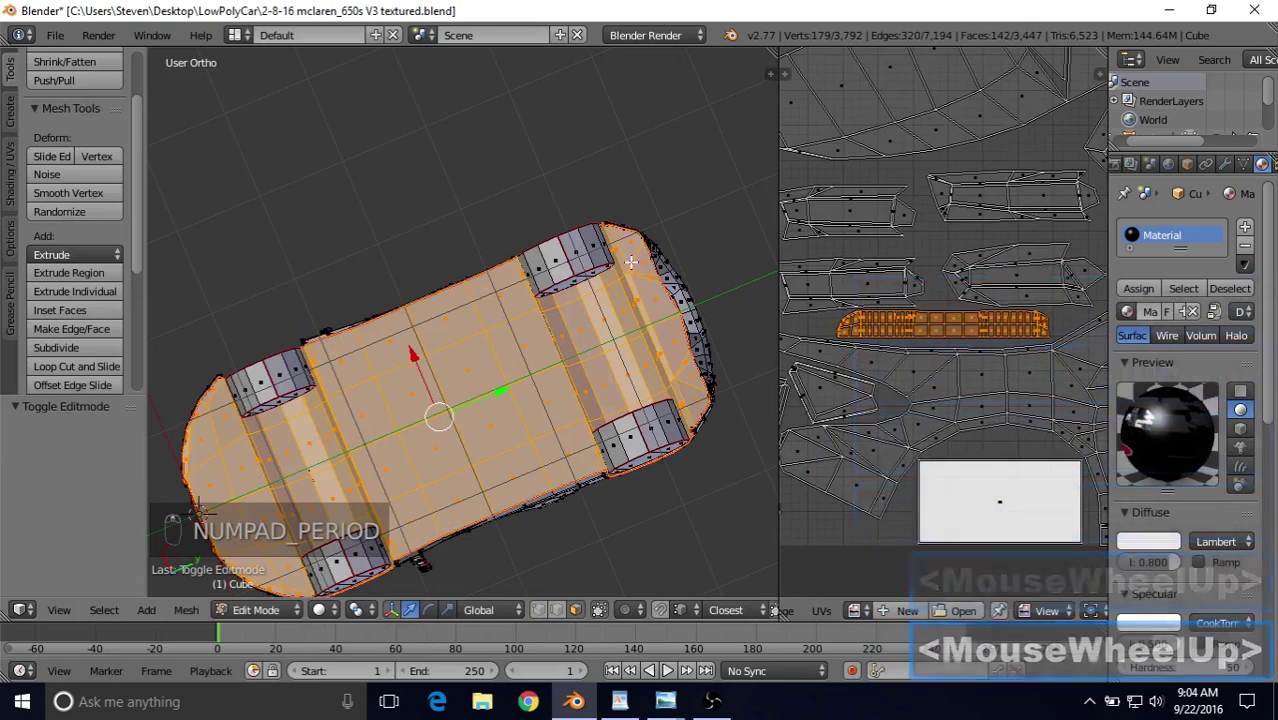
Return the car to Texture Paint mode, find the underside strip on the Details texture and set the image editor to Paint mode.
click(256, 610)
click(267, 486)
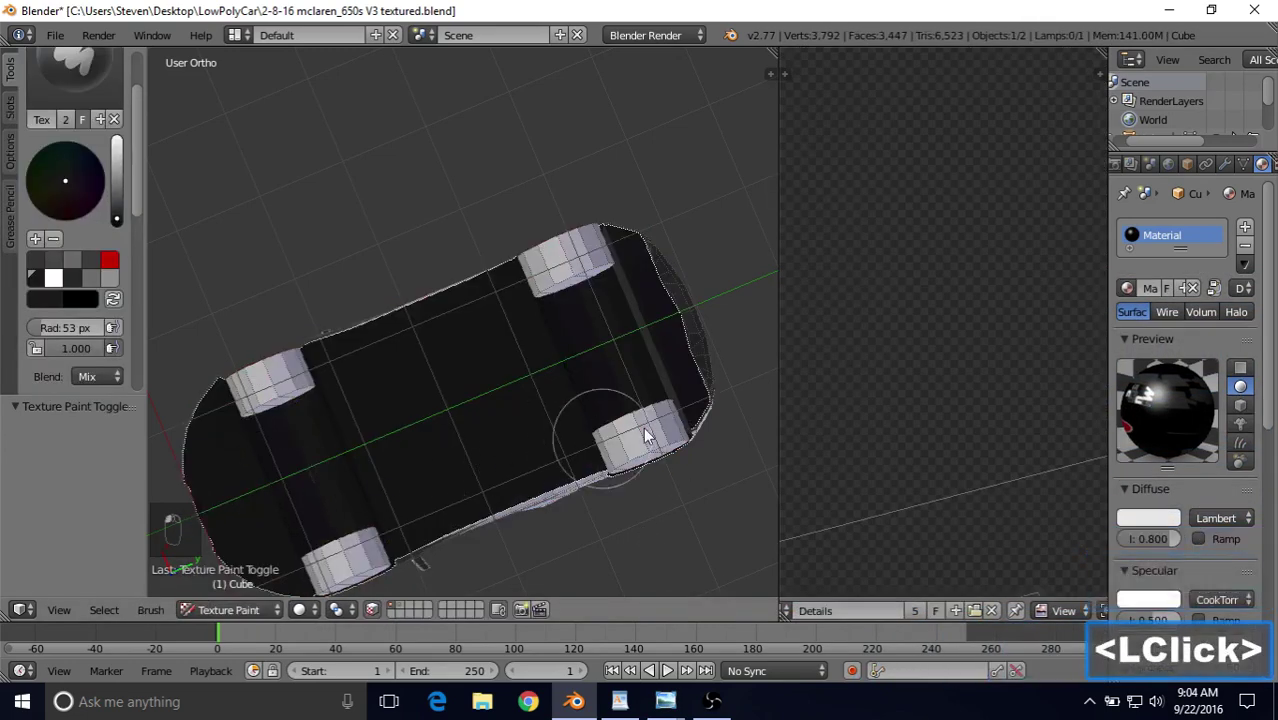
scroll(904, 457, down, 7)
scroll(904, 460, down, 5)
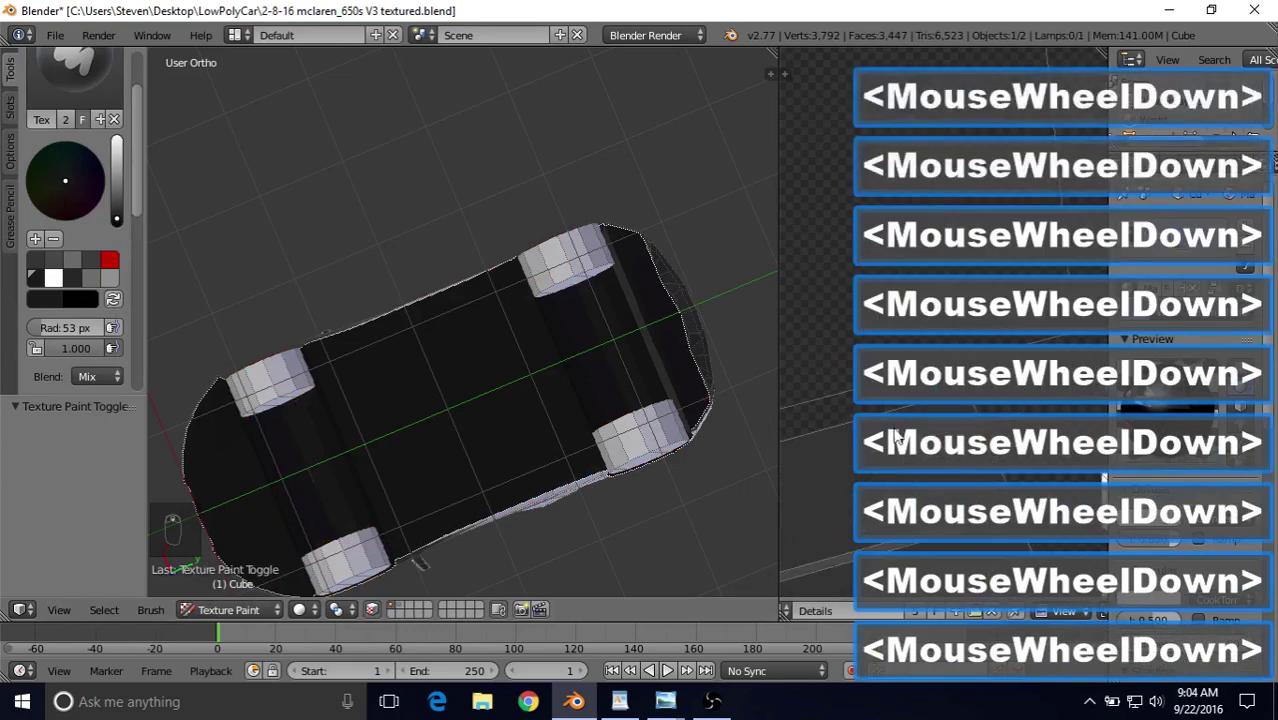
middle_drag(951, 248, 1055, 225)
scroll(990, 371, down, 14)
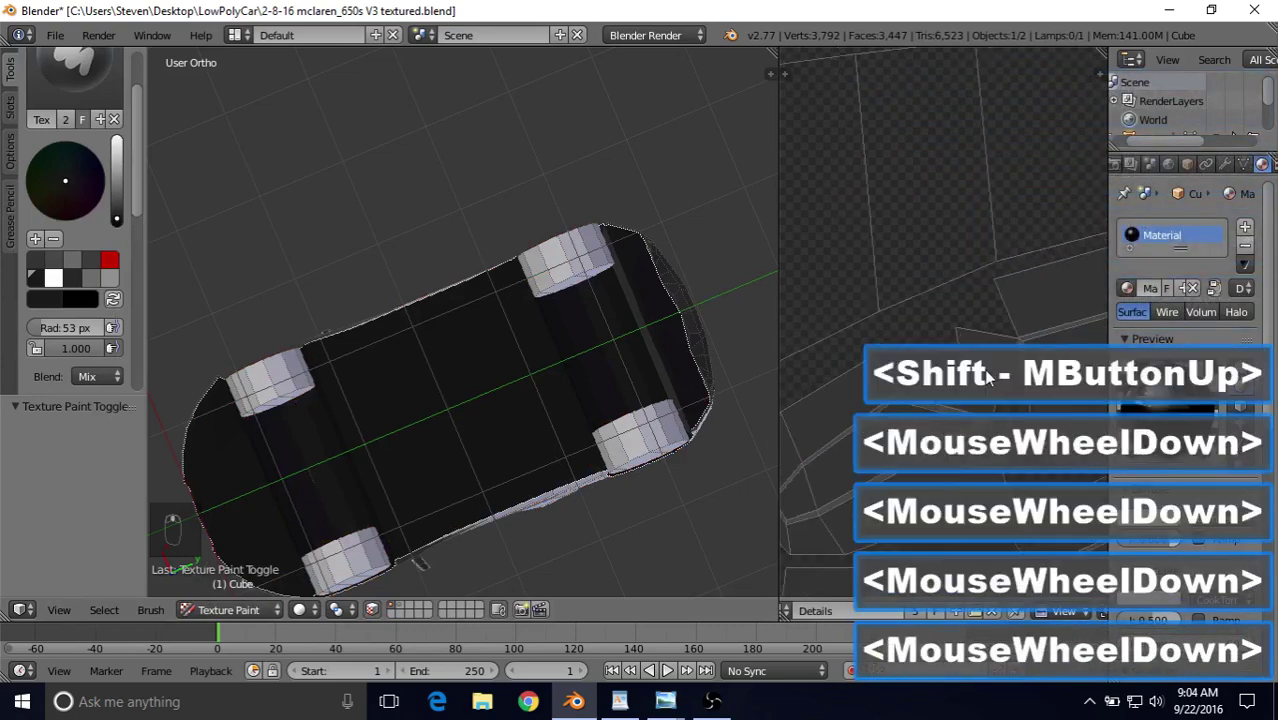
middle_drag(838, 415, 942, 255)
scroll(940, 318, up, 2)
shift+middle_drag(936, 314, 981, 341)
click(1062, 611)
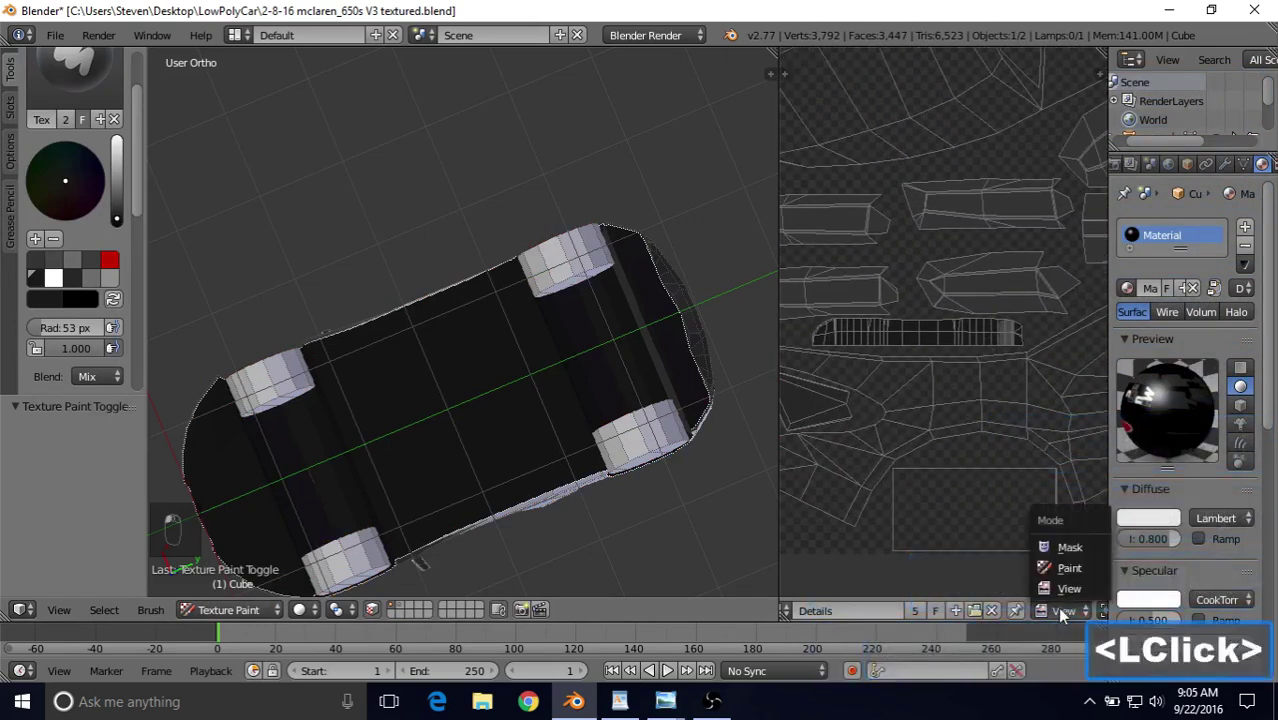
click(1070, 568)
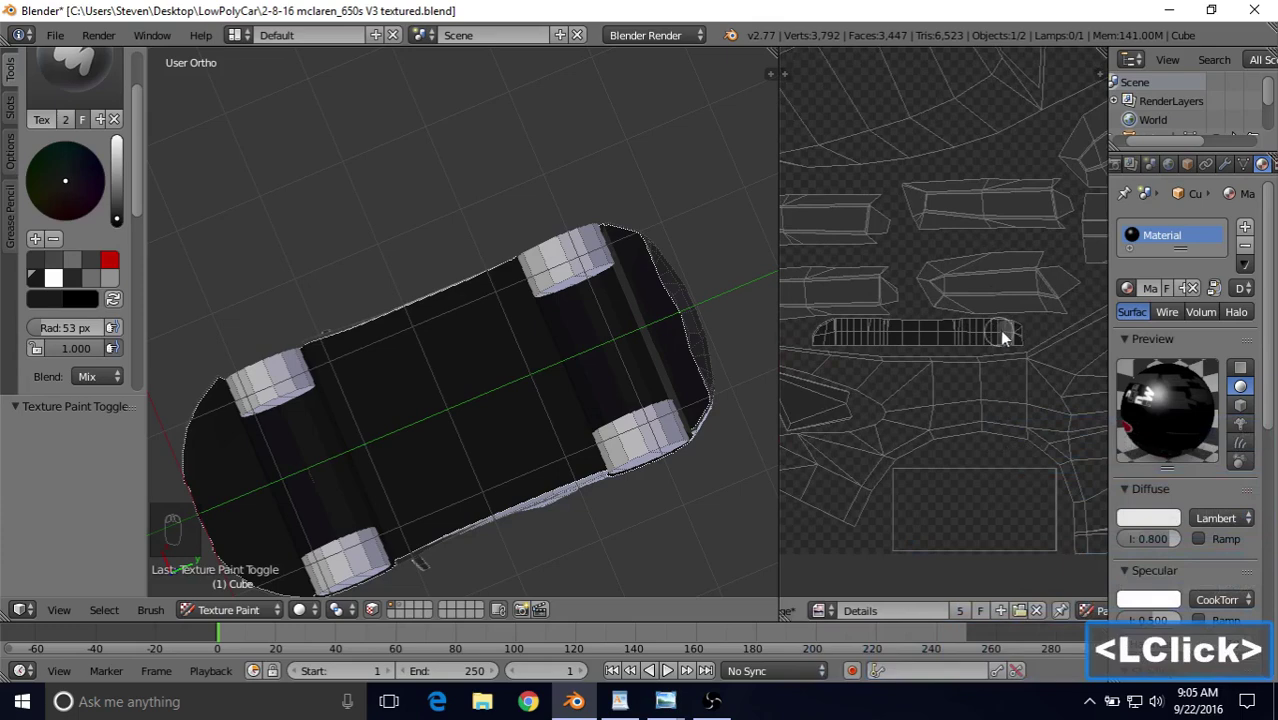
Paint over the underside's remaining lighter areas around the wheel recesses from several viewing angles.
middle_drag(677, 412, 739, 265)
click(620, 307)
mouse_move(551, 266)
mouse_down()
mouse_move(511, 249)
mouse_move(738, 320)
mouse_move(507, 241)
mouse_move(505, 340)
mouse_up()
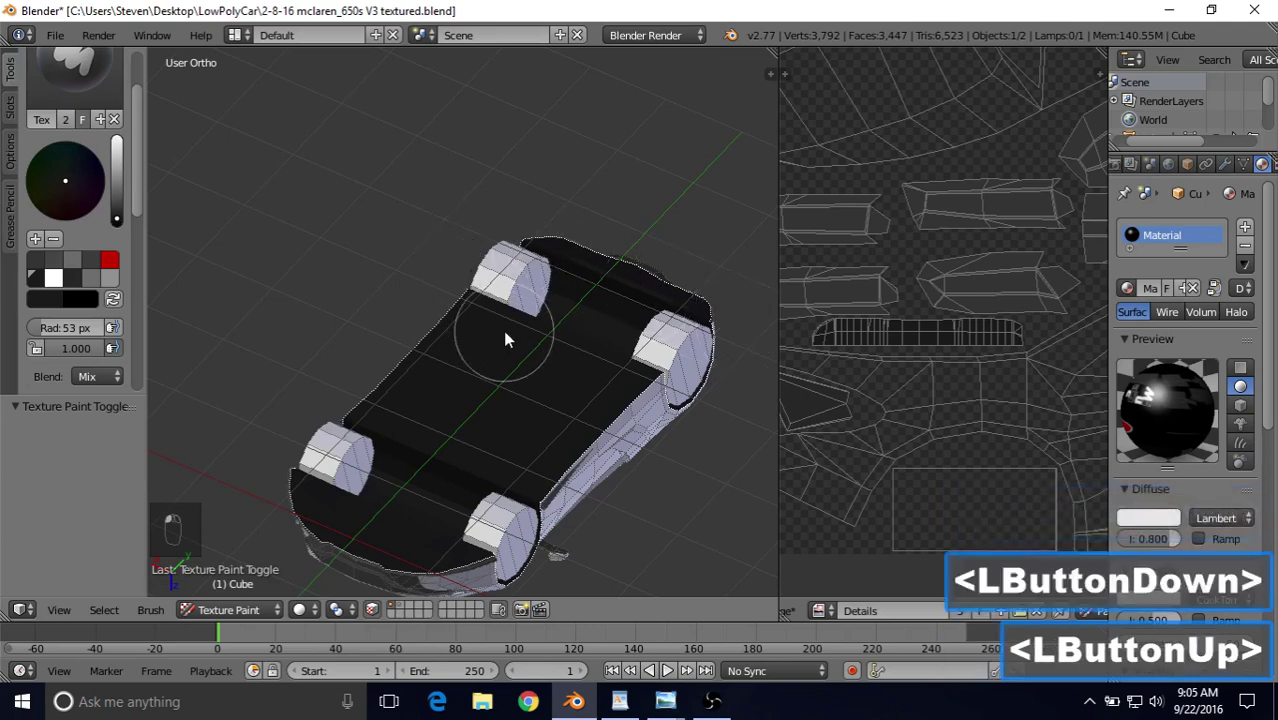
middle_drag(503, 389, 337, 479)
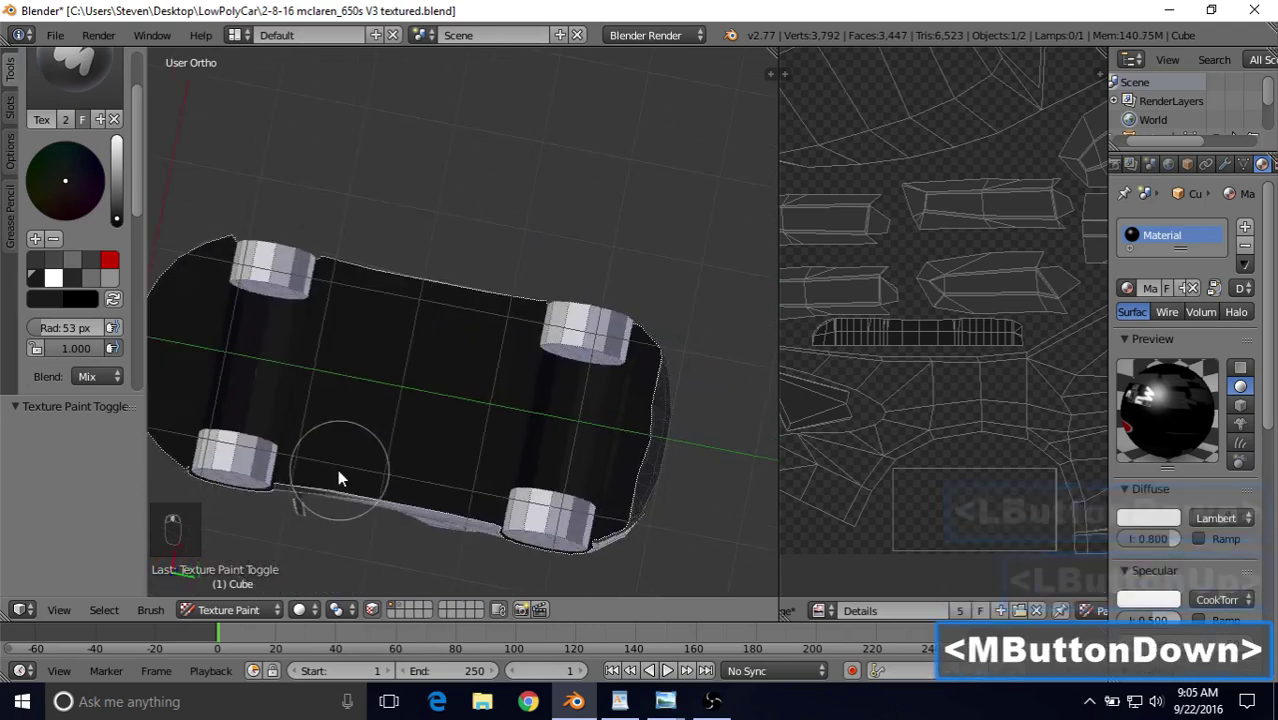
drag(338, 470, 551, 481)
mouse_move(377, 339)
mouse_down()
mouse_move(255, 367)
mouse_move(320, 340)
mouse_up()
middle_drag(398, 310, 516, 288)
Set the brush radius to 24 px and paint around the curved end of the underside strip on the Details texture.
scroll(872, 330, up, 5)
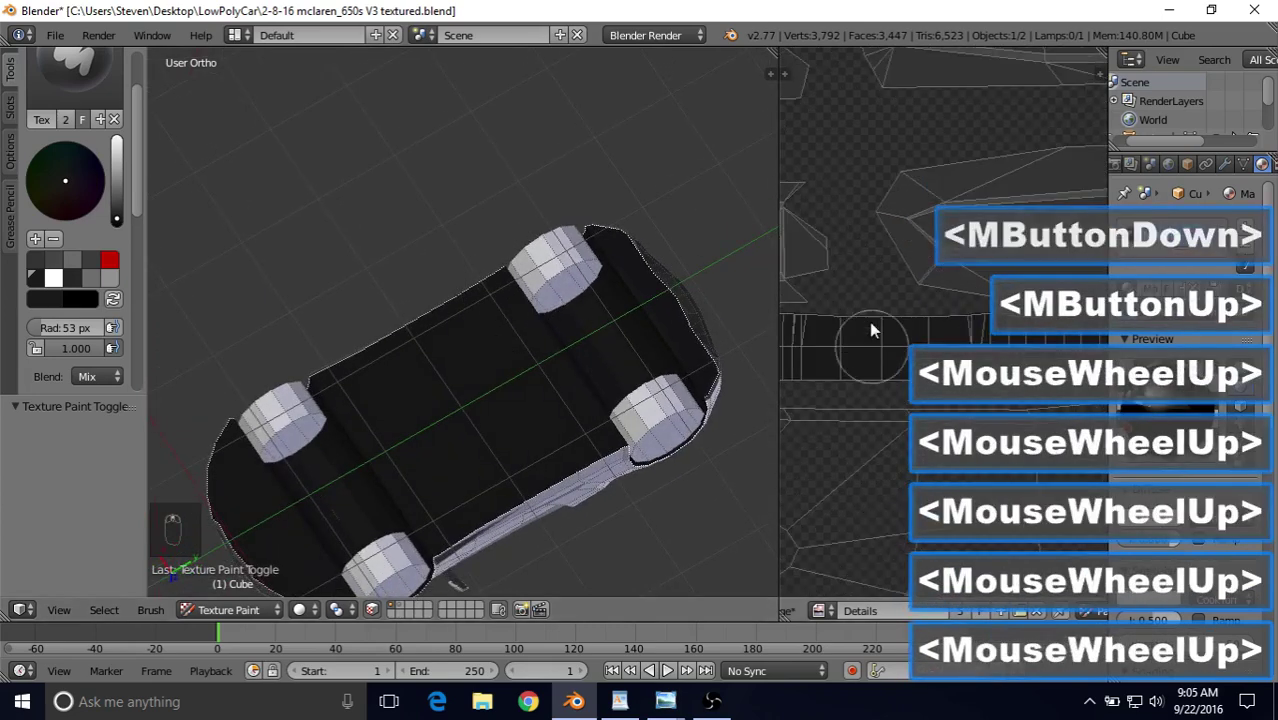
shift+middle_drag(872, 330, 977, 273)
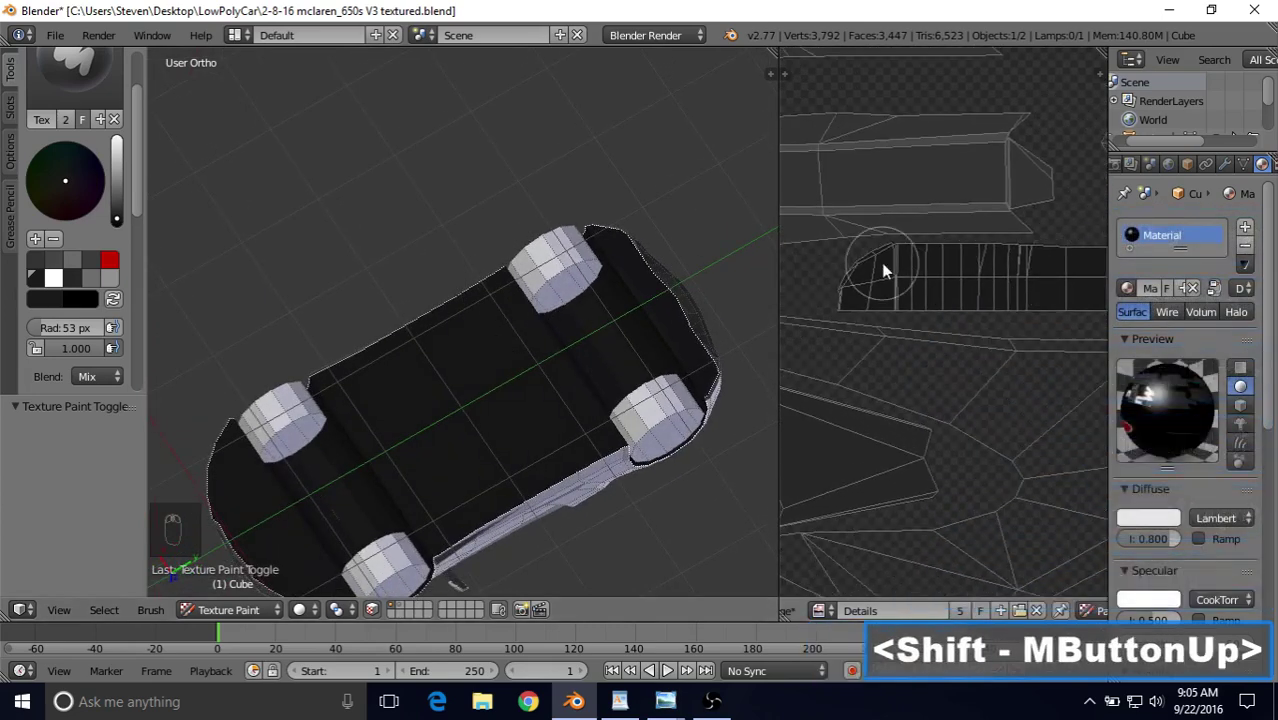
key(f)
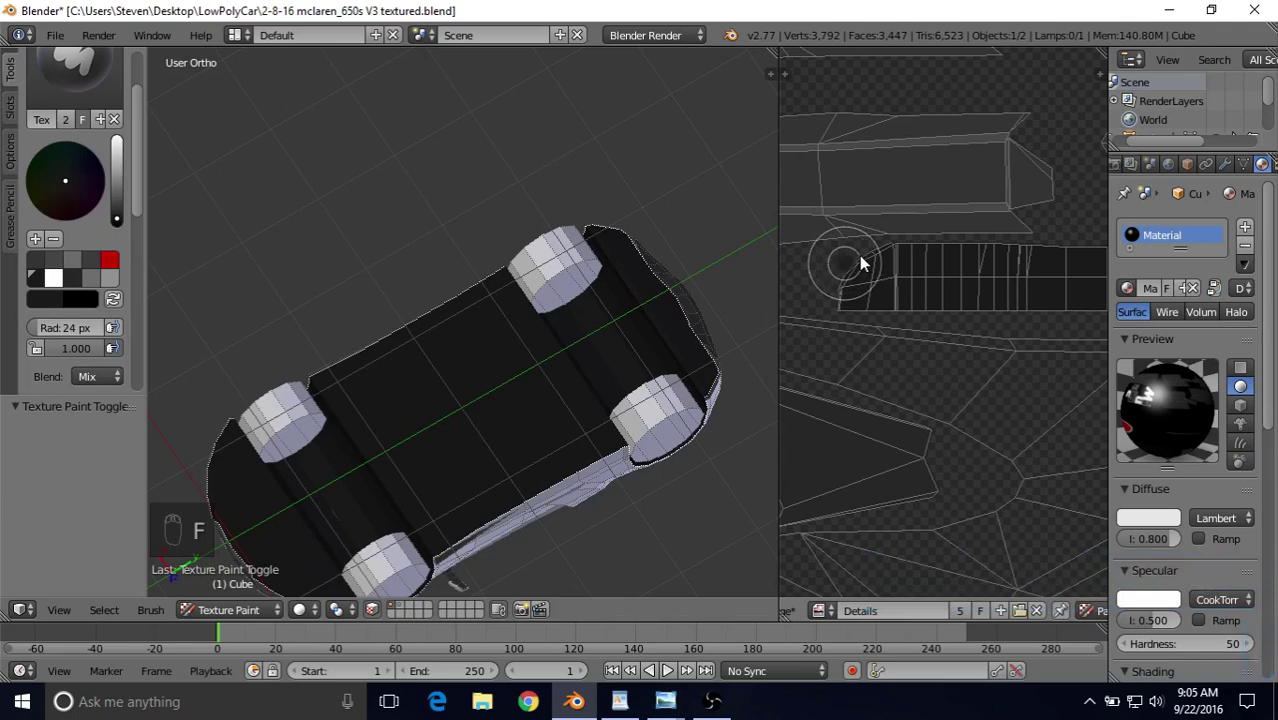
click(857, 266)
scroll(856, 269, up, 2)
mouse_move(856, 269)
shift+middle_down()
mouse_move(964, 283)
mouse_move(970, 300)
shift+middle_up()
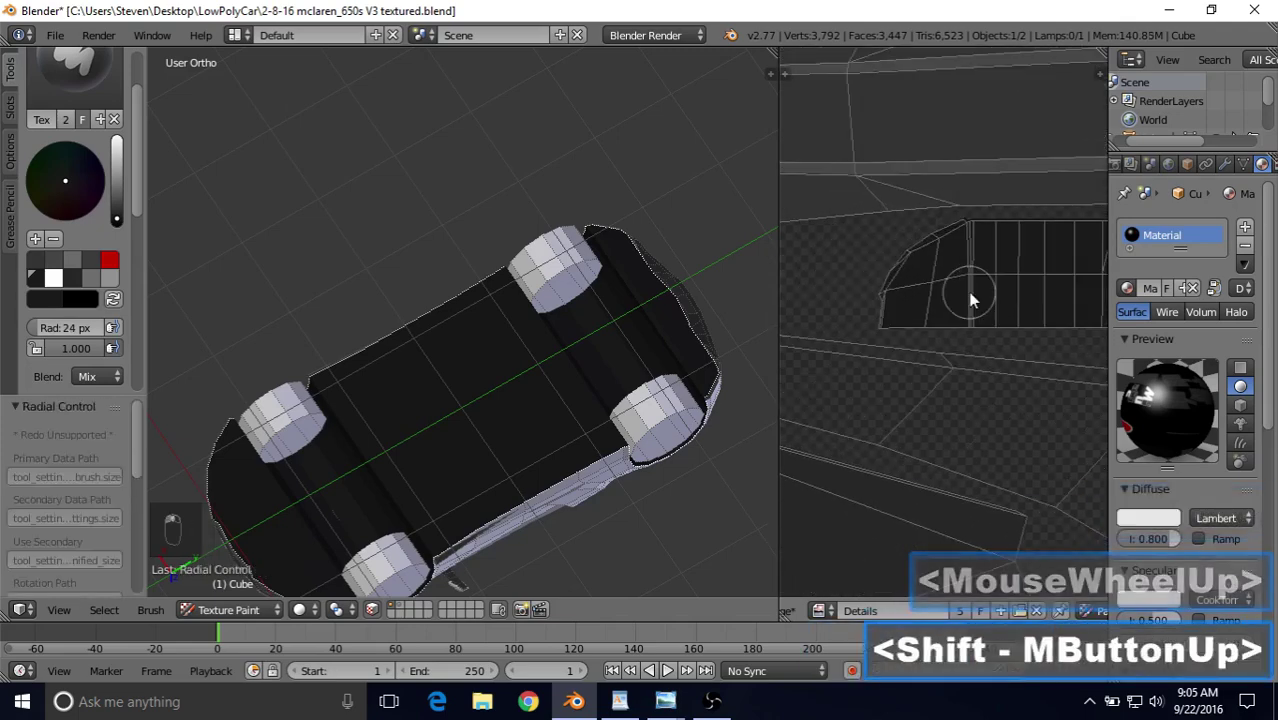
scroll(913, 265, down, 1)
drag(913, 265, 898, 325)
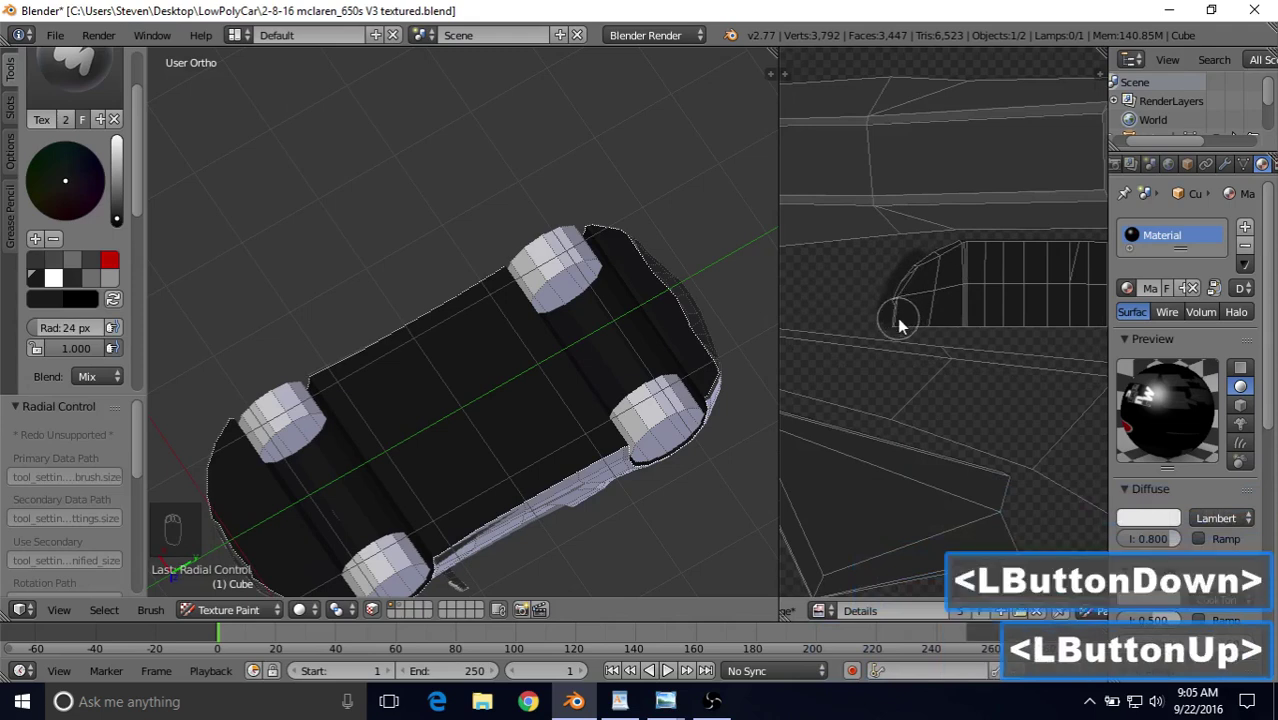
Paint along the strip's lower edge and its upper curved corner with the brush radius reduced to 17 px.
click(893, 320)
drag(896, 322, 1012, 326)
drag(921, 259, 953, 251)
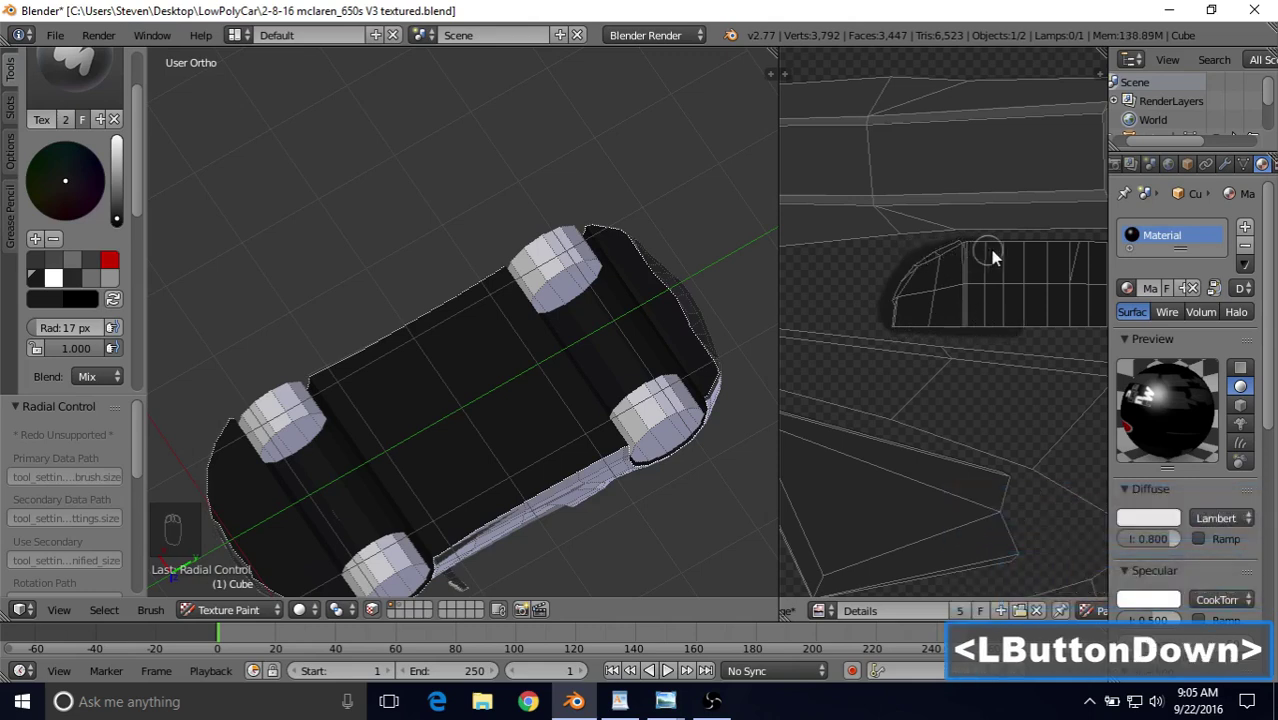
Continue painting along the borders of the underside strip towards its middle, undoing a stray stroke on the way.
shift+middle_drag(993, 258, 902, 280)
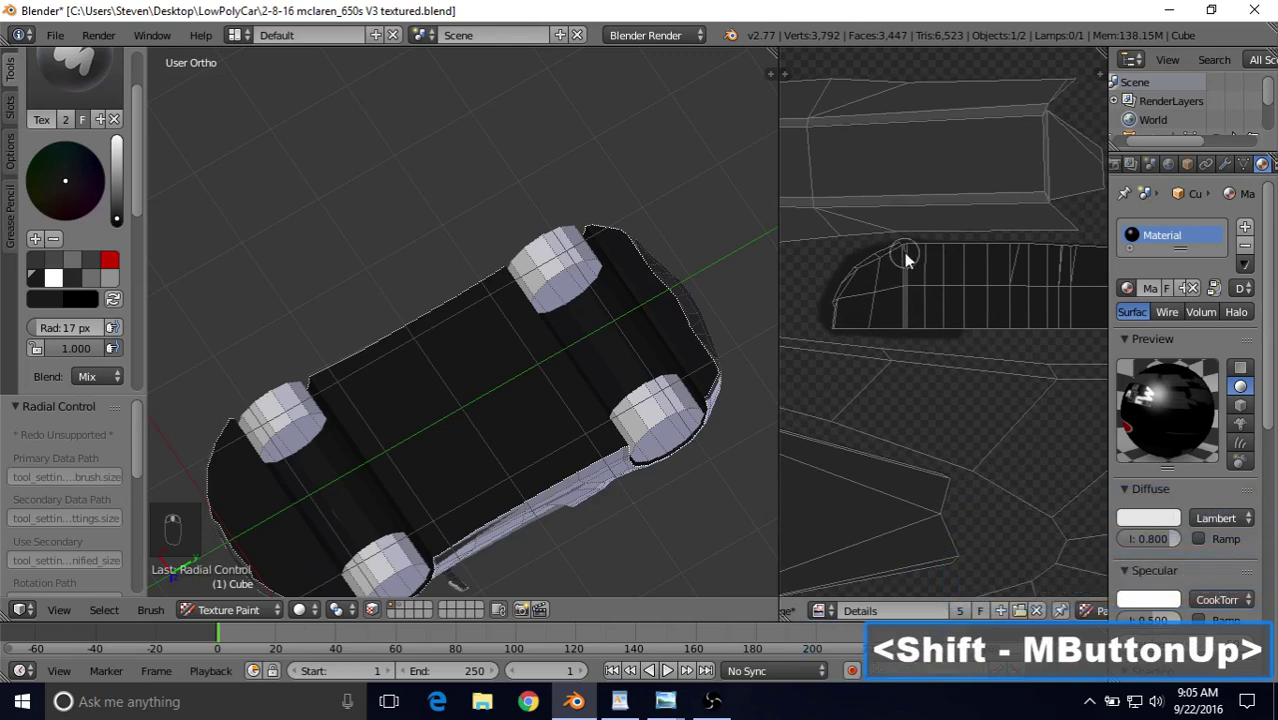
mouse_move(906, 259)
mouse_down()
mouse_move(949, 253)
mouse_move(913, 251)
mouse_move(926, 247)
mouse_move(1073, 257)
mouse_move(986, 338)
mouse_move(1068, 322)
mouse_up()
key(ctrl+z)
mouse_move(1068, 322)
shift+middle_down()
mouse_move(857, 303)
mouse_move(828, 313)
shift+middle_up()
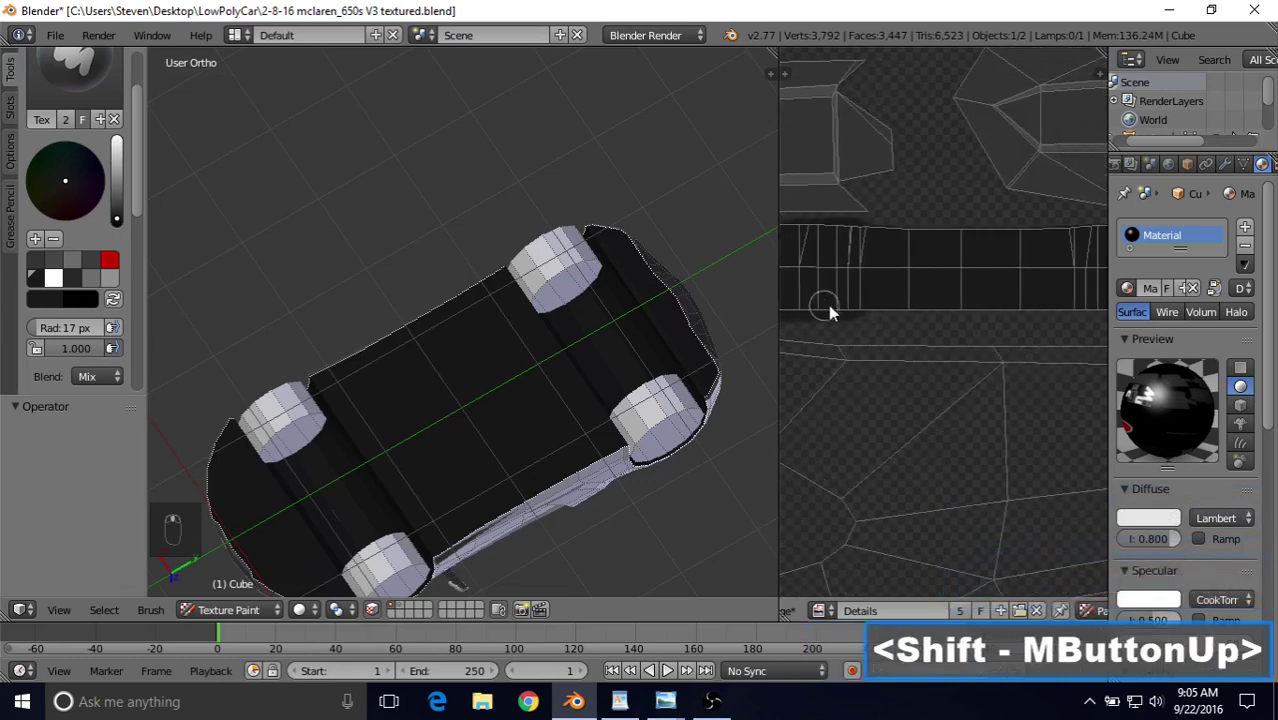
drag(829, 307, 931, 309)
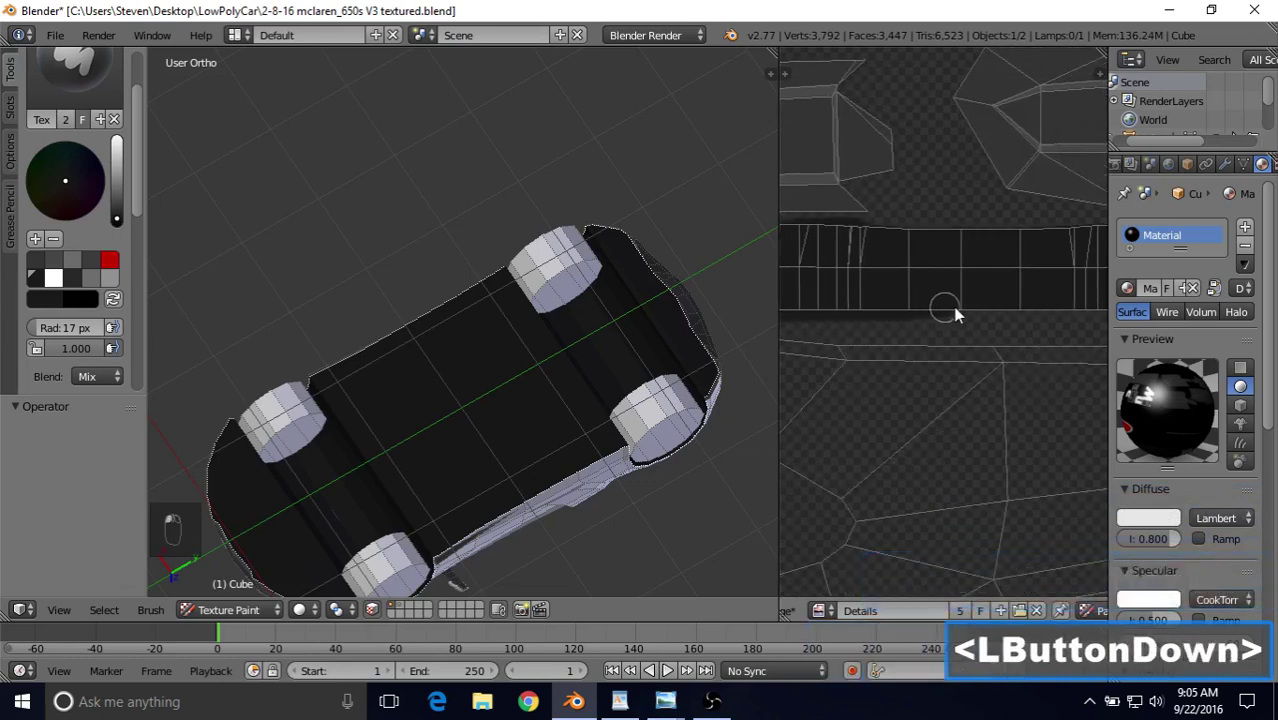
drag(1070, 313, 1072, 314)
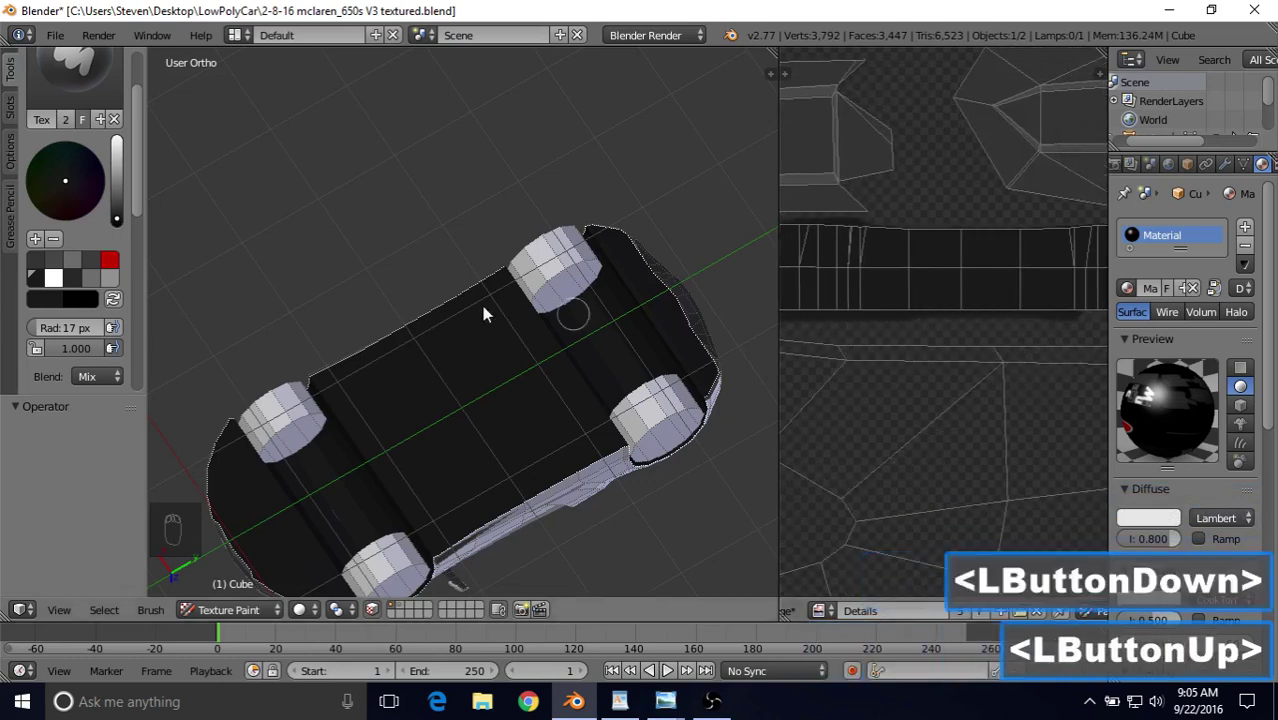
Set the brush's stroke method to Line and paint straight strokes along the borders of the underside strip on the Details texture.
drag(138, 205, 134, 321)
click(93, 261)
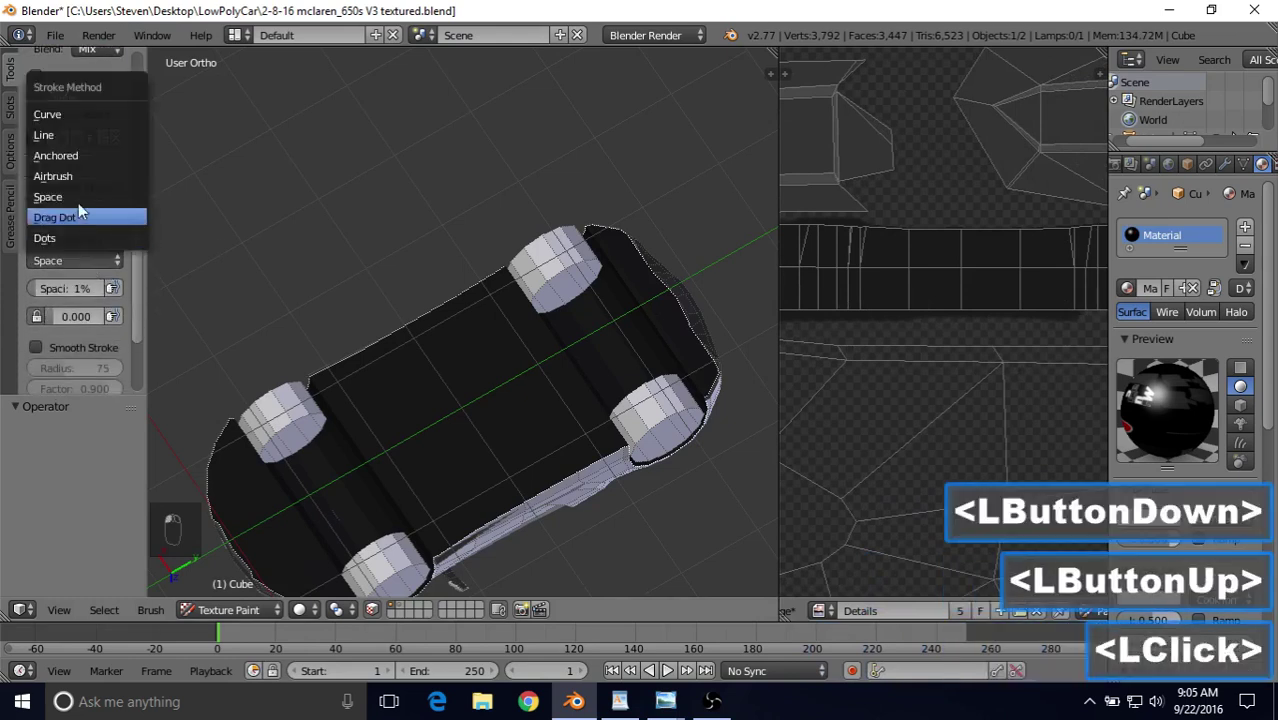
click(62, 137)
drag(947, 222, 1039, 230)
mouse_move(996, 277)
shift+middle_down()
mouse_move(842, 291)
mouse_move(876, 317)
shift+middle_up()
drag(887, 320, 1072, 320)
Paint straight strokes around the other end of the underside strip and back along its upper edge.
shift+middle_drag(1072, 320, 861, 326)
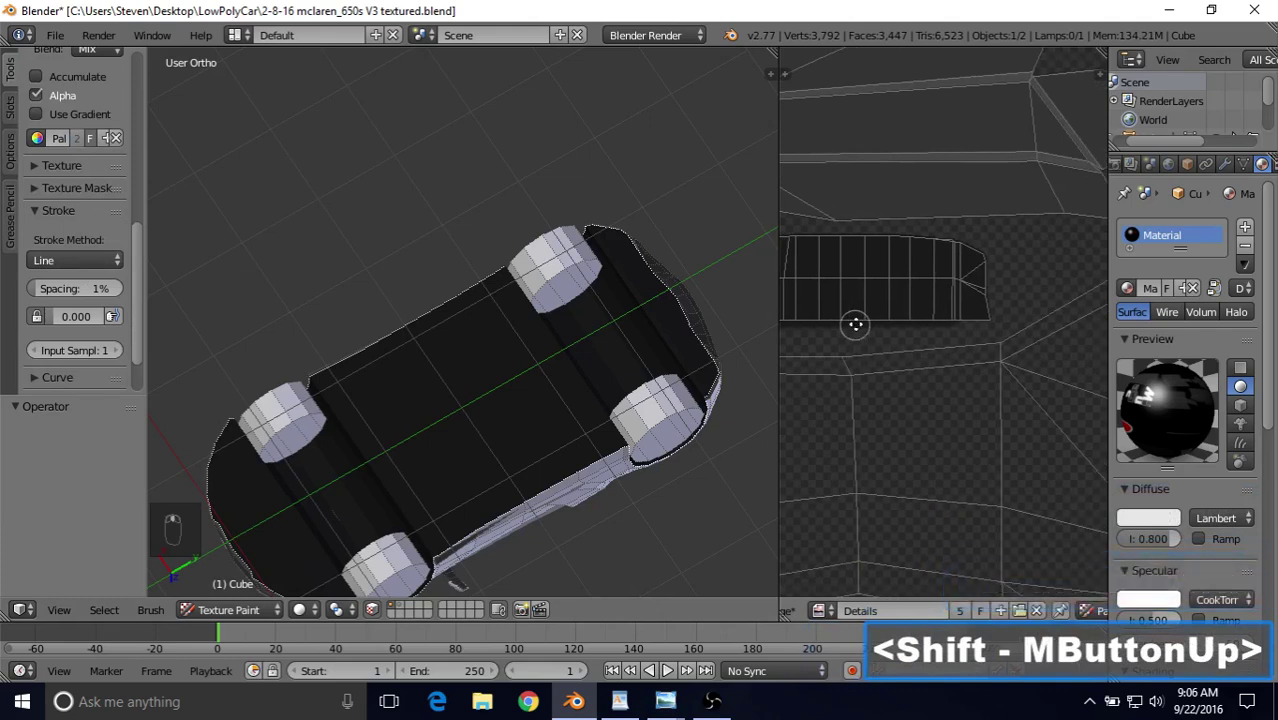
mouse_move(816, 321)
mouse_down()
mouse_move(1040, 320)
mouse_move(1027, 252)
mouse_move(961, 234)
mouse_move(1001, 234)
mouse_move(852, 245)
mouse_up()
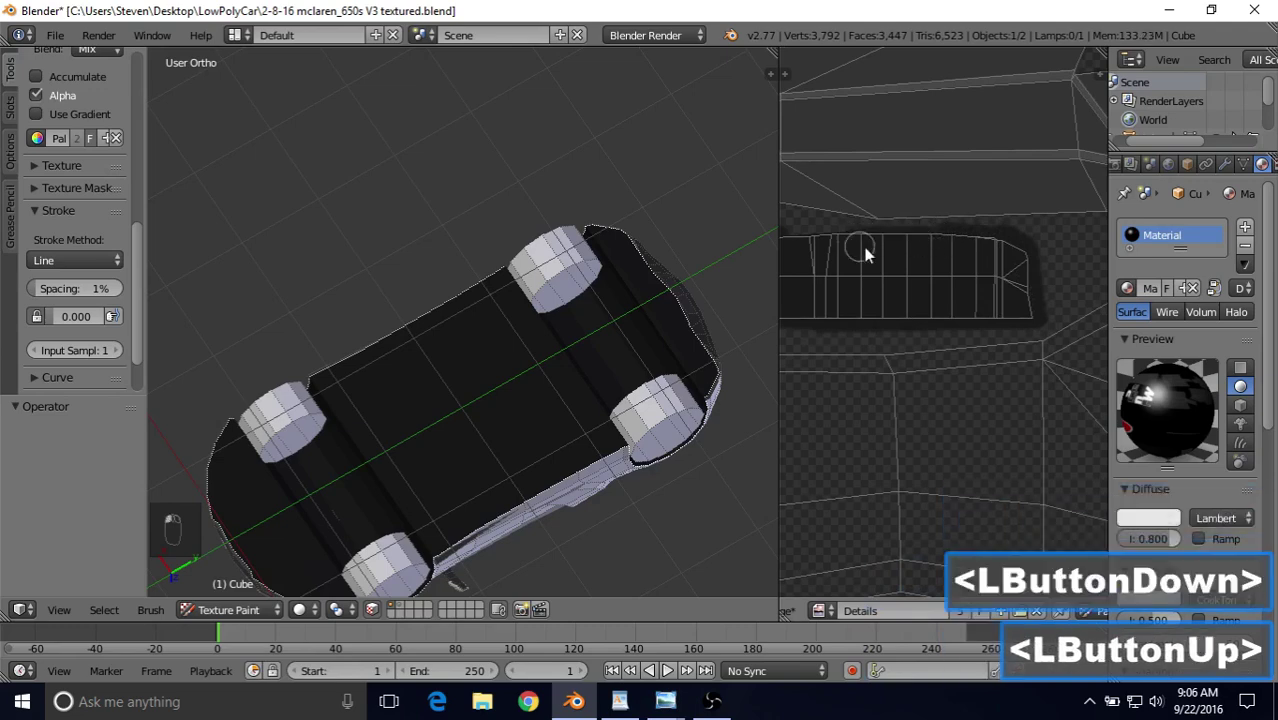
shift+middle_drag(864, 247, 984, 277)
drag(970, 271, 896, 270)
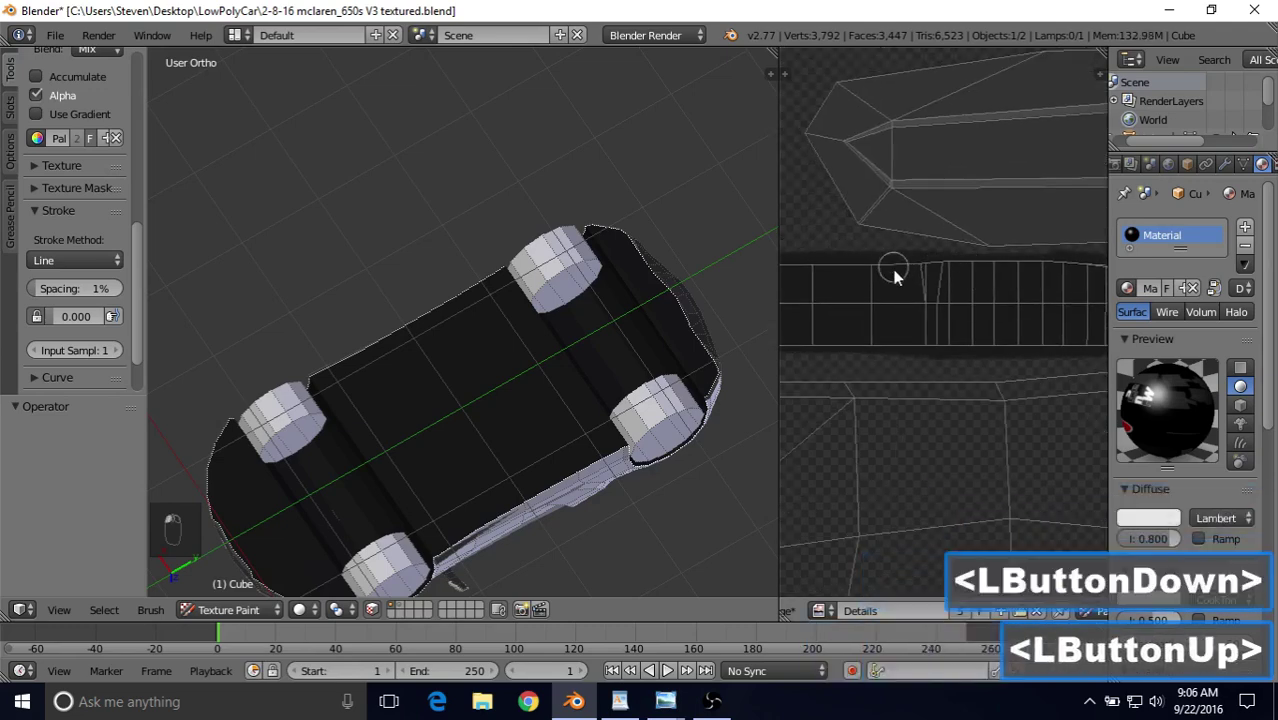
Turn off face selection masking and examine the underside, the front bumper and the UV layout for areas still lacking paint.
click(371, 609)
middle_drag(357, 451, 493, 546)
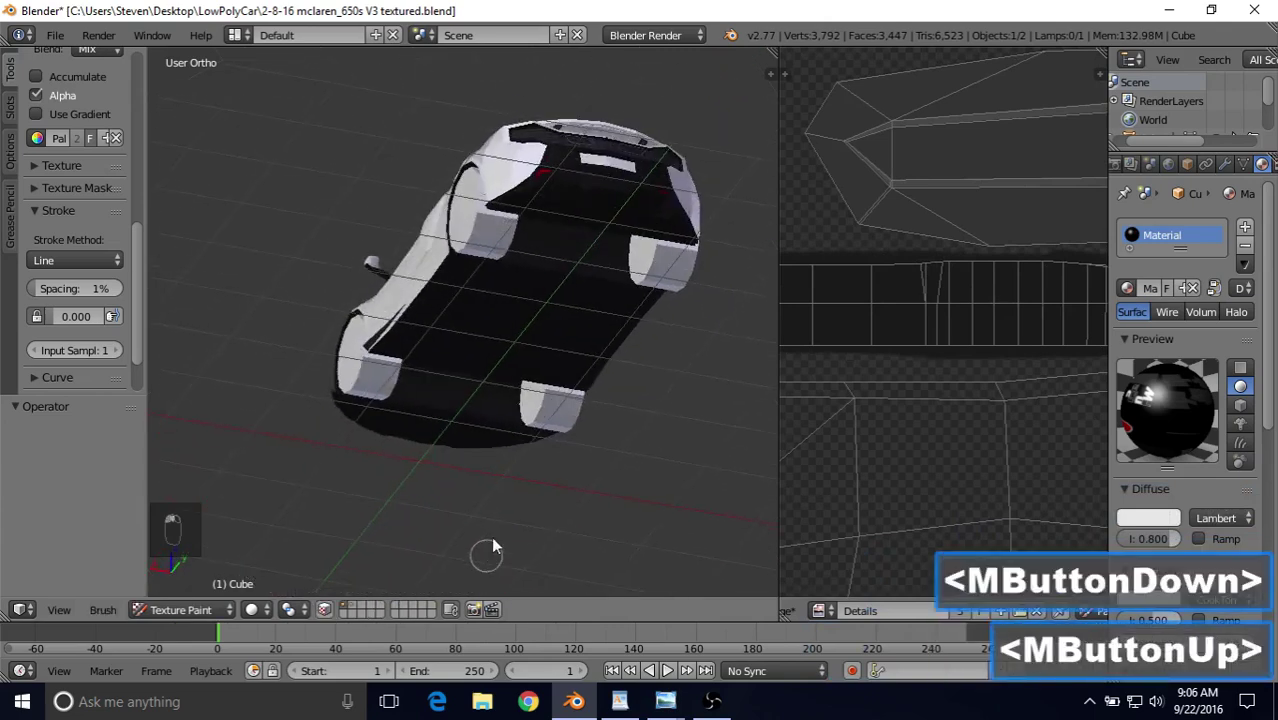
middle_drag(464, 366, 709, 383)
middle_drag(300, 252, 325, 256)
shift+middle_drag(325, 256, 528, 365)
scroll(528, 365, up, 10)
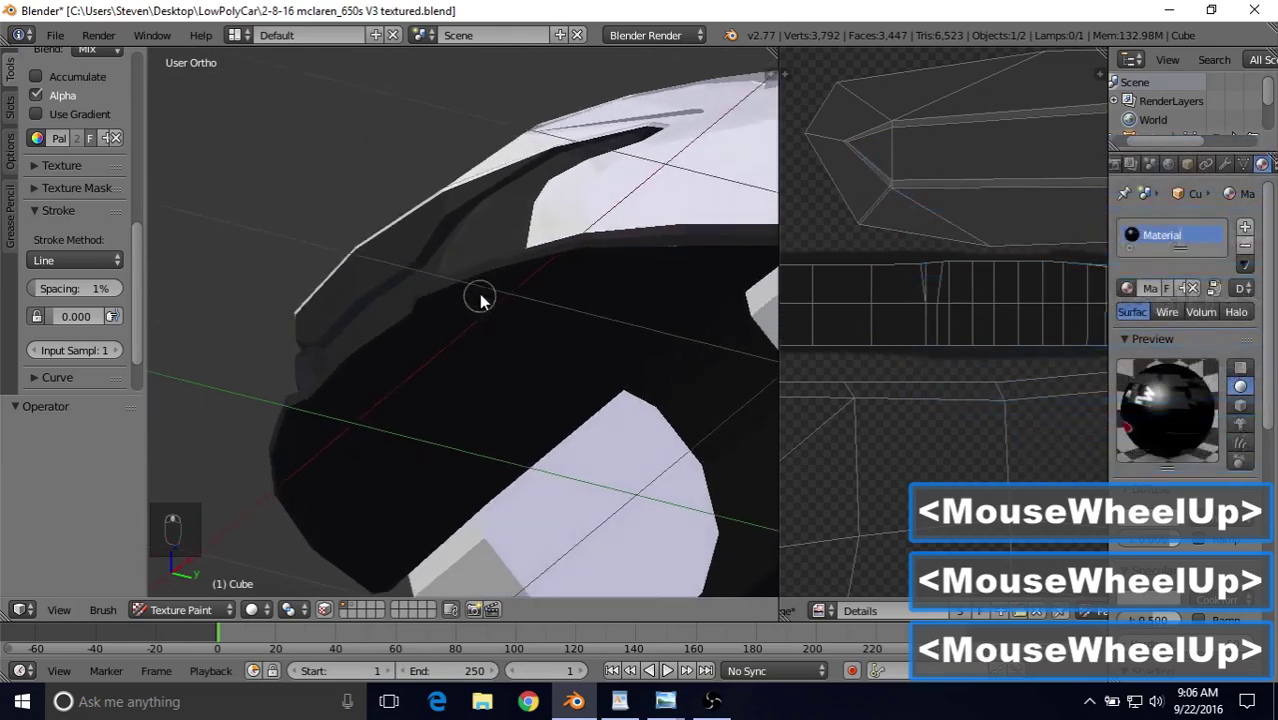
middle_drag(480, 300, 476, 272)
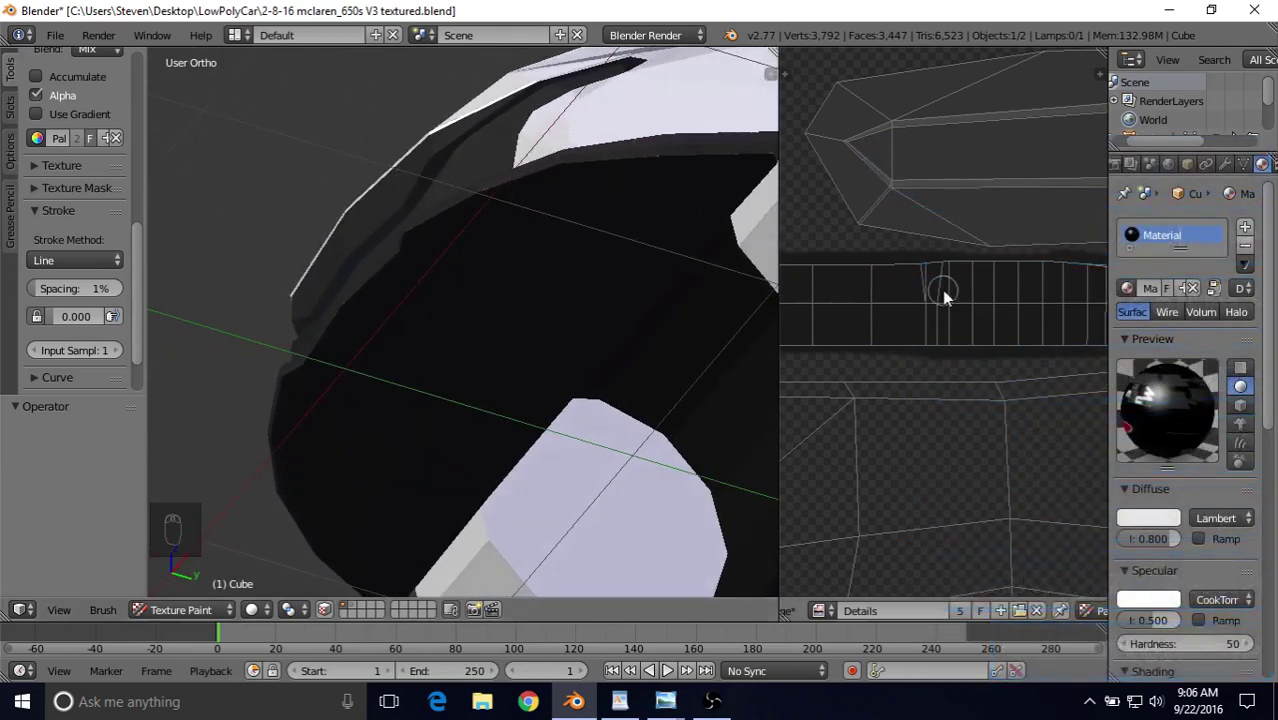
scroll(986, 350, down, 9)
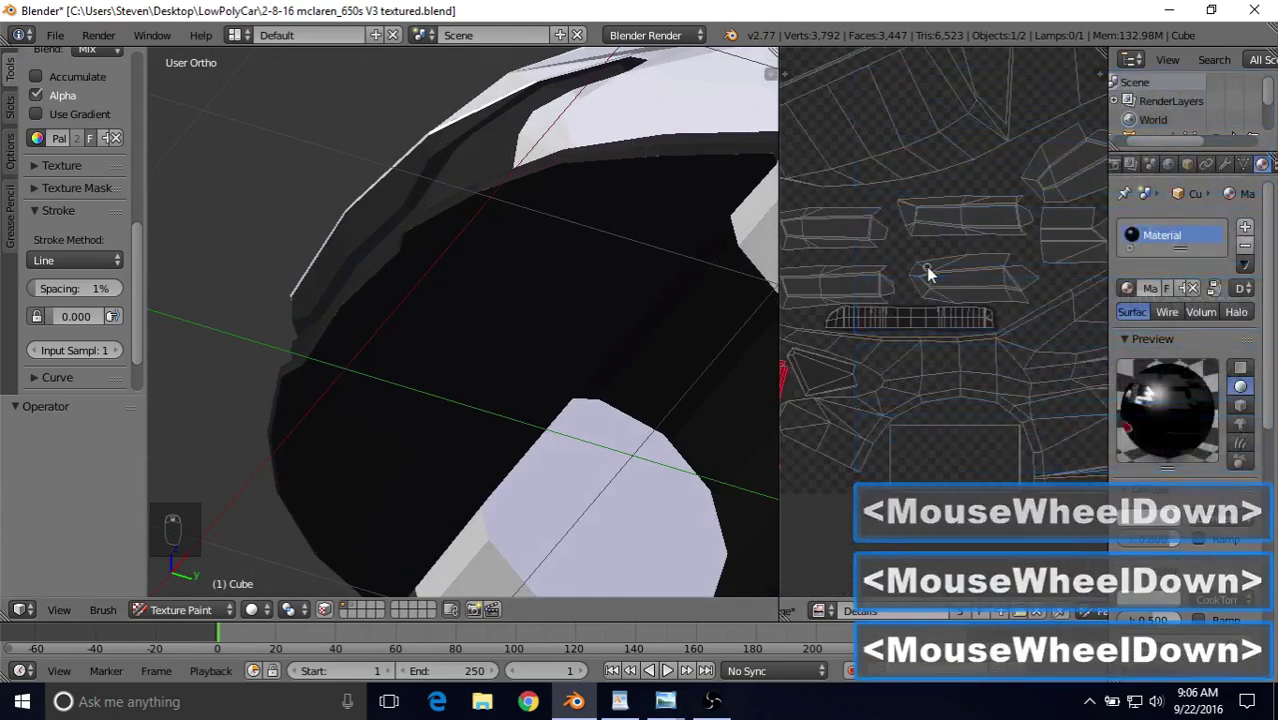
shift+middle_drag(902, 241, 876, 412)
middle_drag(338, 301, 277, 320)
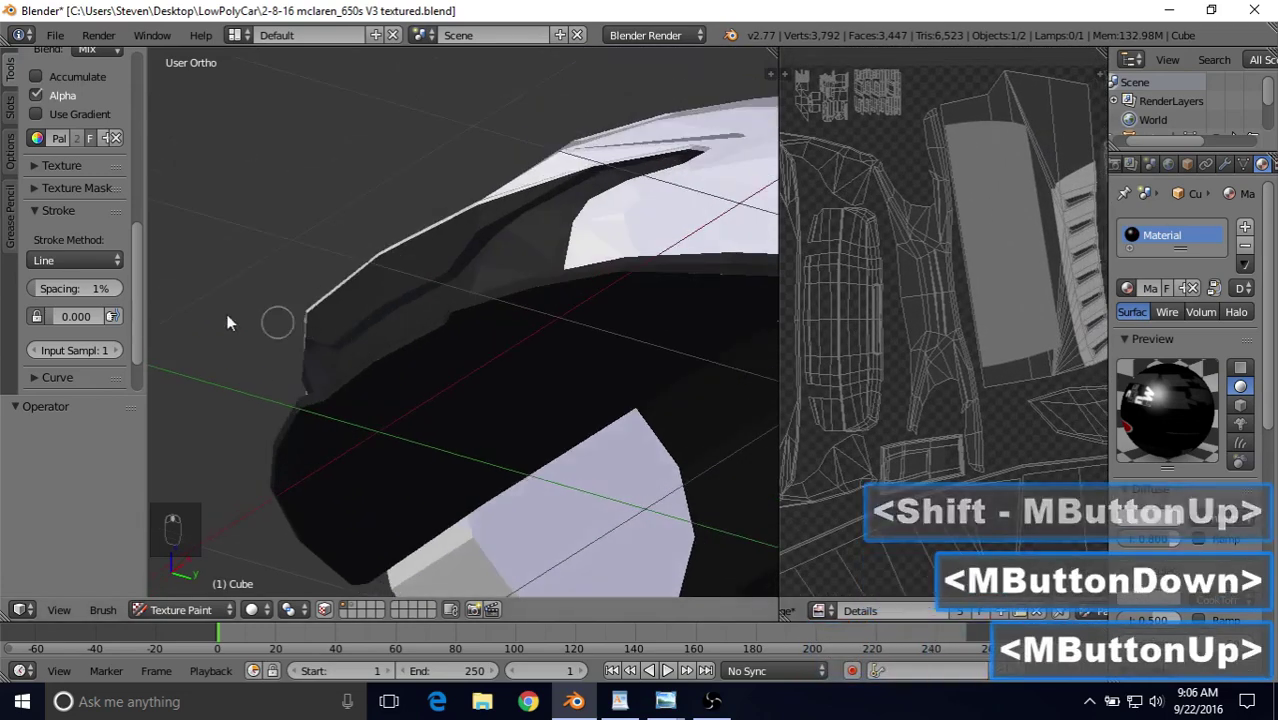
Set the brush's stroke method back to Space and pick the dark grey palette colour.
click(112, 258)
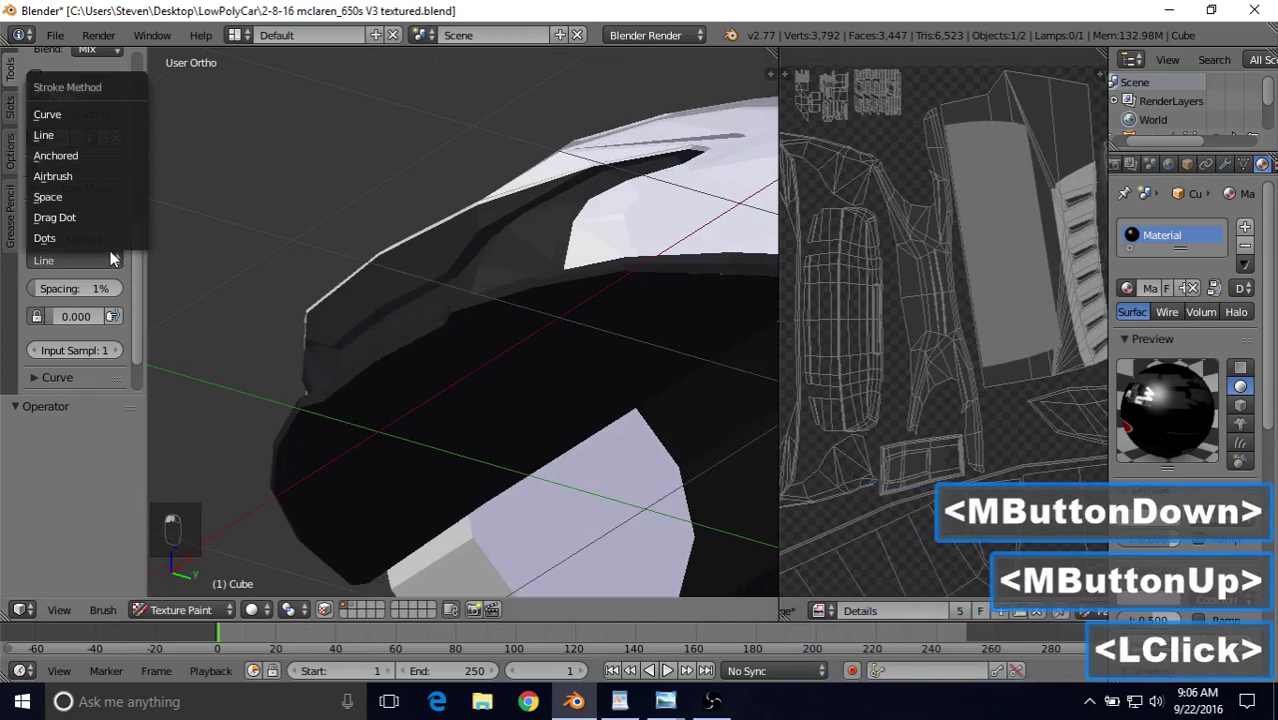
click(57, 195)
drag(137, 220, 115, 155)
click(40, 246)
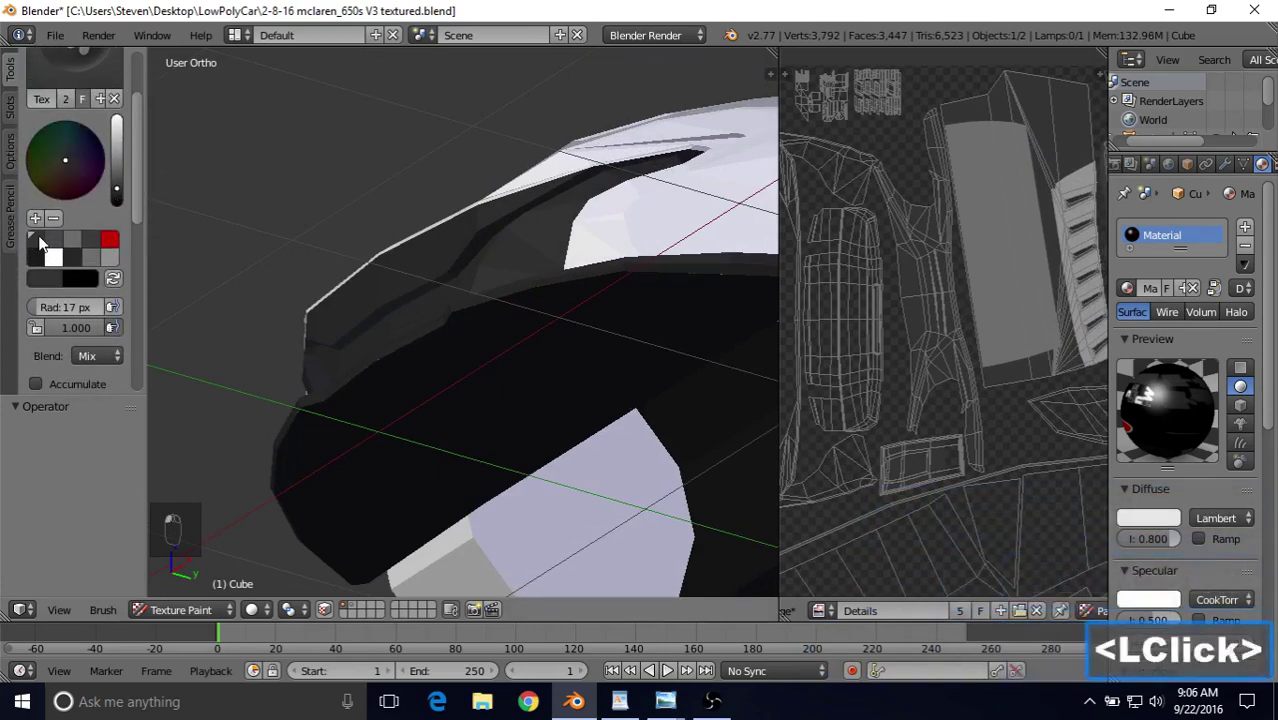
Paint dark grey along the inner edge of the short lower prong on the front bumper's UV island.
middle_drag(257, 279, 491, 271)
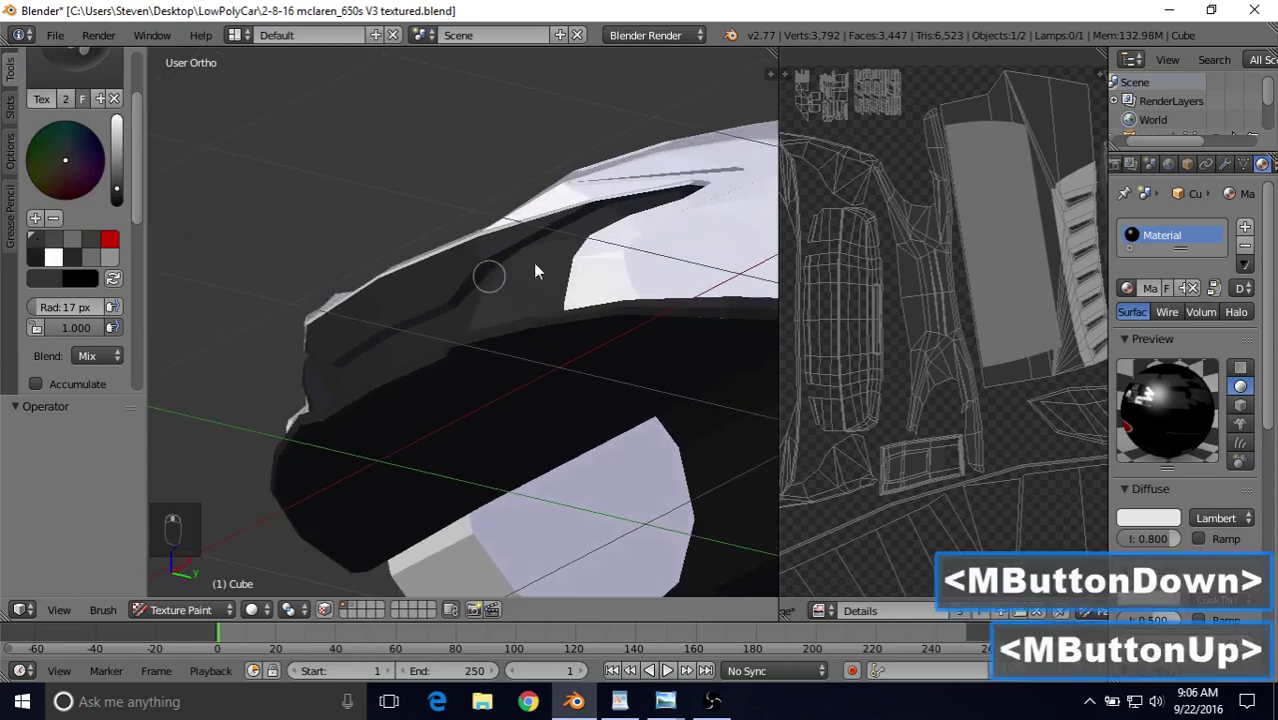
middle_drag(520, 330, 516, 365)
scroll(865, 290, up, 2)
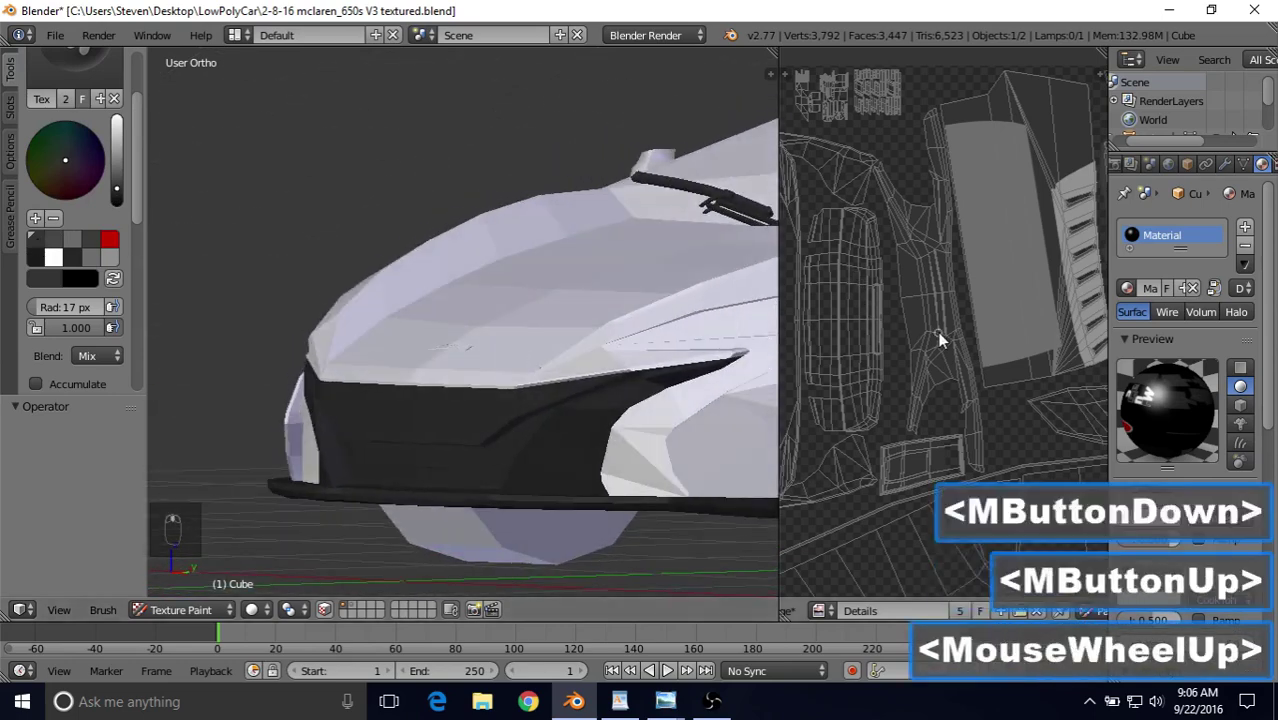
shift+middle_drag(865, 290, 913, 314)
scroll(902, 289, up, 1)
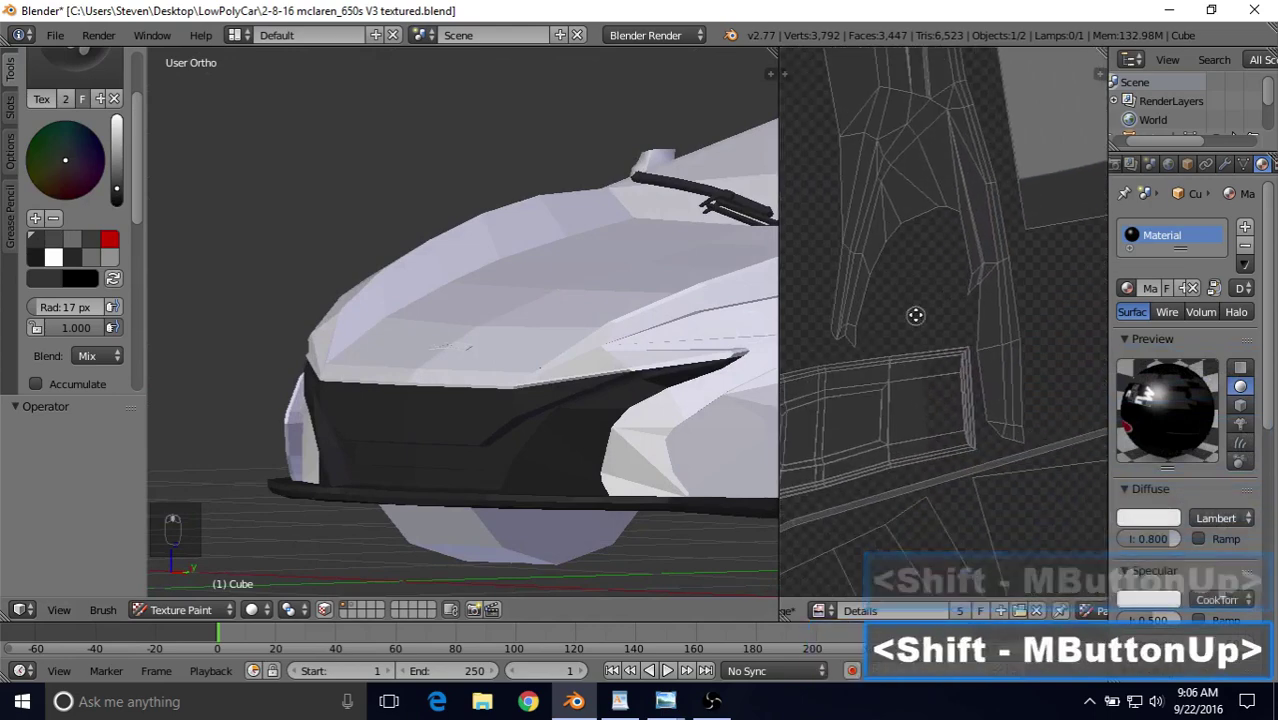
click(859, 356)
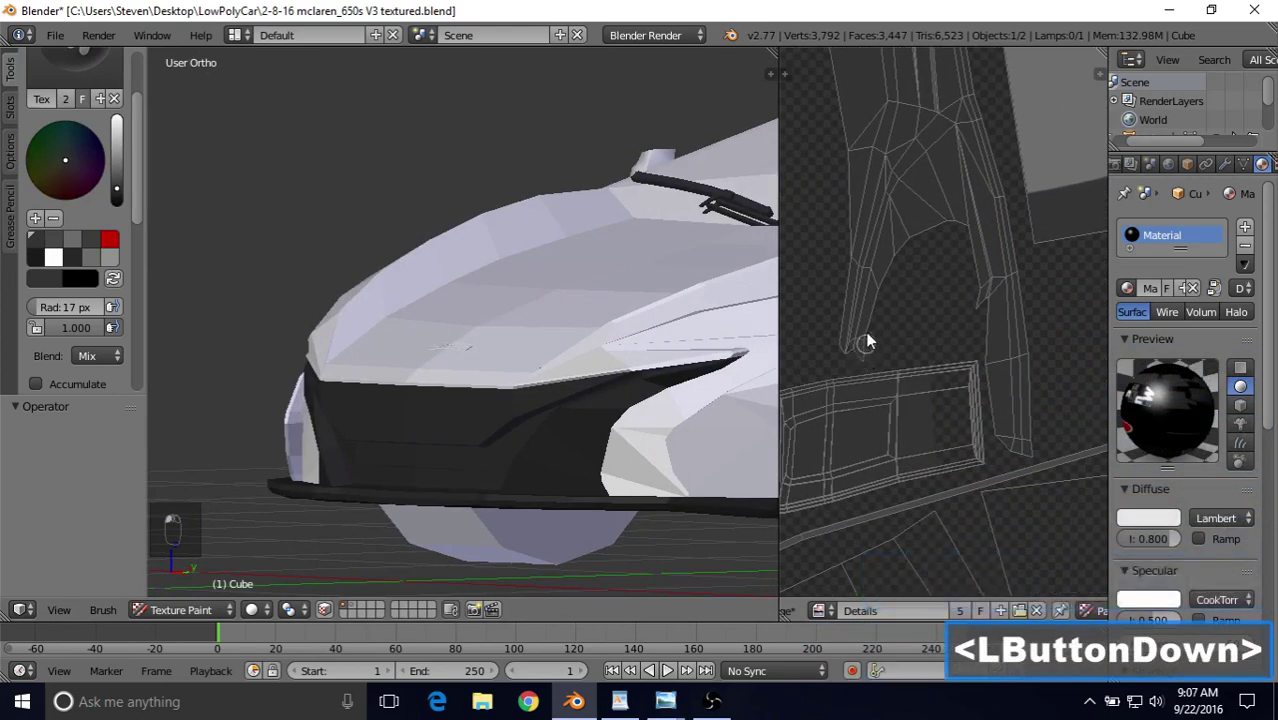
drag(889, 252, 897, 243)
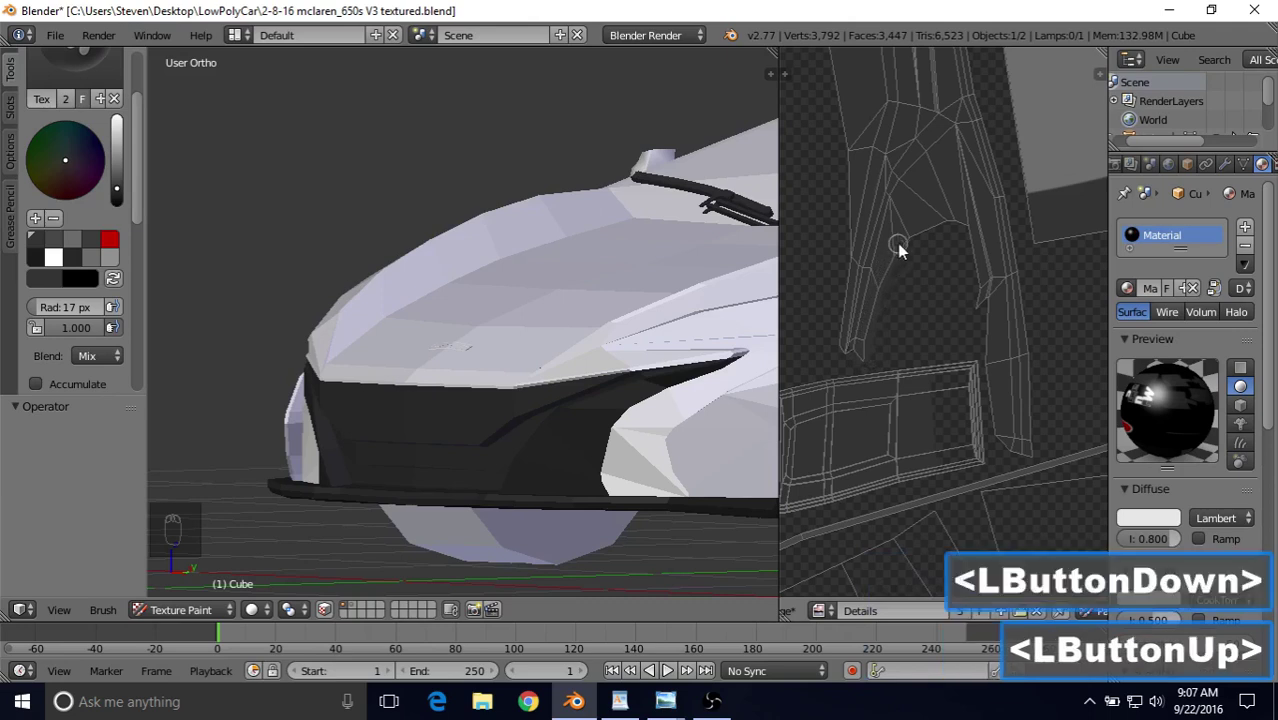
drag(882, 293, 902, 232)
Set the brush radius to 27 px and paint around the arched gap between the front bumper island's two lower prongs.
key(f)
click(901, 241)
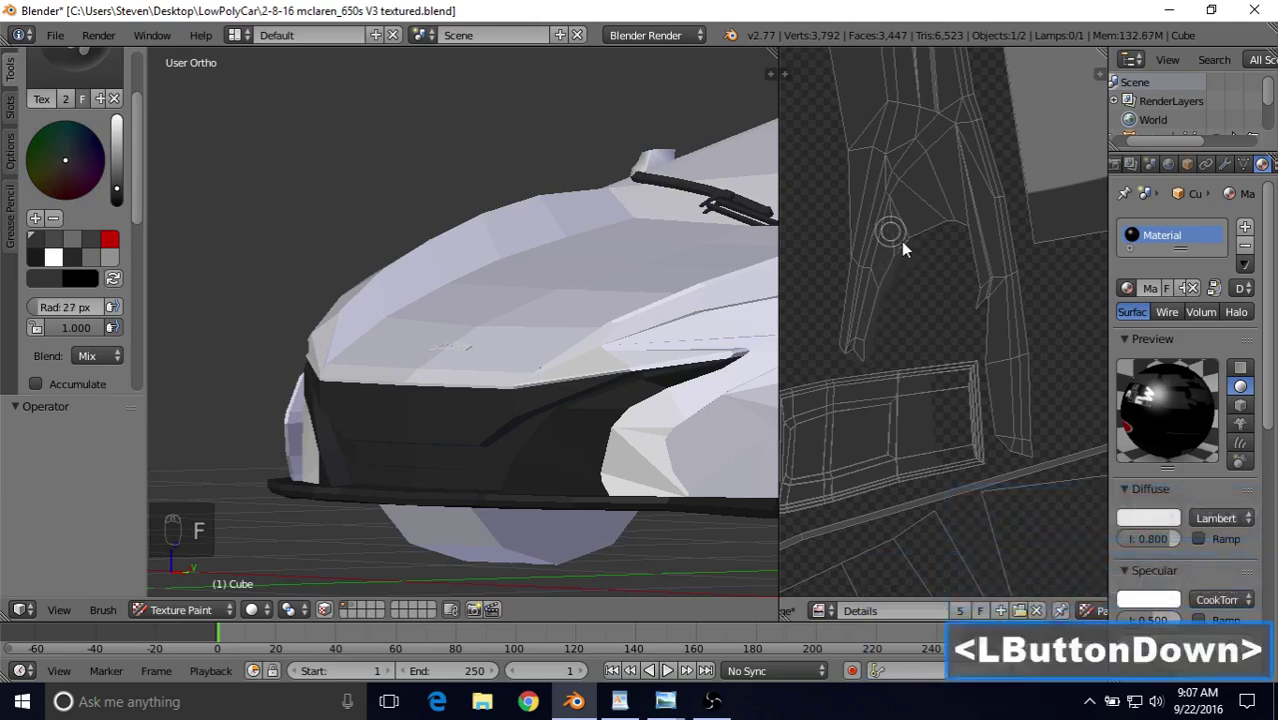
mouse_move(901, 243)
mouse_down()
mouse_move(957, 224)
mouse_move(963, 244)
mouse_up()
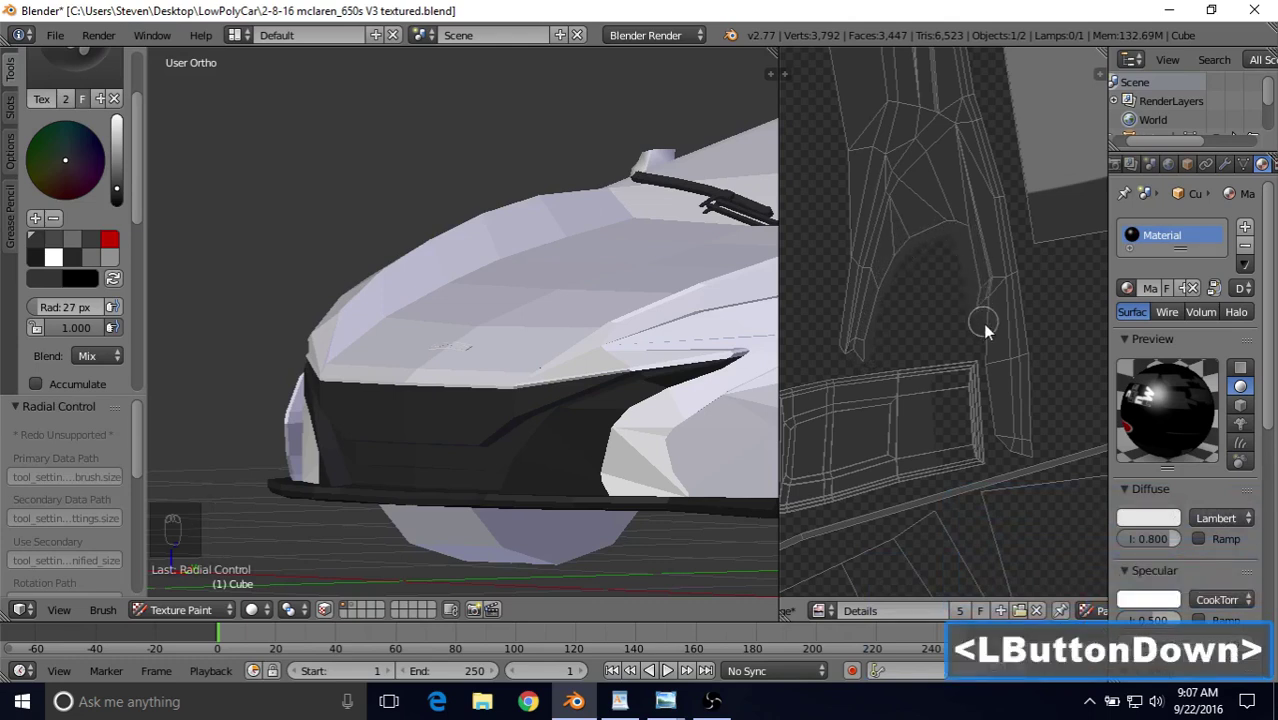
drag(985, 340, 989, 350)
shift+middle_drag(989, 350, 965, 312)
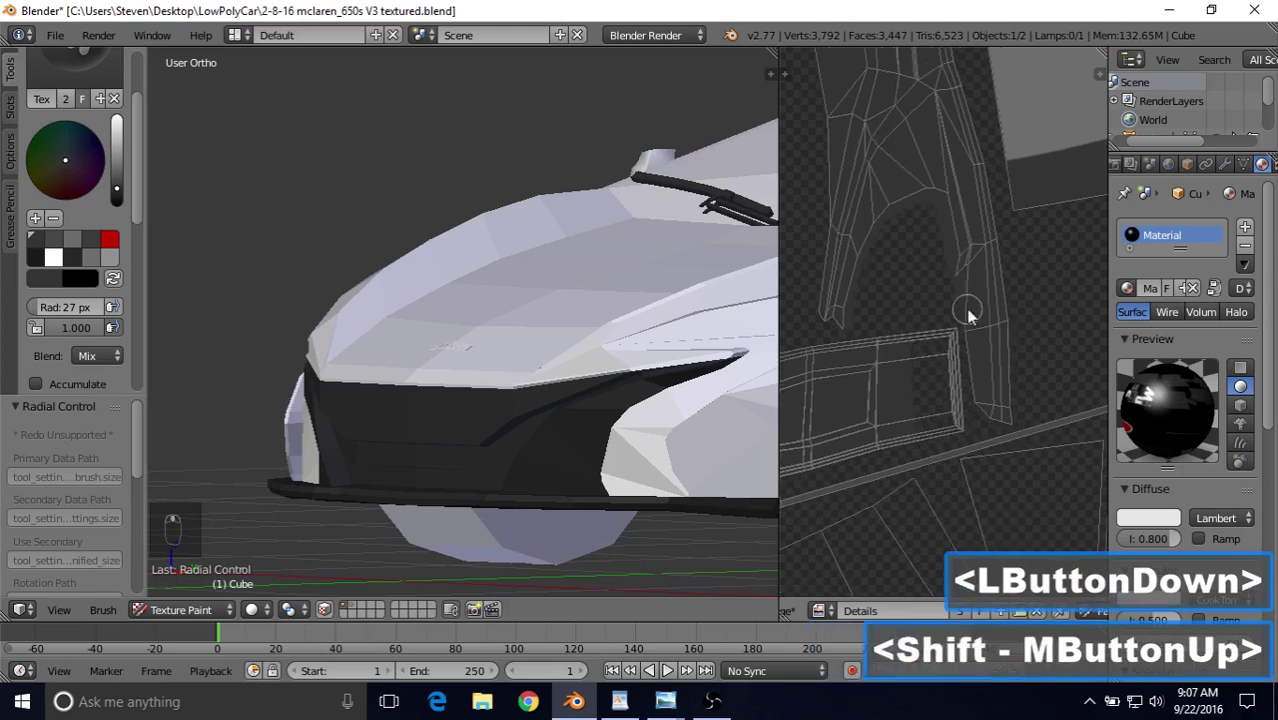
Paint down the outer edge of the front bumper island's long lower prong.
mouse_move(997, 243)
mouse_down()
mouse_move(1009, 288)
mouse_move(1004, 276)
mouse_up()
drag(1004, 276, 1002, 269)
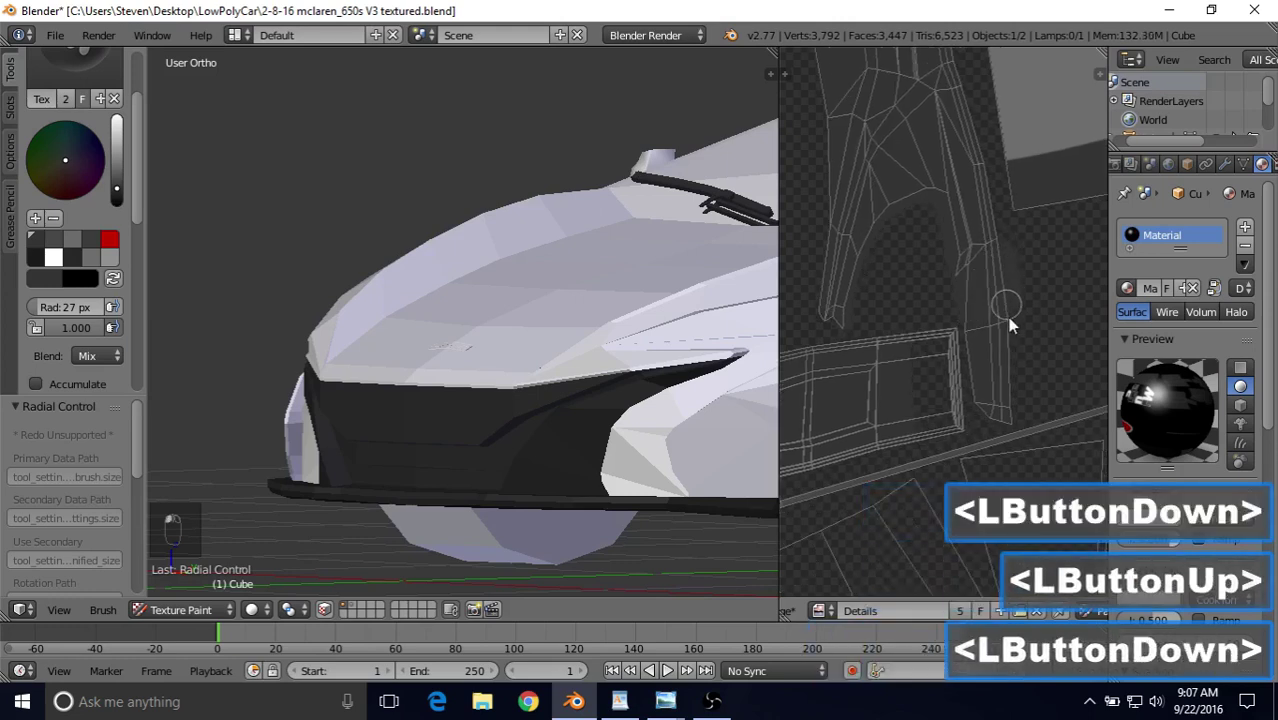
drag(1010, 325, 1013, 355)
drag(1010, 400, 1010, 400)
Set the brush radius to 14 px and paint around the tip of the long lower prong.
key(f)
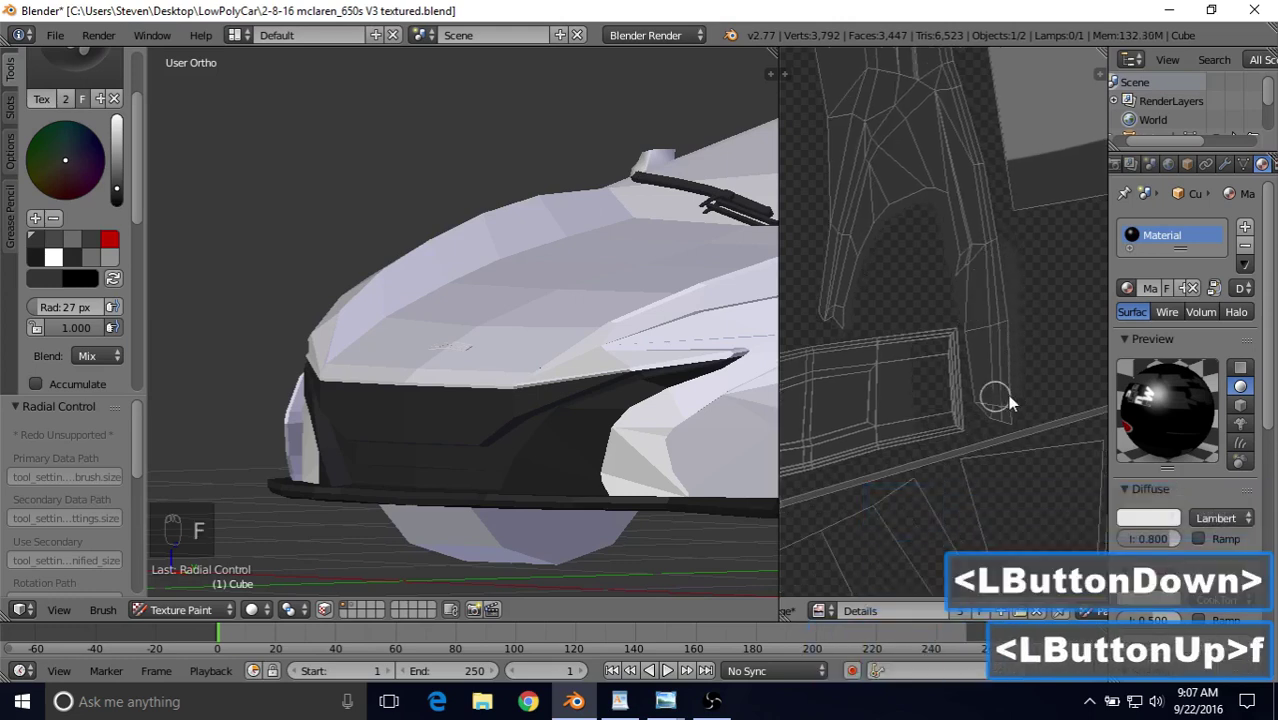
click(995, 388)
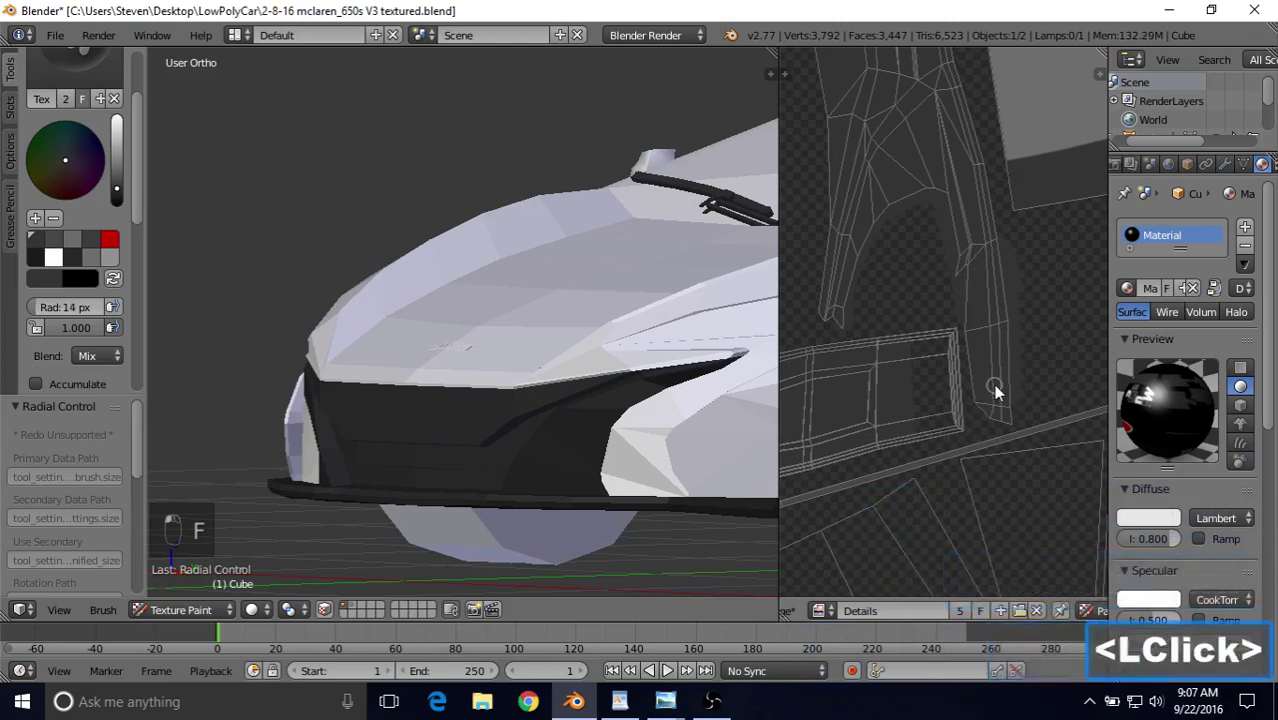
mouse_move(913, 357)
shift+middle_down()
mouse_move(944, 251)
mouse_move(941, 265)
mouse_move(911, 261)
shift+middle_up()
scroll(941, 265, up, 2)
drag(907, 253, 906, 265)
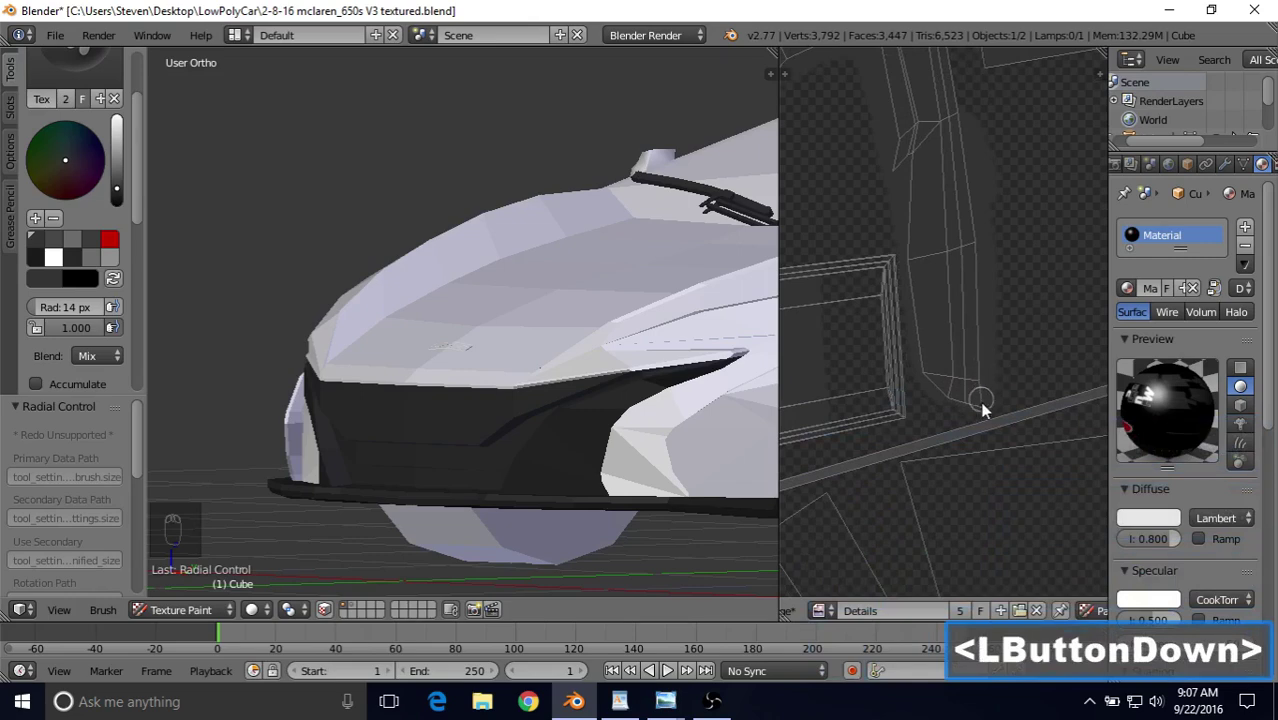
drag(983, 408, 981, 408)
Set the brush radius to 21 px and paint up the outer border of the bumper island above the long prong.
middle_drag(537, 374, 535, 330)
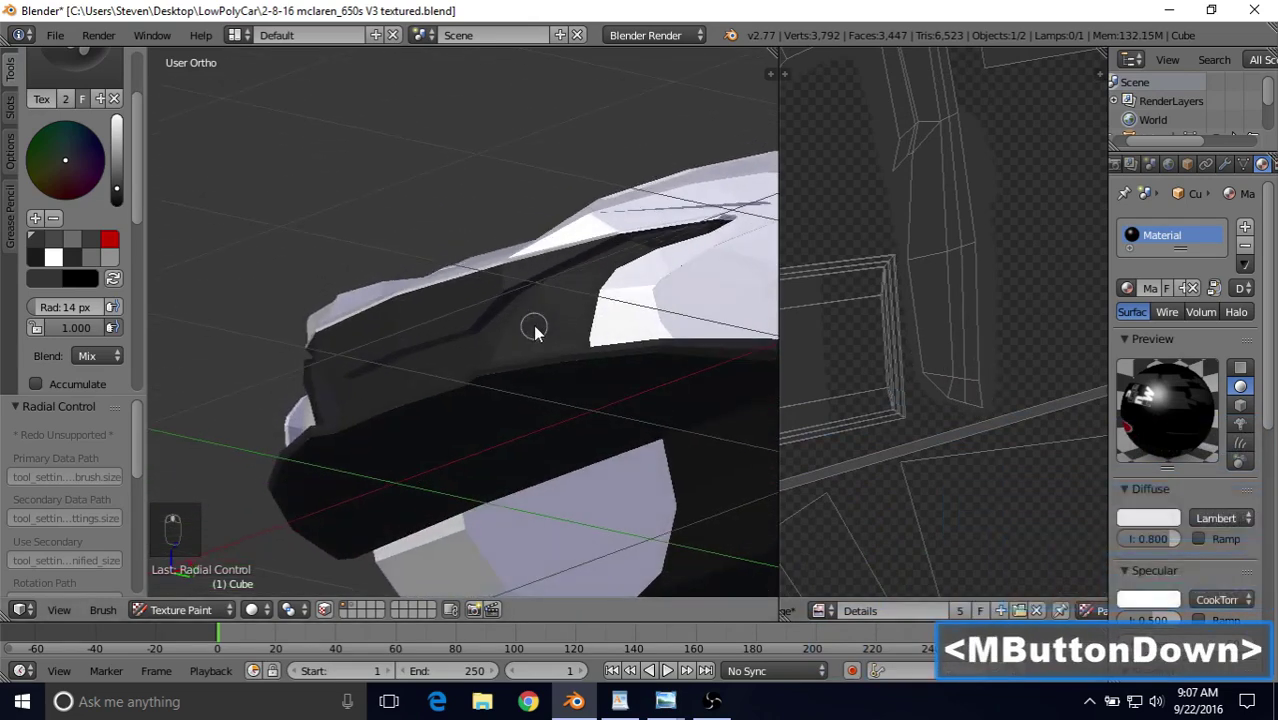
shift+middle_drag(866, 273, 913, 455)
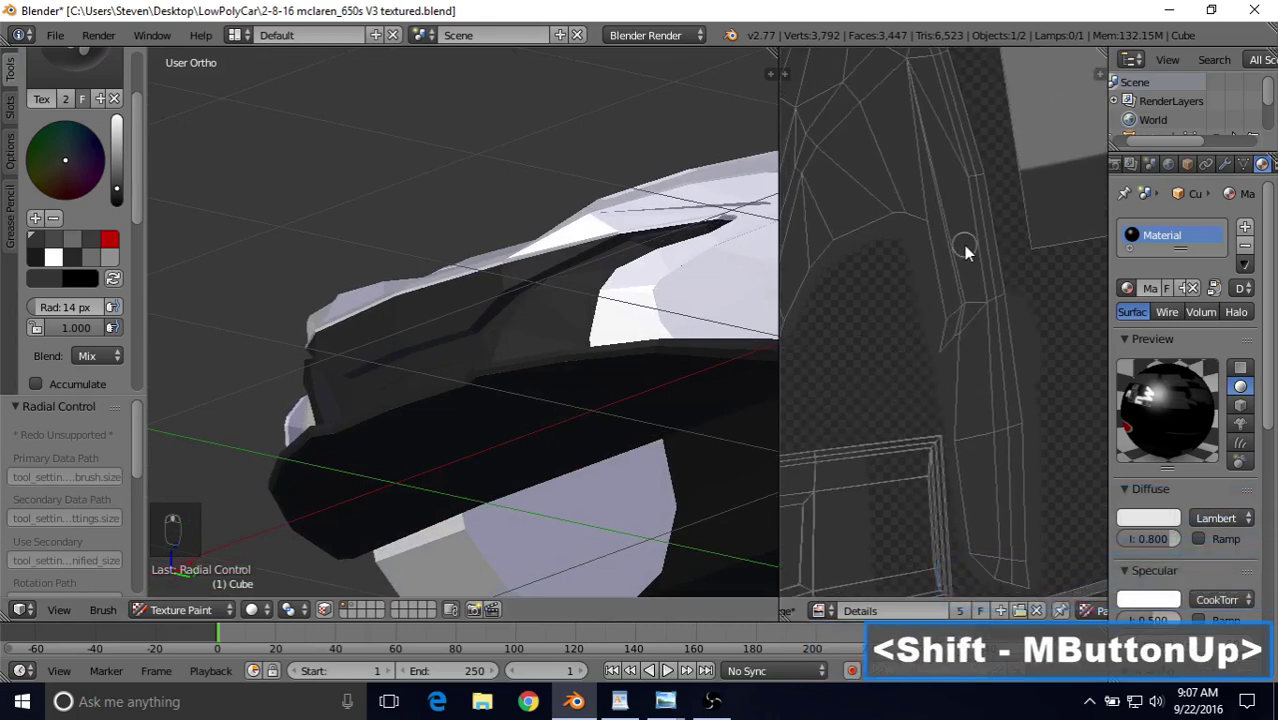
key(f)
click(933, 269)
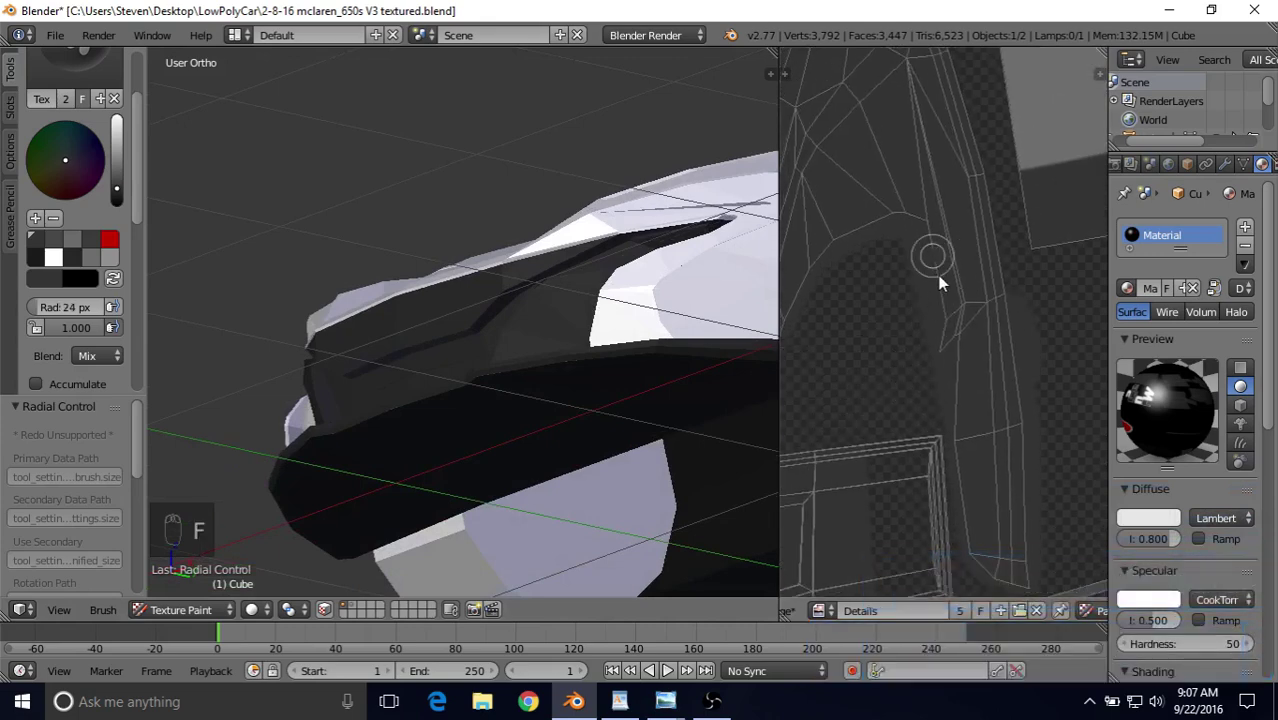
click(938, 280)
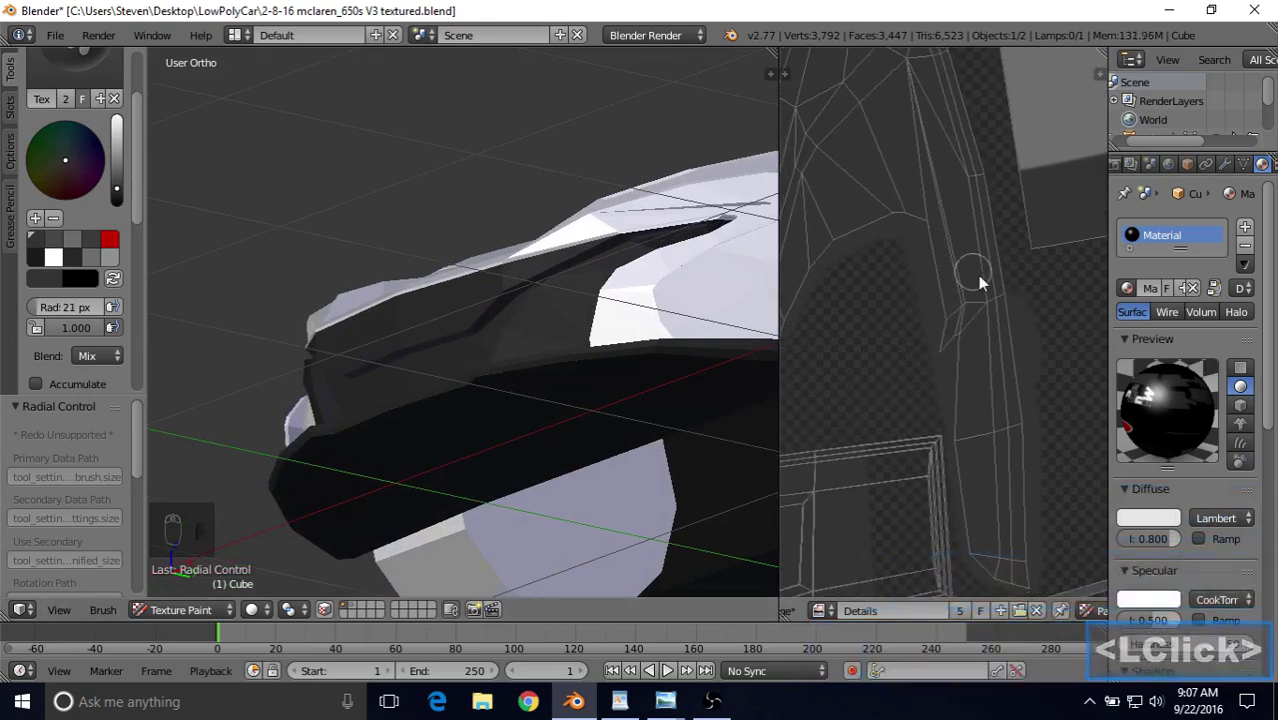
drag(1003, 297, 1012, 292)
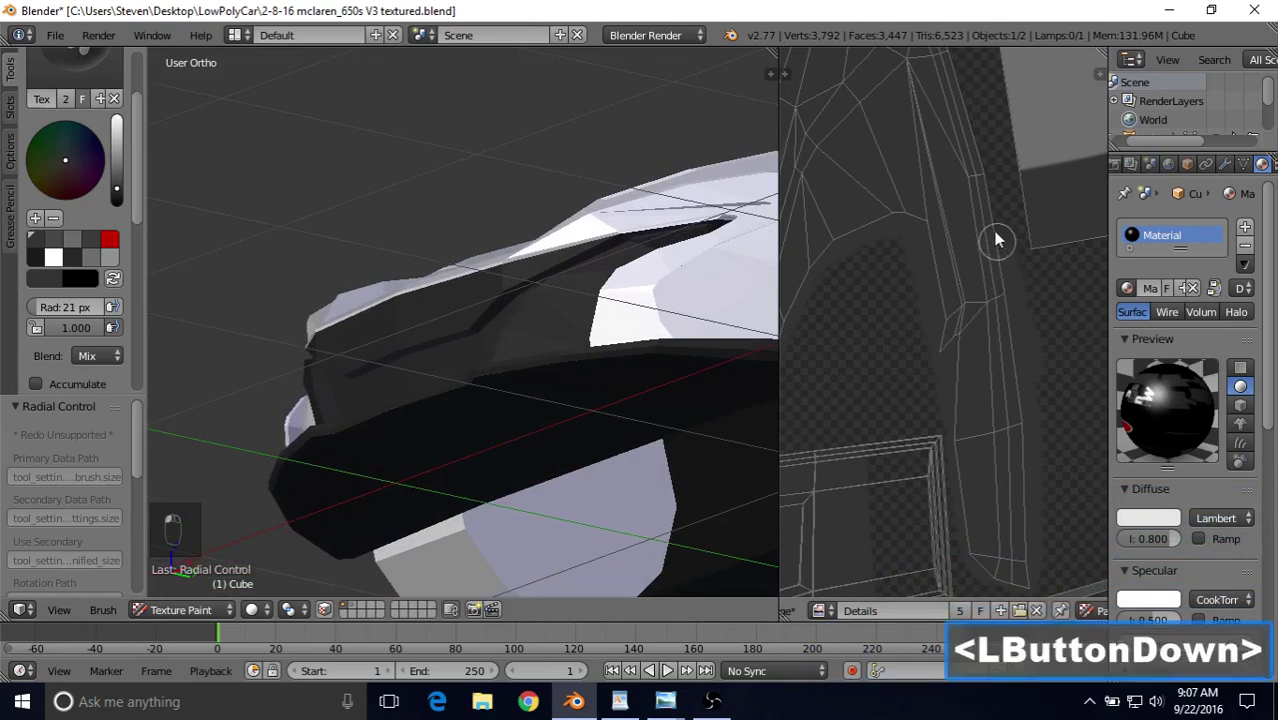
drag(996, 240, 948, 62)
Continue painting the bumper island's outer border up past its middle, beside the light grey panel.
shift+middle_drag(916, 137, 945, 490)
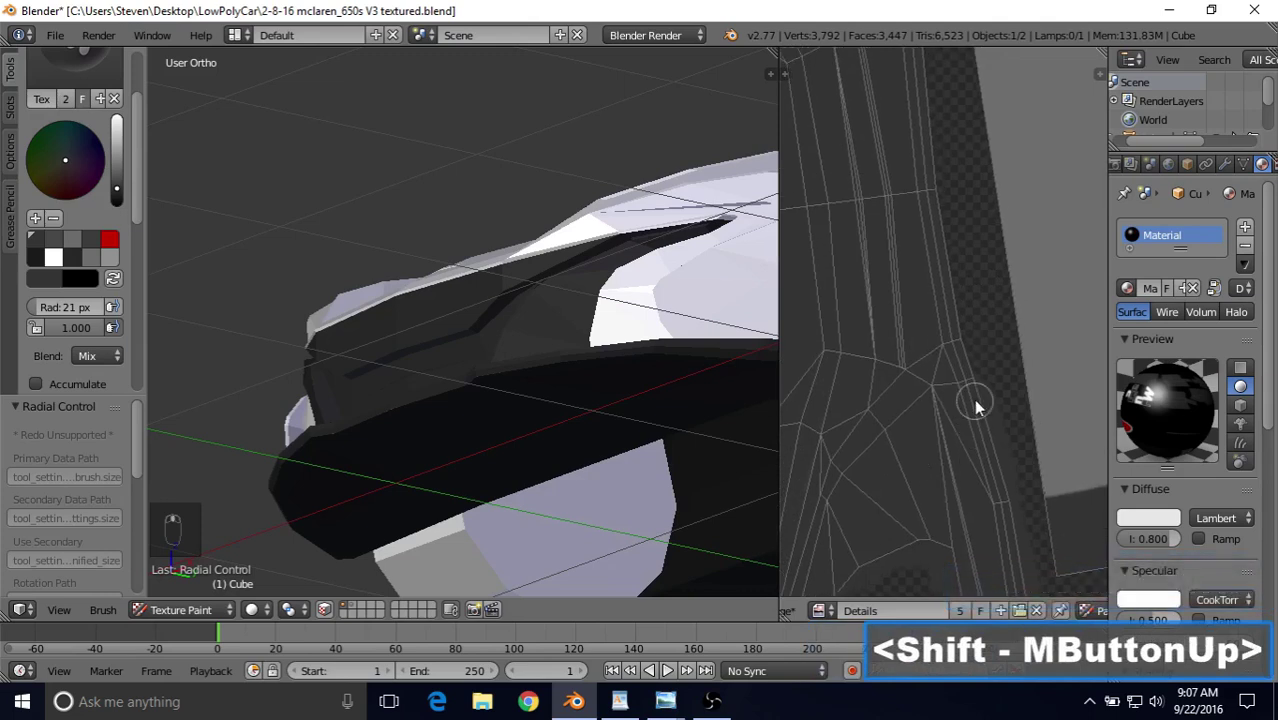
drag(975, 385, 916, 55)
shift+middle_drag(902, 140, 901, 434)
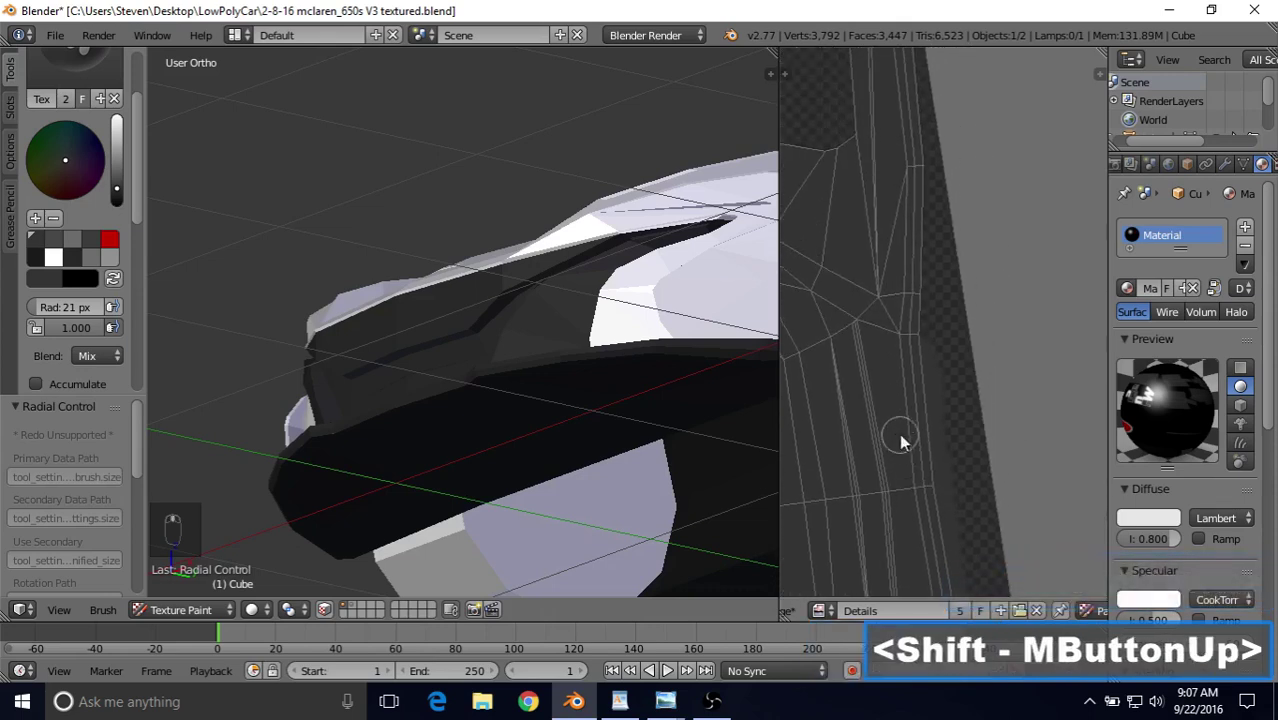
mouse_move(922, 340)
mouse_down()
mouse_move(922, 318)
mouse_move(926, 368)
mouse_move(926, 289)
mouse_up()
drag(924, 222, 915, 166)
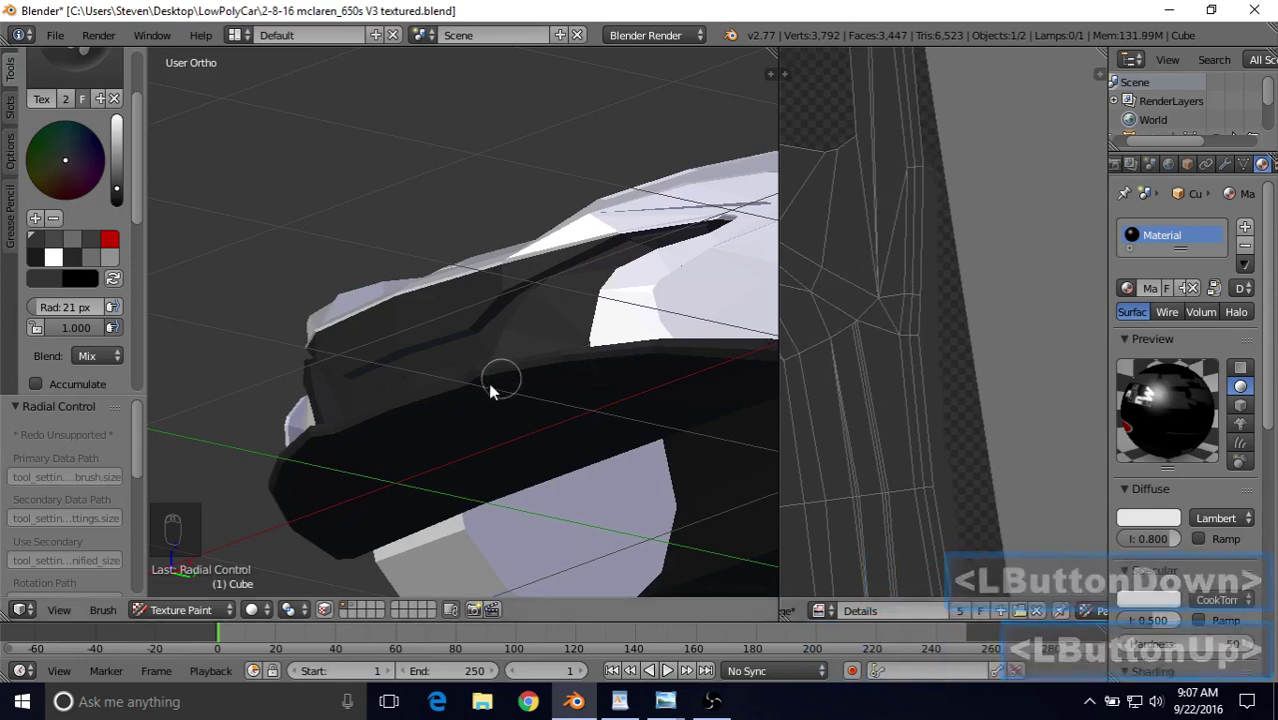
Paint the bumper island's border along its upper prong and around the prong's tip.
shift+middle_drag(875, 290, 916, 385)
click(895, 298)
drag(895, 298, 859, 80)
mouse_move(870, 198)
shift+middle_down()
mouse_move(893, 311)
mouse_move(904, 277)
shift+middle_up()
mouse_move(900, 262)
mouse_down()
mouse_move(884, 148)
mouse_move(923, 95)
mouse_up()
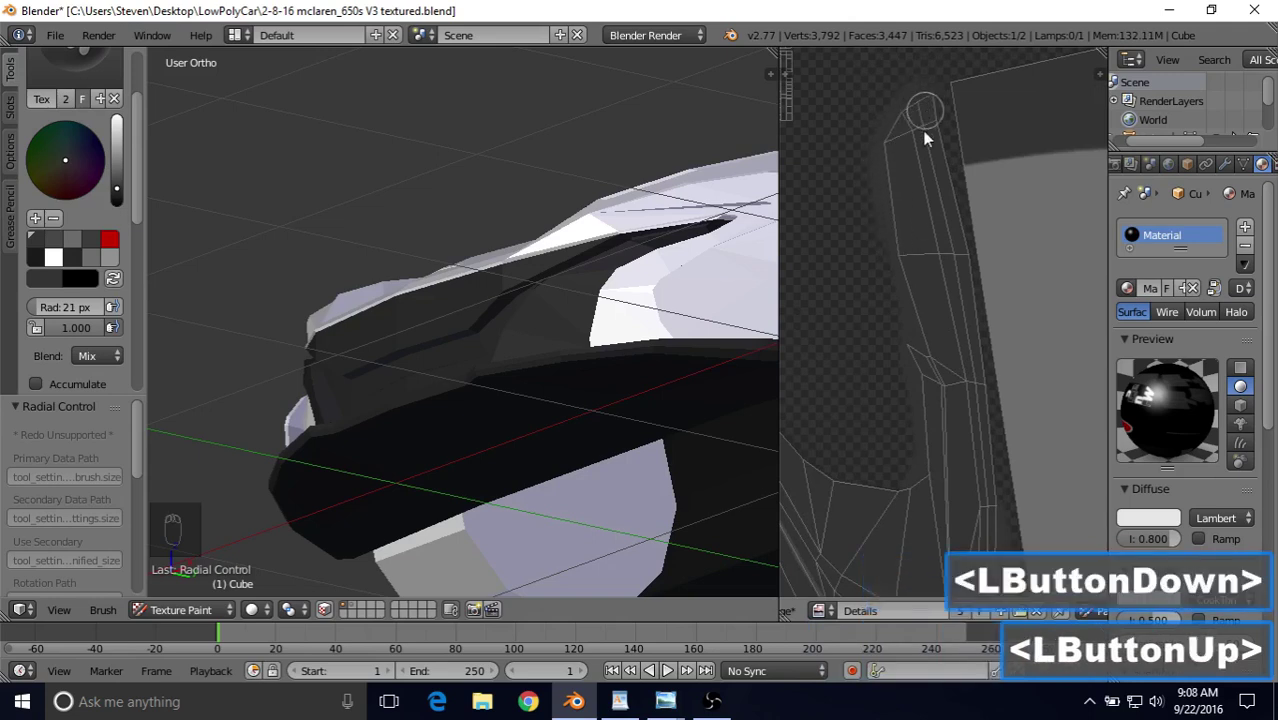
Paint the narrow gap between the upper prong and the neighbouring panel, using a brush radius of 7 px and then 12 px.
key(f)
click(905, 373)
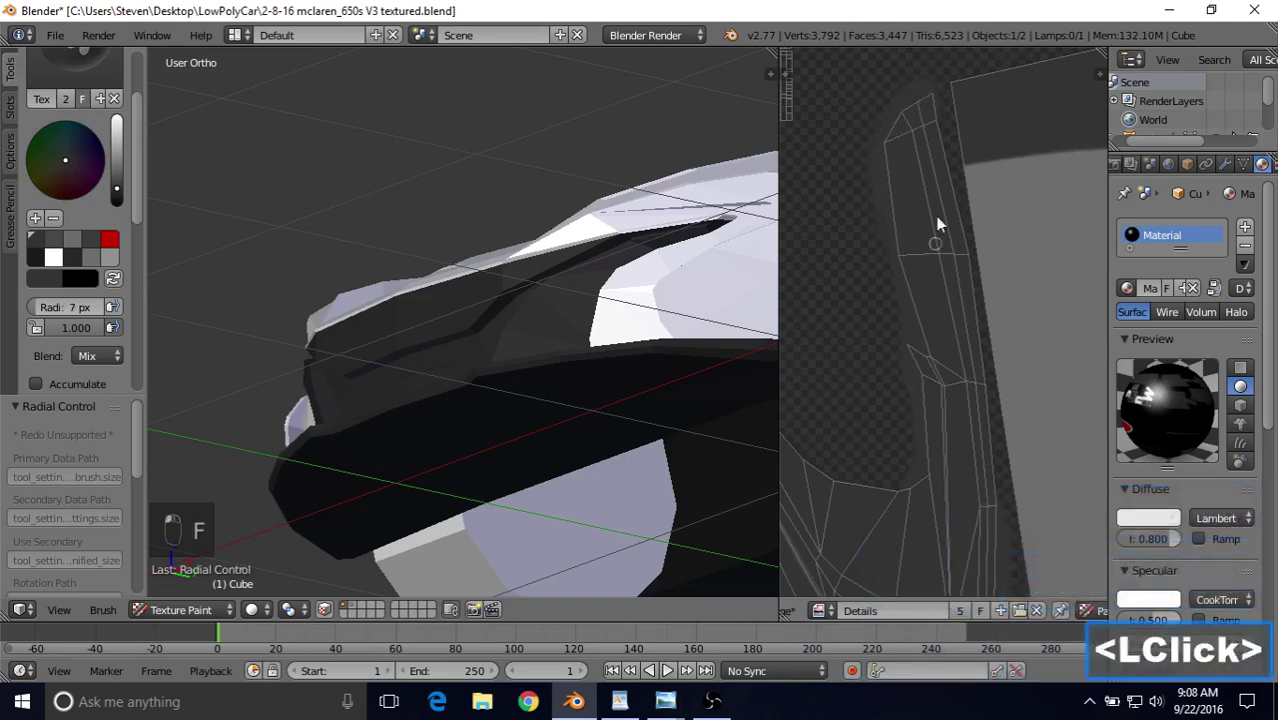
drag(937, 123, 940, 139)
key(f)
click(941, 125)
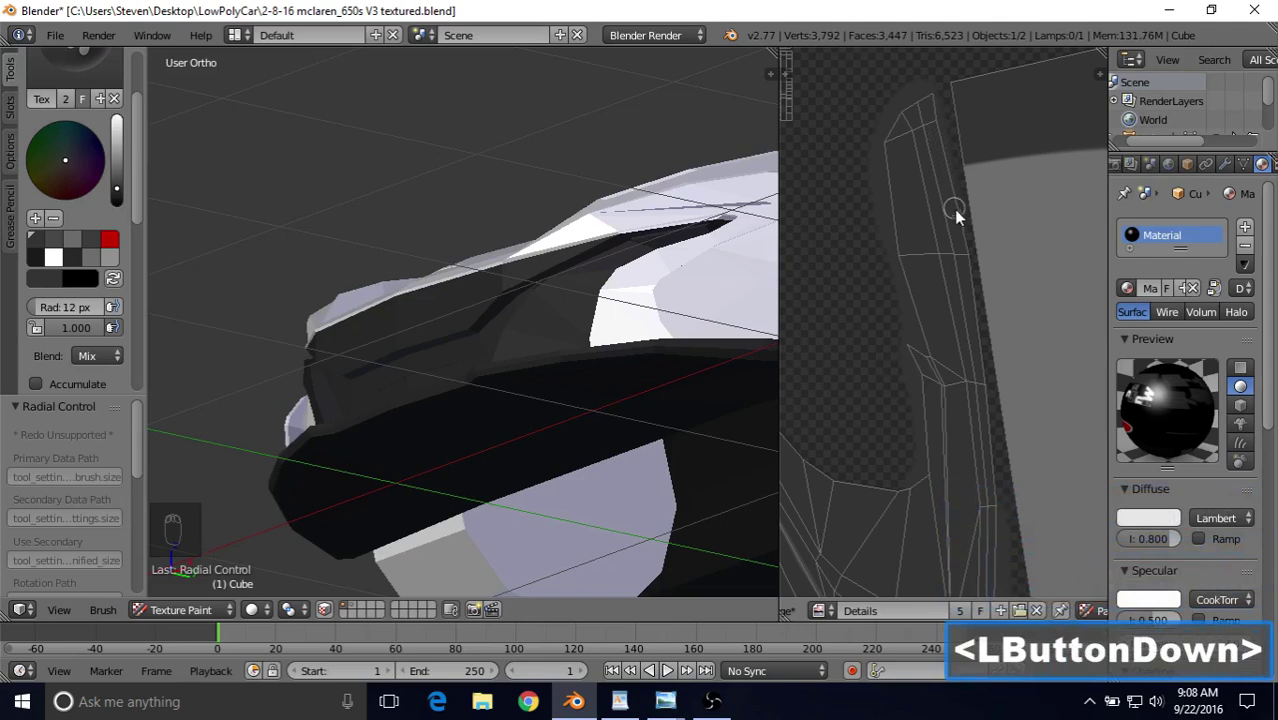
mouse_move(954, 209)
mouse_down()
mouse_move(958, 221)
mouse_move(954, 185)
mouse_move(959, 235)
mouse_up()
scroll(948, 279, up, 3)
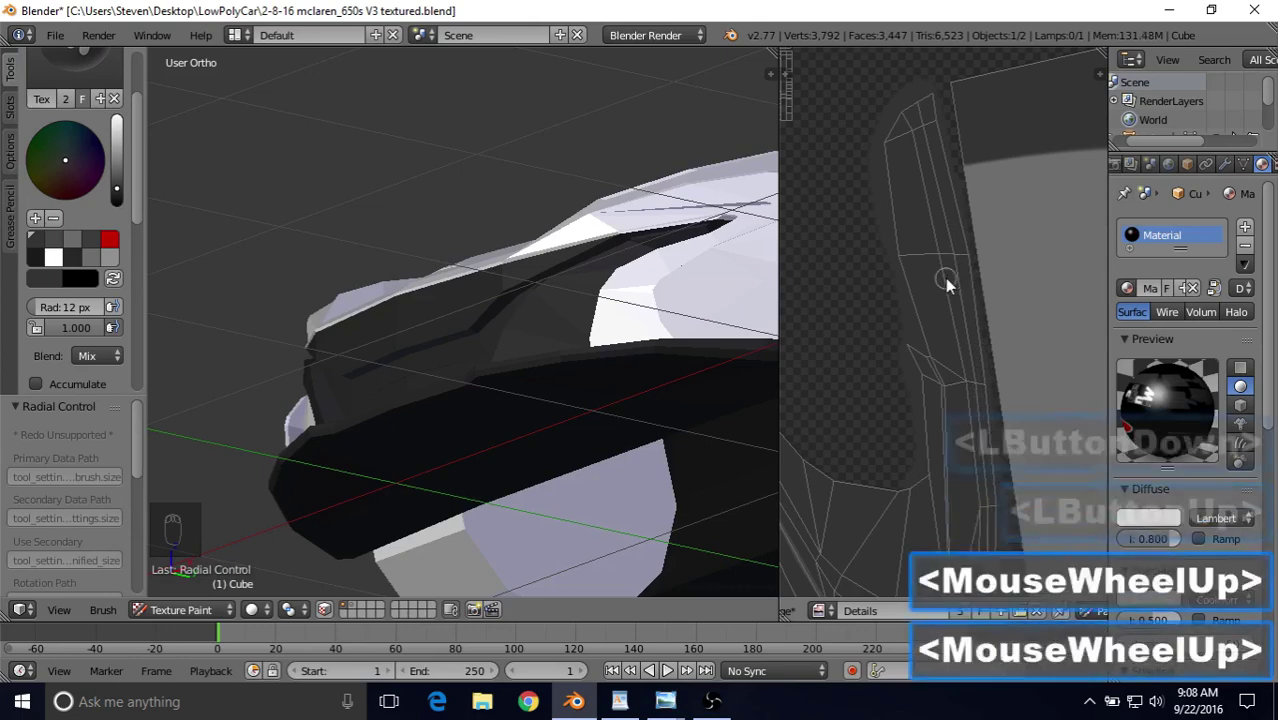
Paint the narrow gap along the upper prong's lower stretch, between the bumper island and the light grey panel.
shift+middle_drag(950, 282, 879, 257)
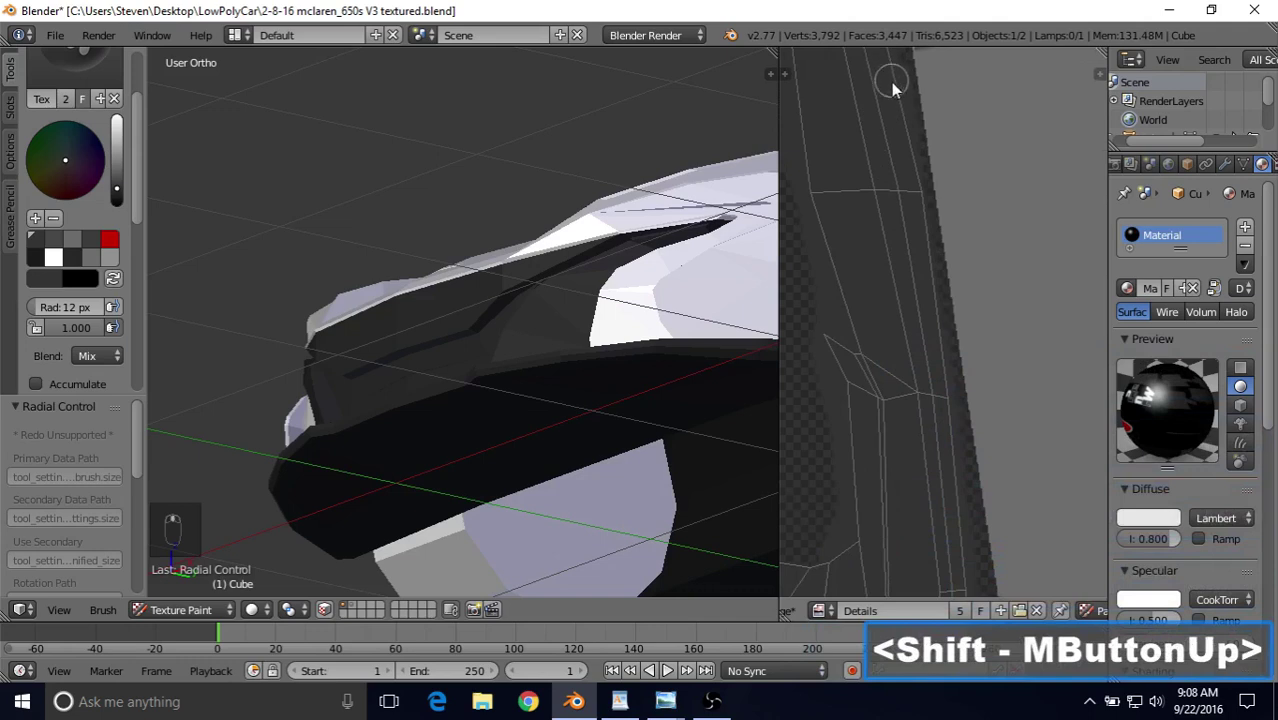
click(912, 184)
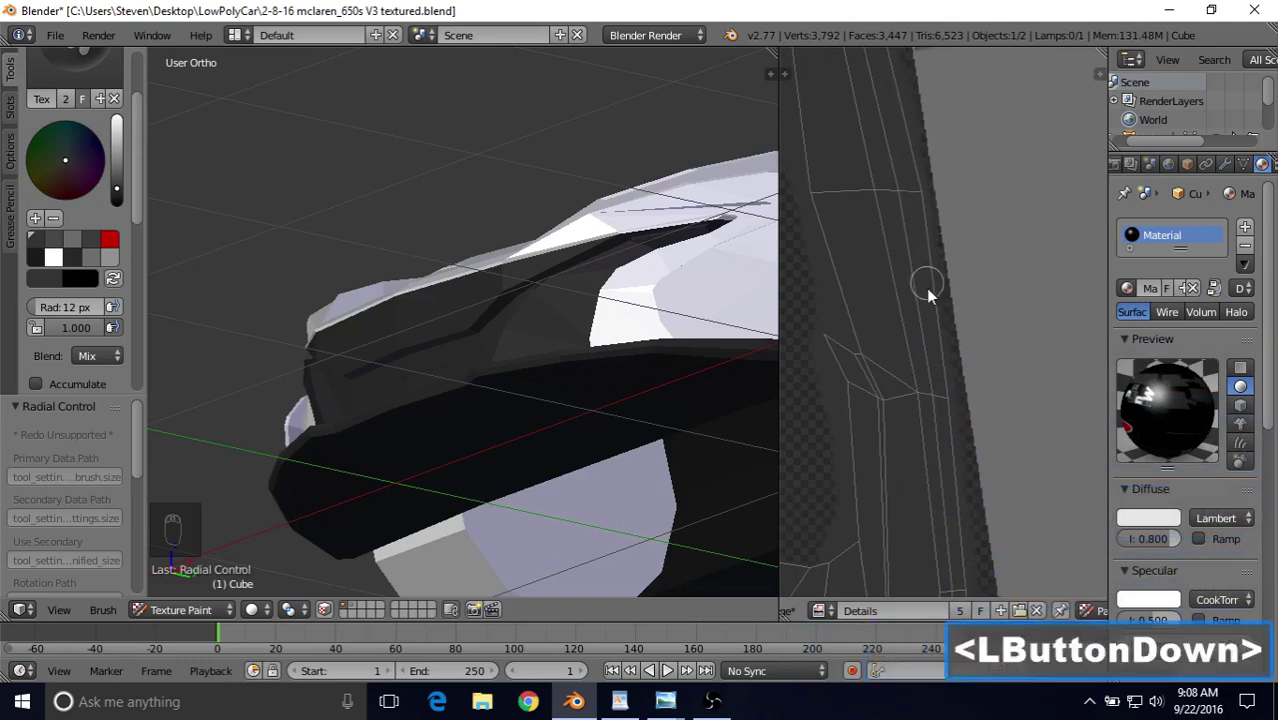
drag(938, 350, 926, 342)
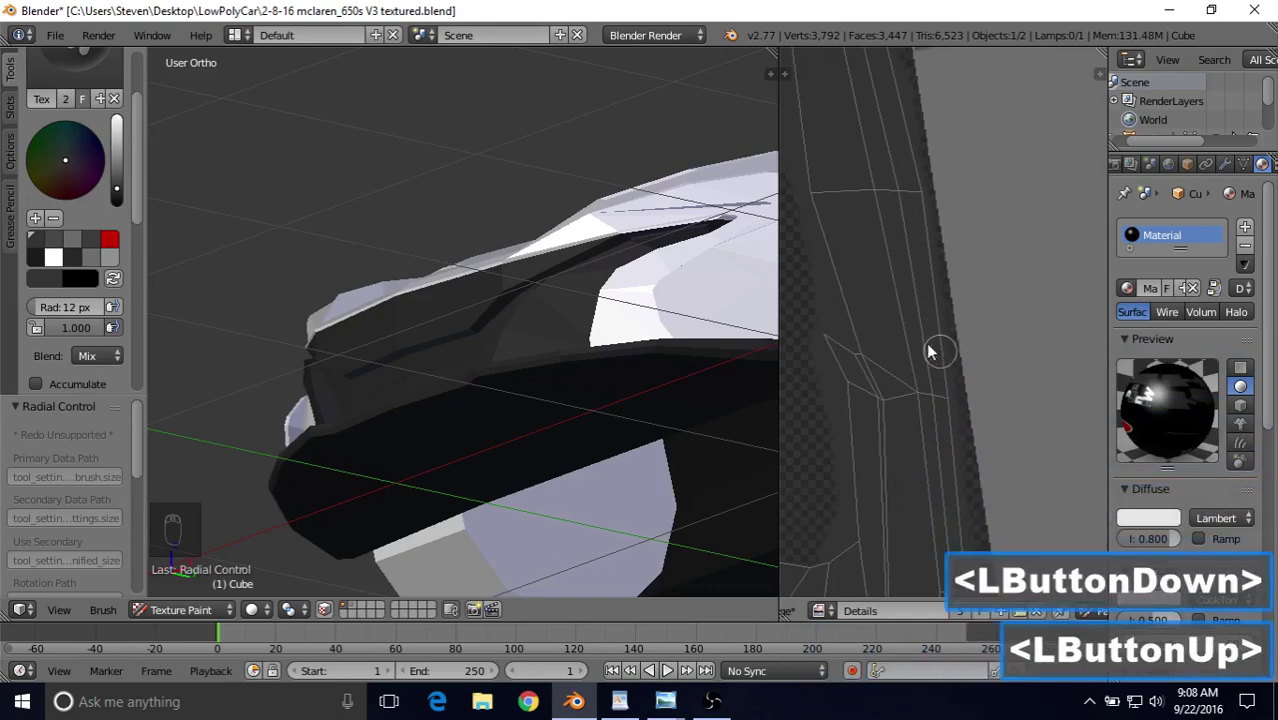
Set the brush radius to 20 px and paint the bumper island's border along the inner curve between its prongs, up to the opposite prong's tip.
scroll(890, 240, down, 3)
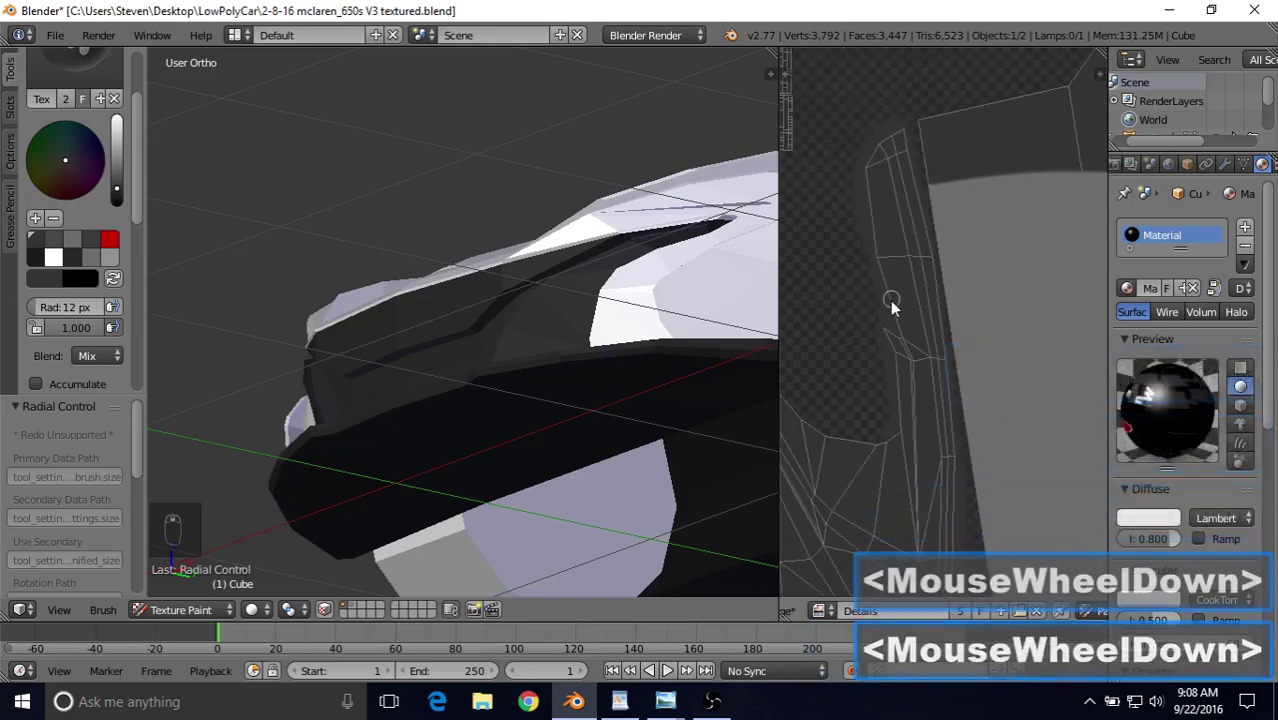
shift+middle_drag(893, 305, 936, 274)
key(f)
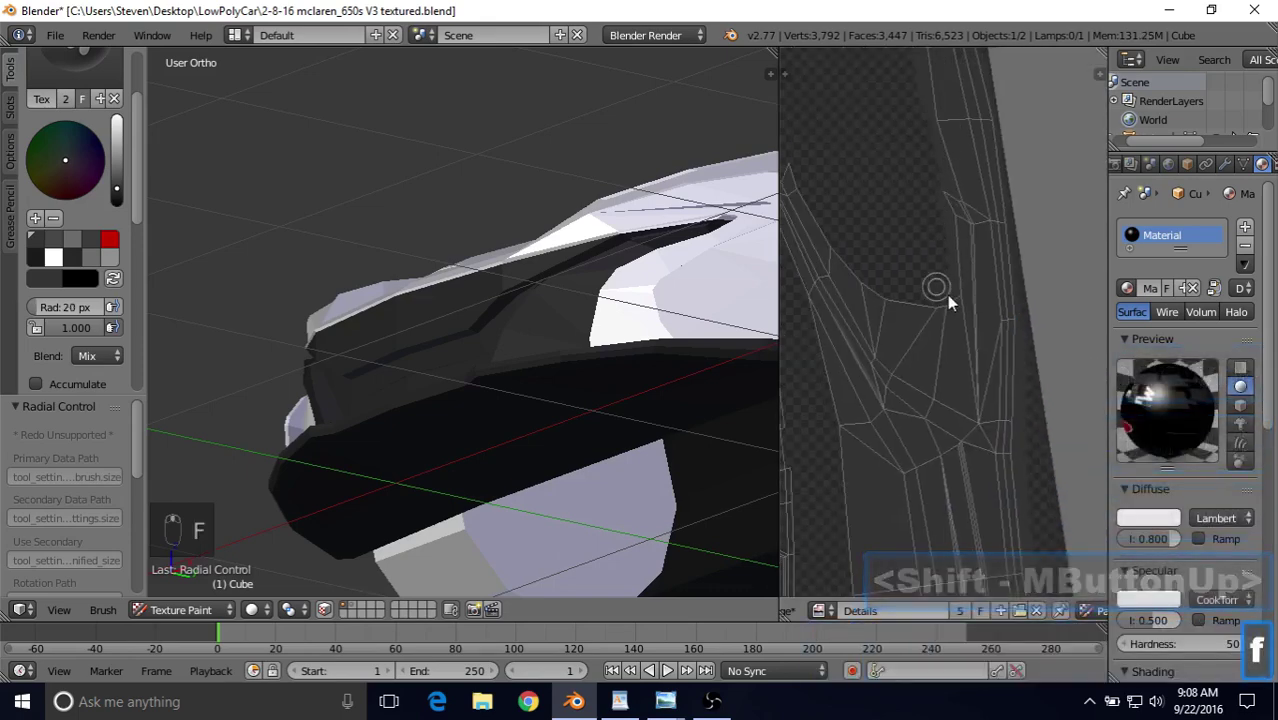
click(947, 296)
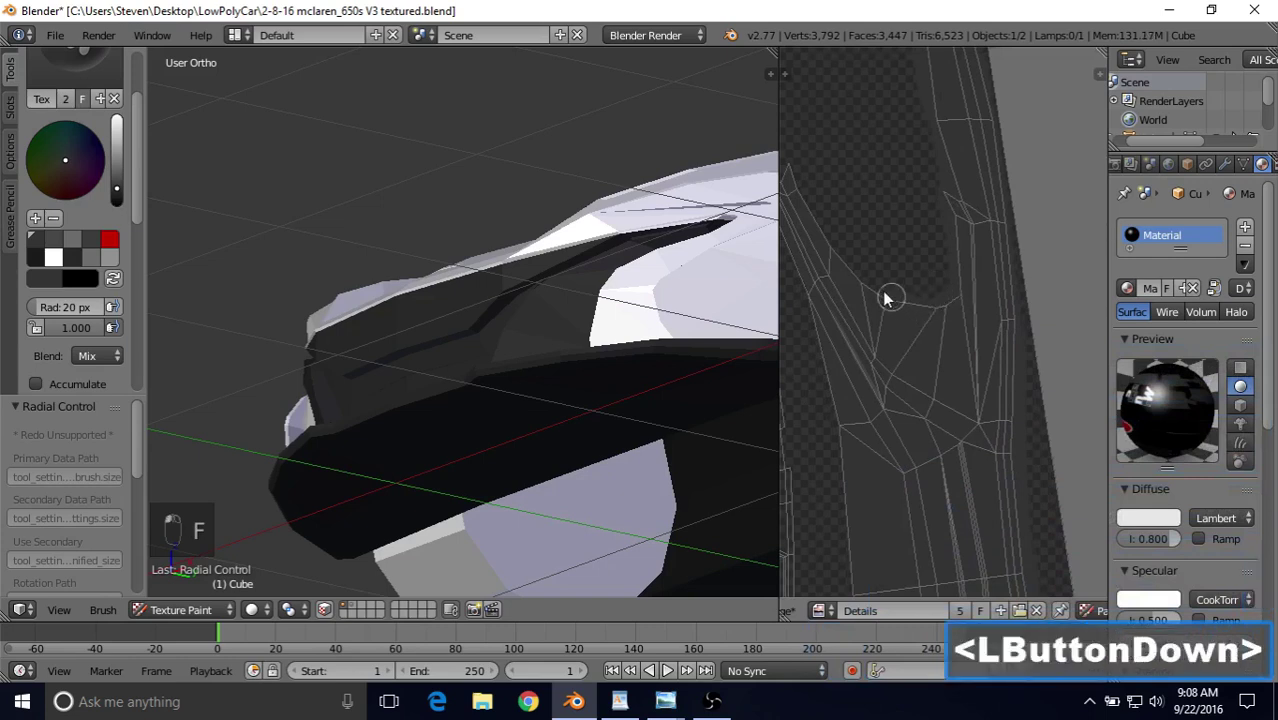
drag(864, 279, 836, 246)
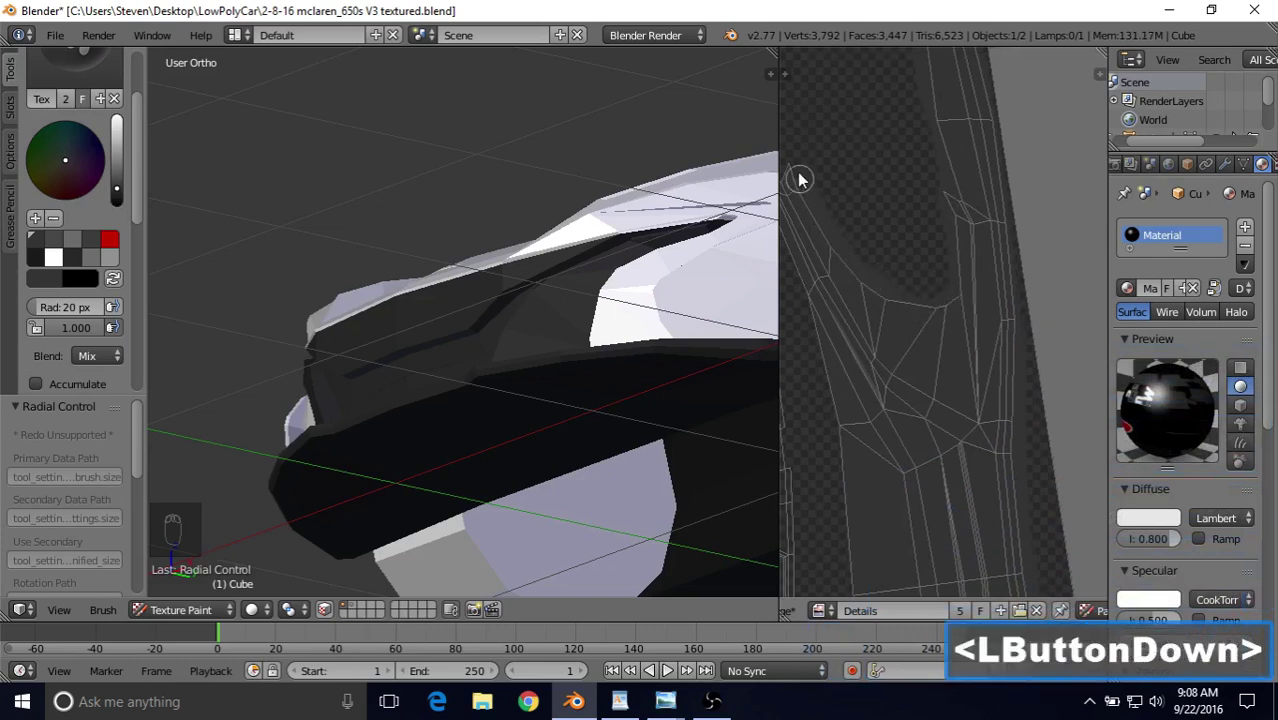
drag(800, 180, 802, 180)
shift+middle_drag(822, 177, 884, 163)
shift+middle_drag(882, 160, 890, 222)
scroll(893, 228, up, 3)
shift+middle_drag(901, 171, 941, 181)
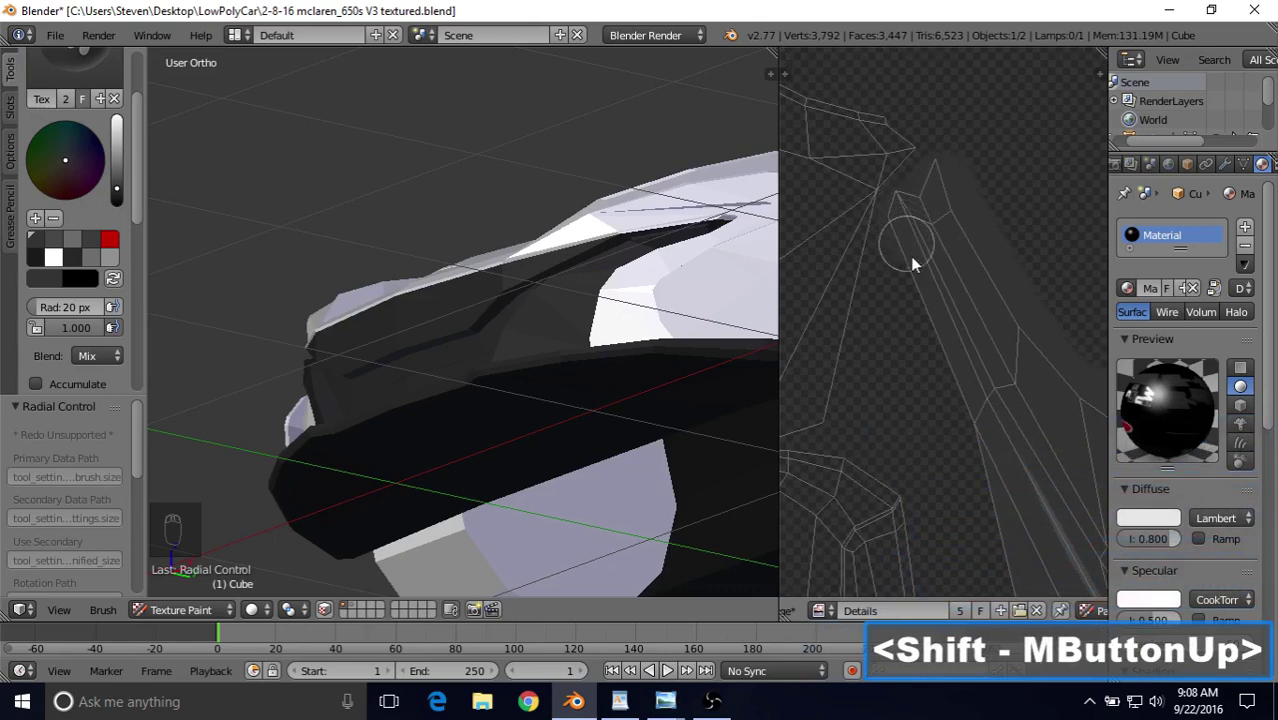
Paint dark strokes along the outer edge of the long body panel's UV island in the Details texture, down to its lower tip.
click(1000, 490)
shift+middle_drag(990, 420, 882, 220)
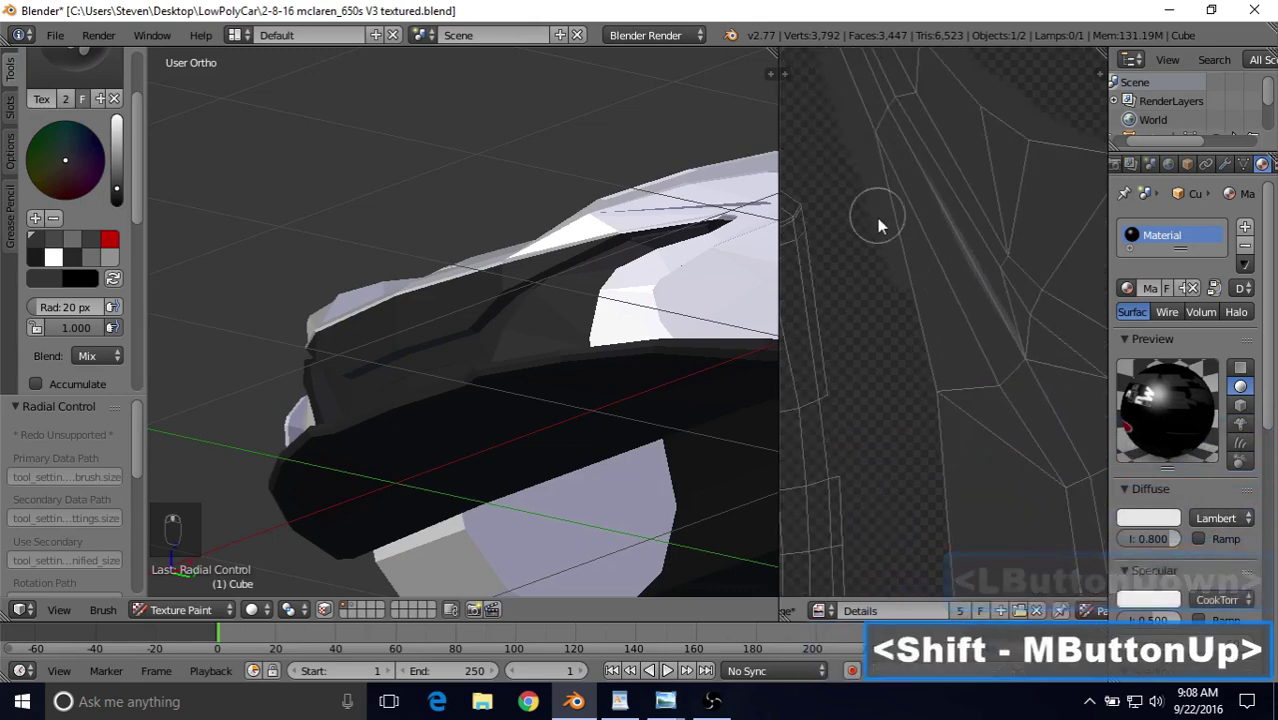
scroll(876, 238, down, 3)
shift+middle_drag(918, 323, 905, 200)
click(902, 183)
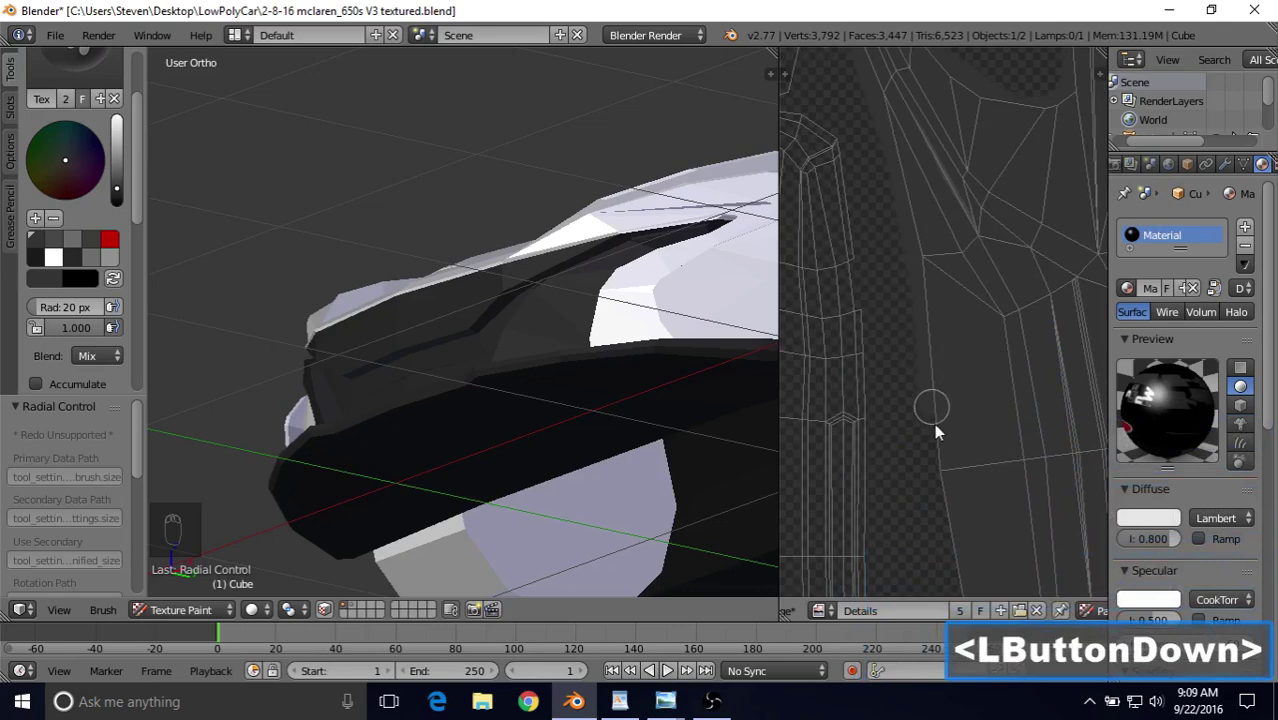
click(951, 566)
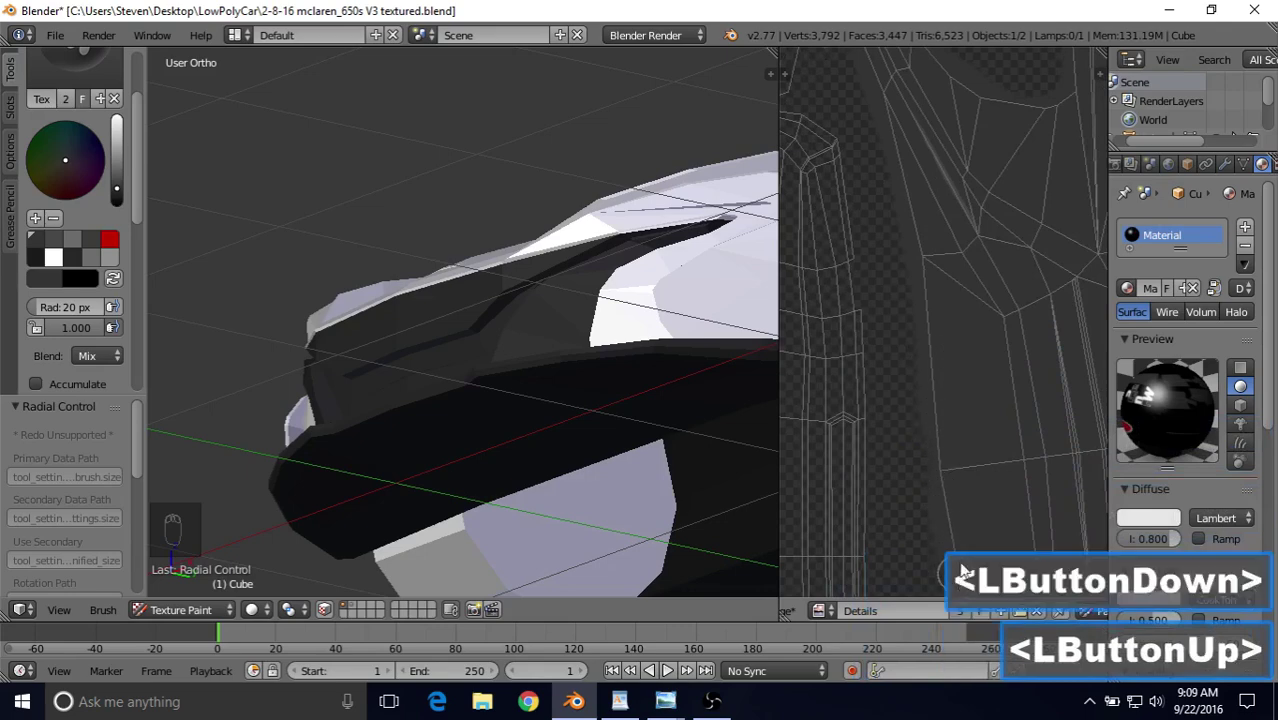
shift+middle_drag(950, 371, 901, 141)
scroll(898, 200, down, 2)
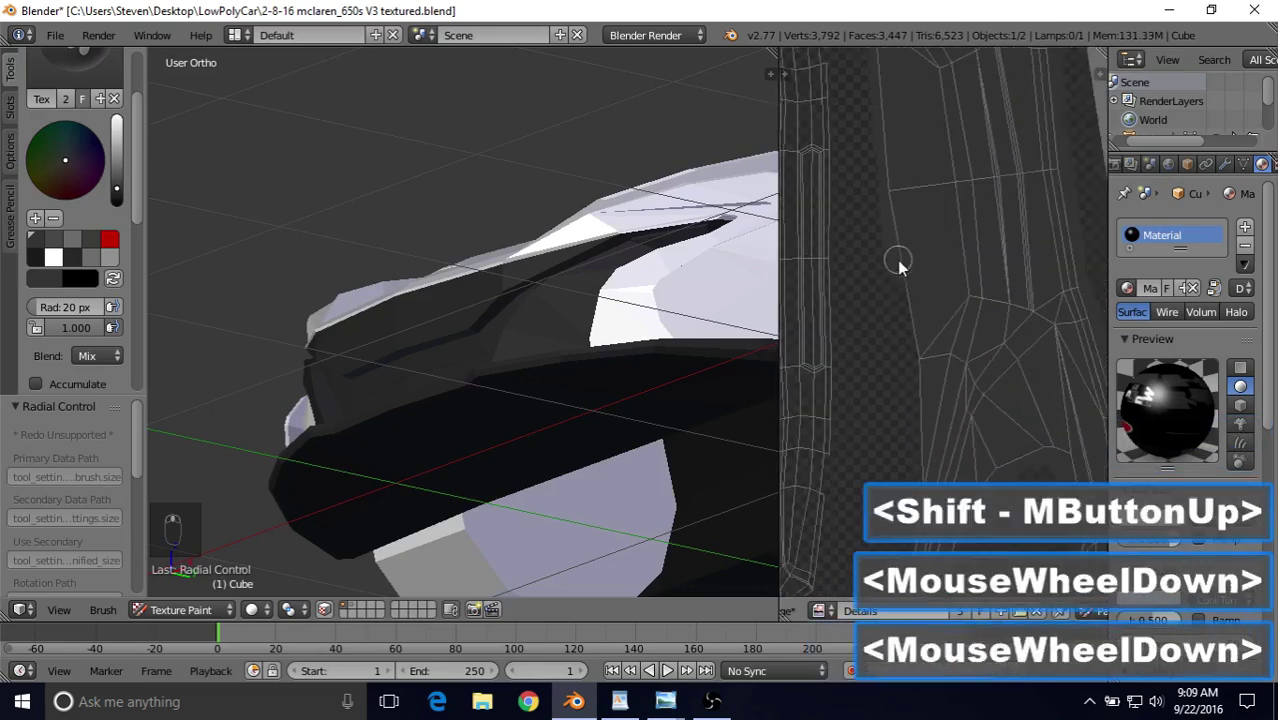
shift+middle_drag(896, 266, 859, 160)
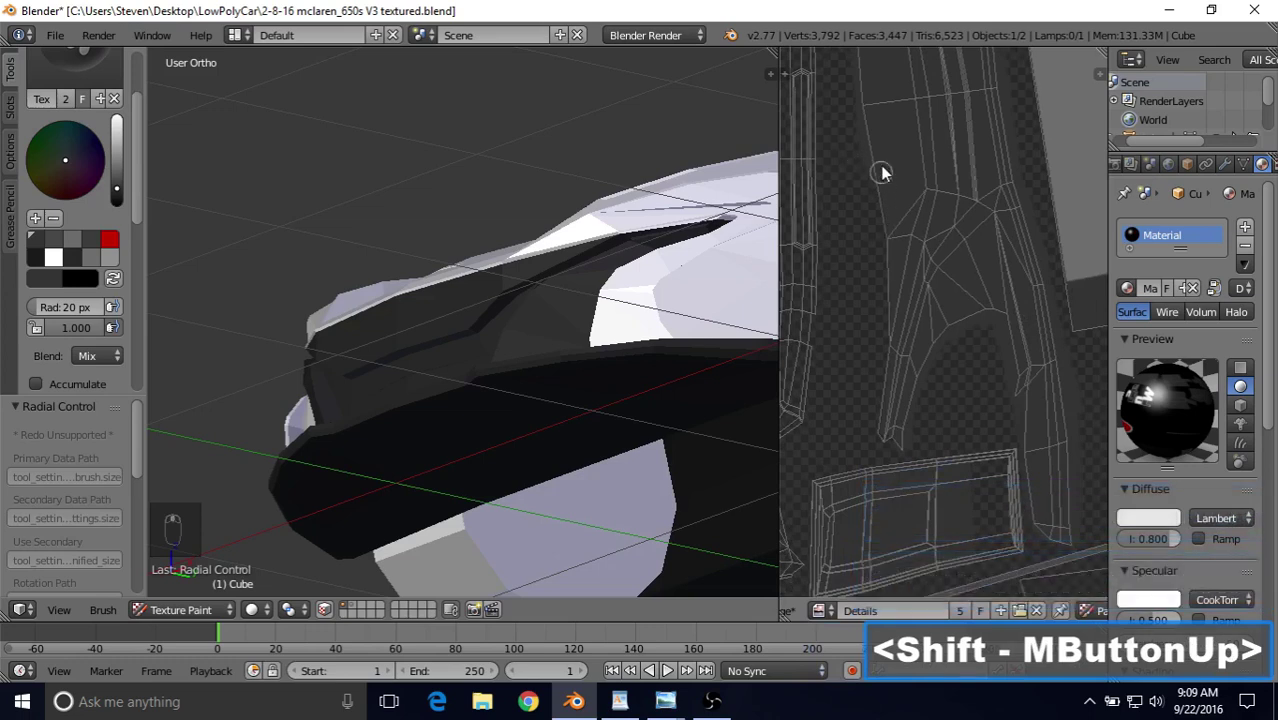
click(871, 175)
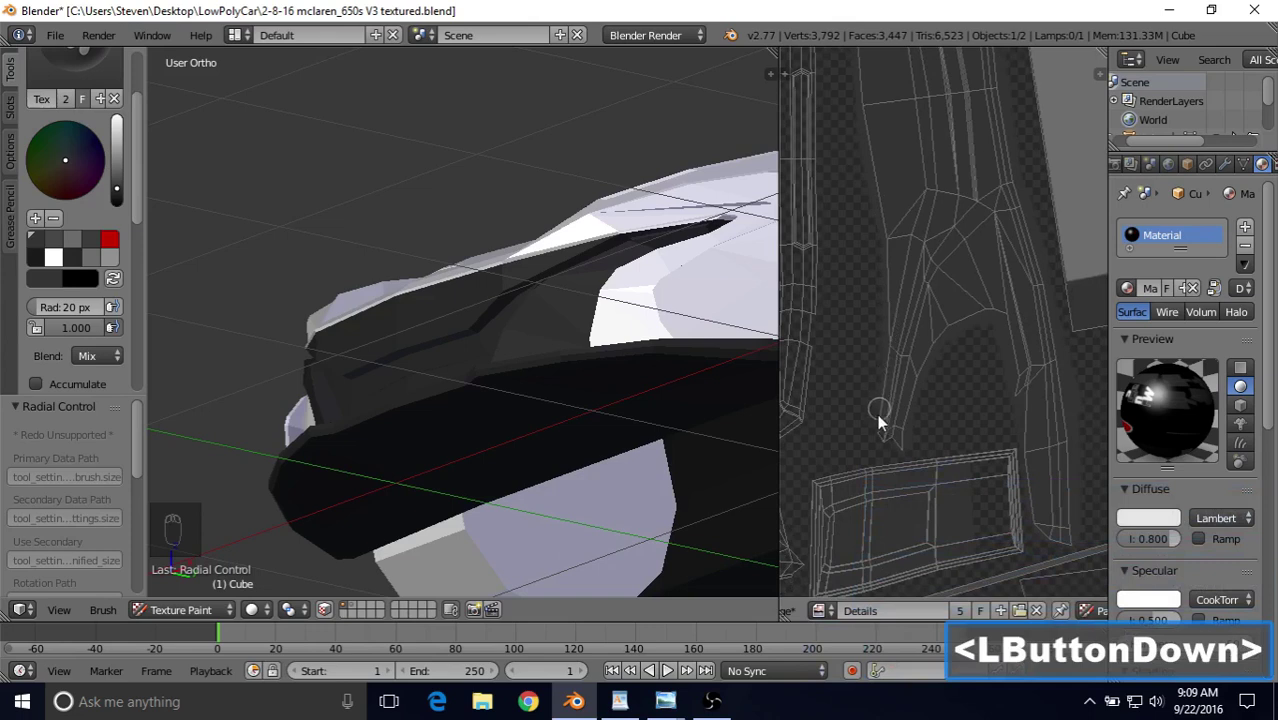
drag(890, 442, 907, 437)
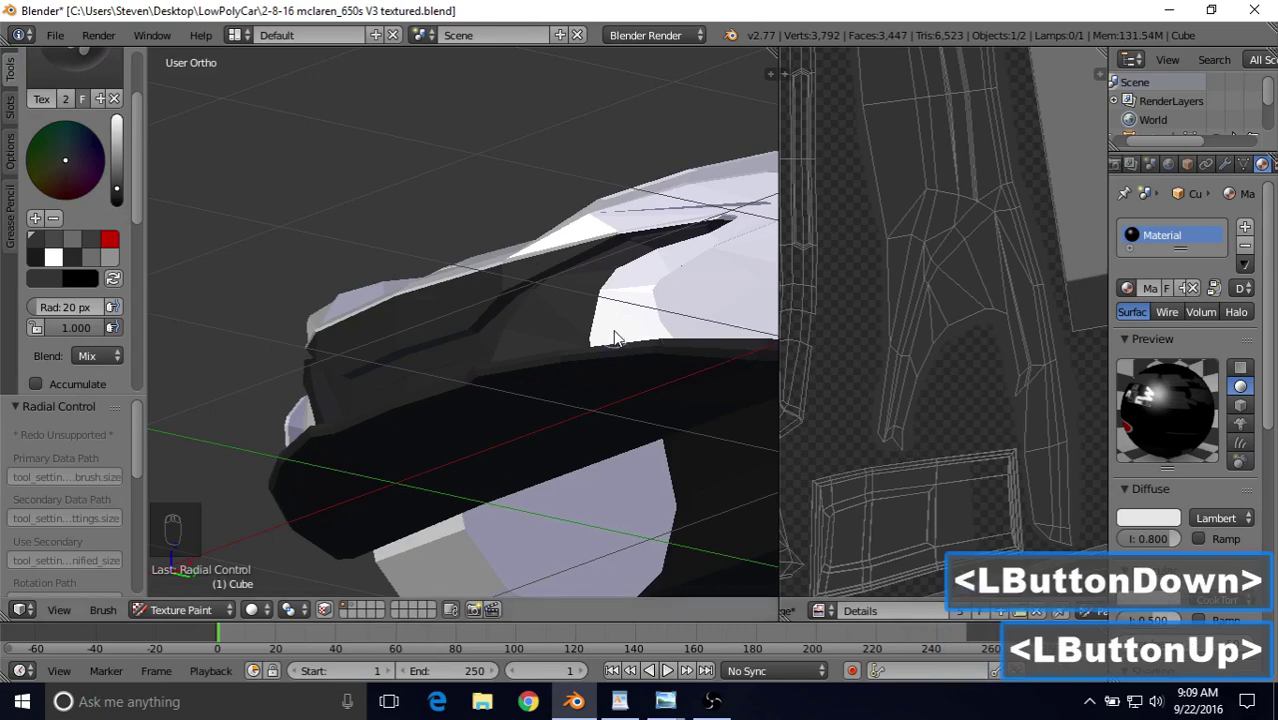
Save the painted Details texture to disk with Save As Image.
middle_drag(620, 360, 485, 350)
scroll(559, 395, down, 2)
middle_drag(780, 611, 884, 611)
click(882, 612)
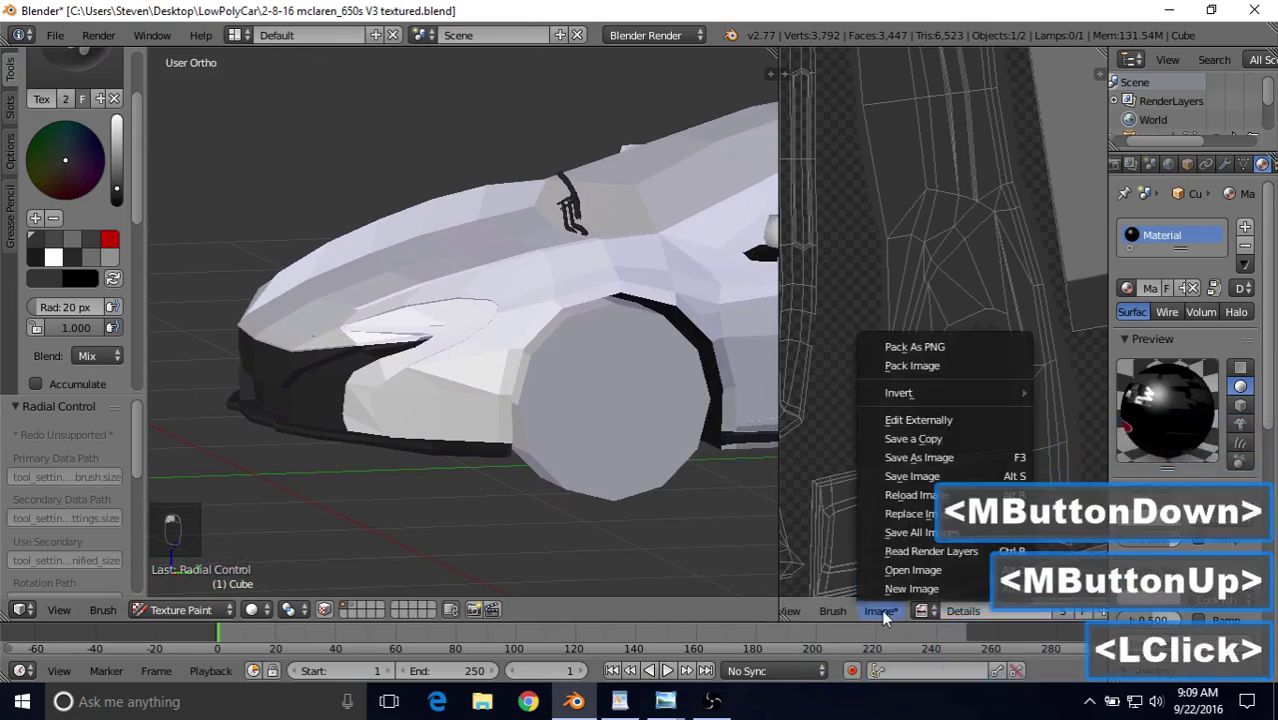
click(906, 458)
click(1205, 84)
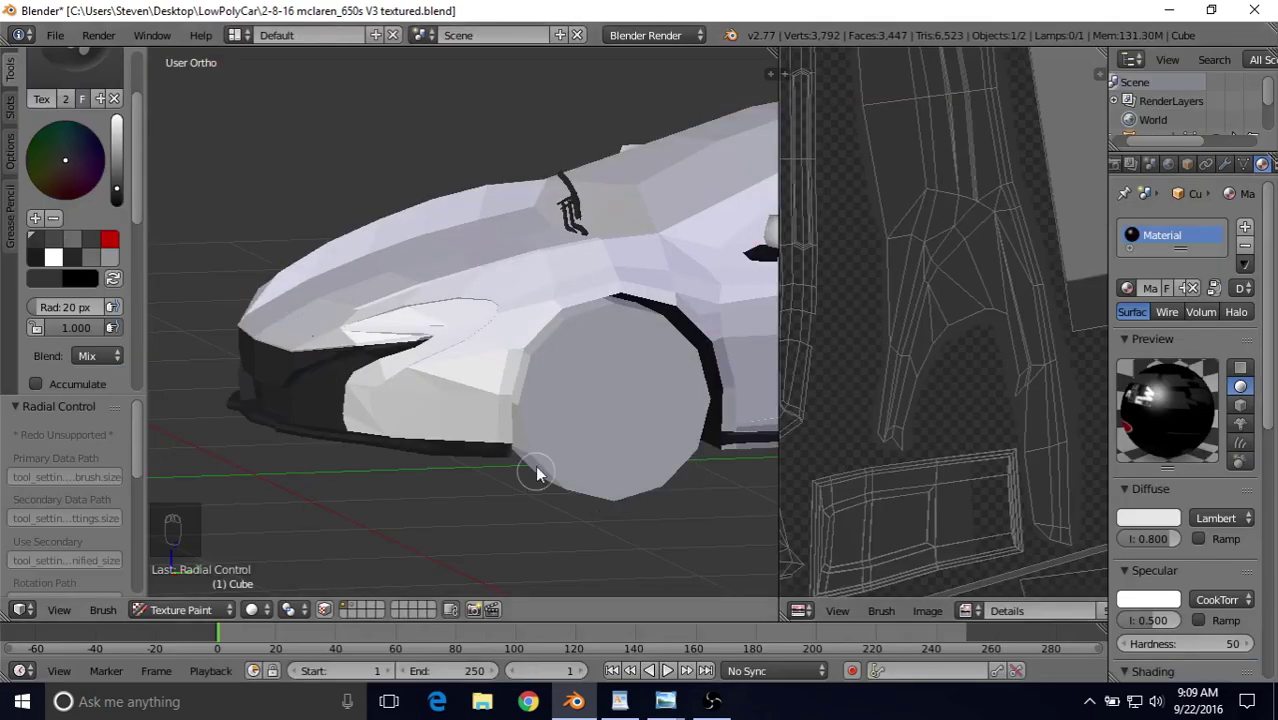
Examine the Mclaren Wheel reference photo in Windows Photo Viewer, including the side skirt badge, and return to Blender.
middle_drag(473, 367, 464, 298)
click(662, 701)
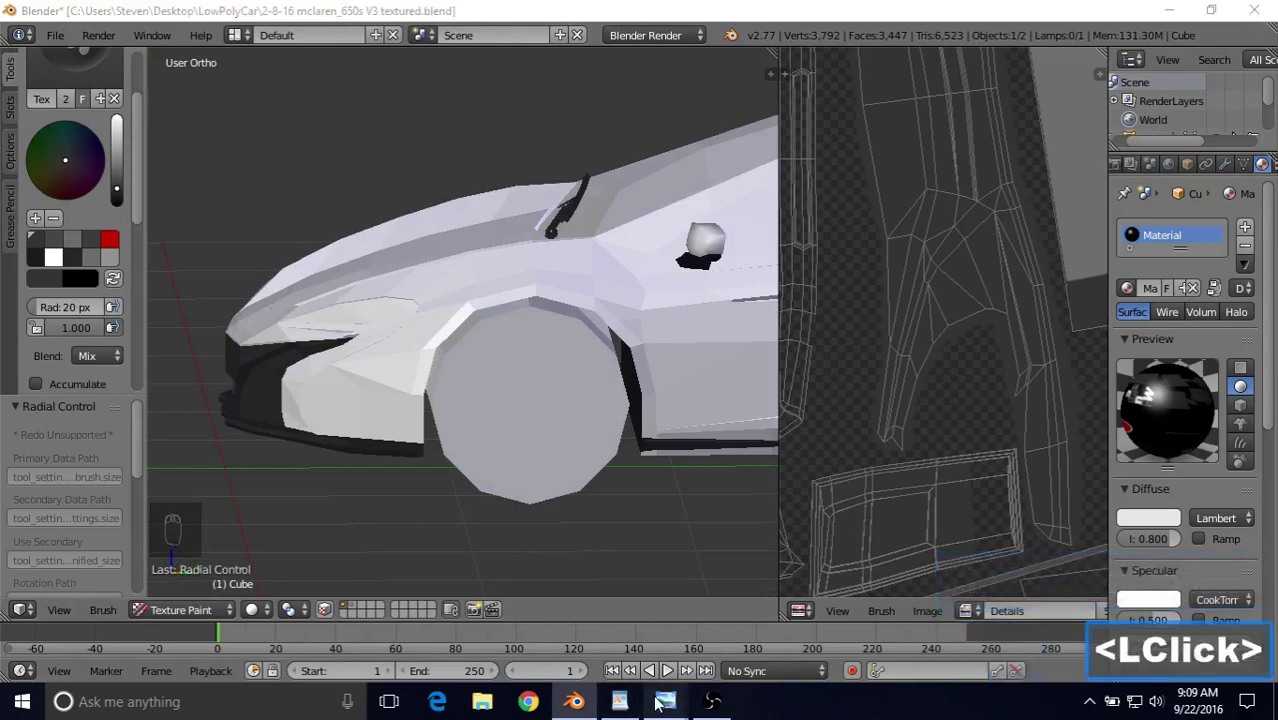
mouse_move(751, 611)
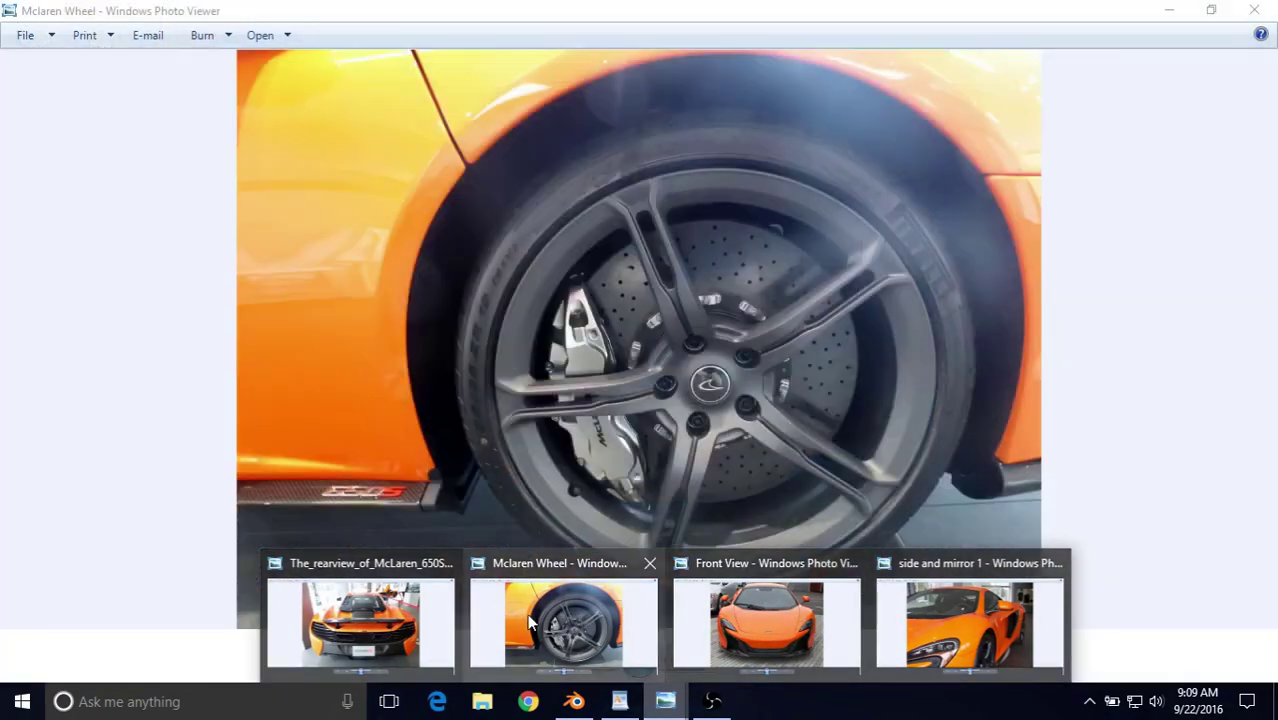
click(527, 613)
drag(571, 346, 358, 437)
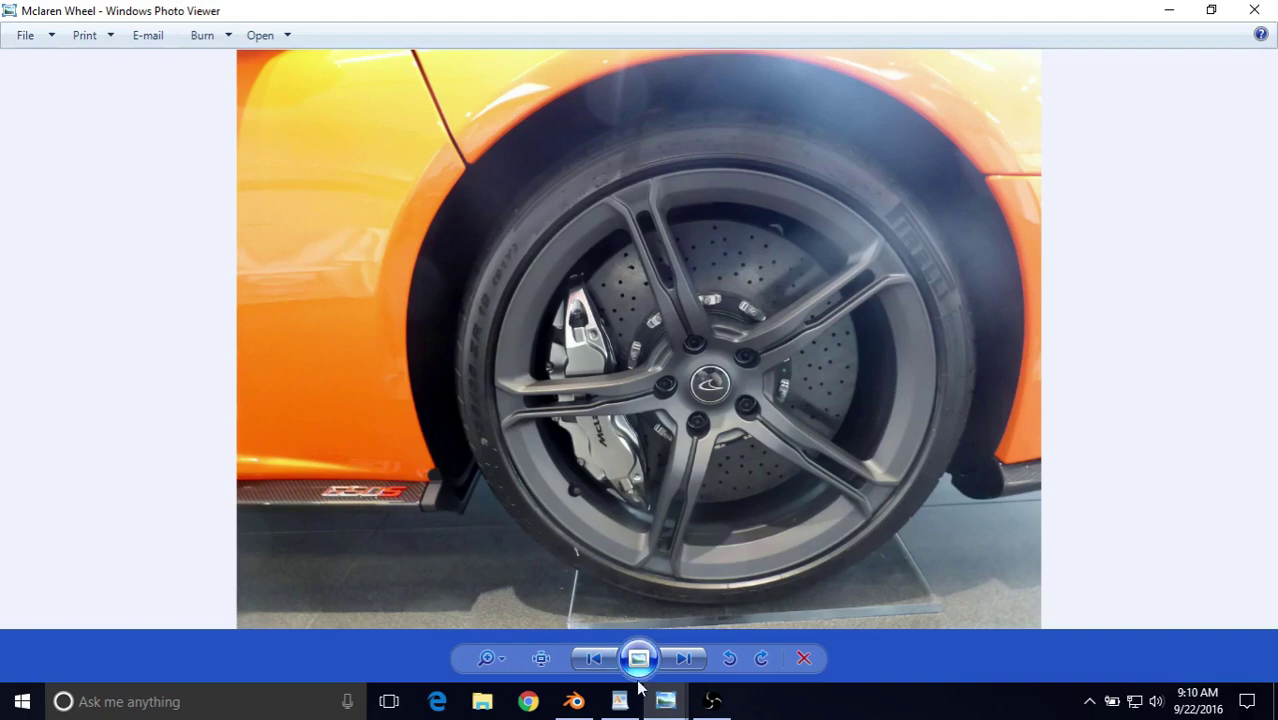
click(574, 701)
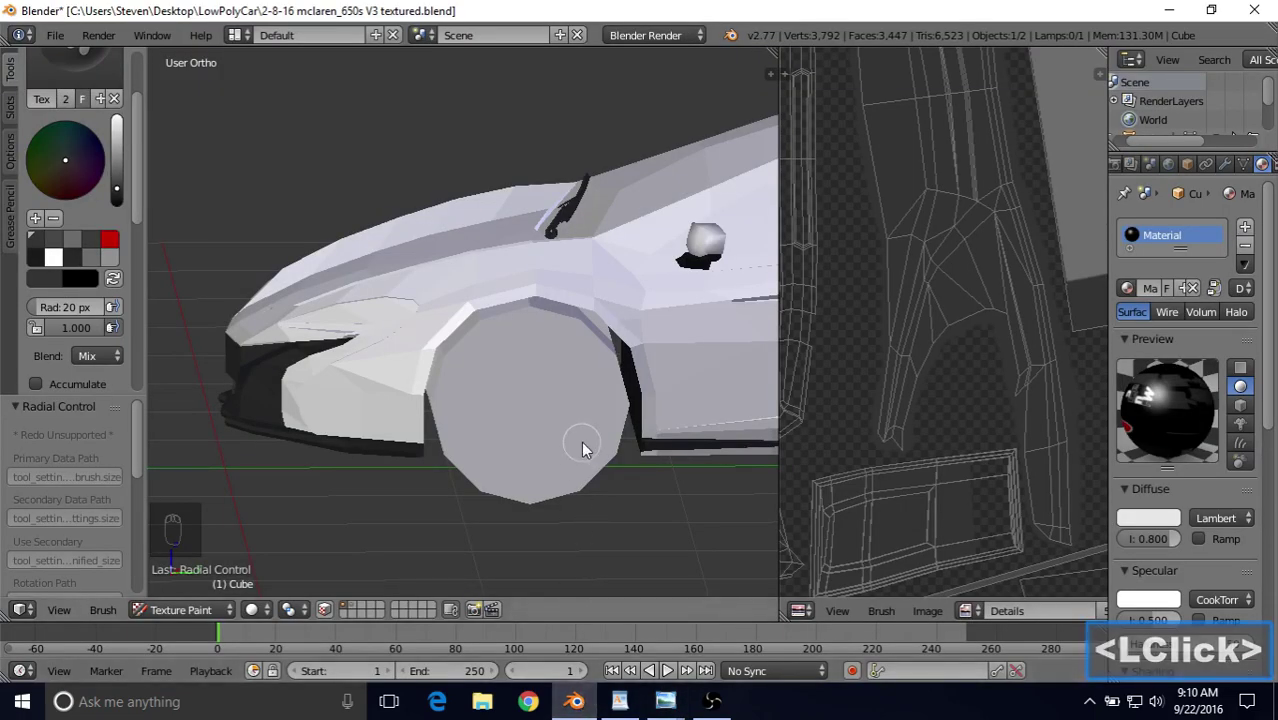
Enable face selection masking and select all linked faces of the 650S lettering on the side skirt behind the front wheel.
shift+middle_drag(588, 437, 448, 362)
scroll(474, 430, up, 4)
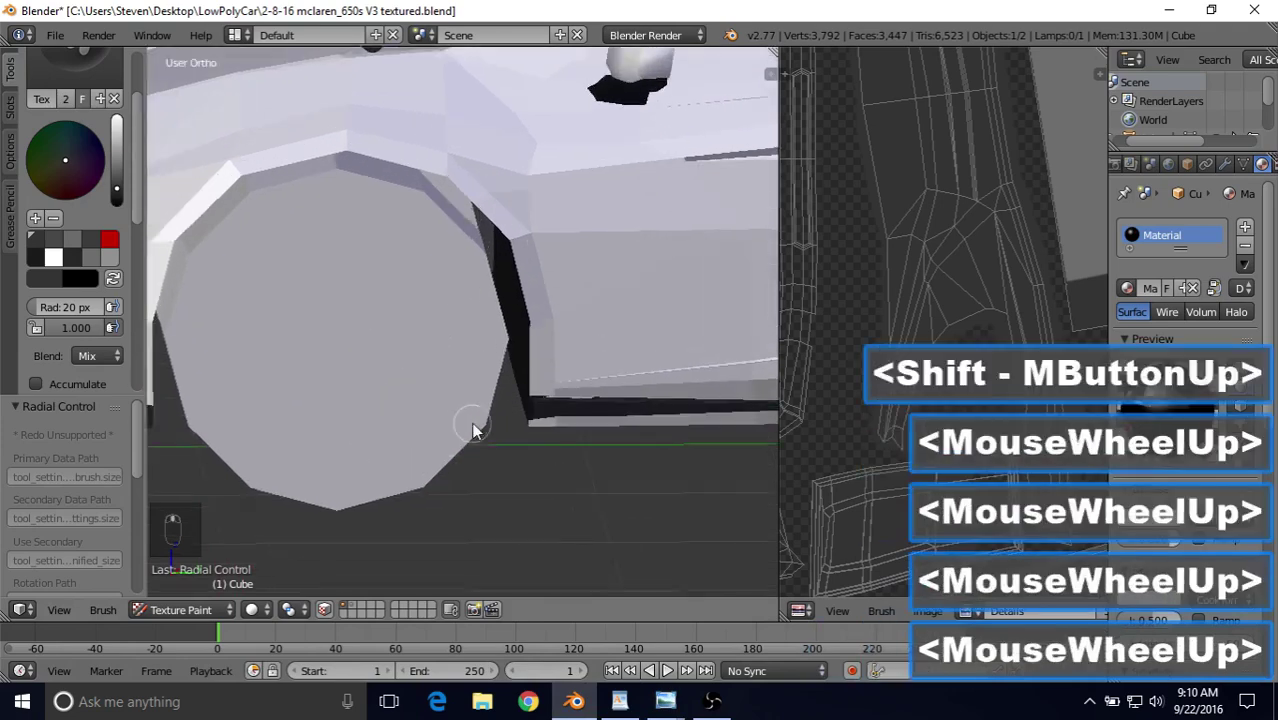
shift+middle_drag(474, 430, 414, 379)
scroll(415, 379, up, 4)
scroll(416, 379, up, 1)
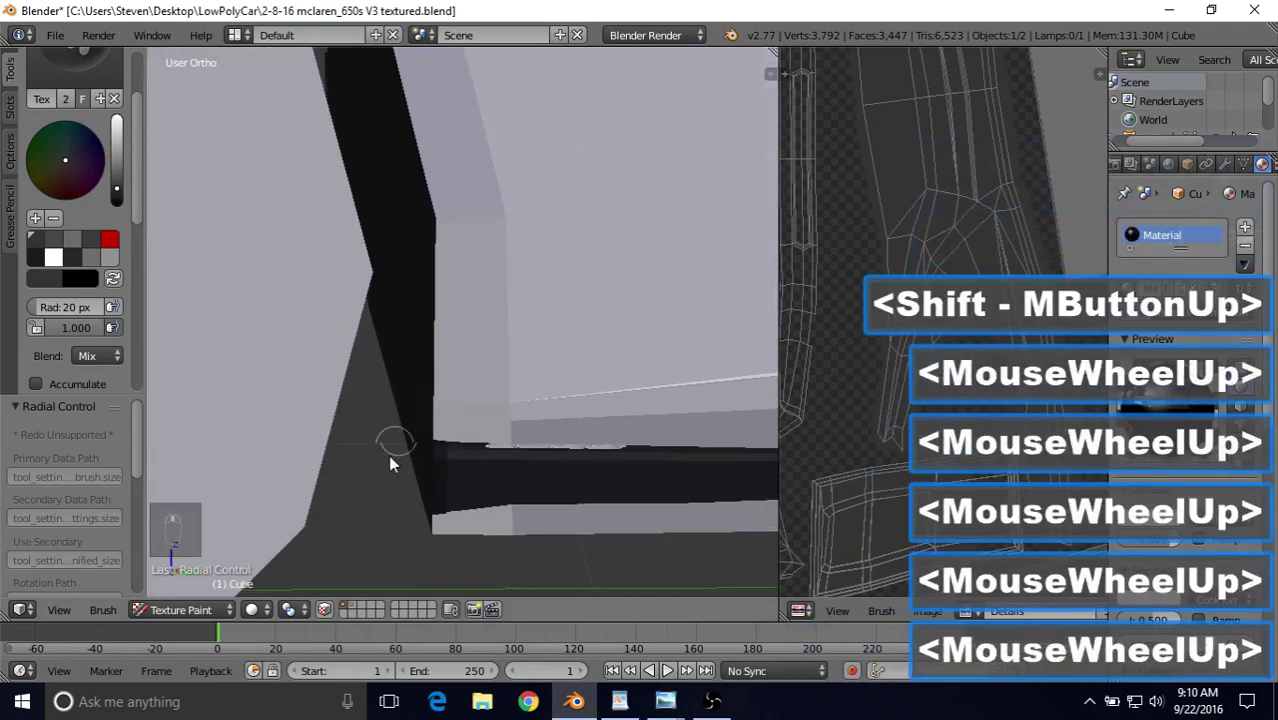
shift+middle_drag(448, 444, 446, 293)
scroll(456, 408, up, 1)
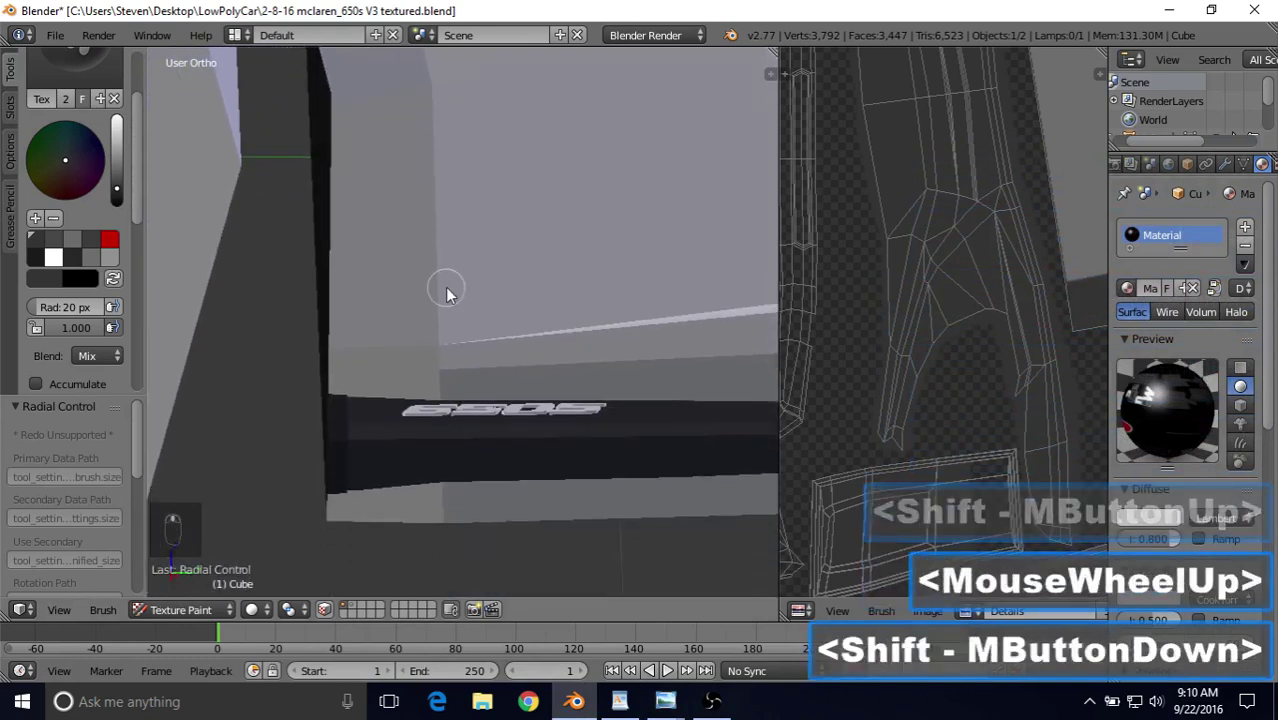
click(325, 609)
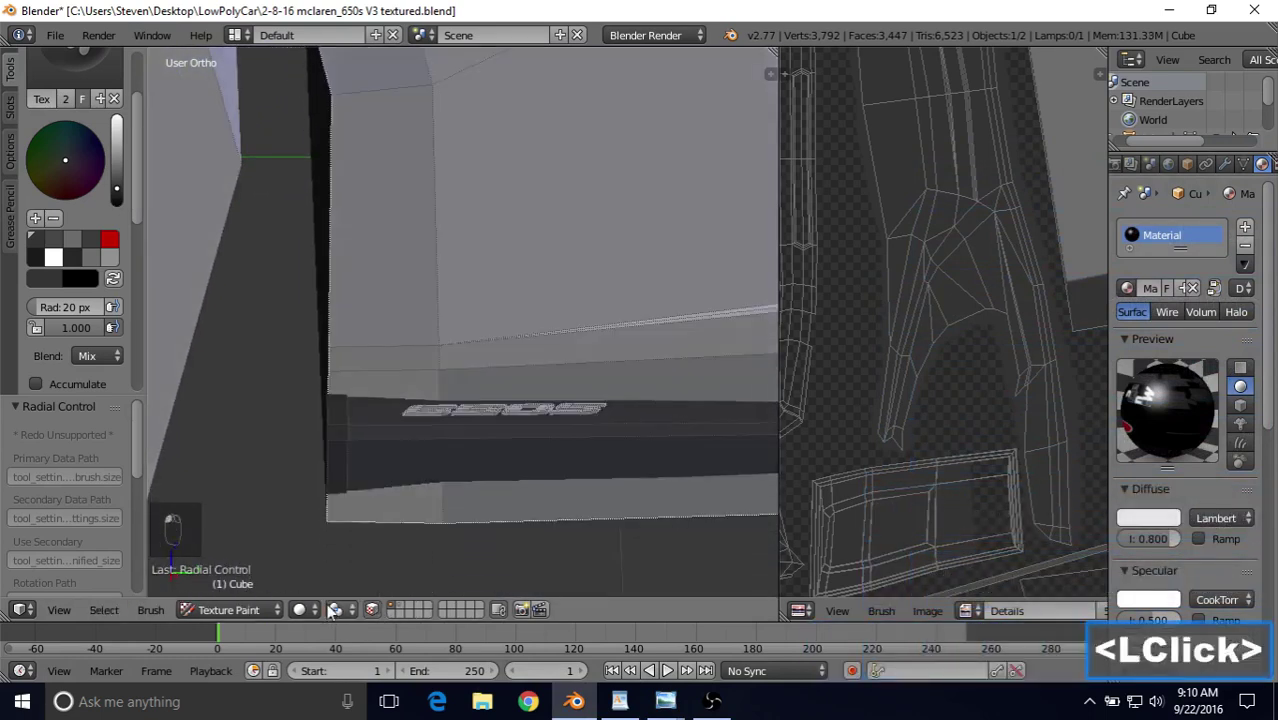
right_click(411, 416)
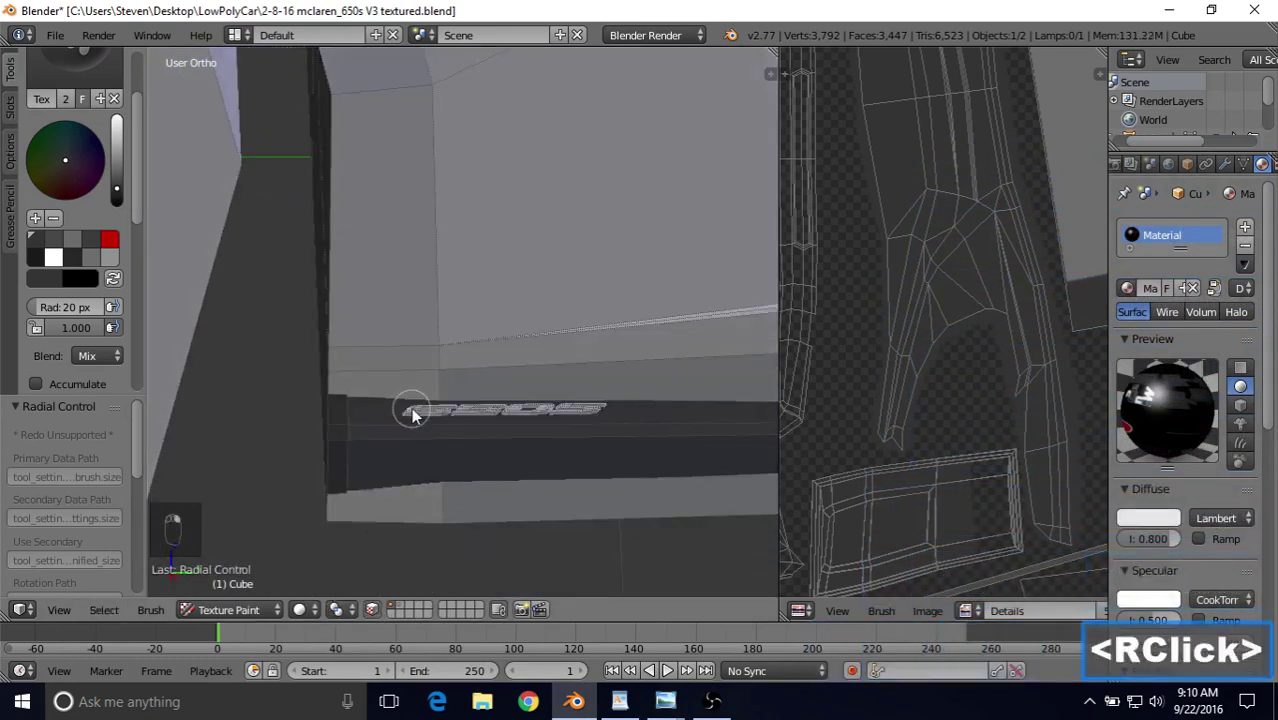
key(l)
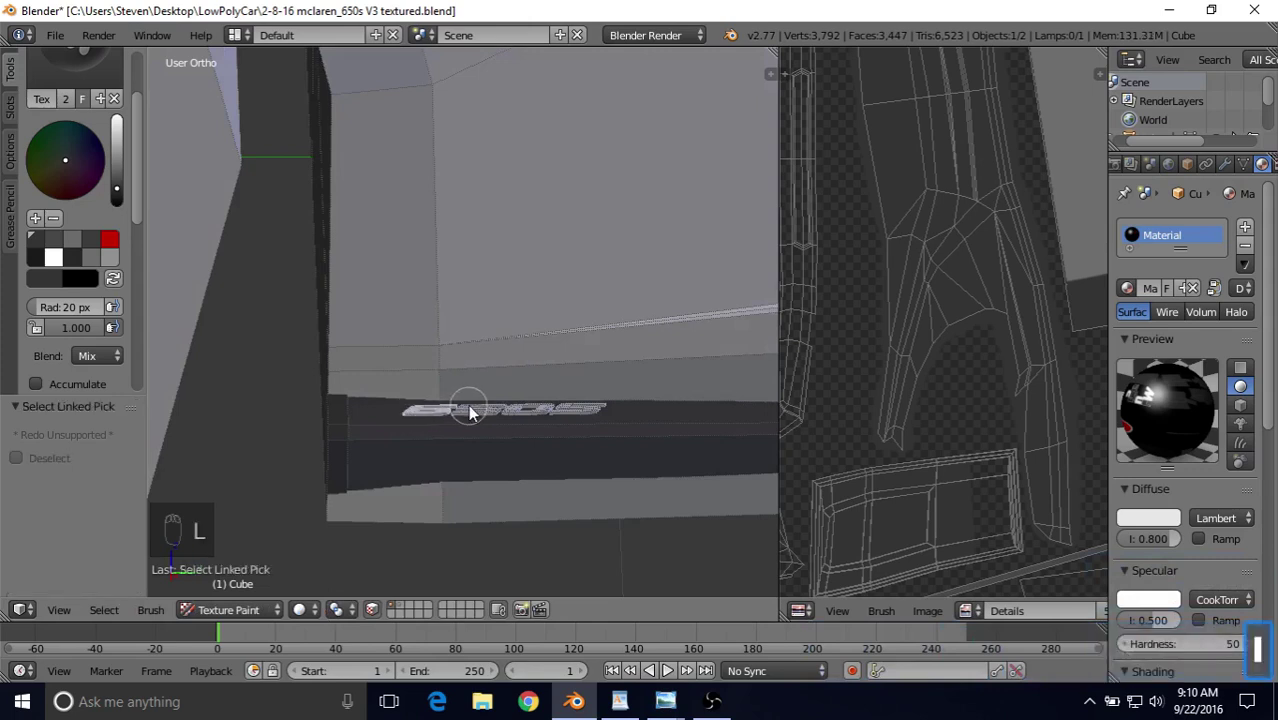
key(l)
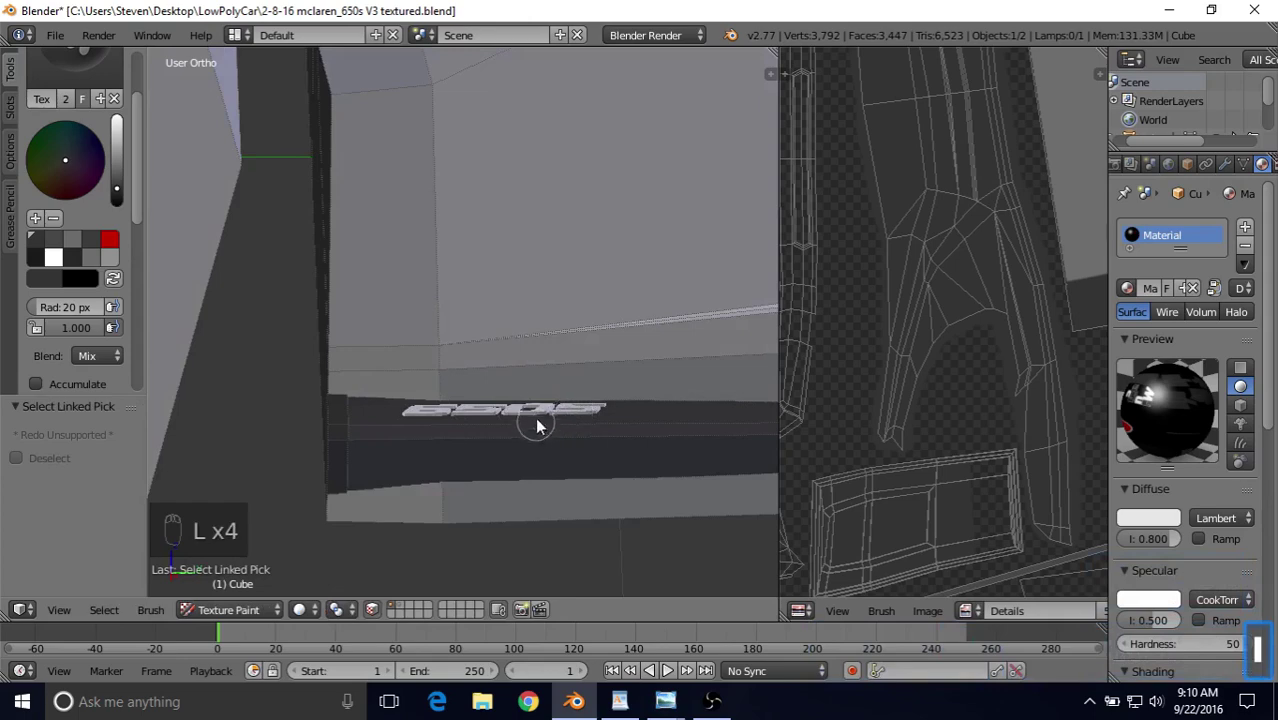
middle_drag(537, 426, 551, 396)
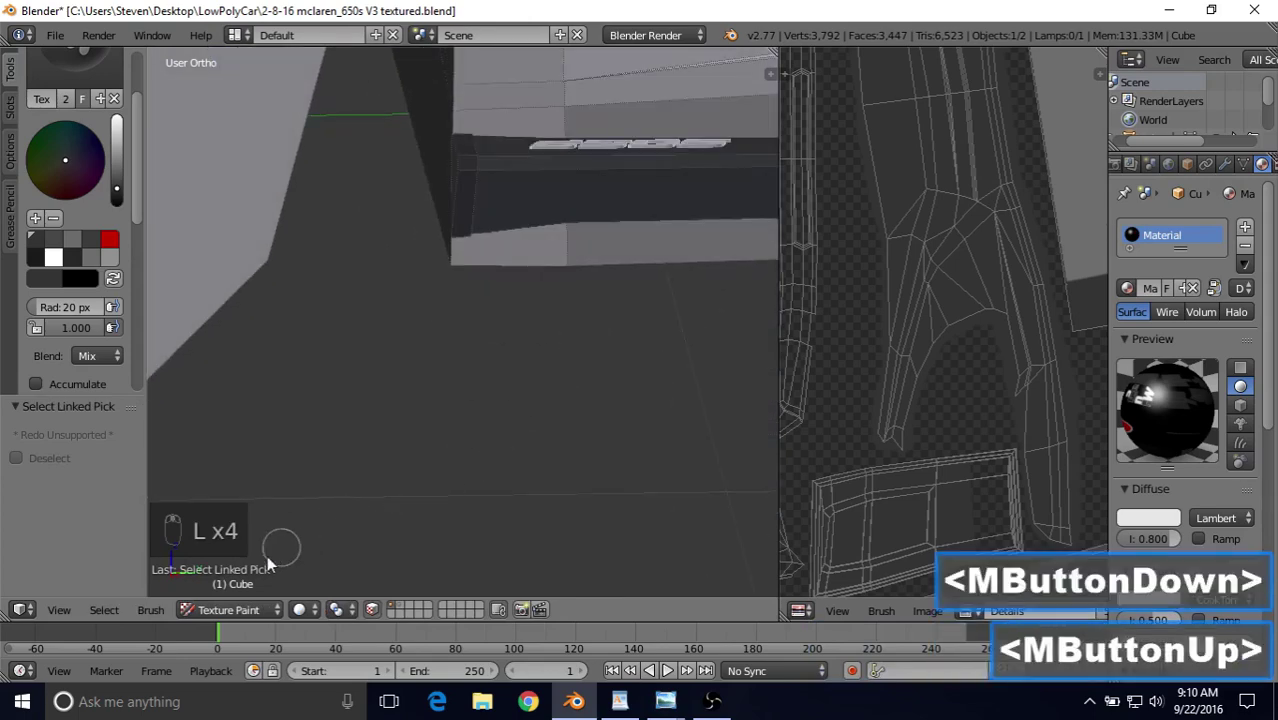
Switch to Edit Mode and add the linked faces of the 650S lettering on the opposite side skirt to the selection.
click(228, 609)
click(242, 566)
mouse_move(349, 423)
shift+middle_down()
mouse_move(445, 342)
mouse_move(451, 308)
shift+middle_up()
scroll(445, 342, up, 4)
key(z)
key(z)
scroll(442, 371, down, 8)
key(z)
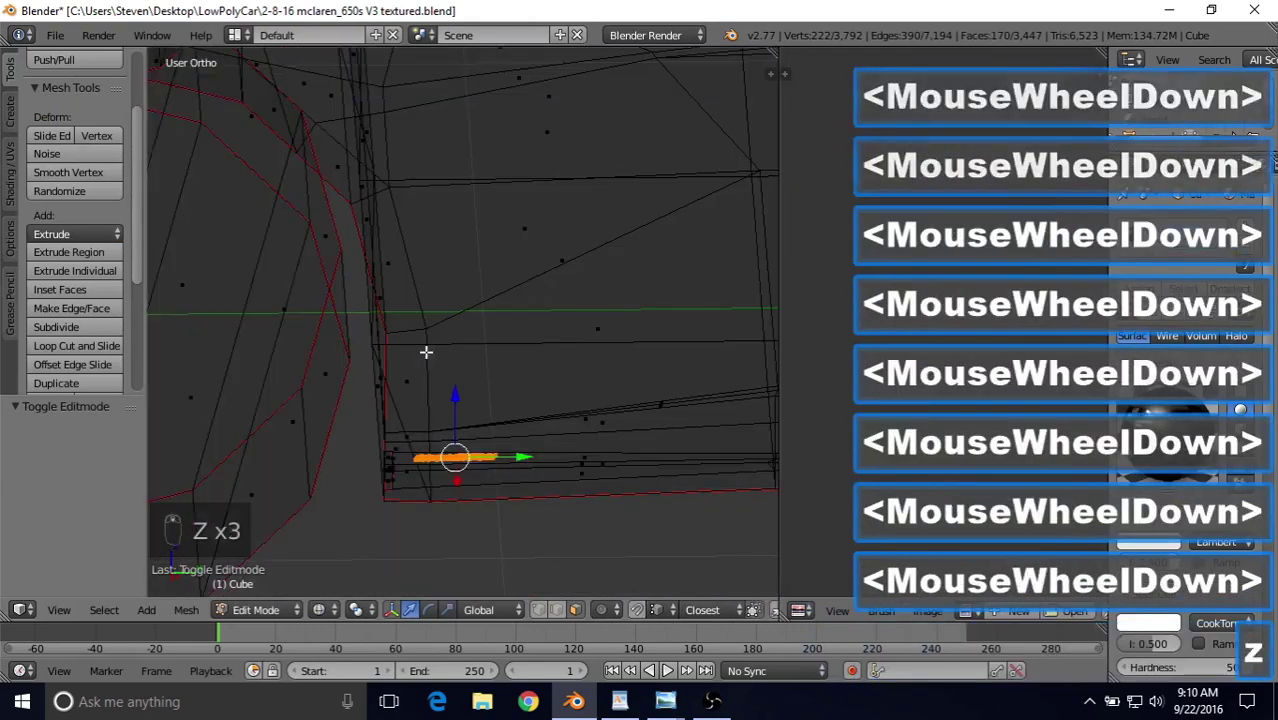
scroll(426, 352, down, 3)
key(z)
scroll(391, 312, down, 3)
middle_drag(357, 244, 656, 320)
scroll(479, 348, up, 4)
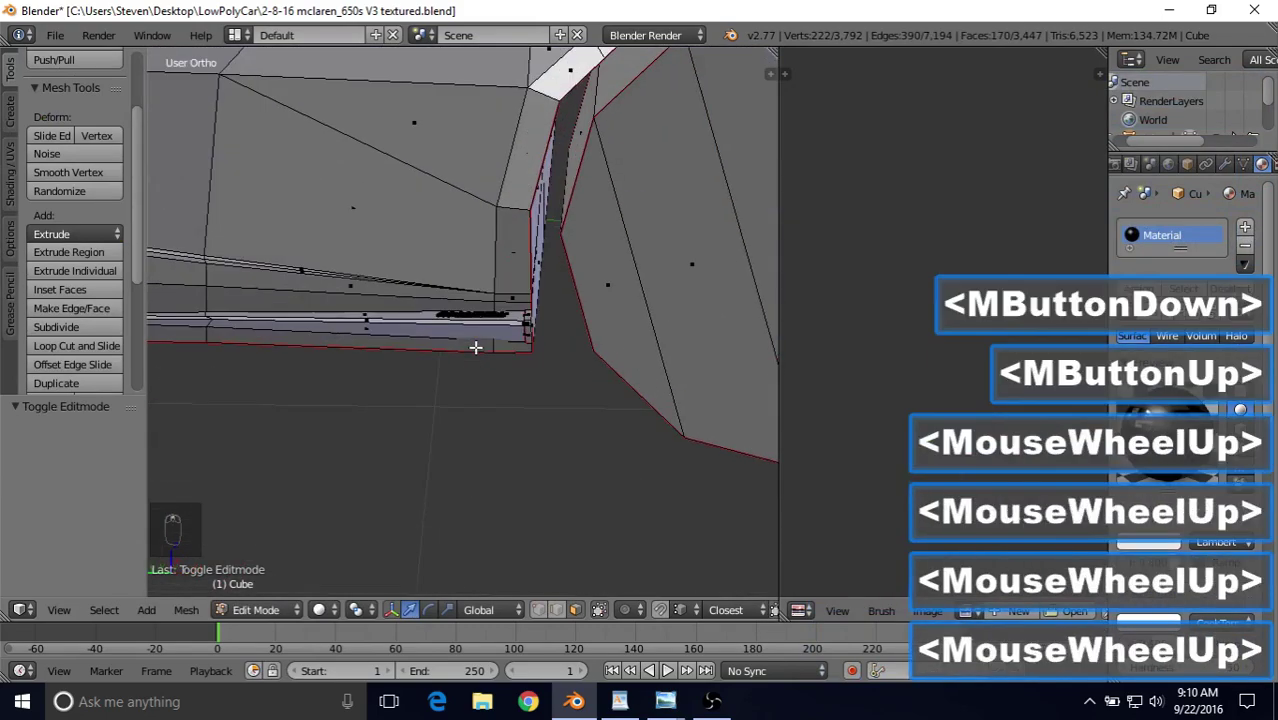
mouse_move(479, 348)
middle_down()
mouse_move(481, 384)
mouse_move(484, 366)
middle_up()
scroll(484, 366, up, 10)
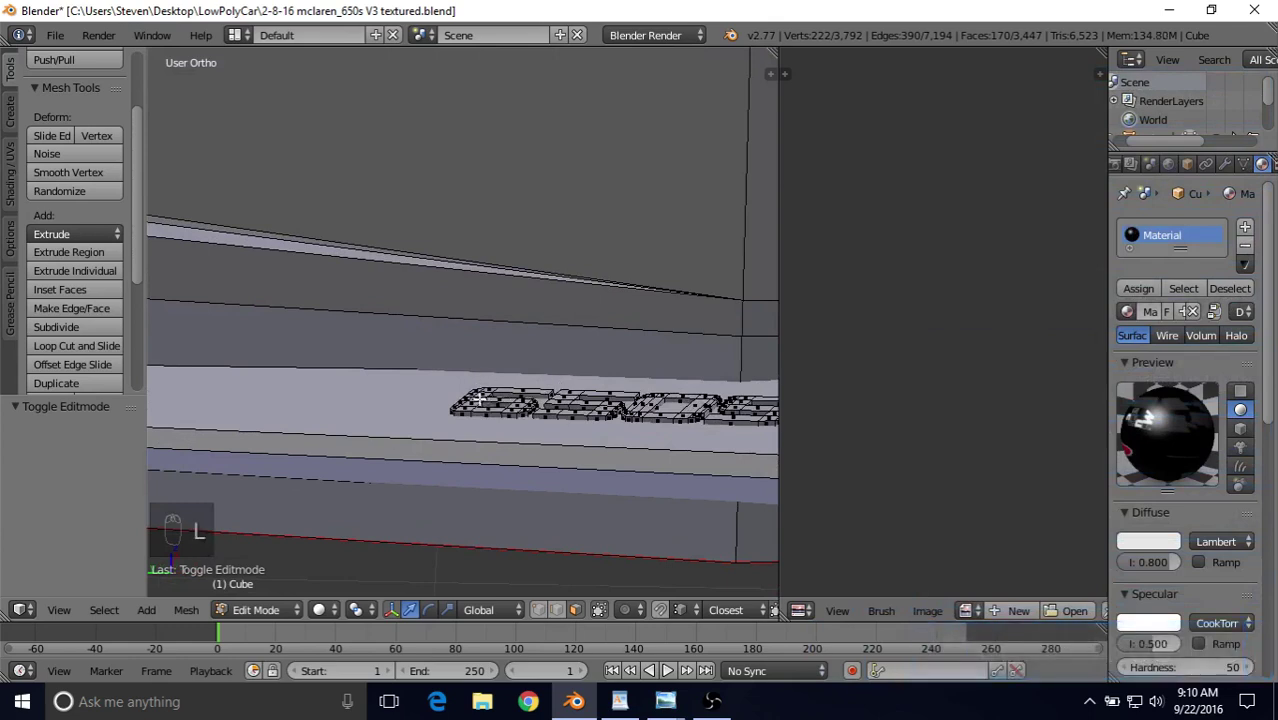
key(l)
key(l)
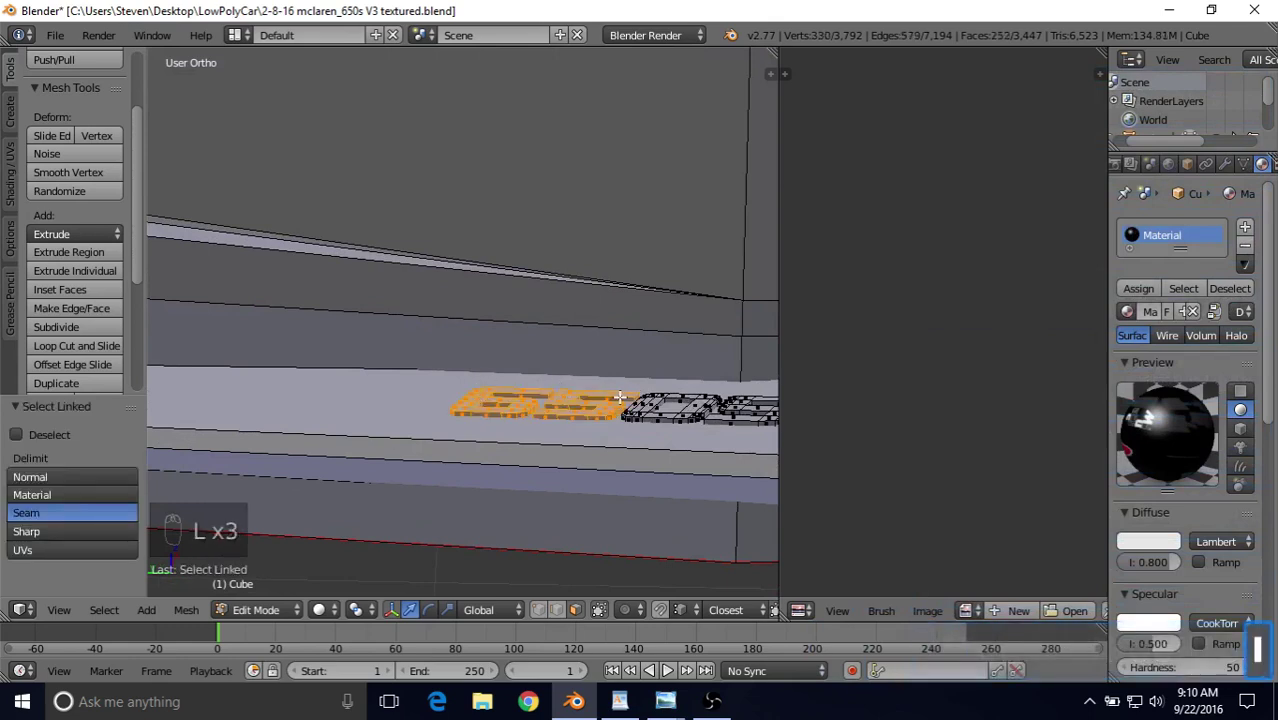
key(l)
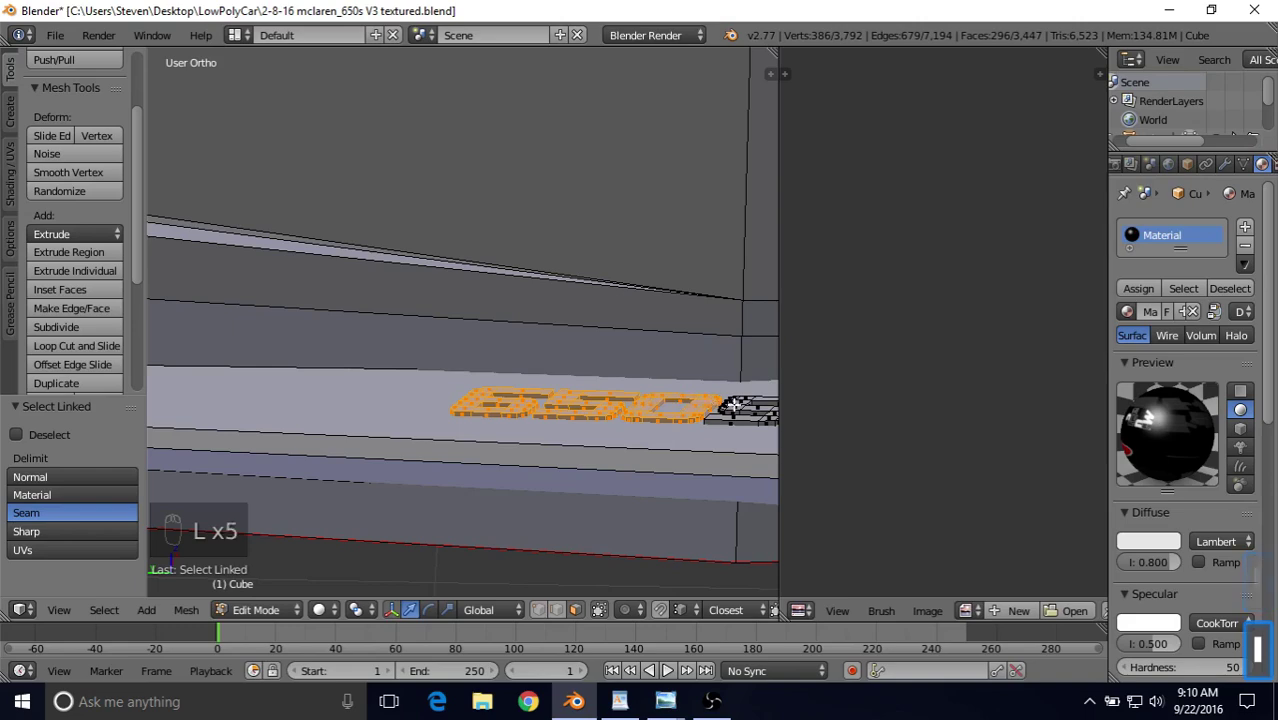
key(l)
Return the car body to Texture Paint mode with both 650S badges selected.
scroll(560, 468, down, 6)
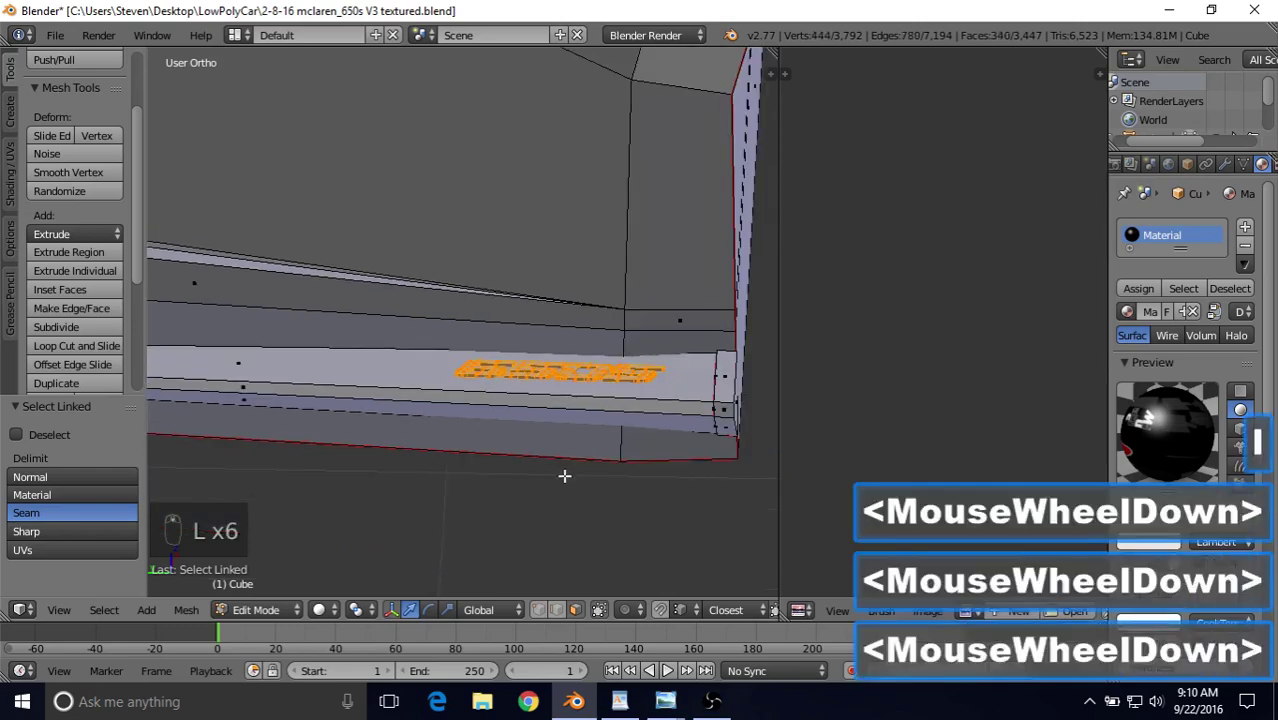
middle_drag(557, 363, 513, 402)
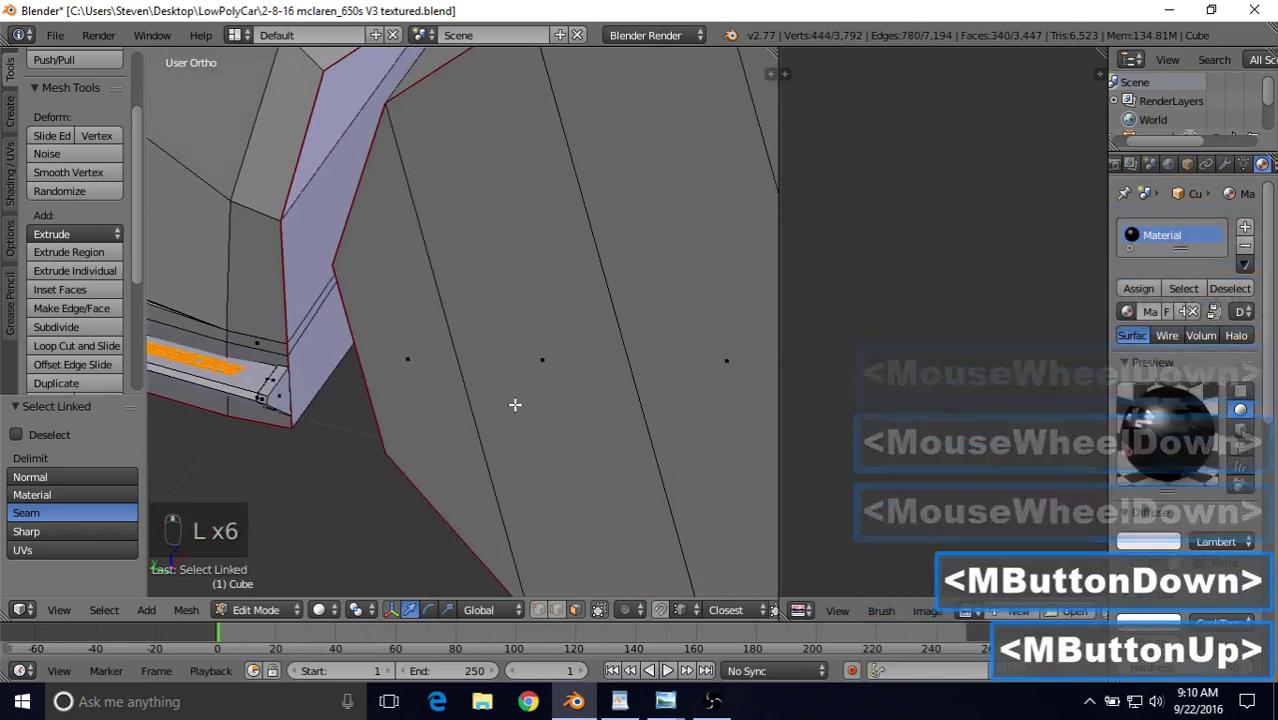
scroll(513, 402, down, 4)
click(270, 610)
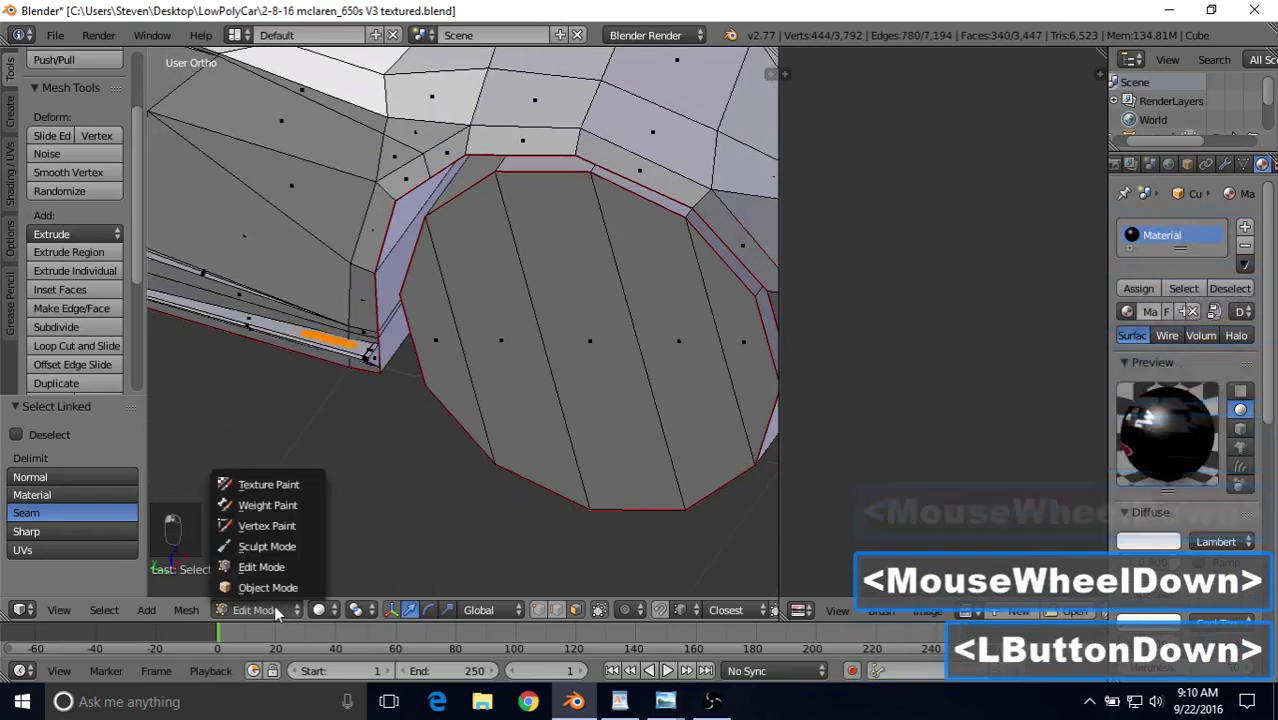
click(286, 485)
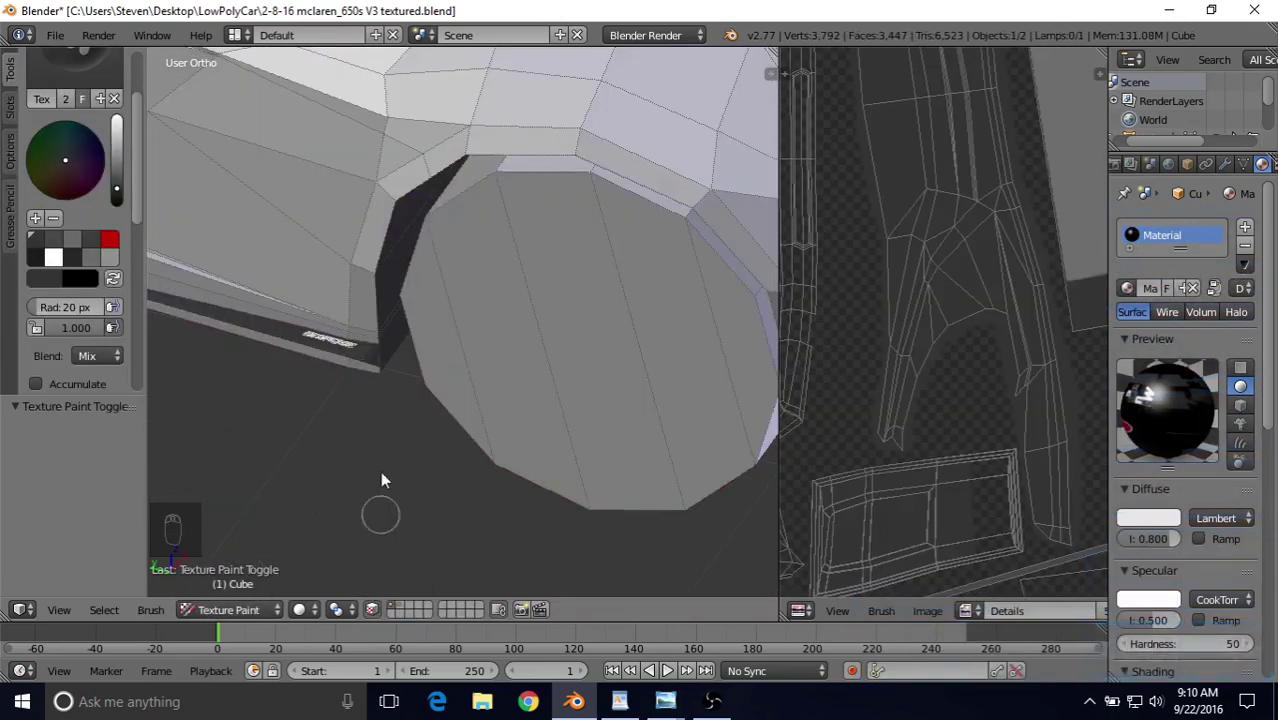
scroll(400, 420, down, 3)
middle_drag(476, 365, 422, 343)
scroll(520, 352, up, 4)
scroll(422, 343, up, 6)
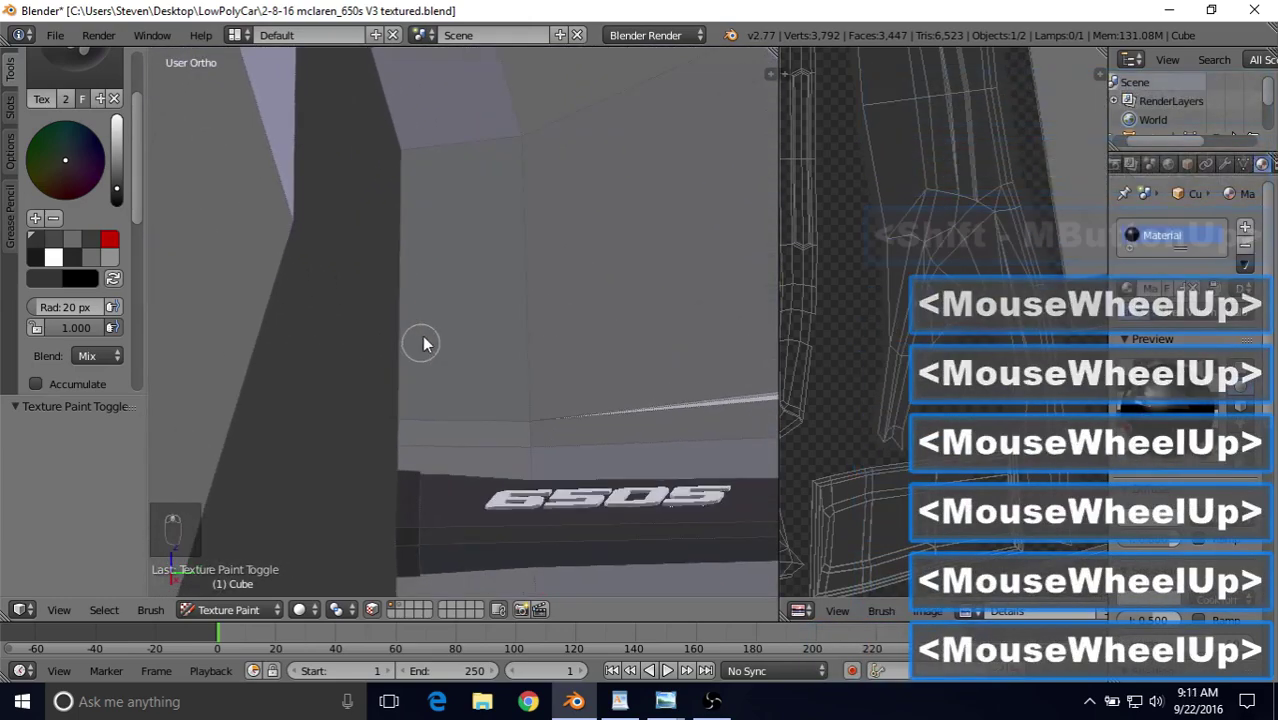
Pick a light grey brush colour for the 650S lettering and set the brush radius to 47 px.
click(110, 258)
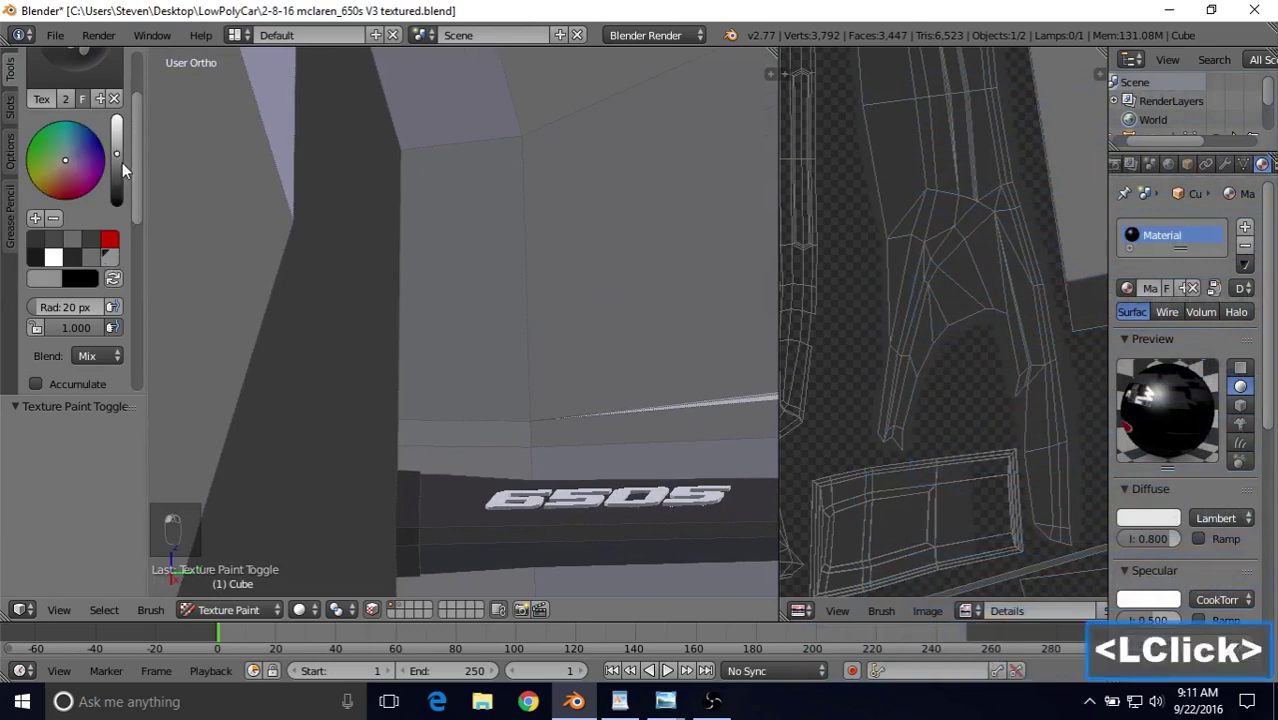
drag(118, 162, 117, 140)
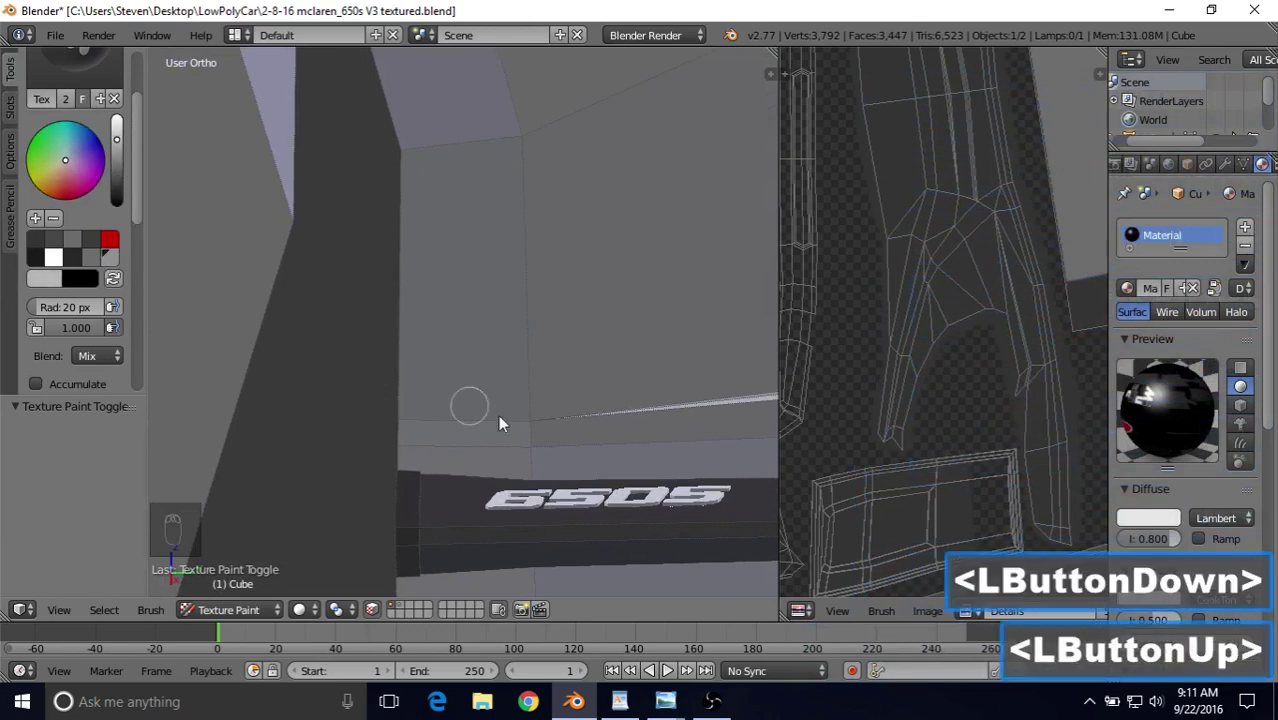
shift+middle_drag(561, 494, 565, 430)
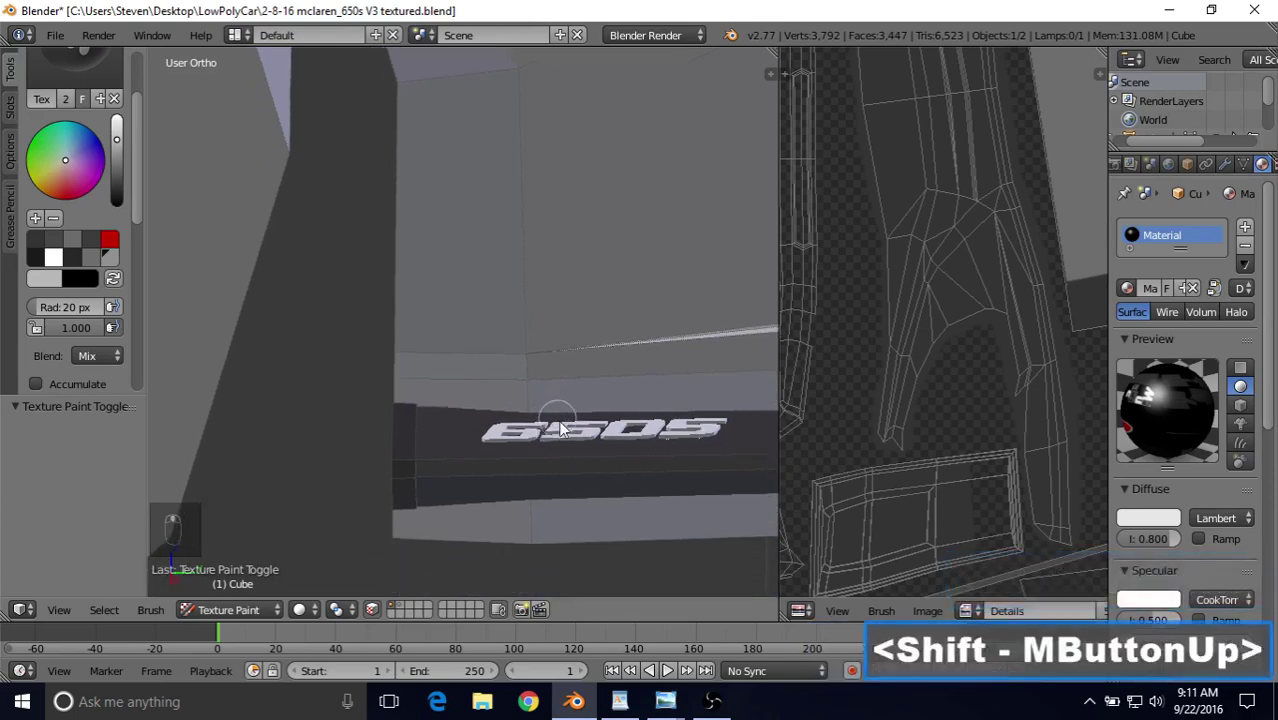
key(f)
click(573, 451)
middle_drag(530, 472, 577, 270)
scroll(533, 391, down, 2)
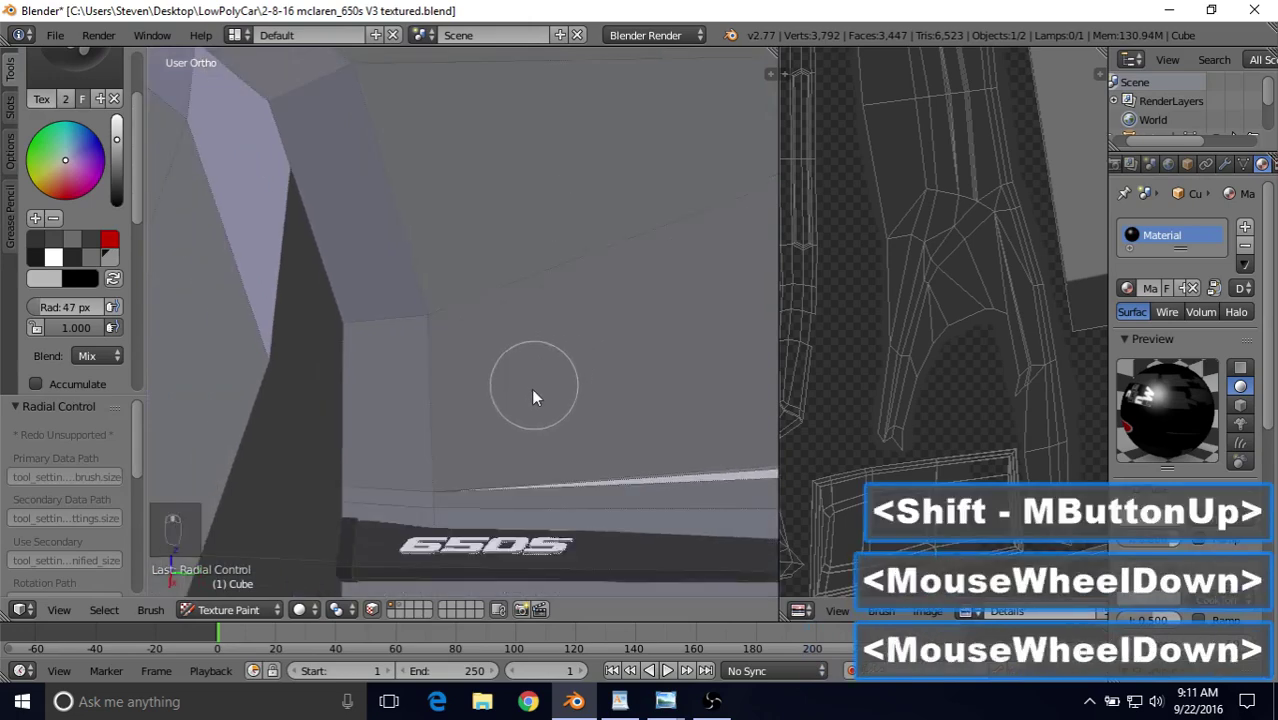
Paint the selected 650S lettering on the side skirt behind the front wheel light grey, hiding all unselected faces to reach its edges.
shift+middle_drag(533, 391, 548, 419)
scroll(548, 419, up, 3)
click(453, 473)
mouse_move(453, 473)
mouse_down()
mouse_move(462, 462)
mouse_move(622, 468)
mouse_move(507, 473)
mouse_up()
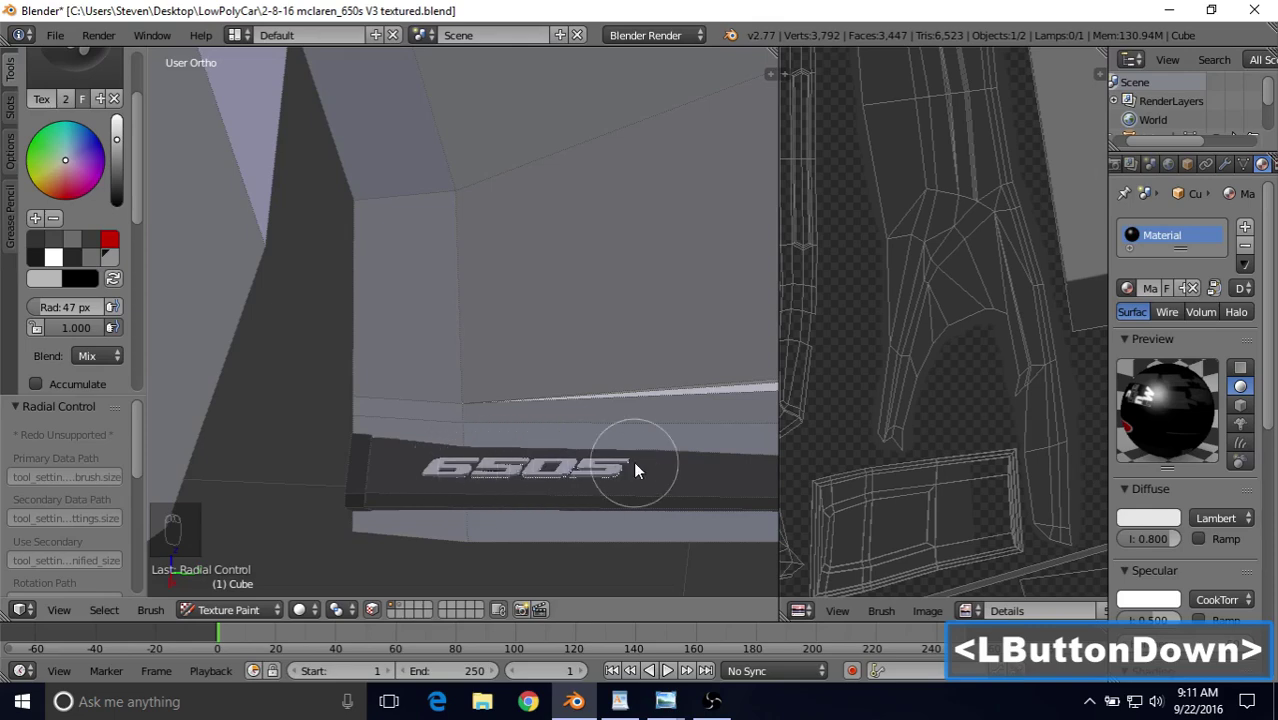
drag(633, 461, 469, 462)
mouse_move(470, 472)
shift+middle_down()
mouse_move(489, 432)
mouse_move(485, 445)
shift+middle_up()
mouse_move(485, 445)
middle_down()
mouse_move(480, 455)
mouse_move(474, 425)
mouse_move(628, 155)
middle_up()
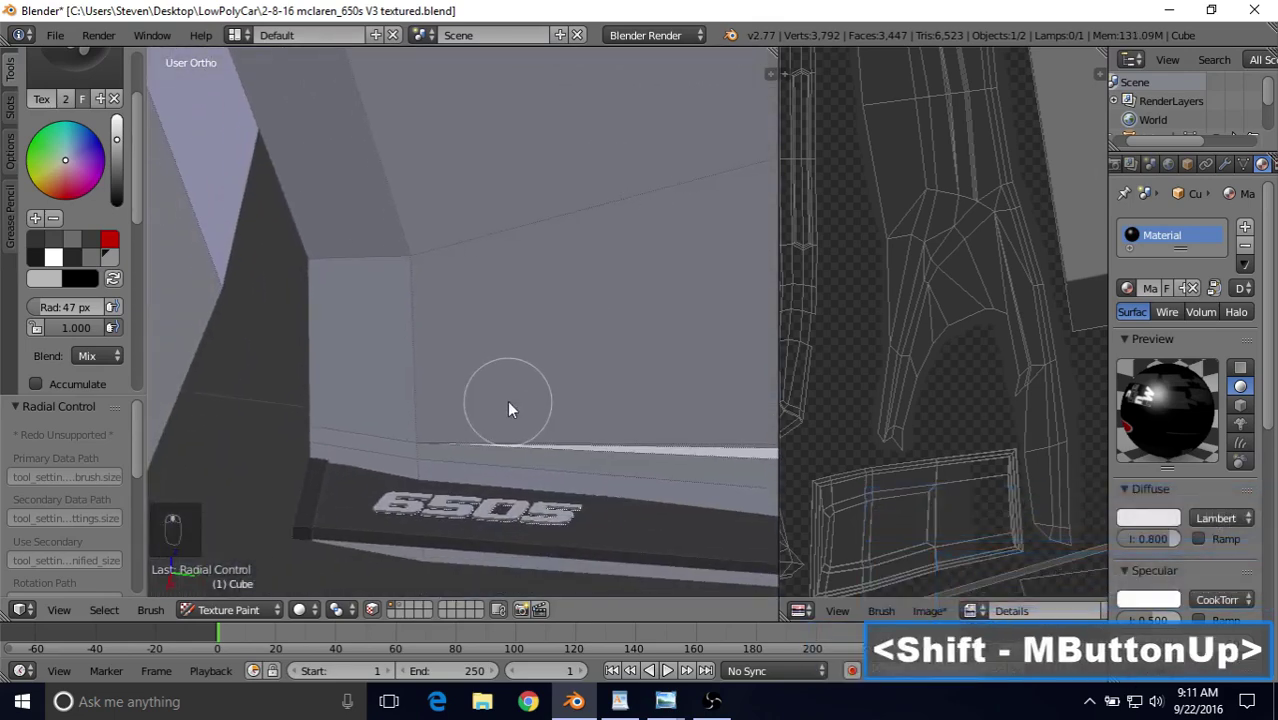
key(shift+h)
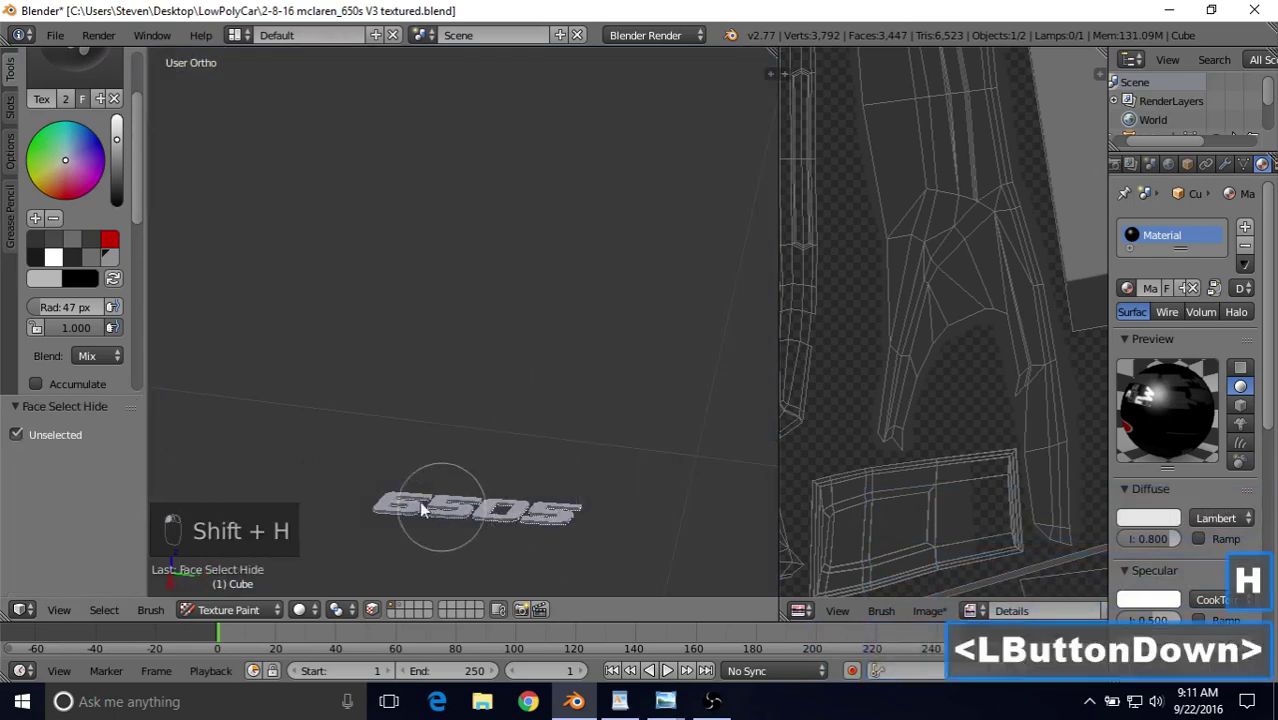
drag(419, 501, 516, 377)
Paint the matching 650S lettering on the opposite side of the car light grey.
scroll(521, 330, down, 3)
shift+middle_drag(522, 308, 459, 473)
scroll(496, 420, down, 3)
scroll(419, 412, down, 7)
shift+middle_drag(166, 508, 477, 347)
scroll(579, 516, up, 4)
scroll(477, 347, up, 1)
scroll(477, 345, up, 4)
shift+middle_drag(516, 294, 456, 448)
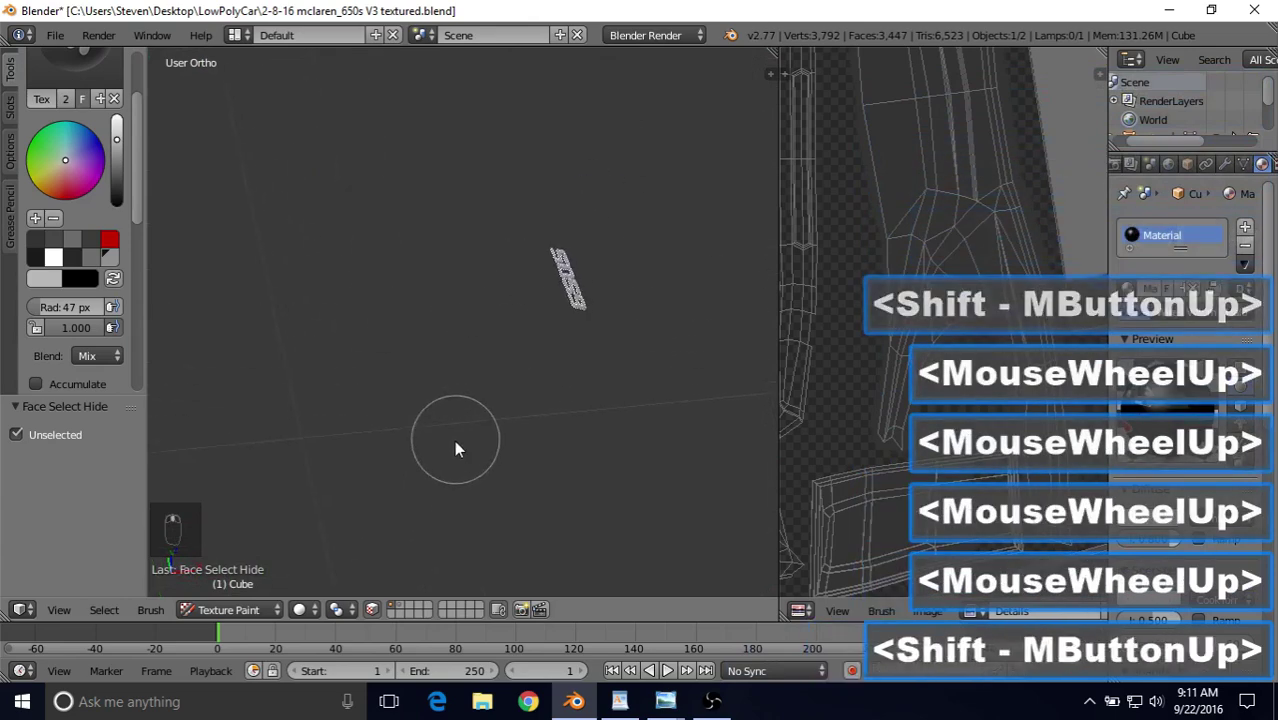
scroll(454, 440, up, 2)
click(604, 277)
mouse_move(604, 272)
mouse_down()
mouse_move(593, 214)
mouse_move(631, 310)
mouse_move(652, 324)
mouse_up()
scroll(540, 364, down, 5)
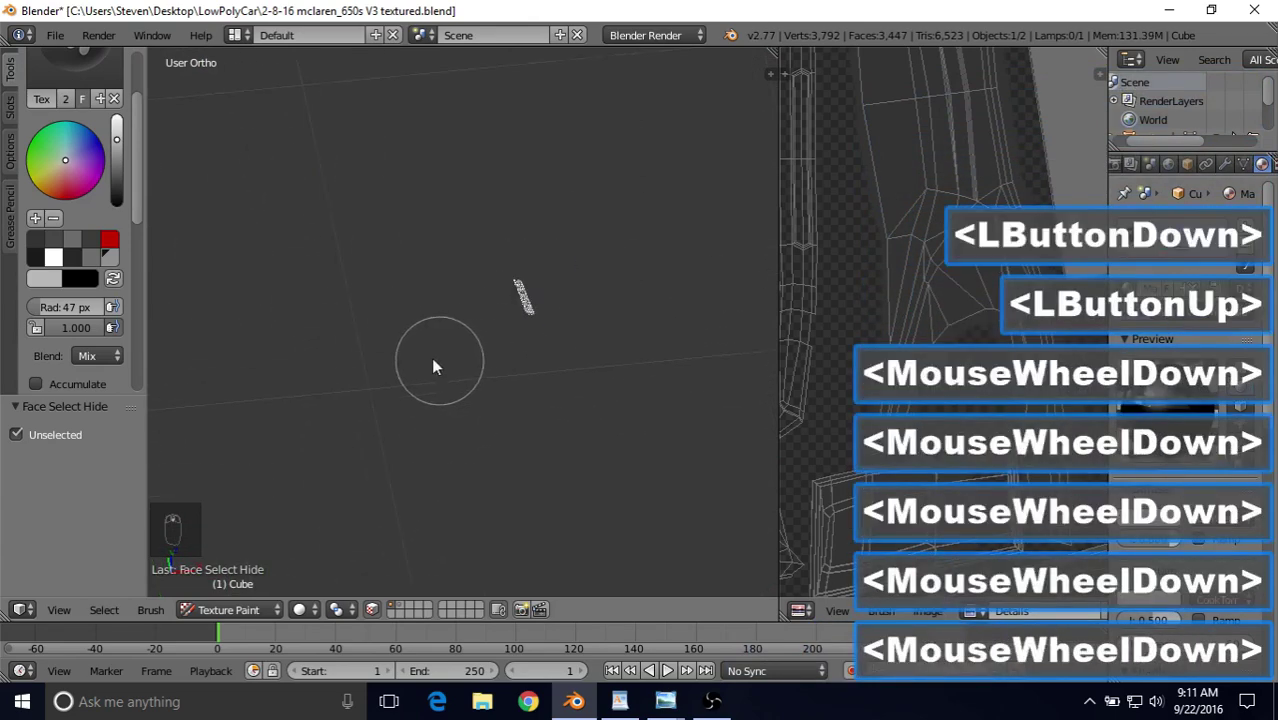
Brush light grey over the faces and edges of the 650S lettering from several viewing angles.
mouse_move(433, 360)
shift+middle_down()
mouse_move(541, 303)
mouse_move(304, 288)
mouse_move(425, 337)
mouse_move(516, 354)
mouse_move(601, 345)
shift+middle_up()
scroll(483, 340, down, 4)
scroll(536, 377, up, 12)
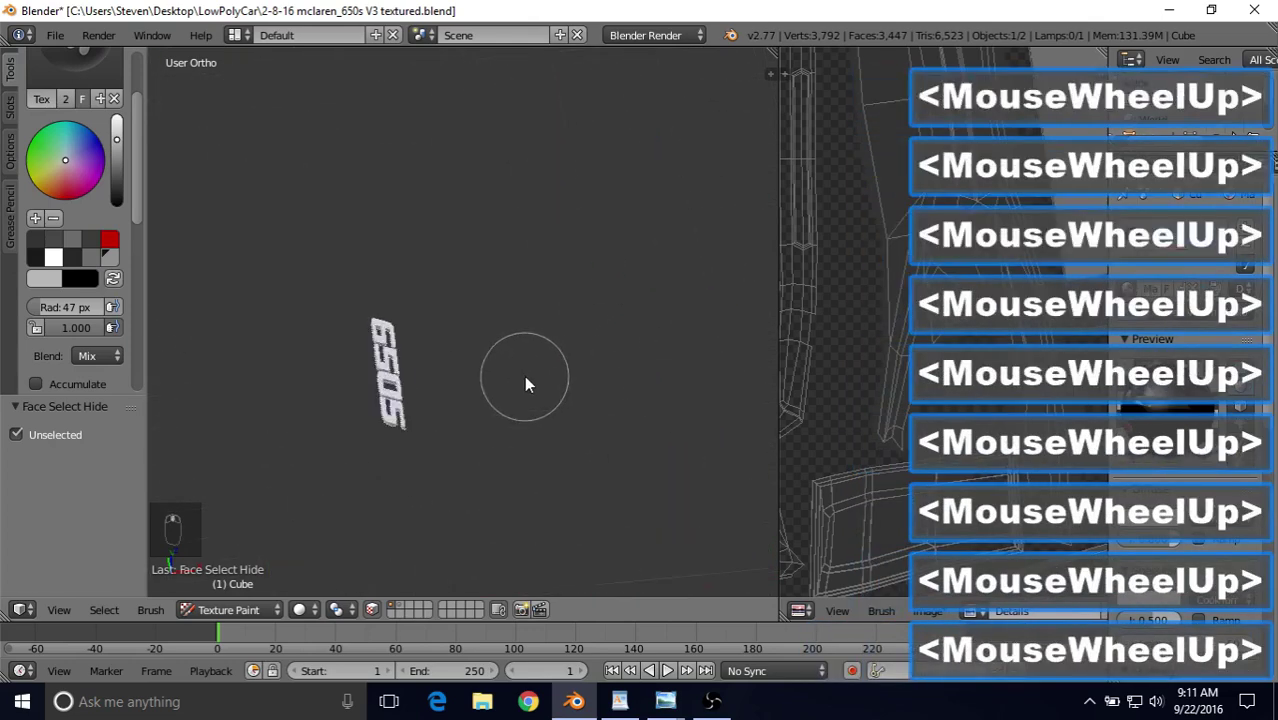
click(389, 472)
mouse_move(389, 472)
mouse_down()
mouse_move(357, 292)
mouse_move(493, 278)
mouse_up()
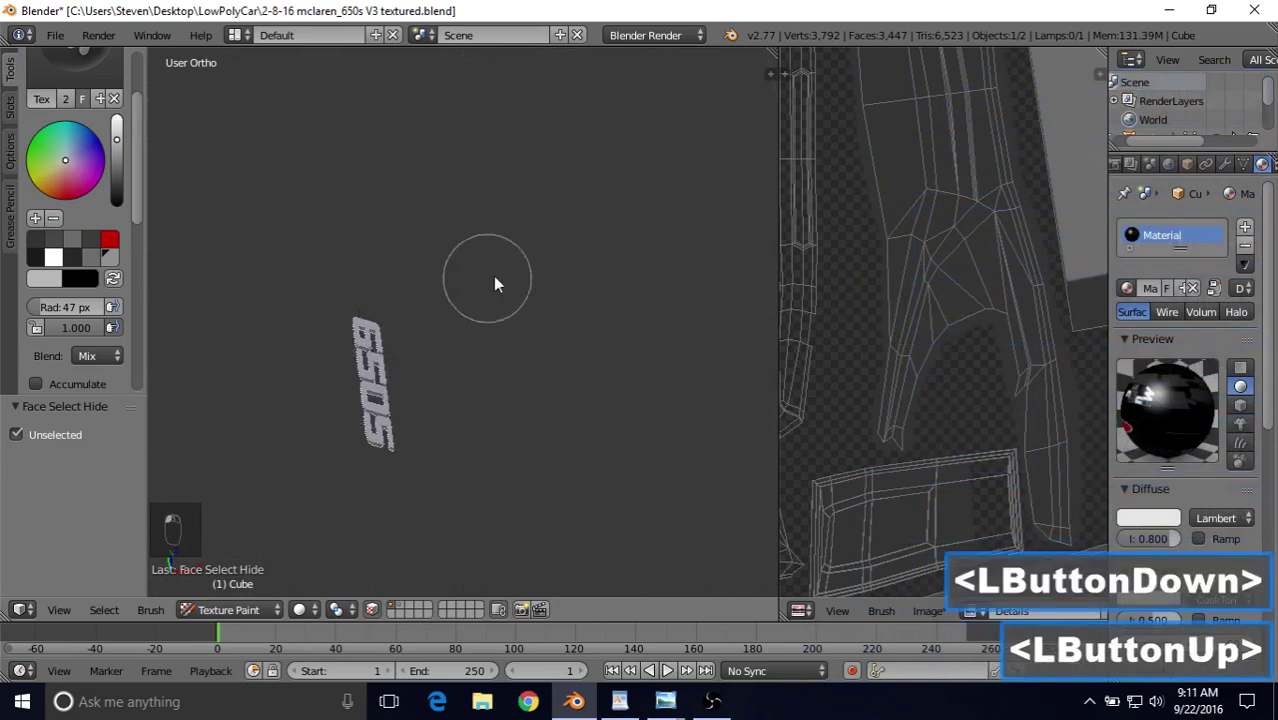
middle_drag(493, 278, 607, 211)
click(711, 280)
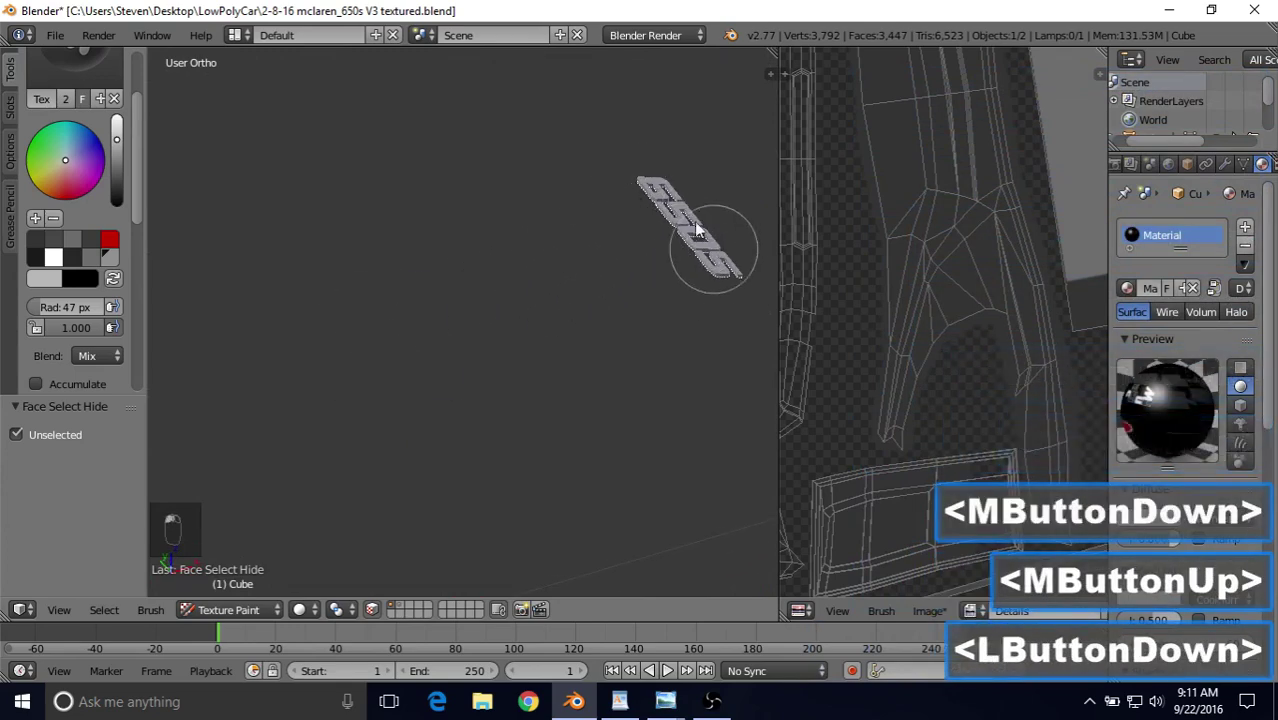
drag(697, 228, 408, 277)
middle_drag(408, 277, 300, 294)
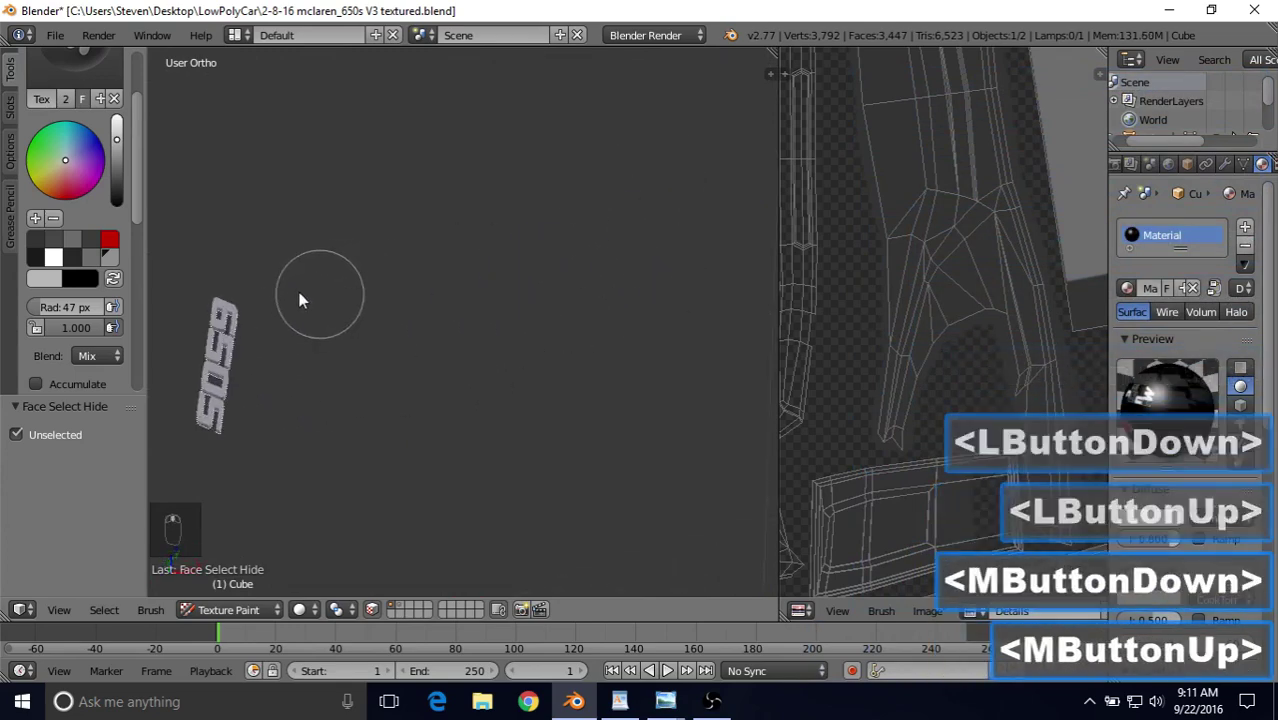
drag(255, 318, 212, 434)
mouse_move(464, 301)
shift+middle_down()
mouse_move(674, 256)
mouse_move(413, 284)
mouse_move(397, 263)
mouse_move(299, 418)
shift+middle_up()
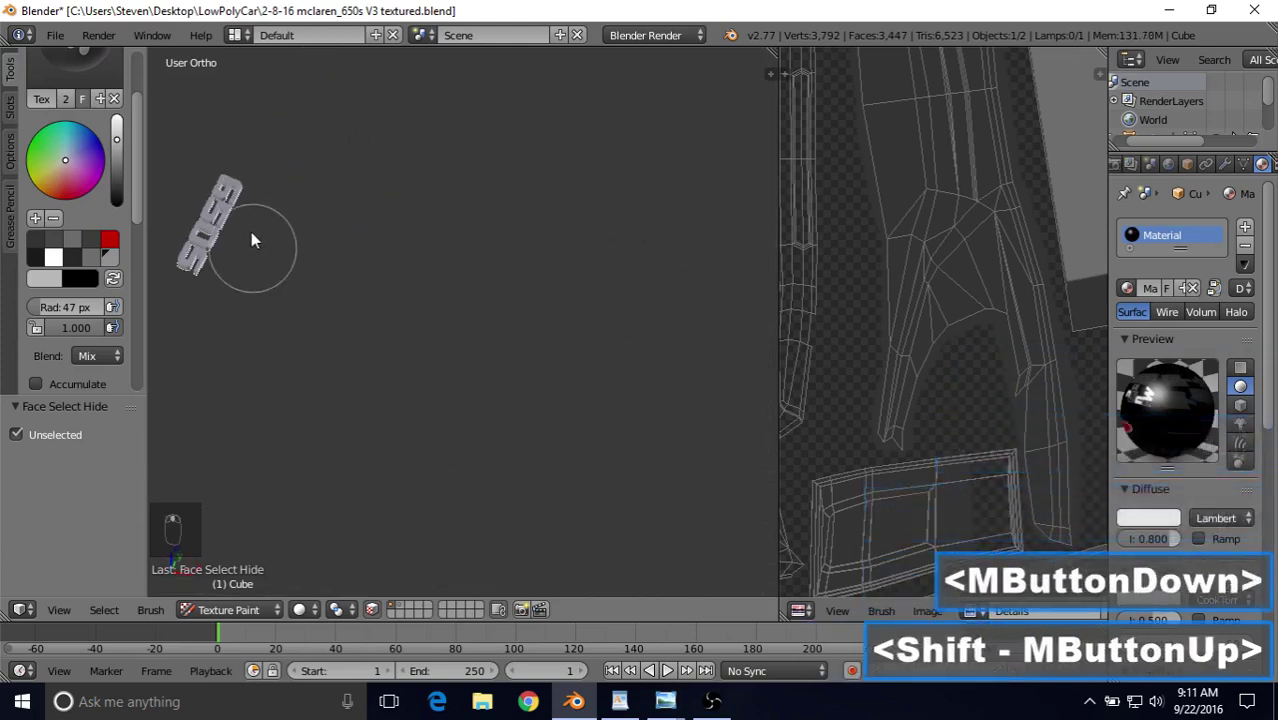
mouse_move(251, 240)
mouse_down()
mouse_move(228, 218)
mouse_move(234, 160)
mouse_move(191, 258)
mouse_up()
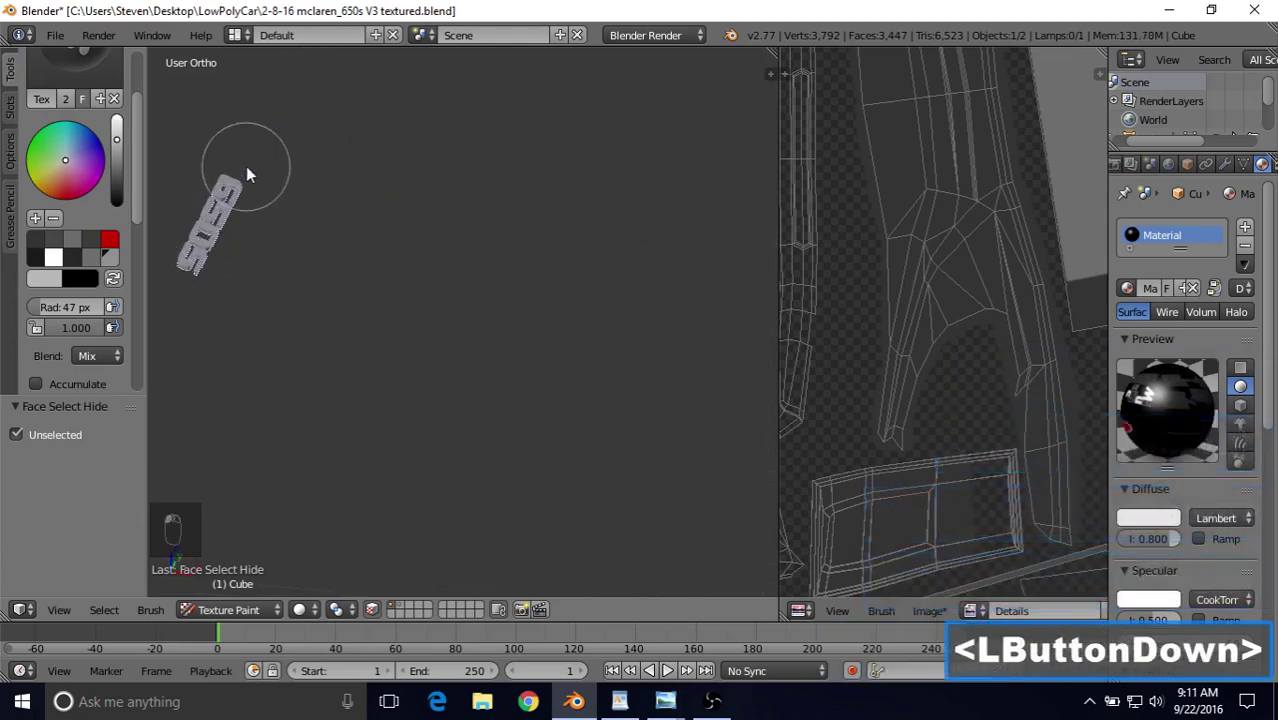
drag(246, 166, 250, 184)
Turn off face selection masking to show the whole car and check the 650S lettering behind the front wheel.
scroll(365, 426, down, 1)
click(373, 610)
scroll(445, 405, down, 3)
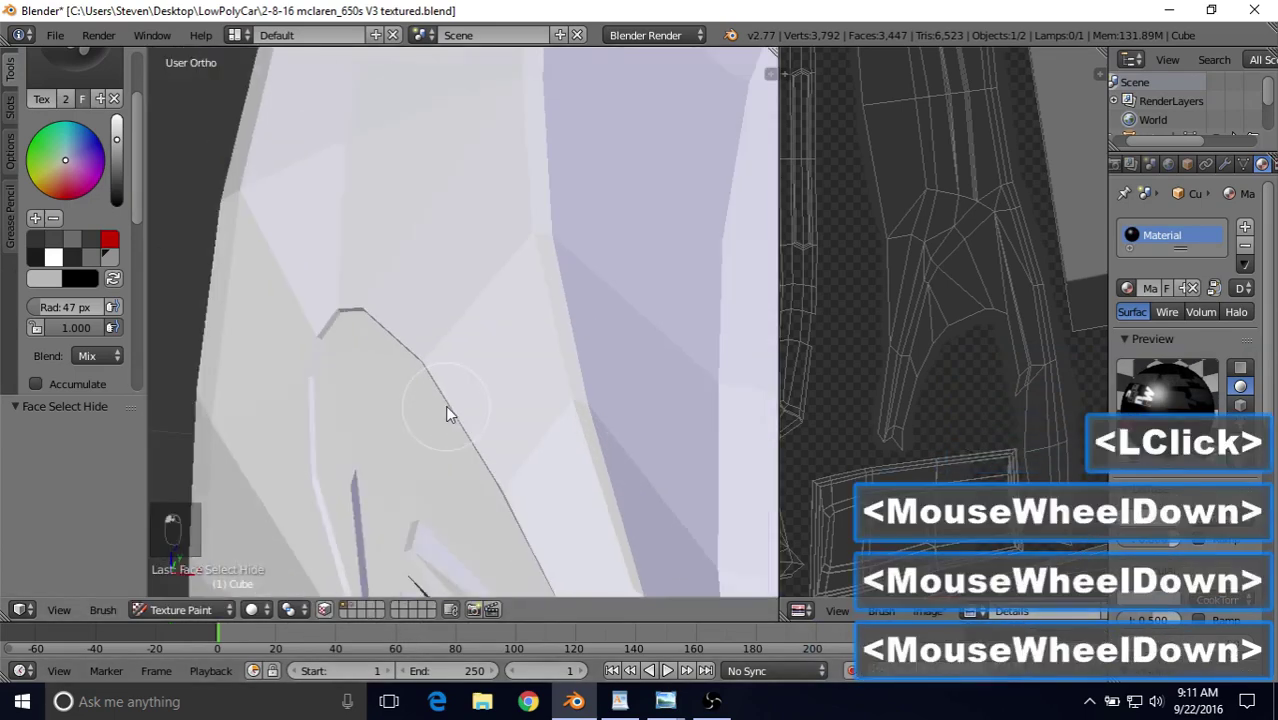
scroll(447, 414, down, 4)
middle_drag(447, 414, 486, 373)
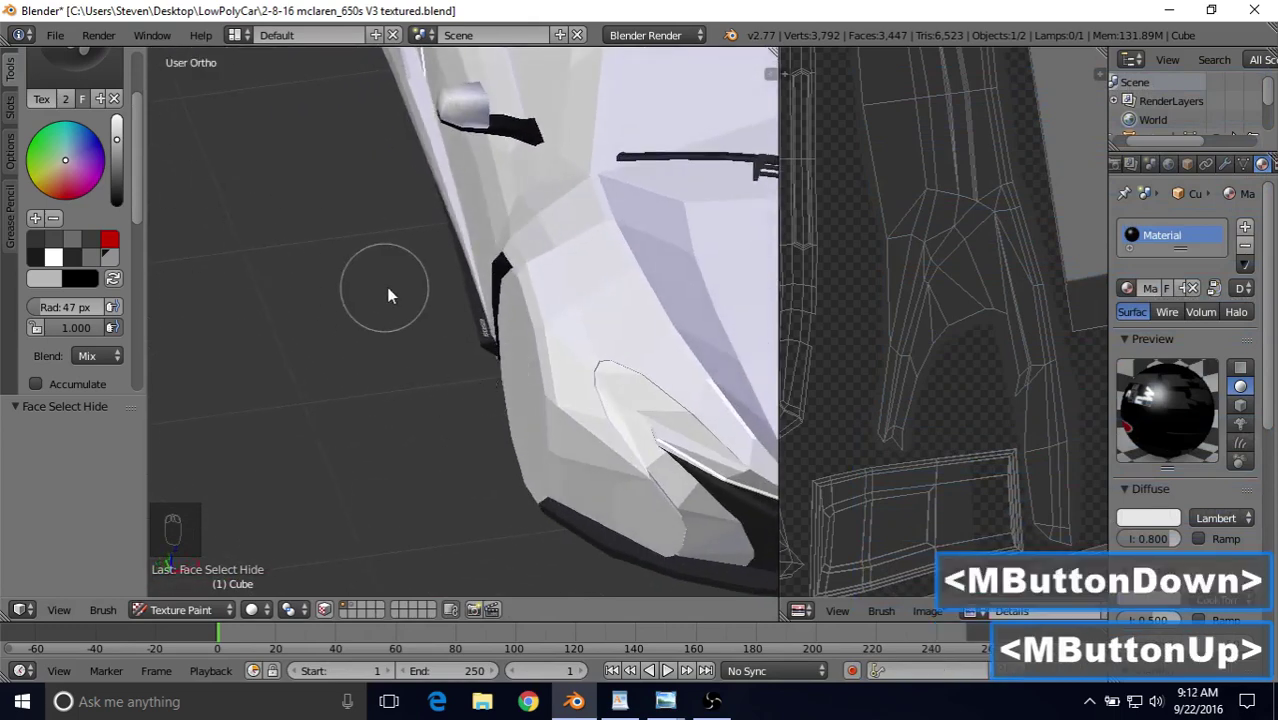
middle_drag(365, 277, 182, 237)
mouse_move(191, 241)
middle_down()
mouse_move(201, 247)
mouse_move(180, 241)
middle_up()
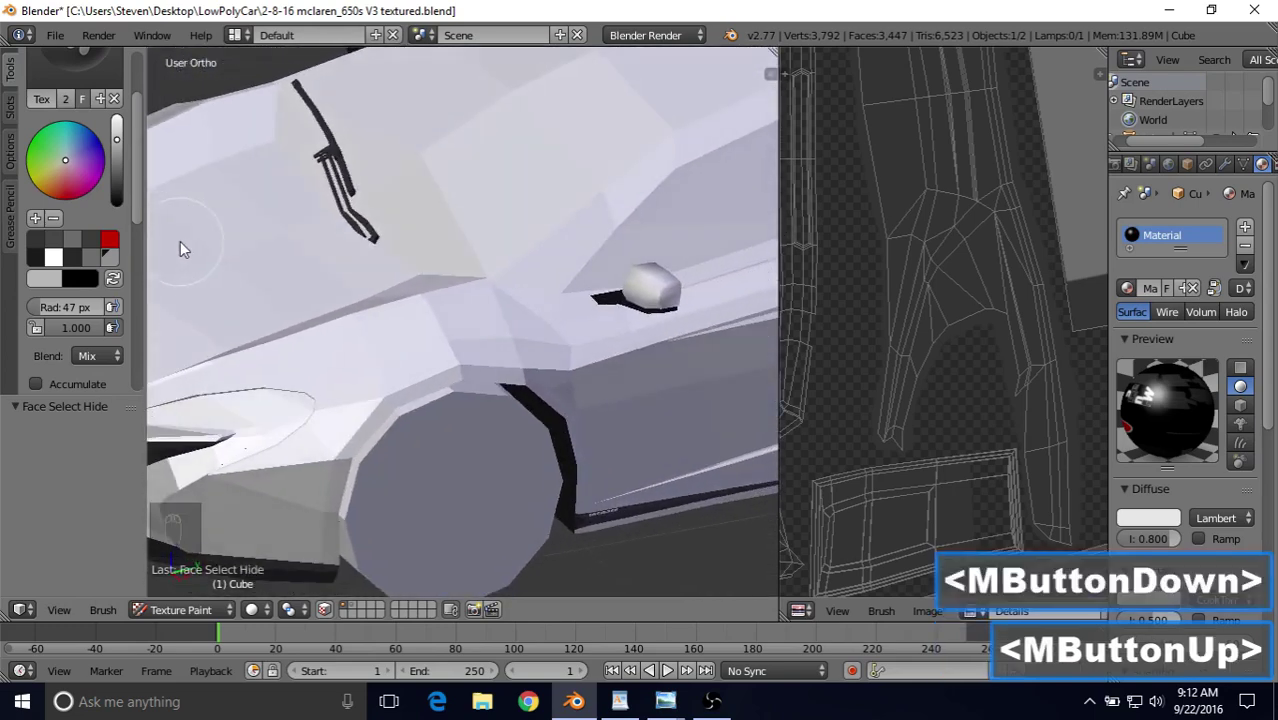
Add the current light grey to the palette and brighten the brush colour to a lighter grey.
click(35, 218)
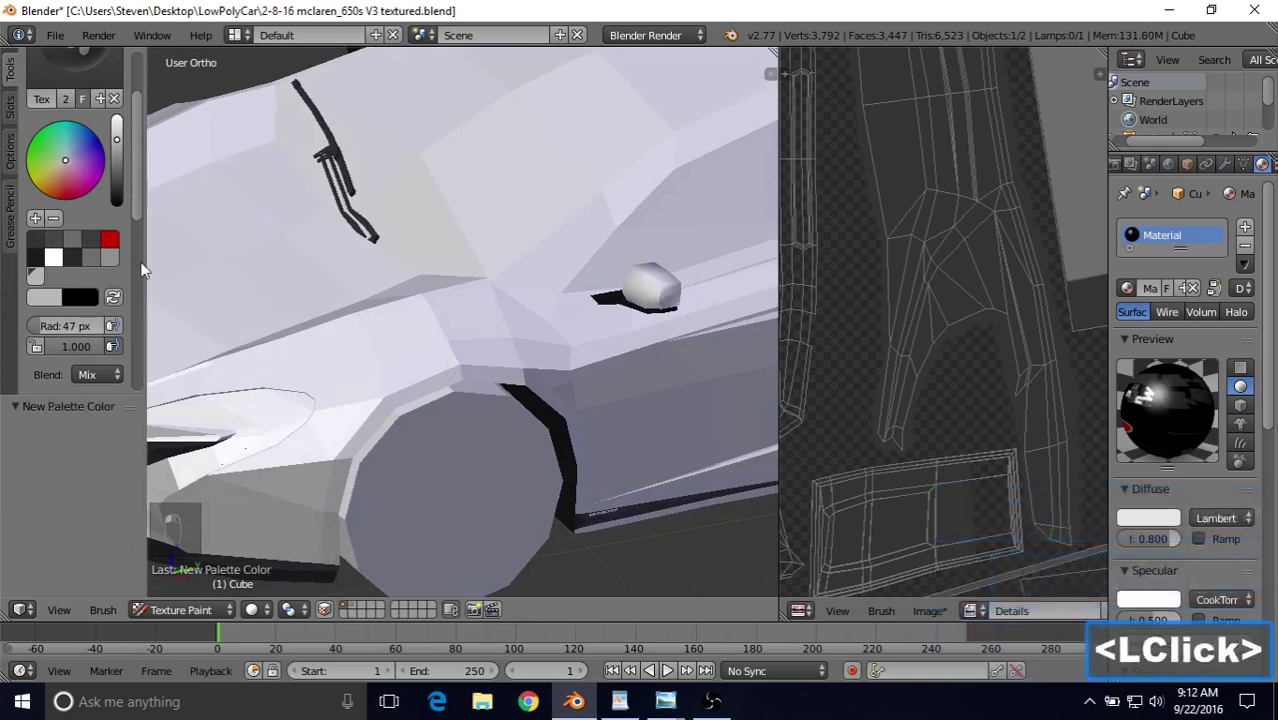
click(117, 130)
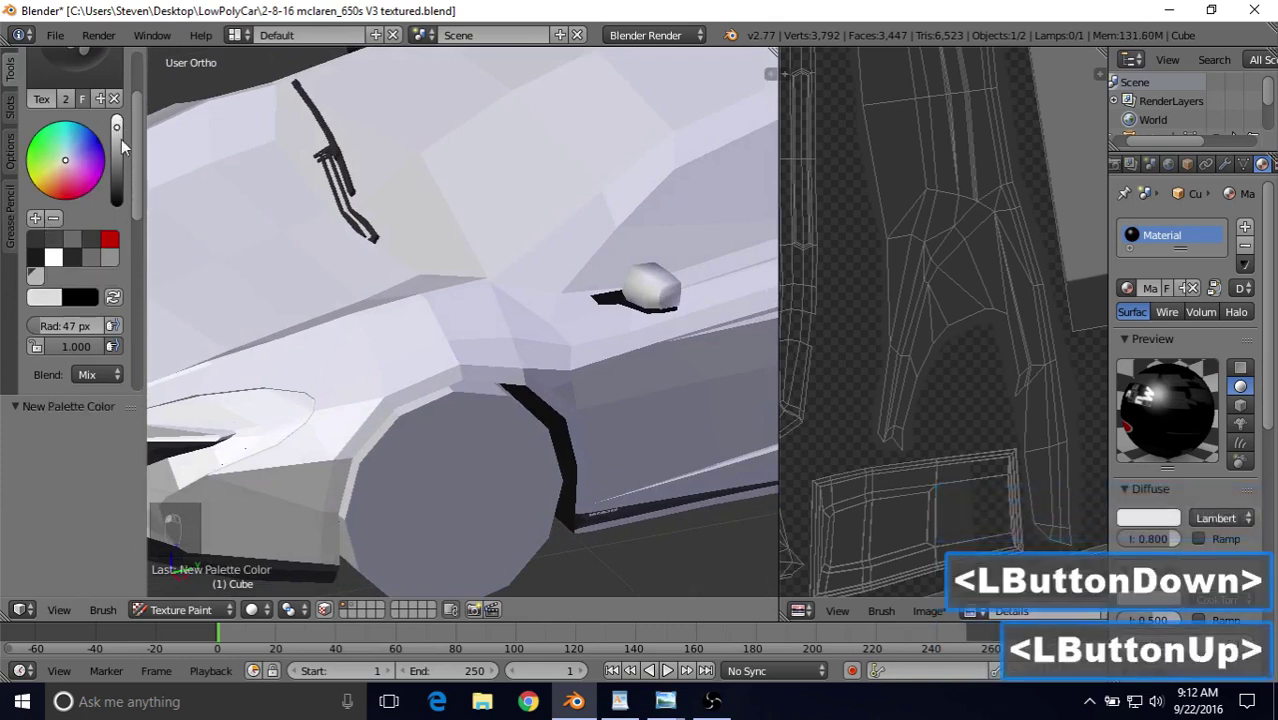
Re-enable face selection masking and paint over the 650S lettering on the near side skirt with the lighter grey.
click(335, 610)
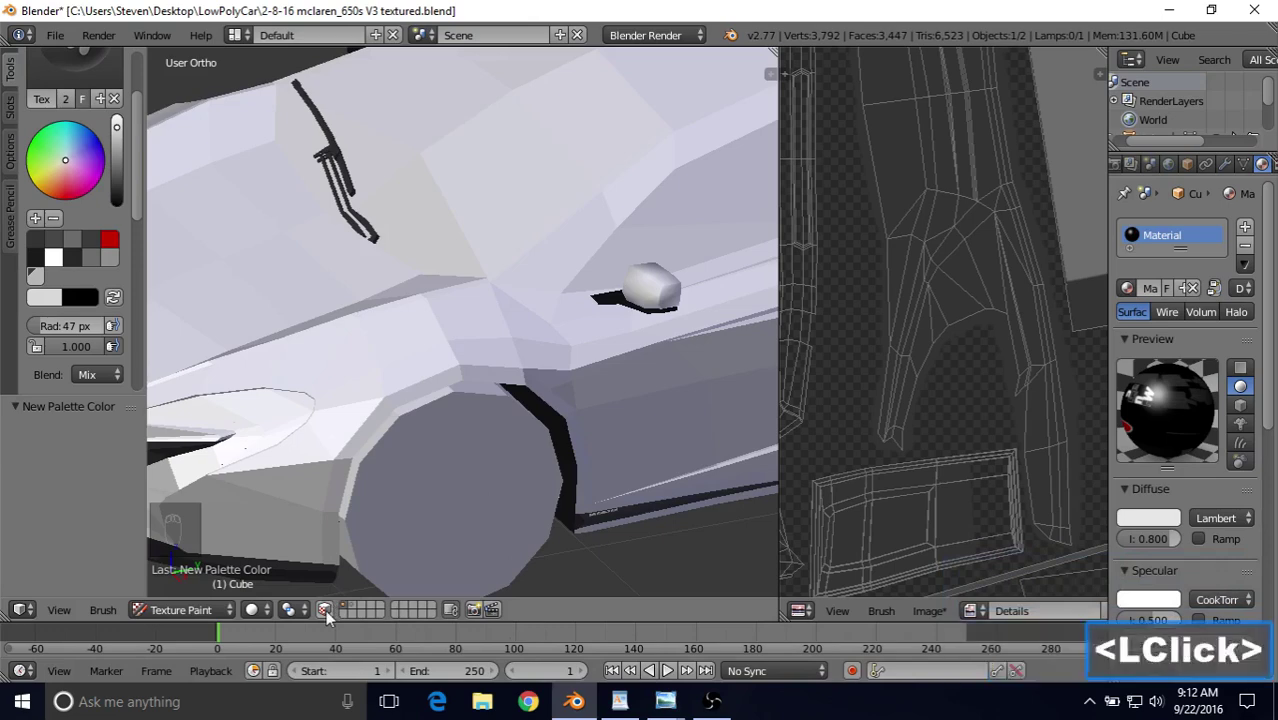
shift+middle_drag(480, 520, 425, 351)
scroll(424, 375, up, 5)
scroll(425, 373, up, 2)
mouse_move(570, 410)
mouse_down()
mouse_move(620, 396)
mouse_move(548, 428)
mouse_move(608, 404)
mouse_move(538, 418)
mouse_move(622, 395)
mouse_move(617, 410)
mouse_move(451, 422)
mouse_up()
Frame both selected 650S badges in Edit Mode and return the car body to Texture Paint mode.
mouse_move(451, 422)
middle_down()
mouse_move(517, 440)
mouse_move(297, 327)
middle_up()
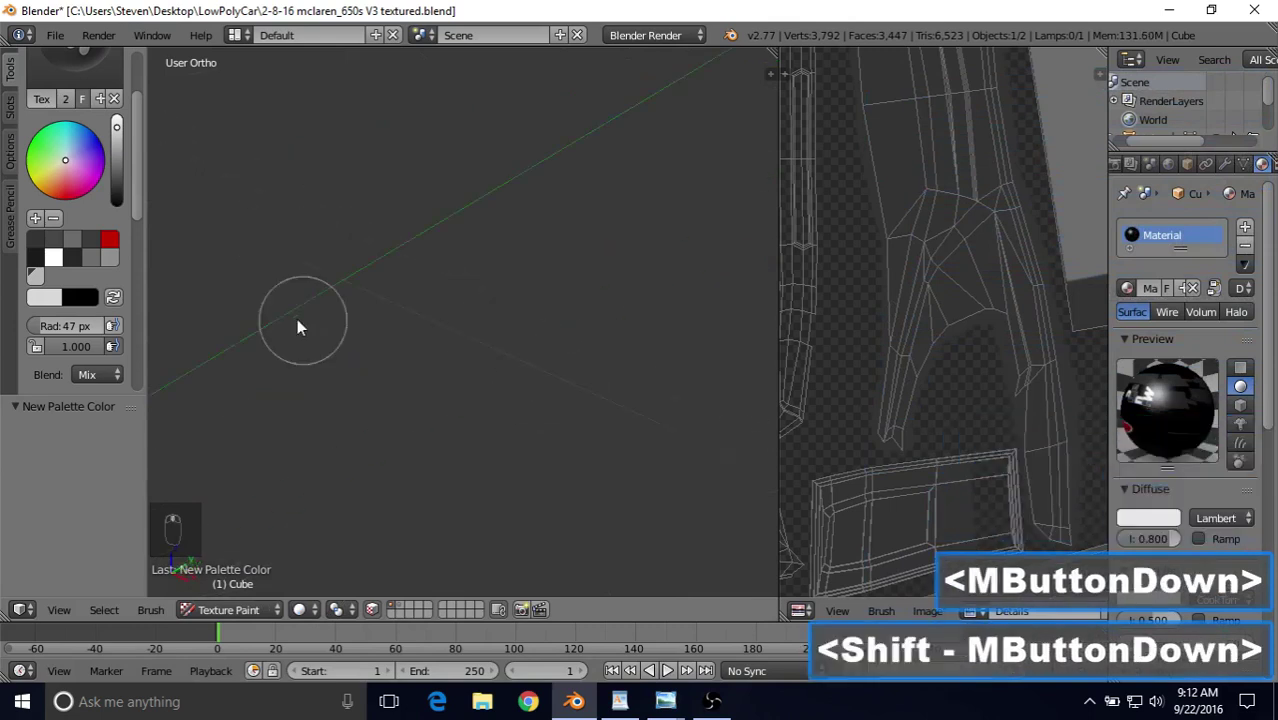
shift+middle_drag(208, 300, 479, 353)
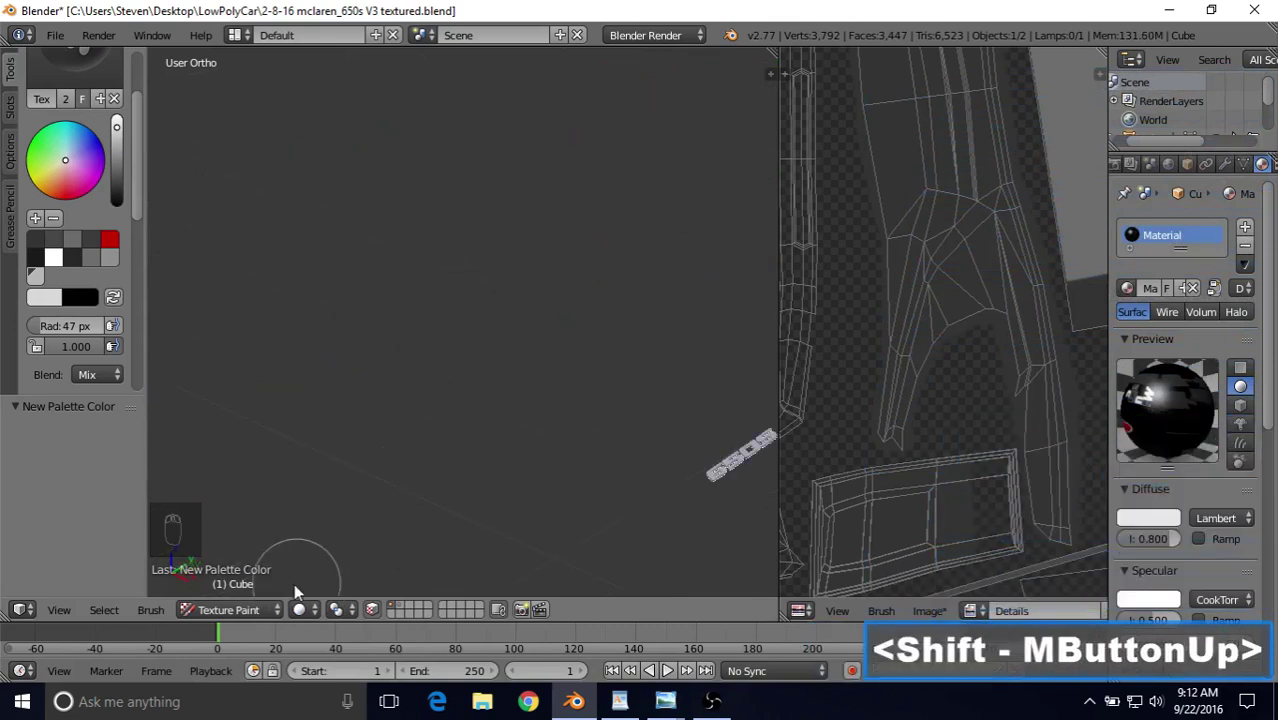
shift+middle_drag(602, 435, 510, 378)
click(228, 610)
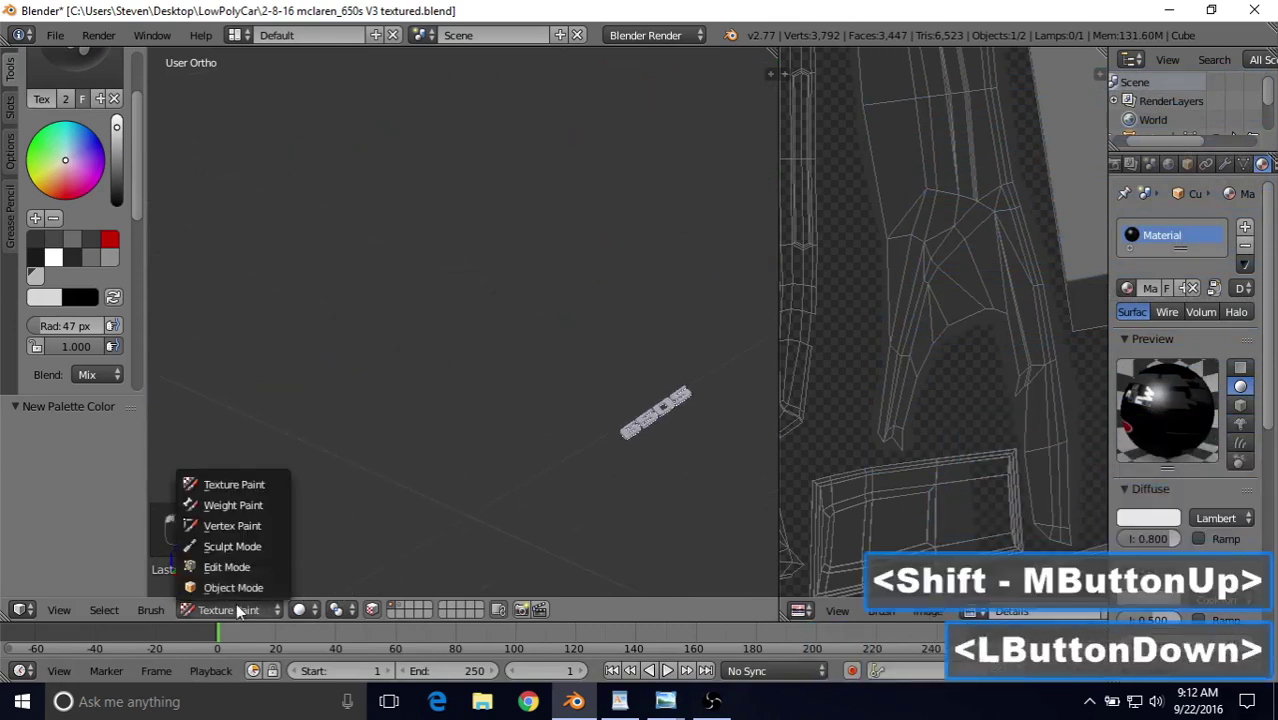
click(222, 566)
key(KP_Decimal)
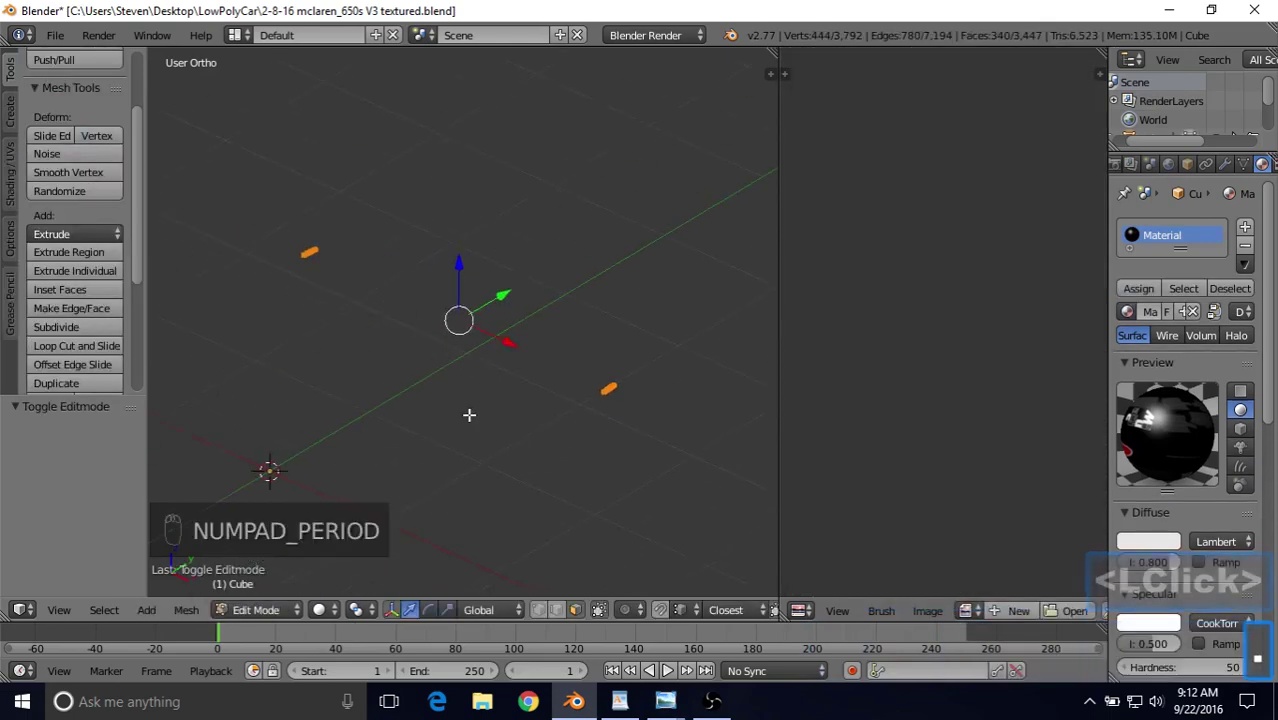
scroll(469, 414, up, 3)
click(268, 612)
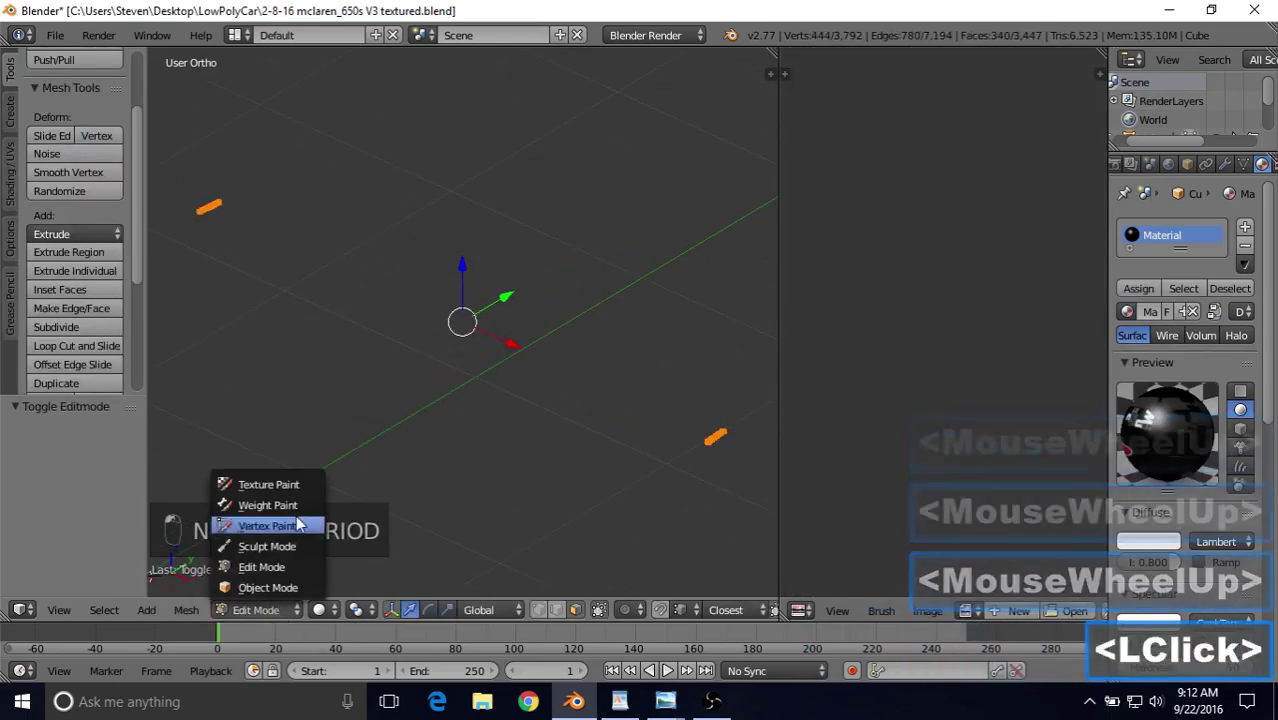
click(297, 491)
Paint one isolated 650S badge with the lighter grey, covering its top and side edges.
mouse_move(576, 373)
middle_down()
mouse_move(719, 391)
mouse_move(220, 366)
mouse_move(511, 297)
mouse_move(285, 528)
mouse_move(425, 382)
middle_up()
scroll(425, 382, up, 7)
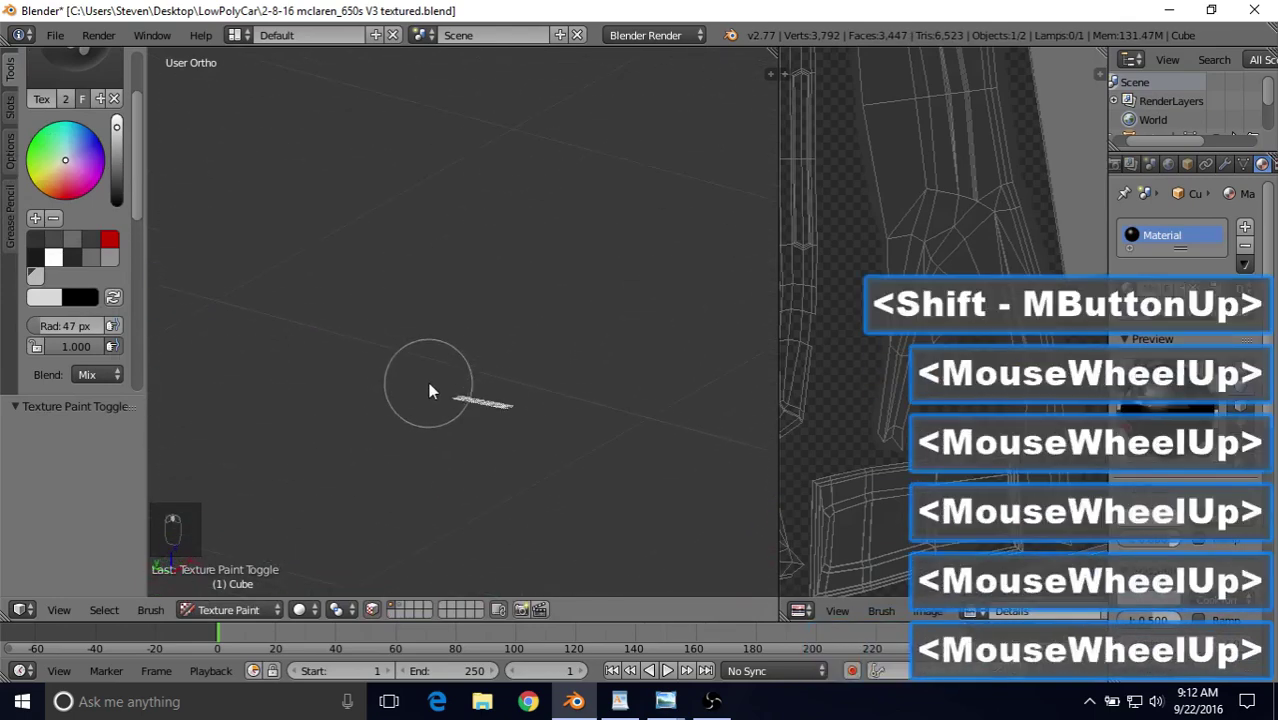
mouse_move(500, 468)
mouse_down()
mouse_move(437, 452)
mouse_move(553, 485)
mouse_move(471, 448)
mouse_up()
mouse_move(471, 448)
middle_down()
mouse_move(448, 491)
mouse_move(447, 476)
middle_up()
drag(615, 316, 618, 318)
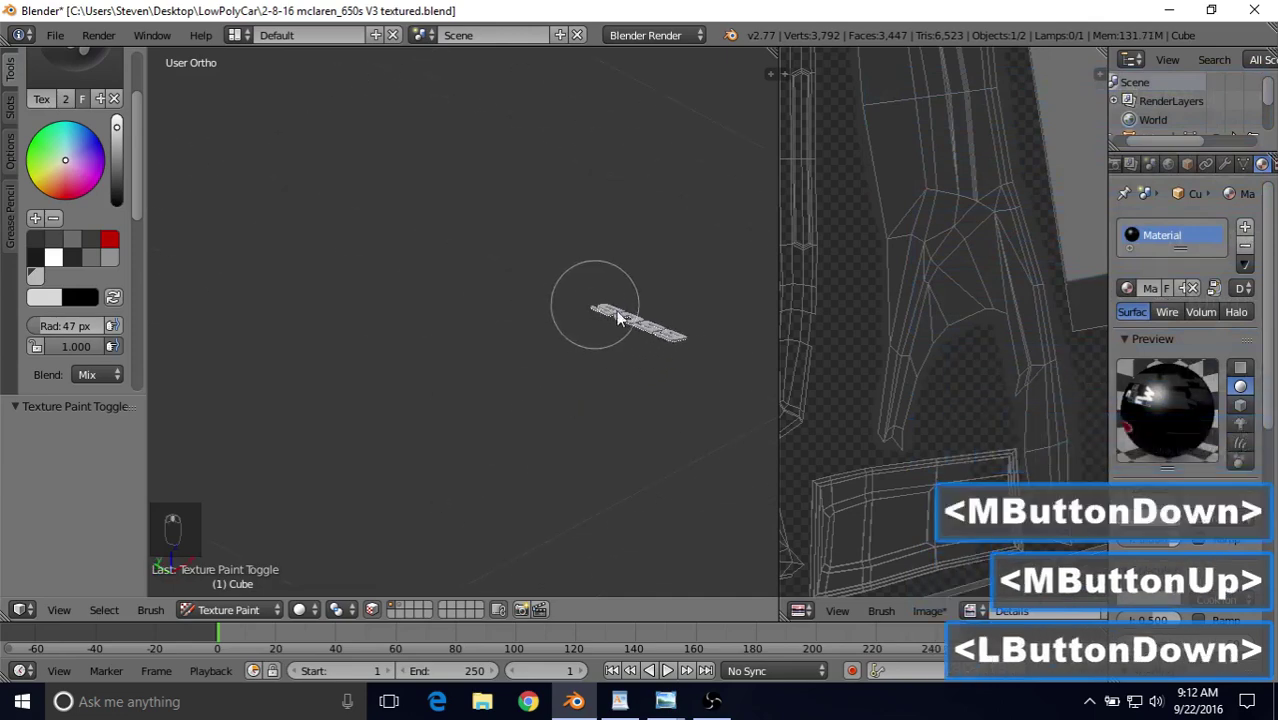
mouse_move(686, 350)
mouse_down()
mouse_move(599, 310)
mouse_move(585, 335)
mouse_up()
middle_drag(585, 335, 558, 366)
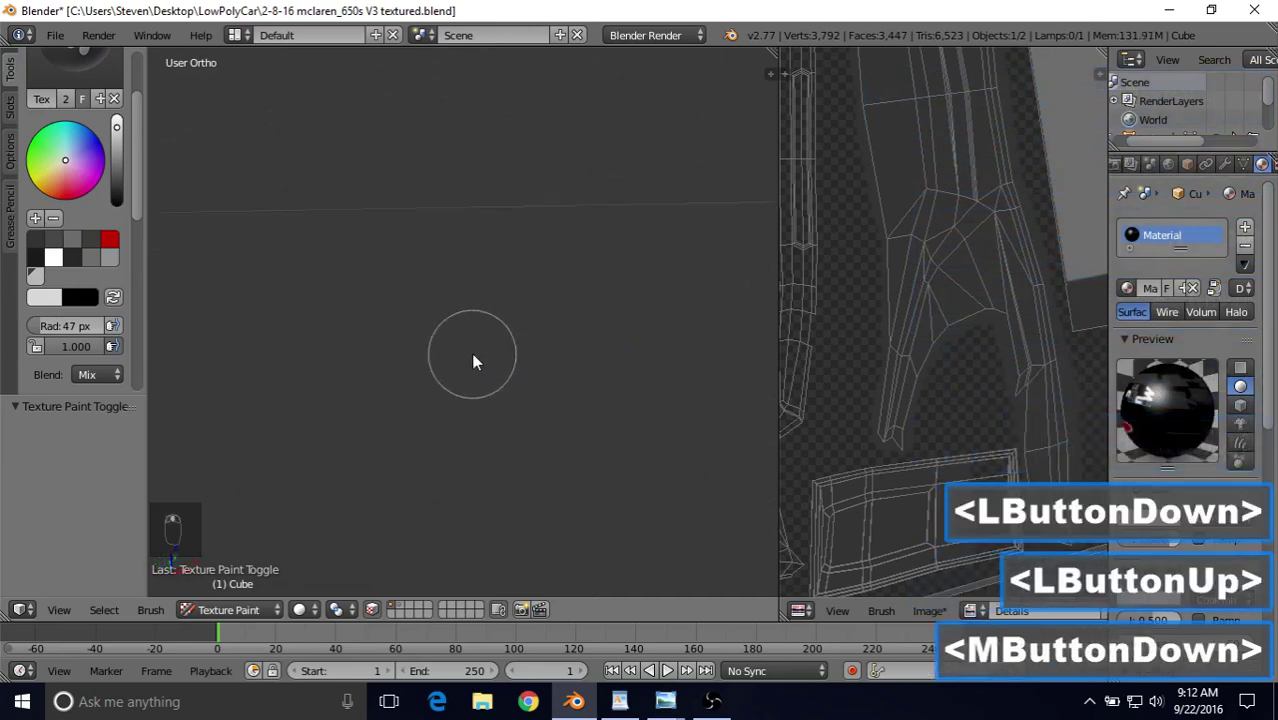
Paint the other isolated 650S badge with the lighter grey along its full length.
scroll(443, 414, down, 7)
middle_drag(475, 362, 175, 360)
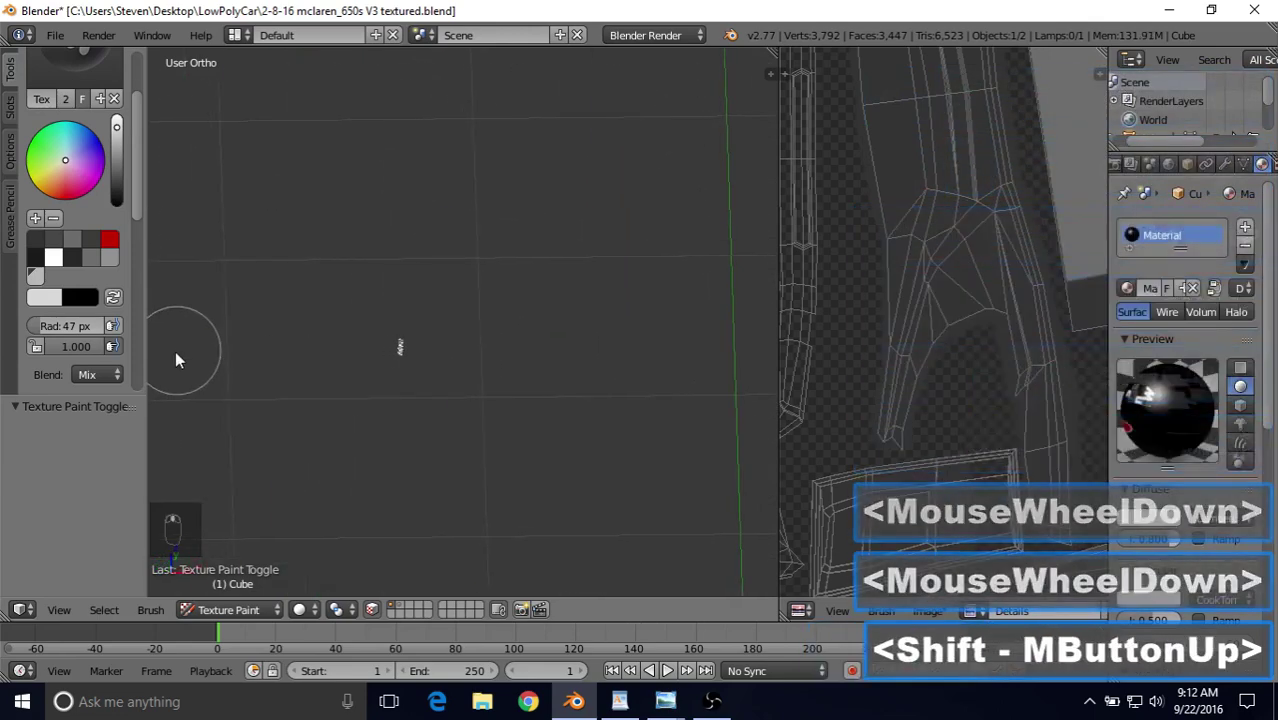
middle_drag(378, 339, 300, 338)
scroll(297, 342, up, 4)
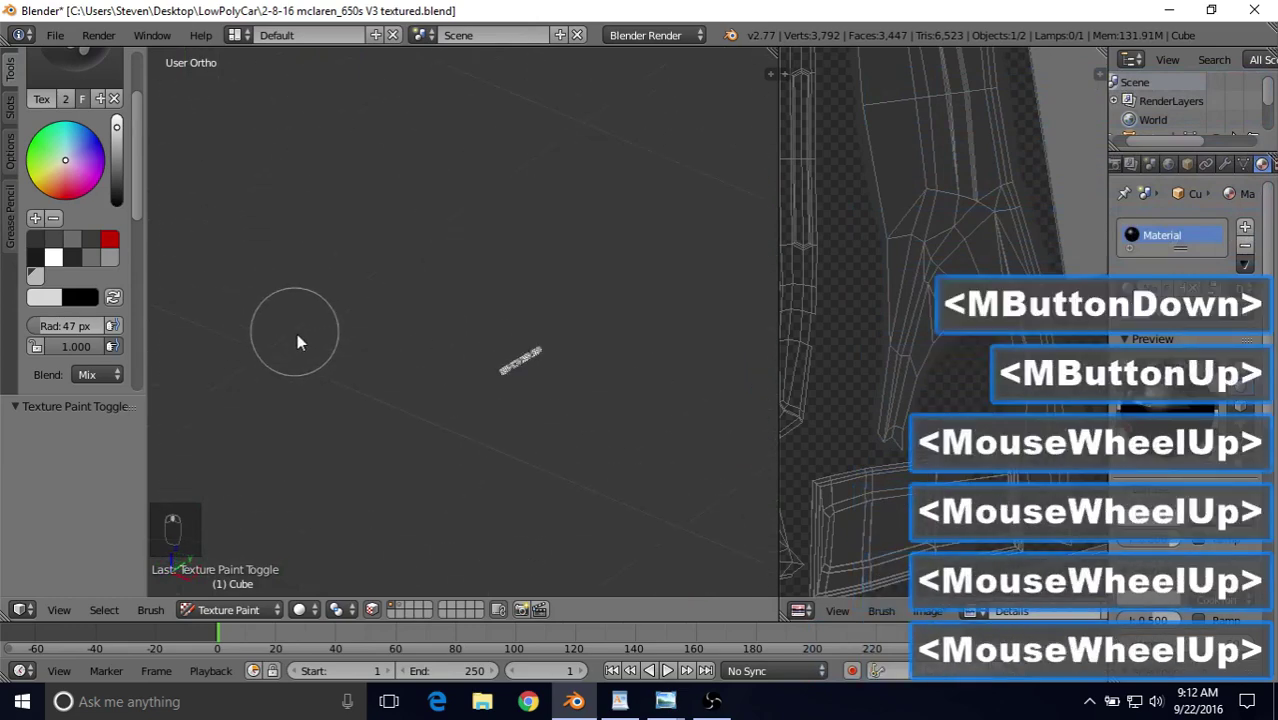
scroll(460, 395, down, 1)
scroll(460, 395, up, 7)
shift+middle_drag(482, 403, 350, 350)
click(593, 362)
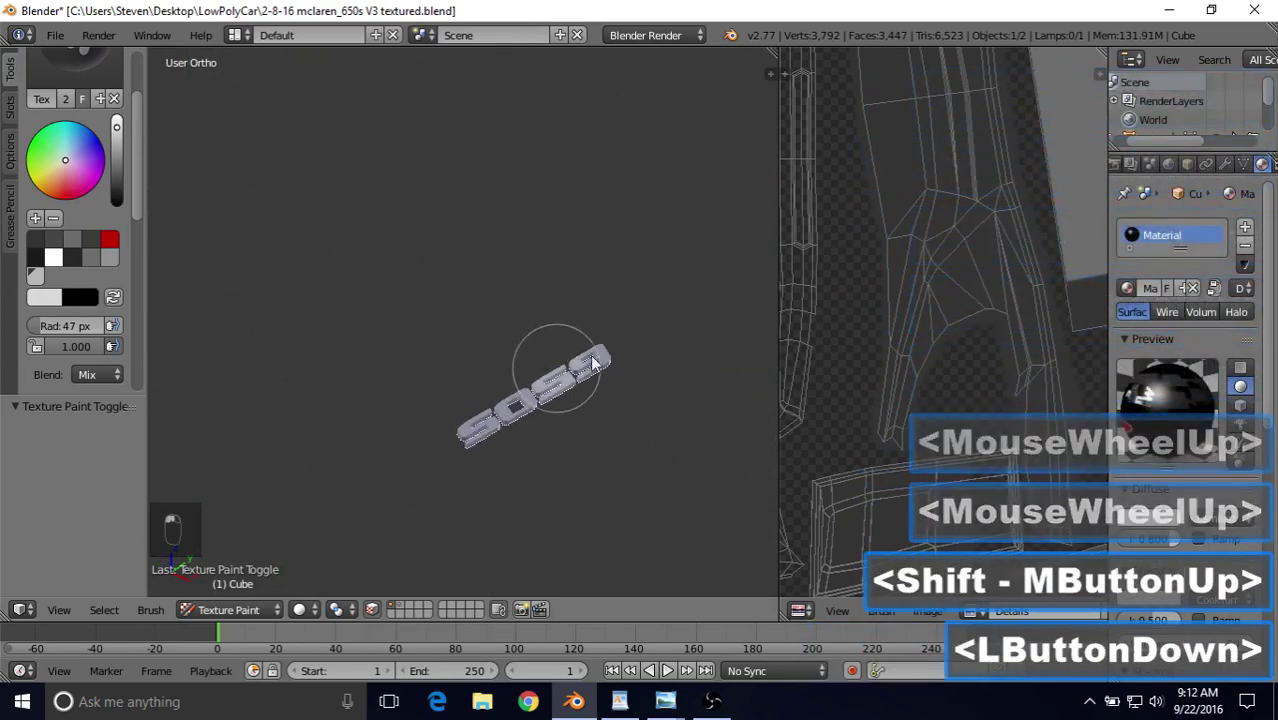
mouse_move(593, 362)
mouse_down()
mouse_move(528, 385)
mouse_move(427, 458)
mouse_up()
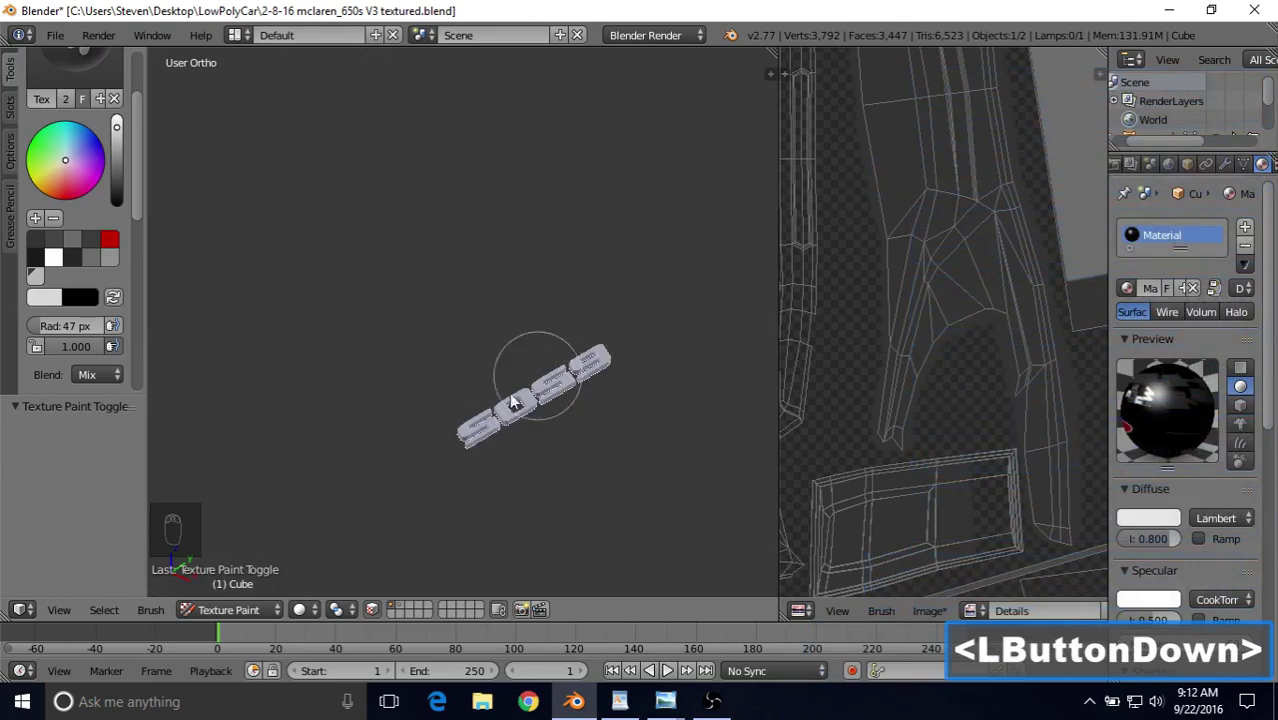
drag(513, 402, 470, 428)
Touch up the remaining edges of the 650S lettering with the lighter grey from another angle.
mouse_move(470, 428)
middle_down()
mouse_move(604, 306)
mouse_move(474, 391)
mouse_move(383, 399)
mouse_move(641, 279)
mouse_move(274, 228)
middle_up()
middle_drag(345, 331, 464, 340)
shift+middle_drag(464, 340, 486, 330)
shift+middle_drag(735, 216, 470, 362)
mouse_move(350, 378)
mouse_down()
mouse_move(353, 405)
mouse_move(298, 344)
mouse_up()
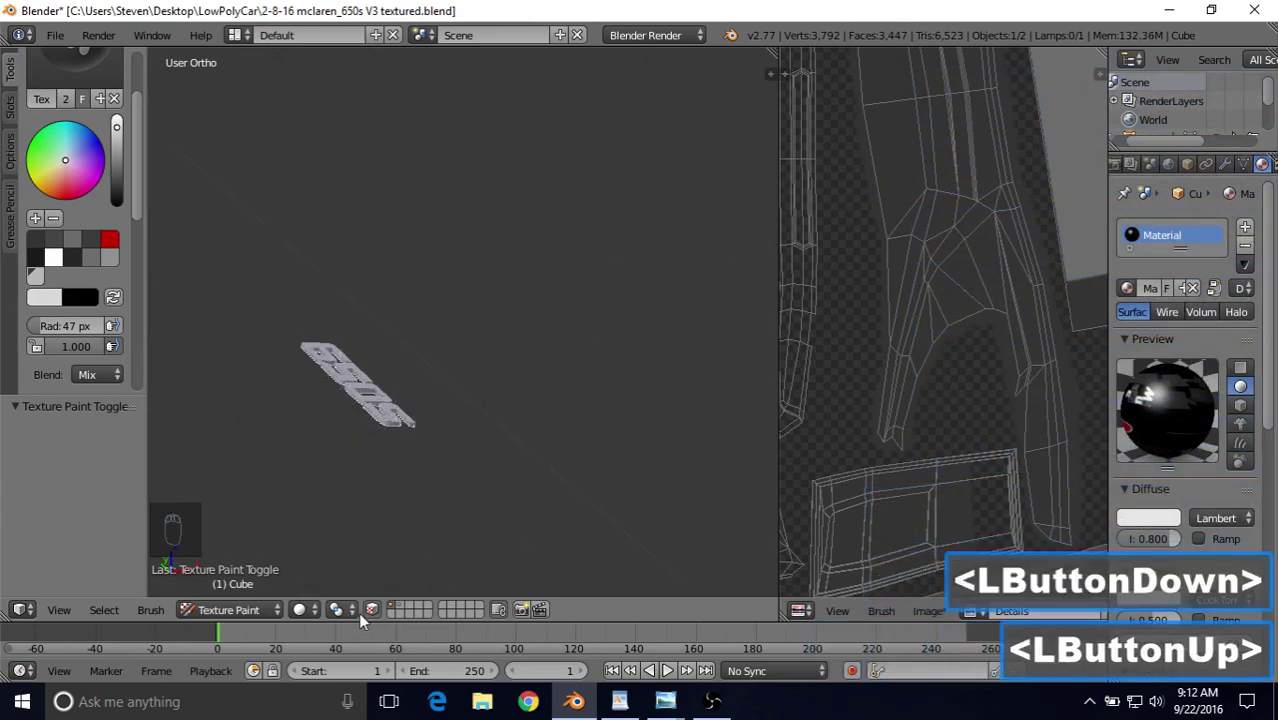
Turn off face selection masking and inspect the repainted 650S badge on the side skirt of the full car.
click(371, 609)
scroll(476, 463, down, 7)
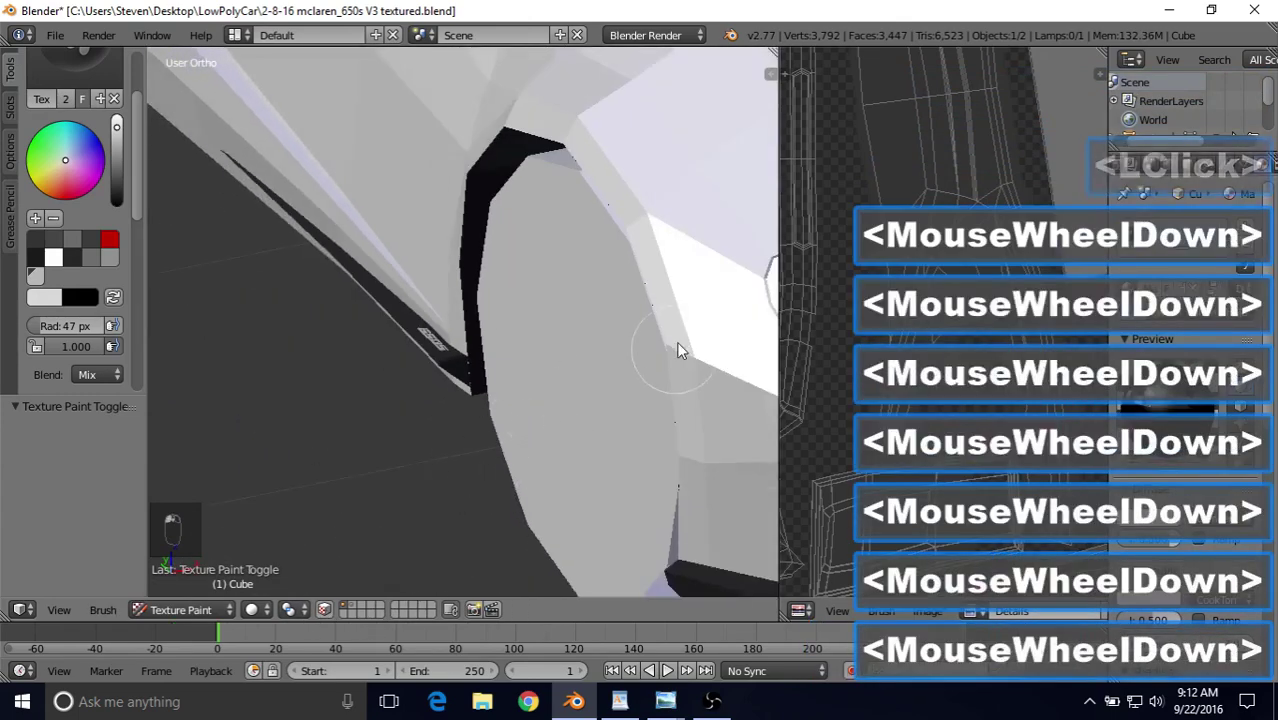
middle_drag(678, 350, 399, 411)
scroll(399, 411, down, 4)
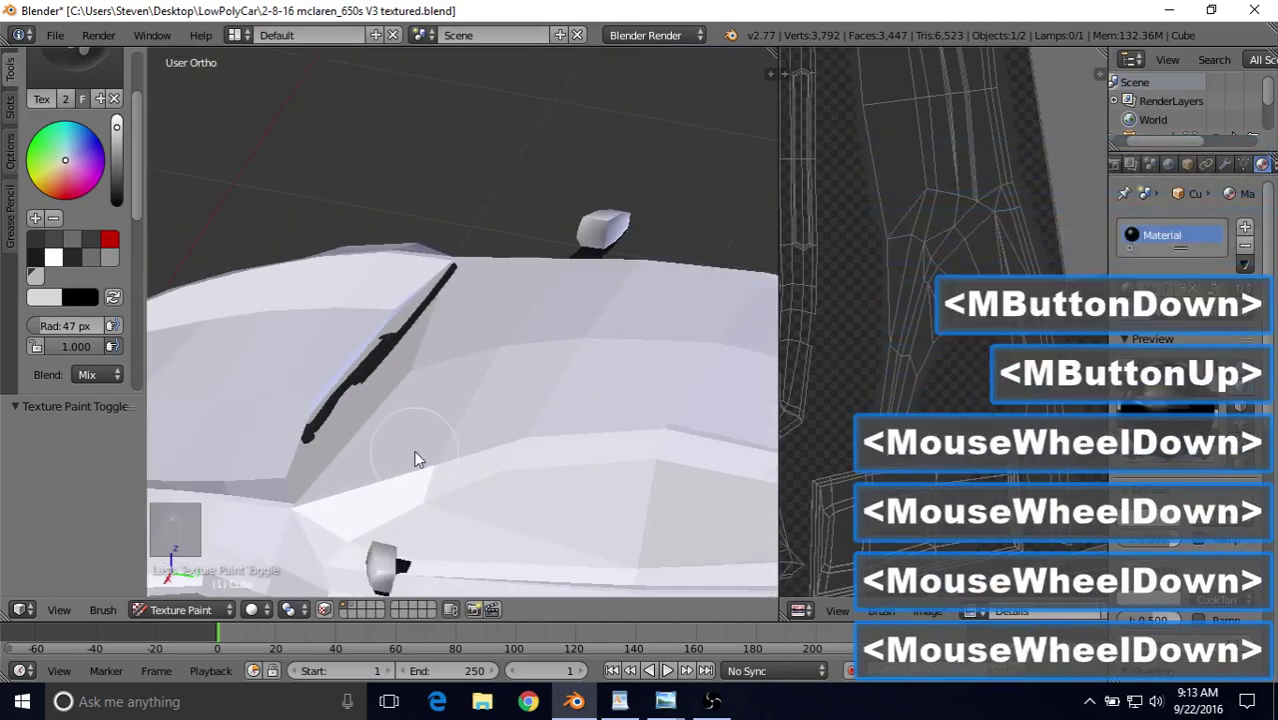
middle_drag(417, 459, 421, 364)
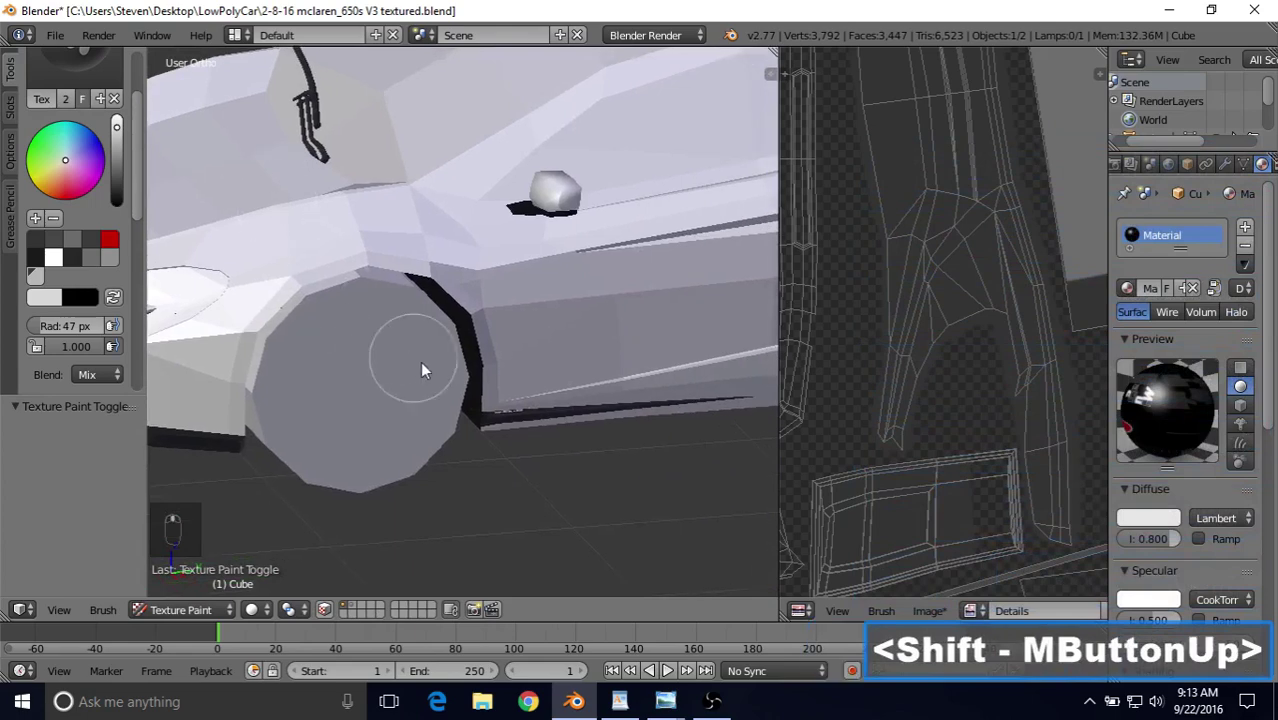
scroll(460, 385, up, 2)
middle_drag(503, 402, 408, 349)
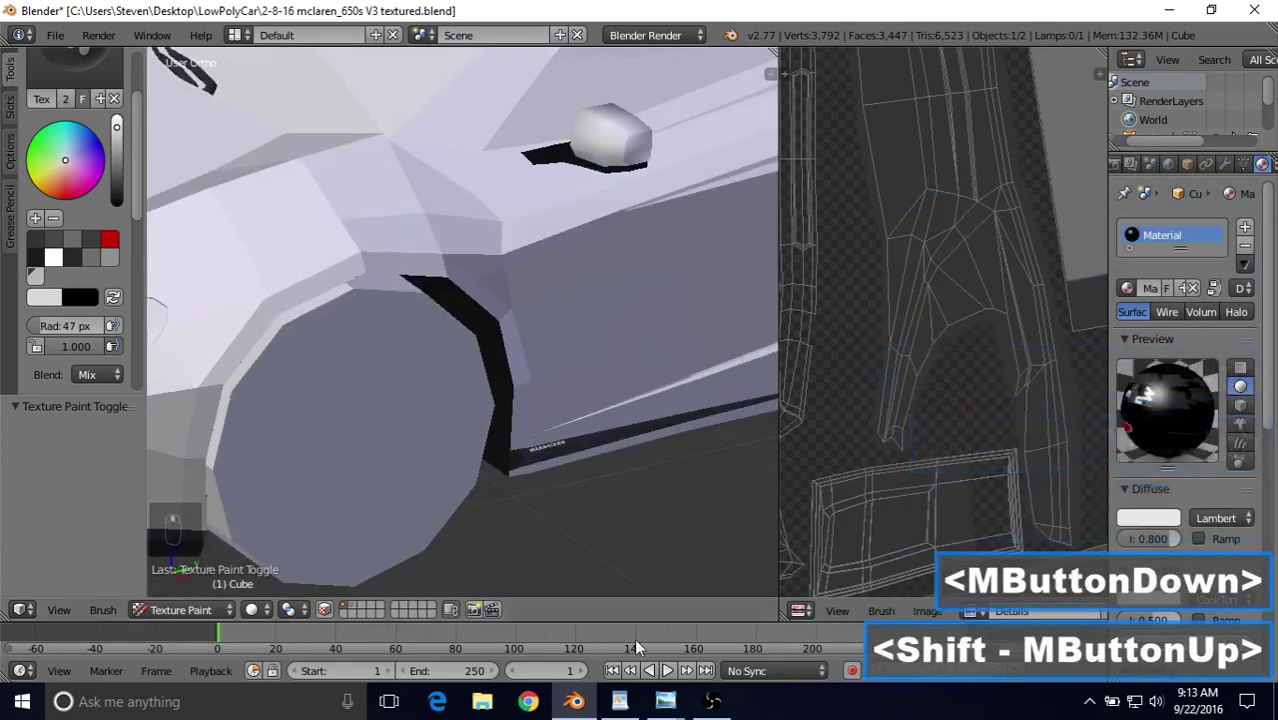
Switch to Windows Photo Viewer and examine the 650S badge colours in the Mclaren Wheel photo, then return to the model in Blender.
click(664, 704)
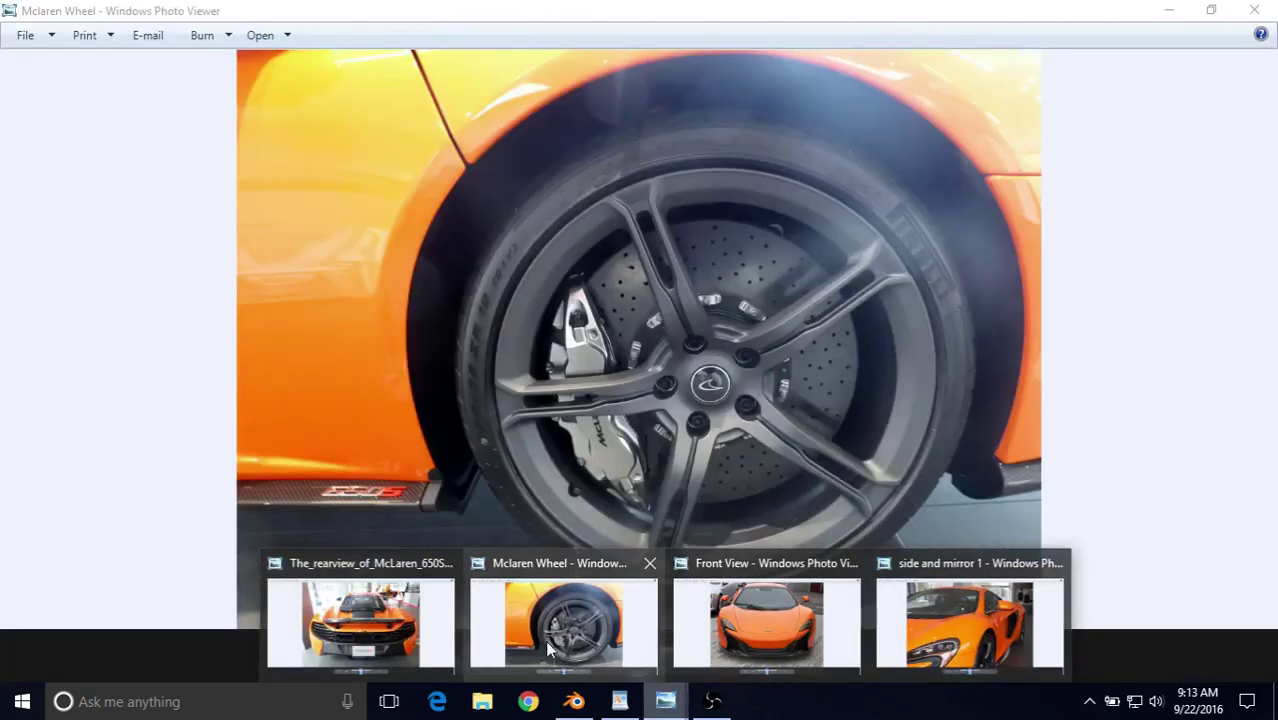
click(545, 640)
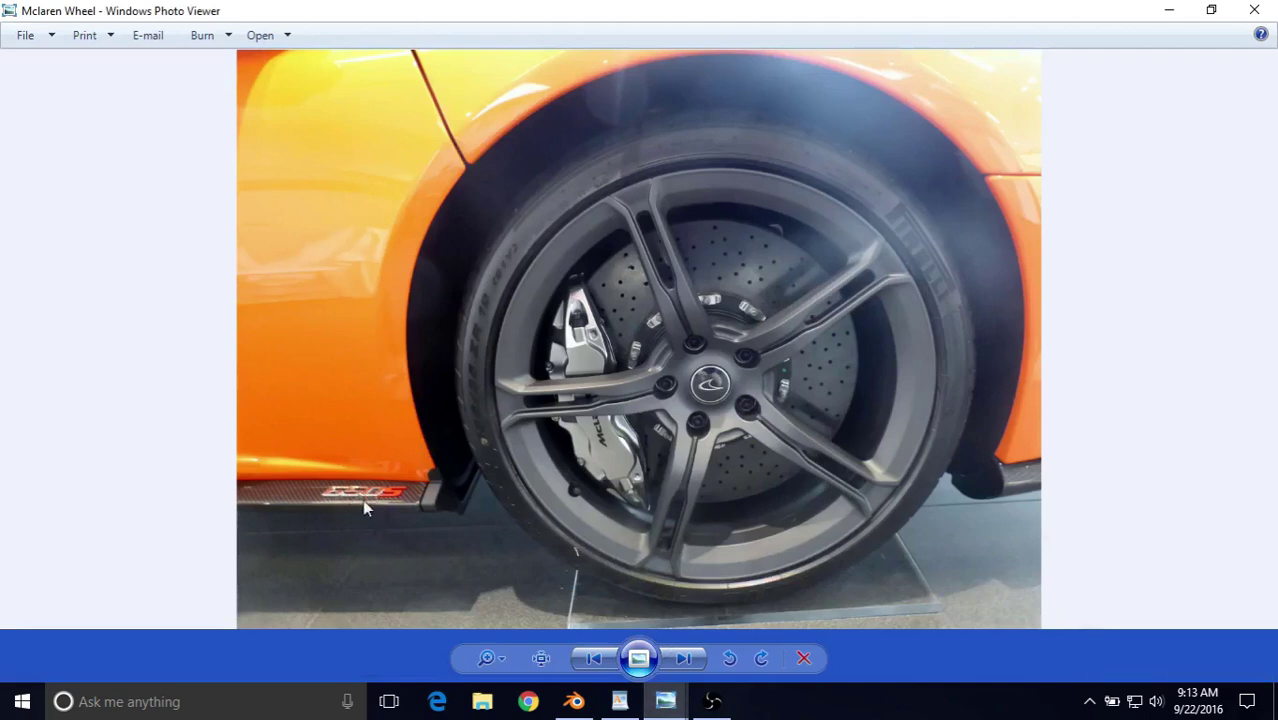
click(573, 701)
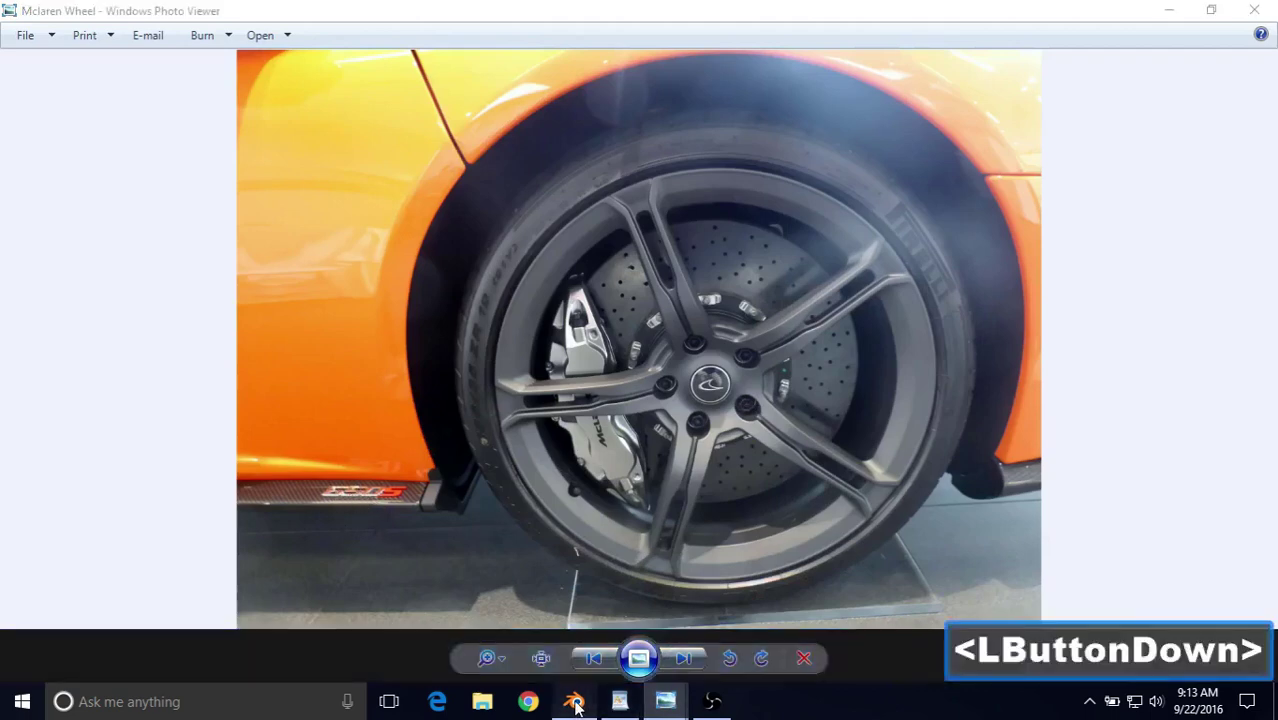
middle_drag(548, 450, 468, 322)
scroll(491, 414, down, 2)
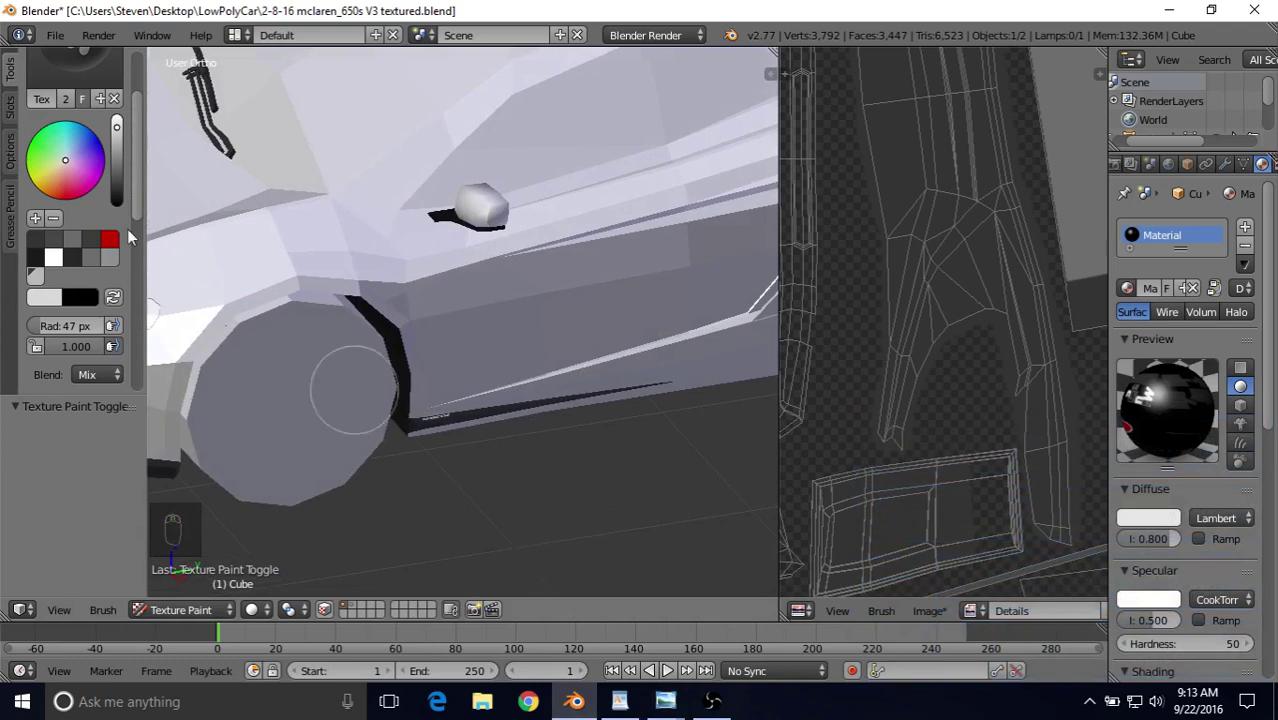
Set the brush colour to a muted orange and compare it with the badge's S in the Mclaren Wheel photo.
click(58, 180)
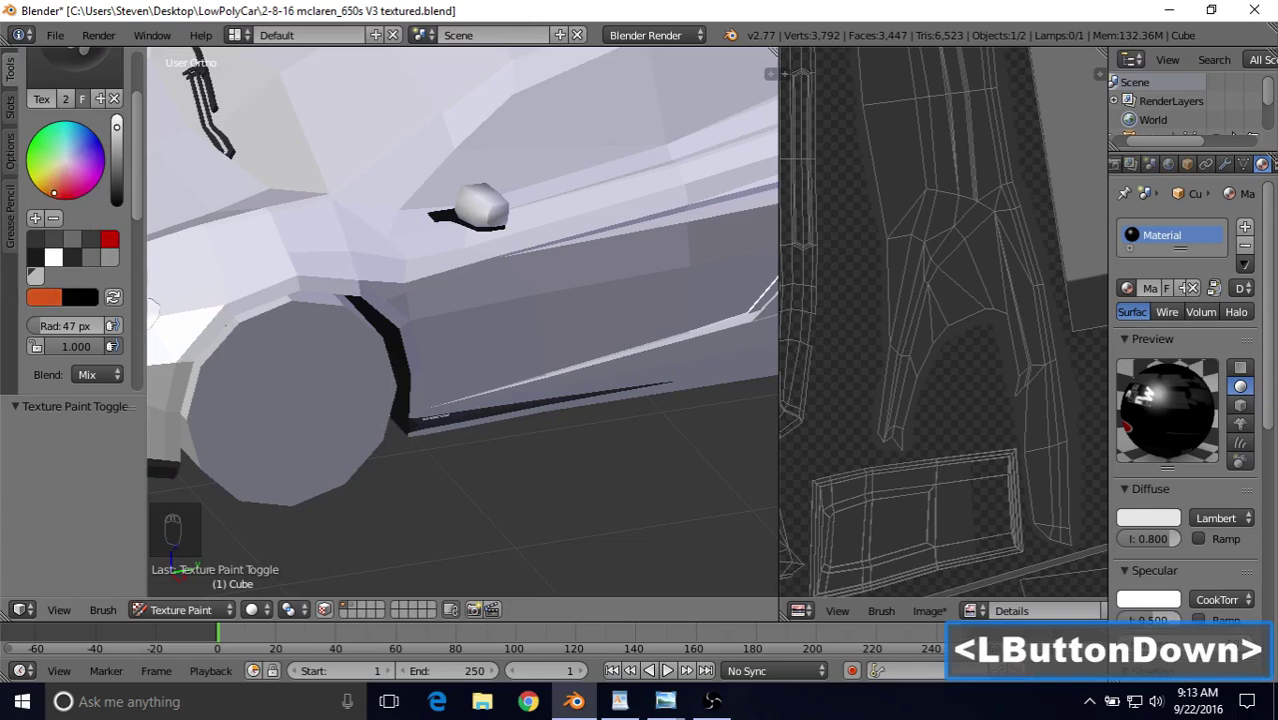
click(665, 701)
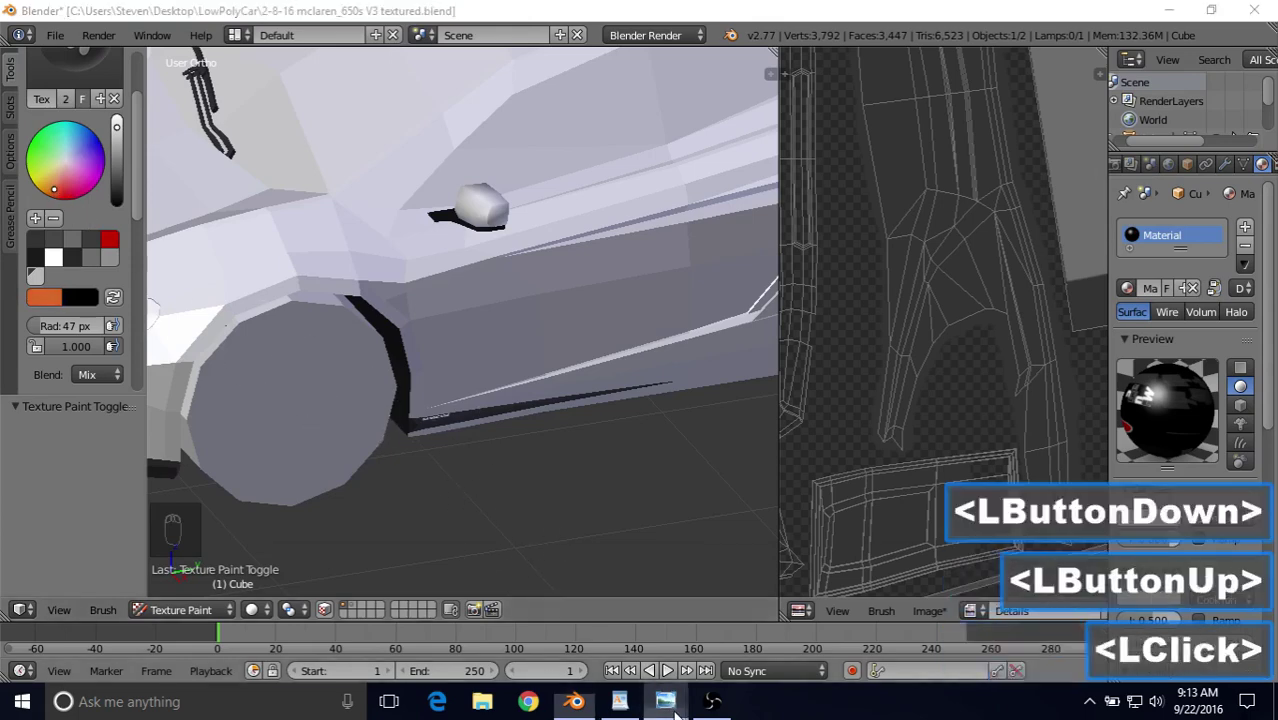
click(562, 628)
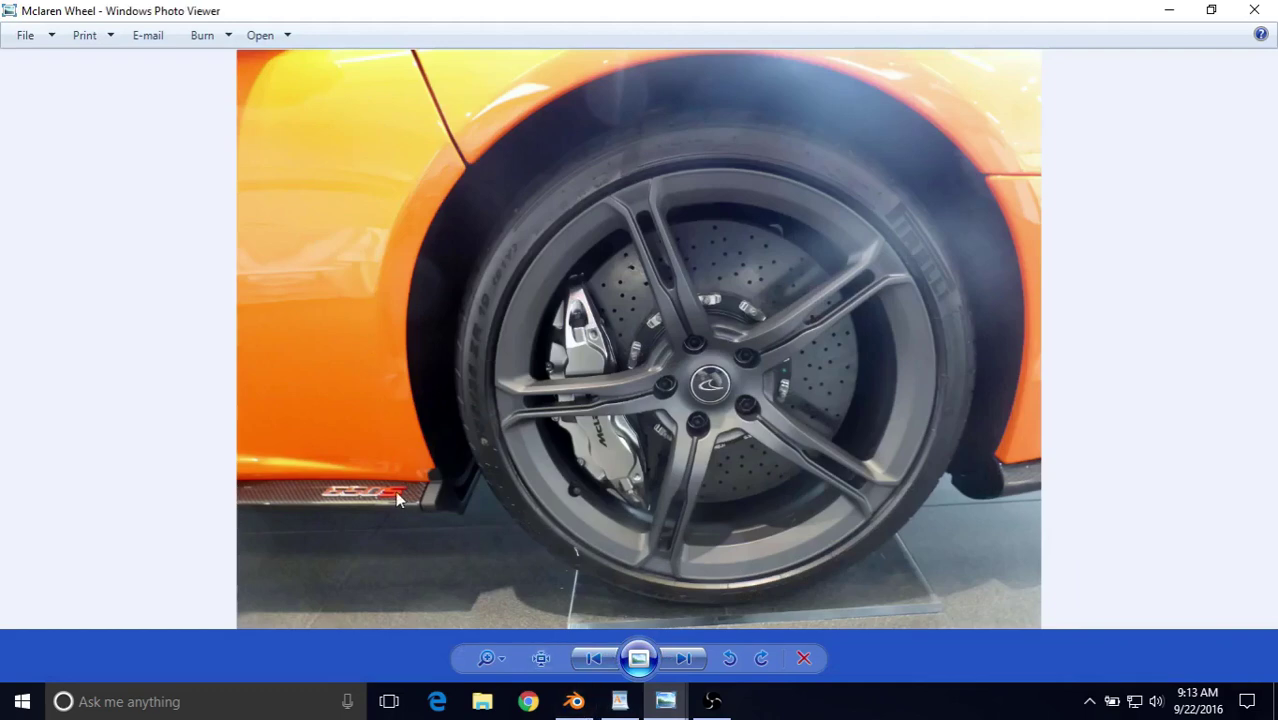
click(574, 701)
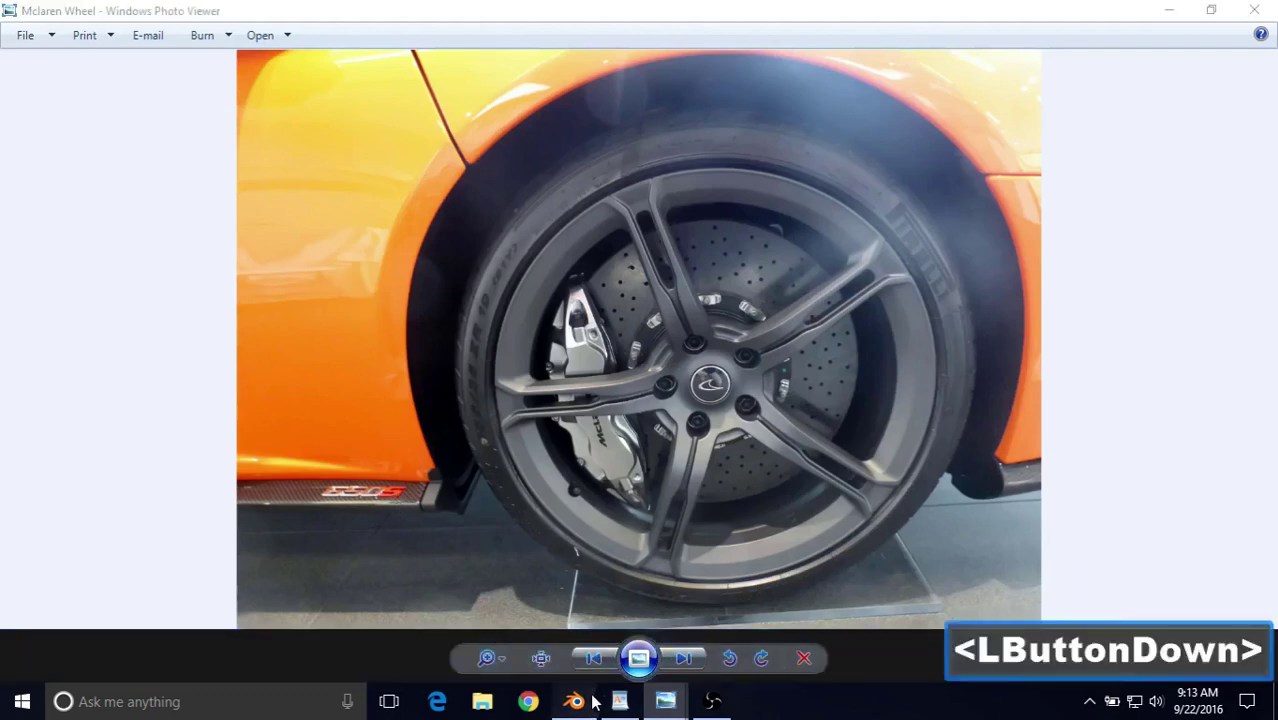
Turn on face selection masking and select all linked faces of the S in the side skirt's 650S badge.
shift+middle_drag(394, 295, 447, 286)
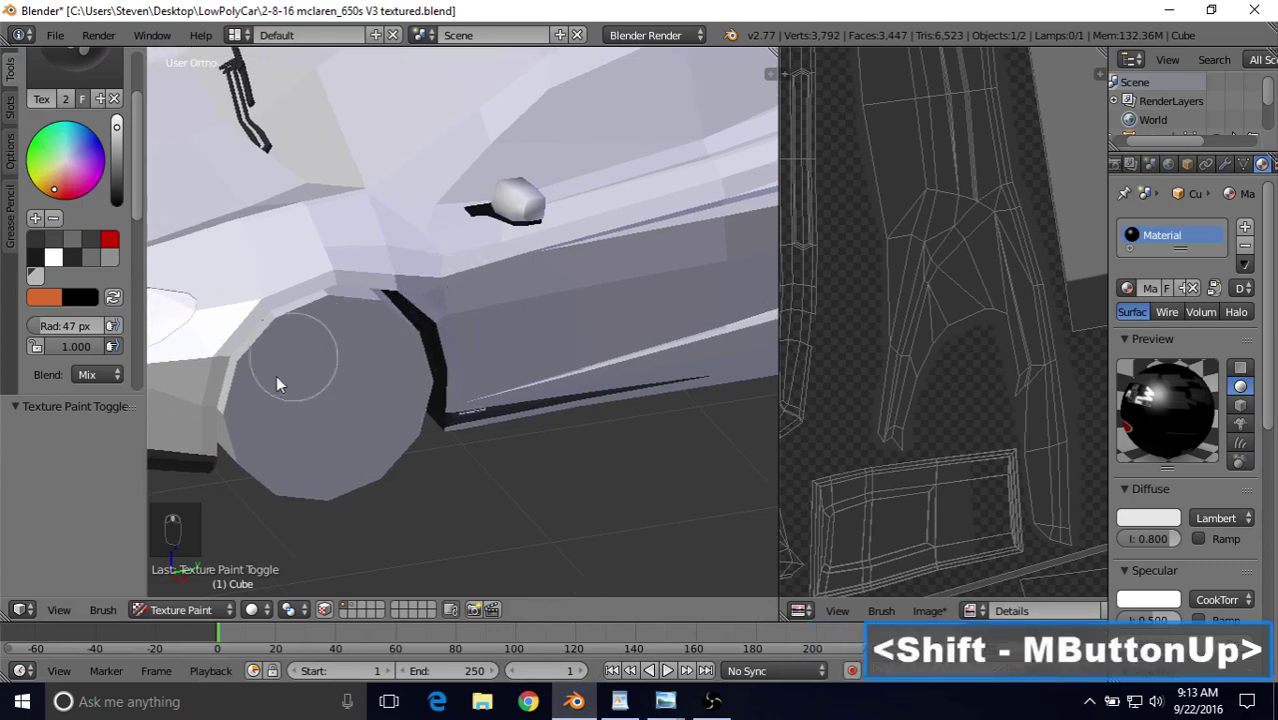
scroll(488, 446, up, 4)
shift+middle_drag(491, 448, 494, 354)
scroll(494, 354, up, 6)
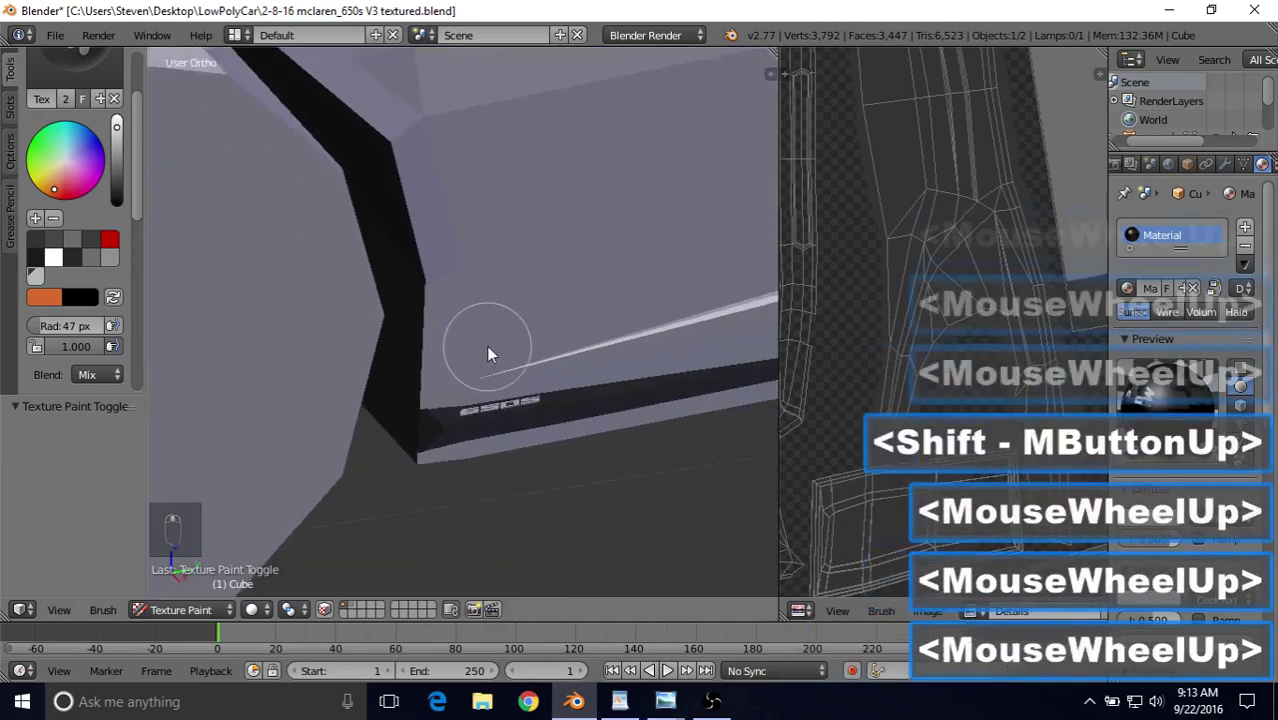
shift+middle_drag(553, 444, 391, 374)
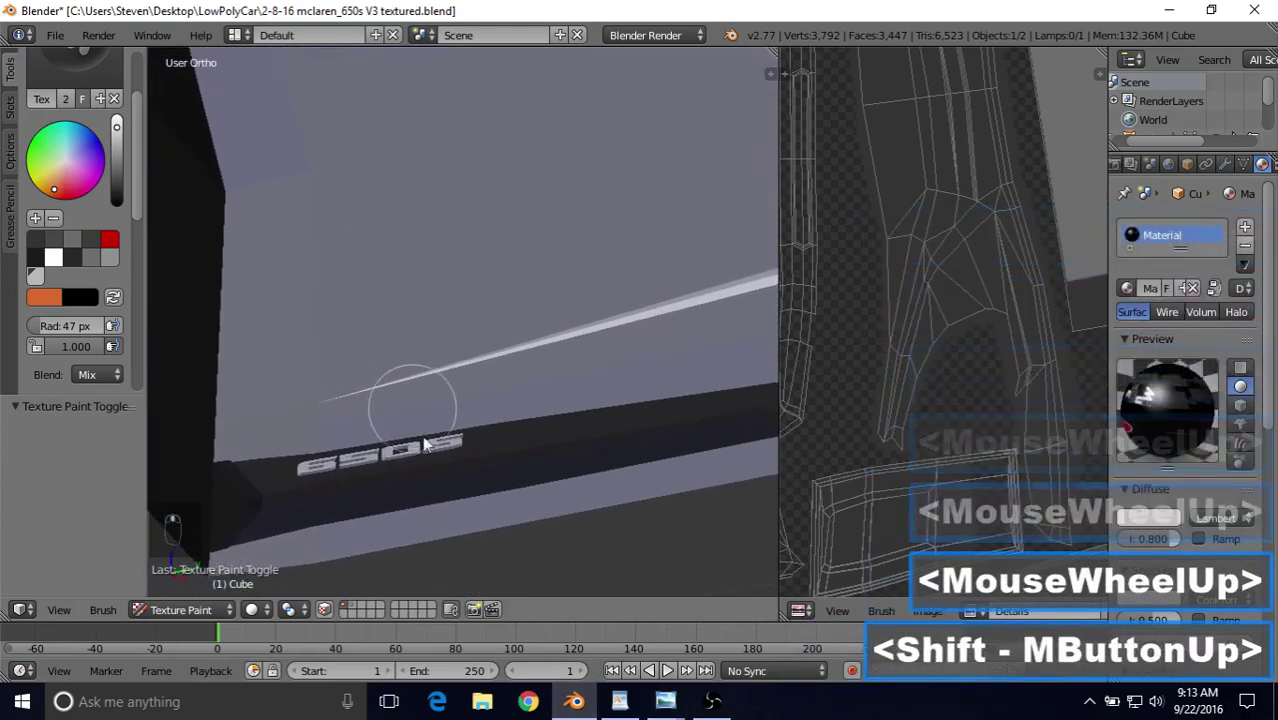
click(325, 609)
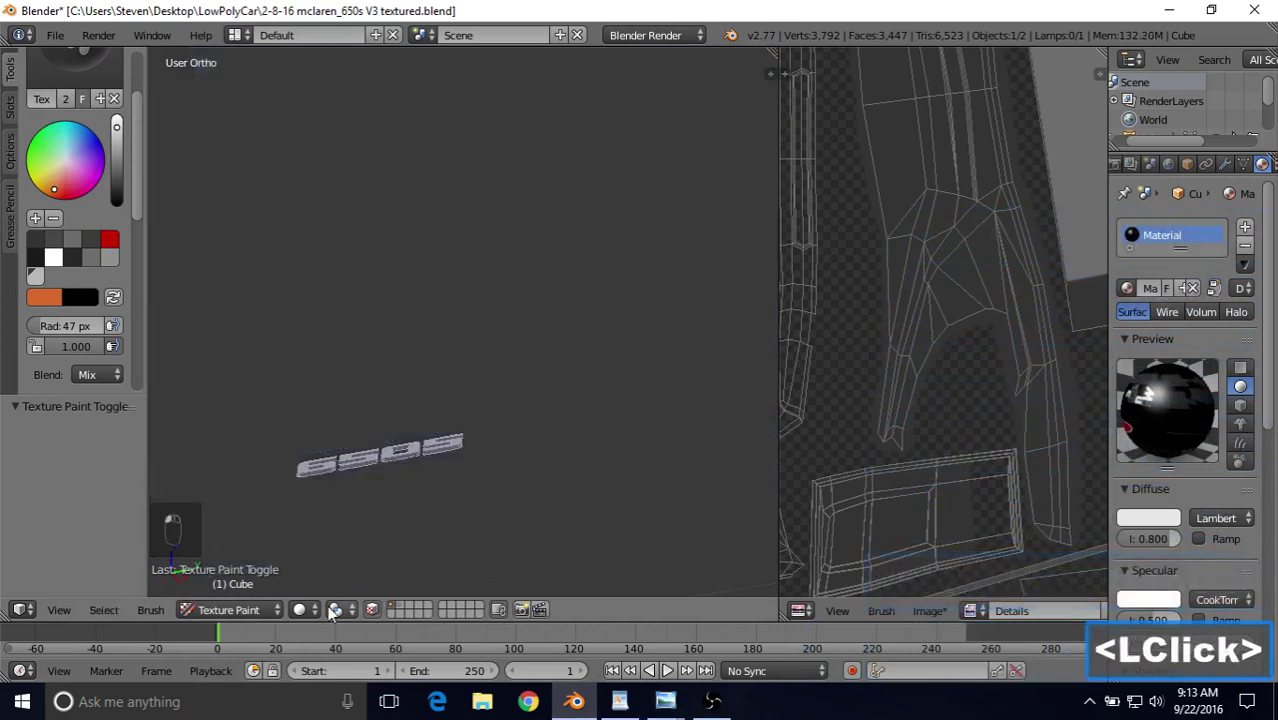
right_click(435, 449)
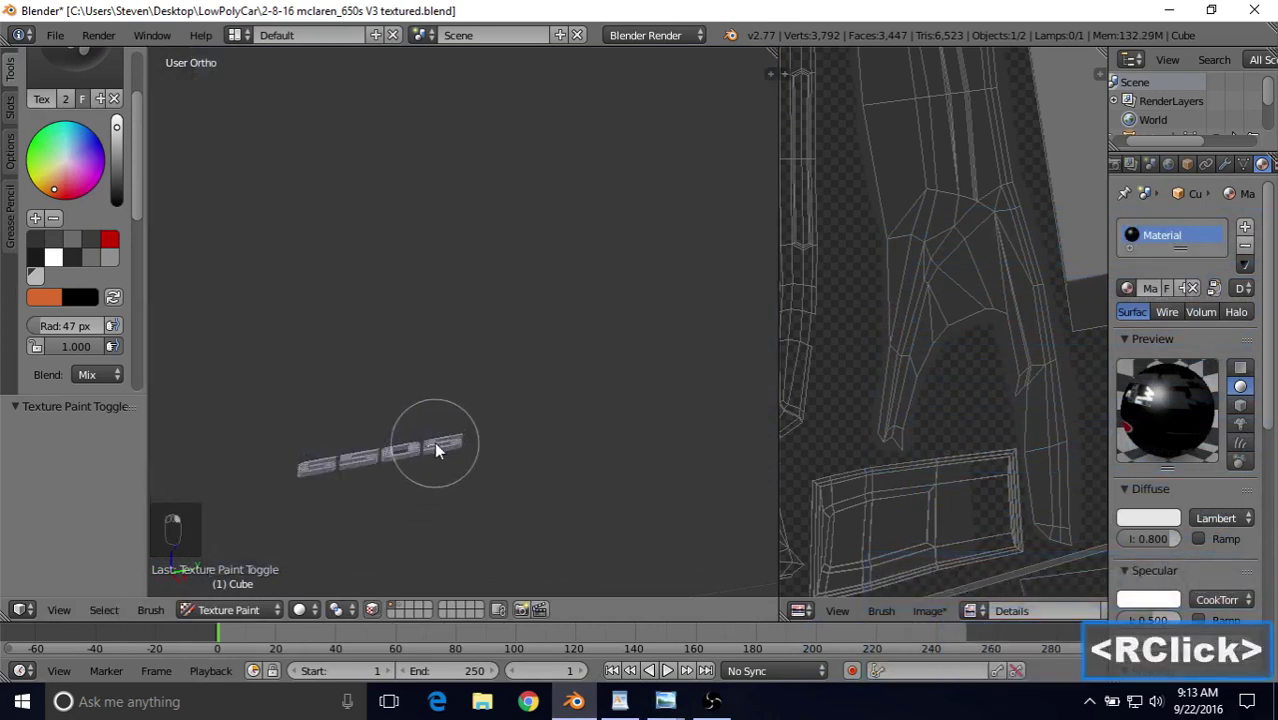
key(l)
Paint the selected S of the badge with the muted orange.
scroll(434, 442, down, 4)
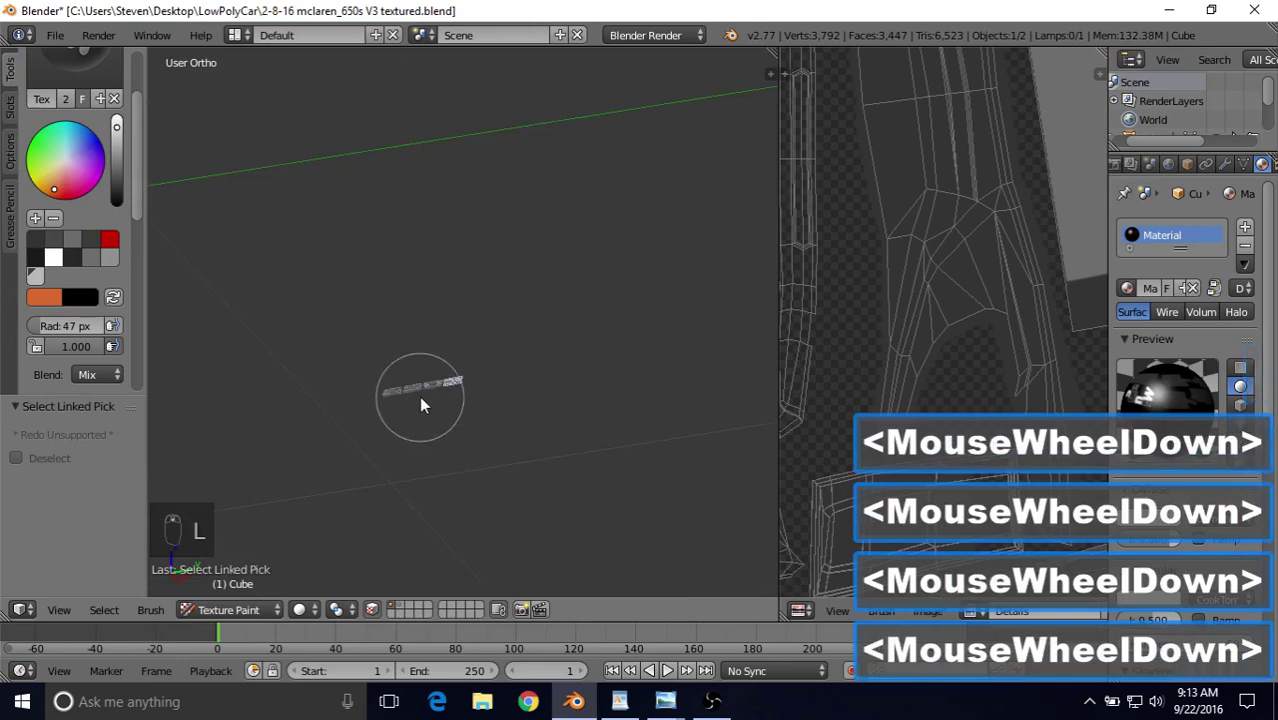
scroll(434, 420, up, 5)
shift+middle_drag(436, 422, 474, 350)
scroll(471, 374, up, 3)
click(419, 428)
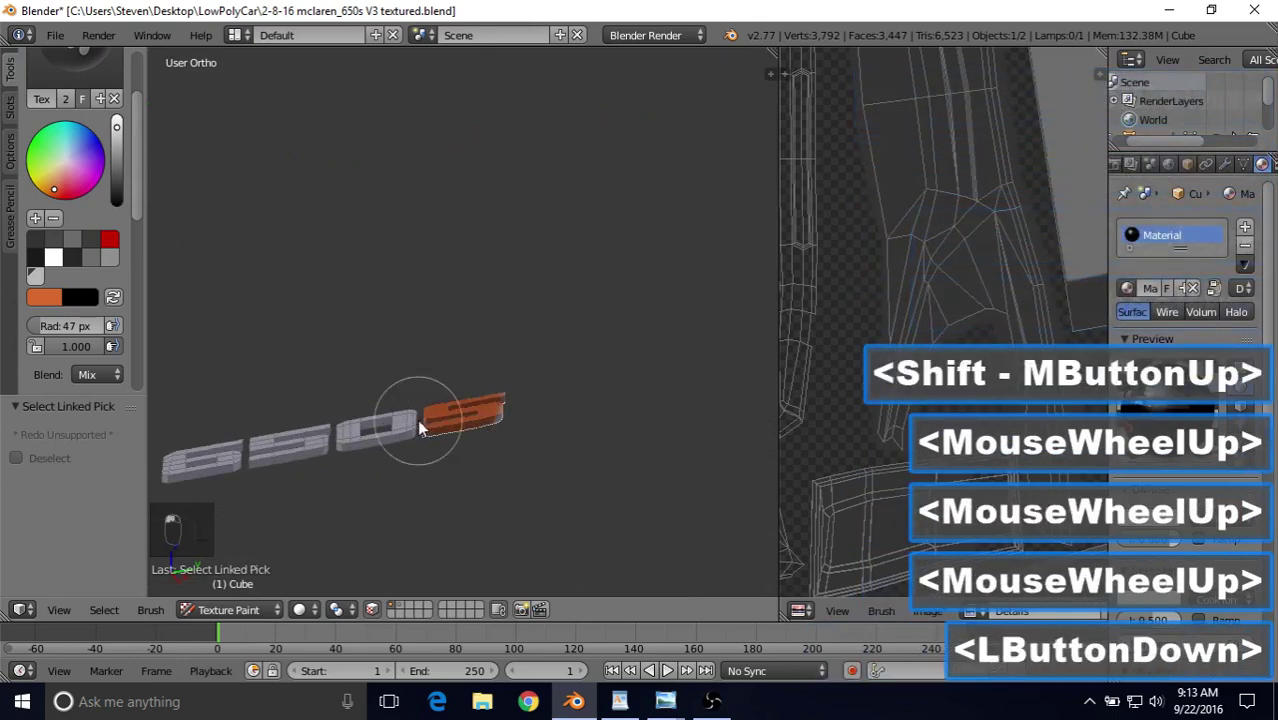
mouse_move(419, 428)
mouse_down()
mouse_move(521, 396)
mouse_move(462, 420)
mouse_move(504, 399)
mouse_up()
scroll(504, 399, down, 1)
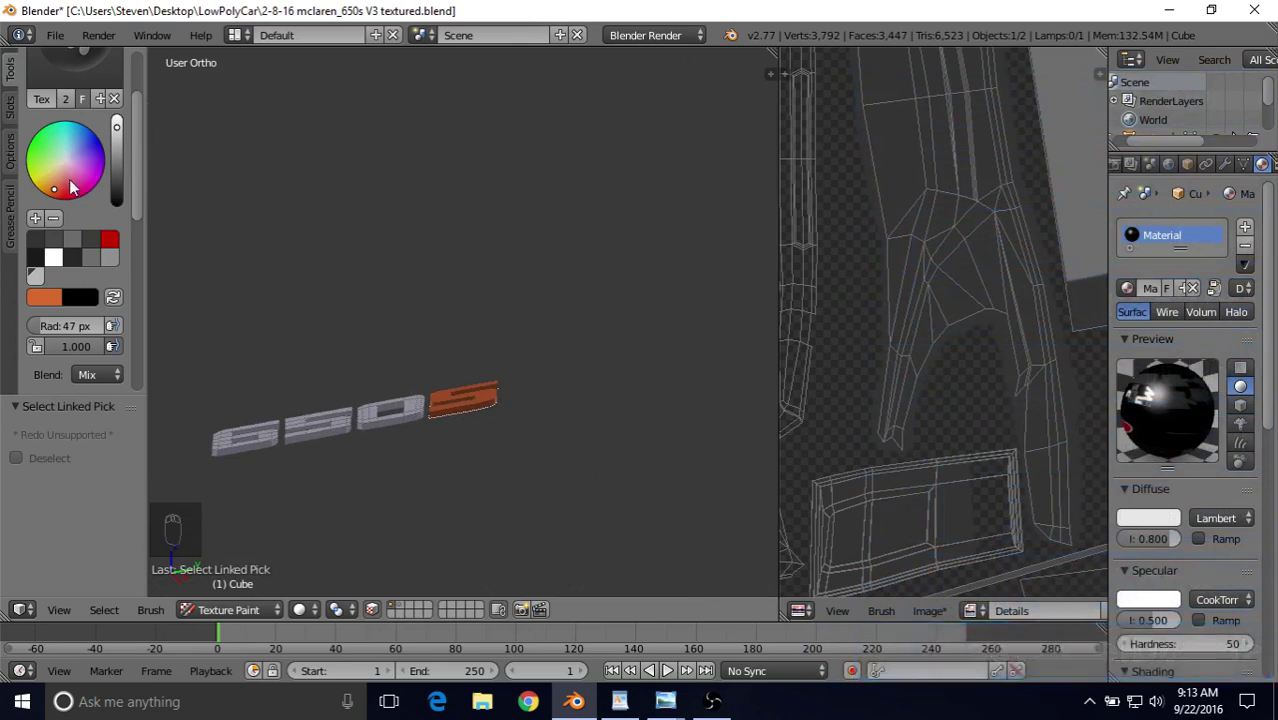
Make the brush colour a brighter, more saturated orange and repaint the selected S with it.
drag(116, 145, 127, 119)
click(437, 382)
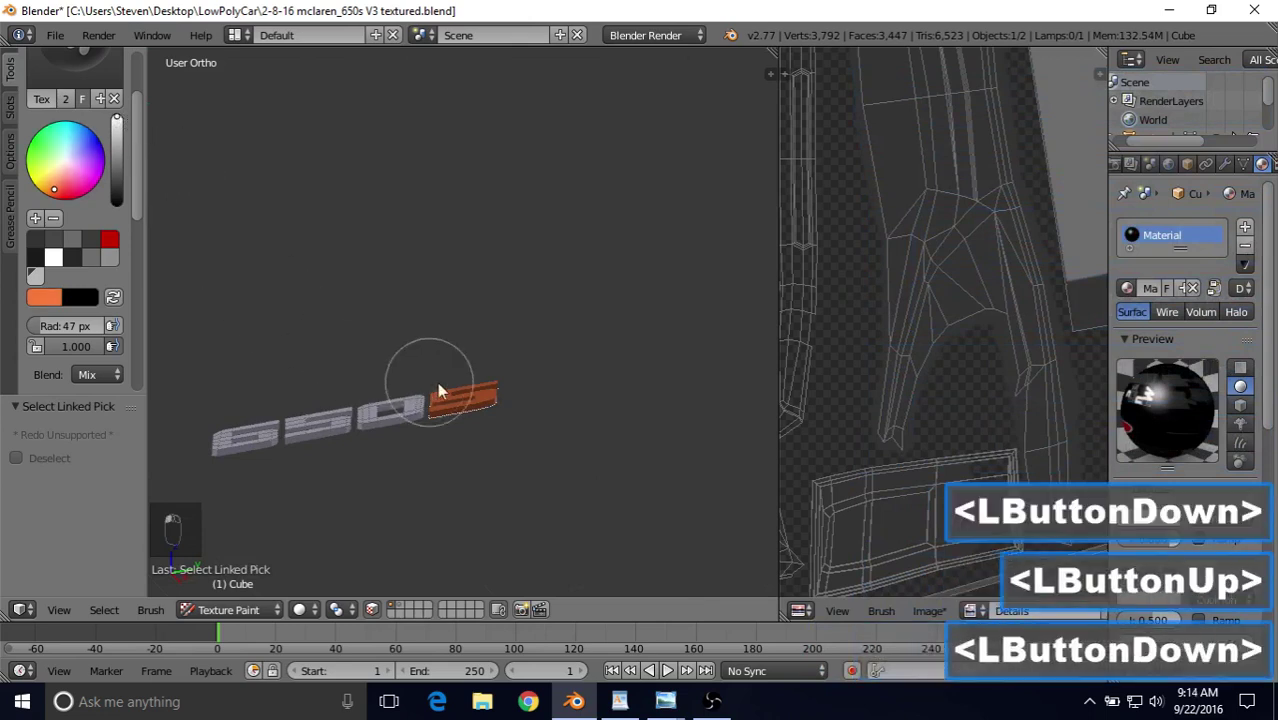
drag(432, 420, 531, 371)
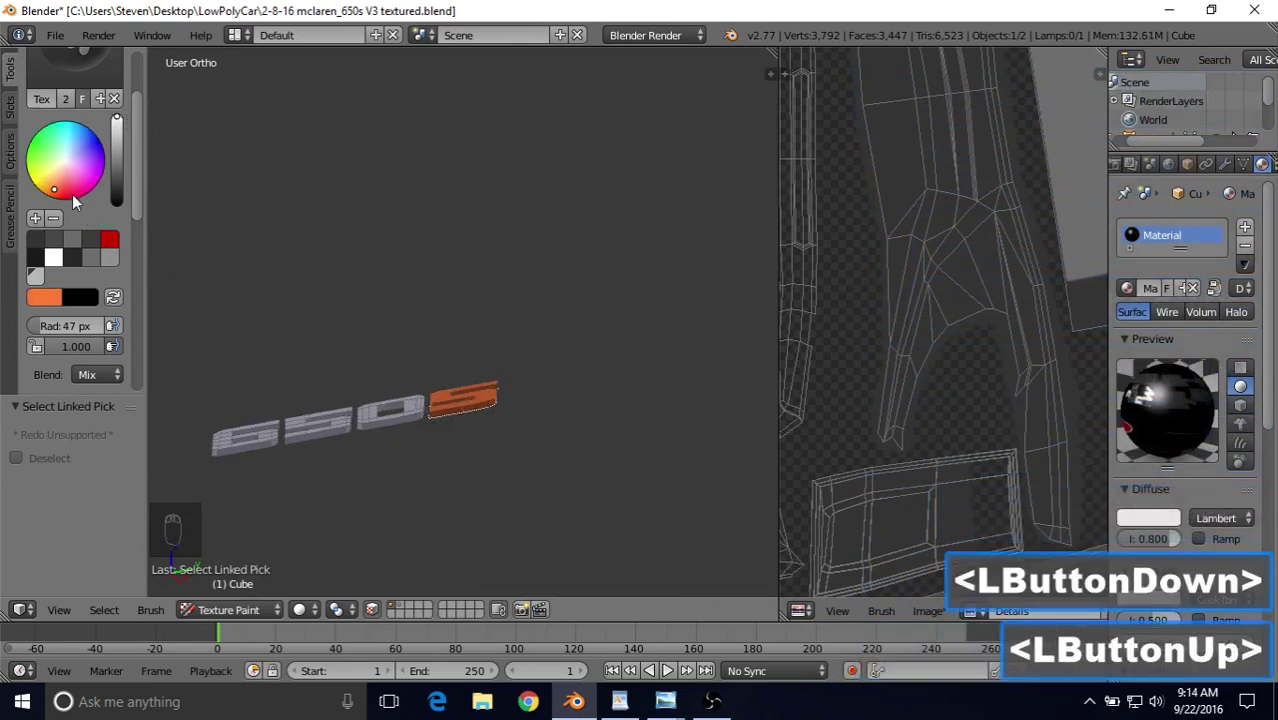
drag(55, 200, 50, 197)
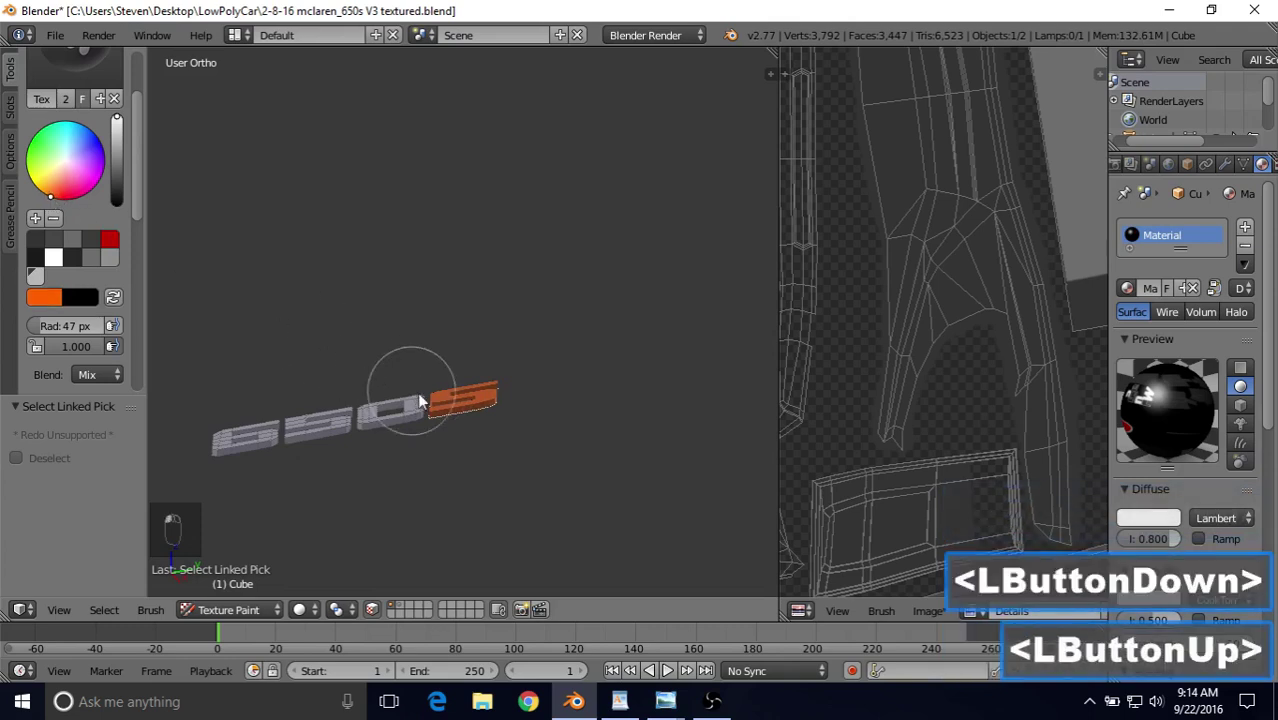
mouse_move(450, 395)
mouse_down()
mouse_move(513, 376)
mouse_move(415, 403)
mouse_move(500, 408)
mouse_move(462, 428)
mouse_up()
Touch up the front faces of the selected S with the saturated orange from a lower viewpoint.
mouse_move(462, 428)
middle_down()
mouse_move(451, 429)
mouse_move(443, 374)
mouse_move(647, 397)
middle_up()
scroll(450, 426, down, 6)
shift+middle_drag(392, 368, 529, 505)
middle_drag(409, 419, 710, 321)
scroll(680, 330, up, 7)
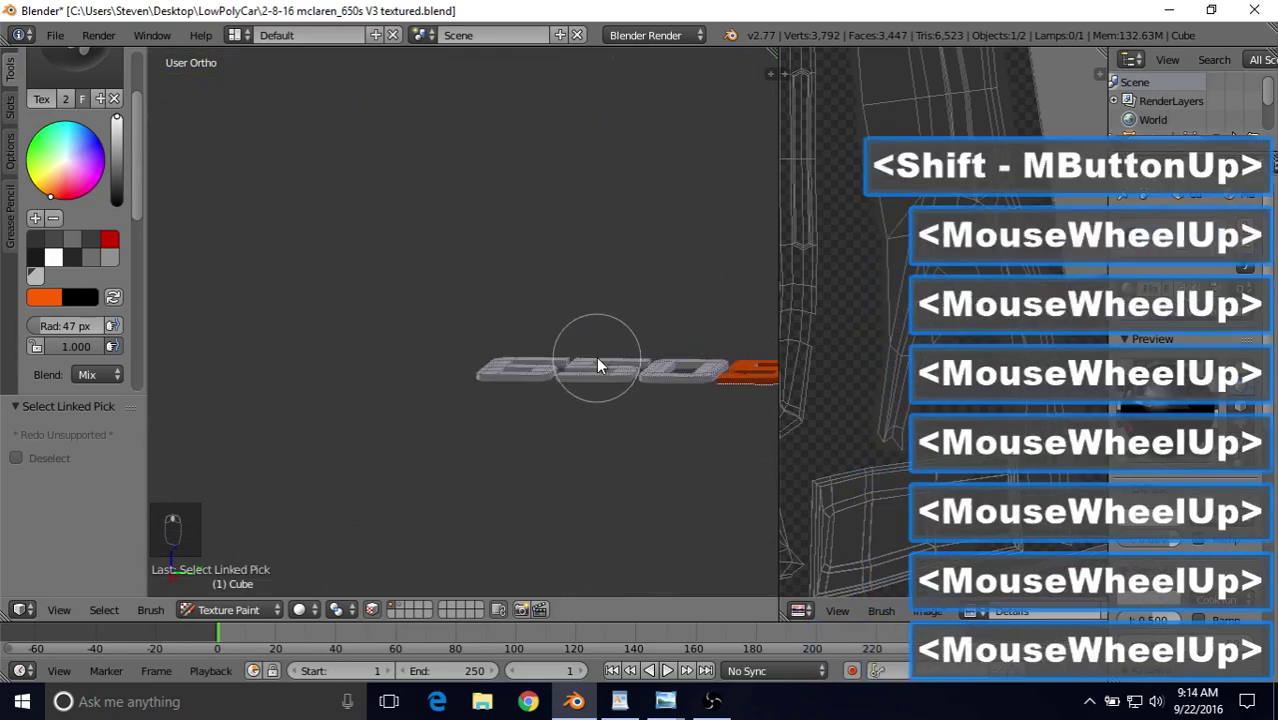
shift+middle_drag(596, 356, 280, 382)
shift+middle_drag(514, 420, 508, 403)
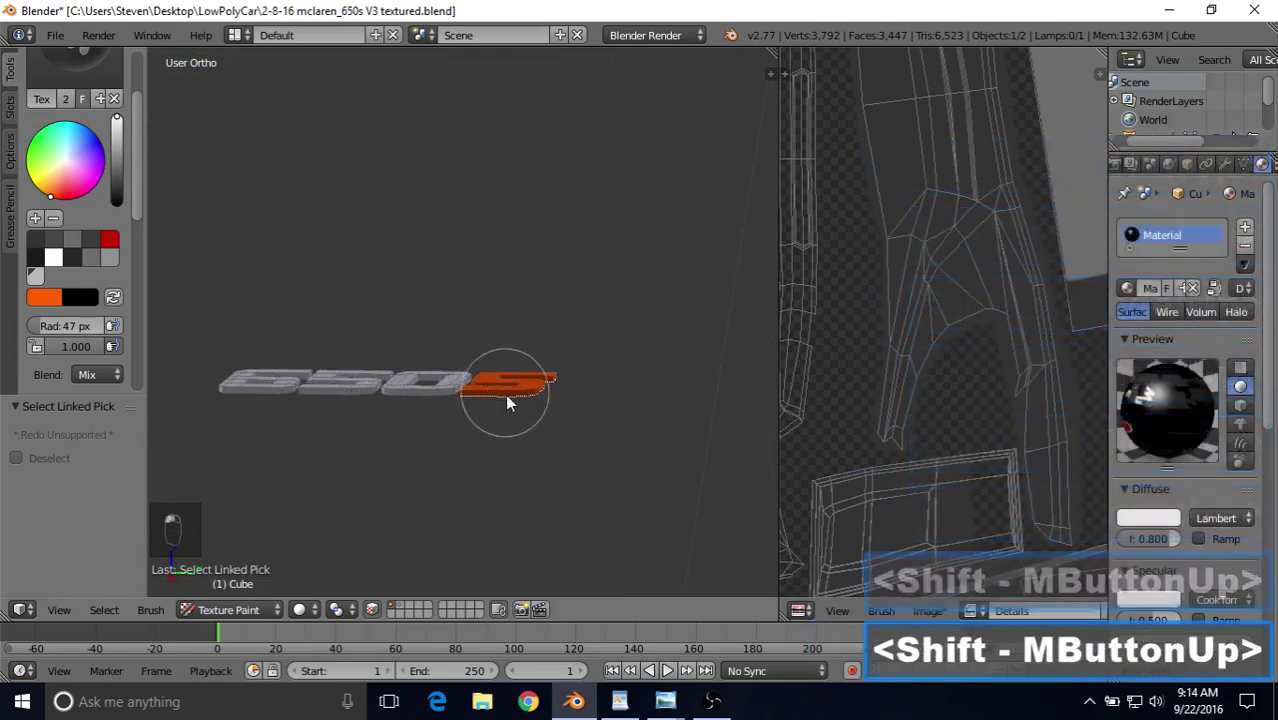
click(421, 420)
Frame the selected S close up in Edit Mode and return to Texture Paint mode.
middle_drag(421, 420, 337, 553)
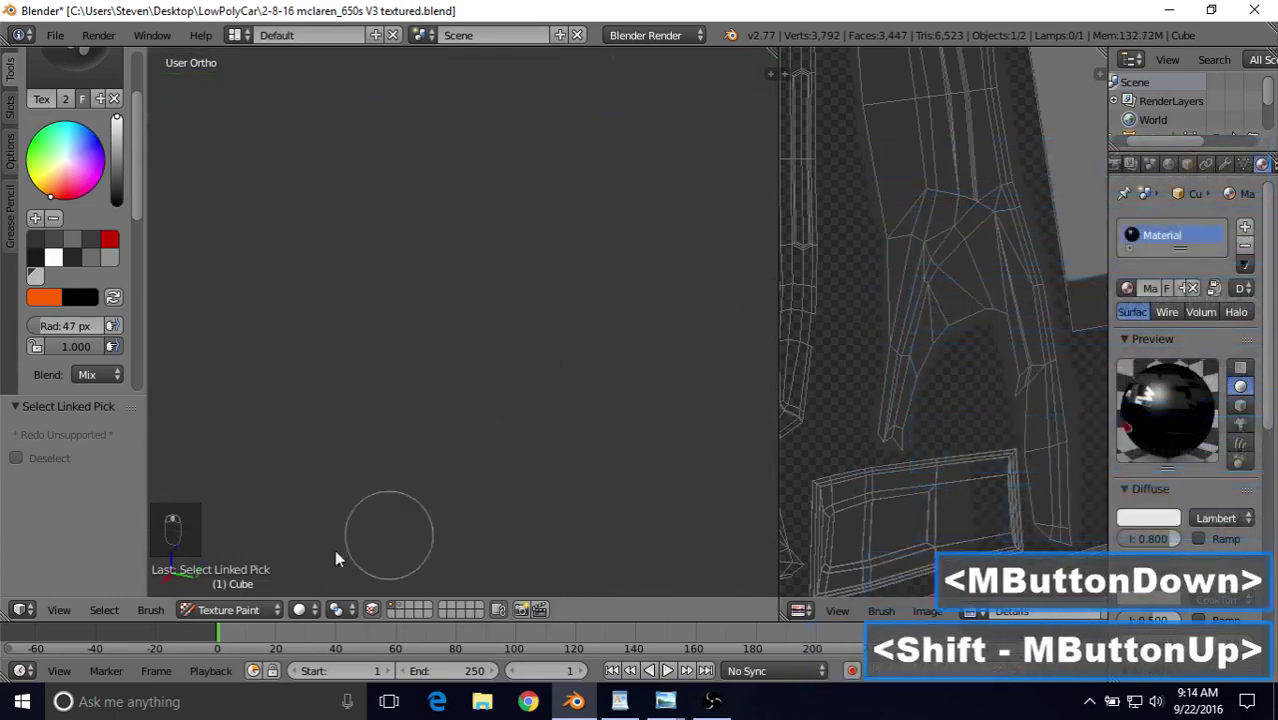
click(258, 610)
click(260, 567)
key(KP_Decimal)
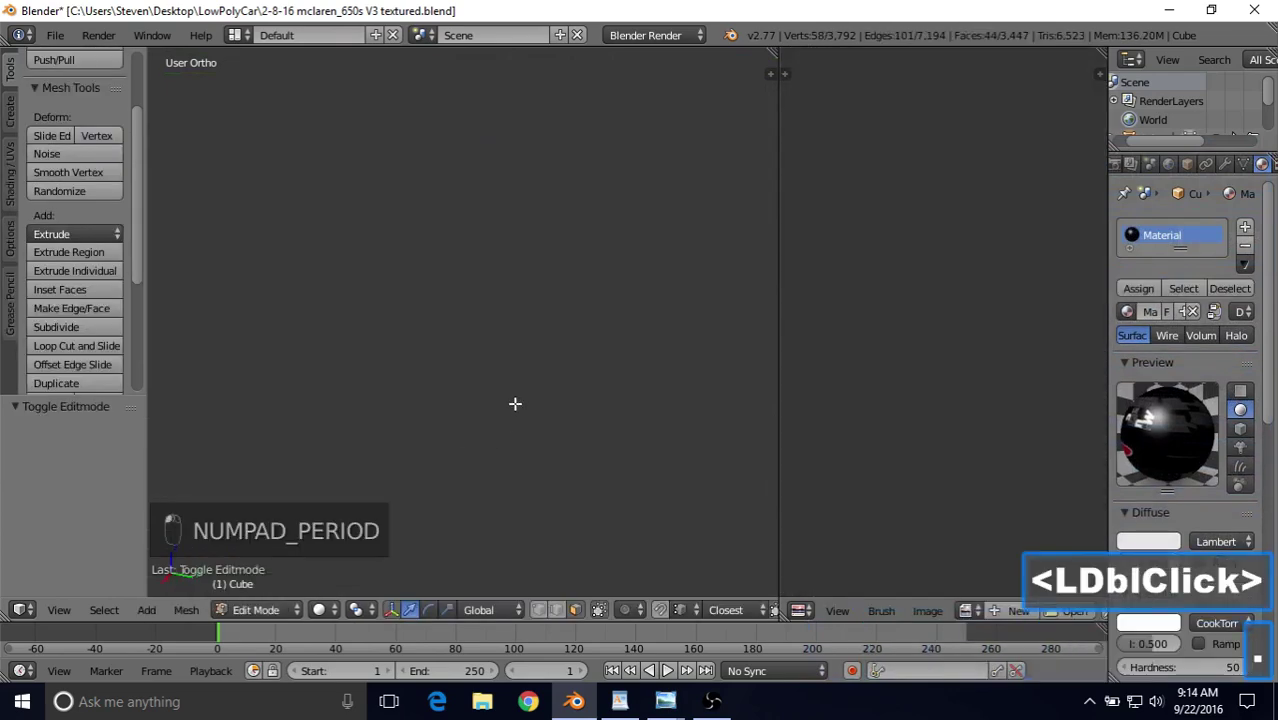
click(243, 610)
click(262, 484)
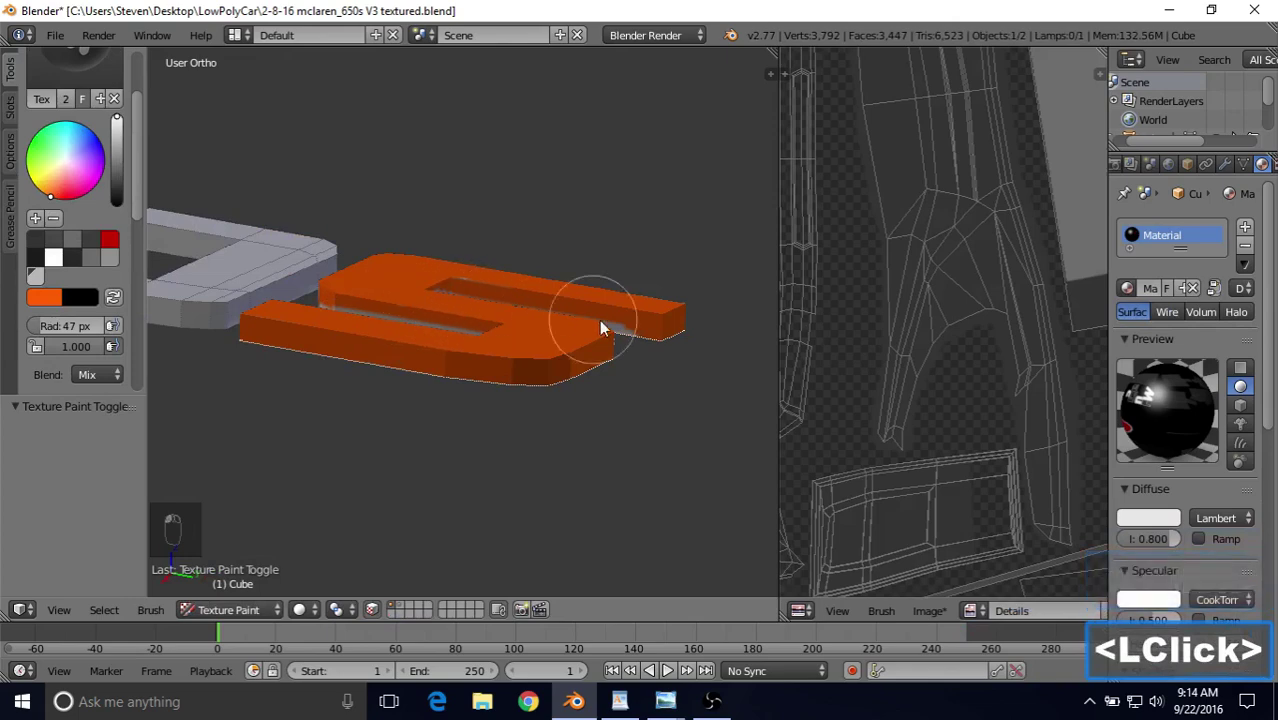
Paint the unpainted inner gaps and upper edges of the S with the saturated orange.
drag(476, 281, 422, 314)
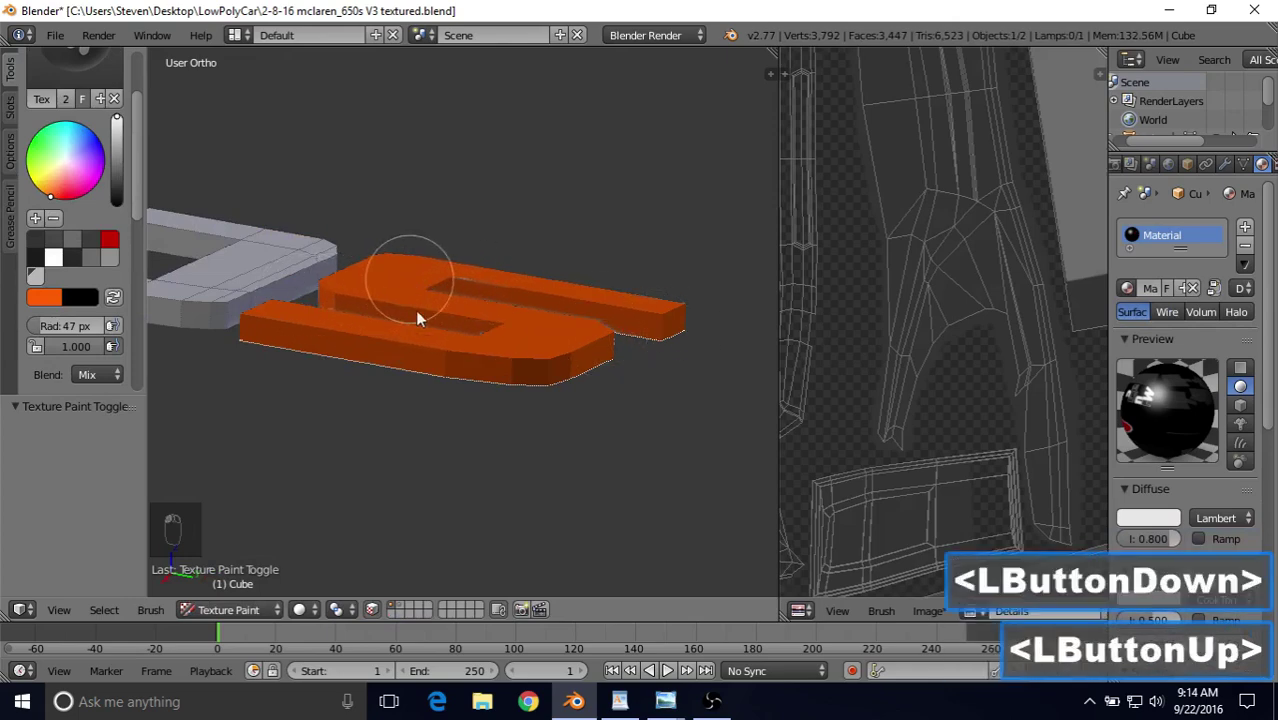
scroll(422, 320, down, 2)
middle_drag(424, 335, 430, 358)
click(500, 277)
mouse_move(502, 284)
mouse_down()
mouse_move(524, 310)
mouse_move(357, 291)
mouse_up()
drag(480, 288, 482, 310)
Paint the remaining side faces of the S orange from the opposite viewing angles.
mouse_move(482, 314)
middle_down()
mouse_move(298, 313)
mouse_move(308, 335)
middle_up()
mouse_move(455, 310)
mouse_down()
mouse_move(471, 297)
mouse_move(472, 238)
mouse_move(408, 342)
mouse_move(419, 347)
mouse_up()
mouse_move(419, 348)
middle_down()
mouse_move(374, 314)
mouse_move(252, 310)
mouse_move(548, 289)
middle_up()
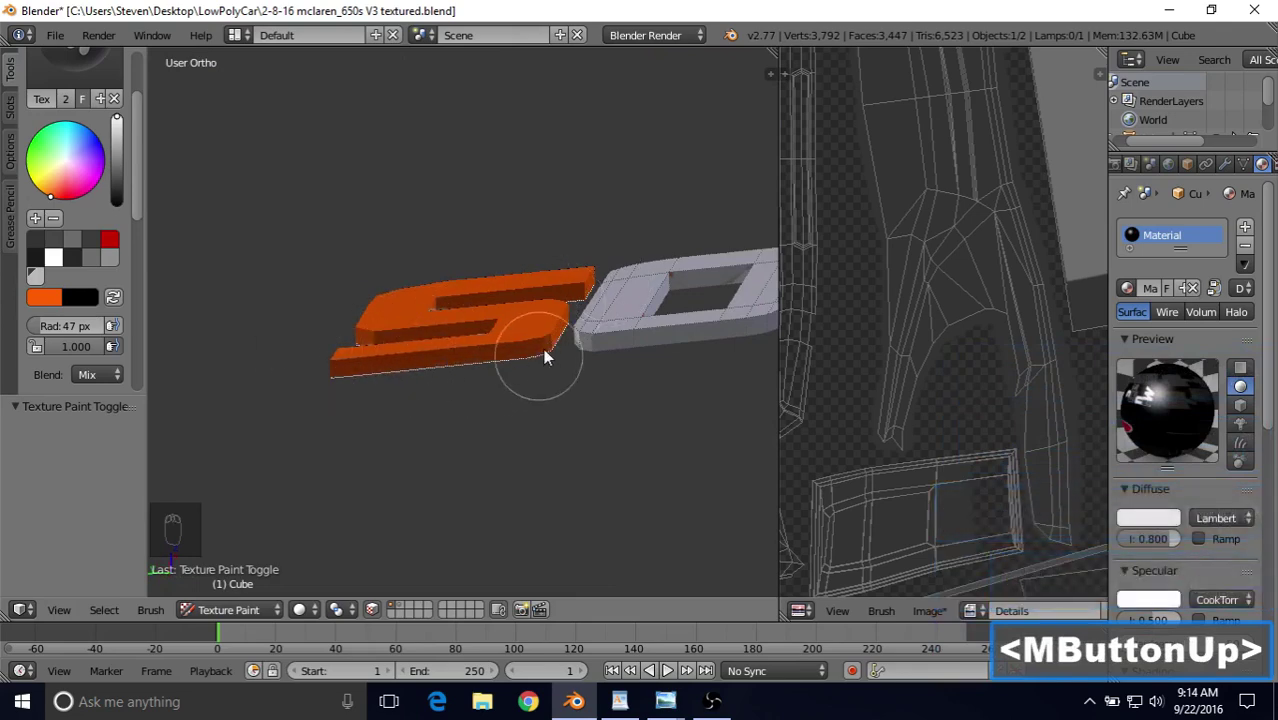
drag(397, 352, 437, 357)
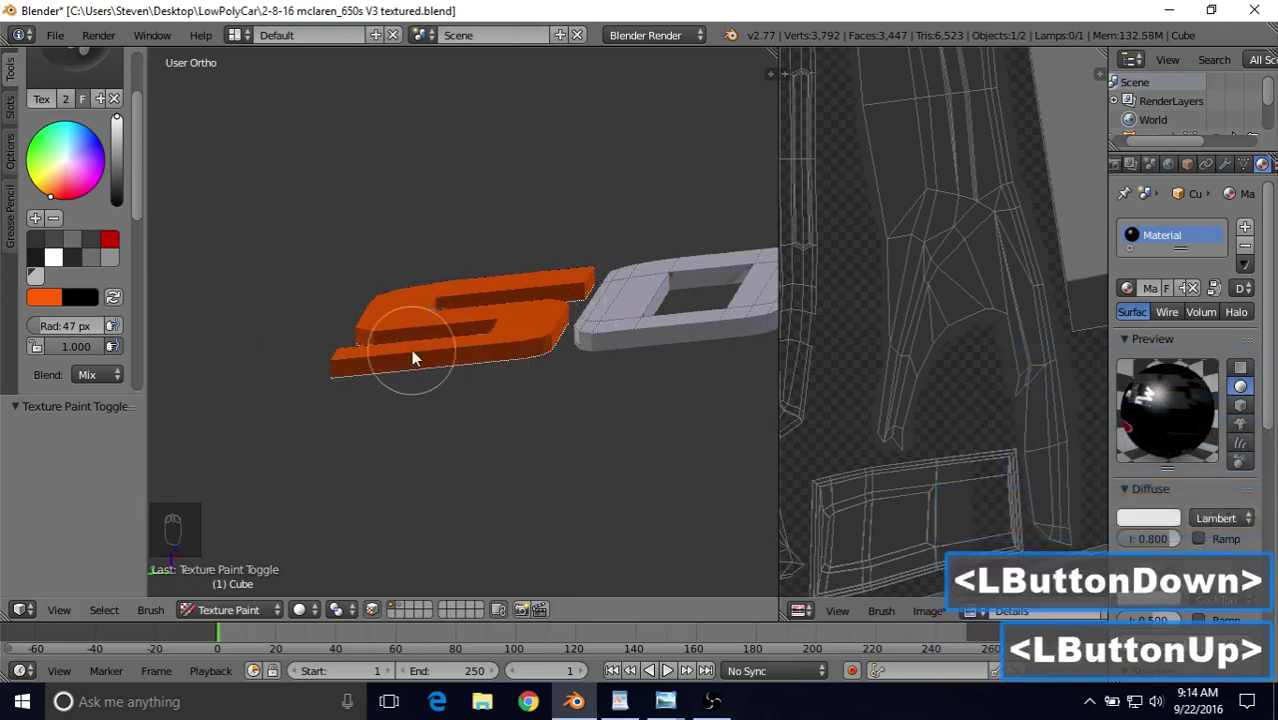
Reframe the view on the selected S of the other badge through Edit Mode and resume texture painting.
key(KP_Decimal)
scroll(417, 357, down, 5)
scroll(417, 357, down, 4)
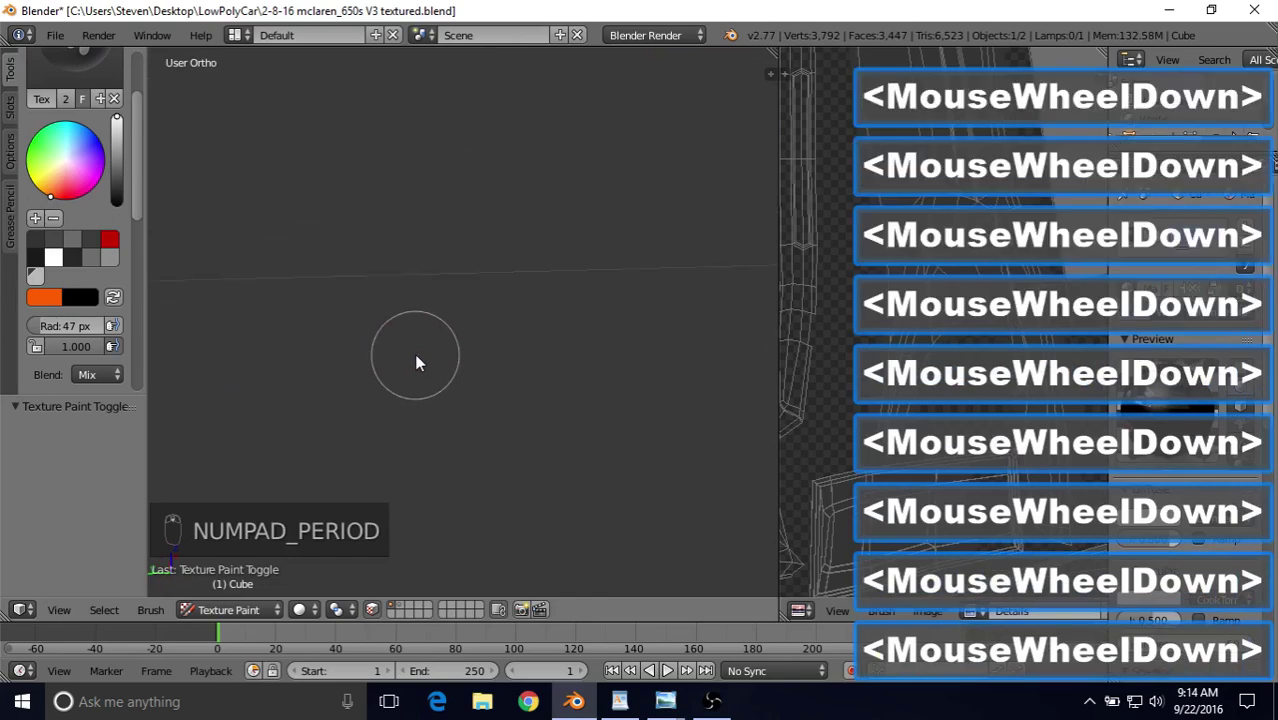
click(259, 610)
click(235, 567)
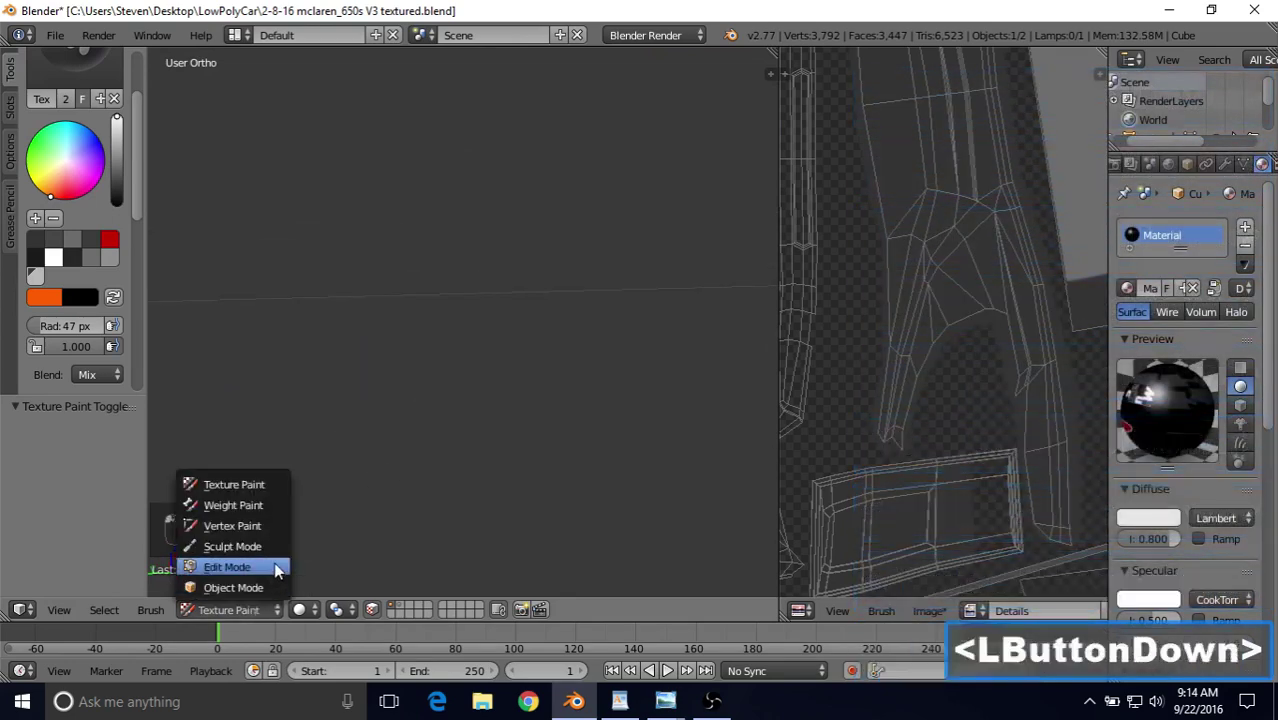
key(KP_Decimal)
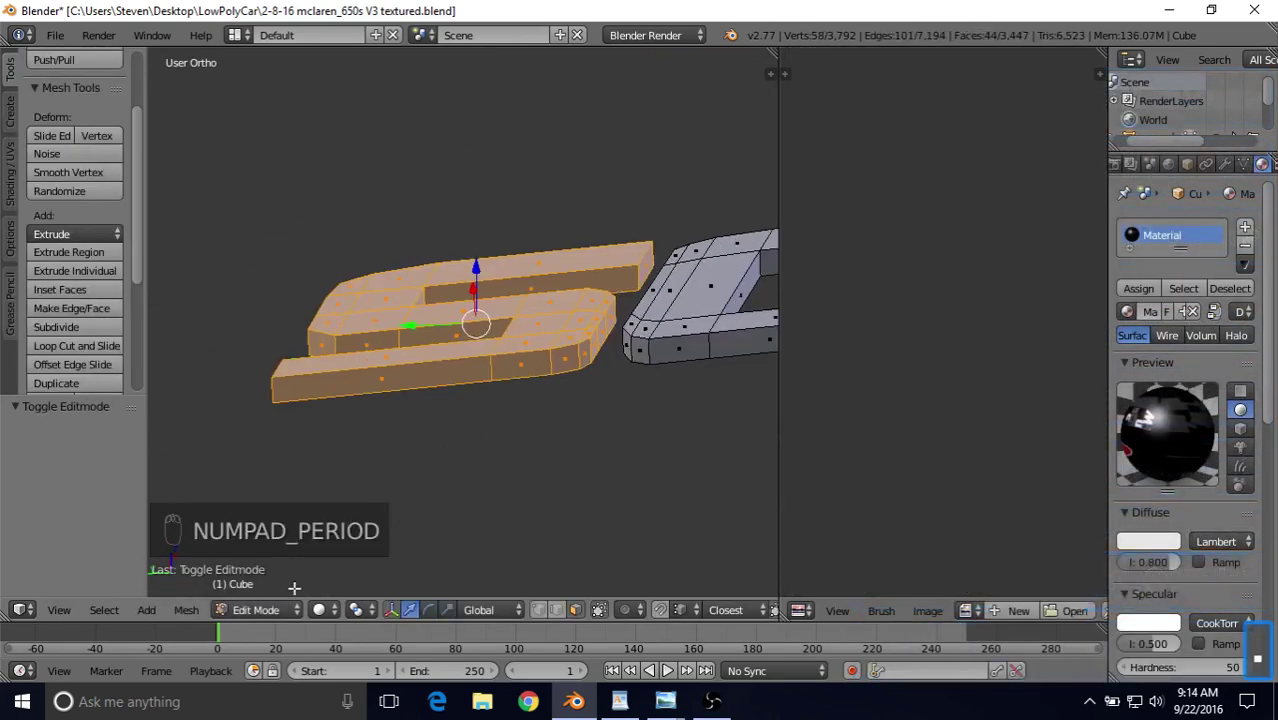
click(262, 610)
click(268, 485)
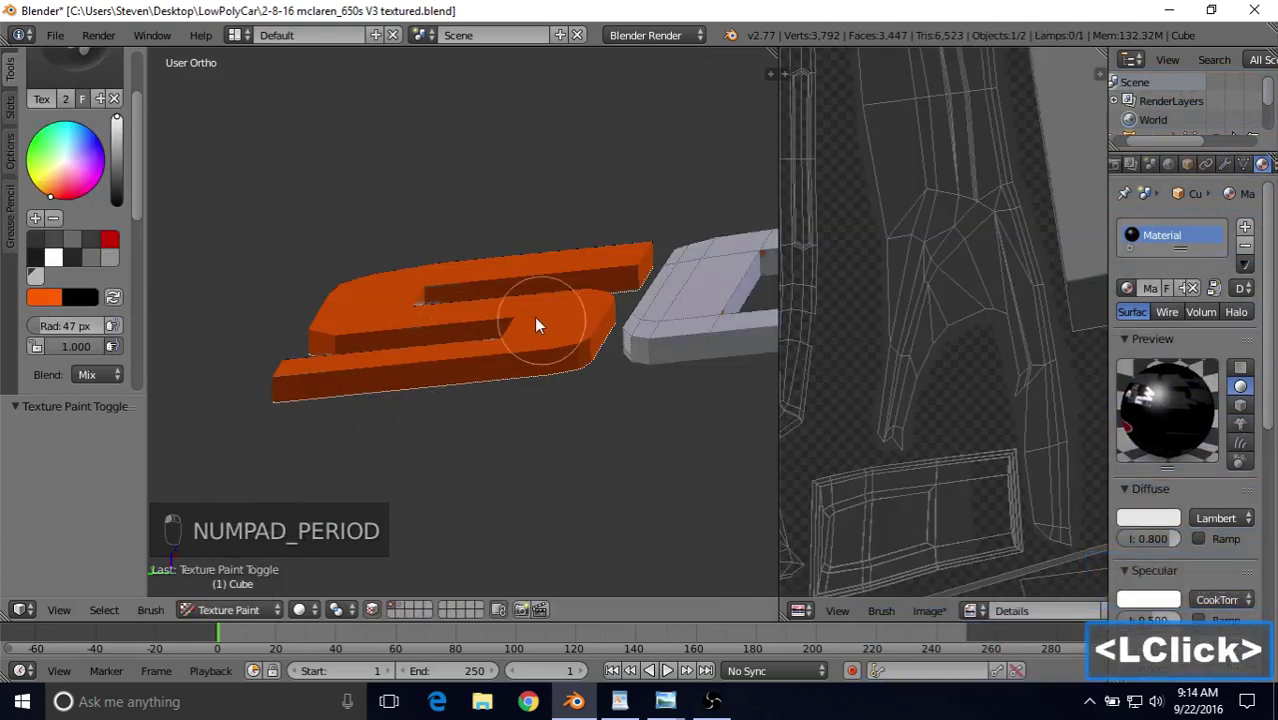
Paint the grey inner walls of both slots in the S and its long arm's tip orange.
click(404, 305)
mouse_move(404, 305)
middle_down()
mouse_move(403, 330)
mouse_move(363, 341)
mouse_move(436, 296)
middle_up()
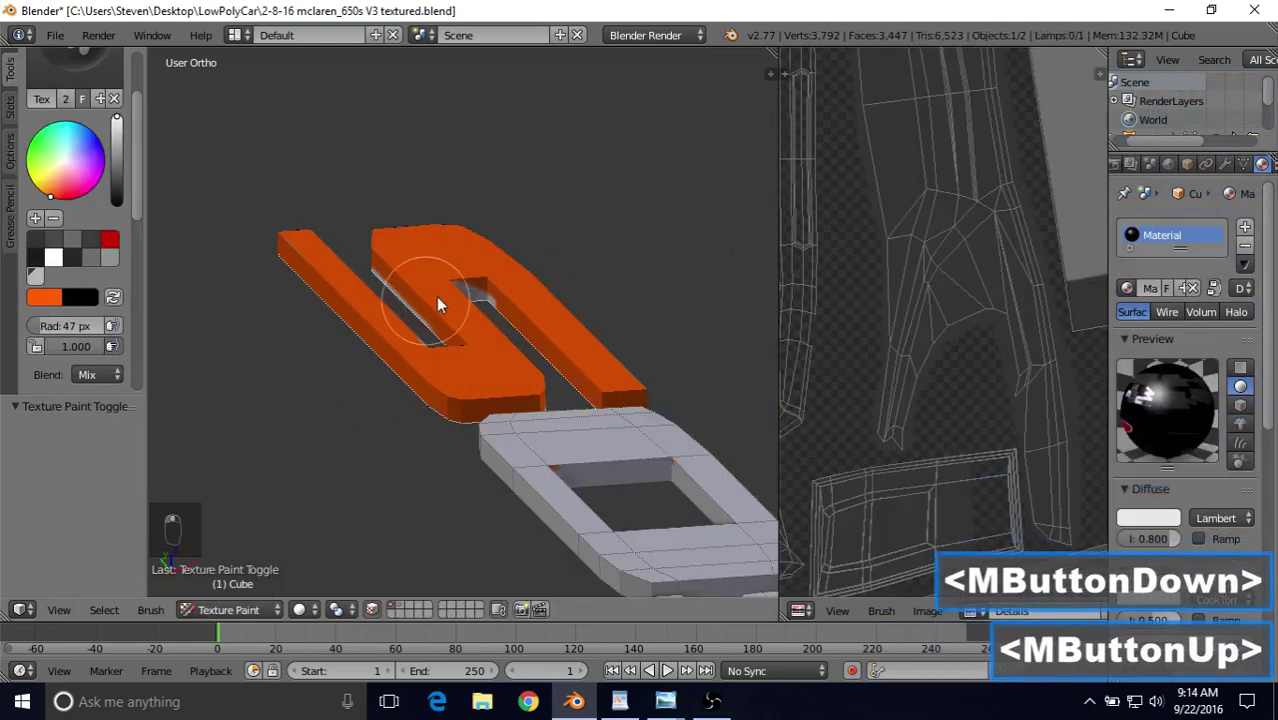
mouse_move(436, 296)
mouse_down()
mouse_move(400, 285)
mouse_move(466, 307)
mouse_move(436, 359)
mouse_up()
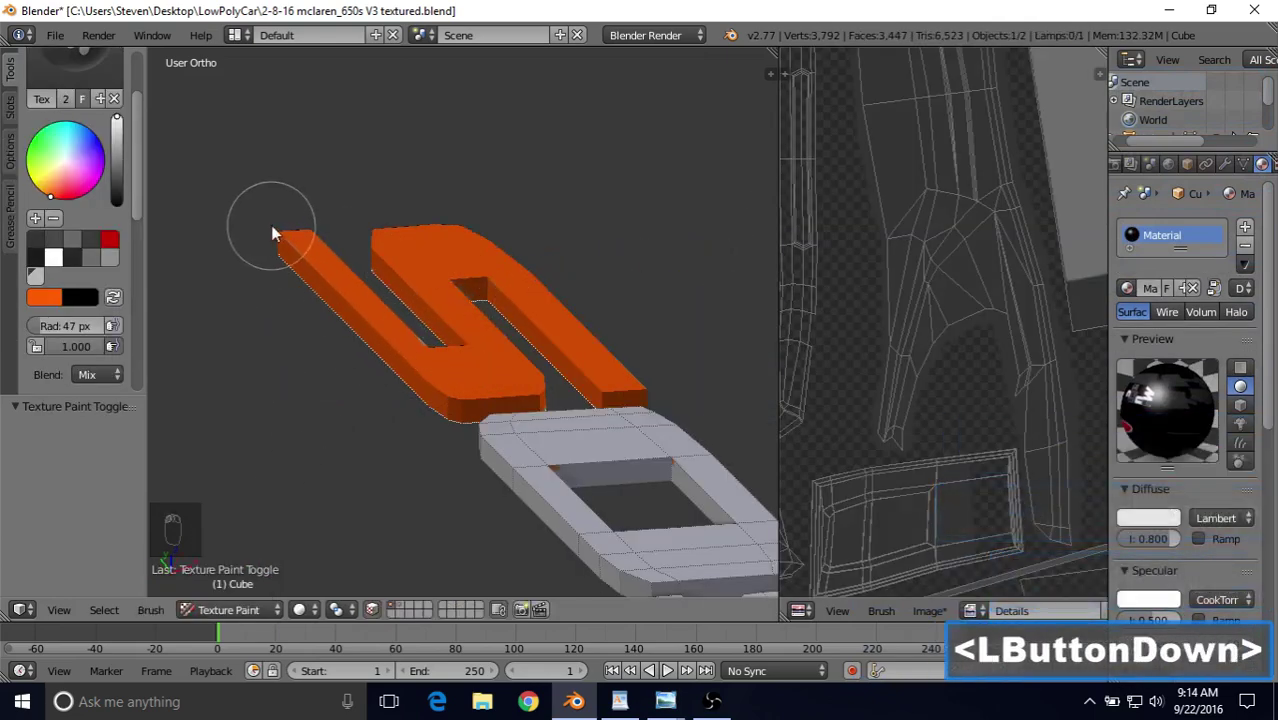
drag(271, 233, 320, 290)
Paint the remaining grey inner walls and end faces of the S orange from the reverse viewing angles.
mouse_move(320, 290)
middle_down()
mouse_move(371, 357)
mouse_move(422, 243)
mouse_move(522, 188)
mouse_move(621, 196)
middle_up()
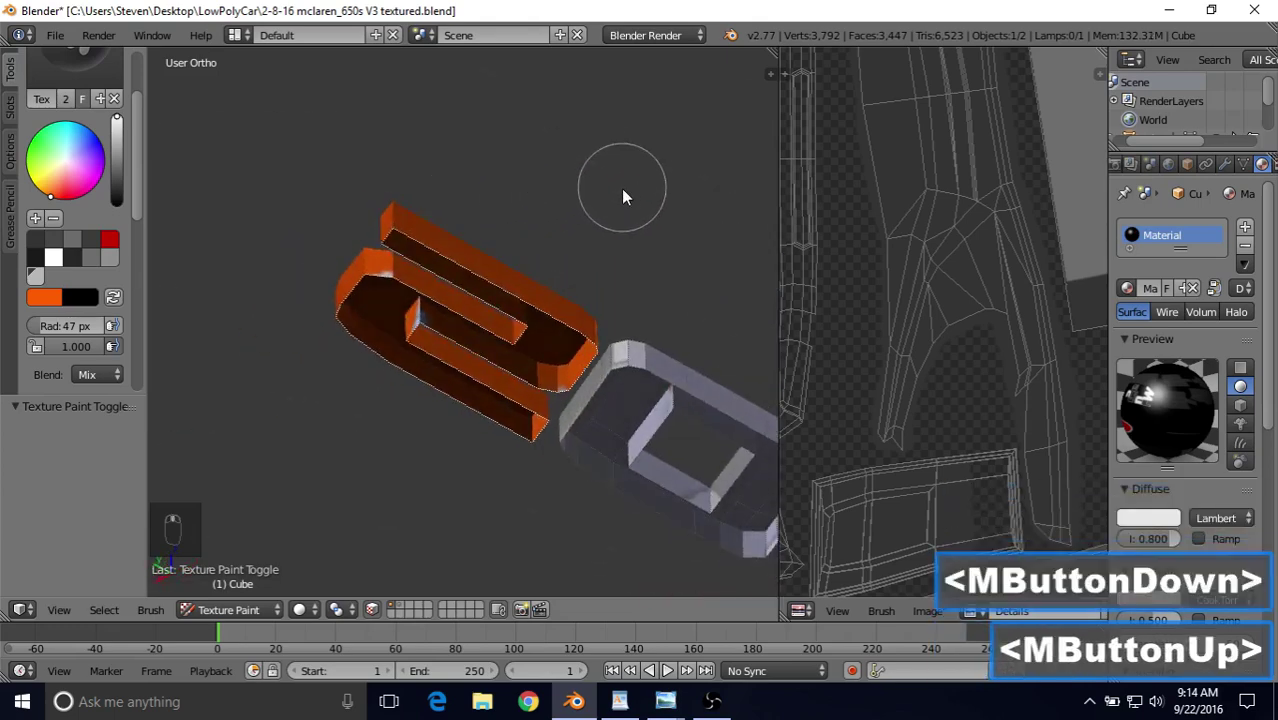
drag(336, 290, 336, 290)
drag(575, 383, 550, 403)
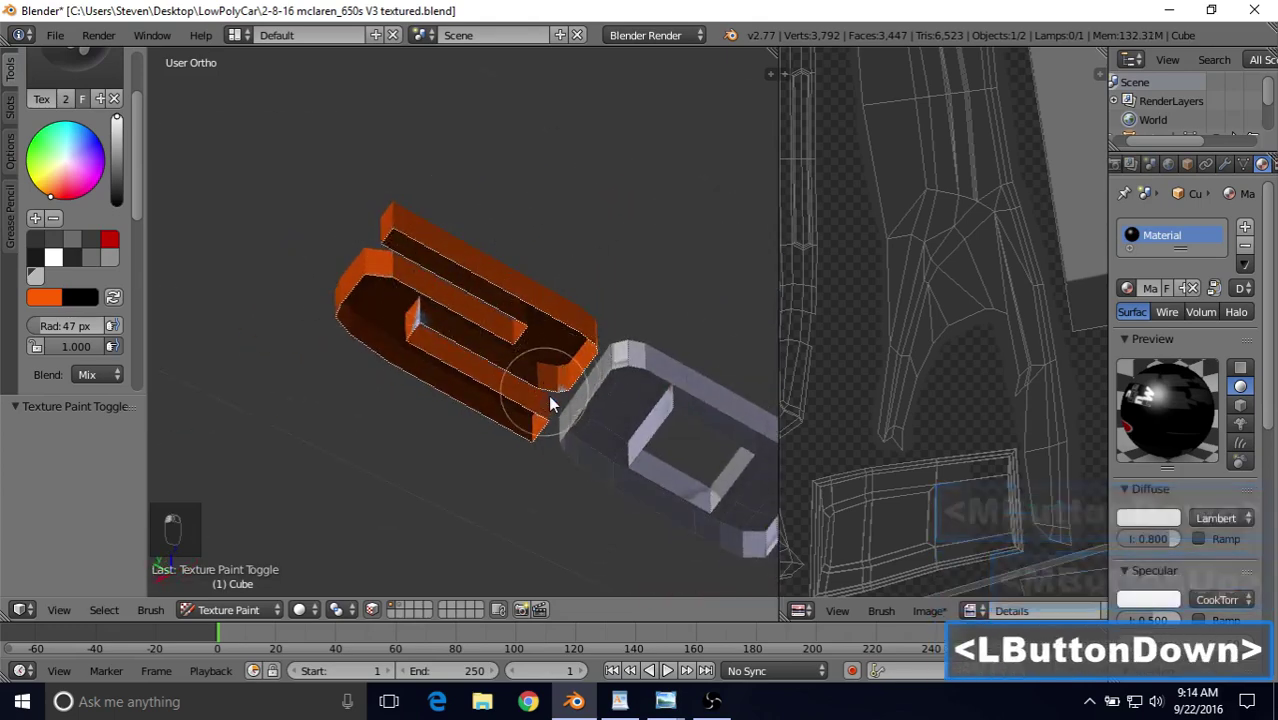
drag(432, 338, 434, 331)
mouse_move(434, 331)
middle_down()
mouse_move(528, 442)
mouse_move(579, 362)
middle_up()
drag(517, 310, 428, 297)
click(443, 330)
mouse_move(443, 330)
middle_down()
mouse_move(503, 432)
mouse_move(625, 354)
mouse_move(465, 394)
mouse_move(428, 285)
mouse_move(478, 343)
middle_up()
drag(478, 343, 495, 300)
Examine the 650 digits for stray orange and compare them with the badge islands in the Details texture.
scroll(590, 378, down, 2)
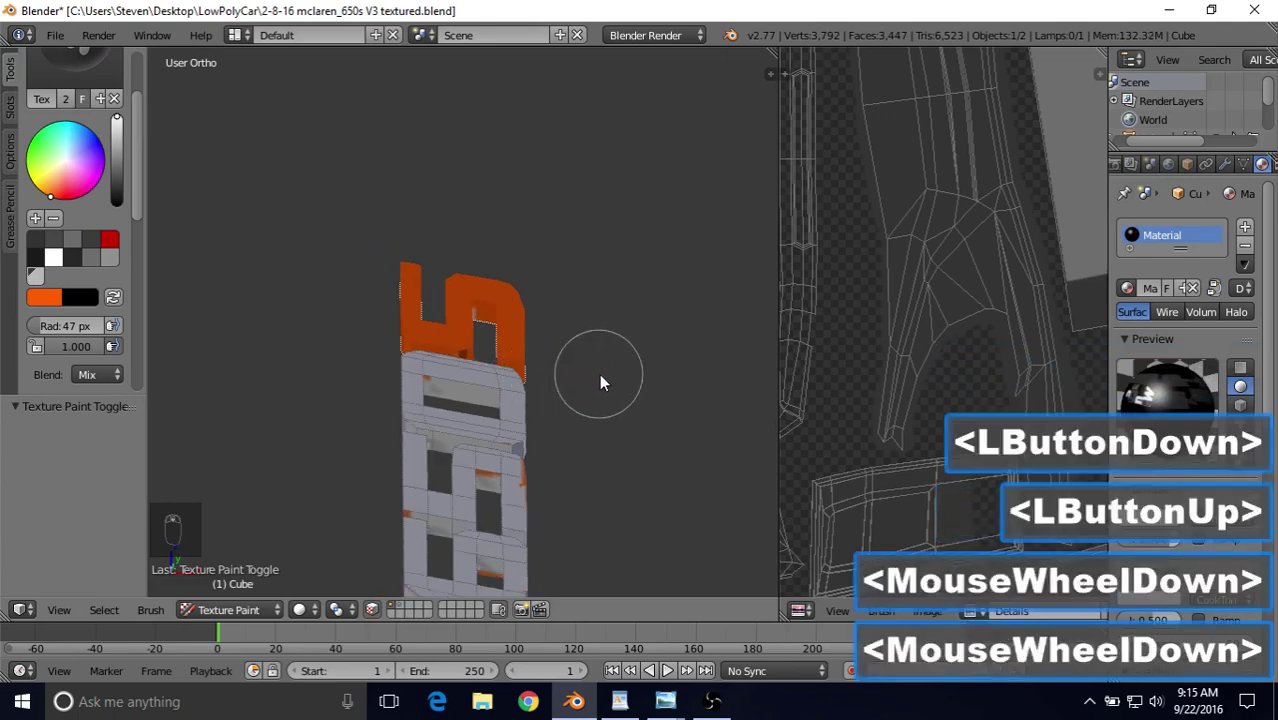
middle_drag(601, 383, 194, 294)
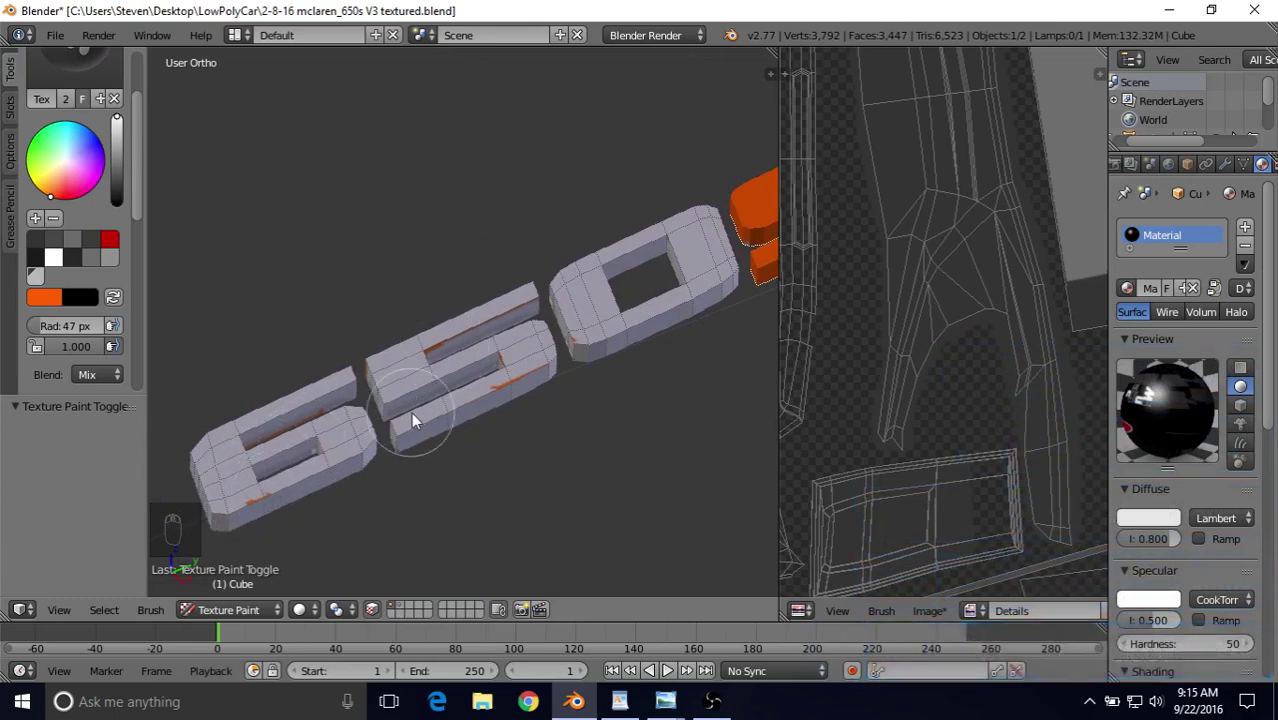
scroll(880, 350, down, 4)
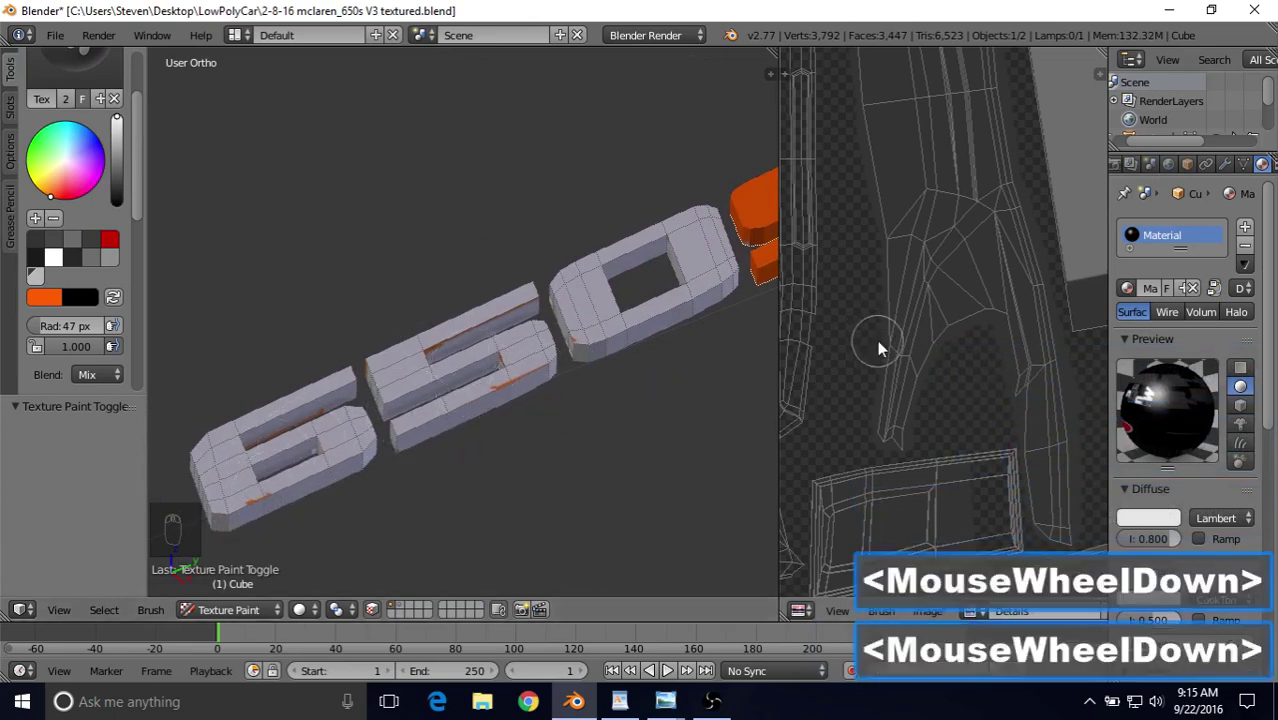
scroll(892, 389, down, 1)
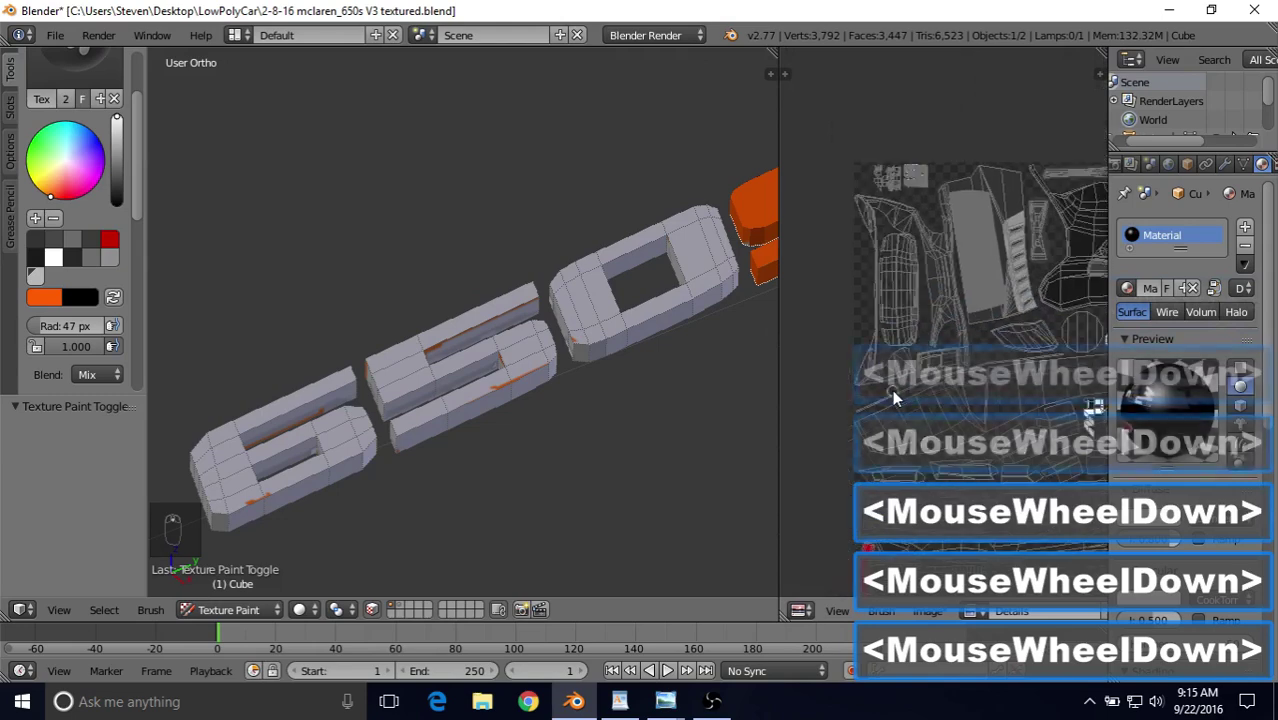
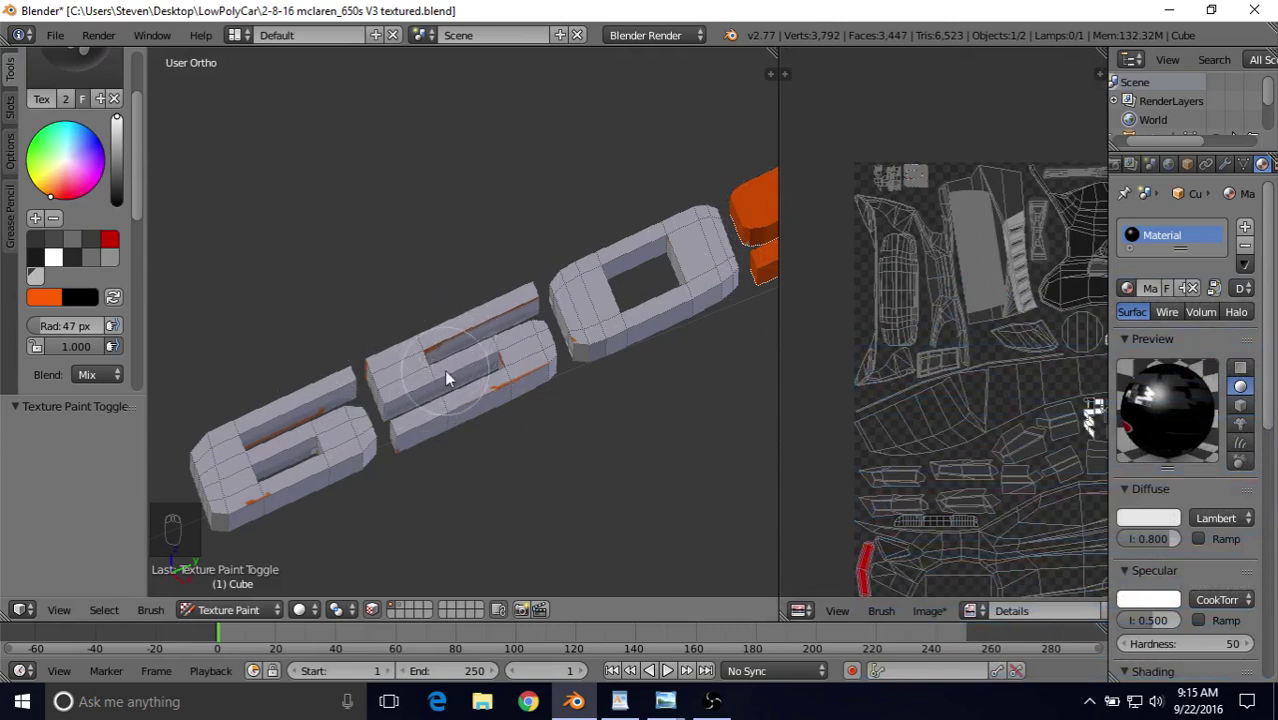
scroll(917, 307, up, 4)
shift+middle_drag(880, 225, 872, 453)
scroll(872, 450, up, 4)
shift+middle_drag(872, 288, 895, 345)
scroll(895, 345, up, 1)
scroll(893, 338, up, 3)
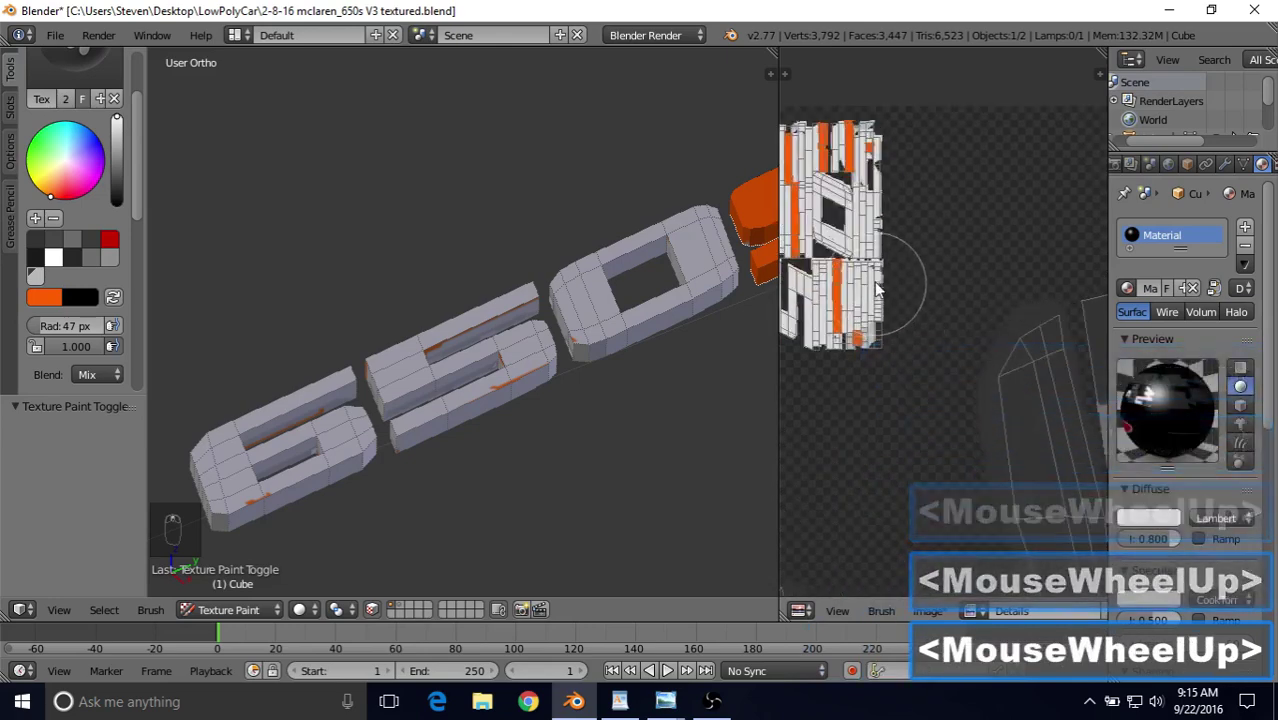
shift+middle_drag(901, 278, 1032, 341)
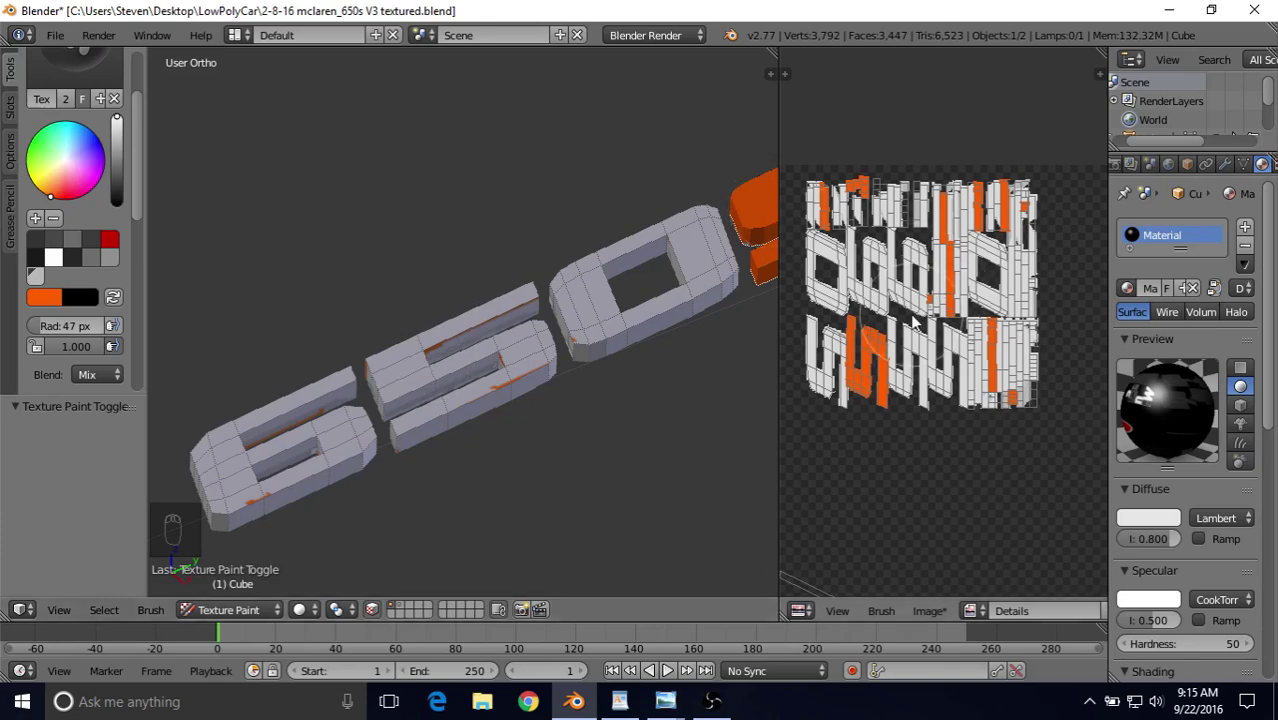
shift+middle_drag(912, 318, 927, 294)
scroll(921, 284, up, 2)
Switch the model to Edit Mode and set the image editor from Paint to View mode to work on UVs.
click(251, 609)
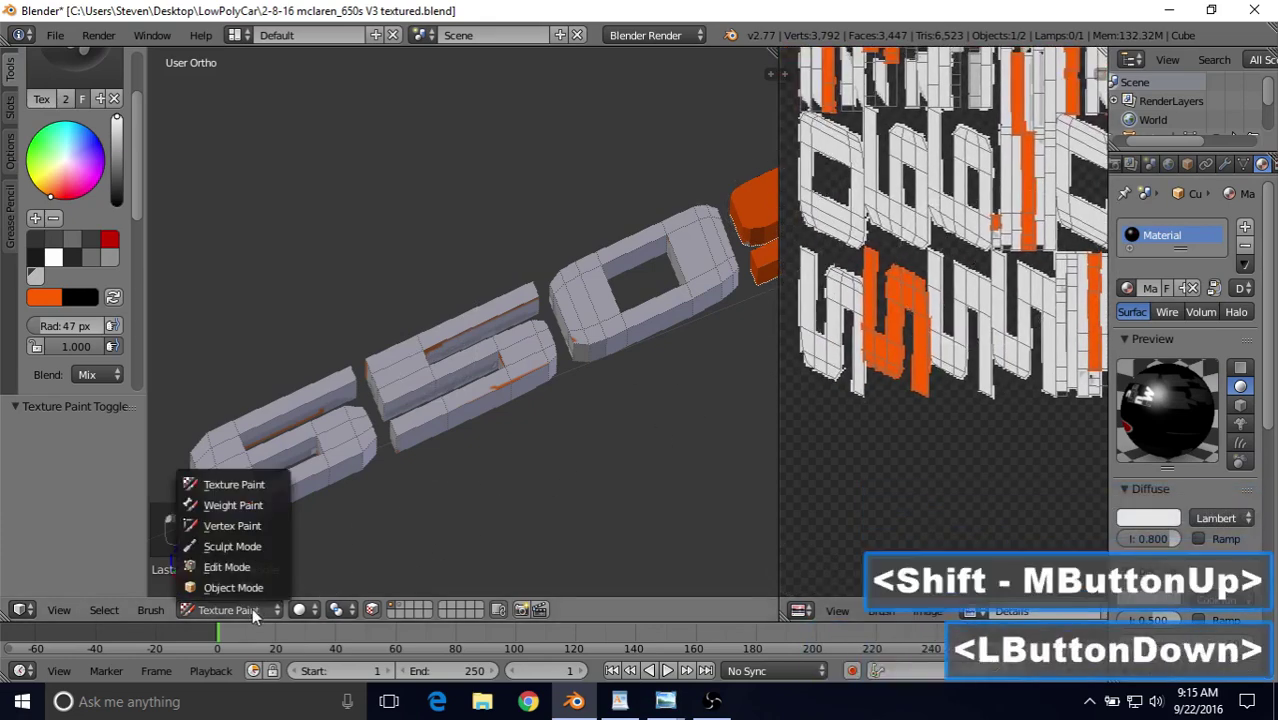
click(253, 567)
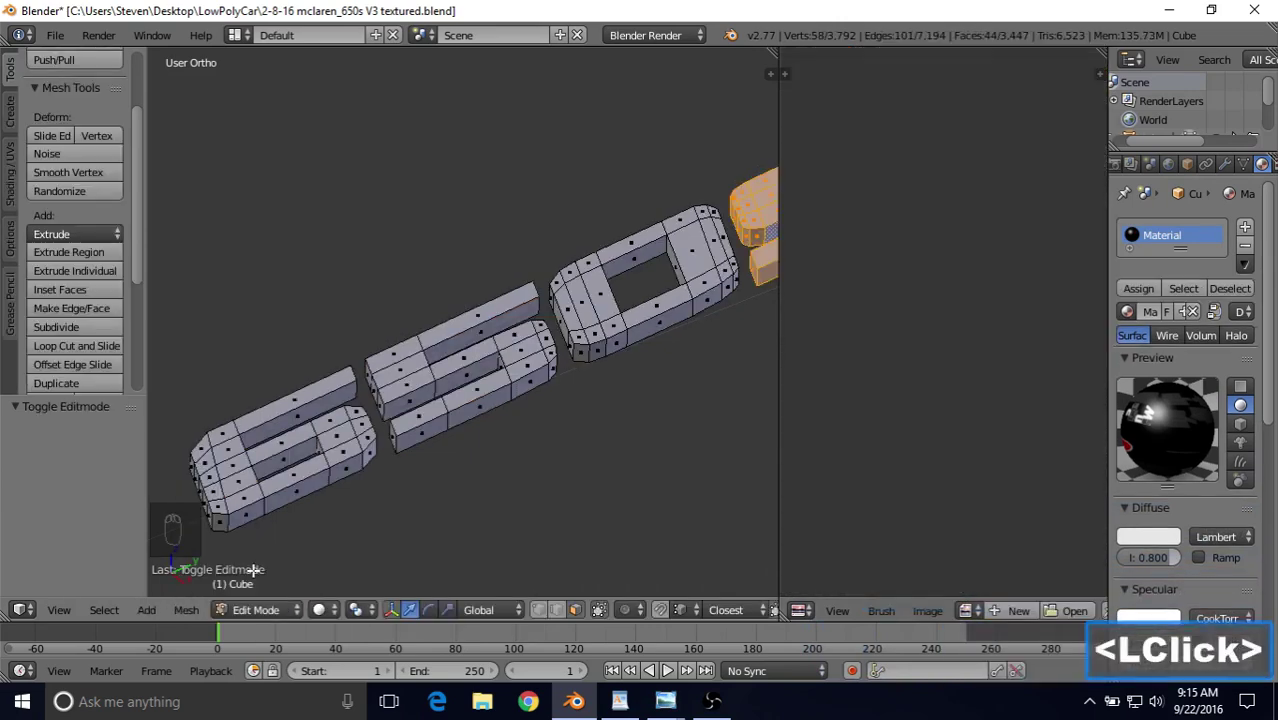
middle_drag(1050, 606, 885, 620)
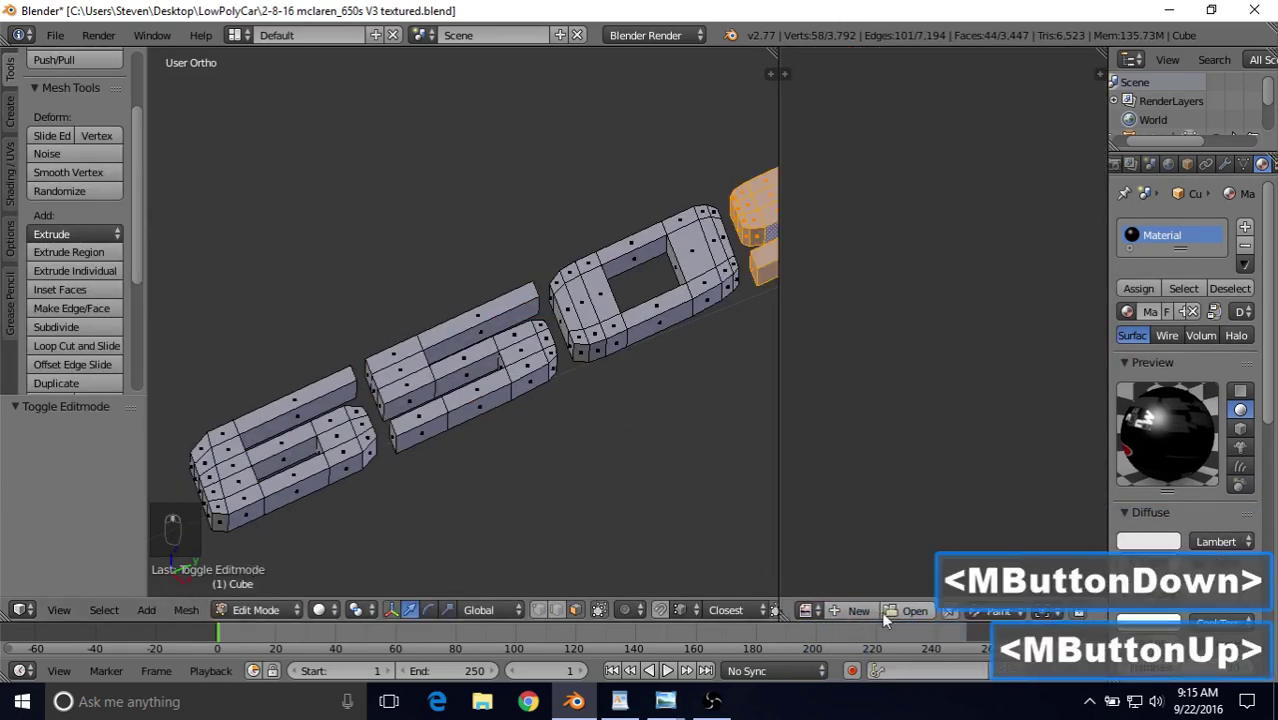
click(985, 612)
click(993, 585)
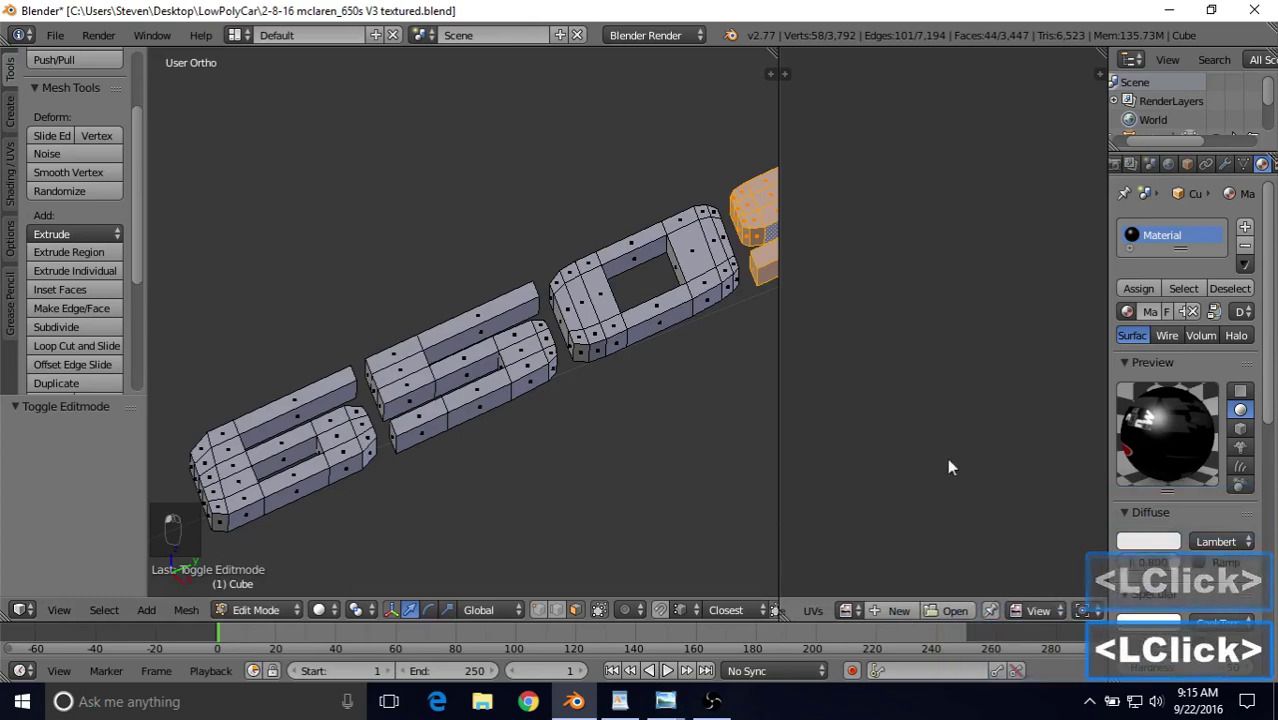
Examine where the selected S's UV islands sit within the packed badge layout.
scroll(933, 459, down, 3)
scroll(933, 462, down, 5)
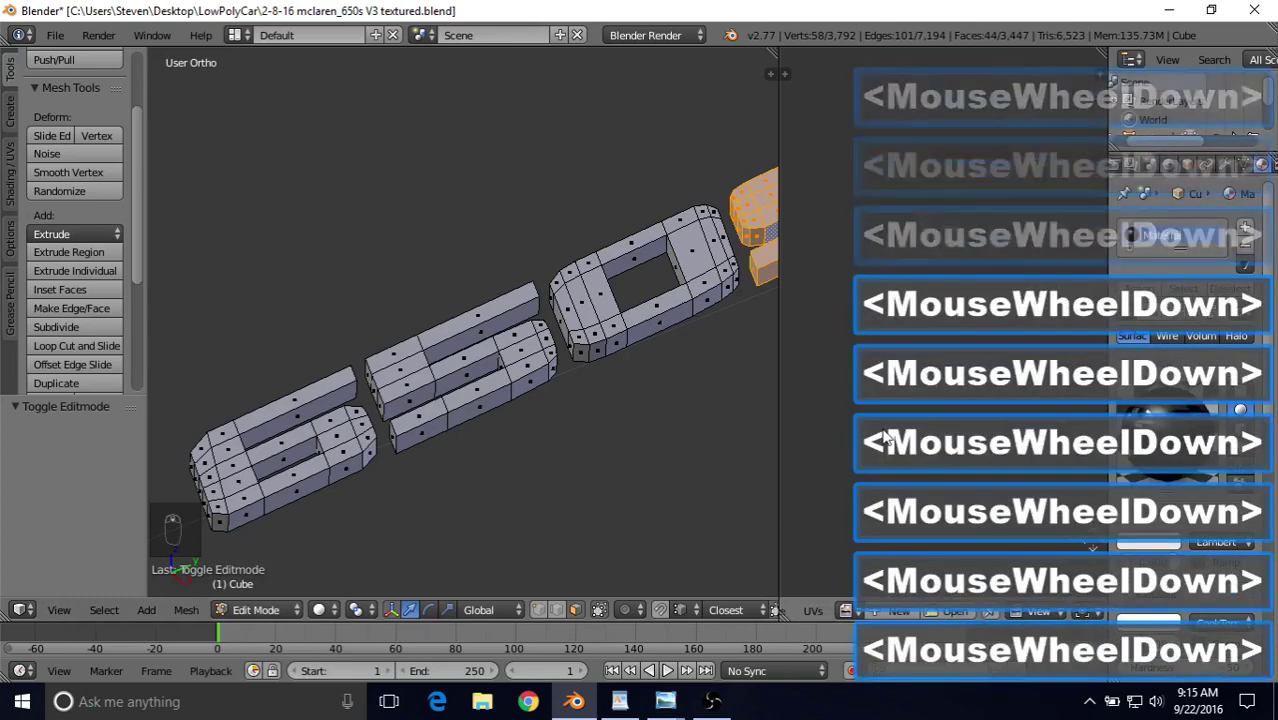
shift+middle_drag(911, 425, 730, 234)
scroll(1000, 384, up, 5)
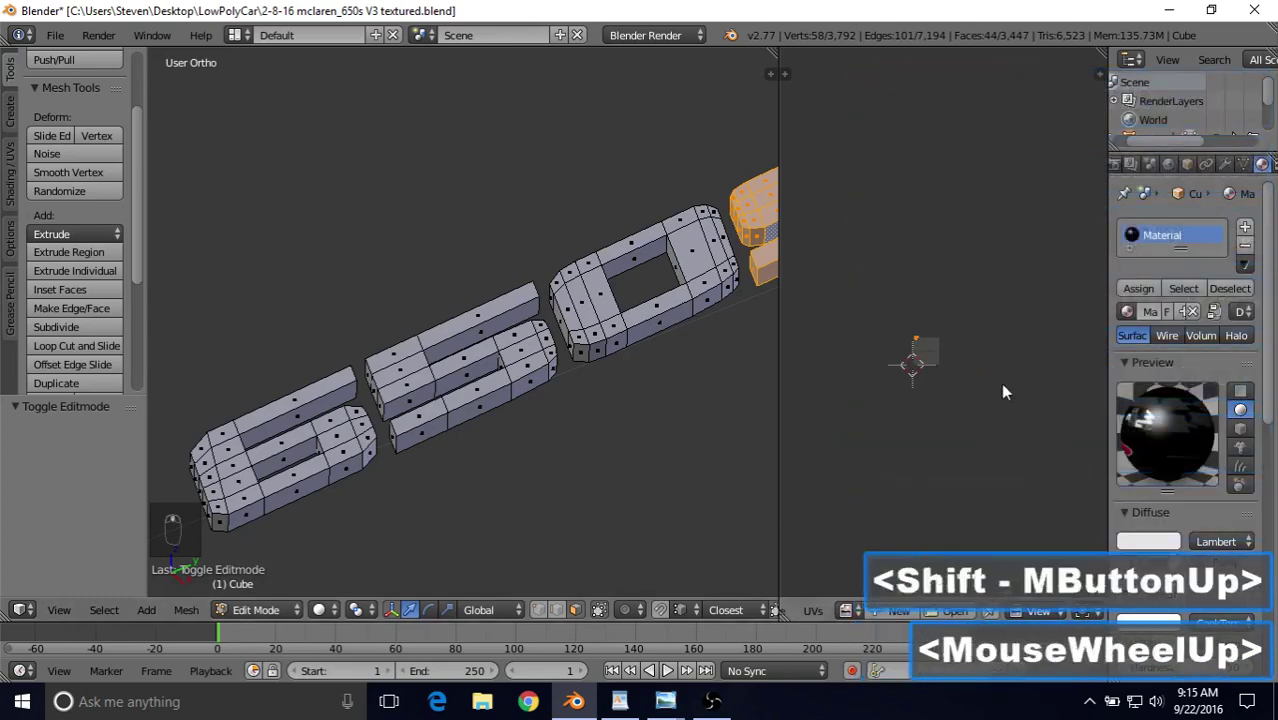
shift+middle_drag(910, 398, 916, 333)
scroll(851, 365, up, 4)
shift+middle_drag(851, 365, 1008, 298)
scroll(947, 377, up, 4)
scroll(946, 377, up, 2)
scroll(886, 424, up, 5)
scroll(886, 424, up, 2)
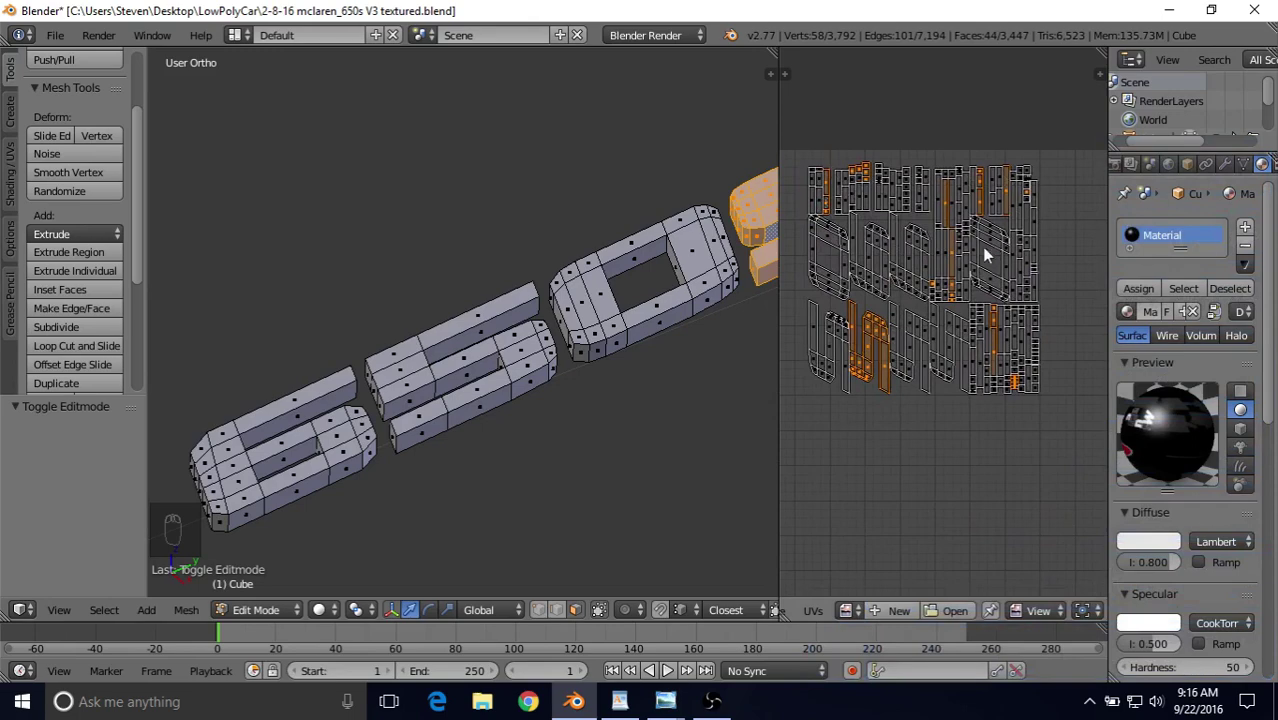
shift+middle_drag(981, 246, 962, 116)
scroll(927, 388, down, 2)
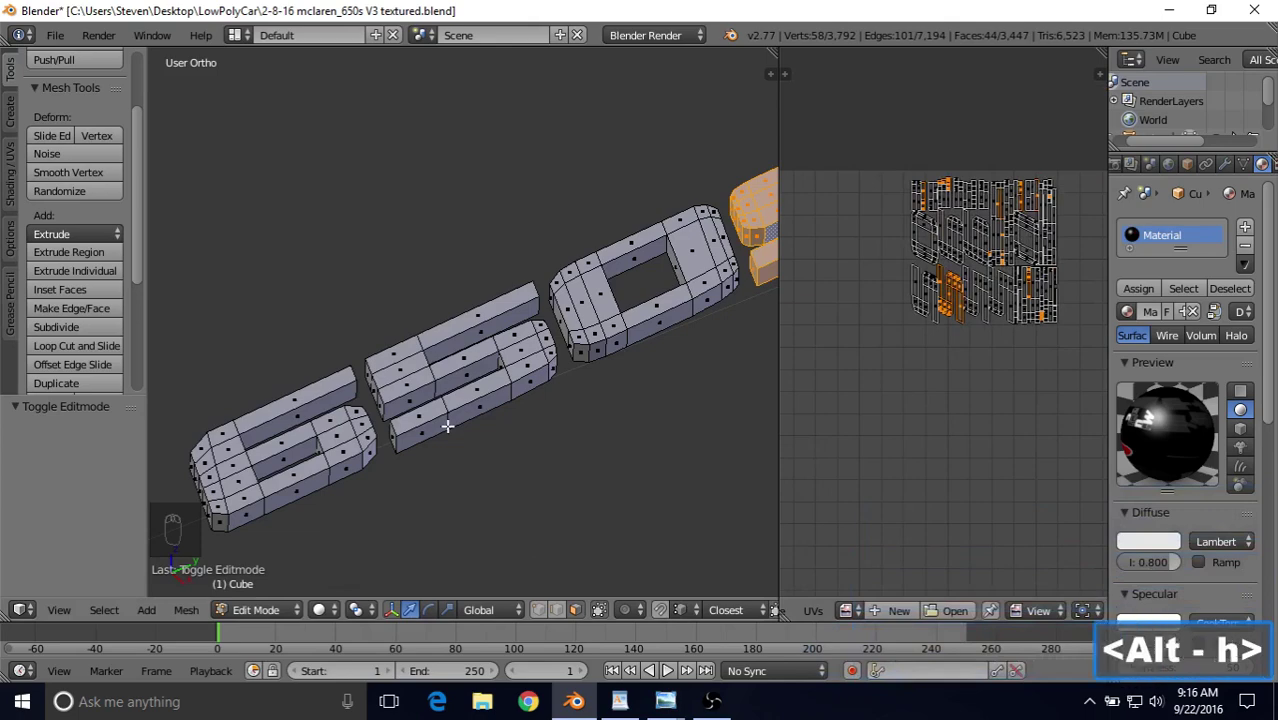
Reveal the hidden geometry and select only the linked faces of the S at the end of the badge.
key(alt+h)
scroll(934, 366, down, 5)
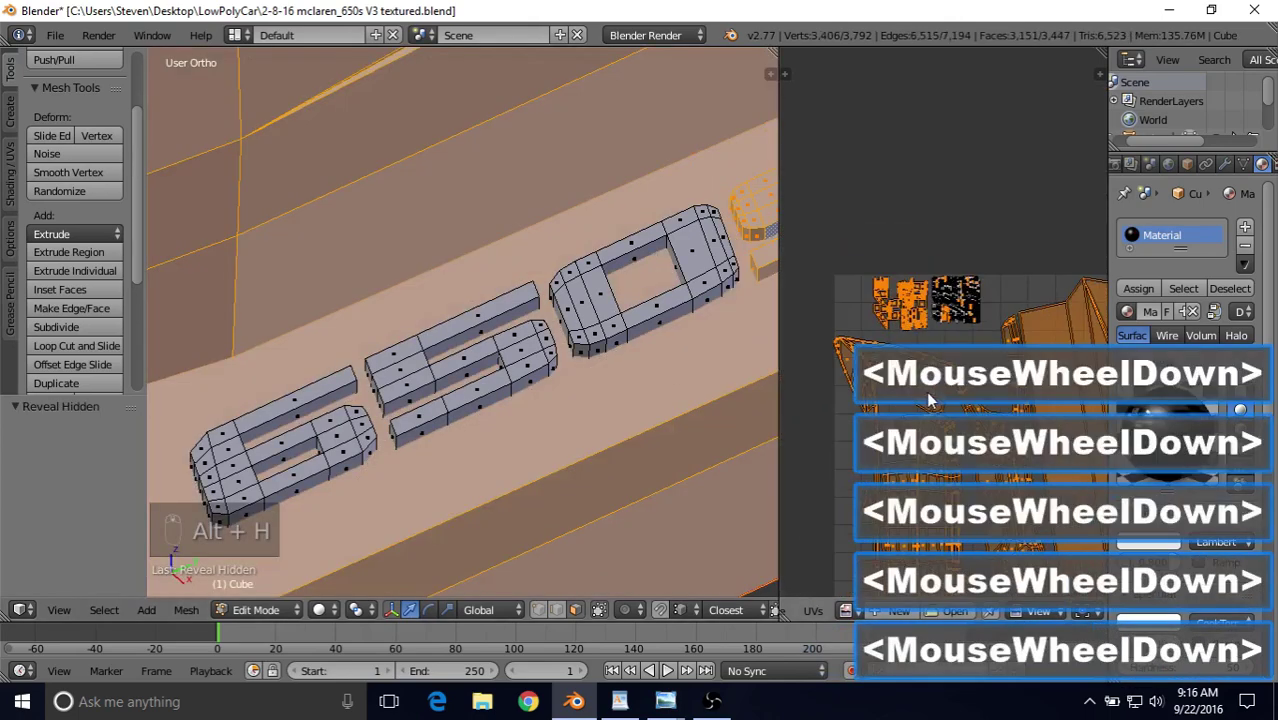
scroll(900, 345, up, 4)
scroll(900, 337, up, 2)
shift+middle_drag(900, 337, 830, 382)
scroll(830, 382, up, 3)
right_click(745, 232)
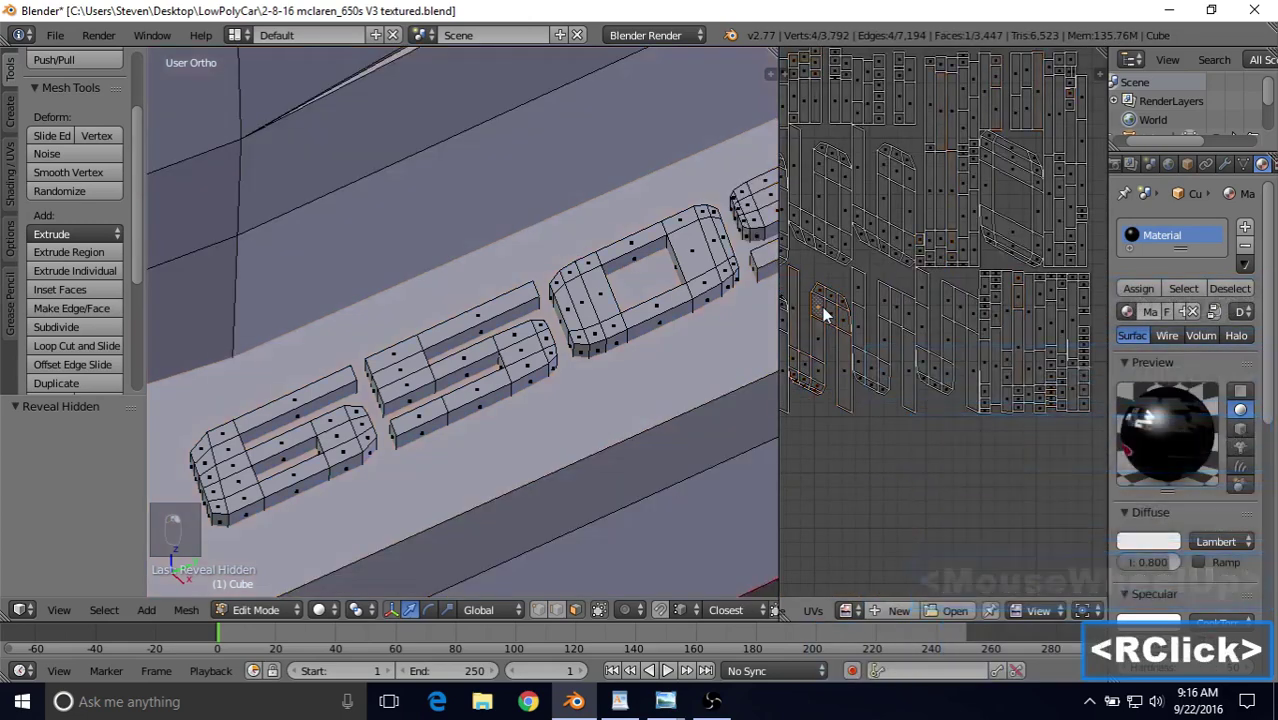
key(l)
key(l)
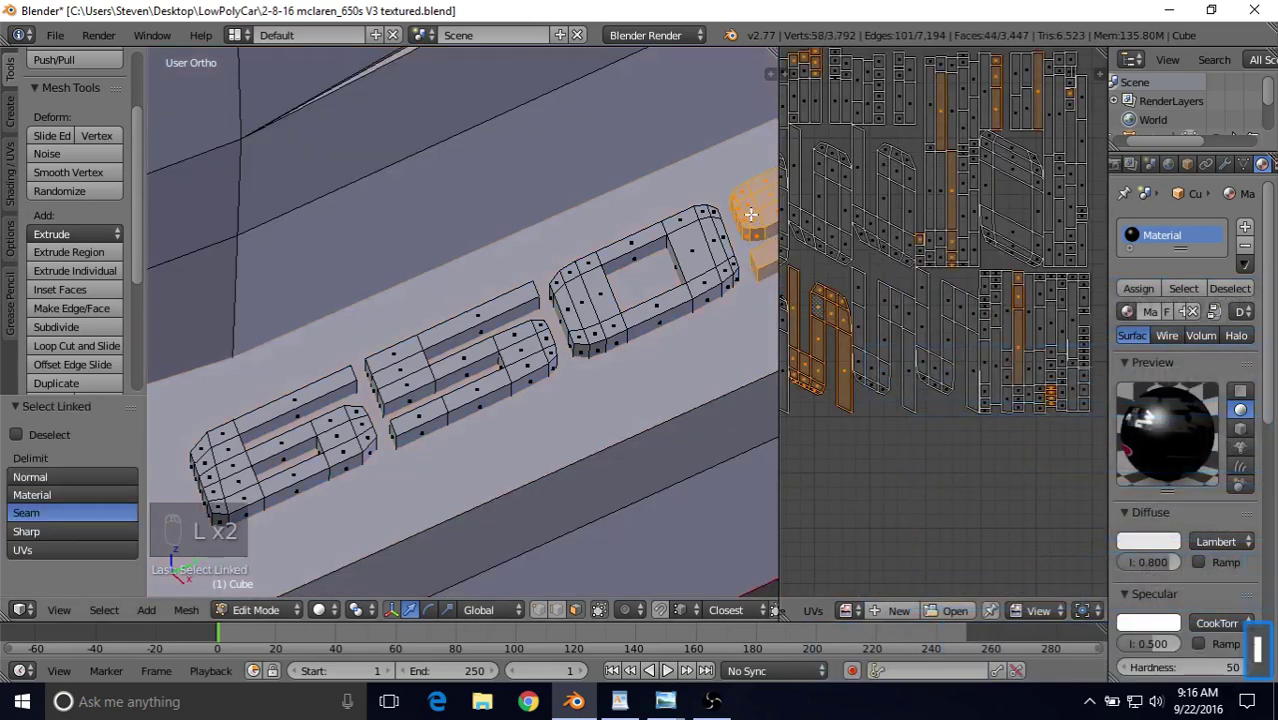
Move all the selected S UV islands out of the packed badge block into the empty area below it.
scroll(947, 333, down, 2)
key(g)
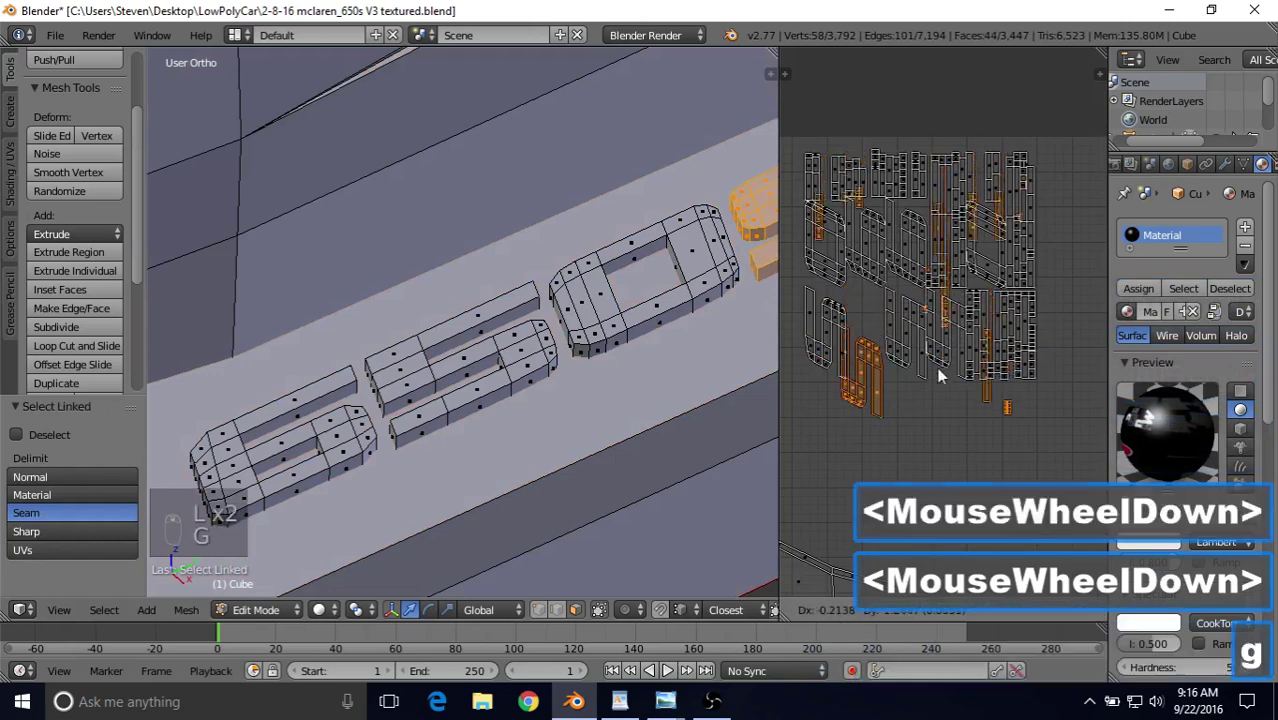
click(958, 509)
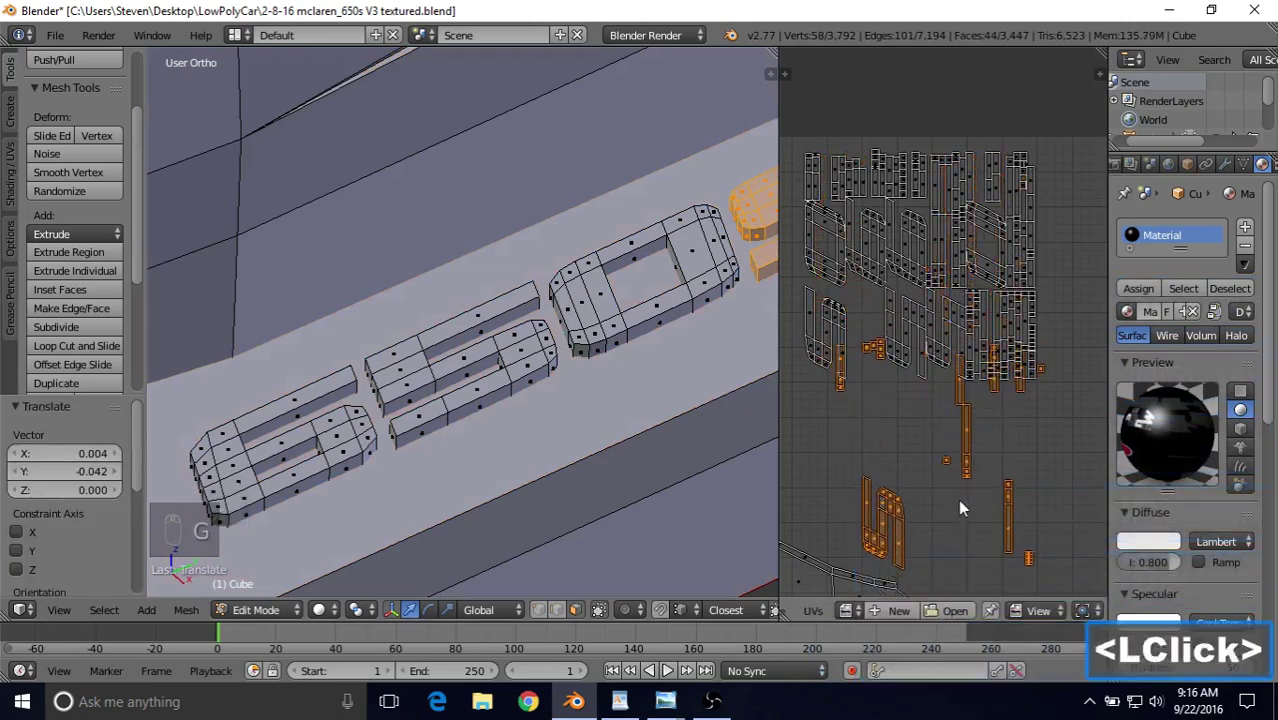
scroll(873, 282, down, 2)
shift+middle_drag(873, 282, 881, 190)
shift+middle_drag(1060, 249, 931, 262)
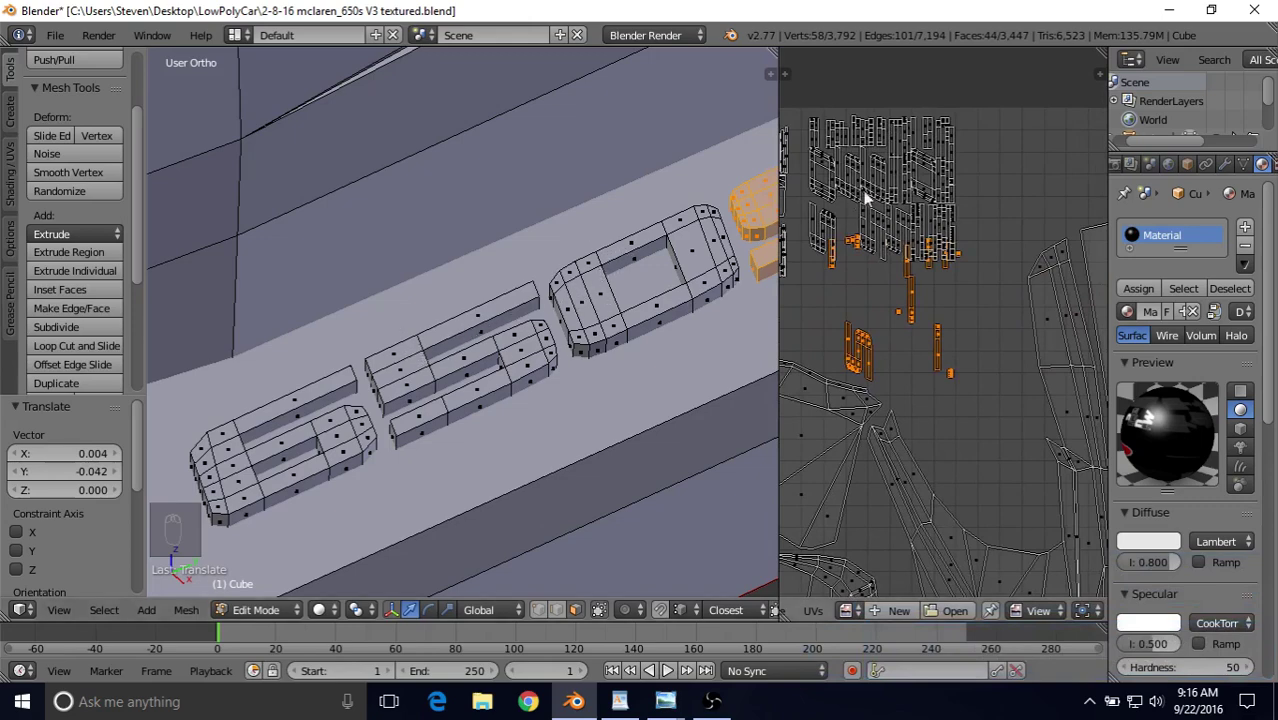
shift+middle_drag(965, 285, 952, 305)
scroll(953, 290, up, 2)
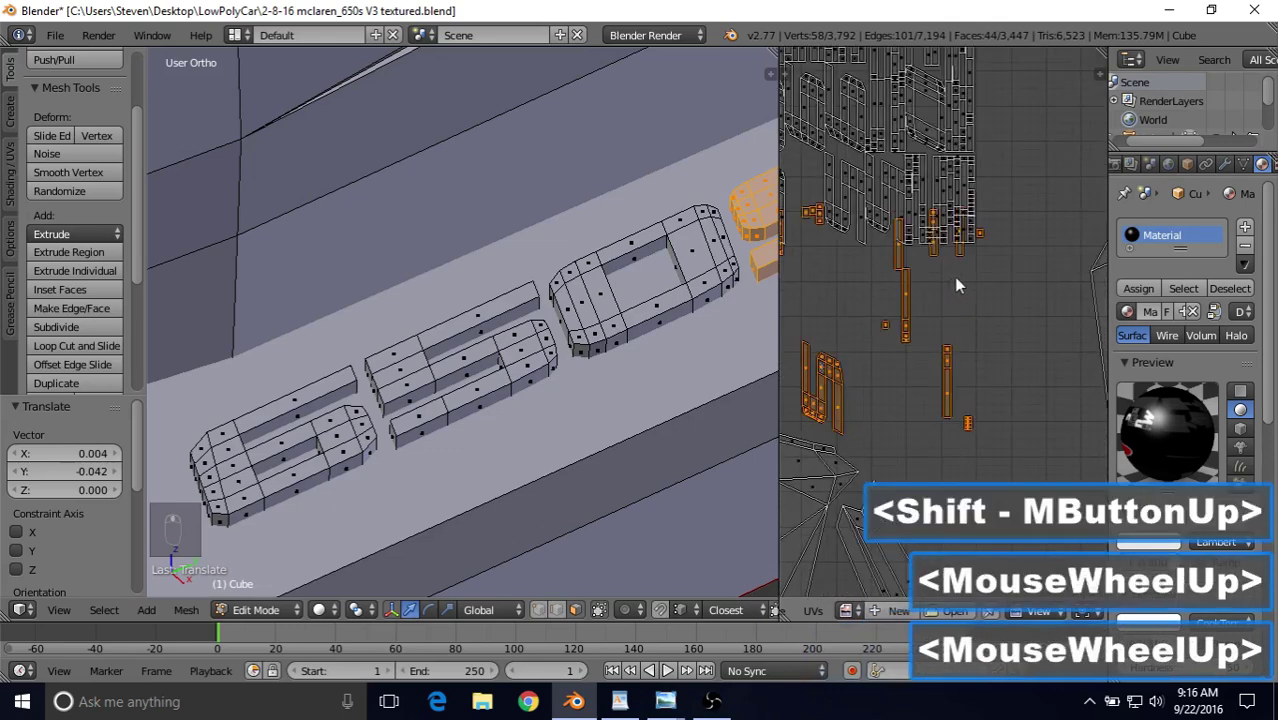
key(g)
click(1042, 352)
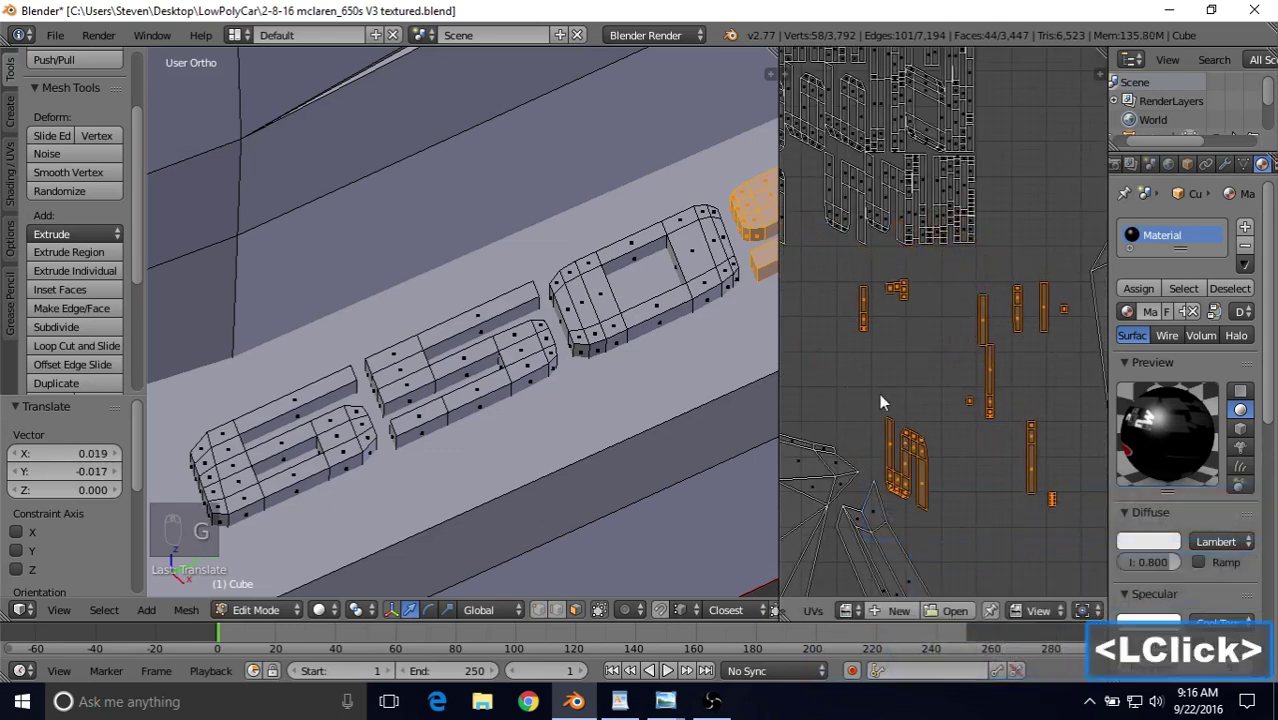
Move the S-shaped UV island up near the loose strips and bring the single-face strip in closer above it.
right_click(910, 448)
key(l)
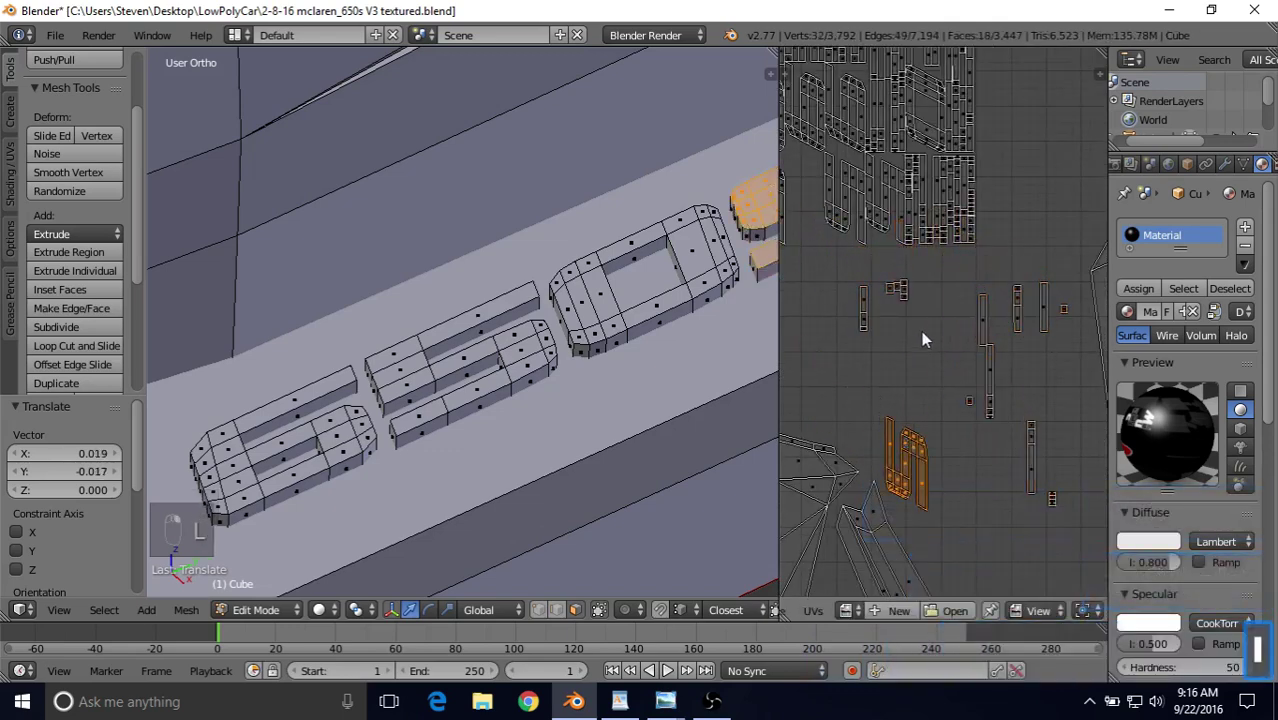
key(g)
click(965, 303)
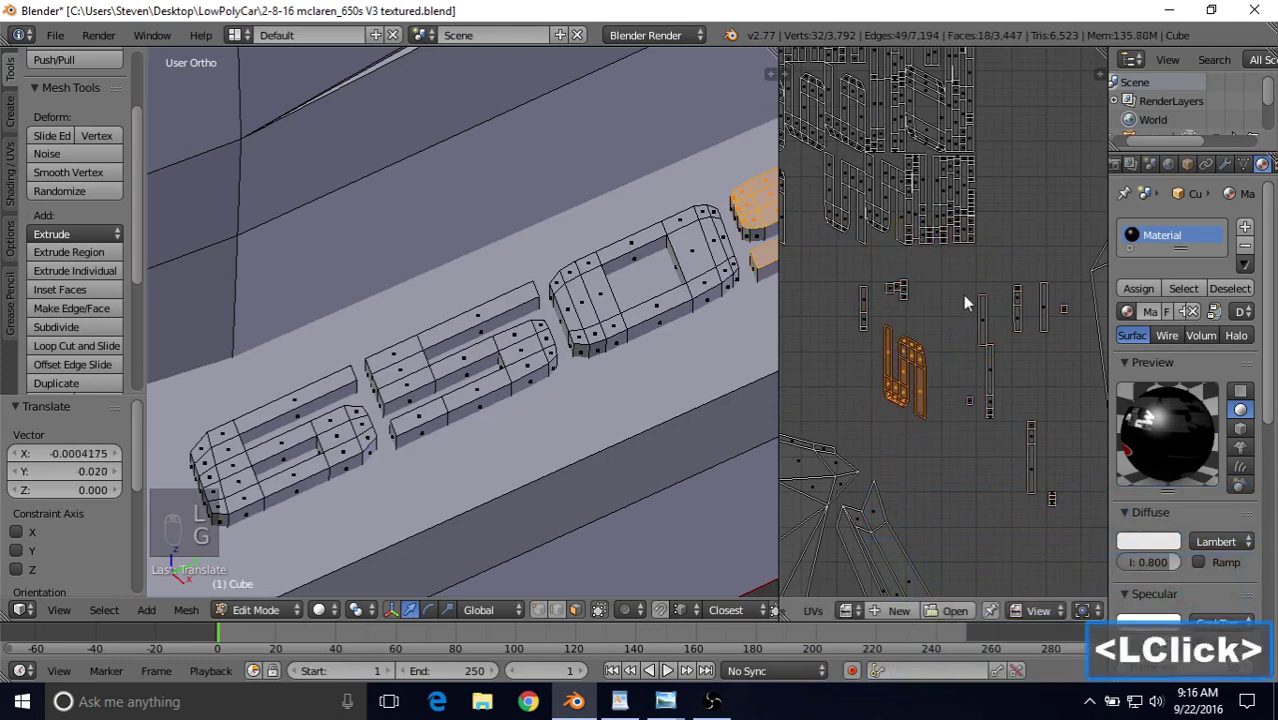
right_click(983, 322)
key(g)
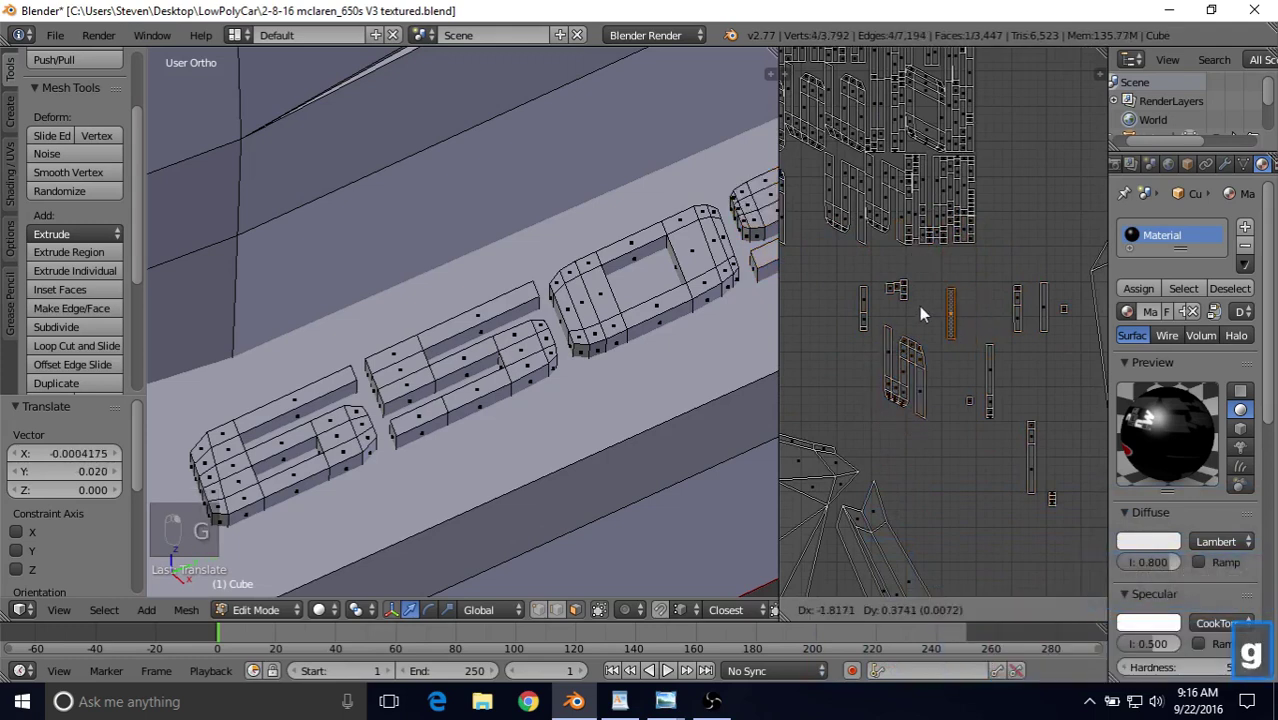
click(901, 297)
Box-select the long segmented strip and its small square island, and move them right beside the S-shaped island.
key(g)
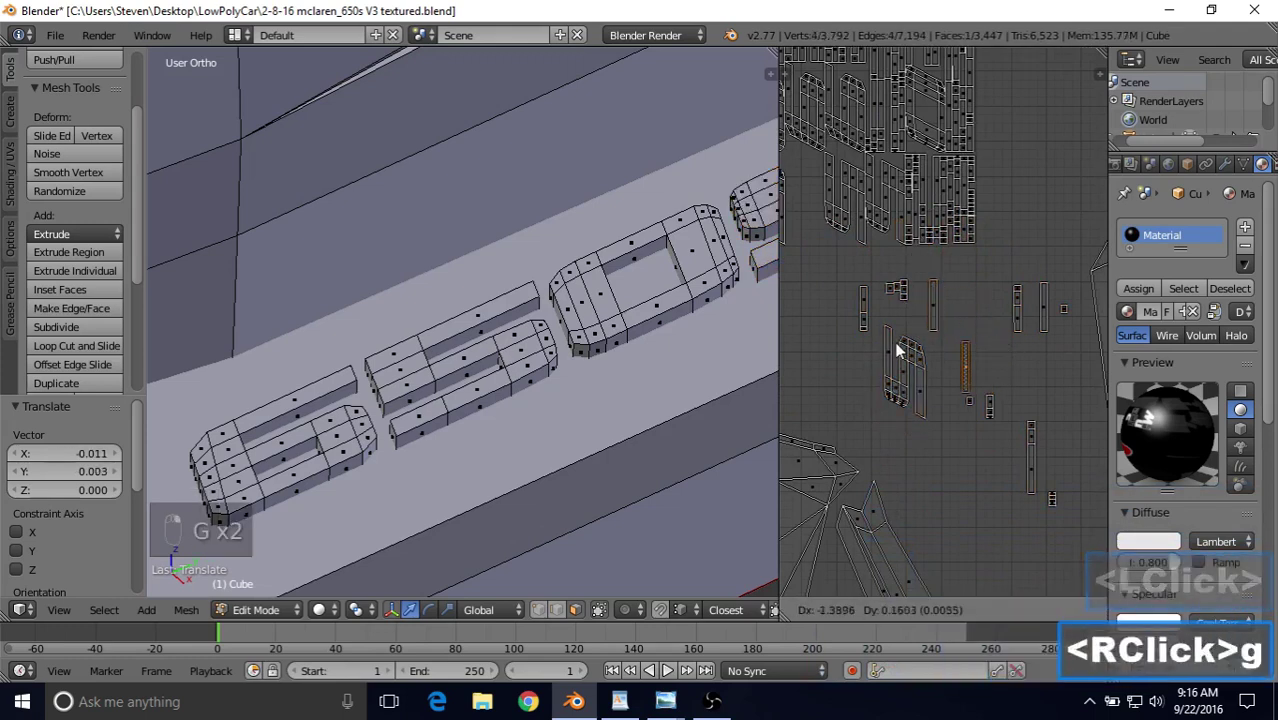
right_click(898, 348)
key(b)
drag(959, 345, 1006, 421)
key(g)
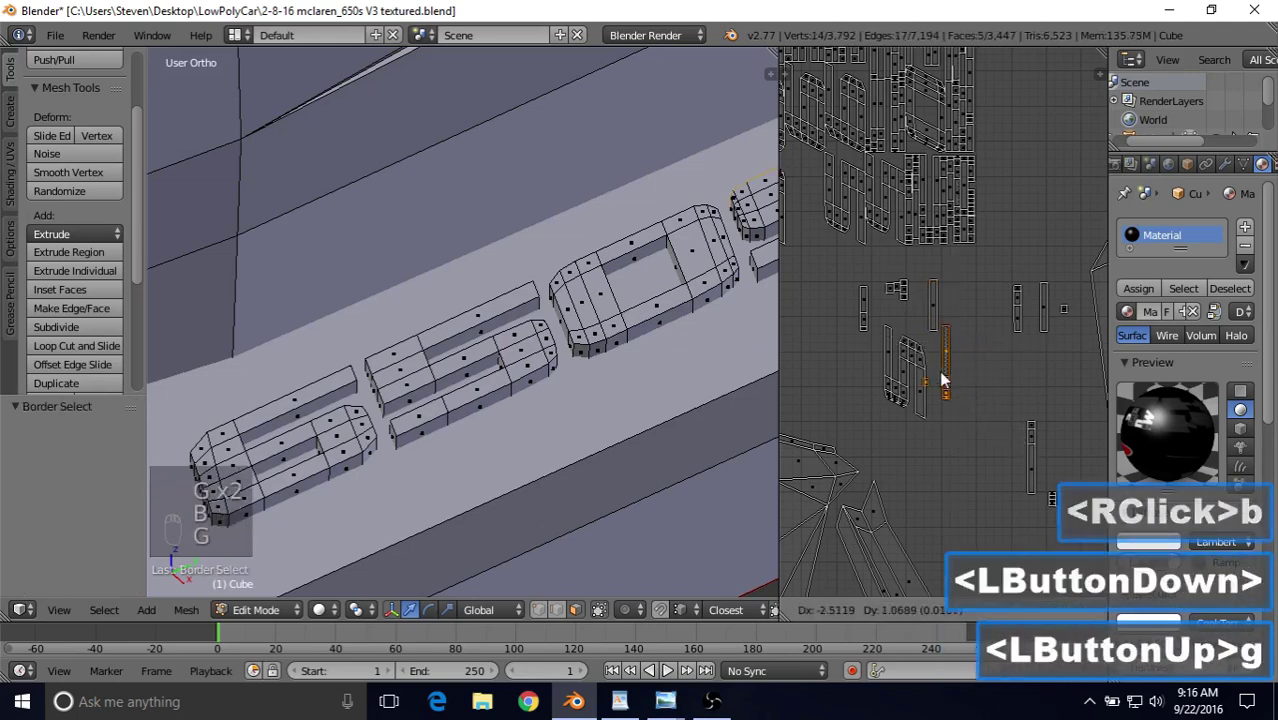
click(974, 393)
Box-select the two outlying short strips and small square island, and move them in beside the long strip.
right_click(1010, 290)
key(b)
drag(1006, 286, 1074, 360)
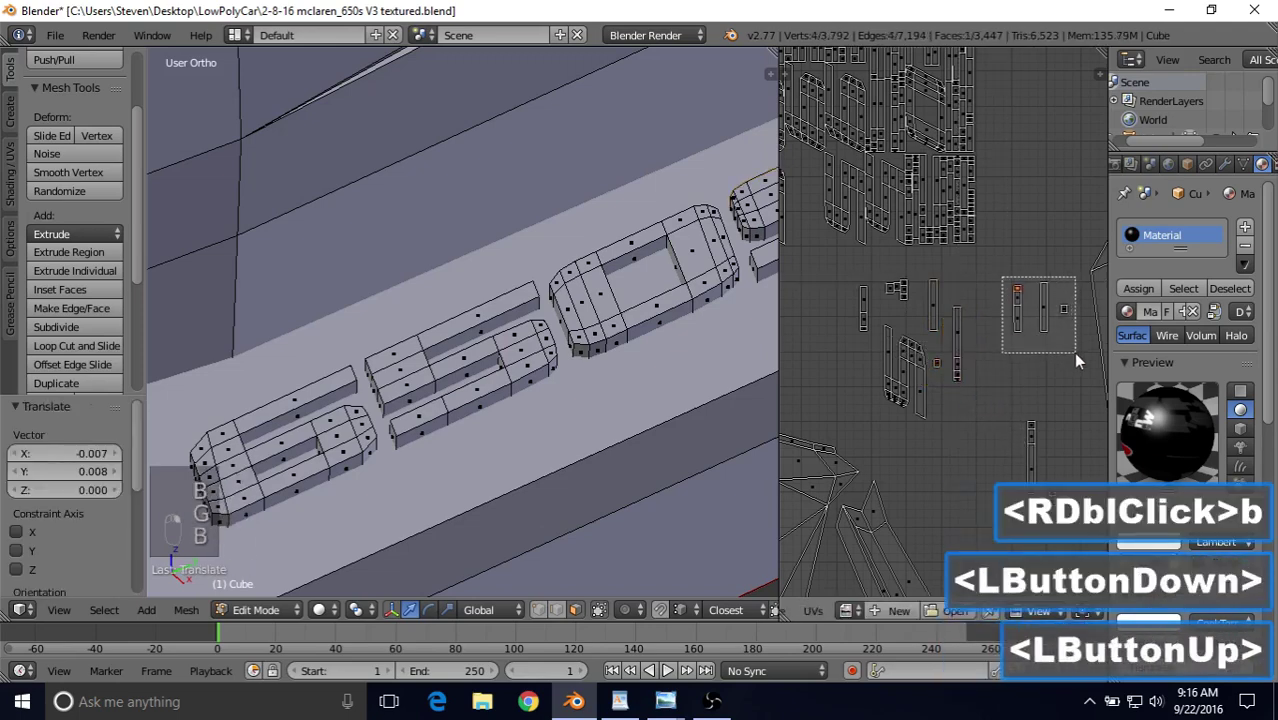
key(g)
click(1025, 397)
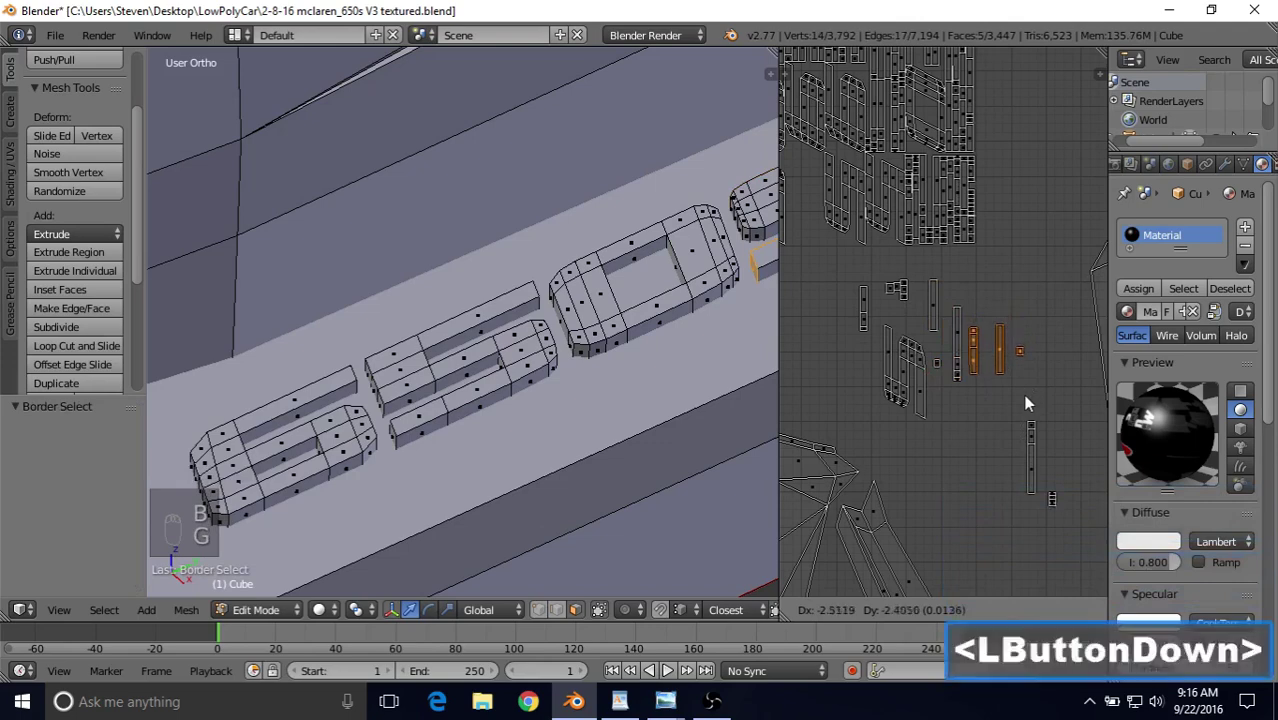
Box-select the lower long strip and its small segmented island, and move them closer to the S-shaped island.
right_click(1018, 411)
key(b)
drag(1017, 411, 1073, 517)
key(g)
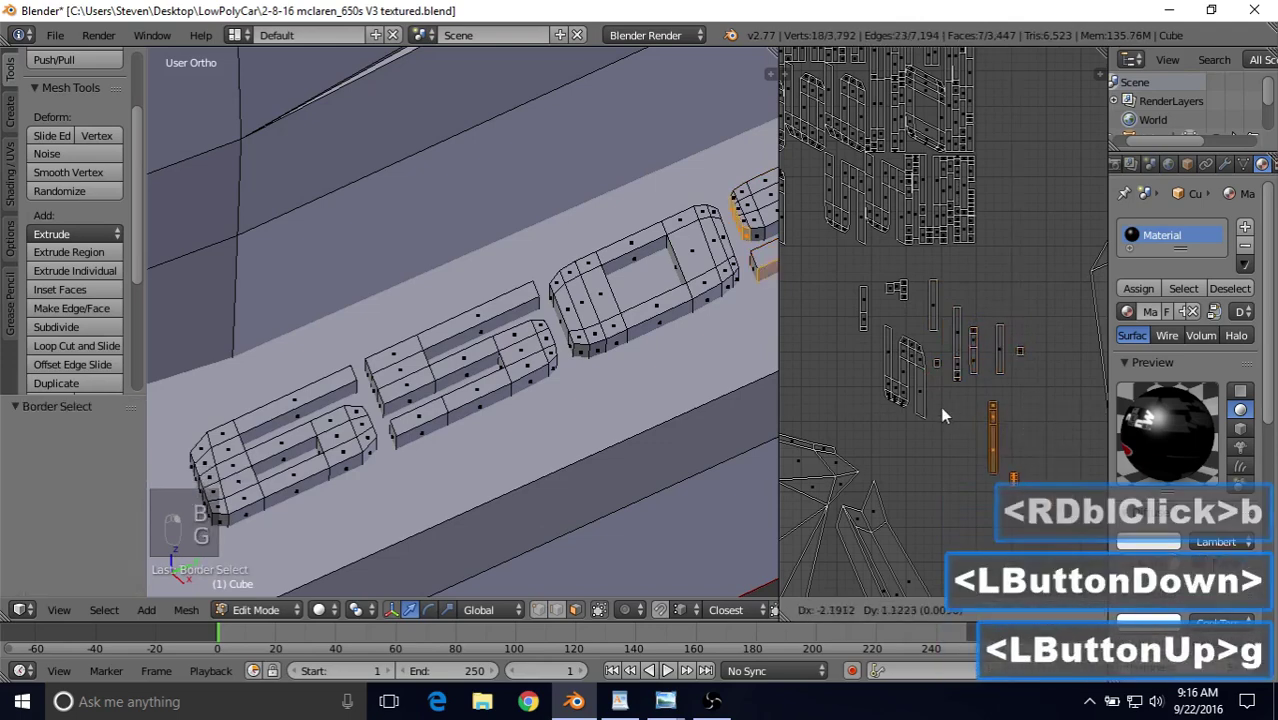
click(957, 457)
Box-select the small segmented island below the long strip and move it to the left of the S-shaped island.
right_click(957, 451)
key(b)
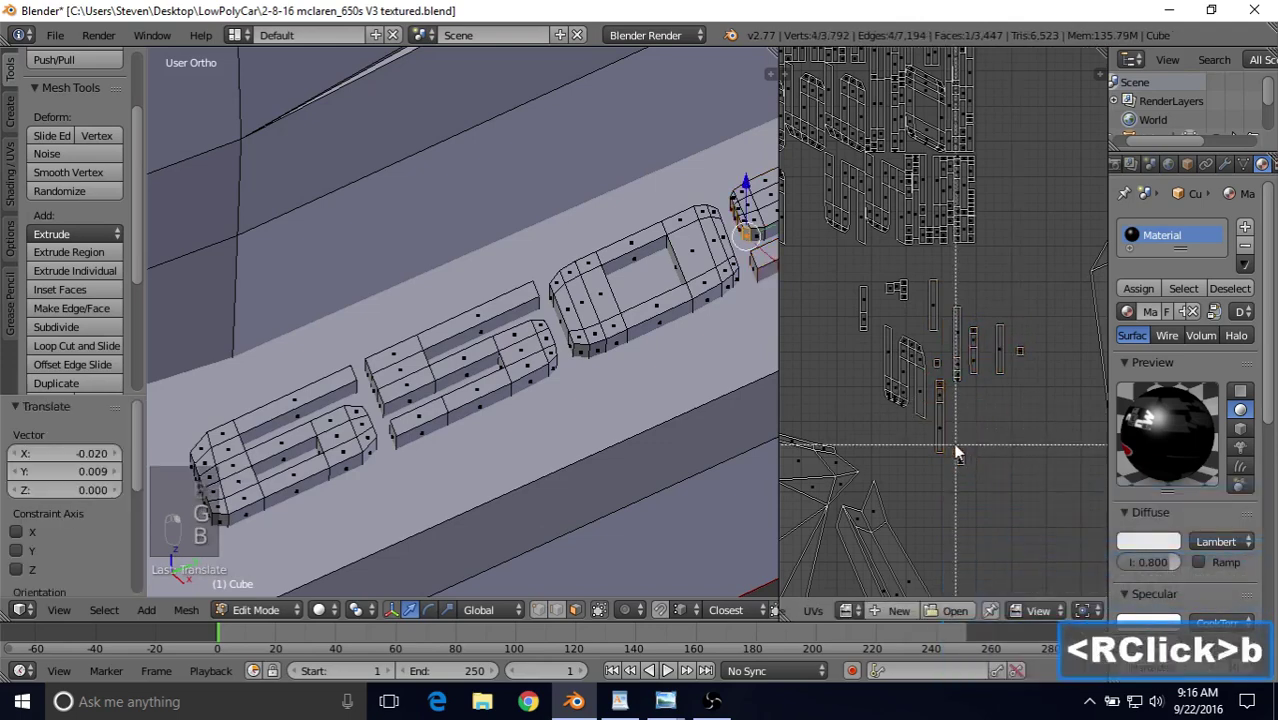
drag(952, 445, 972, 469)
key(g)
click(870, 315)
Box-select the small segmented island and the short segmented strip above the S-shaped island, and move each in closer to it.
right_click(895, 289)
key(b)
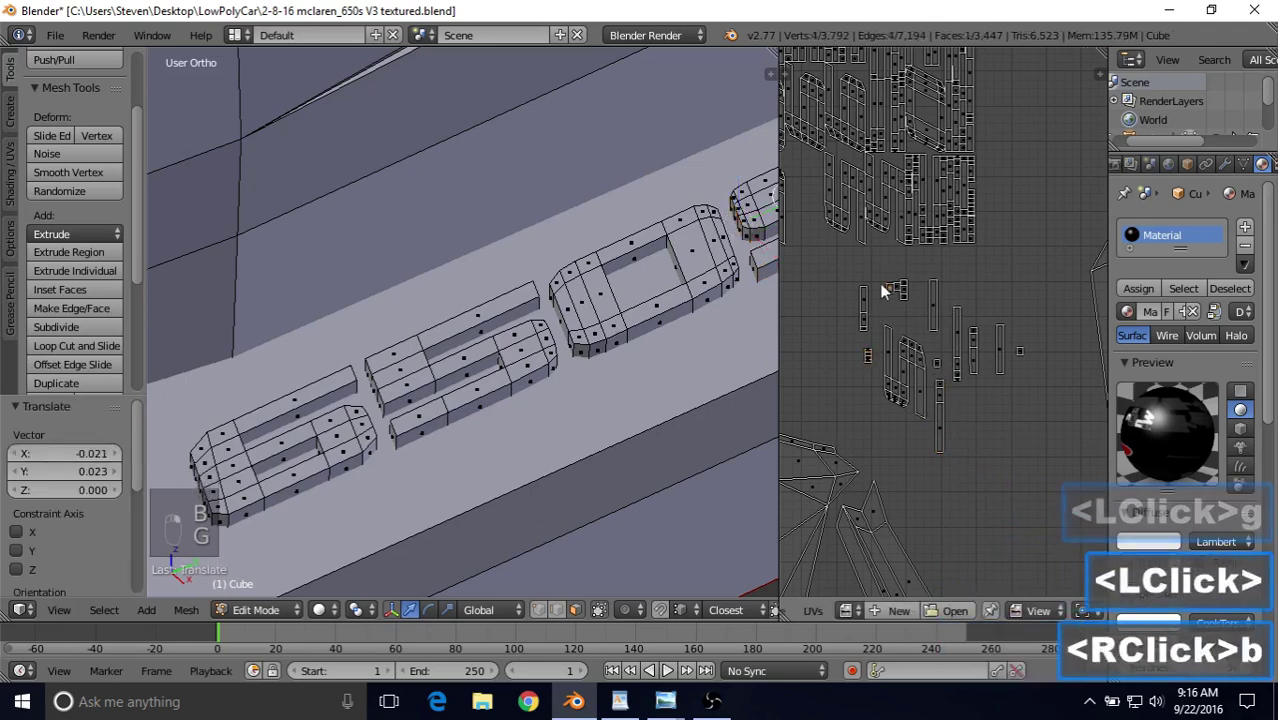
drag(884, 280, 870, 342)
key(g)
click(914, 320)
right_click(860, 300)
key(b)
key(g)
click(882, 346)
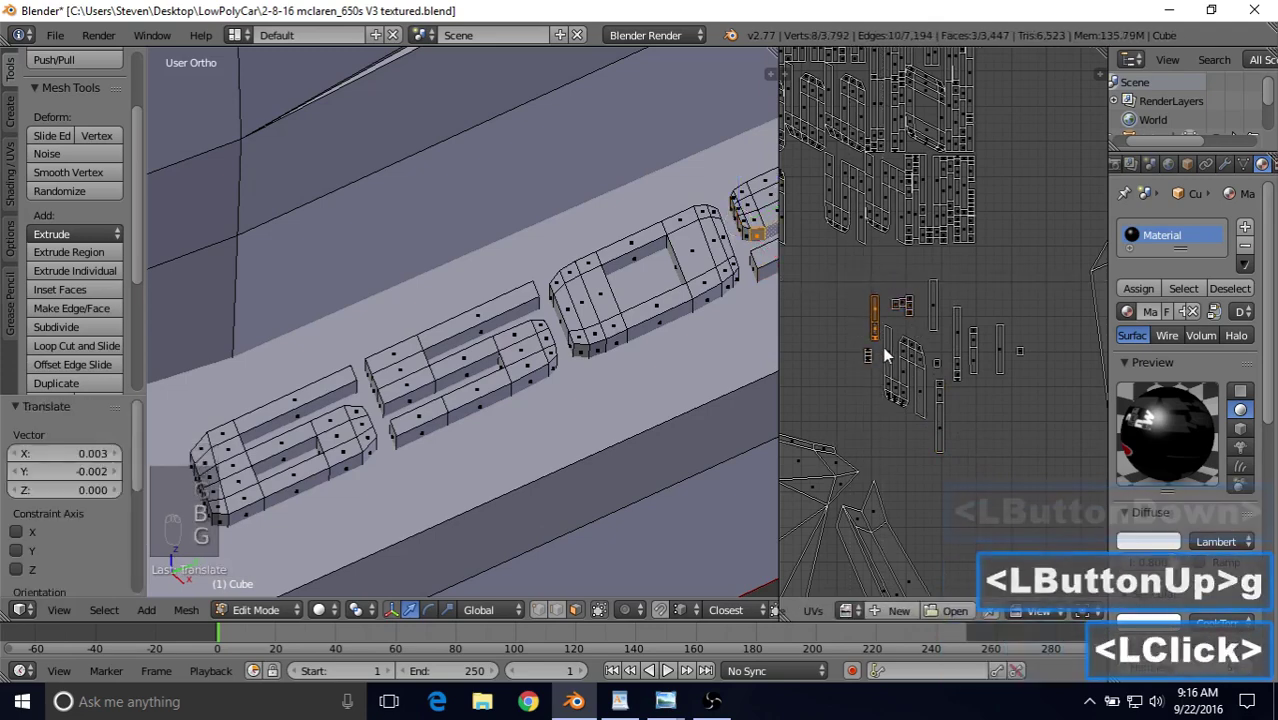
Select all linked faces of the S in the 650S badge on the car's other side.
scroll(850, 340, down, 2)
shift+middle_drag(858, 293, 885, 320)
scroll(650, 345, down, 12)
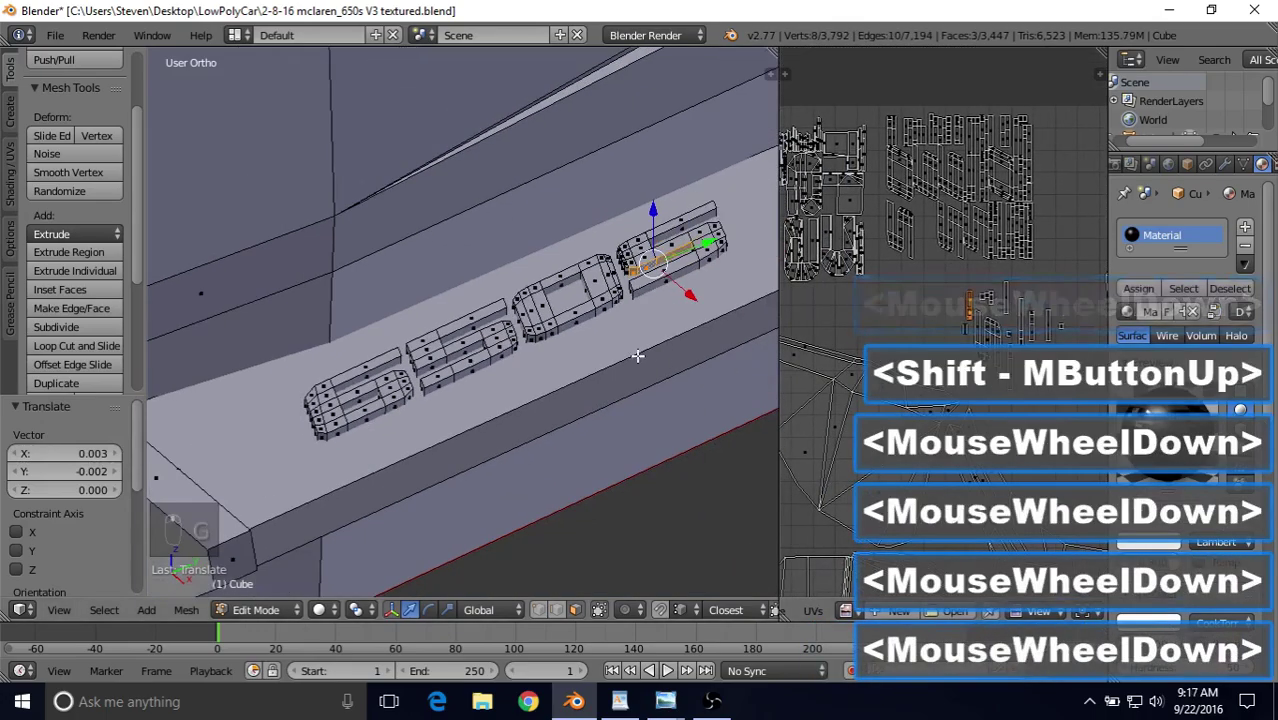
middle_drag(367, 260, 707, 160)
scroll(491, 385, up, 2)
shift+scroll(491, 385, up, 1)
scroll(491, 400, up, 3)
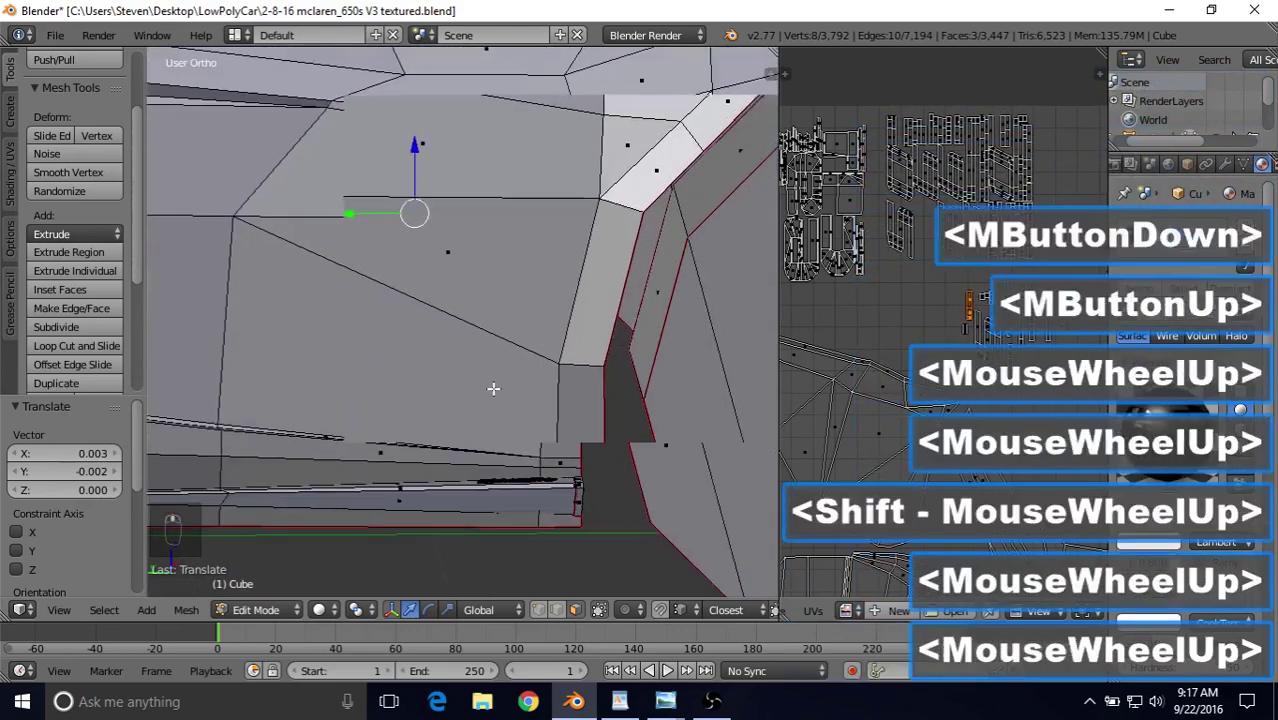
middle_drag(491, 420, 486, 471)
shift+middle_drag(486, 471, 566, 68)
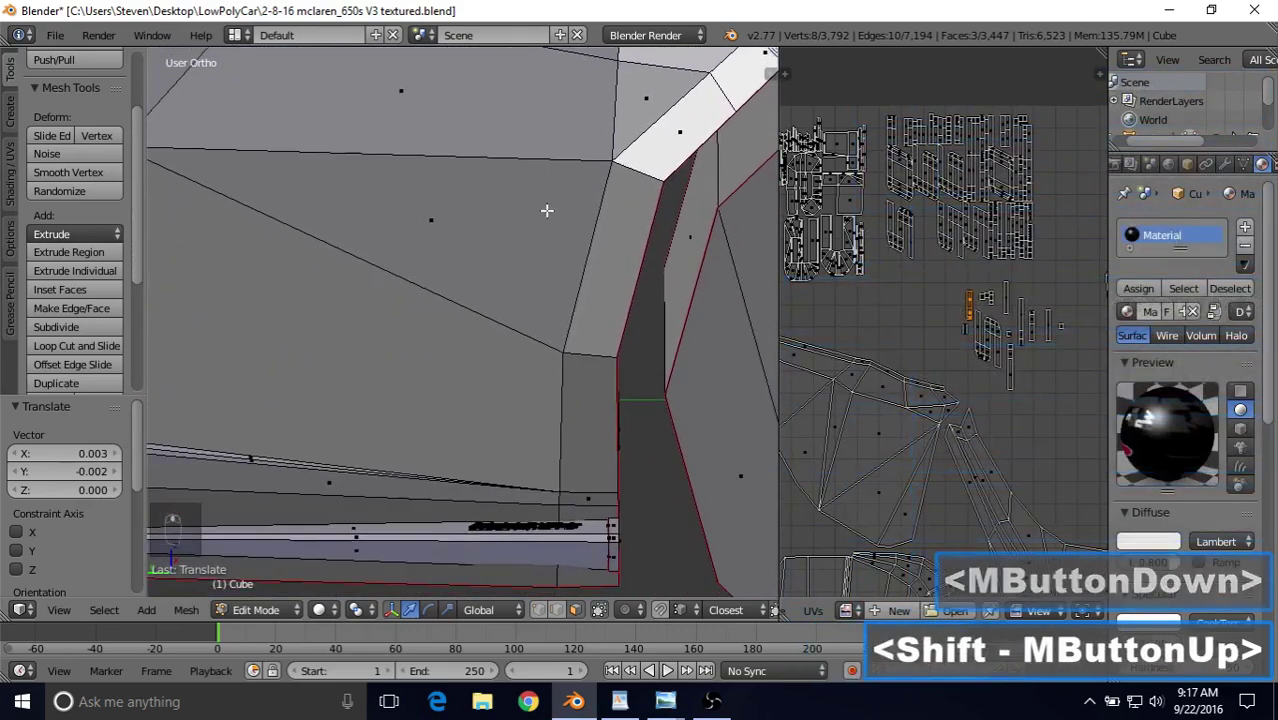
right_click(546, 519)
key(KP_Decimal)
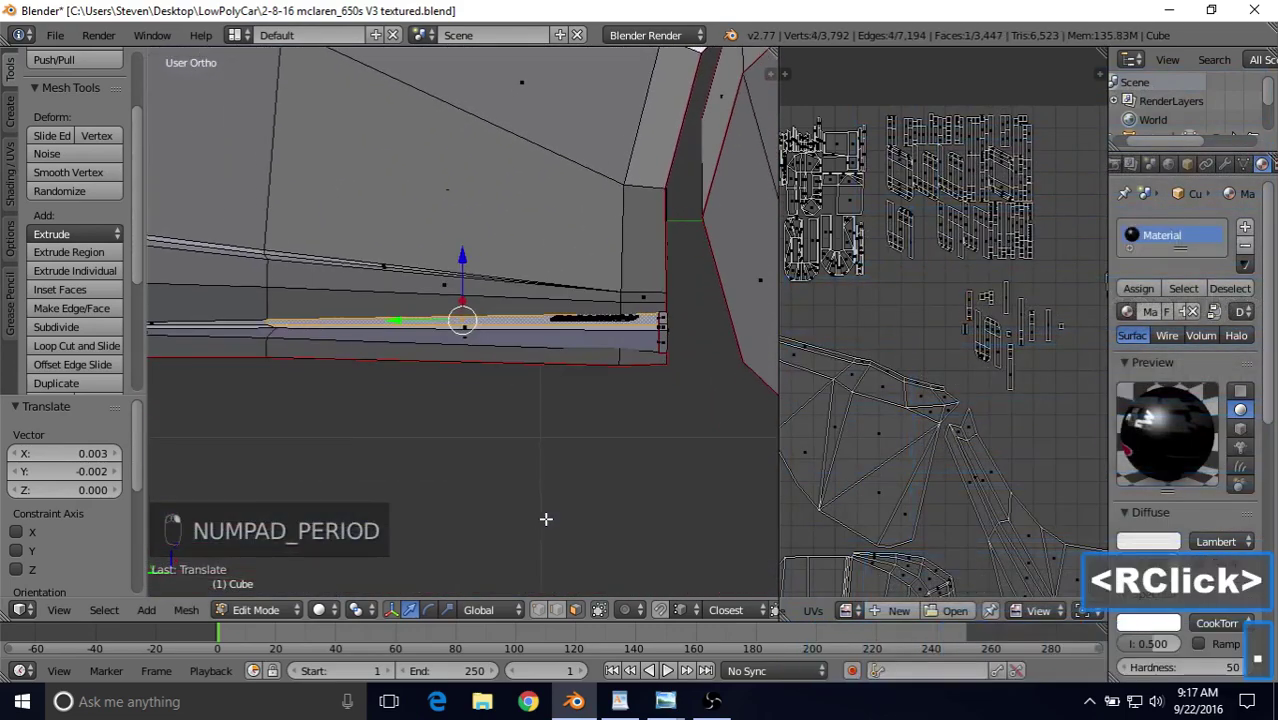
scroll(608, 388, up, 5)
middle_drag(608, 355, 546, 489)
scroll(518, 400, up, 1)
scroll(518, 400, up, 1)
scroll(546, 489, up, 1)
right_click(546, 489)
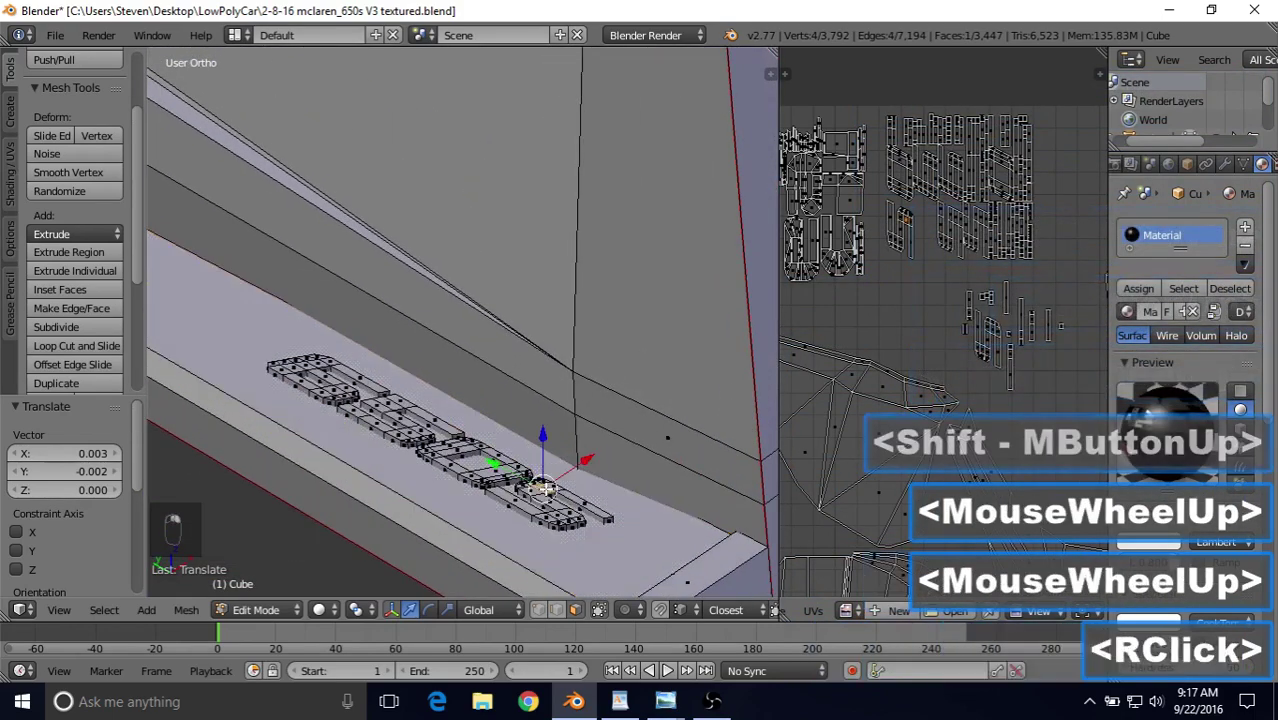
key(l)
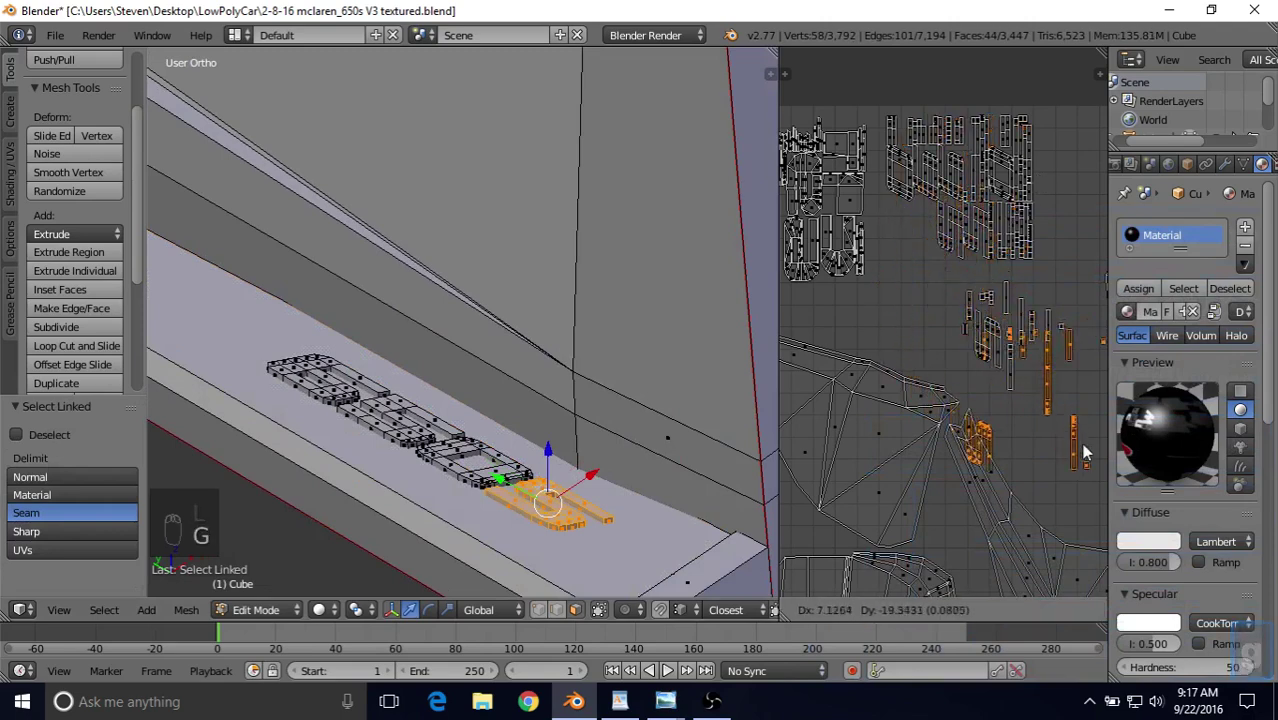
Move the selected S's UV islands away from the digit islands, into empty space near the layout's upper edge.
click(1052, 442)
shift+middle_drag(1052, 442, 907, 337)
key(g)
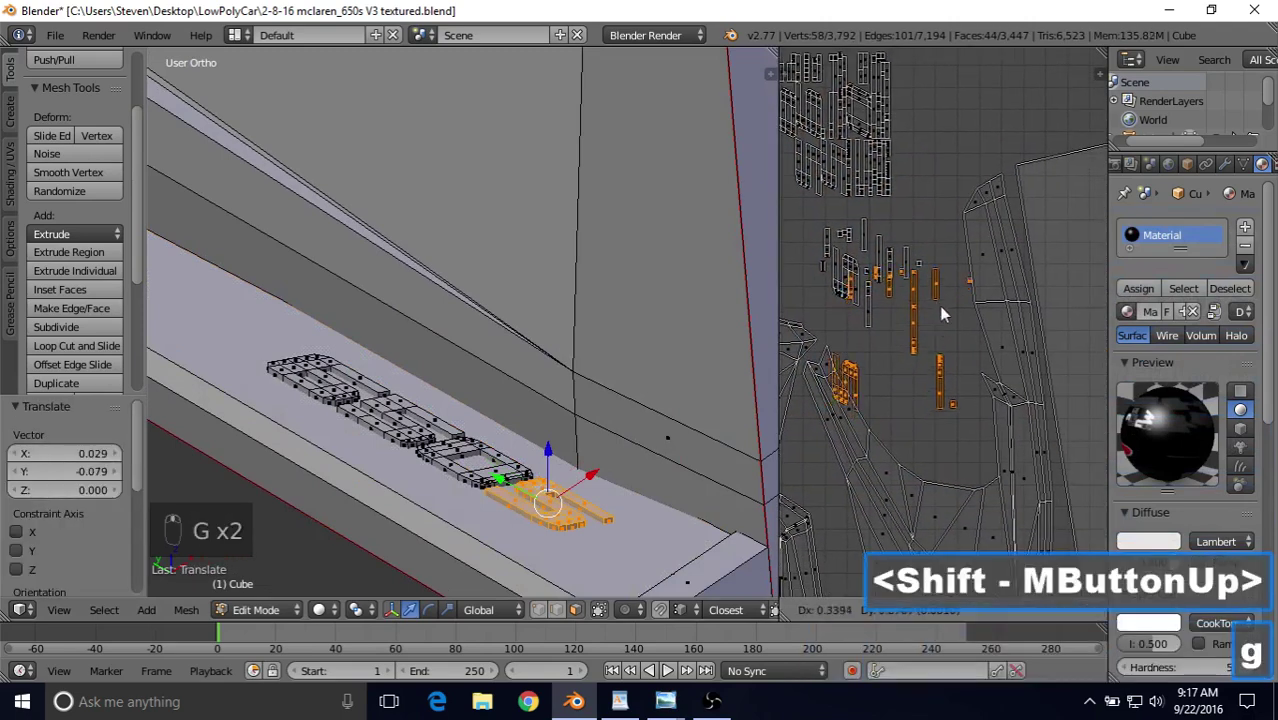
shift+middle_drag(997, 122, 952, 294)
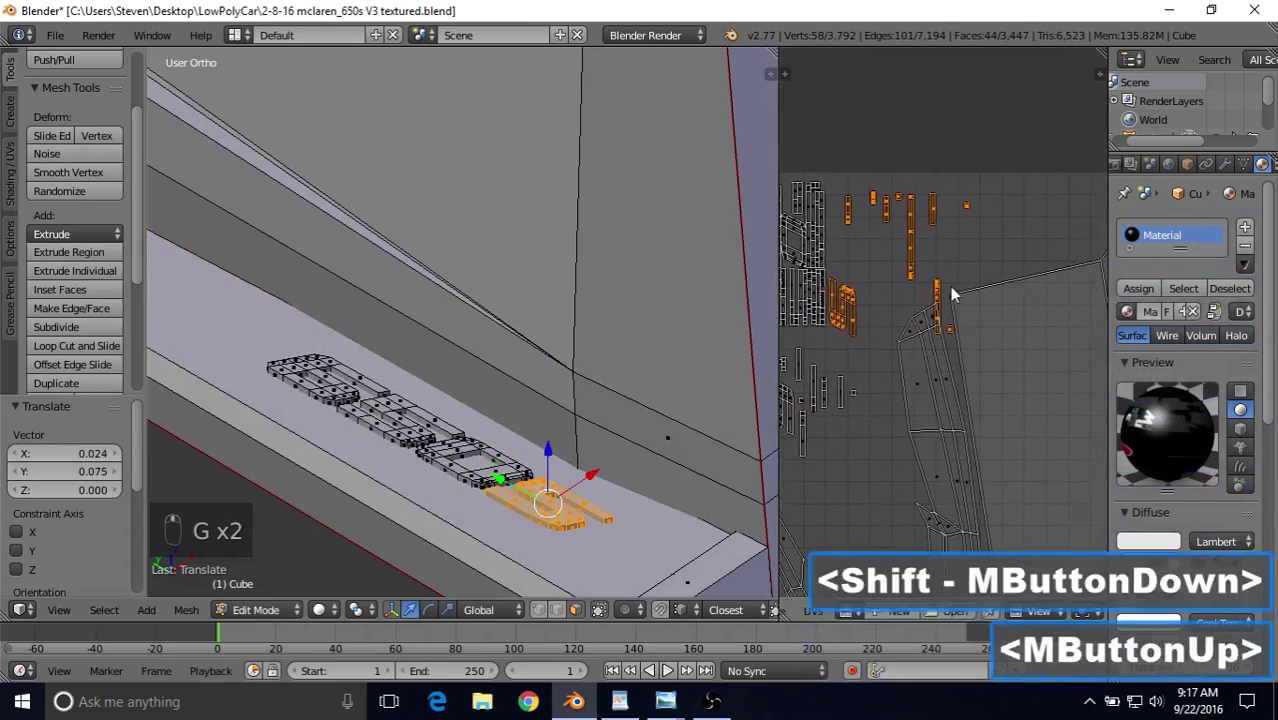
click(1036, 173)
Box-select the leftmost short segmented strip and move it down to the right of the new S-shaped island.
shift+middle_drag(974, 274, 887, 273)
right_click(884, 262)
key(b)
click(881, 249)
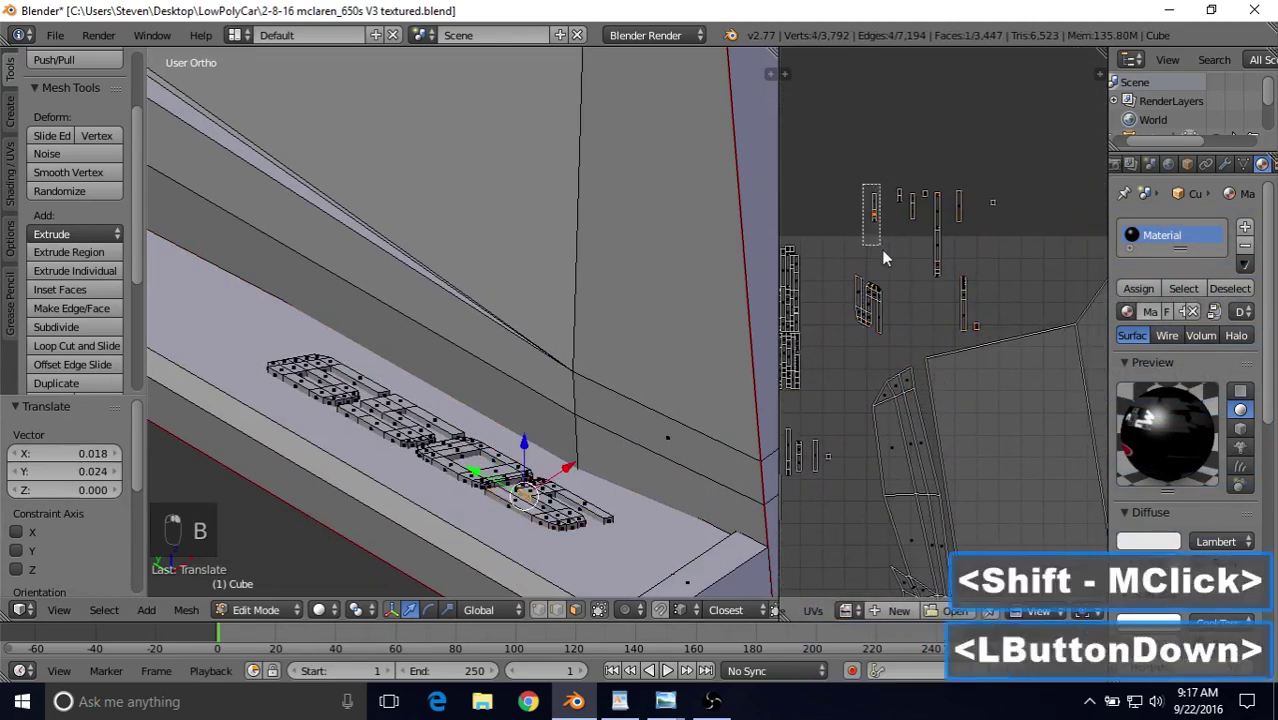
scroll(881, 249, up, 3)
key(g)
click(905, 446)
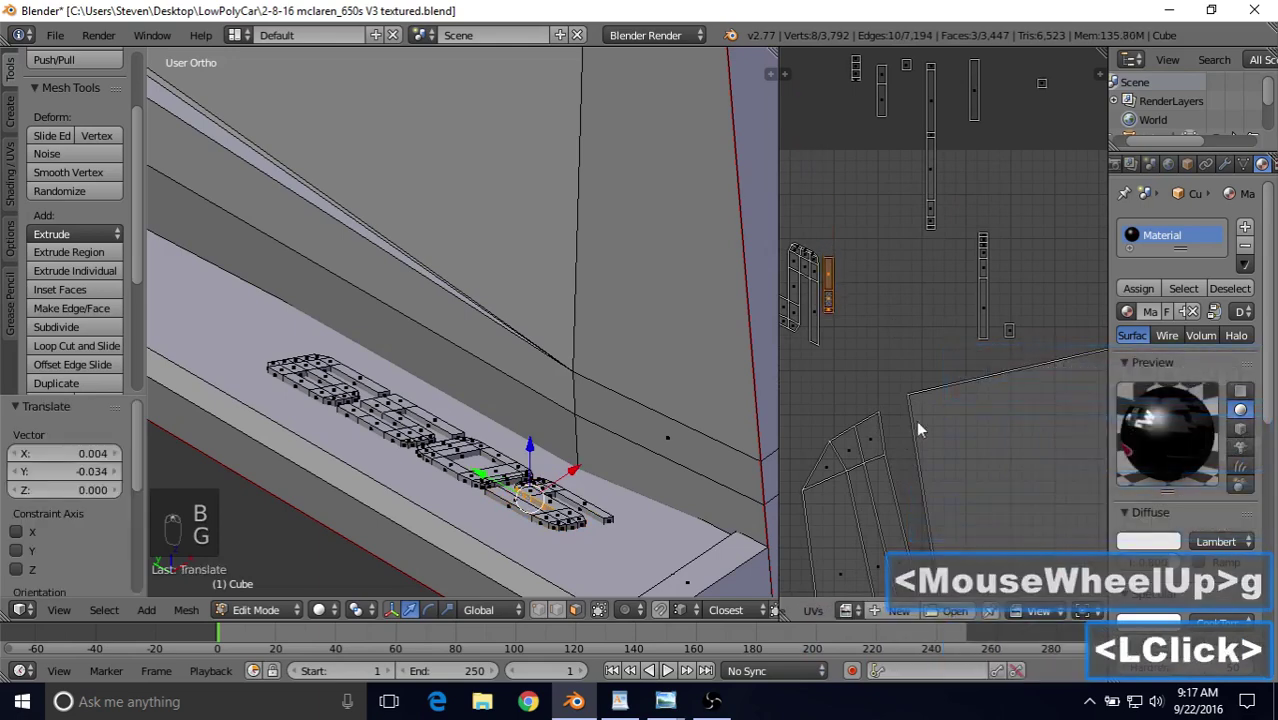
Move the lower long segmented strip beside the short strip, and place its small square island below the short strip.
right_click(978, 234)
drag(970, 218, 1004, 350)
key(g)
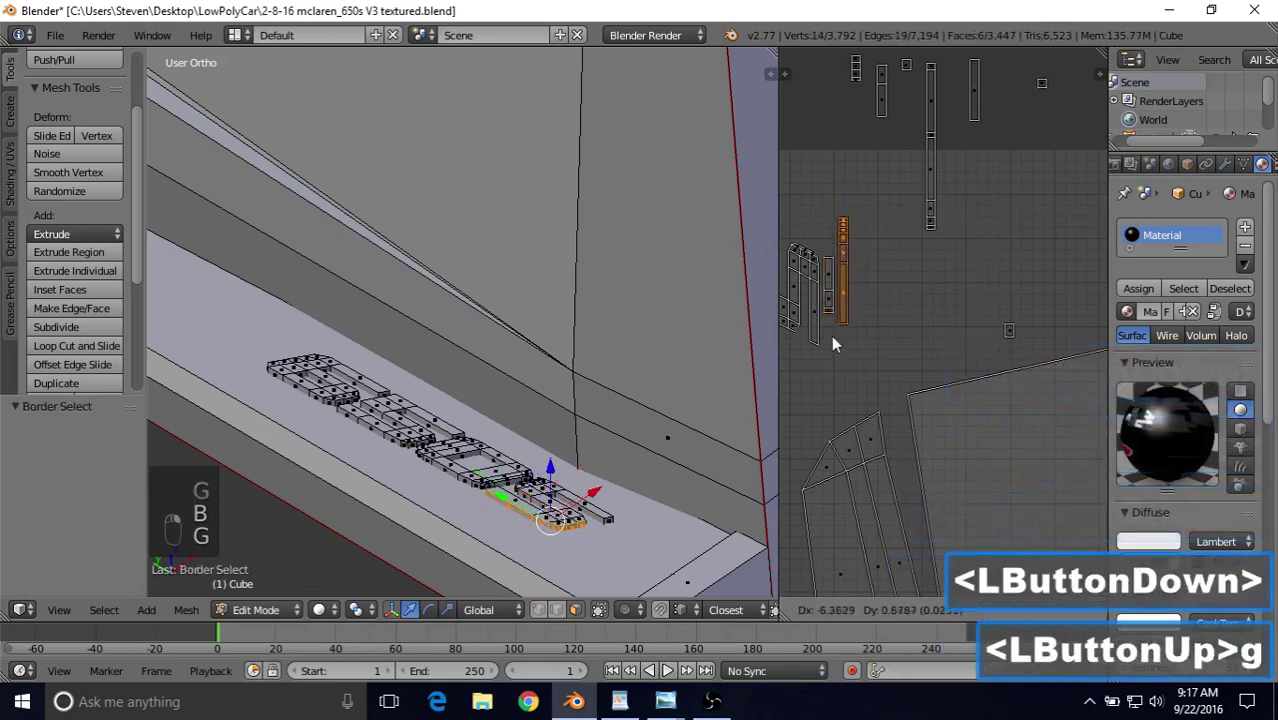
click(833, 342)
right_click(1014, 322)
right_click(1014, 322)
key(g)
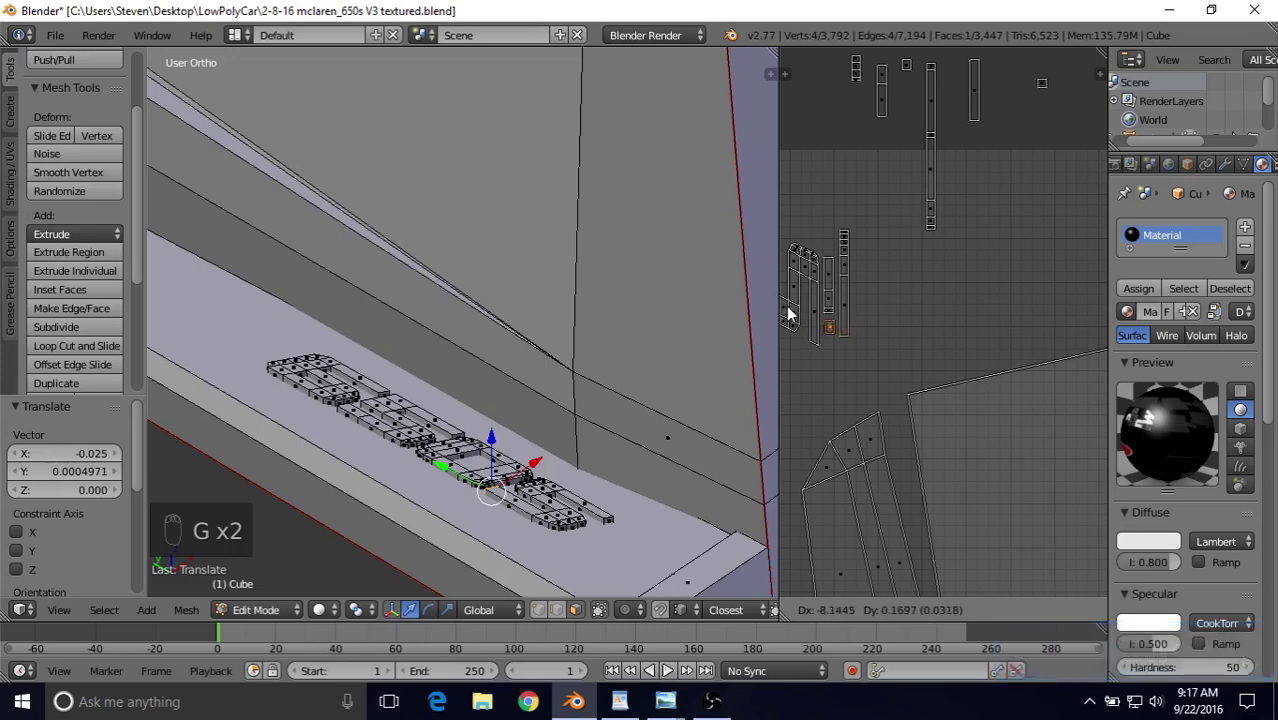
click(788, 307)
Box-select the small segmented island at the upper edge and move it directly above the short strip beside the S-shaped island.
shift+middle_drag(928, 162, 1004, 257)
right_click(939, 158)
key(b)
drag(924, 142, 936, 196)
key(g)
click(918, 381)
Box-select the two-face strip above the layout and move it to the right of the placed segmented strips.
scroll(919, 382, down, 2)
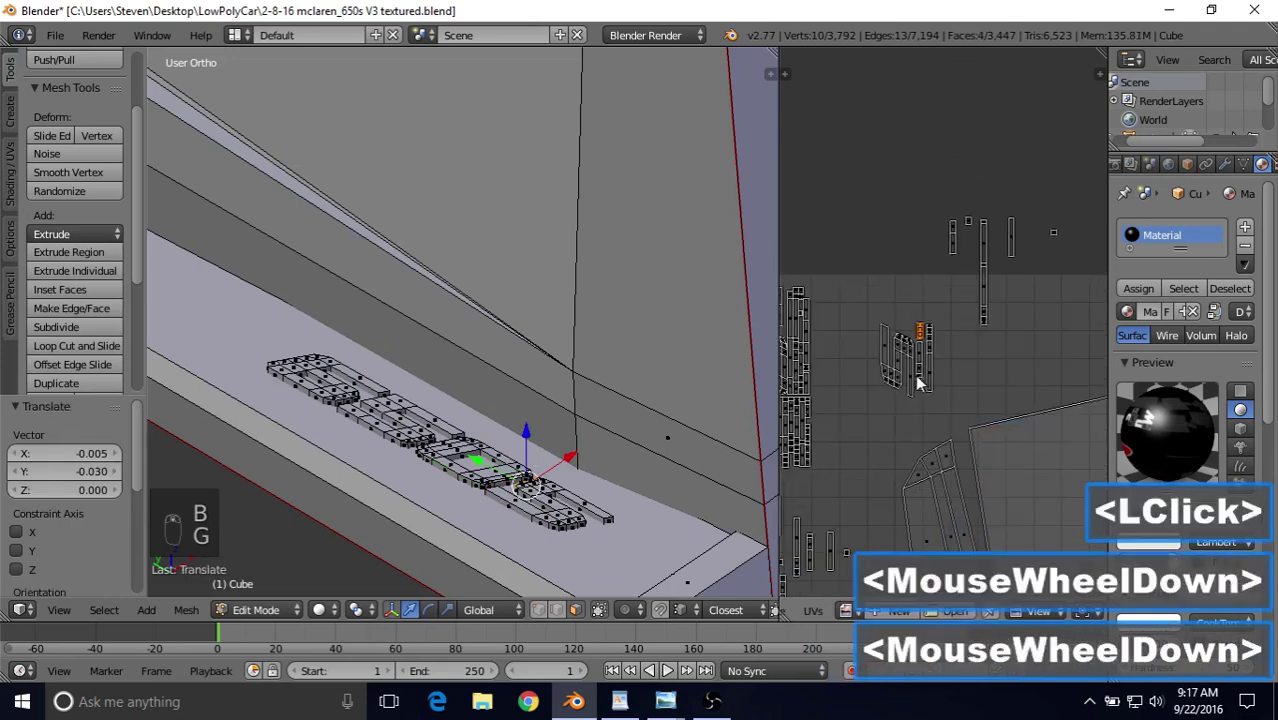
shift+middle_drag(918, 380, 946, 268)
scroll(873, 270, up, 3)
scroll(935, 313, up, 3)
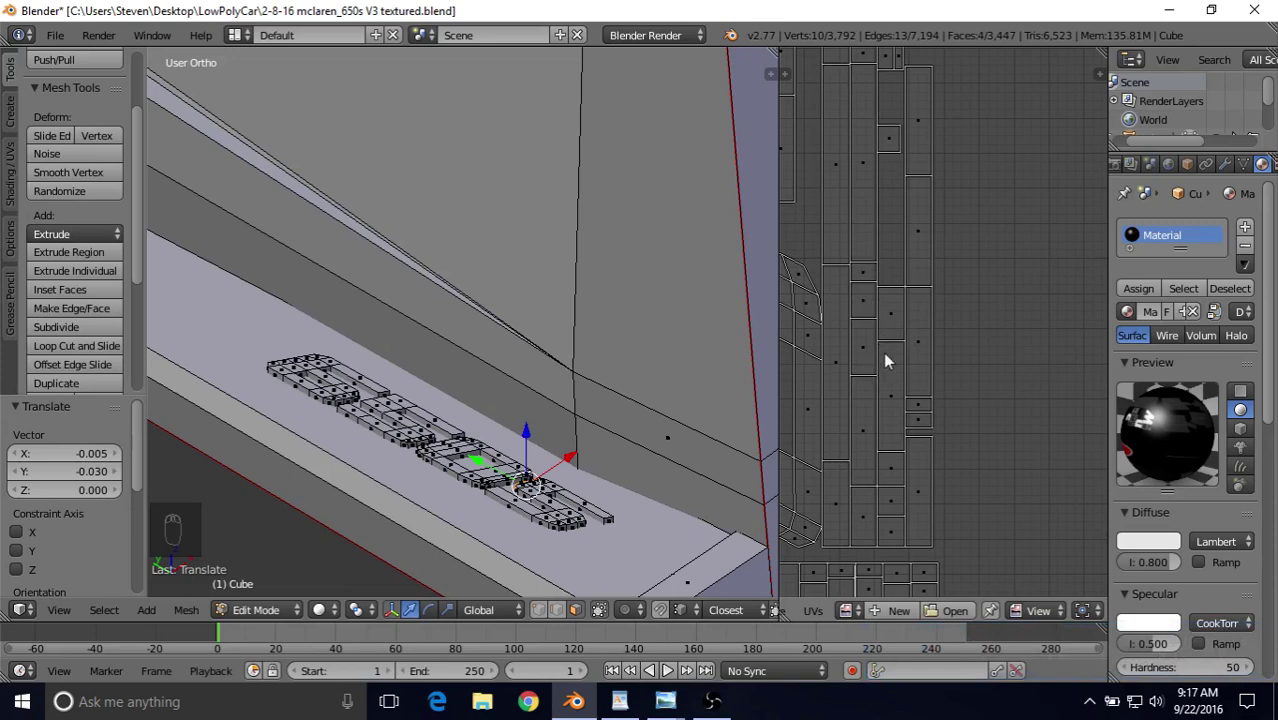
scroll(913, 285, down, 3)
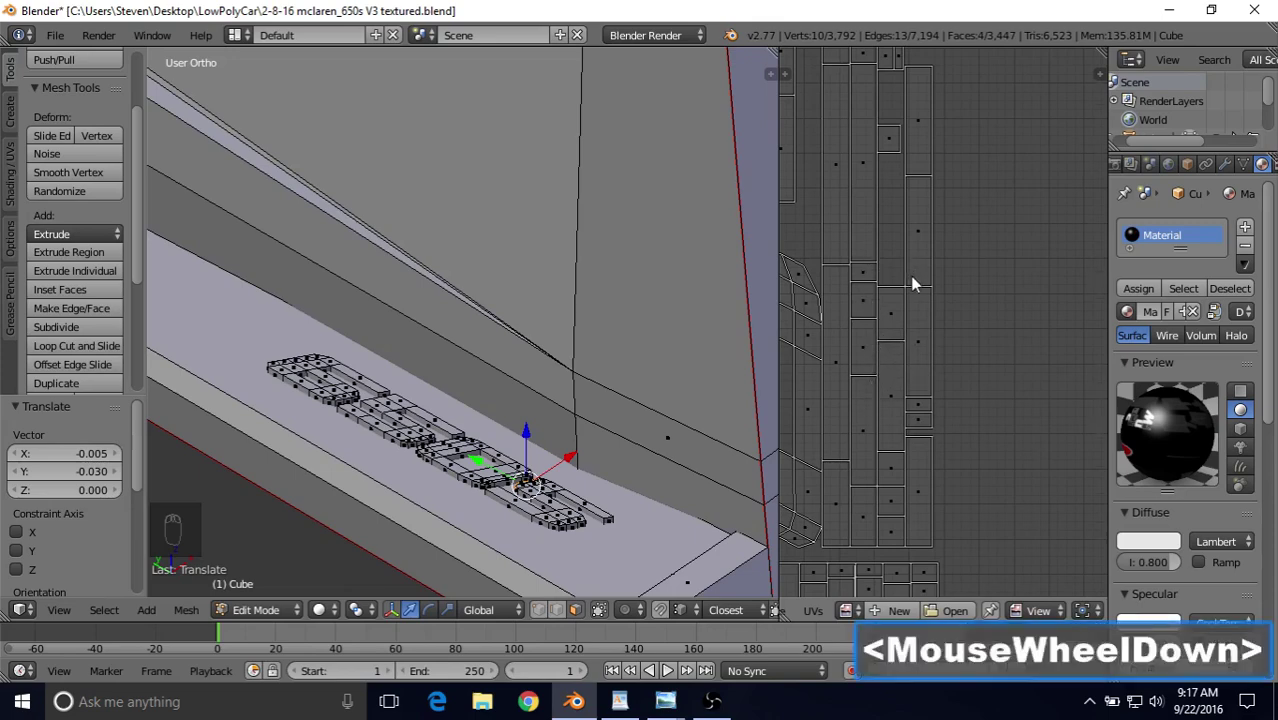
shift+middle_drag(1028, 292, 877, 266)
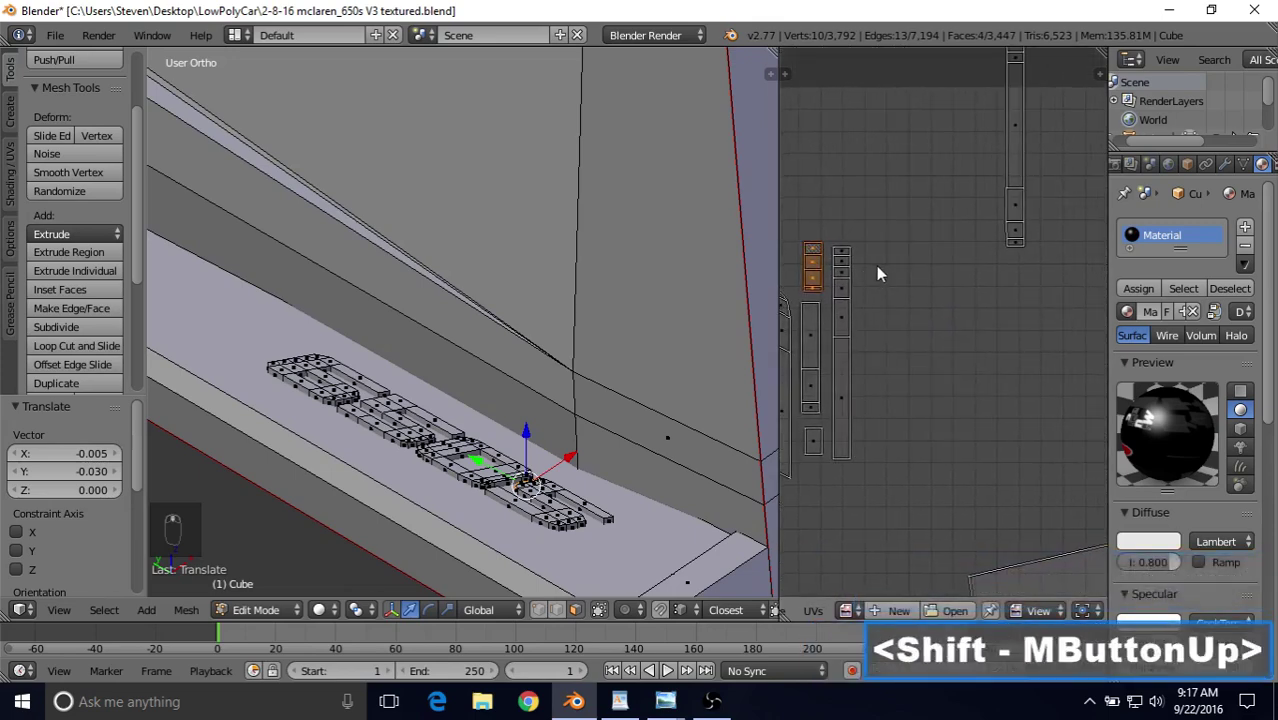
scroll(879, 265, down, 3)
right_click(930, 145)
key(b)
drag(921, 116, 939, 179)
key(g)
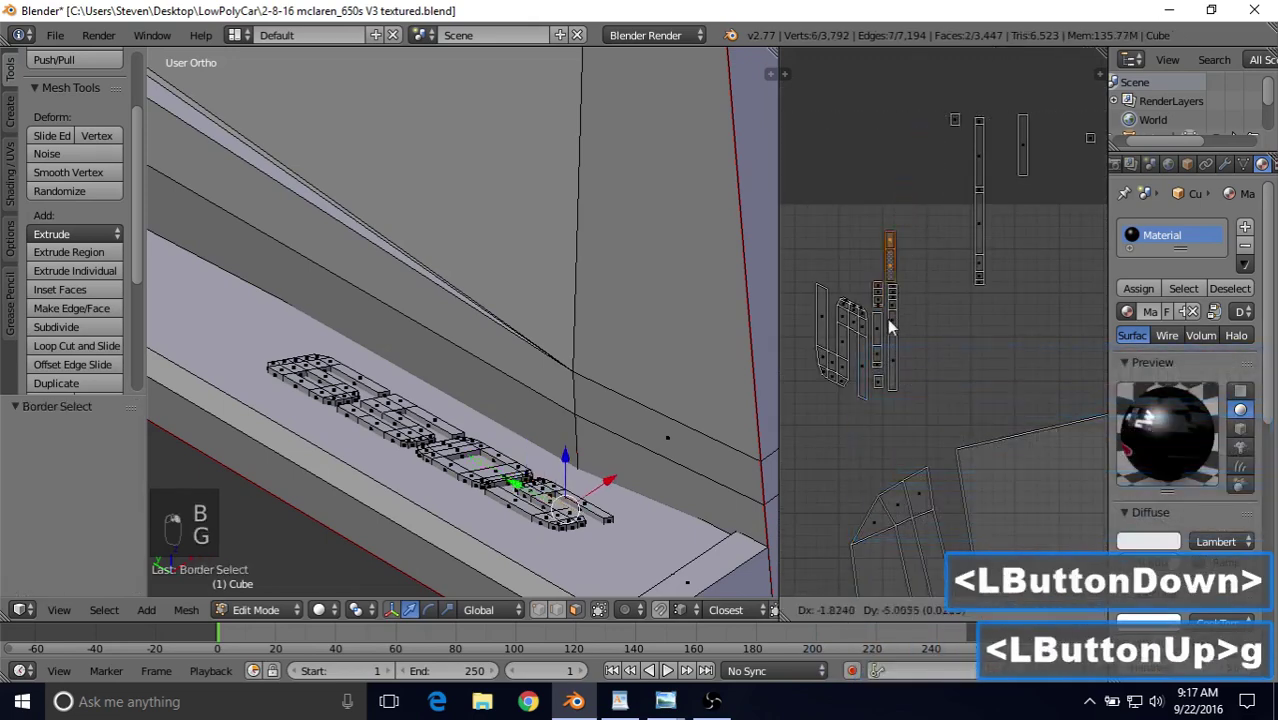
click(912, 364)
Box-select the longest segmented strip and move it to the outer side of the two-face strip.
right_click(975, 170)
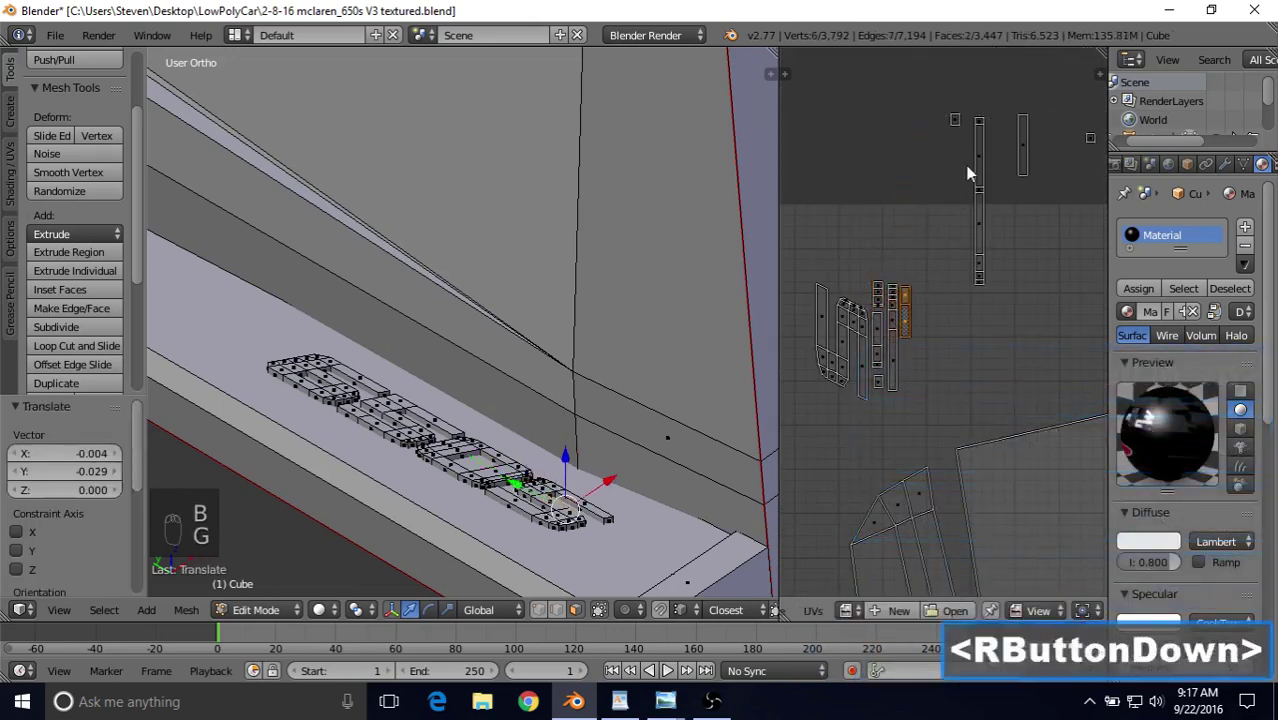
right_click(975, 170)
key(b)
drag(968, 114, 1001, 319)
key(g)
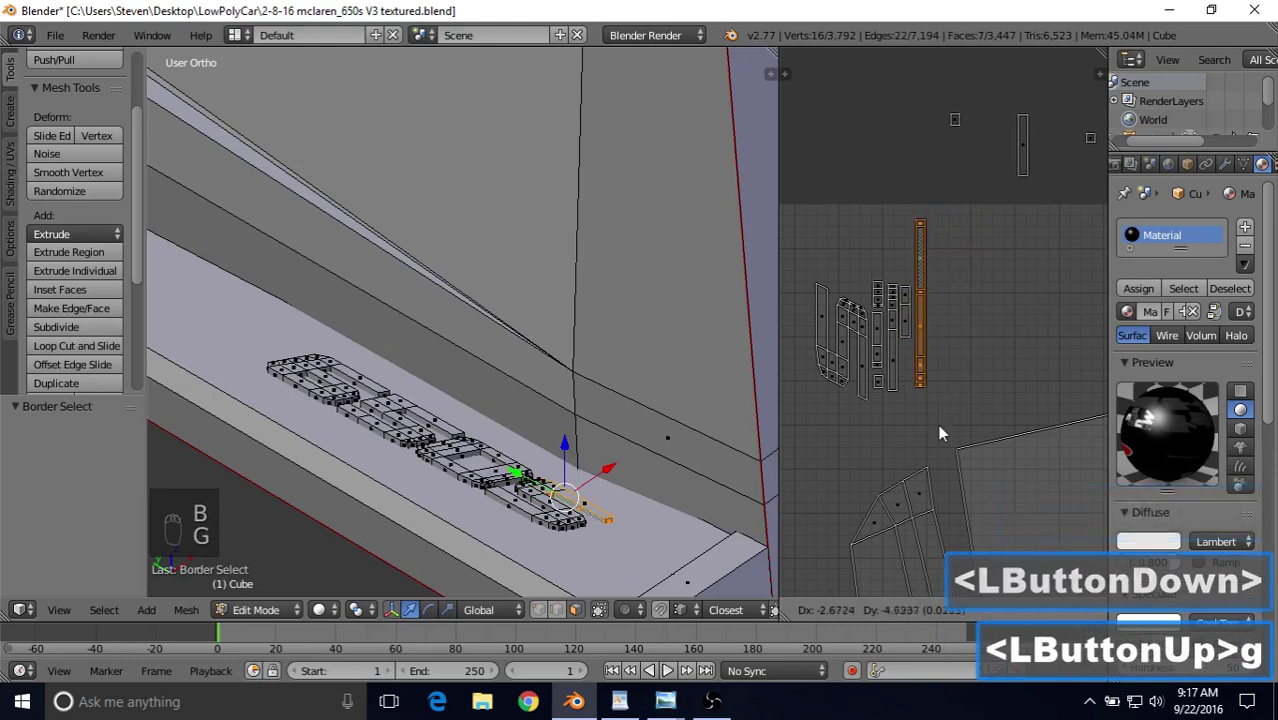
click(940, 437)
Select the outlying single-face strip and move it above the right leg of the S-shaped island.
key(b)
right_click(958, 187)
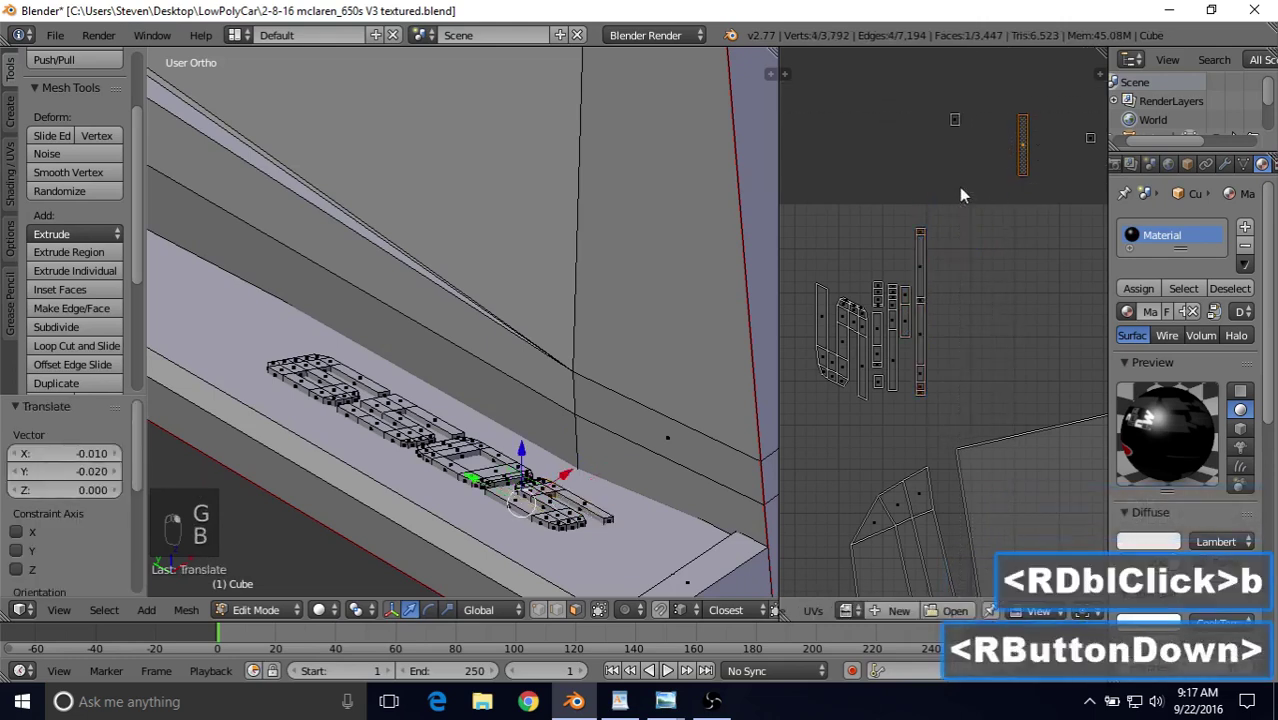
key(g)
click(797, 305)
Move the two remaining small square islands in above the segmented strips beside the S-shaped island.
right_click(955, 119)
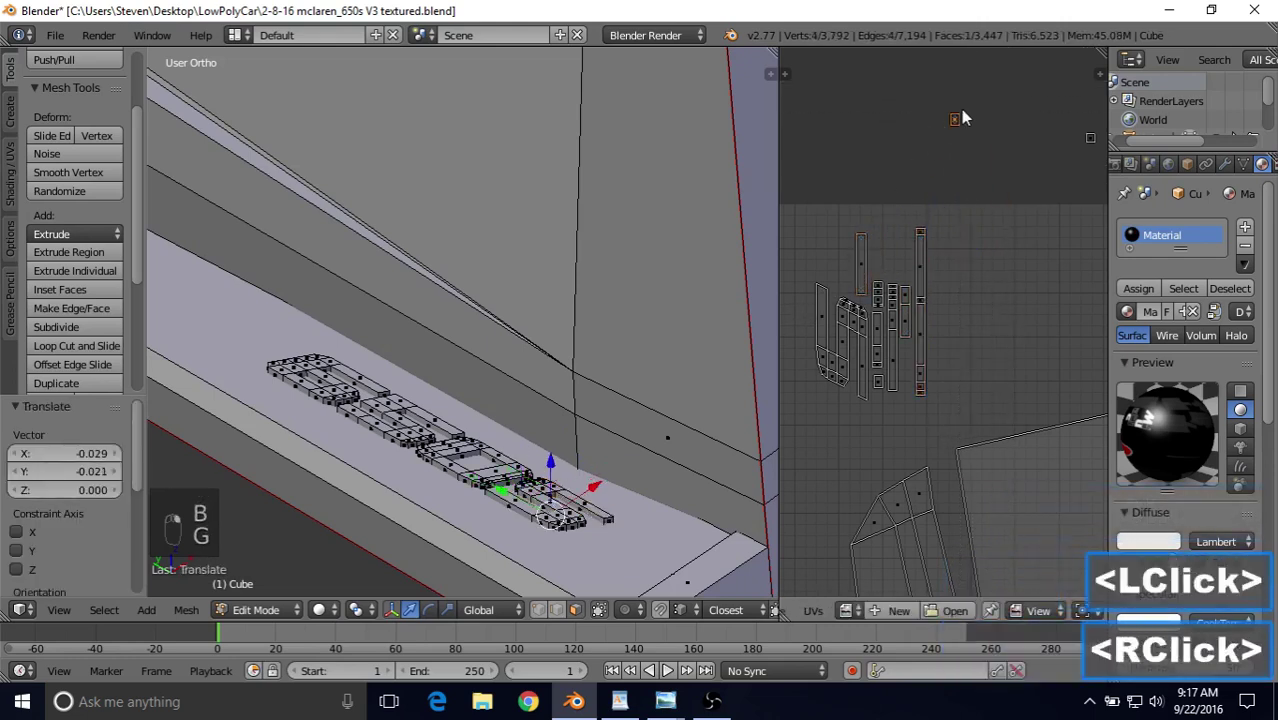
key(g)
click(862, 322)
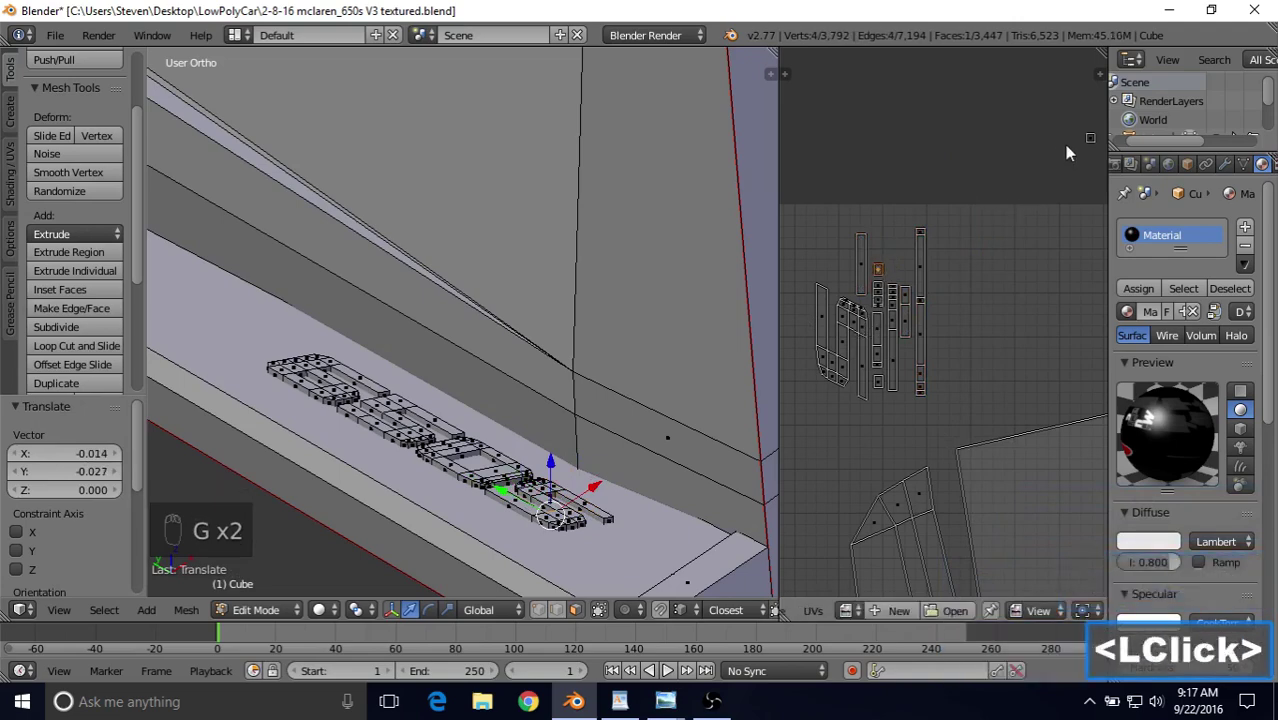
right_click(1066, 150)
key(g)
click(846, 318)
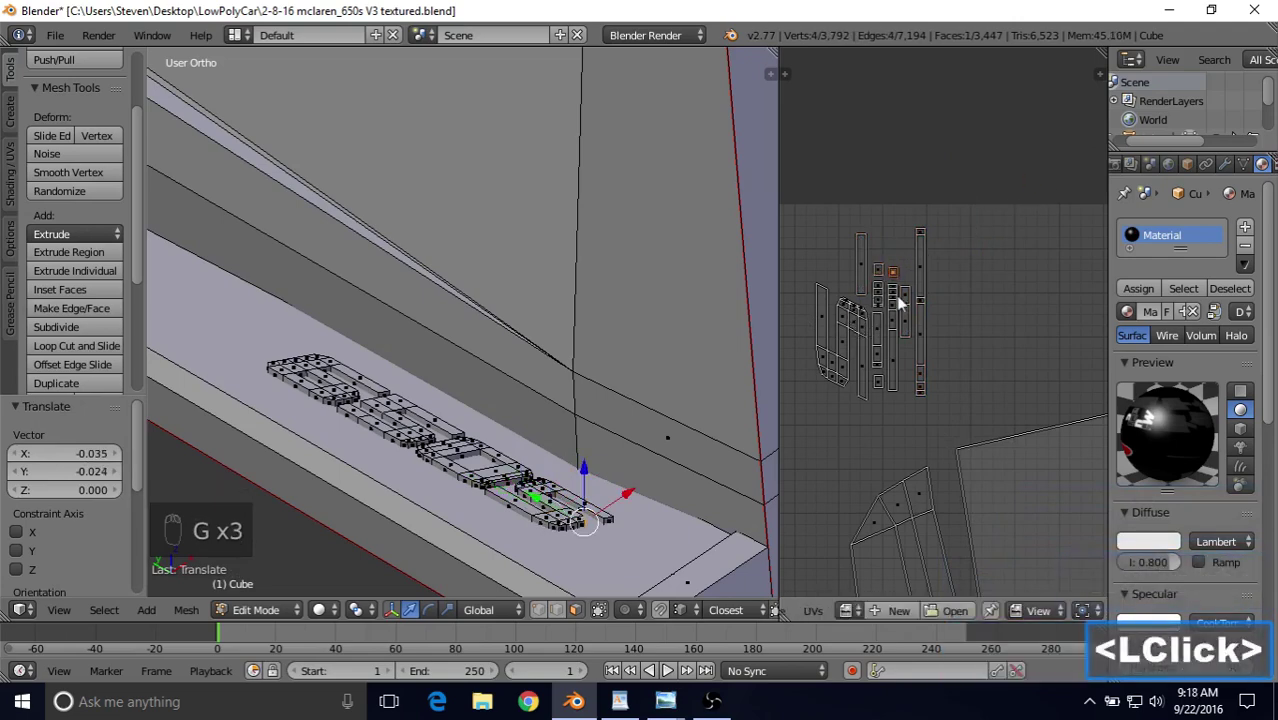
Switch the car body to Texture Paint mode and paint the S of this side's 650S badge orange.
scroll(930, 300, down, 3)
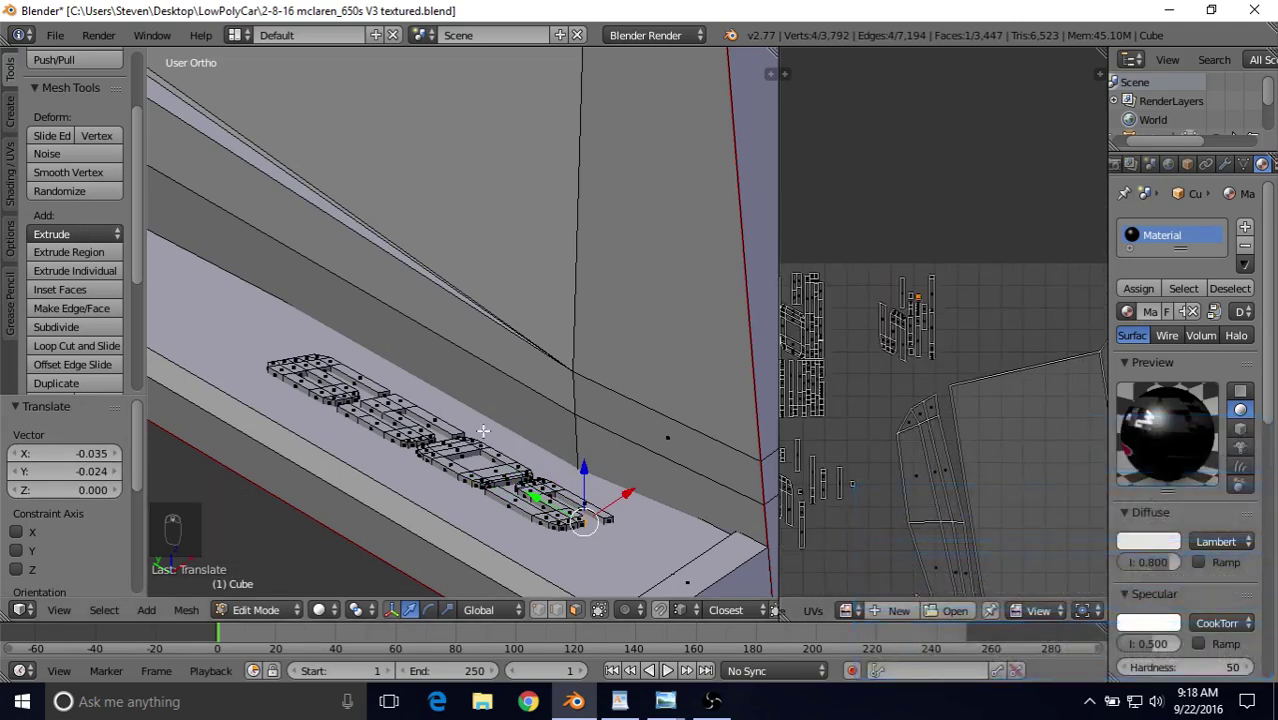
shift+middle_drag(898, 320, 1068, 200)
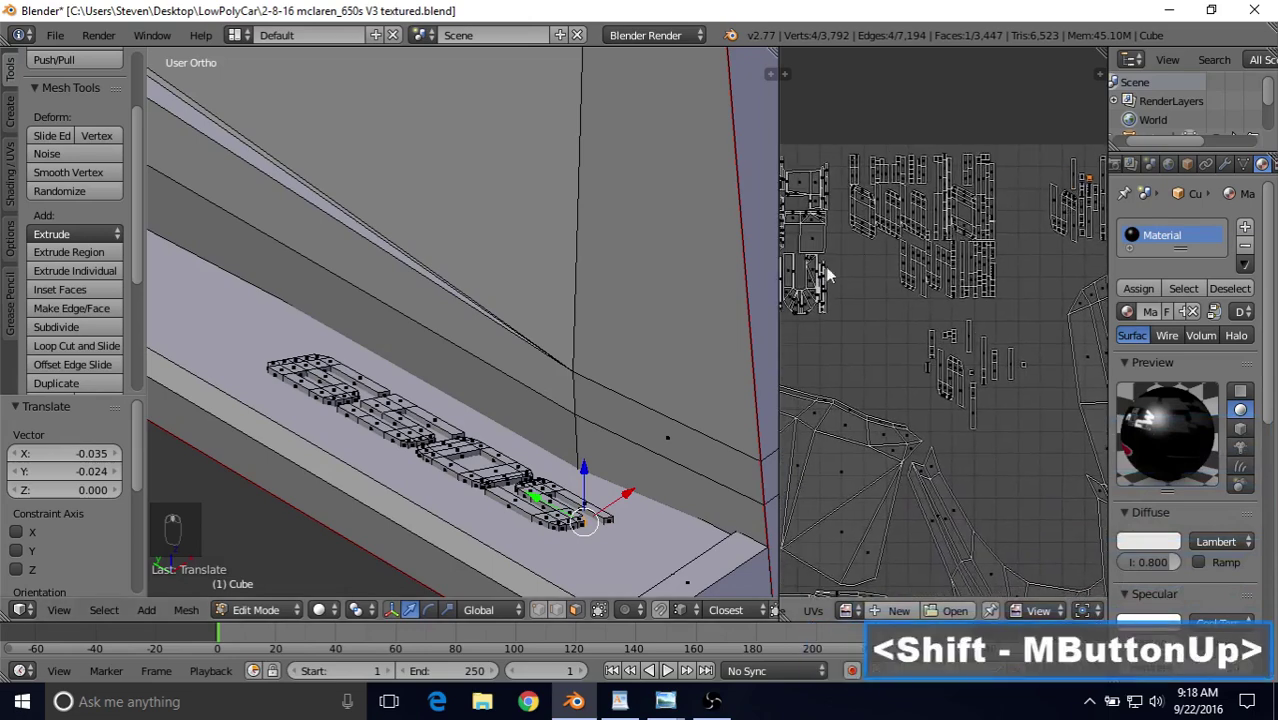
scroll(435, 343, down, 2)
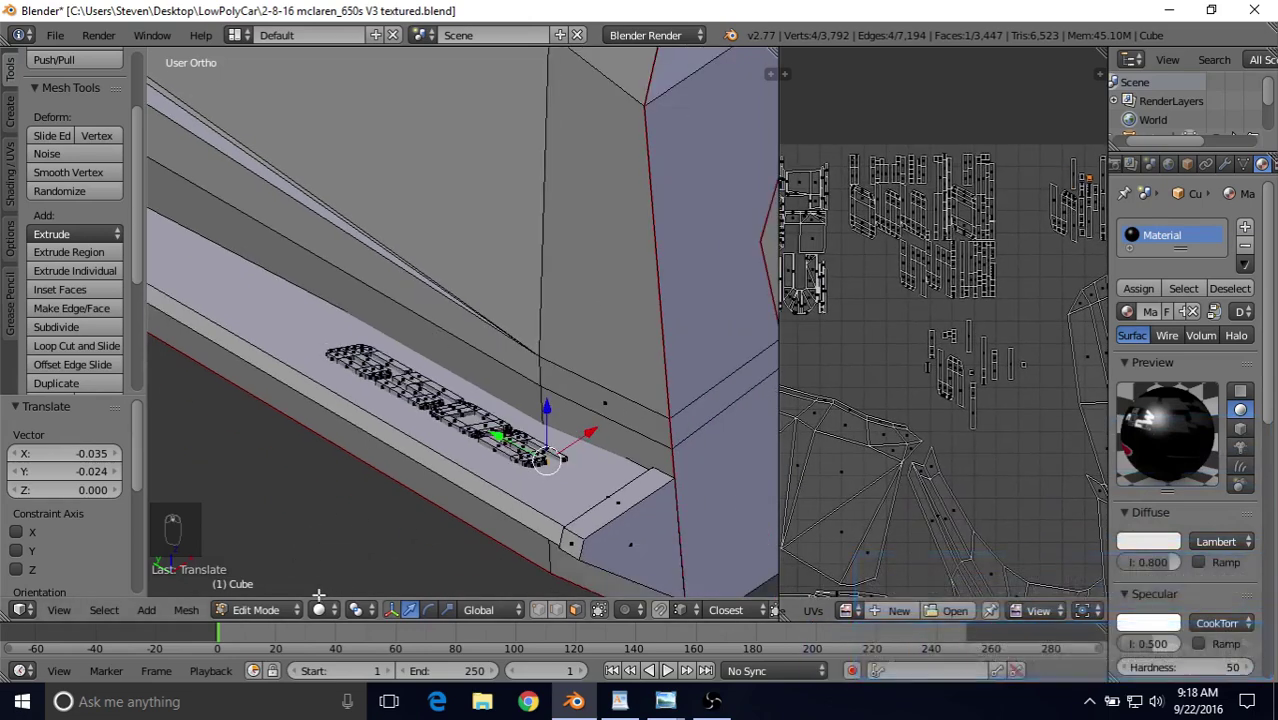
click(268, 610)
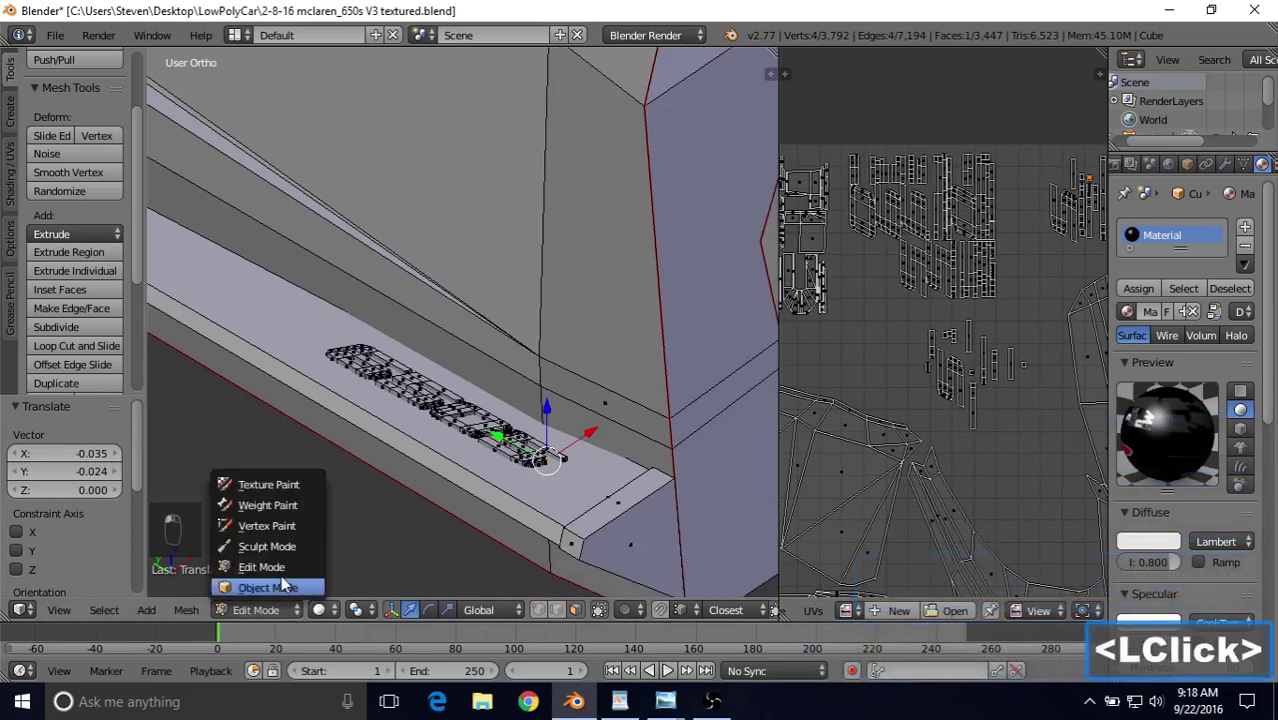
click(314, 488)
right_click(517, 449)
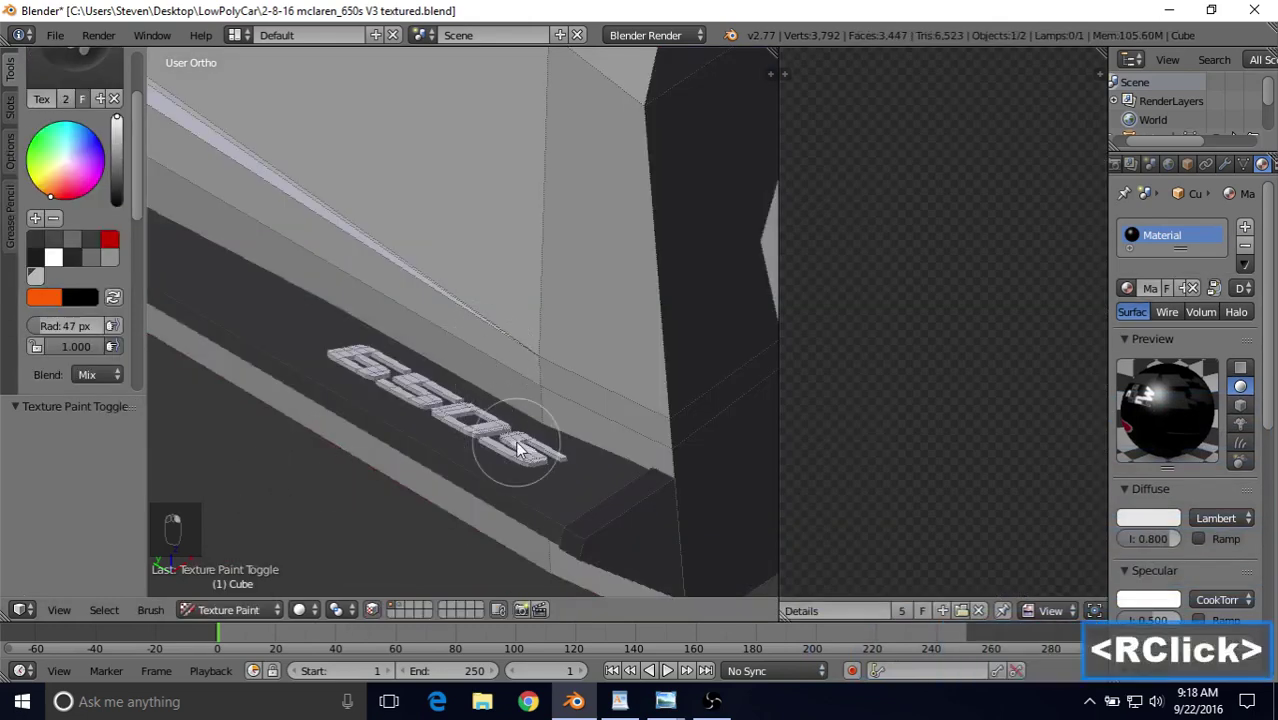
key(l)
drag(518, 450, 548, 470)
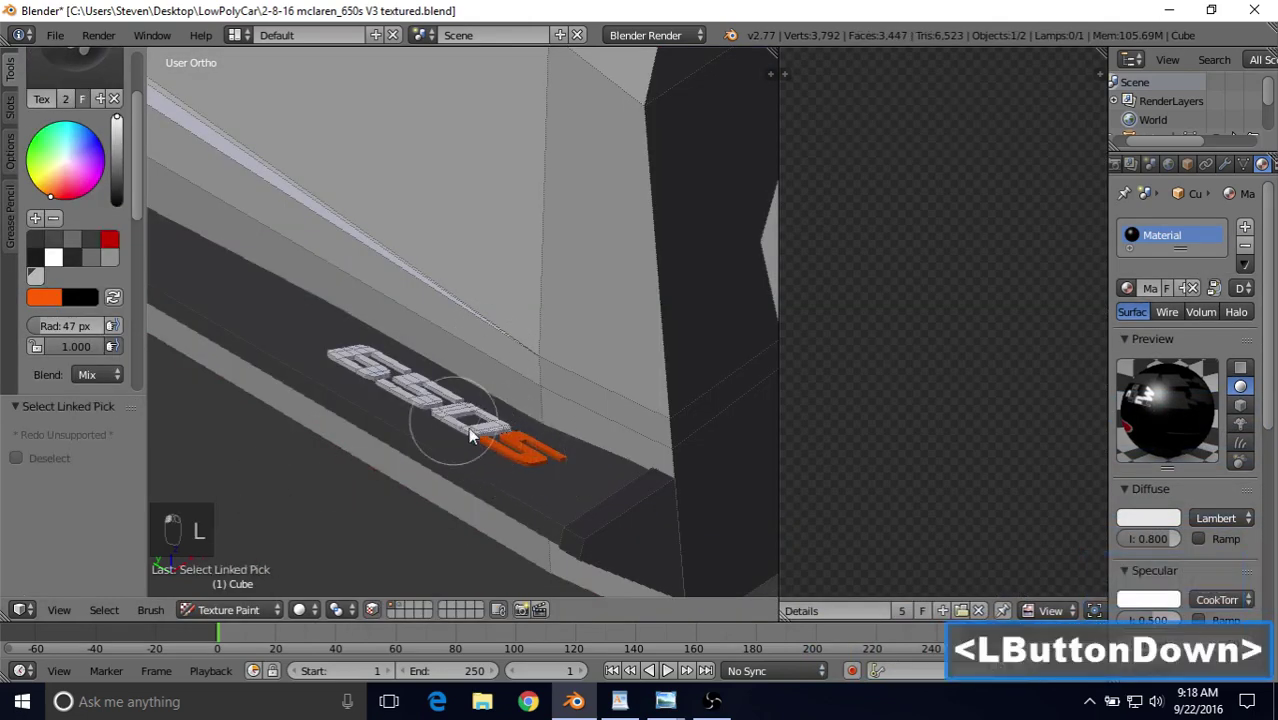
drag(470, 437, 581, 460)
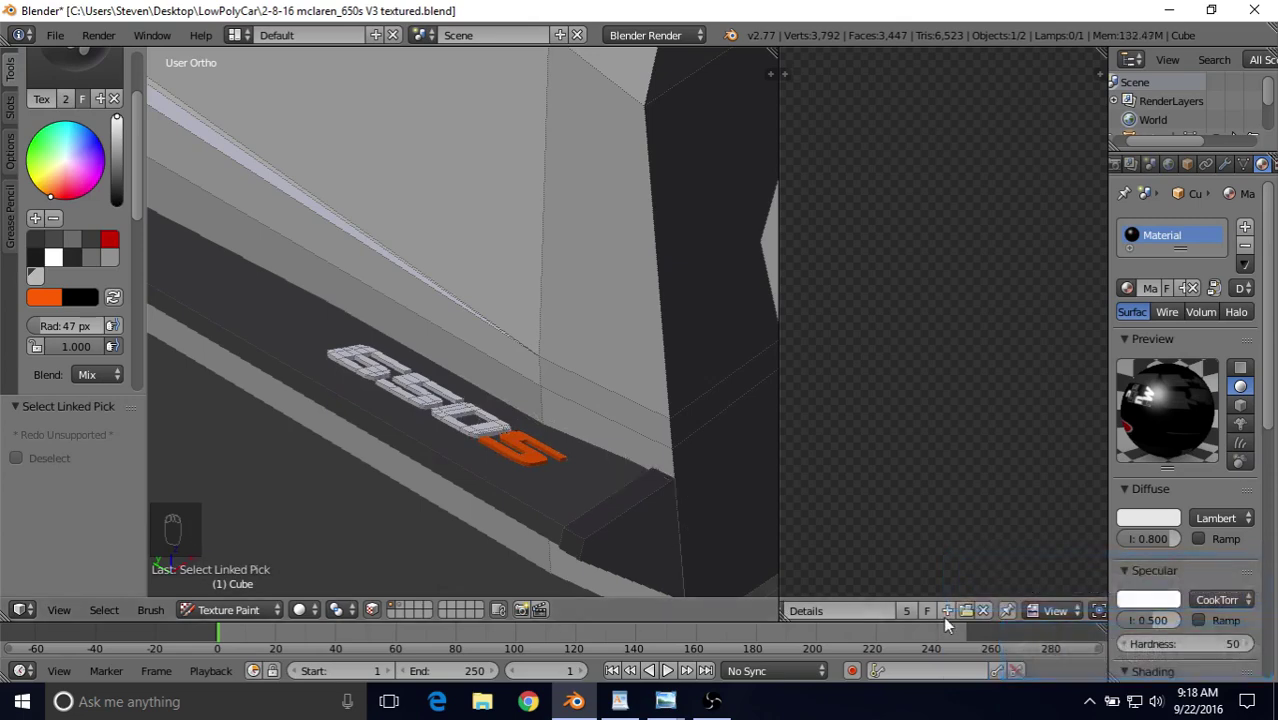
Switch the image editor showing the Details image to Paint mode and bring its UV layout into view.
middle_drag(945, 620, 932, 620)
click(1045, 610)
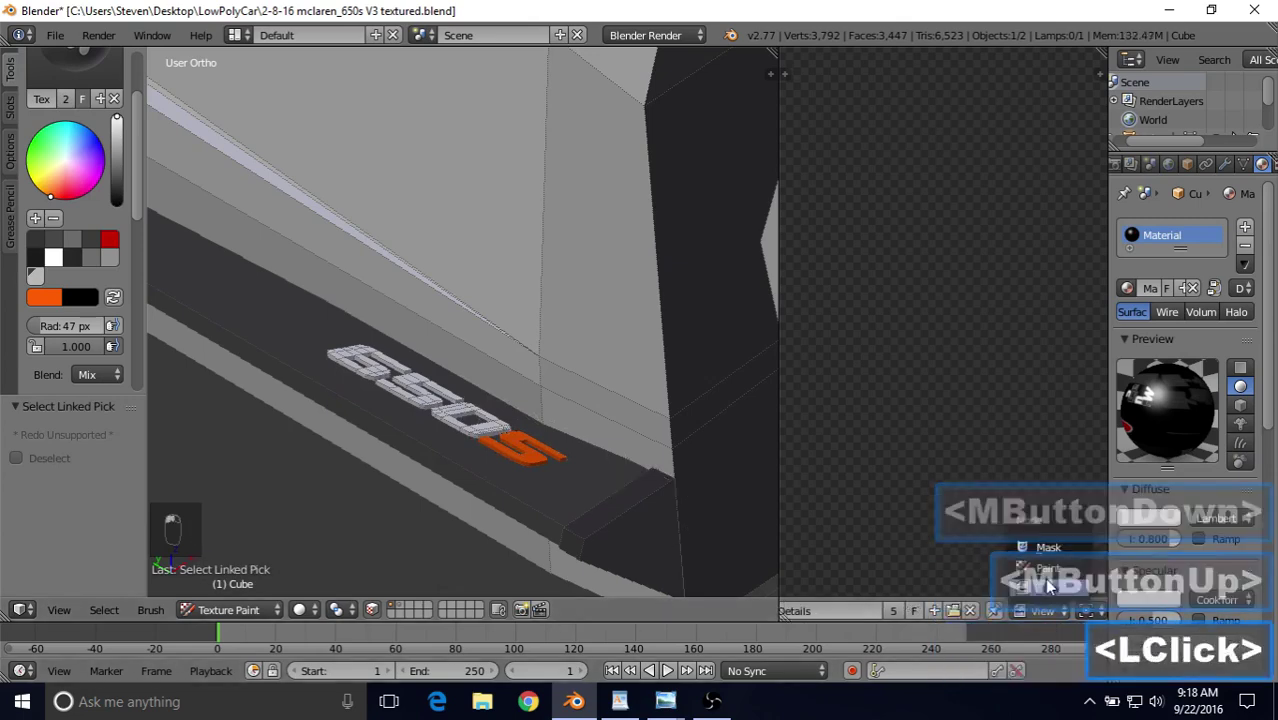
click(1048, 568)
scroll(865, 404, down, 7)
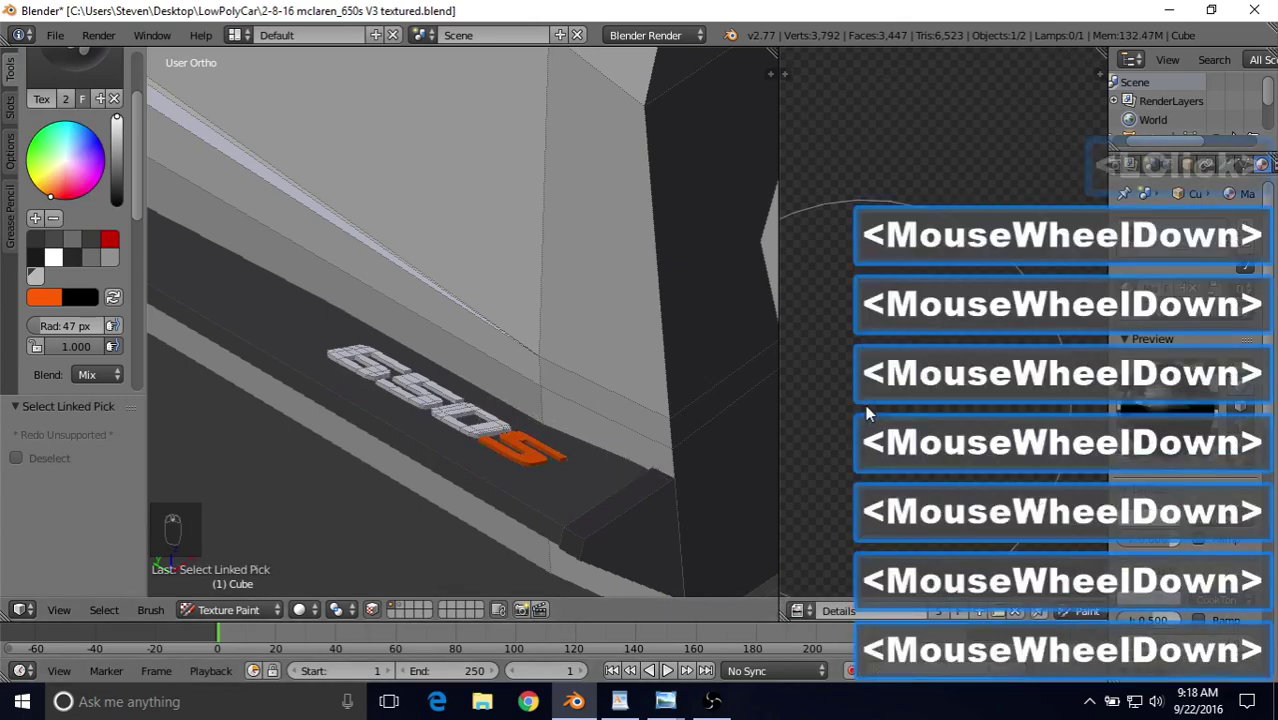
scroll(865, 404, down, 2)
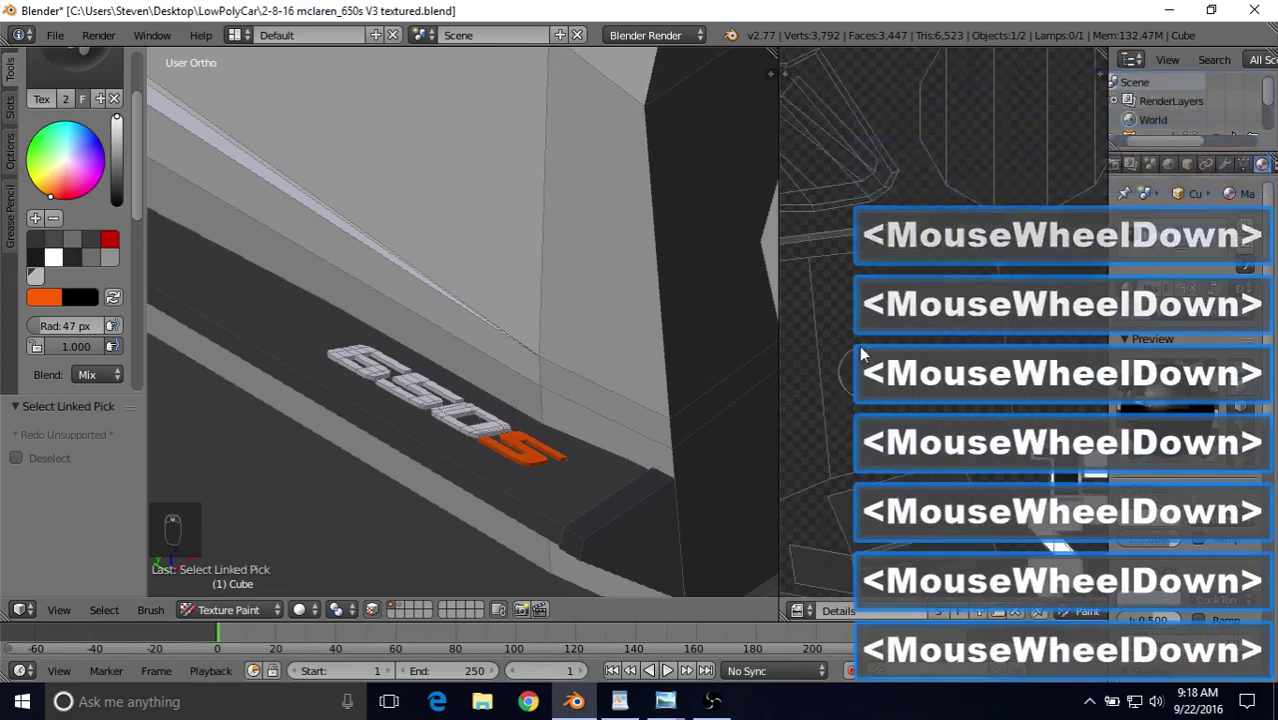
Paint over the separated S islands near the upper edge of the Details image in orange, covering the small strips around them.
scroll(859, 325, down, 2)
middle_drag(857, 237, 869, 414)
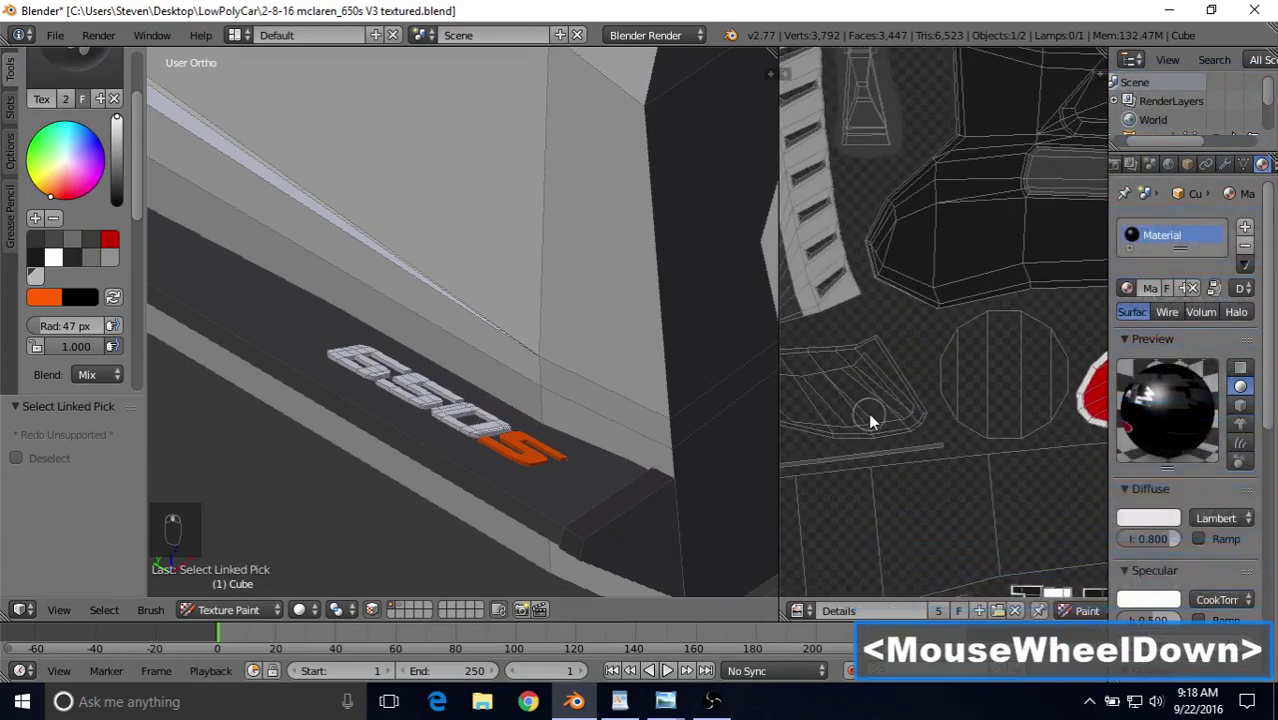
scroll(868, 412, down, 3)
shift+middle_drag(860, 204, 1064, 384)
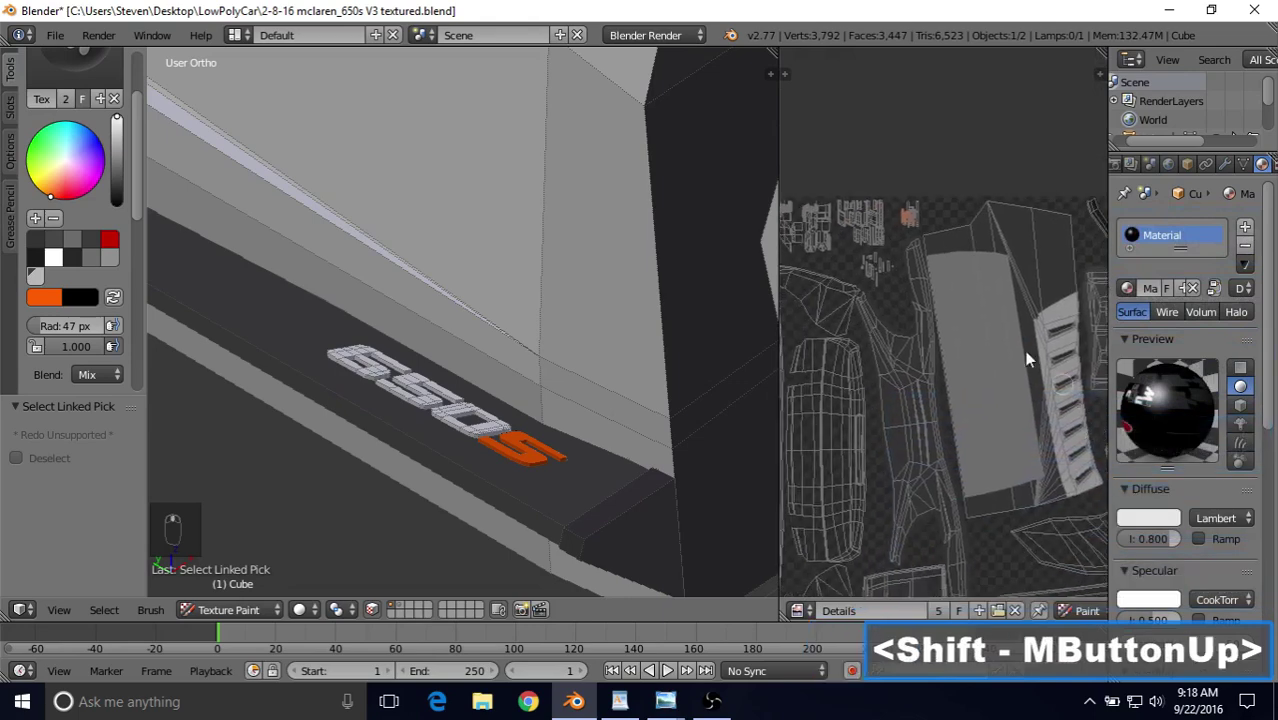
scroll(913, 306, up, 3)
shift+middle_drag(913, 306, 913, 408)
scroll(900, 381, up, 4)
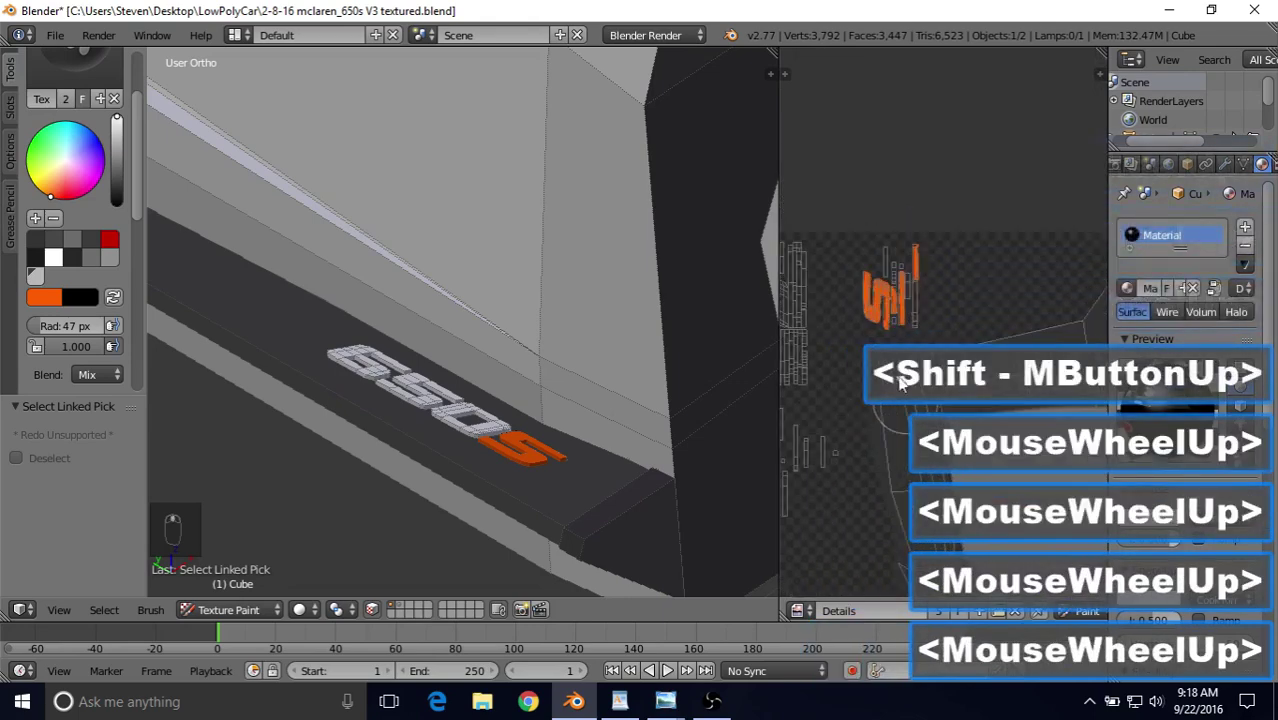
shift+middle_drag(893, 326, 888, 321)
scroll(887, 320, up, 3)
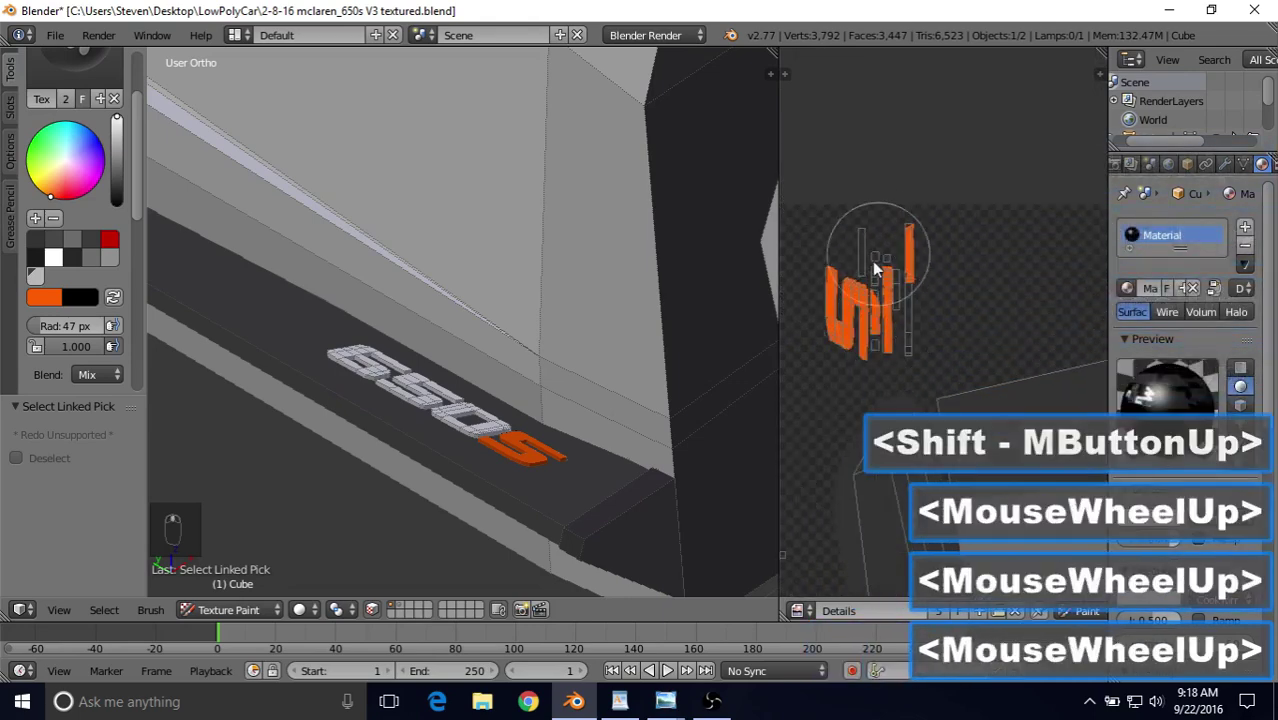
drag(862, 266, 884, 245)
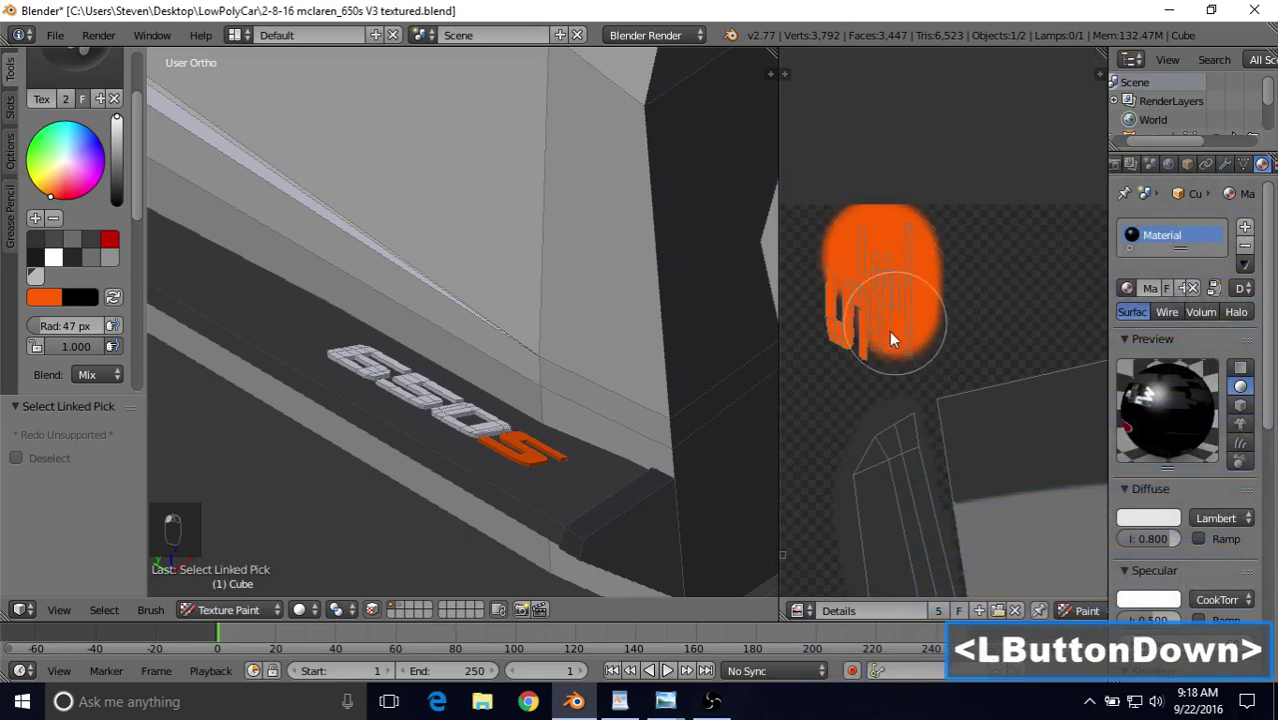
drag(852, 310, 845, 300)
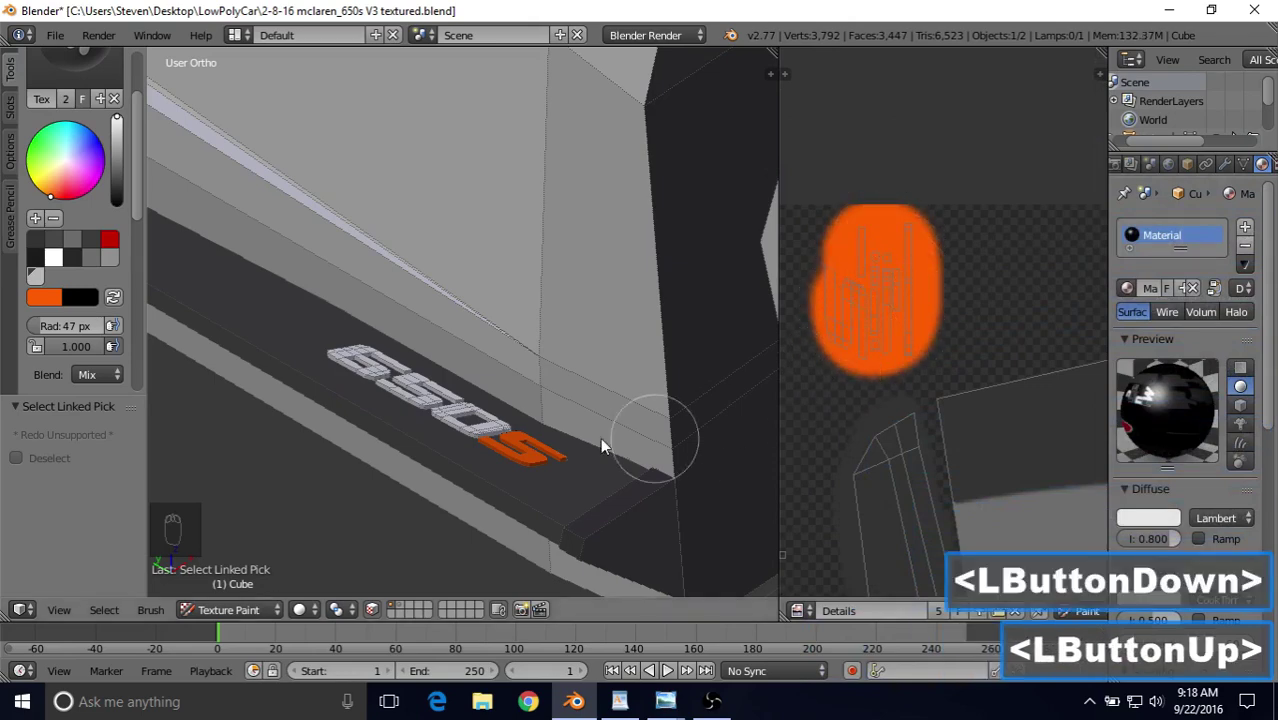
Paint the second badge's S islands and the scattered strips beside them orange in the Details image.
mouse_move(640, 440)
middle_down()
mouse_move(533, 442)
mouse_move(510, 474)
mouse_move(547, 428)
mouse_move(607, 426)
middle_up()
scroll(576, 420, down, 3)
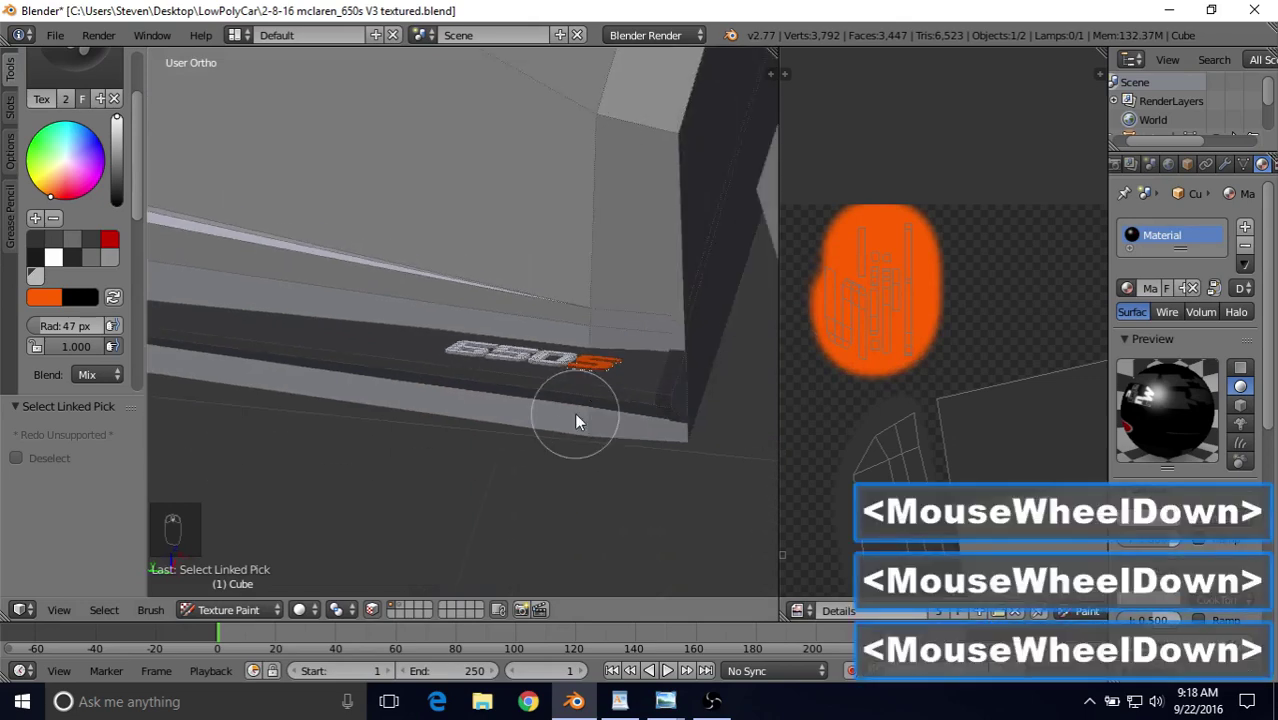
mouse_move(929, 263)
shift+middle_down()
mouse_move(1033, 128)
mouse_move(964, 320)
mouse_move(1021, 322)
mouse_move(1006, 340)
shift+middle_up()
mouse_move(909, 348)
mouse_down()
mouse_move(904, 322)
mouse_move(867, 337)
mouse_move(862, 370)
mouse_up()
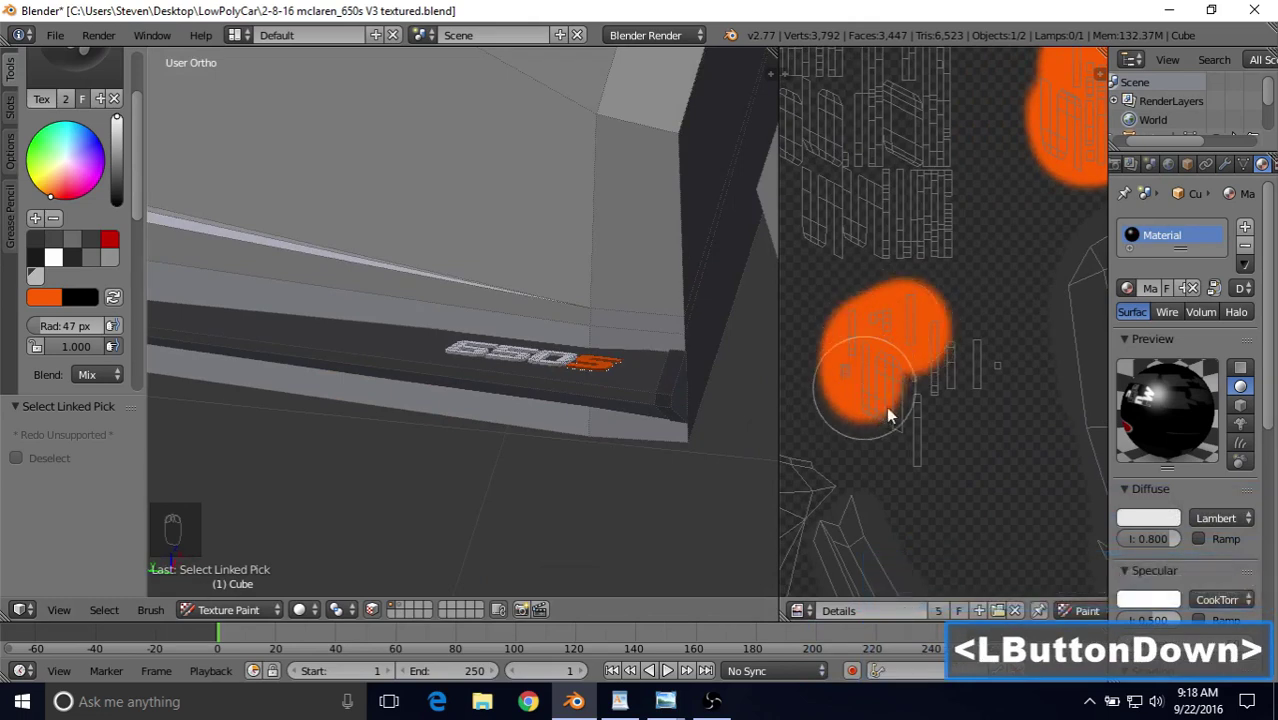
drag(968, 374, 984, 371)
Turn off the face selection mask on the car body and view the painted 650S badge from the side.
middle_drag(608, 397, 640, 395)
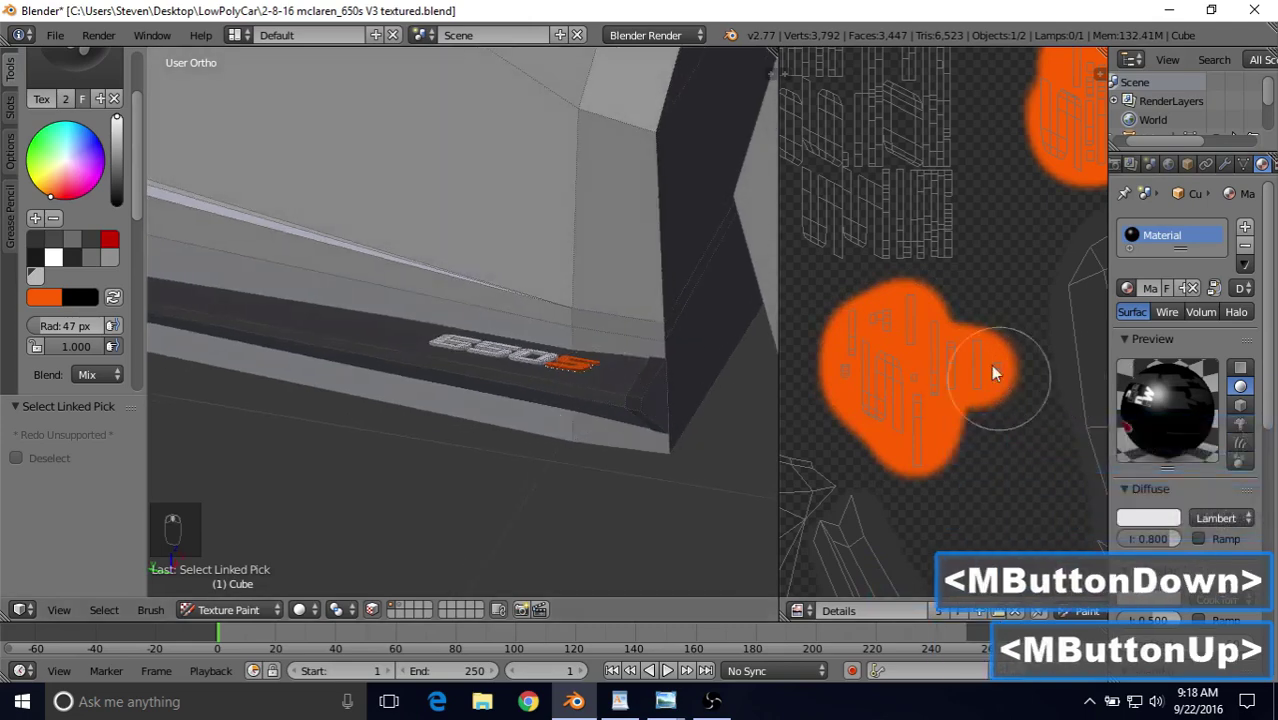
scroll(895, 361, down, 1)
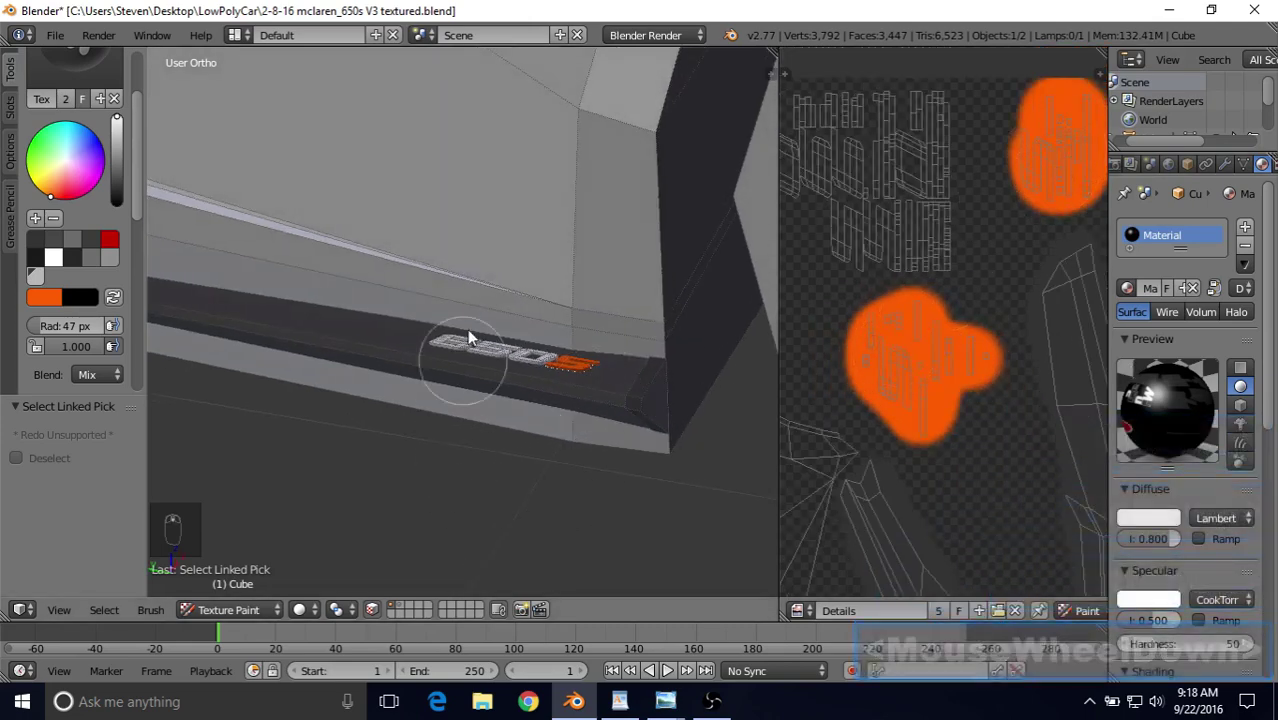
scroll(469, 361, down, 2)
middle_drag(565, 289, 542, 309)
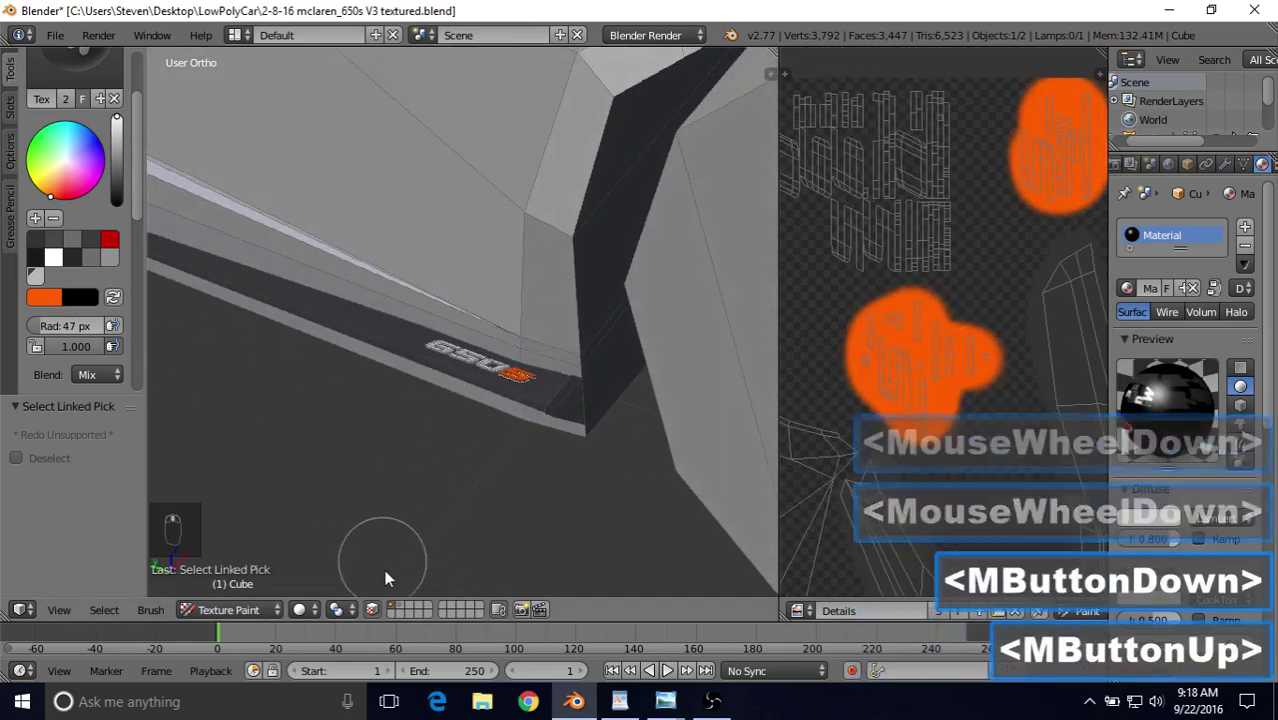
click(372, 609)
mouse_move(494, 431)
middle_down()
mouse_move(502, 411)
mouse_move(525, 445)
mouse_move(567, 455)
middle_up()
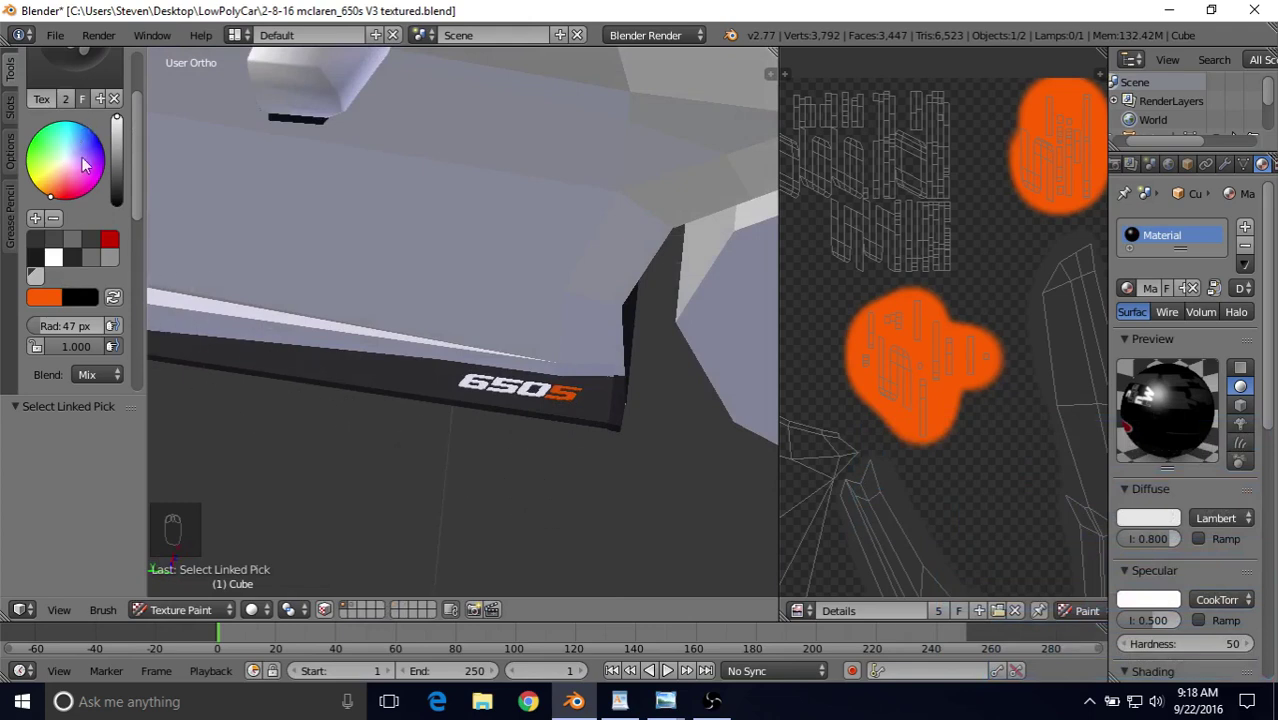
Add the current orange brush colour to the palette as a new swatch.
mouse_move(136, 202)
mouse_down()
mouse_move(142, 155)
mouse_move(141, 233)
mouse_move(138, 191)
mouse_up()
click(35, 176)
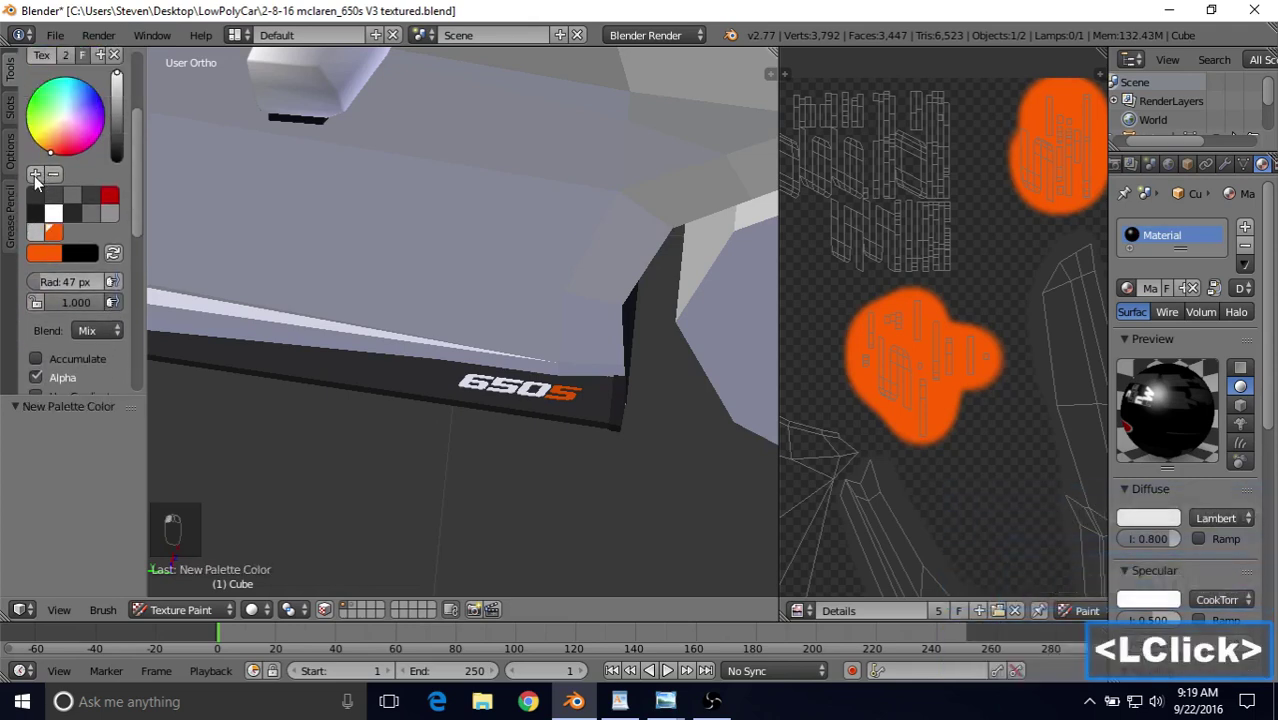
mouse_move(141, 142)
mouse_down()
mouse_move(143, 106)
mouse_move(143, 118)
mouse_up()
double_click(58, 314)
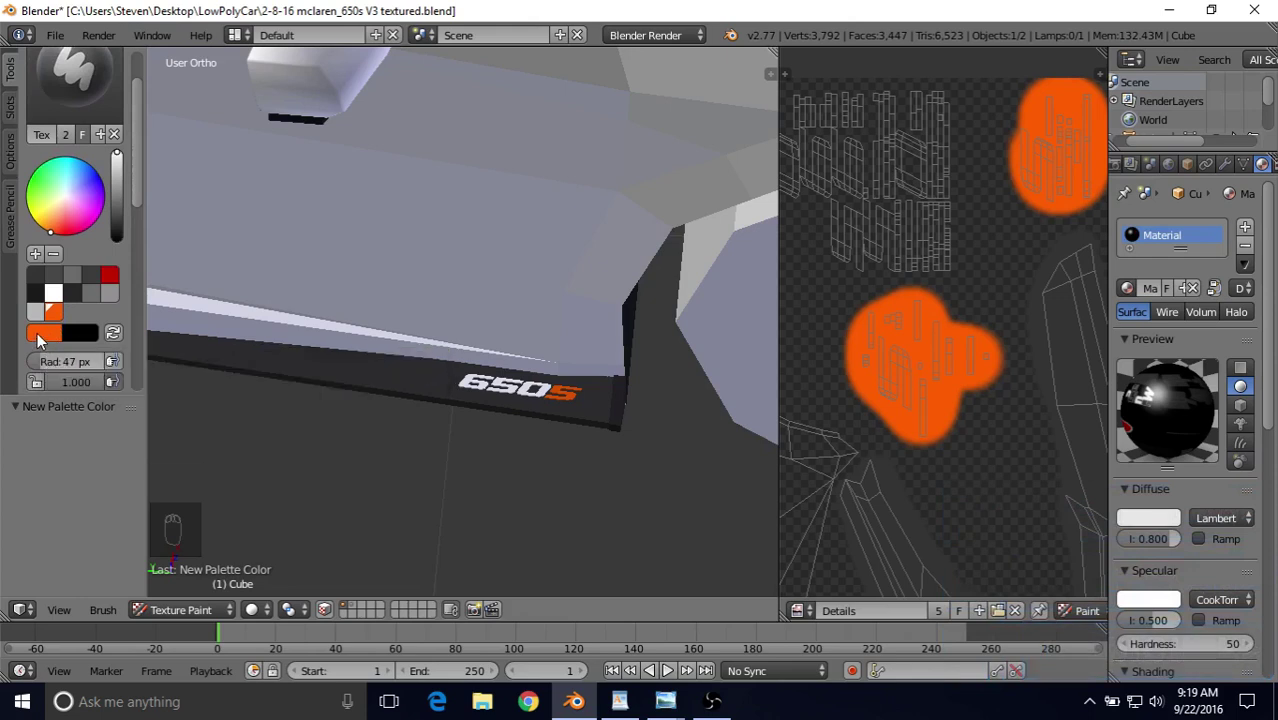
Set the orange brush colour's saturation to 0.869.
click(40, 335)
click(119, 239)
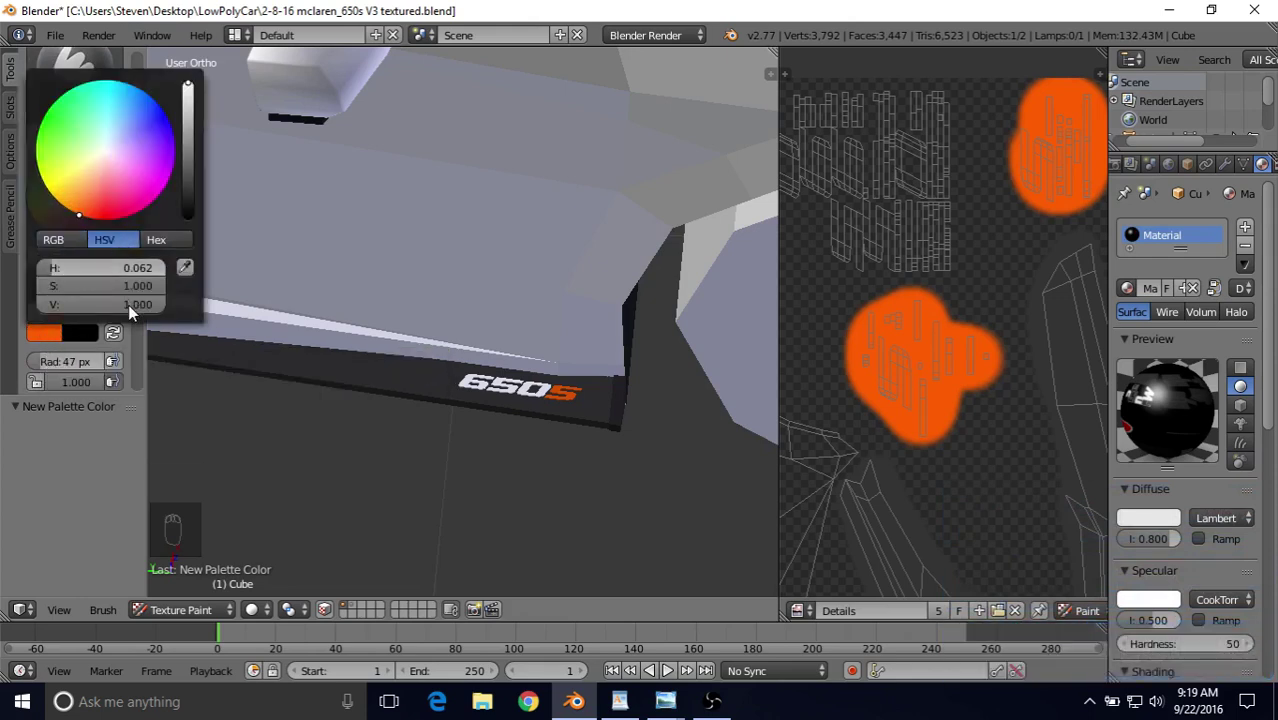
mouse_move(128, 305)
mouse_down()
mouse_move(159, 304)
mouse_move(122, 287)
mouse_up()
right_click(159, 304)
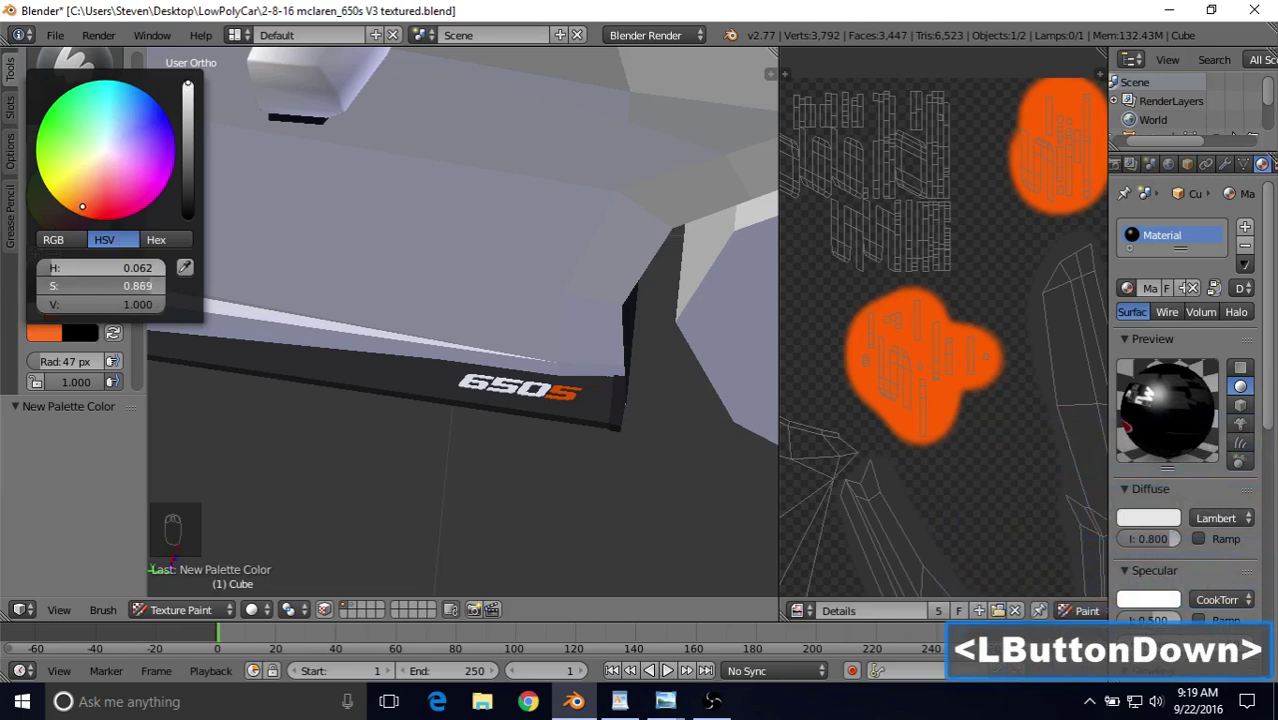
drag(120, 287, 119, 287)
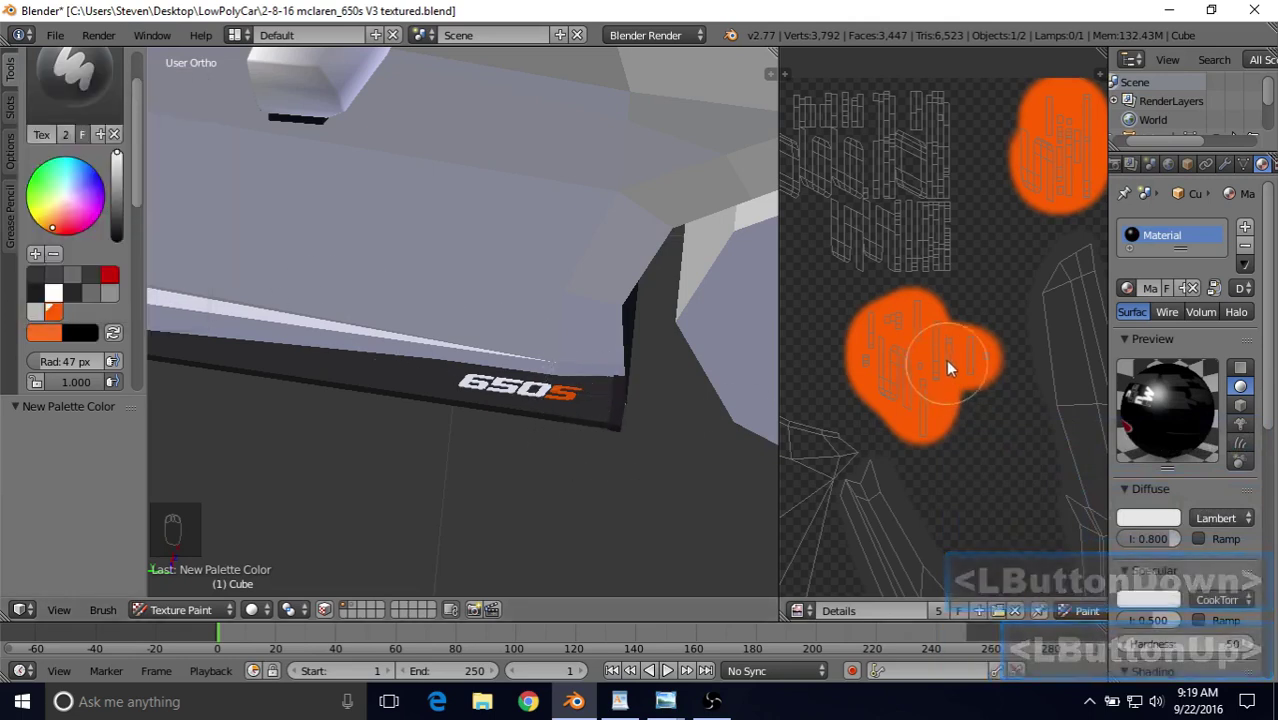
Repaint both groups of S islands in the Details image with the less saturated orange.
mouse_move(946, 359)
mouse_down()
mouse_move(920, 411)
mouse_move(894, 395)
mouse_up()
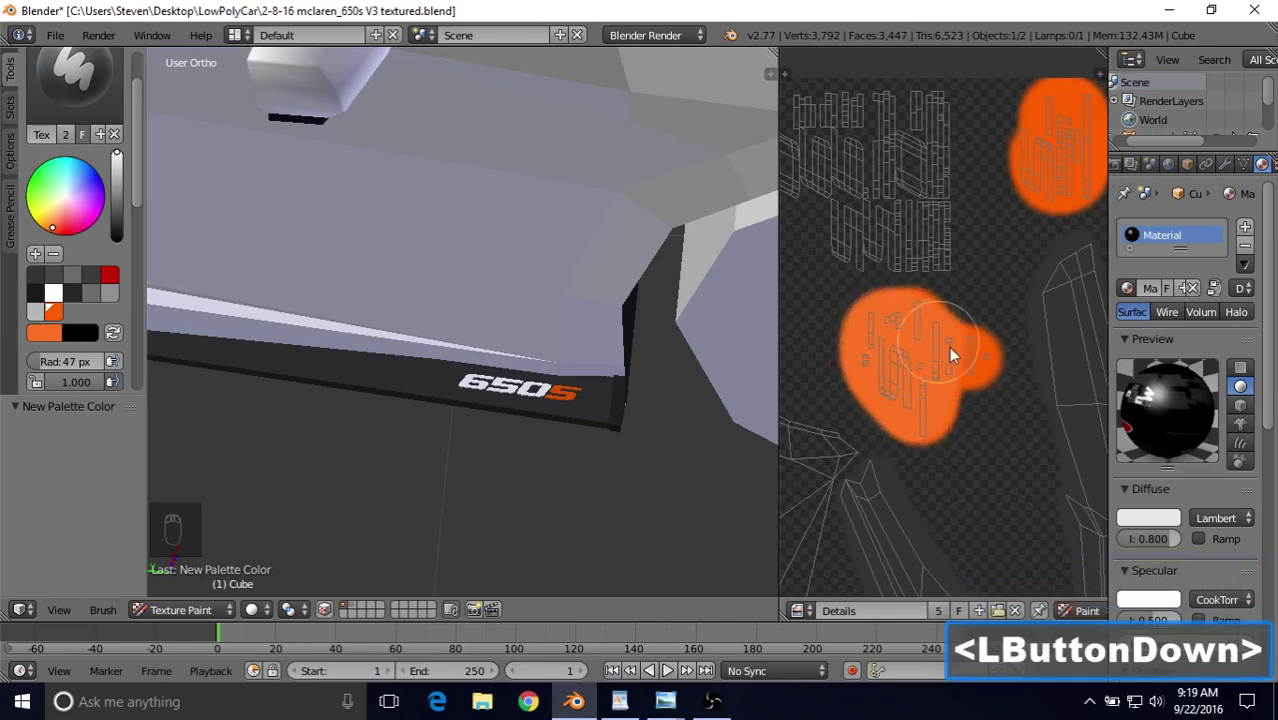
mouse_move(949, 346)
mouse_down()
mouse_move(964, 358)
mouse_move(907, 370)
mouse_move(911, 390)
mouse_up()
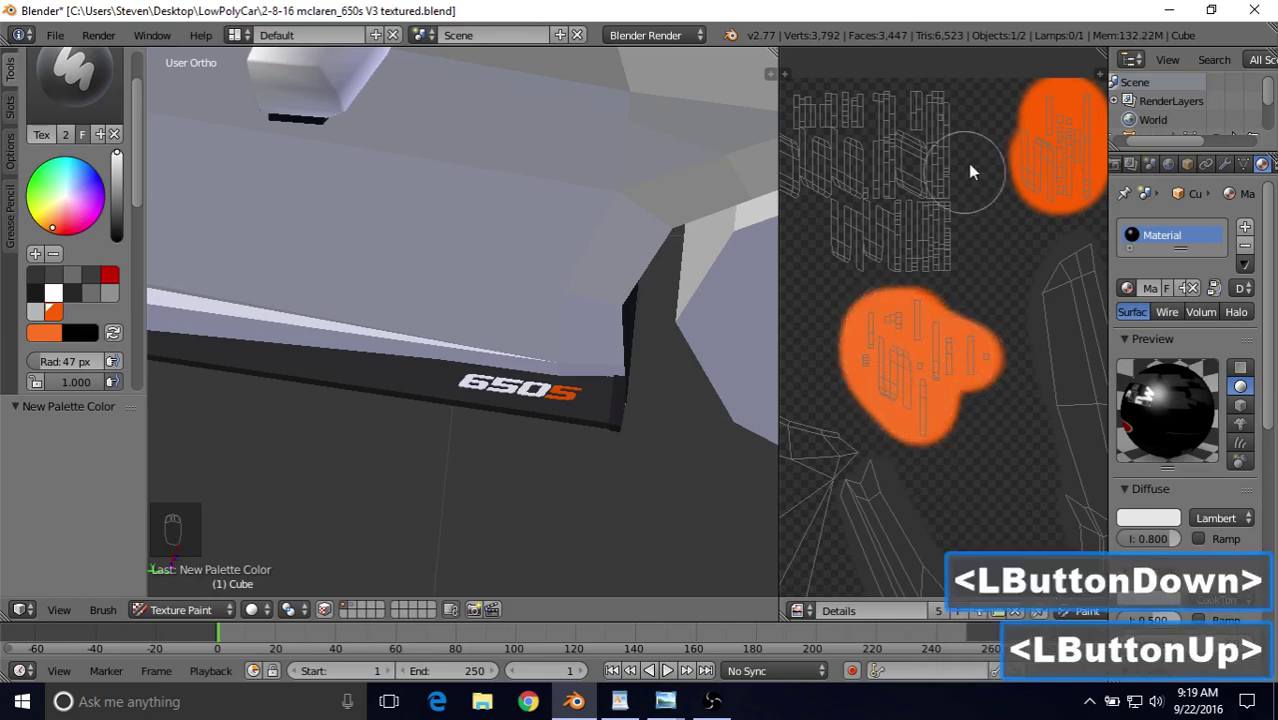
shift+middle_drag(958, 214, 963, 224)
mouse_move(1025, 200)
mouse_down()
mouse_move(1001, 184)
mouse_move(1013, 146)
mouse_up()
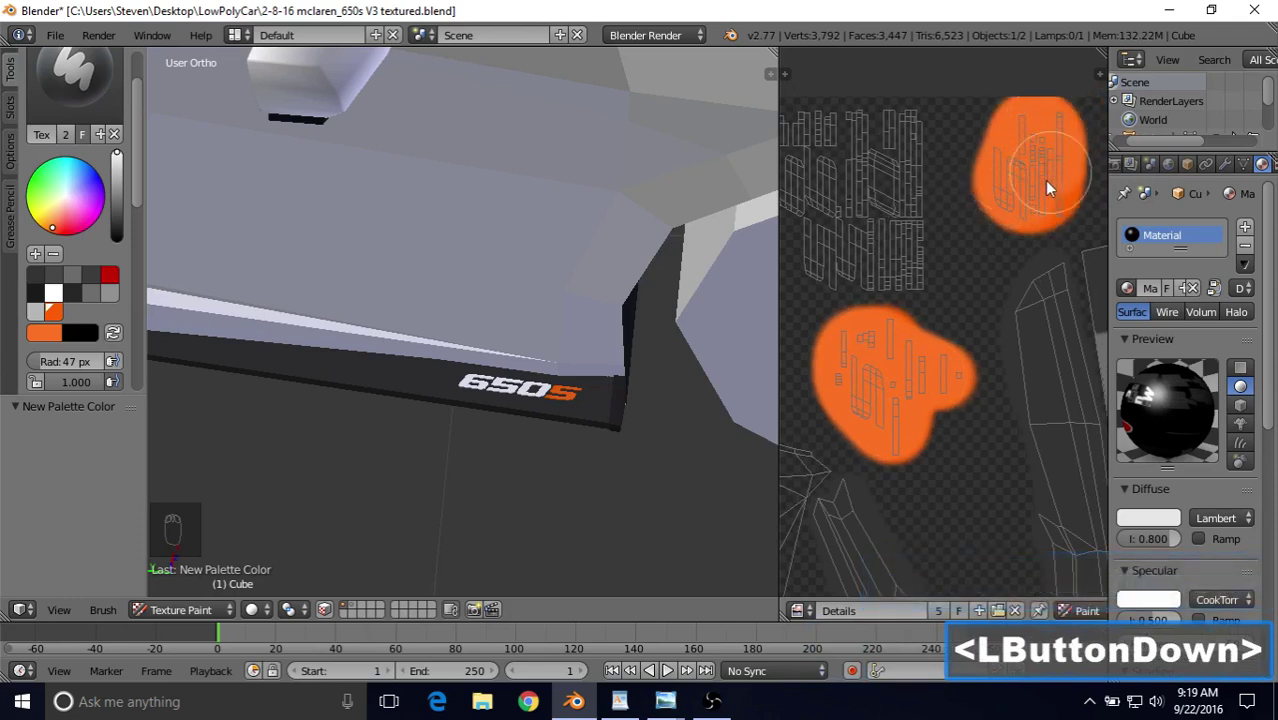
drag(1036, 203, 1029, 199)
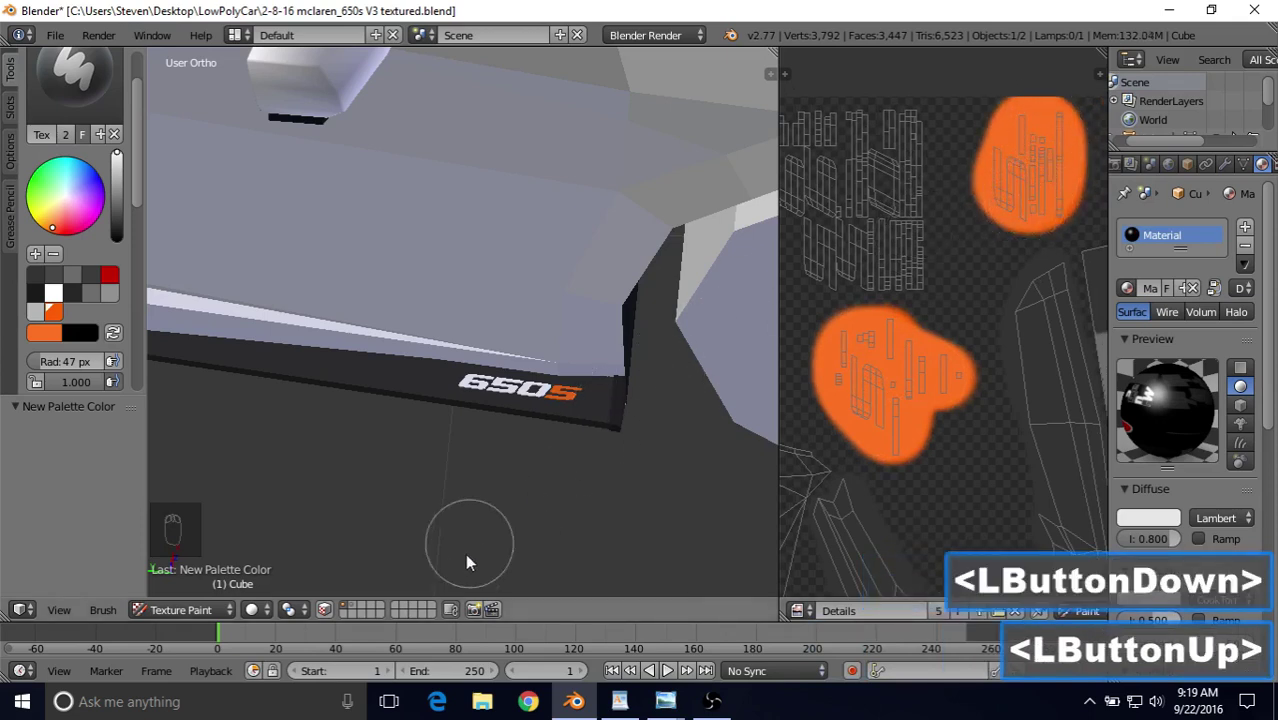
Toggle the face selection mask on and off again and inspect the repainted 650S badge up close.
click(324, 611)
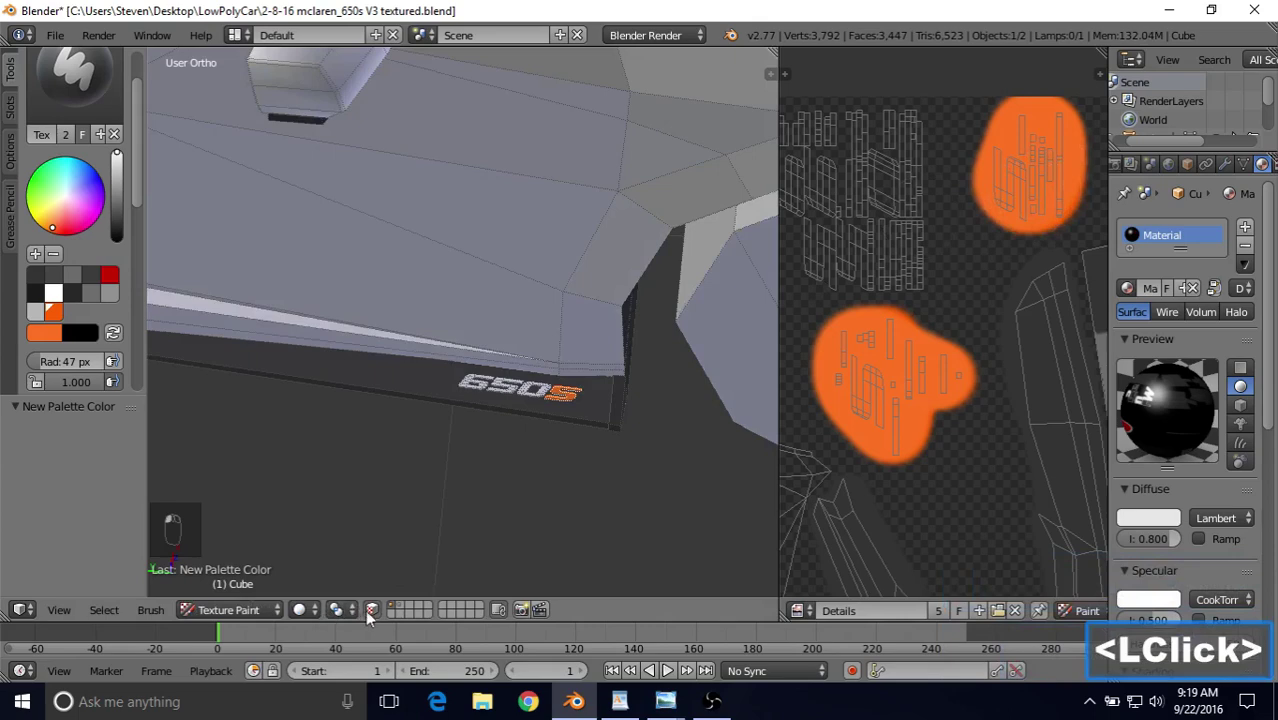
click(370, 612)
scroll(474, 474, down, 2)
middle_drag(474, 474, 513, 326)
scroll(547, 320, up, 3)
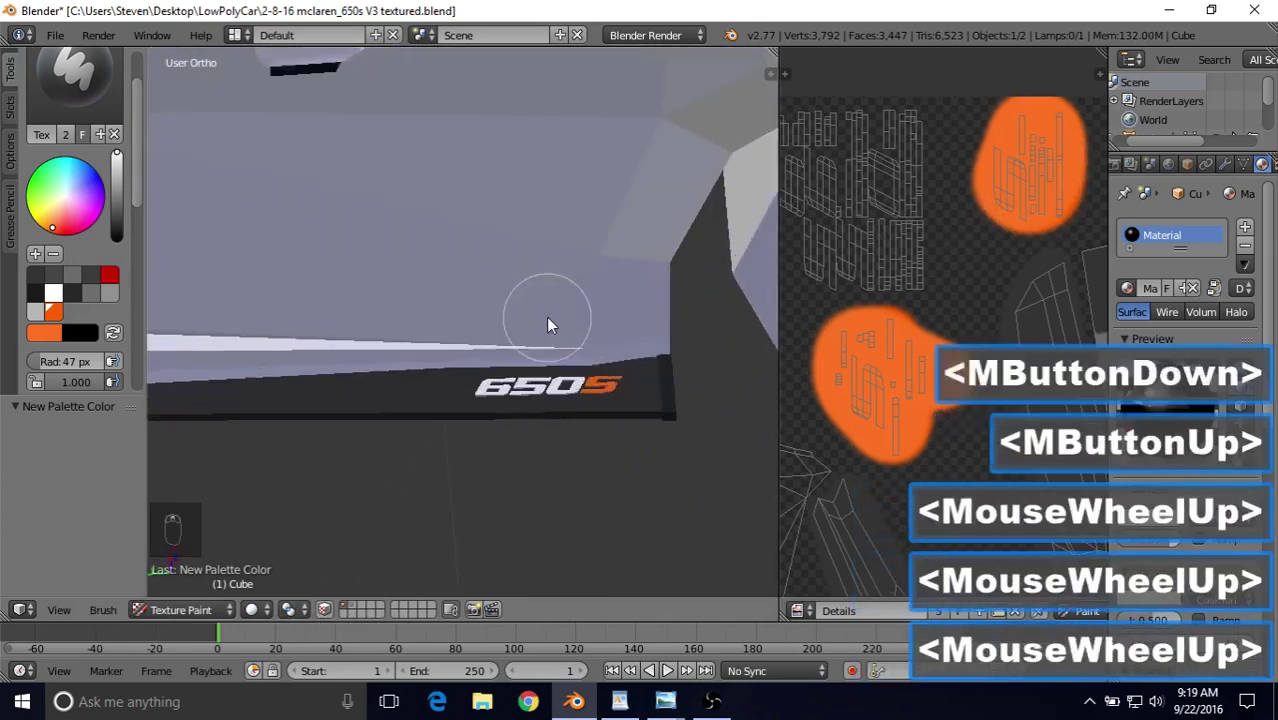
scroll(548, 325, up, 1)
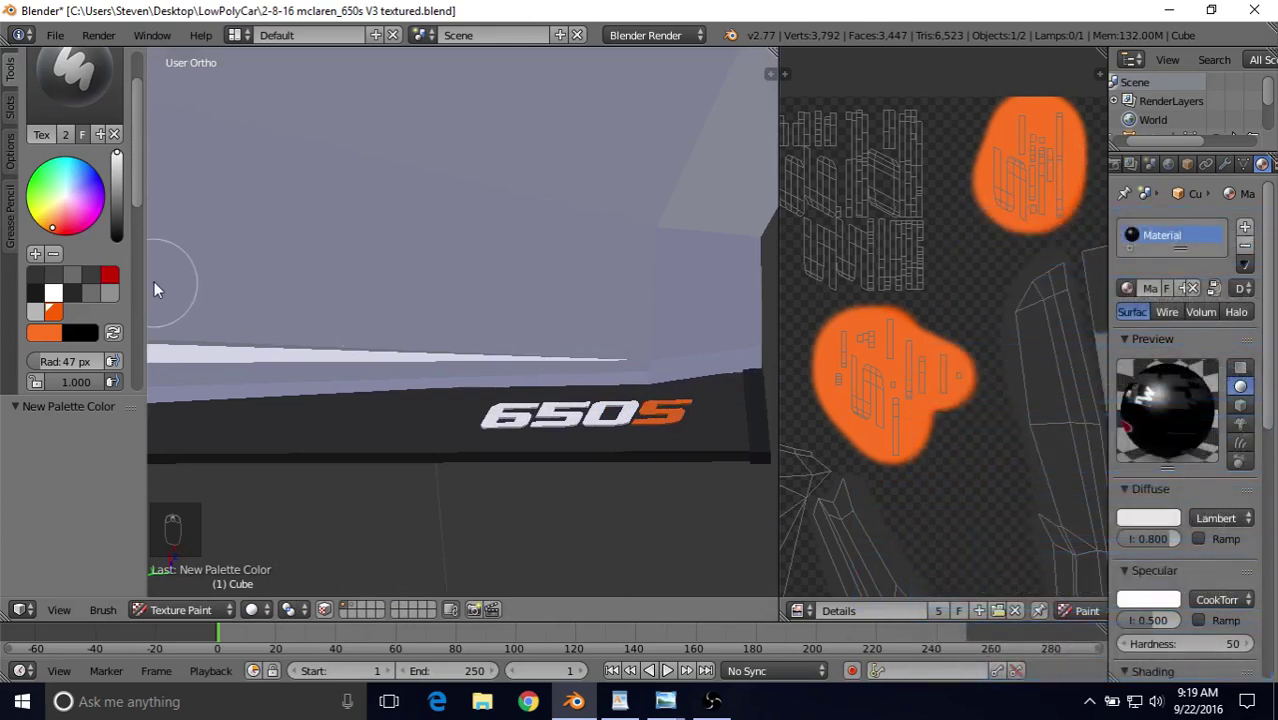
Set the orange brush colour's saturation to 0.923 and repaint both groups of S islands in the Details image.
click(45, 333)
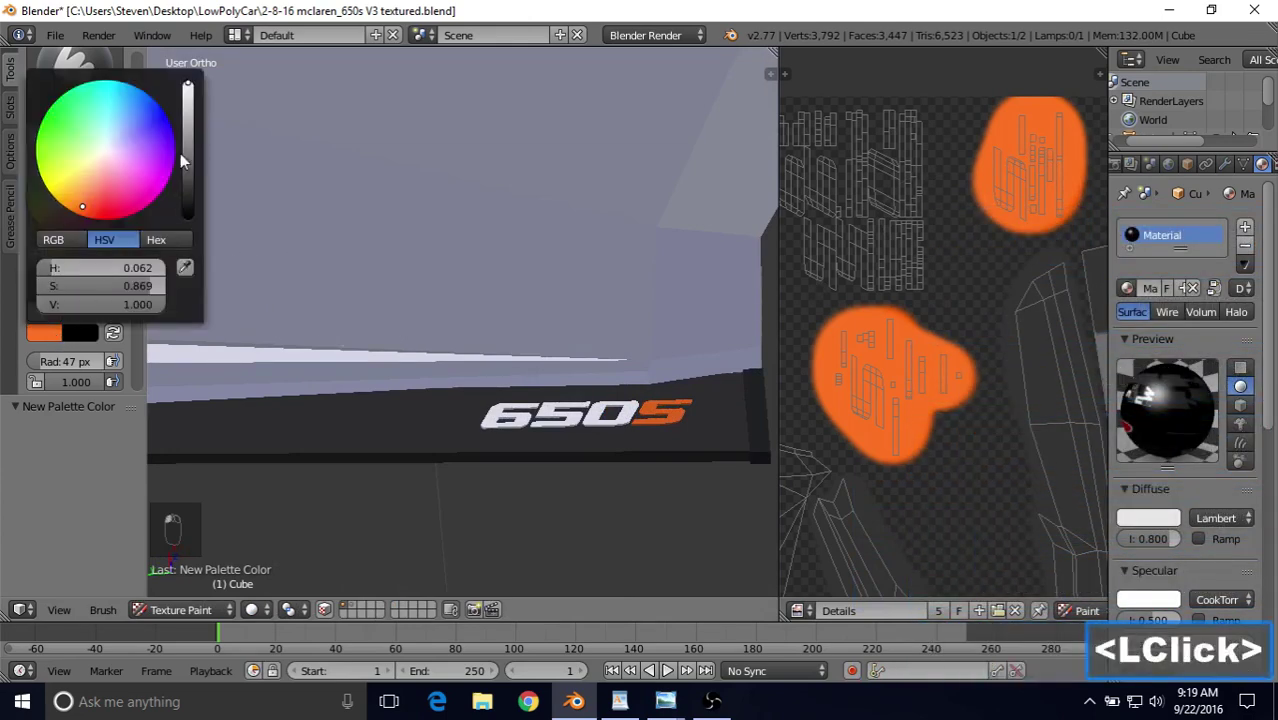
drag(148, 286, 157, 285)
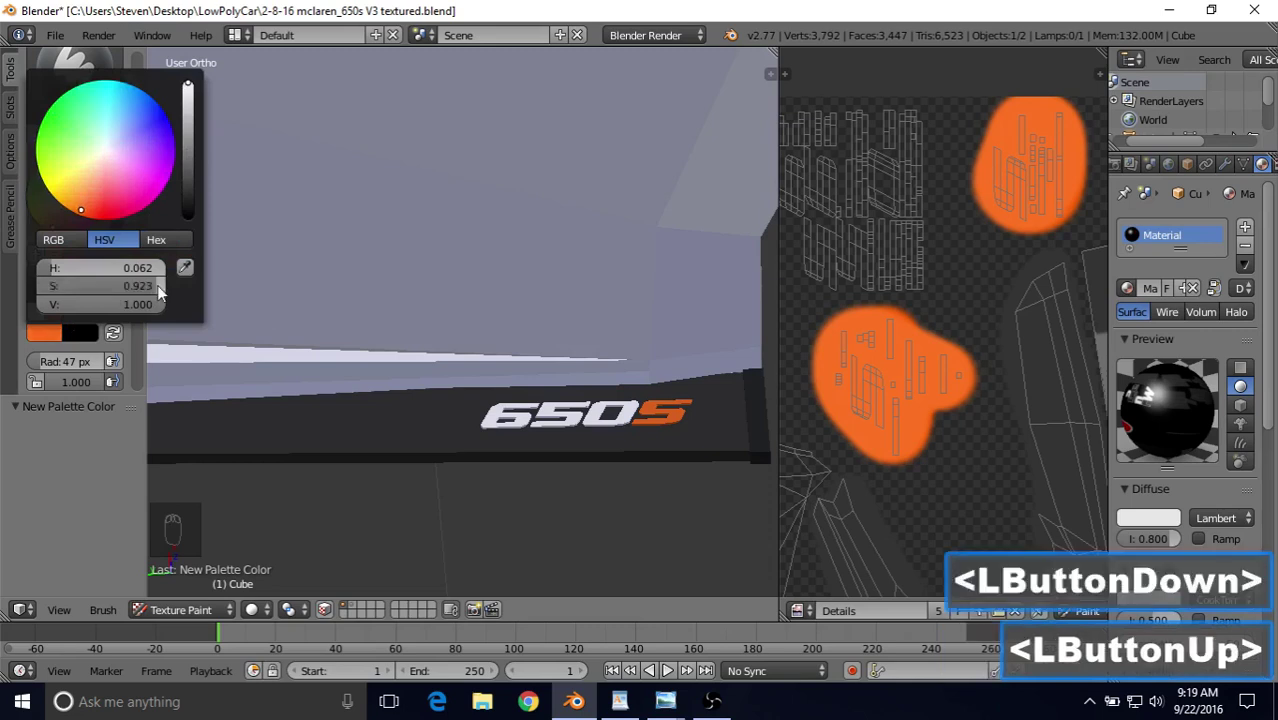
drag(1048, 183, 1037, 137)
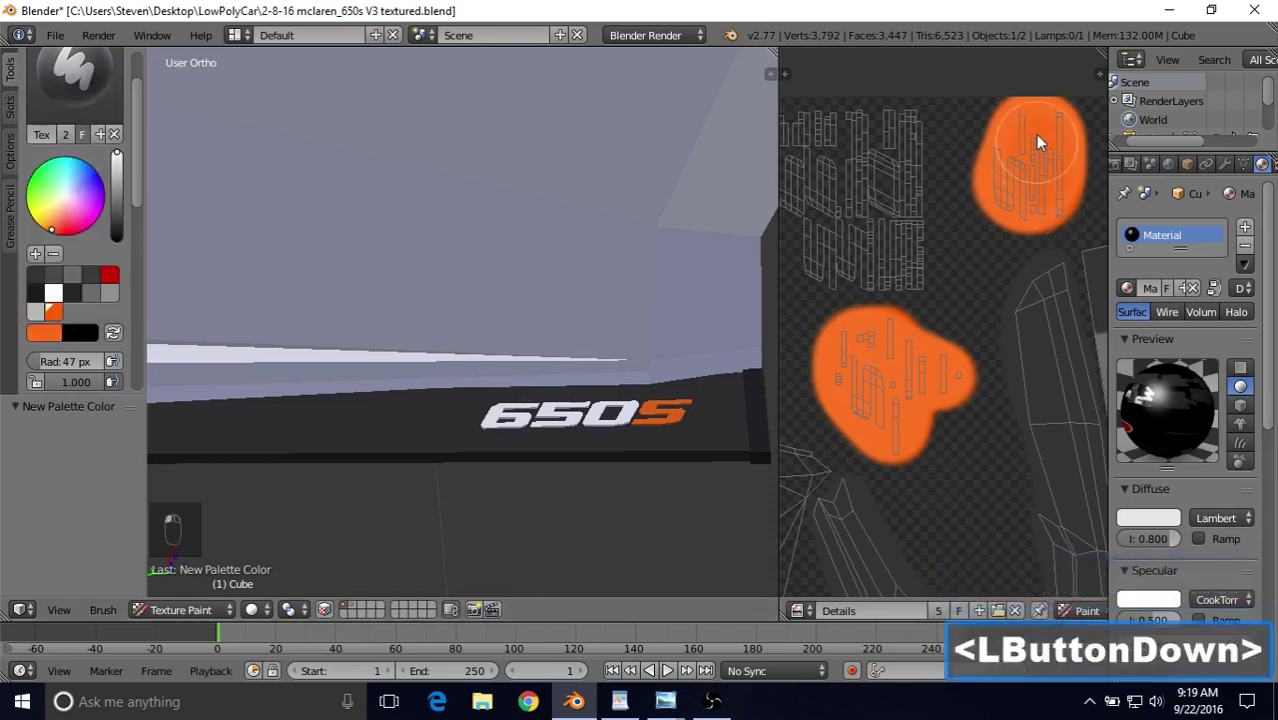
drag(1047, 190, 1010, 184)
drag(1024, 127, 1022, 132)
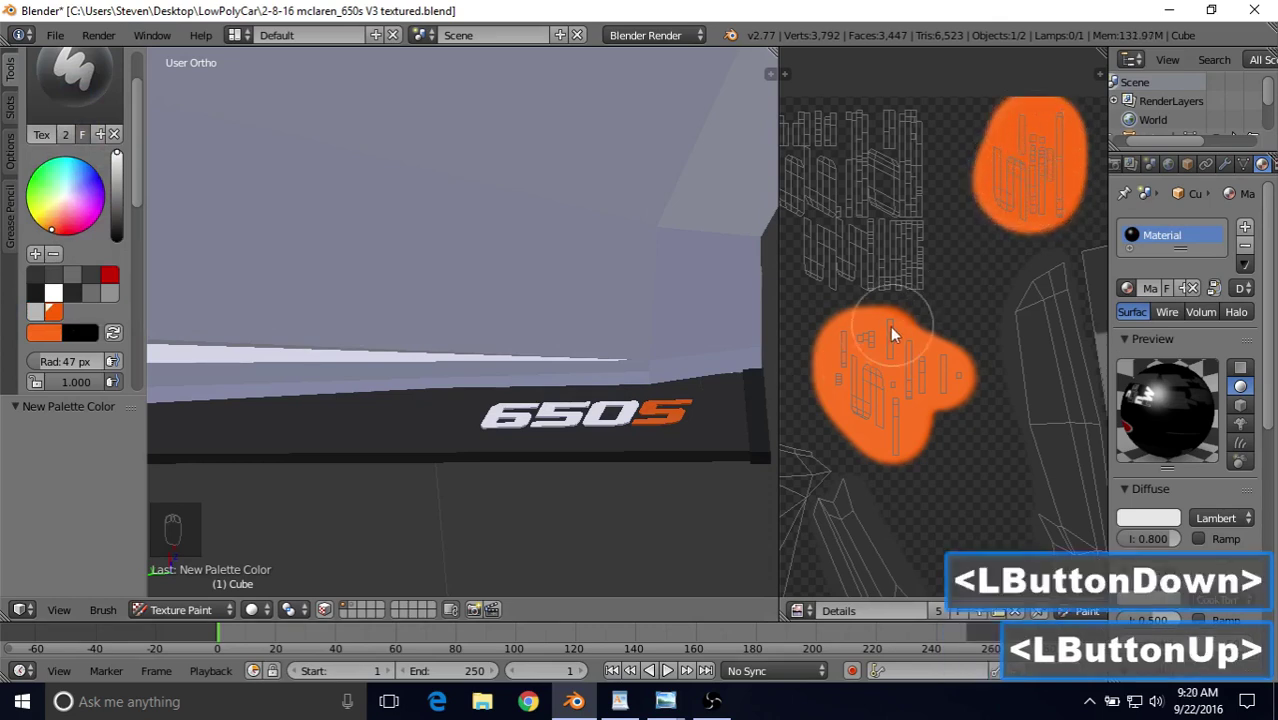
mouse_move(884, 342)
mouse_down()
mouse_move(934, 372)
mouse_move(901, 400)
mouse_move(900, 425)
mouse_up()
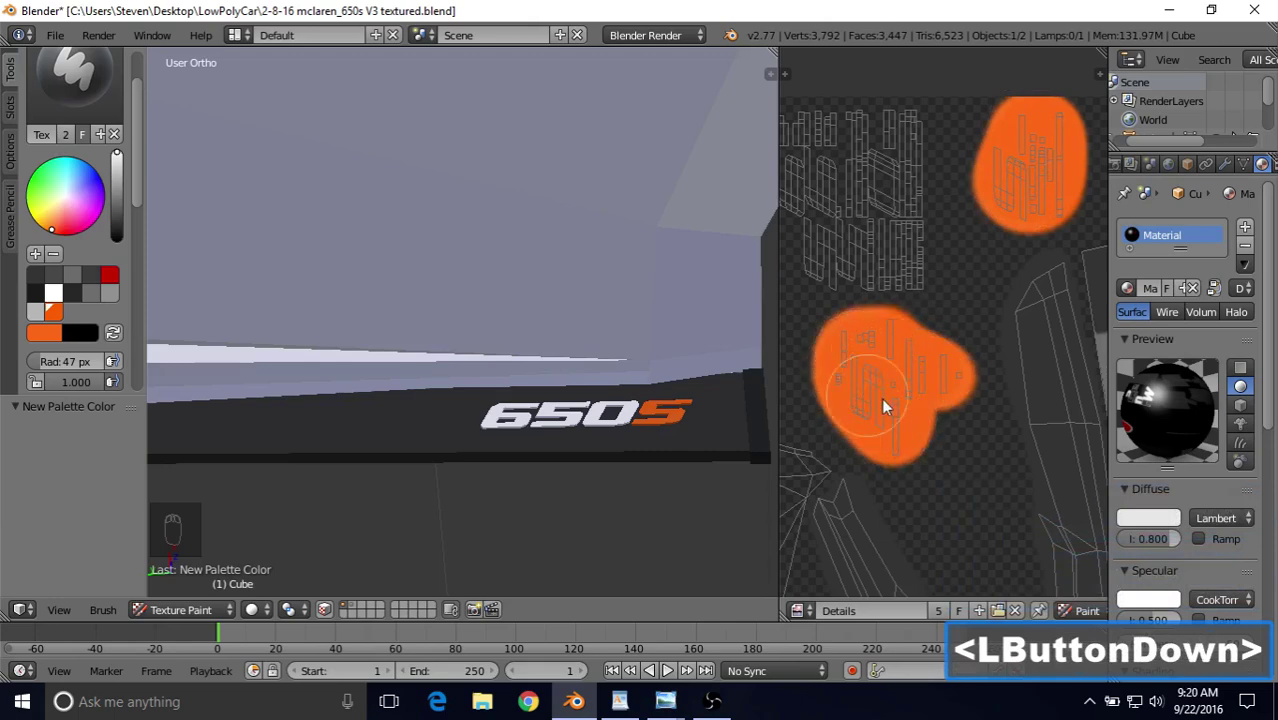
drag(881, 397, 882, 394)
Examine the 650S badges from near and far on both sides of the car body to judge the new orange.
scroll(440, 550, down, 4)
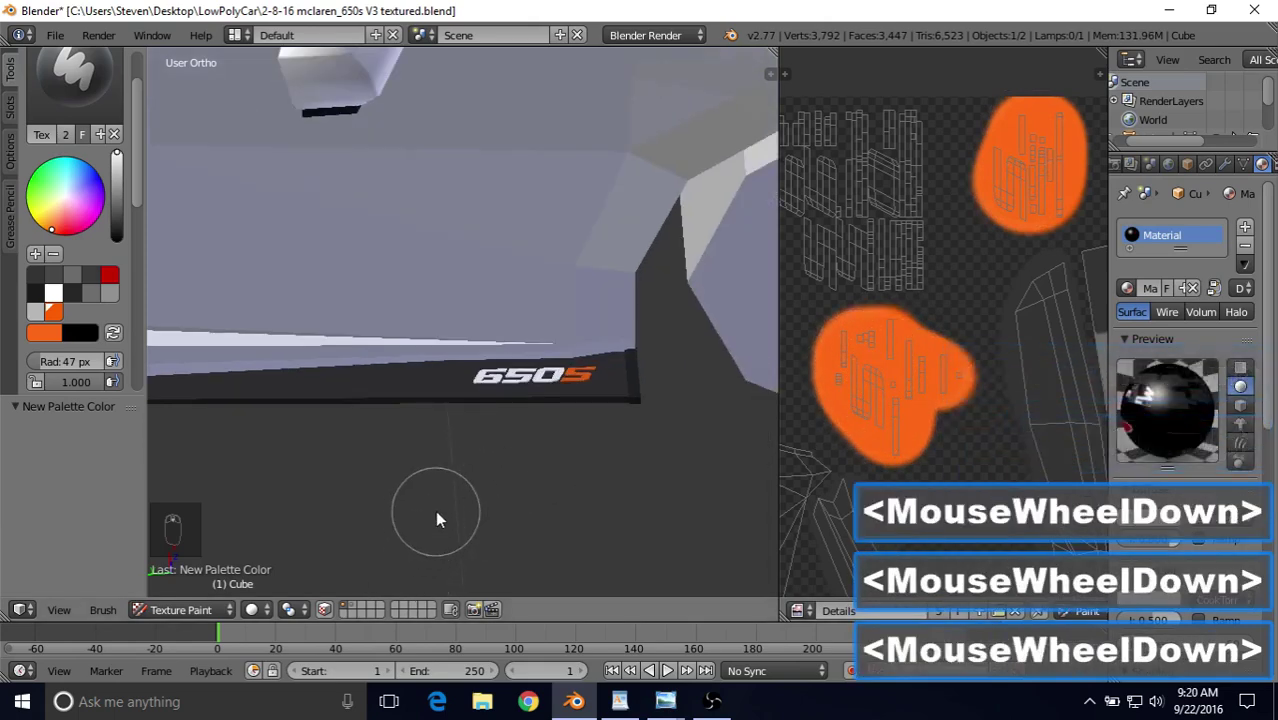
scroll(435, 520, down, 2)
scroll(530, 440, down, 1)
middle_drag(530, 440, 565, 378)
scroll(565, 378, up, 4)
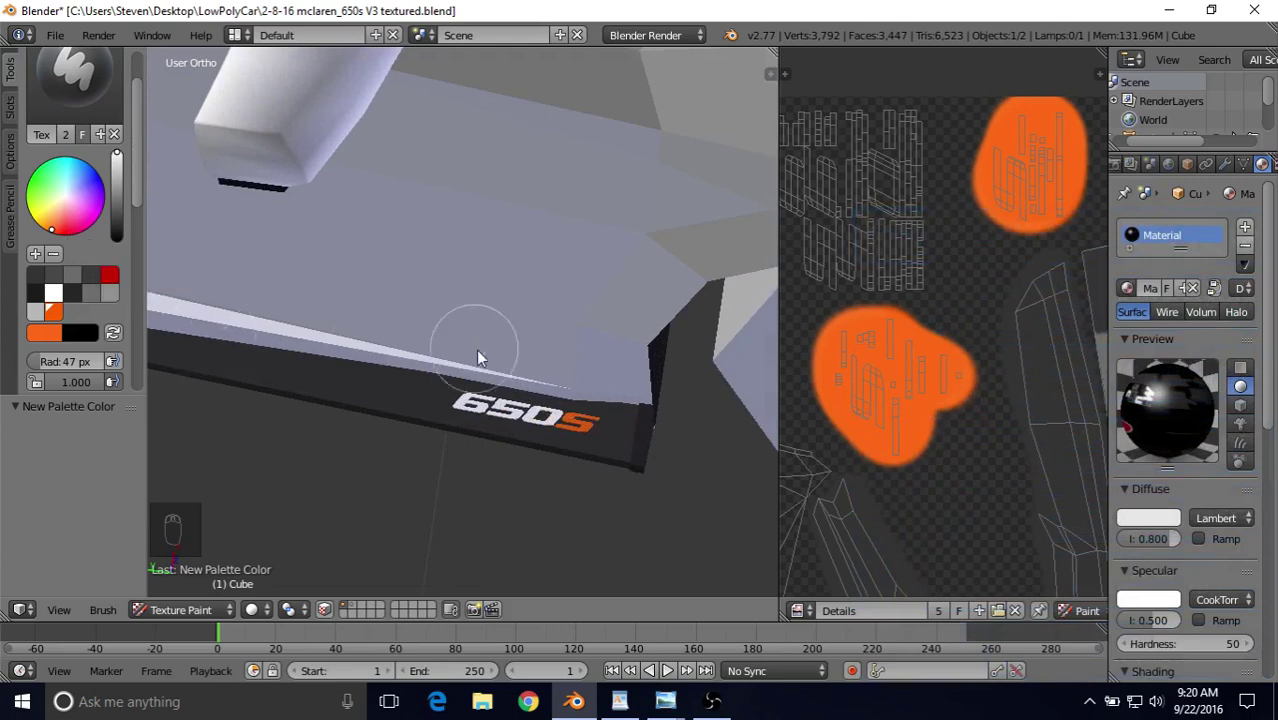
scroll(490, 380, down, 6)
scroll(493, 379, up, 7)
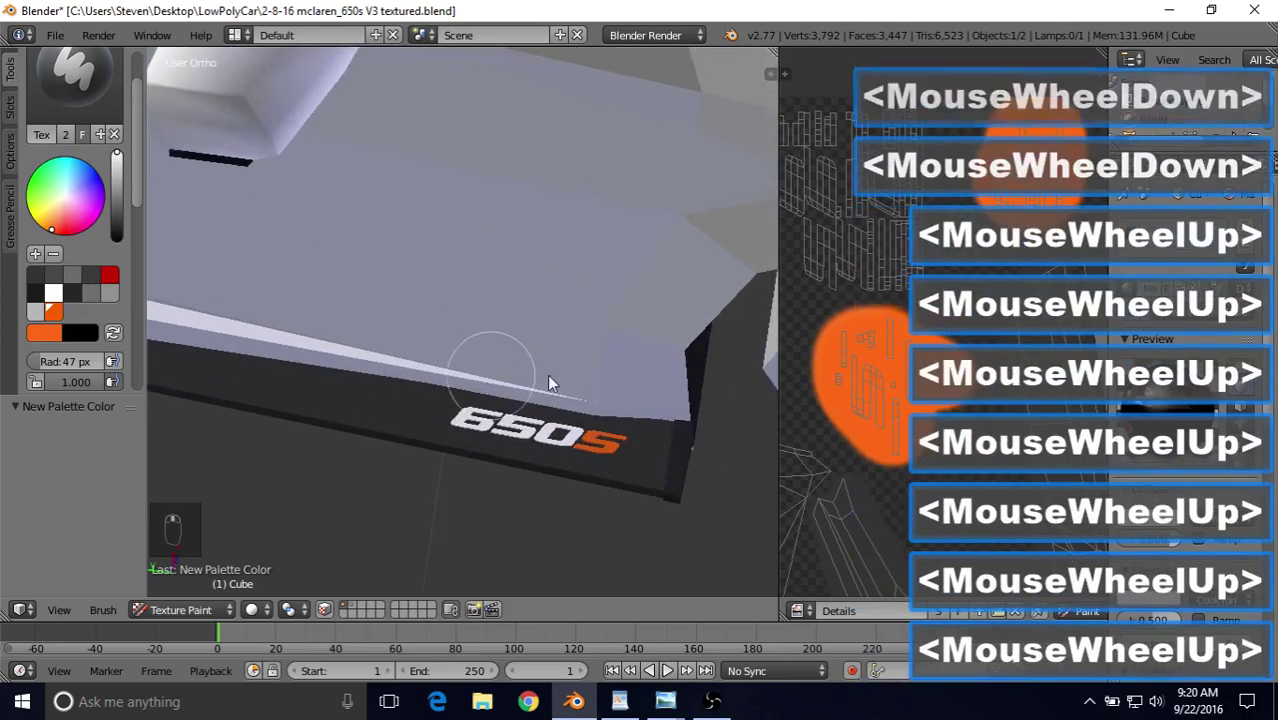
scroll(620, 366, down, 4)
middle_drag(618, 368, 385, 328)
scroll(421, 272, down, 1)
scroll(542, 340, down, 5)
mouse_move(542, 340)
middle_down()
mouse_move(488, 308)
mouse_move(488, 344)
mouse_move(520, 346)
middle_up()
scroll(535, 348, up, 5)
Check the badge in the McLaren Wheel reference photo, and switch back to Blender to compare it with the modelled 650S badge.
click(665, 700)
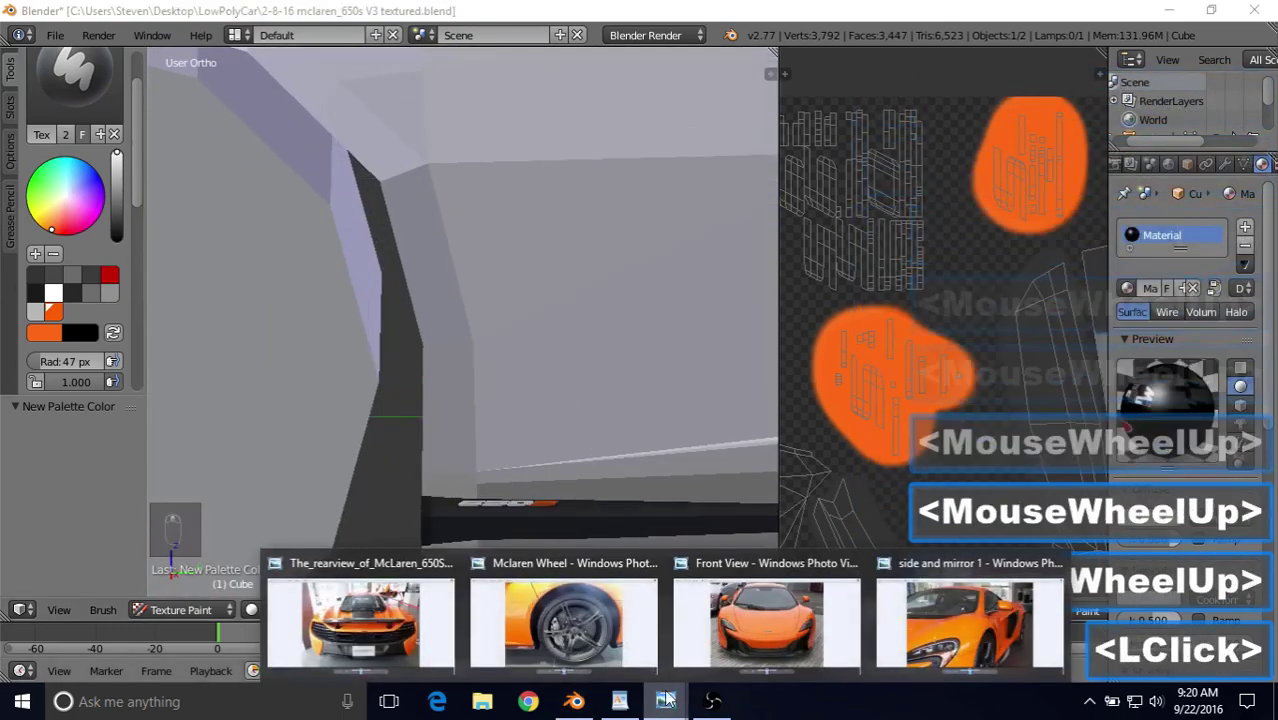
click(563, 615)
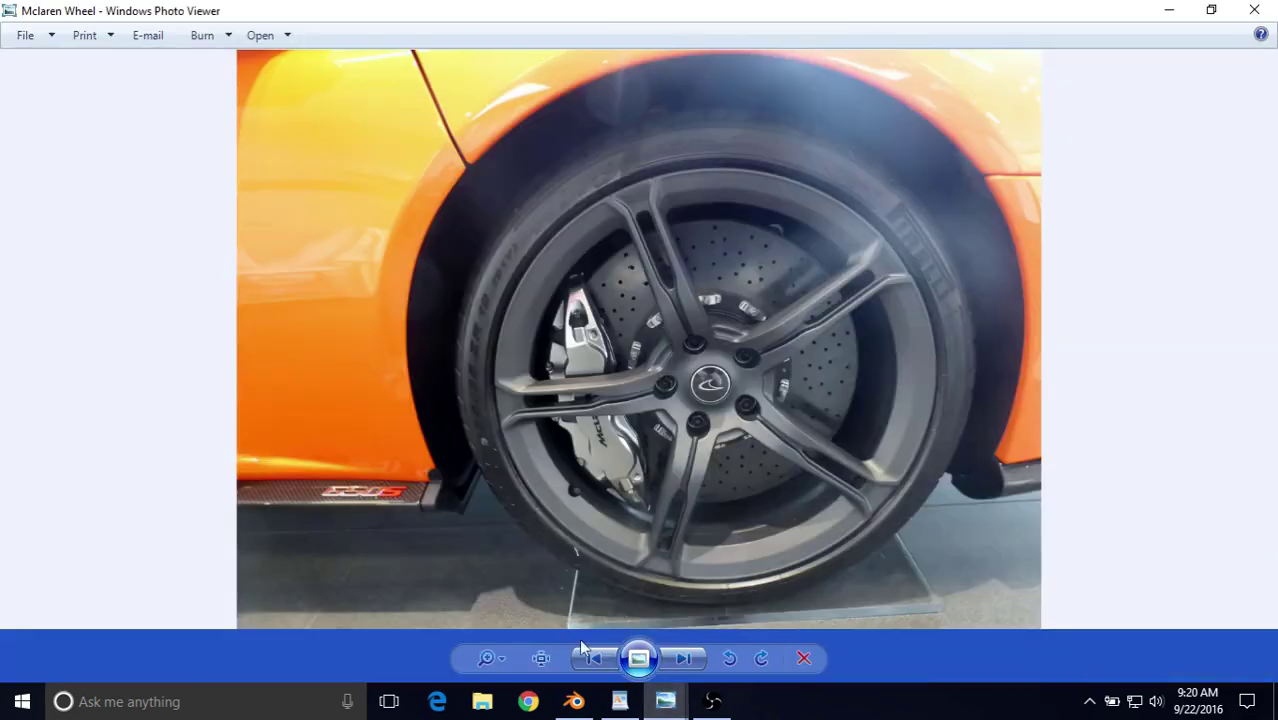
click(574, 701)
middle_drag(491, 545, 512, 320)
scroll(542, 357, up, 1)
middle_drag(512, 320, 519, 348)
shift+middle_drag(519, 348, 541, 128)
middle_drag(533, 362, 544, 403)
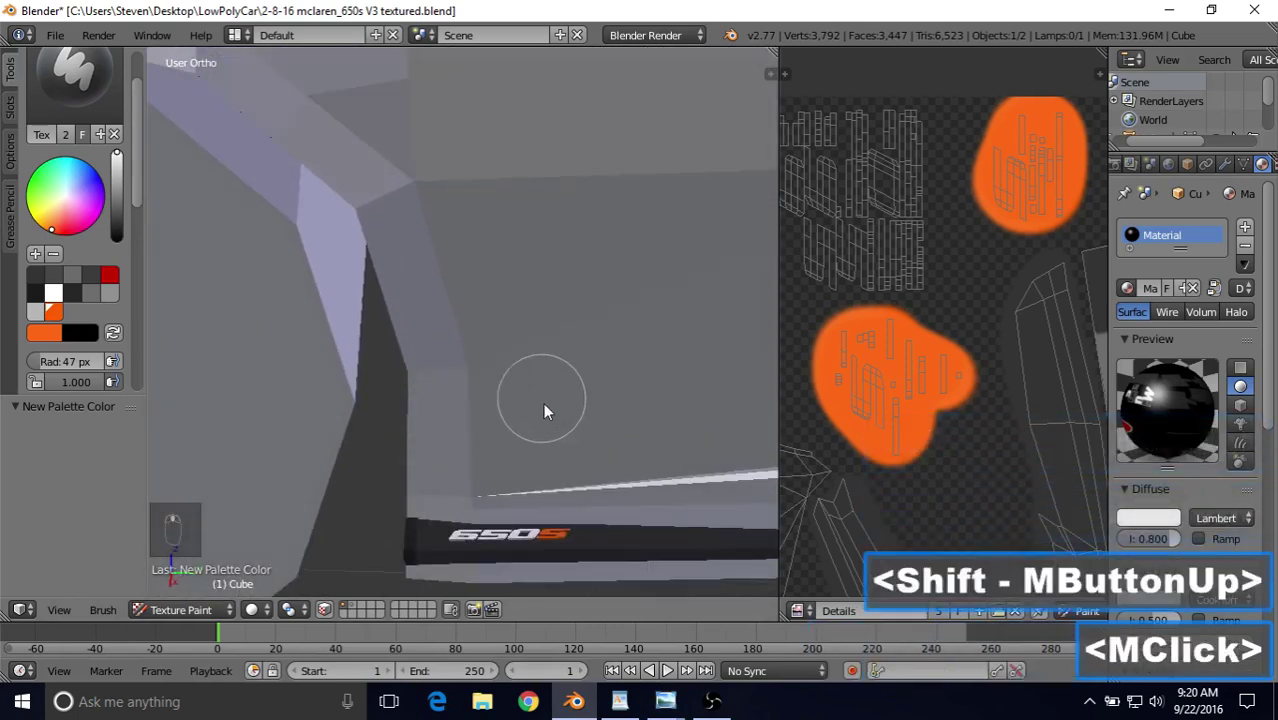
Recheck the McLaren Wheel reference photo, and switch back to Blender to view the badge and the car body from a distance.
click(665, 701)
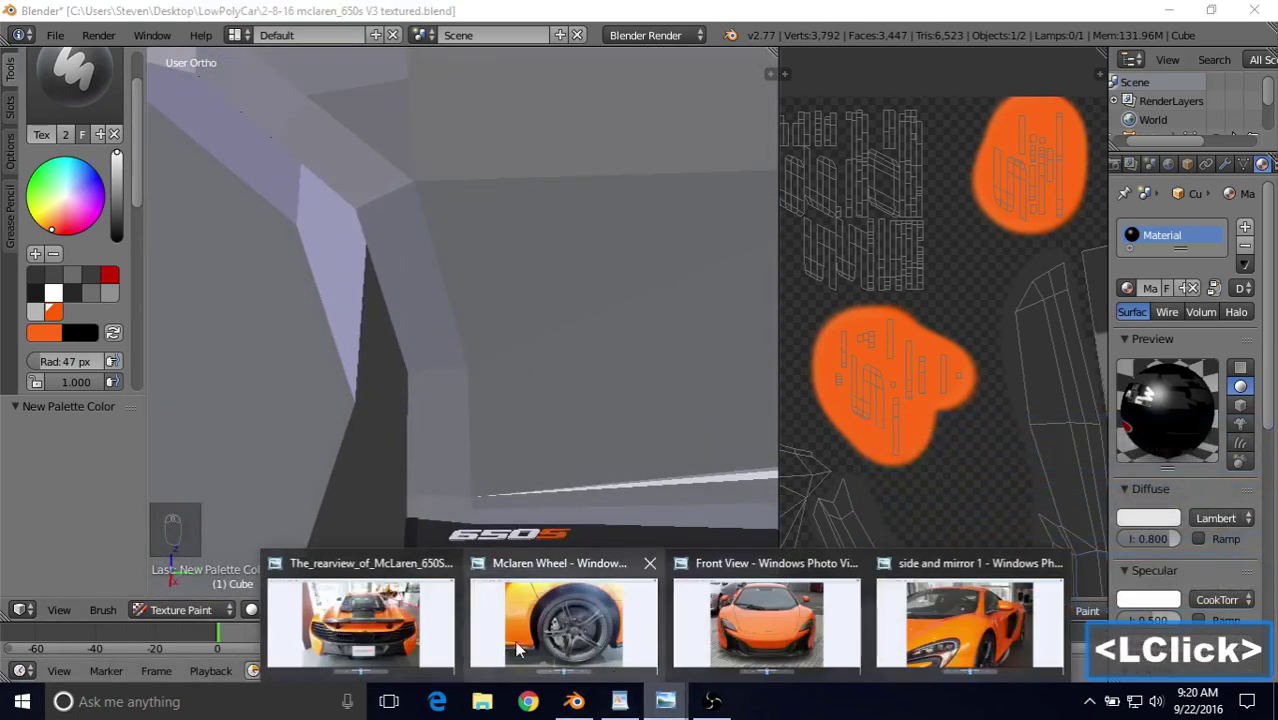
click(517, 650)
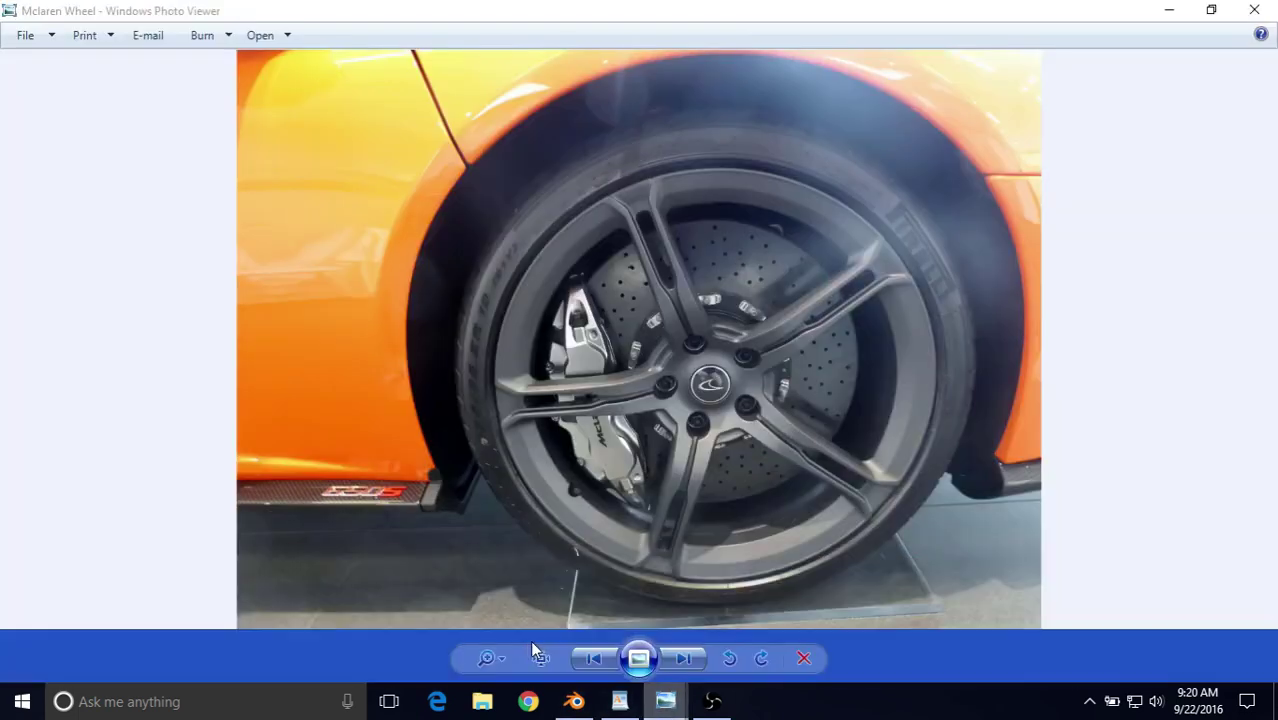
click(574, 701)
scroll(611, 530, down, 6)
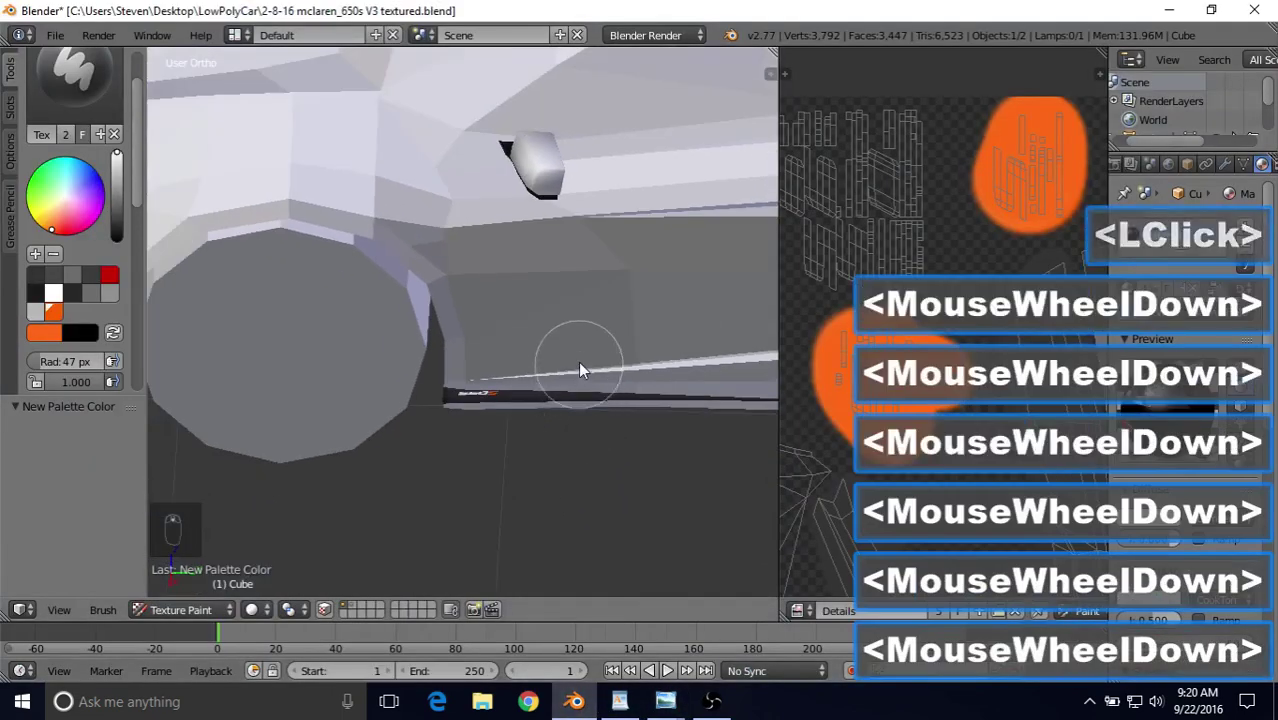
scroll(580, 370, down, 3)
scroll(568, 295, down, 3)
shift+middle_drag(560, 305, 410, 258)
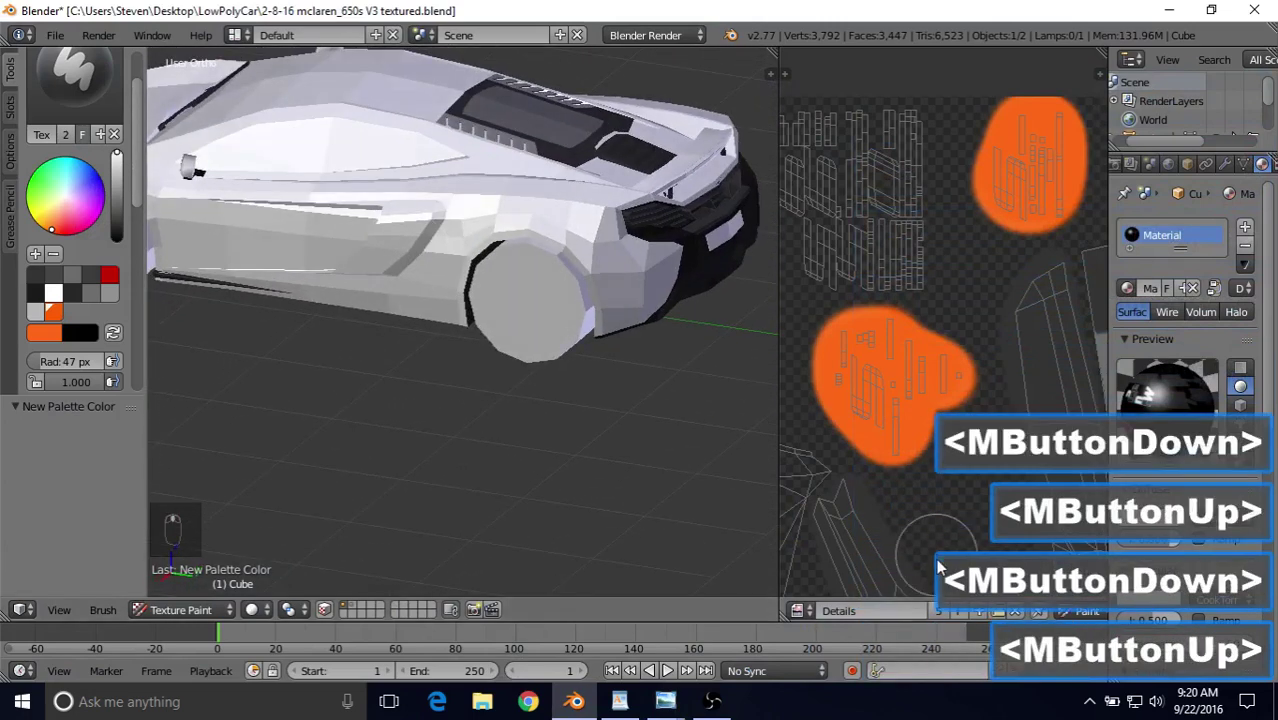
Save the painted Details image.
middle_drag(857, 611, 975, 611)
click(877, 611)
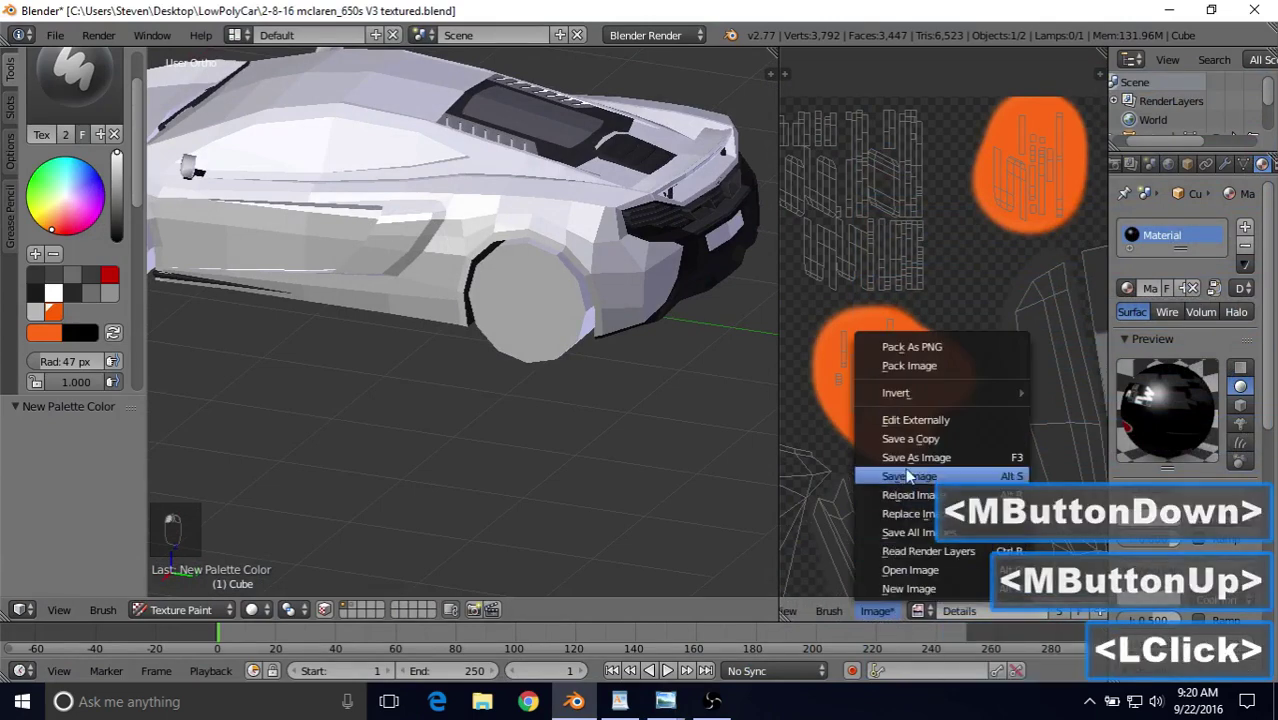
click(908, 477)
click(1208, 84)
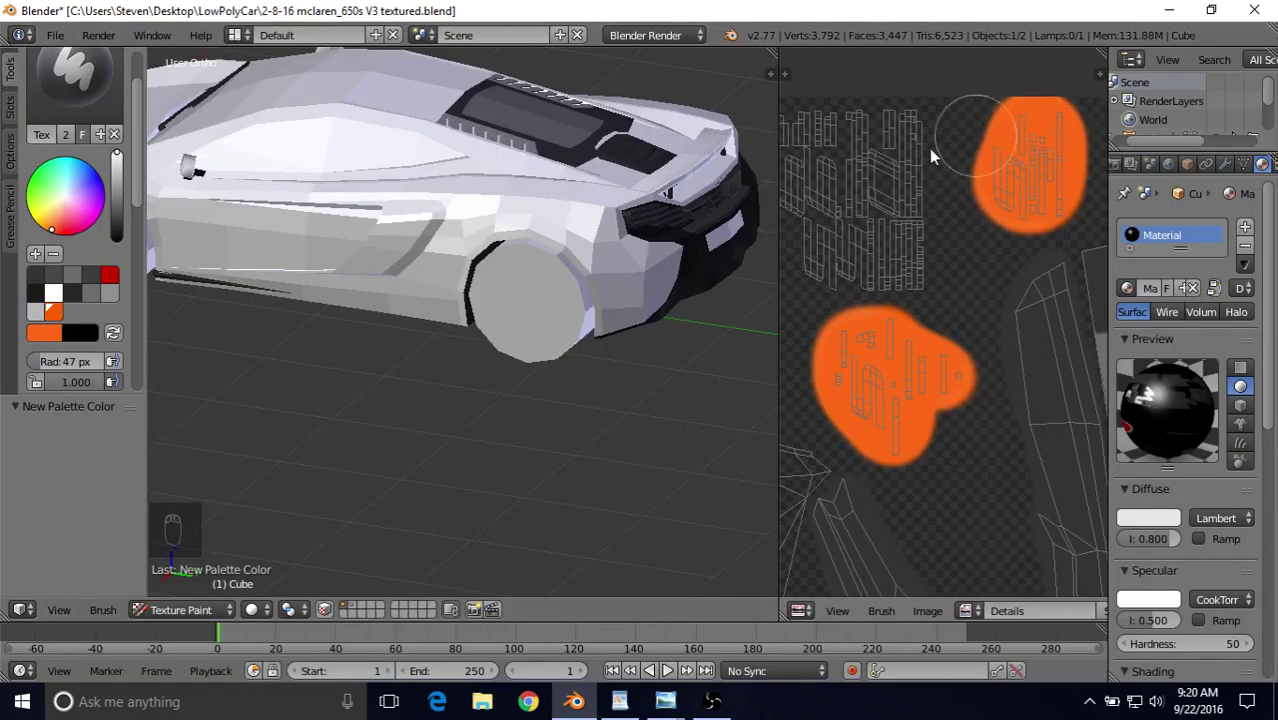
View the whole car, study the windows and mirror in the side and mirror 1 reference photo, and switch back to Blender.
scroll(466, 263, down, 2)
middle_drag(466, 263, 516, 362)
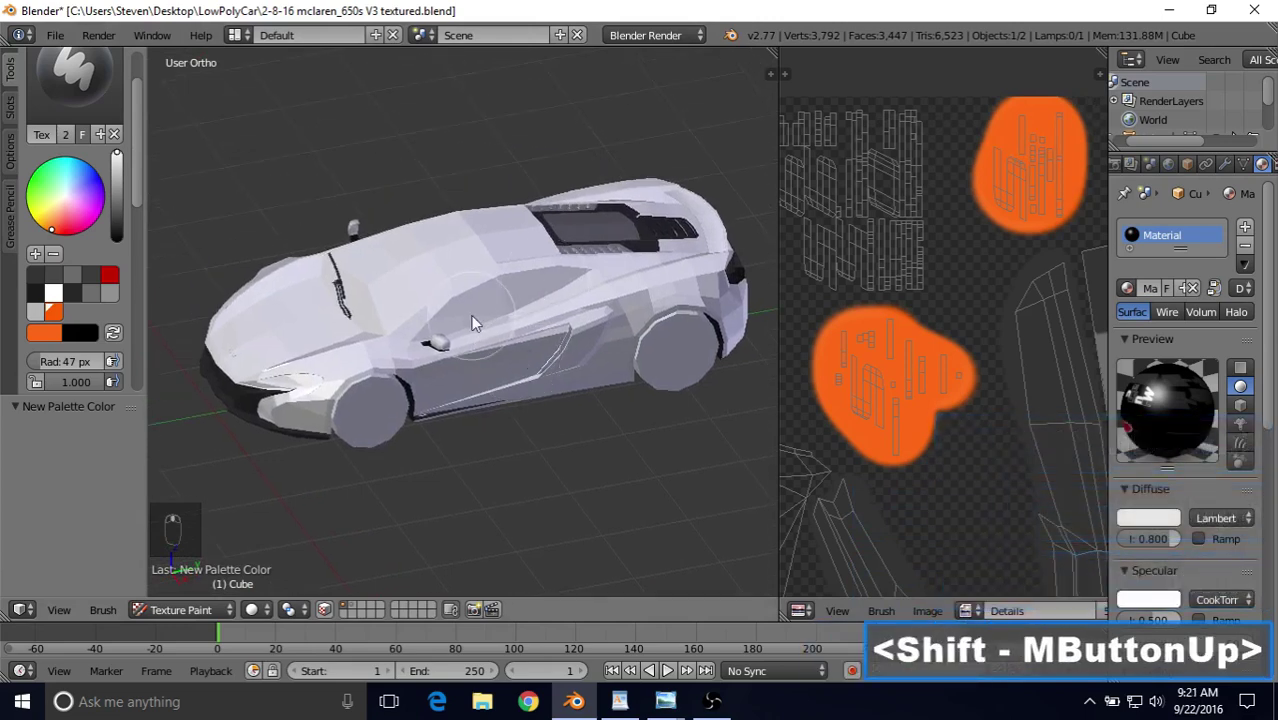
click(664, 700)
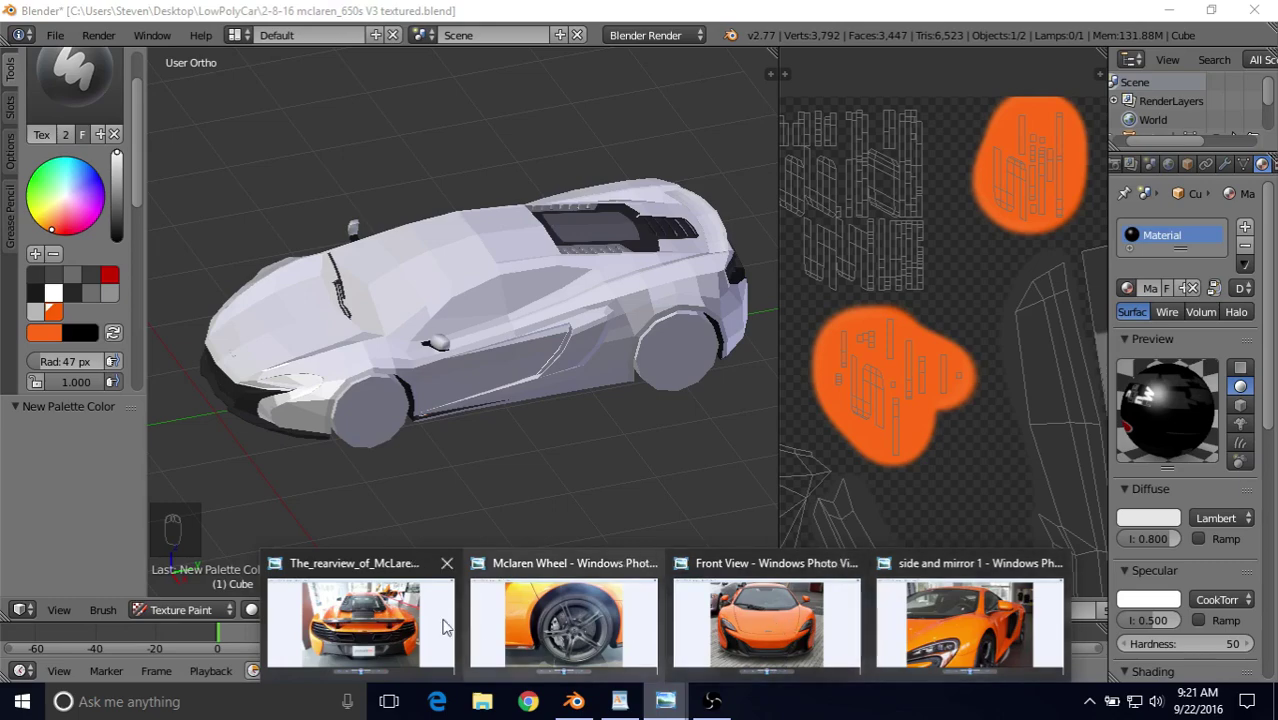
mouse_move(378, 626)
mouse_move(960, 614)
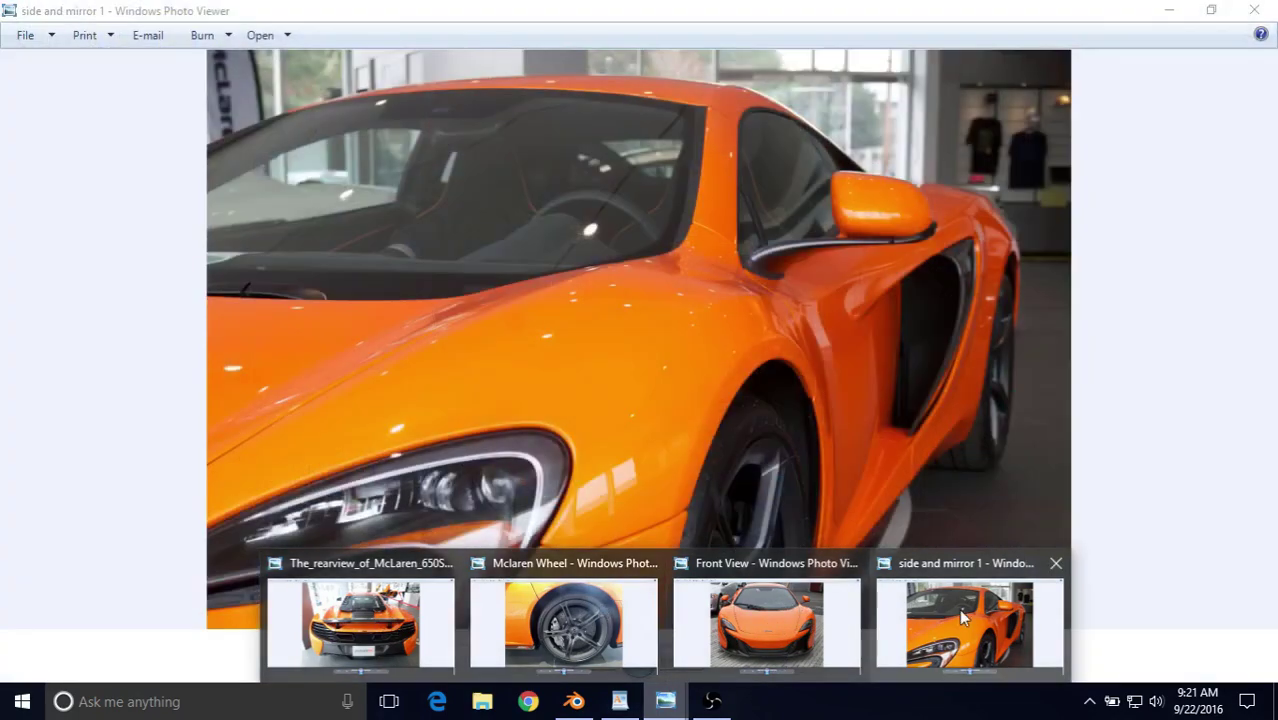
click(961, 612)
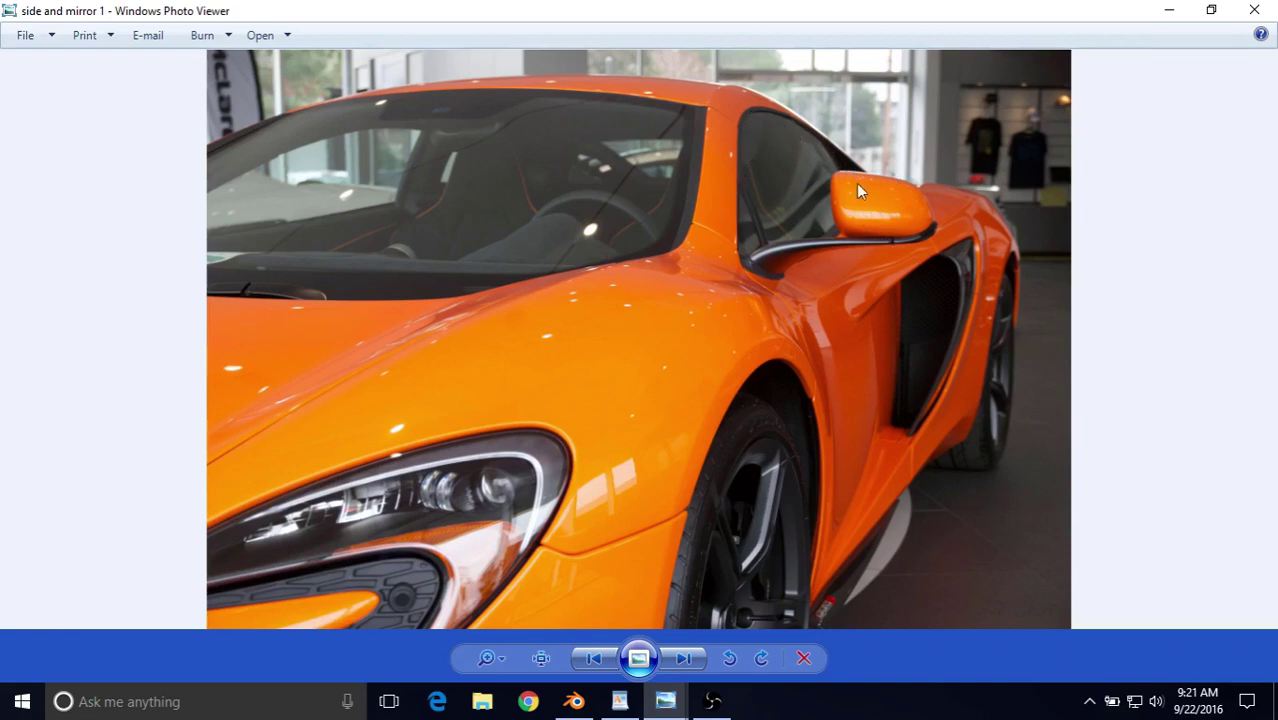
click(574, 701)
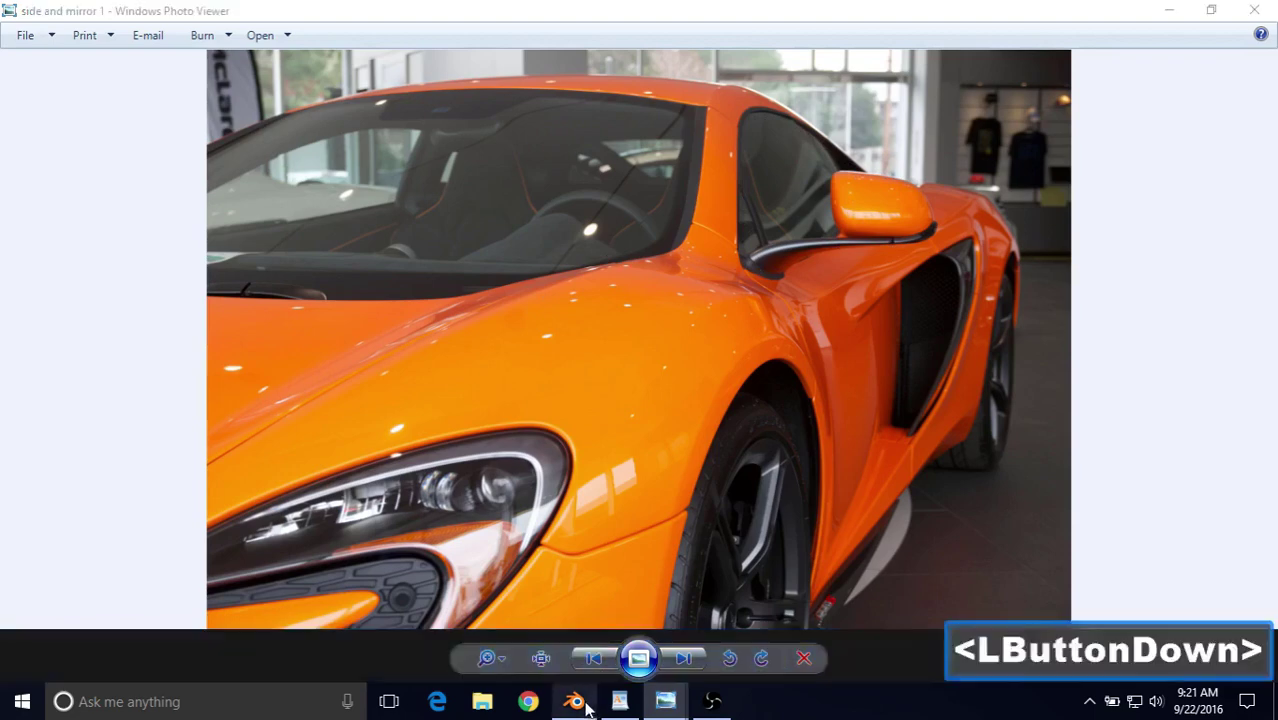
Enable the face selection mask and select the four faces of the side window behind the mirror.
middle_drag(545, 413, 512, 426)
scroll(527, 327, up, 2)
scroll(512, 426, up, 3)
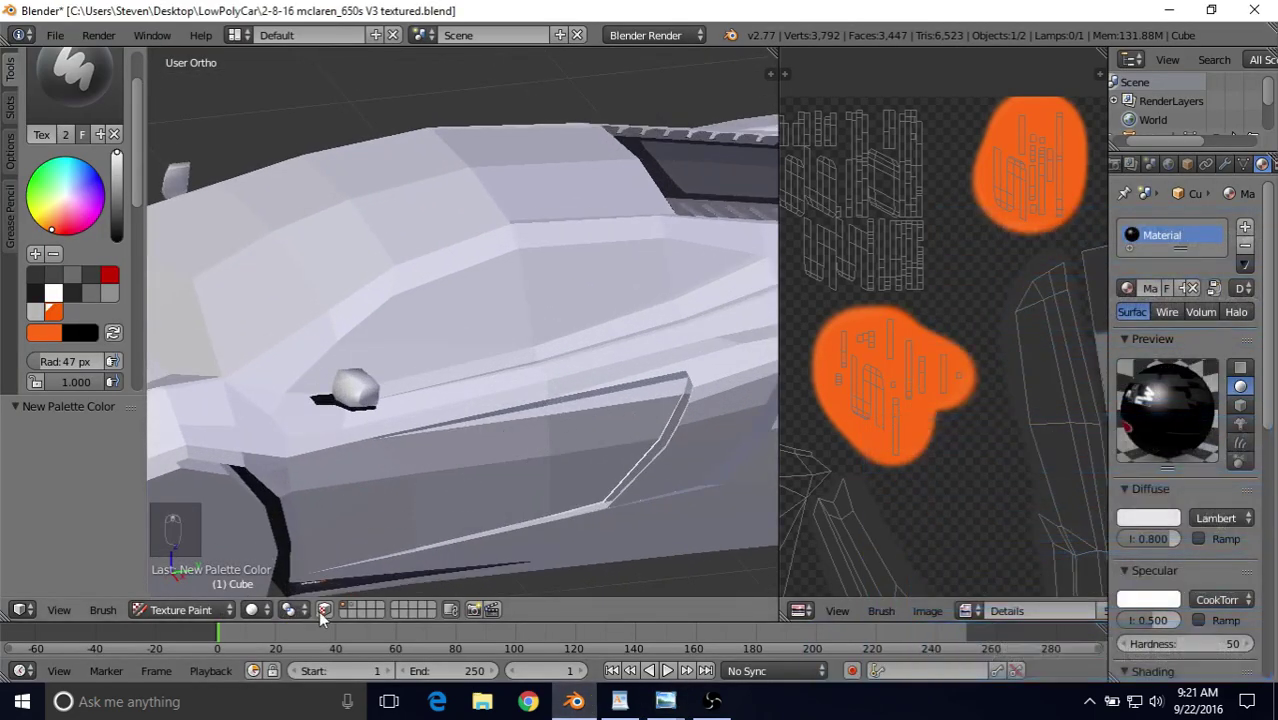
click(287, 610)
right_click(398, 378)
shift+right_click(454, 330)
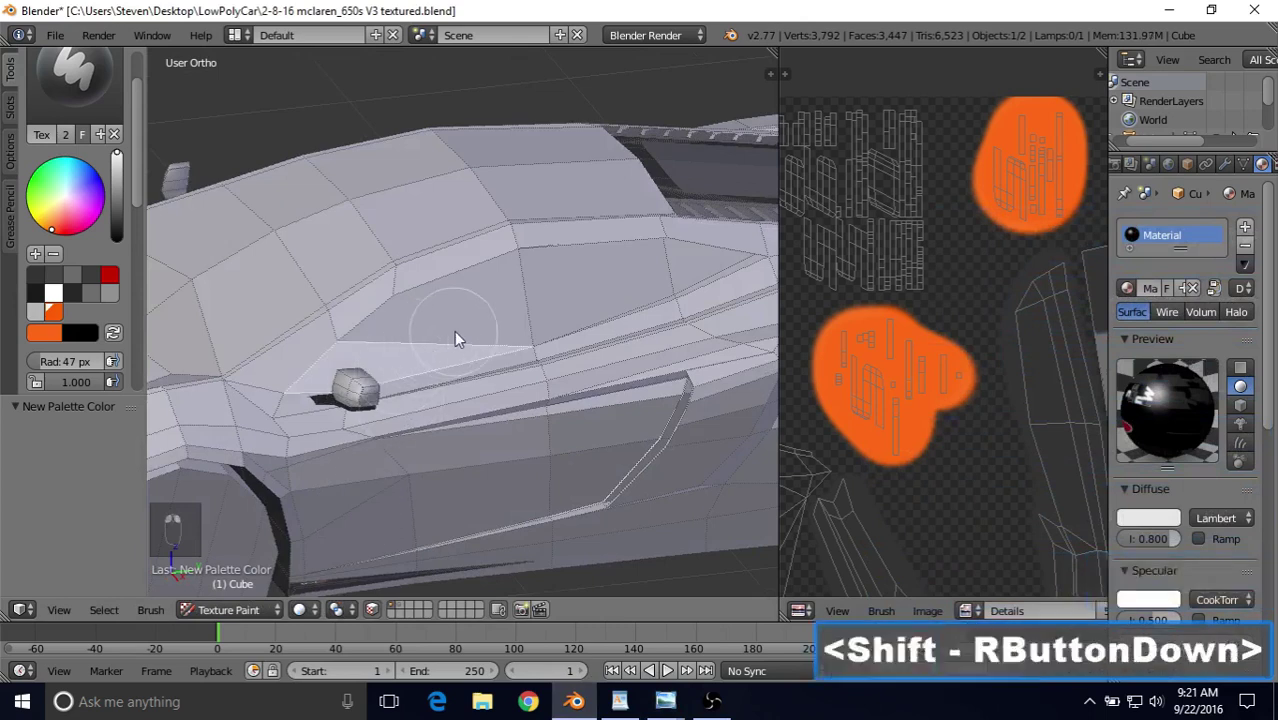
shift+right_click(577, 298)
shift+right_click(694, 267)
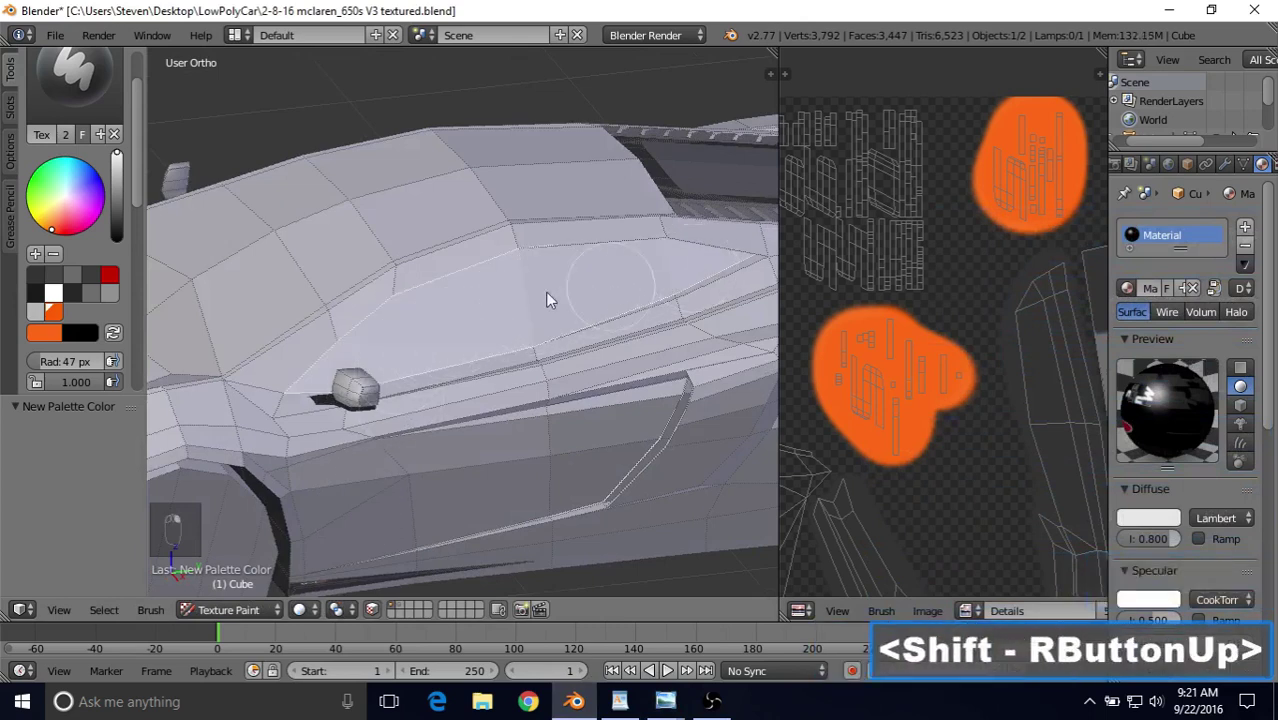
shift+middle_drag(499, 300, 511, 305)
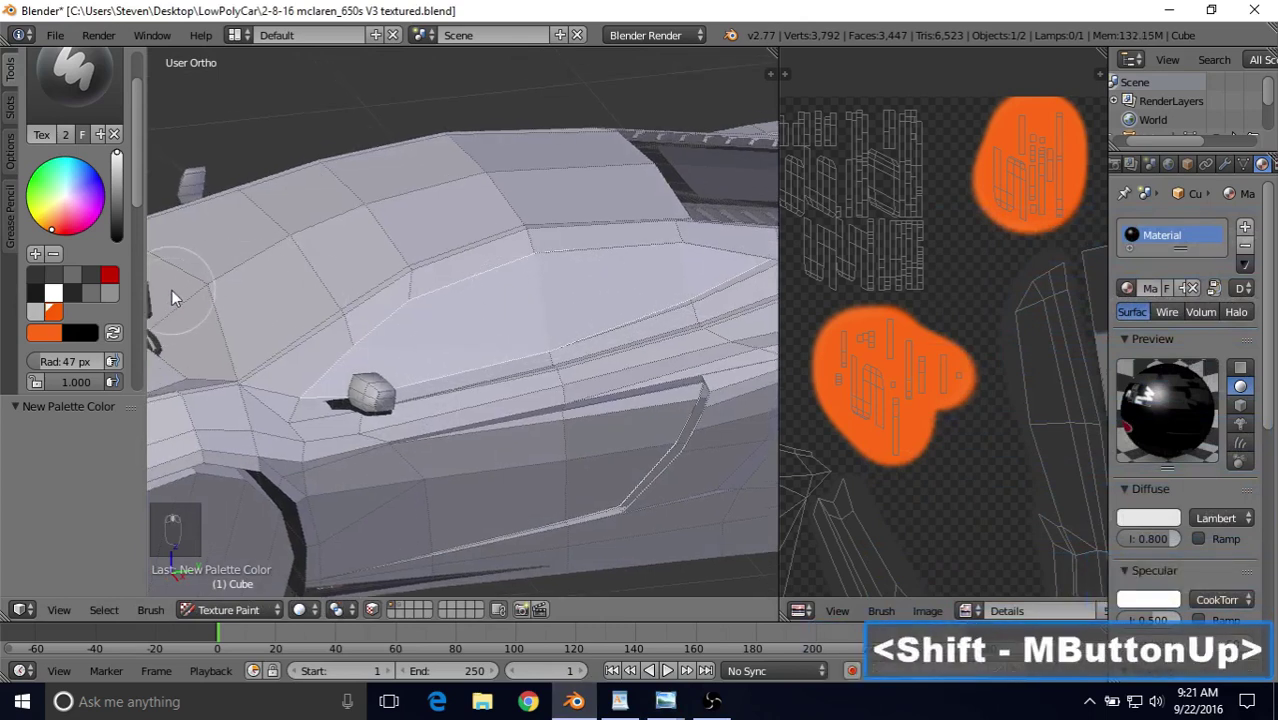
Try the grey palette colours, choose the dark grey in the second swatch, and paint the selected side window faces with it.
click(35, 280)
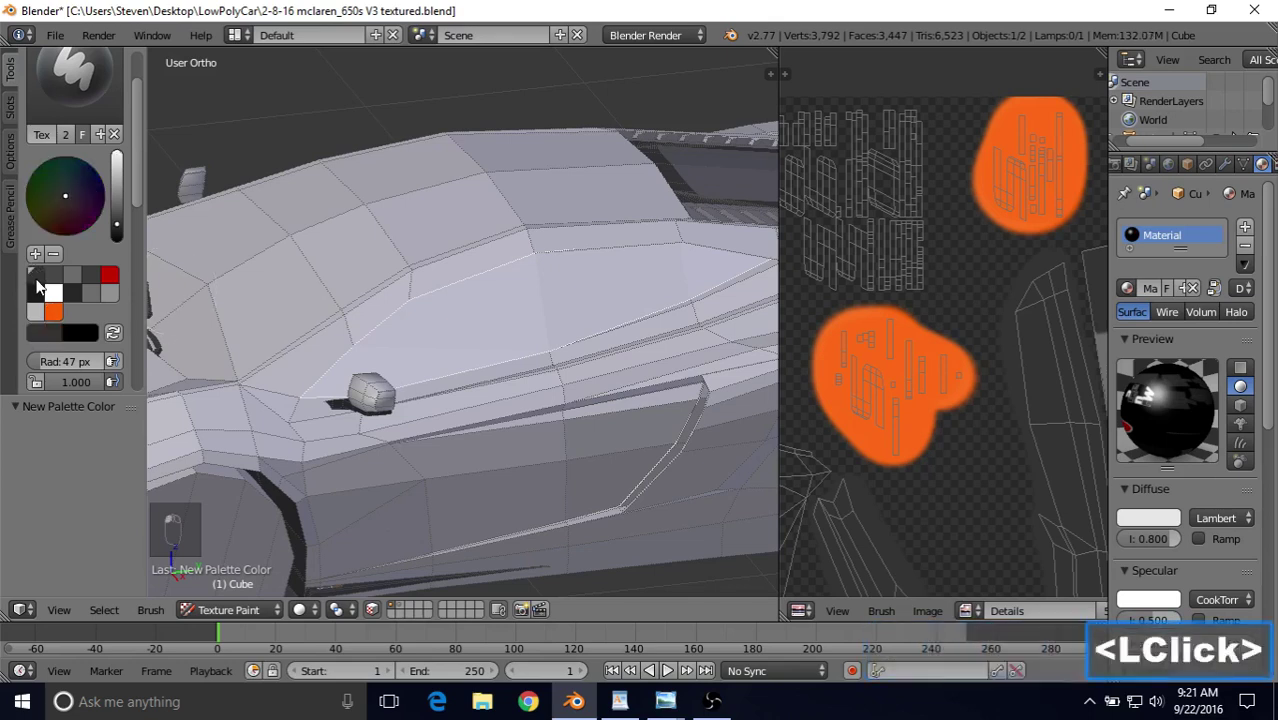
click(73, 294)
click(95, 279)
click(96, 297)
click(73, 276)
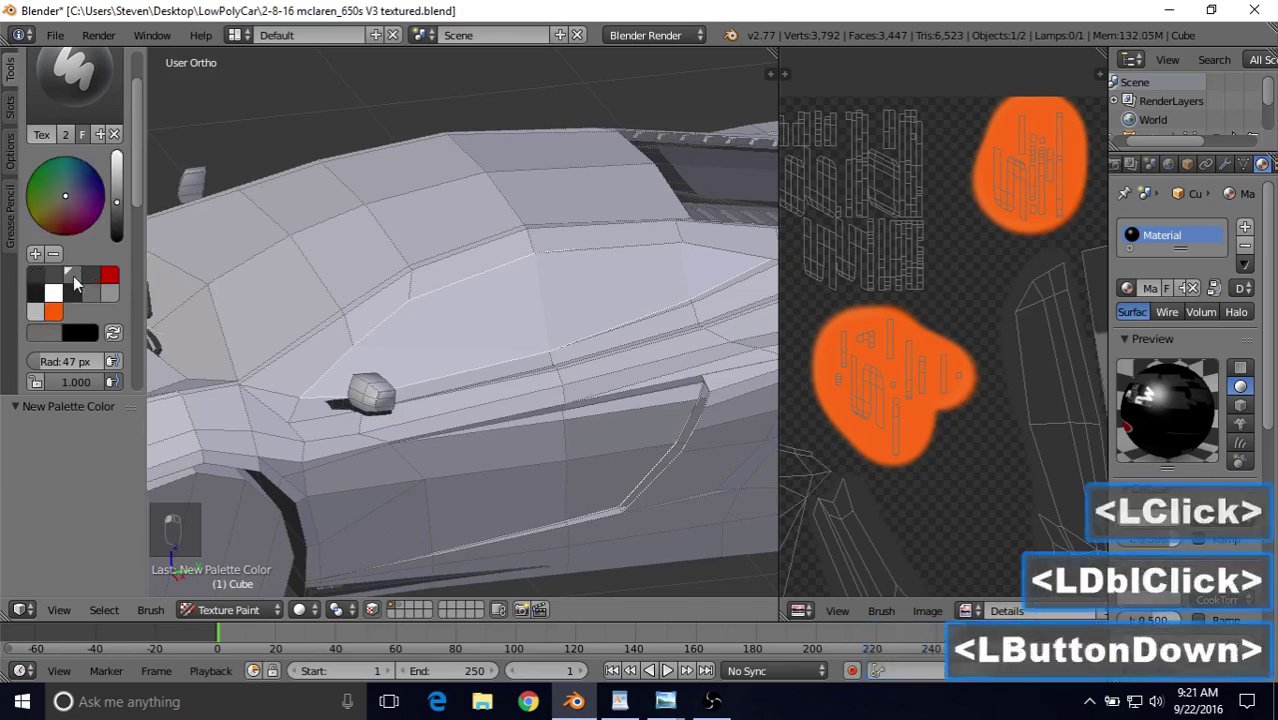
click(54, 276)
drag(428, 334, 330, 398)
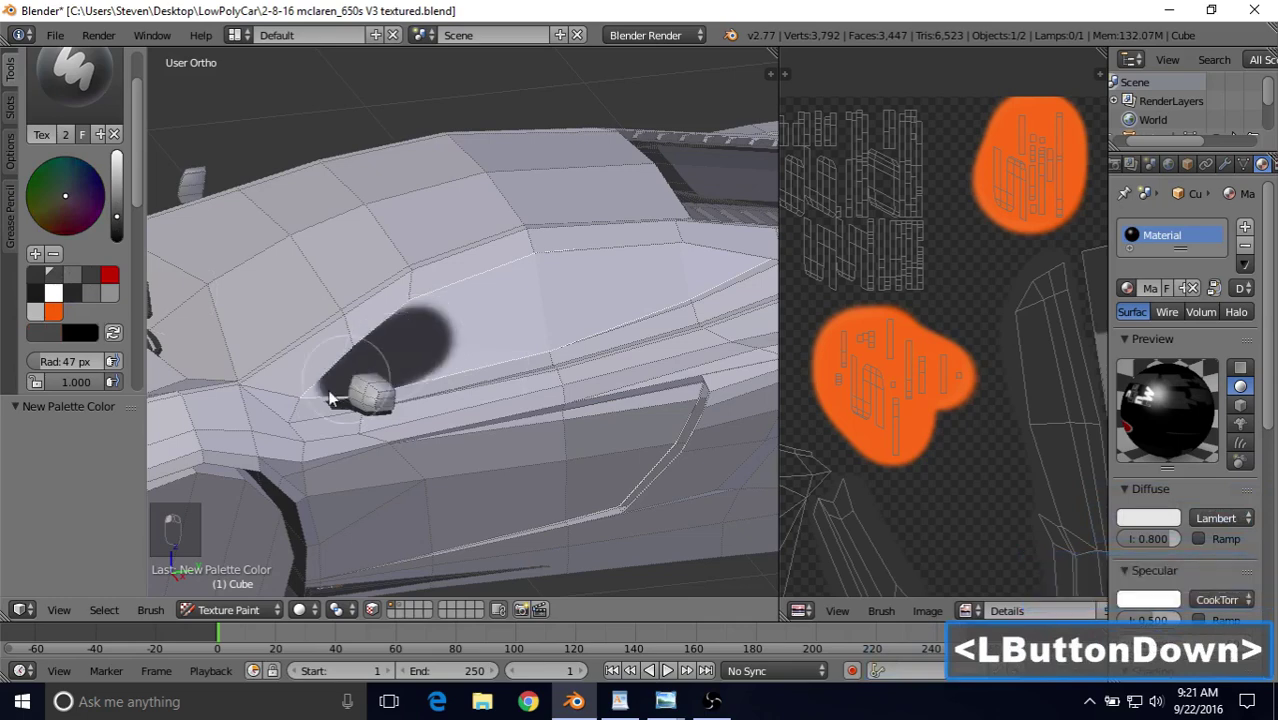
mouse_move(446, 370)
mouse_down()
mouse_move(736, 280)
mouse_move(719, 262)
mouse_move(455, 268)
mouse_move(410, 300)
mouse_move(588, 297)
mouse_move(456, 342)
mouse_move(460, 355)
mouse_up()
middle_drag(460, 355, 418, 290)
mouse_move(525, 125)
mouse_down()
mouse_move(532, 114)
mouse_move(650, 125)
mouse_move(239, 182)
mouse_move(257, 165)
mouse_up()
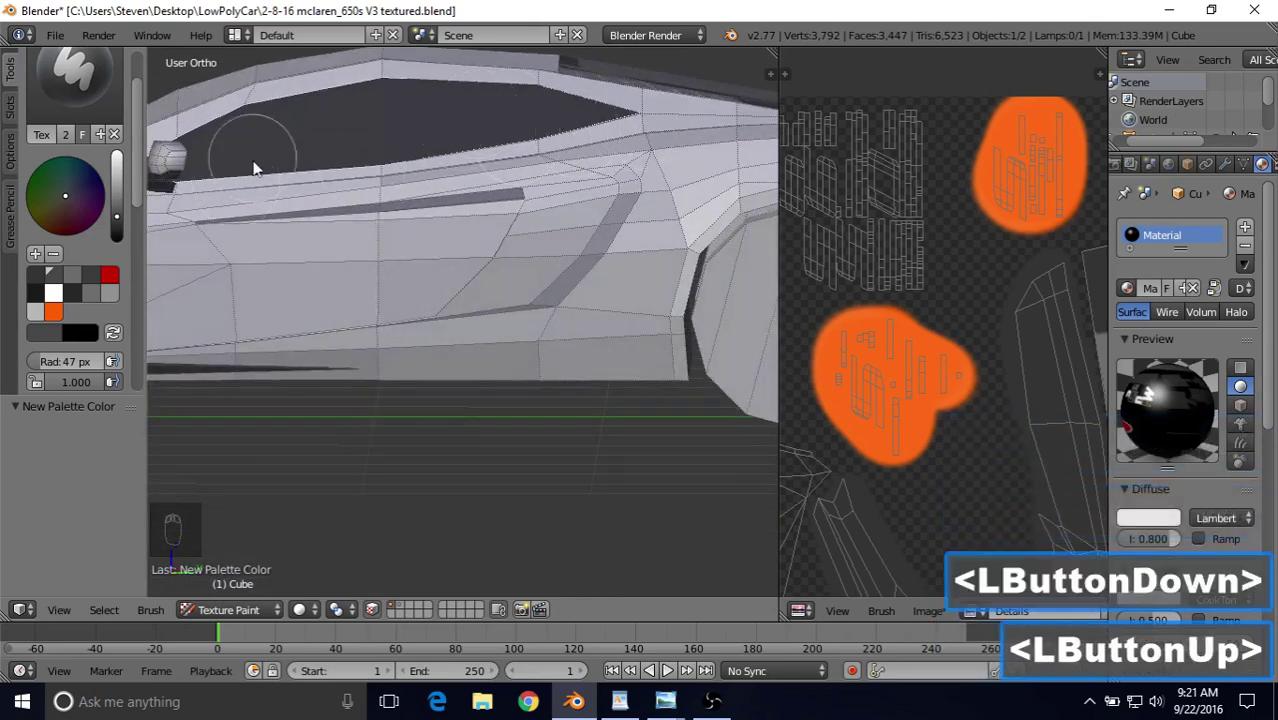
shift+middle_drag(427, 216, 531, 277)
mouse_move(445, 195)
mouse_down()
mouse_move(436, 185)
mouse_move(258, 247)
mouse_move(527, 230)
mouse_up()
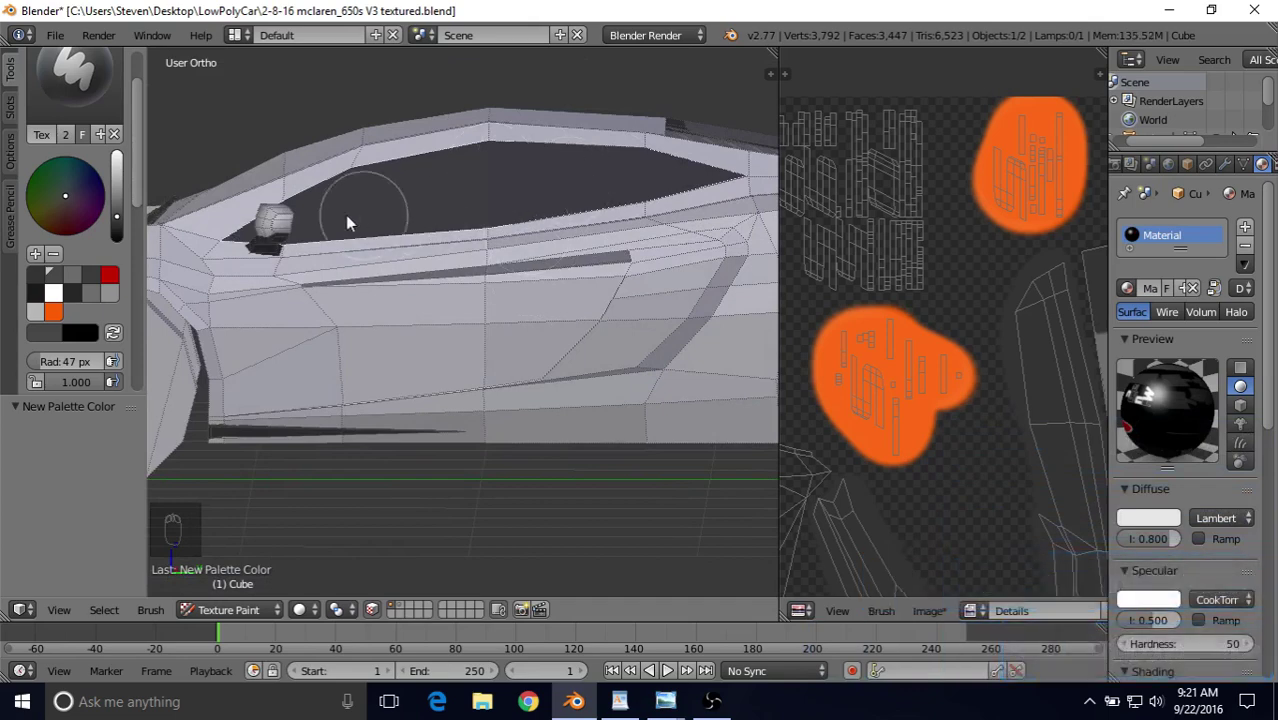
Turn off the face selection mask and inspect the dark side window from the car's front corner.
click(371, 609)
scroll(455, 210, down, 3)
middle_drag(455, 212, 464, 312)
Compare the grey palette swatches and set the brush to the mid grey in the third swatch.
click(57, 277)
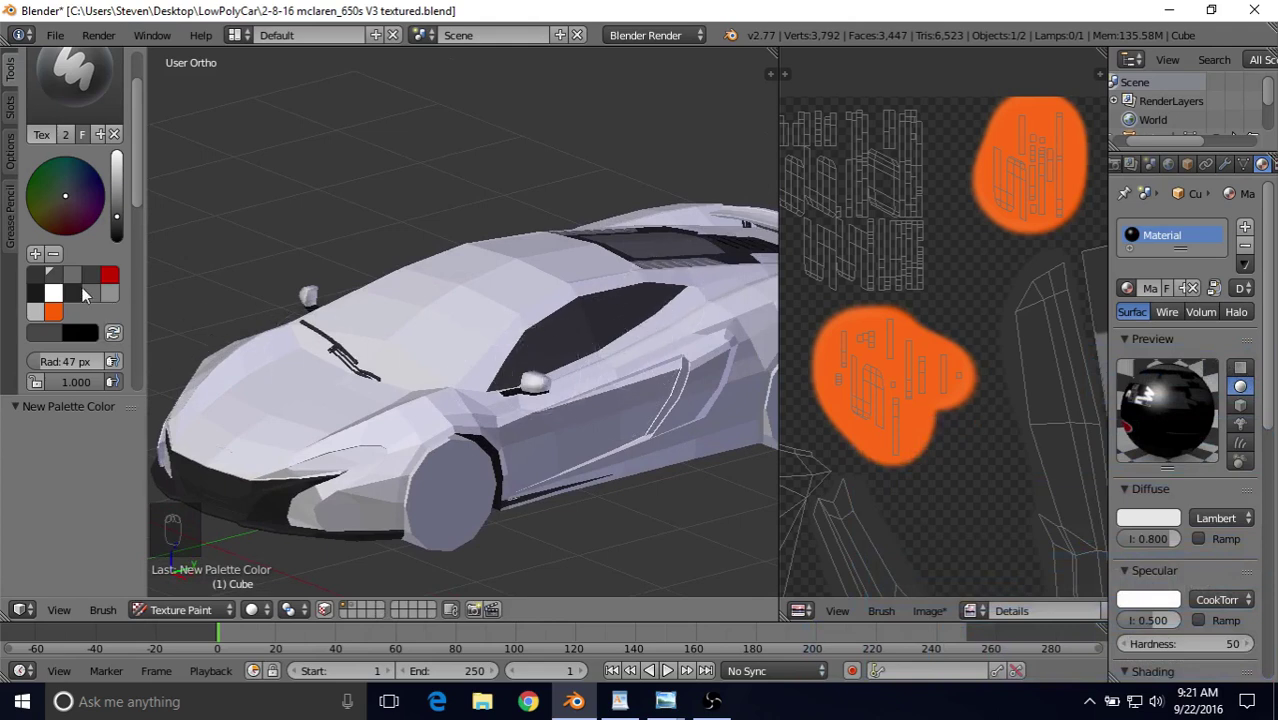
click(68, 280)
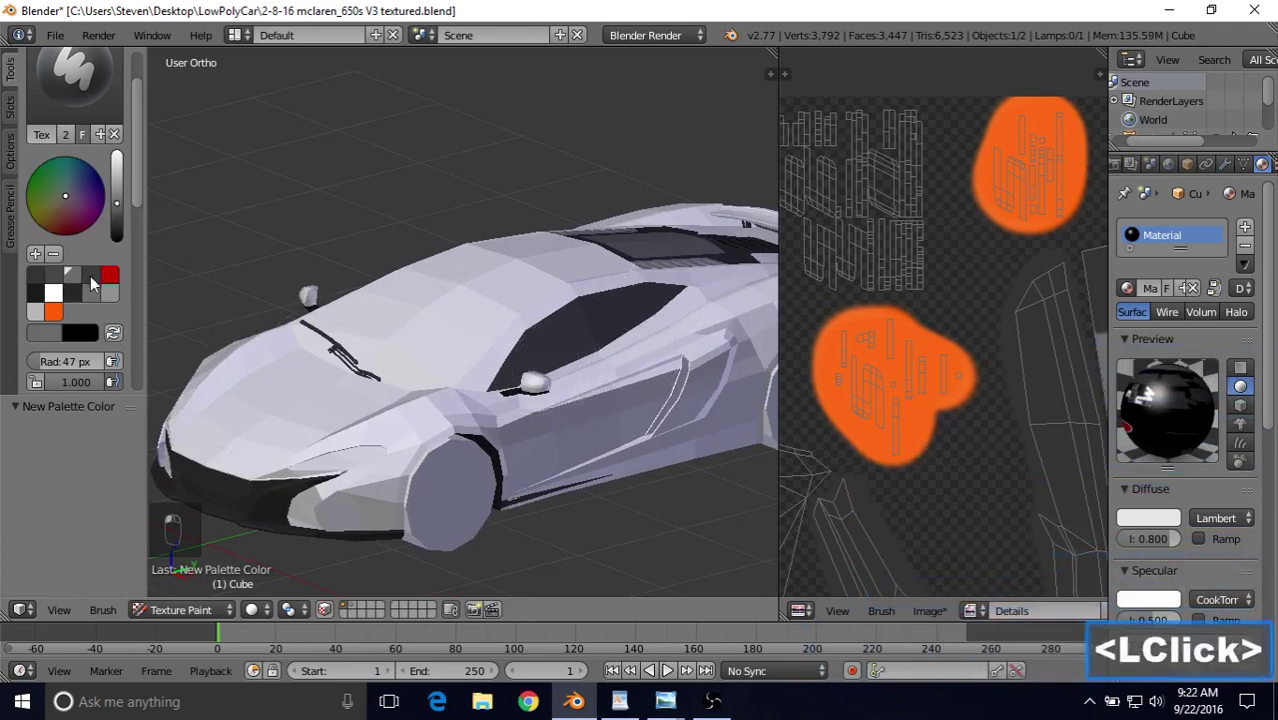
click(90, 283)
click(89, 280)
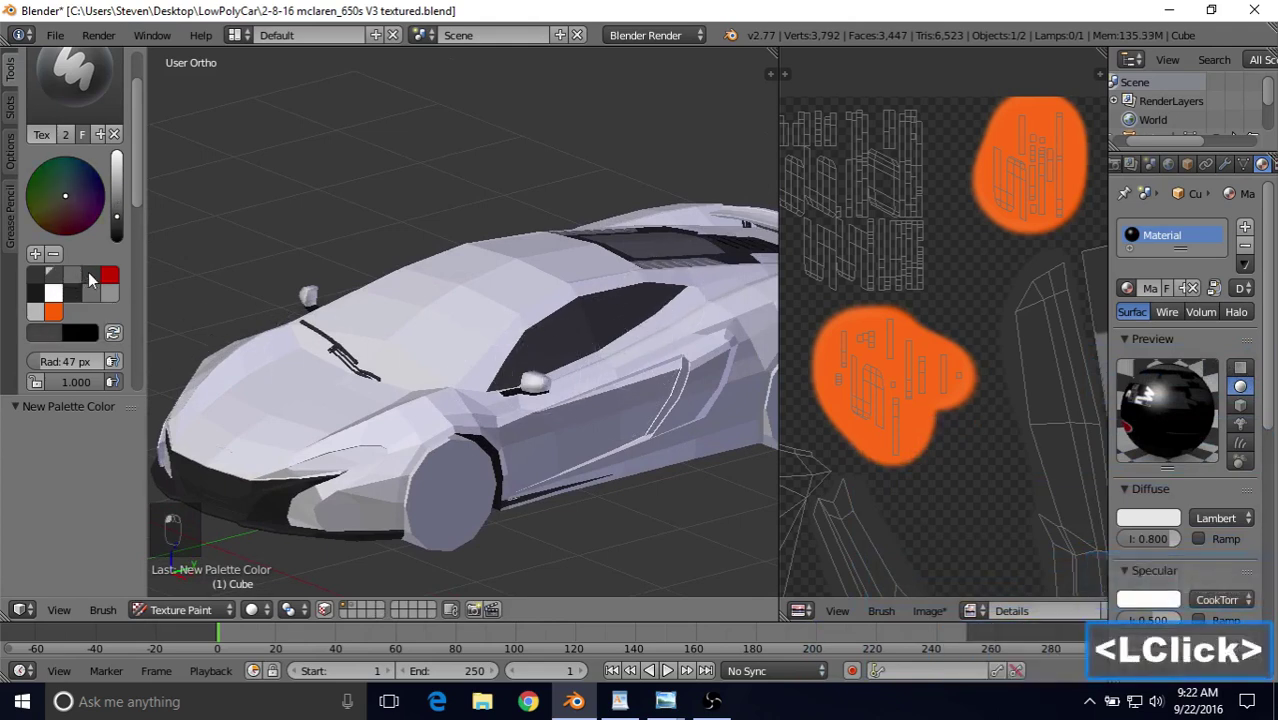
click(68, 277)
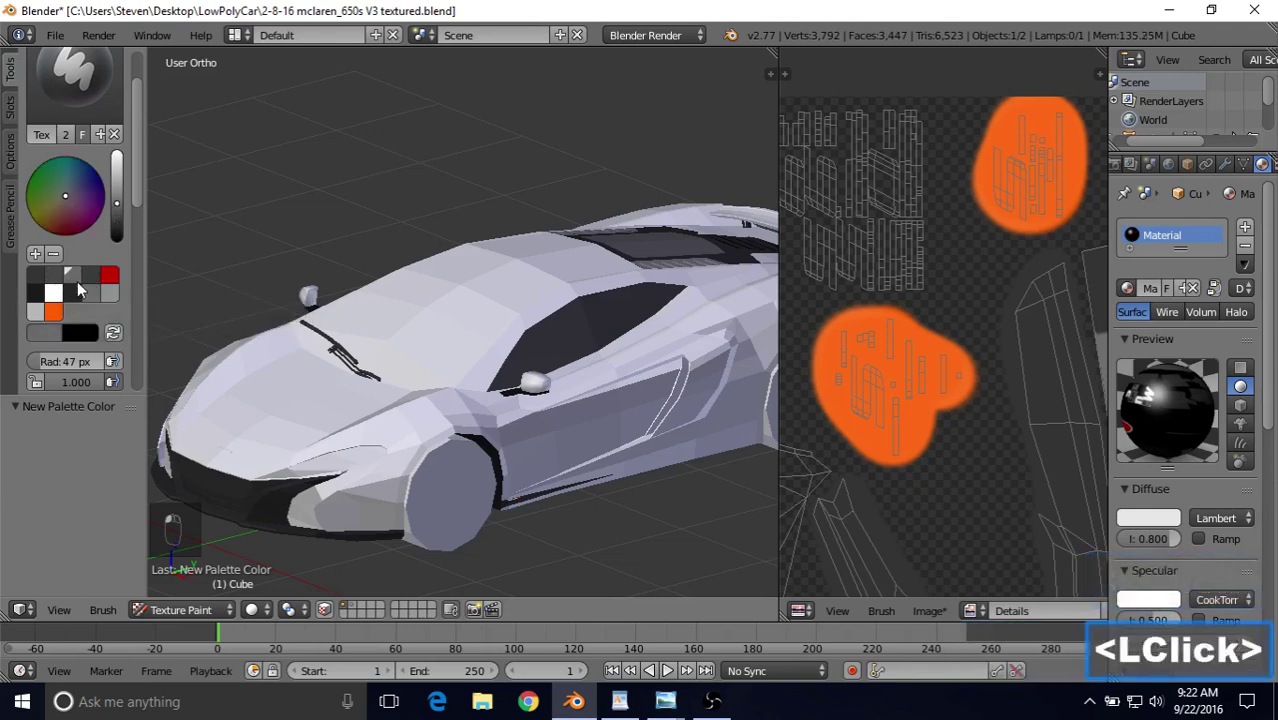
click(76, 280)
click(74, 292)
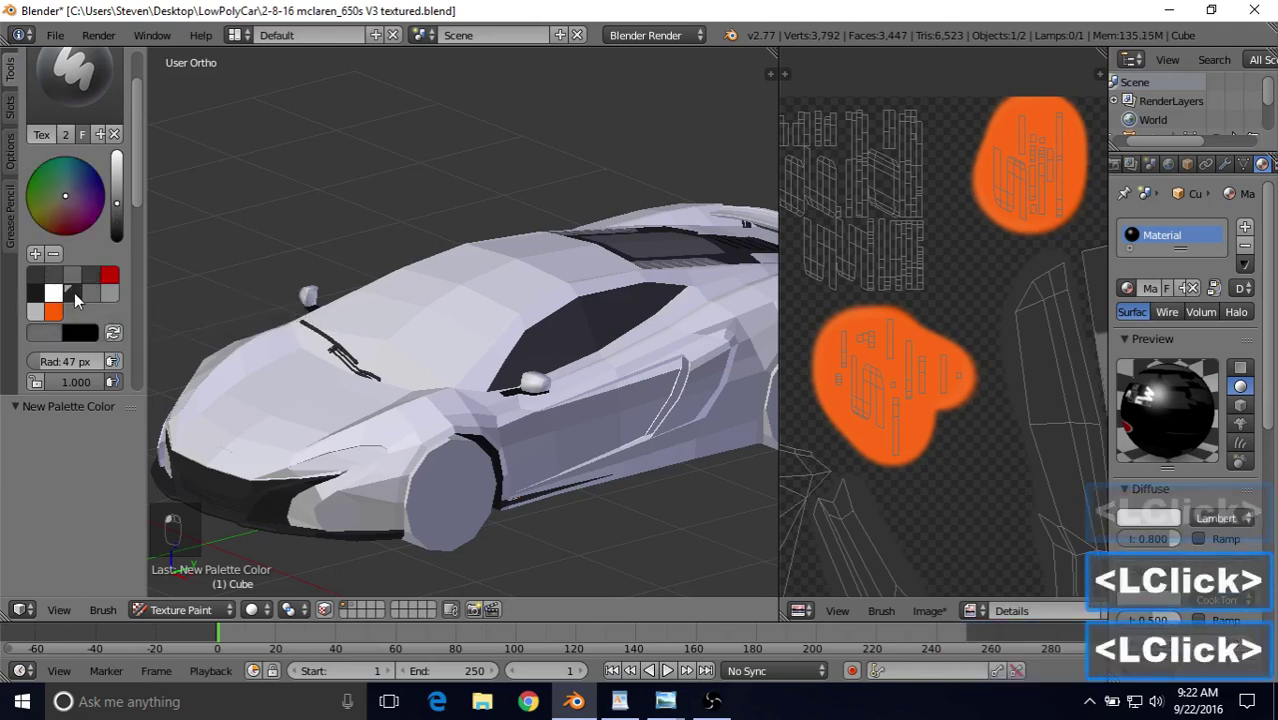
click(74, 272)
click(33, 283)
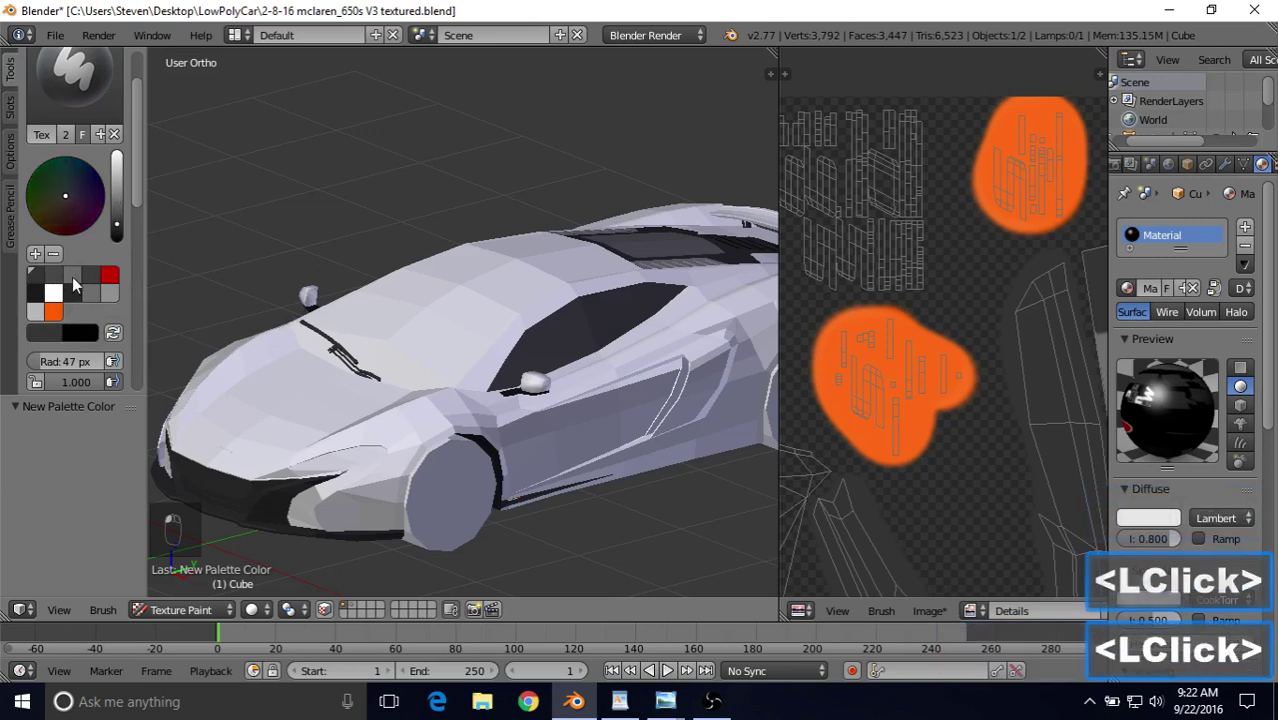
click(82, 276)
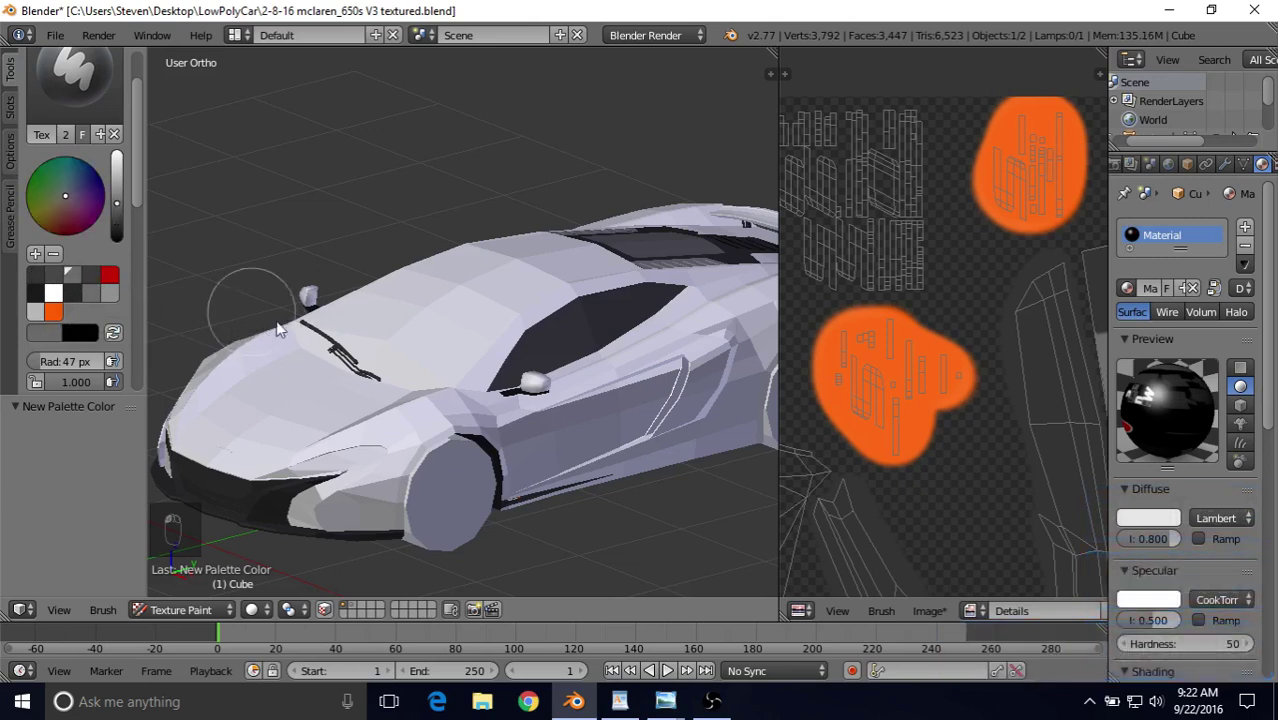
Set the brush radius to 5 px and the stroke method to Line.
drag(135, 199, 134, 239)
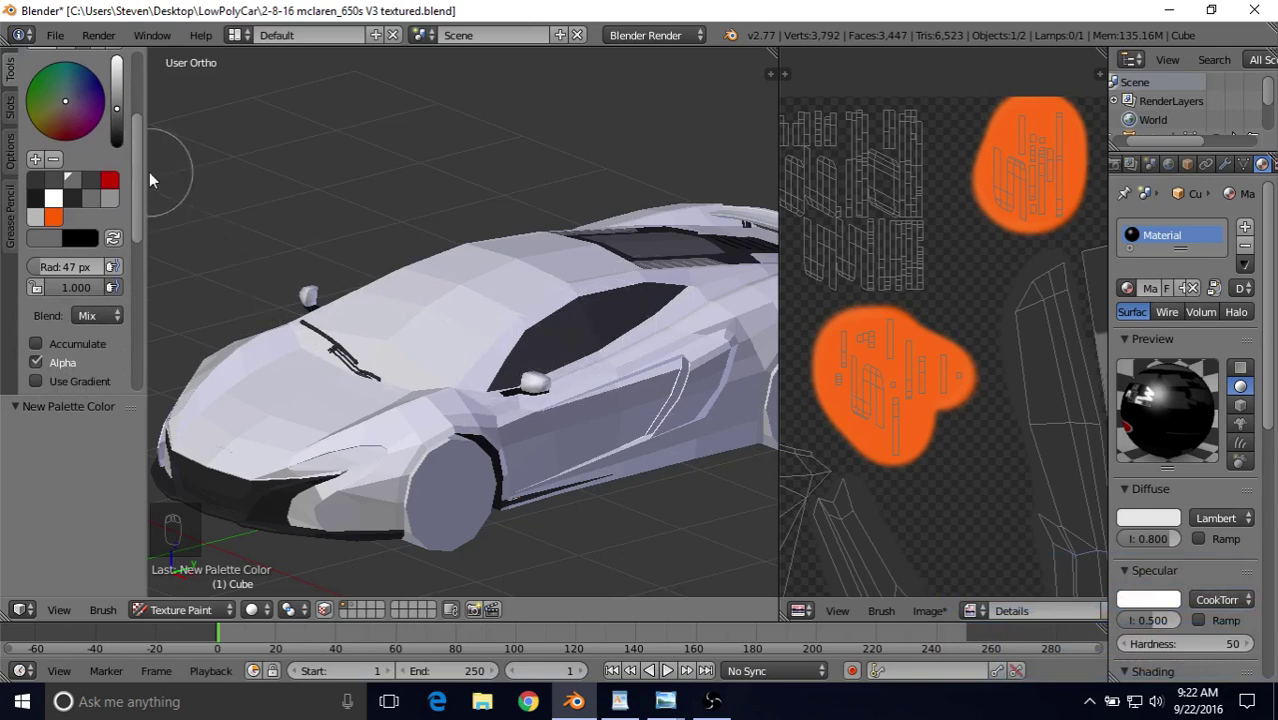
drag(138, 177, 143, 209)
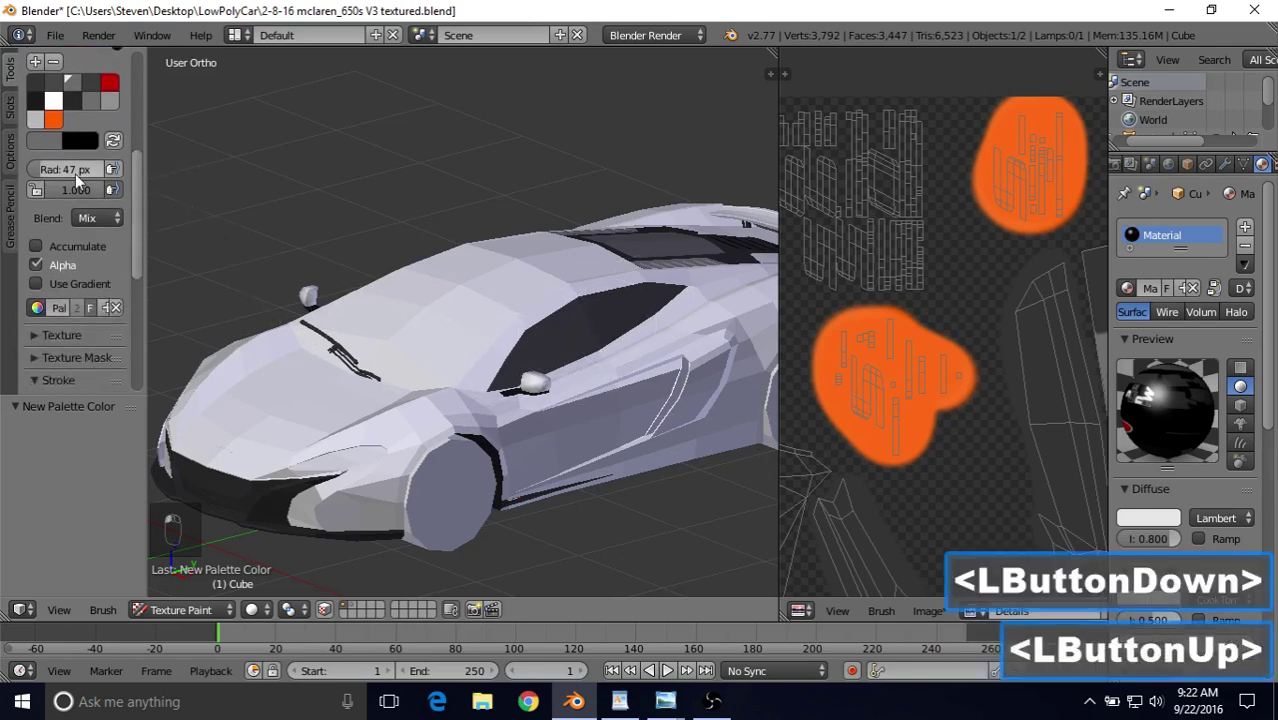
click(73, 170)
text(5)
key(Return)
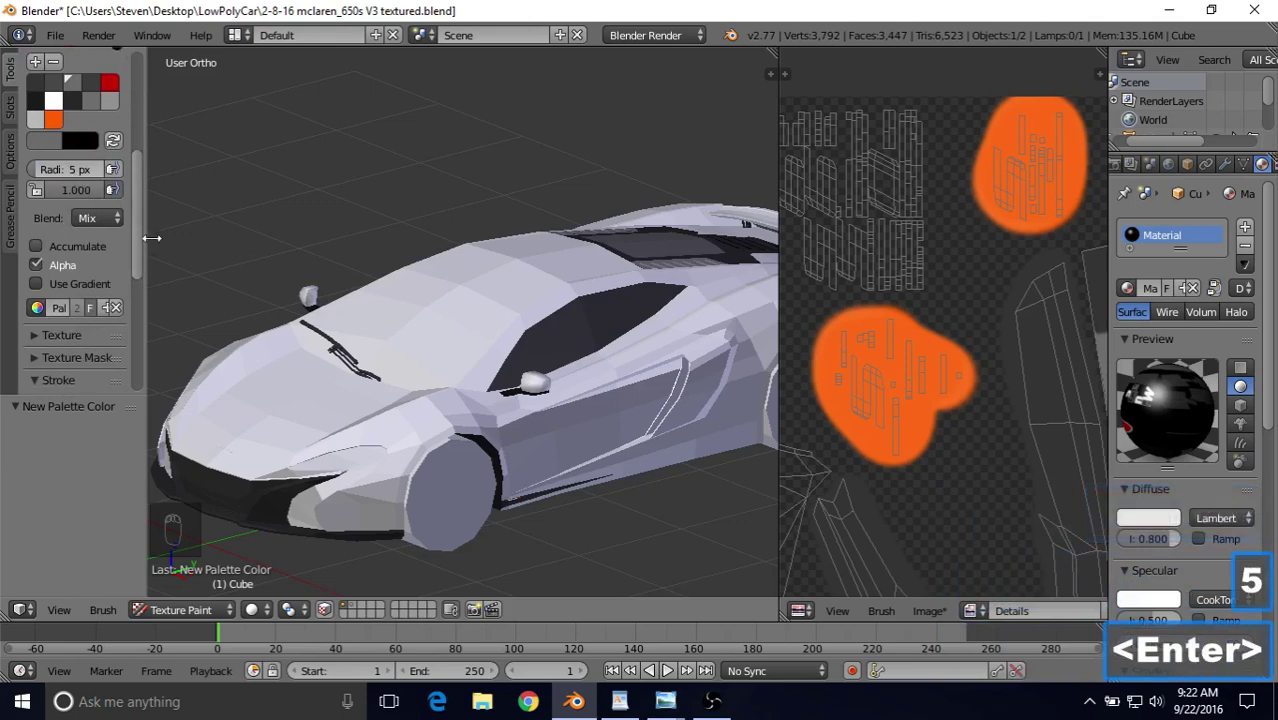
drag(137, 244, 145, 344)
click(56, 151)
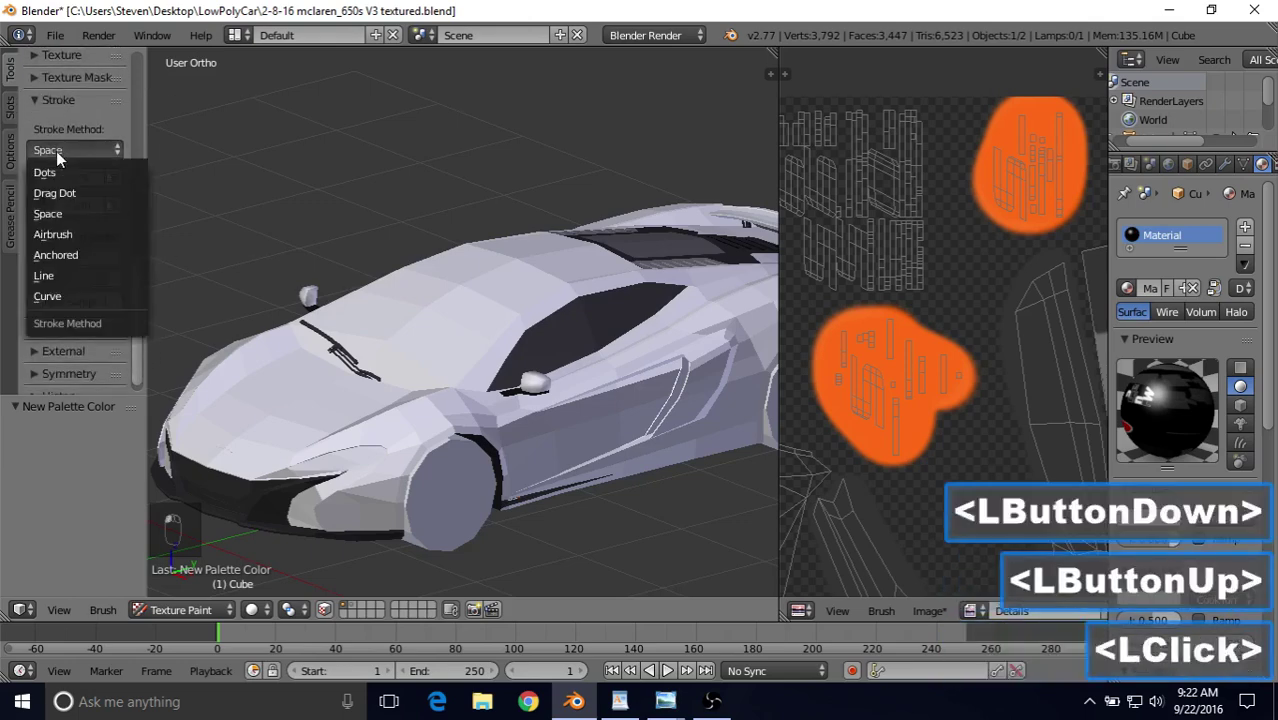
click(62, 273)
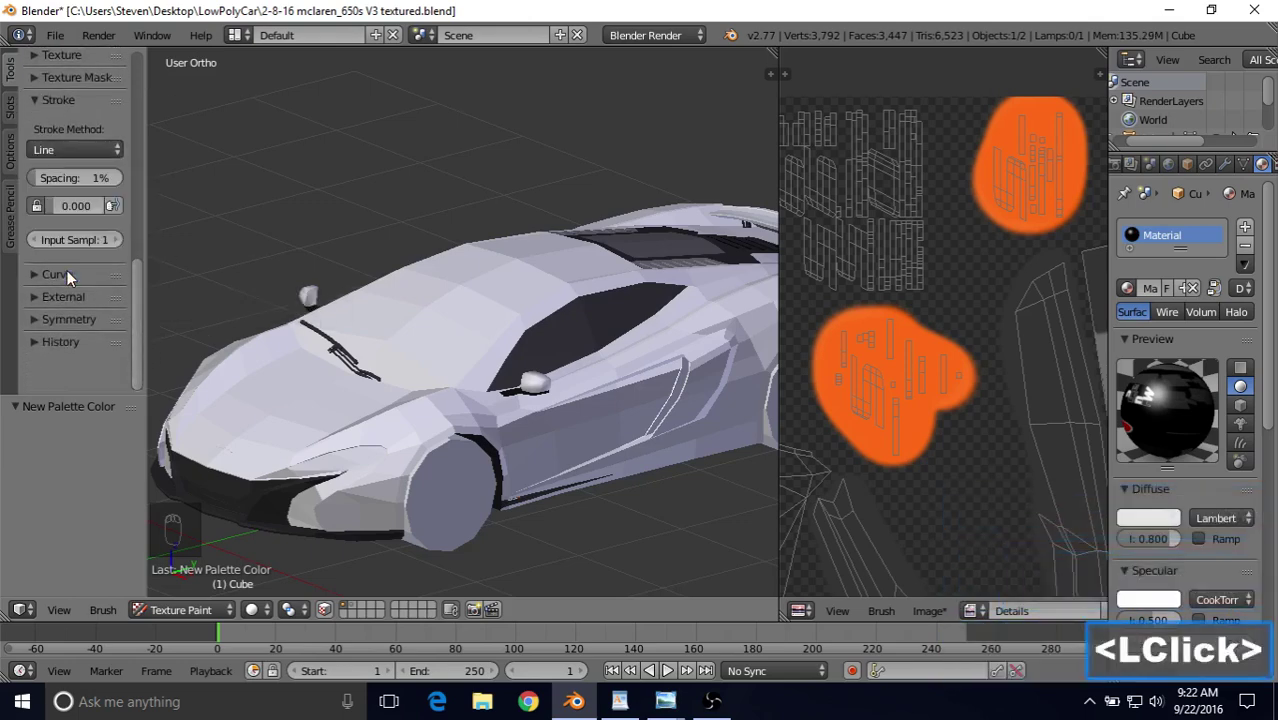
Turn on the face selection mask and frame the side window in the right orthographic view.
middle_drag(523, 305, 439, 285)
scroll(439, 285, up, 2)
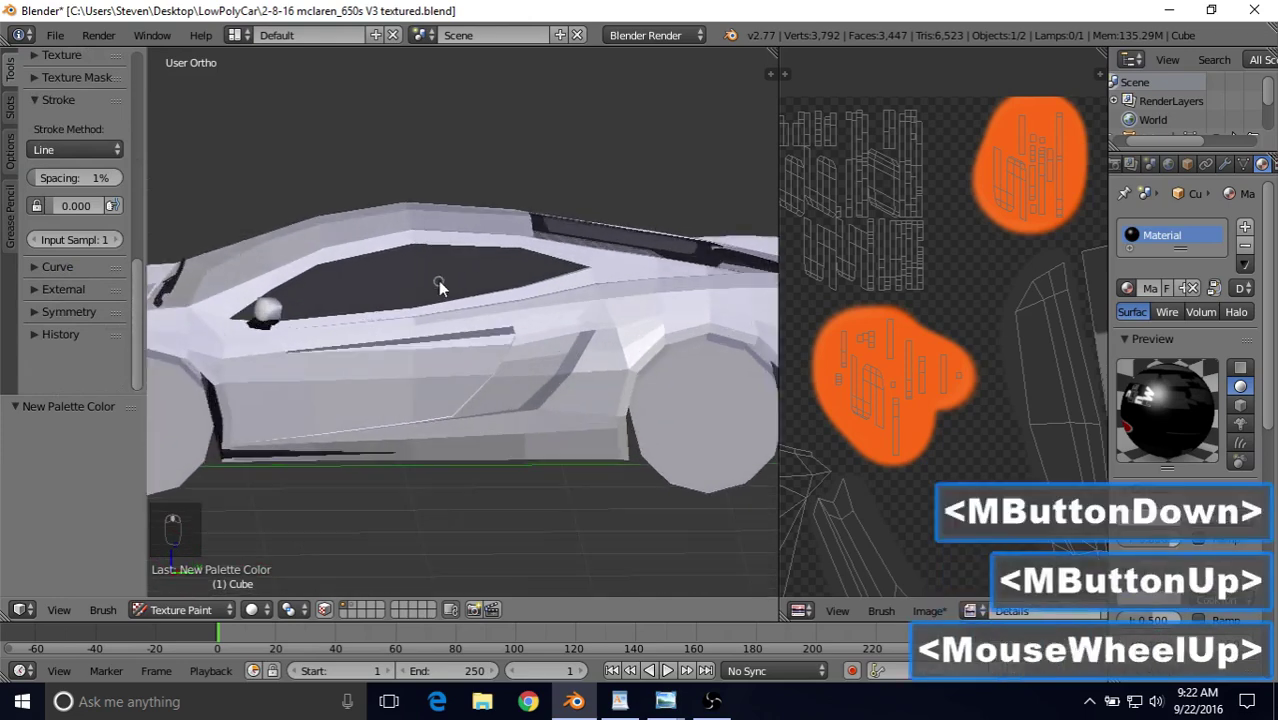
click(352, 609)
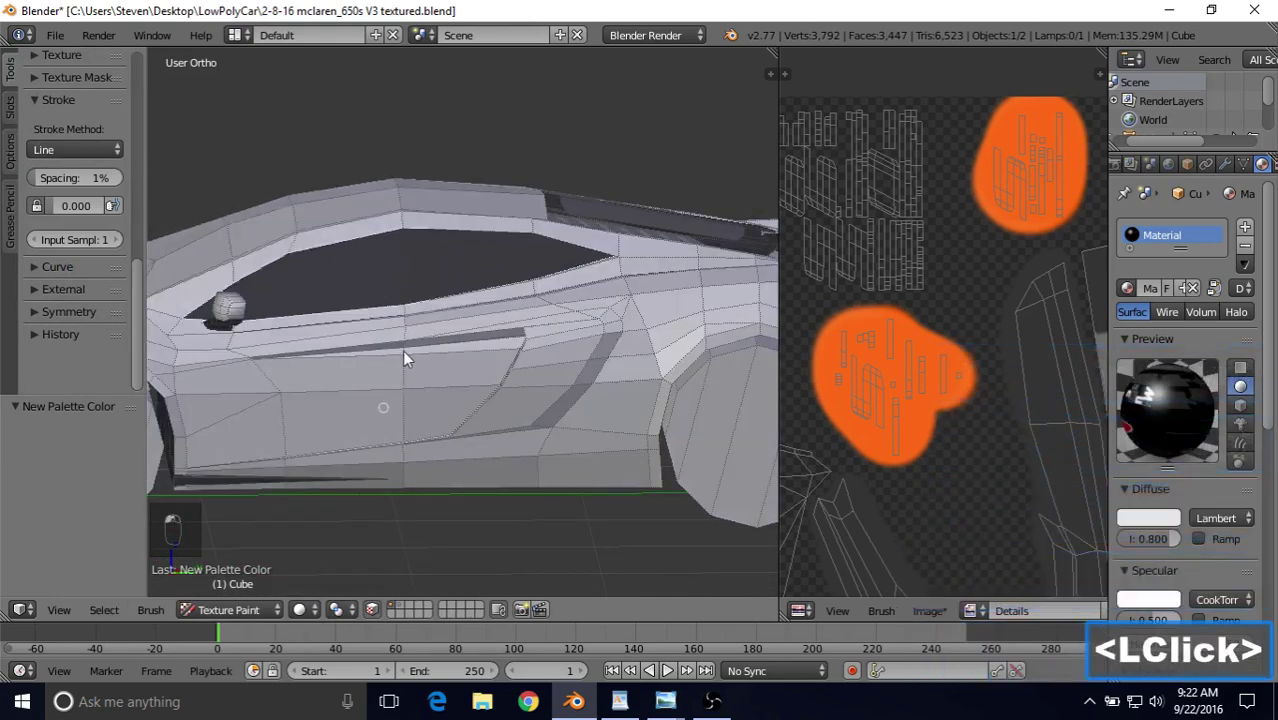
shift+middle_drag(402, 350, 563, 305)
scroll(494, 302, up, 3)
middle_drag(450, 288, 432, 283)
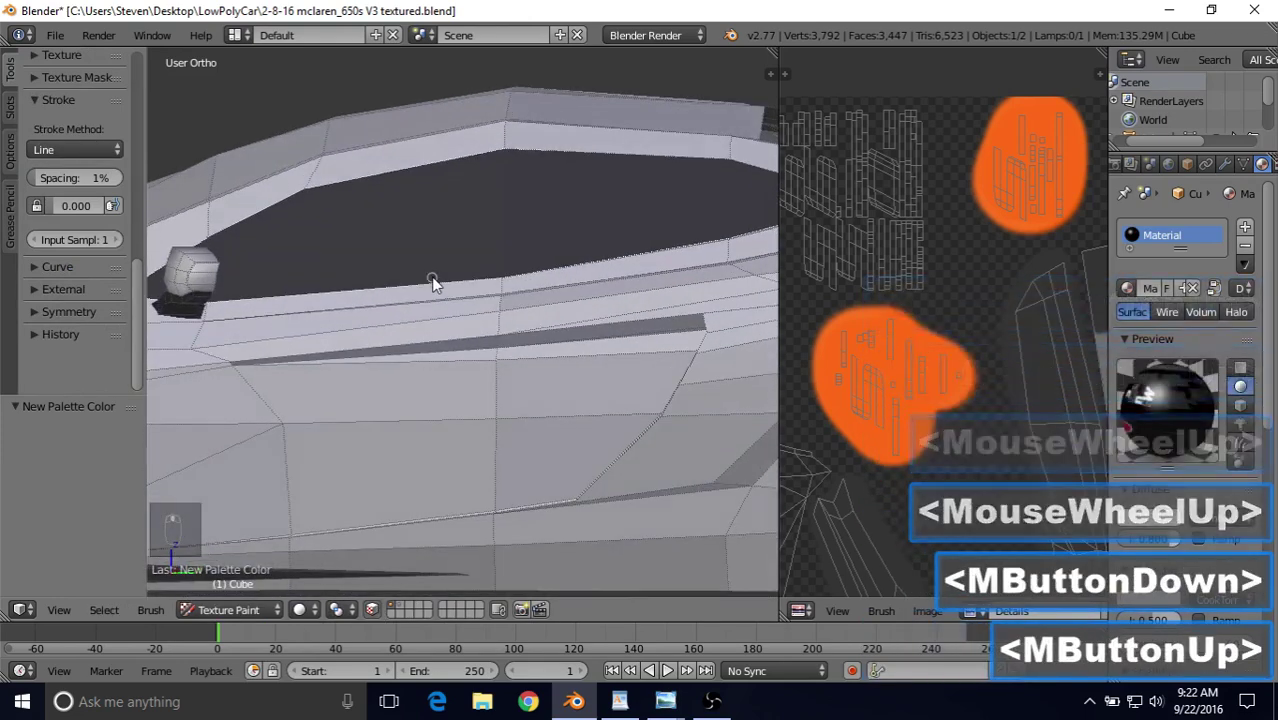
key(KP_3)
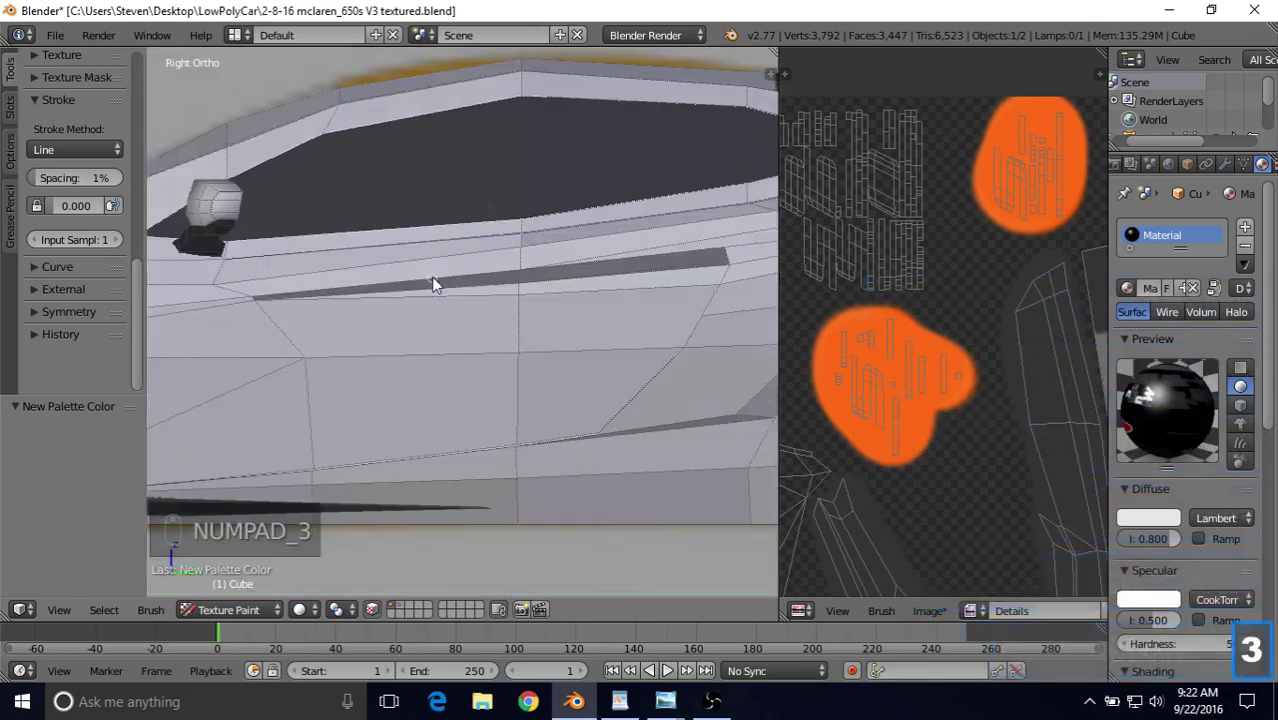
shift+middle_drag(491, 231, 466, 309)
scroll(517, 312, down, 2)
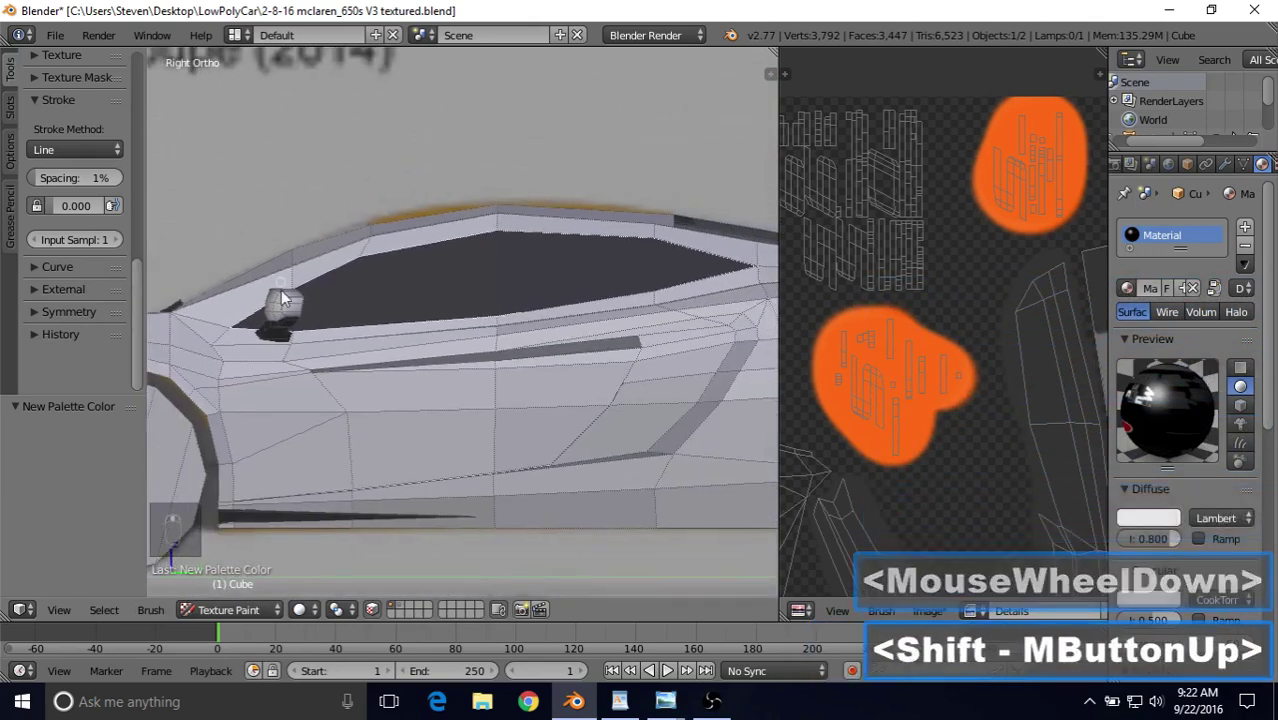
Set the stroke method to Space, try a freehand grey line across the side window, and undo it.
click(80, 149)
click(54, 213)
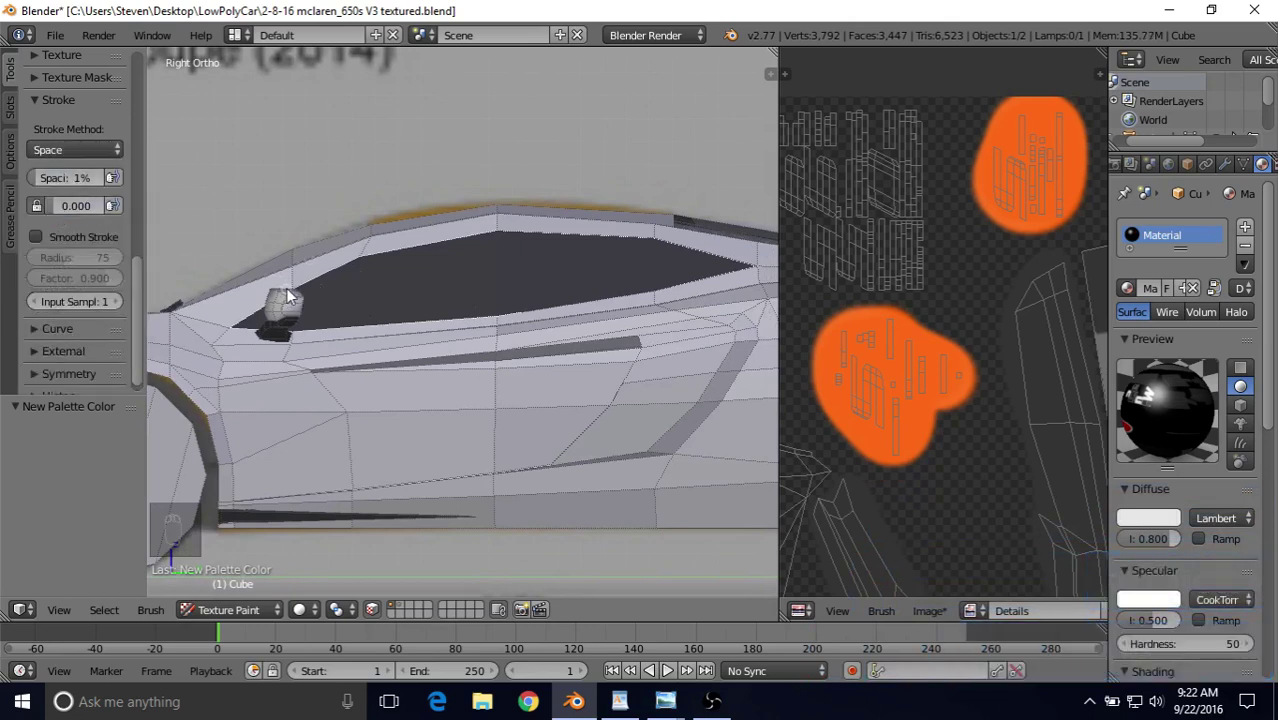
drag(287, 296, 293, 296)
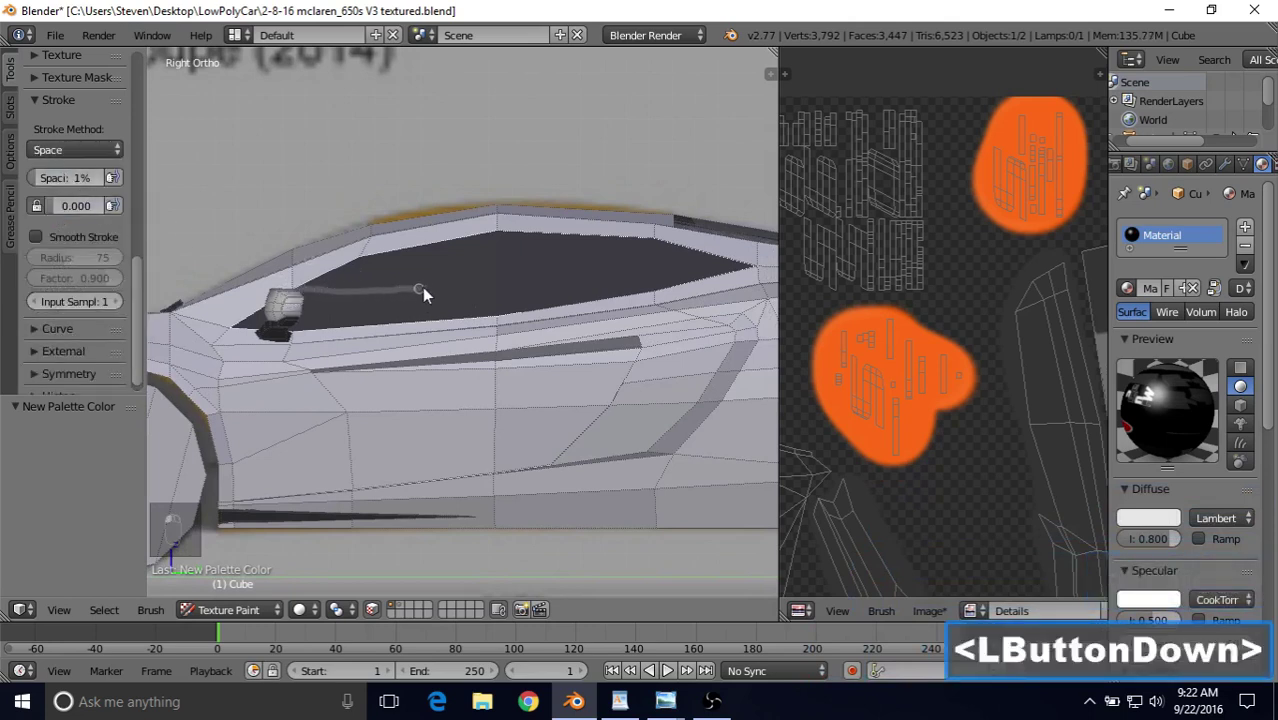
drag(732, 249, 749, 242)
scroll(458, 312, up, 2)
key(ctrl+z)
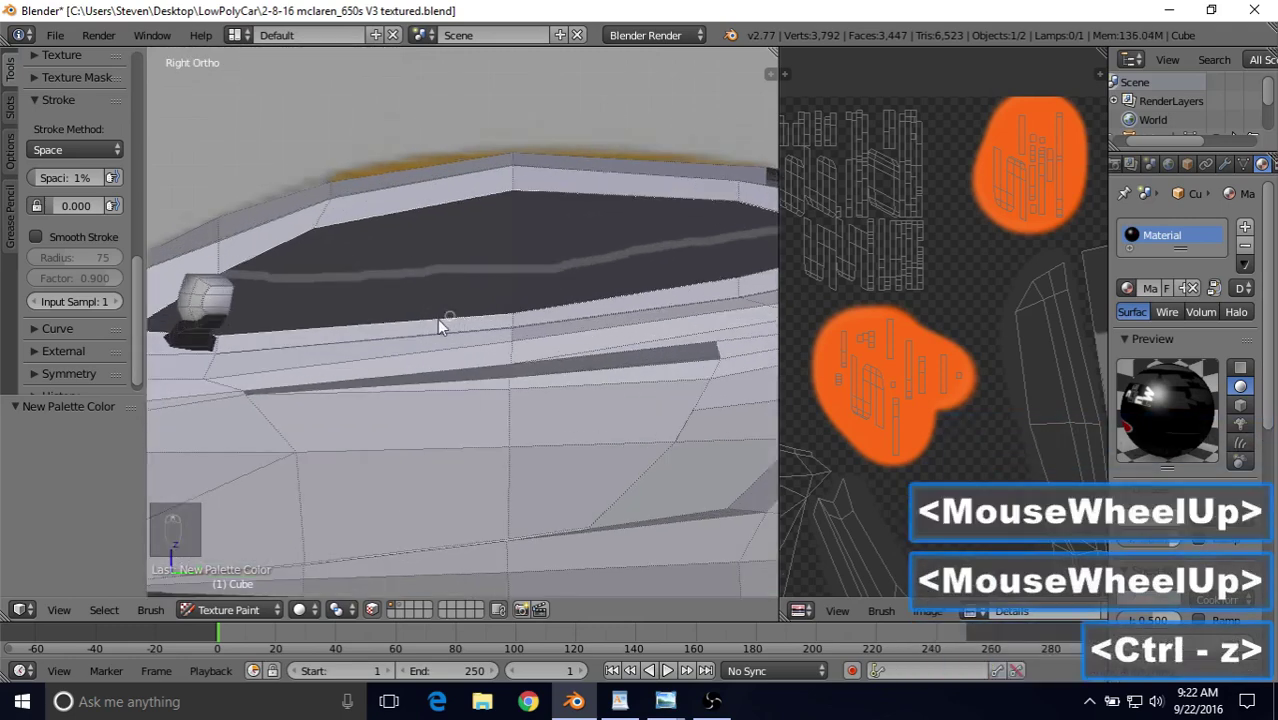
Try a second freehand grey line from the mirror to the window's rear end, inspect it, and undo it.
drag(231, 281, 231, 281)
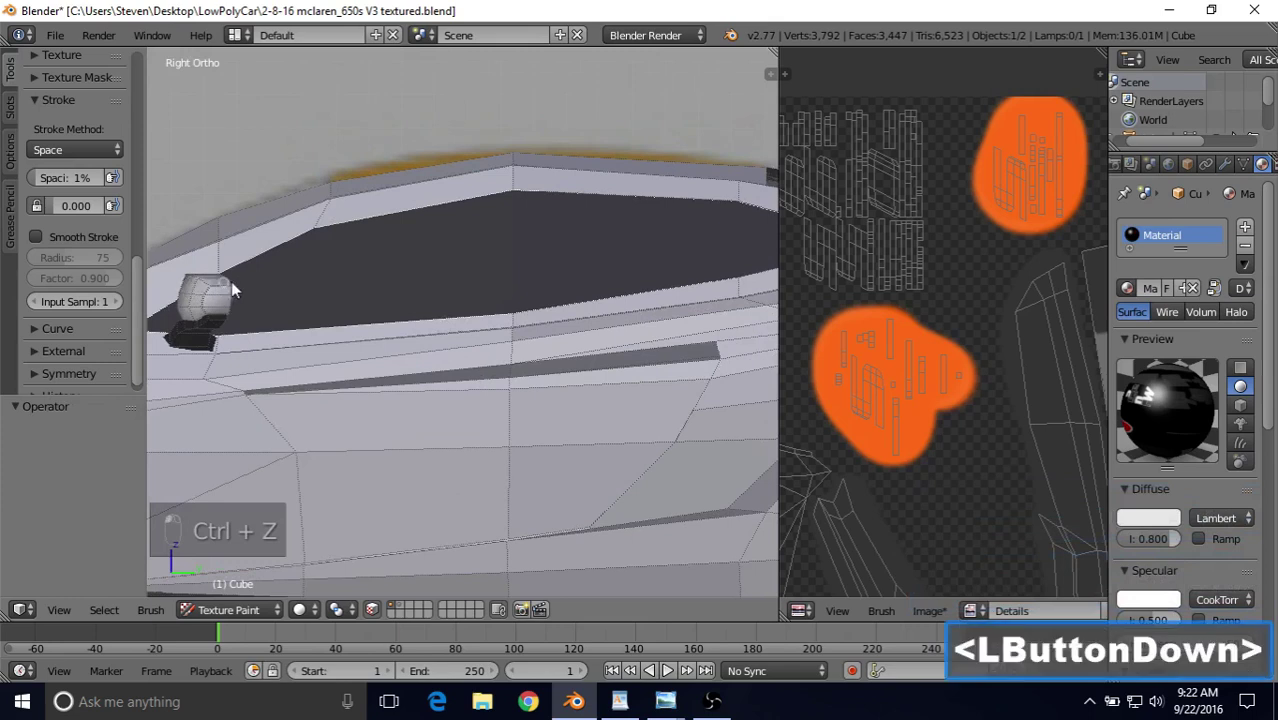
drag(383, 276, 466, 270)
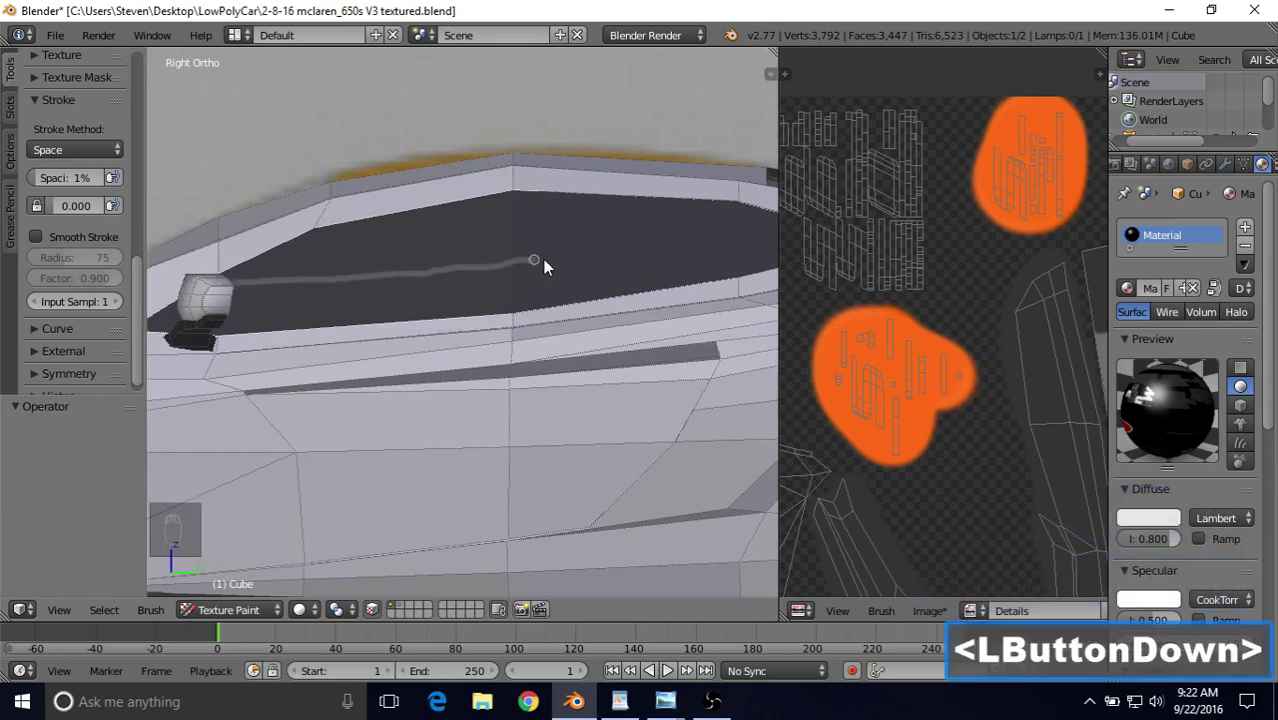
drag(765, 224, 777, 221)
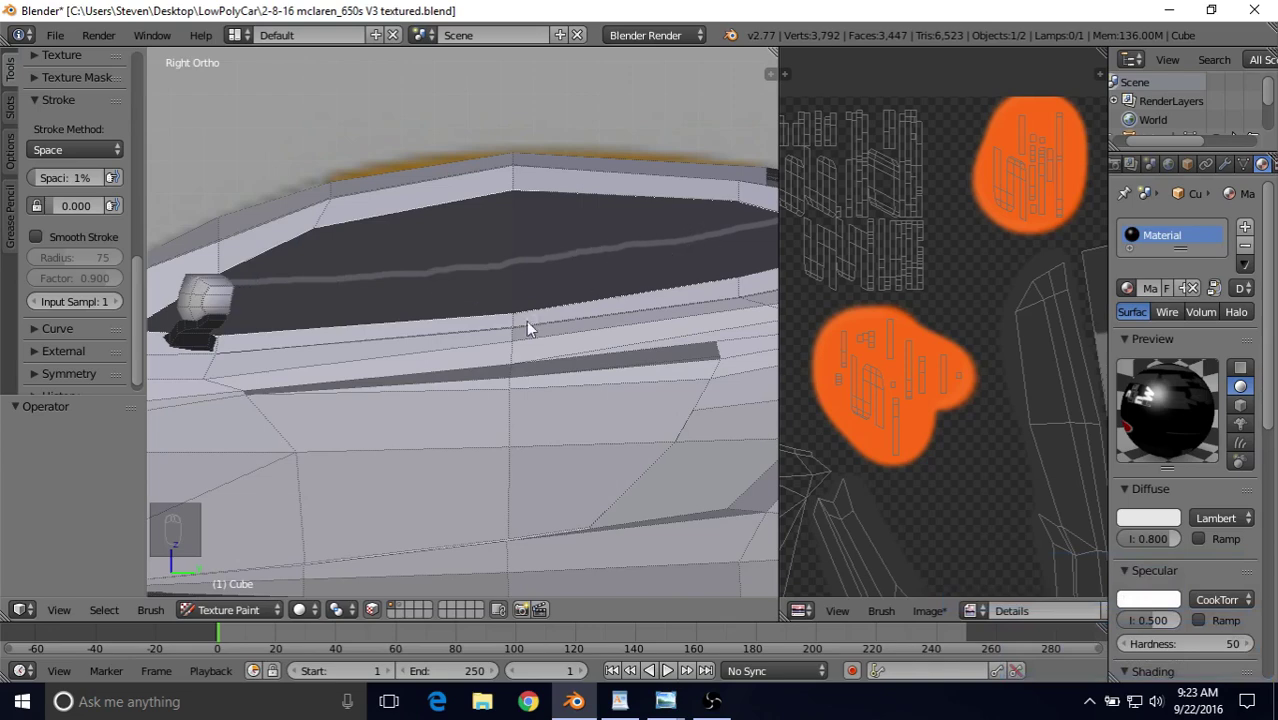
shift+middle_drag(529, 328, 410, 352)
scroll(410, 352, up, 3)
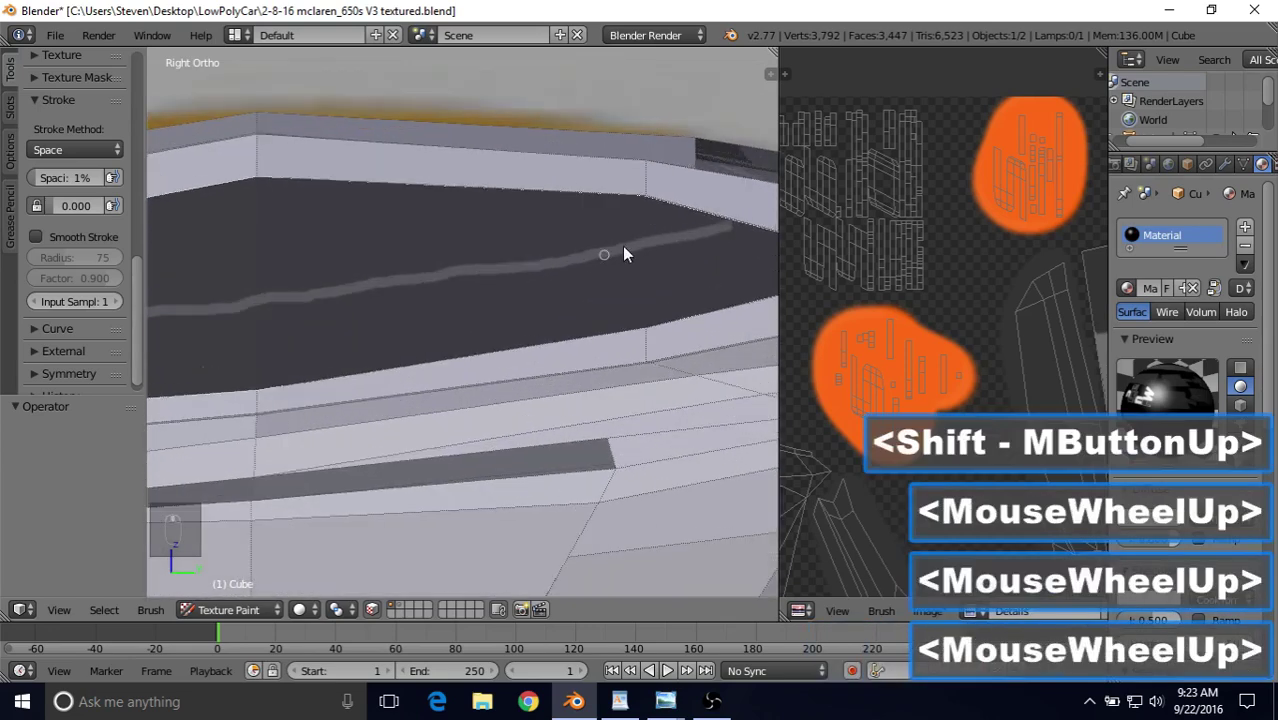
scroll(523, 359, down, 2)
scroll(523, 359, up, 1)
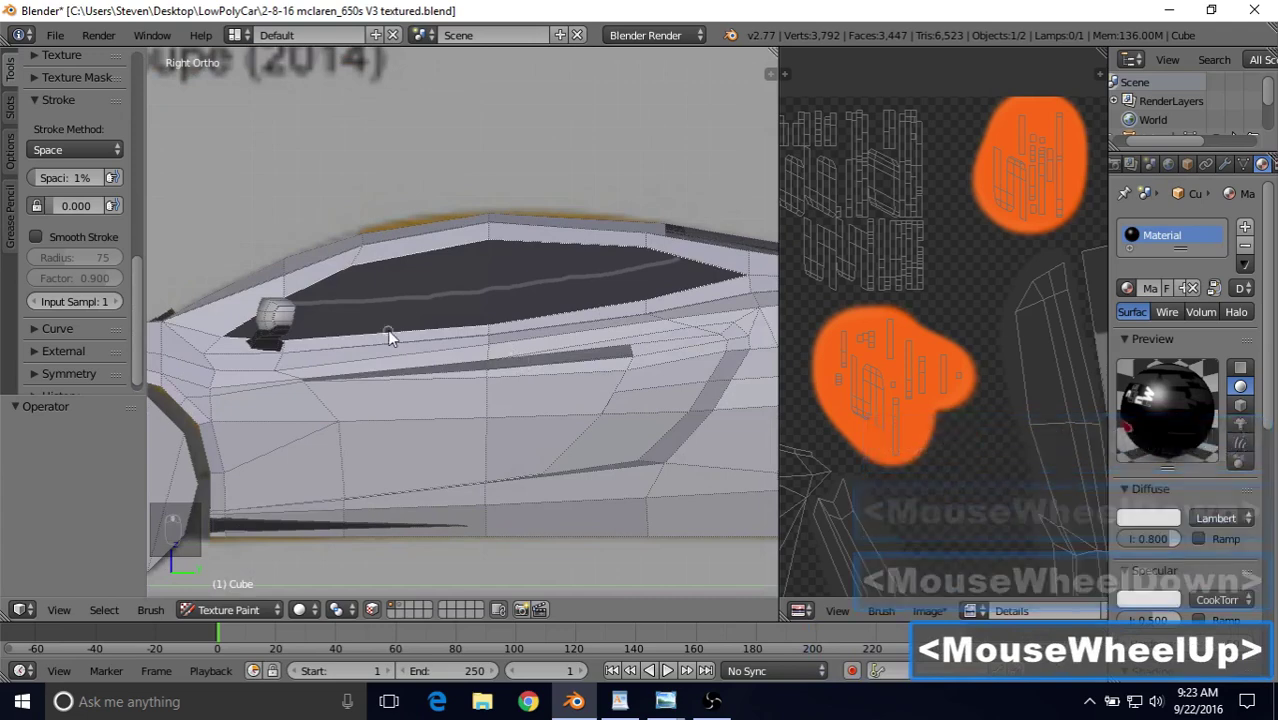
key(ctrl+z)
Set the stroke method to Curve and replace the existing paint curve with a new one.
click(93, 148)
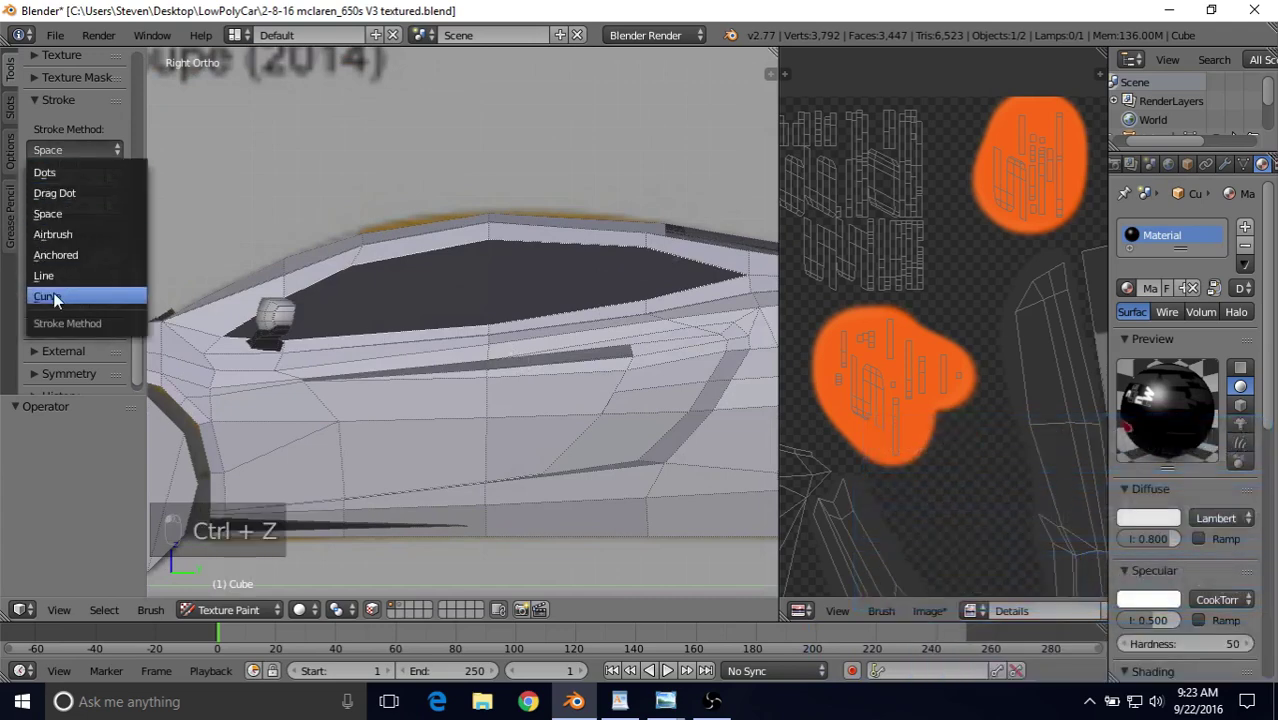
click(45, 296)
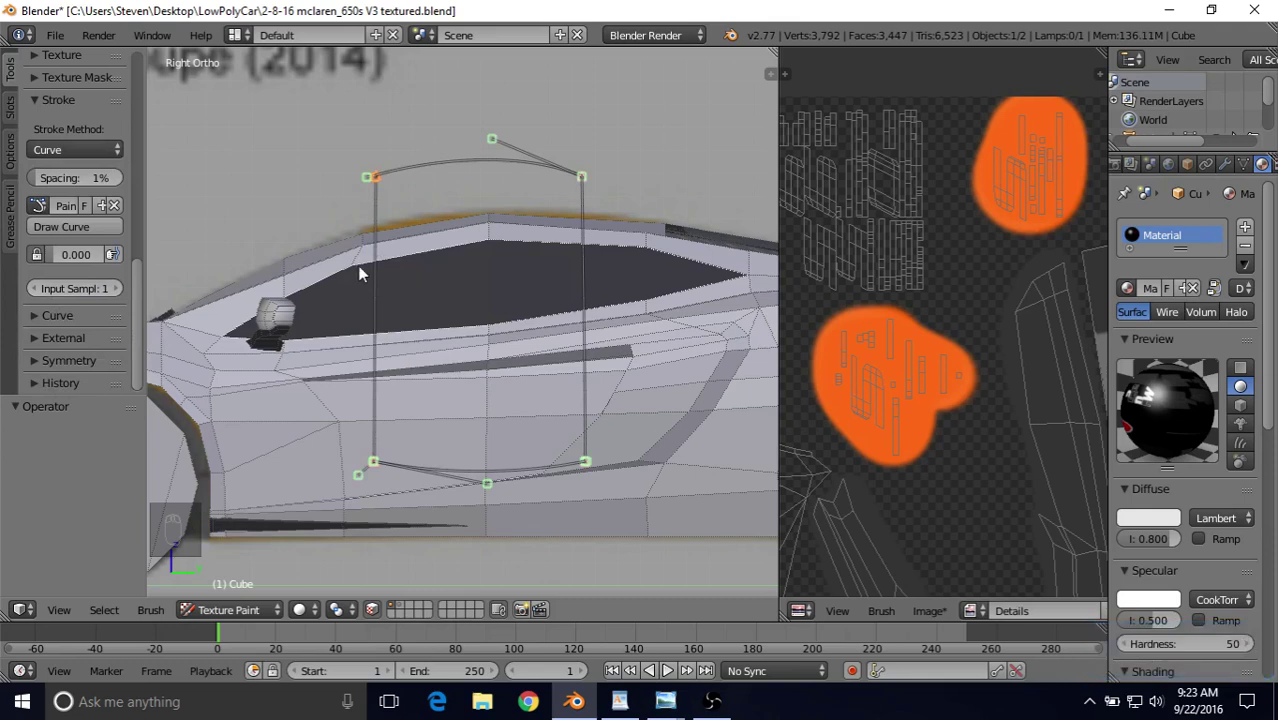
click(39, 207)
right_click(41, 207)
click(115, 205)
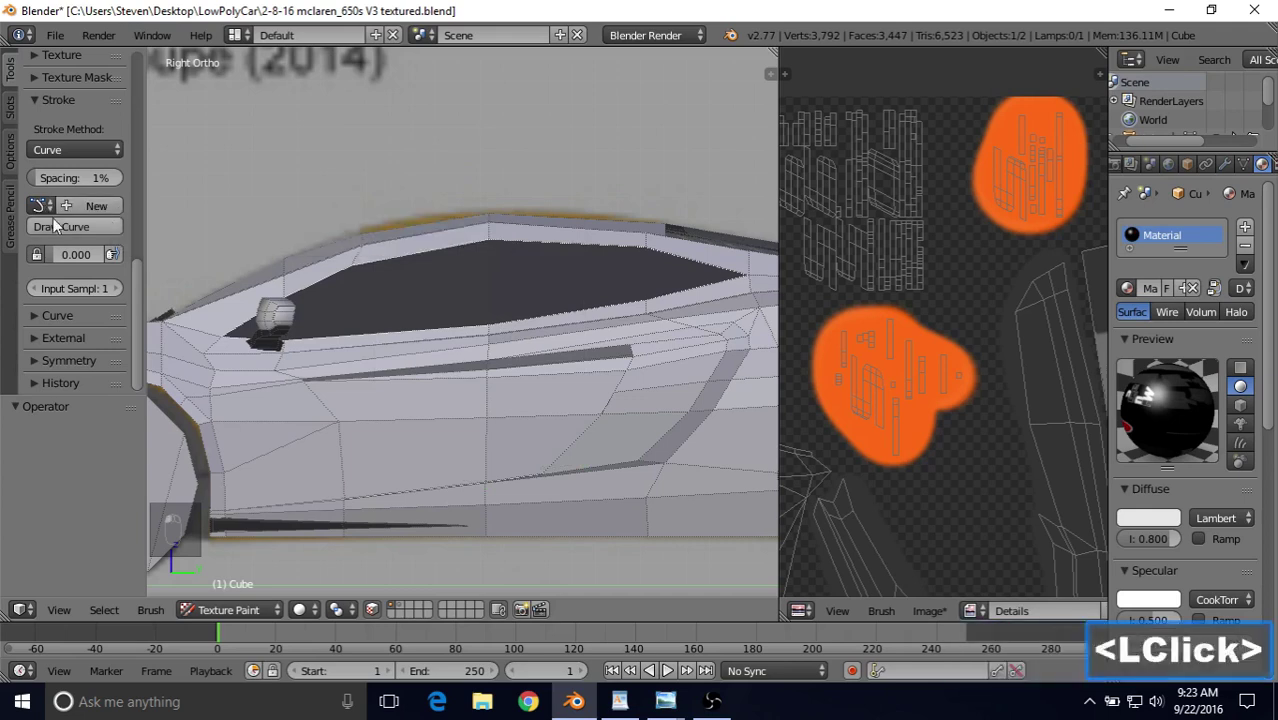
click(93, 205)
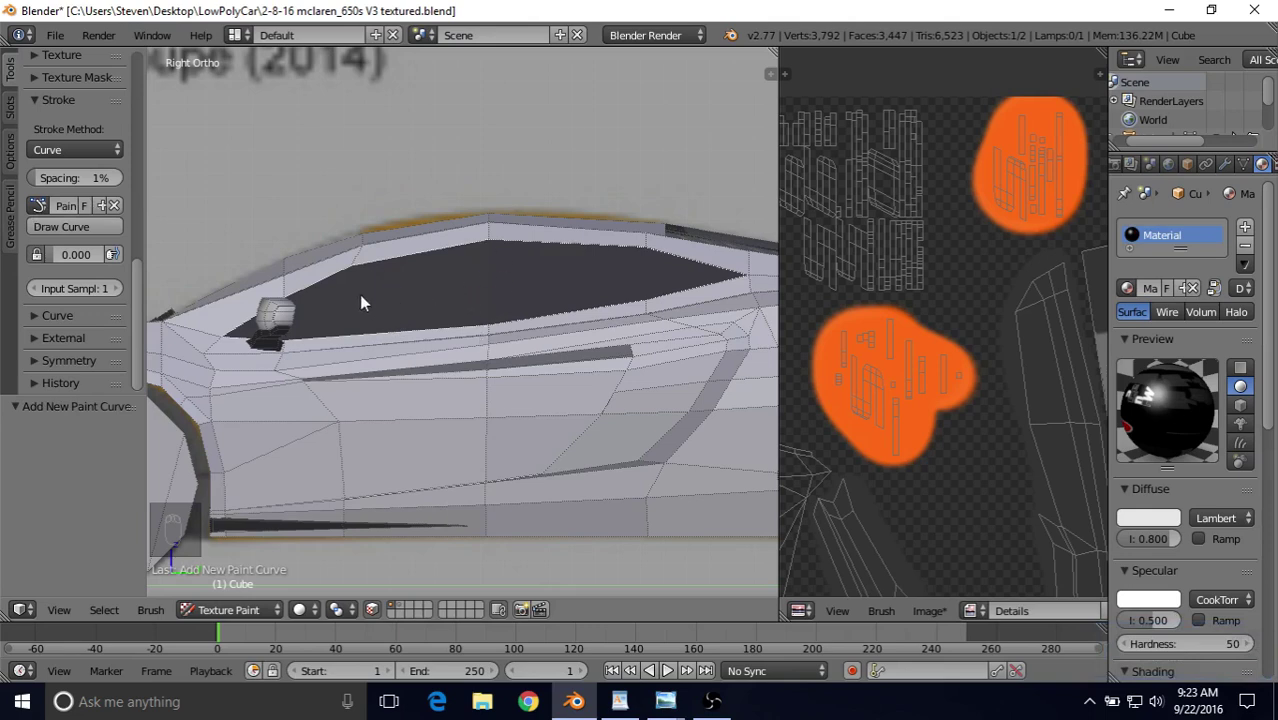
Place the paint curve's start point at the side mirror and its end point just above the window's rear corner.
key(ctrl)
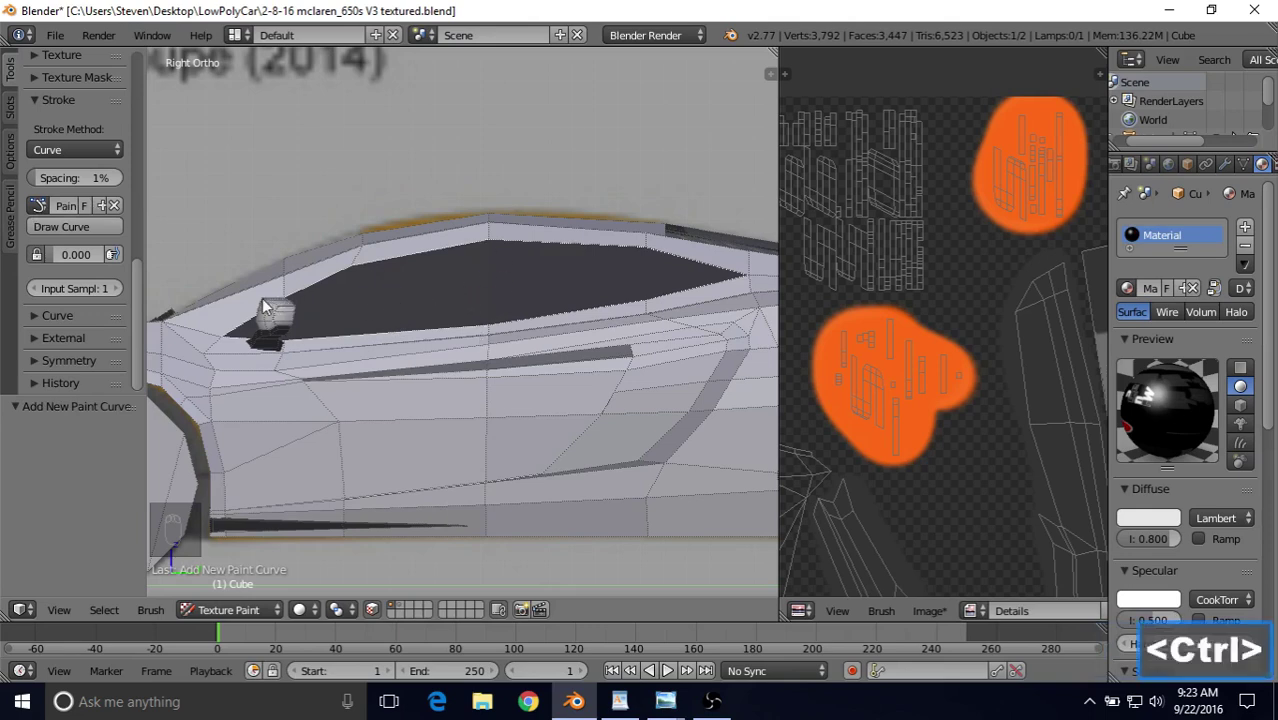
ctrl+click(262, 300)
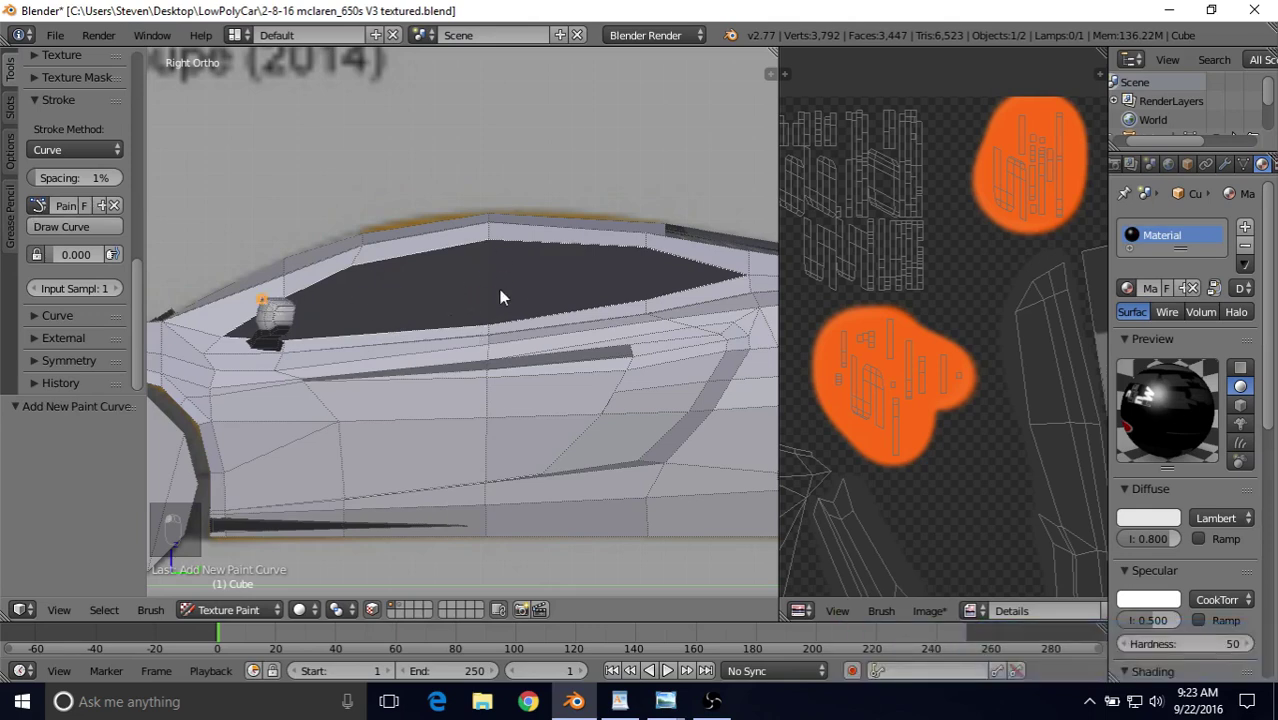
ctrl+click(714, 252)
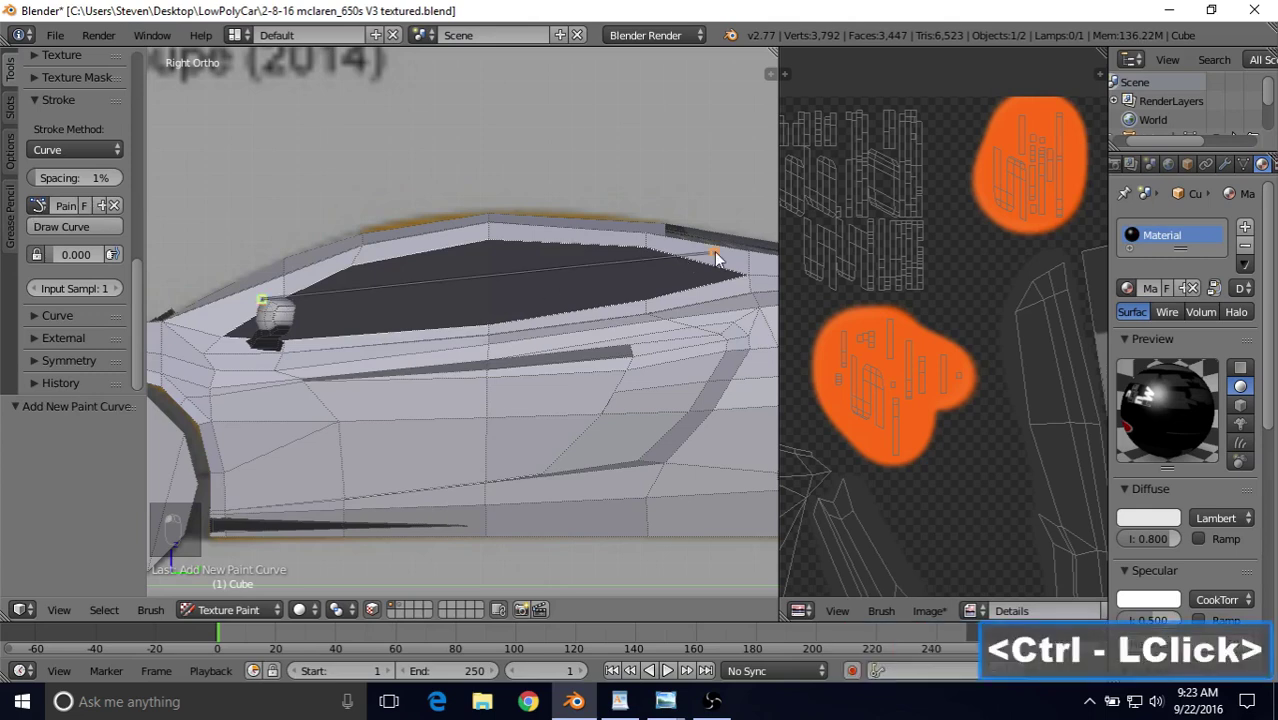
Bend the paint curve gently downward by pulling its end handle below the window's middle, and paint the stroke along it.
right_click(278, 290)
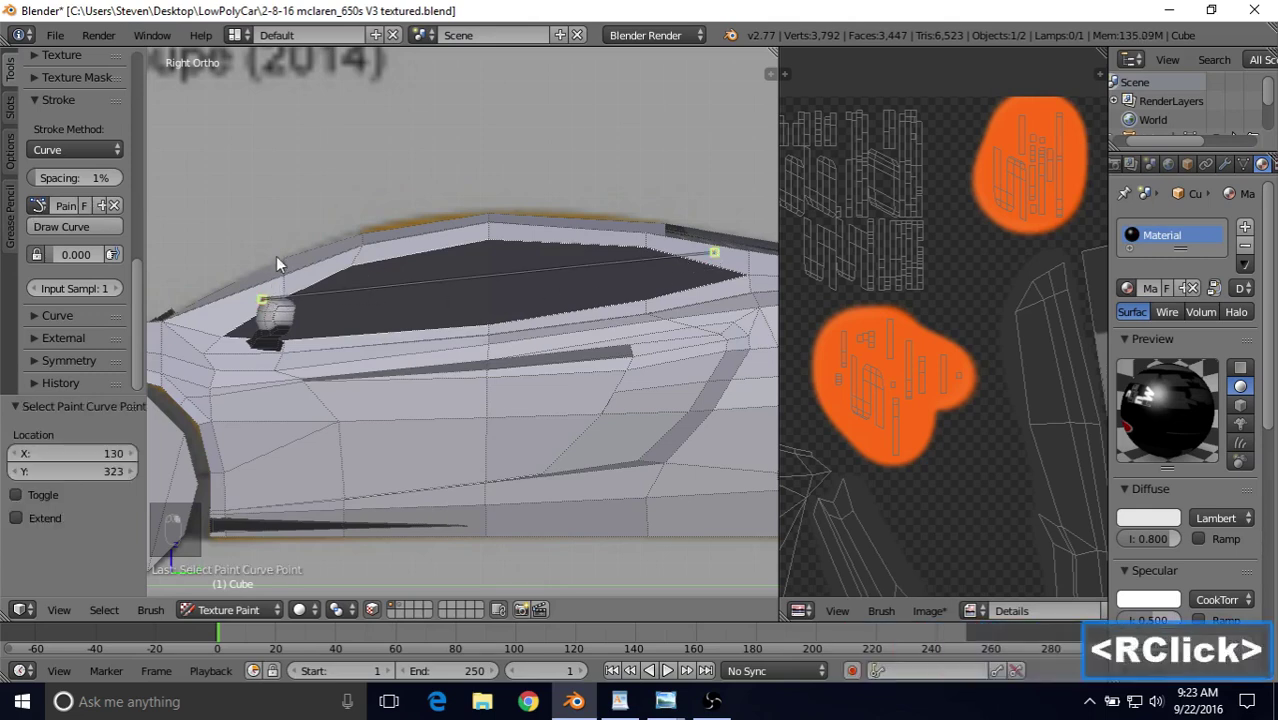
key(g)
click(260, 285)
right_click(261, 290)
key(g)
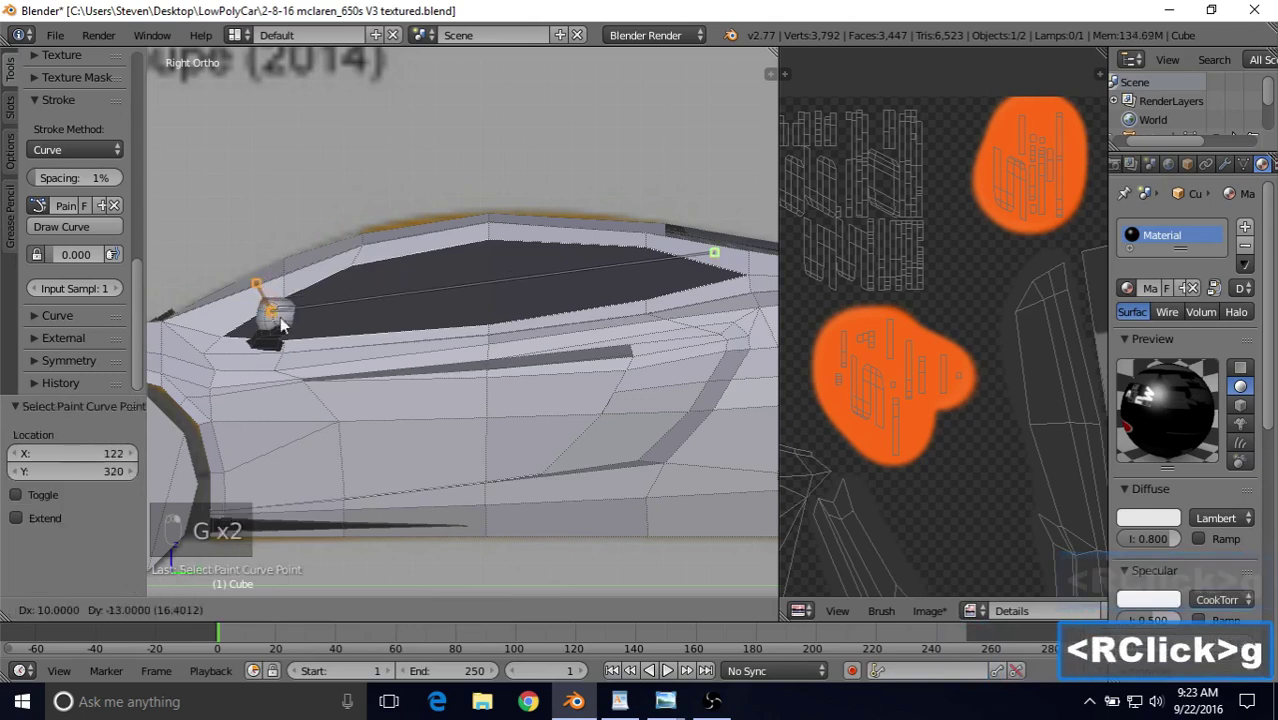
right_click(284, 306)
right_click(731, 261)
key(g)
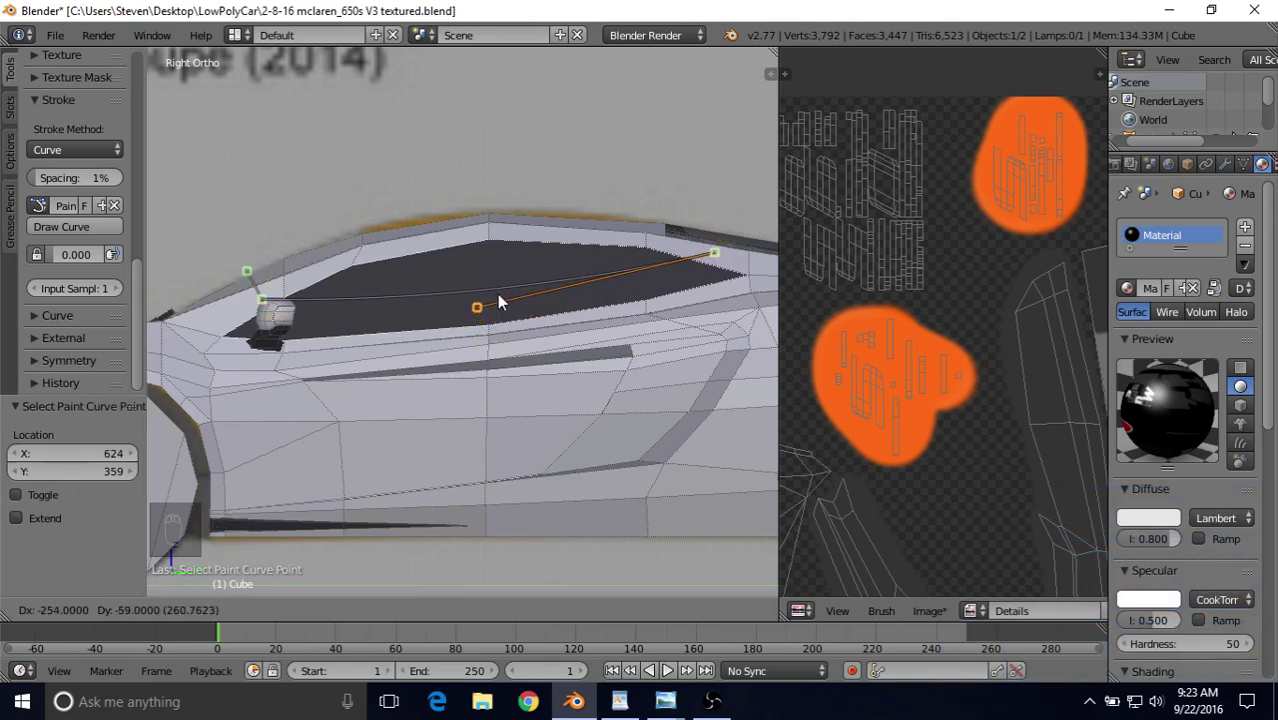
click(497, 294)
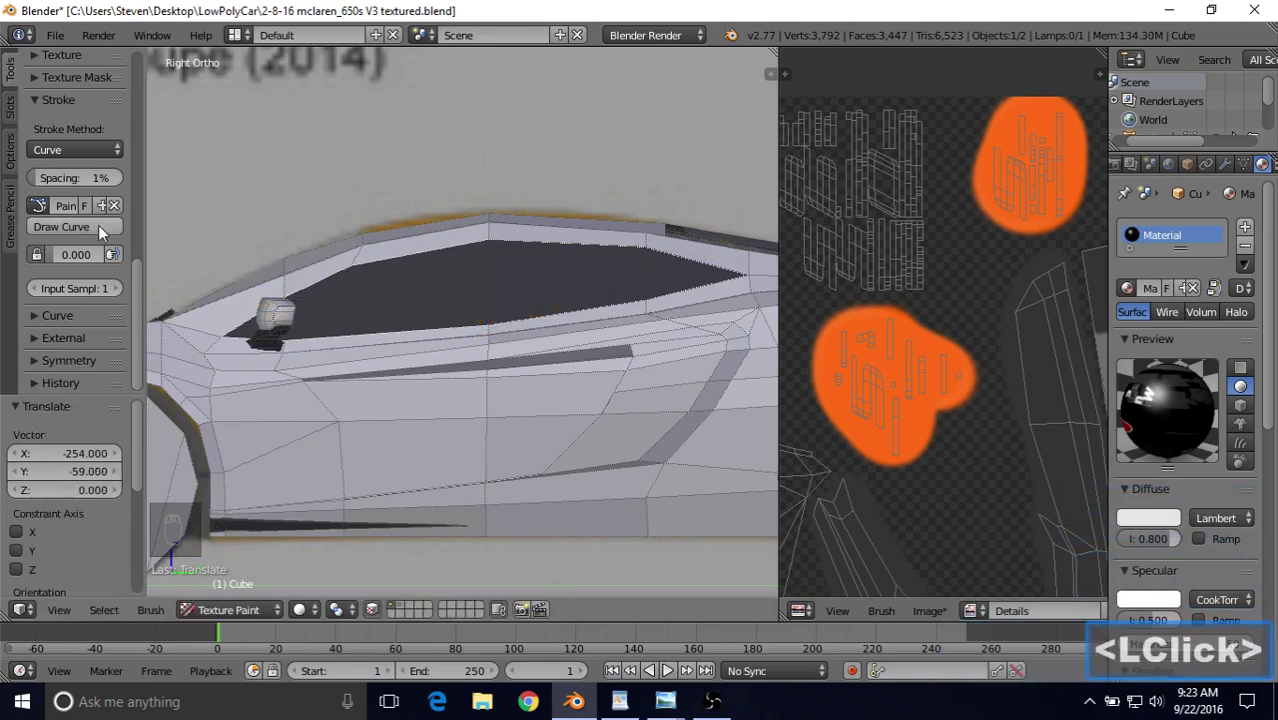
click(63, 232)
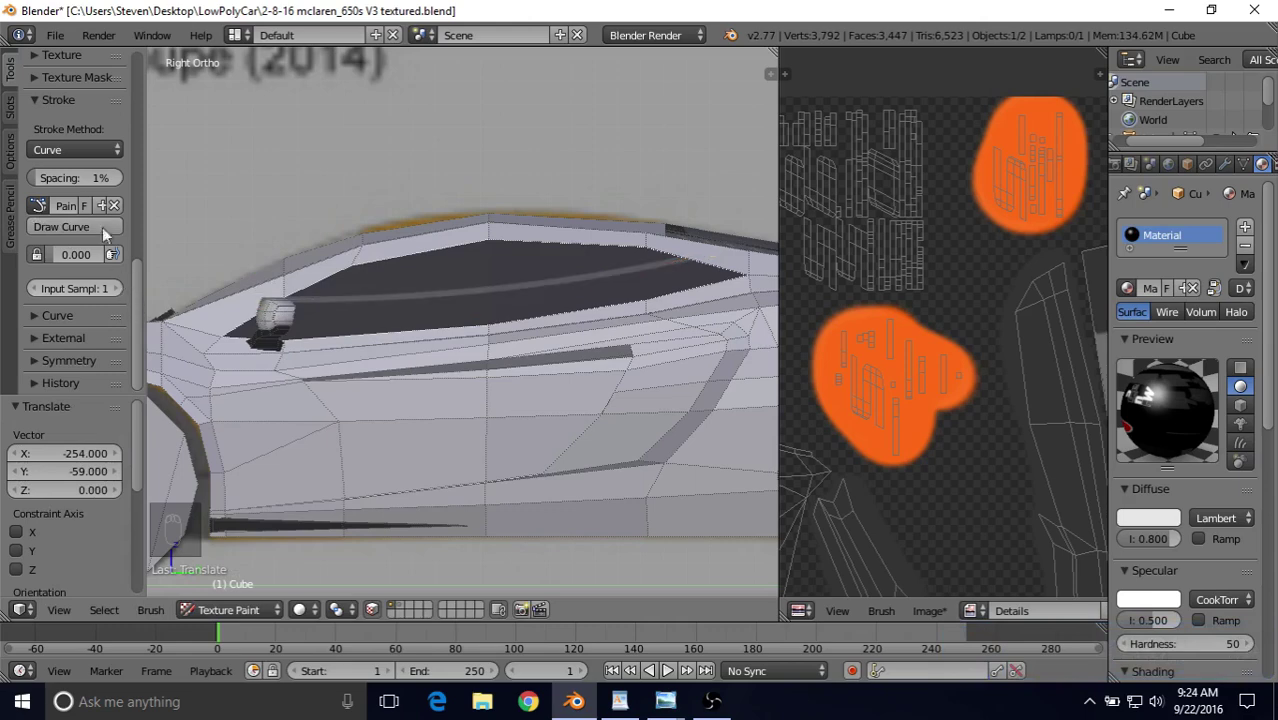
Set the stroke method to Space and paint a thin grey stroke above the curved line near the mirror.
click(58, 150)
click(55, 216)
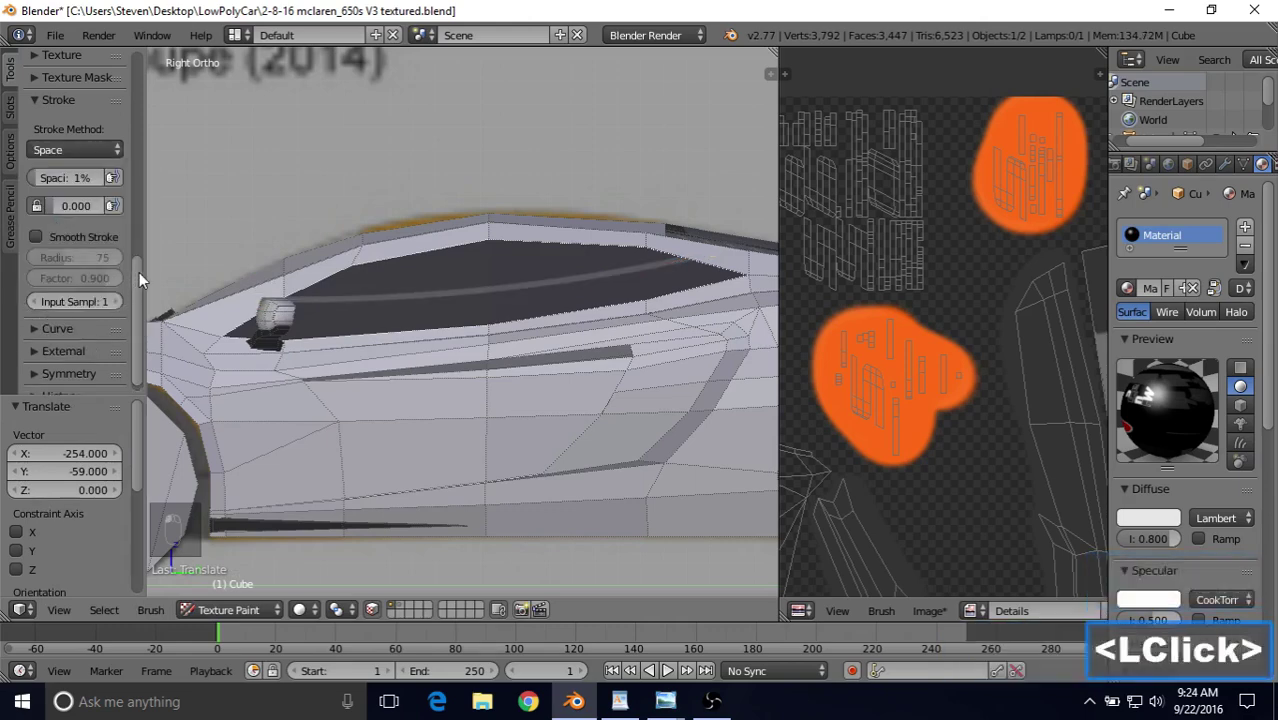
shift+middle_drag(447, 266, 467, 277)
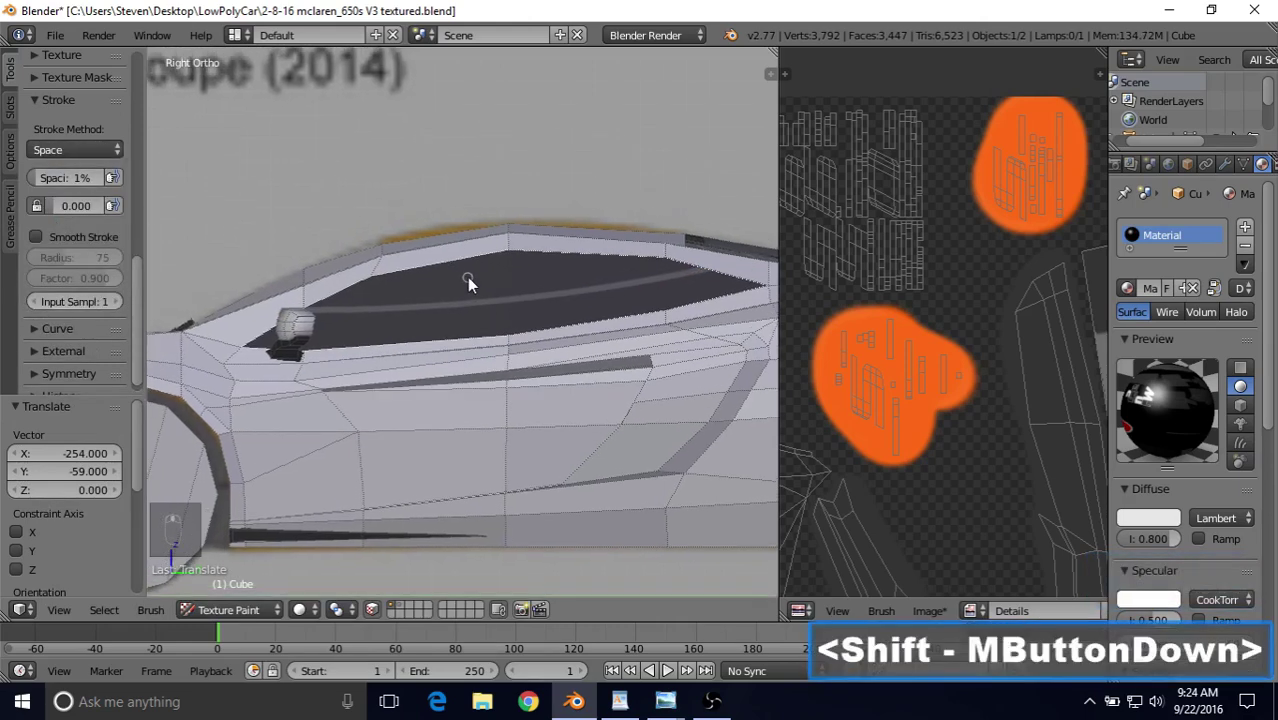
scroll(467, 277, up, 2)
drag(395, 272, 252, 295)
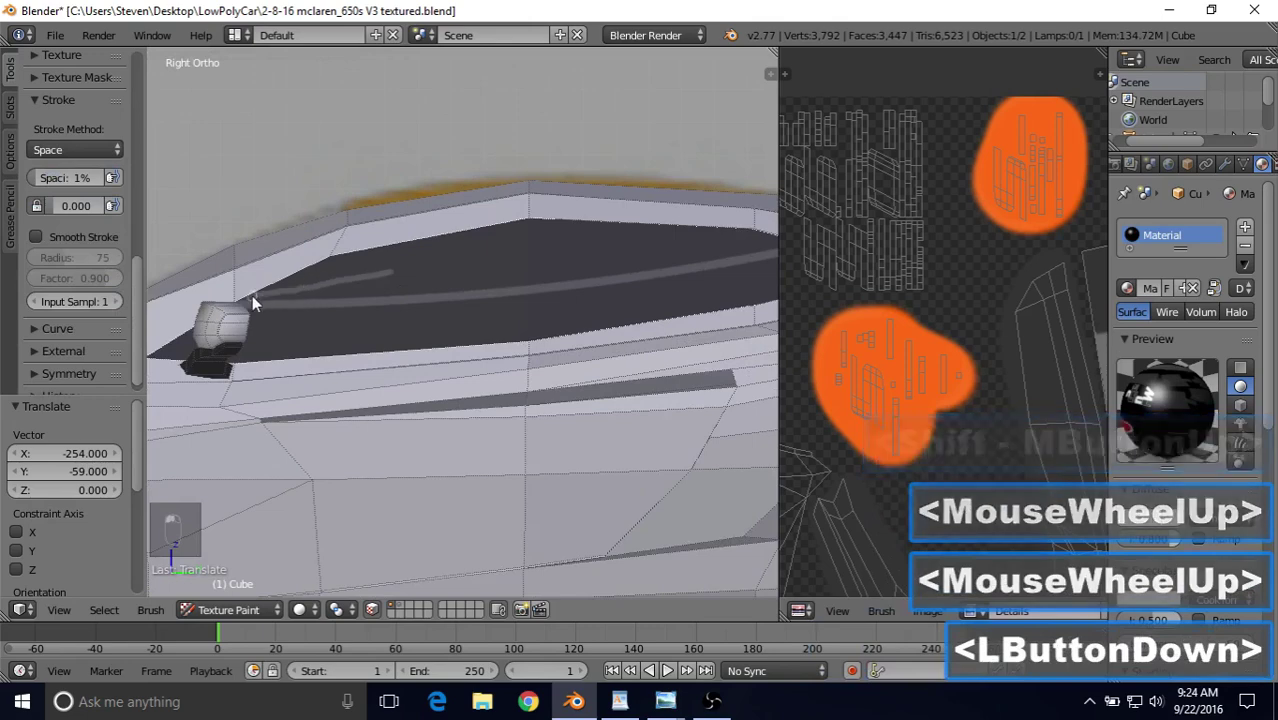
Enlarge the brush and fill the window area above the curved line with mid grey, working toward the rear.
key(f)
click(414, 271)
mouse_move(414, 271)
mouse_down()
mouse_move(247, 285)
mouse_move(411, 275)
mouse_move(343, 290)
mouse_up()
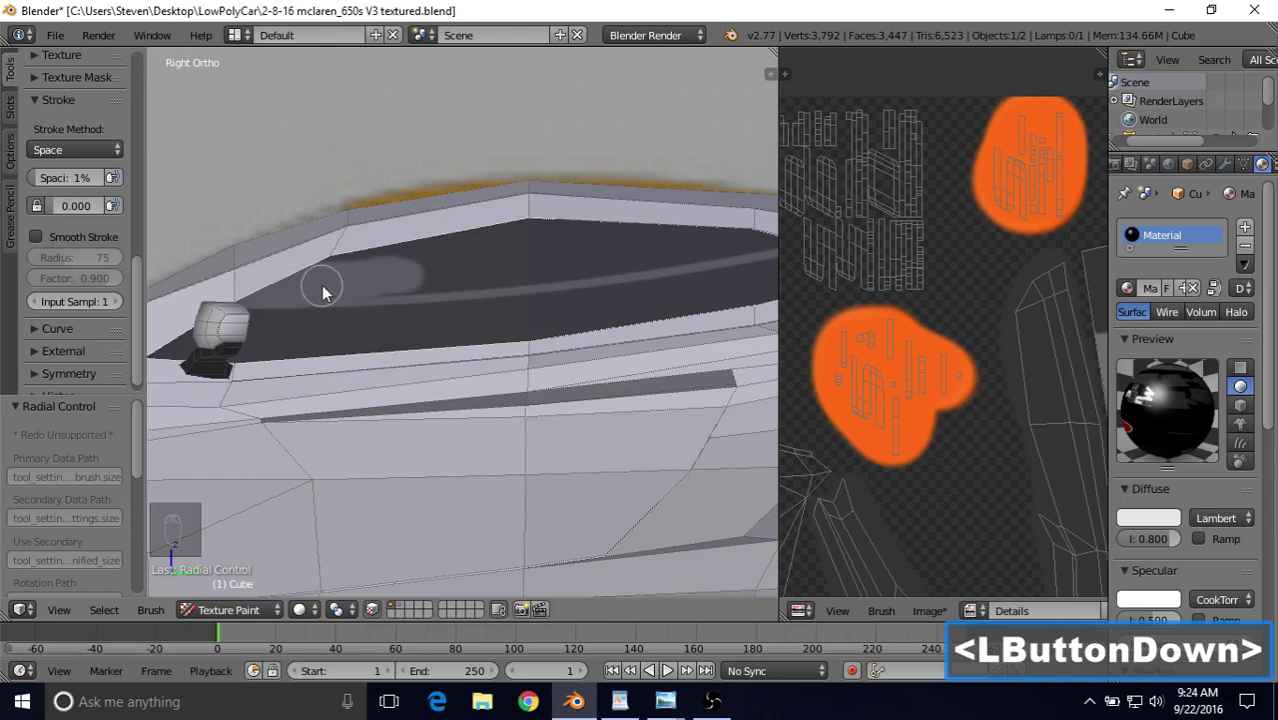
drag(537, 255, 402, 289)
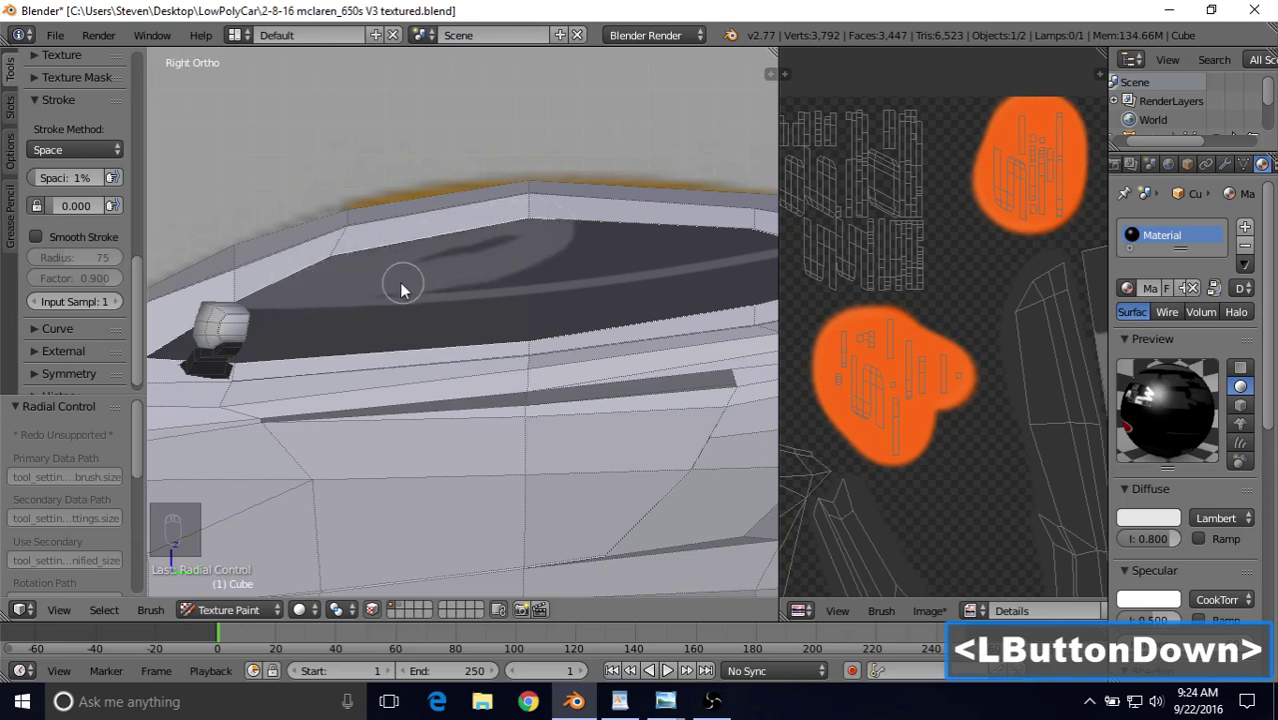
mouse_move(487, 268)
mouse_down()
mouse_move(419, 280)
mouse_move(639, 243)
mouse_move(613, 265)
mouse_up()
shift+middle_drag(613, 265, 470, 279)
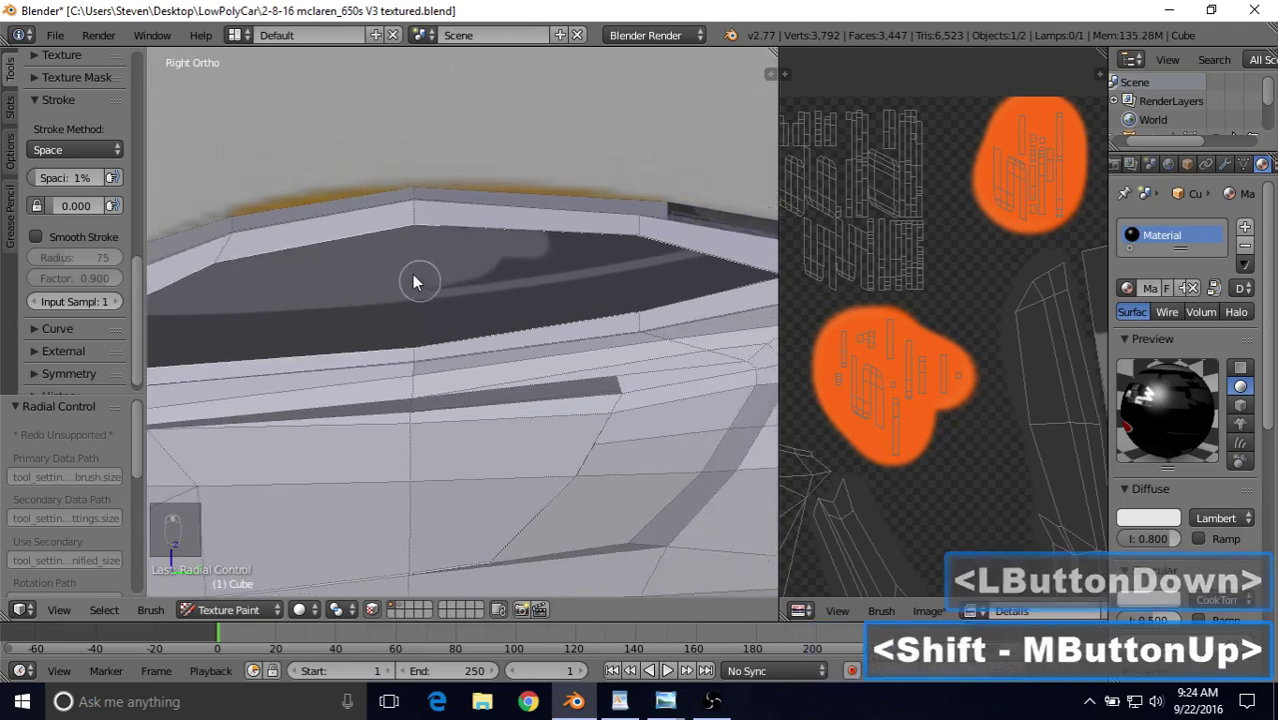
mouse_move(410, 280)
mouse_down()
mouse_move(397, 280)
mouse_move(460, 280)
mouse_move(446, 285)
mouse_move(643, 246)
mouse_move(555, 266)
mouse_up()
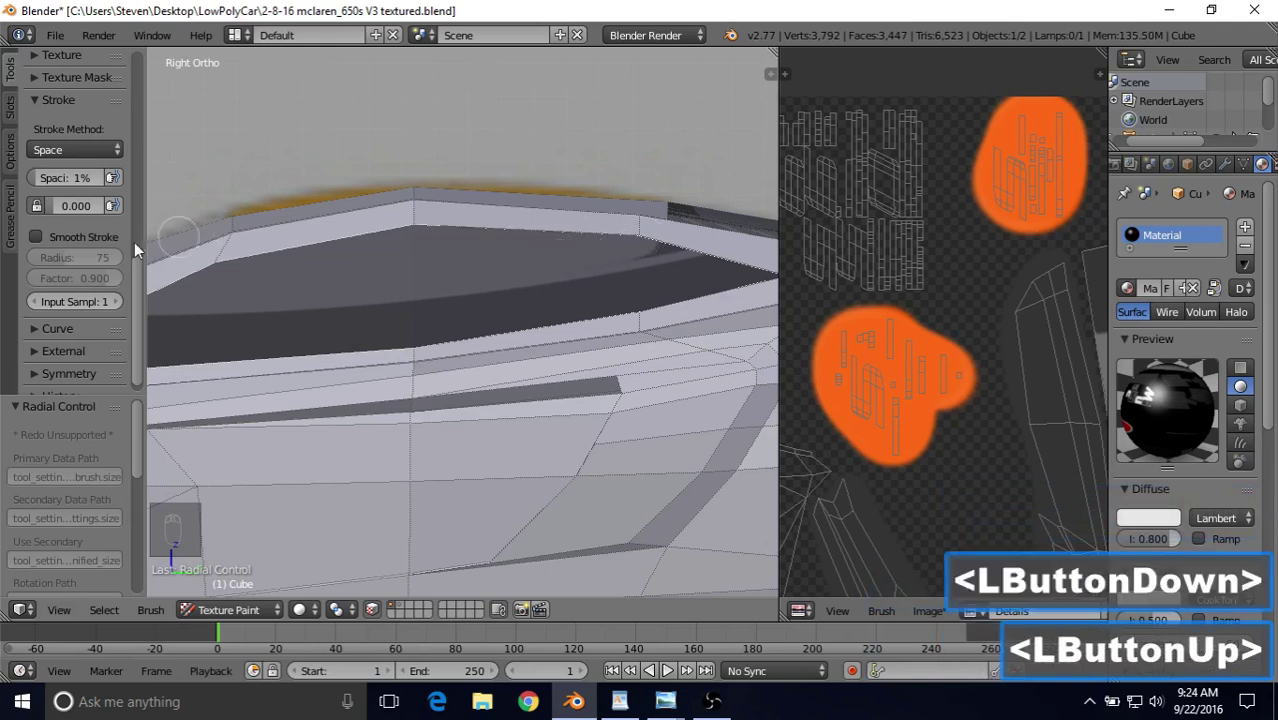
Fill the remaining dark patch above the curved line at the window's rear corner with mid grey.
click(64, 152)
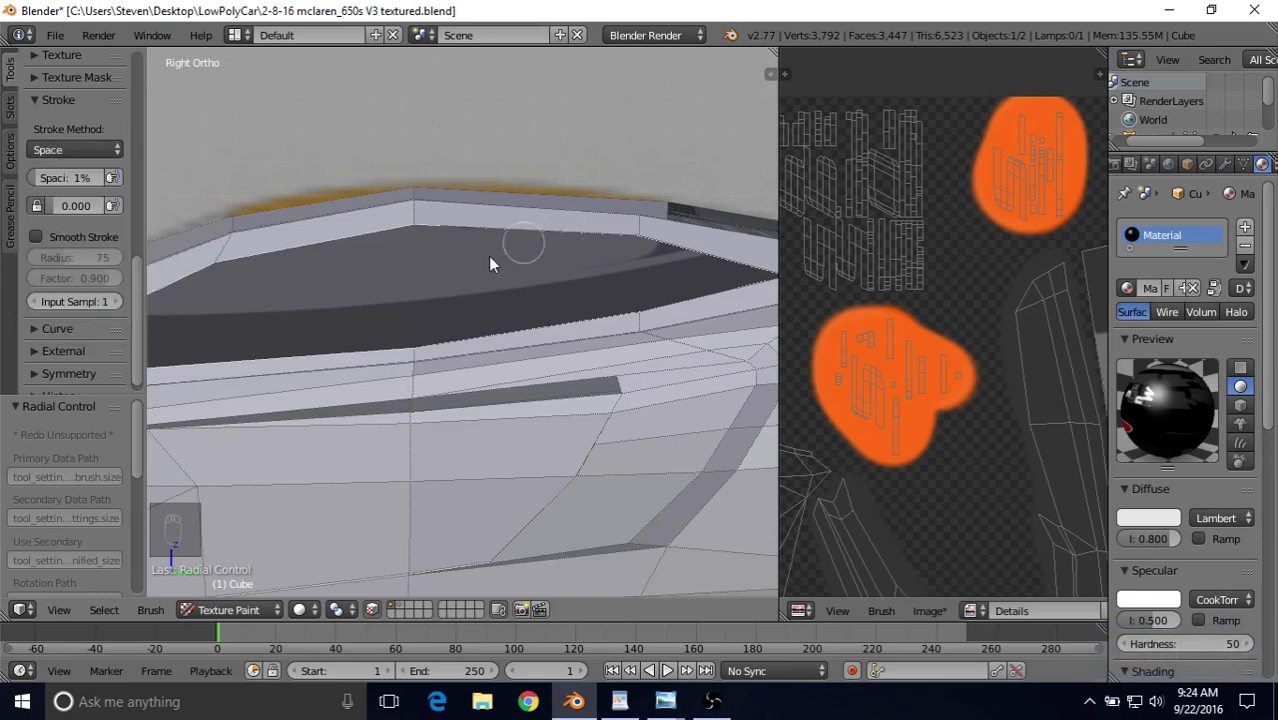
mouse_move(488, 262)
shift+middle_down()
mouse_move(519, 242)
mouse_move(488, 245)
shift+middle_up()
scroll(488, 245, up, 3)
click(578, 213)
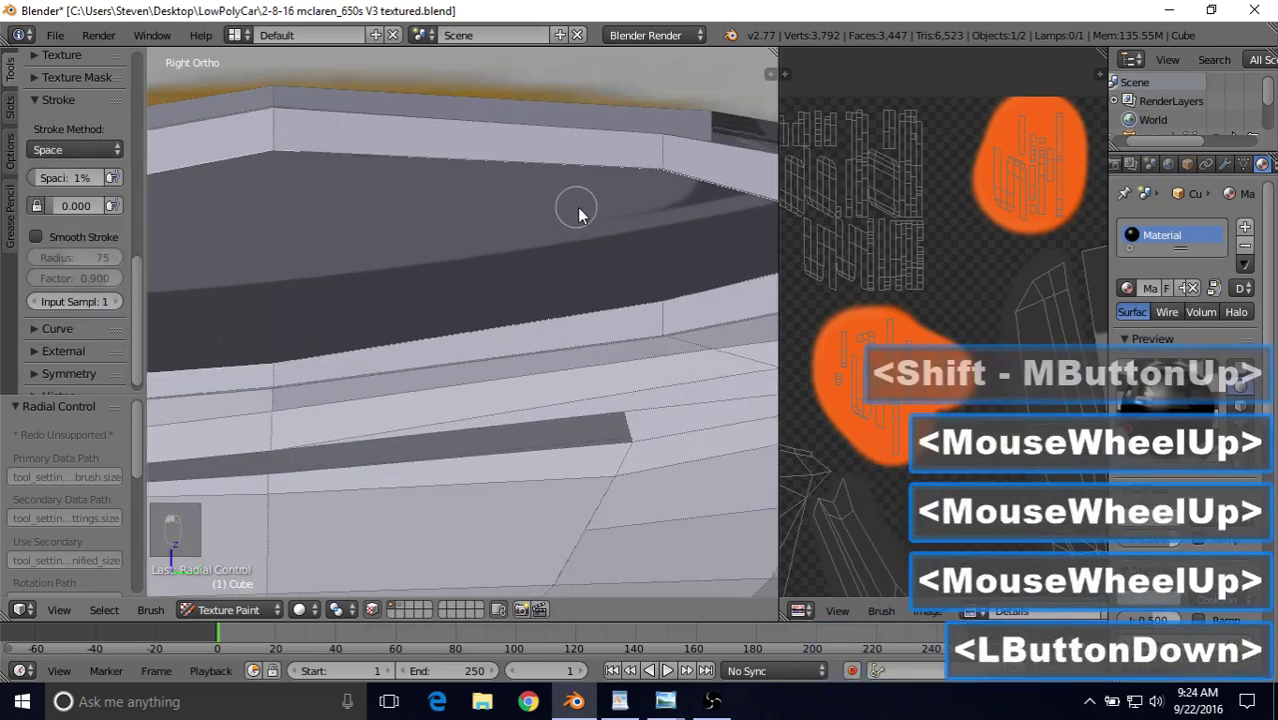
mouse_move(578, 208)
mouse_down()
mouse_move(557, 218)
mouse_move(737, 193)
mouse_move(498, 240)
mouse_up()
scroll(350, 272, down, 2)
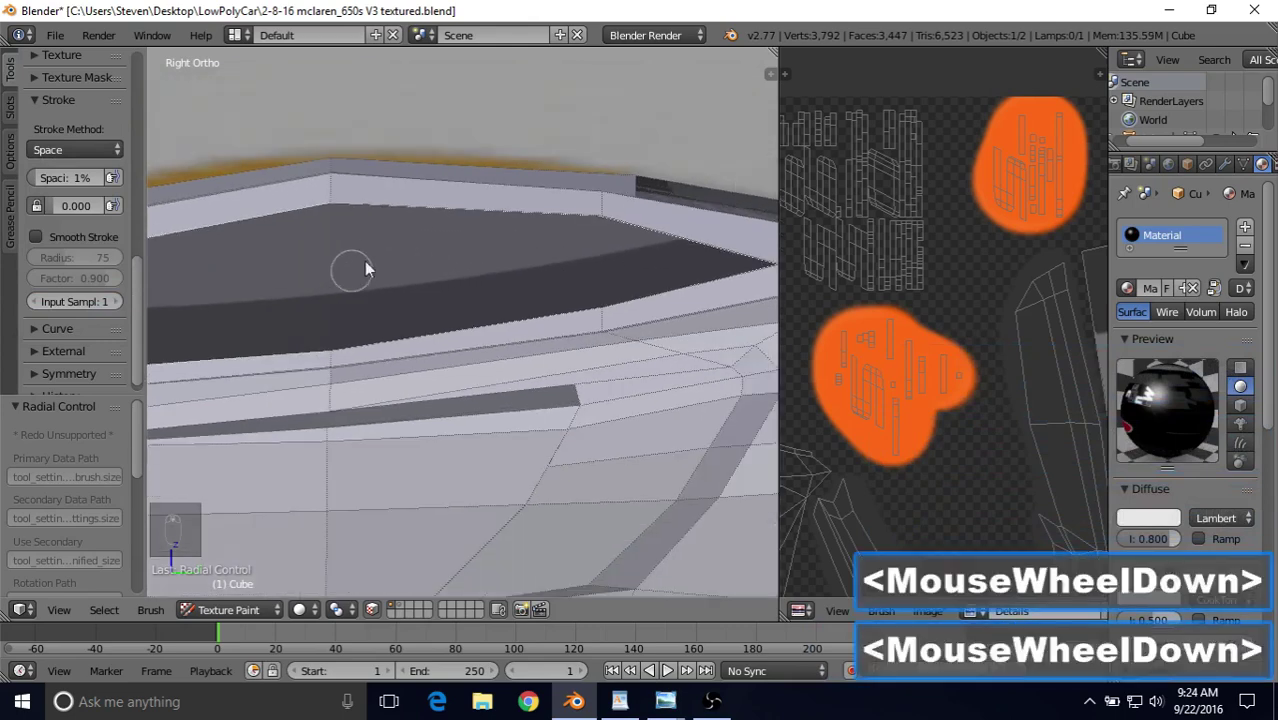
Pick the dark grey palette swatch and touch up the side window's lower edge near its middle.
shift+middle_drag(365, 265, 560, 225)
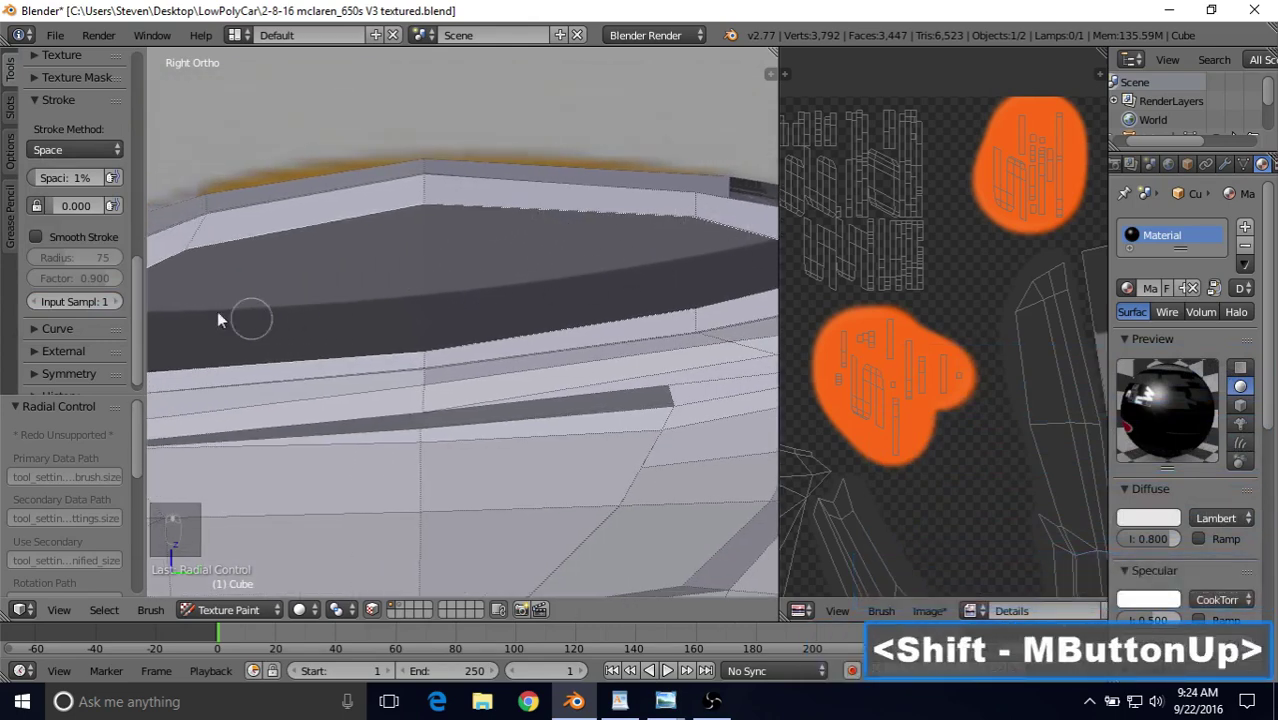
shift+middle_drag(337, 294, 167, 293)
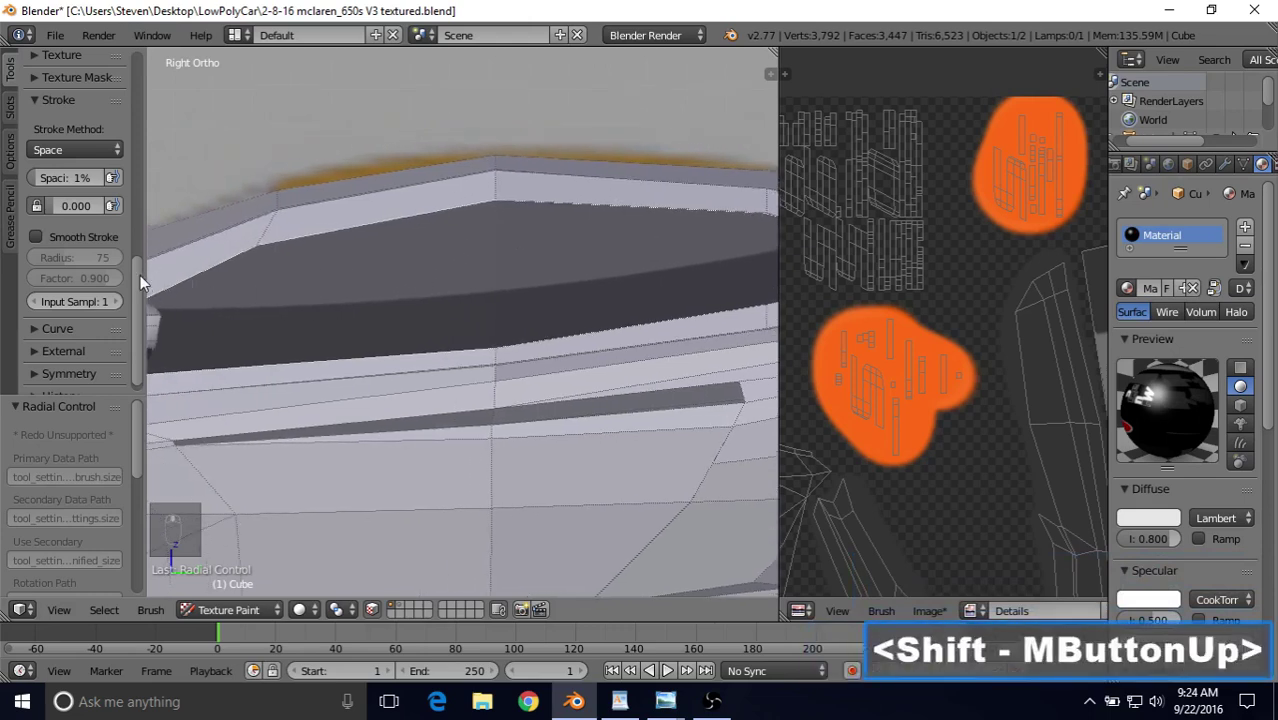
drag(140, 275, 162, 72)
scroll(110, 226, down, 2)
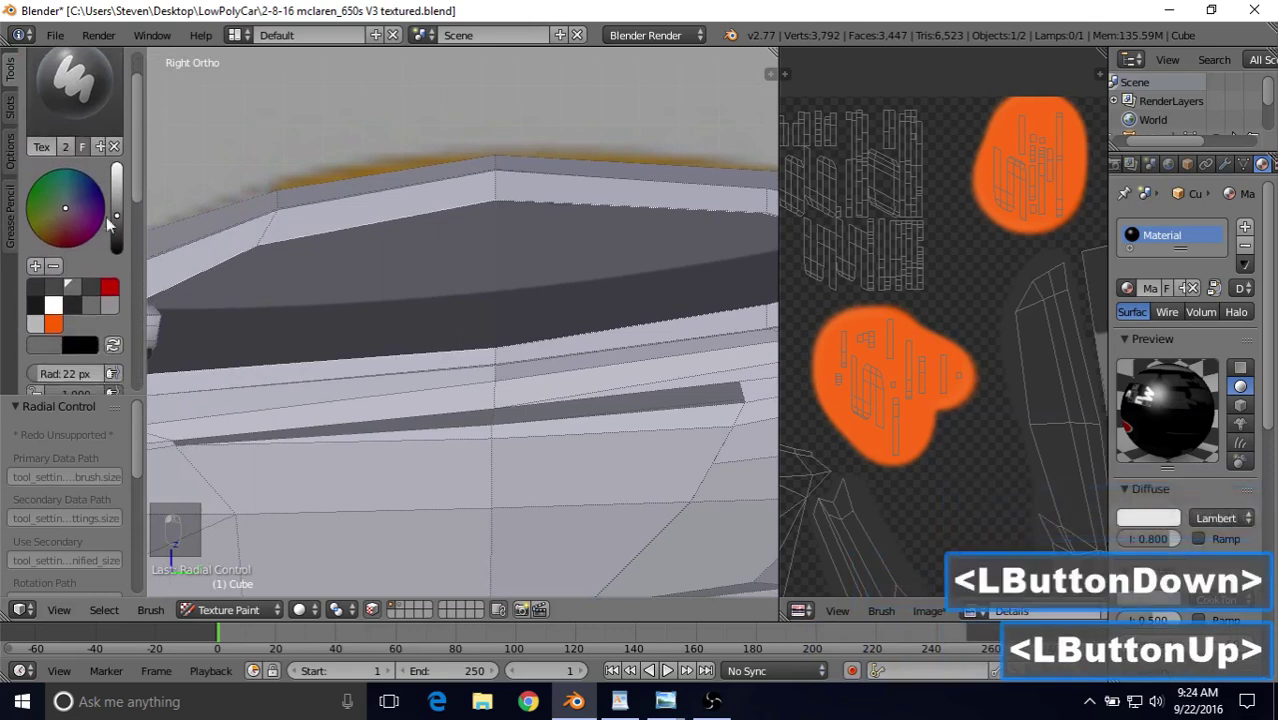
click(58, 288)
scroll(490, 365, up, 2)
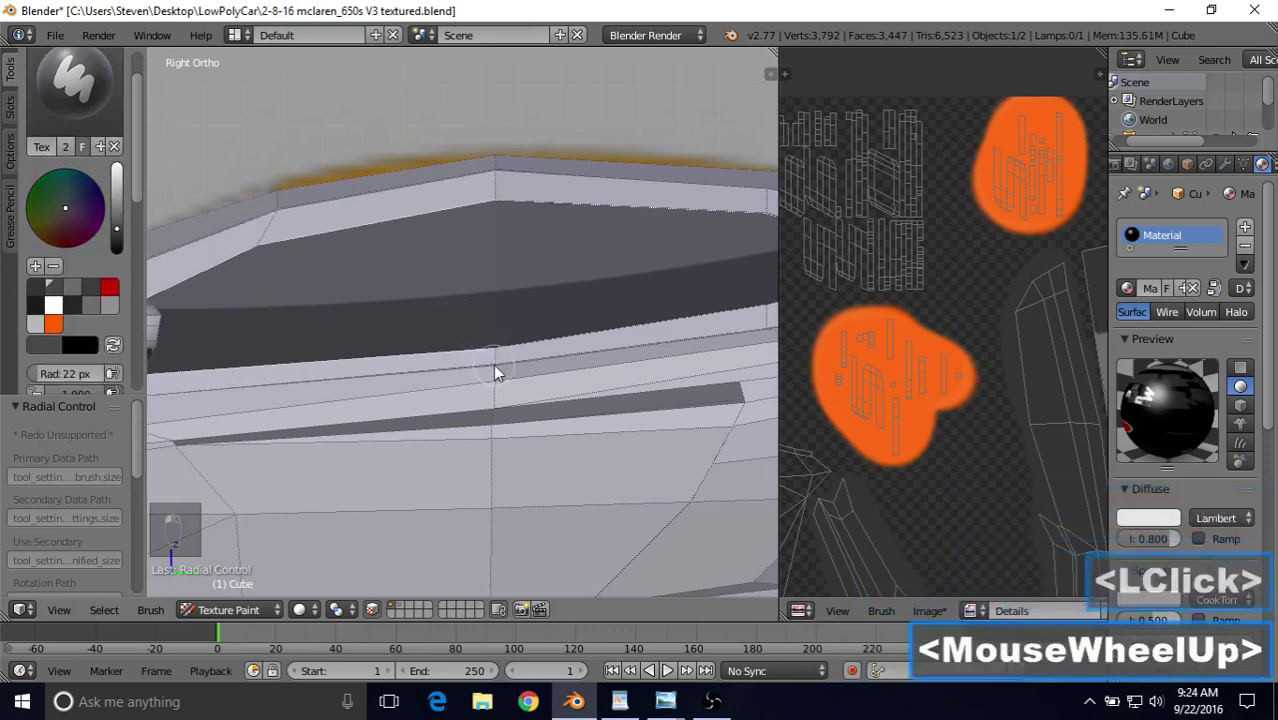
mouse_move(457, 352)
mouse_down()
mouse_move(471, 337)
mouse_move(422, 340)
mouse_move(462, 340)
mouse_move(450, 350)
mouse_up()
scroll(531, 330, down, 4)
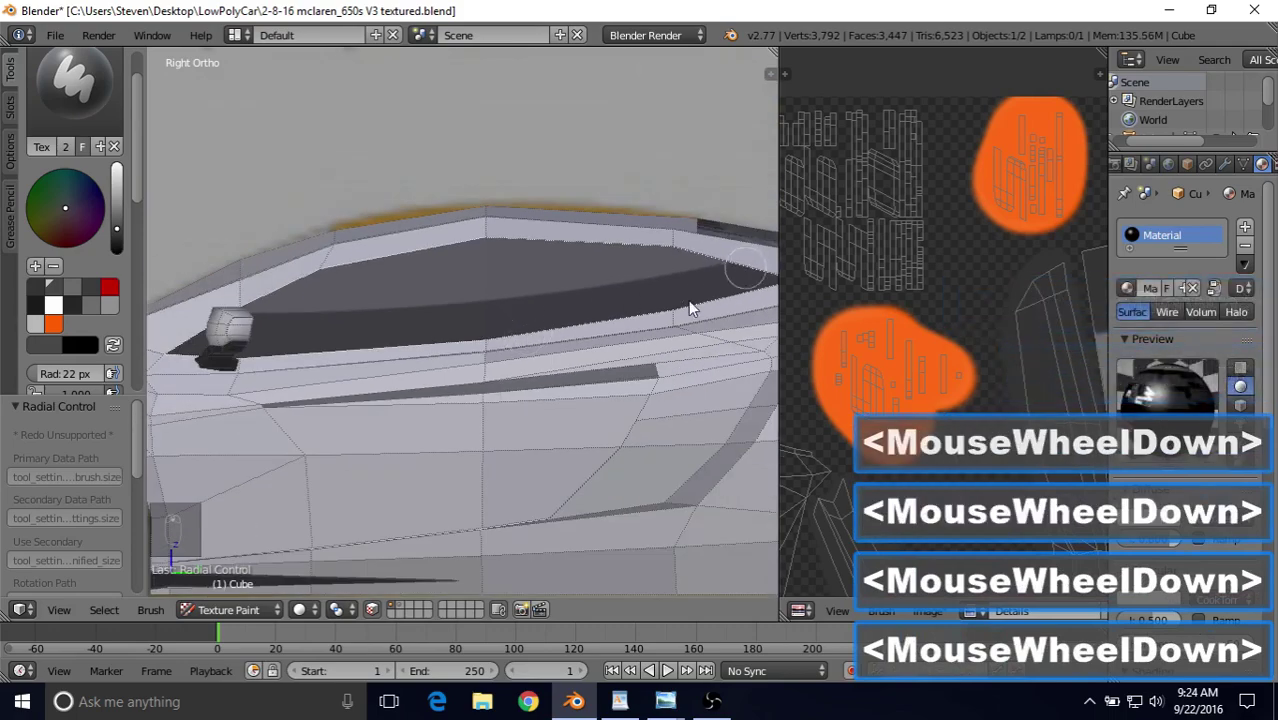
Pick the mid-grey palette swatch and darken it to a shade between the window's two greys.
middle_drag(400, 330, 282, 214)
scroll(379, 291, down, 4)
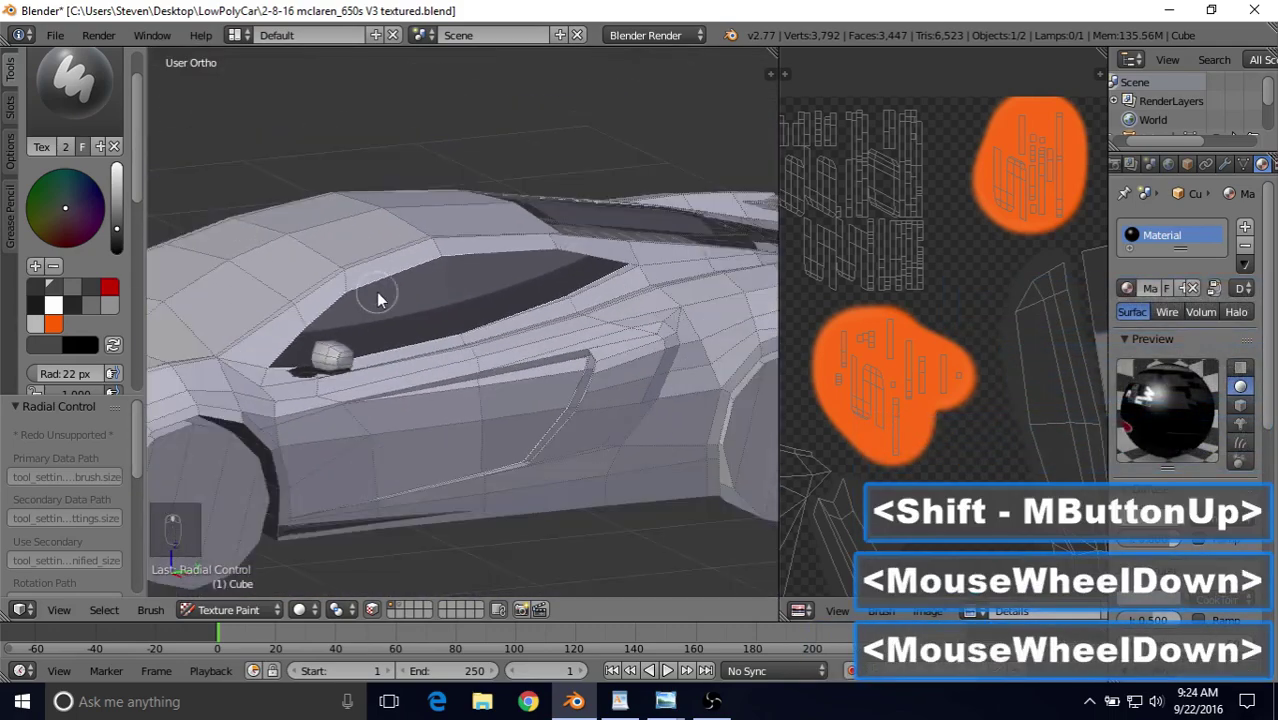
middle_drag(379, 291, 333, 252)
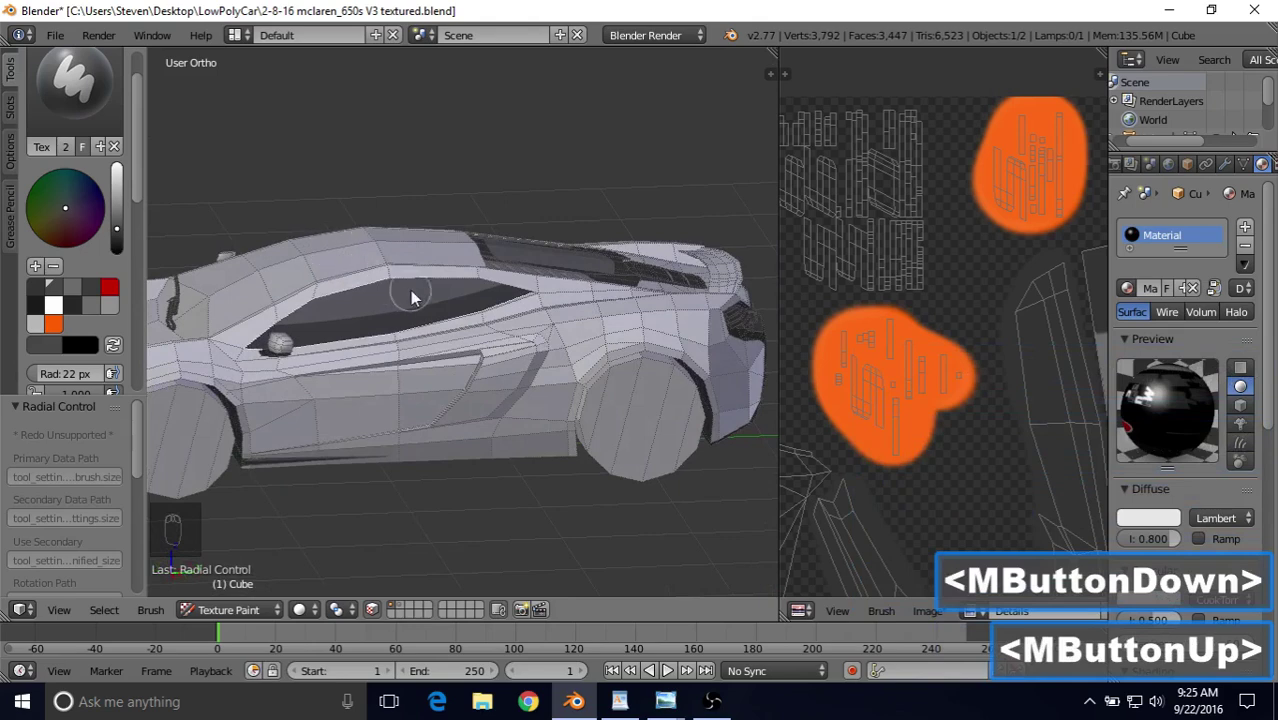
shift+middle_drag(413, 297, 496, 320)
scroll(496, 310, up, 2)
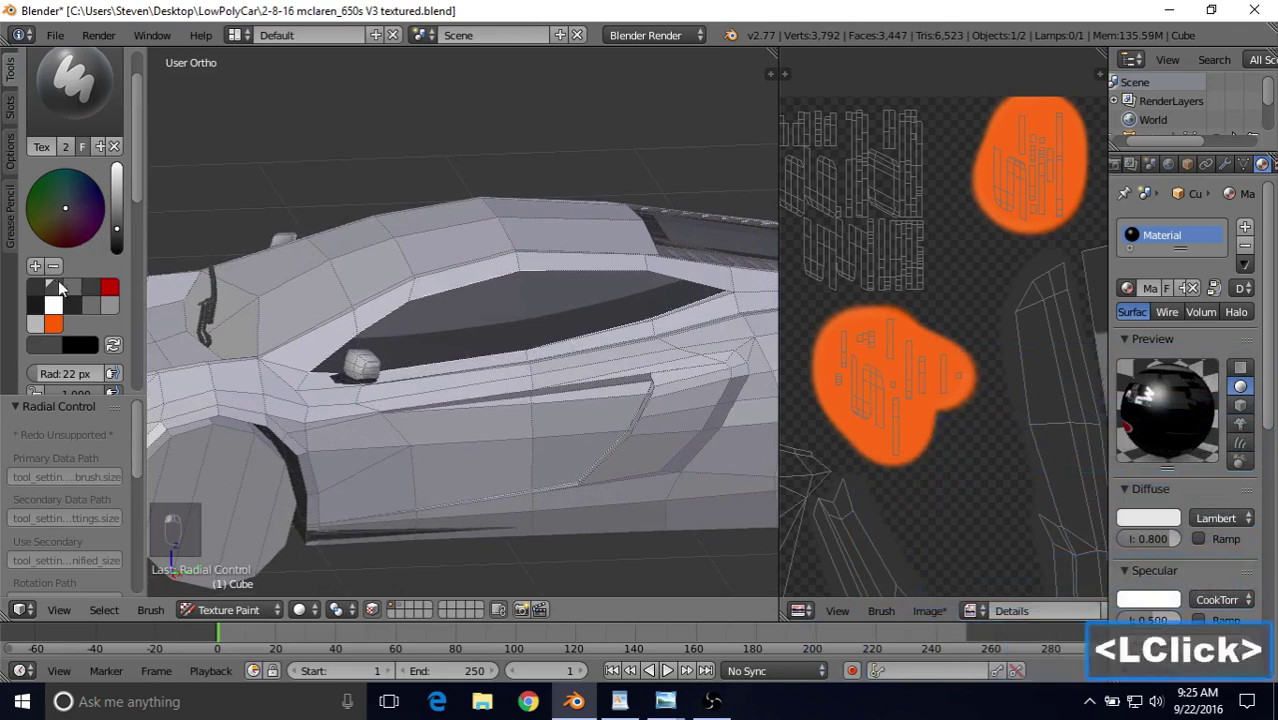
double_click(57, 288)
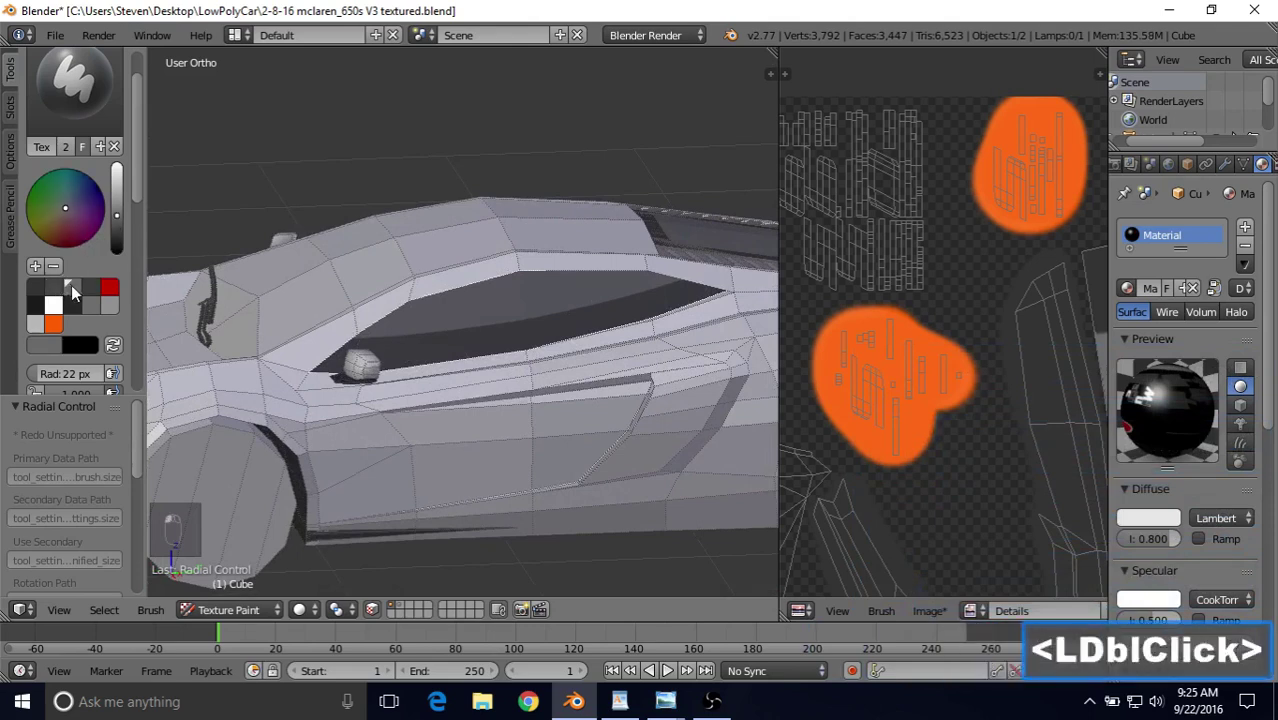
click(121, 226)
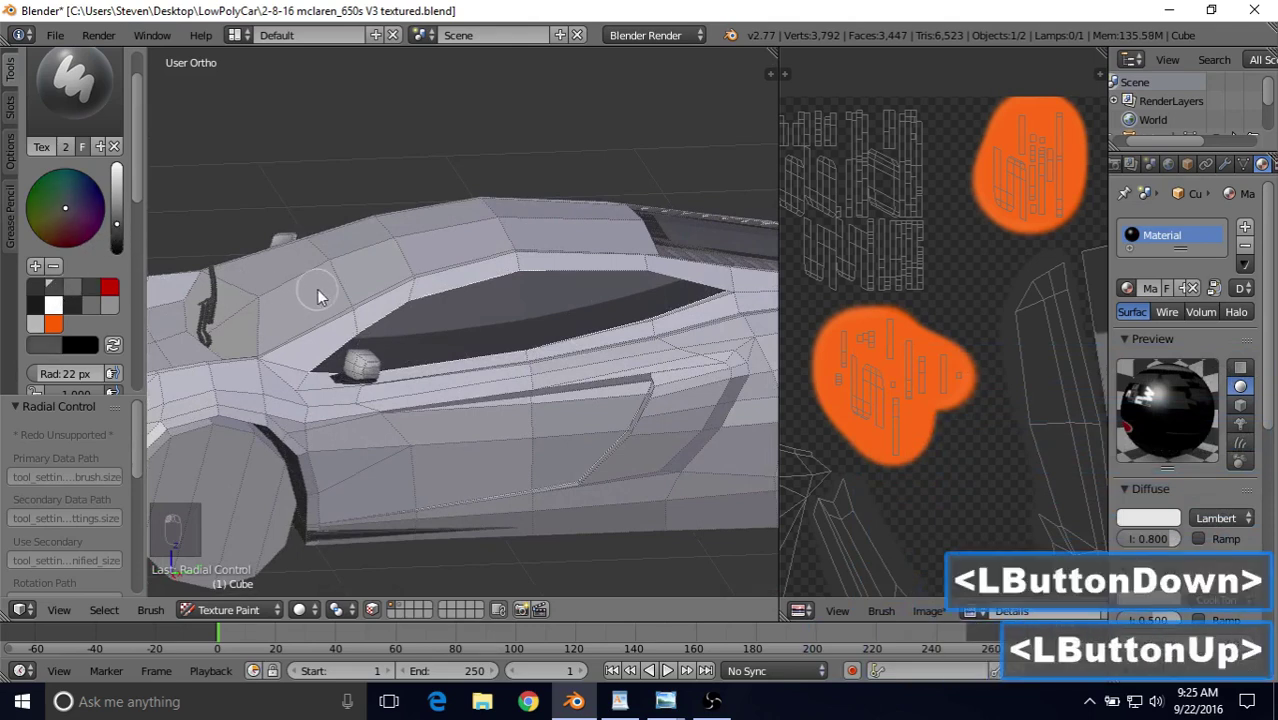
Switch to the right side view of the window and set the brush radius to 5 px.
key(KP_3)
shift+middle_drag(390, 289, 430, 352)
scroll(430, 352, up, 2)
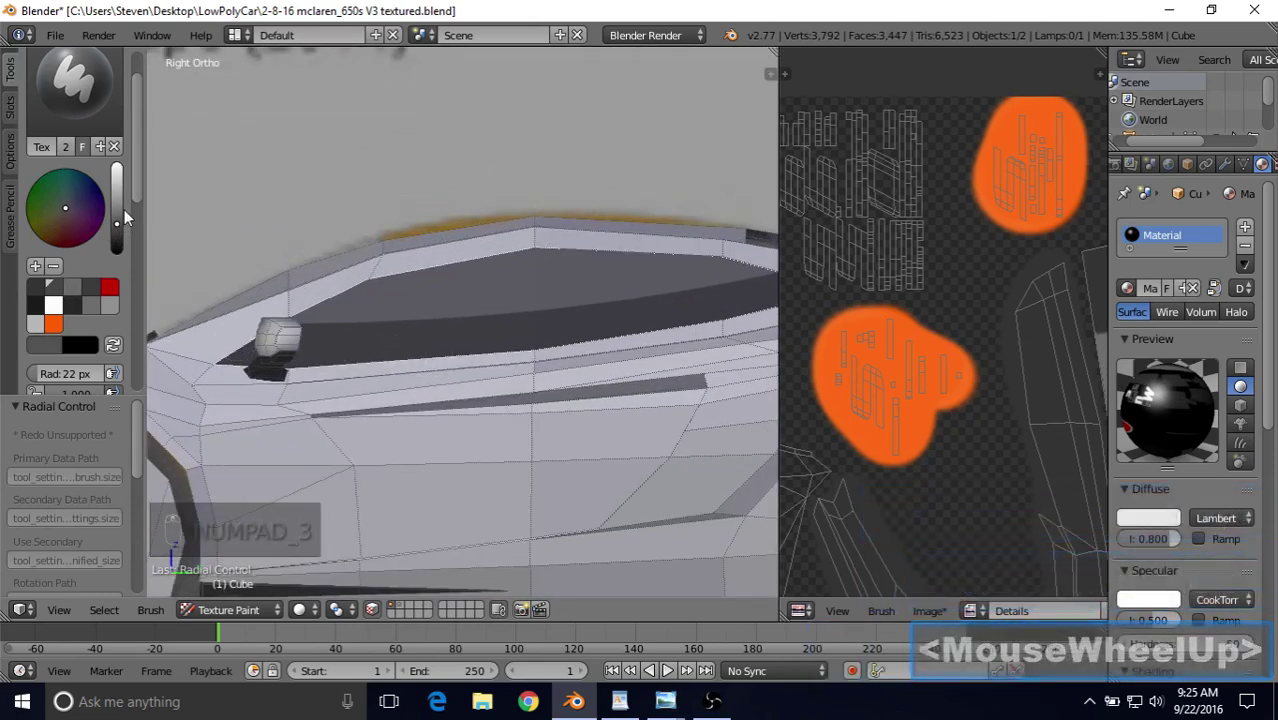
mouse_move(139, 193)
mouse_down()
mouse_move(128, 251)
mouse_move(140, 283)
mouse_move(124, 286)
mouse_up()
click(68, 222)
text(5)
key(Return)
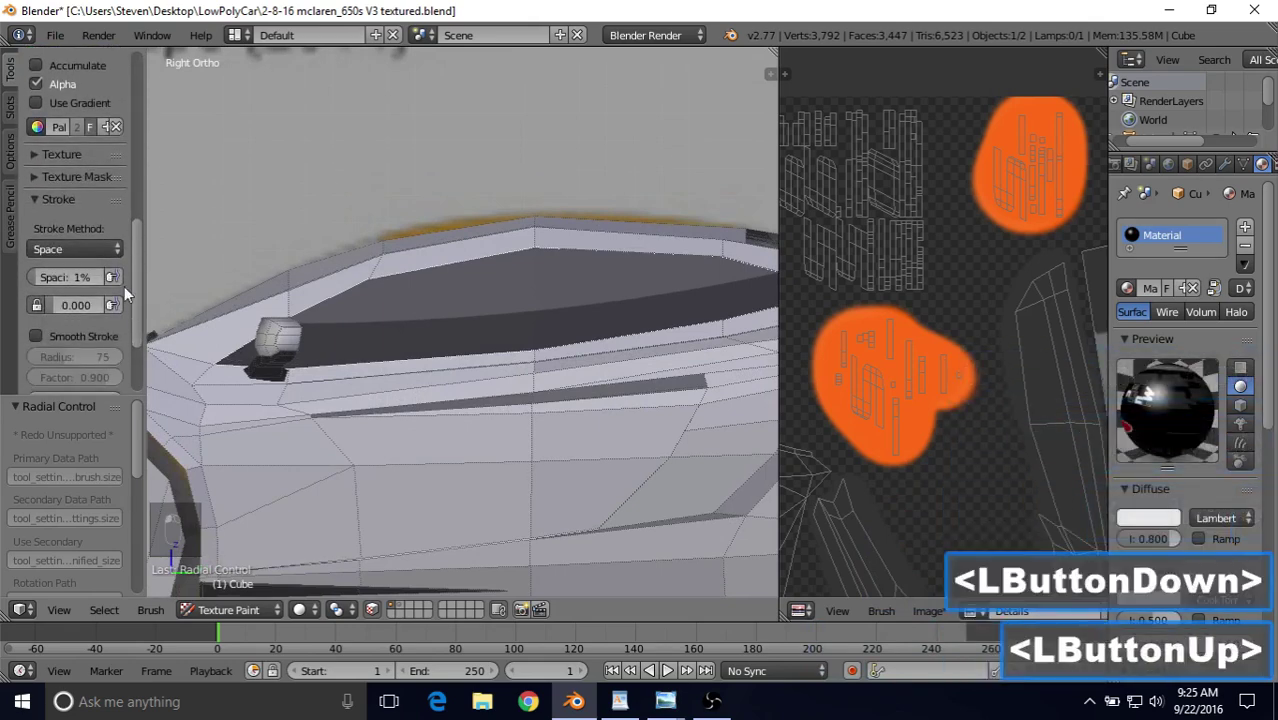
Set the stroke method to Curve and line up the side window with the existing paint curve along the border between its two greys.
click(80, 249)
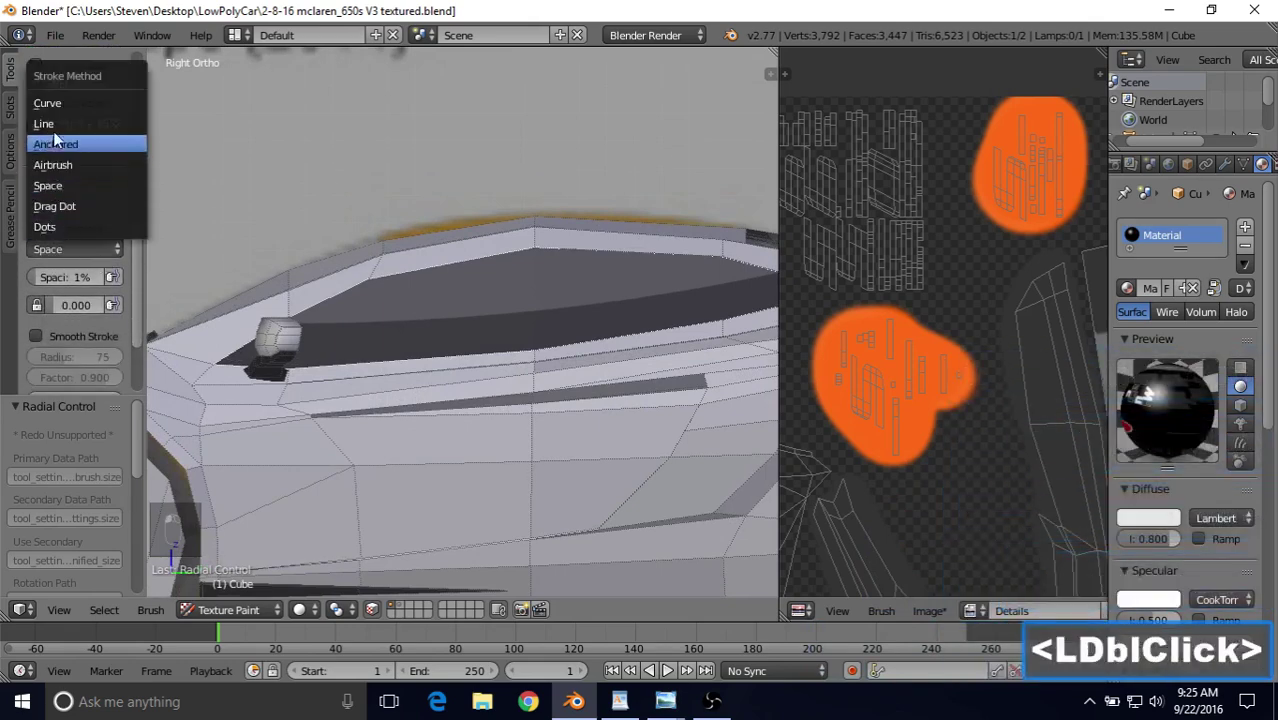
click(53, 102)
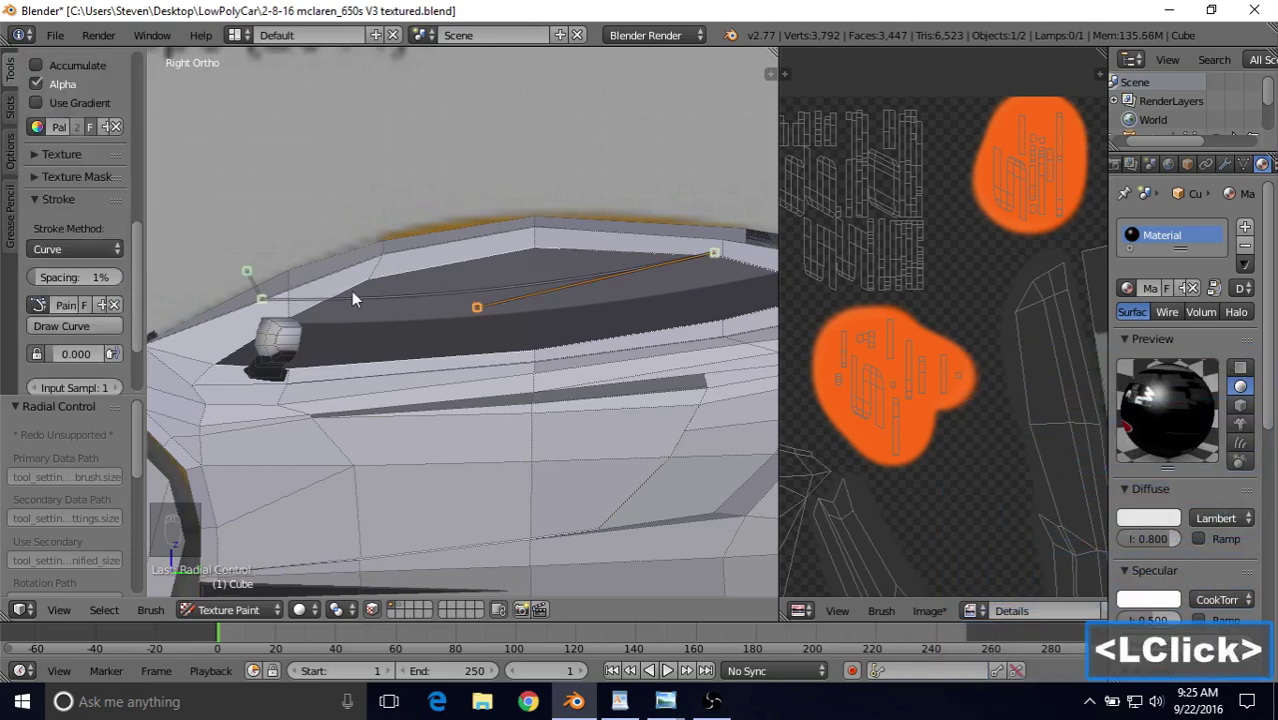
scroll(468, 232, up, 4)
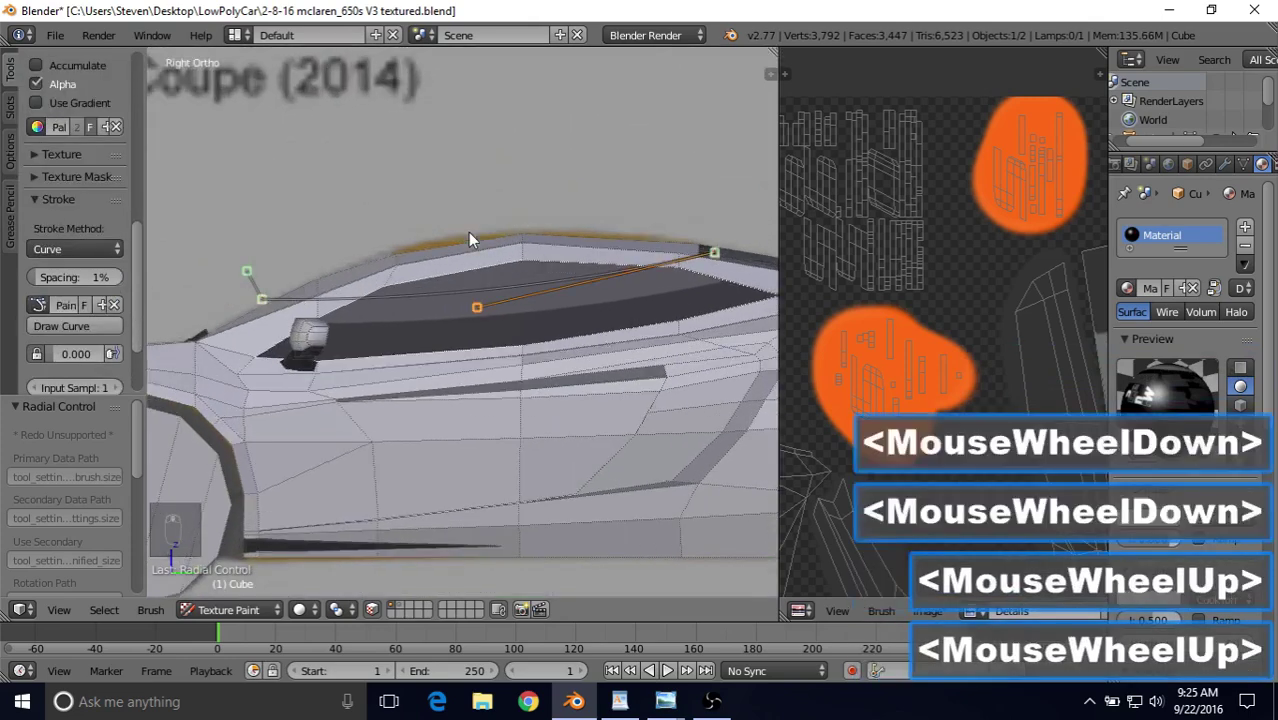
scroll(468, 232, down, 1)
scroll(468, 232, down, 1)
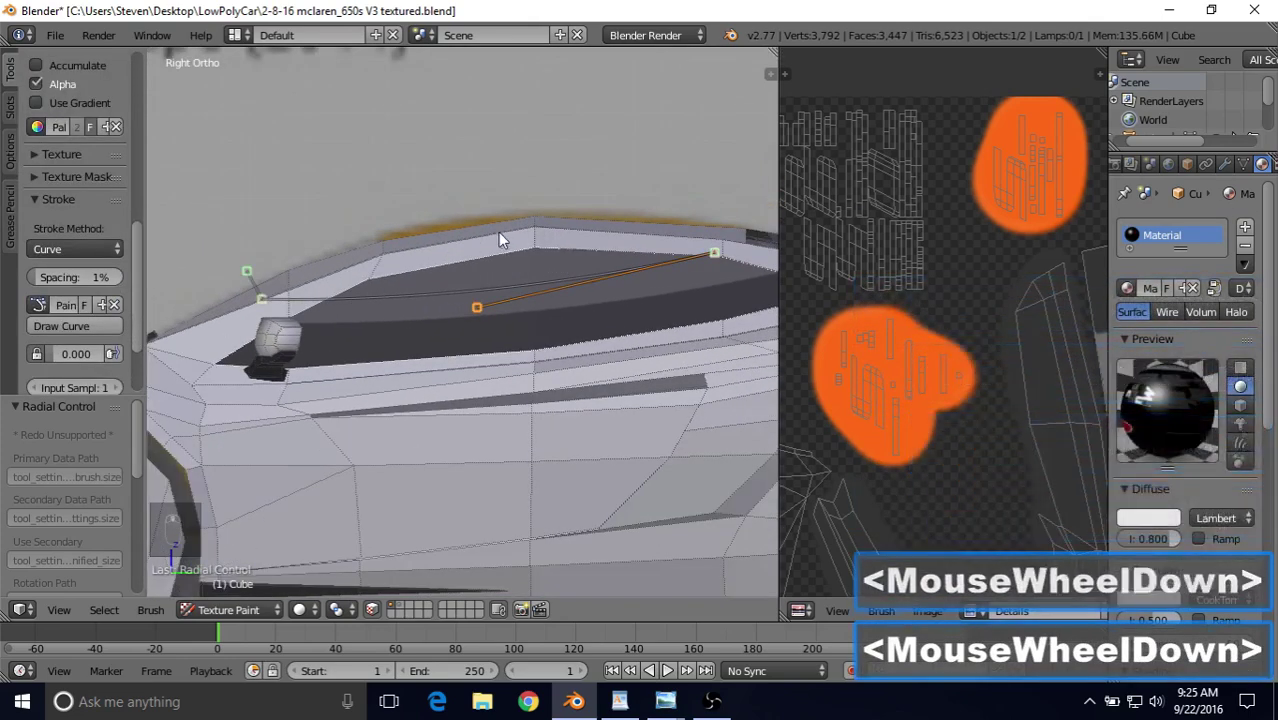
mouse_move(498, 232)
shift+middle_down()
mouse_move(453, 205)
mouse_move(465, 195)
mouse_move(451, 201)
shift+middle_up()
scroll(453, 205, down, 1)
scroll(465, 199, up, 1)
scroll(456, 206, down, 1)
shift+middle_click(461, 199)
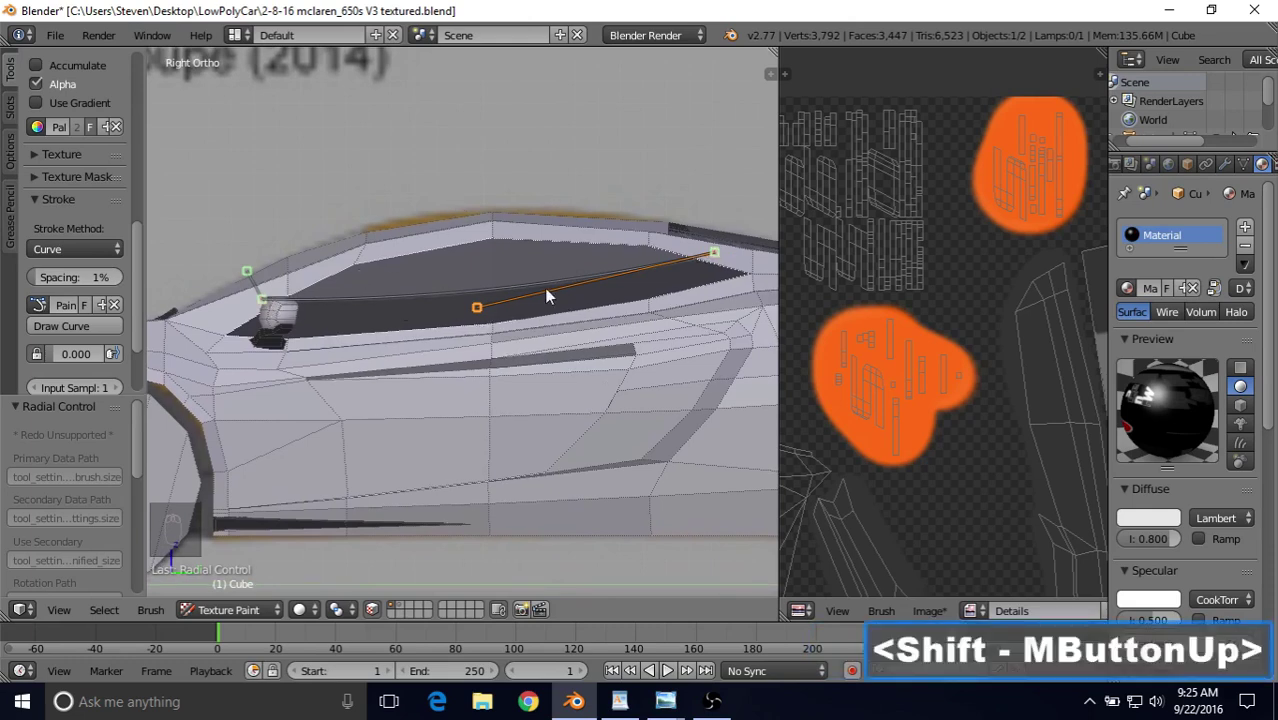
Paint two slightly offset in-between grey strokes along the curve, and set the stroke method back to Space.
click(61, 326)
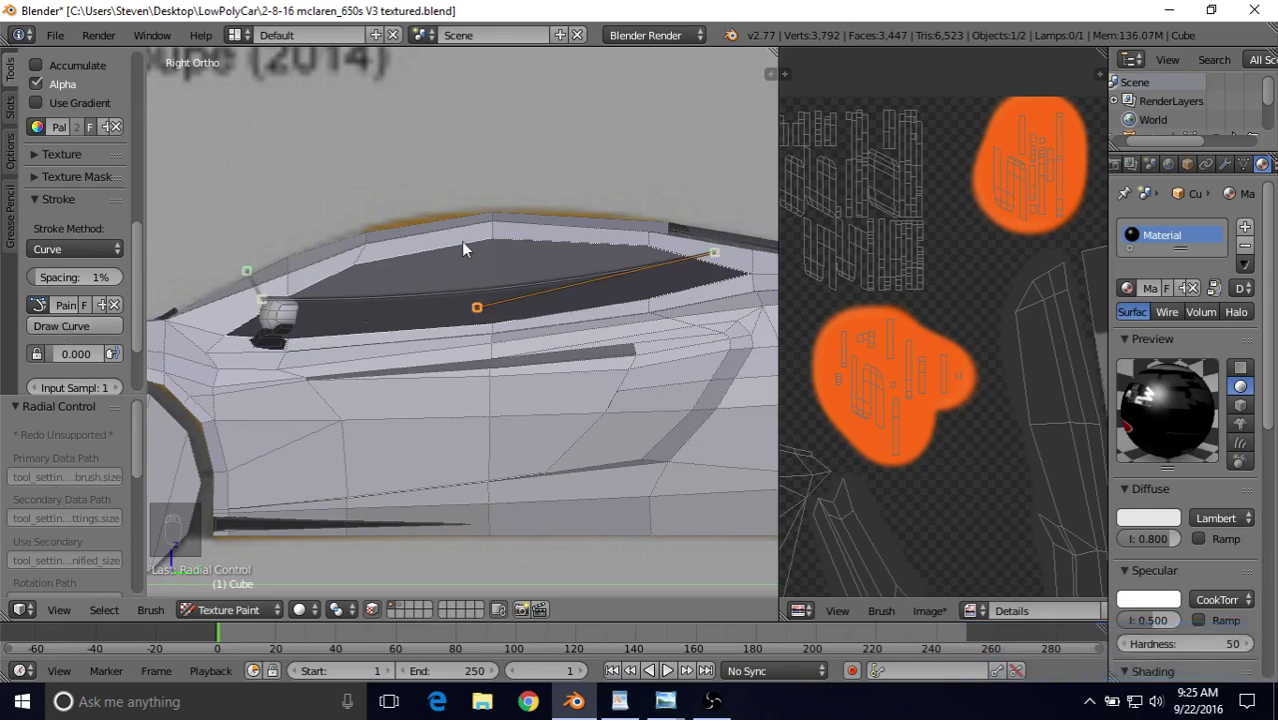
shift+middle_drag(463, 236, 463, 235)
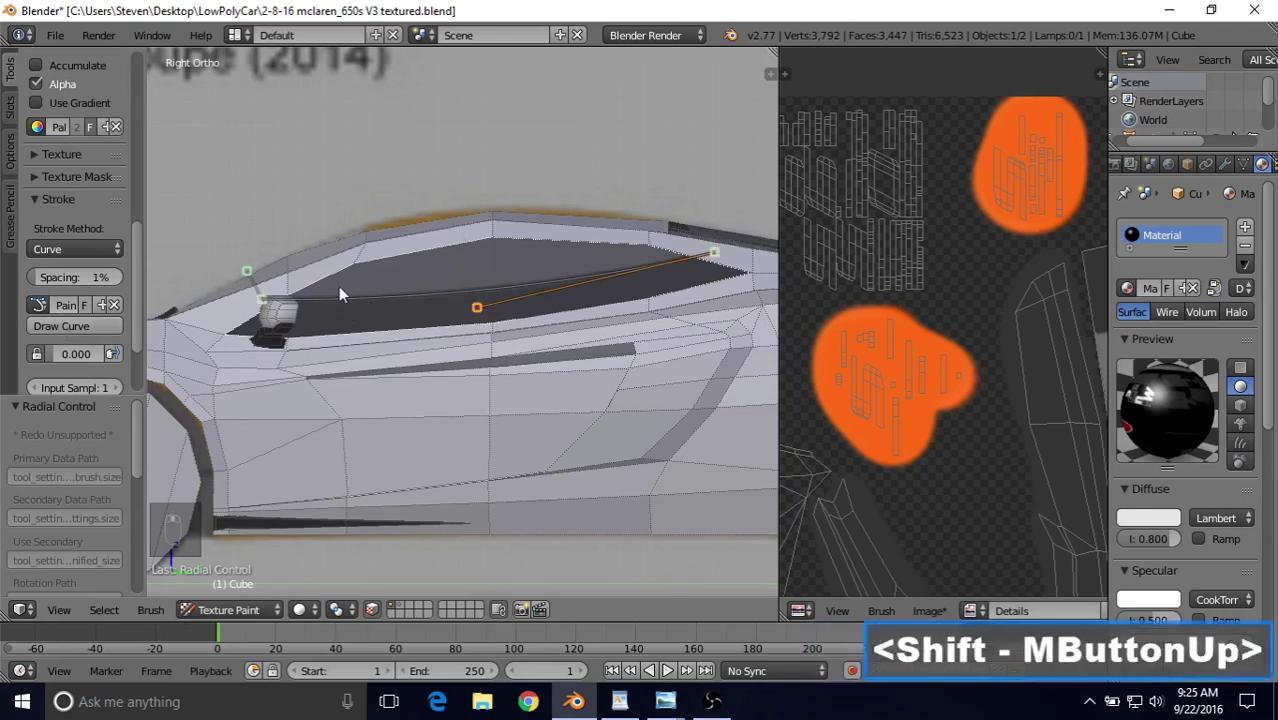
click(89, 326)
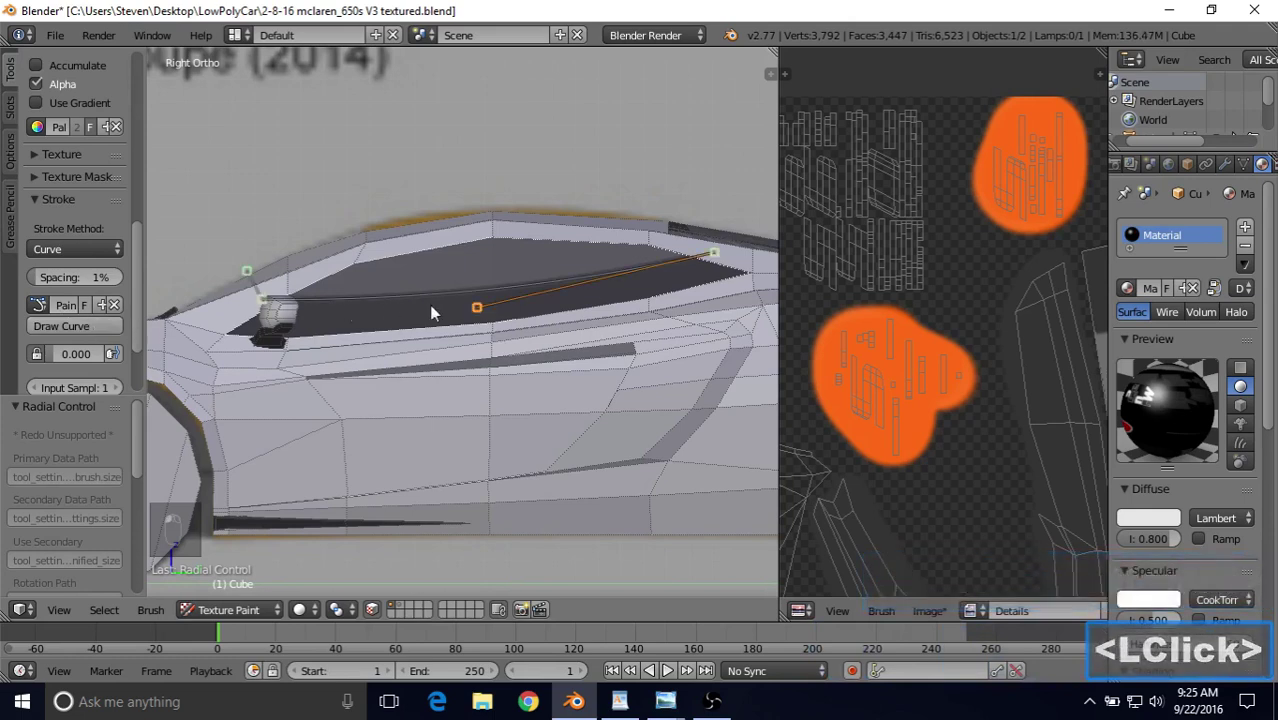
click(97, 250)
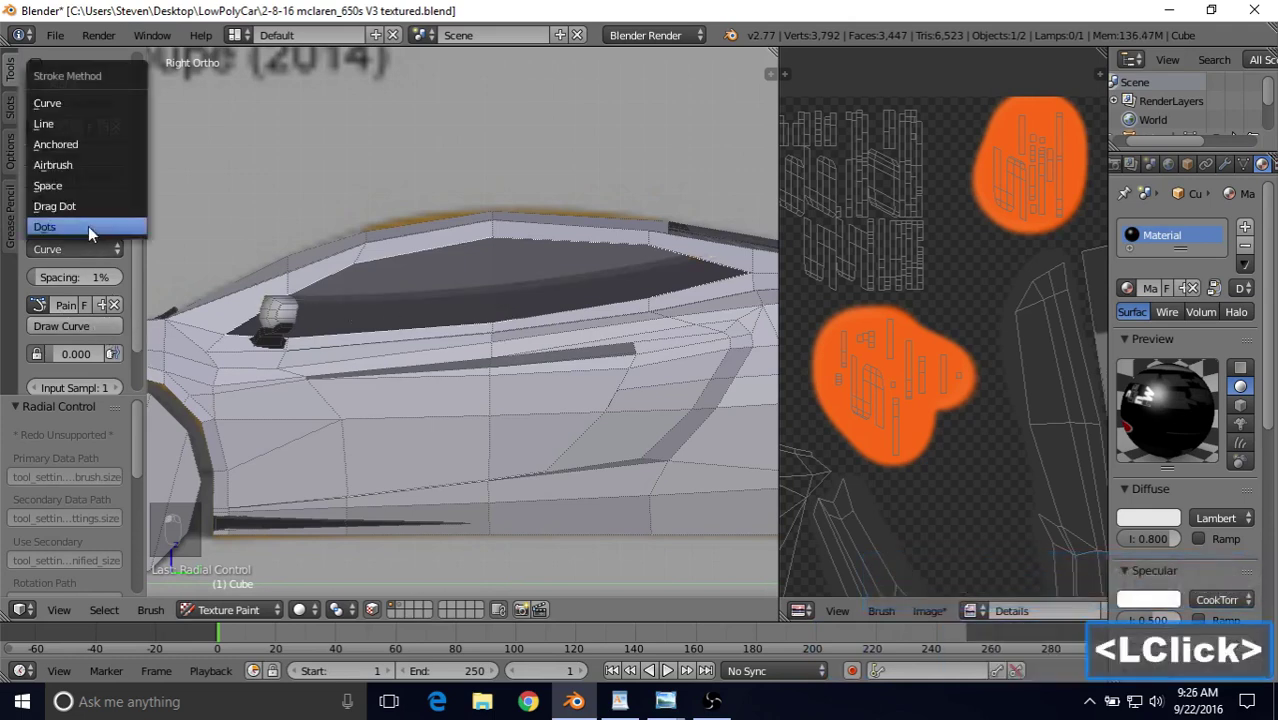
click(66, 183)
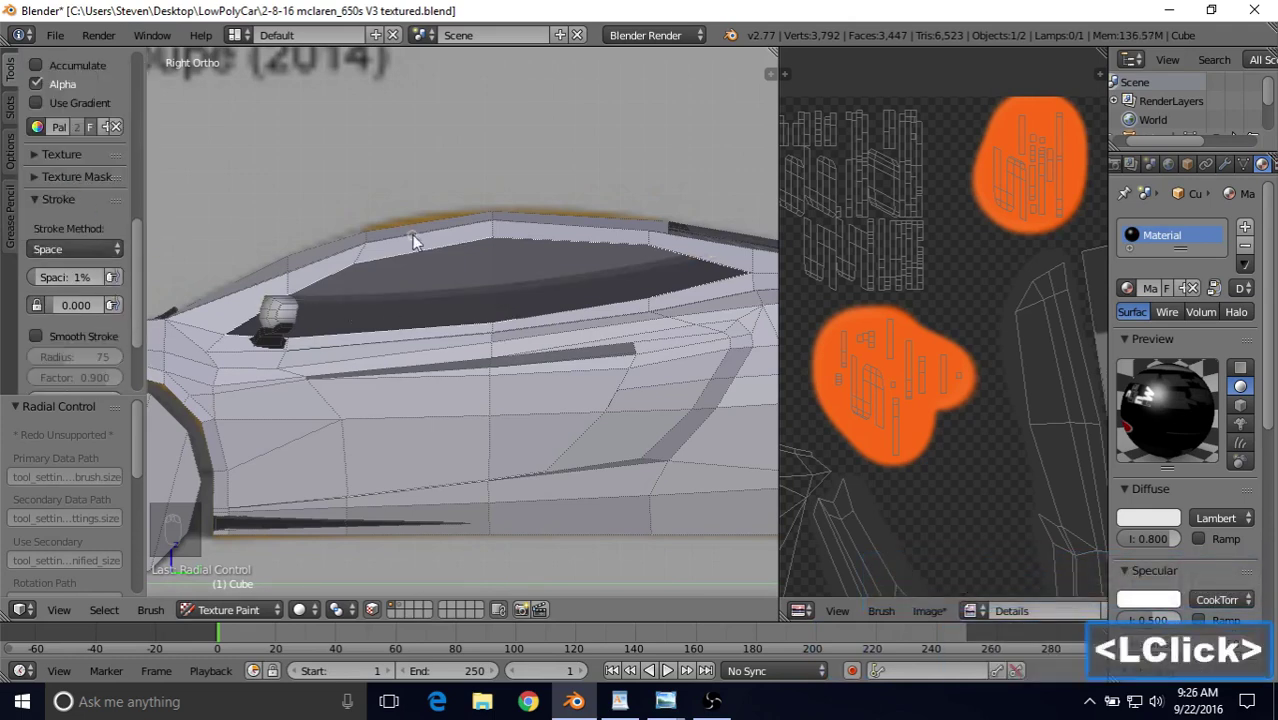
Examine the softened reflection edge on the side window from close up and from several angles.
middle_drag(462, 251, 530, 292)
scroll(419, 321, down, 2)
scroll(500, 347, down, 3)
middle_drag(500, 347, 513, 277)
scroll(437, 278, up, 4)
scroll(513, 277, up, 2)
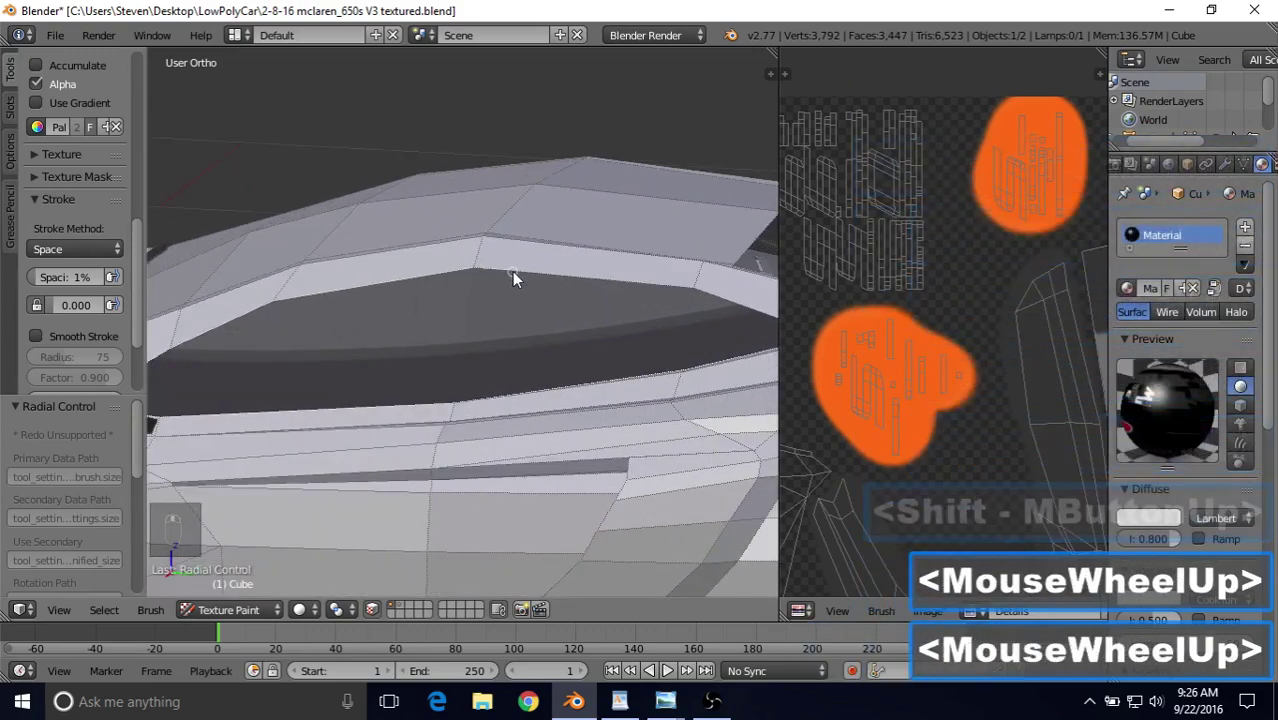
scroll(477, 291, down, 2)
scroll(477, 291, down, 3)
middle_drag(361, 268, 488, 337)
scroll(593, 282, down, 4)
scroll(496, 305, up, 3)
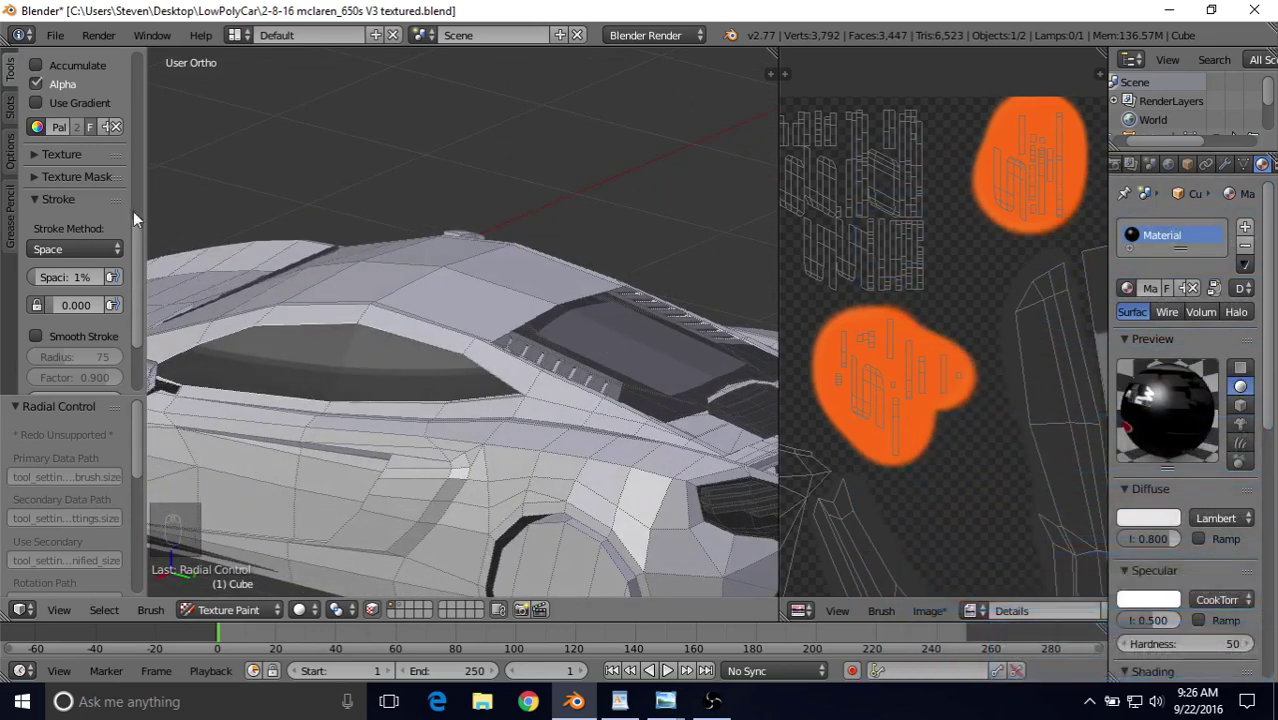
Add the current in-between grey to the palette as a new swatch and select it.
drag(138, 231, 145, 70)
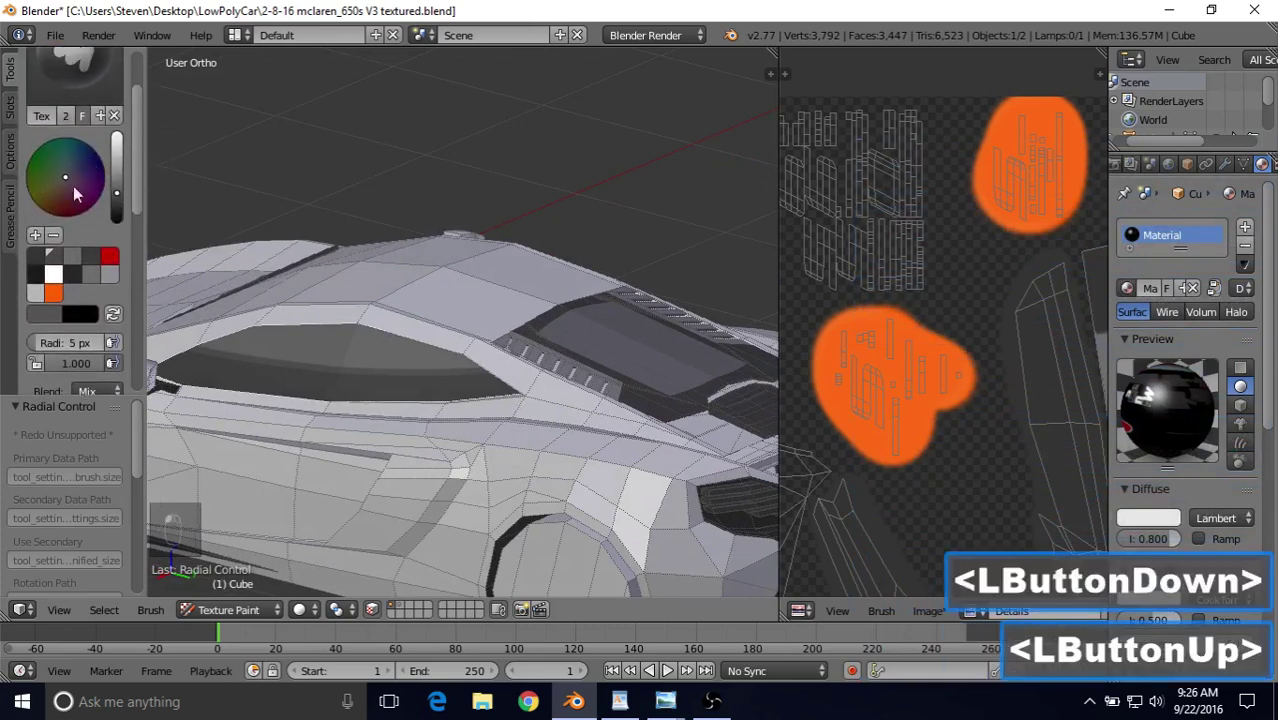
click(35, 238)
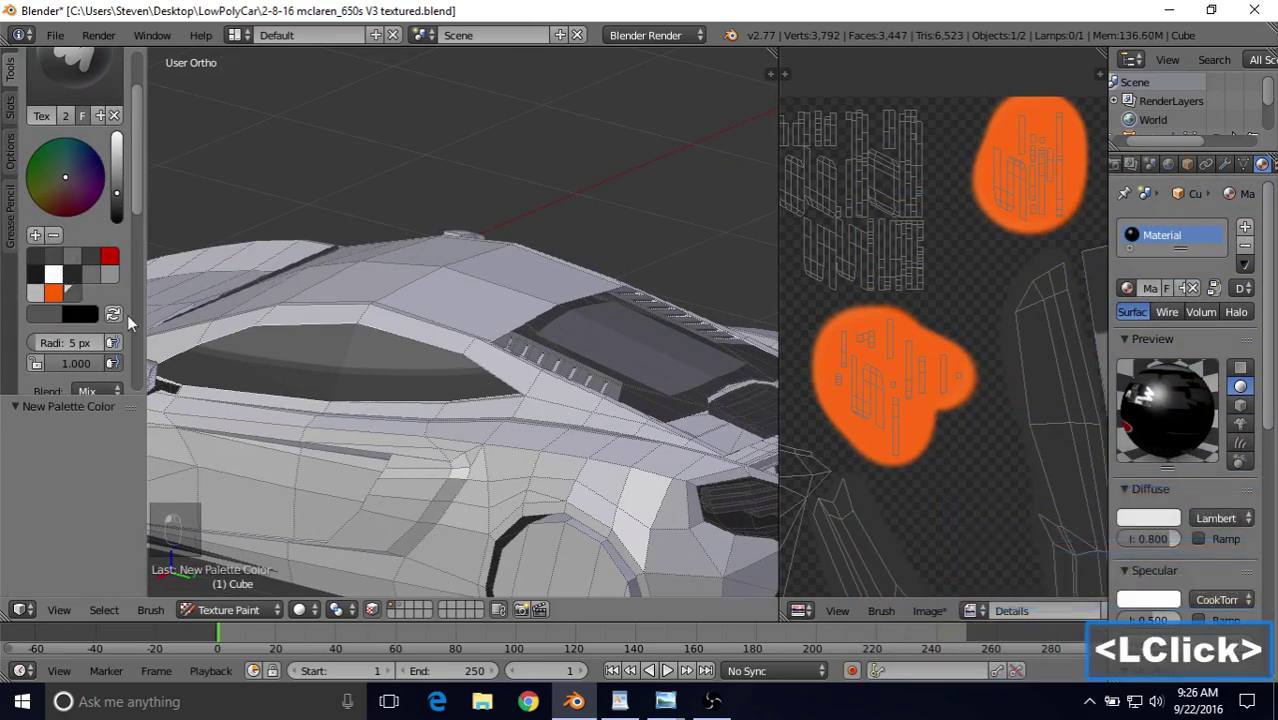
click(79, 291)
click(79, 292)
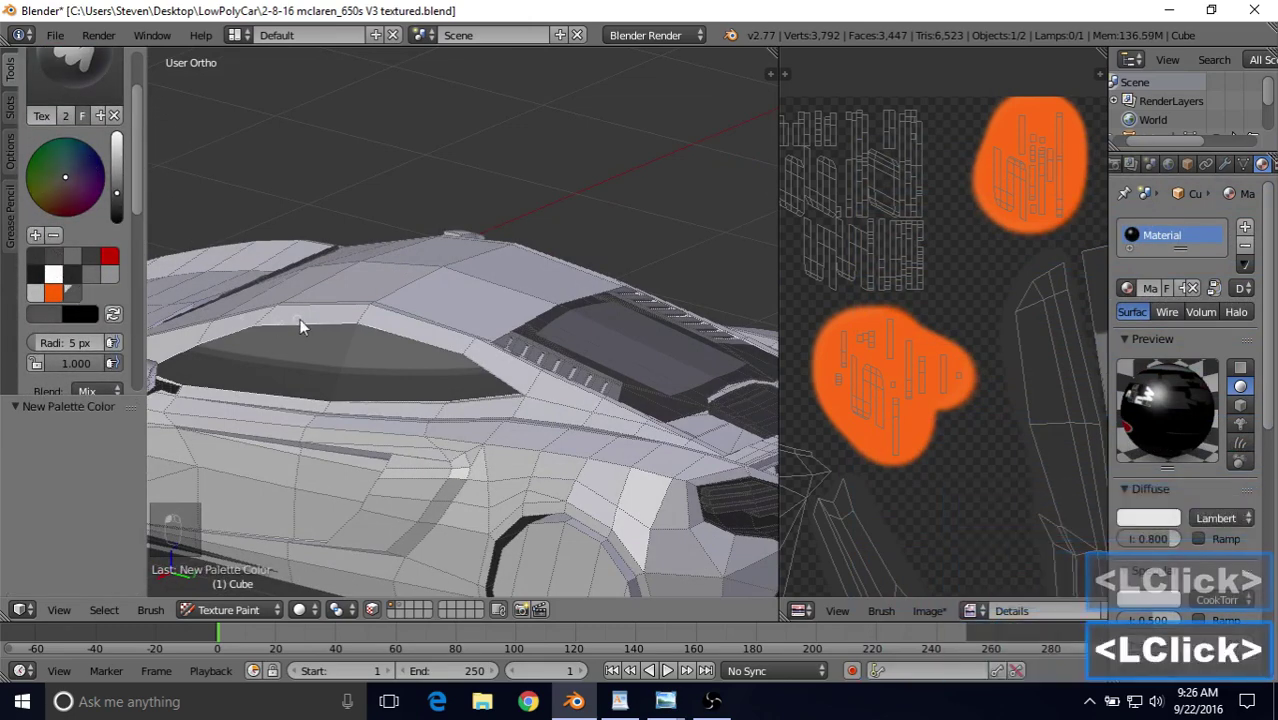
Compare the car's front and side windows with the Front View photo in Windows Photo Viewer, and return to Blender.
mouse_move(300, 319)
middle_down()
mouse_move(417, 243)
mouse_move(448, 245)
mouse_move(254, 262)
middle_up()
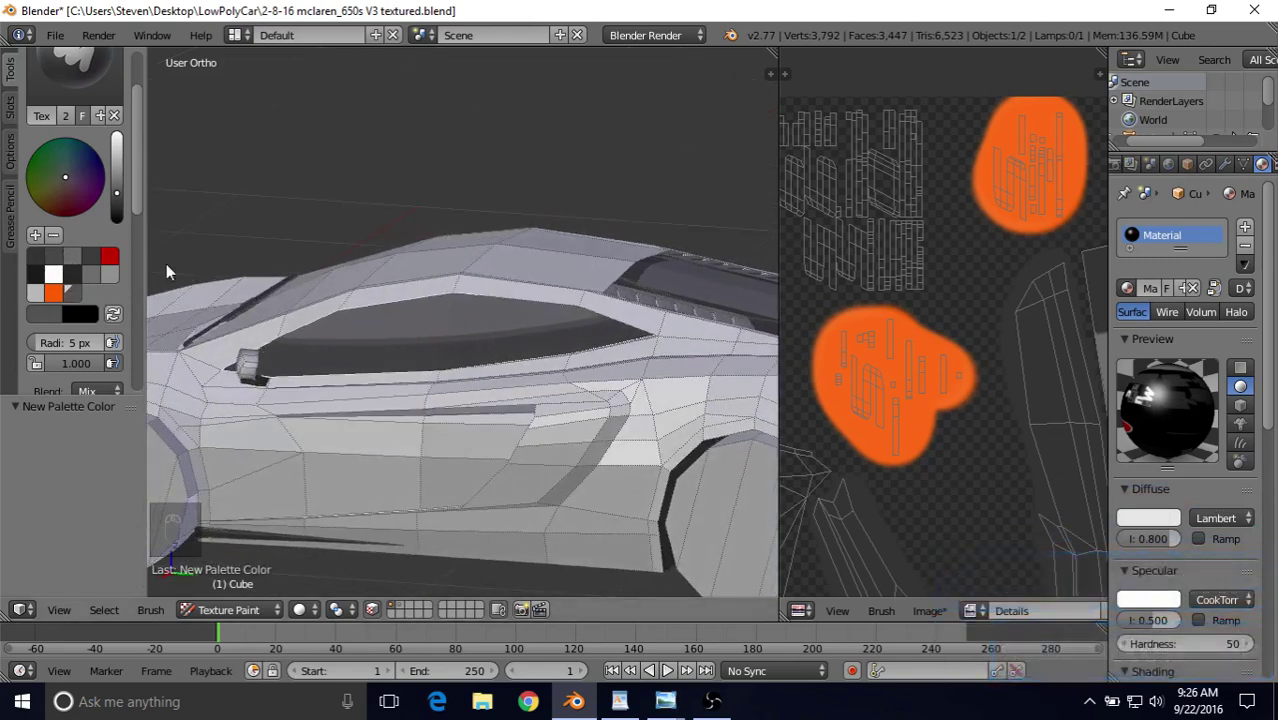
middle_drag(433, 467, 635, 547)
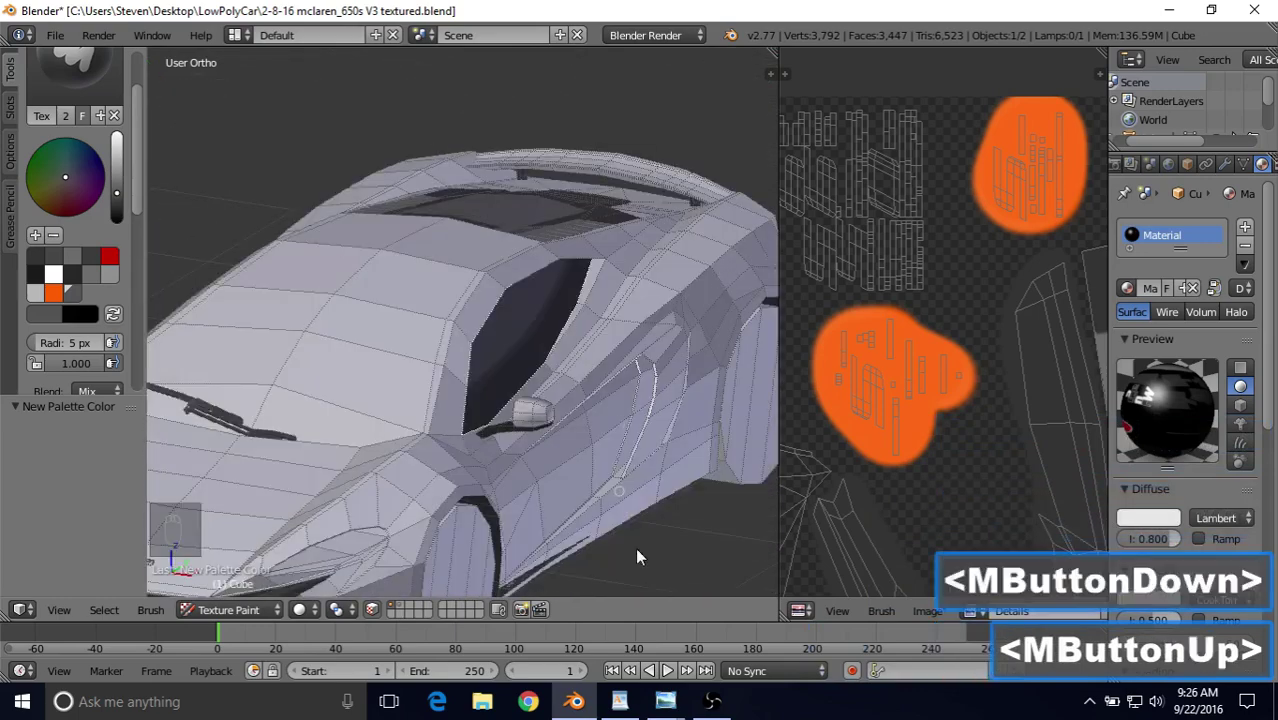
click(662, 702)
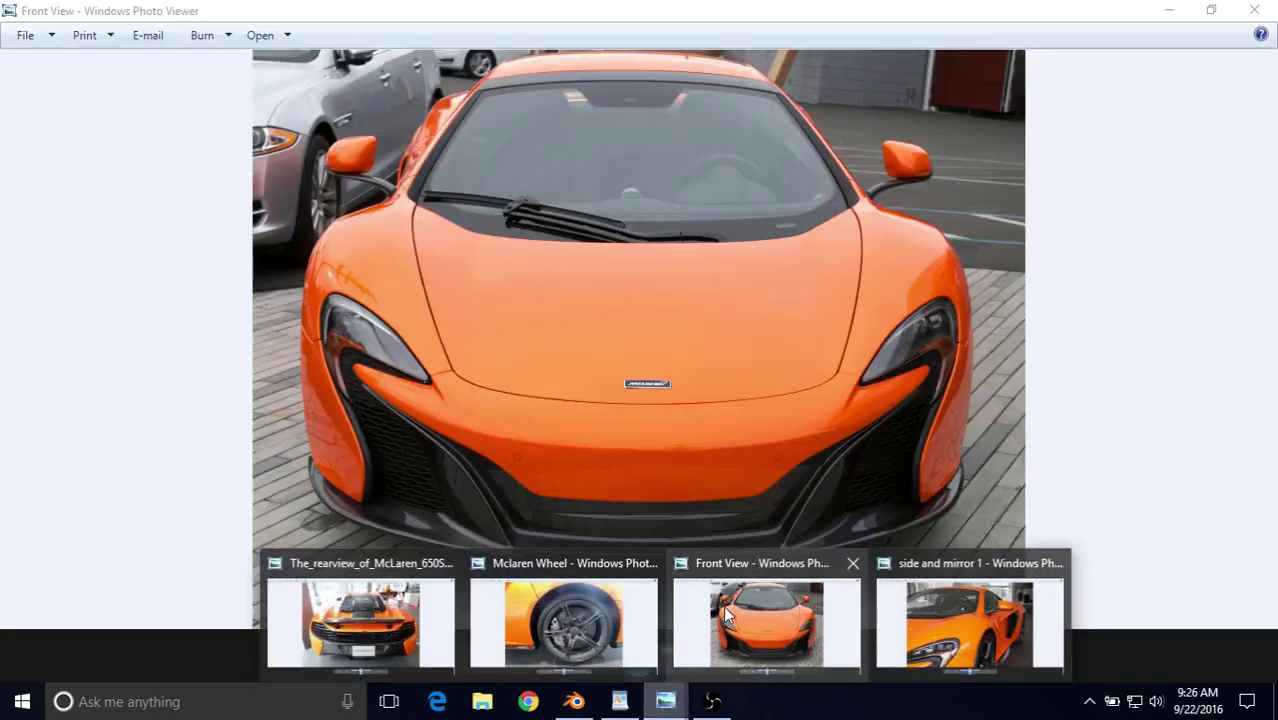
click(766, 620)
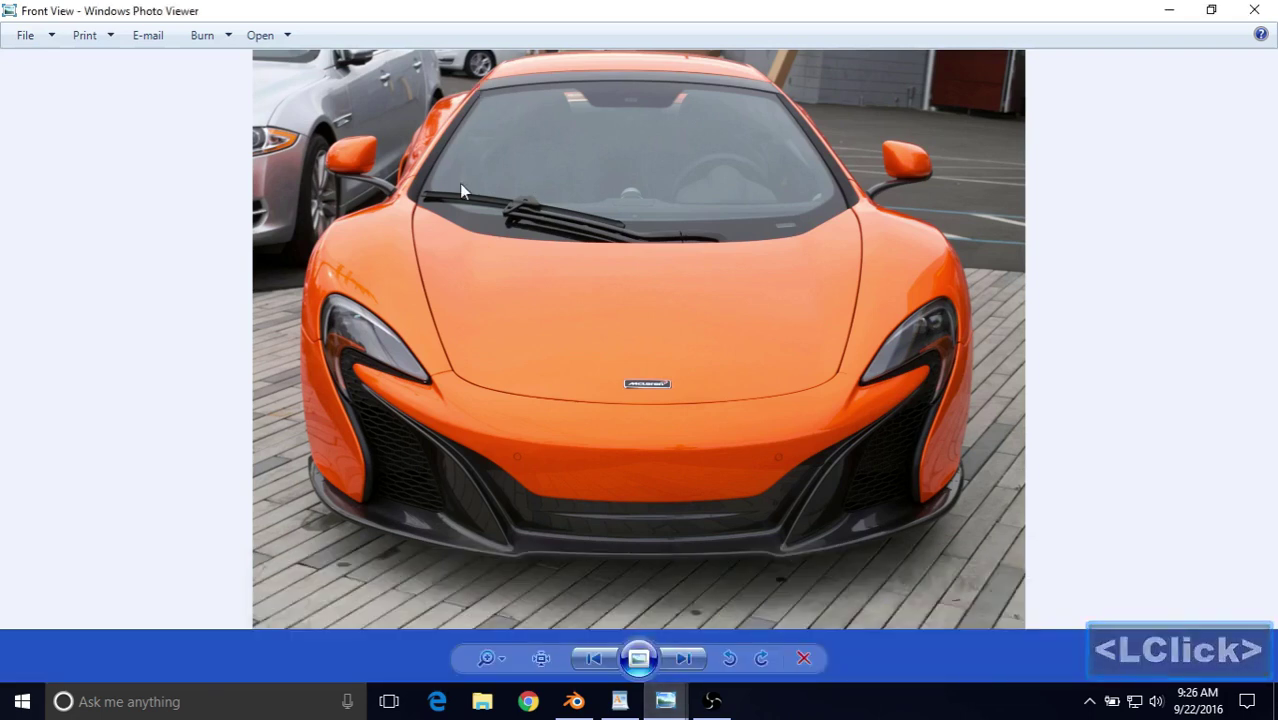
key(a)
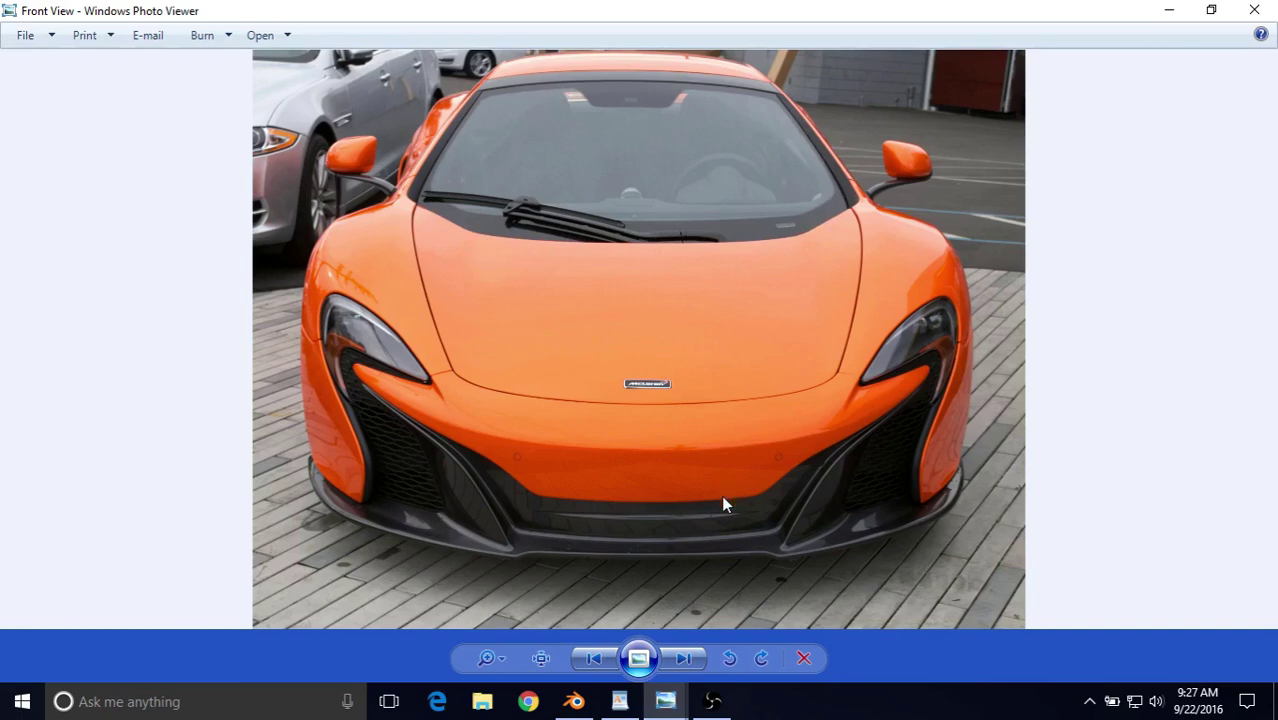
click(574, 701)
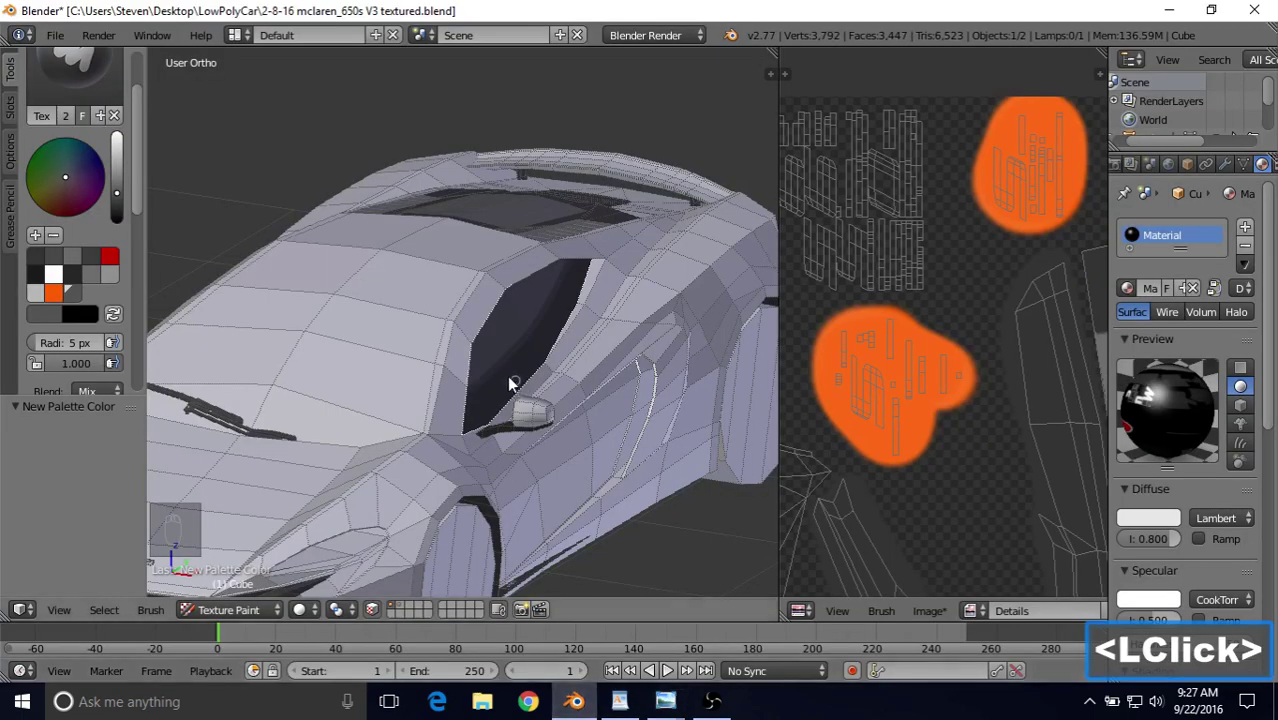
middle_drag(510, 384, 479, 294)
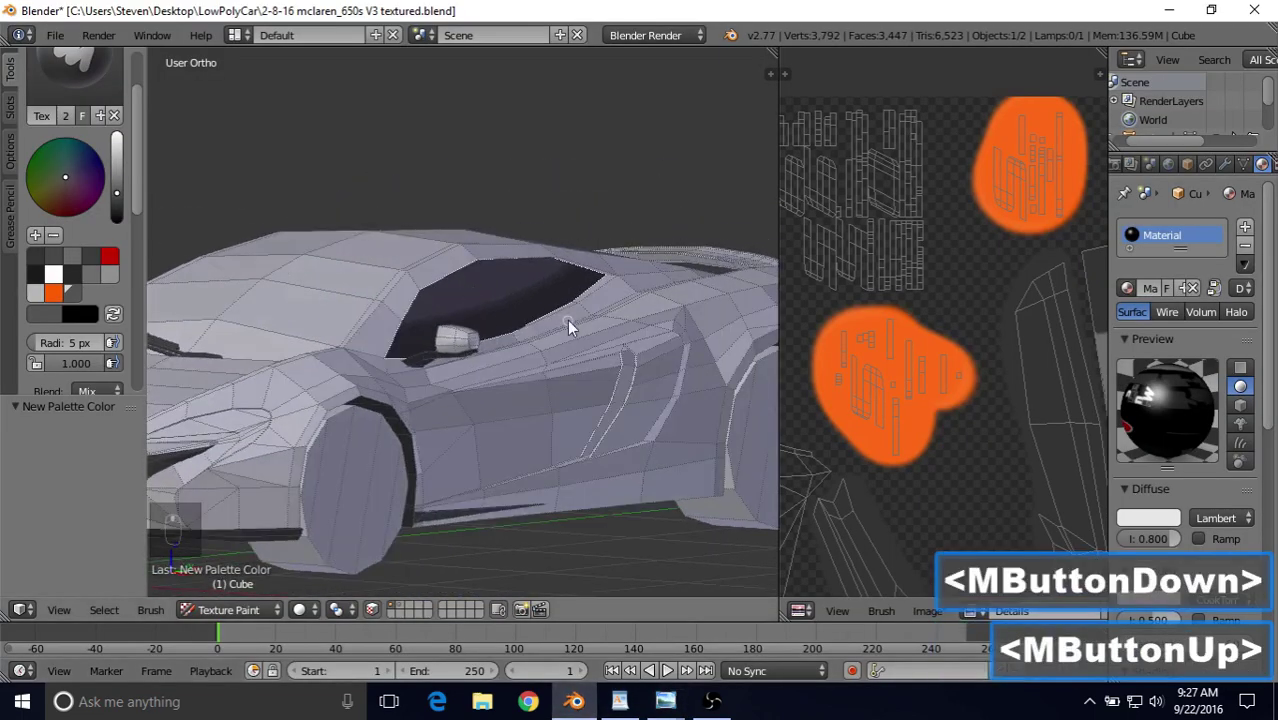
middle_drag(636, 320, 770, 430)
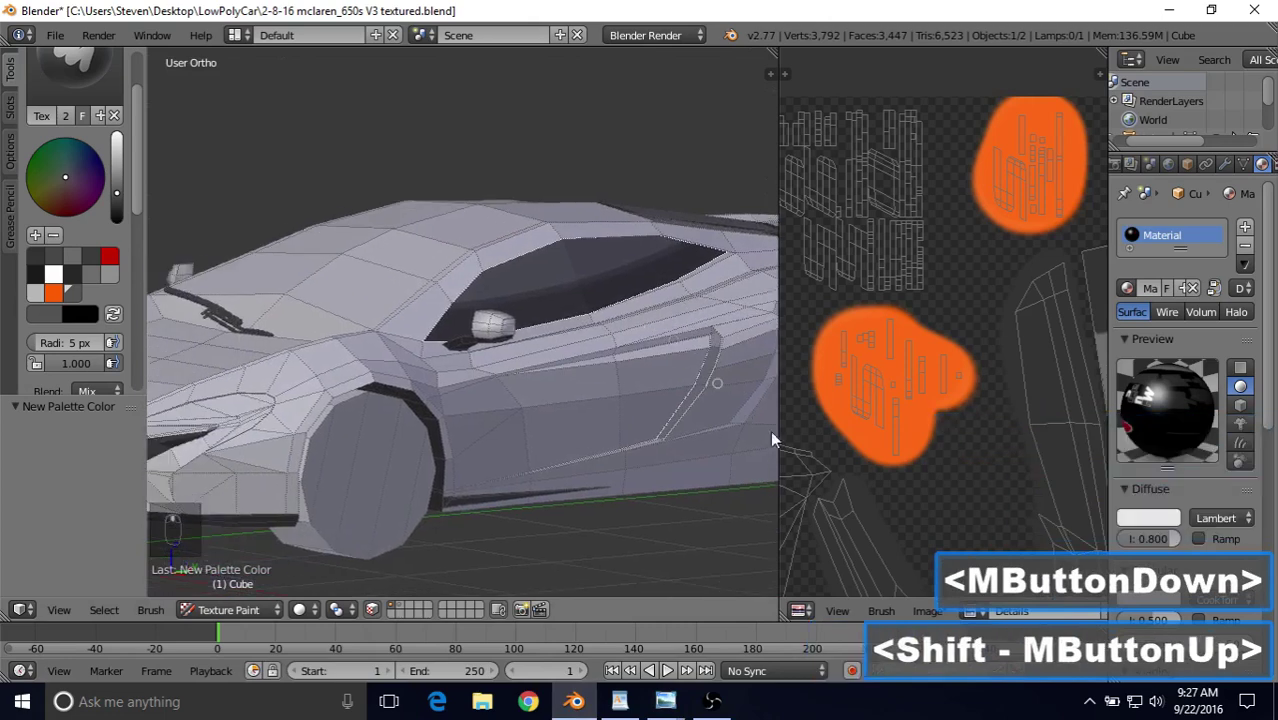
Save the Details image as a PNG over the existing Details.png in the LowPolyCar folder.
click(928, 610)
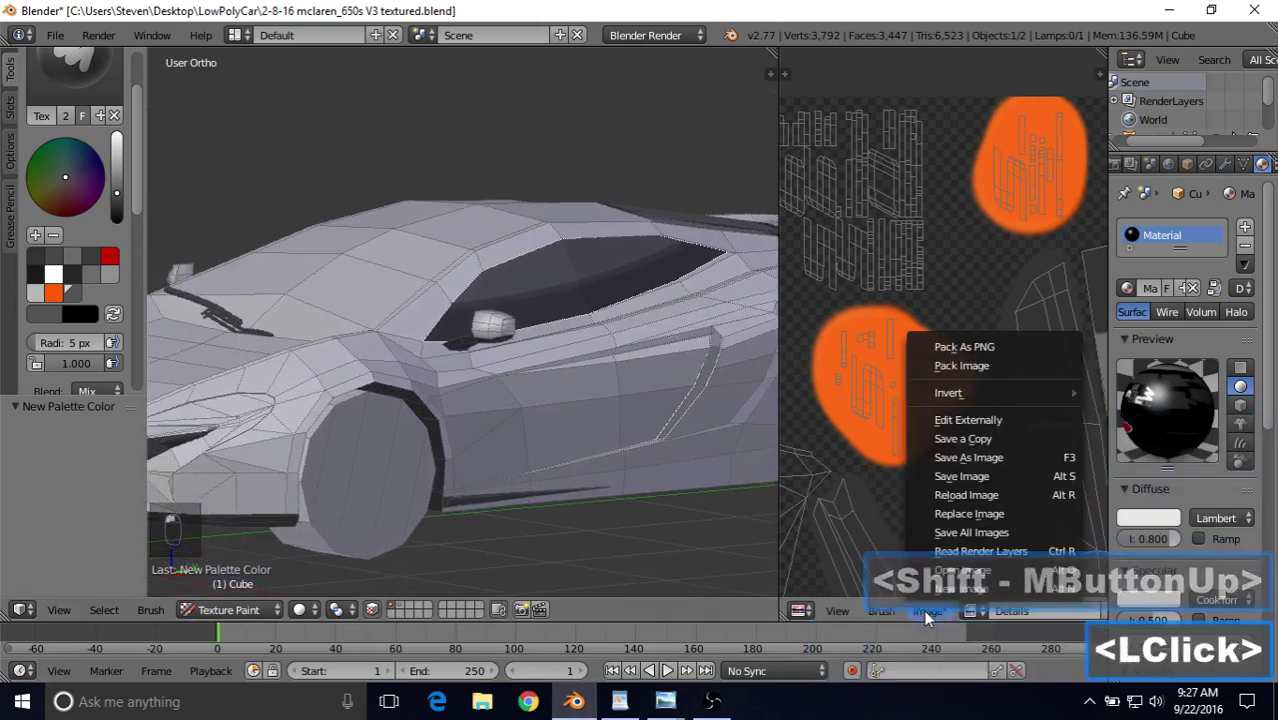
click(969, 461)
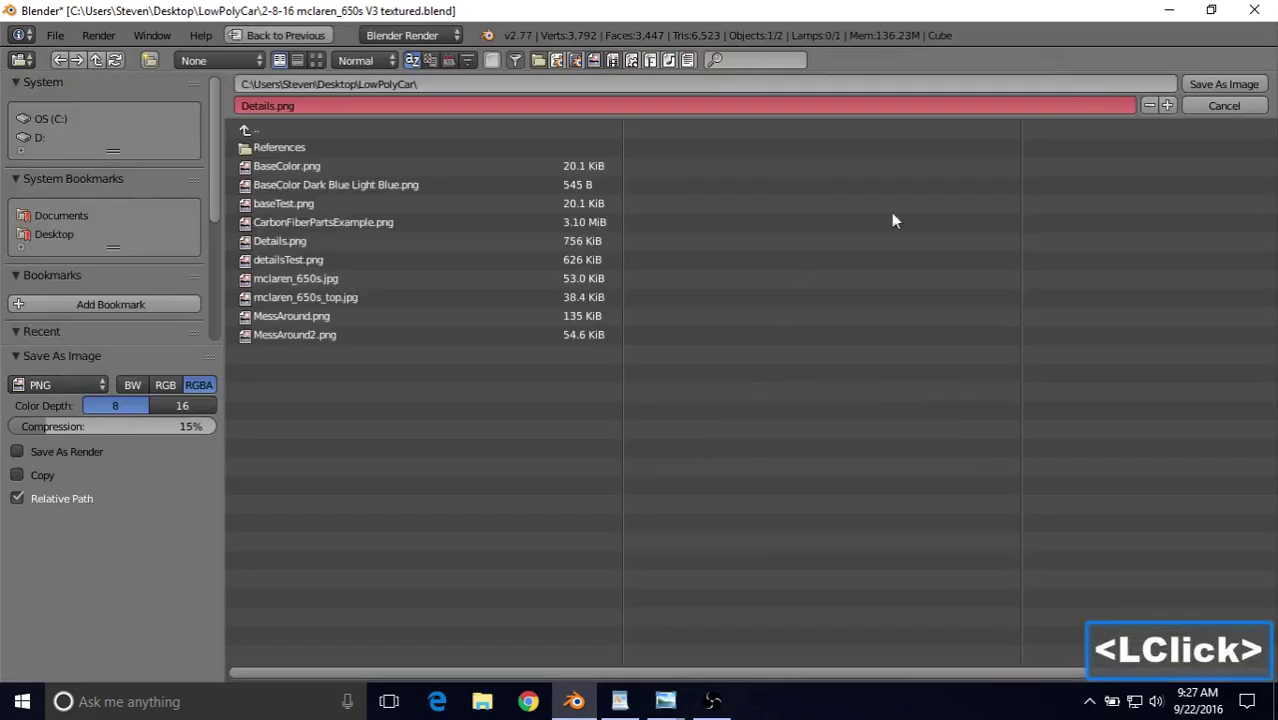
click(1222, 84)
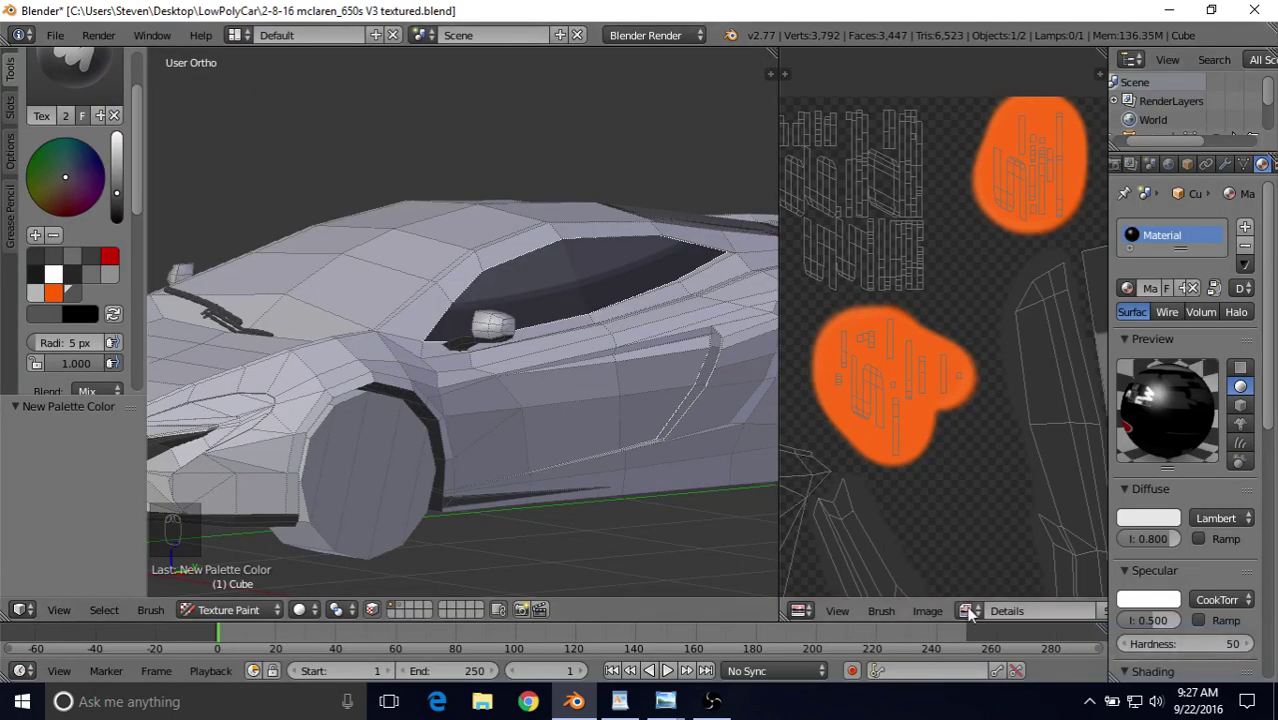
View the BaseColor image in the image editor, and return to the Details image.
click(968, 610)
click(1000, 424)
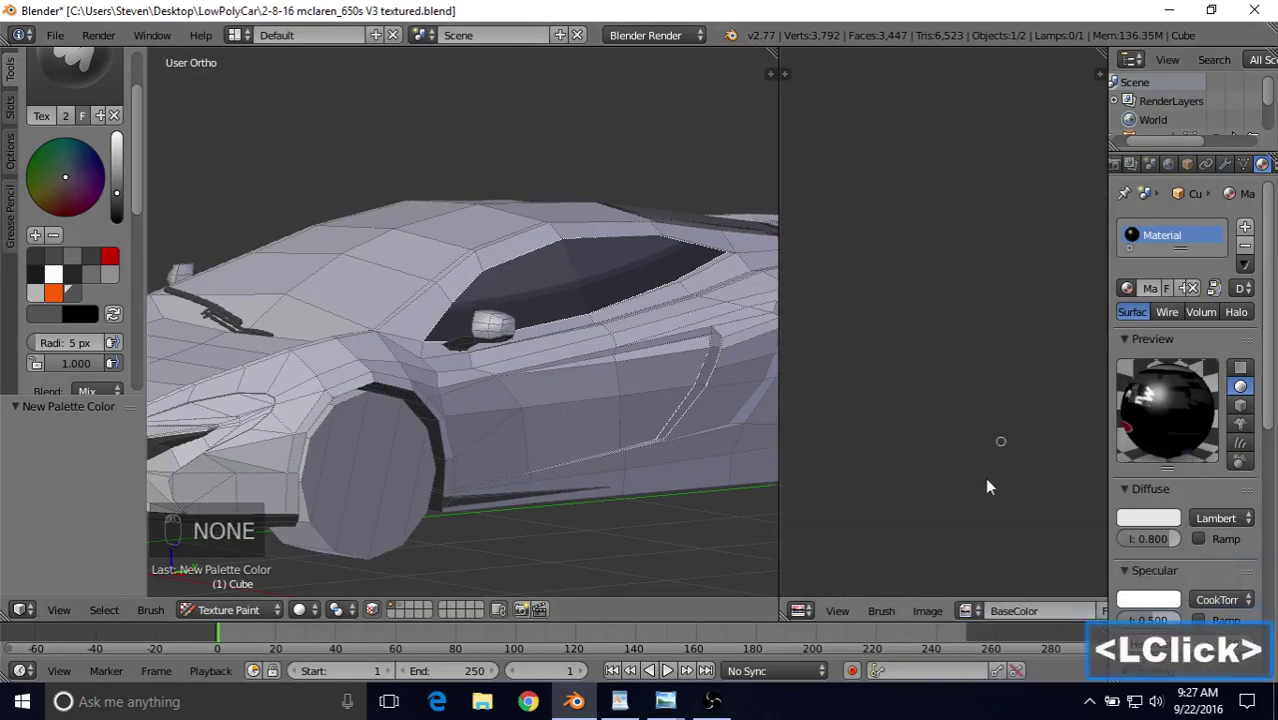
click(965, 610)
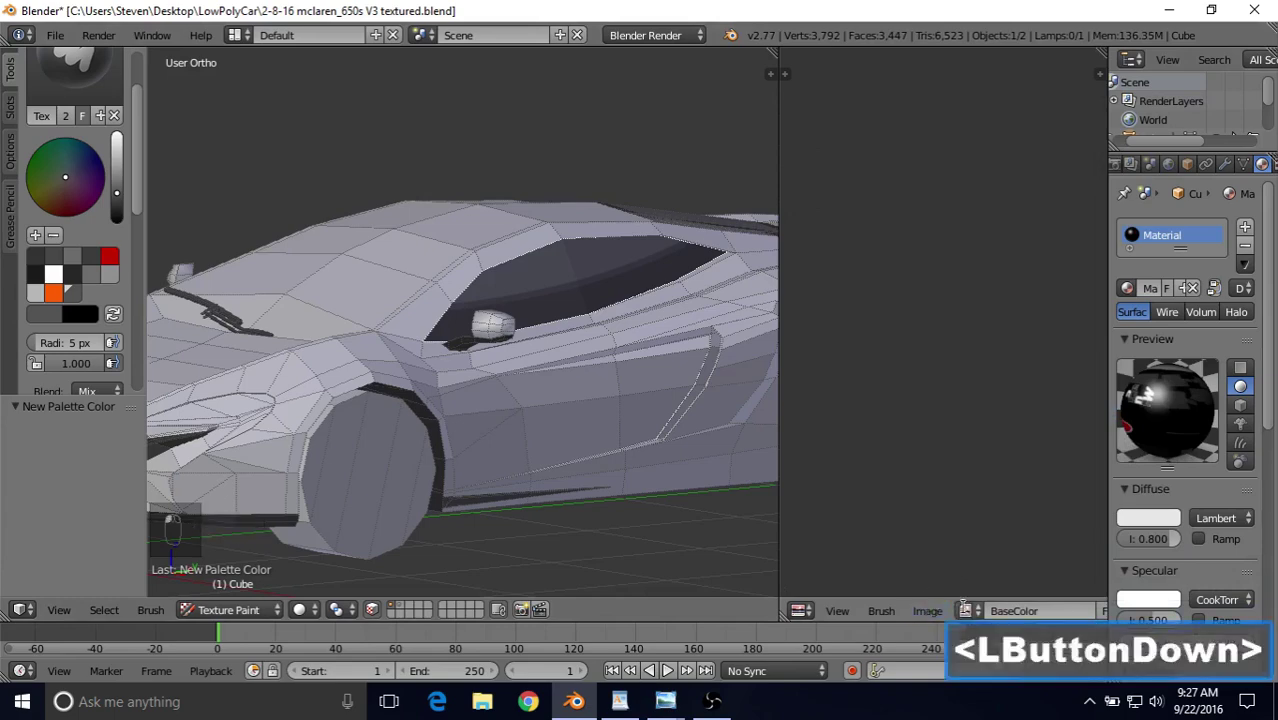
click(1032, 435)
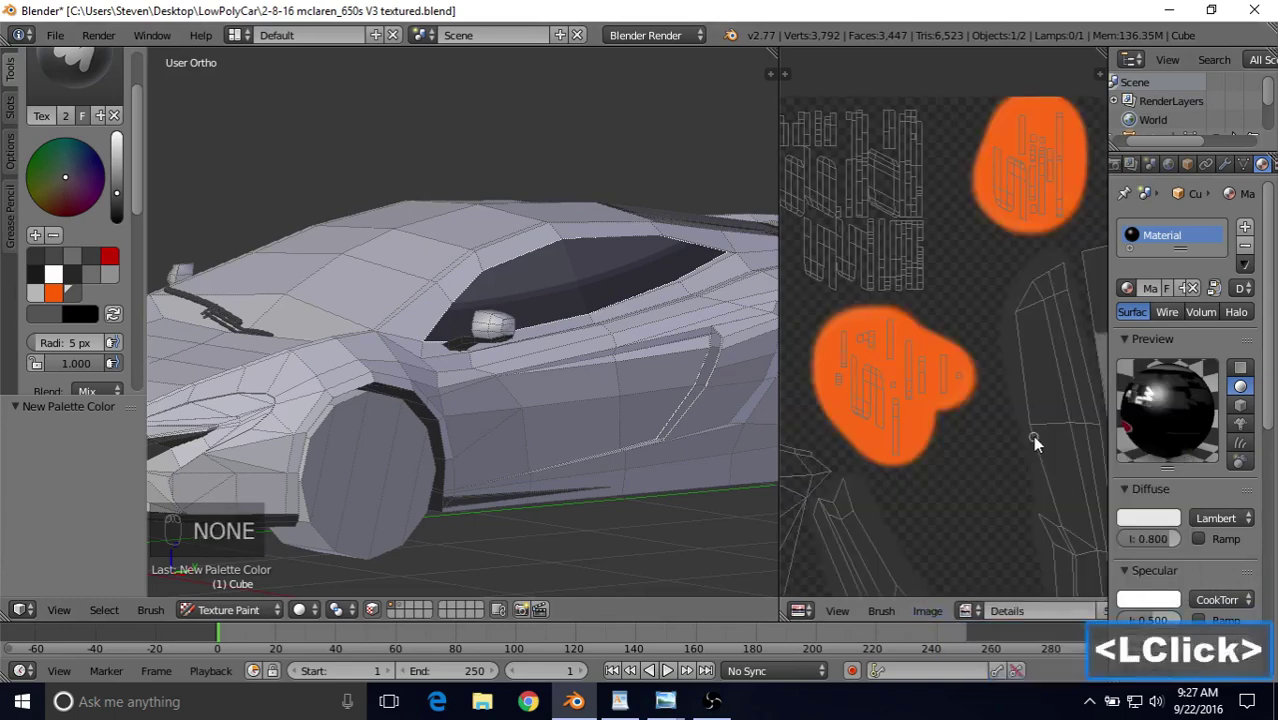
Turn off face selection masking to view the whole painted car without its wireframe, and save the blend file under its current name.
scroll(450, 431, down, 3)
middle_drag(505, 373, 380, 600)
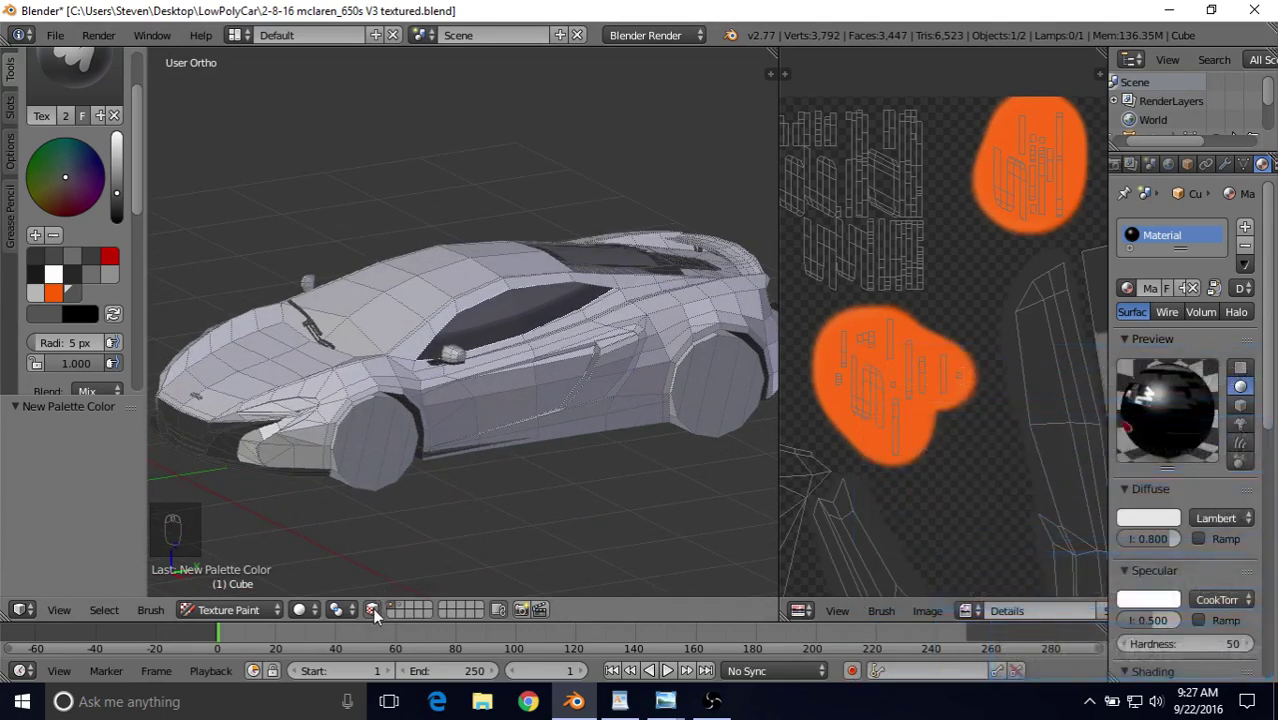
click(372, 609)
shift+middle_drag(550, 319, 576, 330)
middle_drag(577, 329, 560, 333)
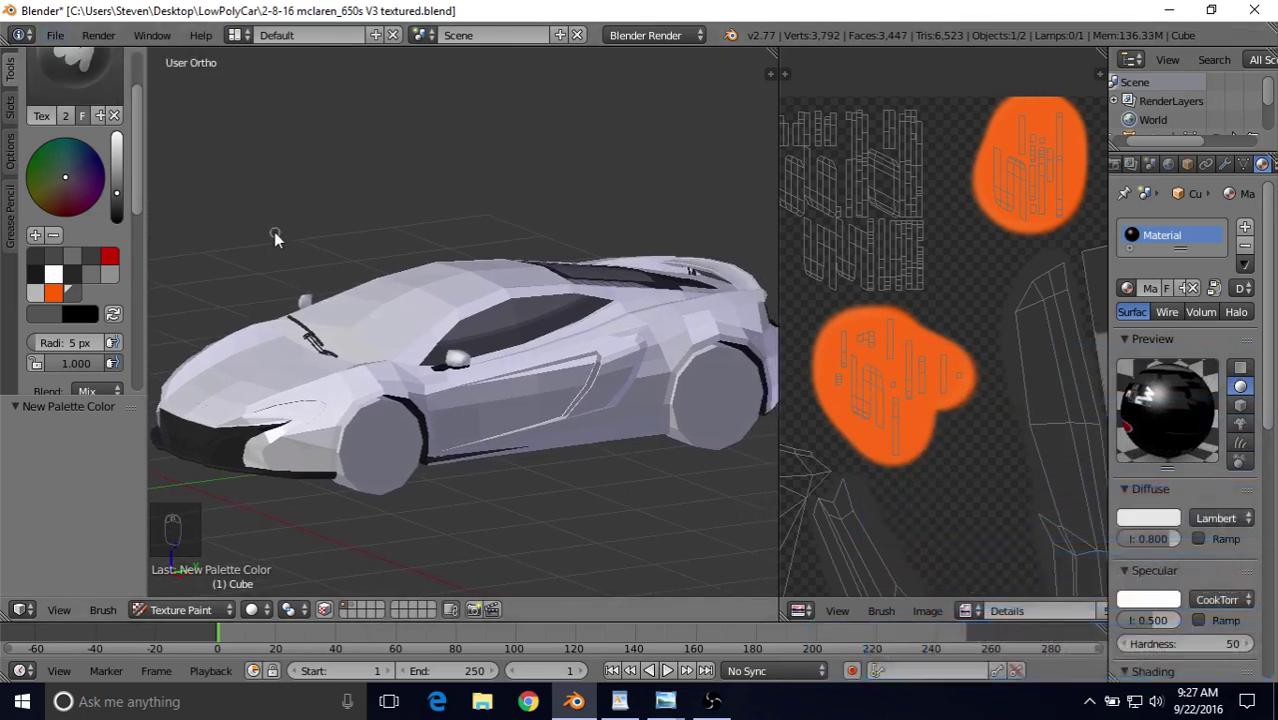
click(55, 35)
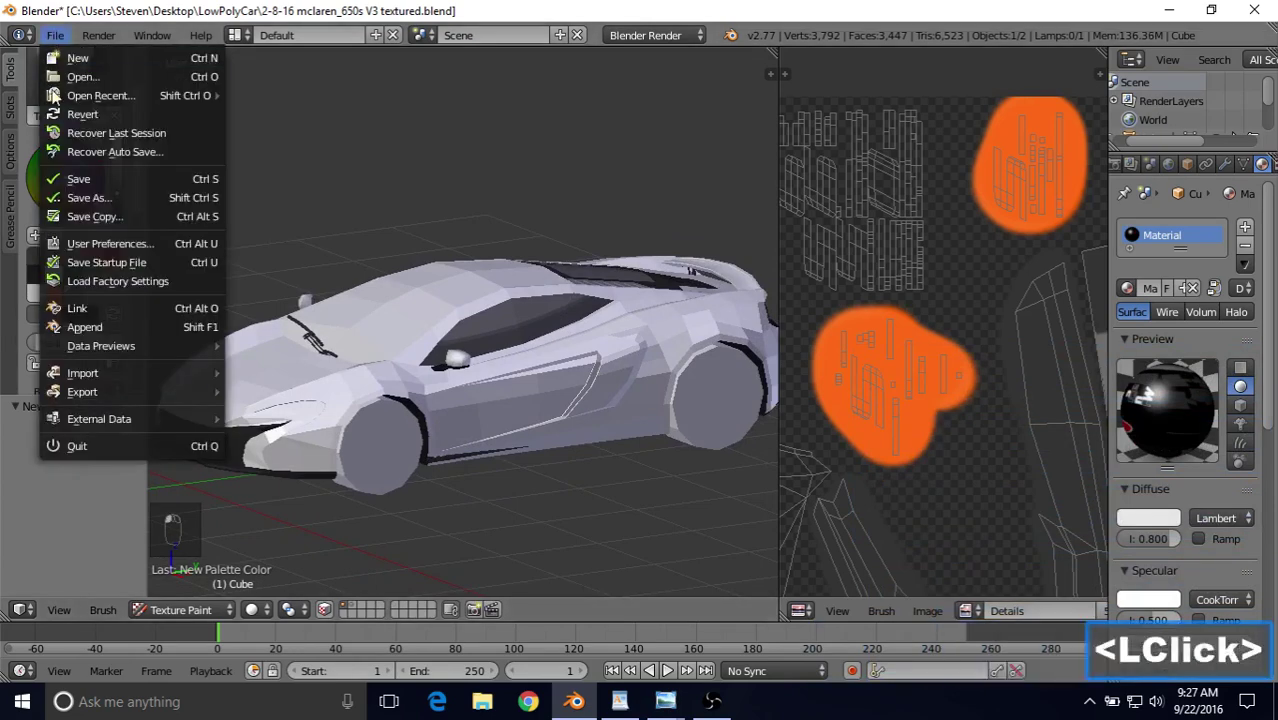
click(79, 180)
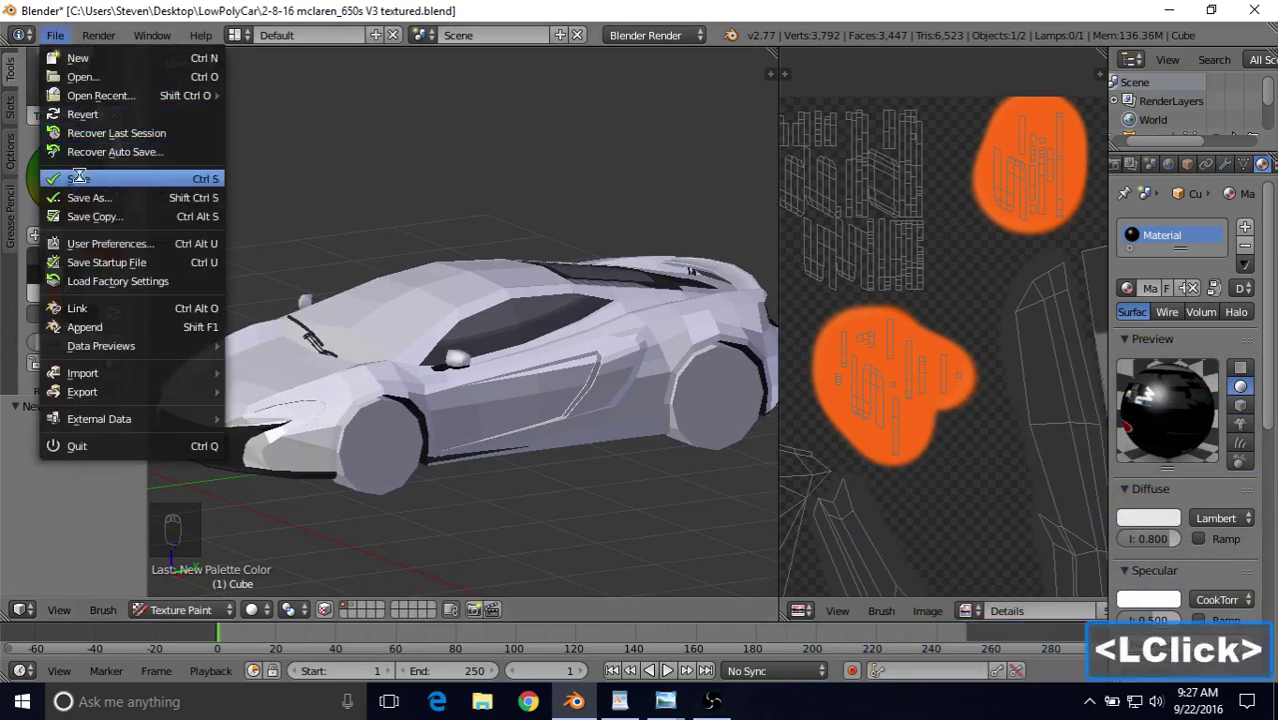